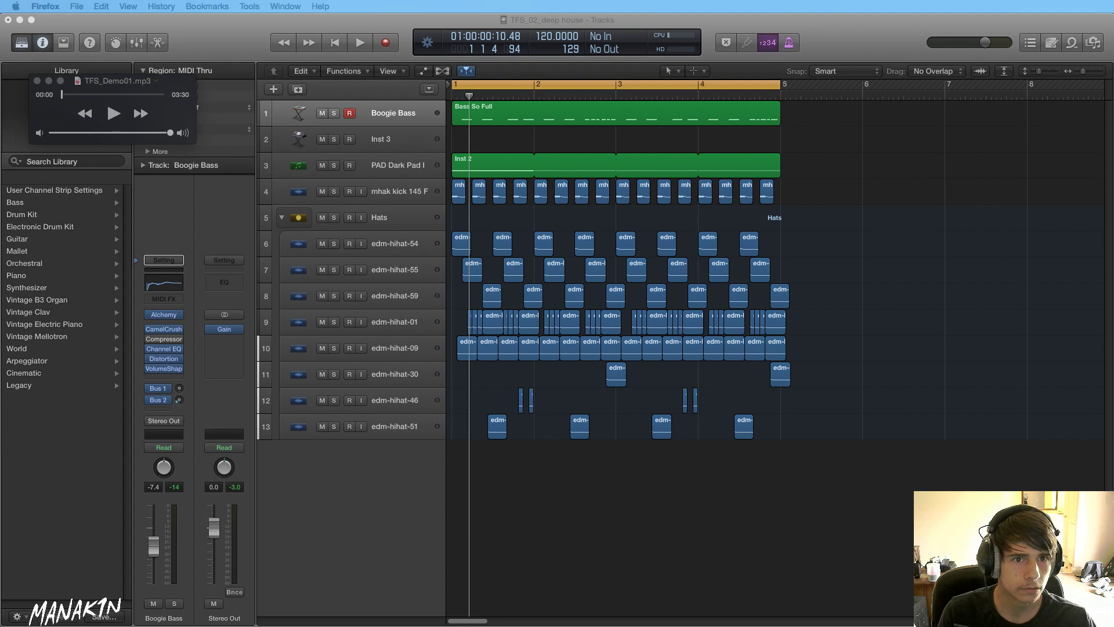
key(super+Tab)
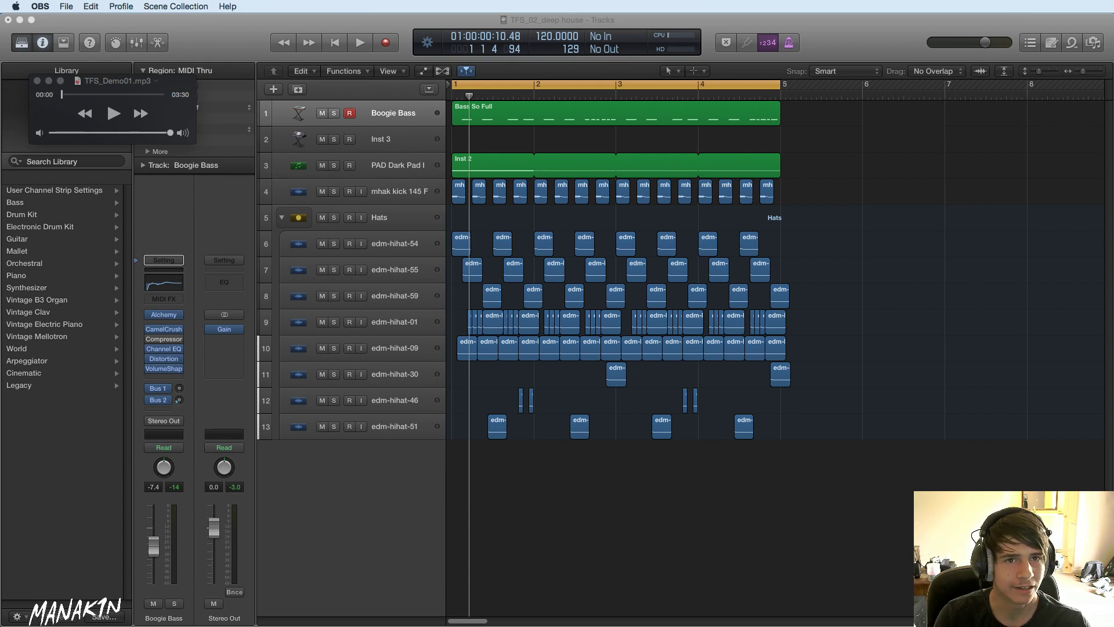
key(super+Tab)
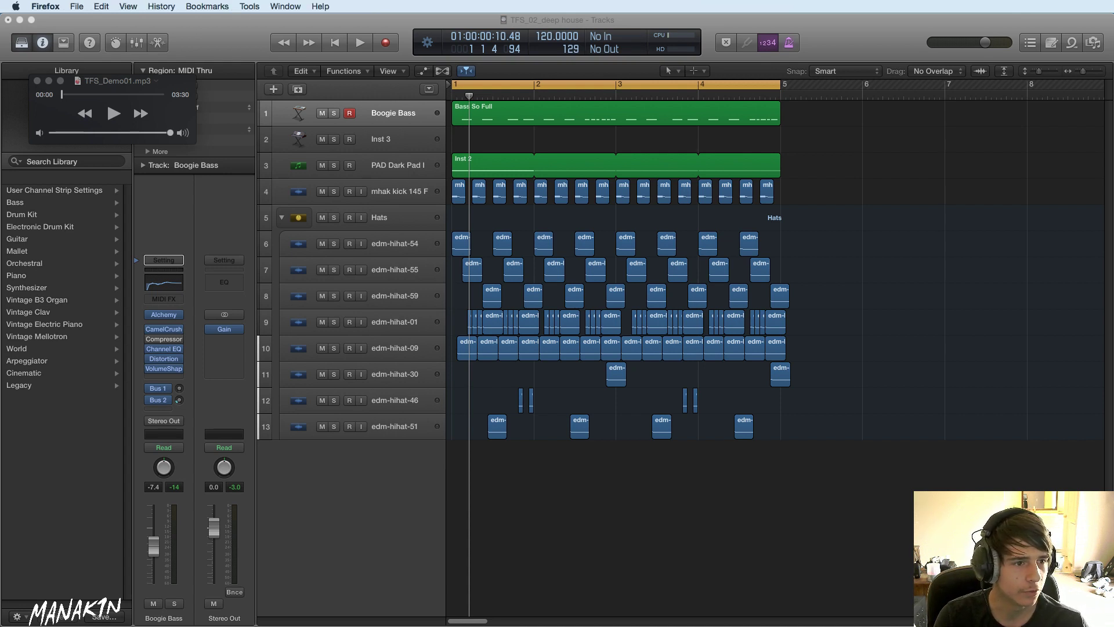
key(super+Tab)
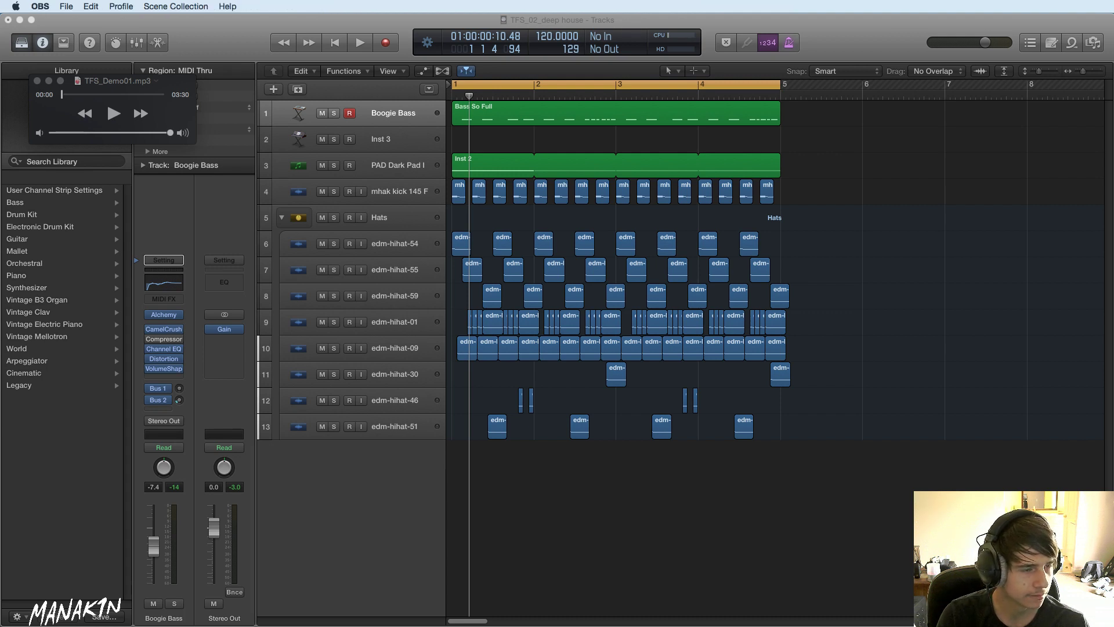
key(super+Tab)
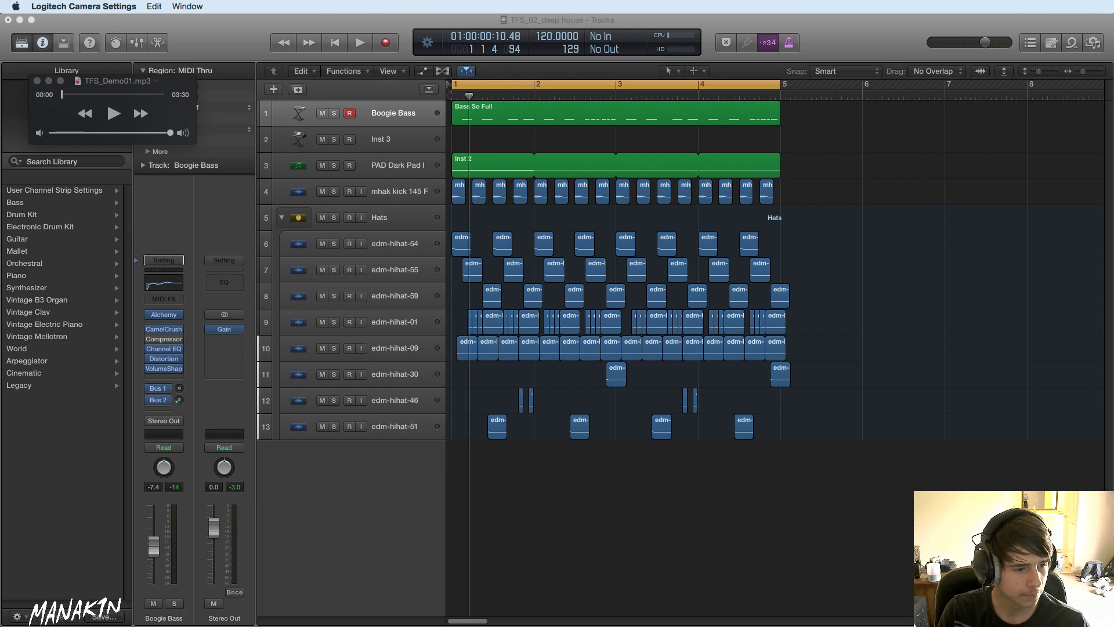
key(super+Tab)
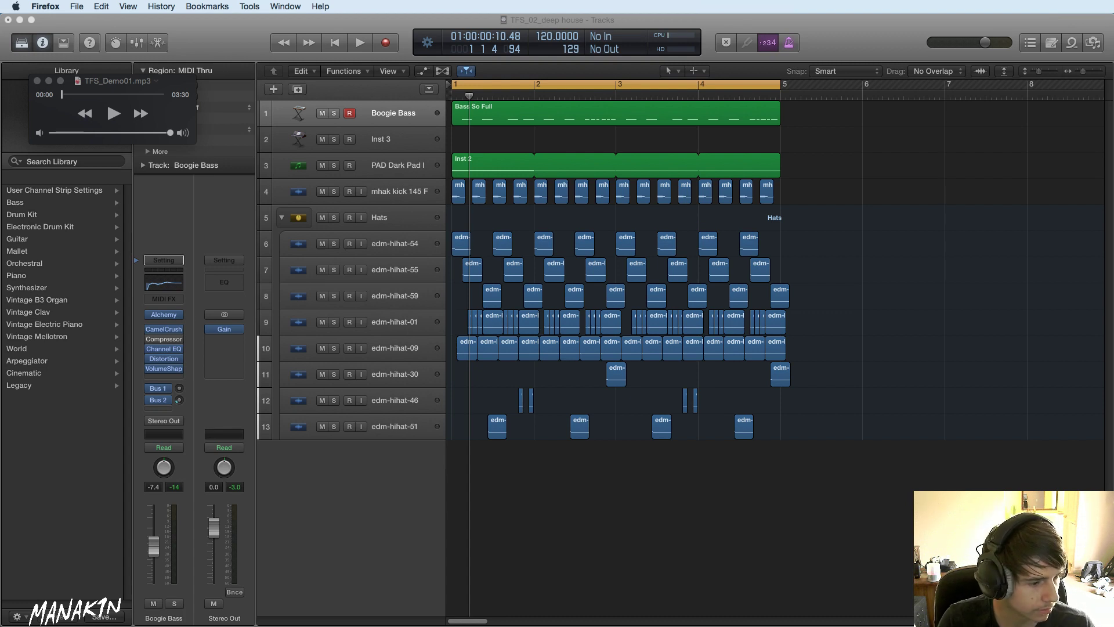
key(super+Tab)
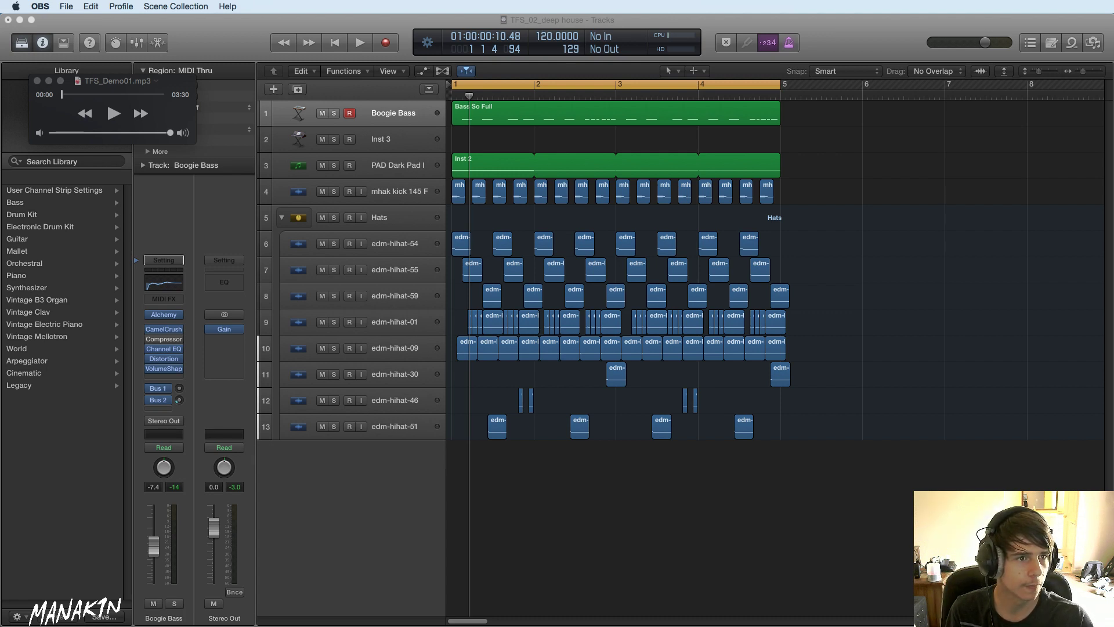
key(super+Tab)
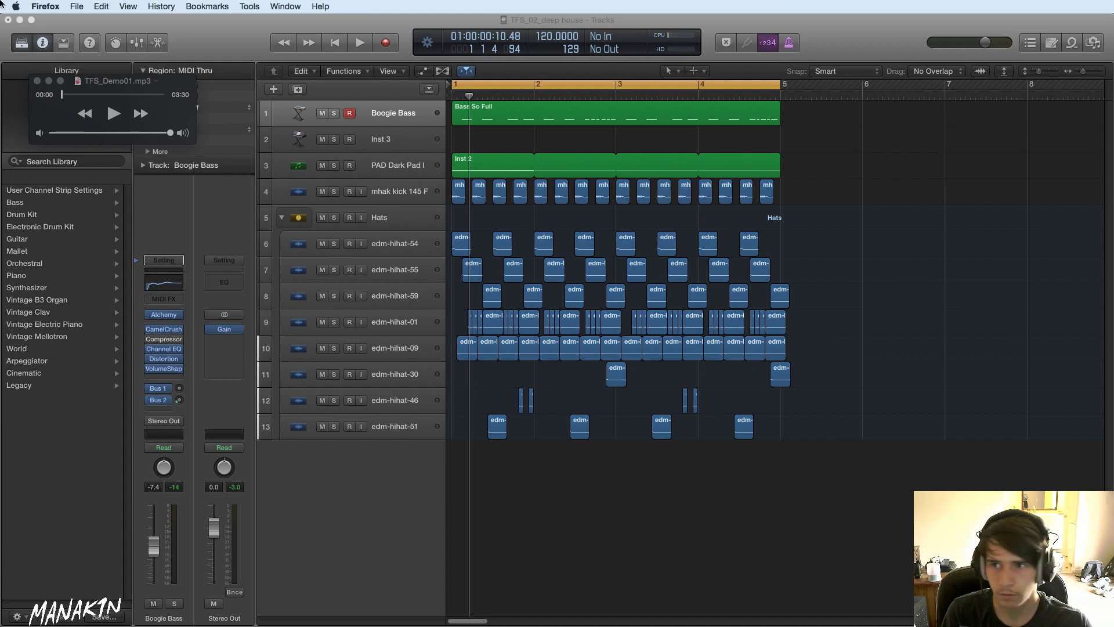
- Close the TFS_Demo01.mp3 player, switch to Logic Pro X and play back the full loop
click(96, 79)
key(super+w)
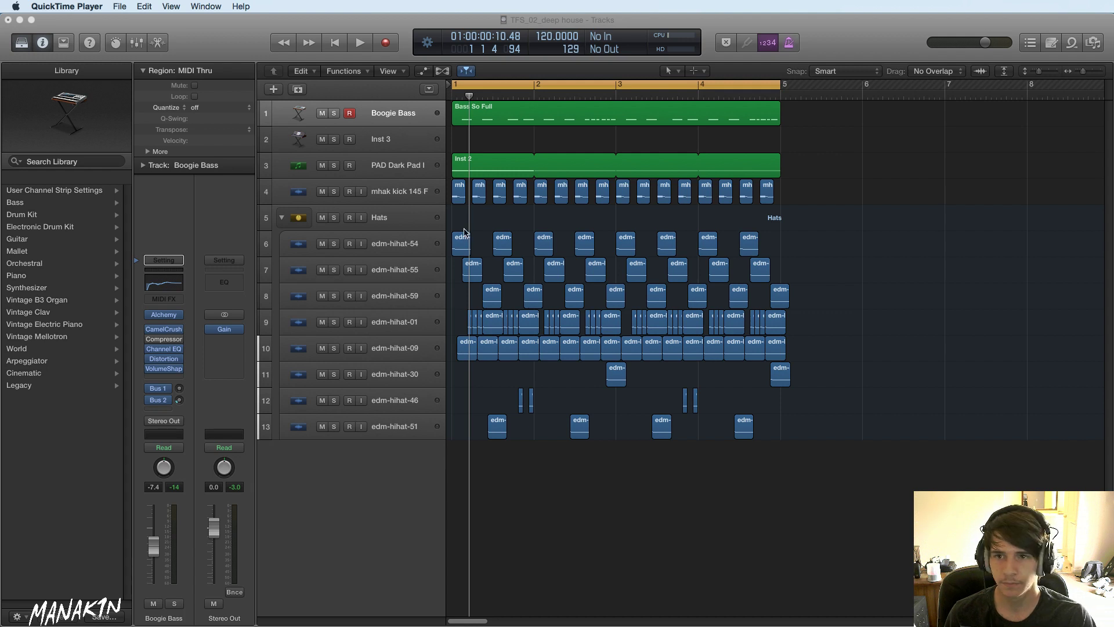
click(861, 260)
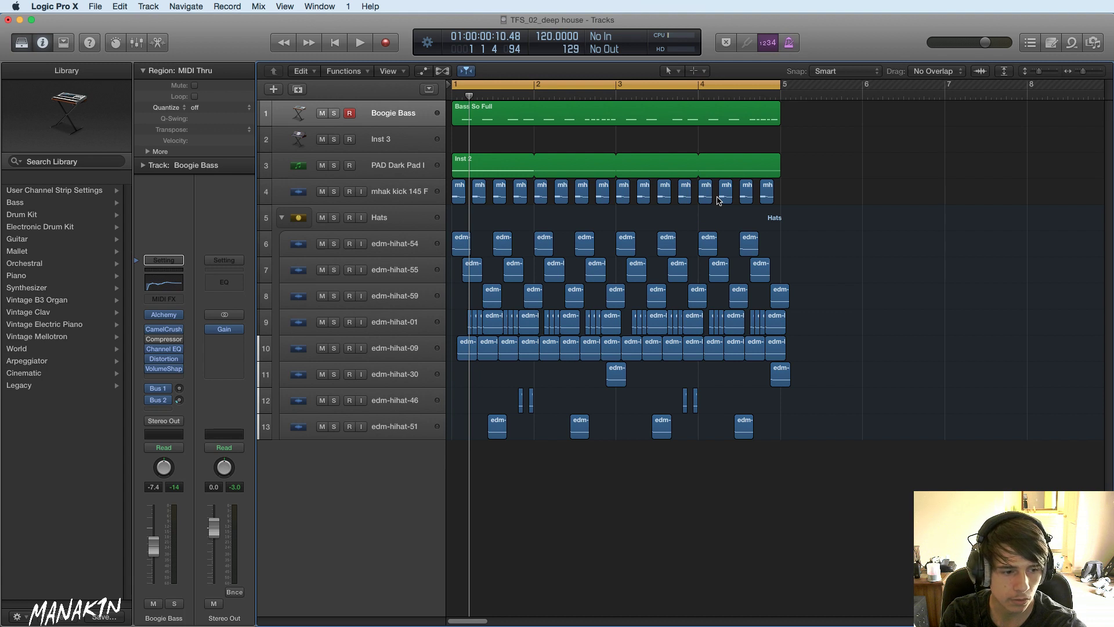
key(space)
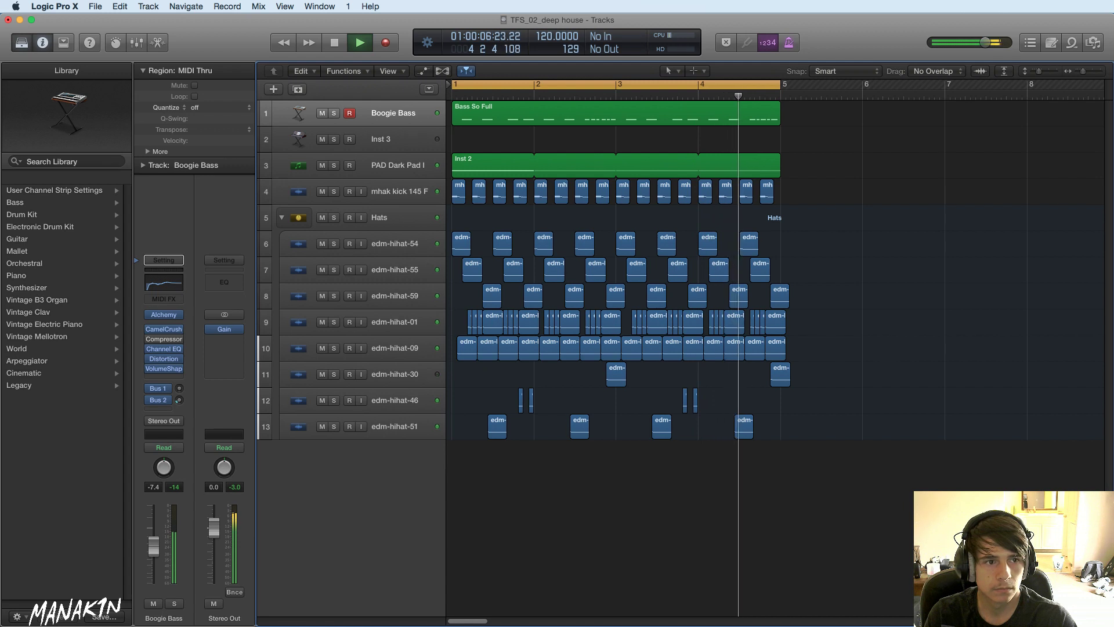
key(space)
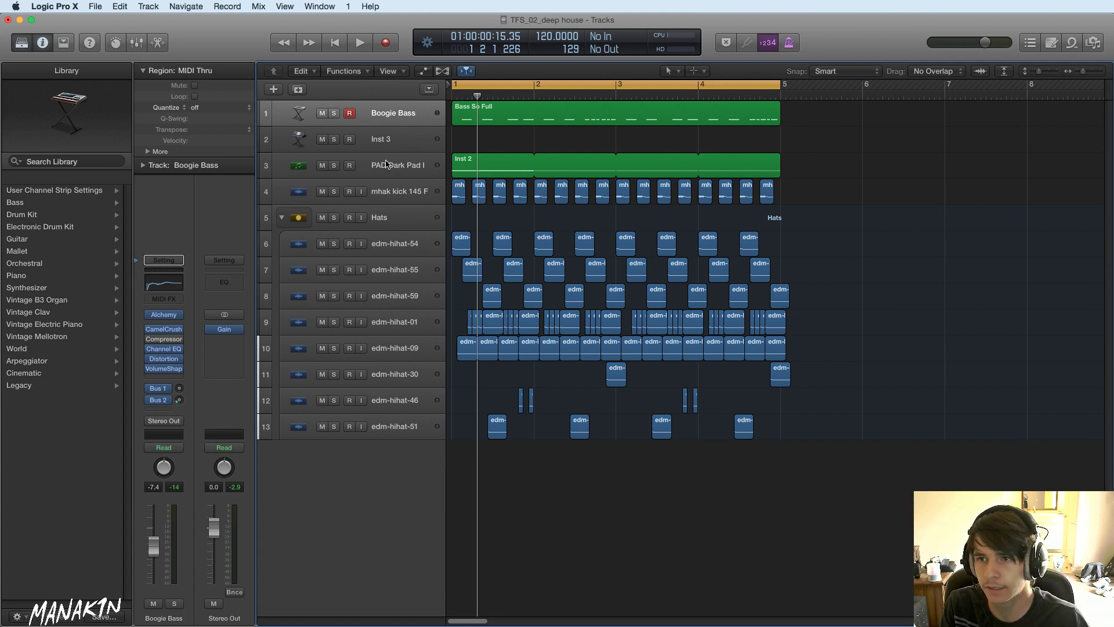
- Solo the pad, kick and hi-hat tracks, audition them without the bass, and clear the solos
drag(334, 165, 333, 374)
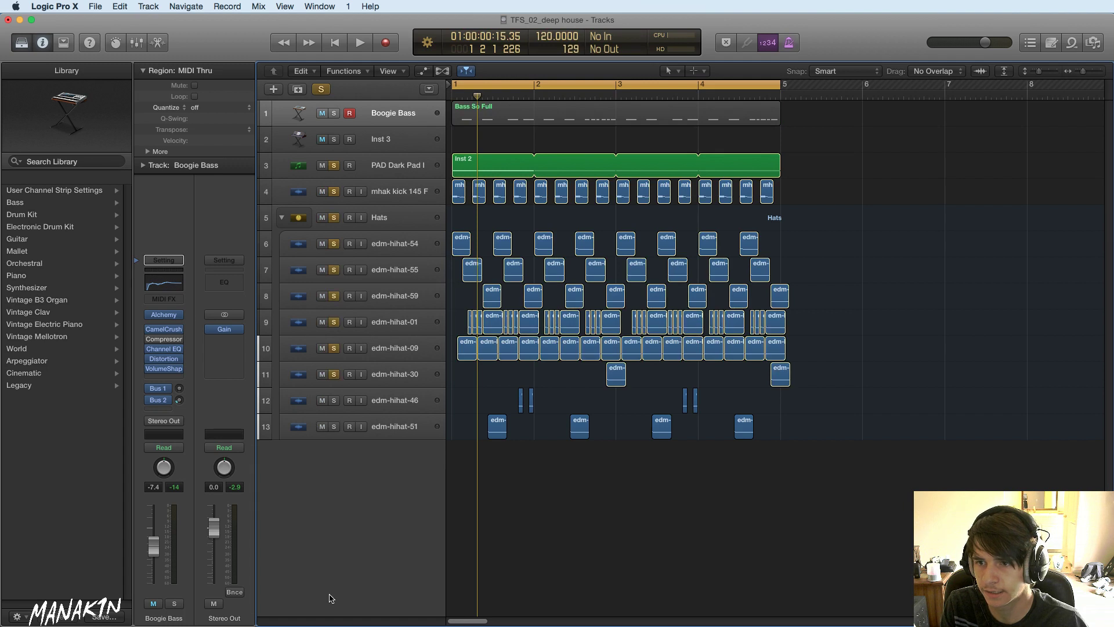
drag(333, 425, 333, 400)
key(space)
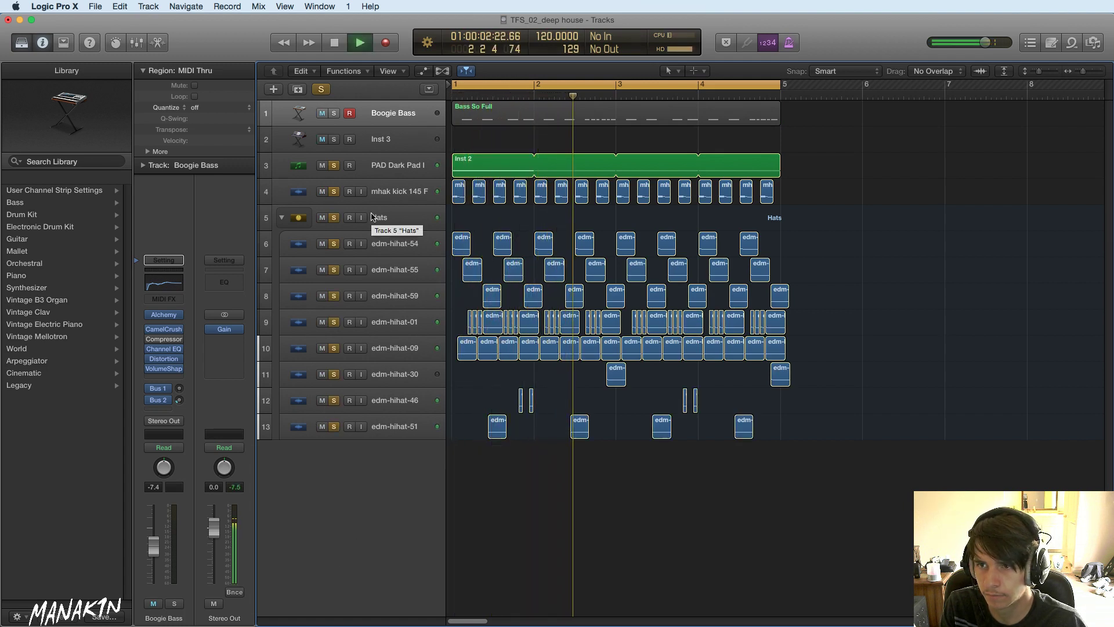
key(space)
drag(336, 165, 343, 454)
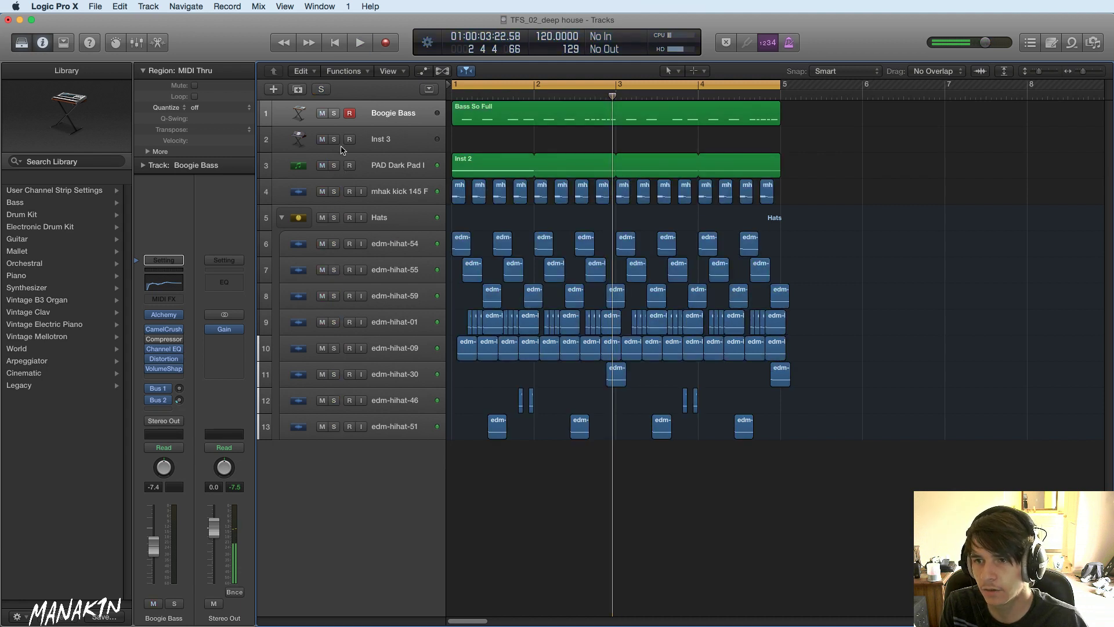
- Solo the PAD Dark Pad I track, listen to it alone, and turn its solo off
click(333, 166)
click(376, 164)
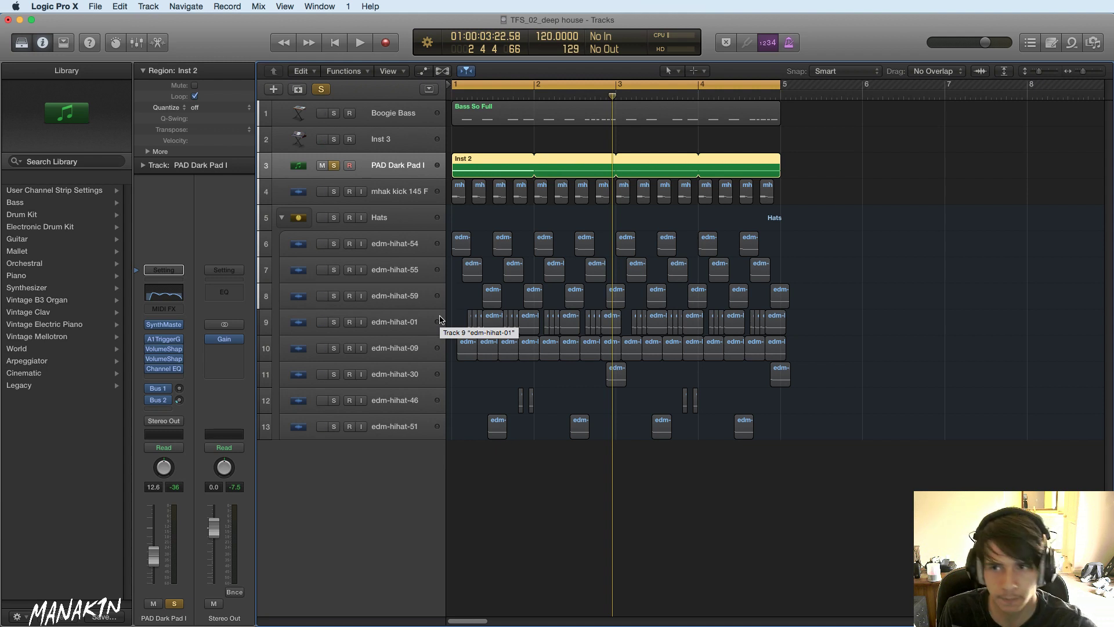
key(space)
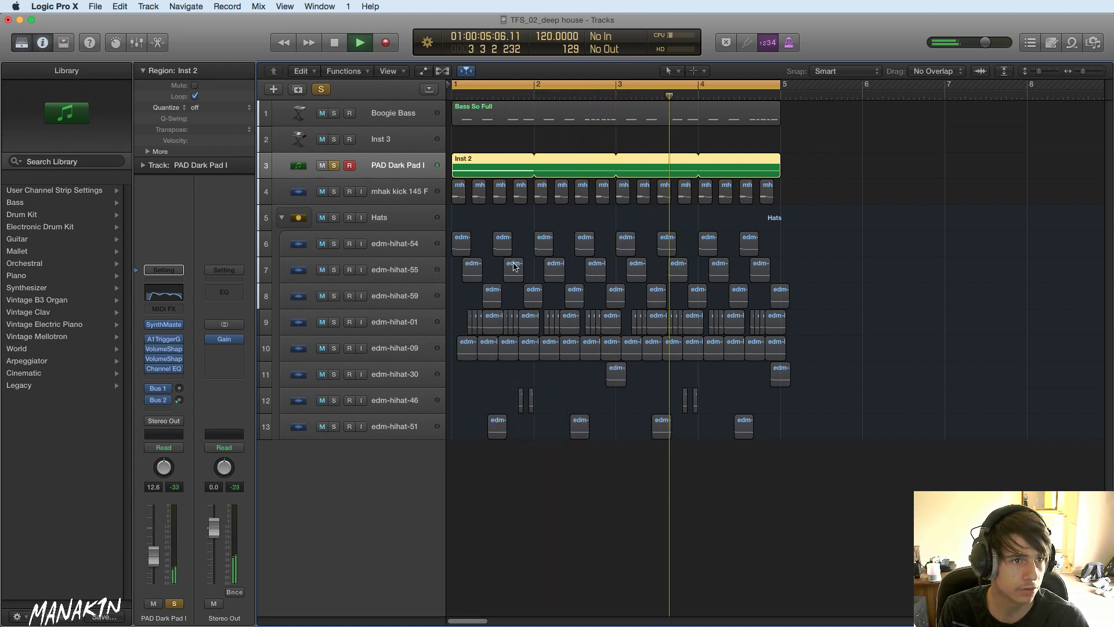
key(space)
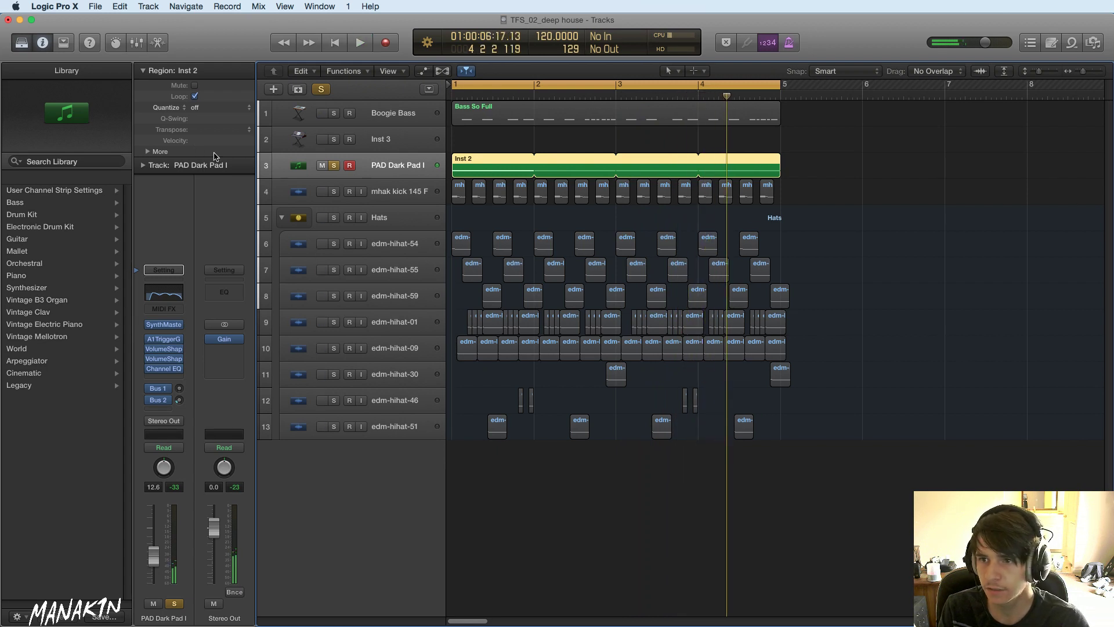
click(335, 167)
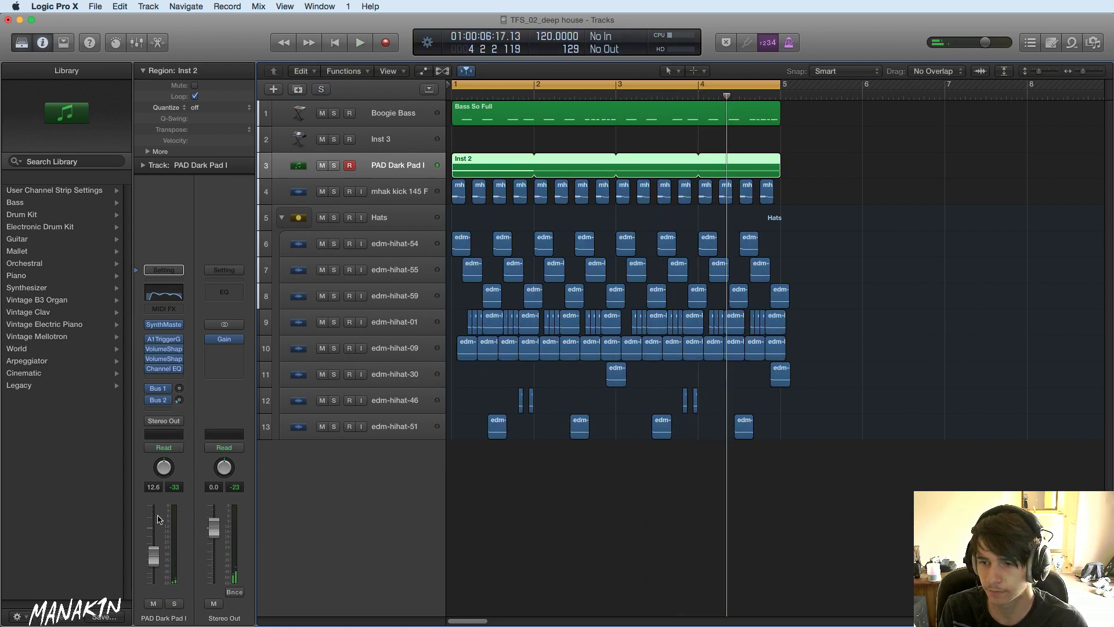
- Play the loop from the beginning with Boogie Bass muted and inspect the Gain plug-in on the Stereo Out
key(Return)
key(space)
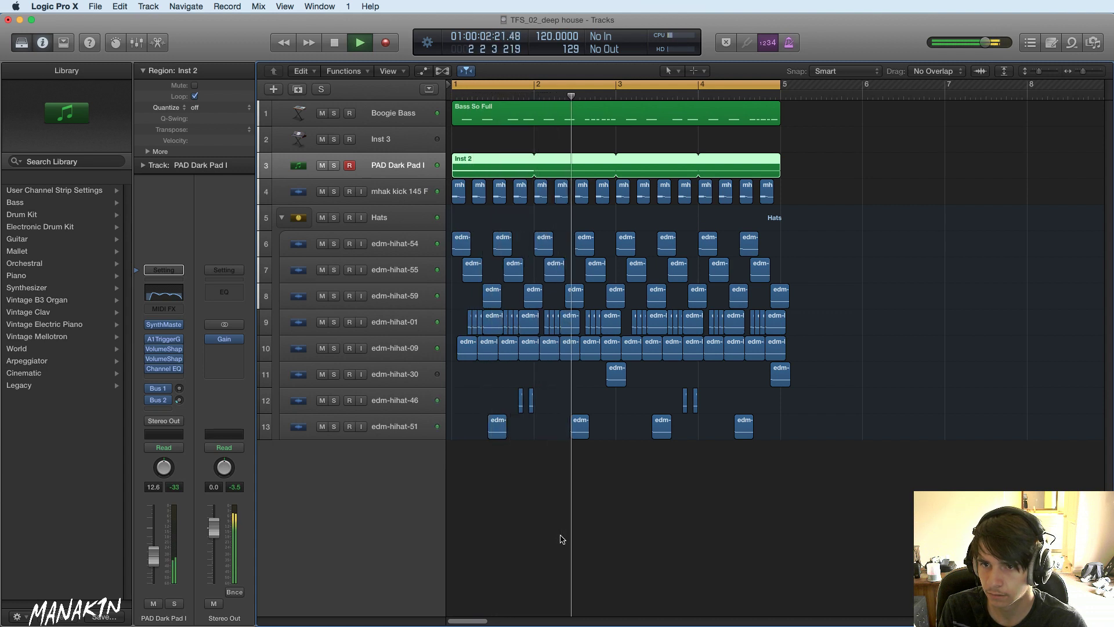
click(322, 114)
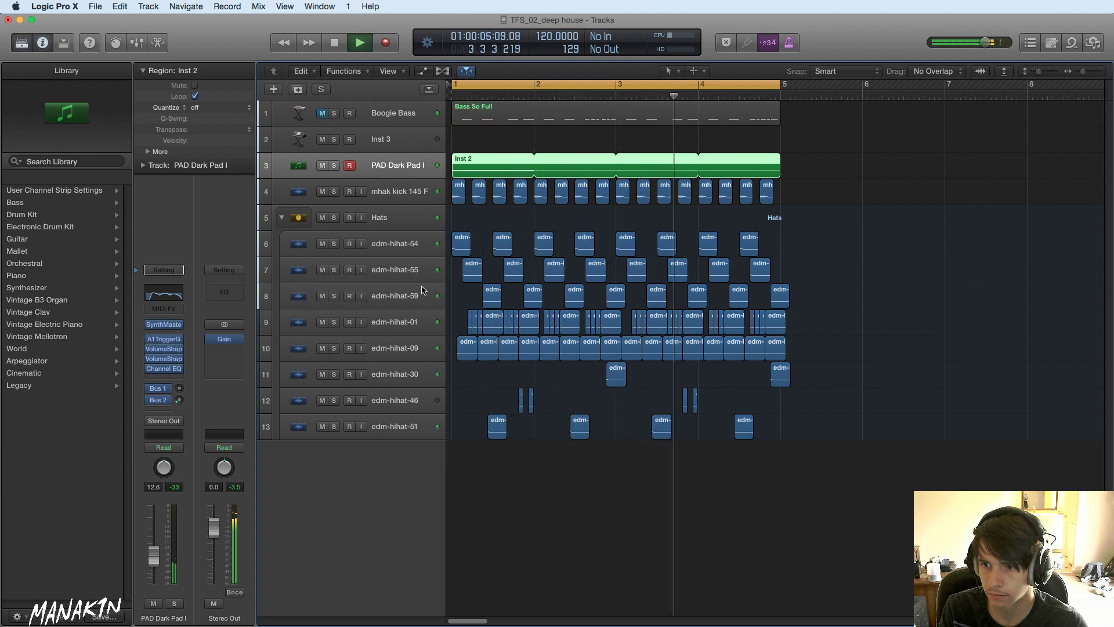
click(230, 343)
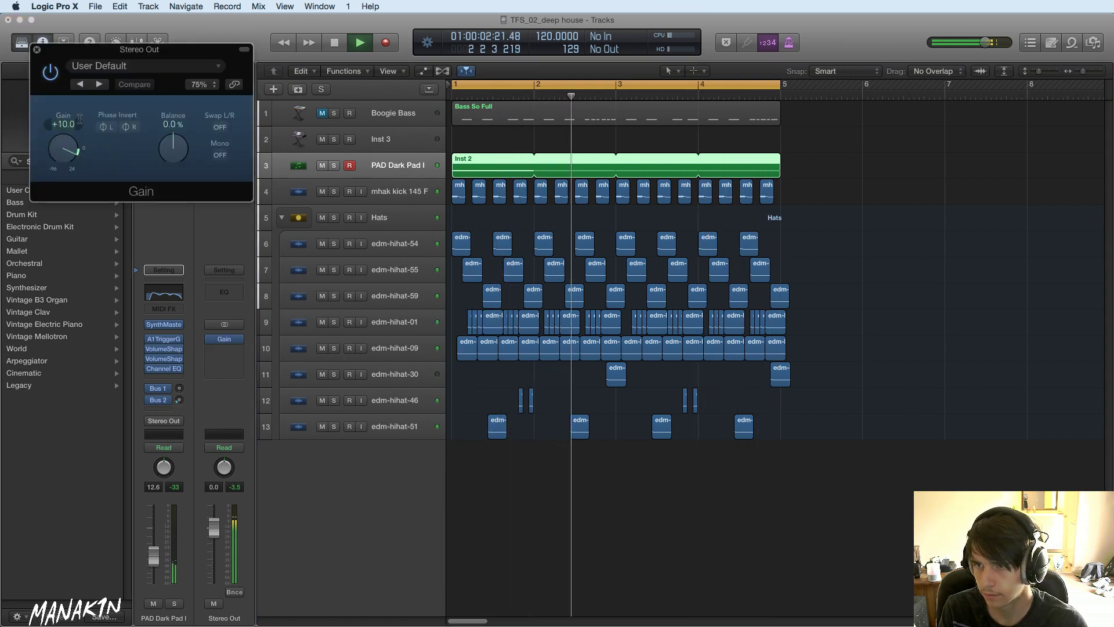
click(37, 52)
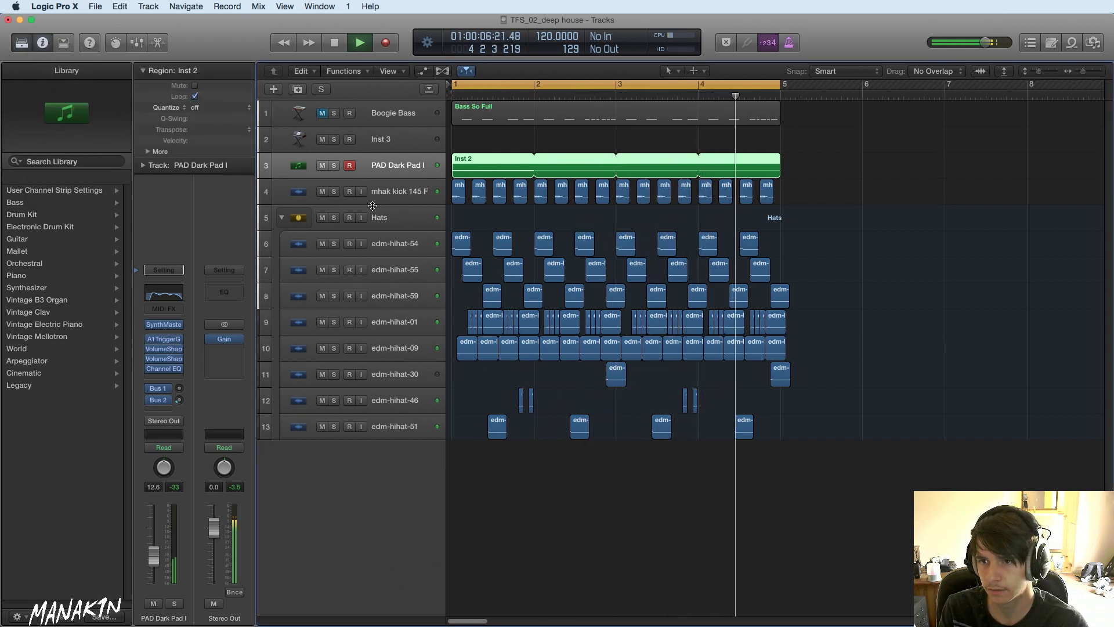
- Set the PAD Dark Pad I channel volume to -9.0 dB, and unmute the Boogie Bass track after stopping playback
click(381, 226)
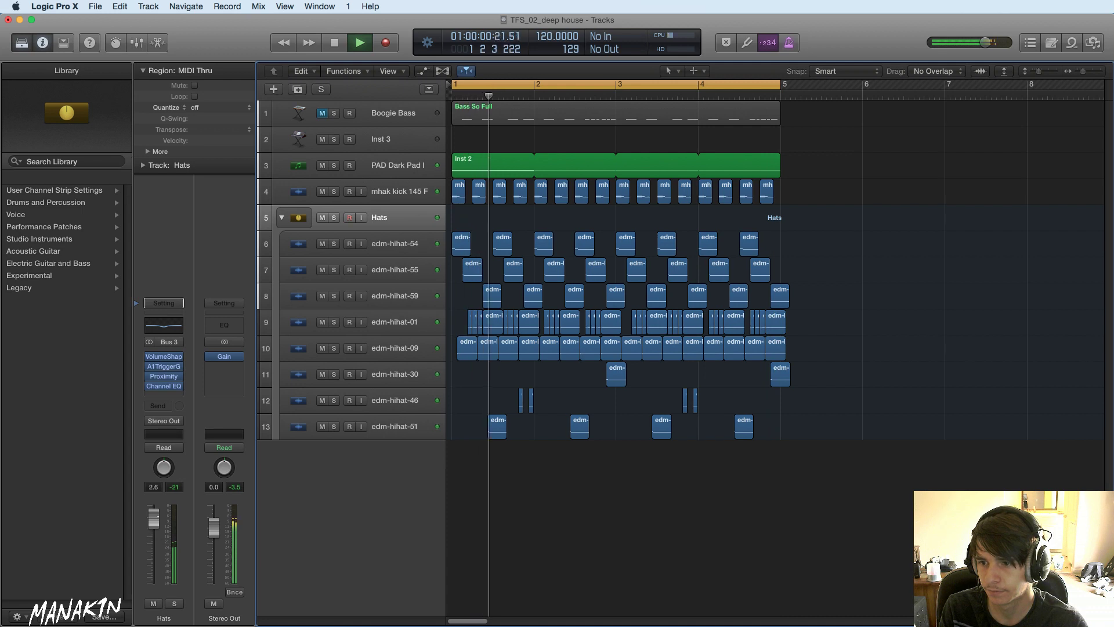
click(391, 170)
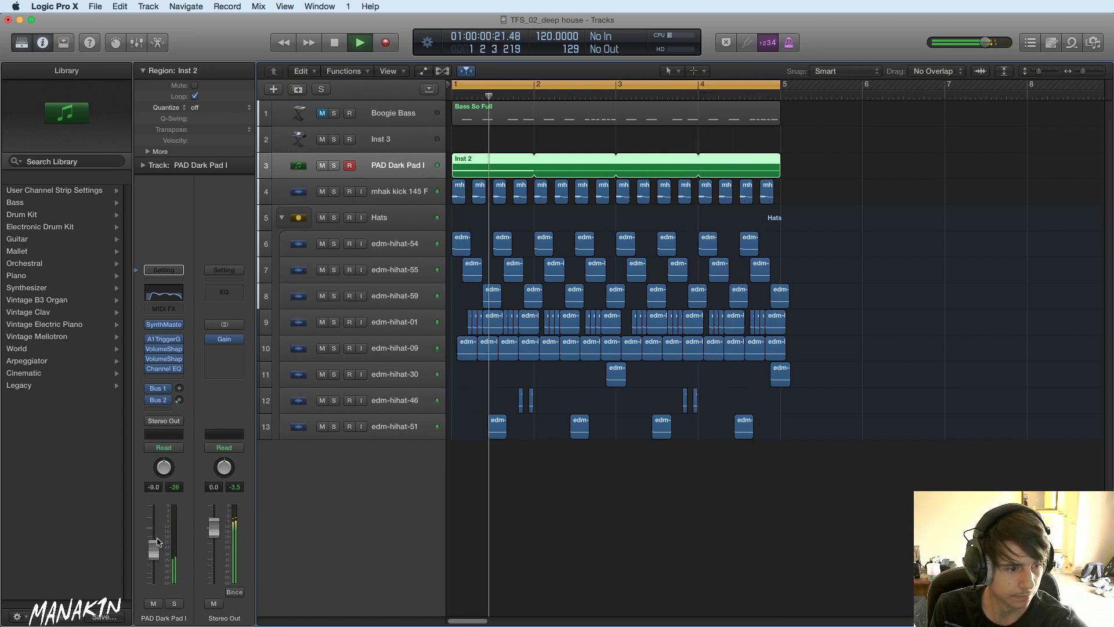
key(space)
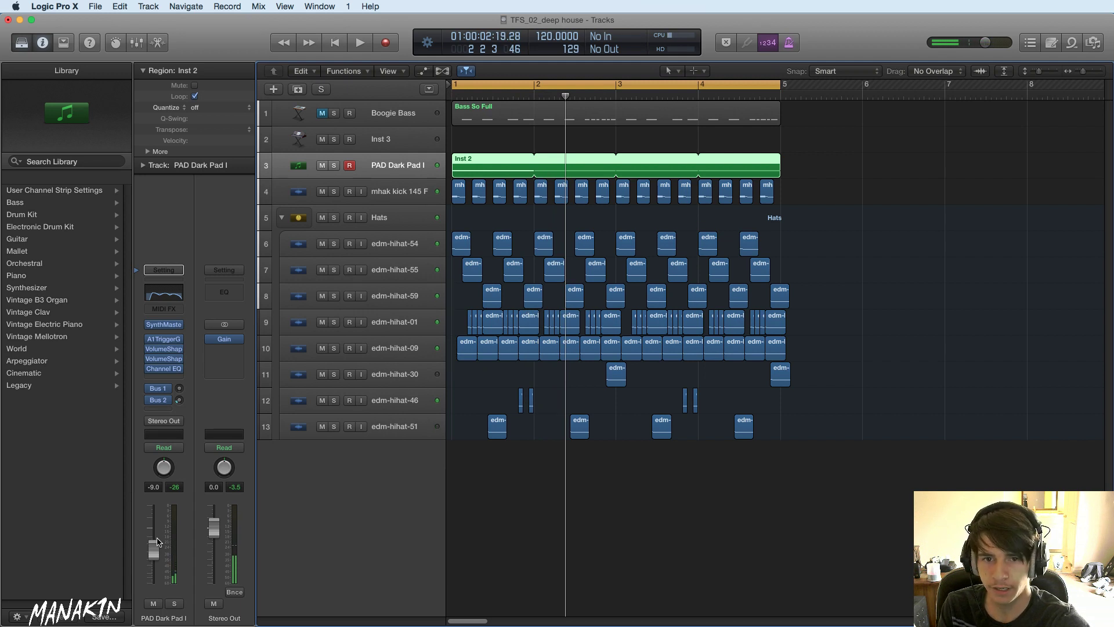
click(322, 113)
click(357, 121)
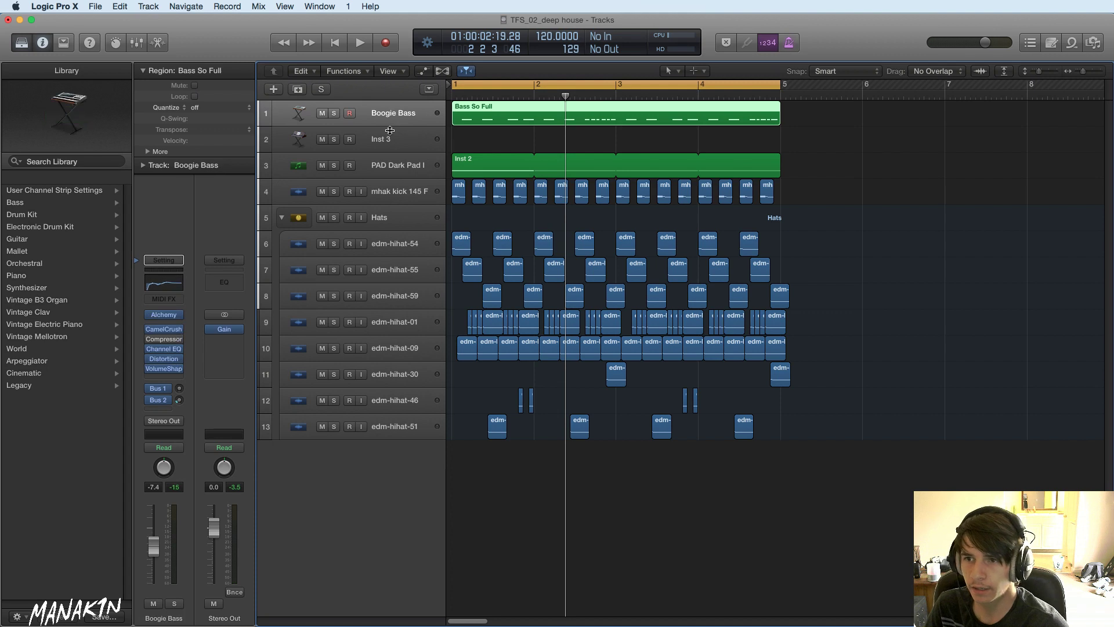
- Select the Inst 3 track and show the on-screen keyboard for it
click(391, 140)
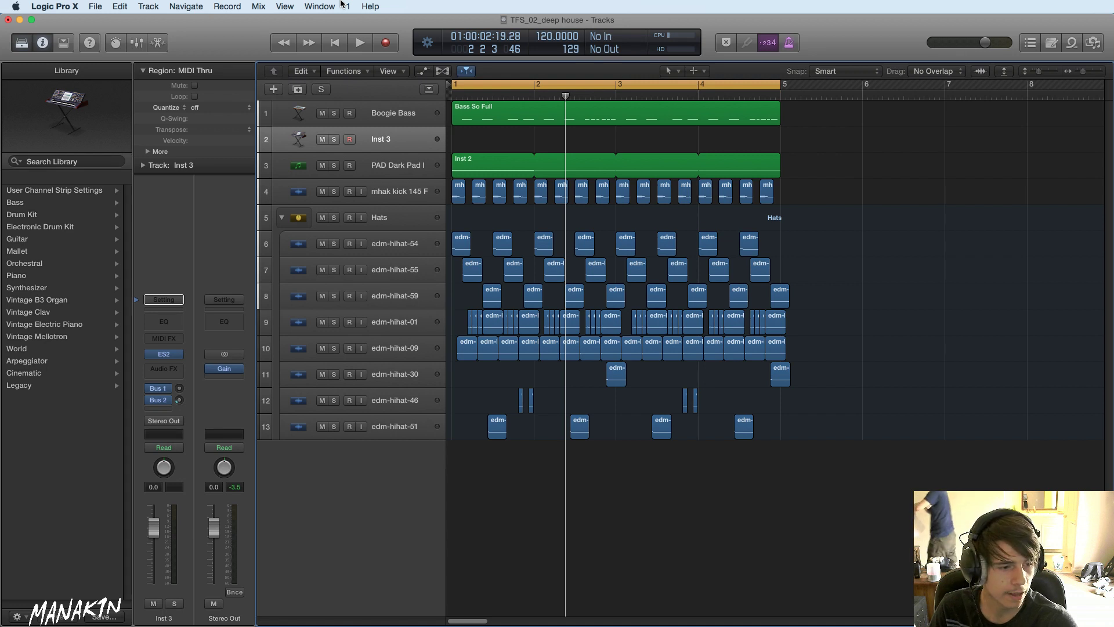
click(258, 6)
mouse_move(276, 3)
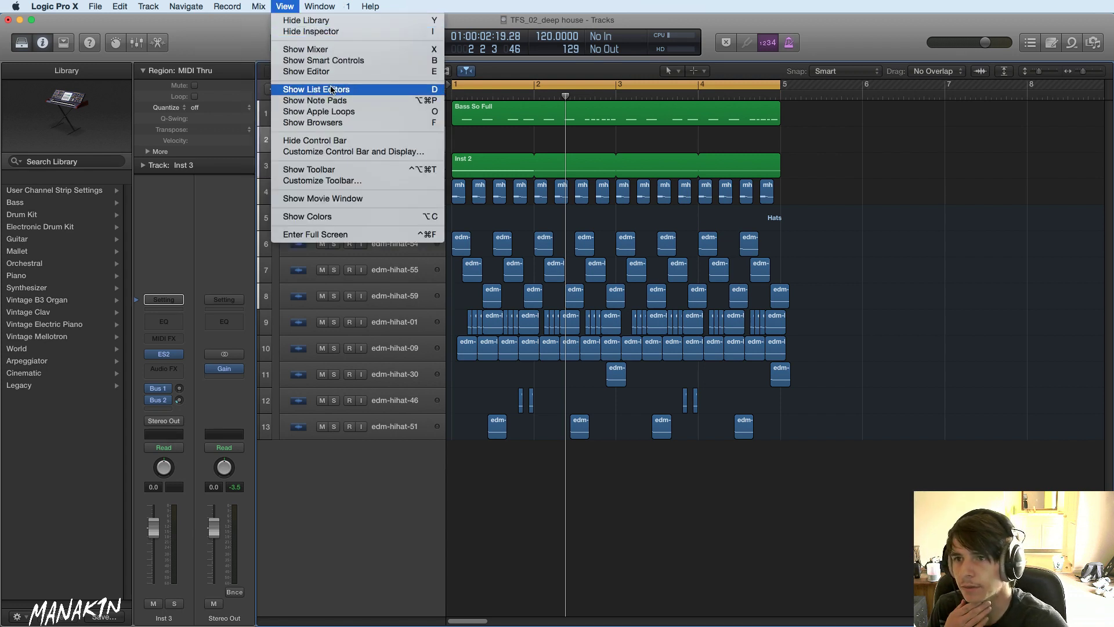
mouse_move(313, 6)
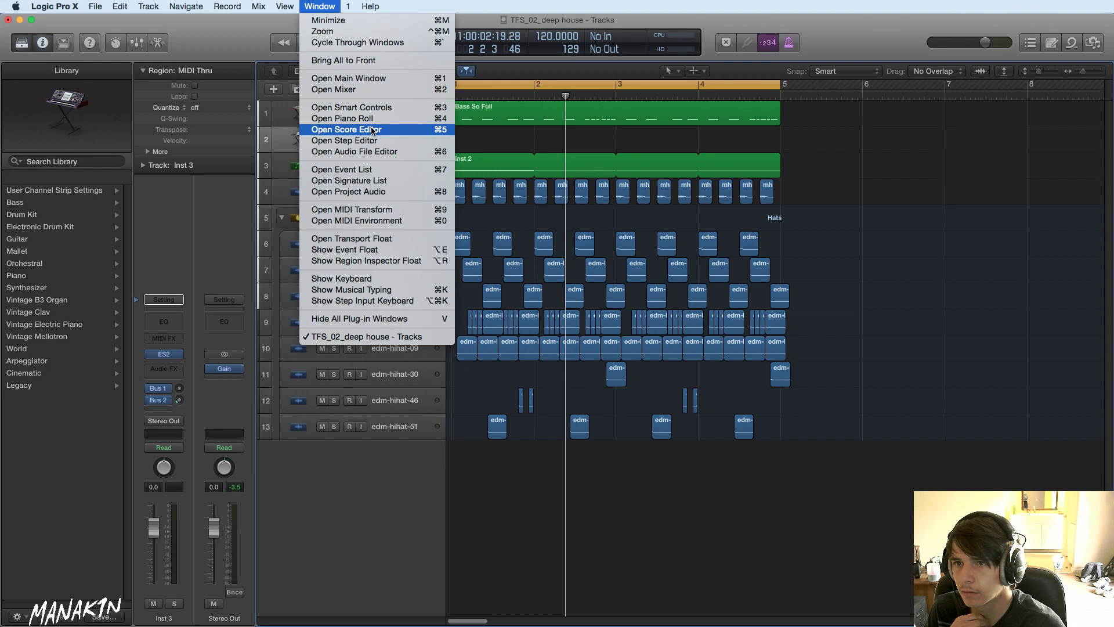
click(399, 281)
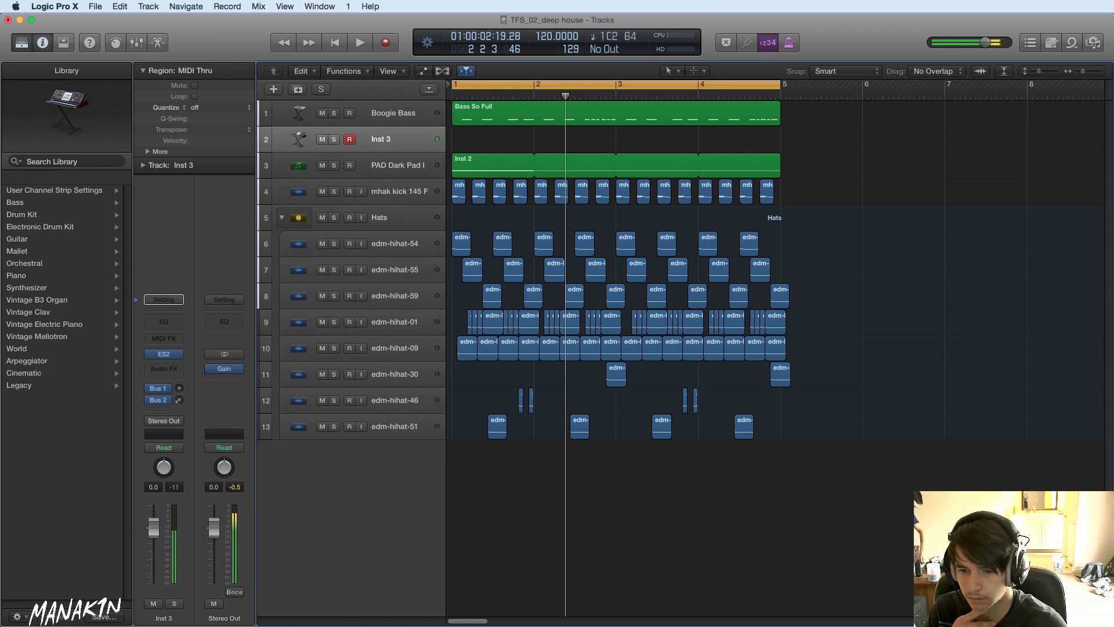
- Open the ES2 synthesizer on Inst 3 with its window moved off the track headers, and show Musical Typing
click(164, 354)
drag(275, 55, 782, 170)
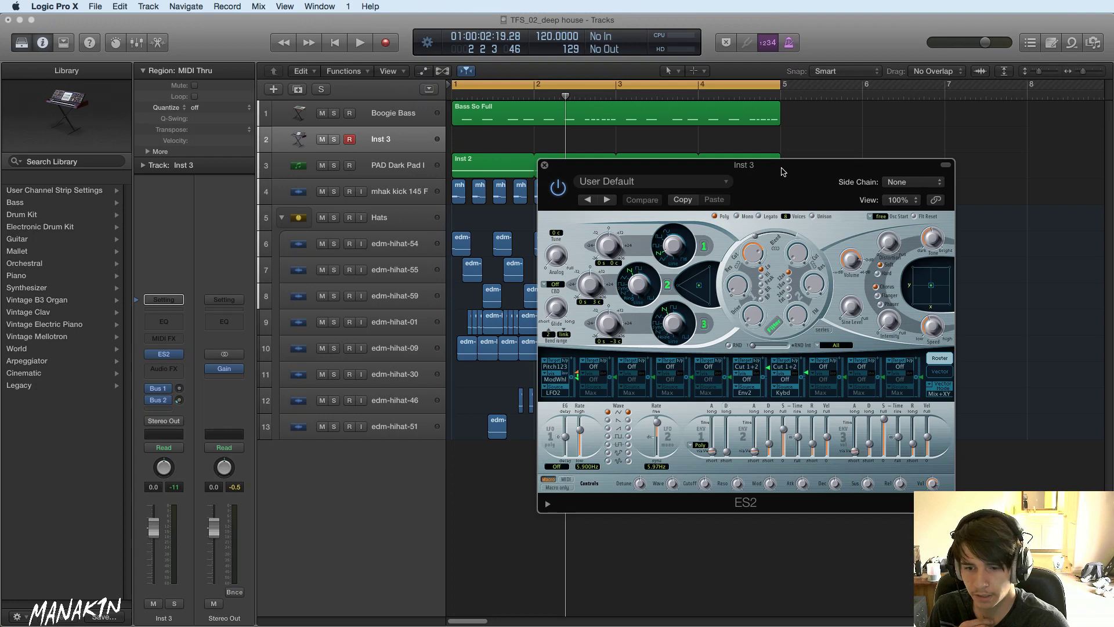
click(259, 6)
mouse_move(273, 3)
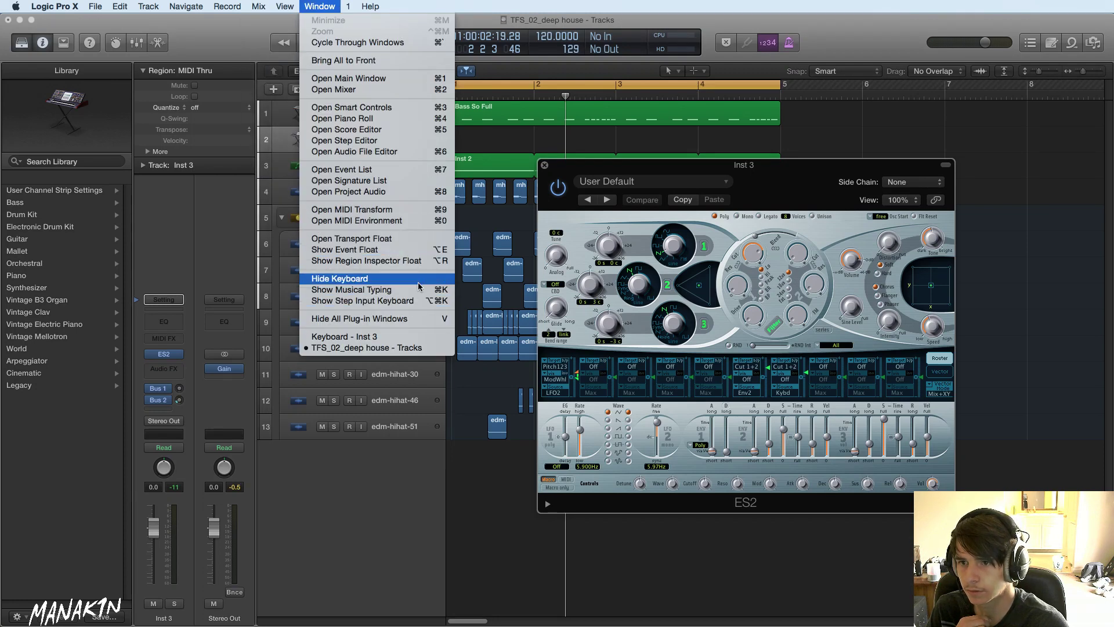
click(413, 289)
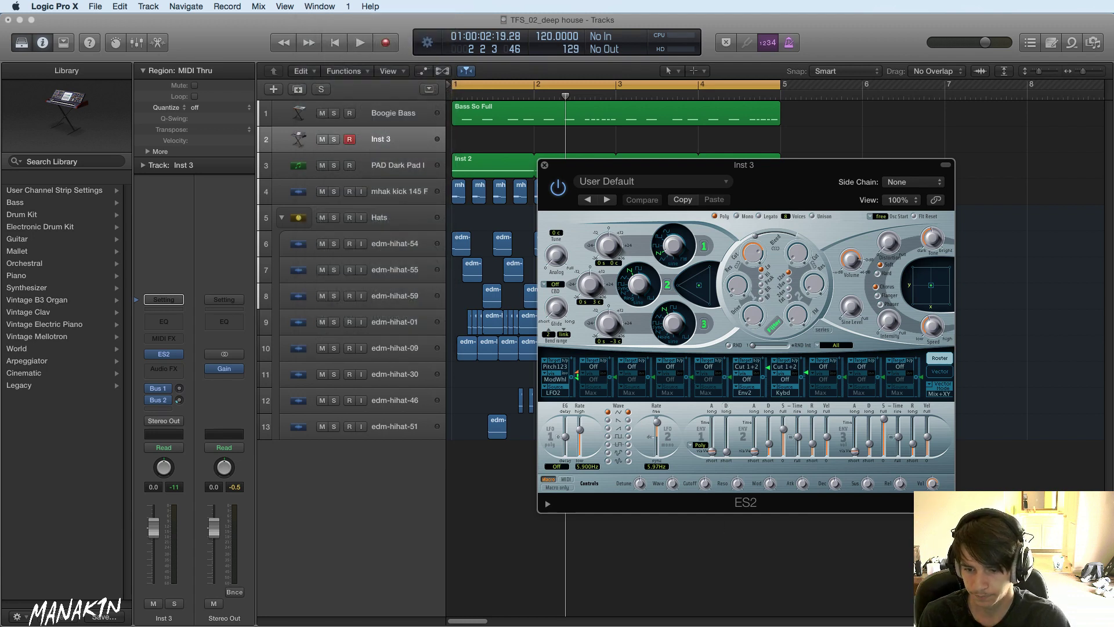
key(a)
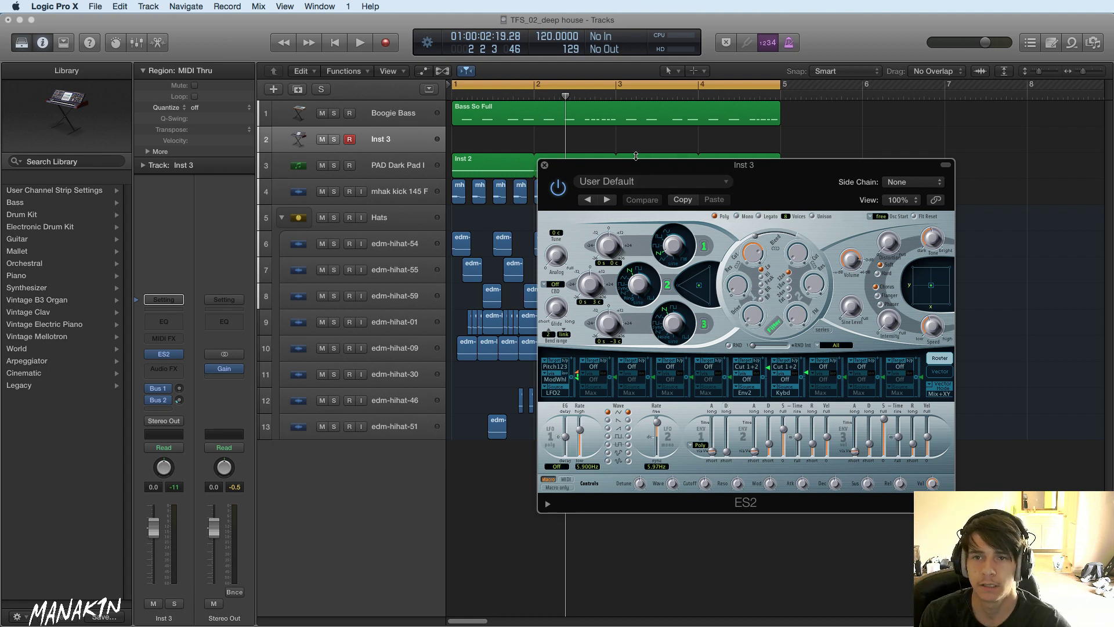
drag(705, 174, 835, 264)
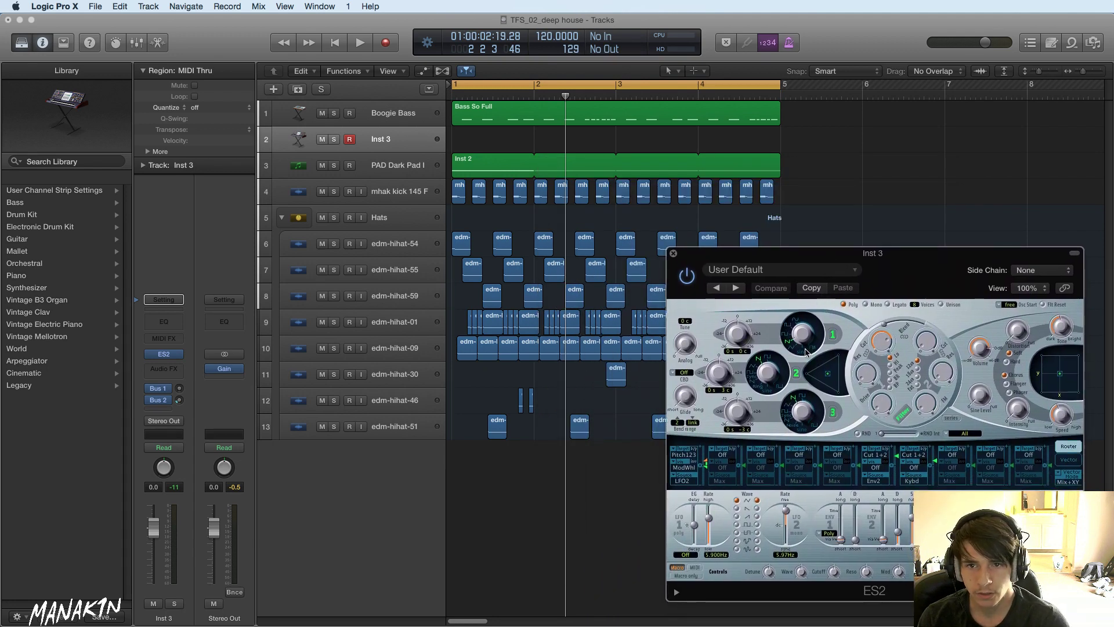
- Load the Analog Saw Init preset into the ES2 in place of User Default
drag(805, 342, 803, 331)
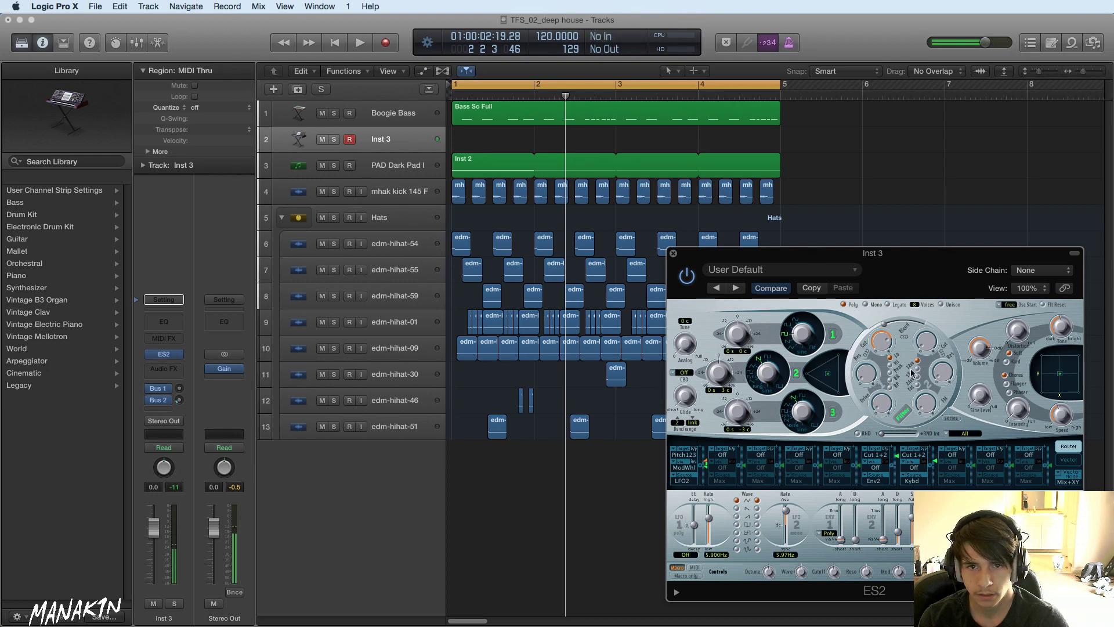
click(734, 272)
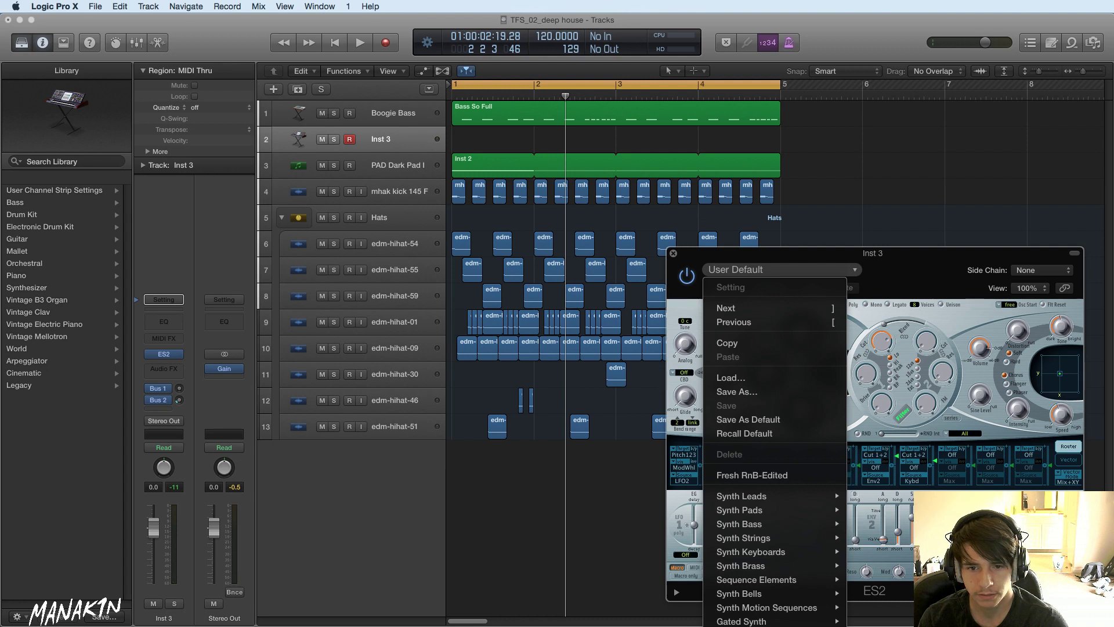
click(755, 625)
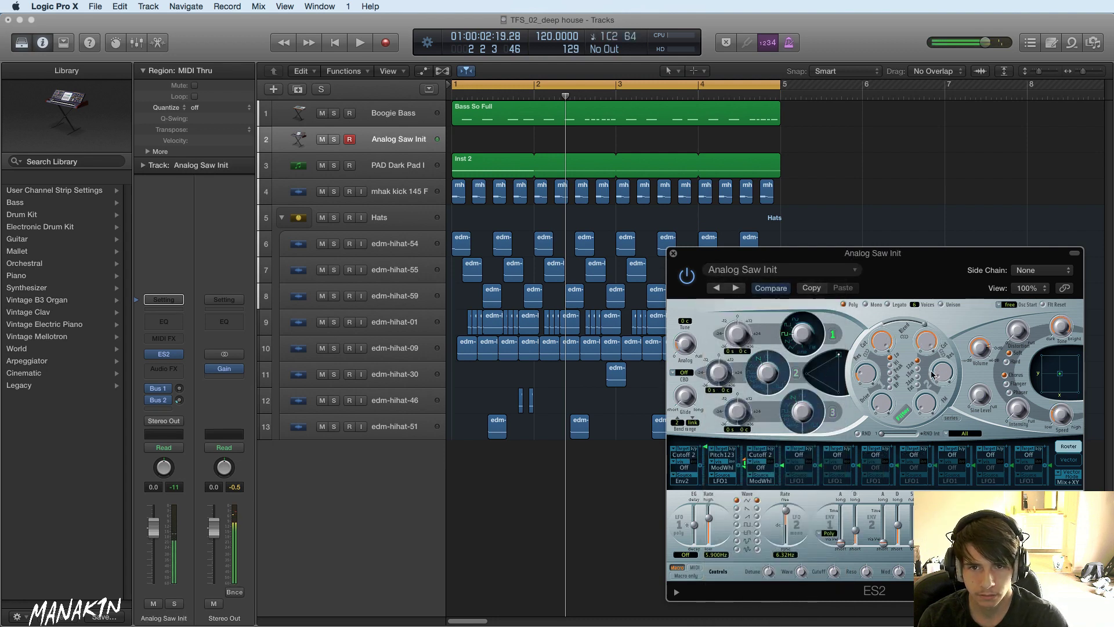
- Turn filter 2's cutoff fully down and reduce the Env2 modulation amount on Cutoff 2 in the ES2 router
drag(930, 341, 931, 406)
drag(925, 342, 924, 344)
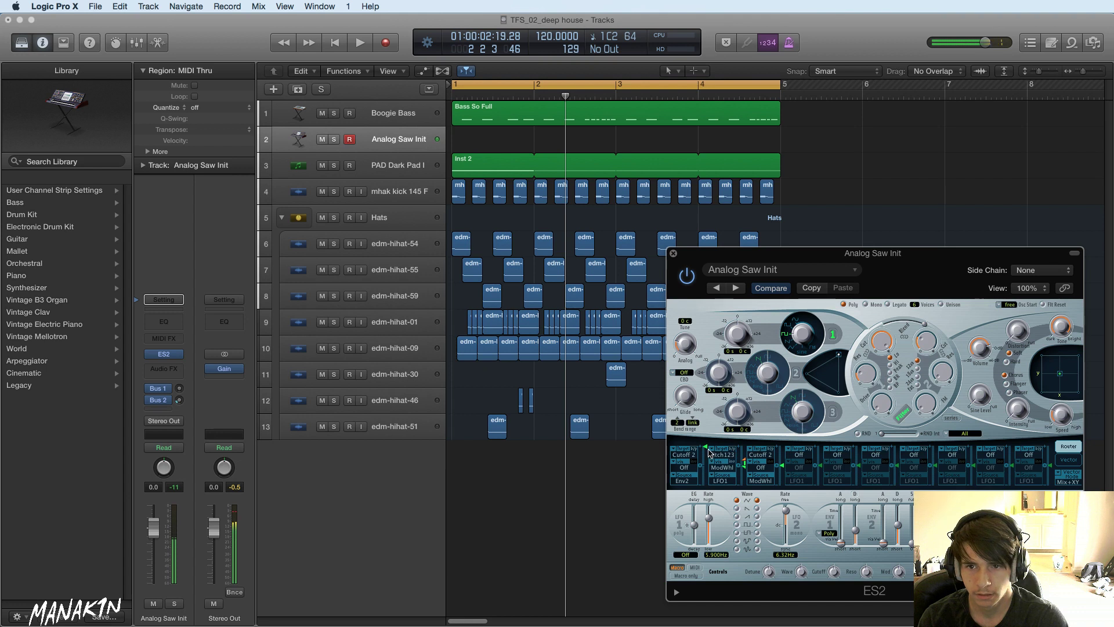
drag(710, 451, 710, 471)
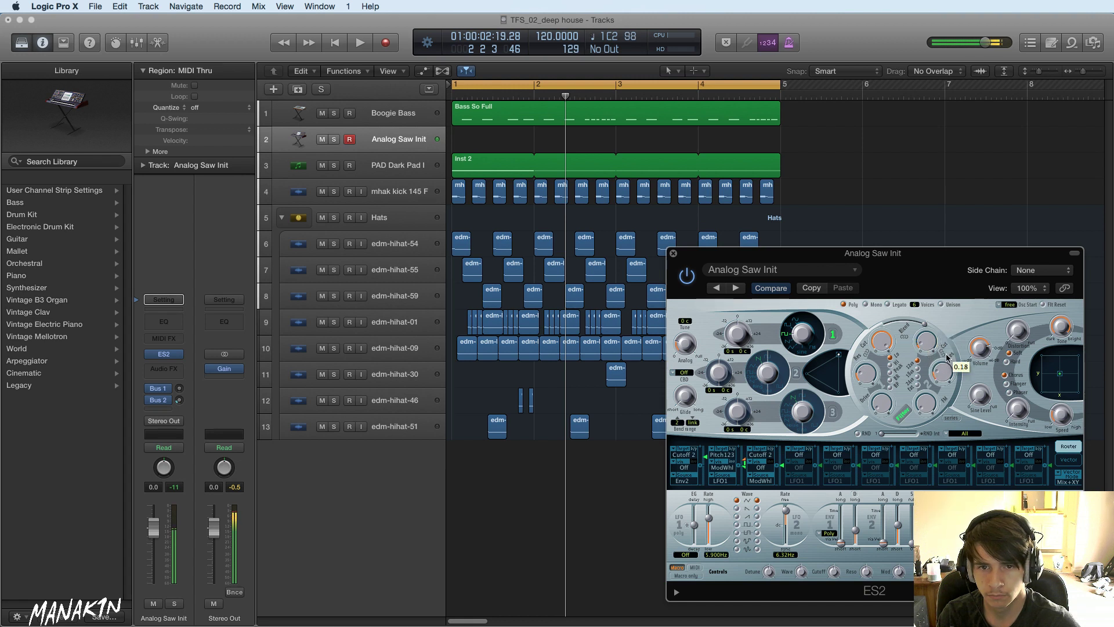
- Try another filter 2 slope and a square-type waveform on oscillator 1, with the Env2 amount on Cutoff 2 fine-tuned
click(917, 370)
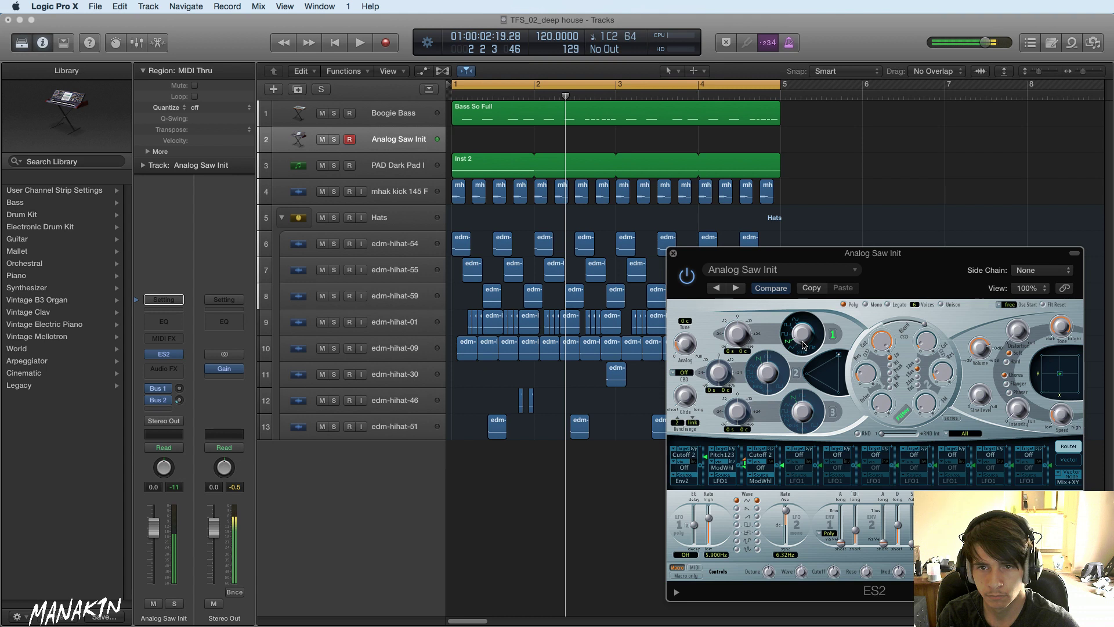
mouse_move(803, 350)
mouse_down()
mouse_move(805, 316)
mouse_move(802, 340)
mouse_up()
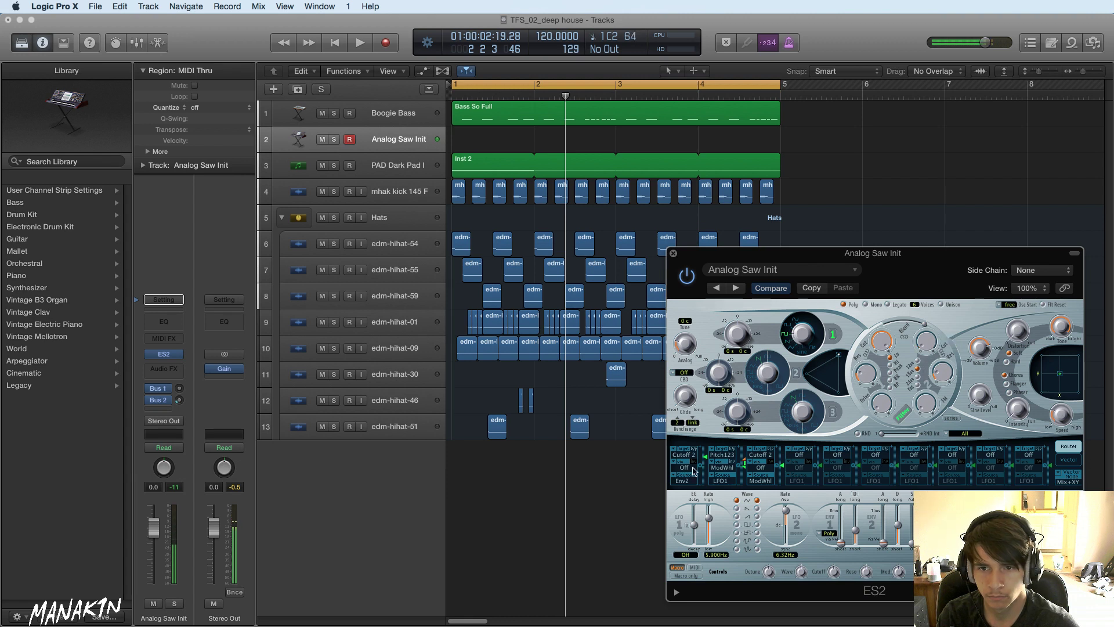
drag(706, 457, 708, 458)
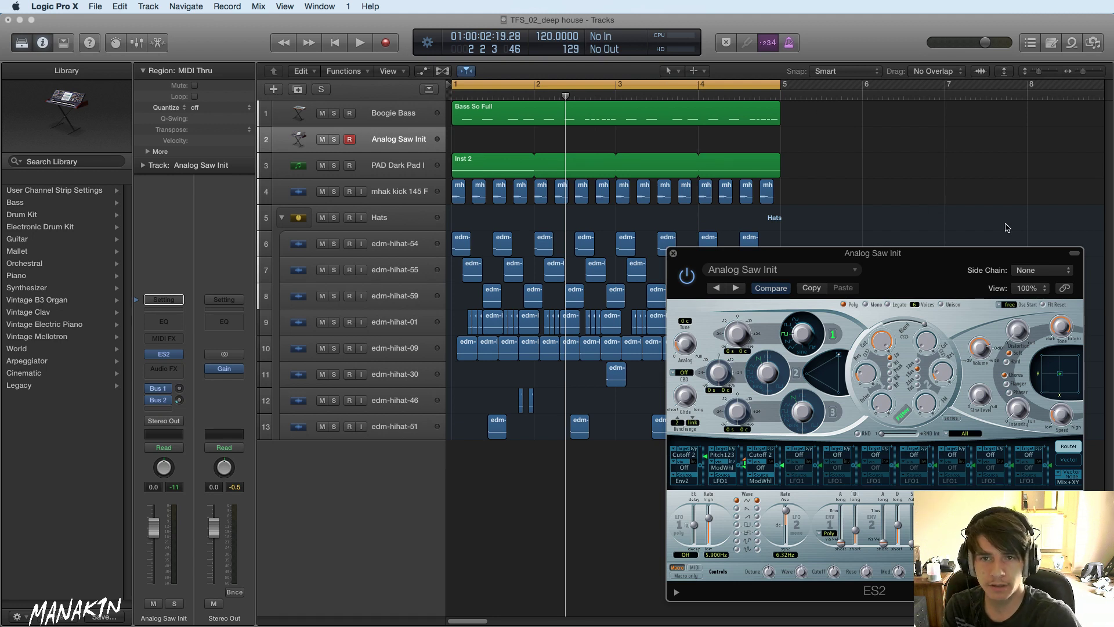
- Play the loop briefly for reference, move the ES2 window over the arrangement, and audition a note on the synth
drag(925, 254, 942, 220)
key(space)
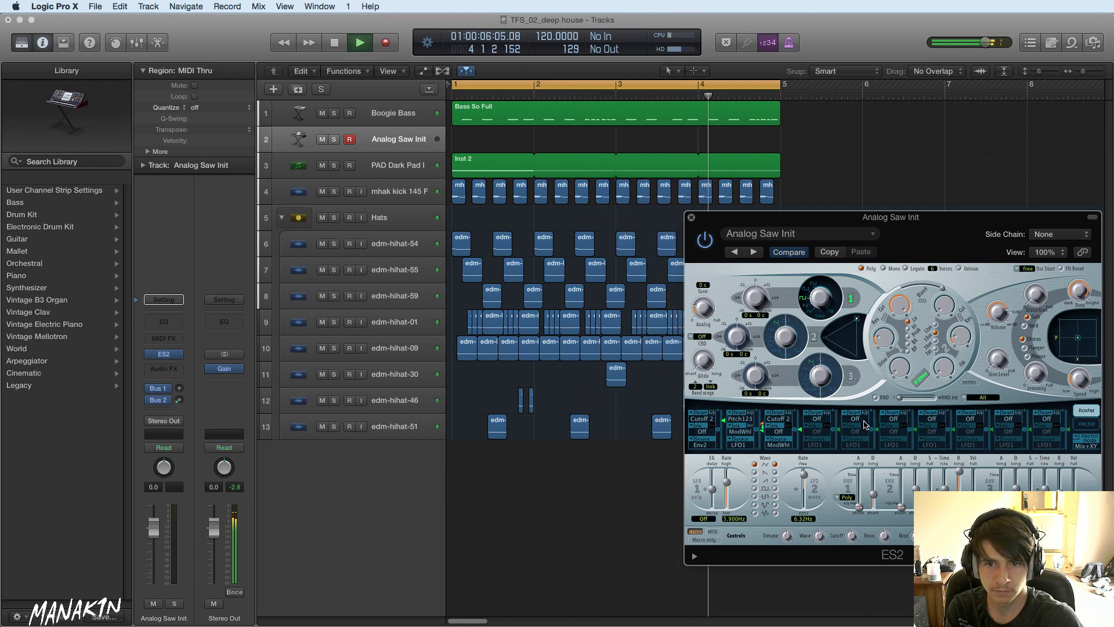
key(space)
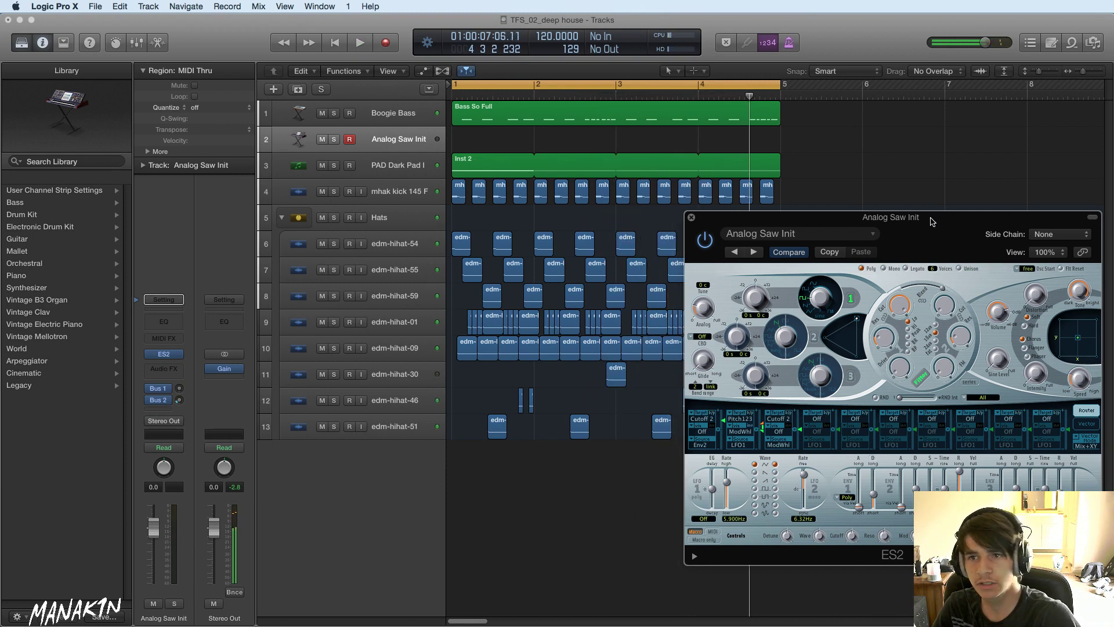
drag(933, 215, 759, 211)
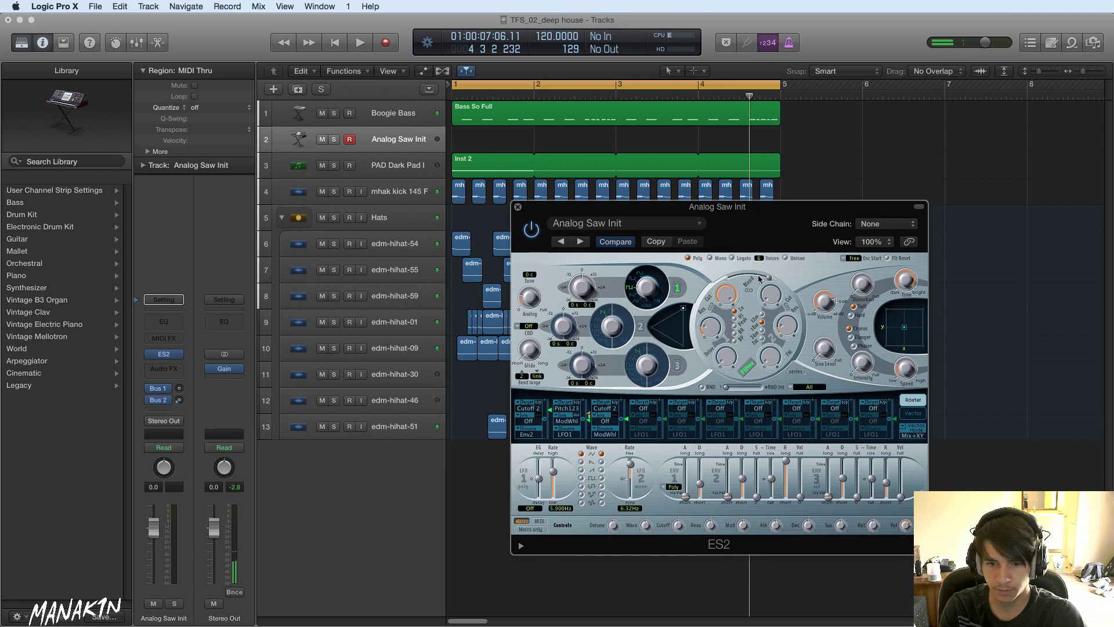
key(a)
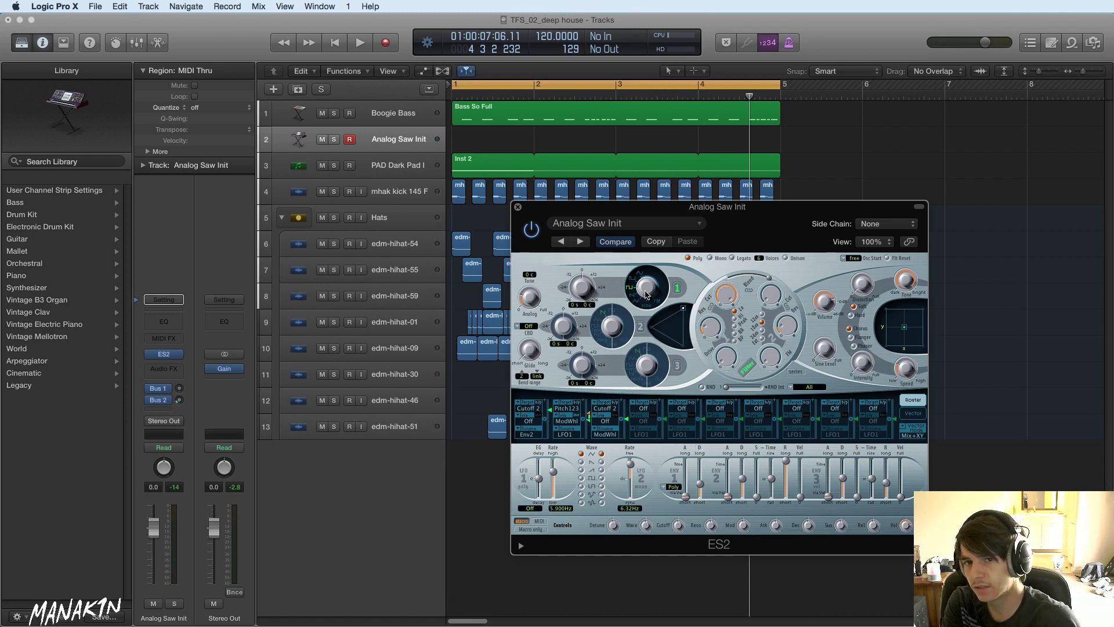
- Try oscillator 1 at -12 semitones, with the Env2 amount on Cutoff 2 at about 0.47 and an adjusted filter 2 resonance
click(568, 277)
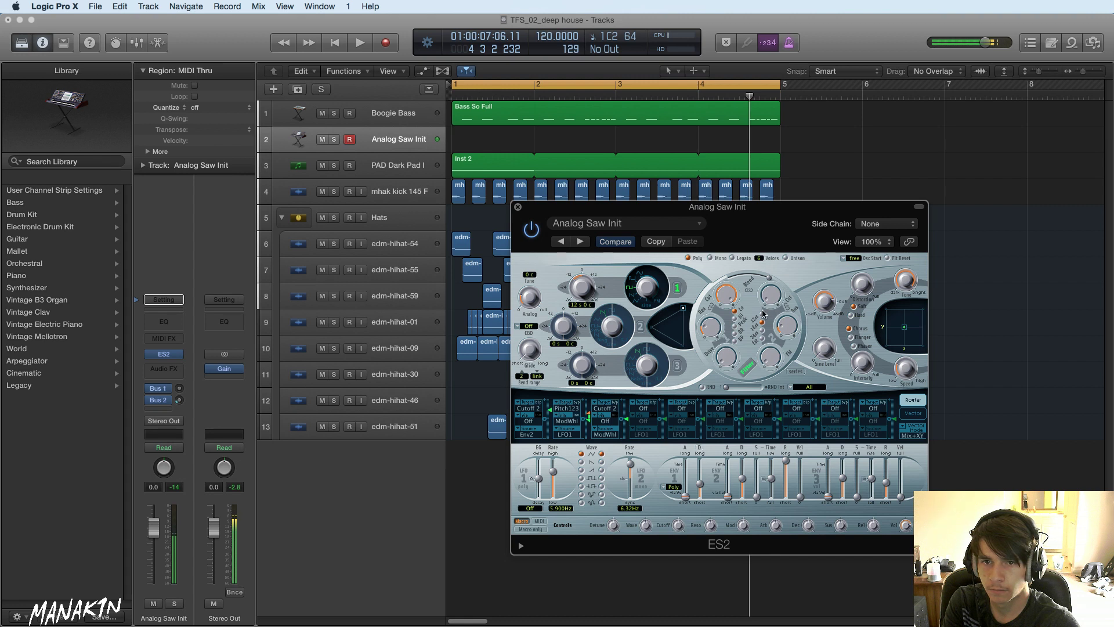
drag(552, 412, 553, 410)
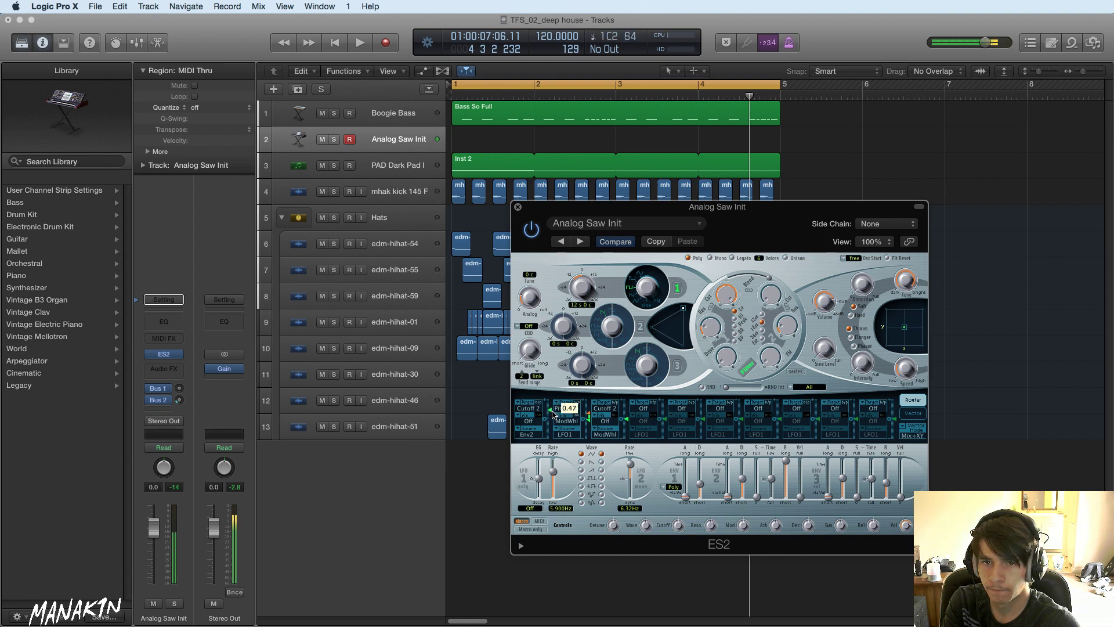
drag(789, 324, 790, 307)
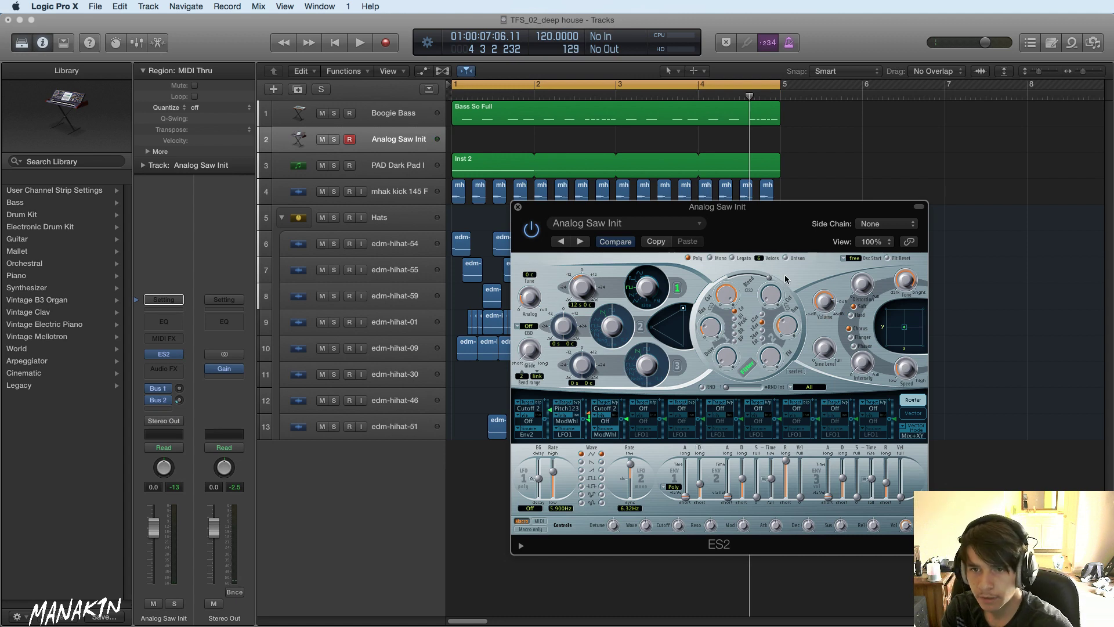
- Reload the Analog Saw Init preset from the Tutorial Settings presets
click(614, 223)
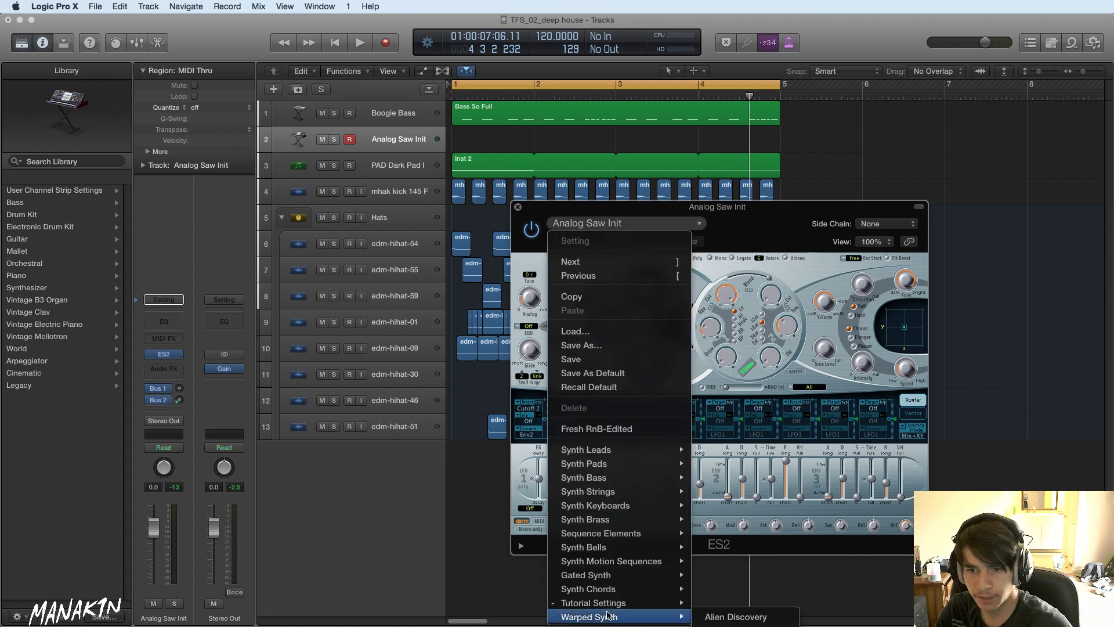
mouse_move(612, 606)
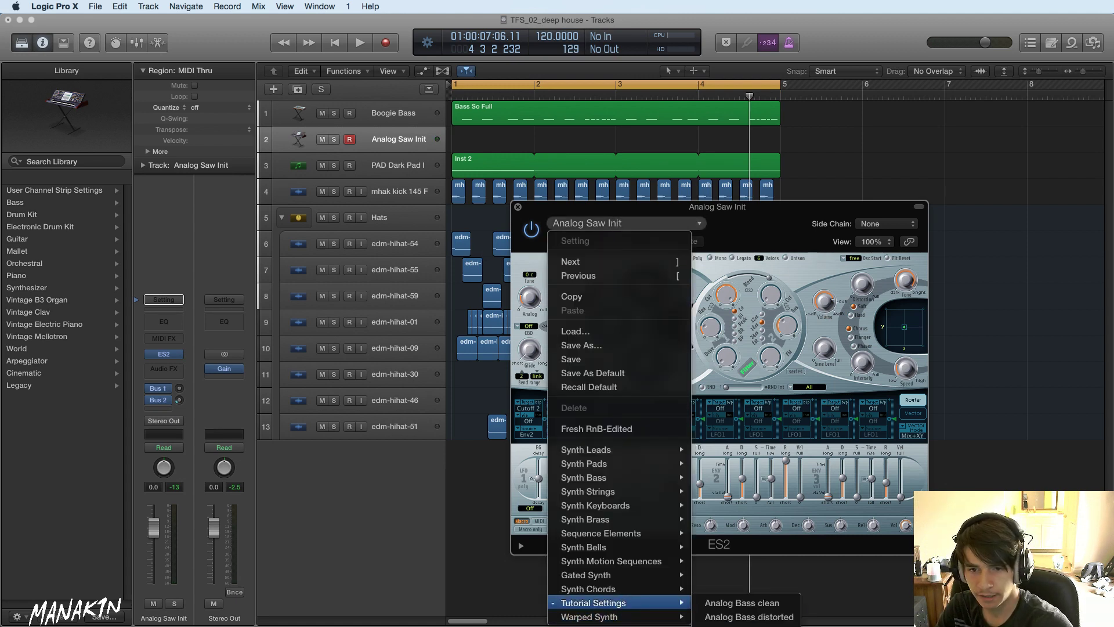
click(722, 626)
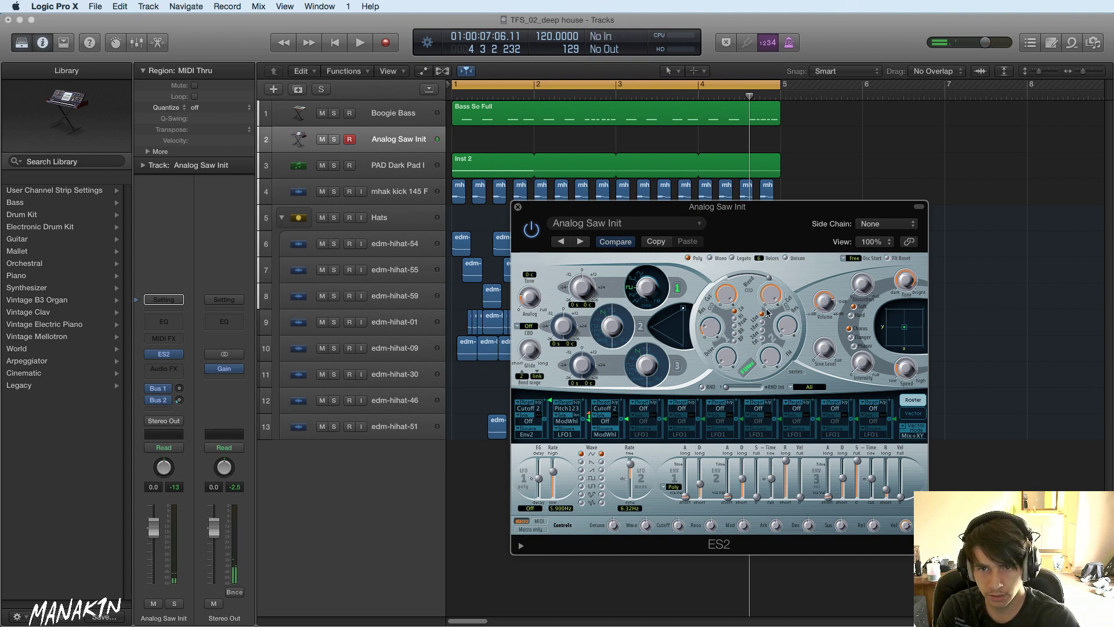
- Turn filter 2's cutoff fully down and lower the Env2 modulation amount on Cutoff 2, with the ES2 window moved up
drag(770, 295, 769, 424)
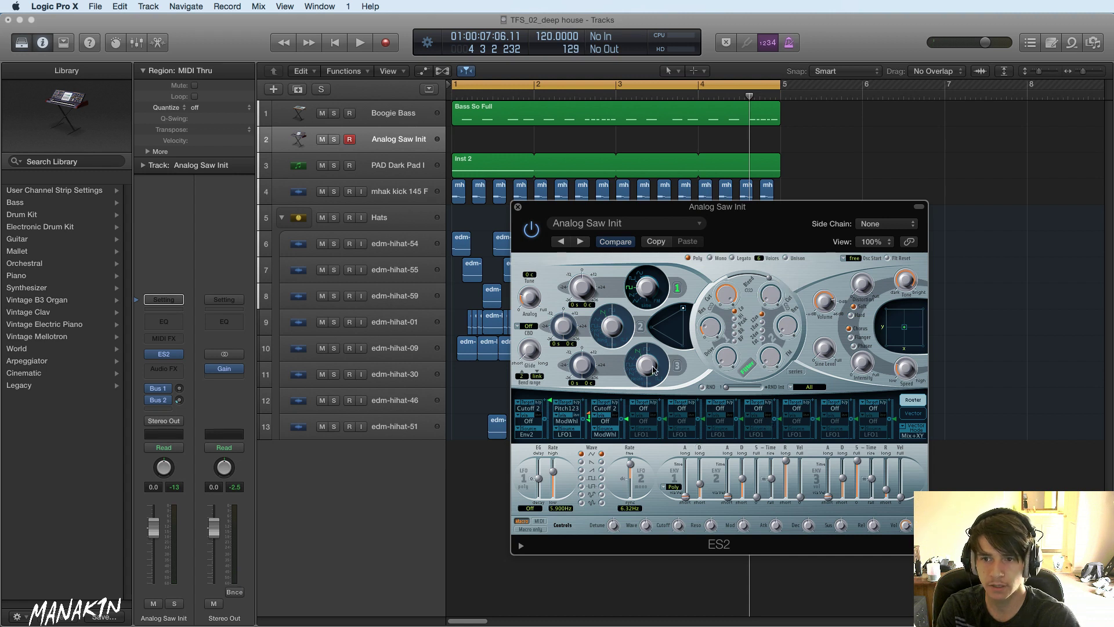
drag(717, 225, 609, 166)
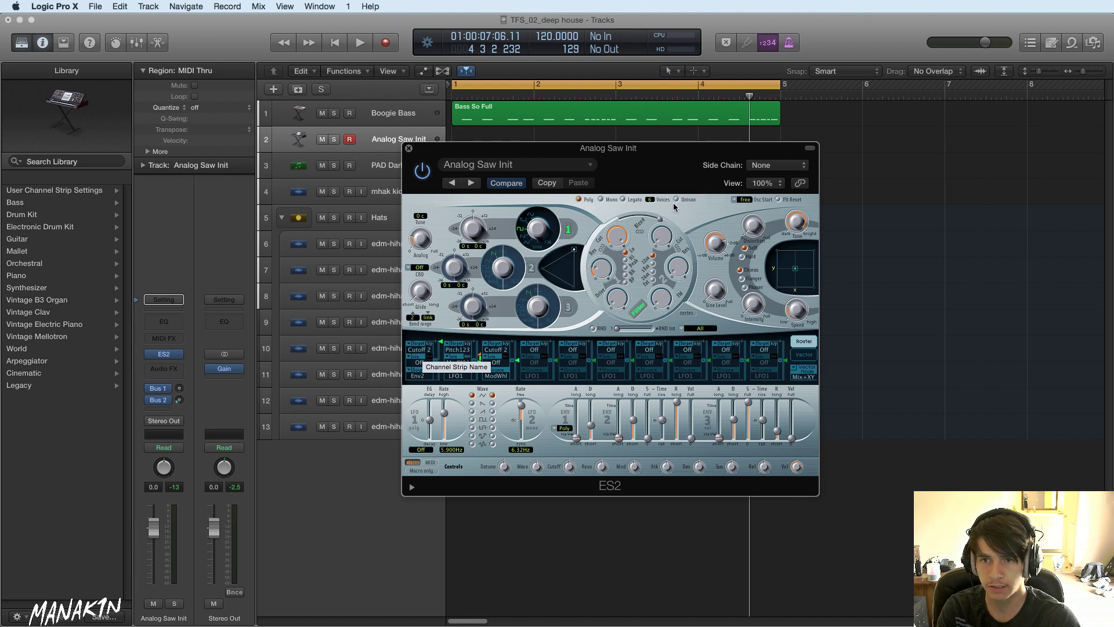
drag(662, 235, 663, 341)
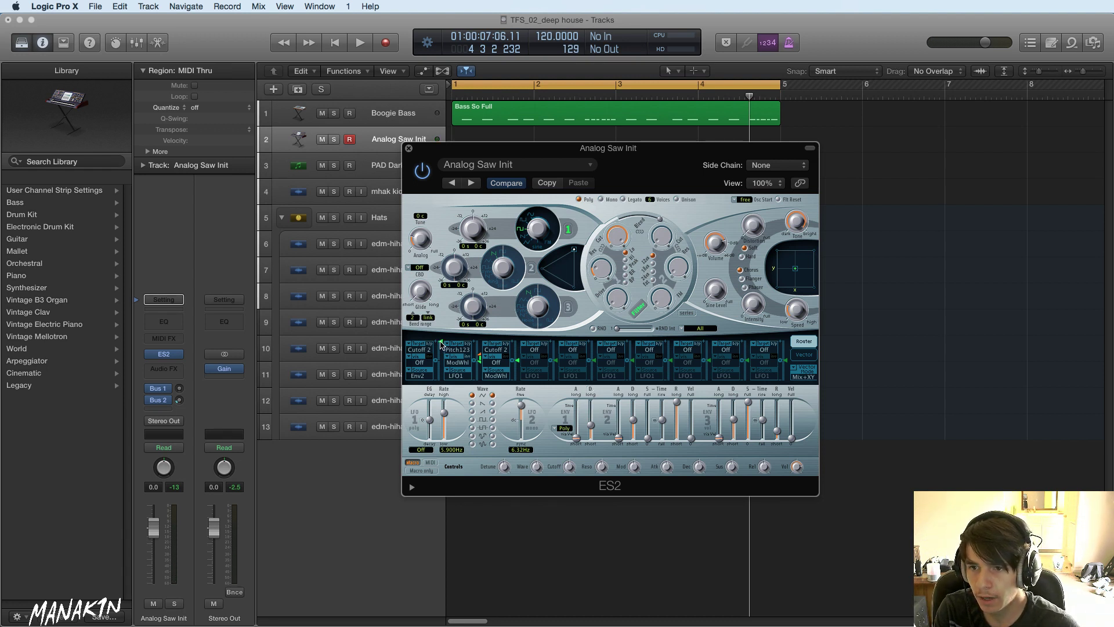
drag(441, 342, 447, 368)
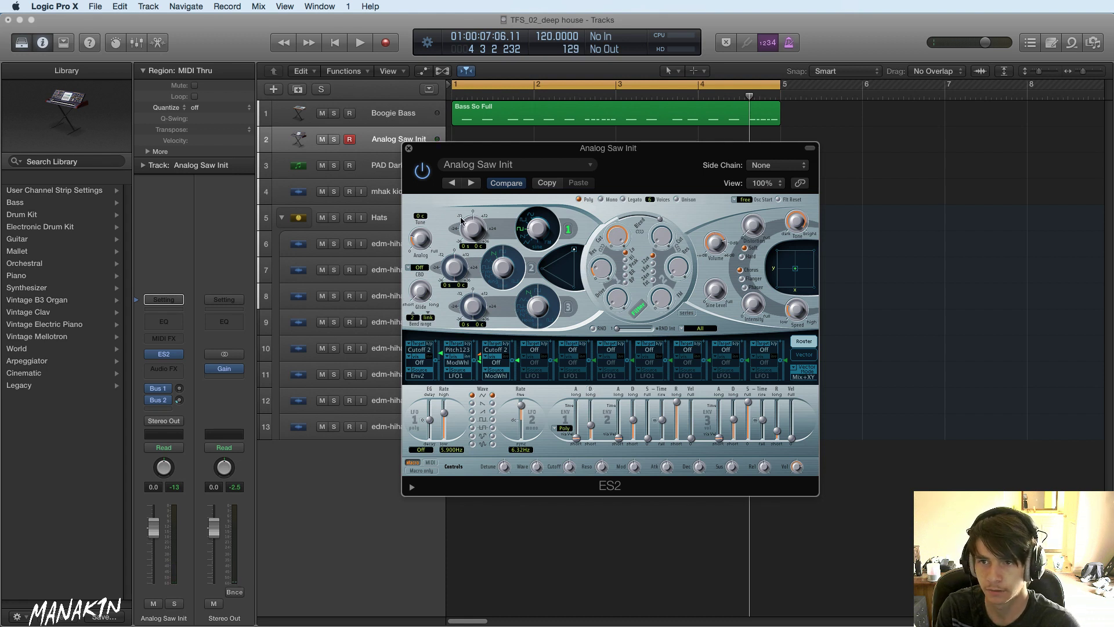
- Set oscillator 1's pitch to -12 semitones and audition the sound with repeated notes
click(462, 215)
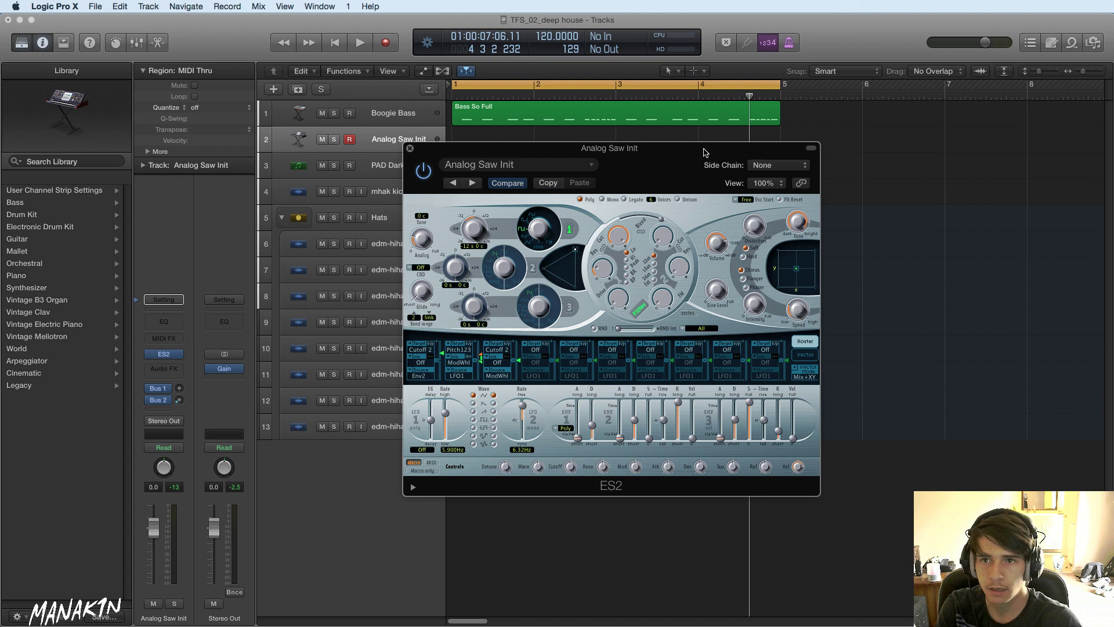
drag(724, 149, 736, 149)
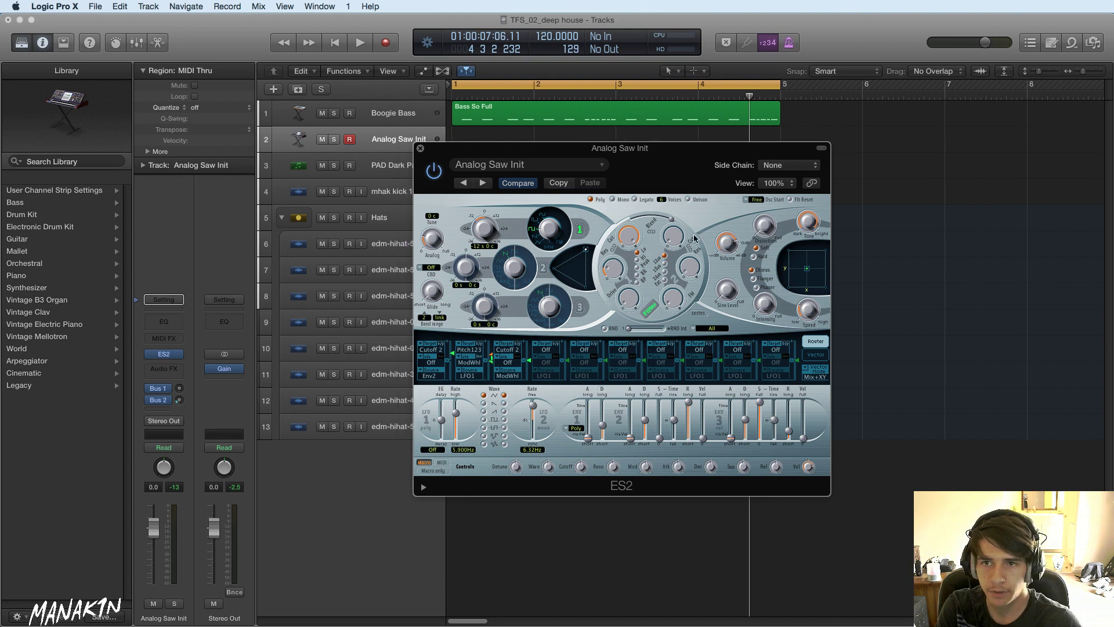
click(483, 213)
key(a)
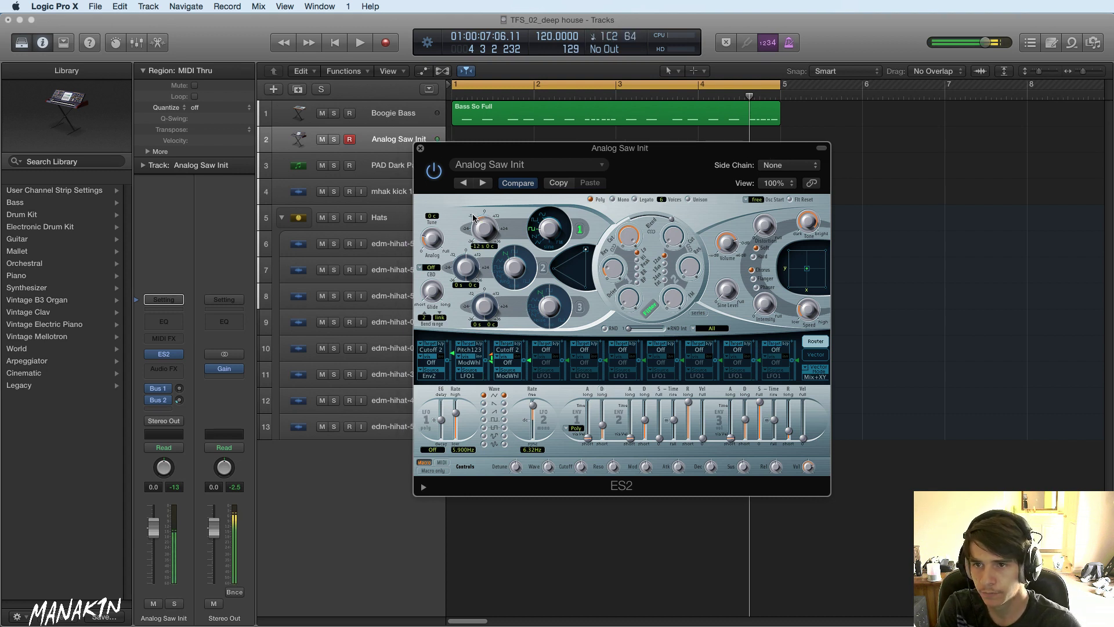
key(a)
key(a)
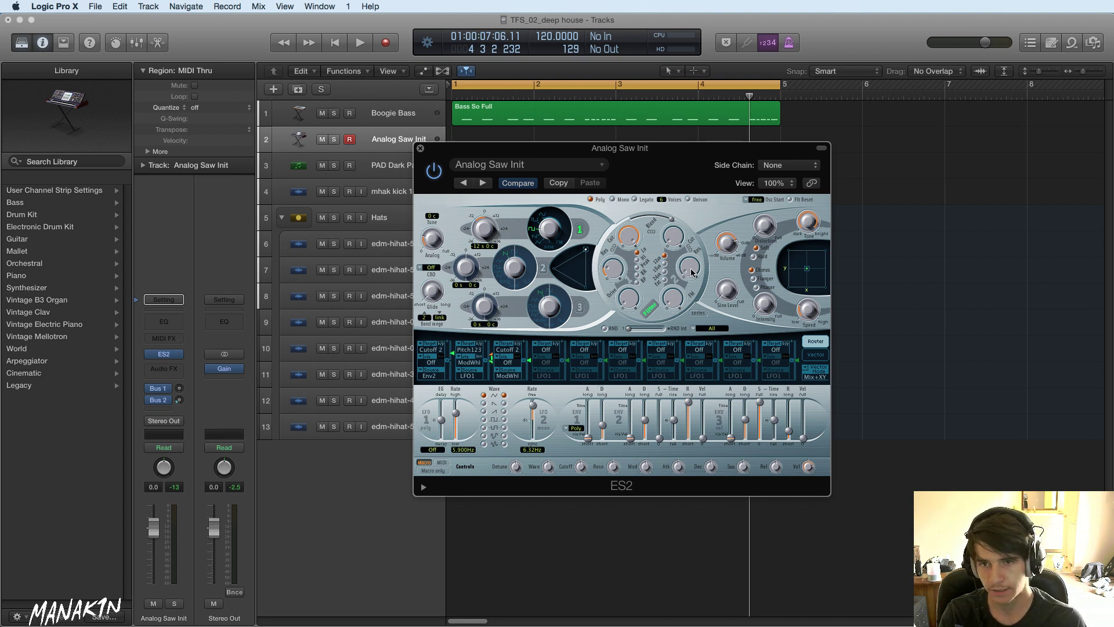
- Raise filter 2's resonance and reposition the ES2 window below the Analog Saw Init track header
drag(691, 269, 690, 232)
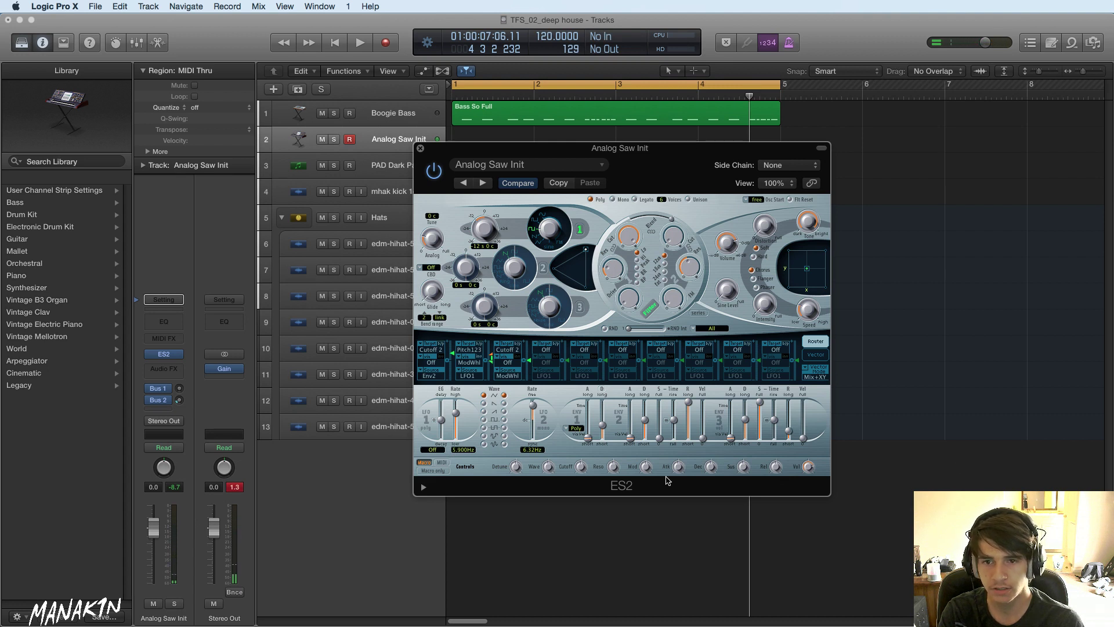
drag(675, 164, 624, 141)
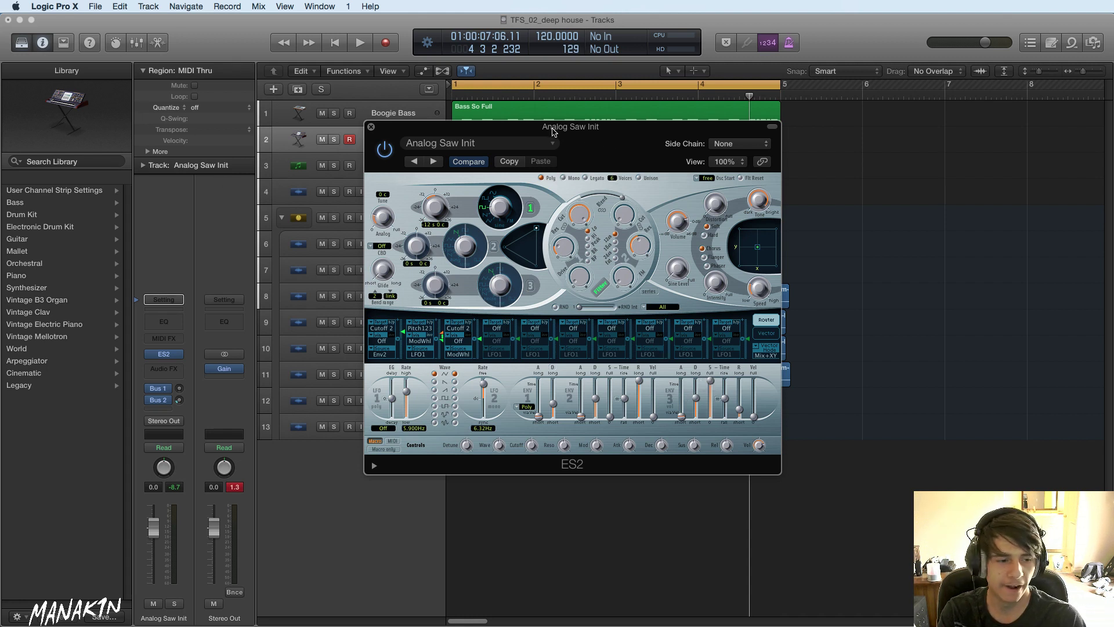
drag(553, 131, 565, 166)
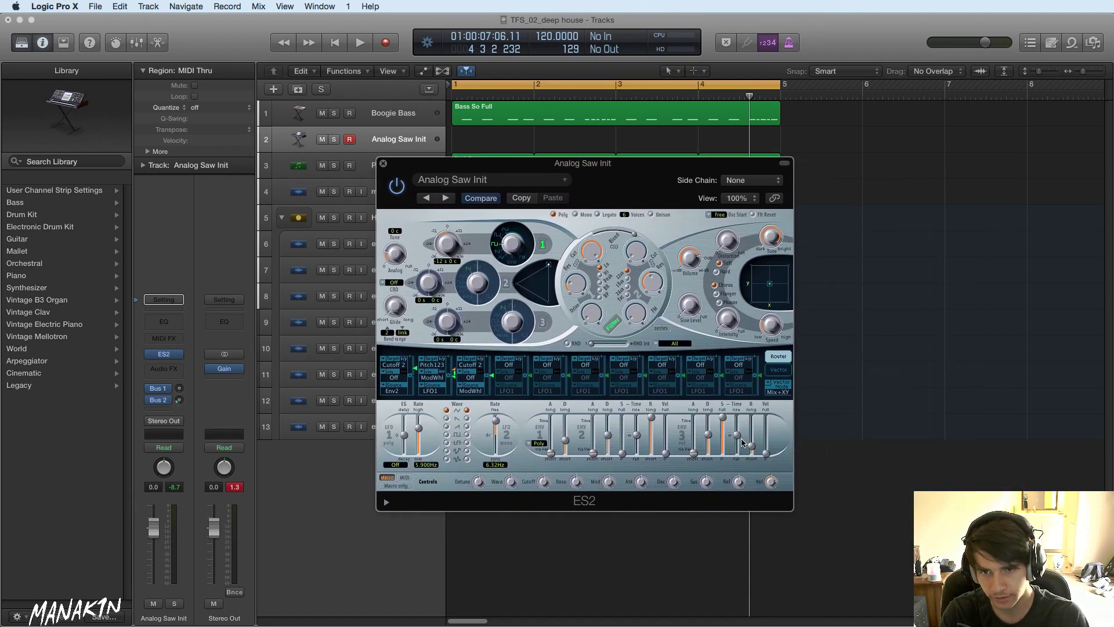
- Bring ENV 3's sustain down to zero and shorten its decay slightly
mouse_move(724, 421)
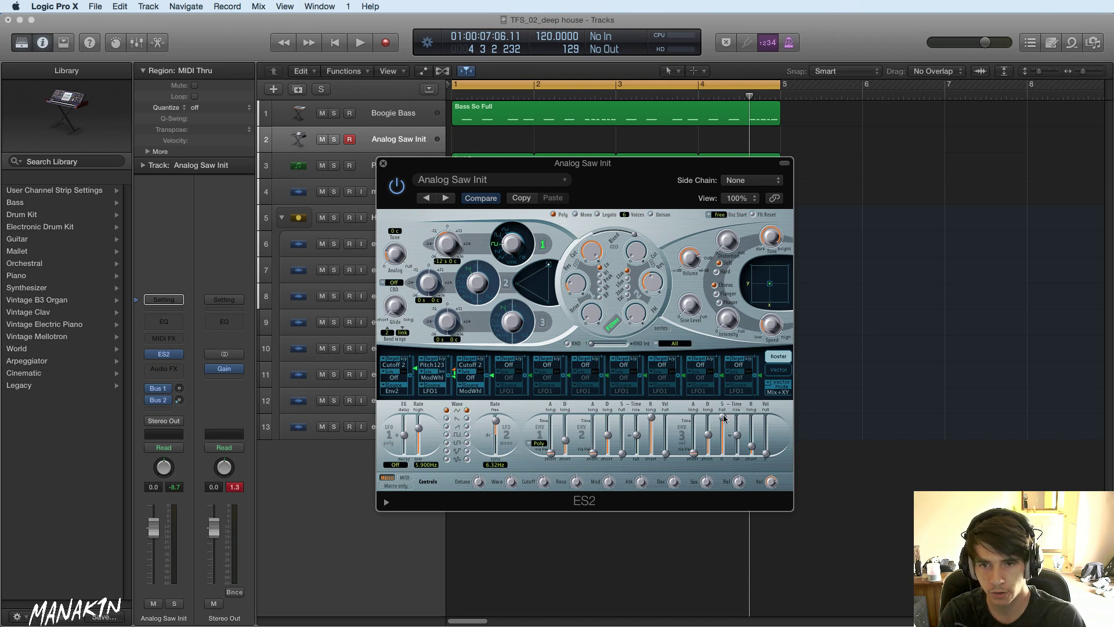
mouse_move(724, 418)
mouse_down()
mouse_move(724, 448)
mouse_move(725, 399)
mouse_up()
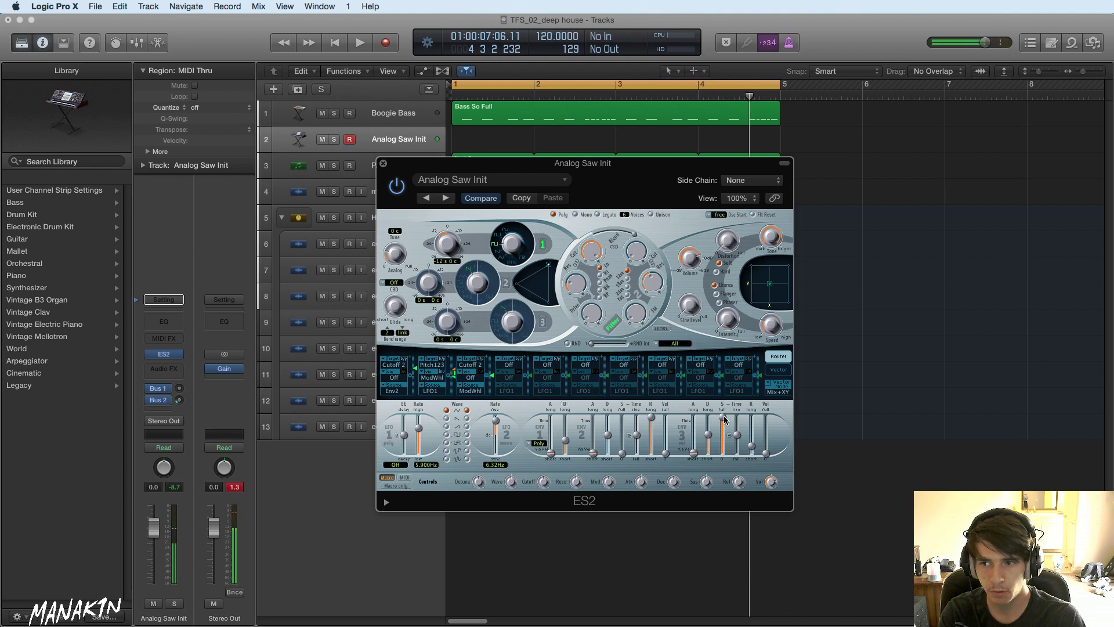
drag(725, 418, 708, 442)
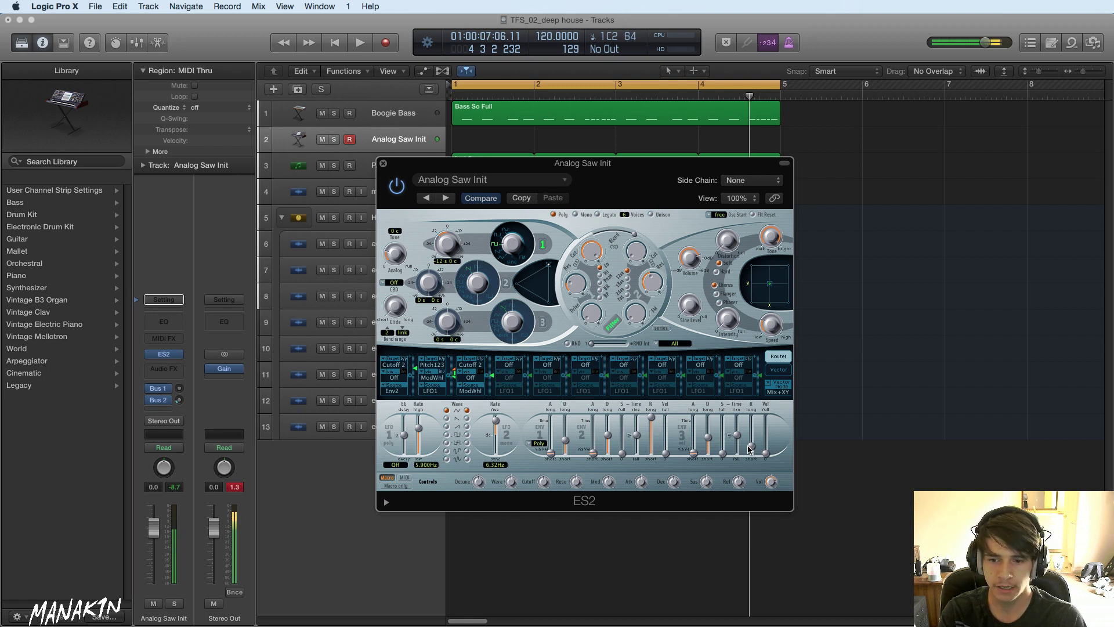
- Lengthen ENV 3's release slightly and fine-tune the Env2 modulation amount on Cutoff 2
drag(754, 450, 752, 441)
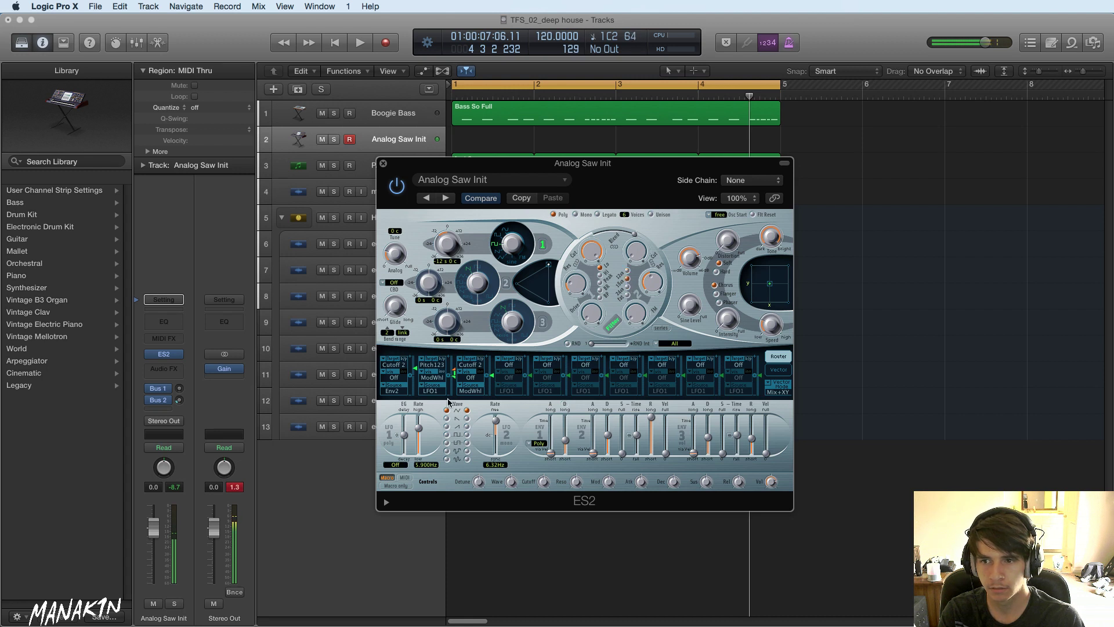
drag(414, 368, 414, 365)
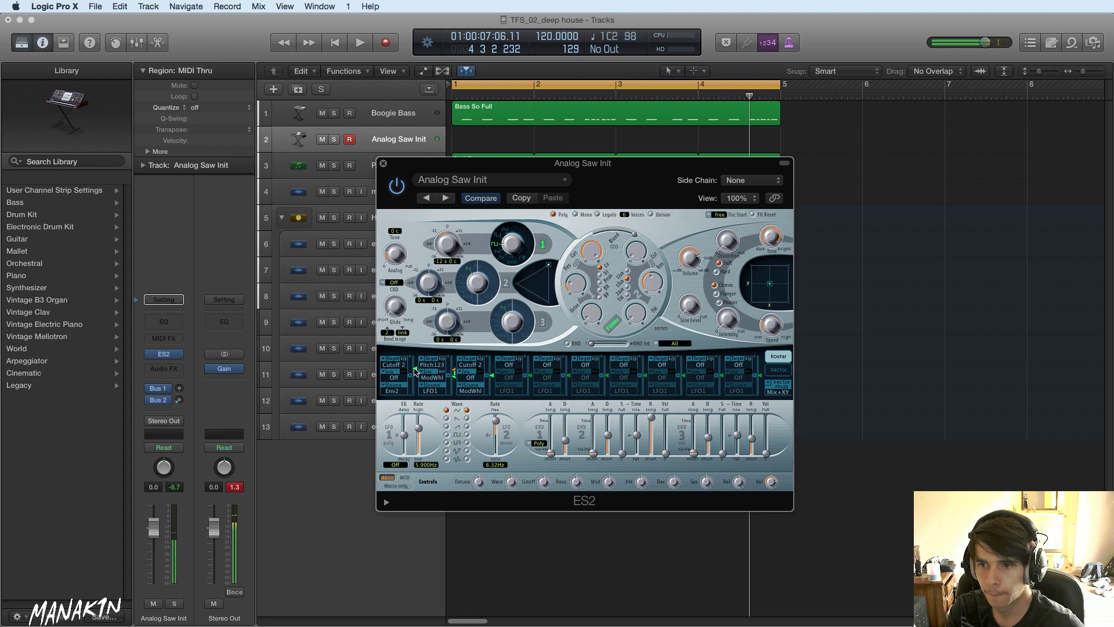
drag(415, 372, 416, 368)
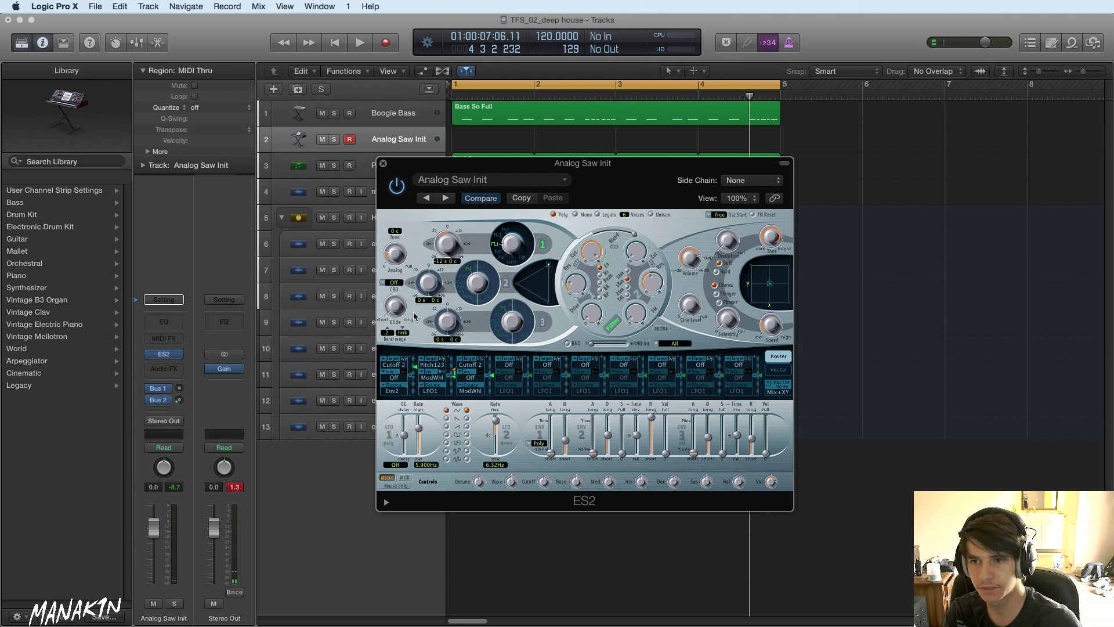
- Close the ES2 window and audition the Boogie Bass track soloed from the start of the loop
click(373, 117)
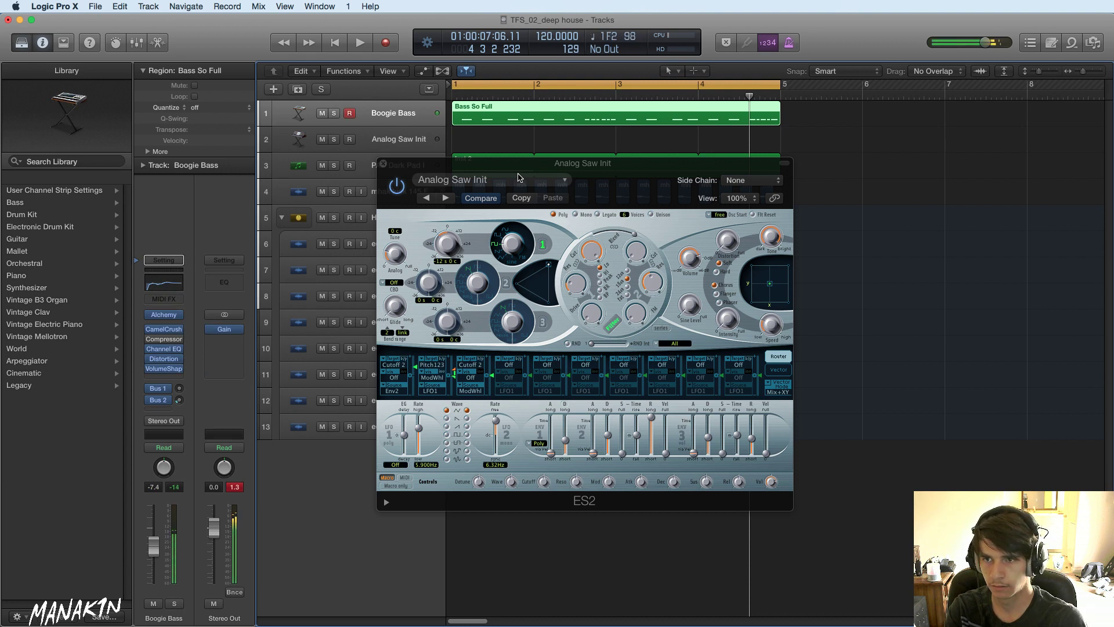
click(383, 164)
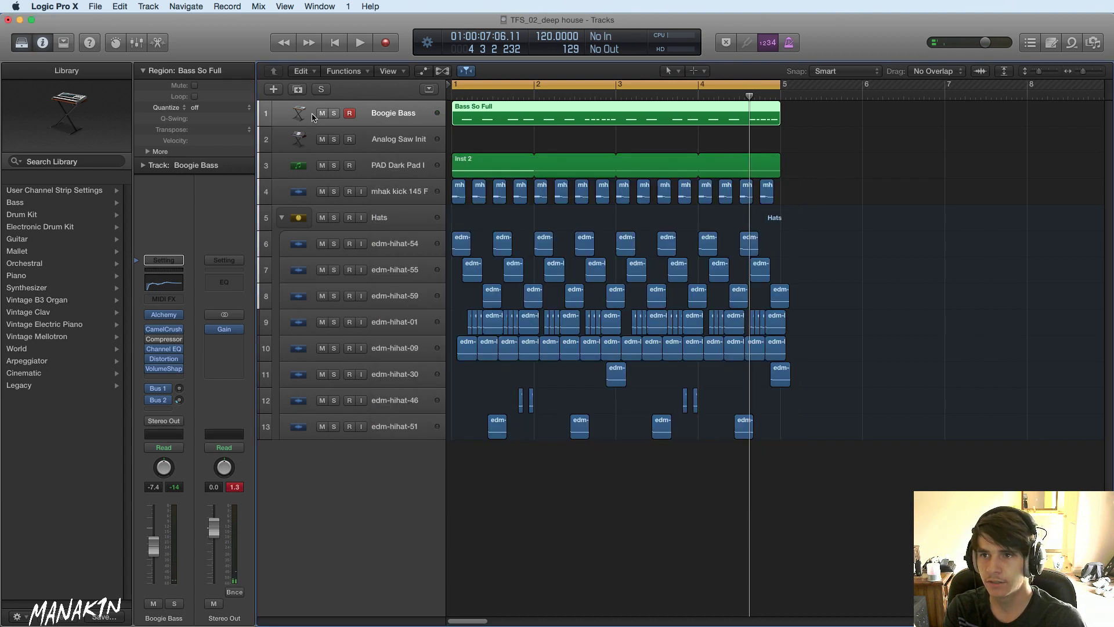
click(334, 113)
key(Return)
key(space)
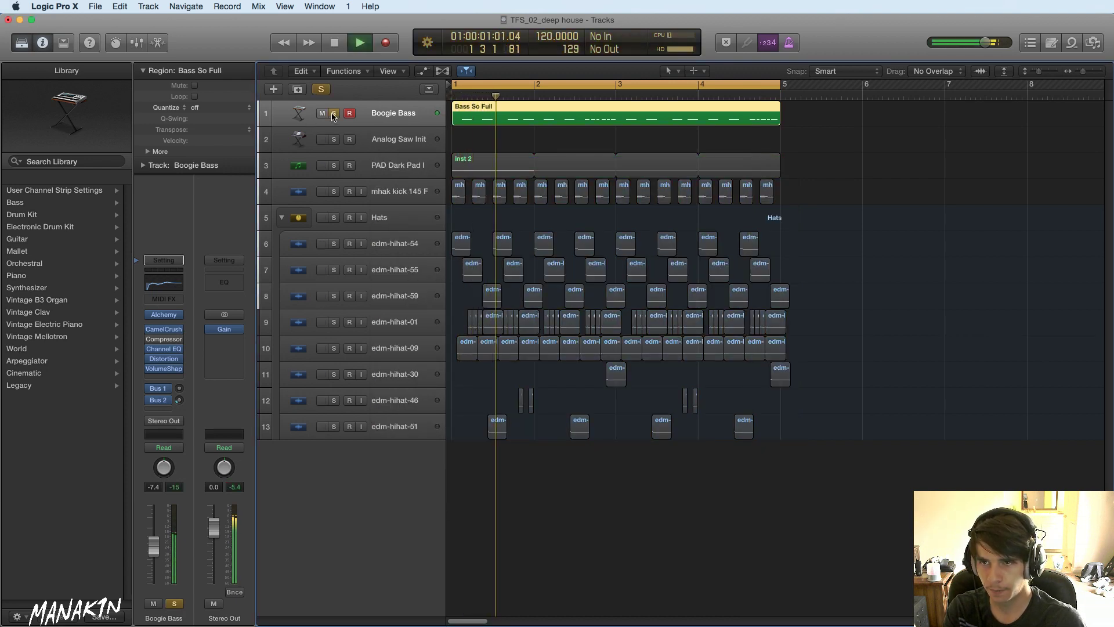
click(334, 114)
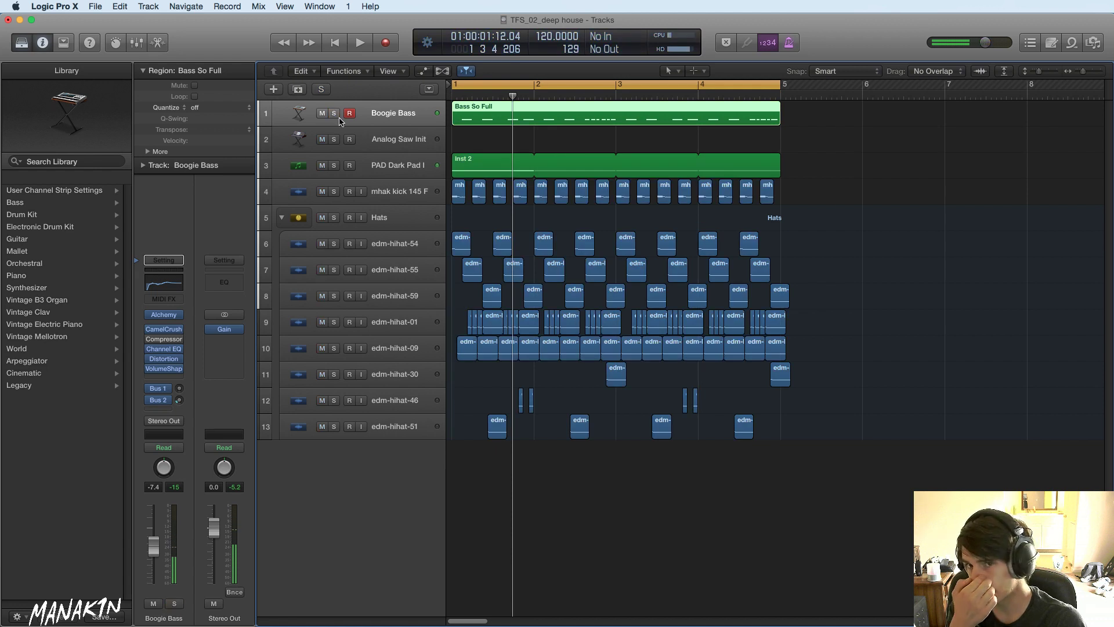
- Move the Bass So Full region onto the Analog Saw Init track and audition it with that track soloed
drag(471, 113, 473, 137)
click(334, 139)
key(space)
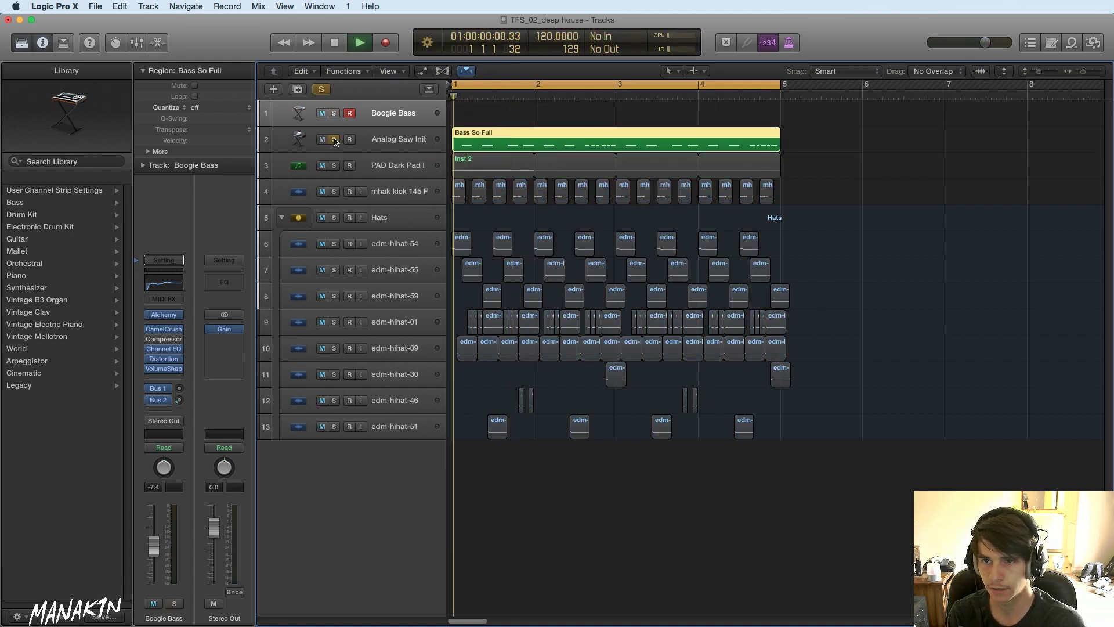
key(space)
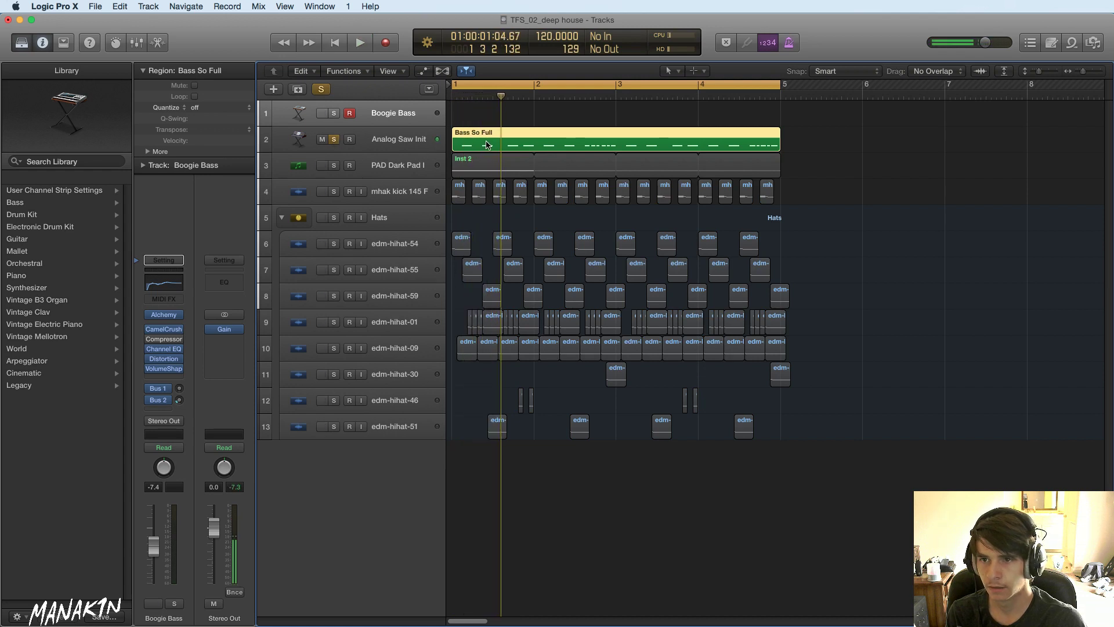
- Move all notes of the Bass So Full region up an octave to D#2 and play them unsoloed with the full loop
double_click(487, 145)
key(super+a)
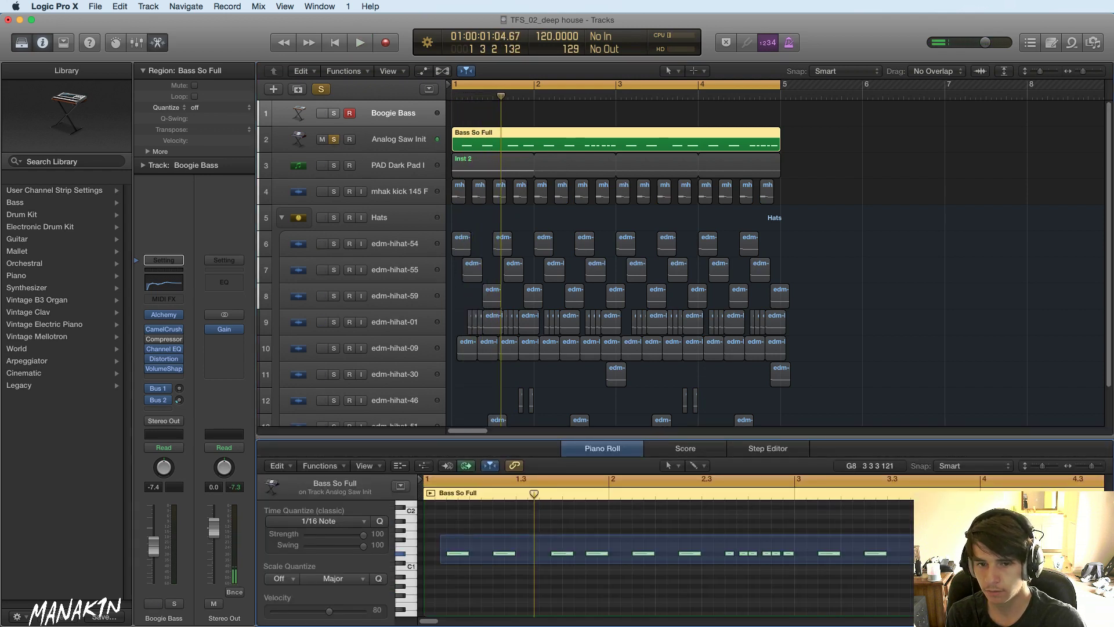
scroll(499, 615, right, 10)
scroll(521, 621, left, 10)
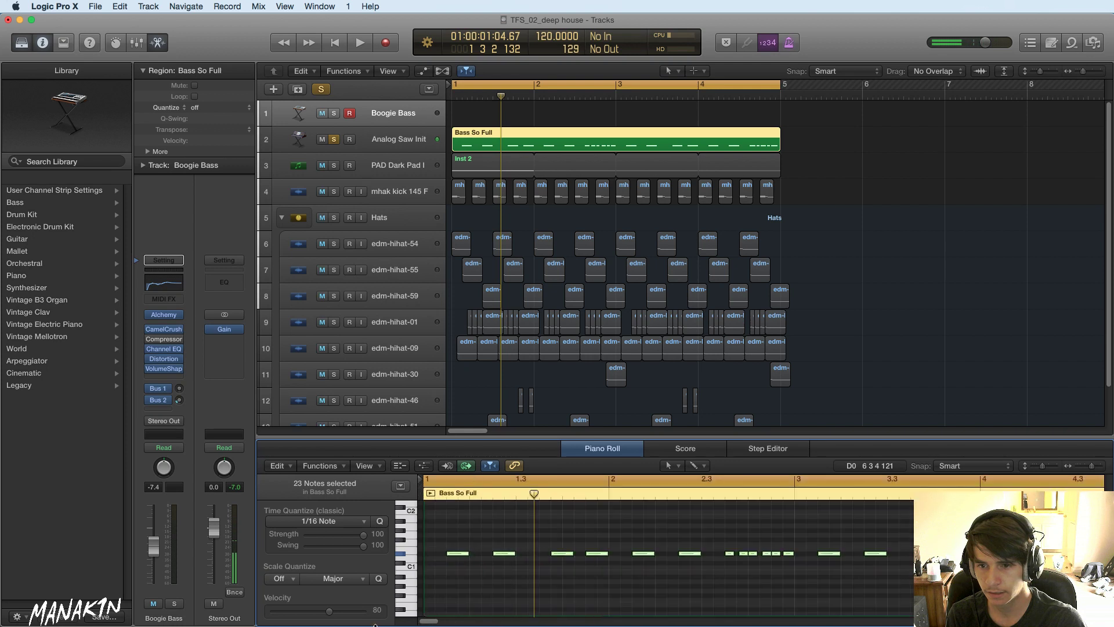
drag(454, 557, 451, 498)
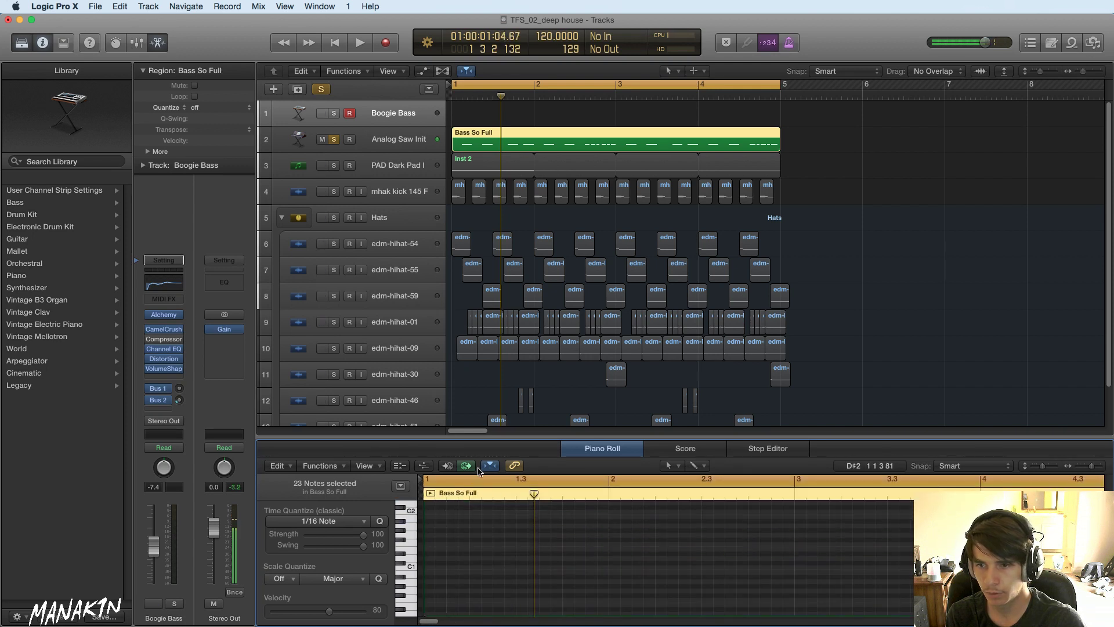
key(space)
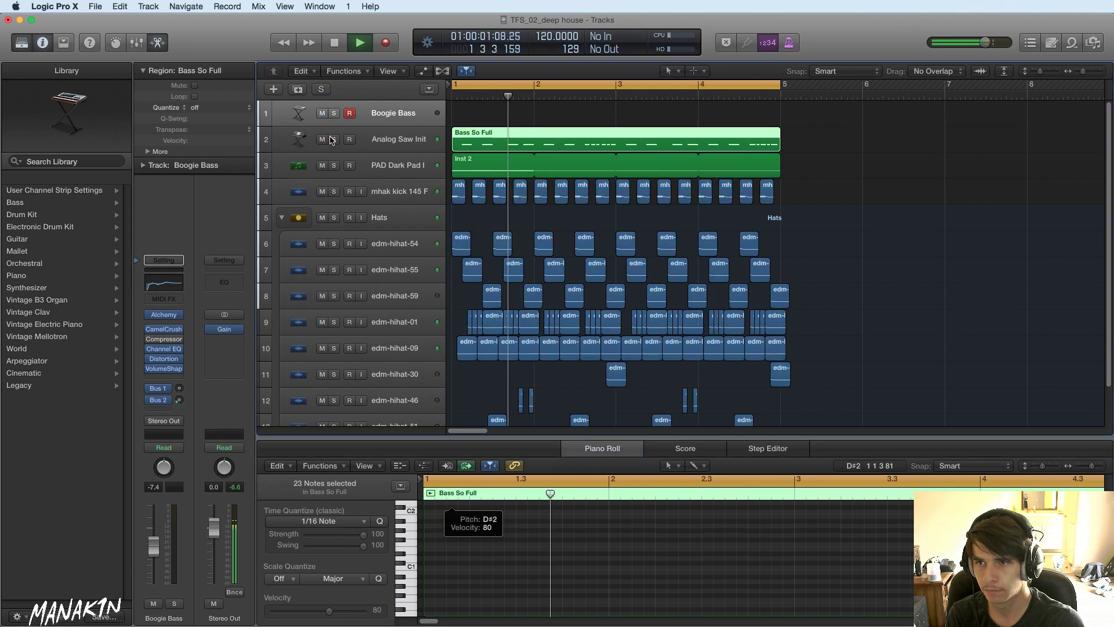
click(333, 139)
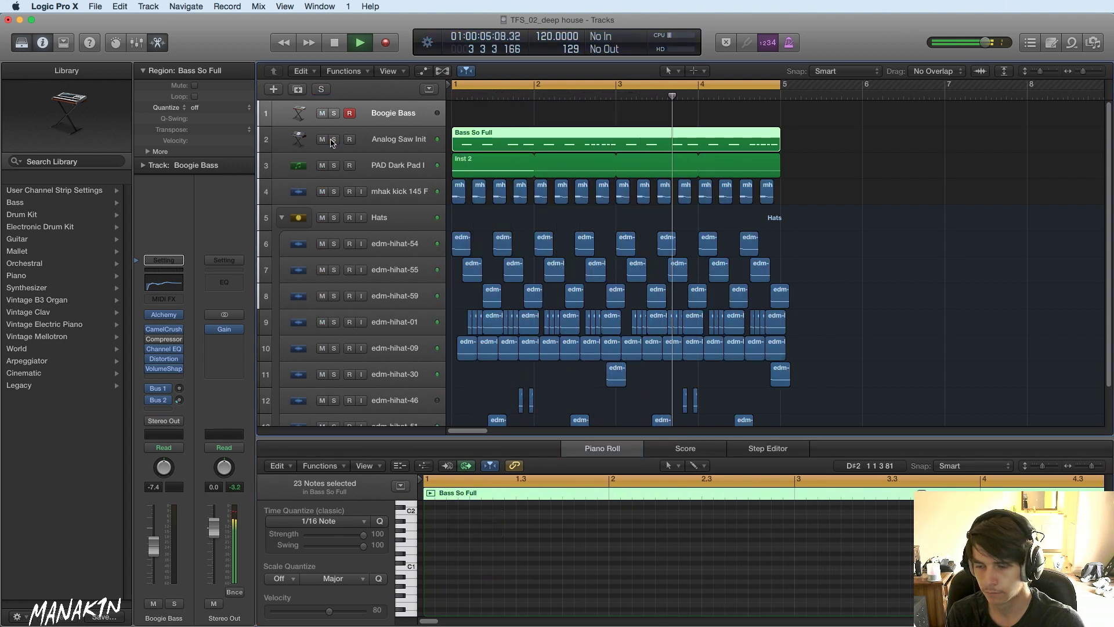
- Redo the octave move of the Bass So Full notes during playback and stop the loop
click(885, 151)
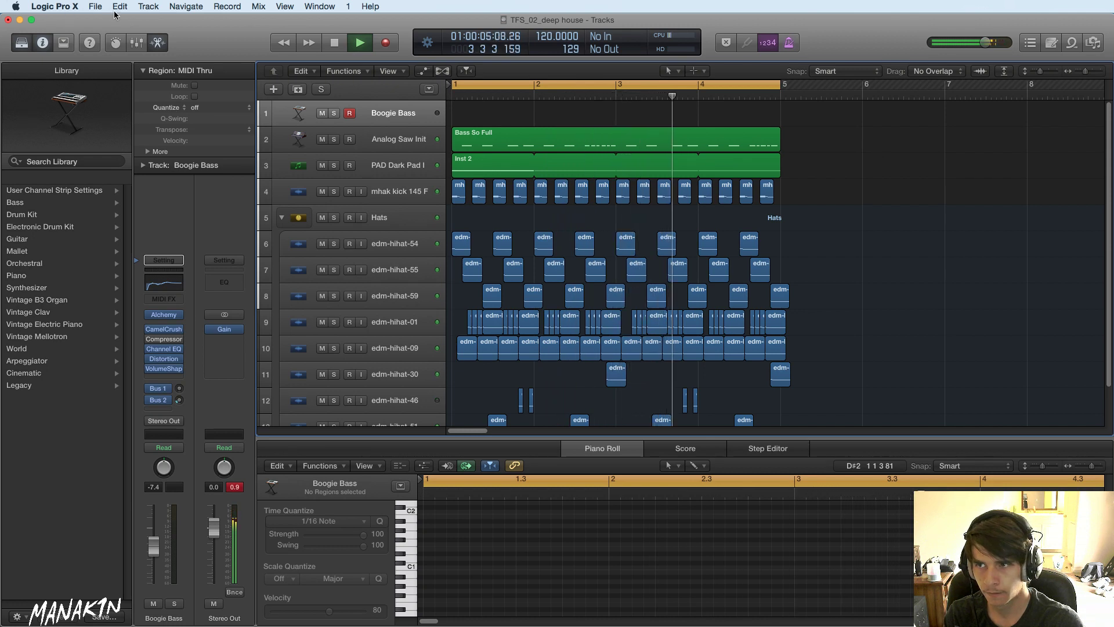
click(95, 7)
mouse_move(120, 6)
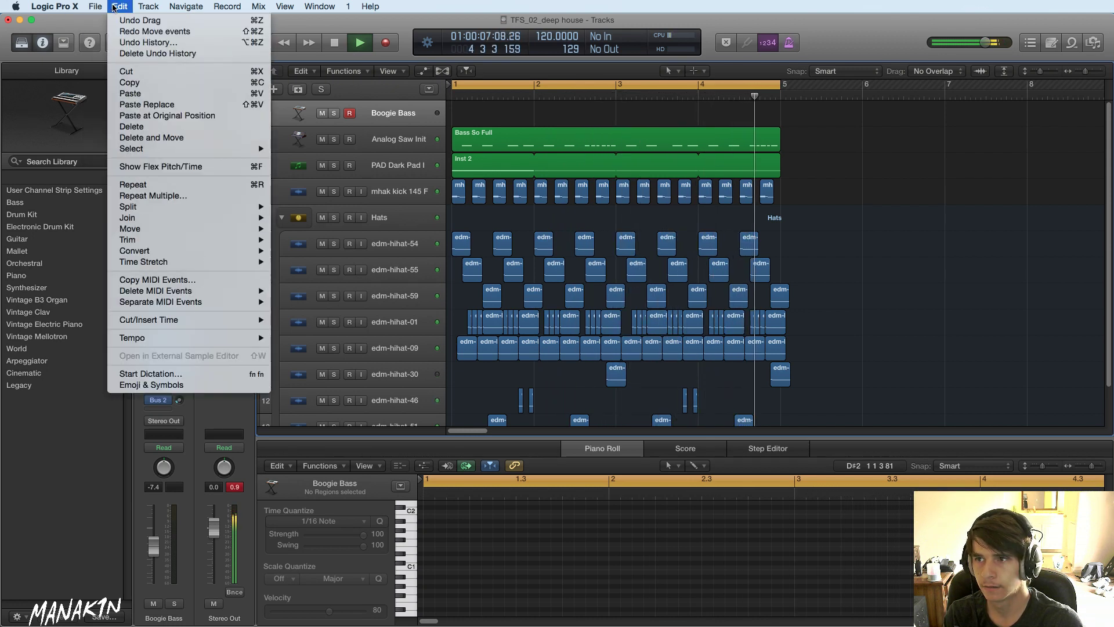
click(119, 32)
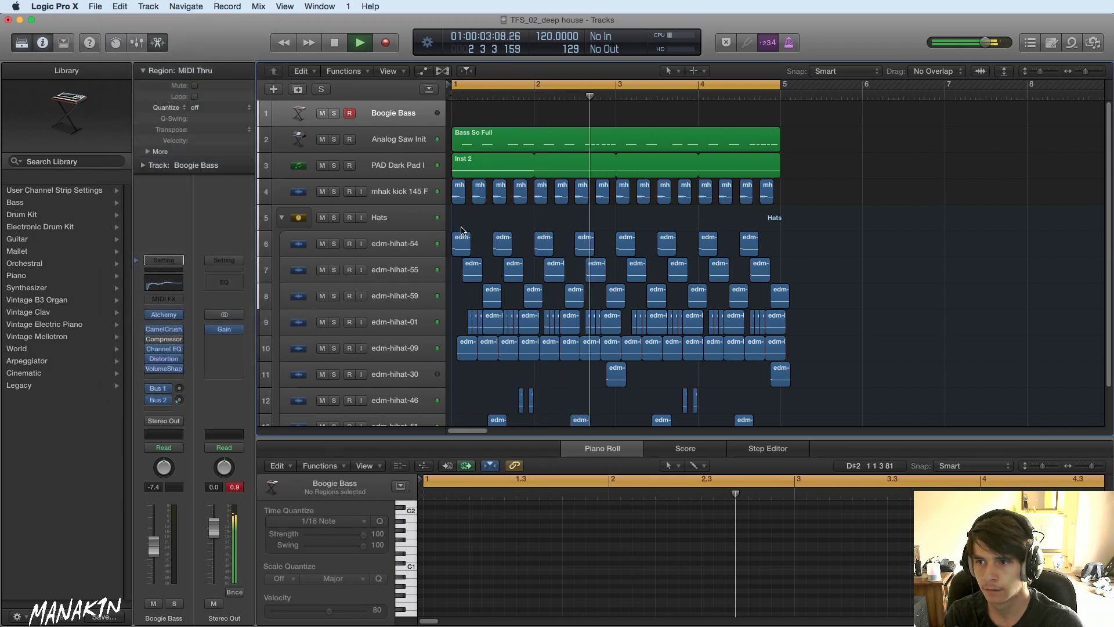
key(space)
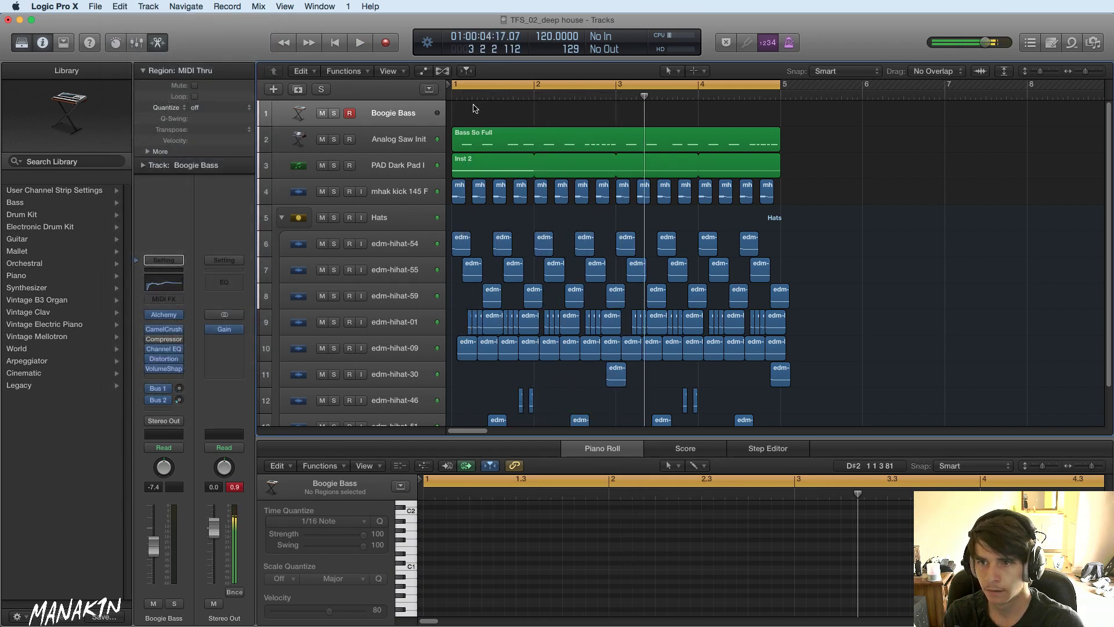
- Open ES2 on the Analog Saw Init track and adjust the Env2 modulation amount on Cutoff 2 while the loop plays
click(432, 148)
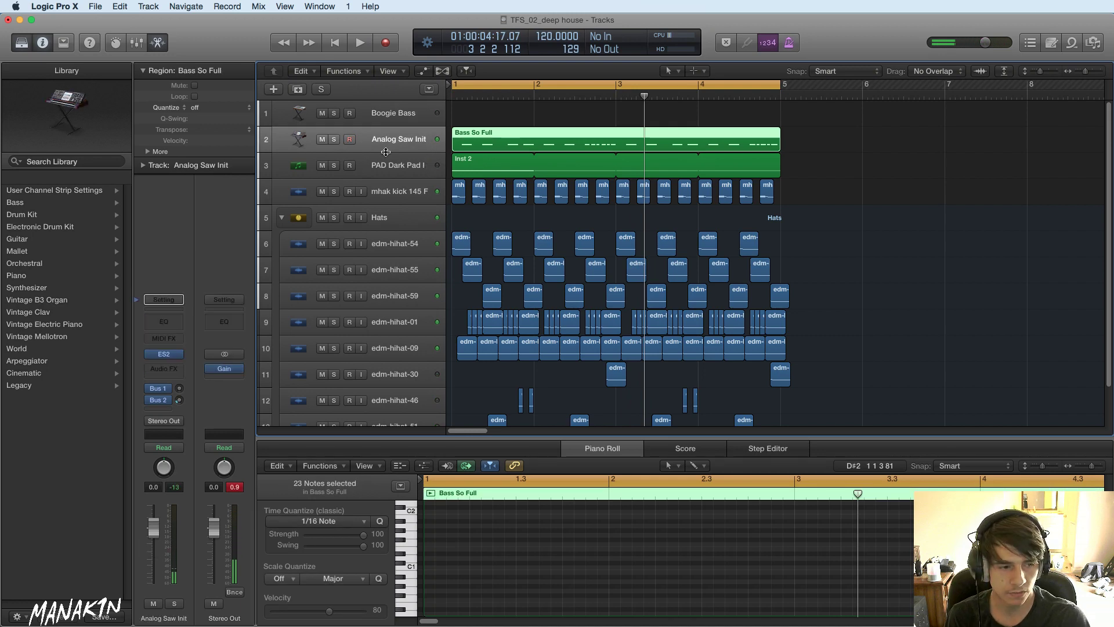
click(169, 353)
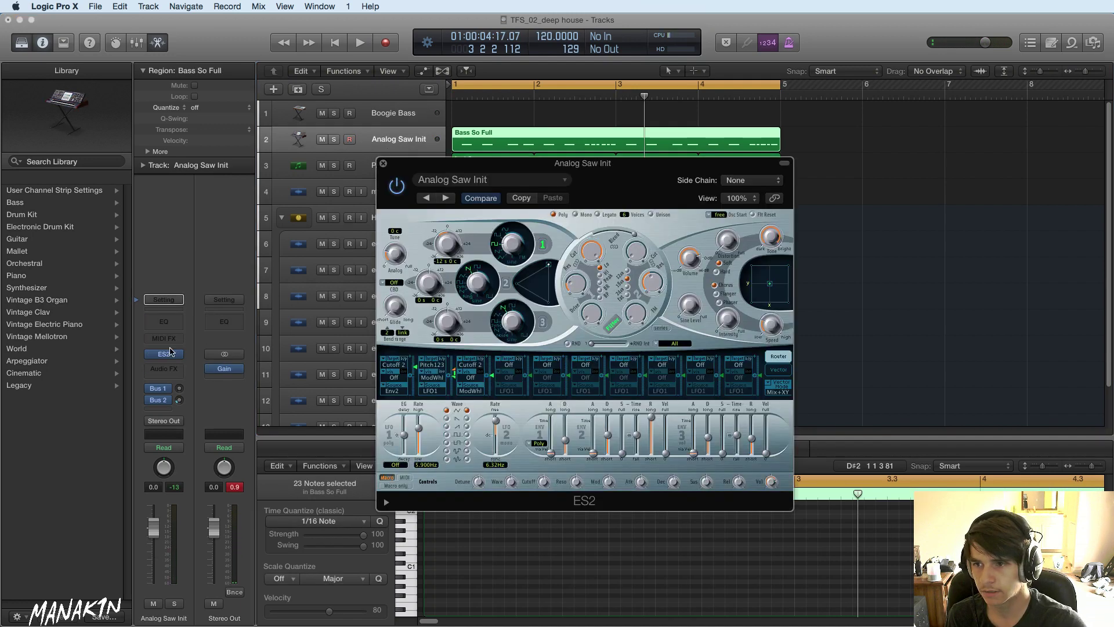
drag(606, 163, 619, 128)
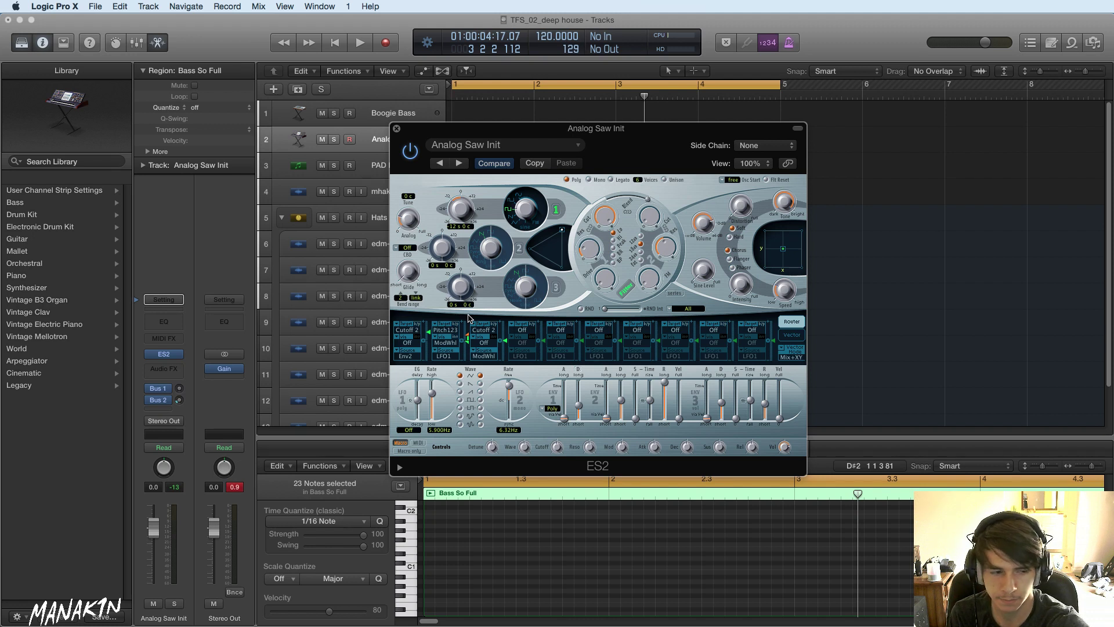
key(space)
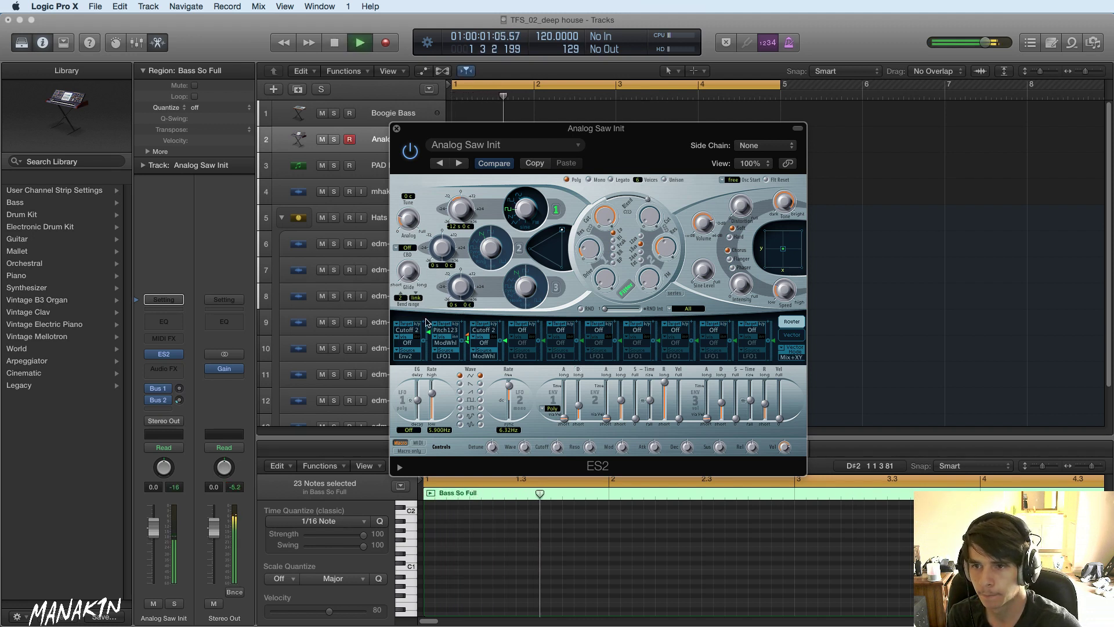
mouse_move(431, 335)
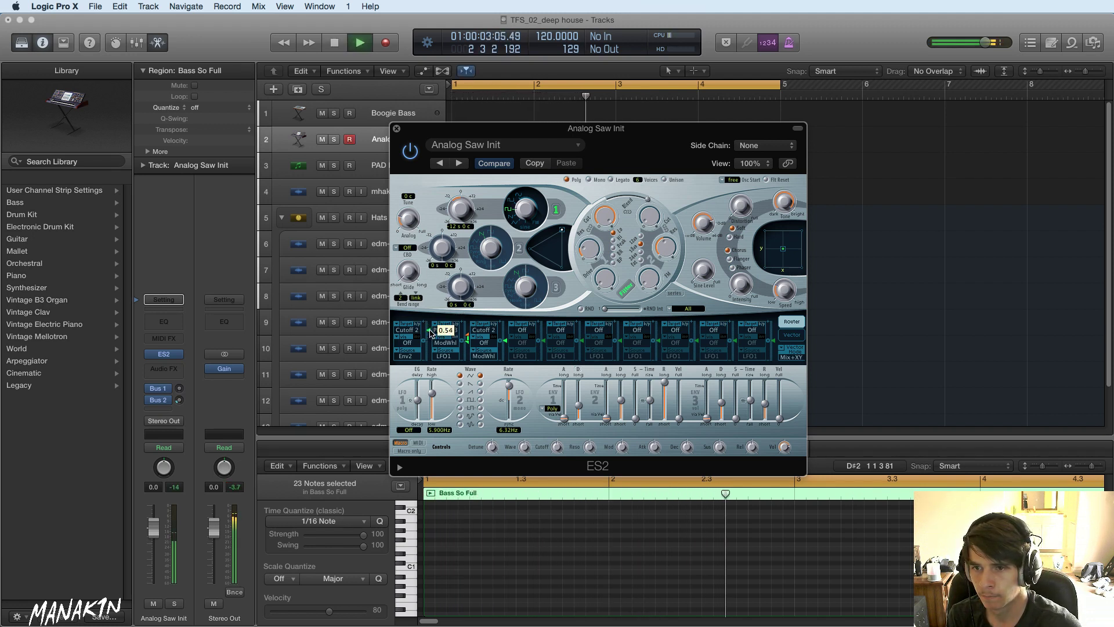
drag(431, 335, 432, 338)
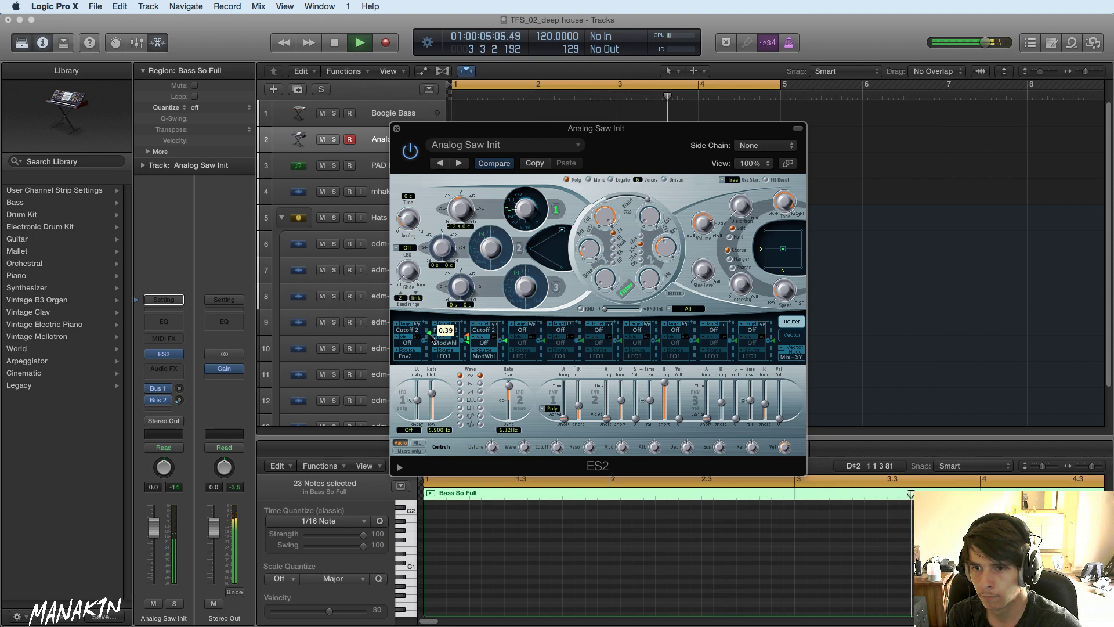
- Fine-tune filter 2's resonance and ENV 2's decay against the playing loop
mouse_move(666, 245)
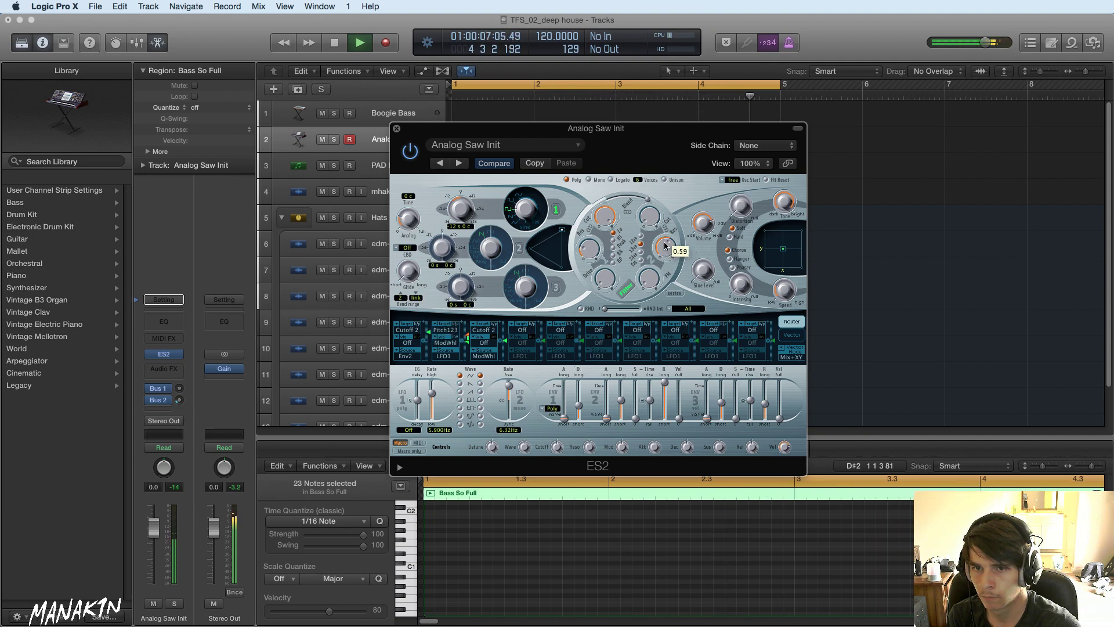
drag(665, 245, 666, 249)
mouse_move(621, 405)
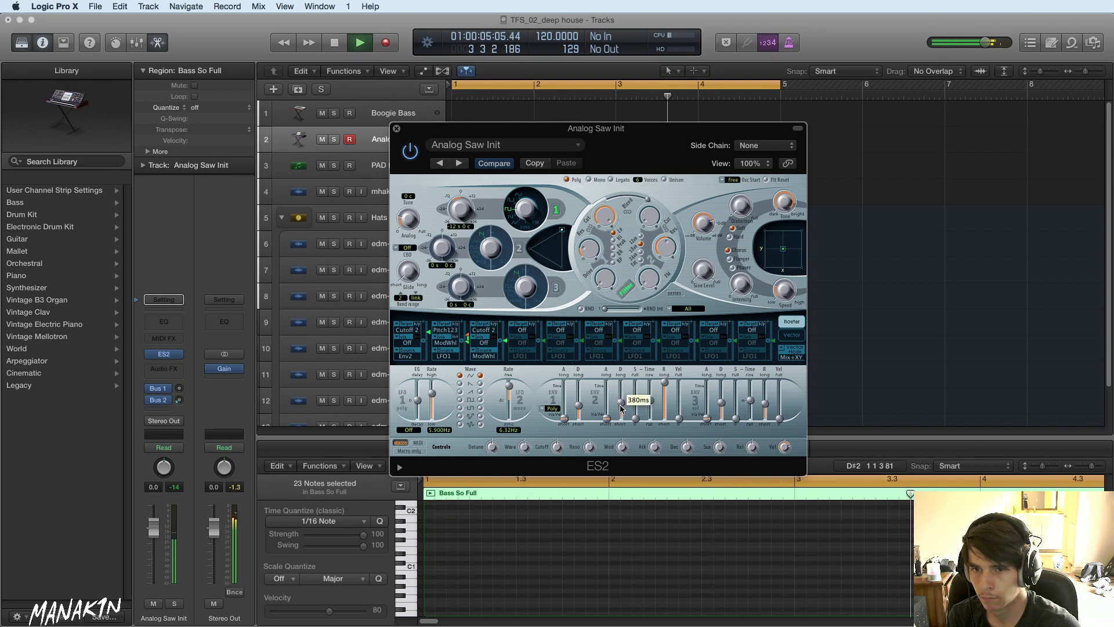
mouse_move(431, 335)
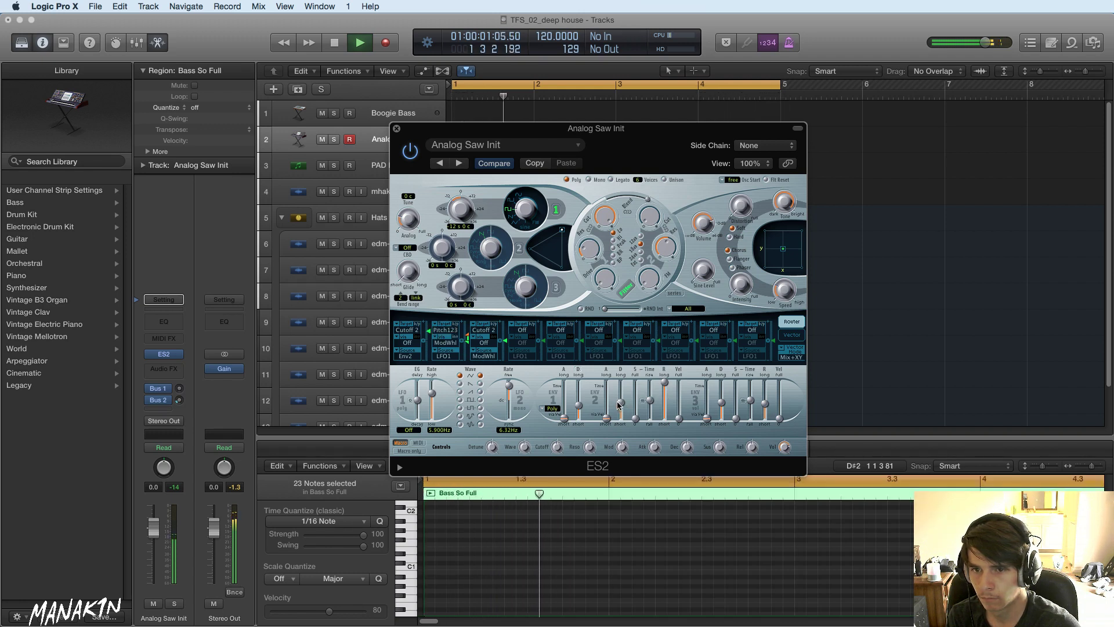
drag(619, 406, 620, 403)
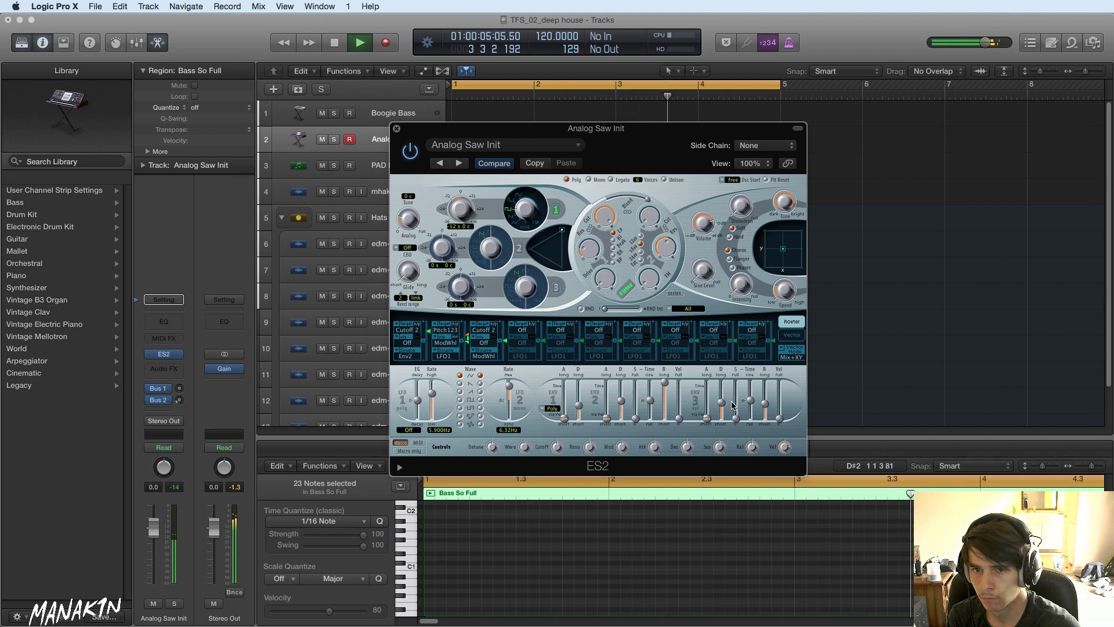
- Fine-tune ENV 3's decay time while the loop plays
mouse_move(723, 405)
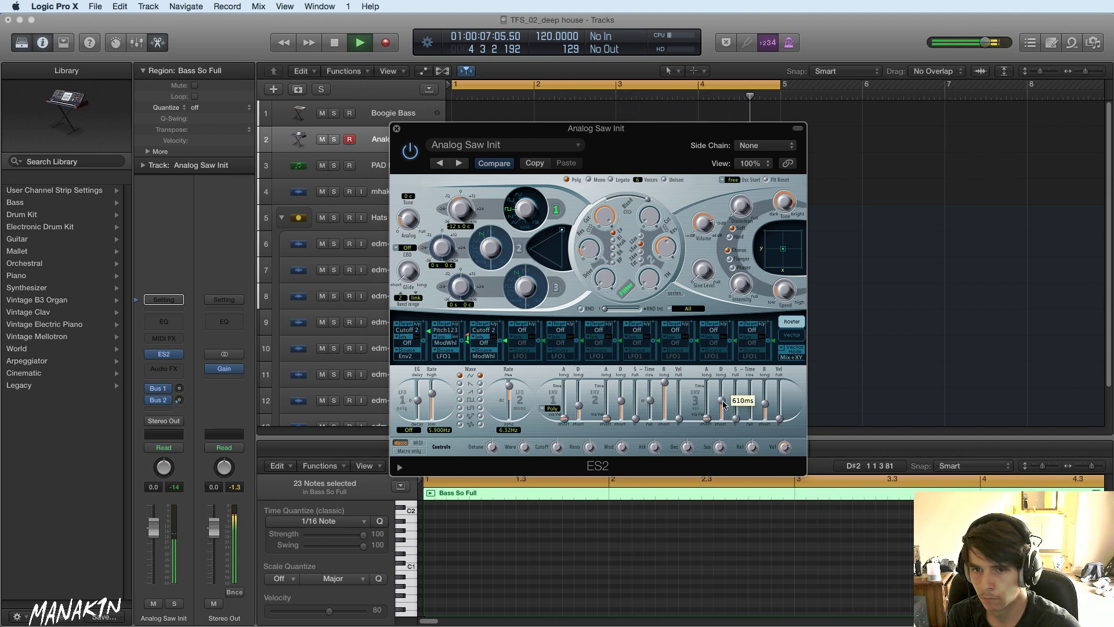
drag(724, 404, 725, 403)
drag(724, 400, 724, 401)
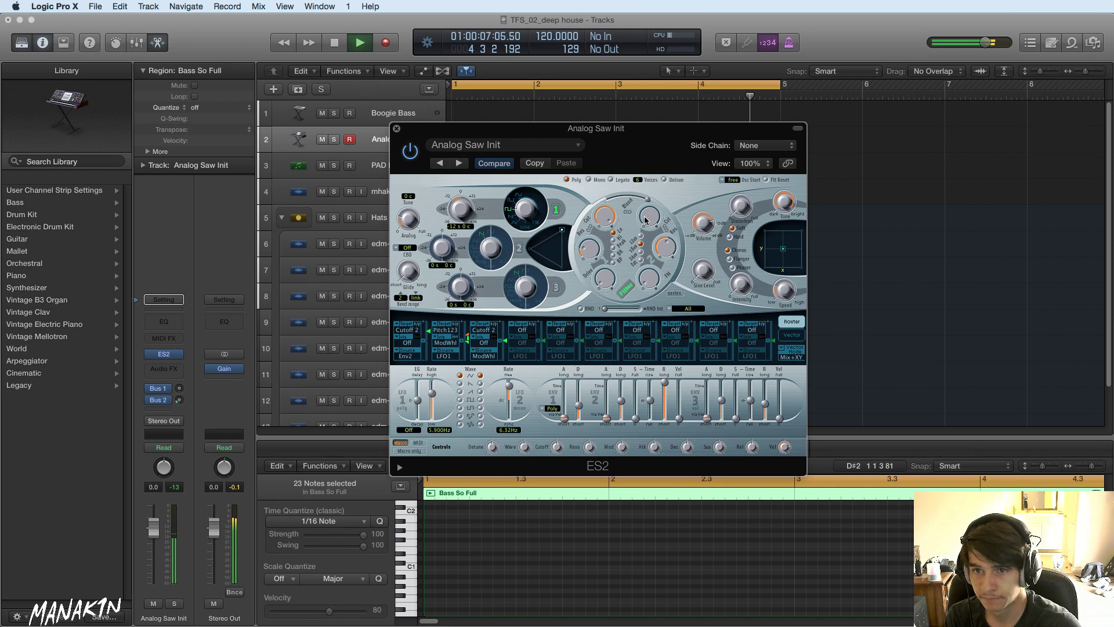
- Readjust the Env2 modulation amount on Cutoff 2, close ES2 and stop playback
mouse_move(649, 216)
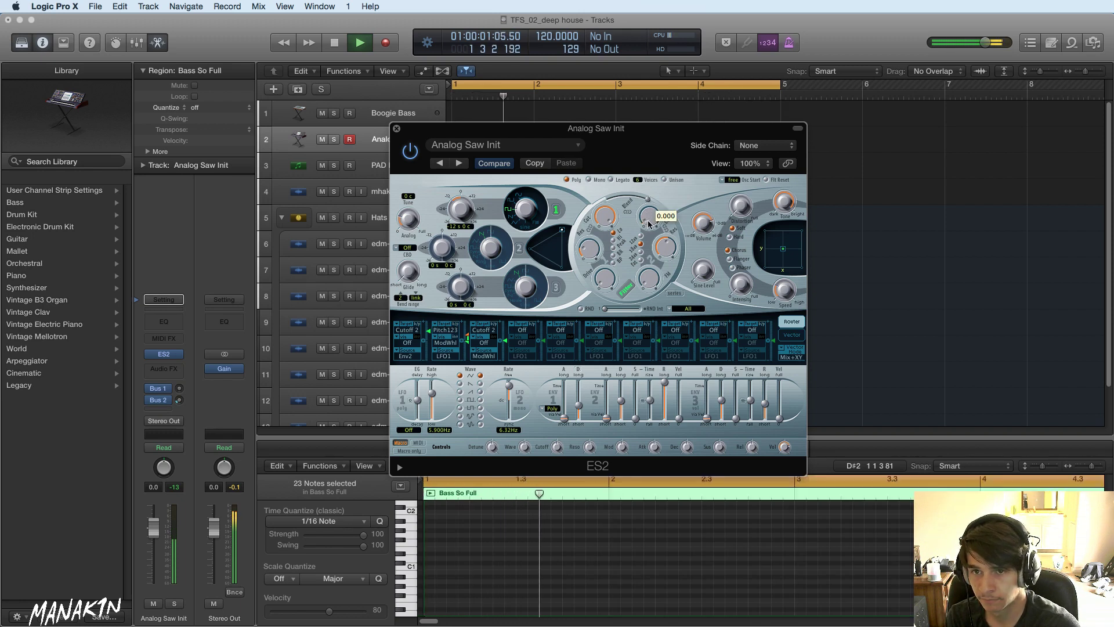
mouse_move(660, 250)
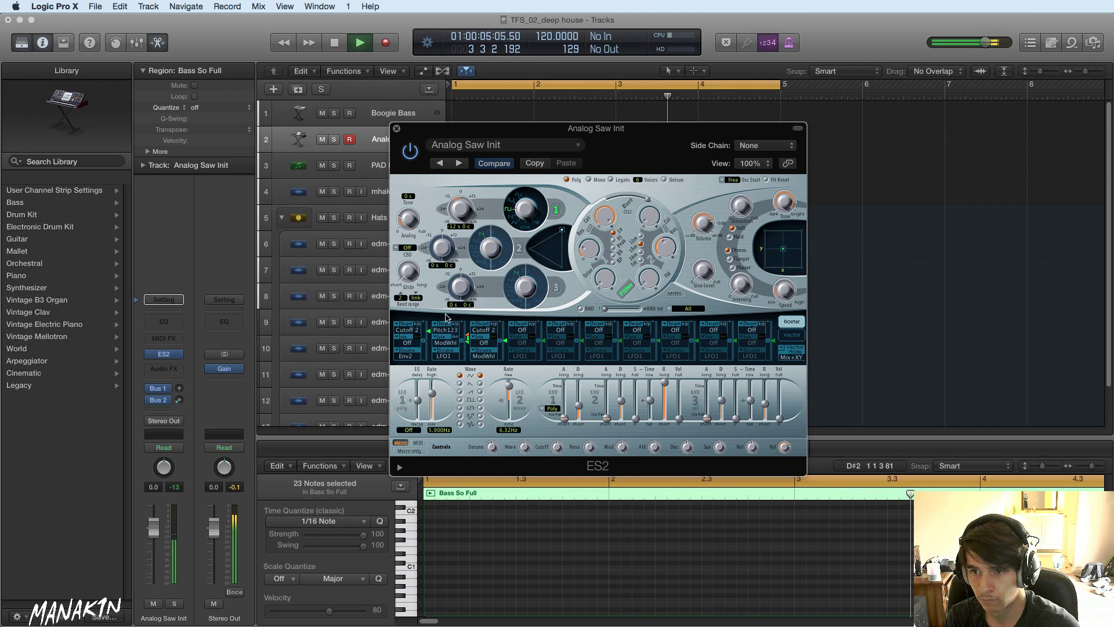
mouse_move(430, 335)
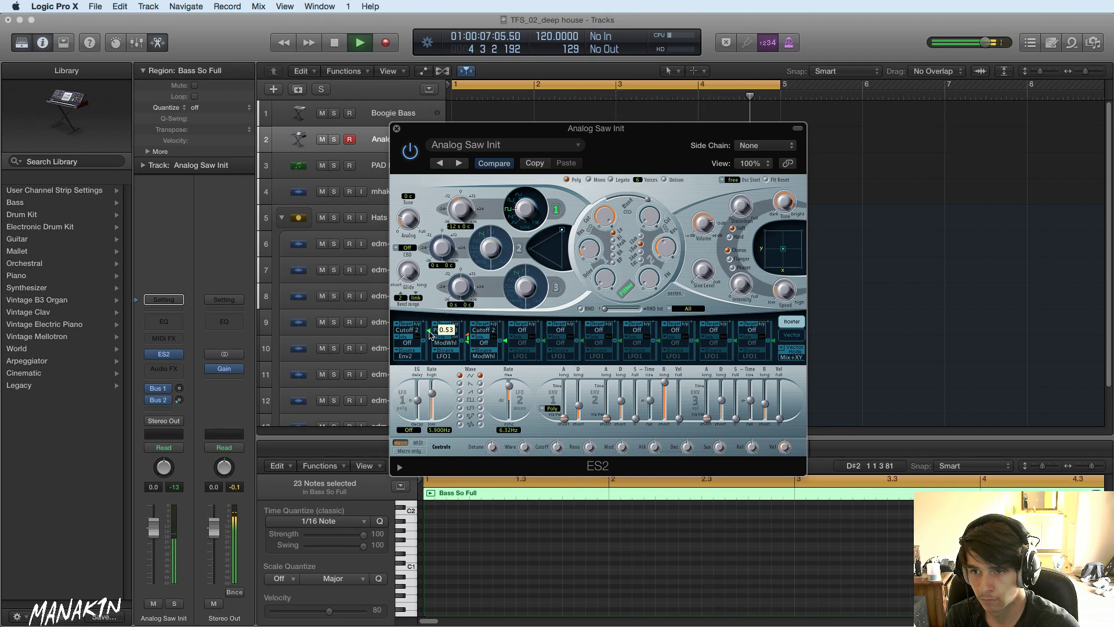
drag(429, 332, 431, 335)
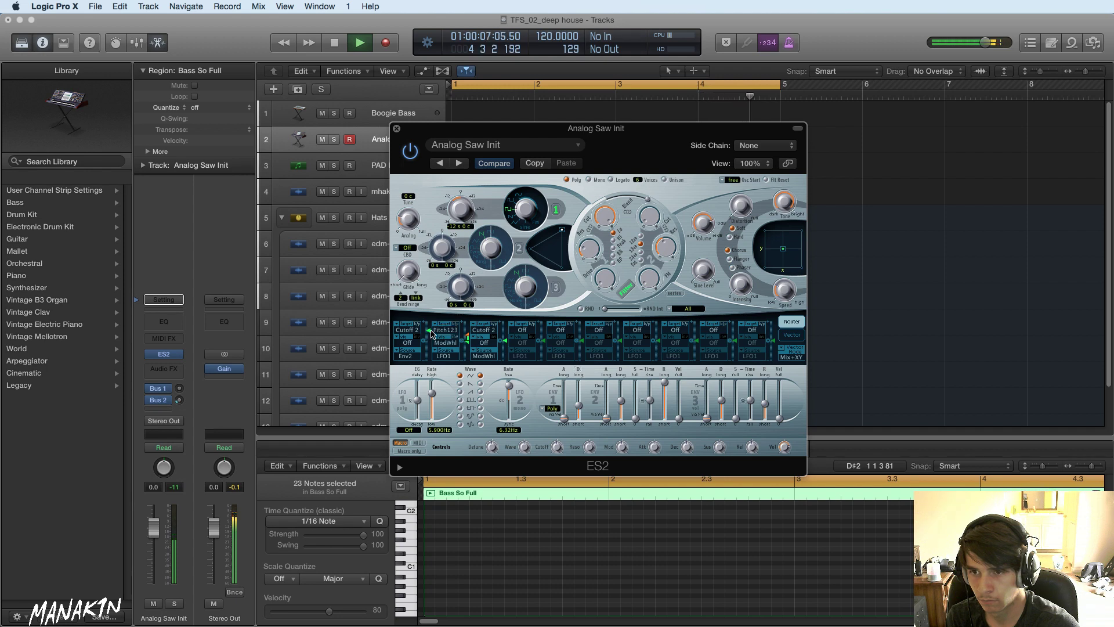
click(397, 130)
key(space)
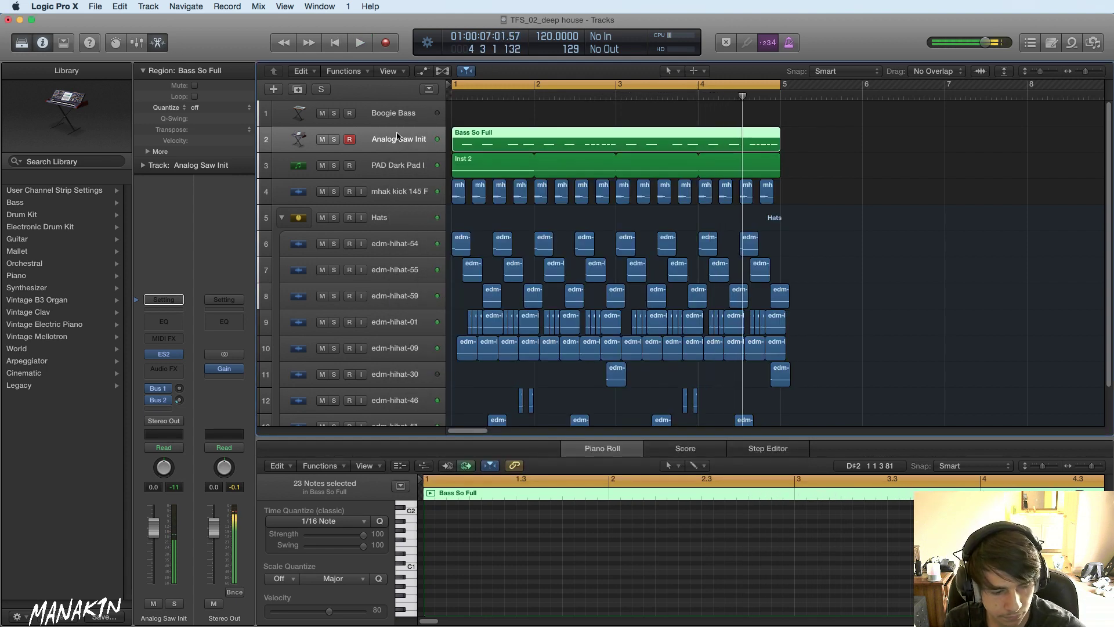
- Reopen ES2 on the Analog Saw Init track to review its settings and close it again
click(174, 353)
click(211, 217)
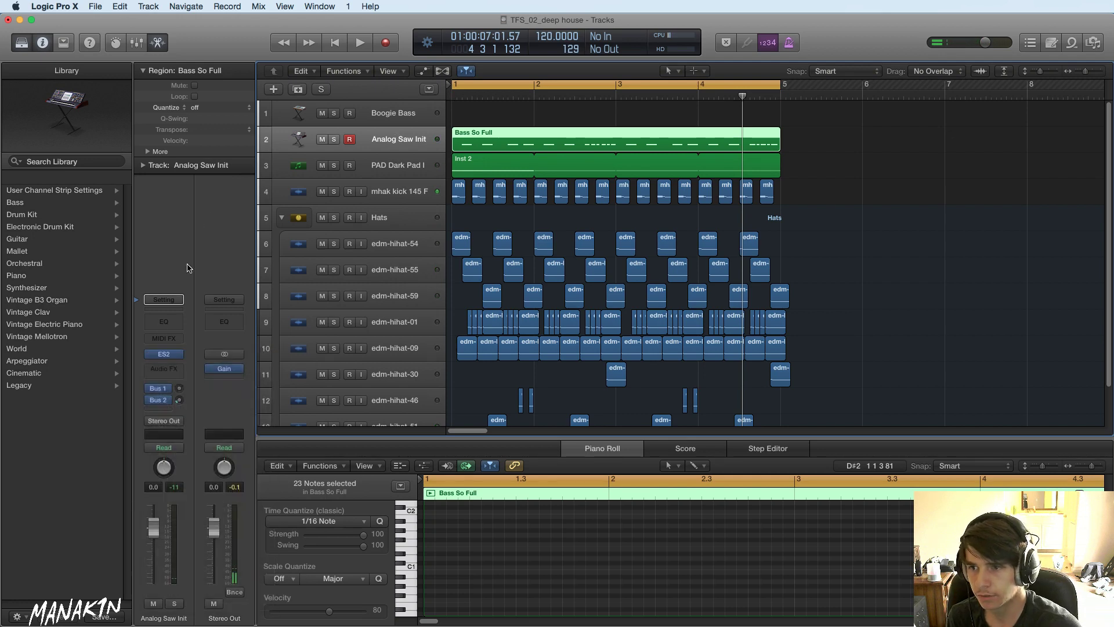
click(164, 353)
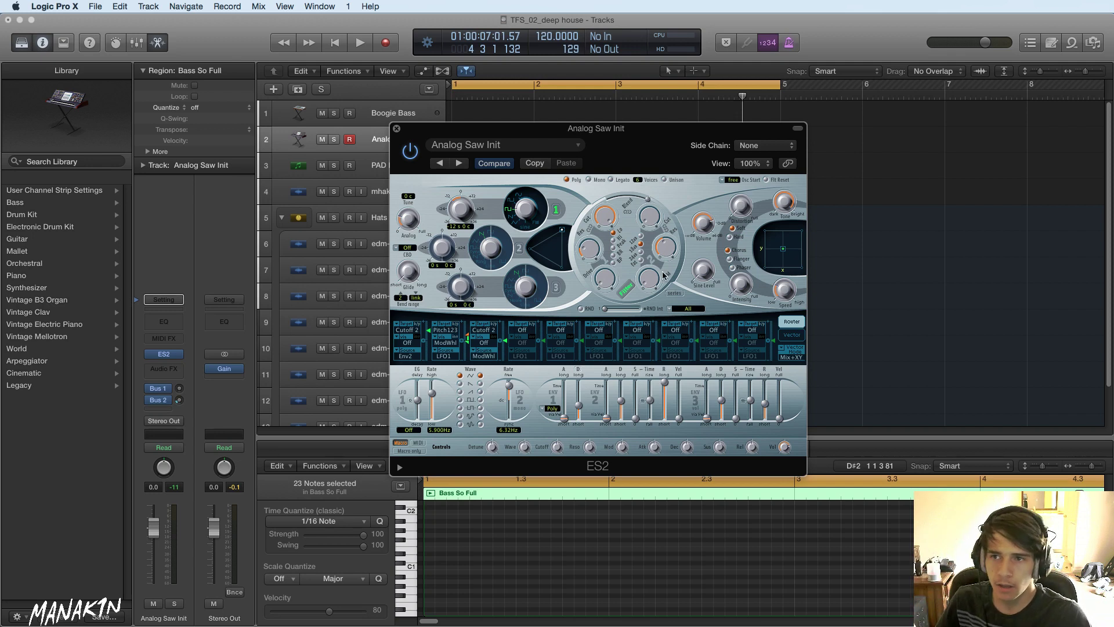
click(397, 129)
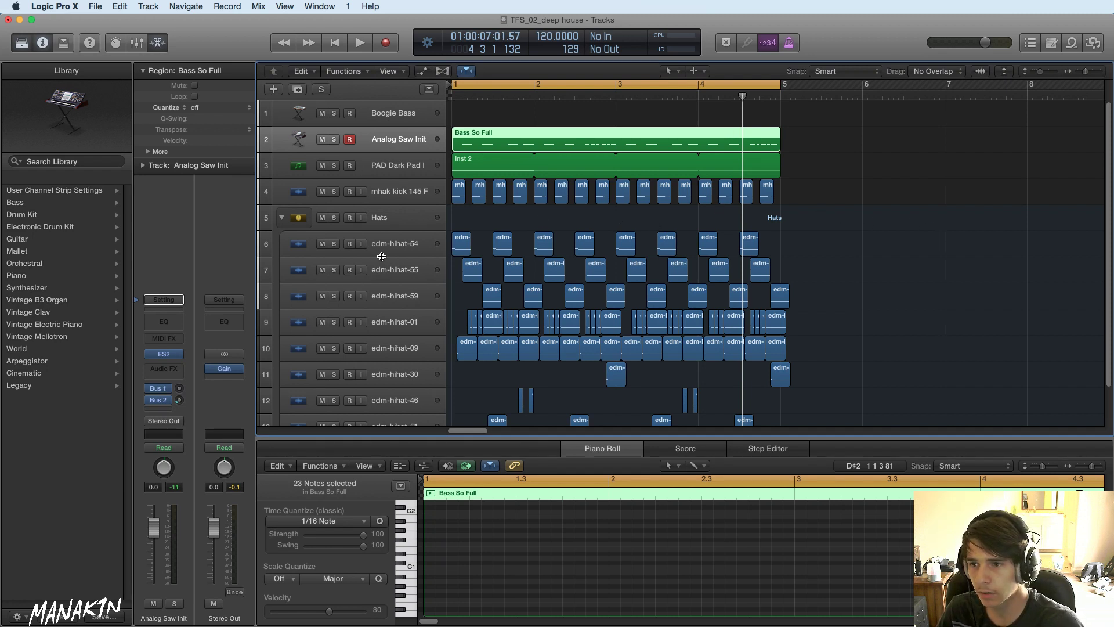
- Insert the Cableguys VolumeShaper 4 effect on the Analog Saw Init track and move its window clear of the track list
click(164, 369)
mouse_move(220, 515)
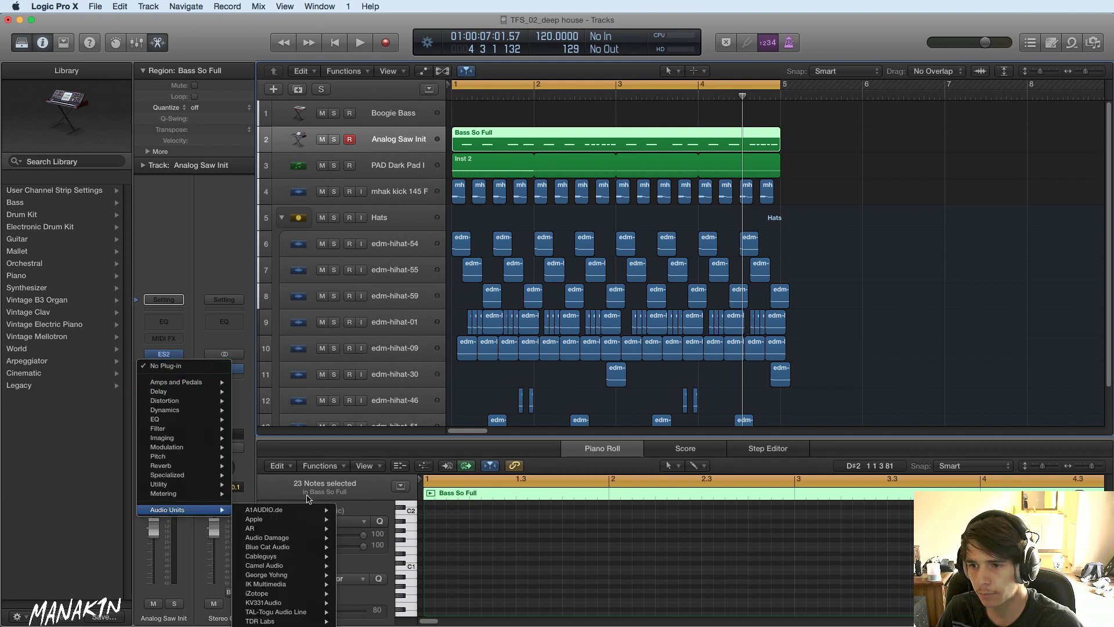
mouse_move(315, 512)
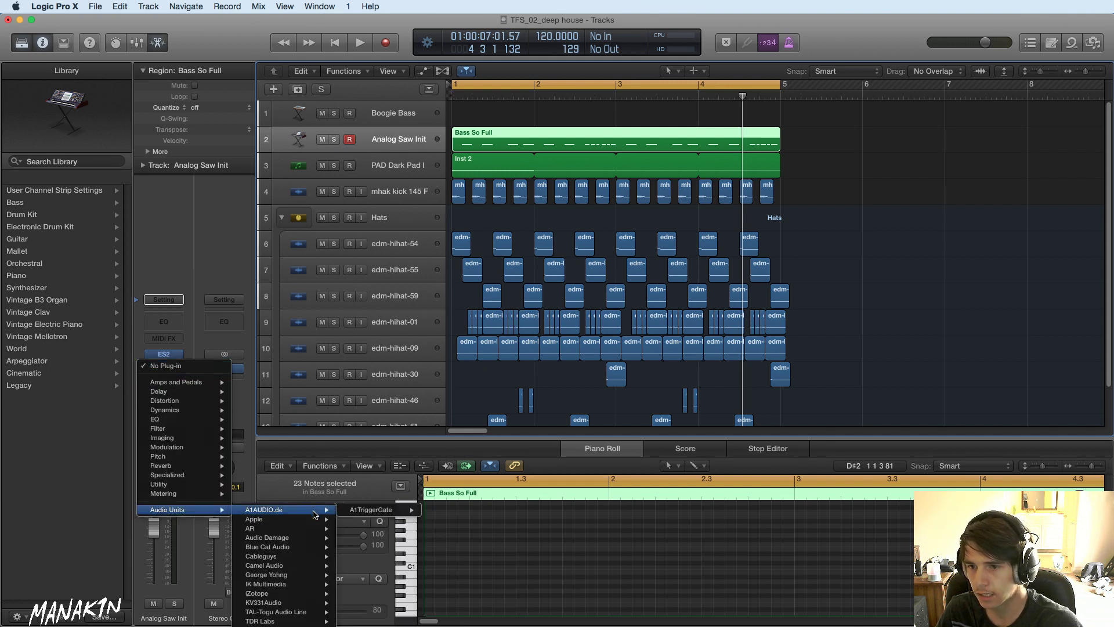
mouse_move(316, 543)
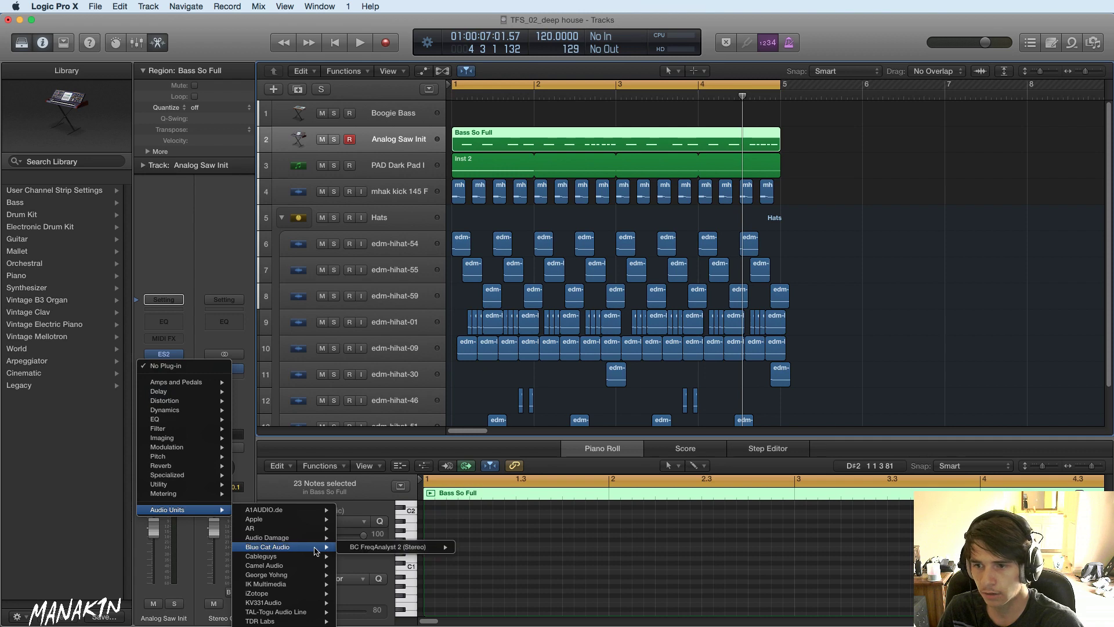
click(383, 557)
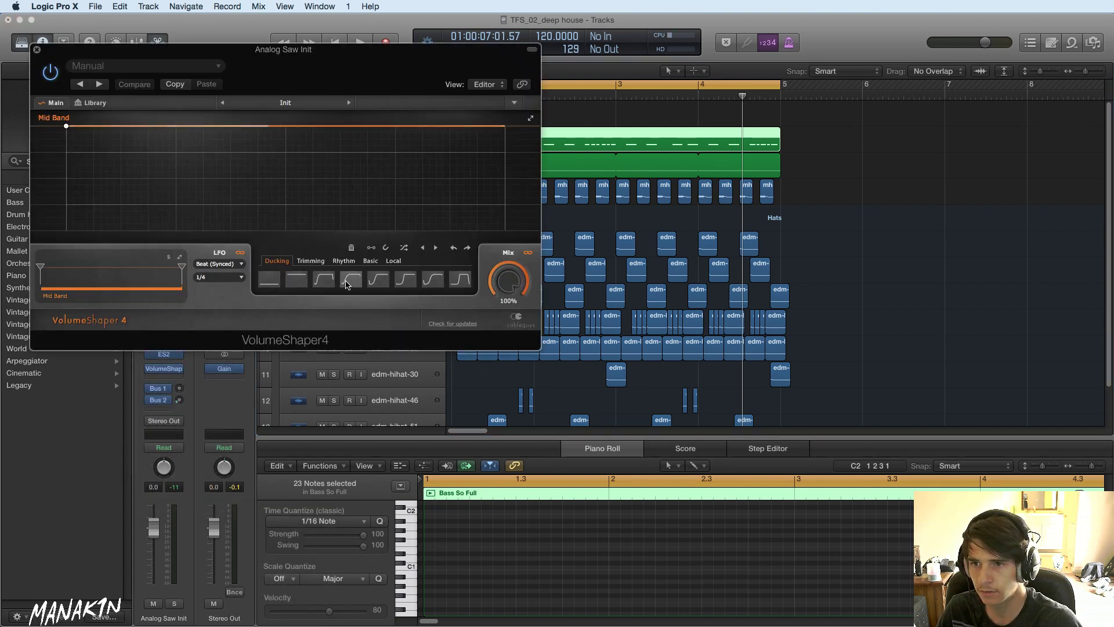
drag(284, 49, 993, 198)
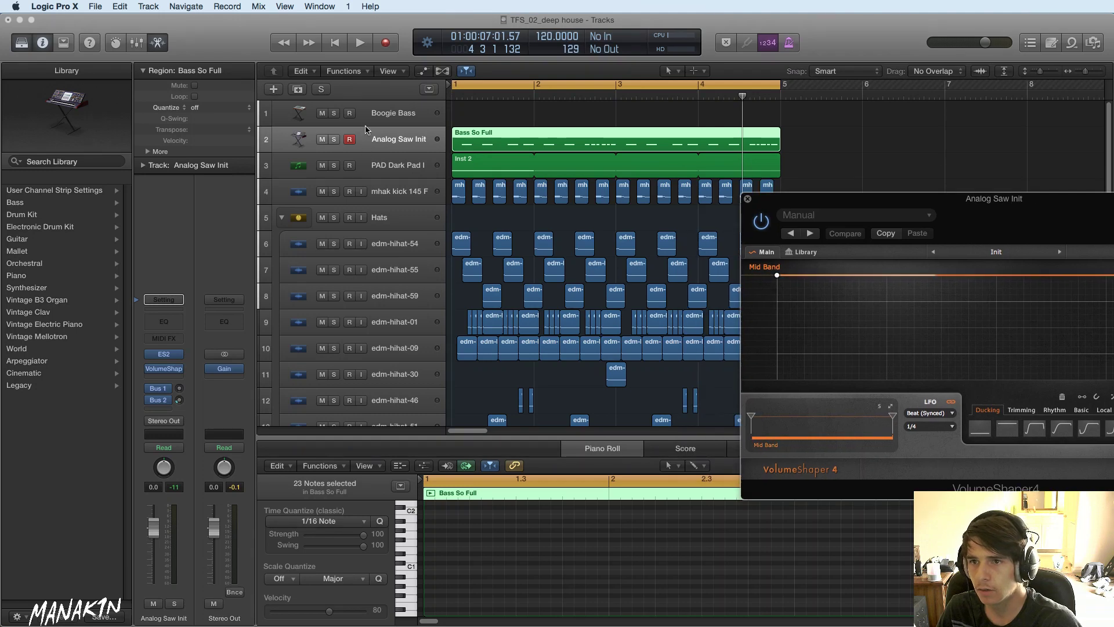
- Apply the third Ducking preset in Analog Saw Init's VolumeShaper, using Boogie Bass's VolumeShaper curve as reference, and close the Boogie Bass plug-in
key(Up)
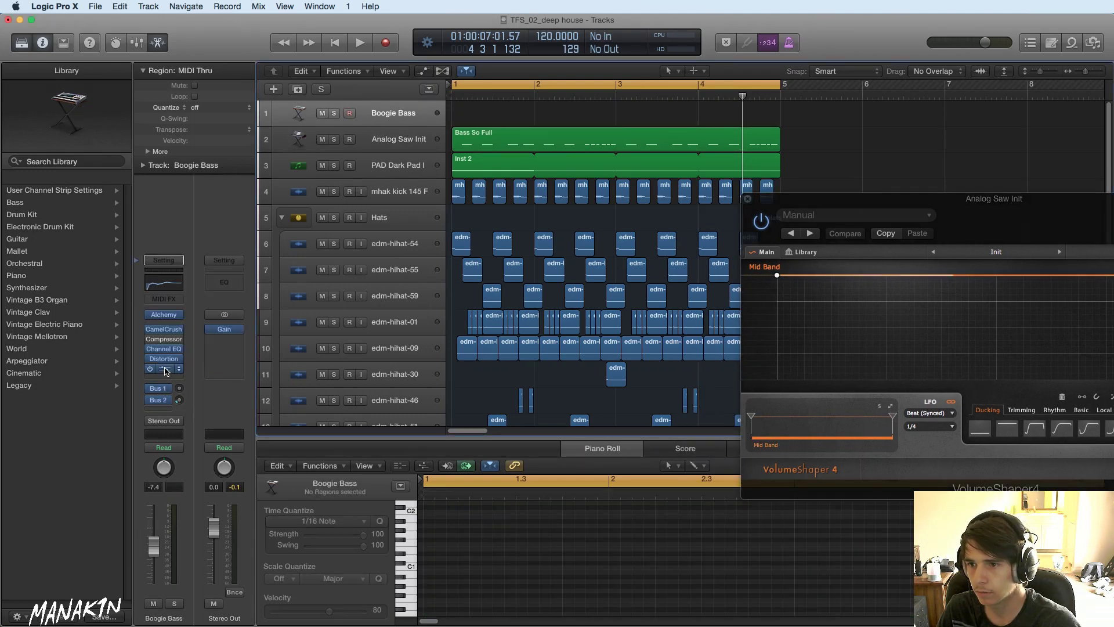
click(163, 369)
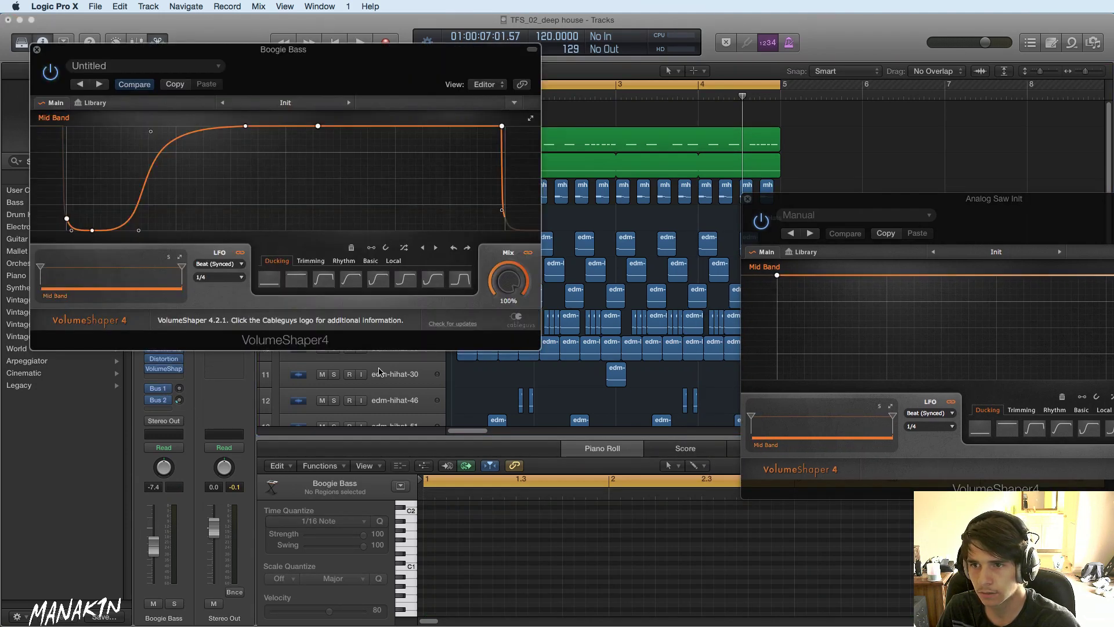
click(1062, 428)
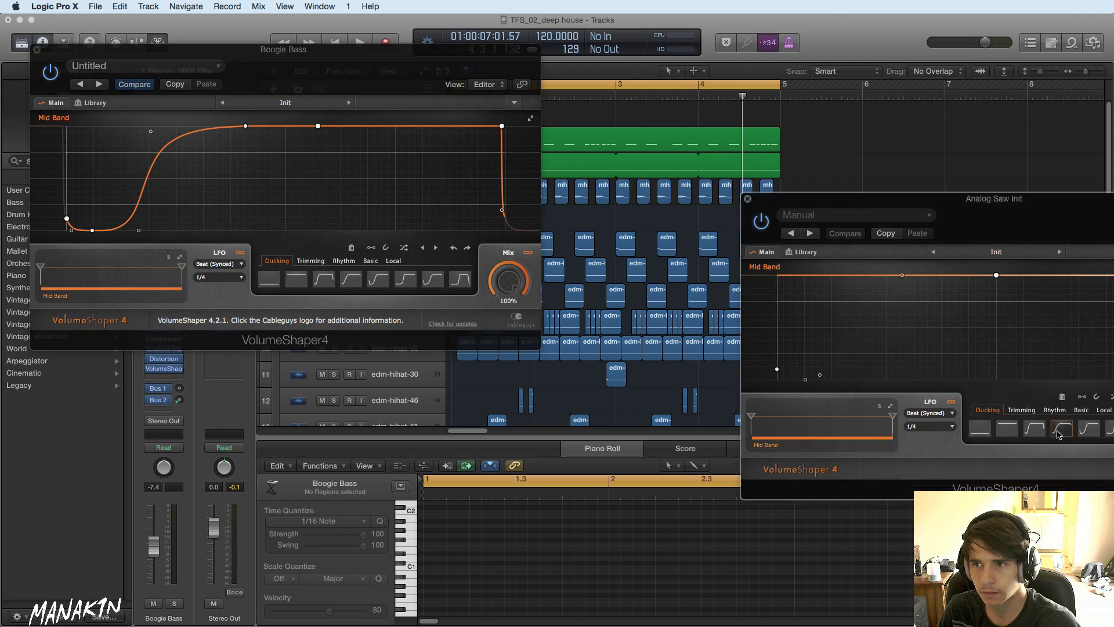
click(1089, 434)
click(1110, 432)
click(1113, 431)
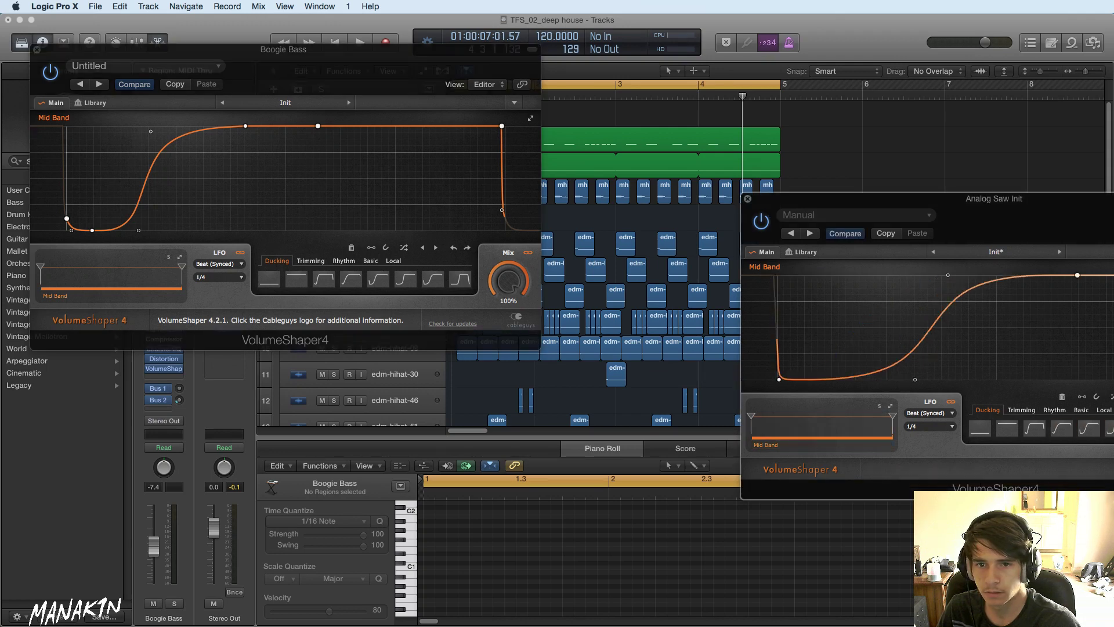
click(1035, 435)
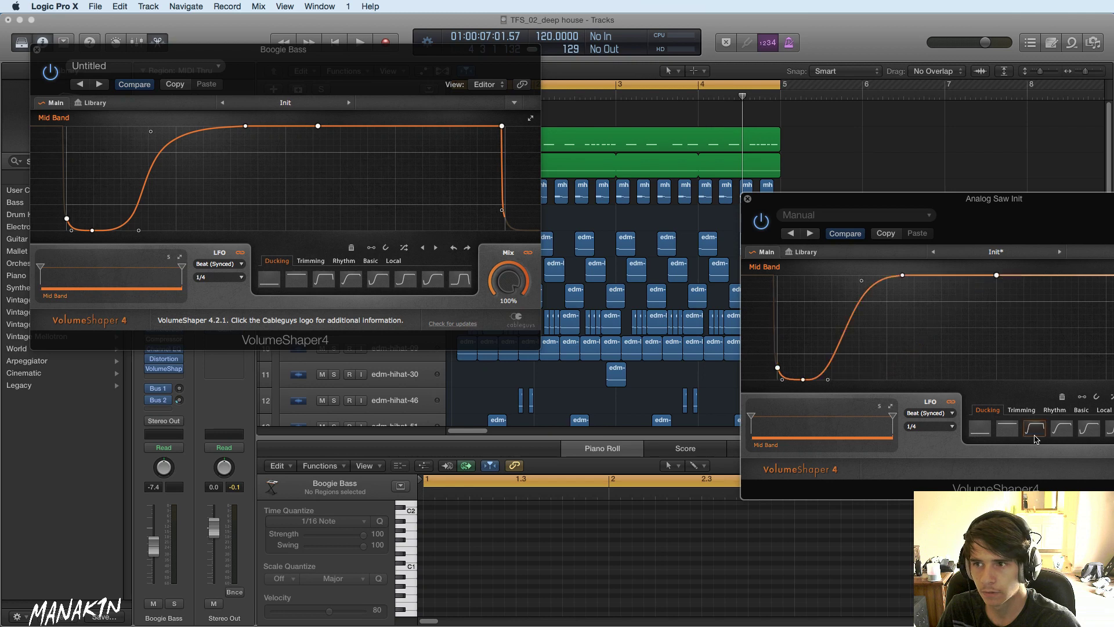
click(36, 50)
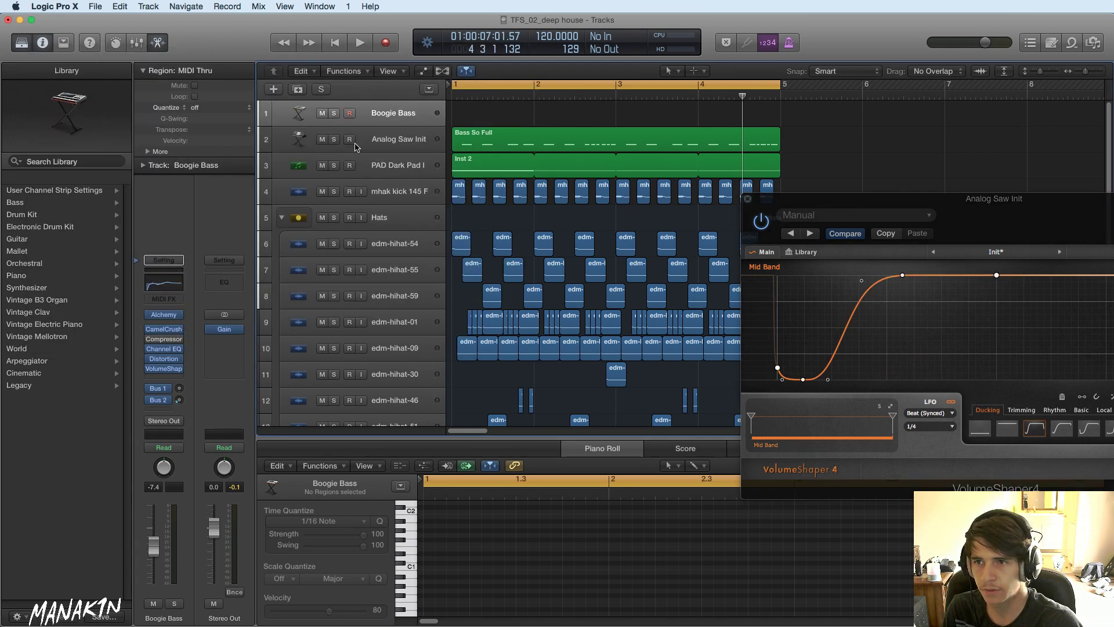
- Play the loop from the start to compare Analog Saw Init with VolumeShaper bypassed and active, stop playback and close the plug-in
click(395, 137)
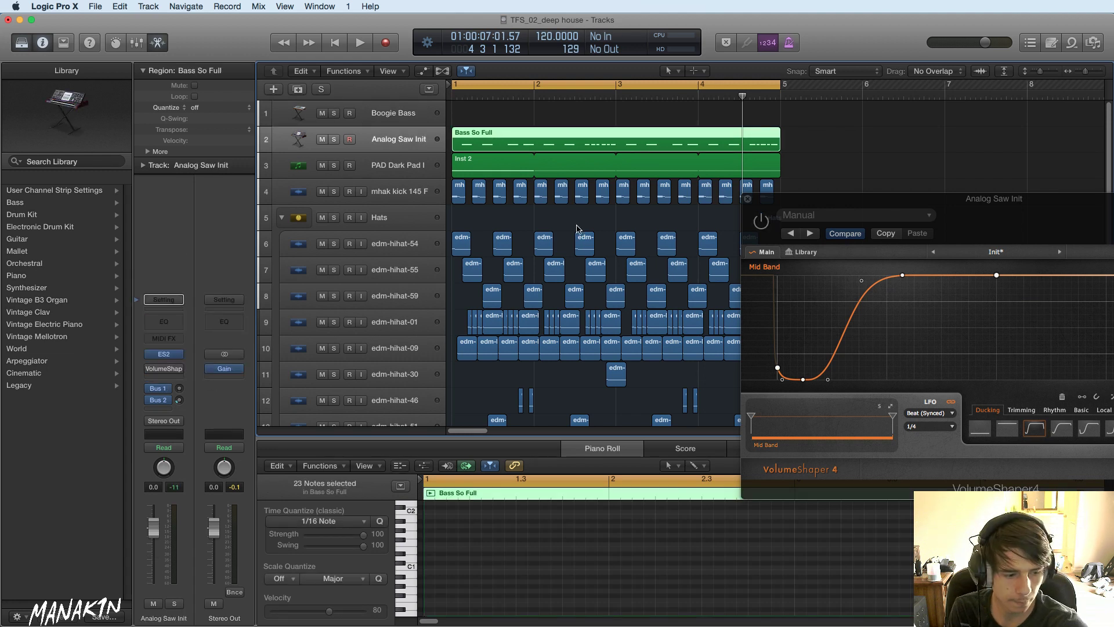
key(Return)
key(space)
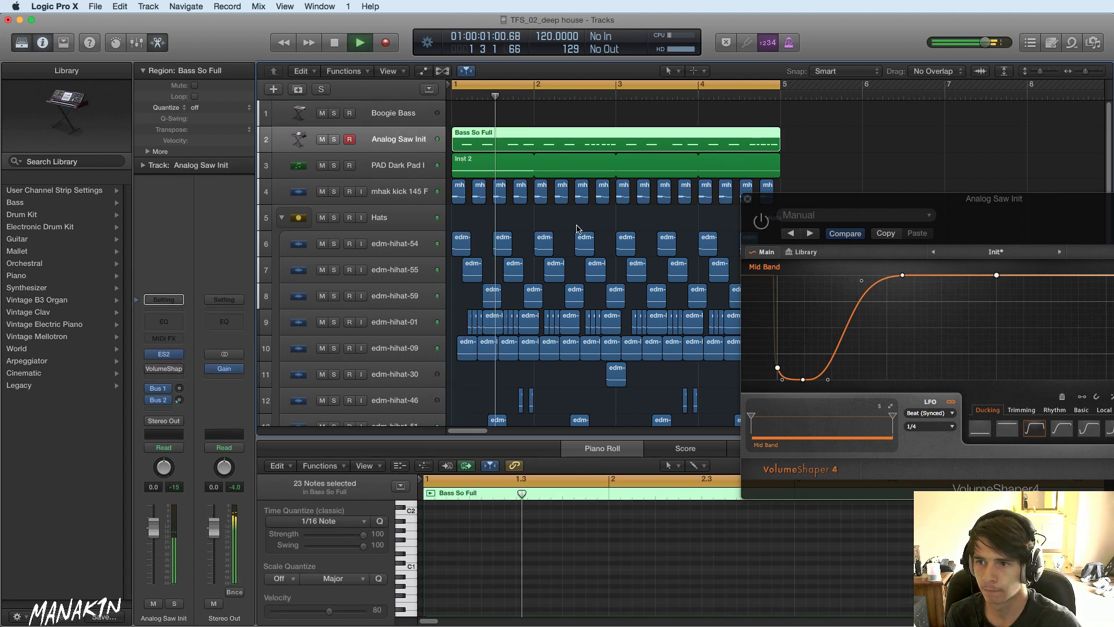
mouse_move(148, 371)
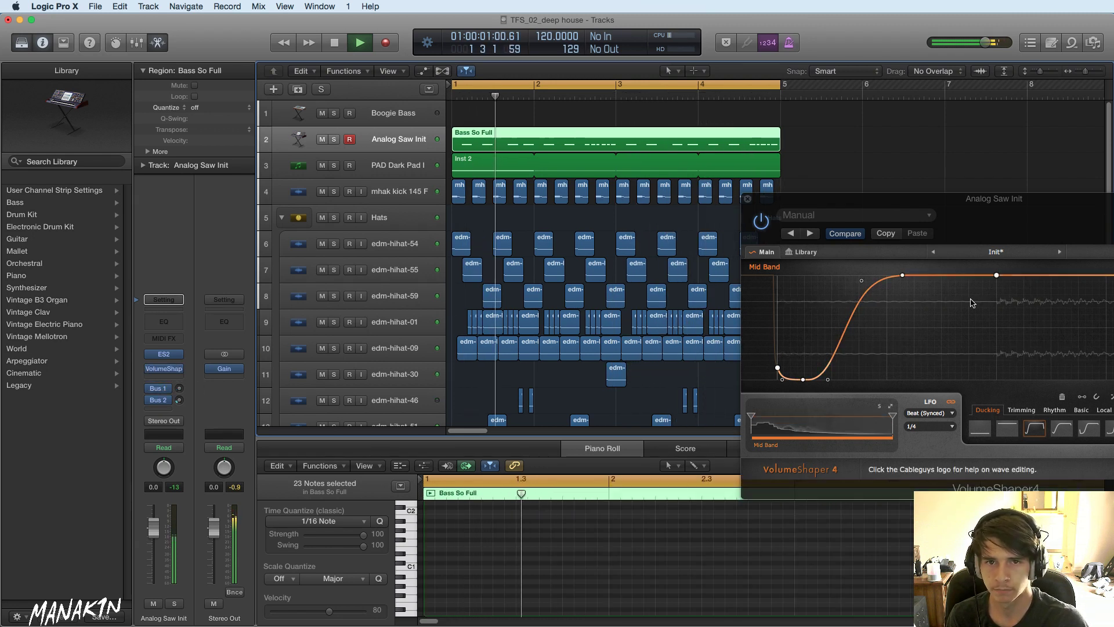
drag(975, 210, 775, 187)
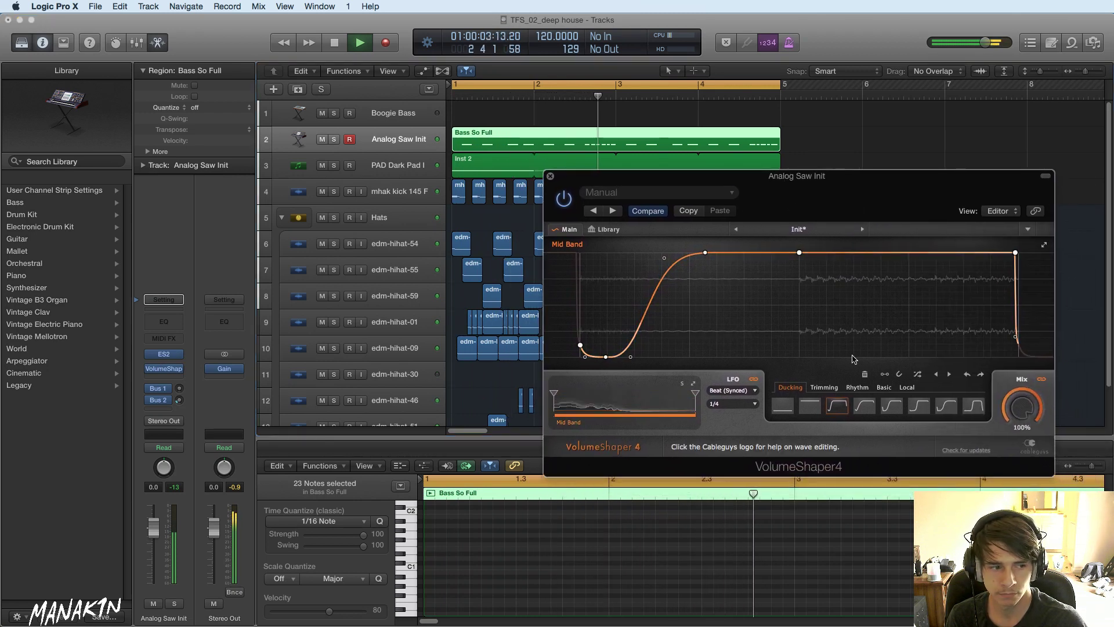
key(space)
click(550, 178)
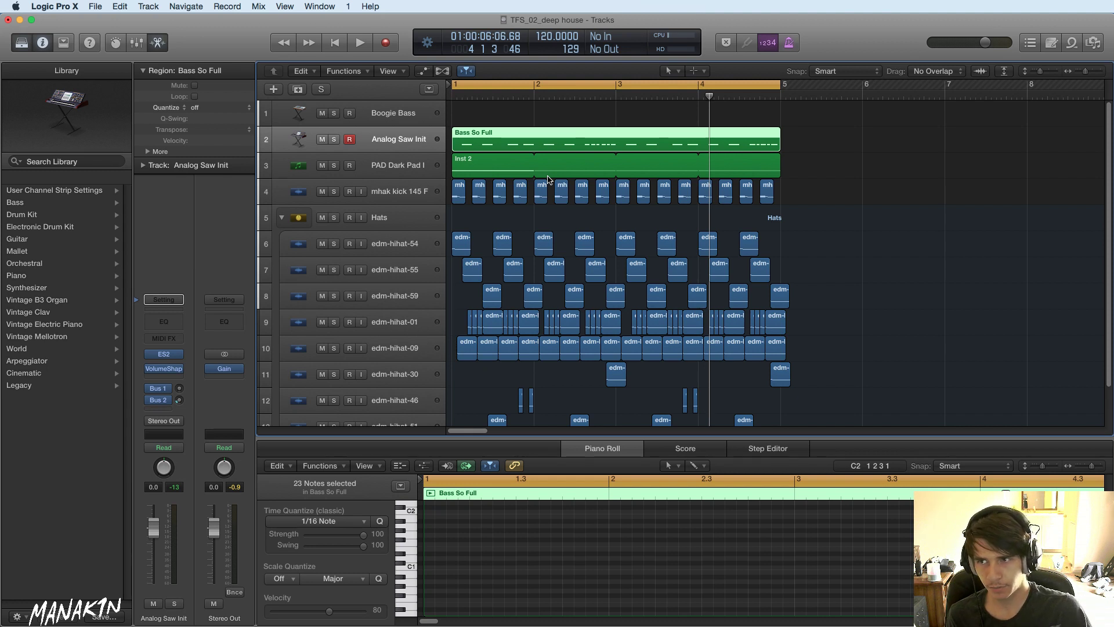
- Replay the loop from bar 2 to listen again to the bass against the kick with and without VolumeShaper
click(575, 95)
key(space)
key(space)
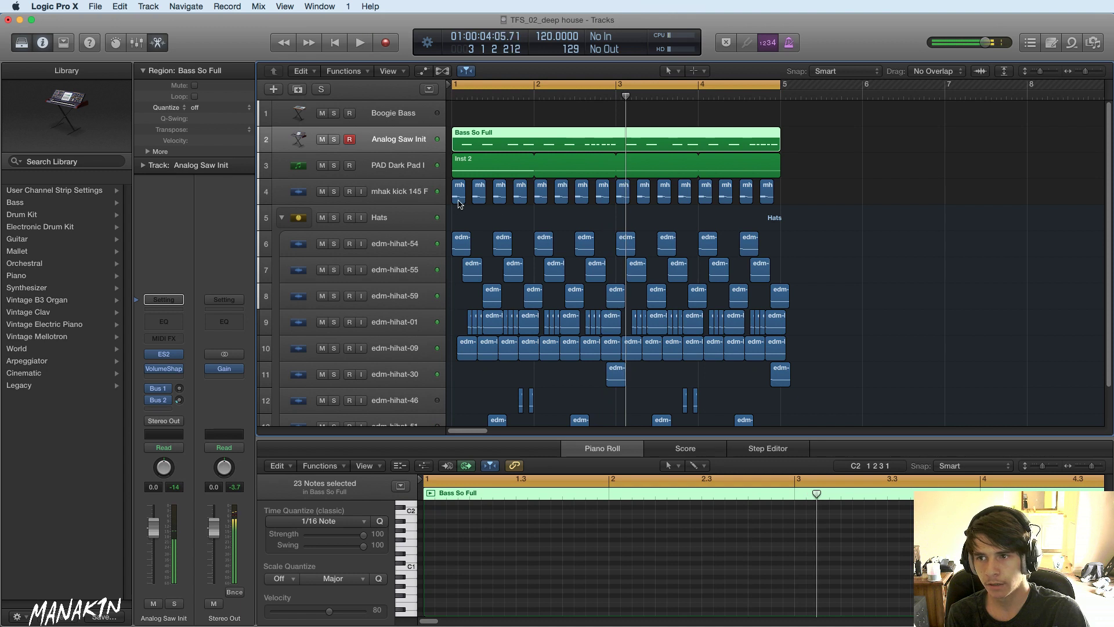
click(557, 94)
key(space)
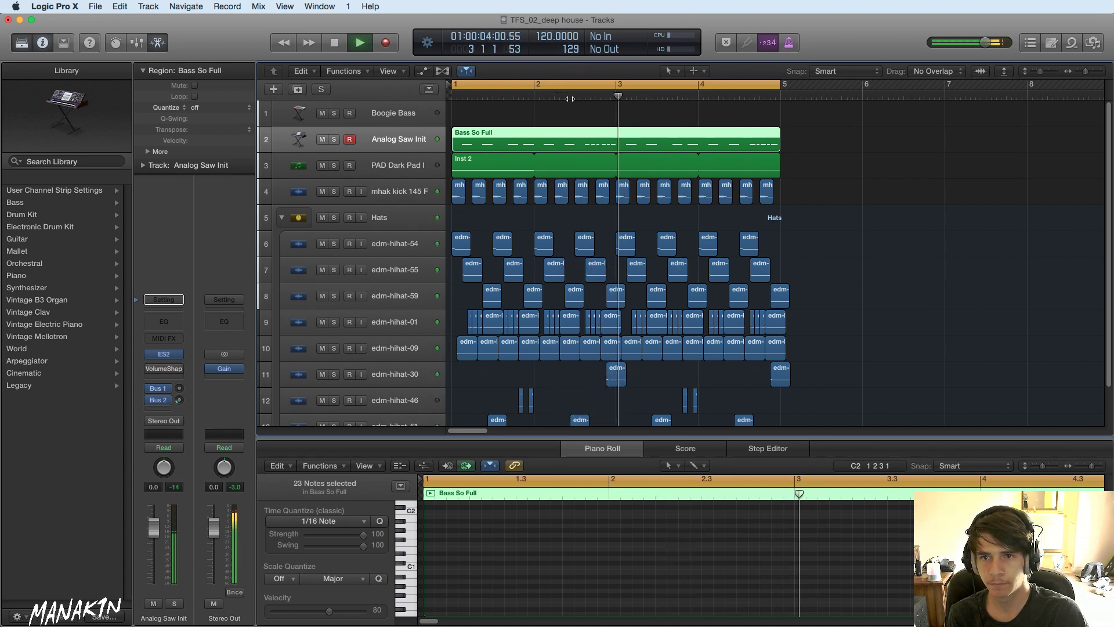
key(space)
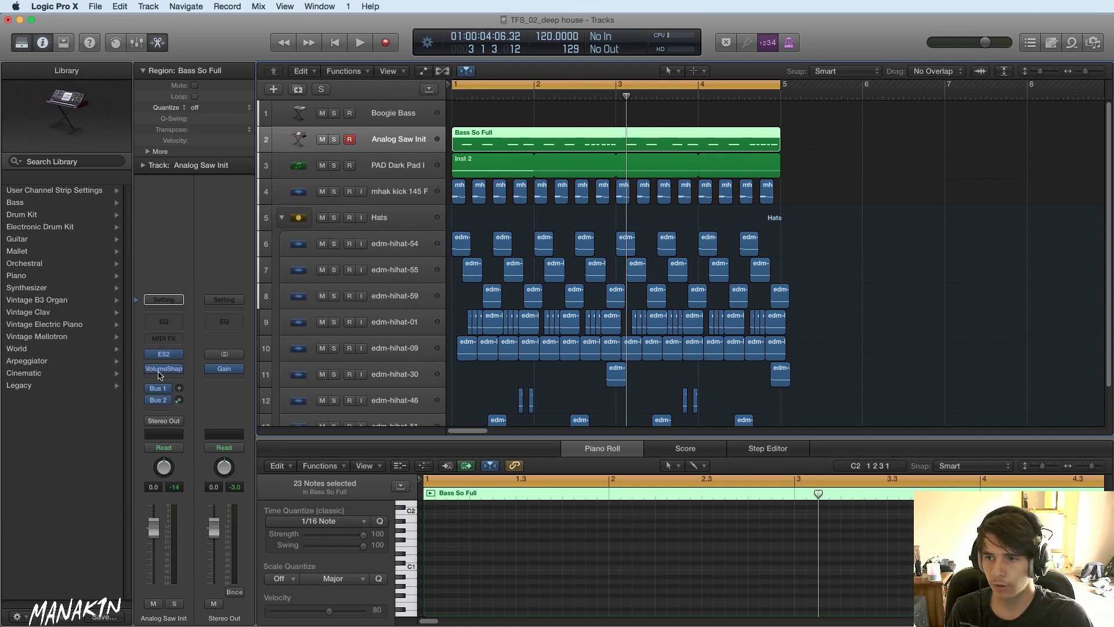
- Move VolumeShaper lower in Analog Saw Init's insert chain to free slots above it, and briefly check the ES2 settings
mouse_move(157, 372)
mouse_down()
mouse_move(159, 383)
mouse_move(167, 374)
mouse_up()
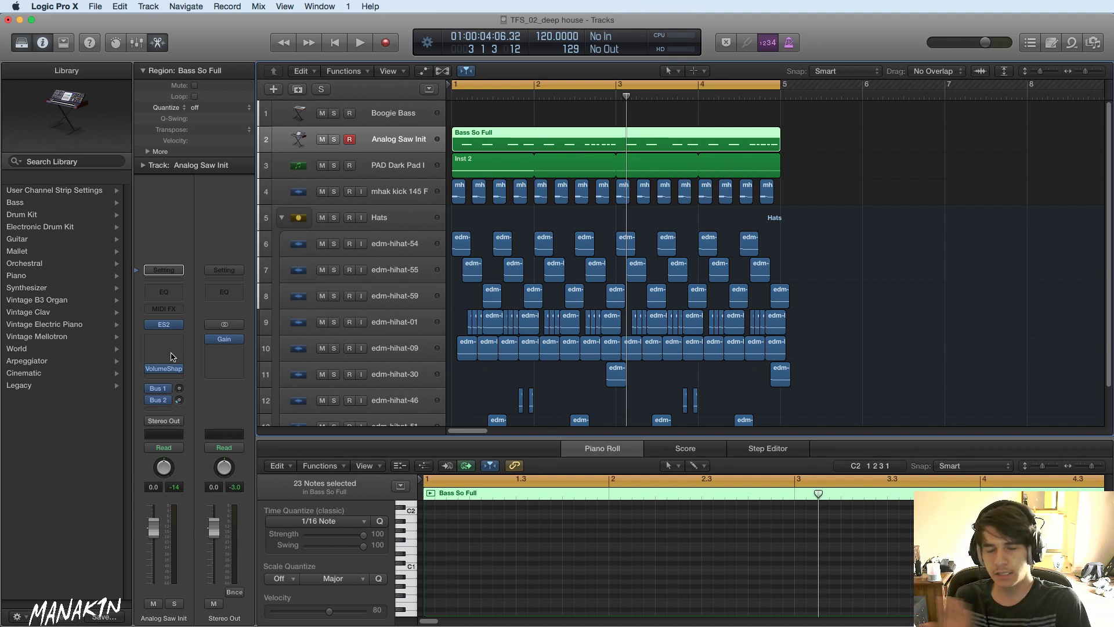
click(164, 325)
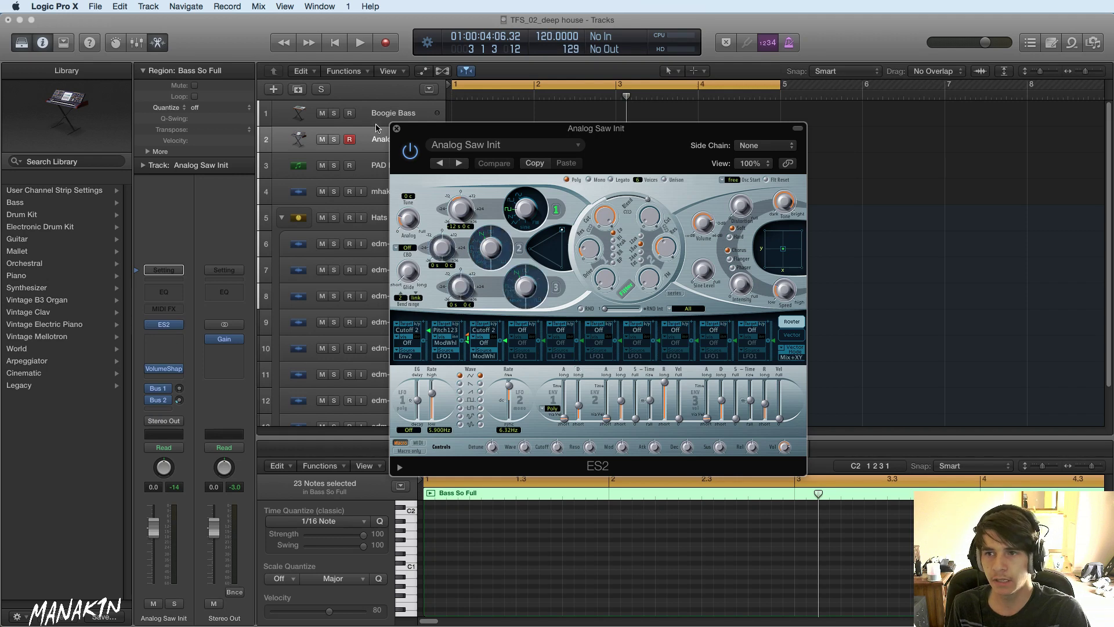
click(397, 128)
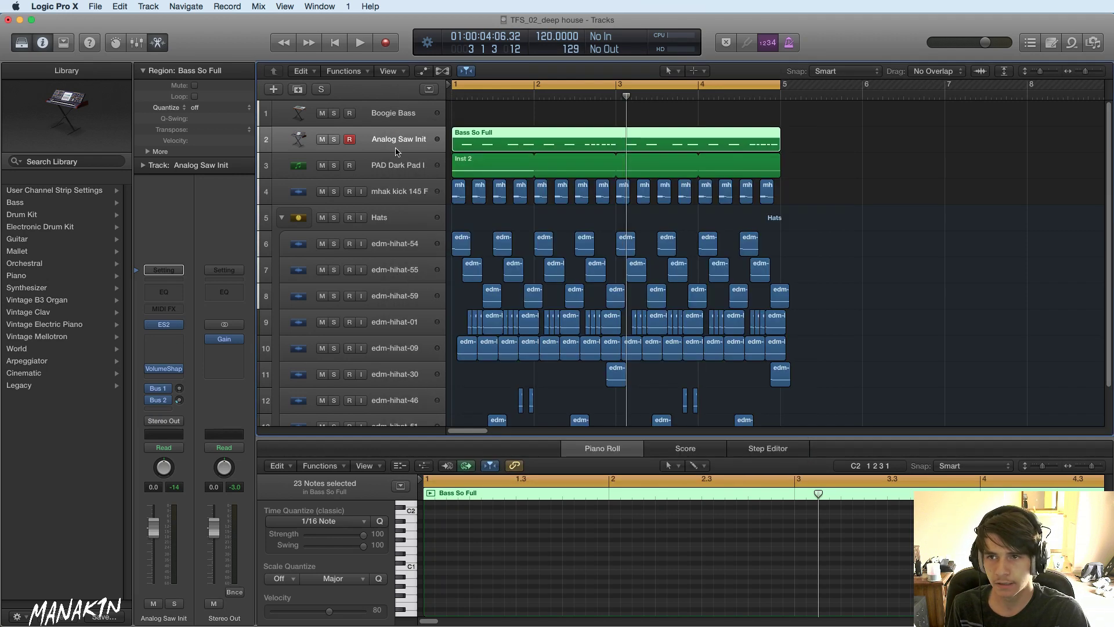
click(178, 339)
mouse_move(184, 401)
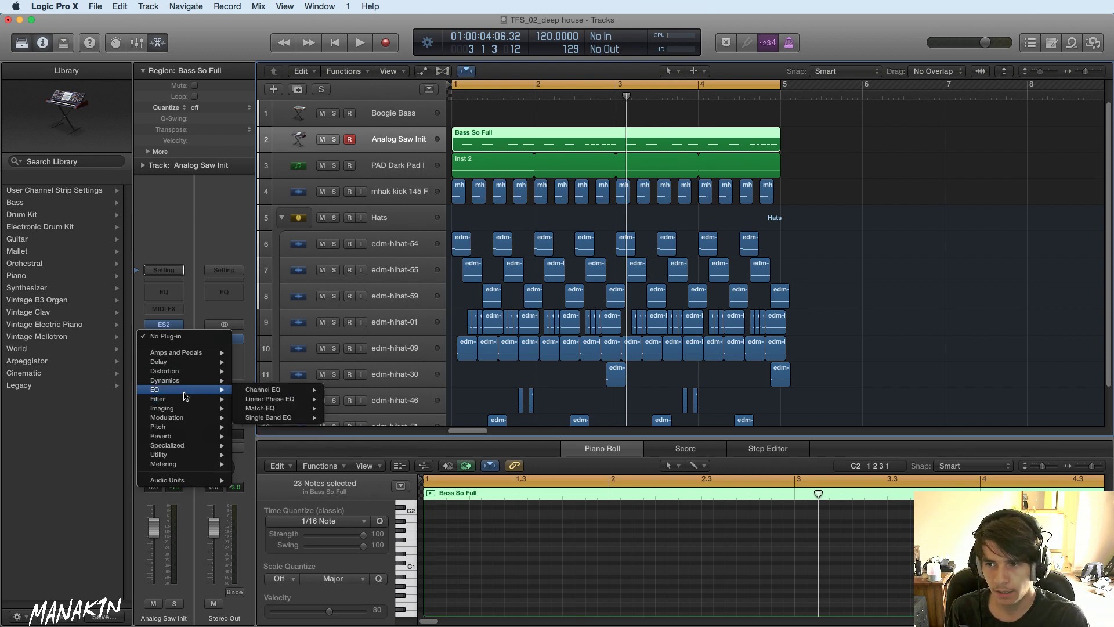
click(210, 227)
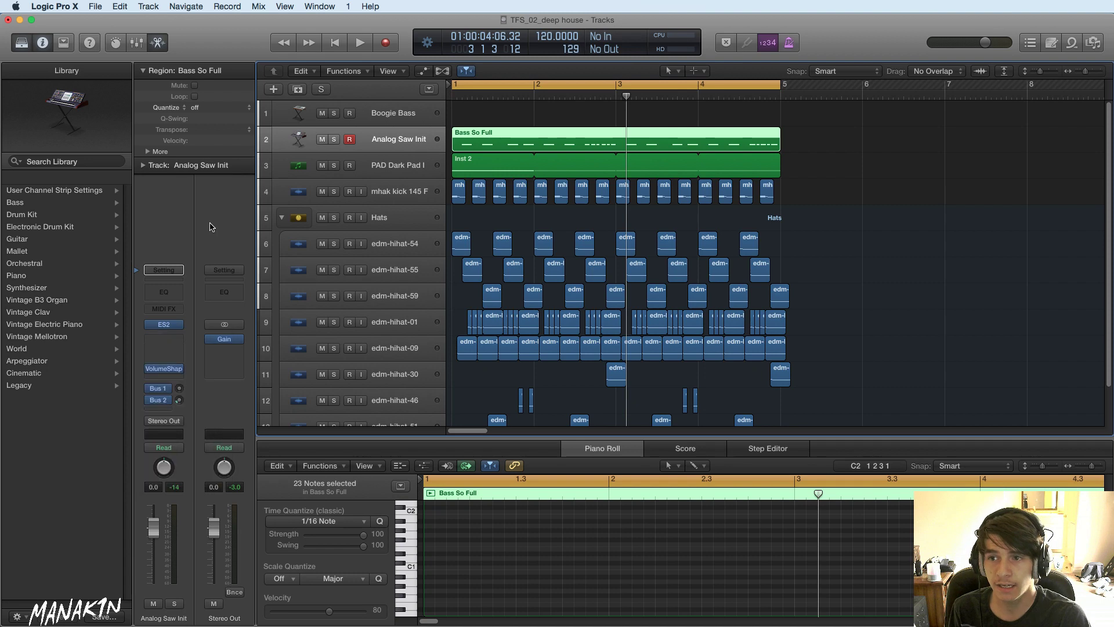
- Solo the mhak kick 145 F track, play it from the start, inspect its Compressor settings and stop playback
click(406, 194)
click(334, 192)
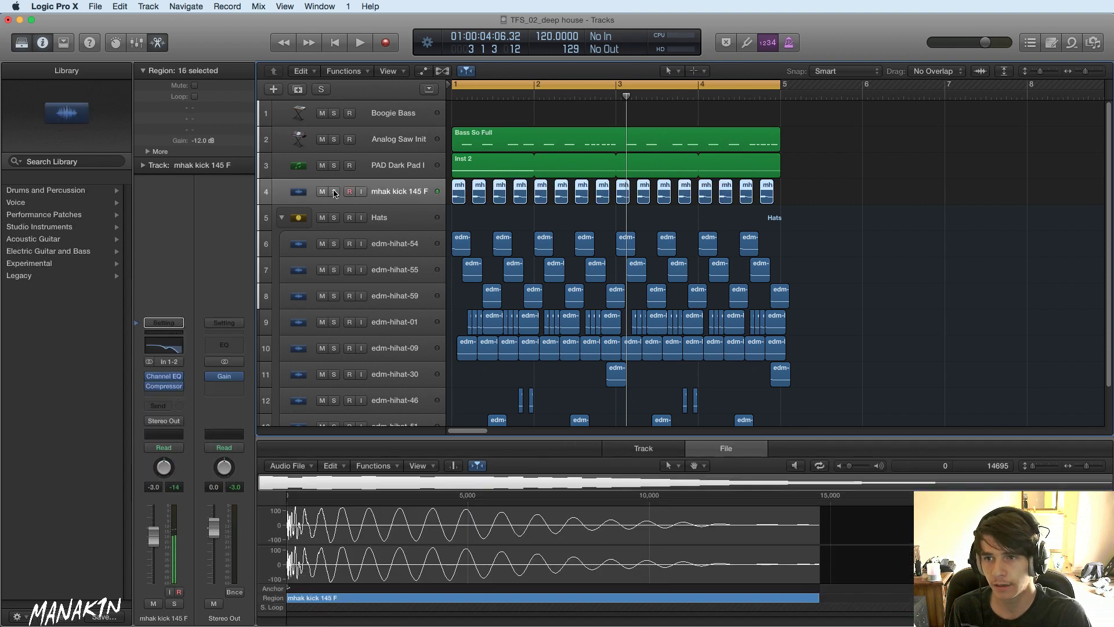
key(Return)
key(space)
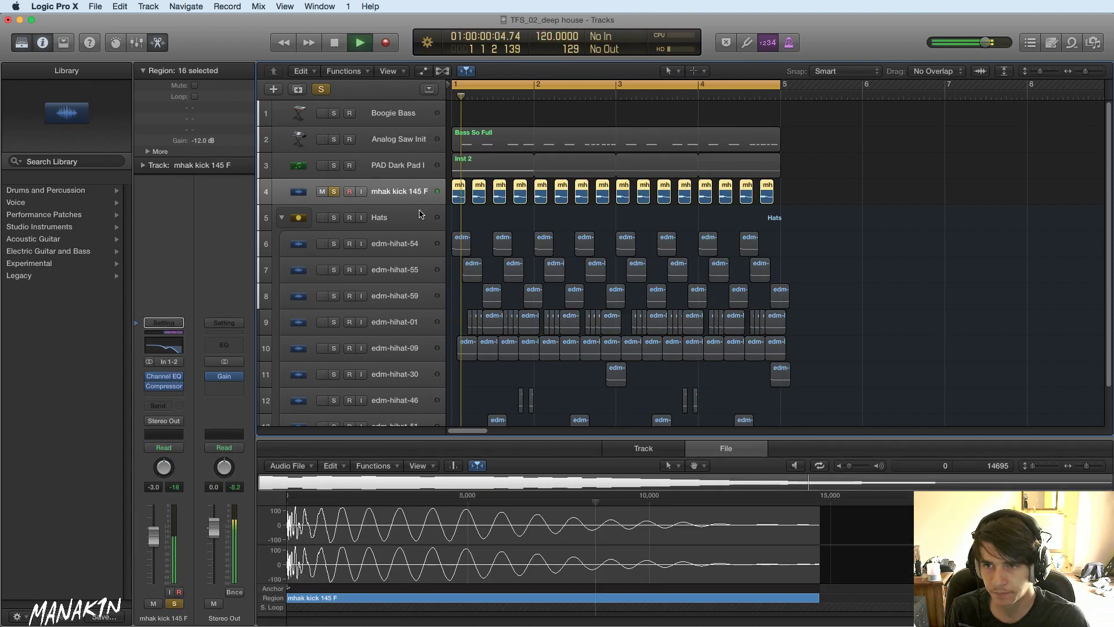
click(163, 386)
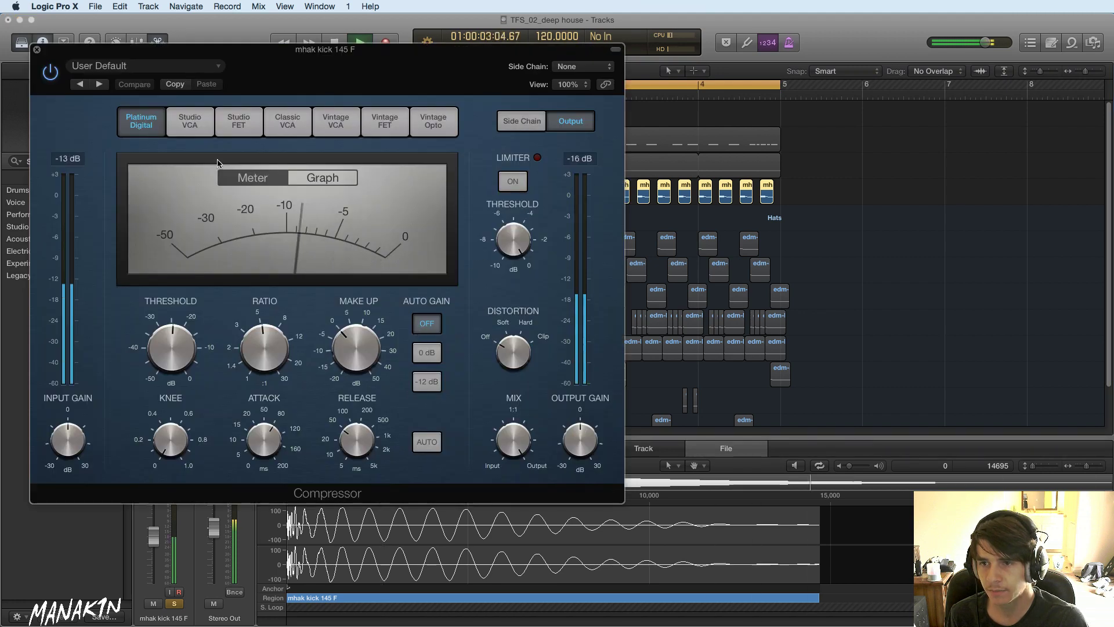
click(38, 49)
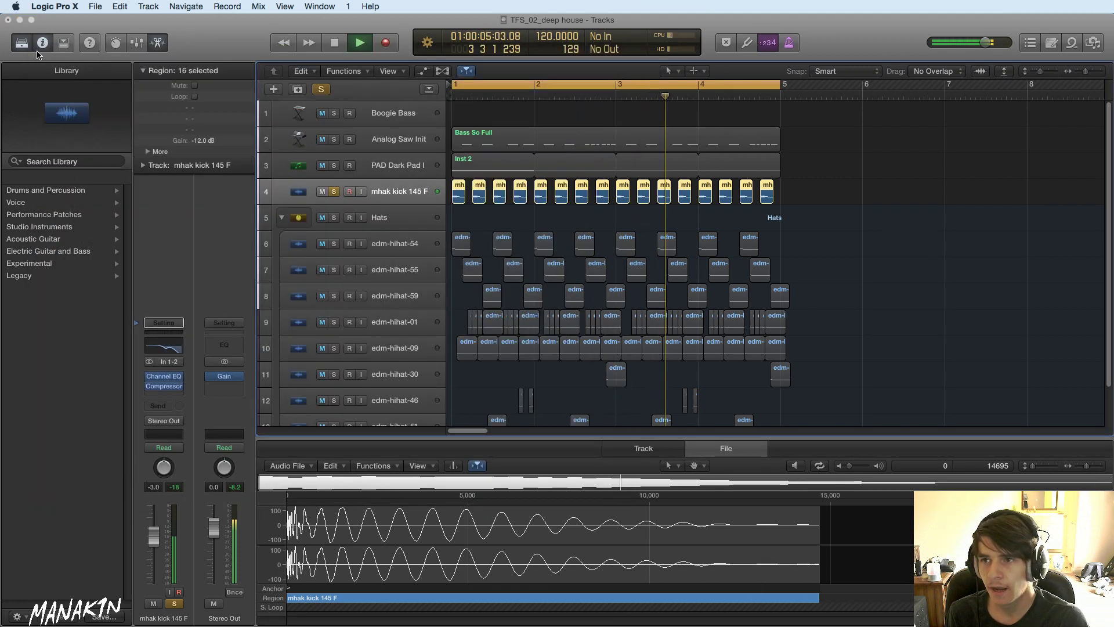
key(space)
click(298, 91)
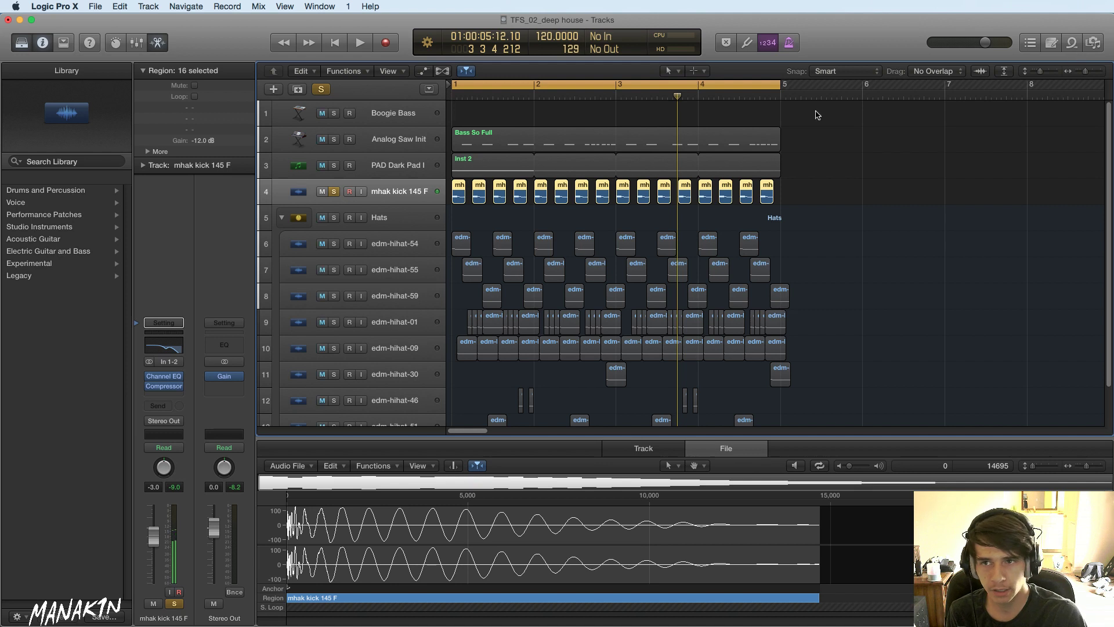
- Select the Analog Saw Init track, open the All Files browser and go to the 24-bit kicks folder inside My Samples
click(342, 166)
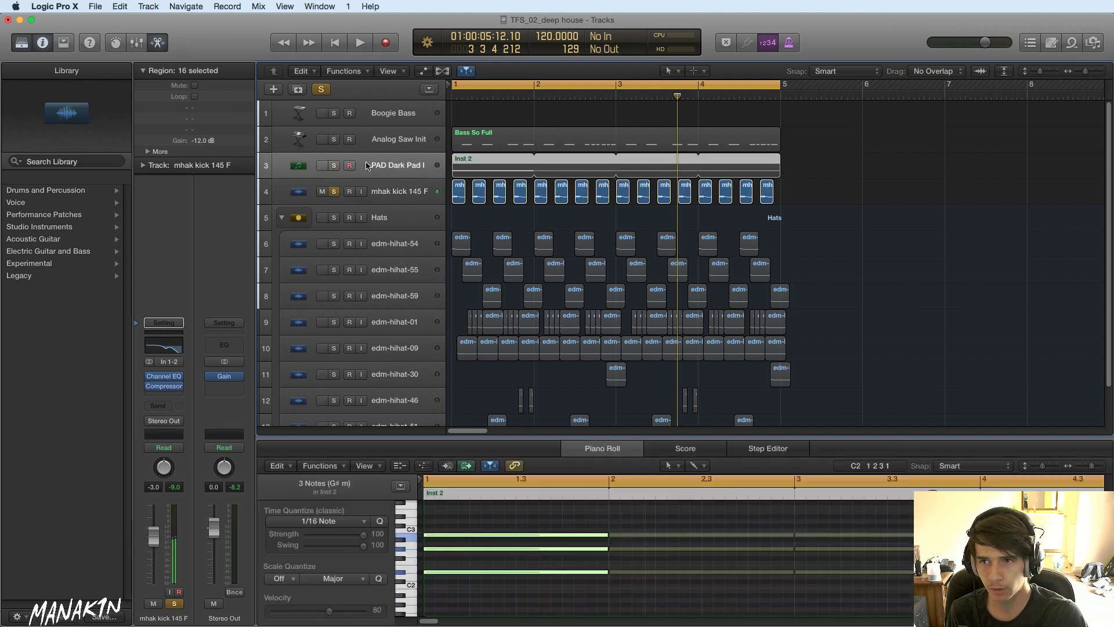
click(394, 145)
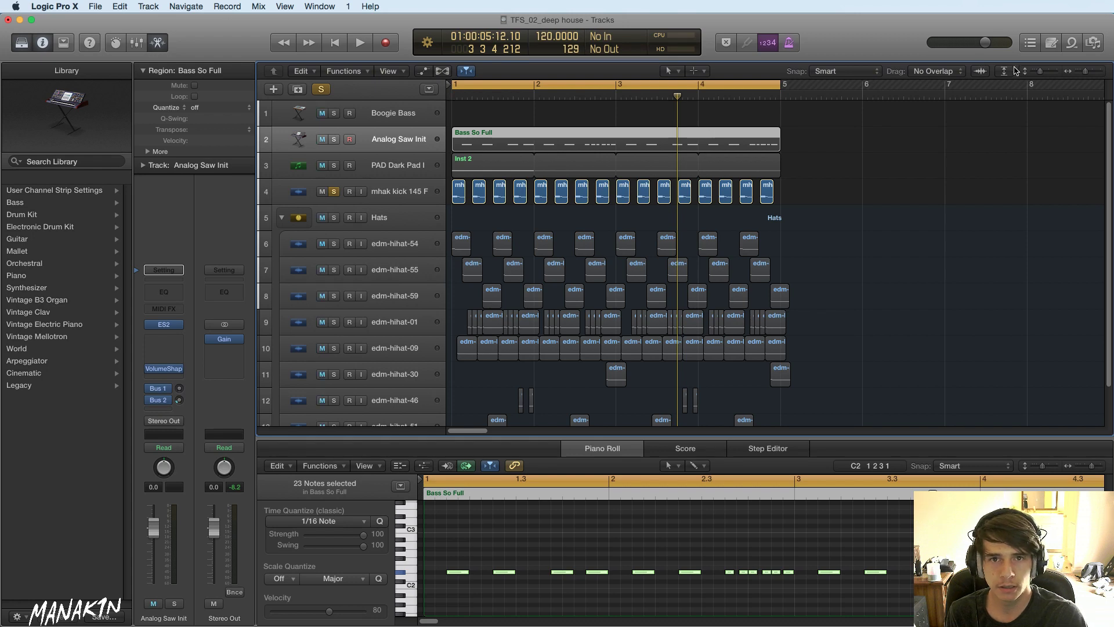
click(1029, 42)
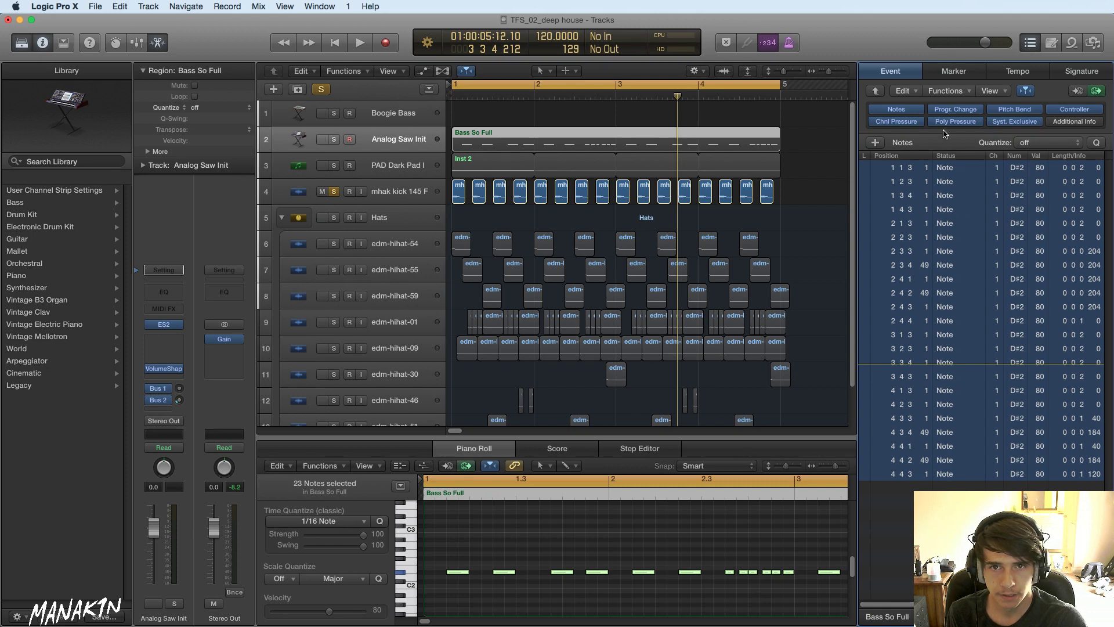
click(1052, 42)
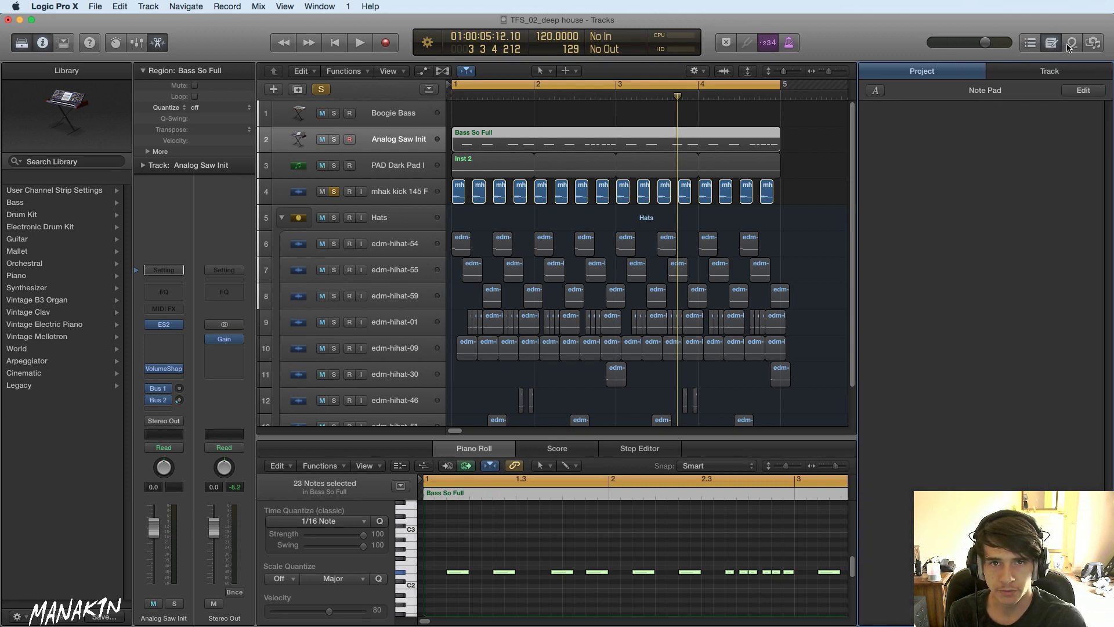
click(1093, 43)
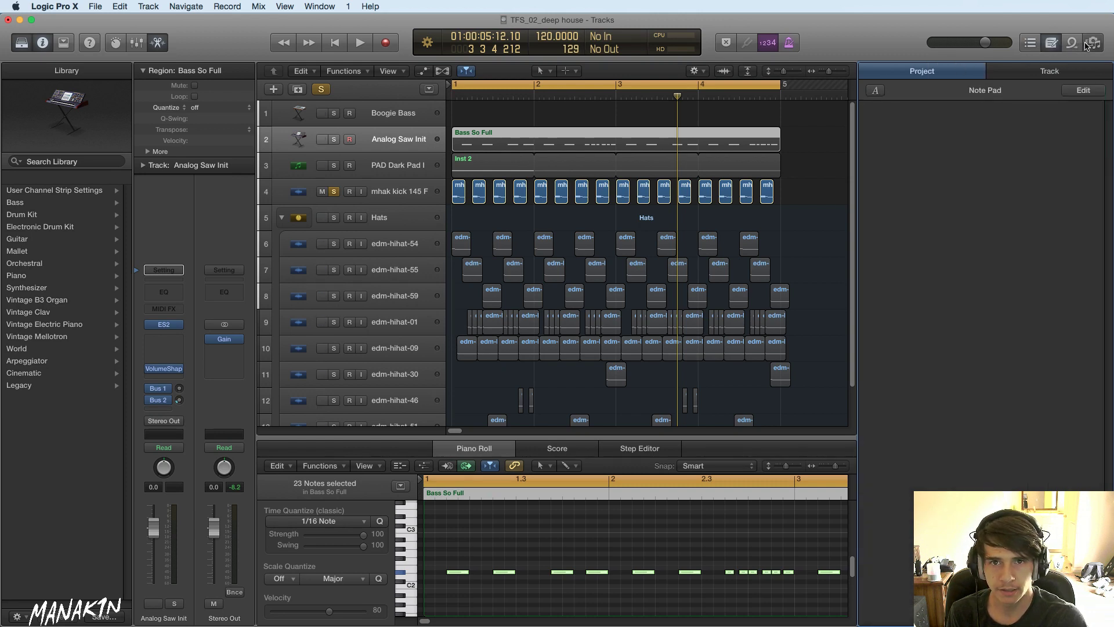
click(925, 69)
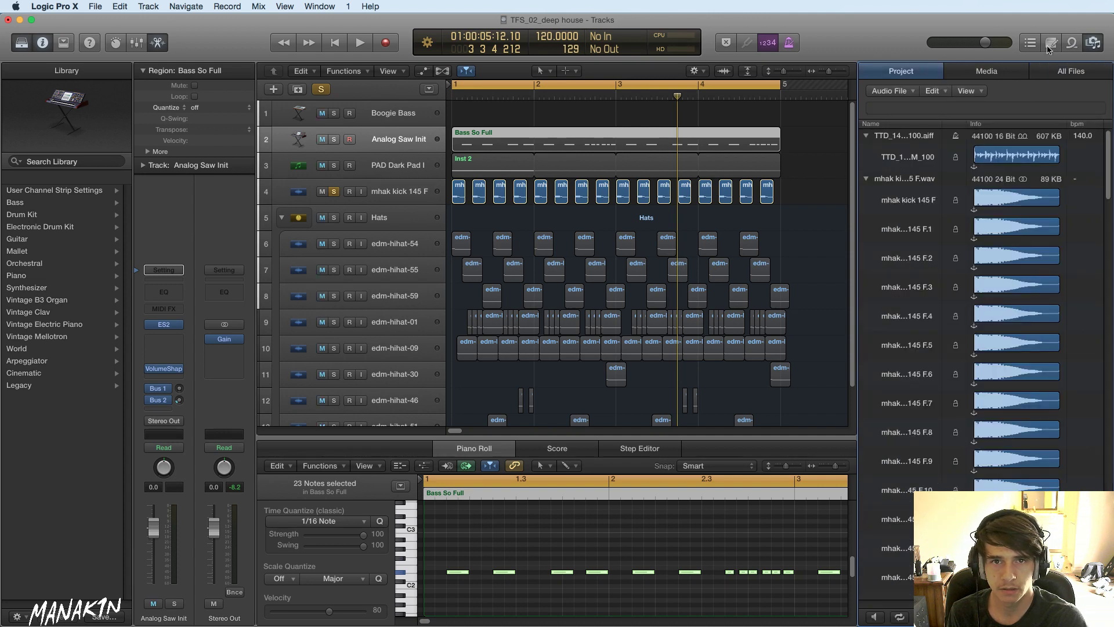
click(1065, 71)
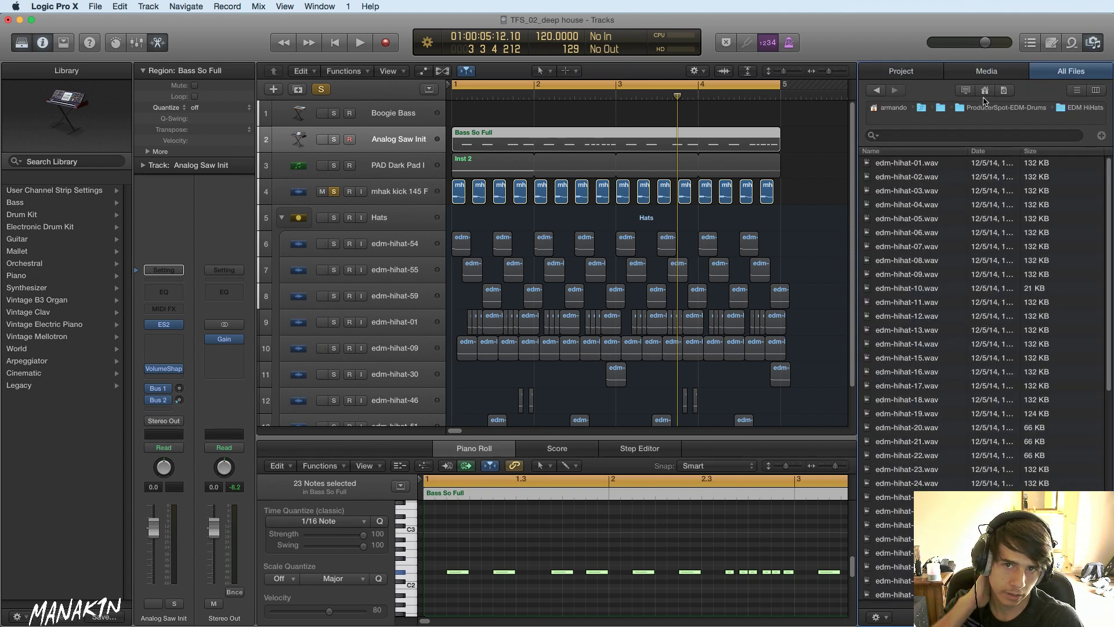
click(976, 110)
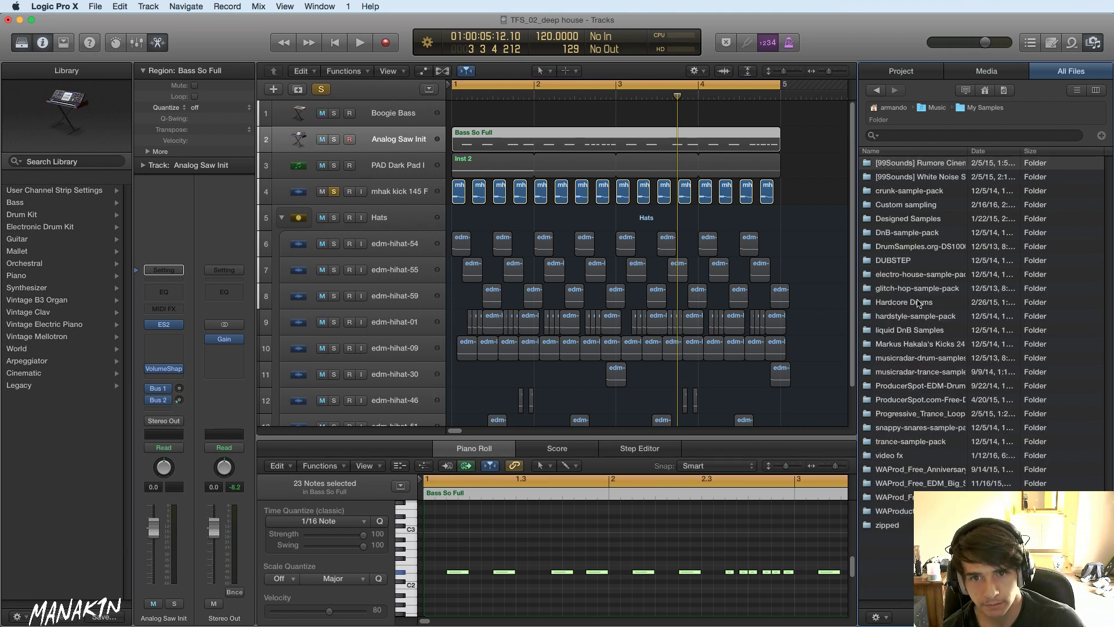
double_click(935, 343)
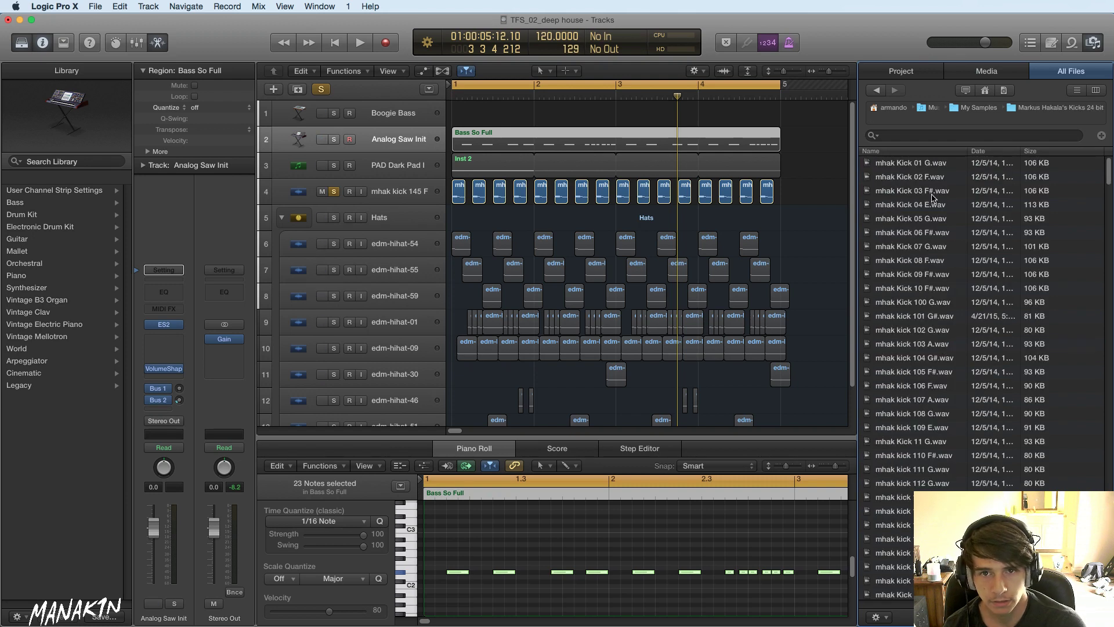
- Audition kick samples in the folder from mhak Kick 01 G to mhak kick 112 G
click(939, 167)
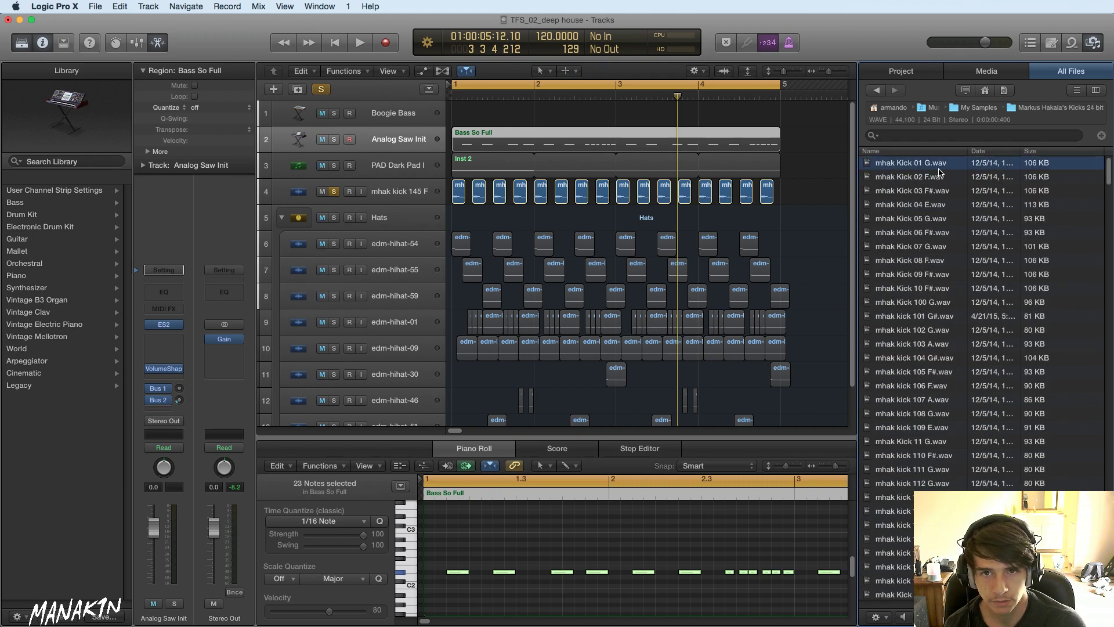
click(962, 358)
click(944, 414)
click(942, 428)
click(942, 442)
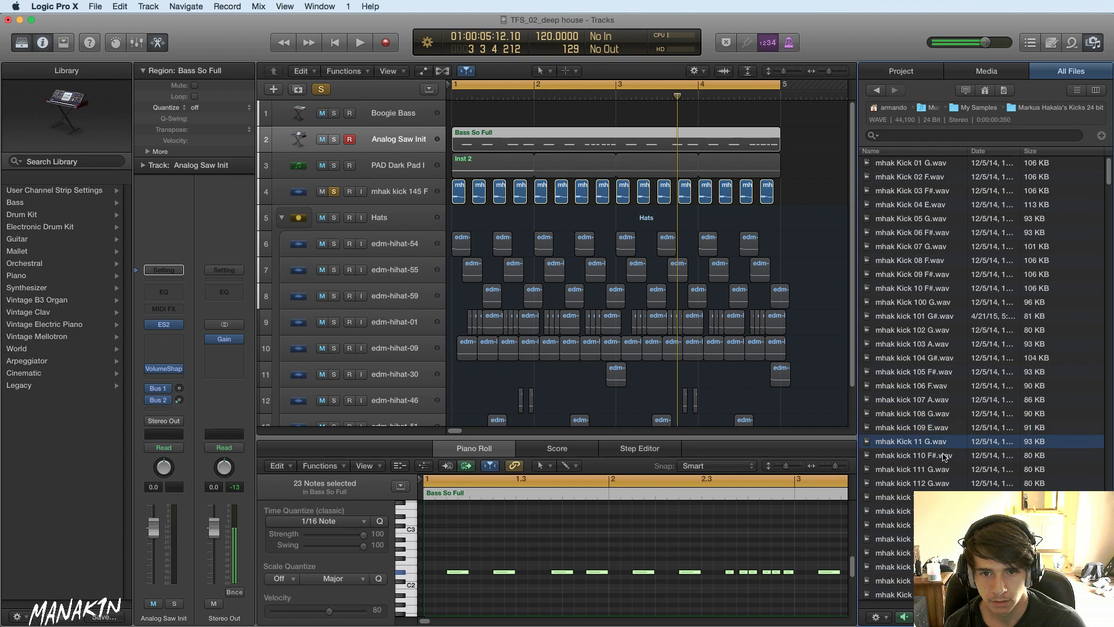
click(943, 455)
click(945, 468)
click(942, 483)
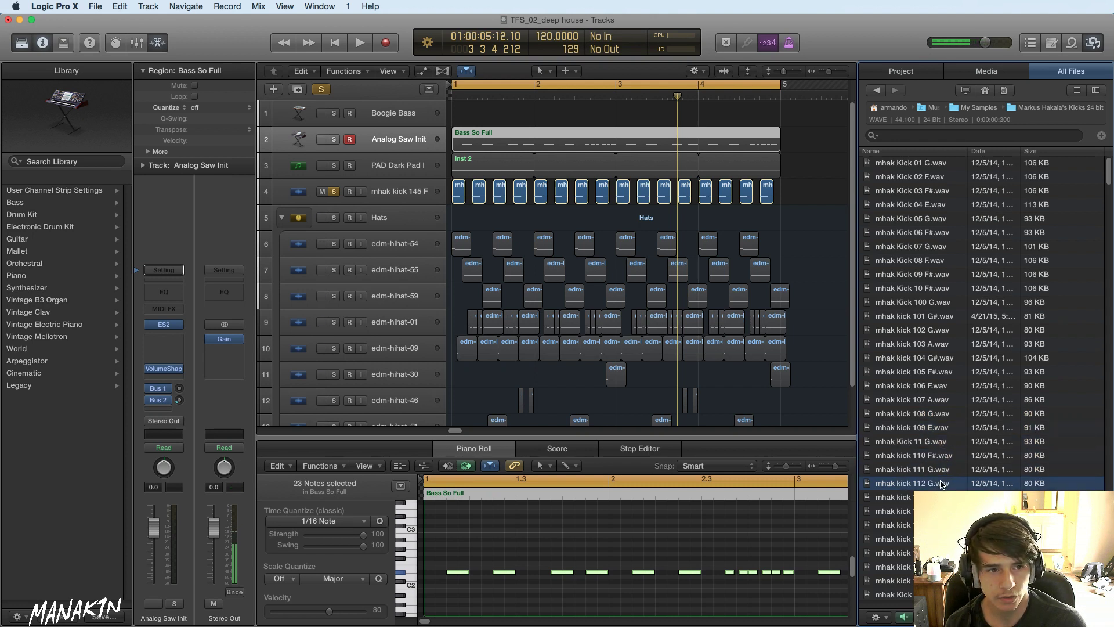
click(940, 487)
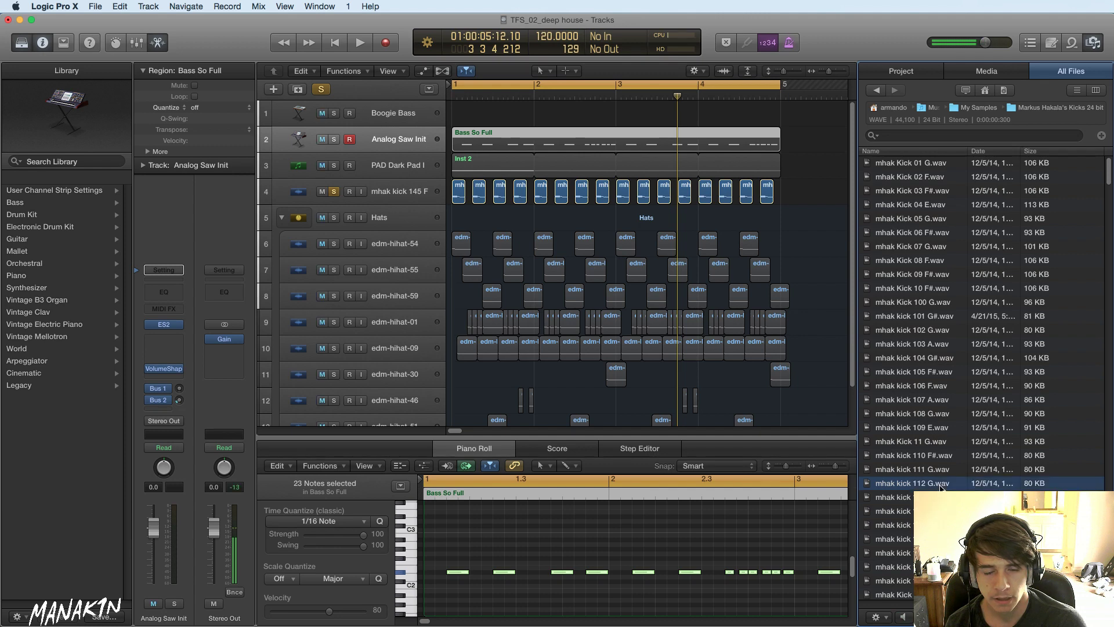
- Audition the kick samples further down the folder, from mhak kick 114 G to mhak Kick 13 F
scroll(941, 489, down, 3)
scroll(941, 459, down, 2)
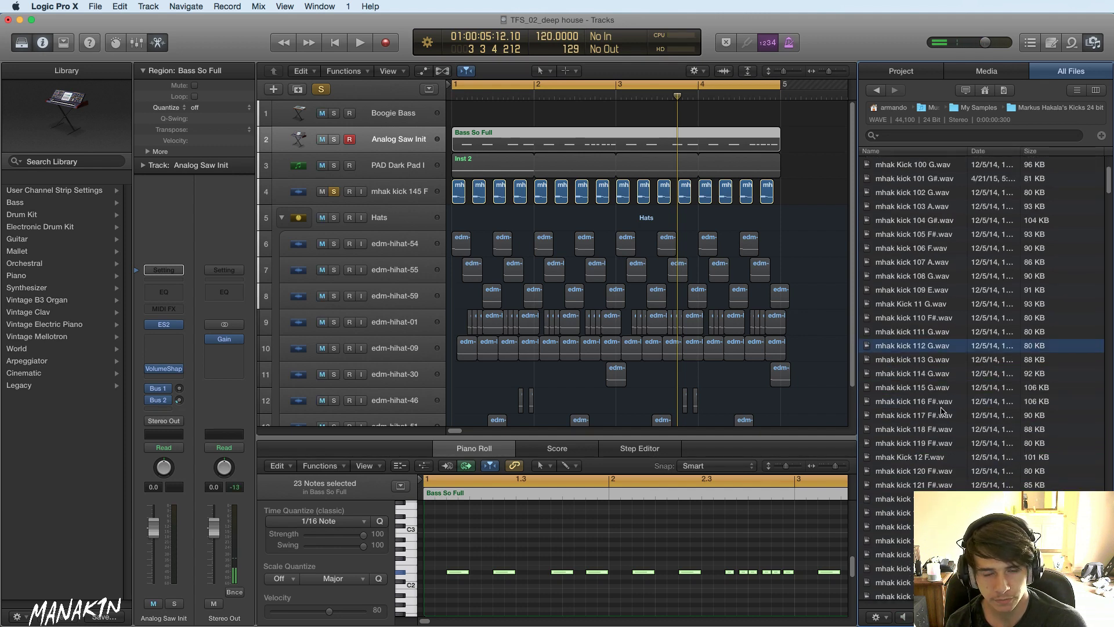
click(942, 374)
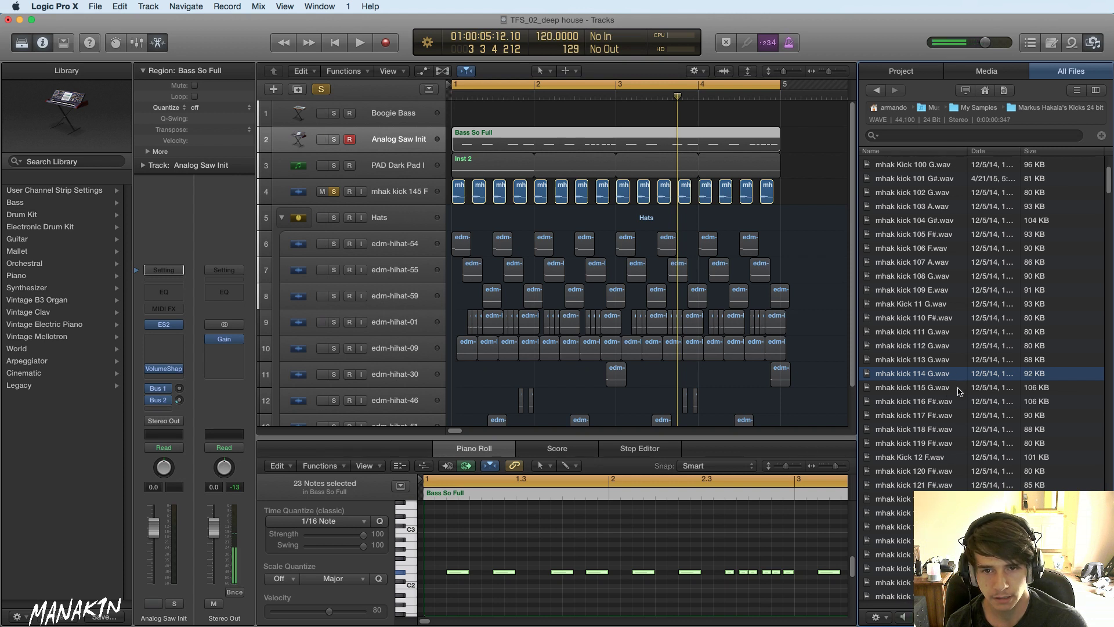
key(Down)
key(Down)
key(Down)
click(948, 429)
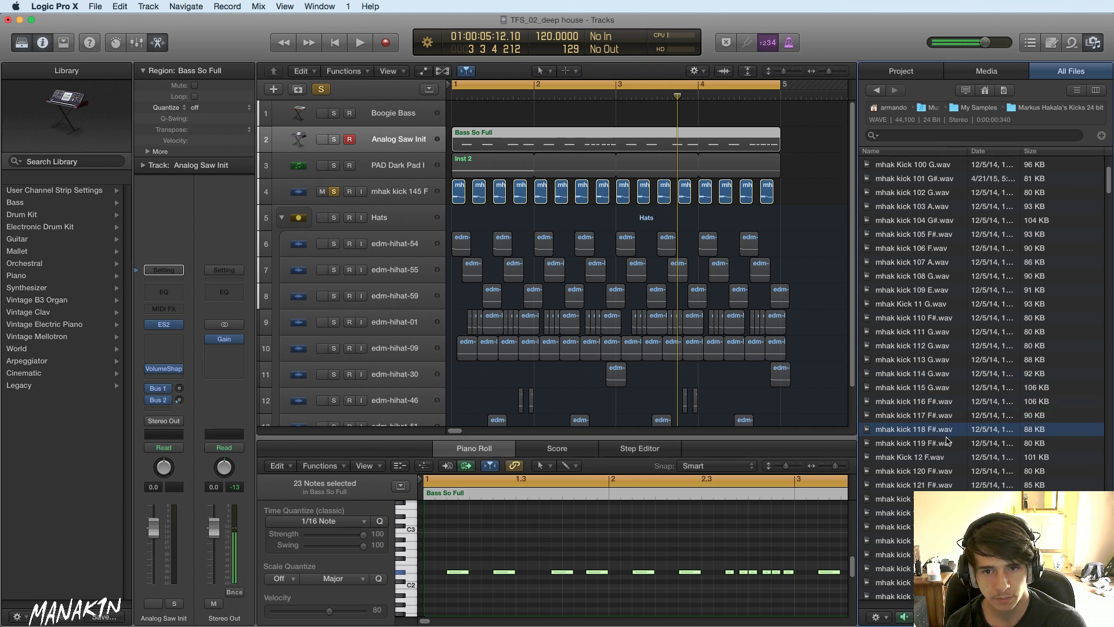
click(947, 444)
click(945, 458)
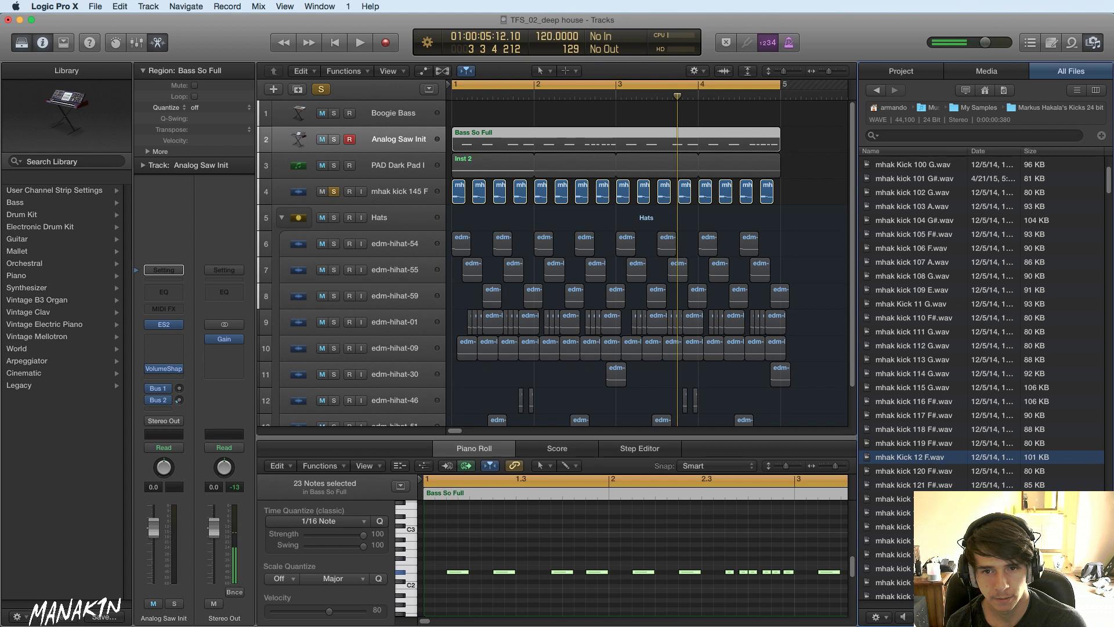
key(Down)
key(Down)
key(Down)
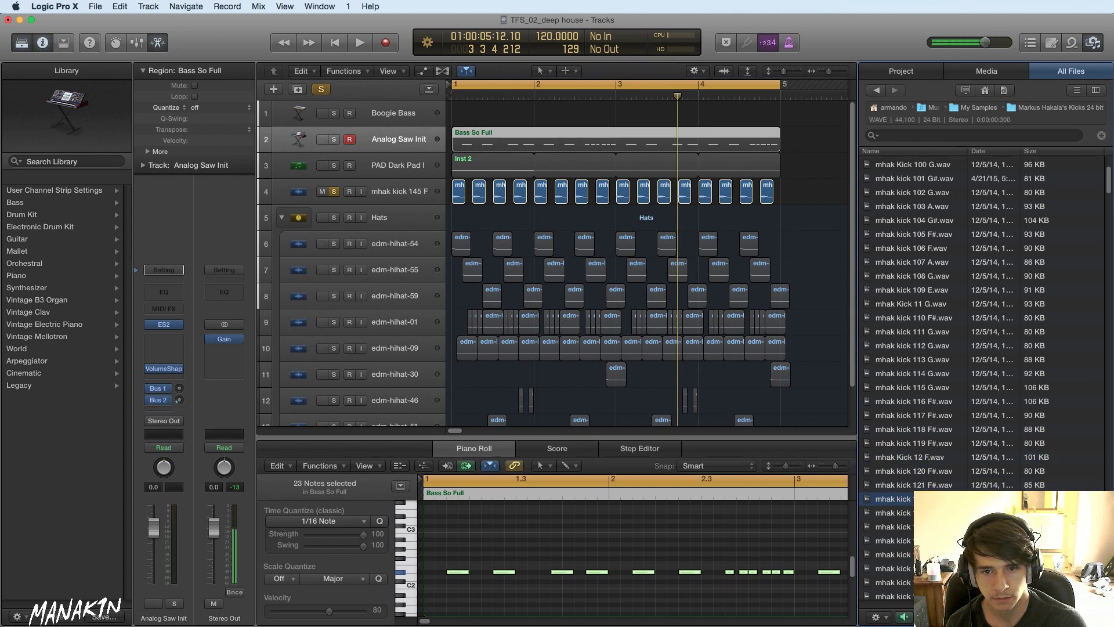
key(Down)
key(Down)
scroll(946, 347, down, 5)
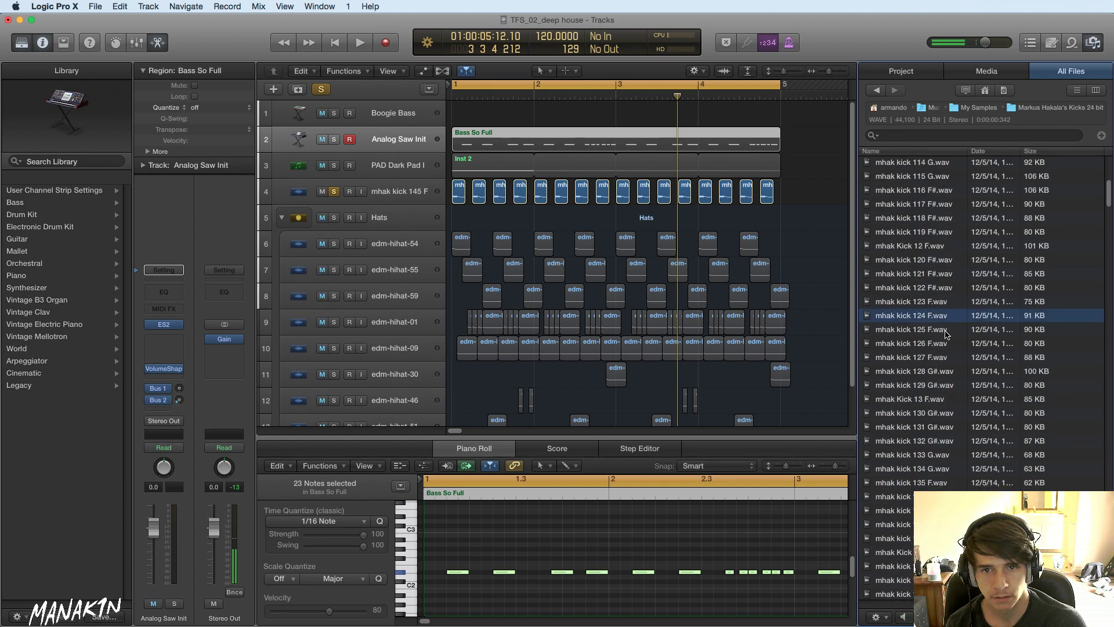
click(946, 334)
click(950, 345)
click(952, 360)
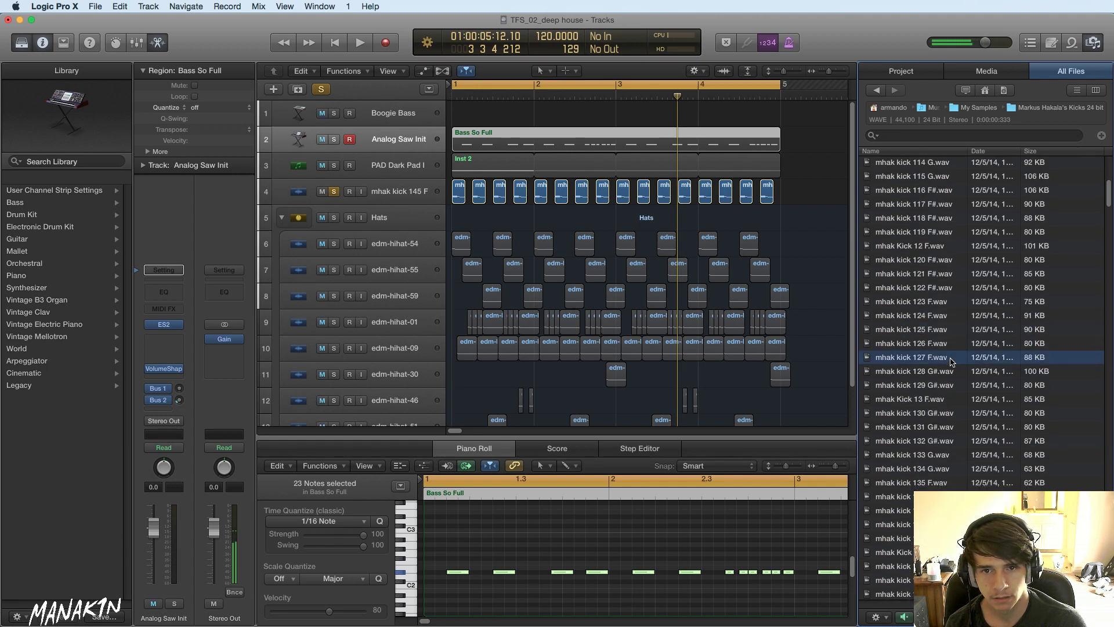
click(954, 371)
click(953, 384)
click(953, 399)
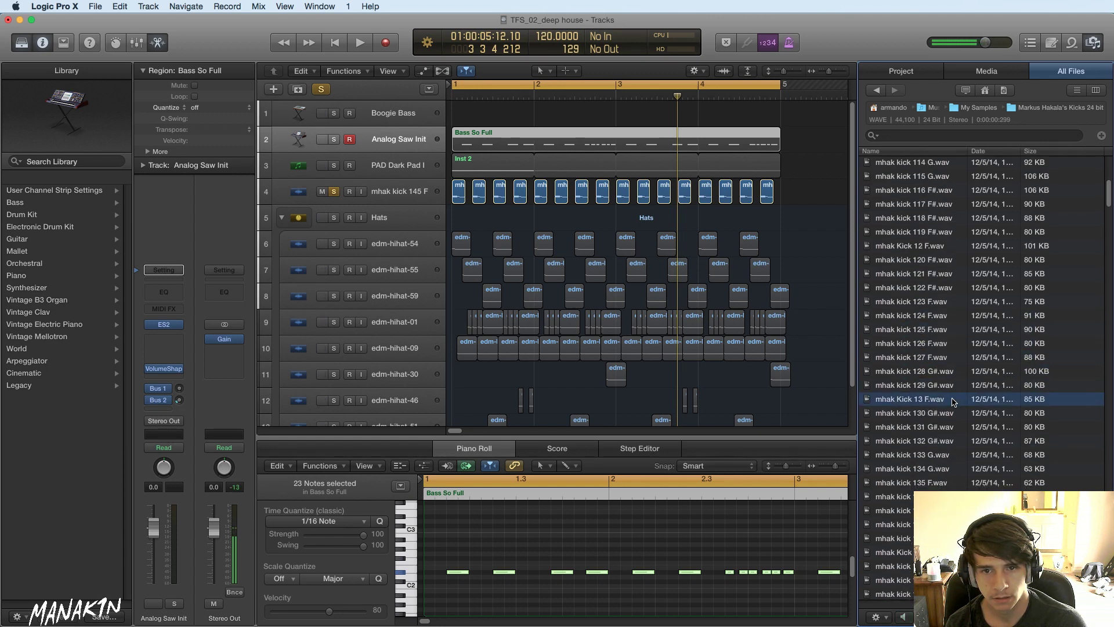
- Compare mhak kick 130 G# with mhak Kick 13 F and place Kick 13 F on a new track at bar 1 below the hats
scroll(954, 389, down, 3)
click(957, 318)
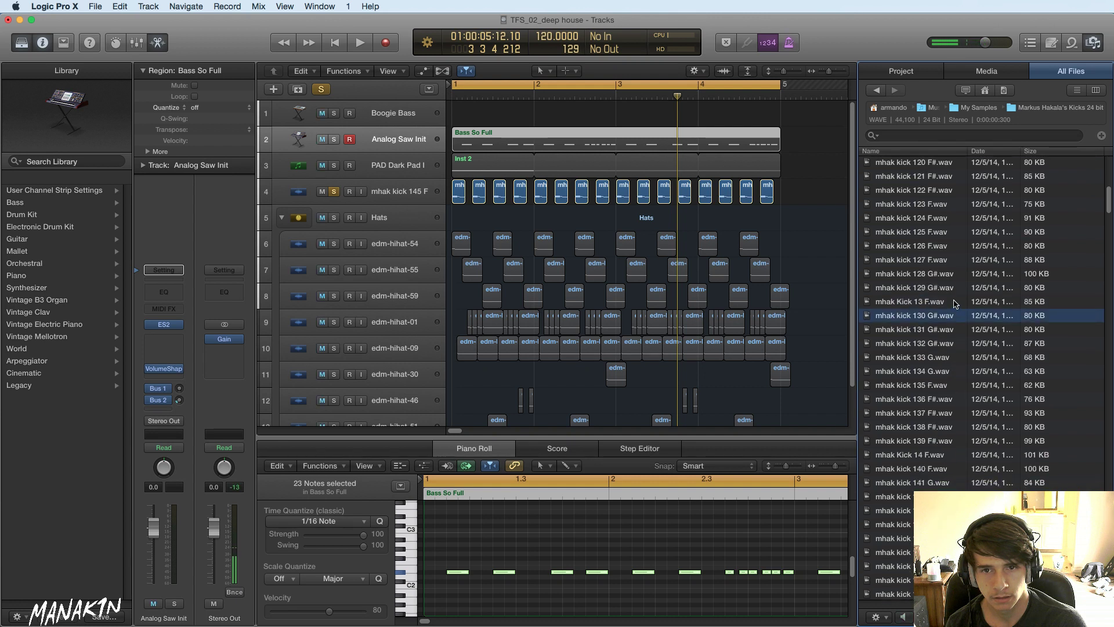
click(955, 302)
scroll(474, 271, down, 3)
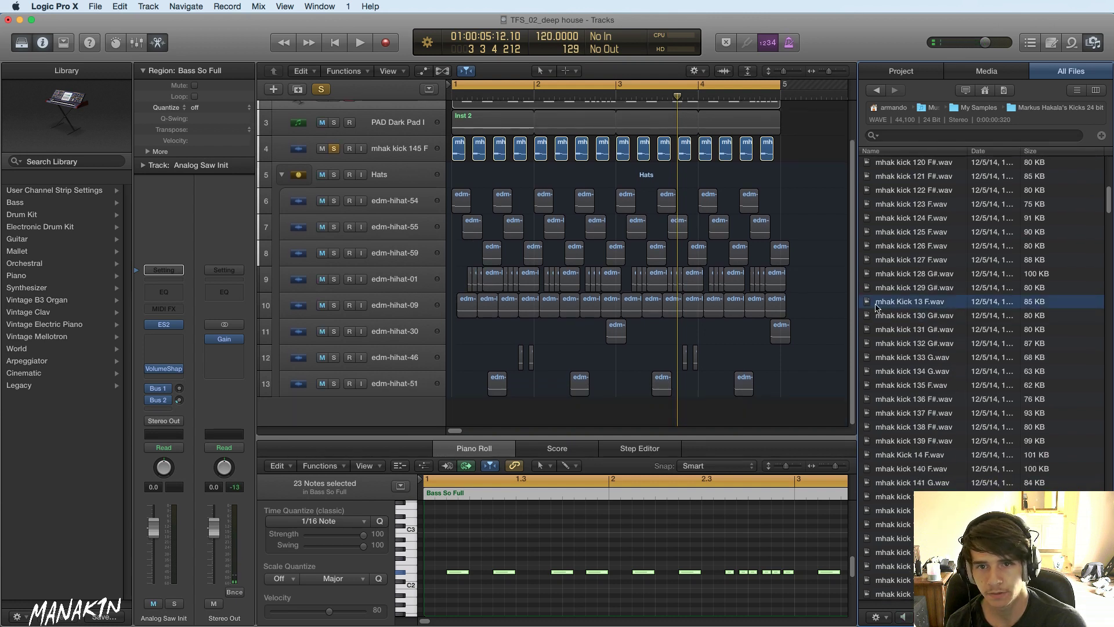
drag(877, 308, 456, 413)
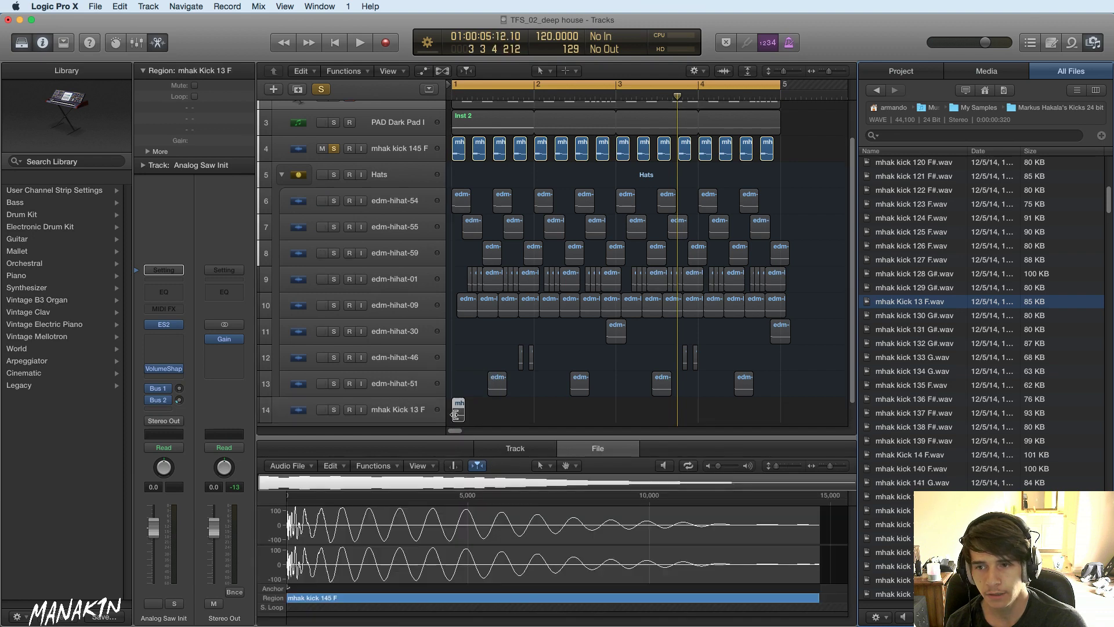
- Audition more kick samples between mhak kick 130 G# and mhak Kick 157 G#, finishing with mhak kick 147 F#
click(925, 316)
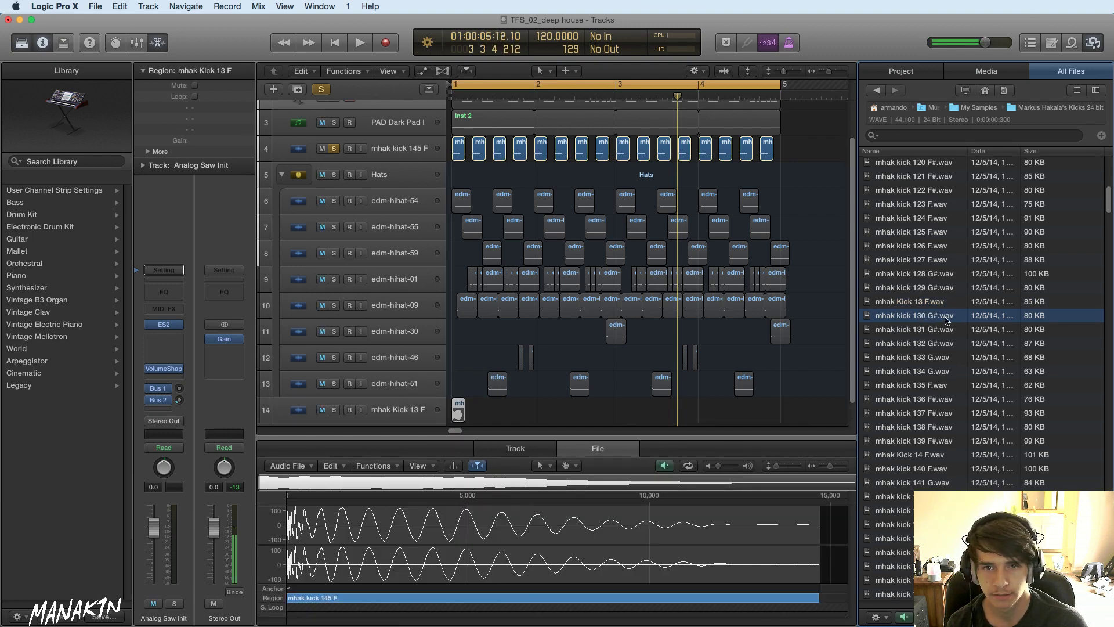
key(Down)
key(Down)
scroll(946, 319, down, 5)
click(948, 299)
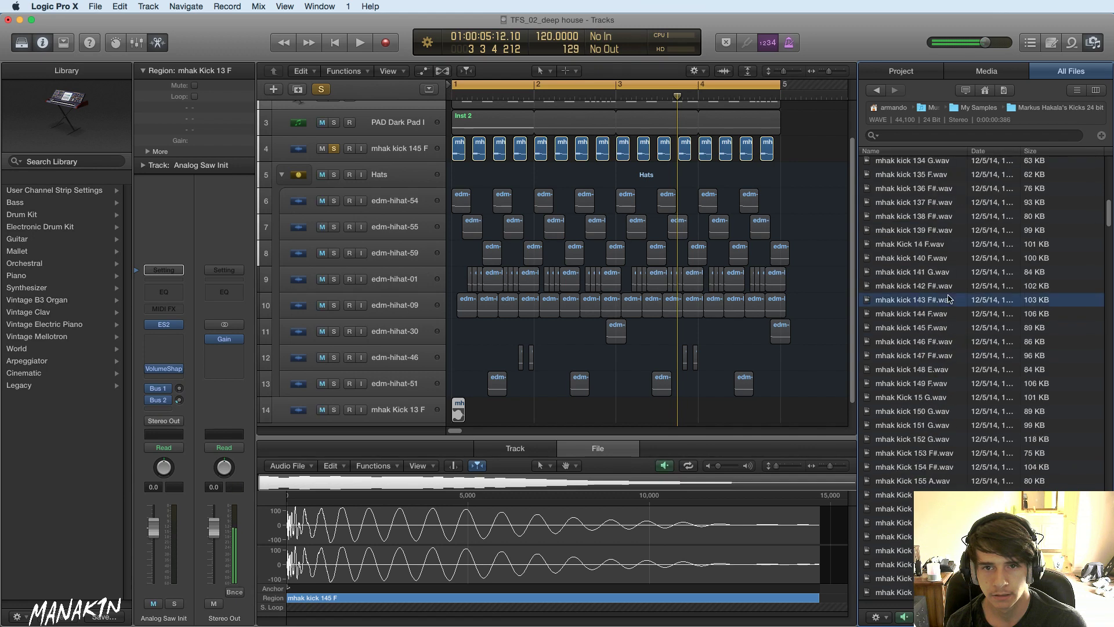
click(949, 260)
click(949, 231)
click(949, 200)
click(951, 186)
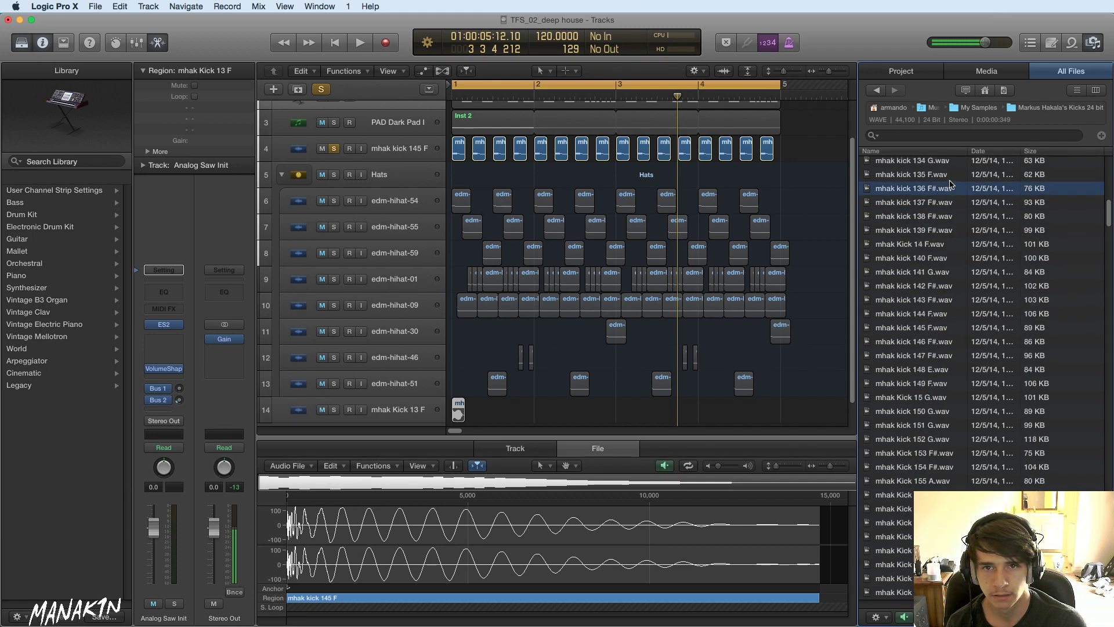
click(951, 176)
click(949, 313)
click(946, 384)
scroll(943, 383, down, 3)
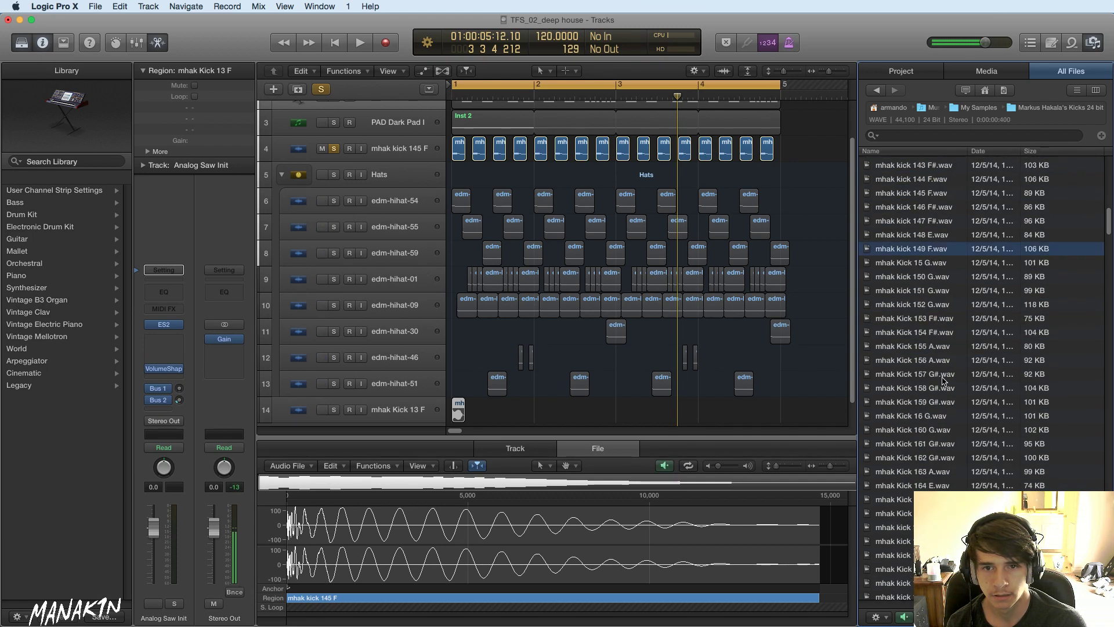
click(937, 290)
click(936, 359)
click(937, 375)
click(947, 221)
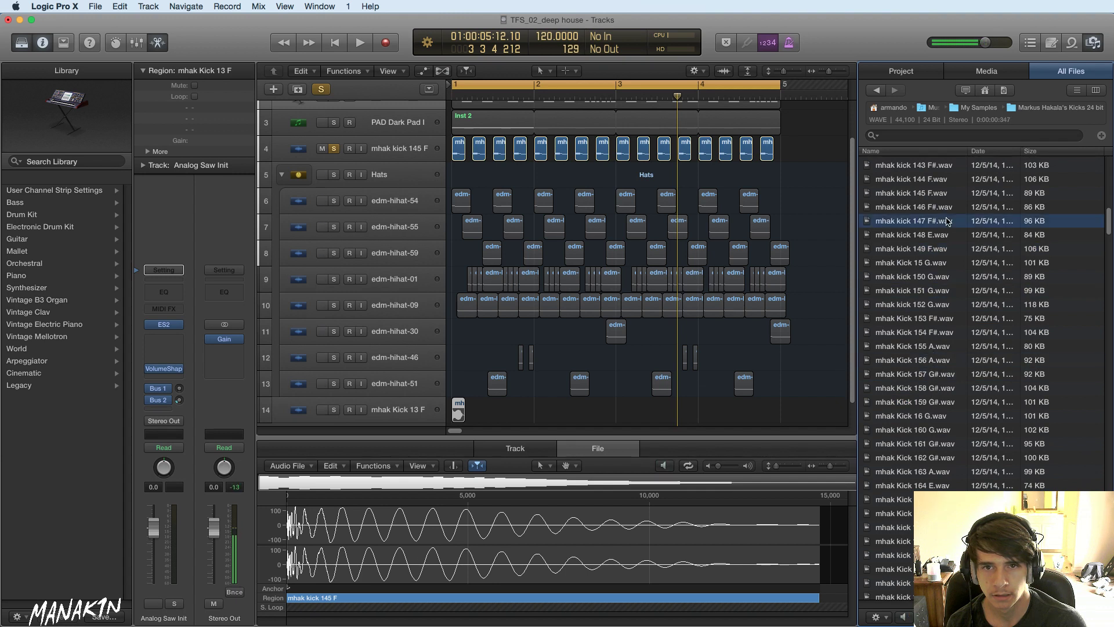
- Audition the kicks back up the folder from mhak kick 143 F# to mhak kick 135 F, and replay 136 F#, 137 F# and 138 F#
scroll(940, 200, up, 2)
click(940, 199)
click(940, 185)
click(941, 172)
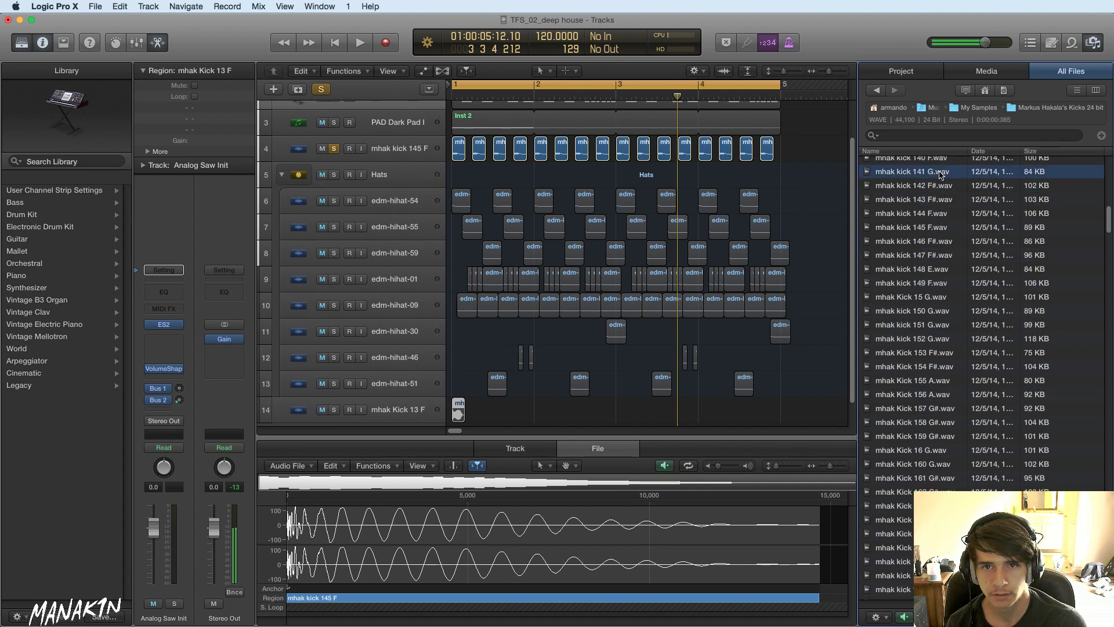
scroll(943, 197, up, 3)
click(944, 203)
click(946, 193)
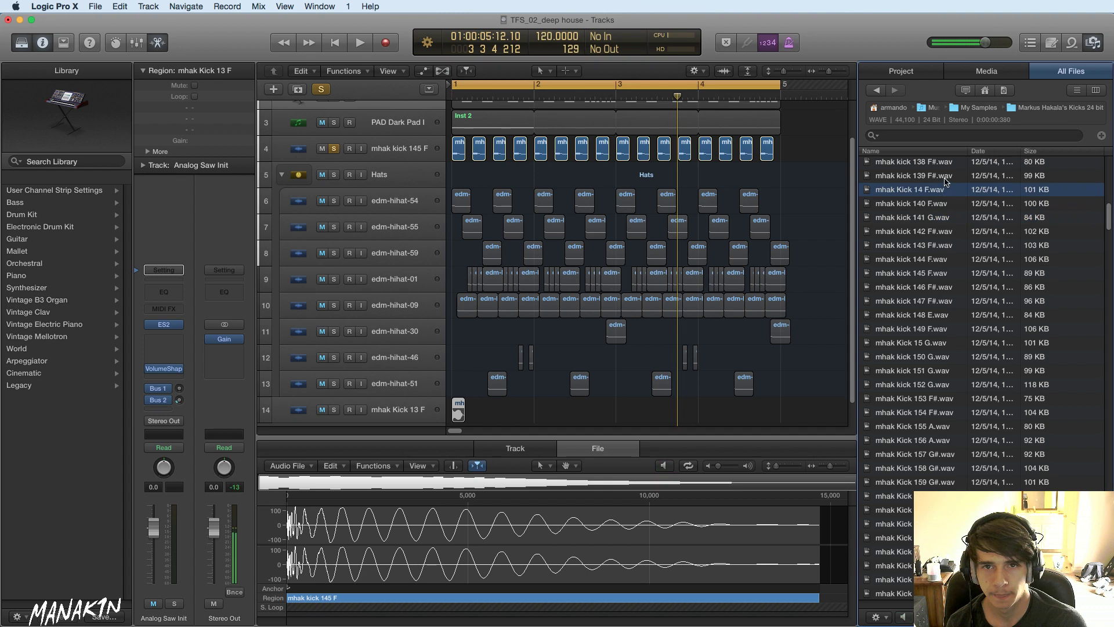
click(945, 177)
scroll(946, 191, up, 4)
click(946, 207)
click(942, 192)
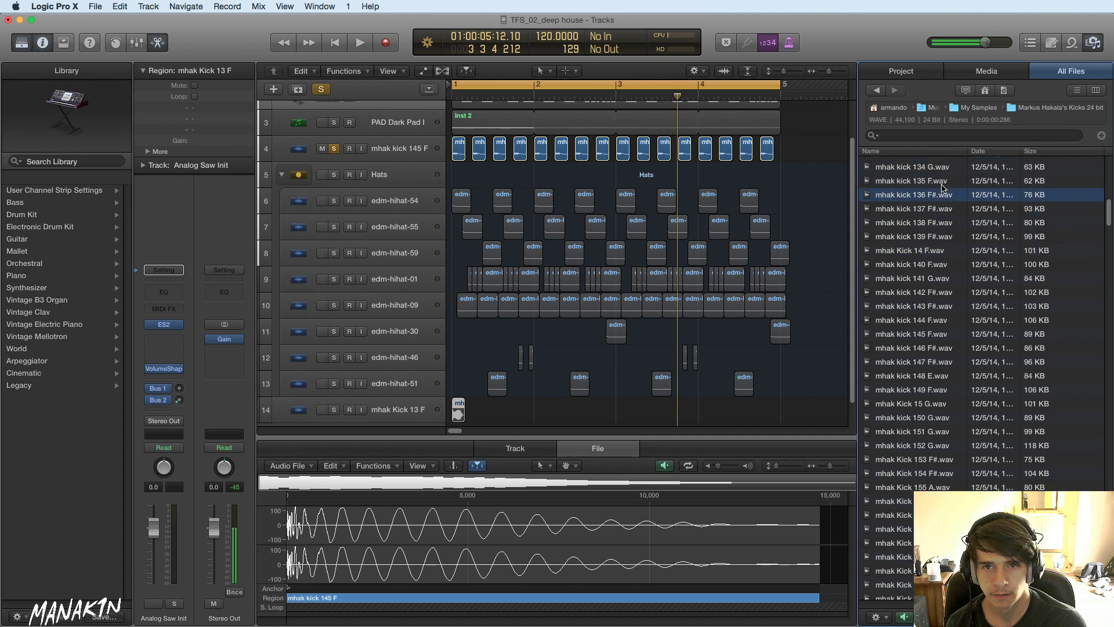
click(941, 182)
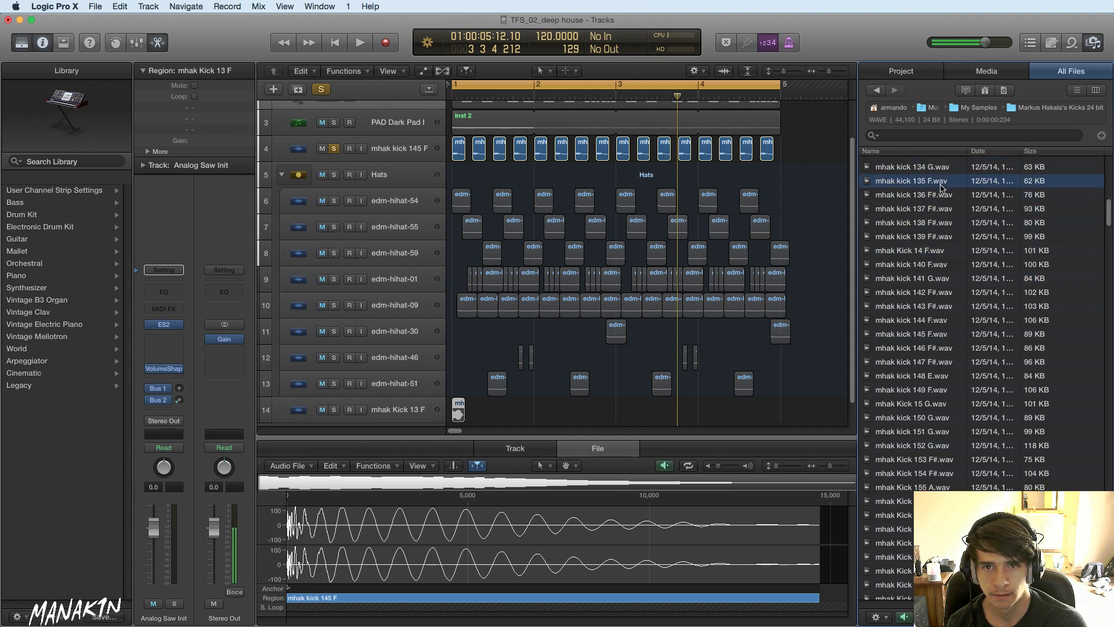
click(942, 196)
click(944, 209)
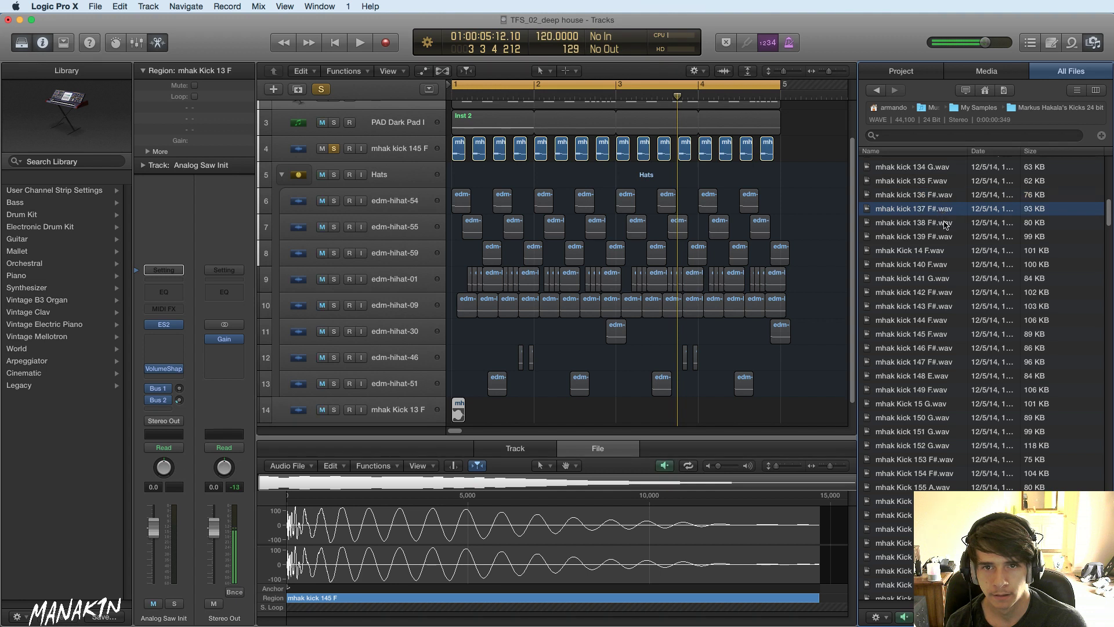
click(946, 223)
click(945, 212)
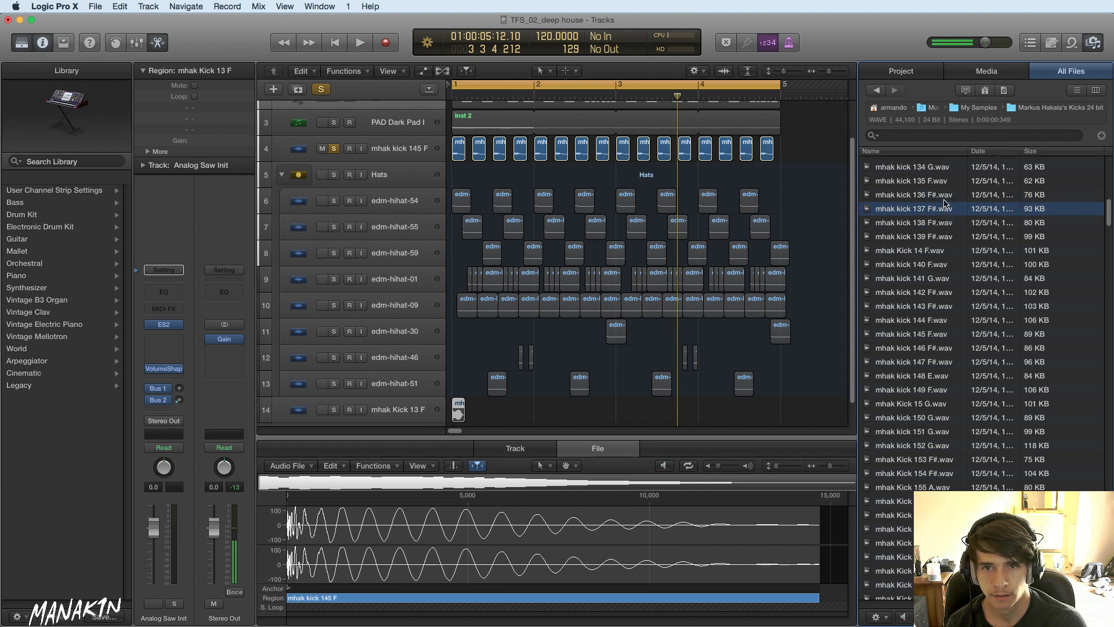
- Audition mhak kick 136 F# and place it on a new track at bar 1 below mhak Kick 13 F
click(945, 197)
scroll(700, 300, down, 1)
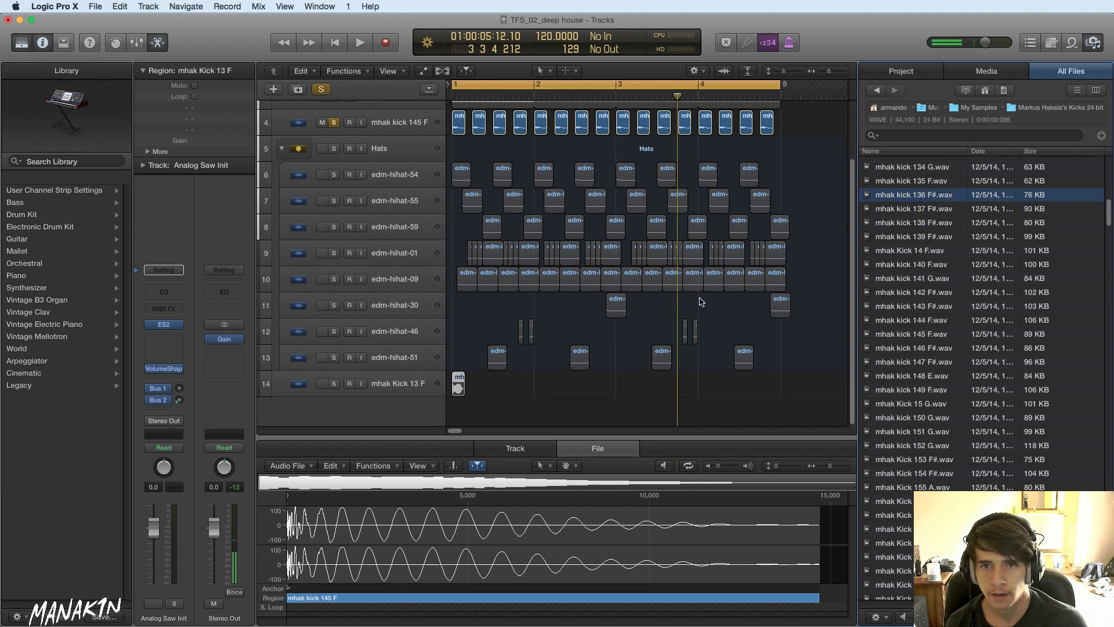
drag(973, 197, 458, 413)
- Audition kicks from mhak kick 143 F# back to 140 F, place 140 F on a new track at bar 1 and solo it
click(938, 264)
click(929, 306)
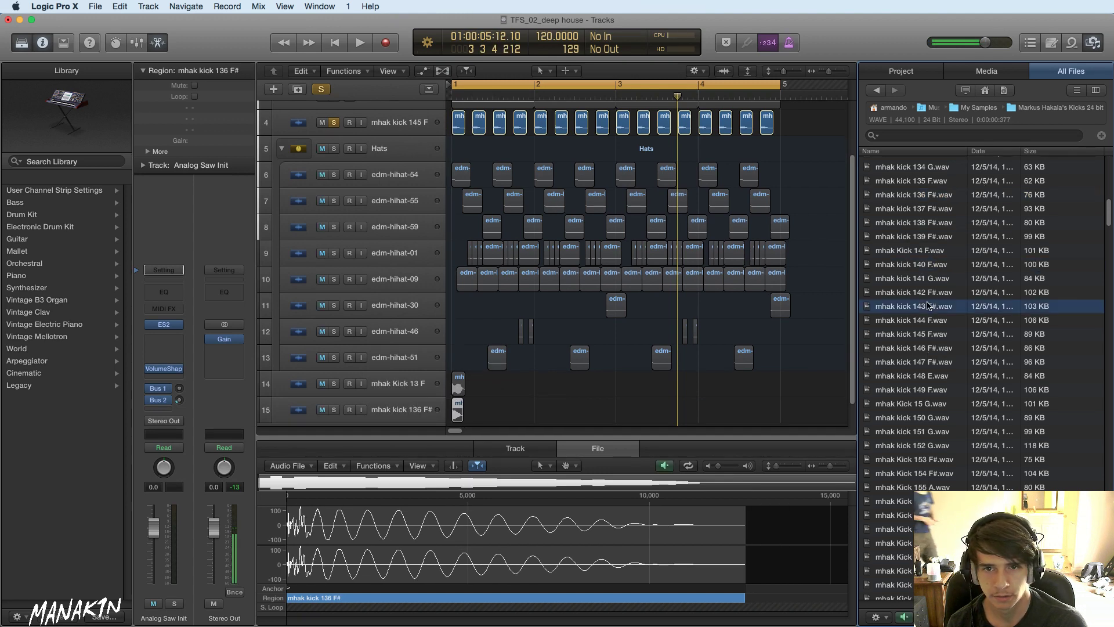
click(934, 268)
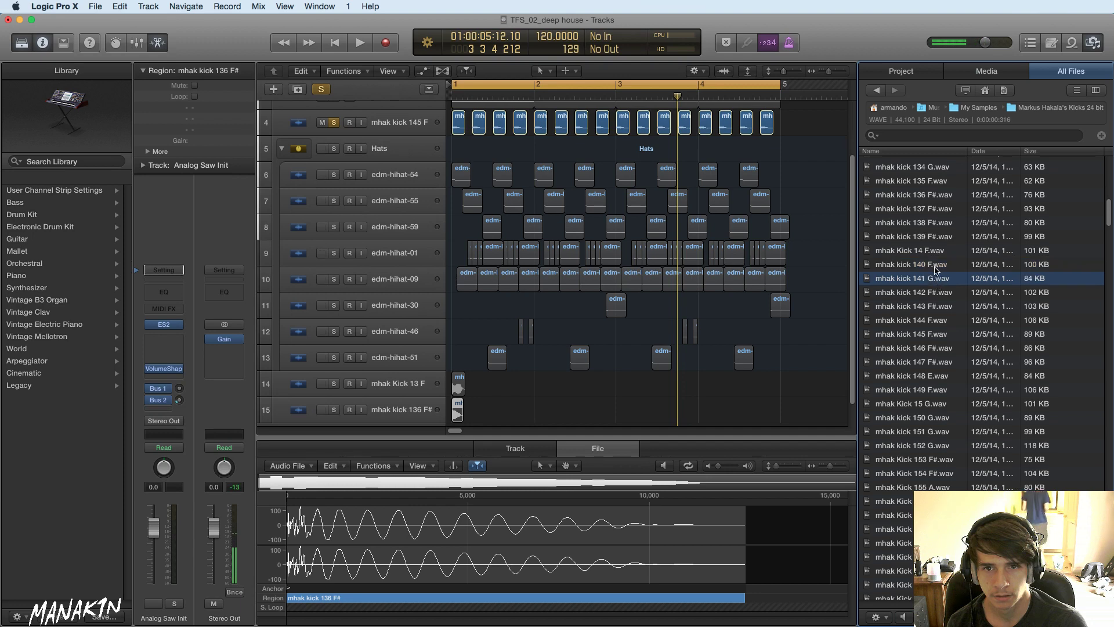
scroll(677, 341, down, 1)
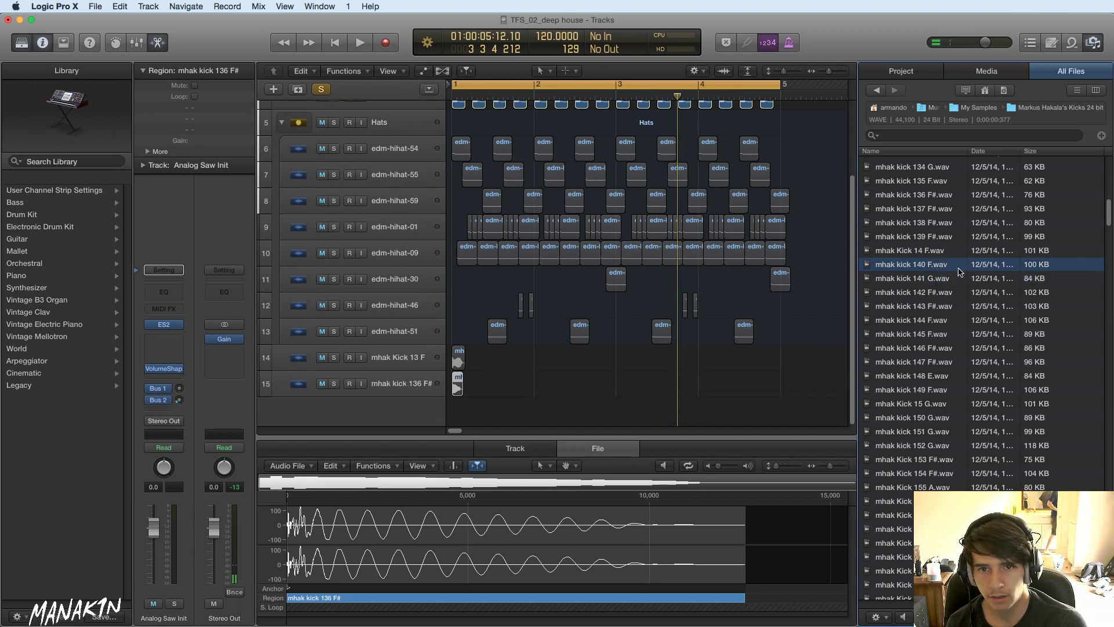
drag(965, 268, 424, 405)
click(335, 410)
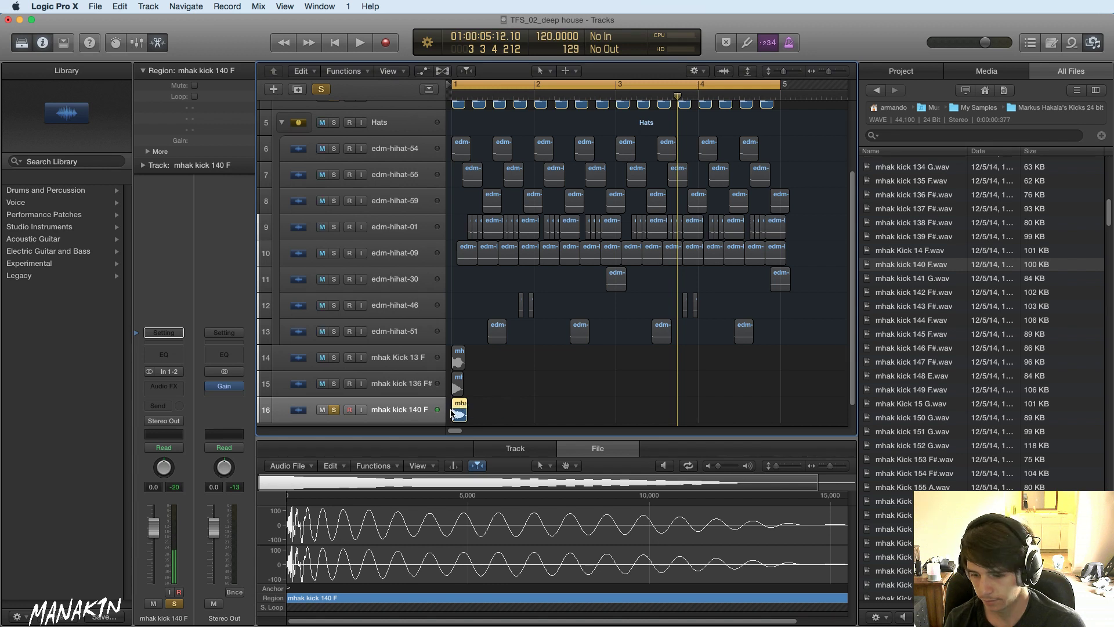
drag(456, 411, 513, 413)
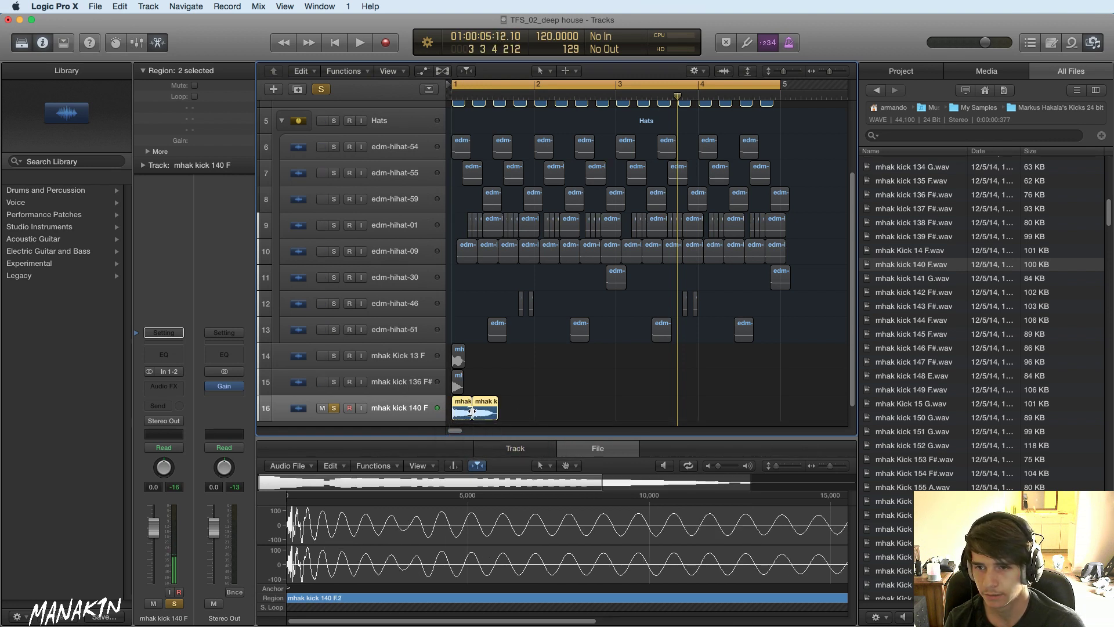
click(510, 412)
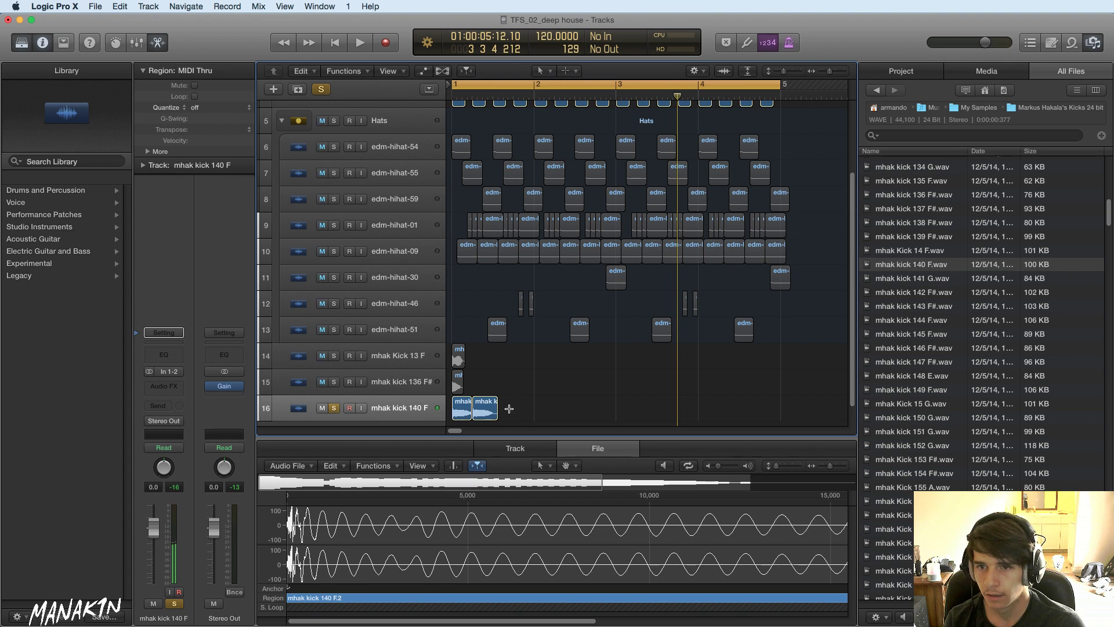
key(super+z)
- Copy the mhak kick 140 F region onto every beat through bar 4 and set the last eight copies' gain to -12 dB
drag(452, 411, 494, 411)
mouse_move(612, 407)
mouse_down()
mouse_move(453, 400)
mouse_move(460, 410)
mouse_move(579, 411)
mouse_move(456, 411)
mouse_move(644, 411)
mouse_move(619, 410)
mouse_up()
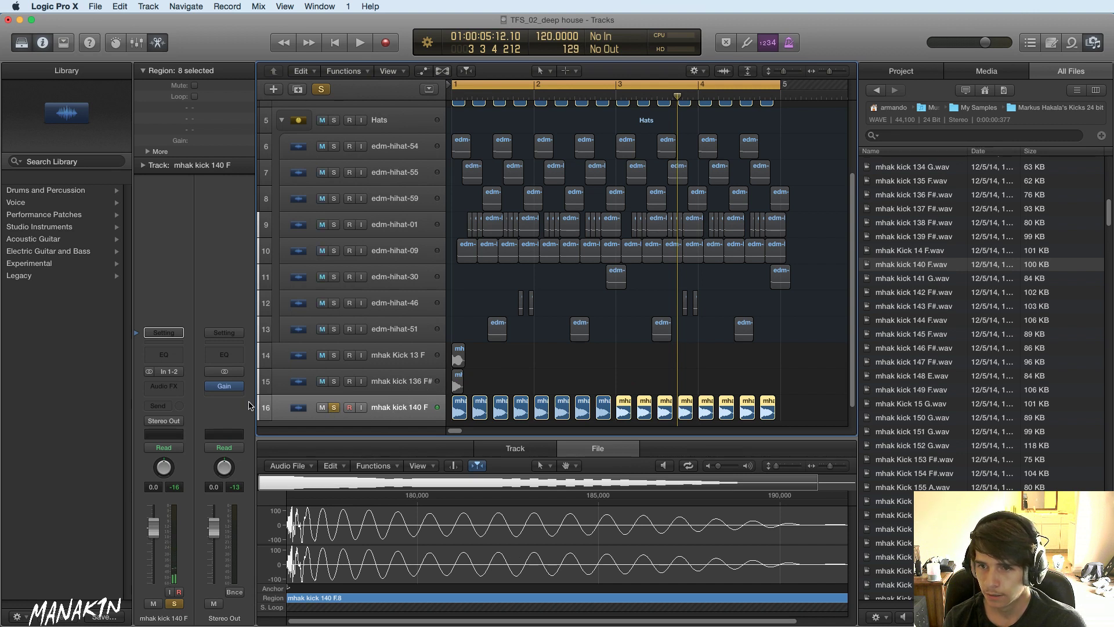
double_click(209, 140)
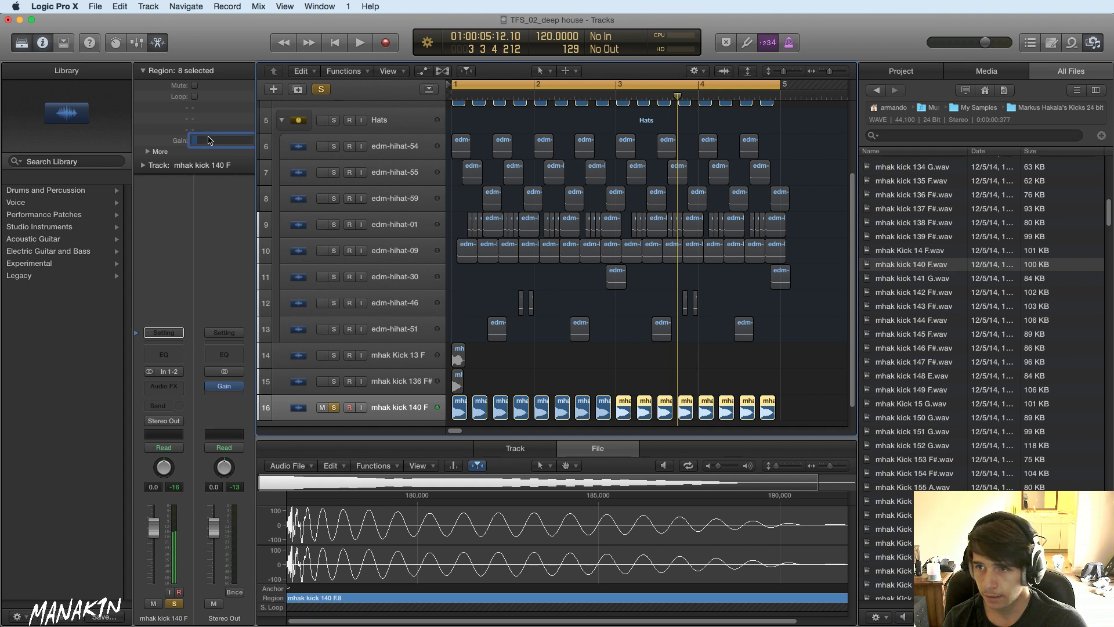
text(-12)
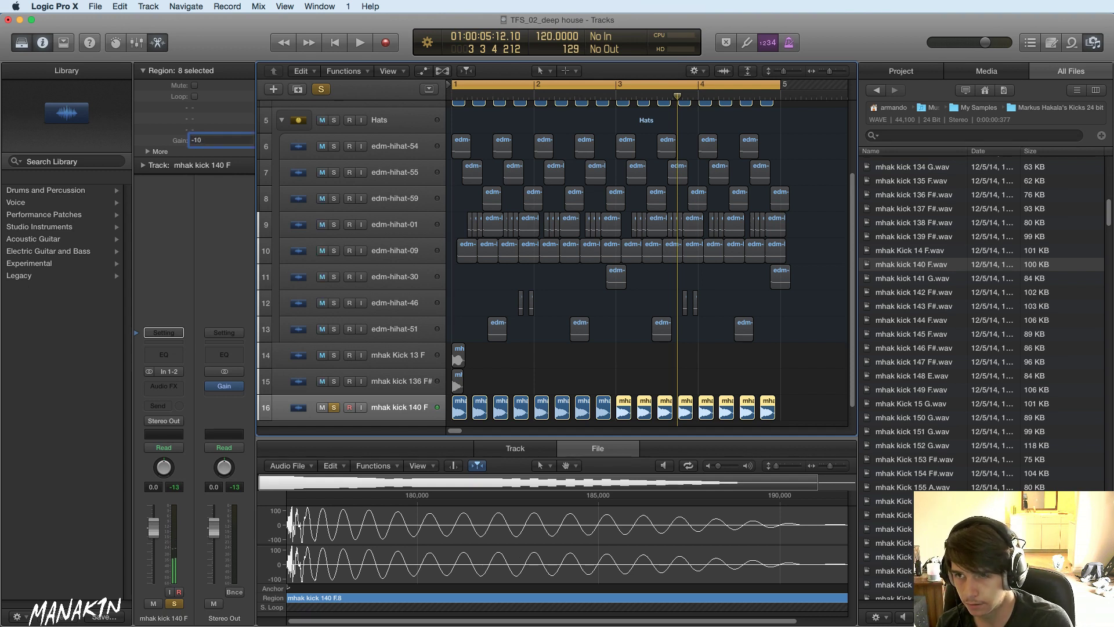
key(Return)
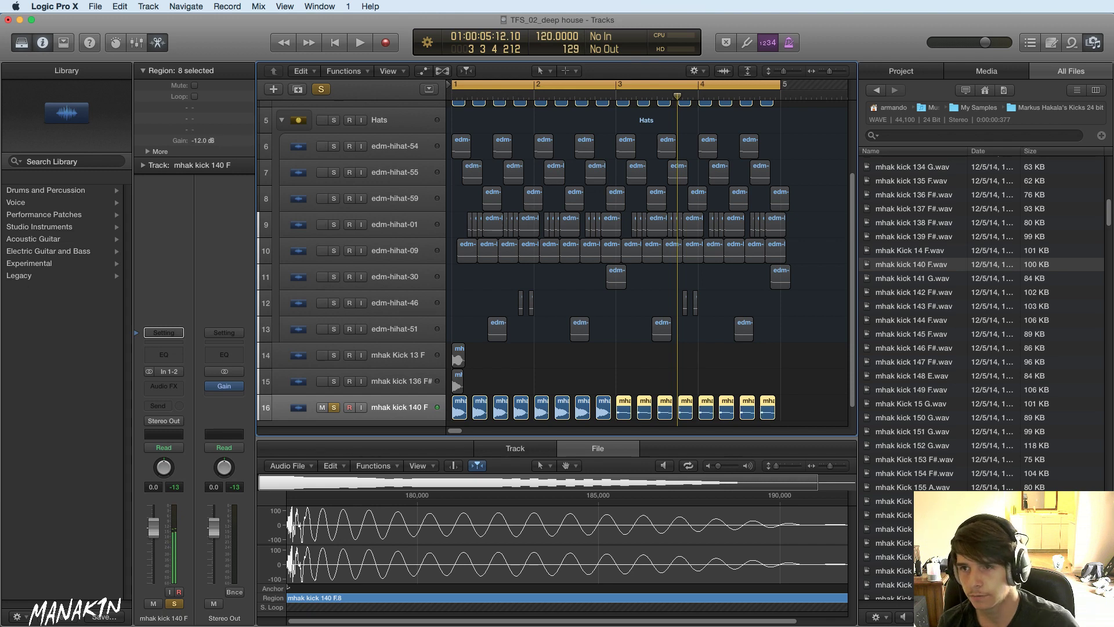
- Play the loop from the start, check the Gain plug-in on Stereo Out, and close it
key(Return)
key(space)
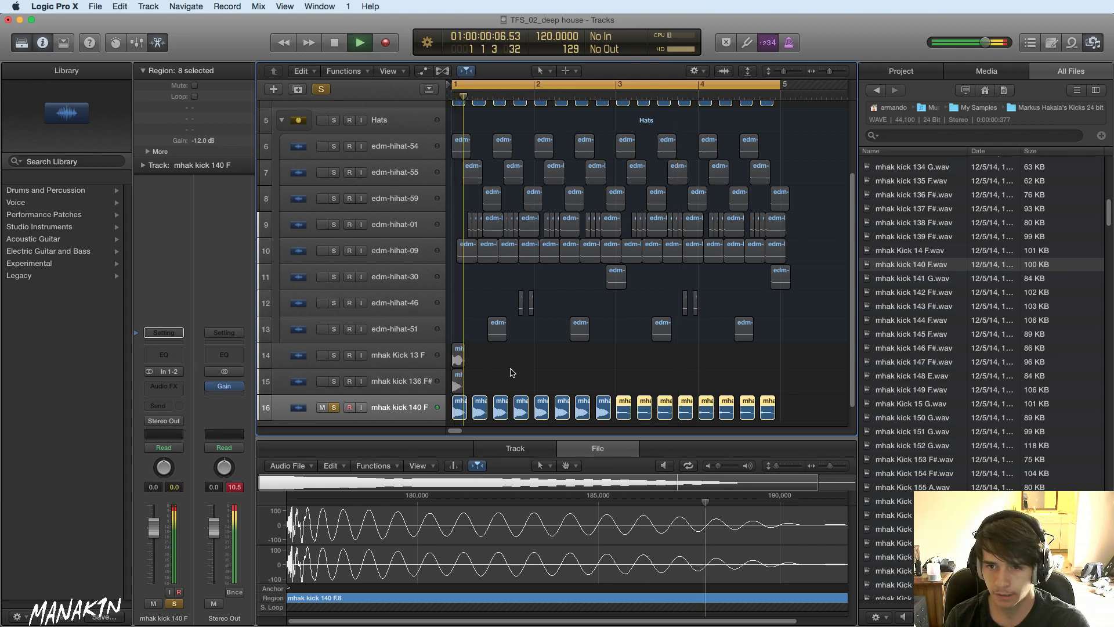
click(404, 413)
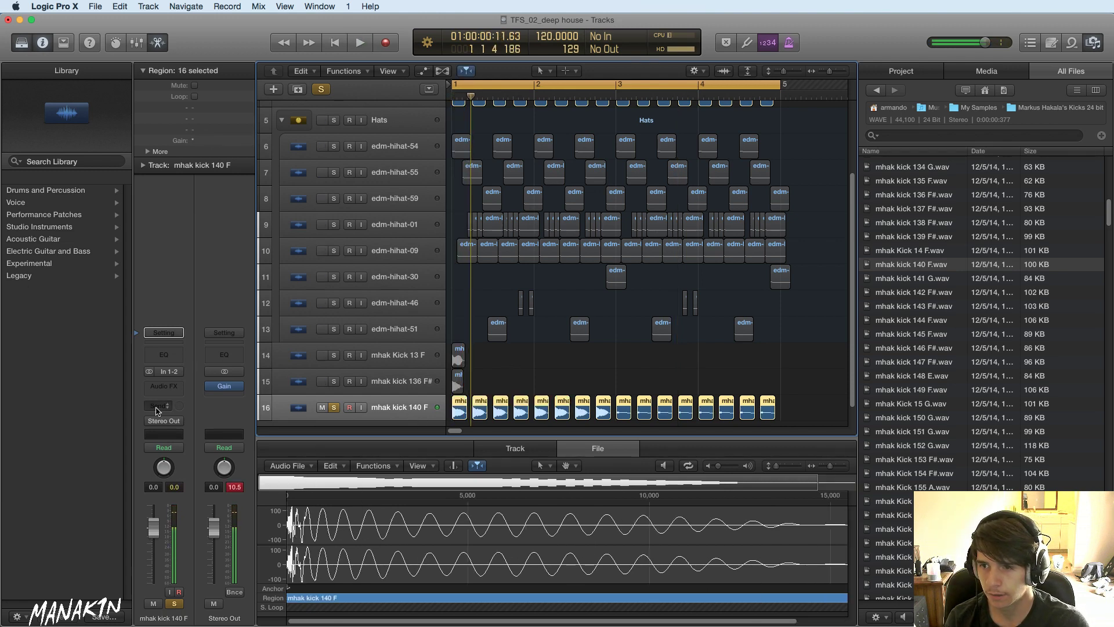
click(224, 386)
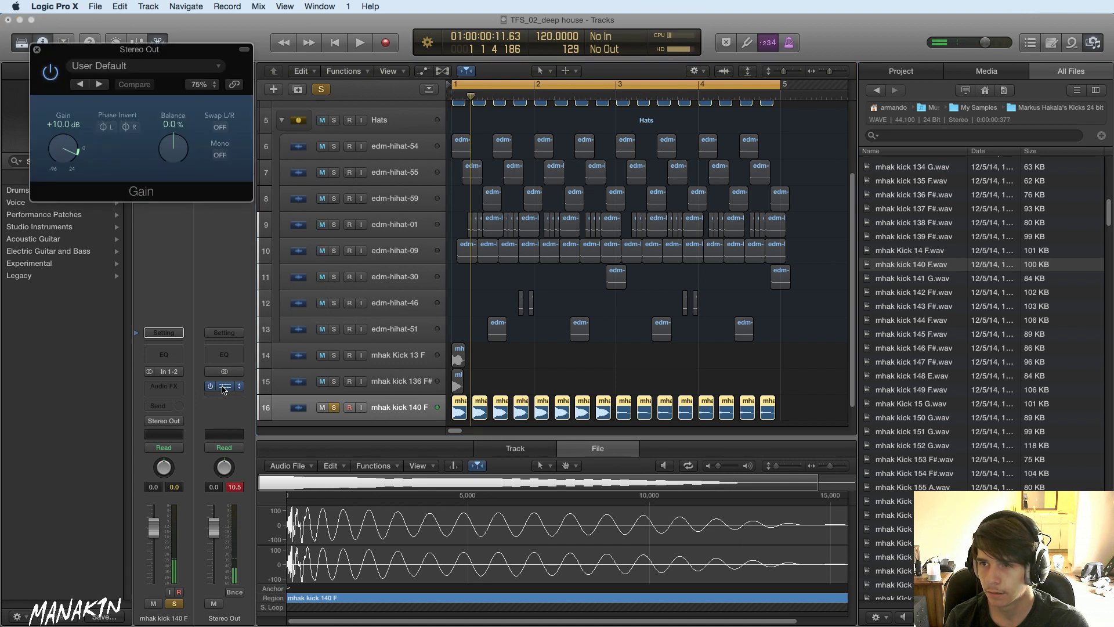
click(403, 408)
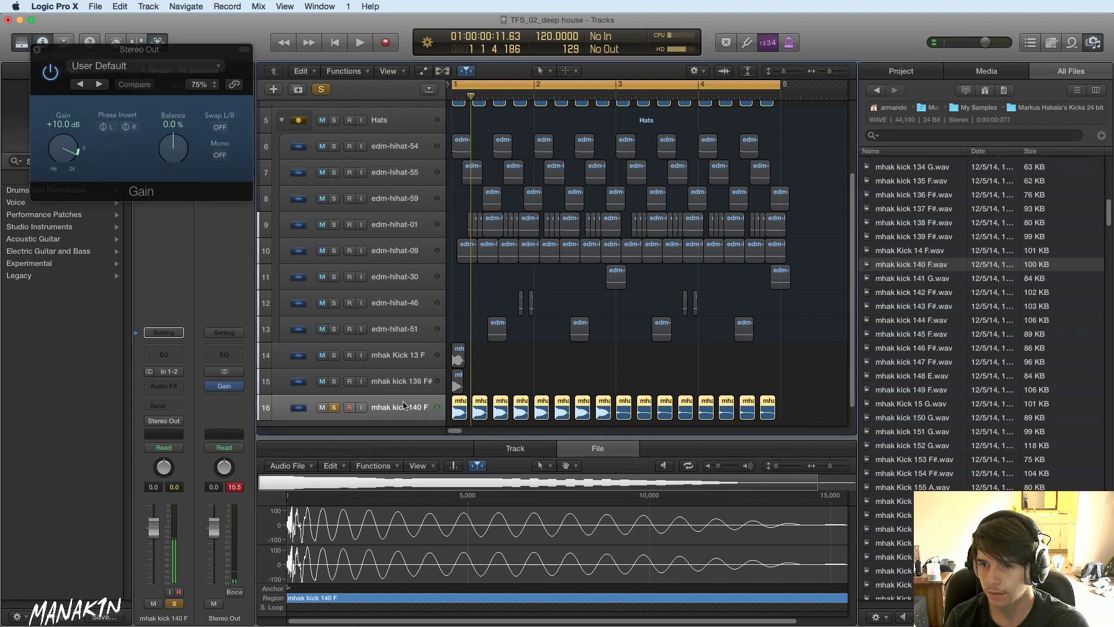
click(35, 49)
scroll(807, 412, down, 1)
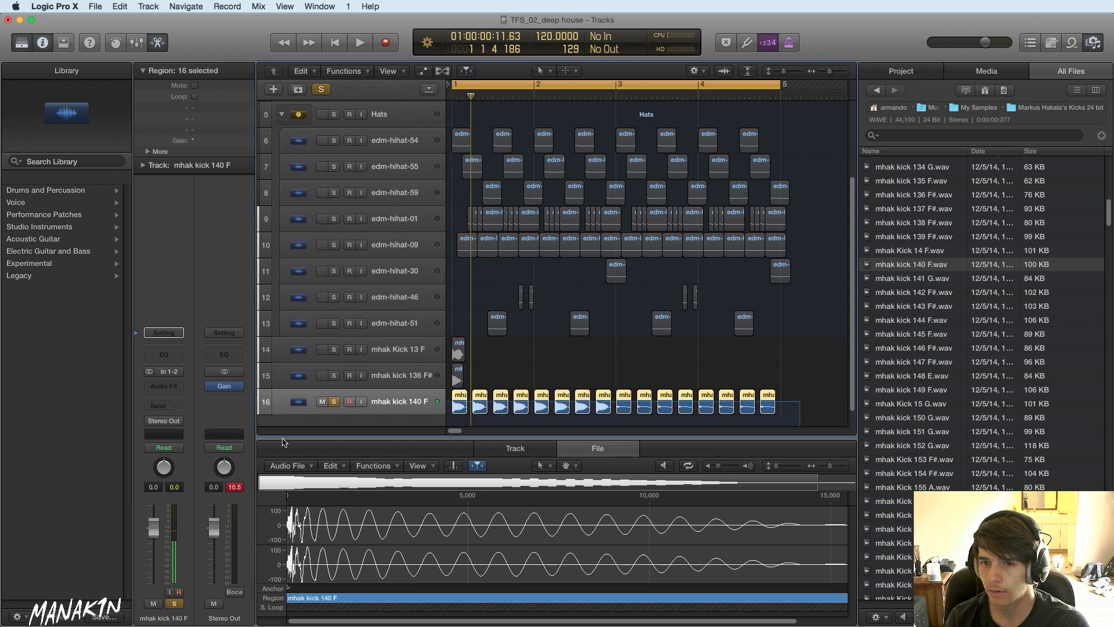
- Set the gain of the first eight mhak kick 140 F regions to -12 dB and play the loop to check the level
drag(610, 429, 418, 406)
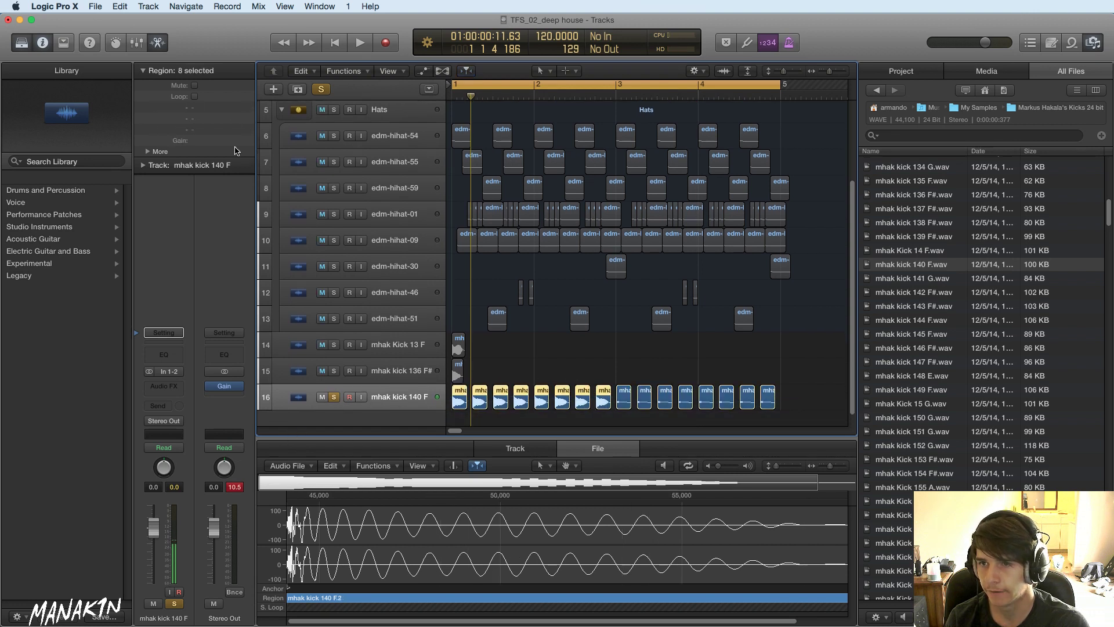
double_click(210, 142)
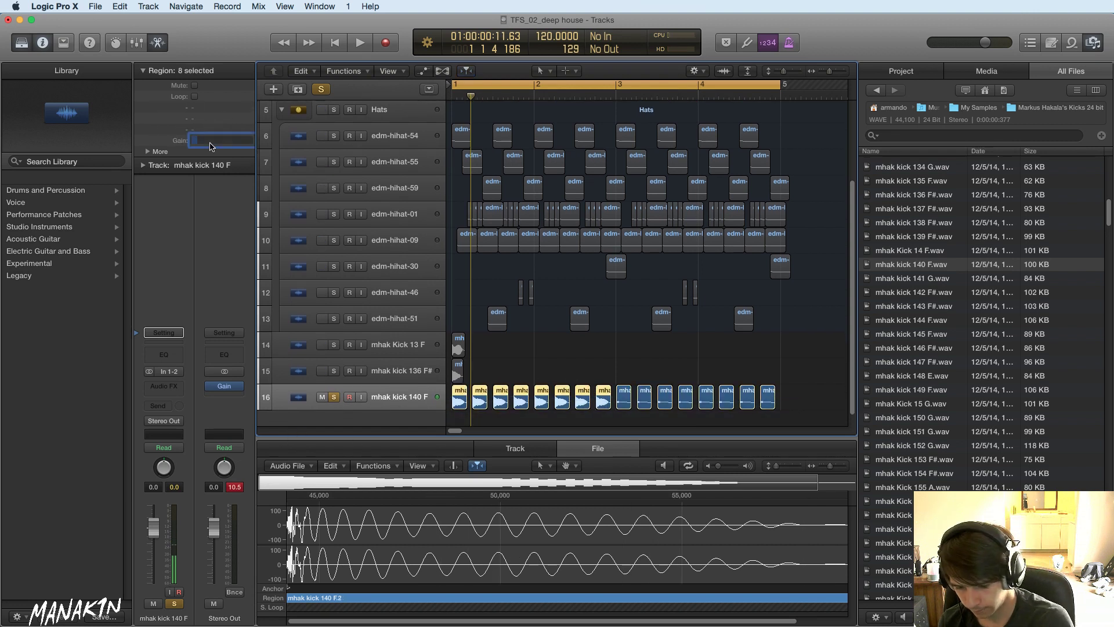
key(Return)
key(space)
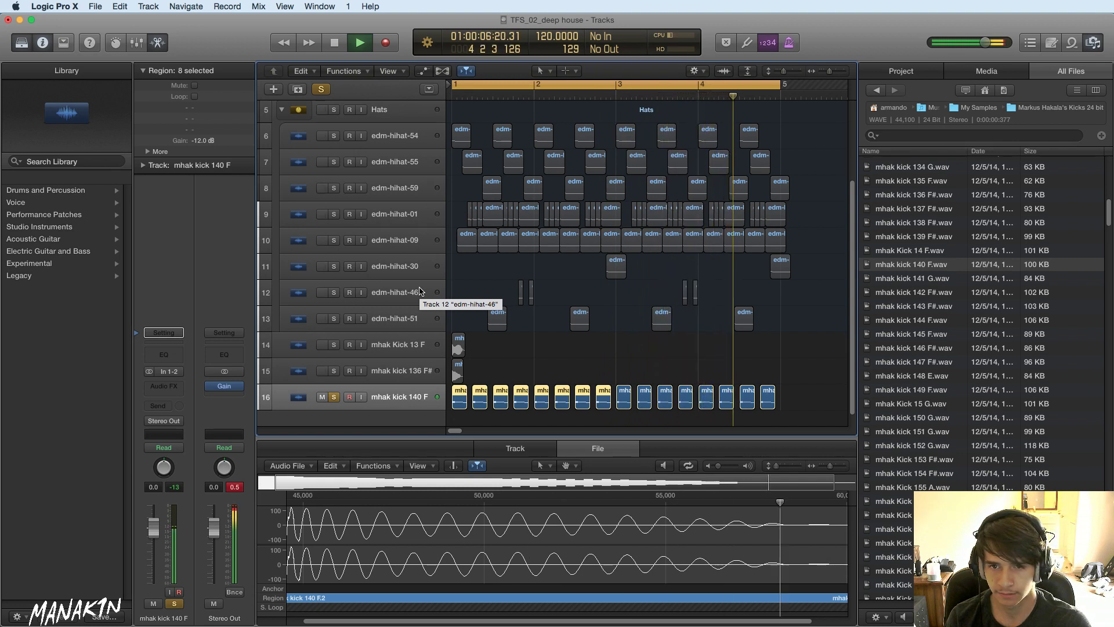
key(space)
- Solo mhak kick 136 F# instead of 140 F and set the gain of the 136 F# and Kick 13 F regions to -12 dB
click(376, 371)
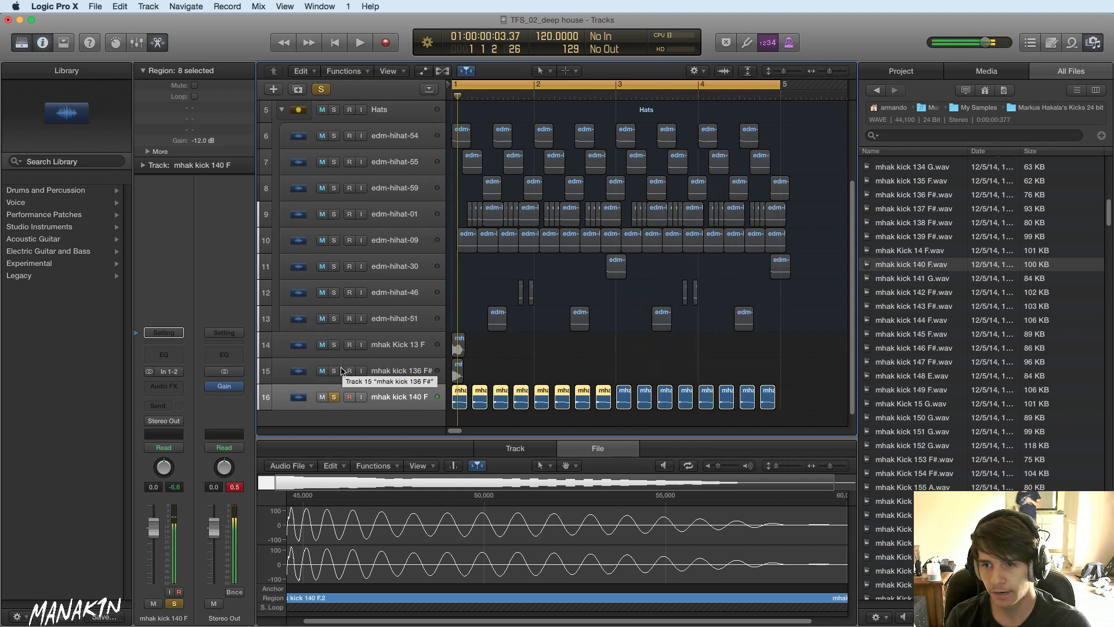
click(518, 357)
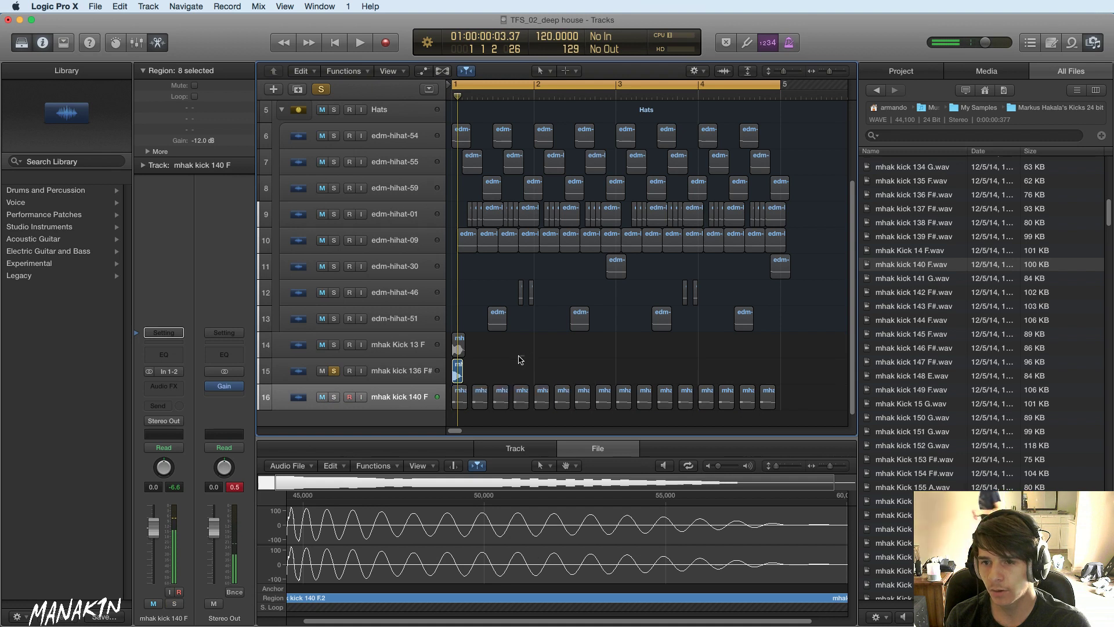
drag(494, 350, 449, 373)
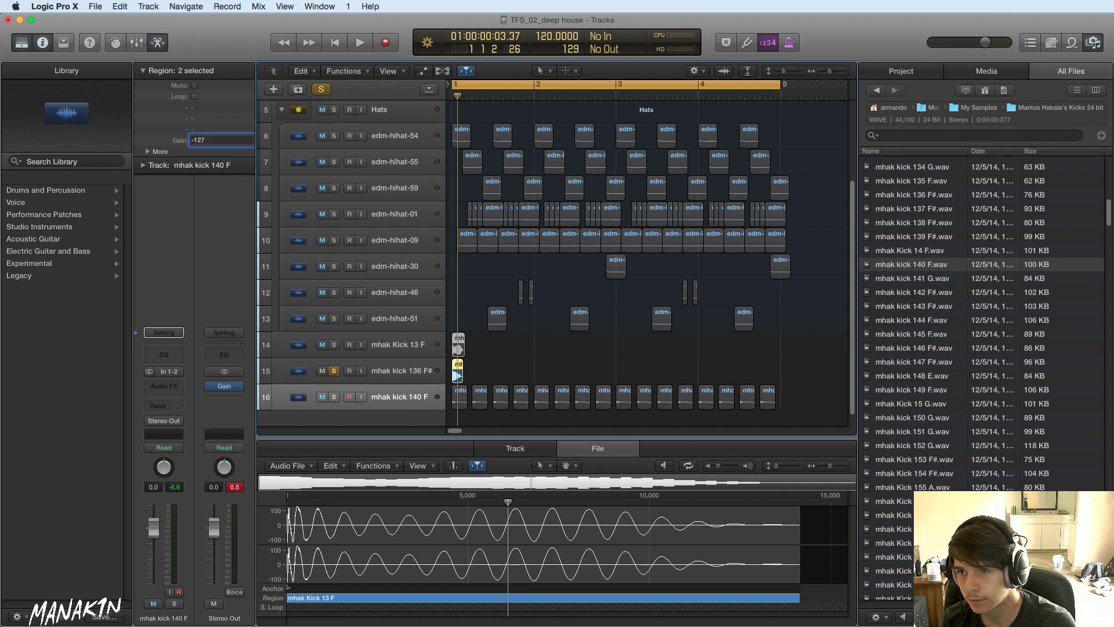
text(-12)
key(Return)
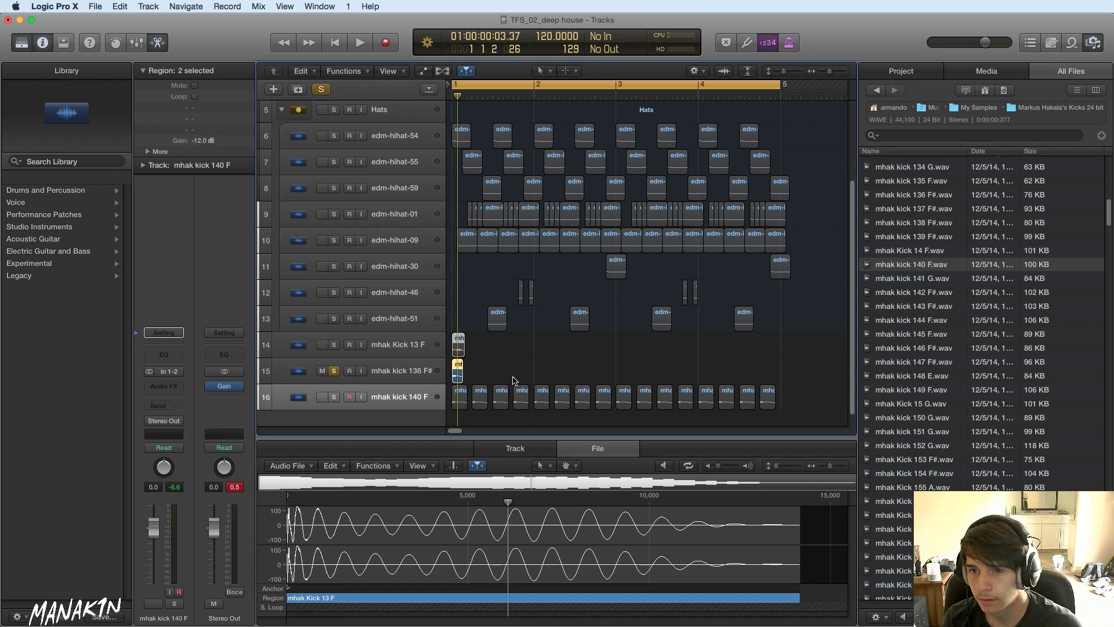
- Copy the mhak Kick 13 F and mhak kick 136 F# regions together onto every beat through bar 4
drag(510, 358, 475, 374)
drag(526, 346, 500, 372)
drag(598, 340, 540, 373)
drag(668, 334, 590, 355)
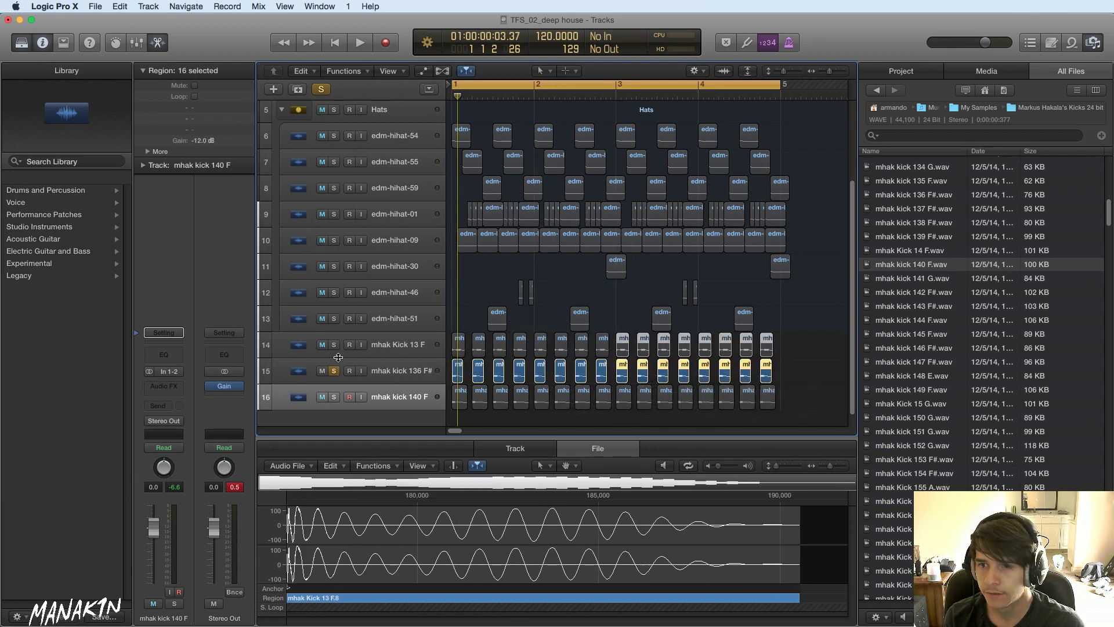
- Solo mhak Kick 13 F instead of 136 F# and start playback
click(334, 345)
click(331, 368)
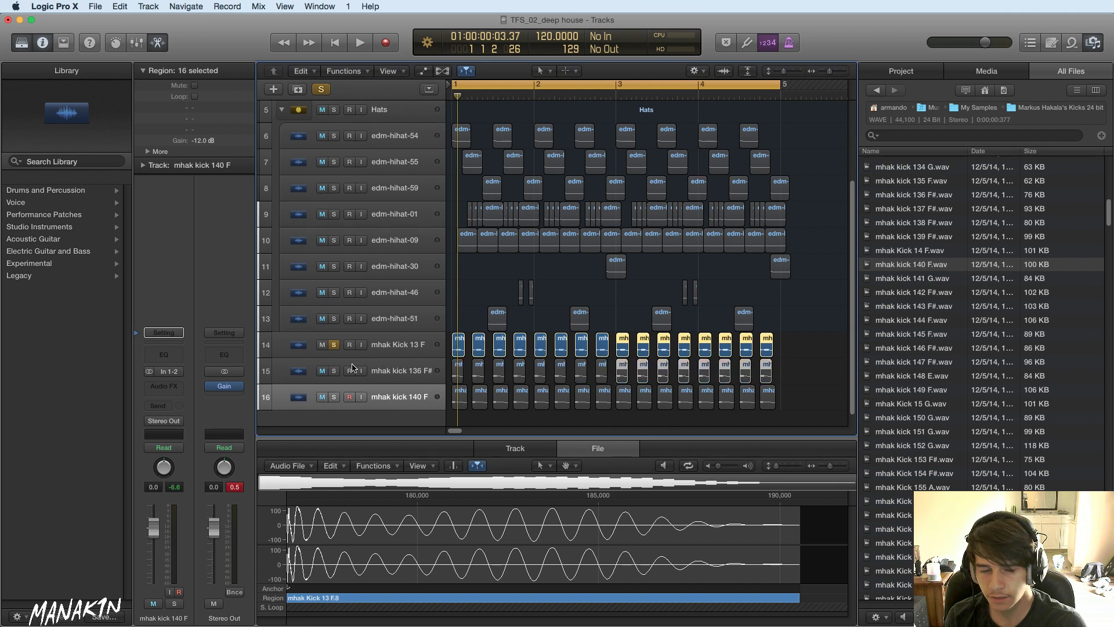
key(space)
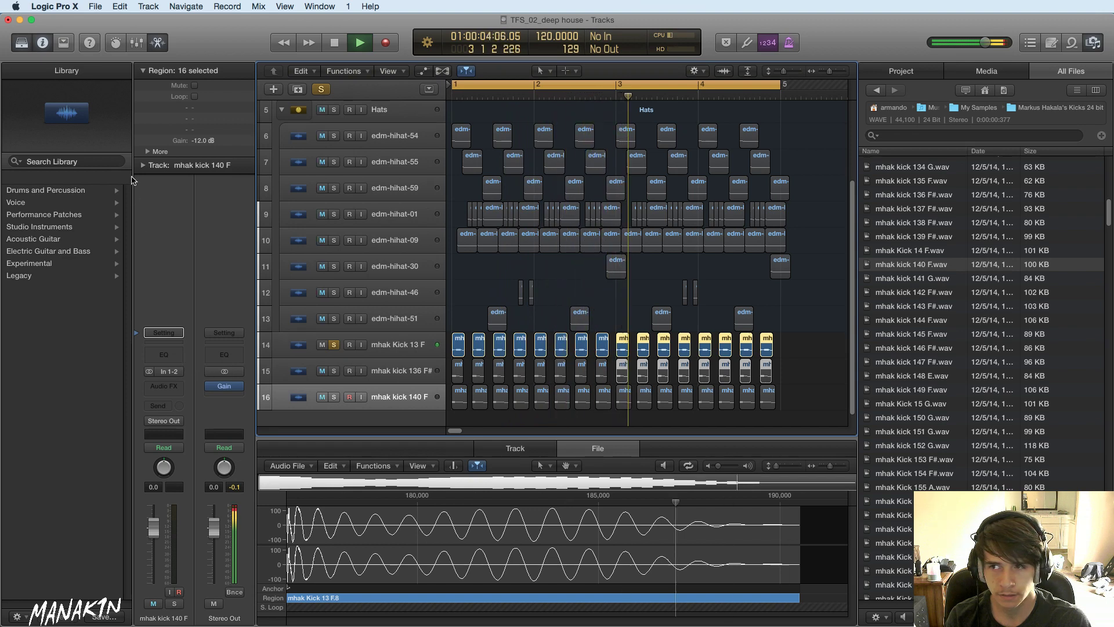
click(172, 363)
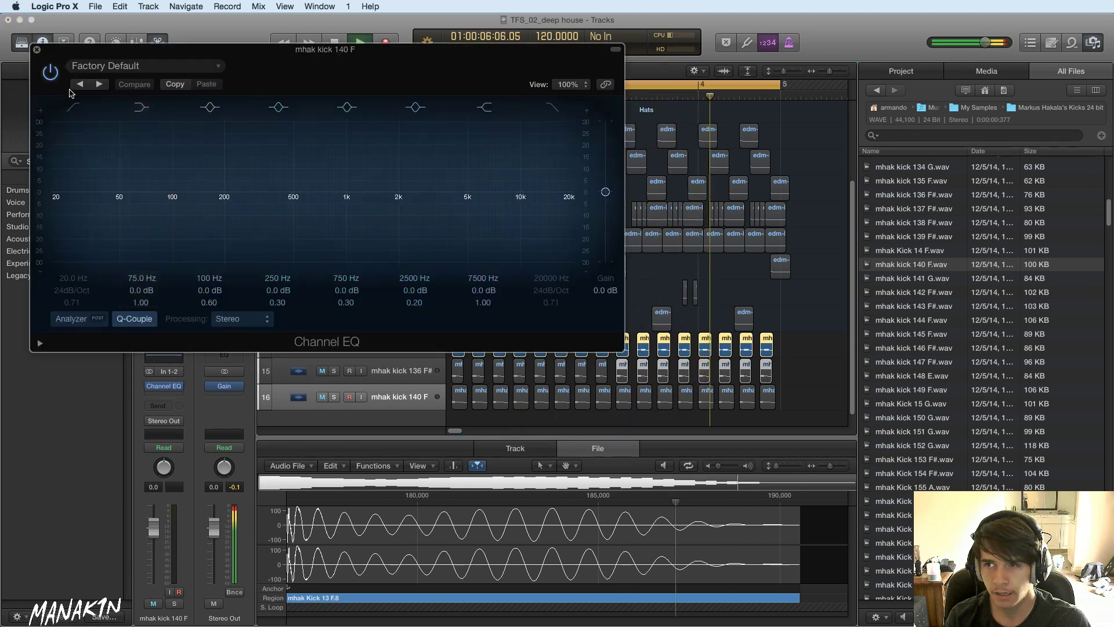
click(73, 107)
drag(49, 196, 373, 224)
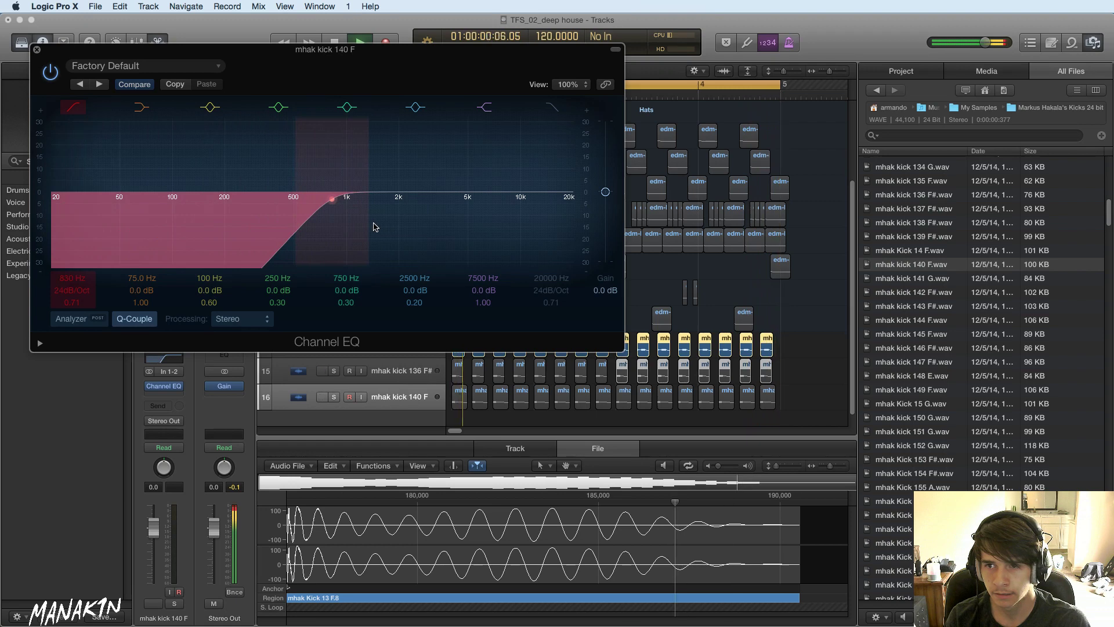
click(36, 50)
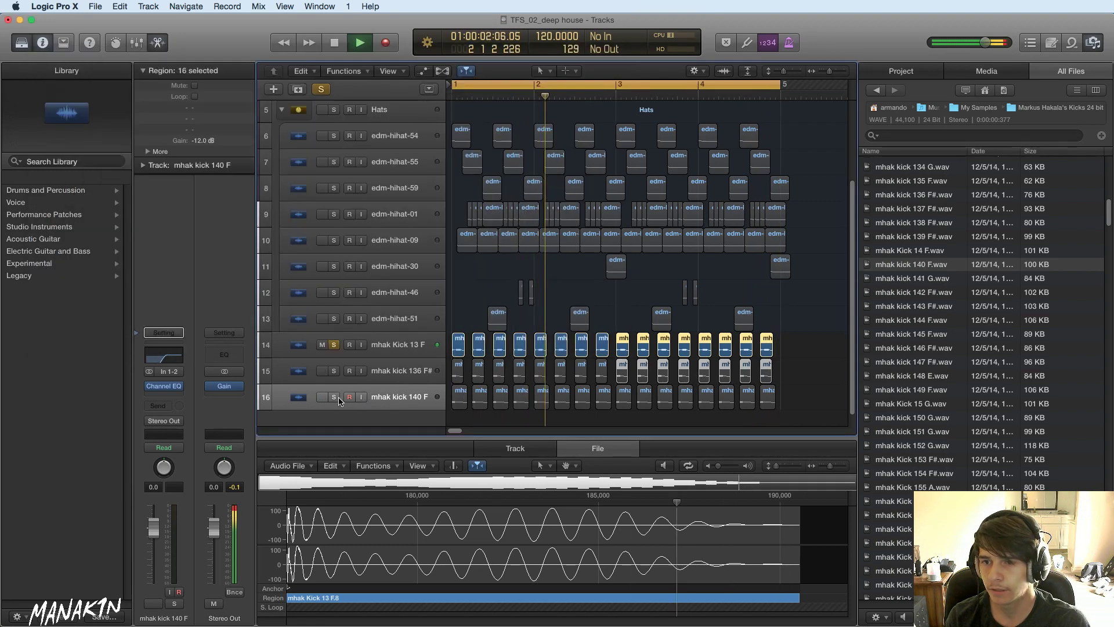
click(180, 387)
click(176, 402)
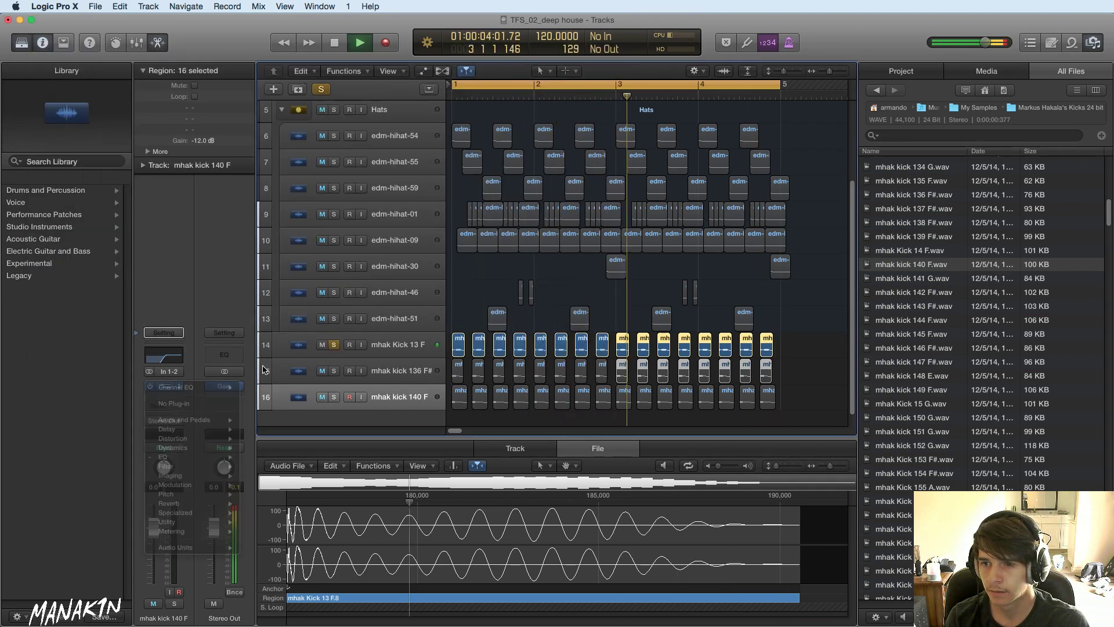
- Insert a Channel EQ on the mhak Kick 13 F track and raise its low cut to 9200 Hz
click(412, 343)
click(164, 354)
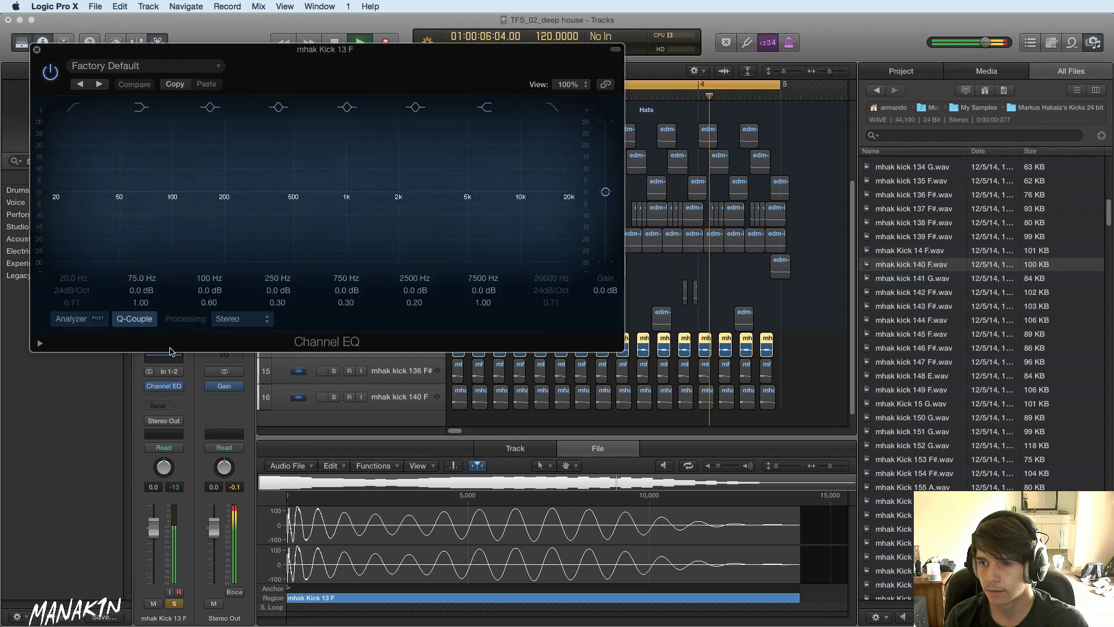
click(72, 108)
drag(72, 232, 572, 218)
drag(366, 66, 1092, 165)
scroll(640, 314, up, 4)
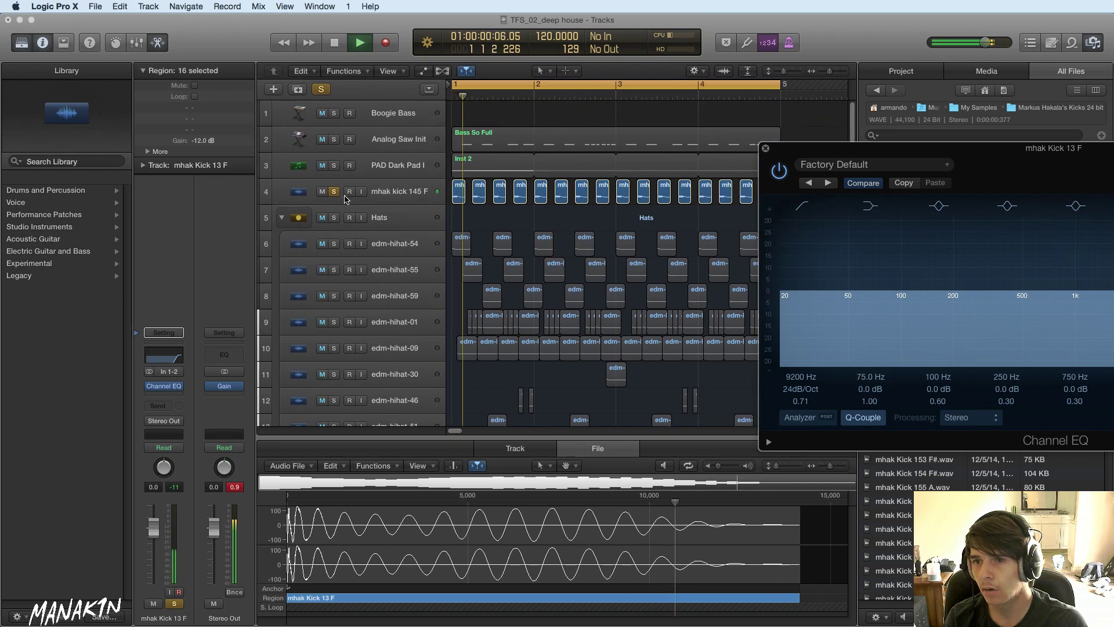
scroll(610, 297, down, 4)
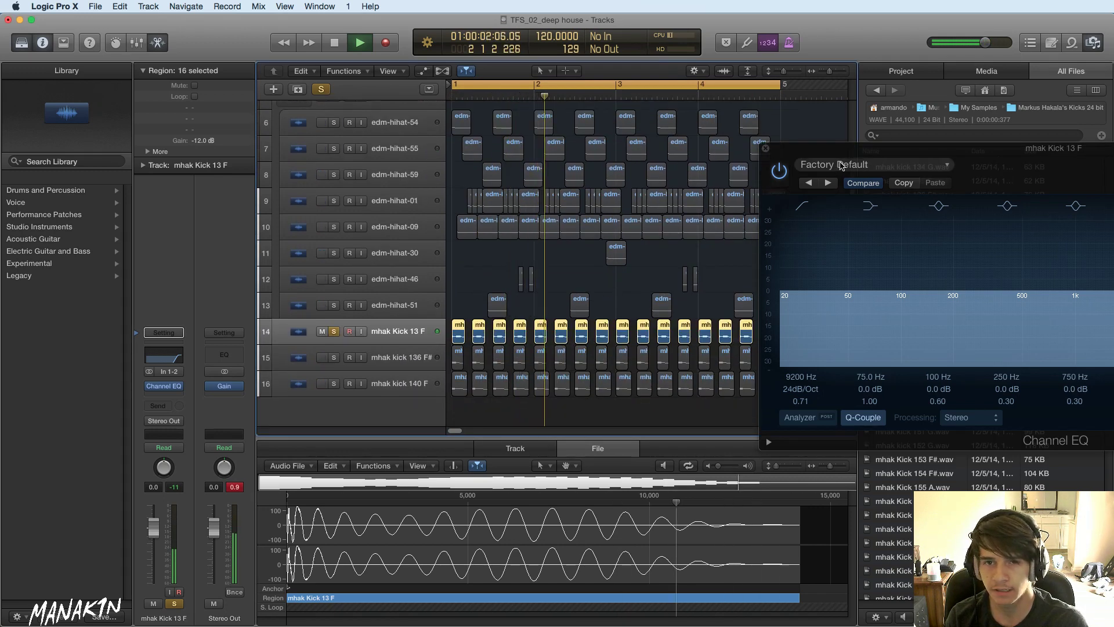
- Lower the low-cut frequency of mhak Kick 13 F to 730 Hz while listening, and stop playback
drag(843, 154, 661, 162)
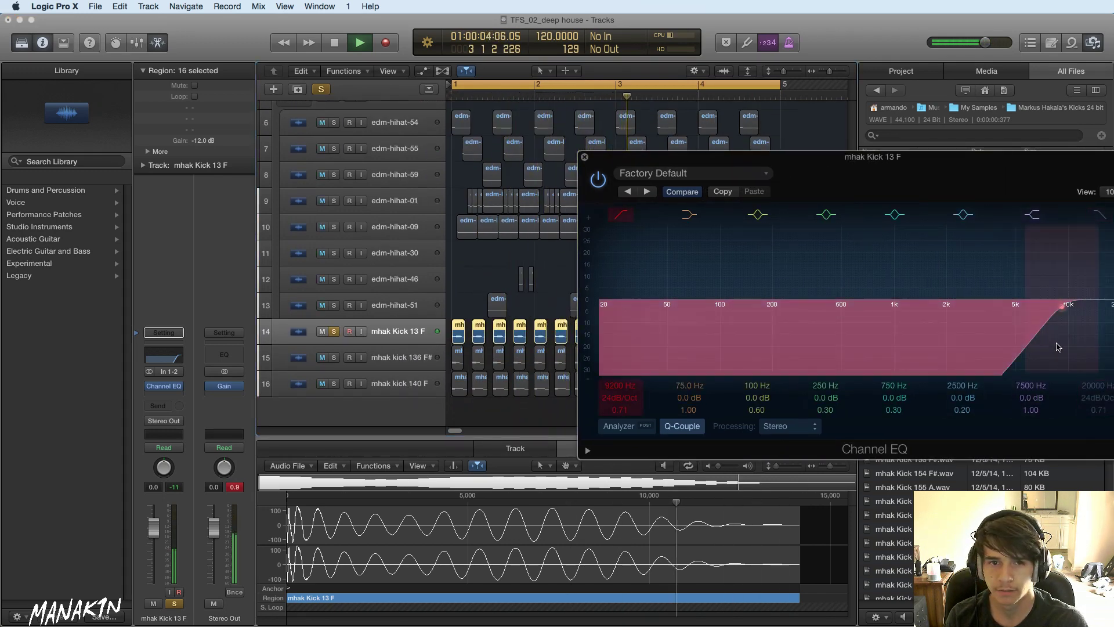
drag(1056, 345, 851, 350)
key(space)
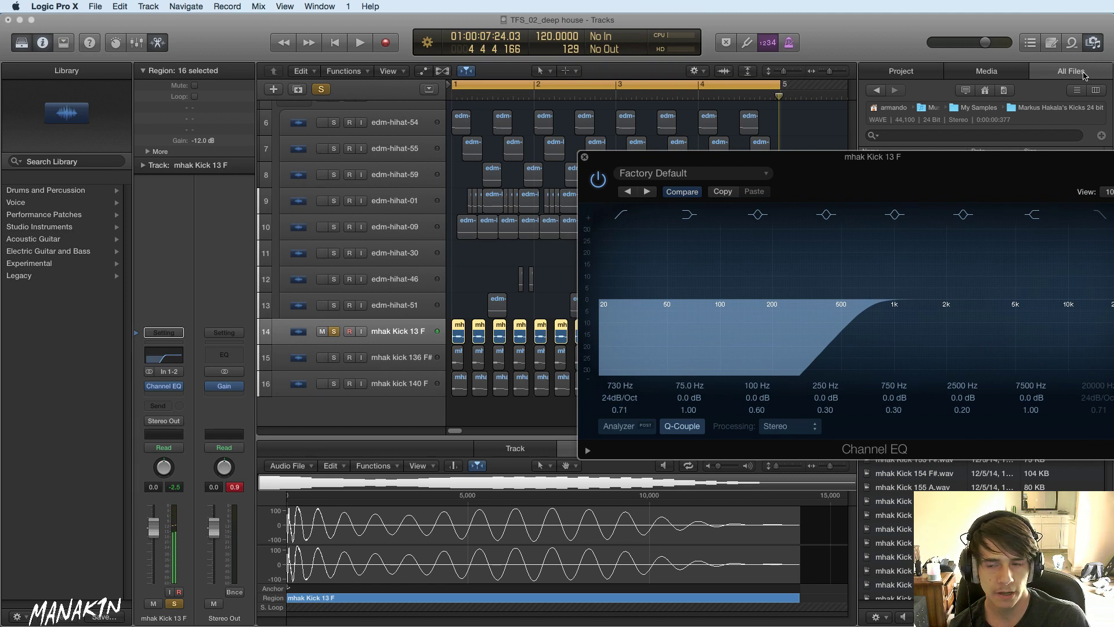
- Lower the low-cut frequency of mhak Kick 13 F to 470 Hz while listening, stop playback and close its Channel EQ
key(super+Tab)
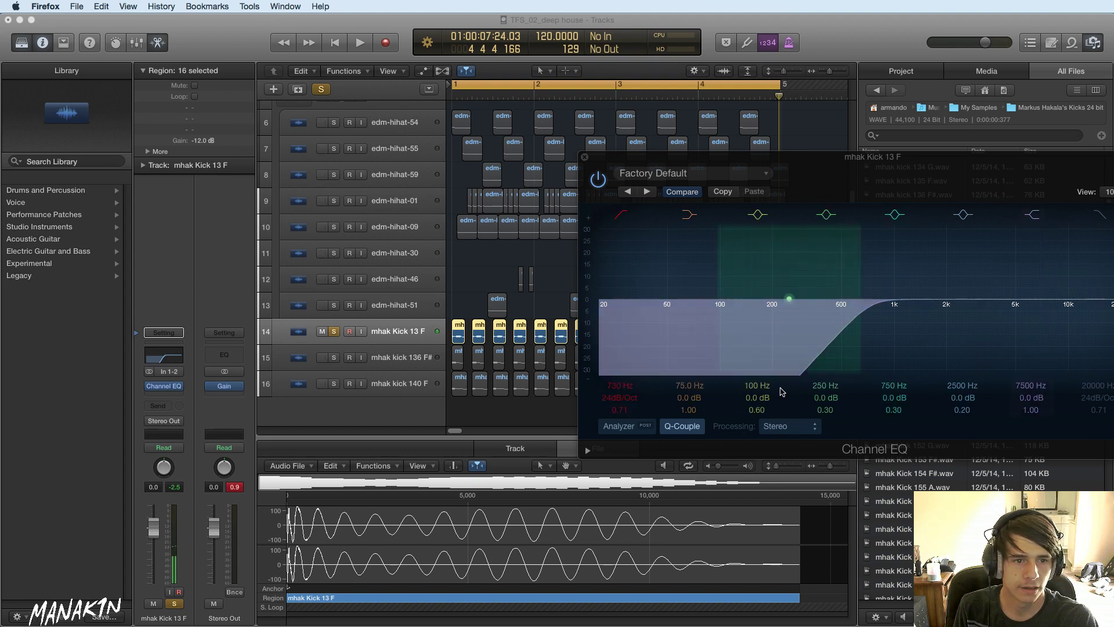
drag(771, 154, 587, 111)
key(space)
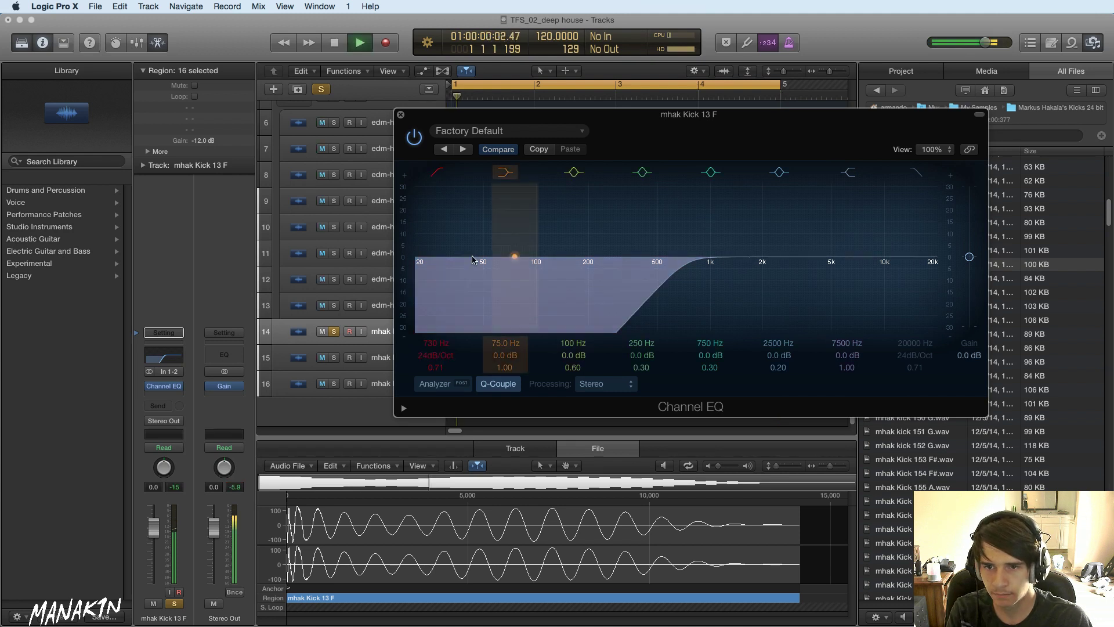
drag(673, 302, 642, 308)
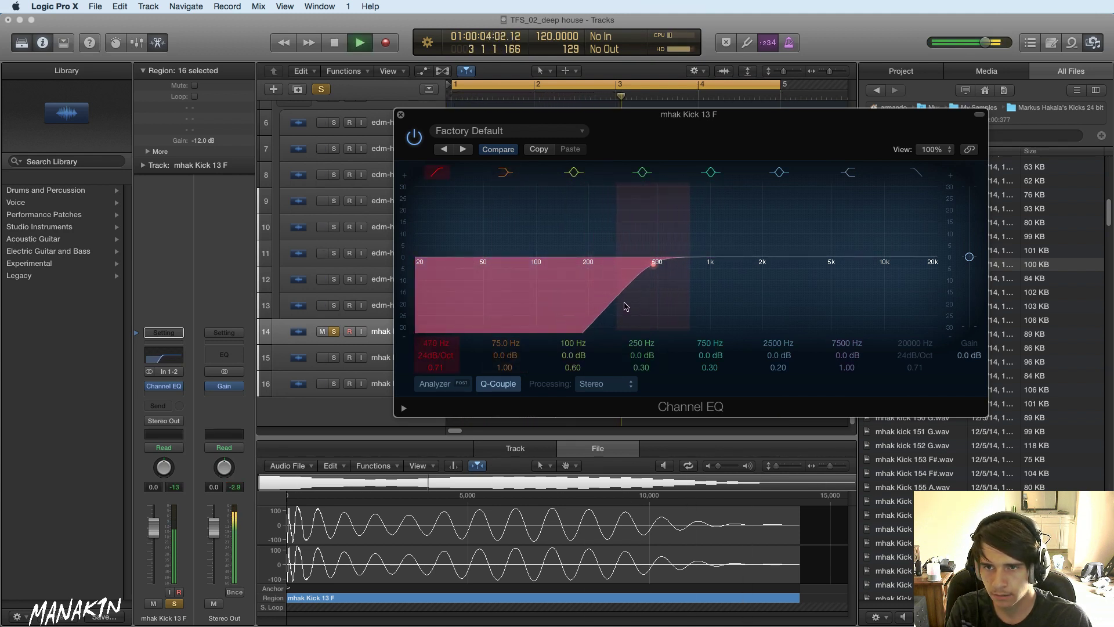
key(space)
click(400, 115)
- Play mhak kick 145 F soloed with and without mhak Kick 13 F, and lower the 13 F fader to -4.0 dB
scroll(336, 143, up, 2)
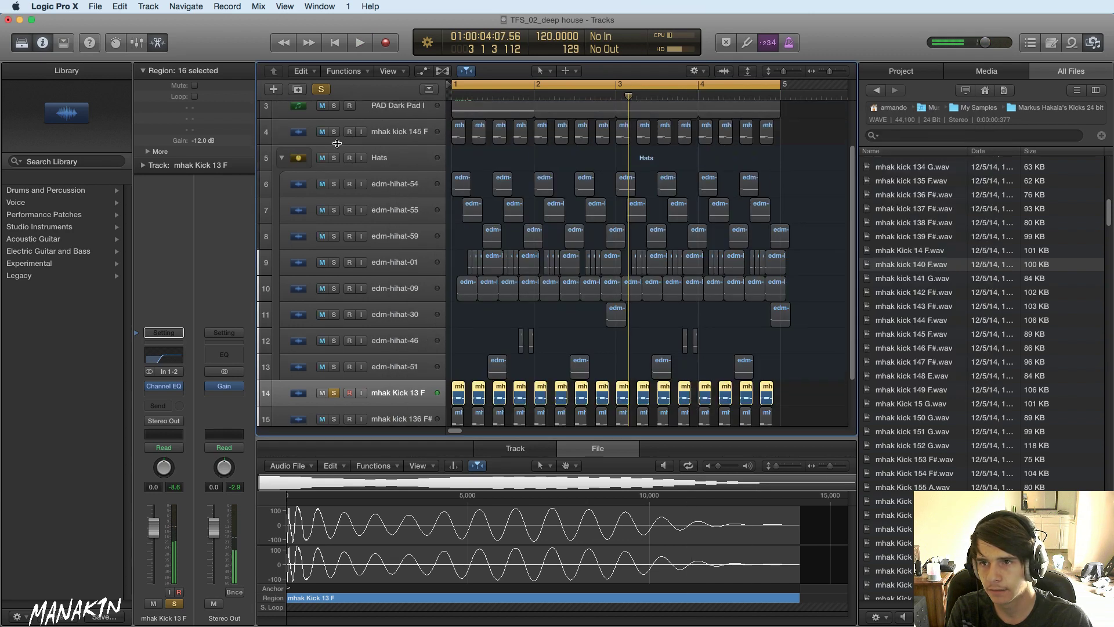
click(334, 132)
key(space)
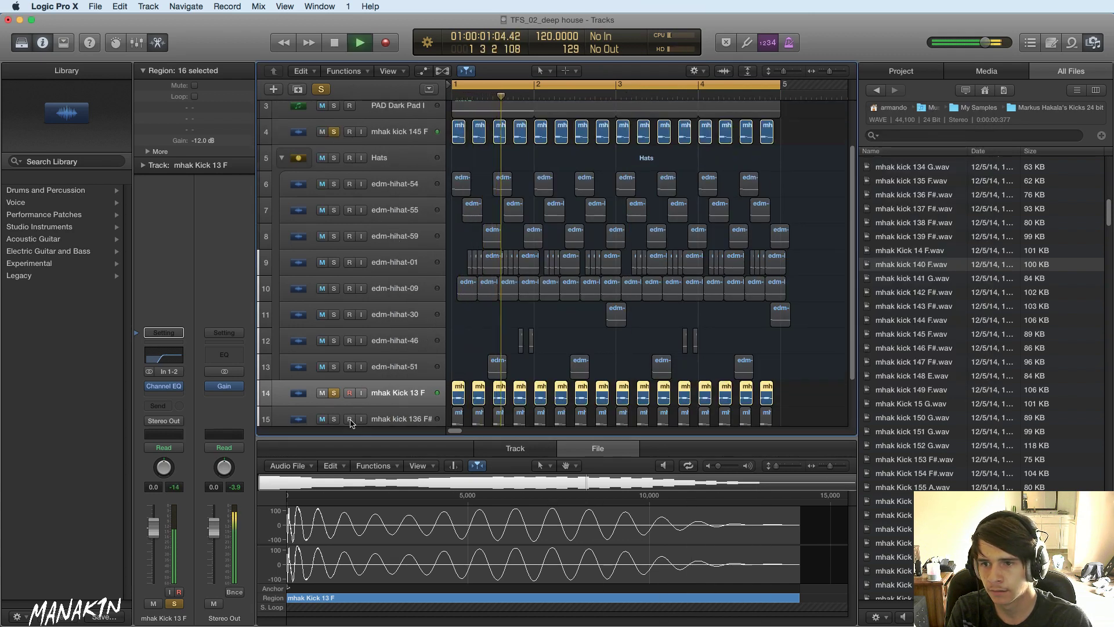
click(334, 393)
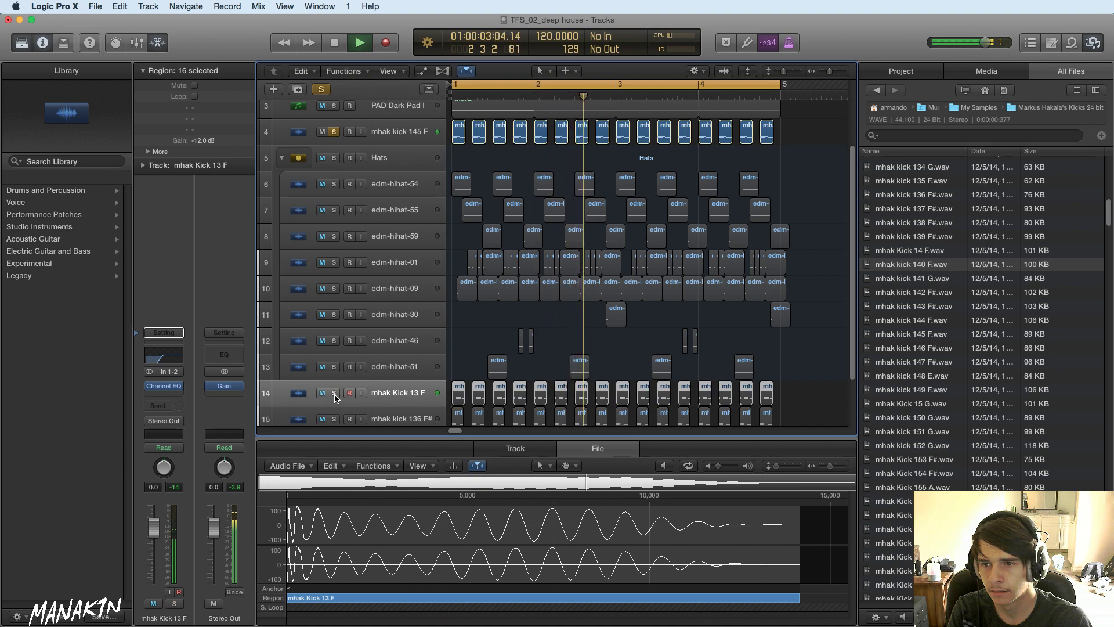
click(334, 394)
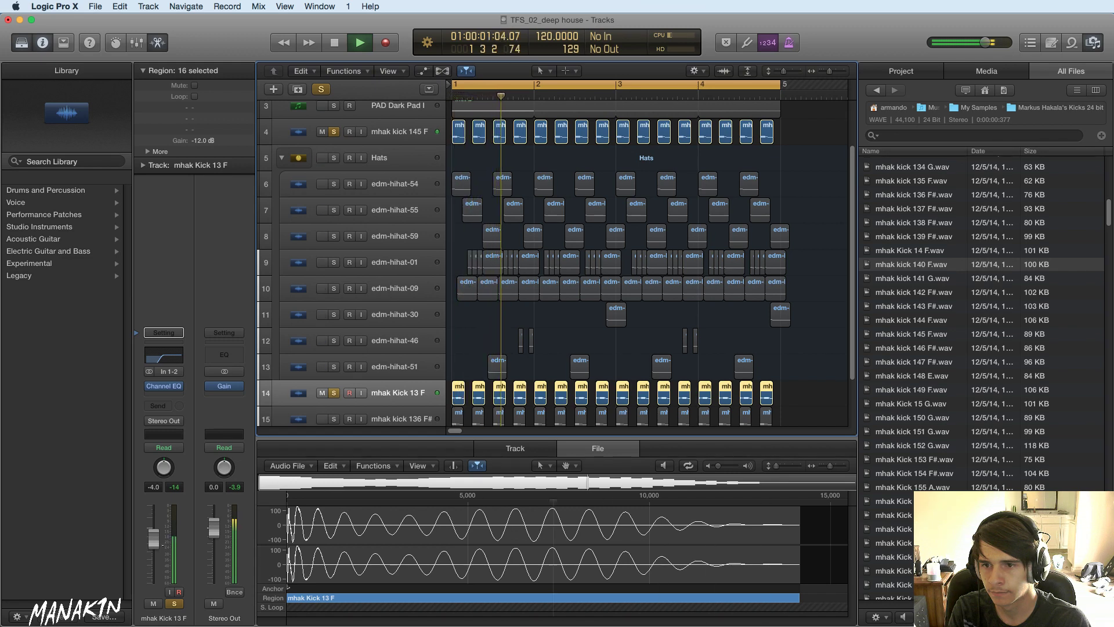
- Move the mhak Kick 13 F track directly beneath mhak kick 145 F and stop playback
drag(398, 392, 405, 137)
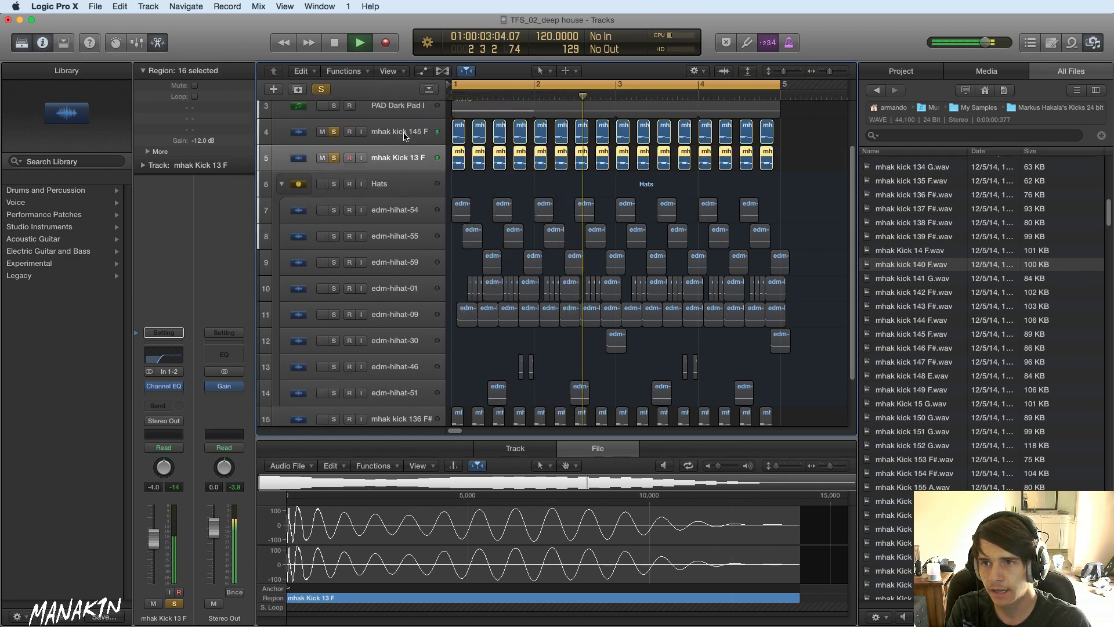
scroll(344, 147, down, 2)
key(space)
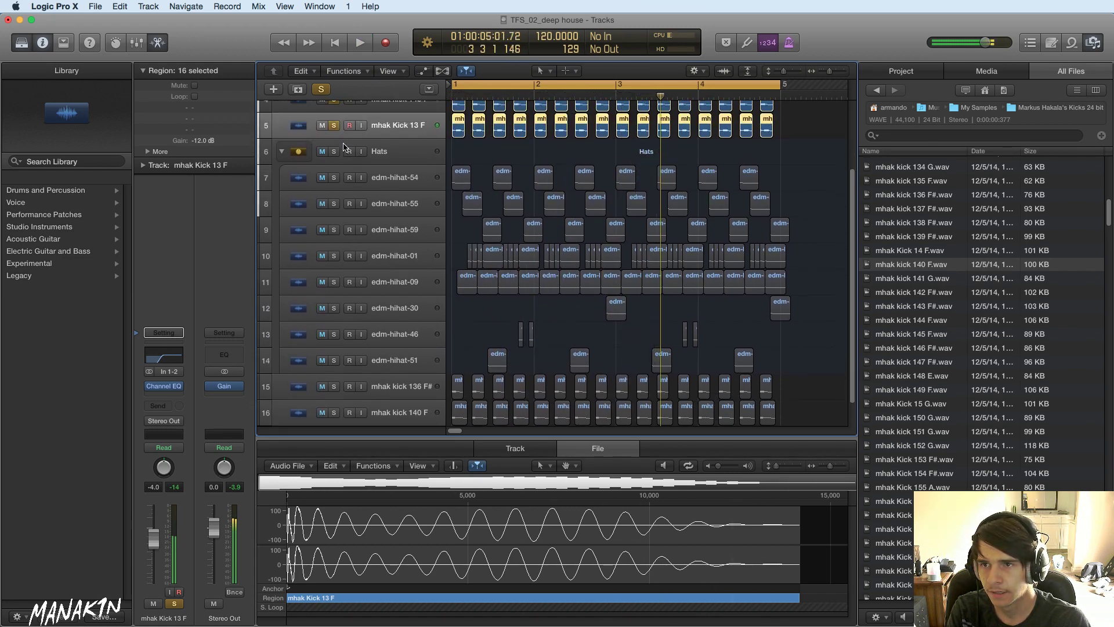
- Clear the other kick solos and audition mhak kick 136 F# on its own
click(334, 125)
scroll(349, 342, down, 2)
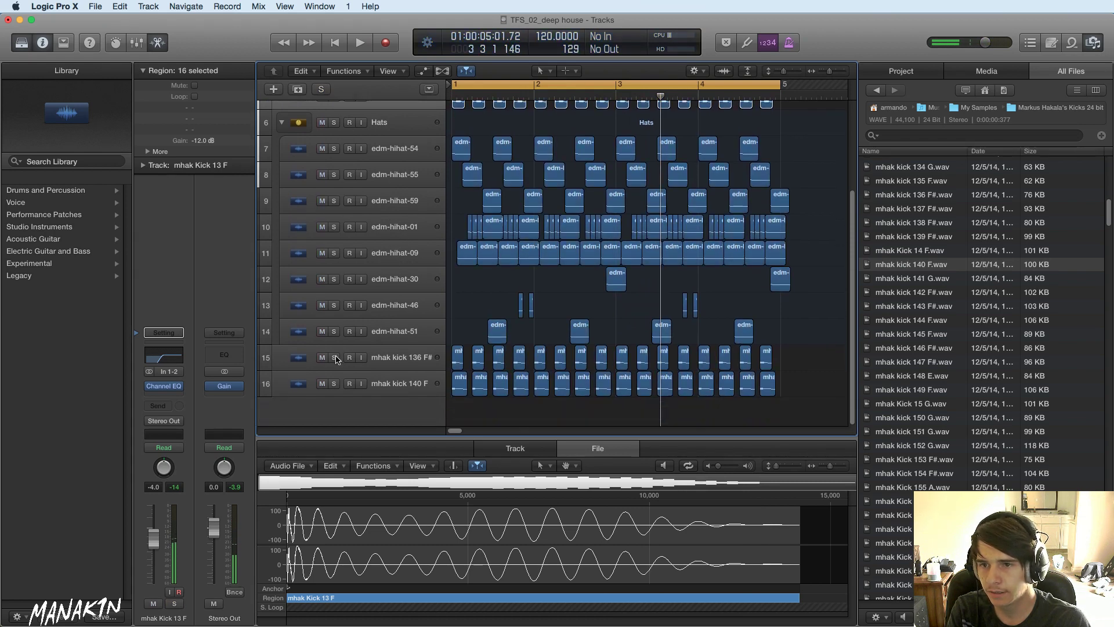
click(335, 358)
key(space)
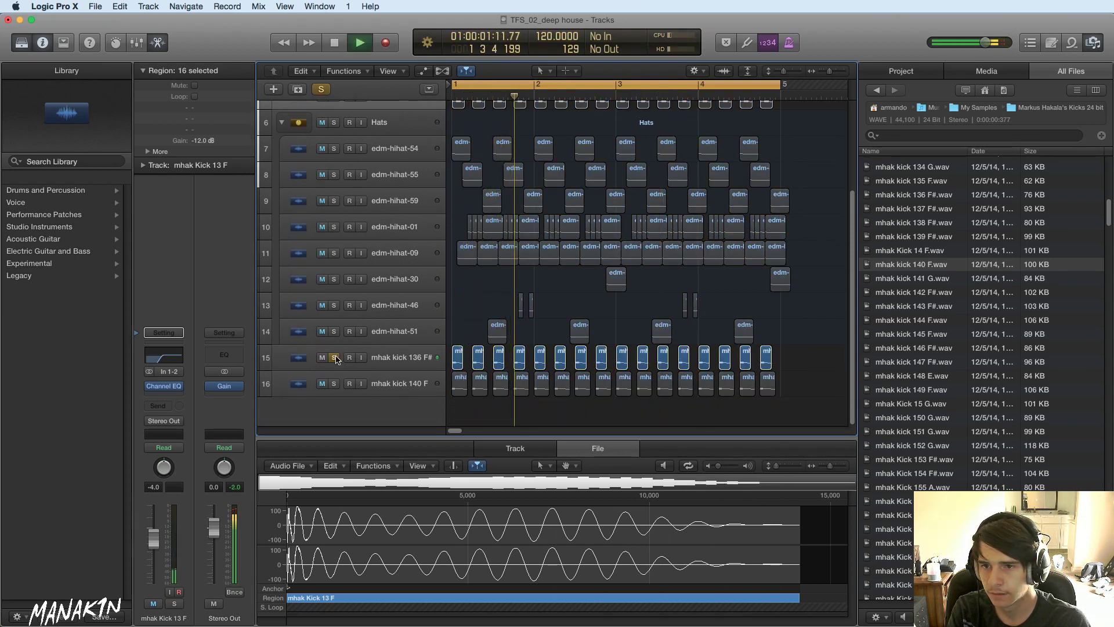
key(space)
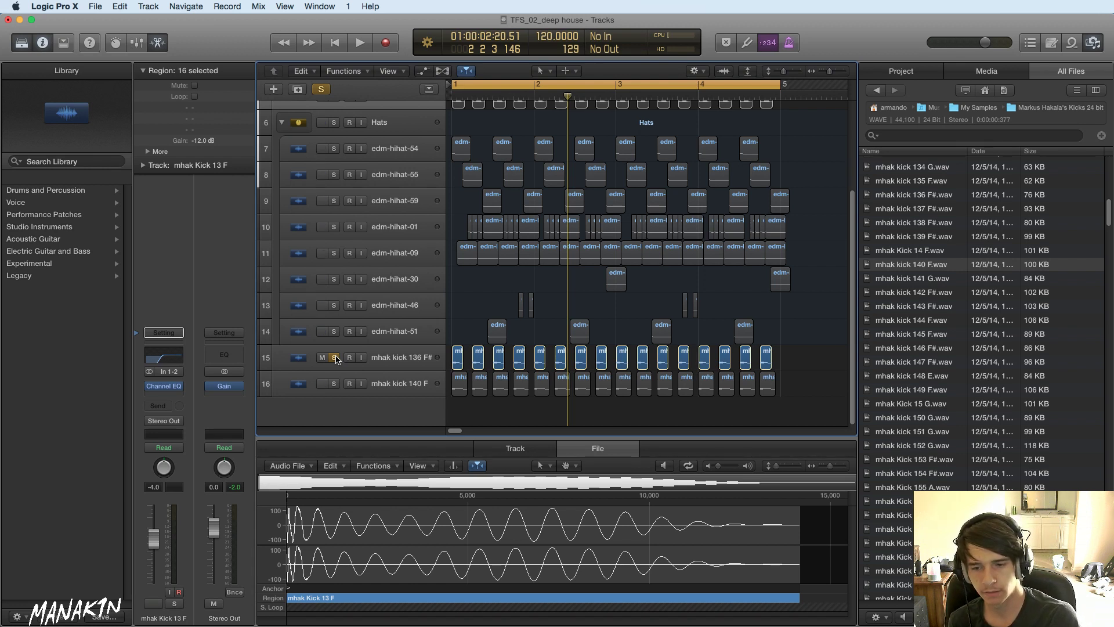
key(space)
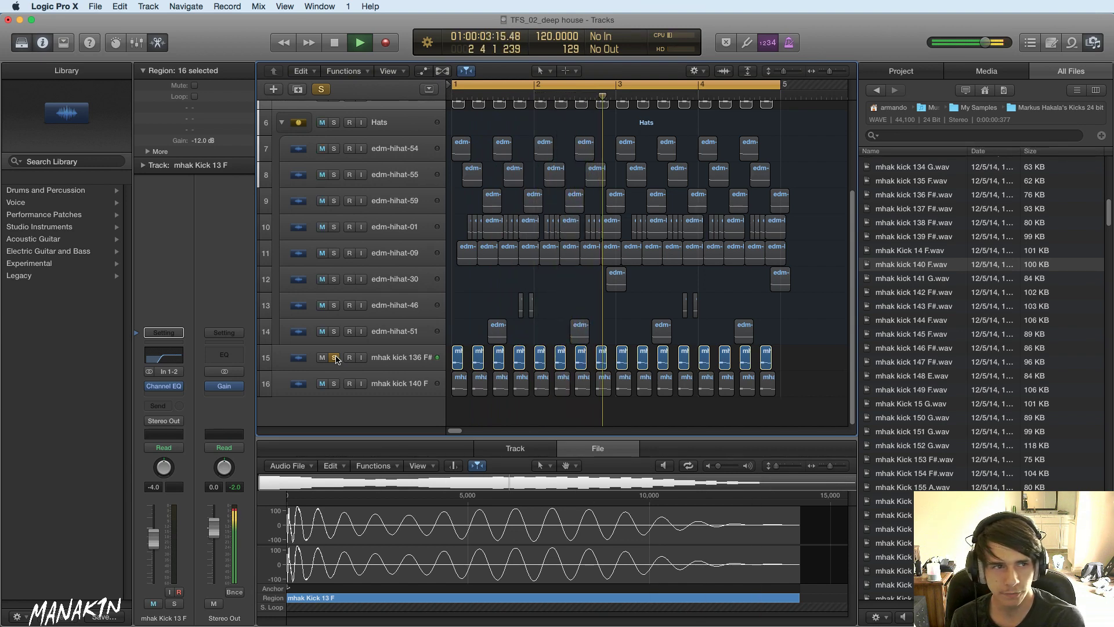
key(space)
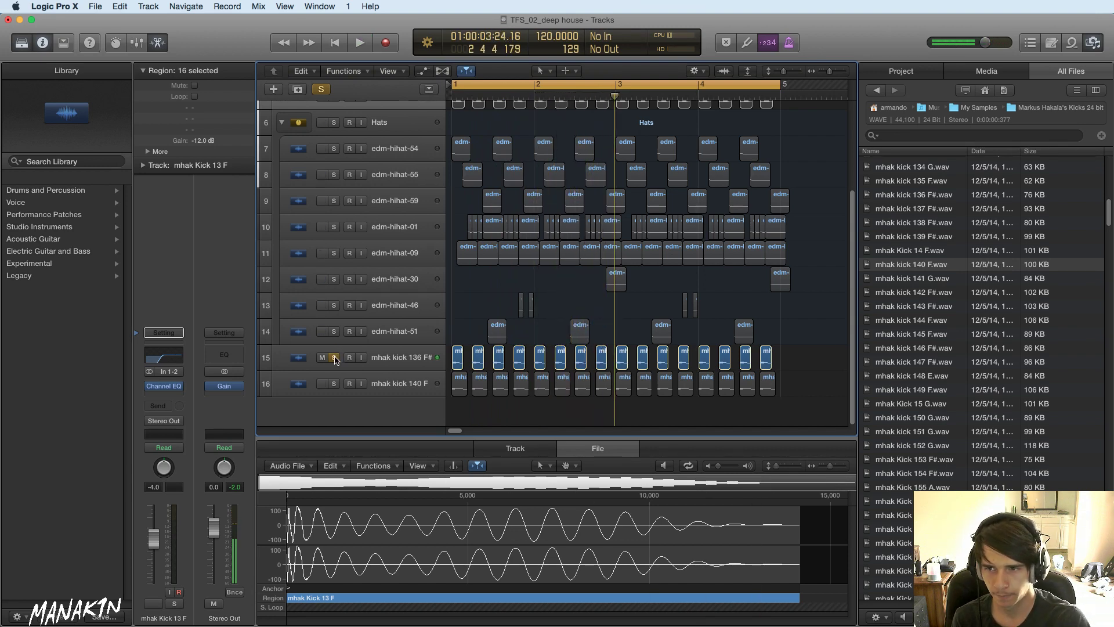
- Solo mhak kick 140 F instead of 136 F# and insert a Channel EQ with its low cut raised to 3600 Hz
click(335, 358)
click(335, 384)
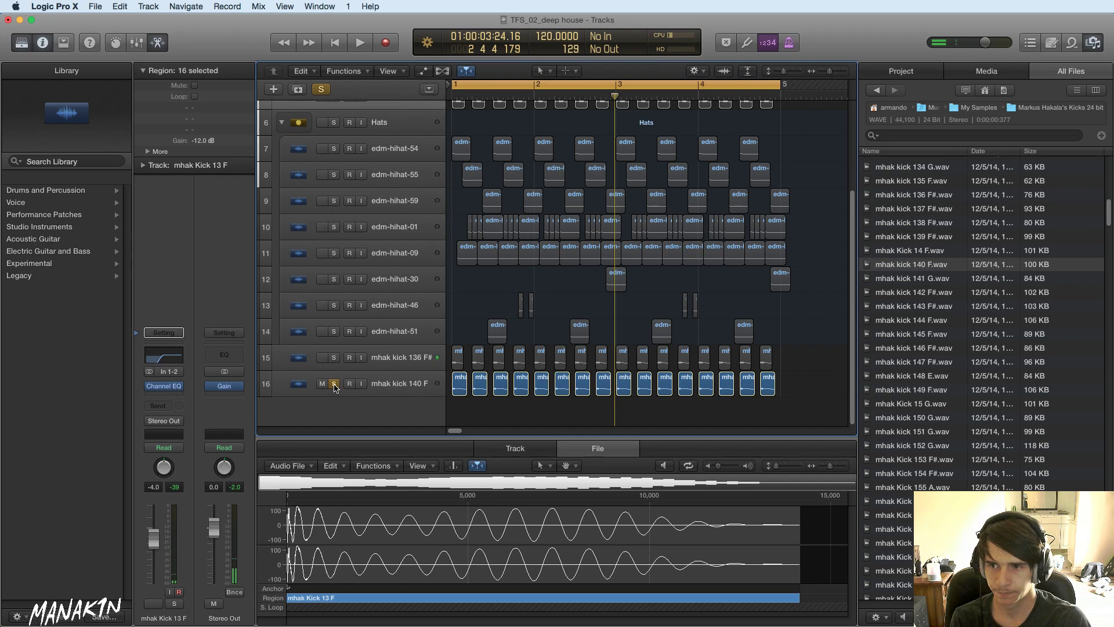
key(space)
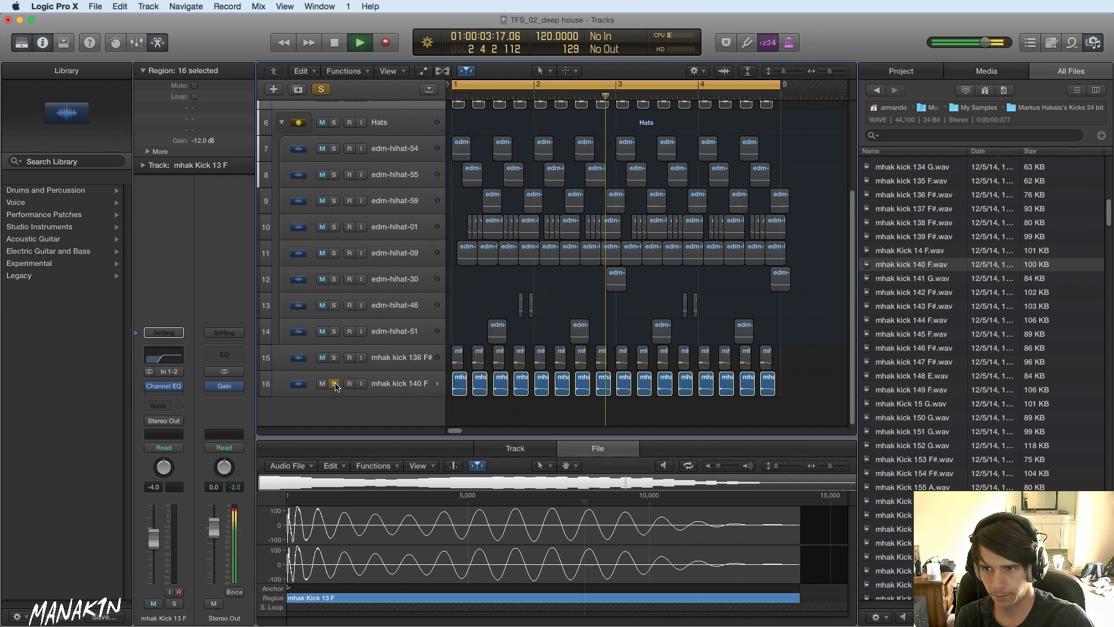
click(407, 390)
click(163, 354)
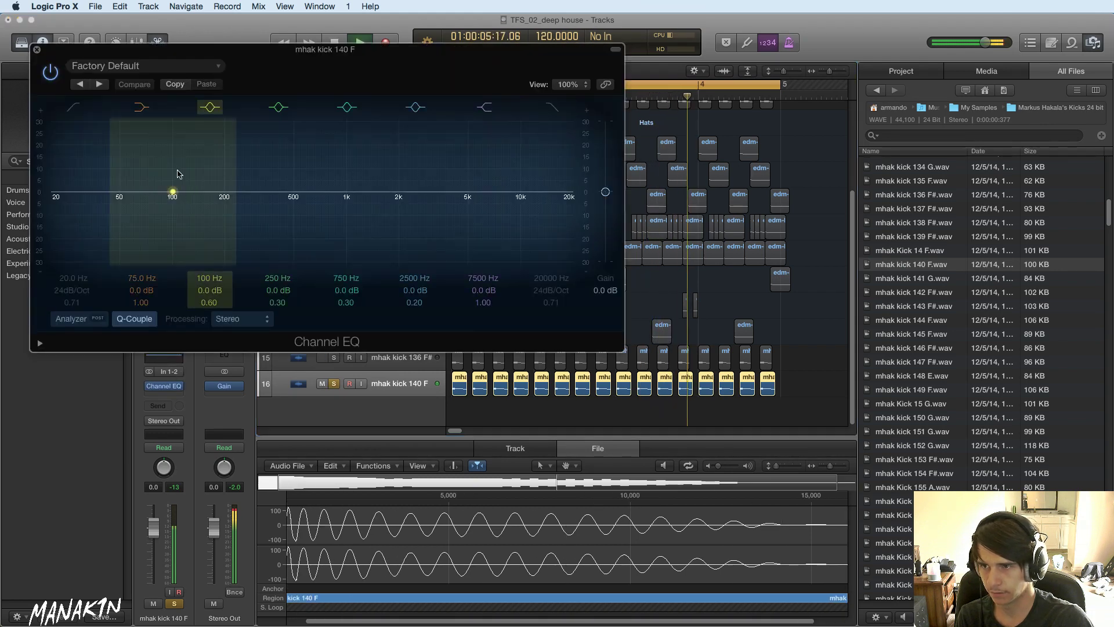
click(50, 197)
drag(87, 244, 504, 241)
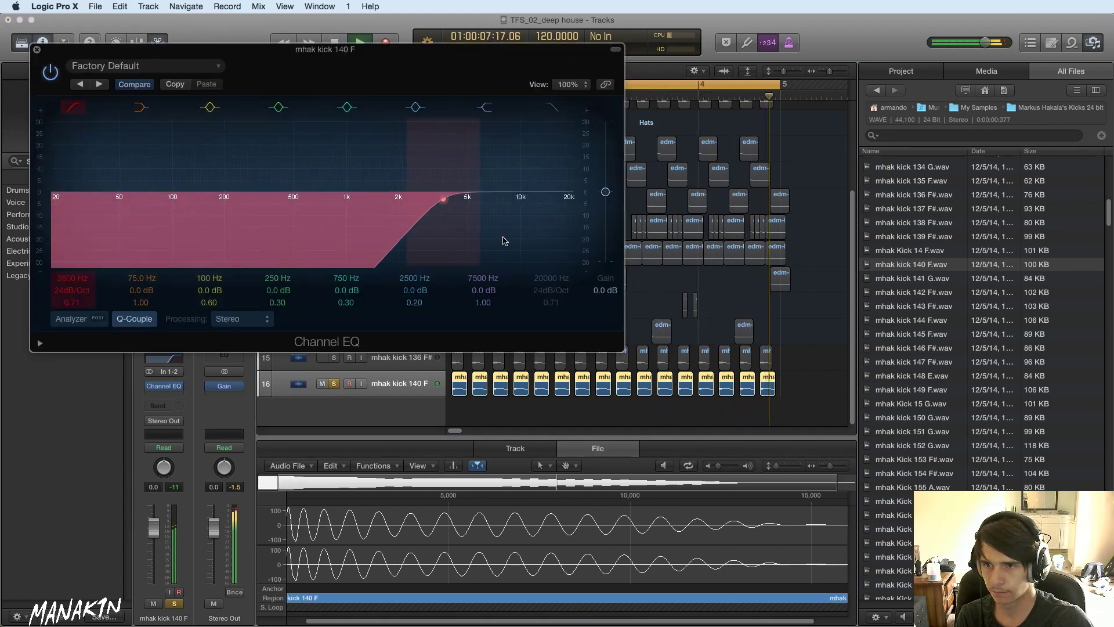
click(37, 53)
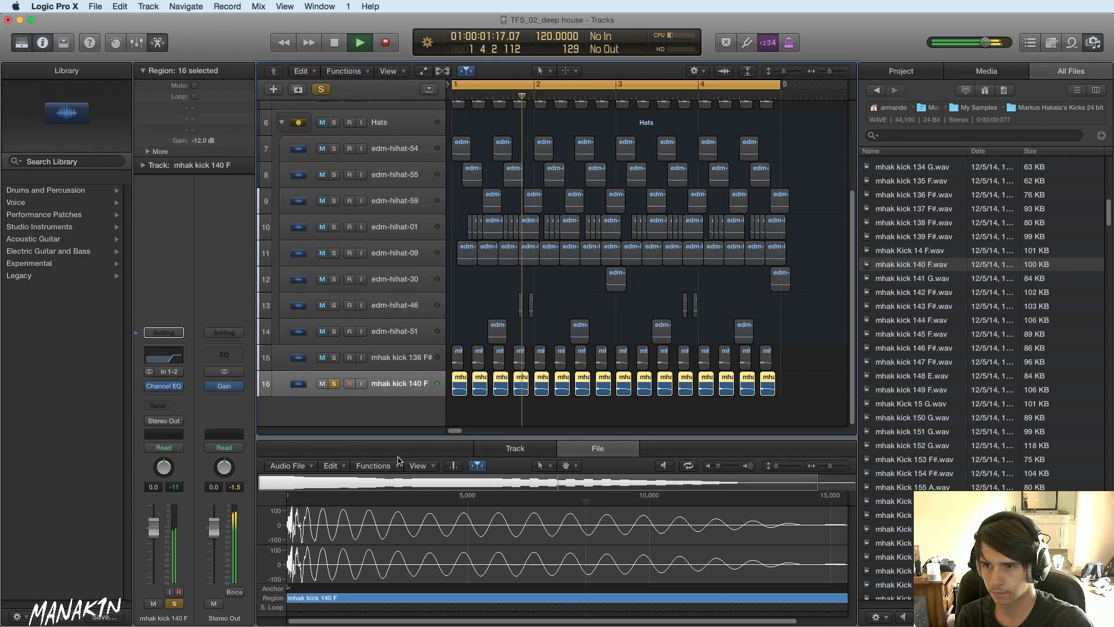
- Move the mhak kick 140 F track directly beneath mhak kick 145 F and solo 145 F along with it
scroll(410, 113, up, 2)
drag(410, 113, 348, 203)
click(335, 192)
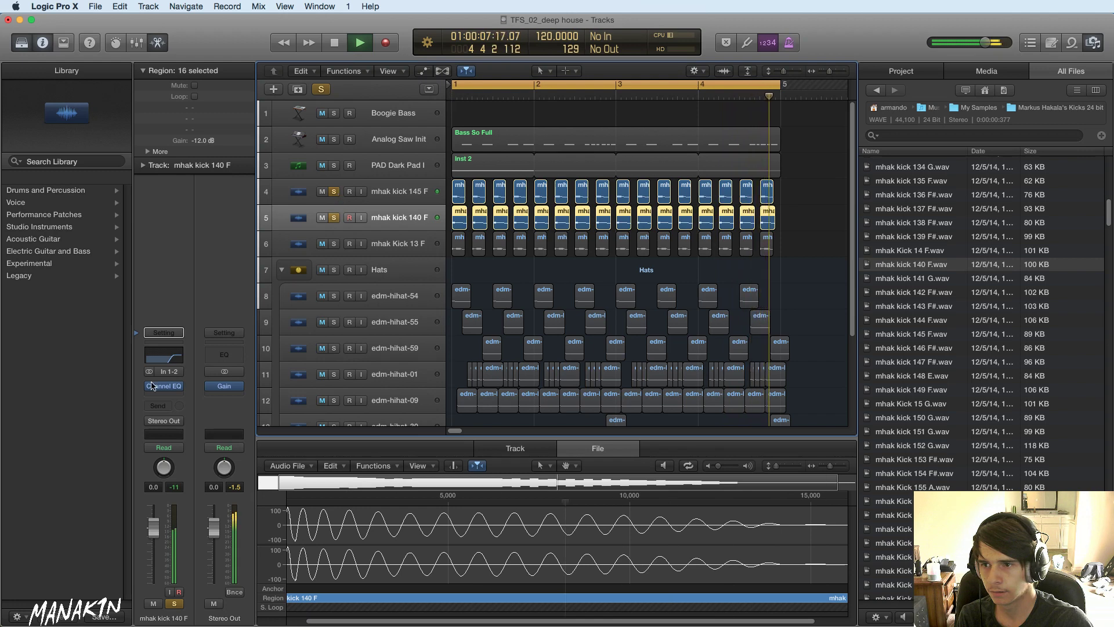
- Lower the low-cut frequency of mhak kick 140 F to 445 Hz while listening, and close its Channel EQ
click(177, 386)
click(164, 386)
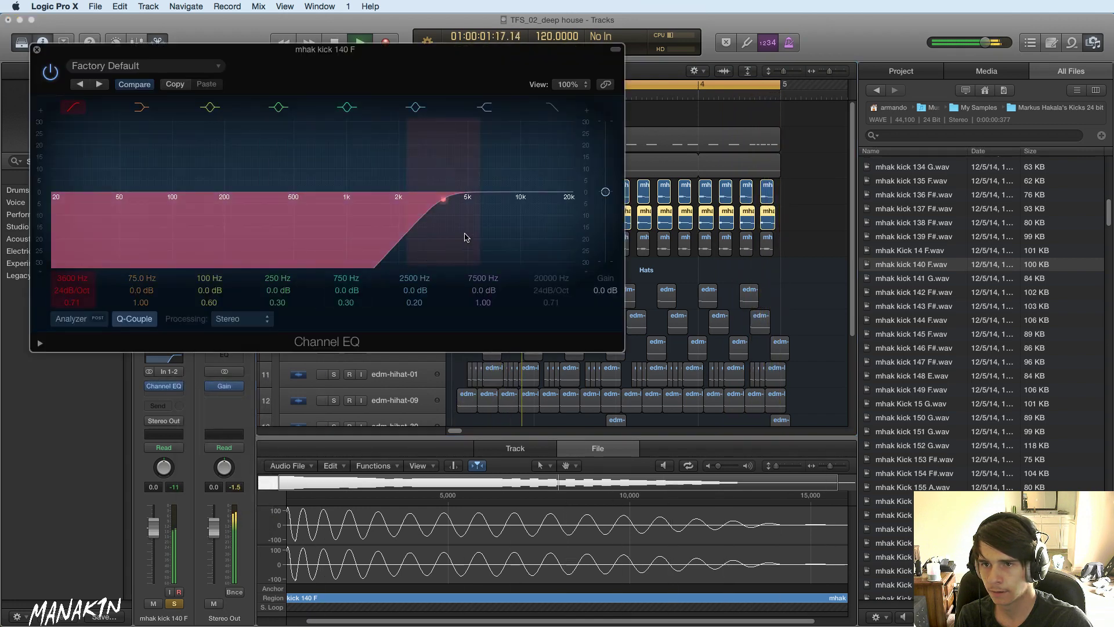
drag(465, 236, 335, 241)
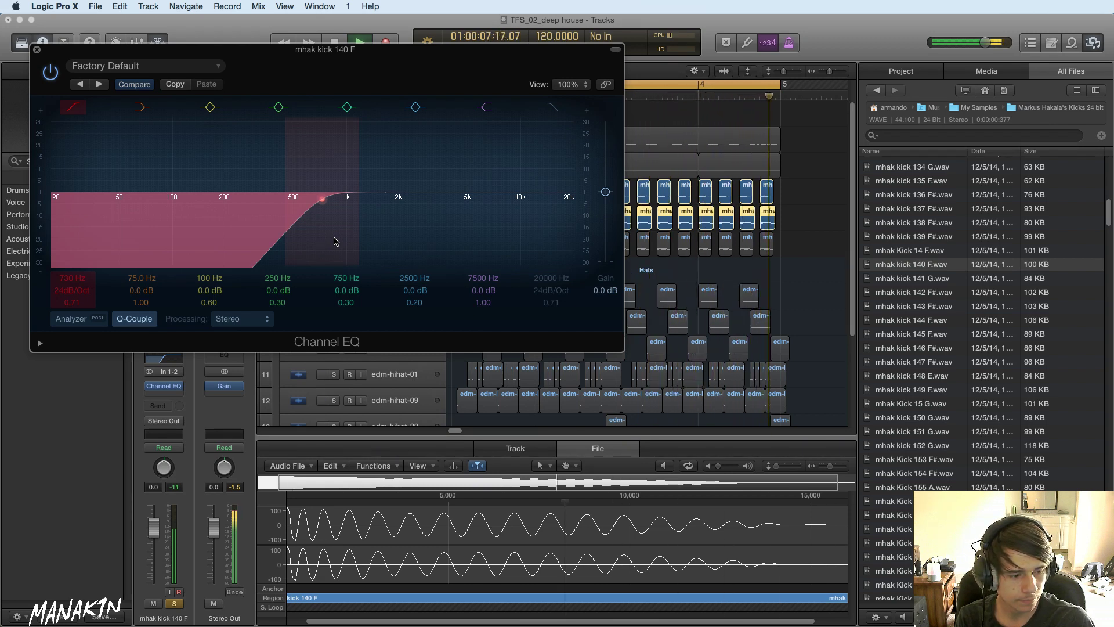
drag(335, 241, 270, 237)
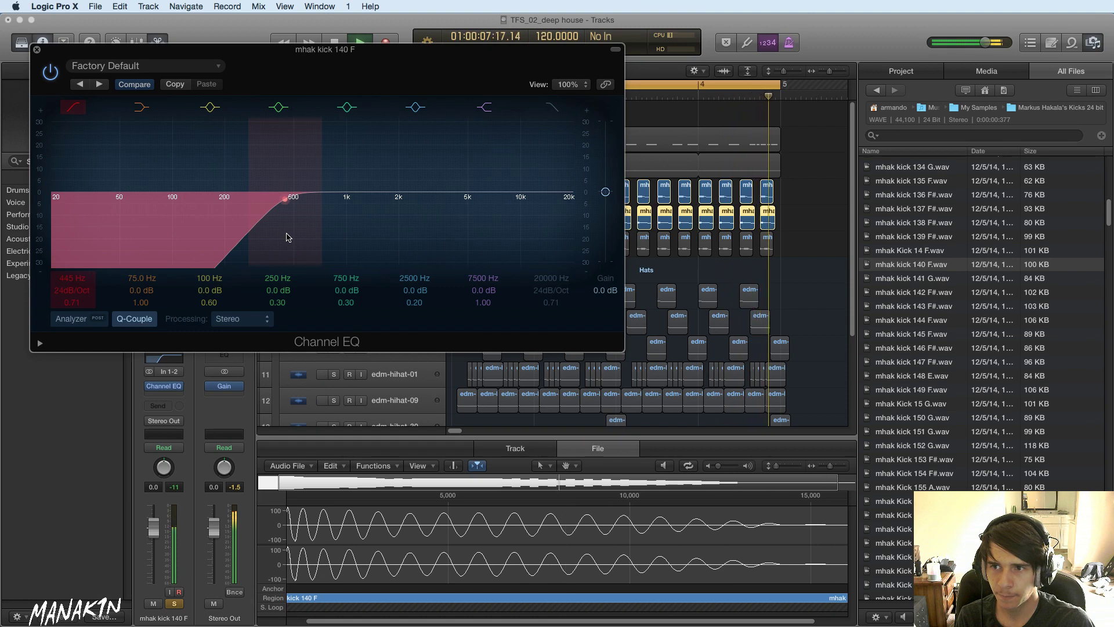
click(38, 52)
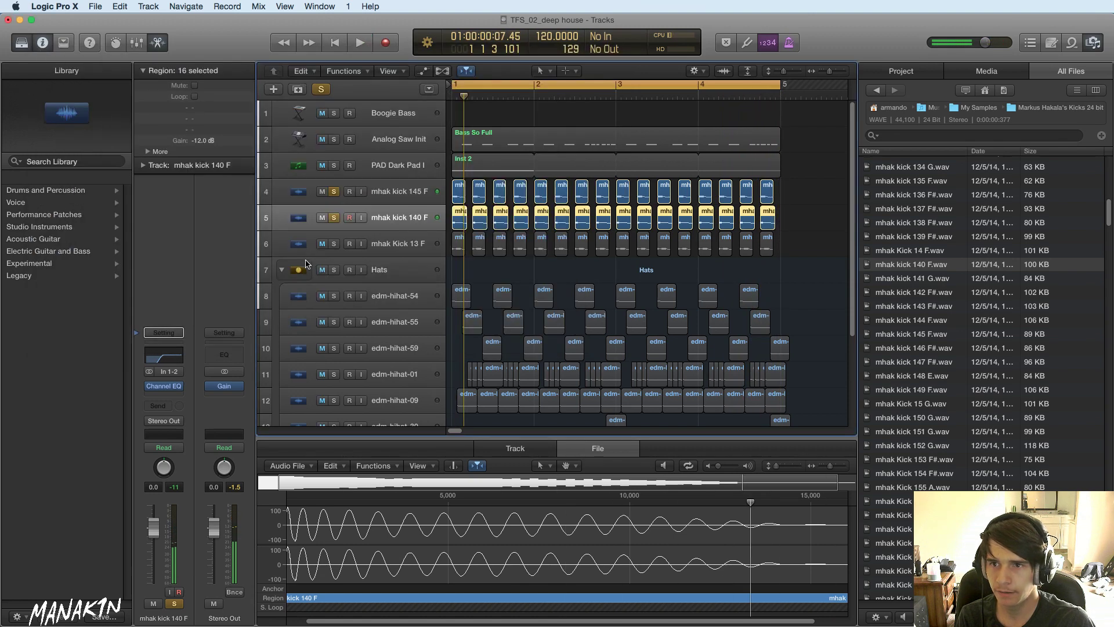
- Solo mhak Kick 13 F in place of 140 F and audition it together with mhak kick 145 F
click(334, 217)
click(333, 244)
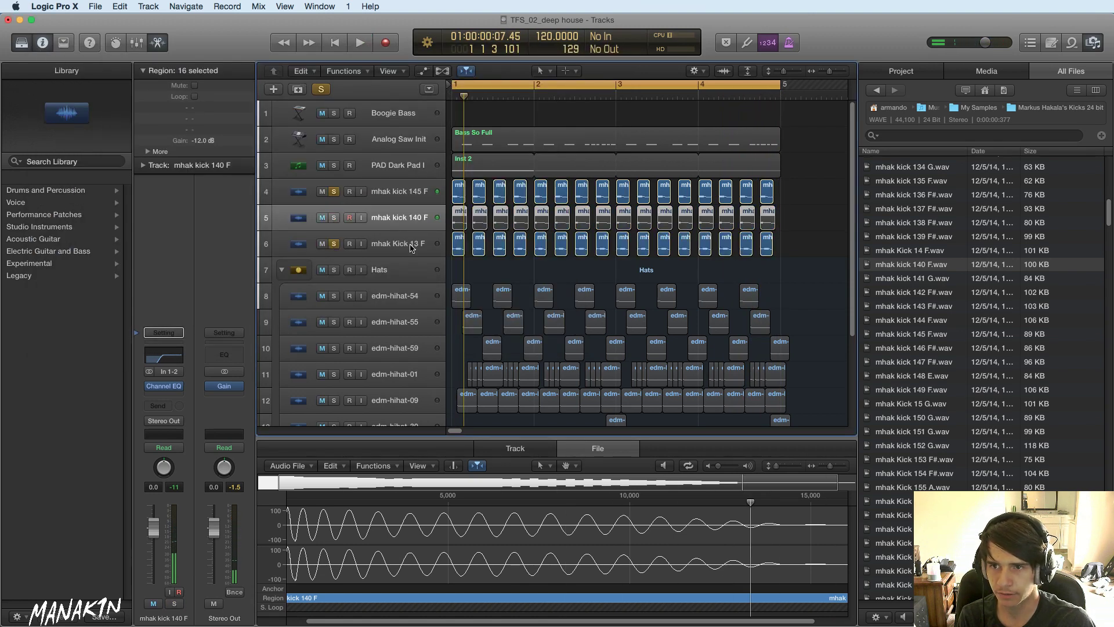
key(space)
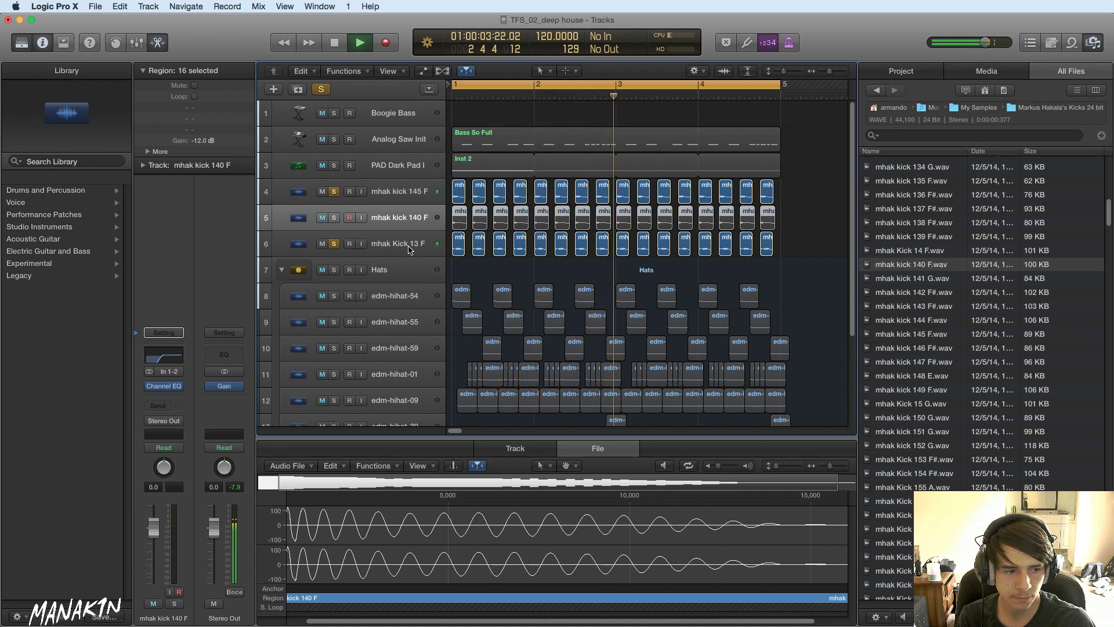
key(space)
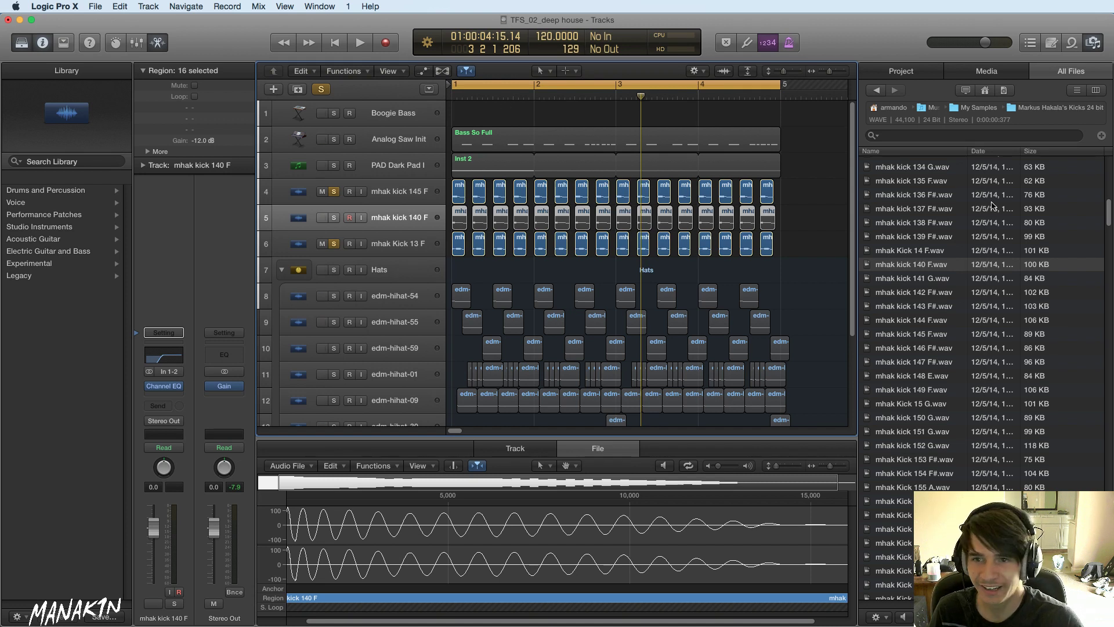
- Replay the layered kicks, switching the solo from mhak Kick 13 F to mhak kick 140 F for comparison
click(805, 270)
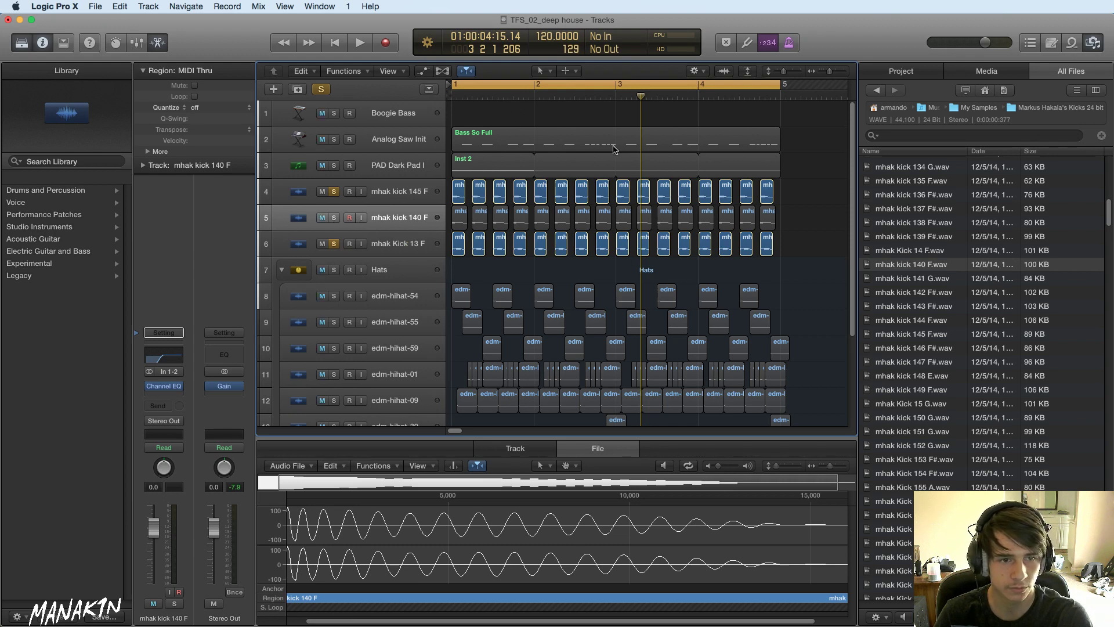
key(space)
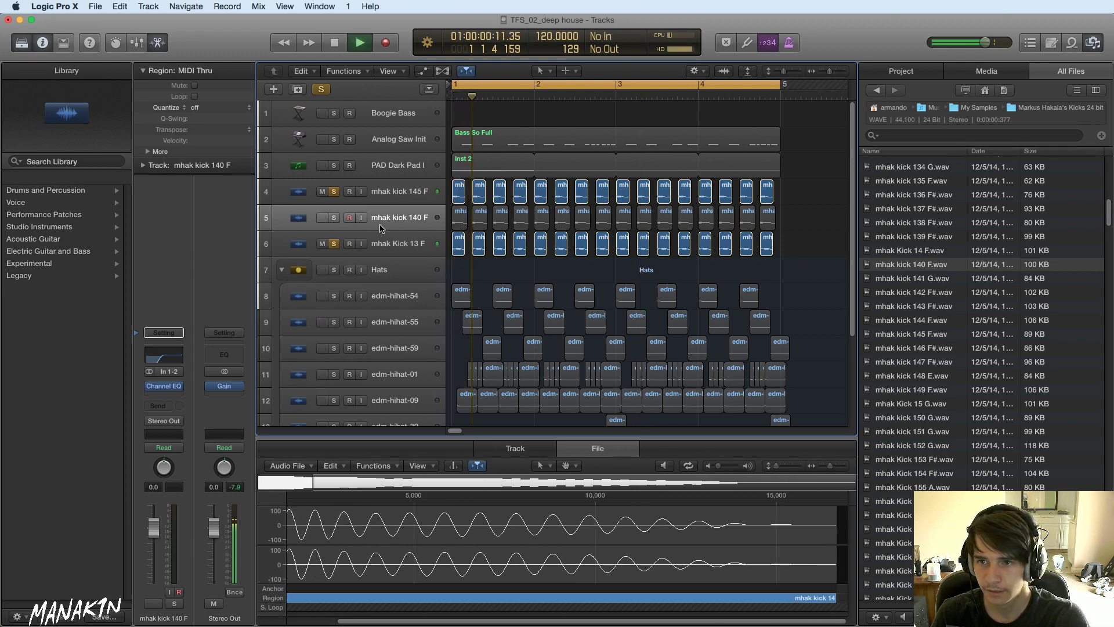
click(334, 244)
click(334, 219)
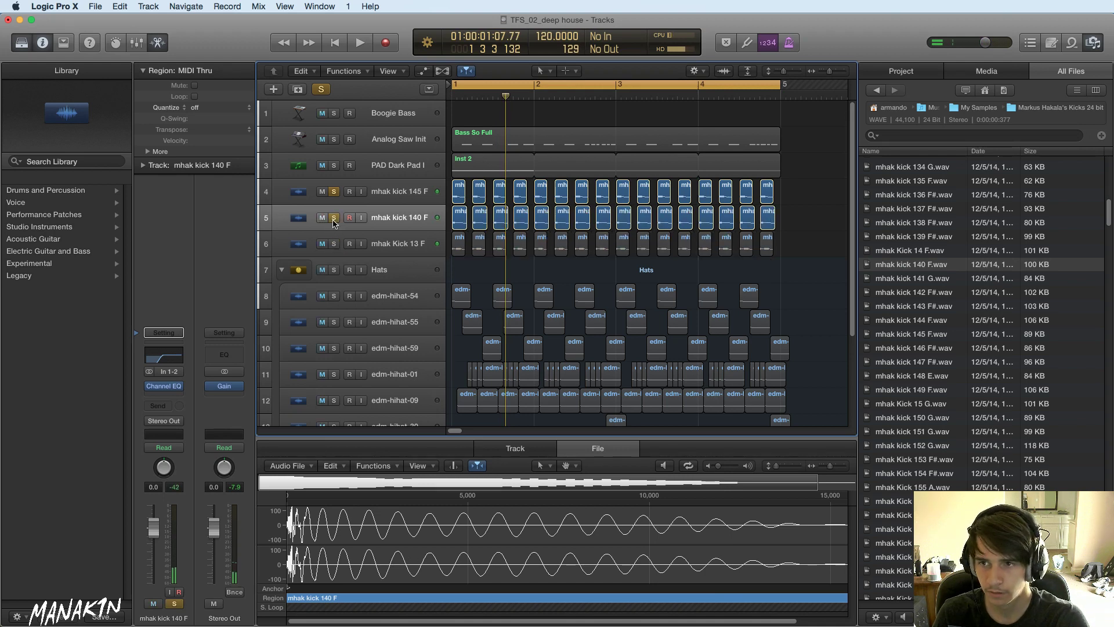
key(space)
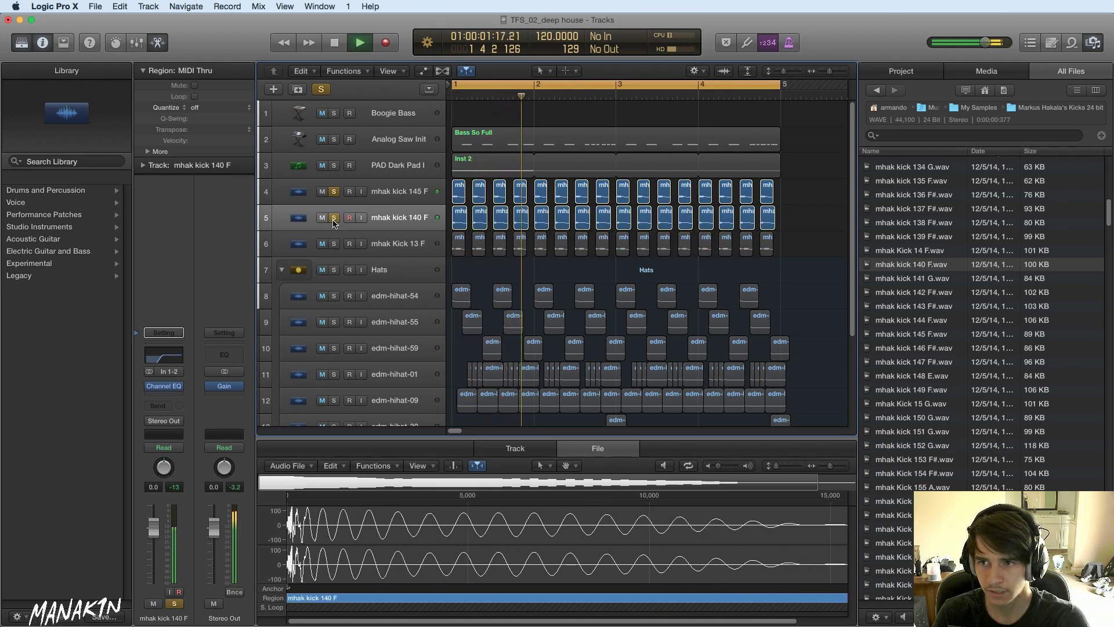
key(space)
- Clear the kick solos, mute mhak Kick 13 F and mhak kick 136 F#, and play the full loop
click(334, 217)
click(322, 243)
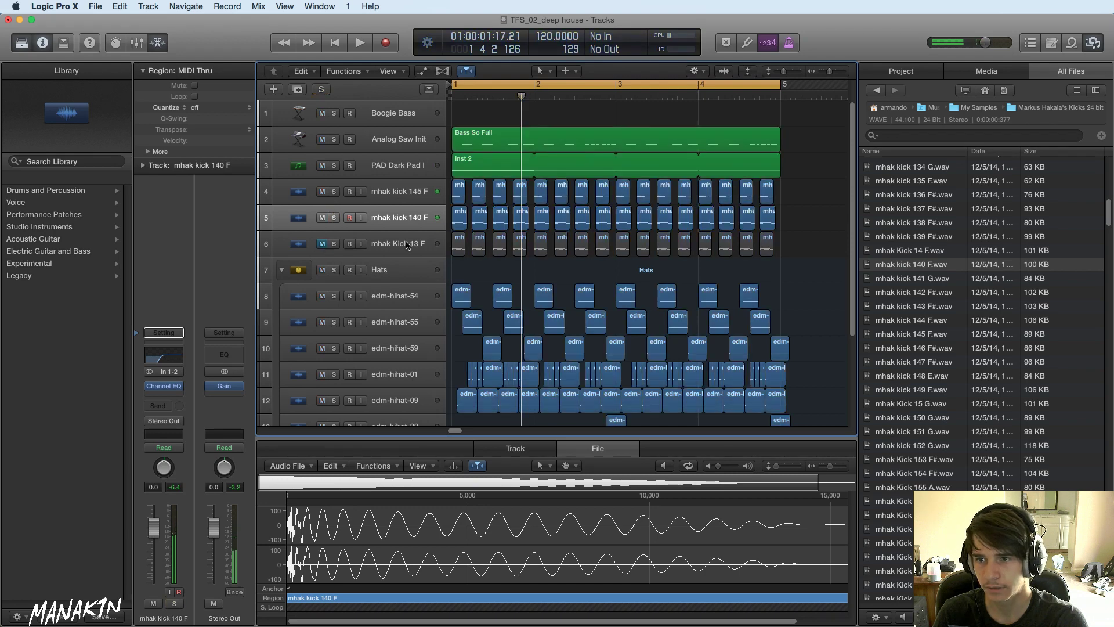
scroll(314, 377, down, 5)
key(space)
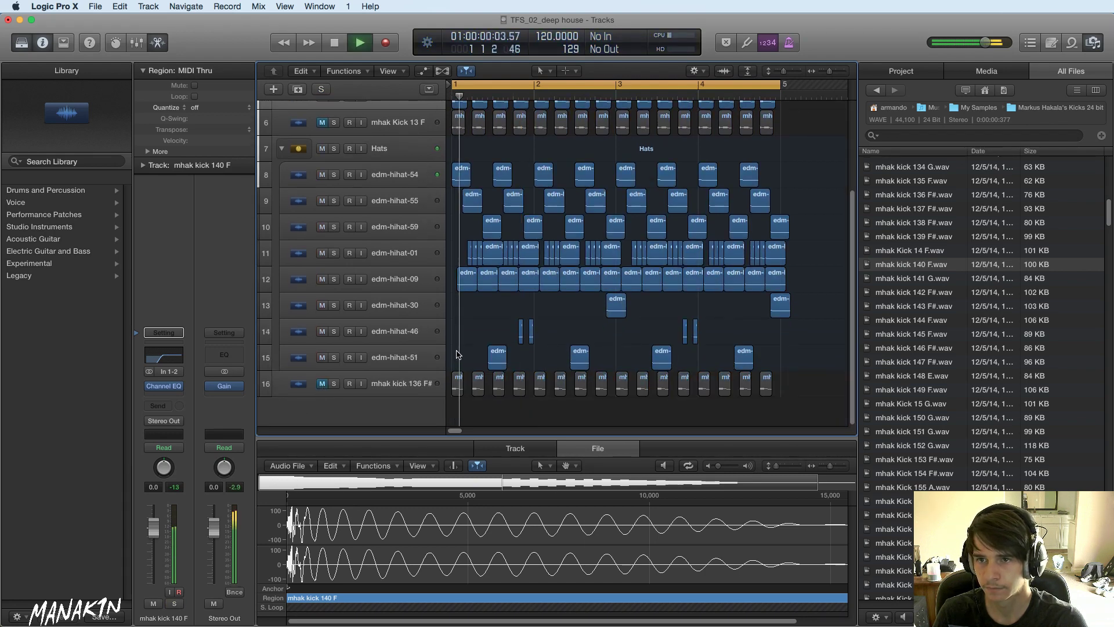
- Lower the mhak kick 140 F fader to -5.7 dB, and mute that track in favour of mhak Kick 13 F
scroll(360, 261, up, 5)
drag(154, 528, 154, 542)
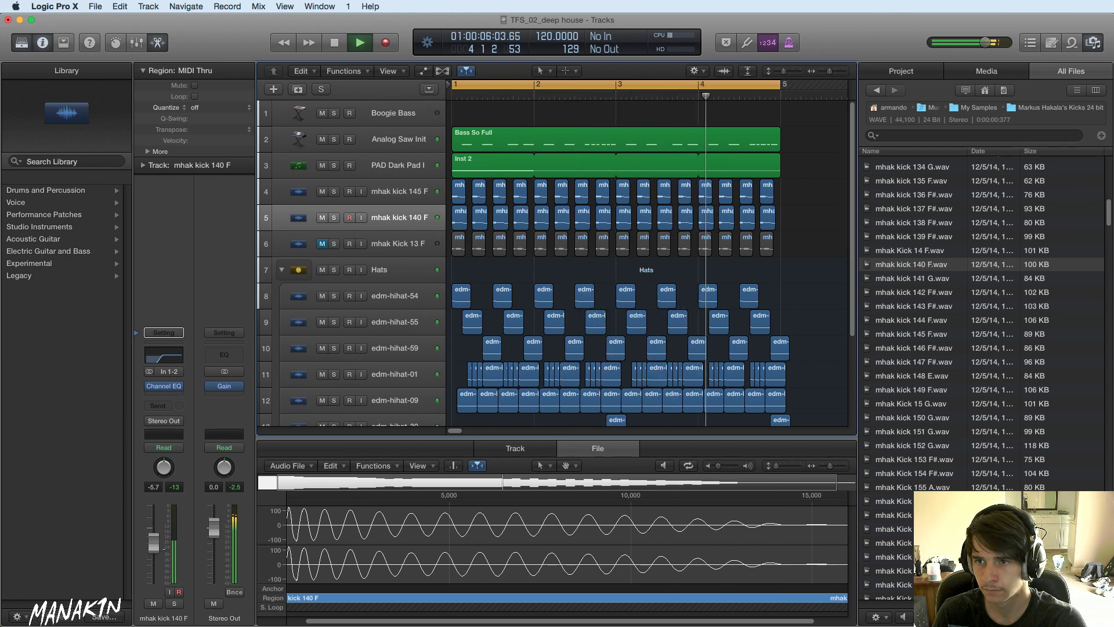
click(322, 218)
click(322, 243)
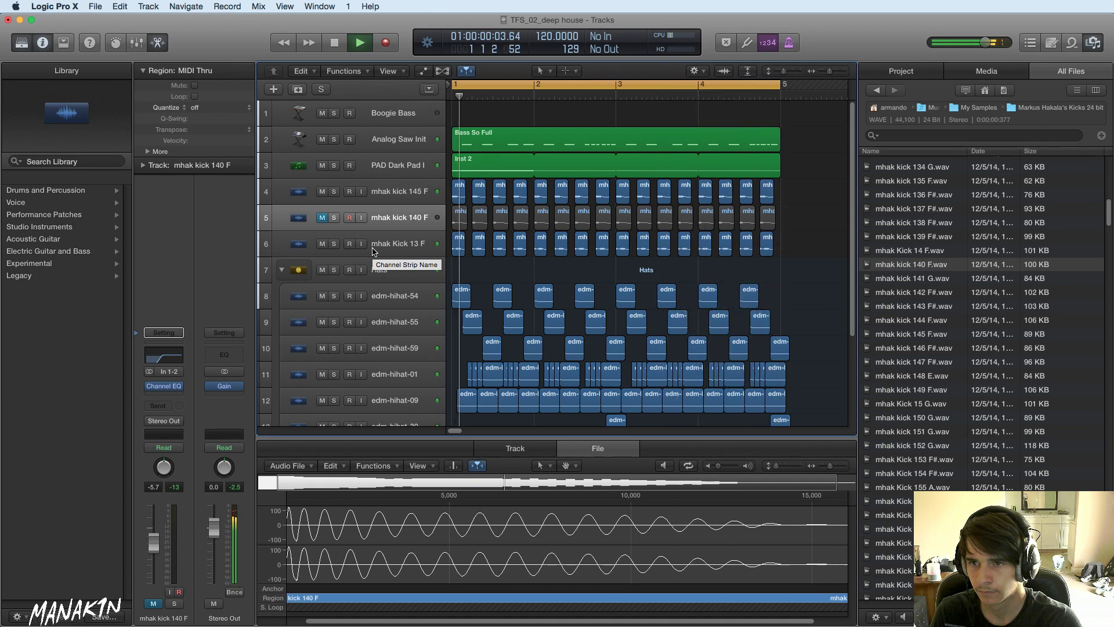
- Audition mhak Kick 13 F soloed, with mhak kick 145 F added, and compare that against 145 F alone and the full loop
click(334, 243)
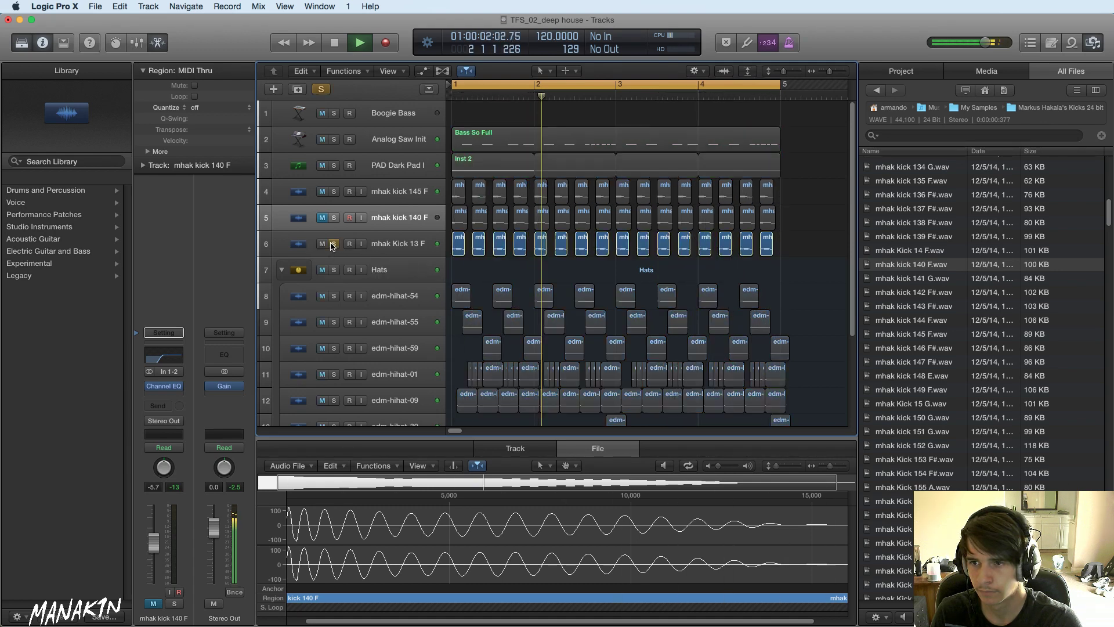
click(334, 192)
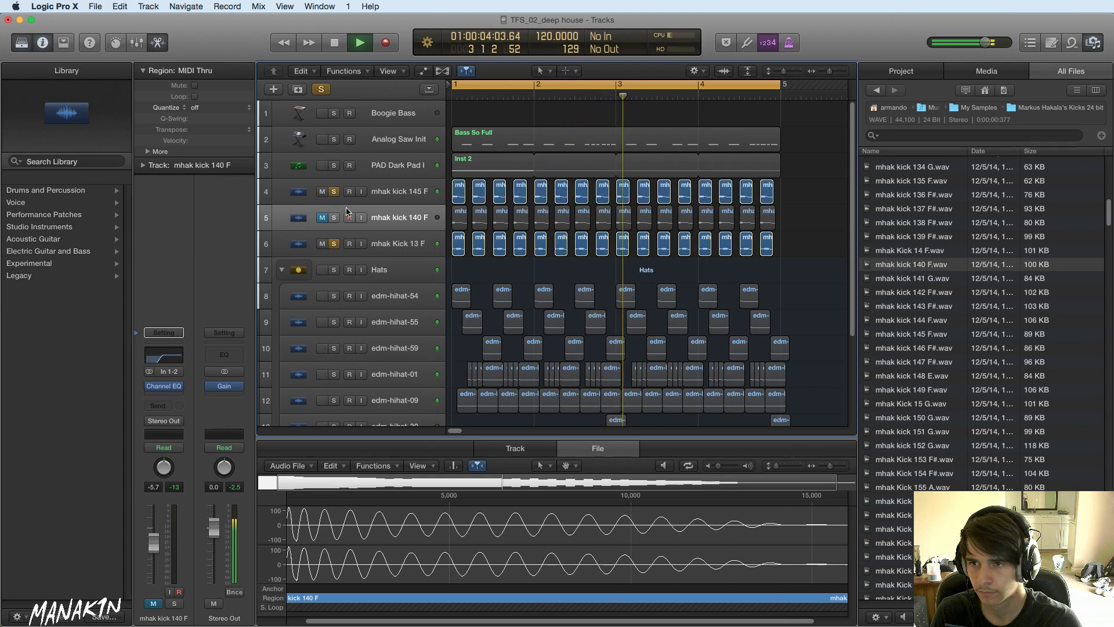
click(334, 244)
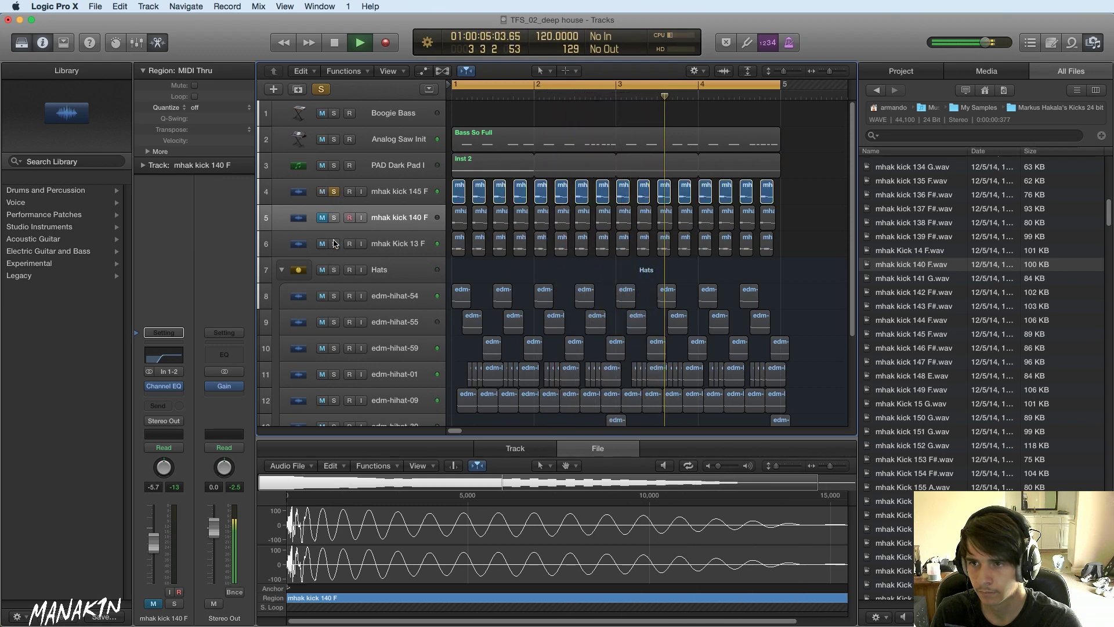
click(335, 192)
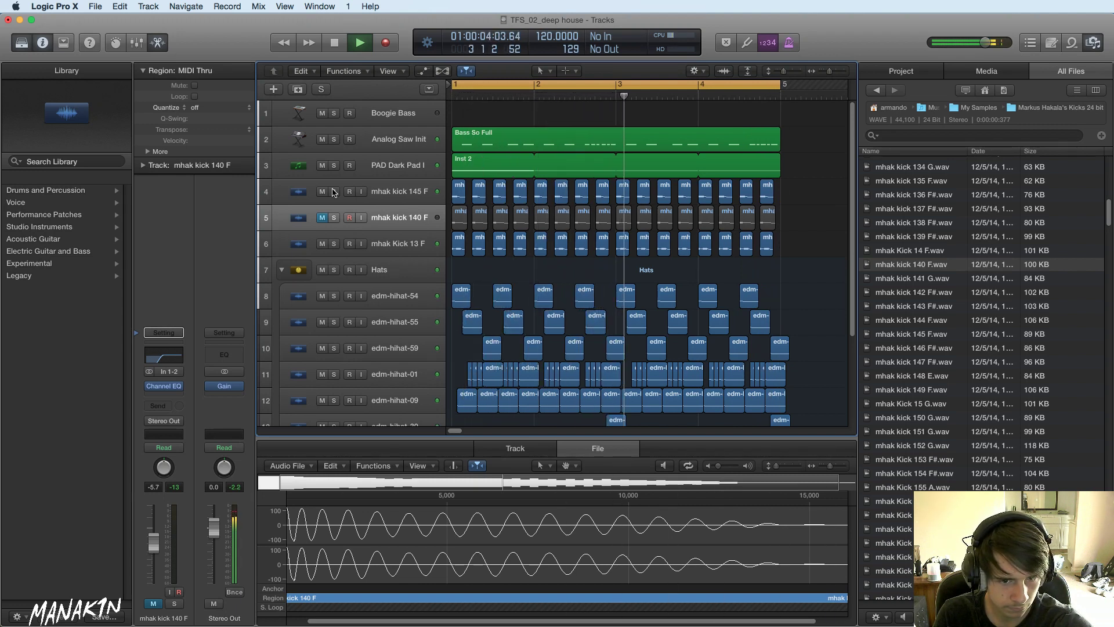
key(space)
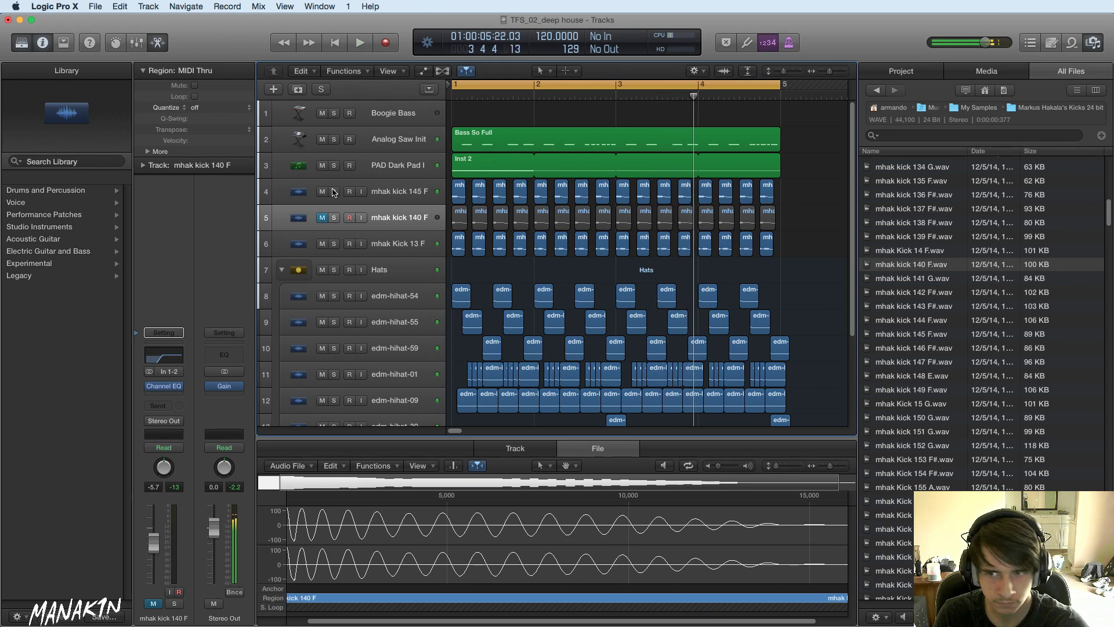
- Unmute mhak kick 140 F in place of mhak Kick 13 F and audition it with mhak kick 145 F, both soloed and in the full loop
click(321, 219)
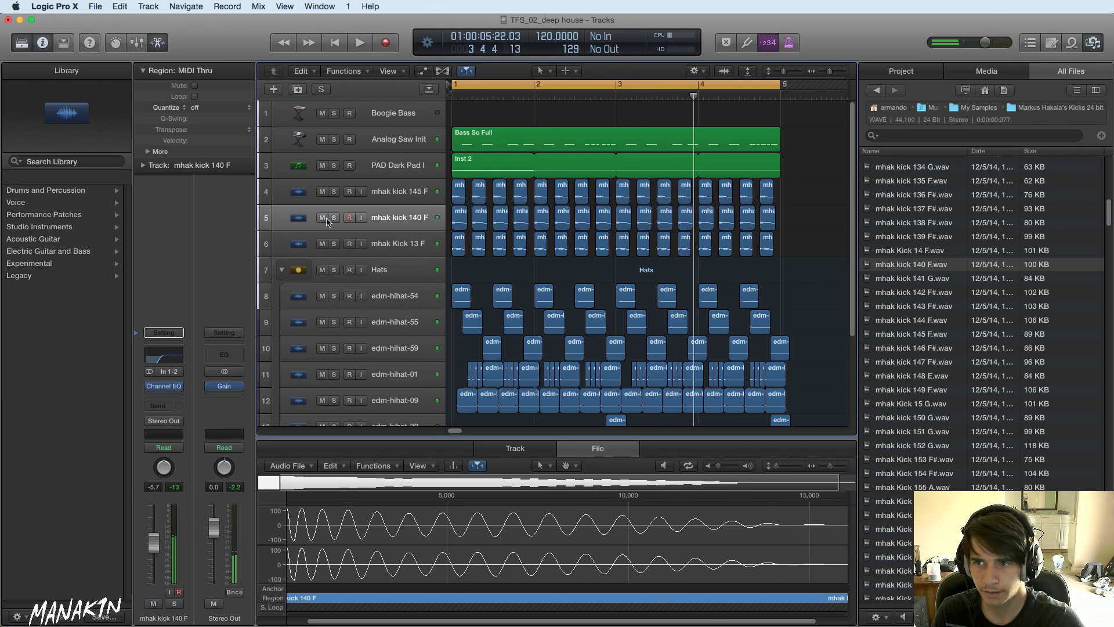
click(332, 220)
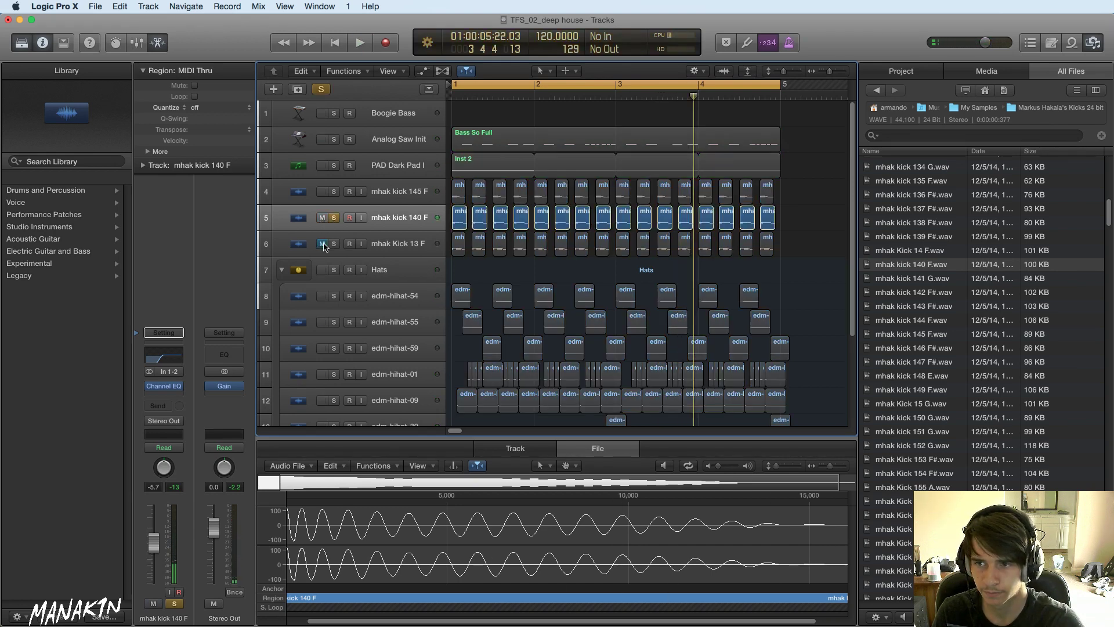
key(space)
click(334, 192)
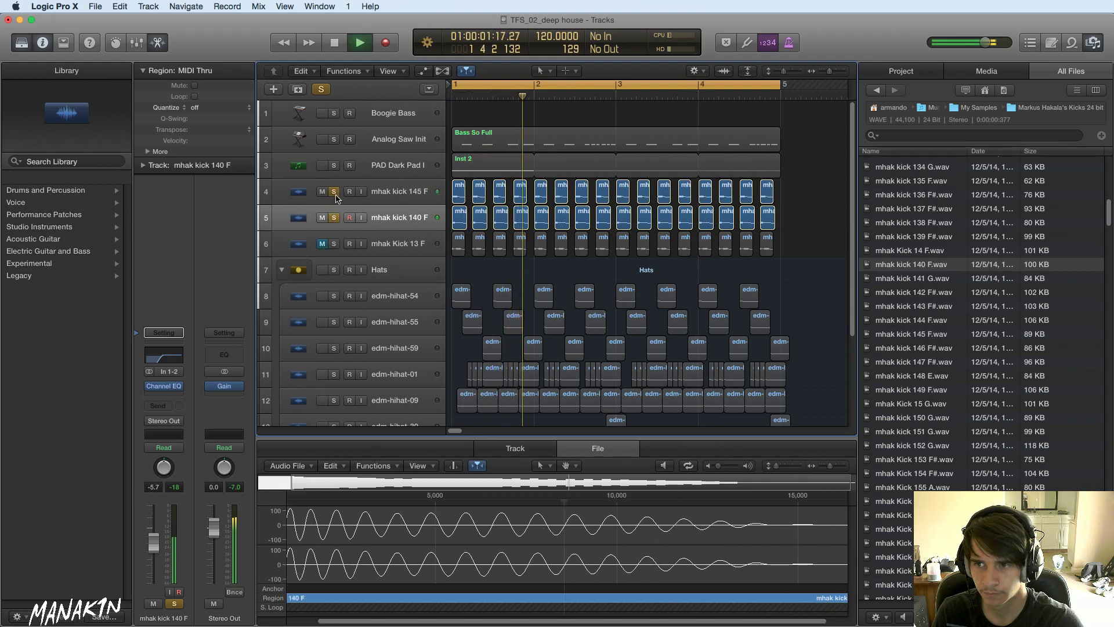
click(334, 218)
click(336, 198)
click(335, 193)
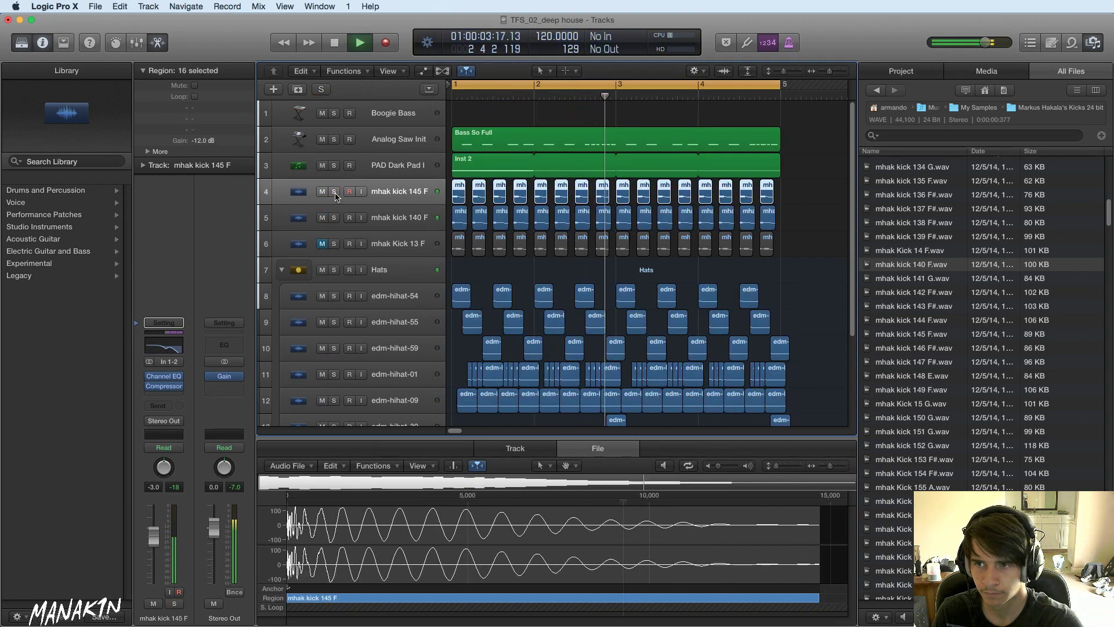
- Lower the mhak kick 140 F fader to -13.8 dB and unmute mhak Kick 13 F to hear all three kicks in the loop
click(356, 224)
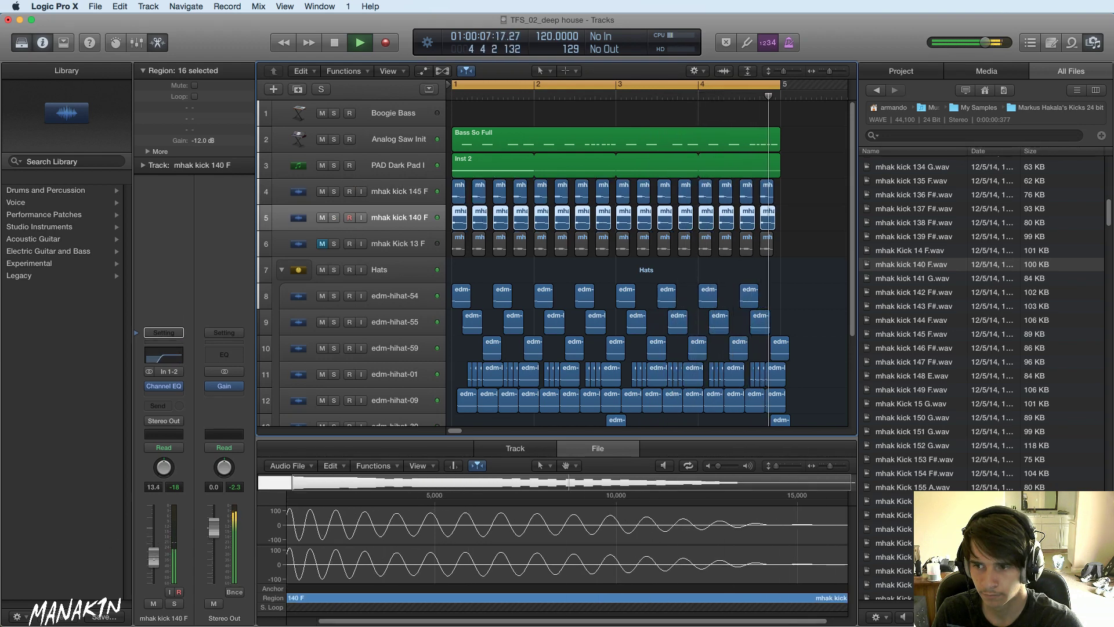
click(322, 244)
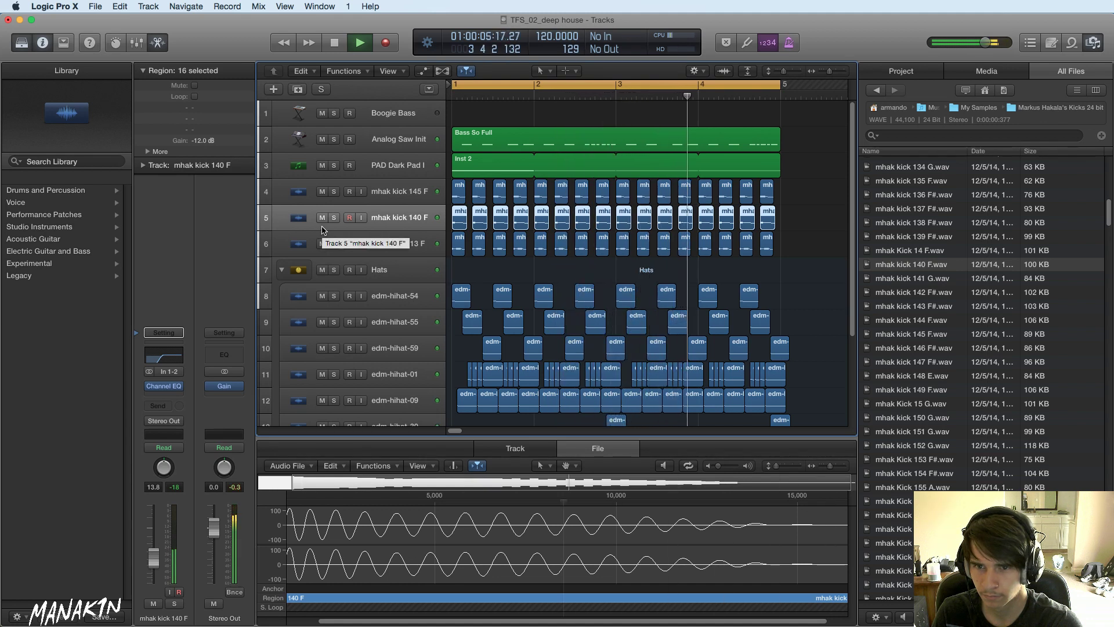
key(space)
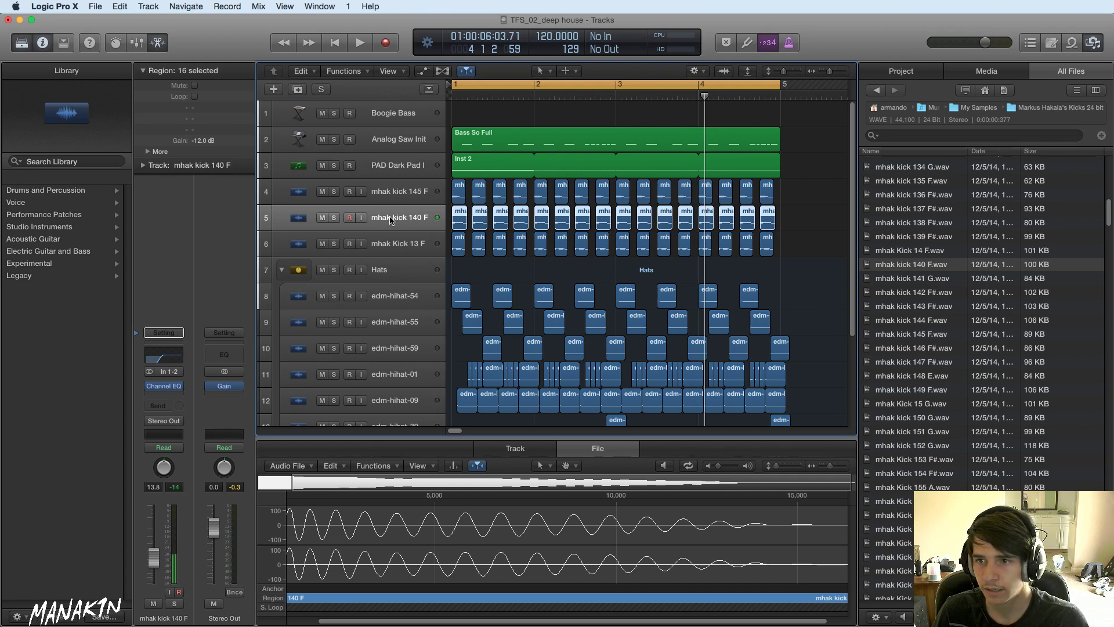
- Audition mhak kick 140 F soloed and compare it with mhak kick 145 F alone and with both kicks layered
click(333, 217)
key(space)
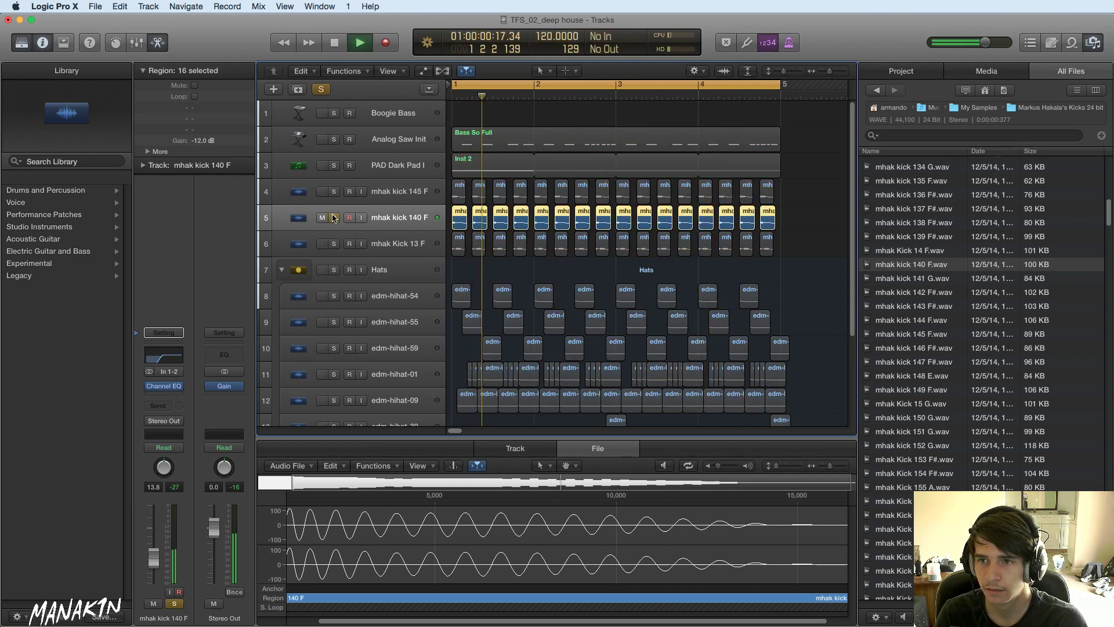
key(space)
click(334, 191)
key(space)
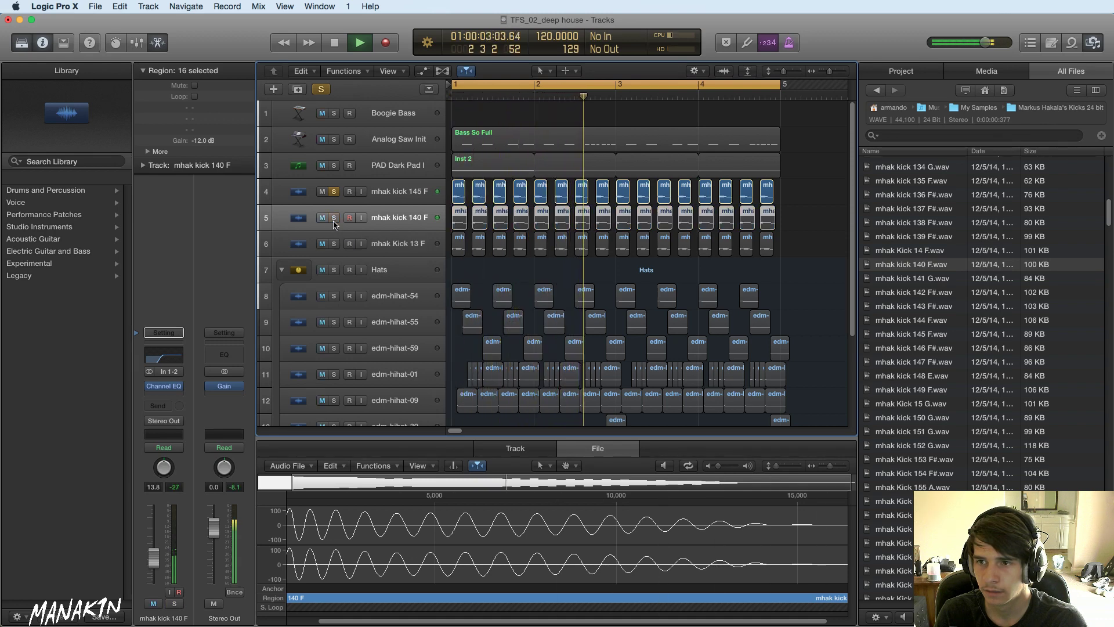
key(space)
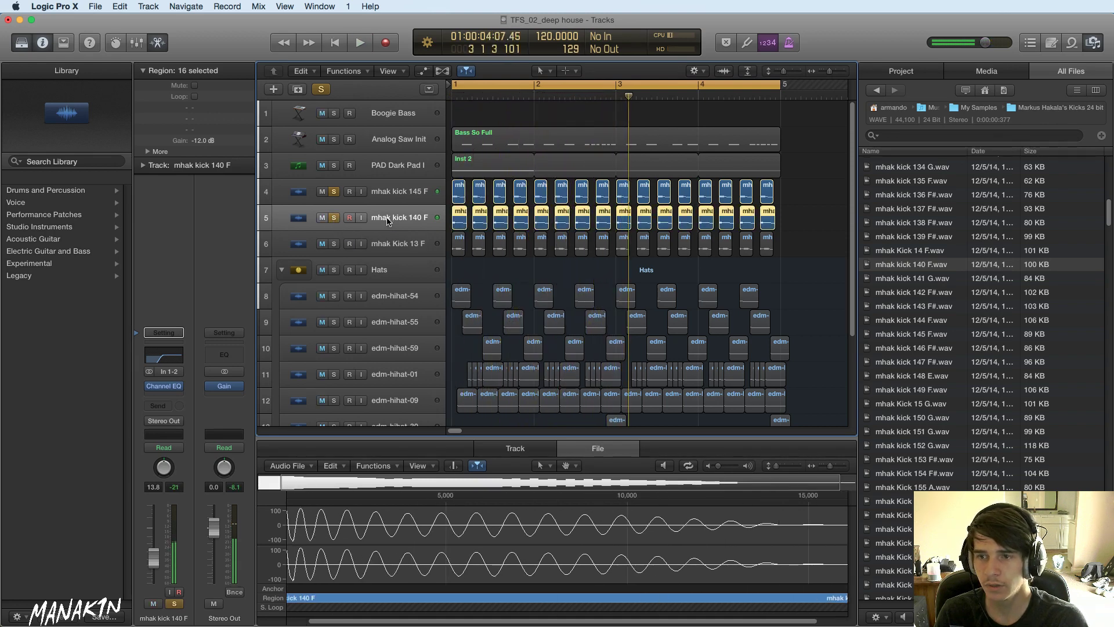
- Clear the kick solos, mute mhak Kick 13 F, and play the full loop
click(334, 218)
click(321, 244)
key(space)
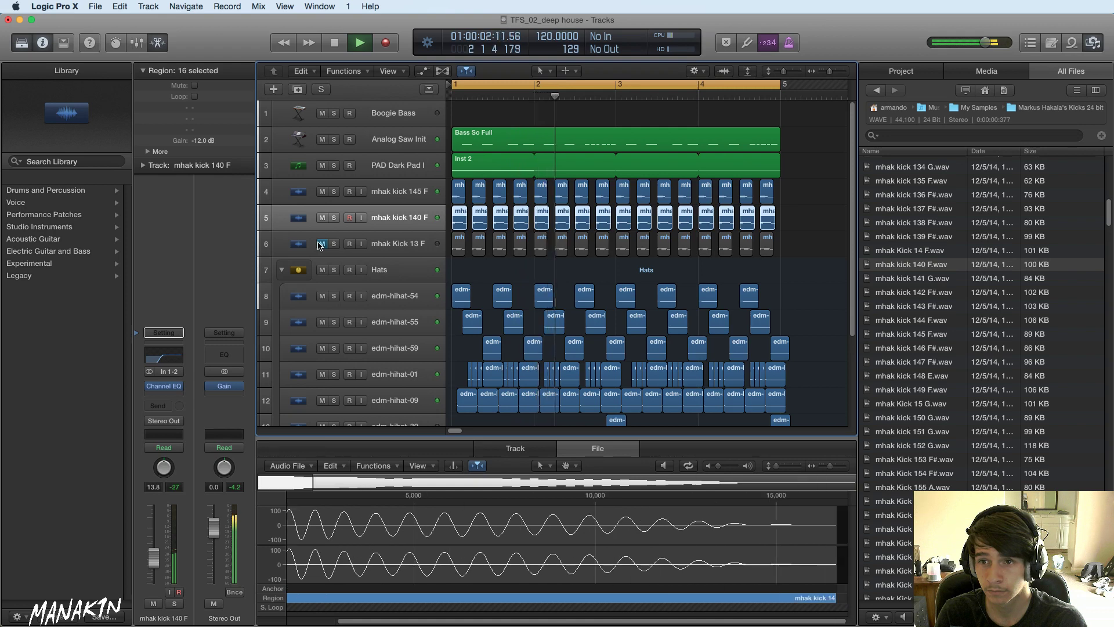
- Briefly mute the Analog Saw Init bass, restore it, and play the bass soloed
click(322, 140)
key(space)
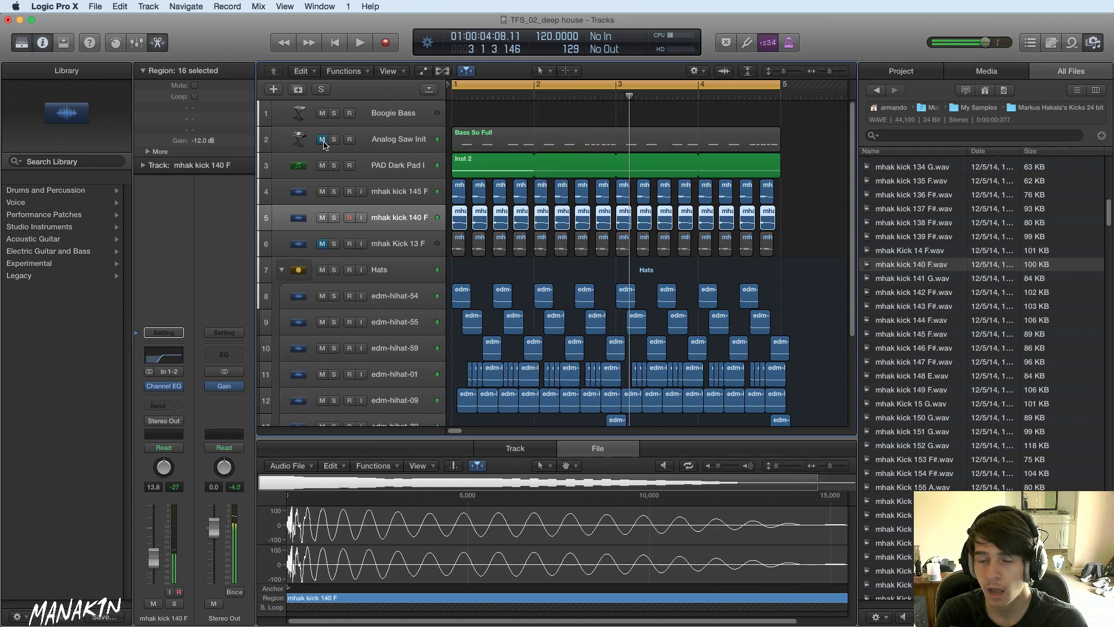
click(323, 140)
click(357, 137)
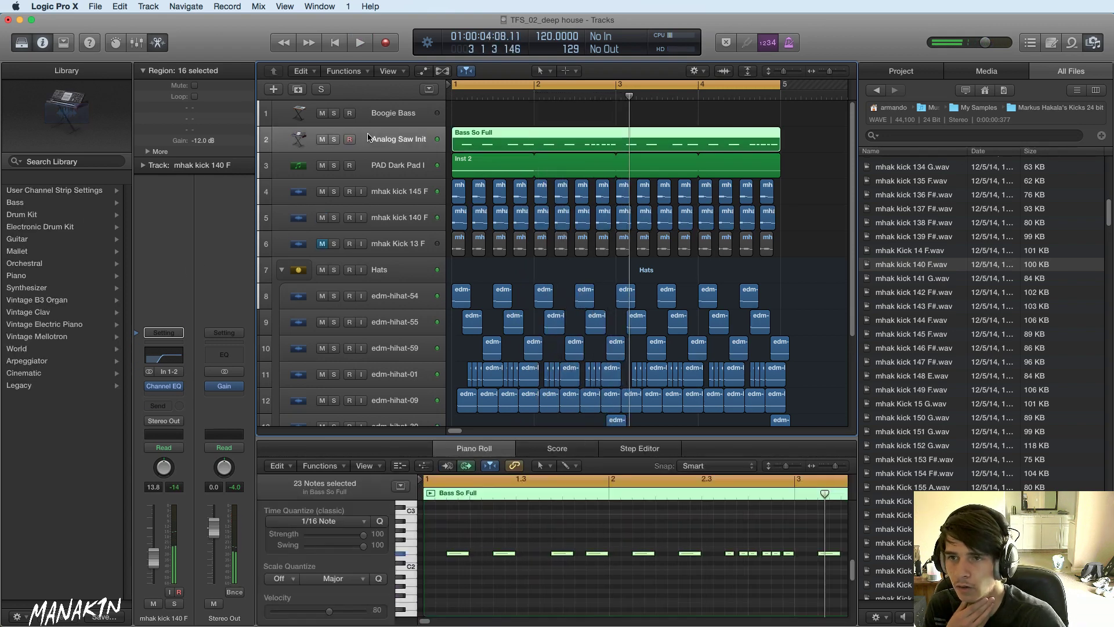
click(334, 139)
key(space)
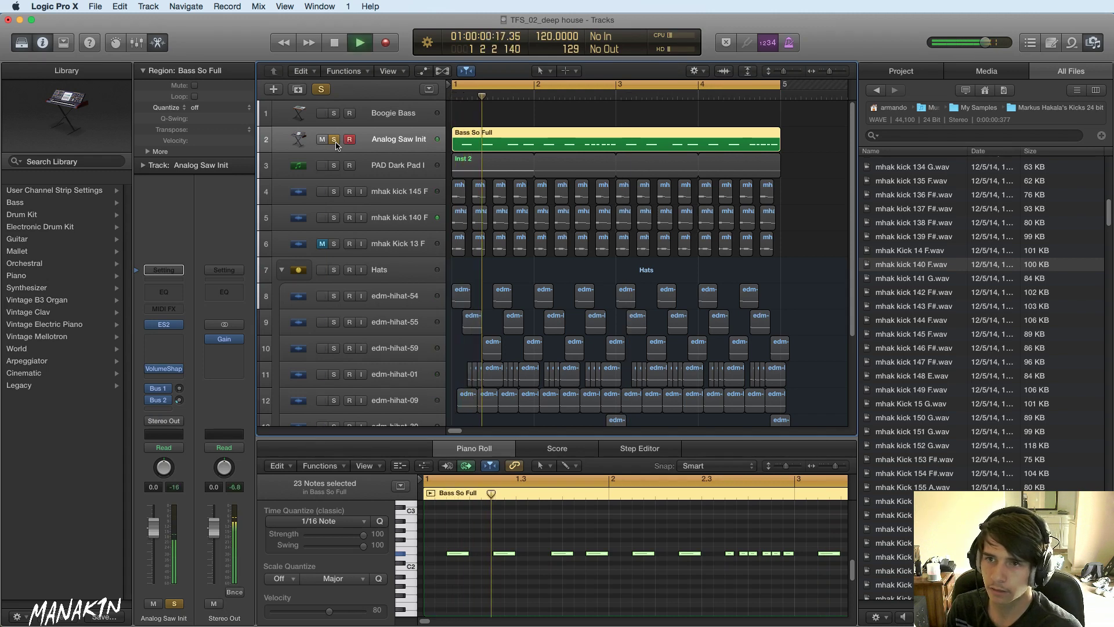
- In the bass track's VolumeShaper, fine-tune the ducking curve's low start point and straighten its final drop
click(174, 369)
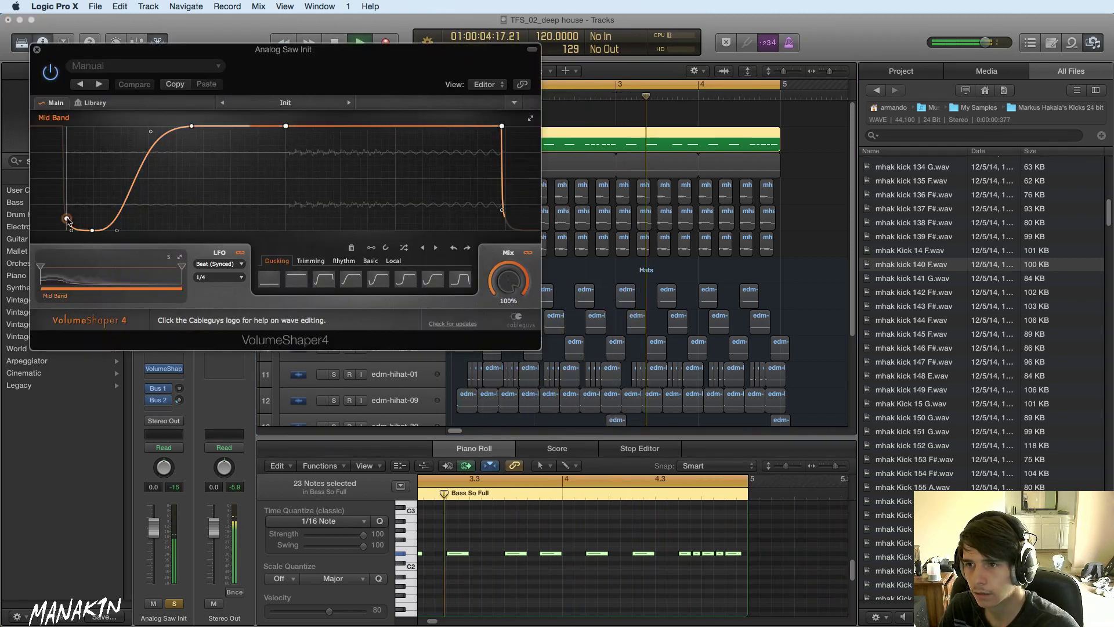
drag(67, 219, 71, 217)
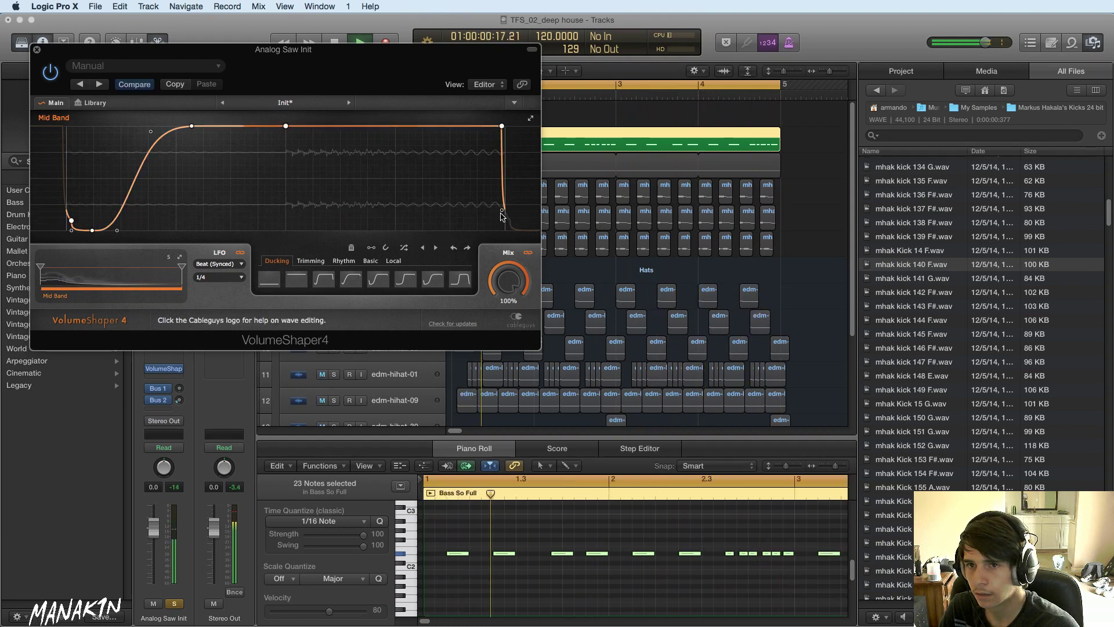
drag(502, 210, 450, 126)
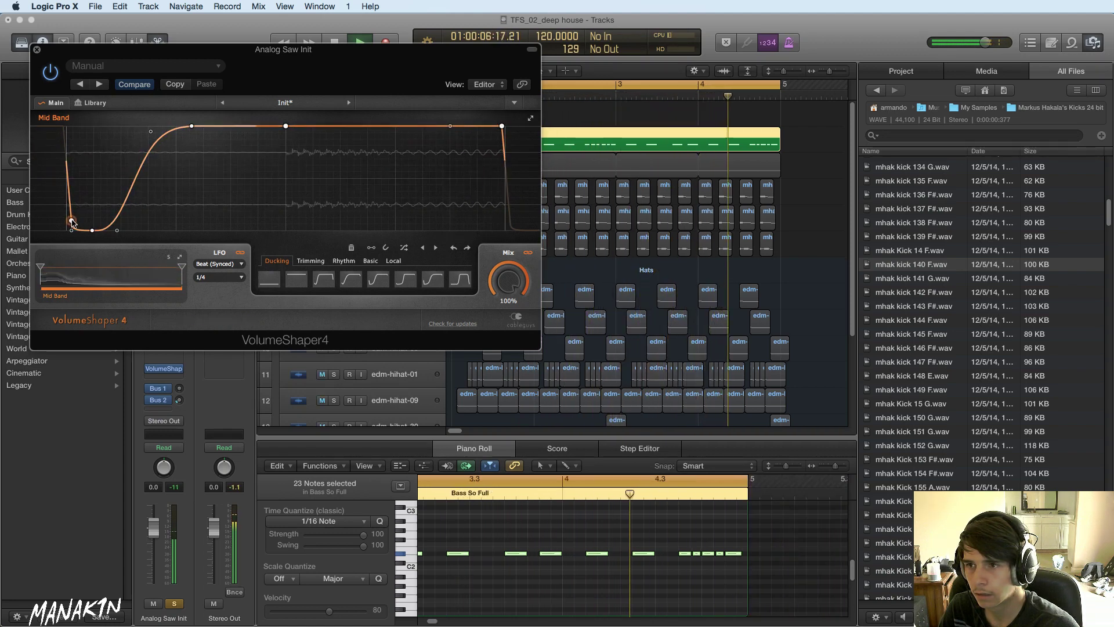
drag(71, 221, 68, 219)
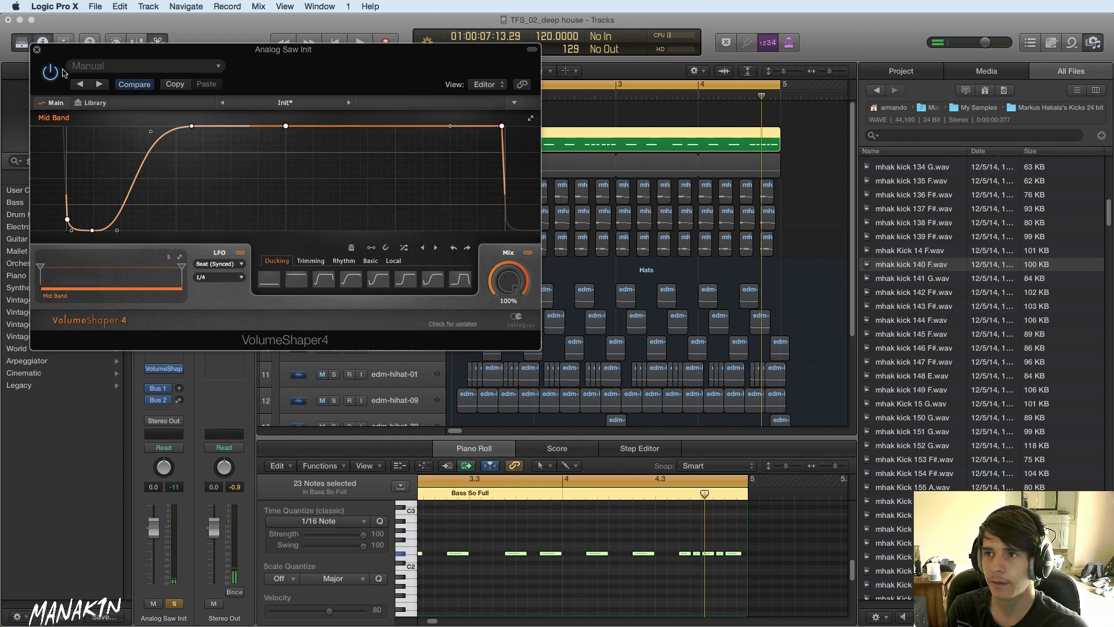
click(37, 52)
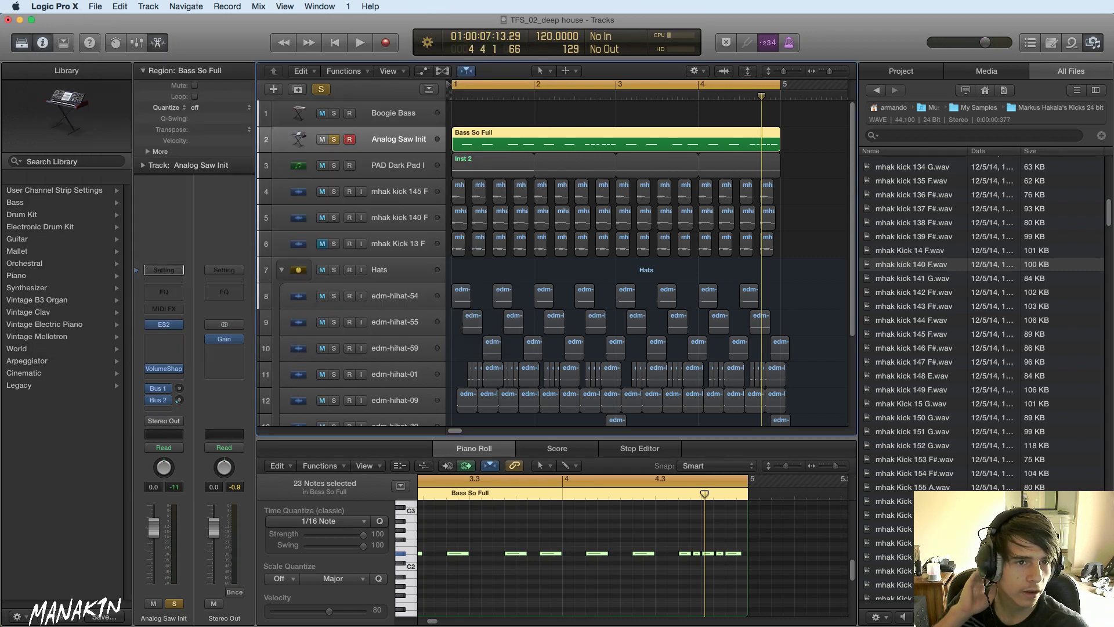
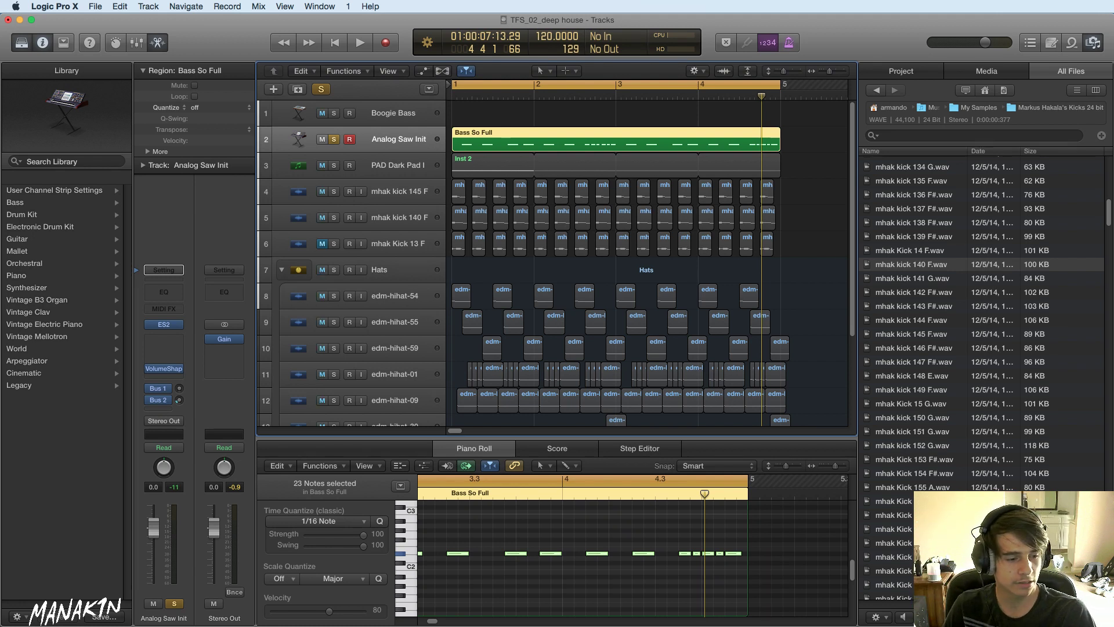
key(super+Tab)
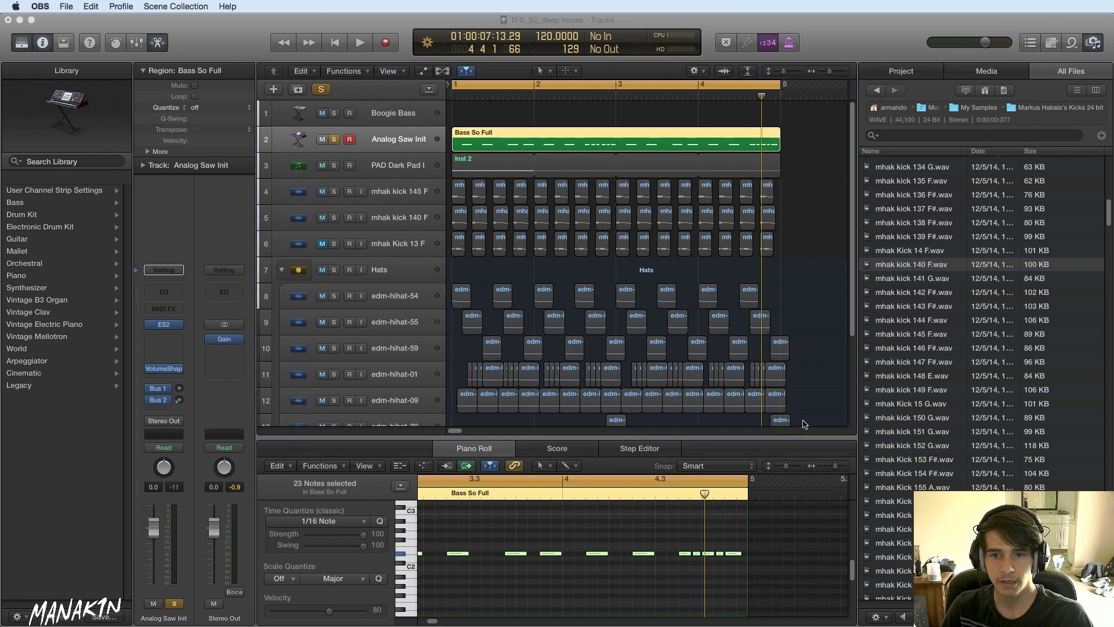
click(783, 542)
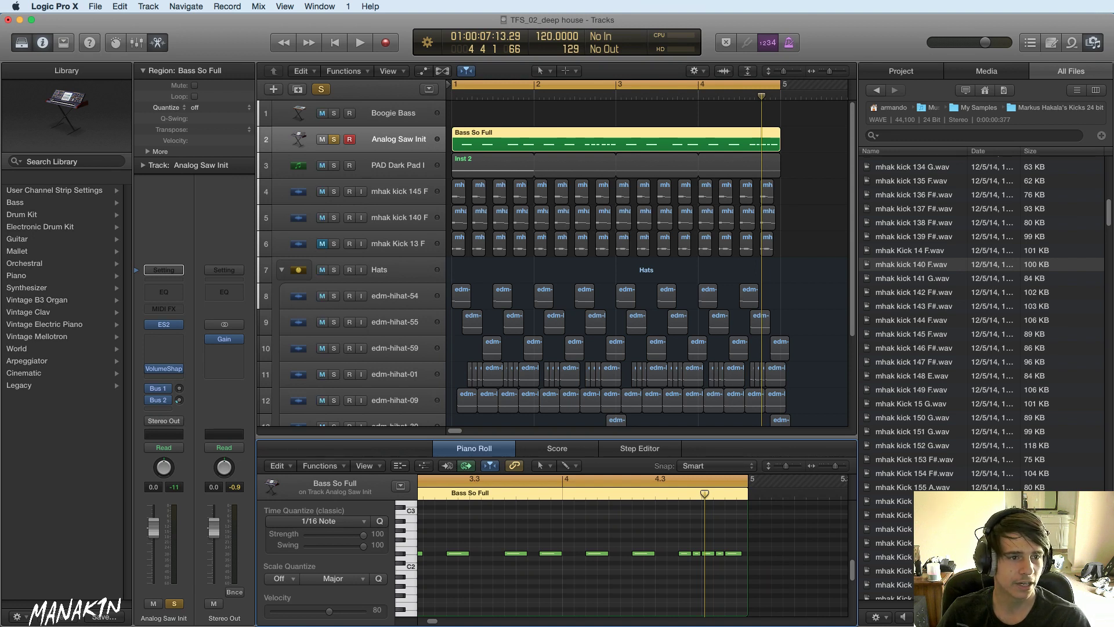
key(super+Tab)
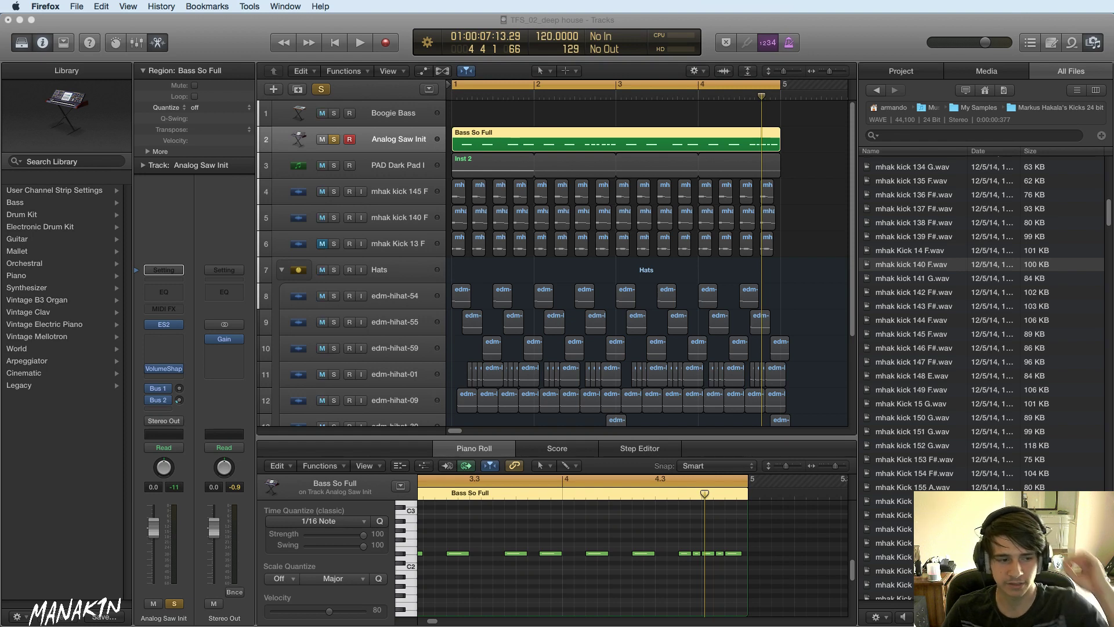
click(816, 195)
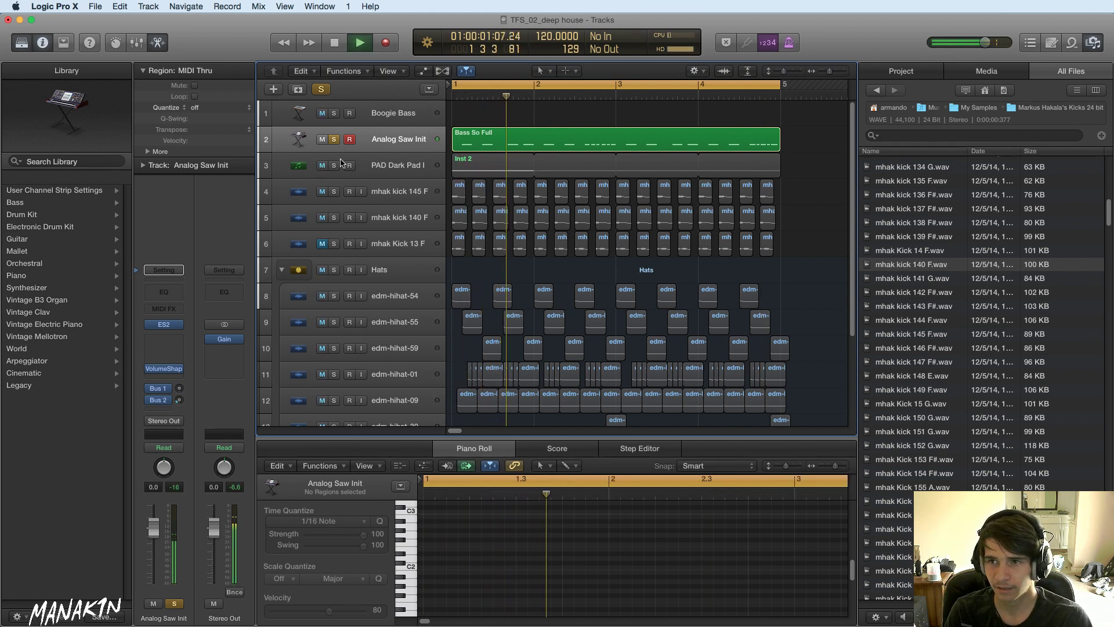
- Reopen the bass track's VolumeShaper, play the soloed bass to check the ducking curve, and move the plug-in window clear of the tracks
mouse_move(167, 370)
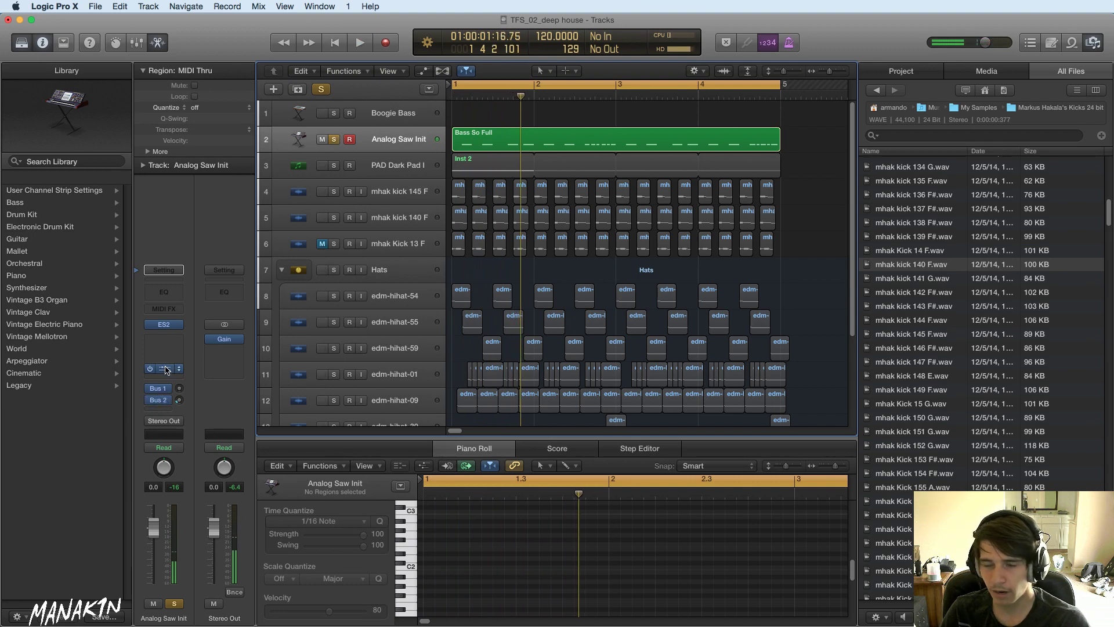
click(165, 369)
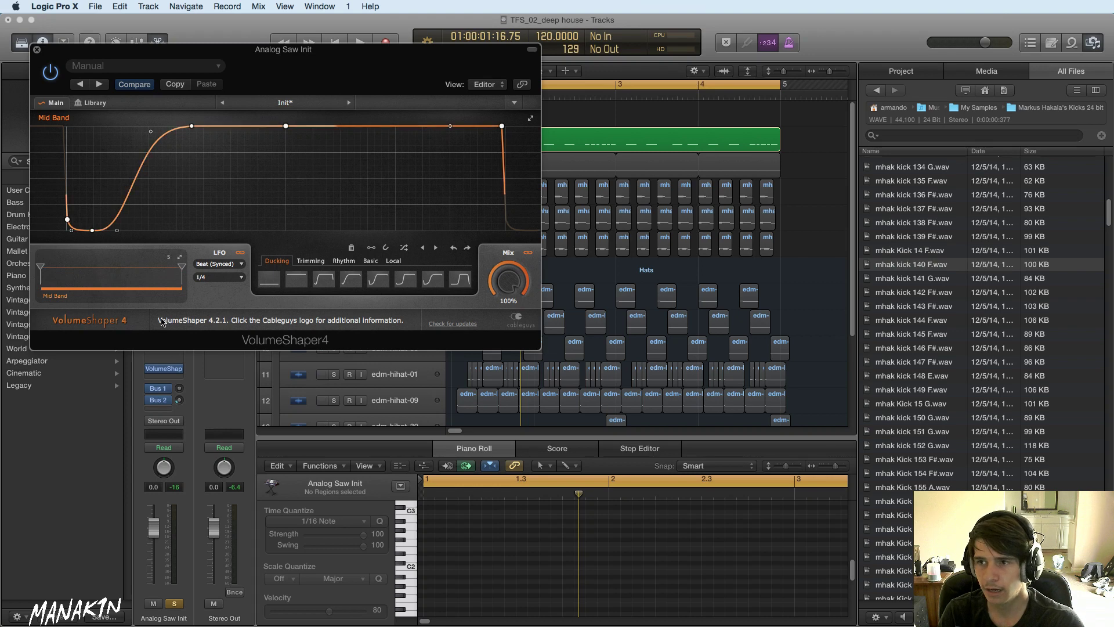
key(space)
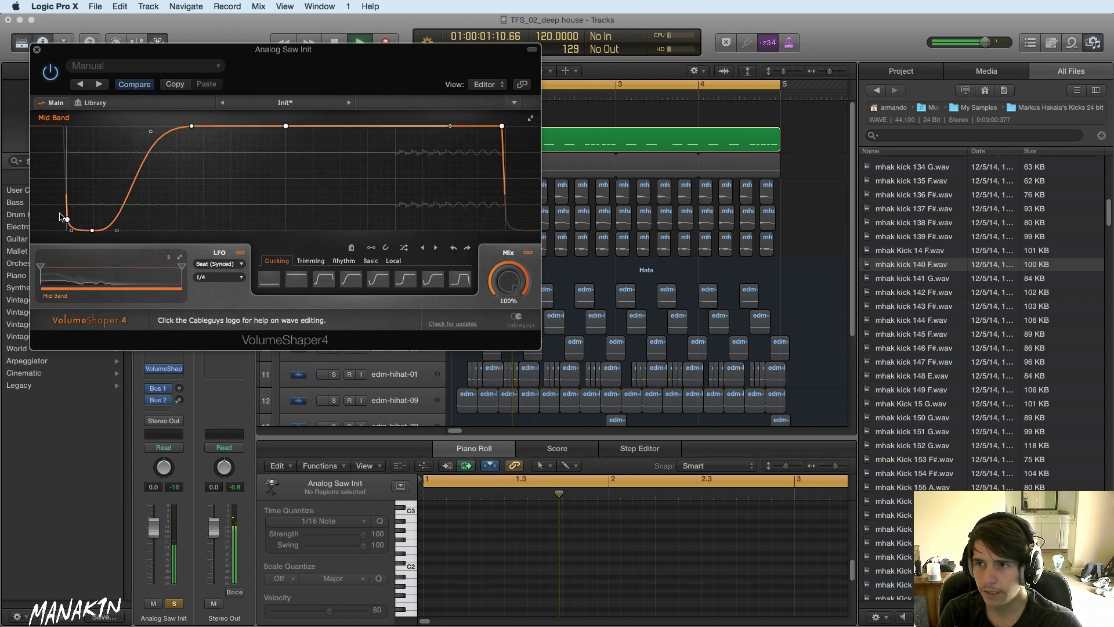
key(space)
drag(74, 49, 505, 151)
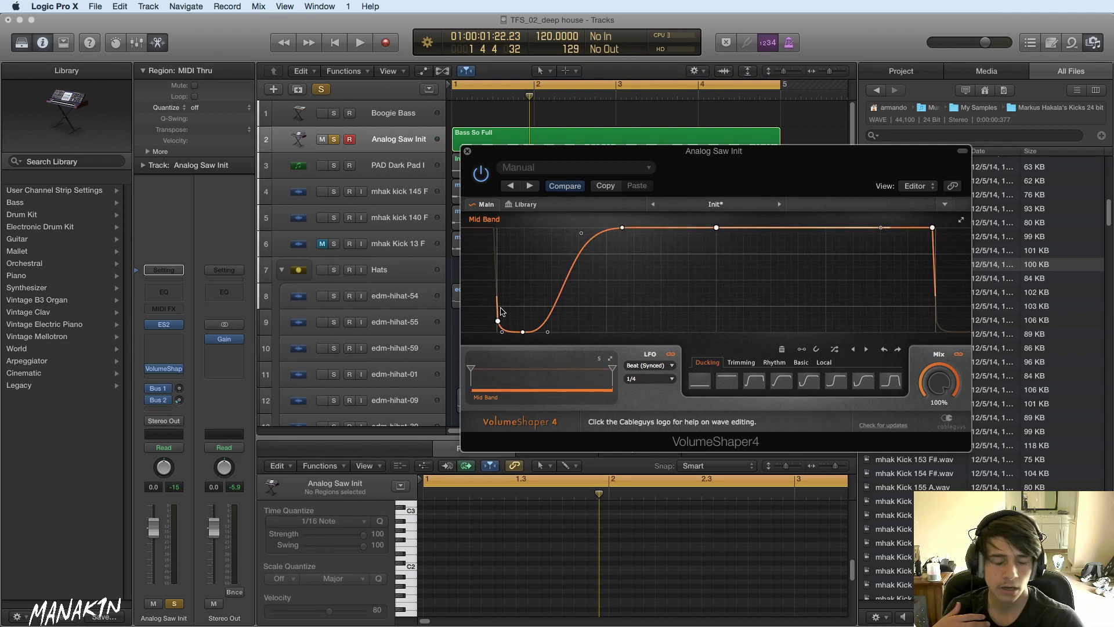
- Inspect the Boogie Bass track's Compressor beside the Analog Saw Init ducking curve, and close both plug-ins
key(Down)
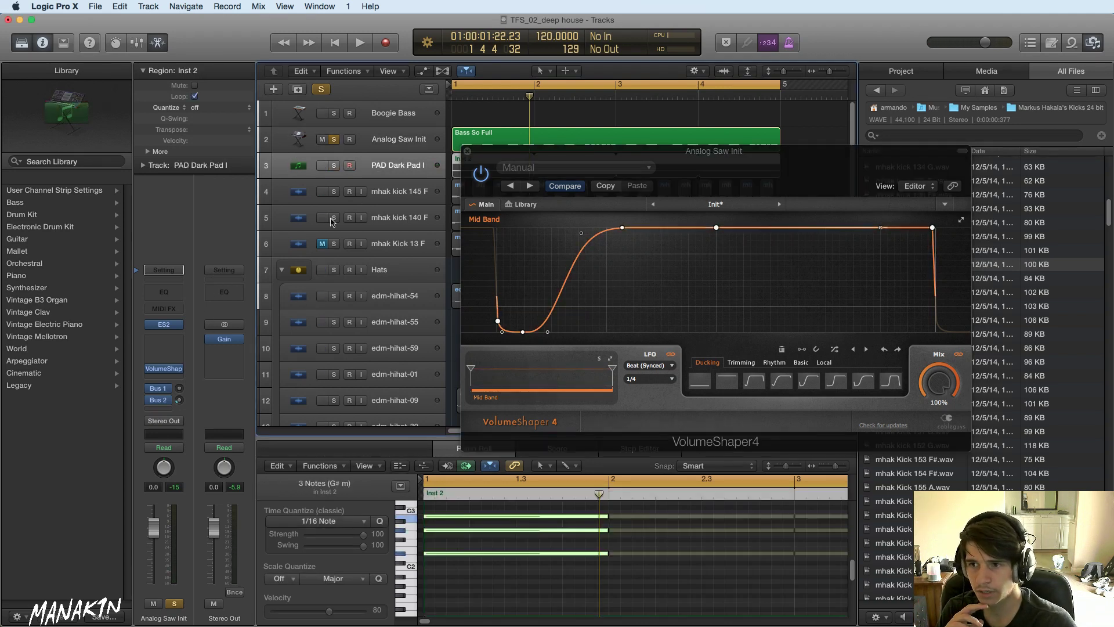
click(383, 112)
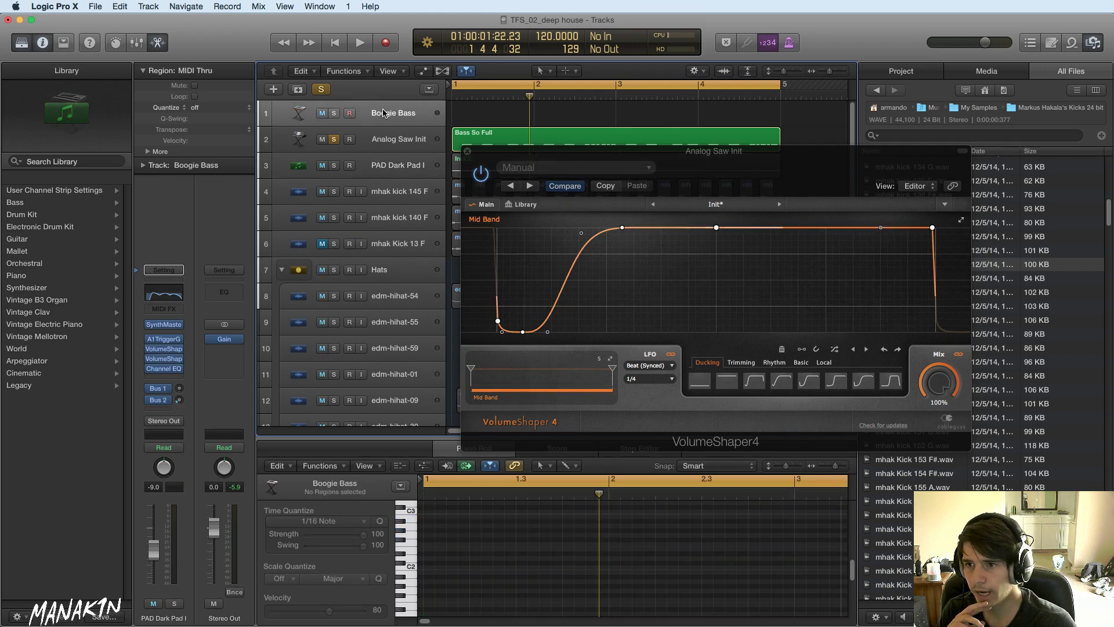
click(171, 340)
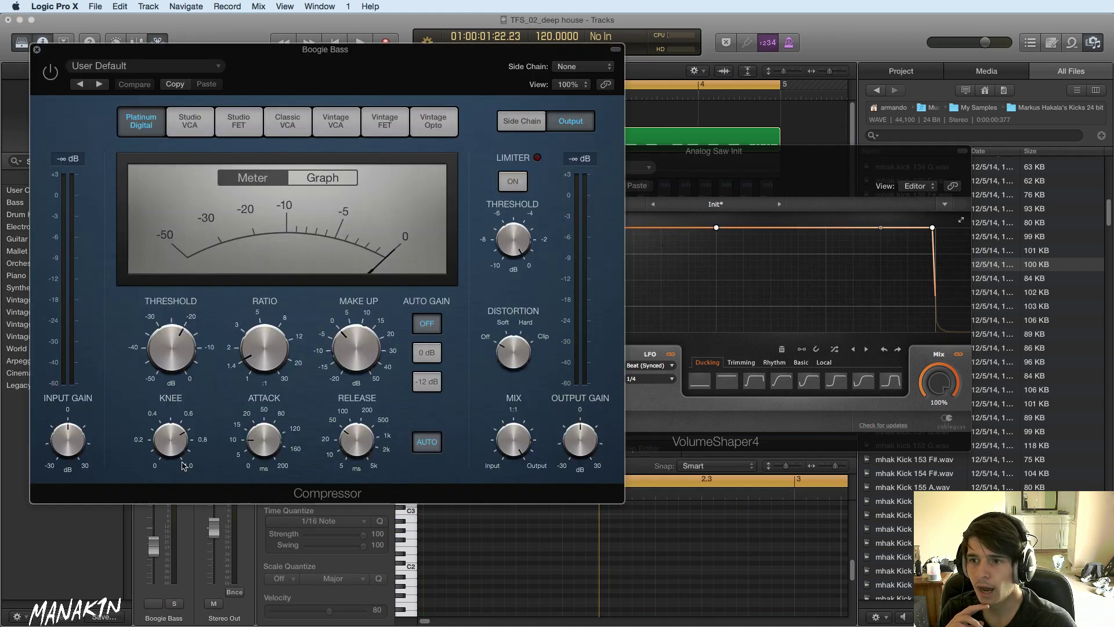
mouse_move(250, 441)
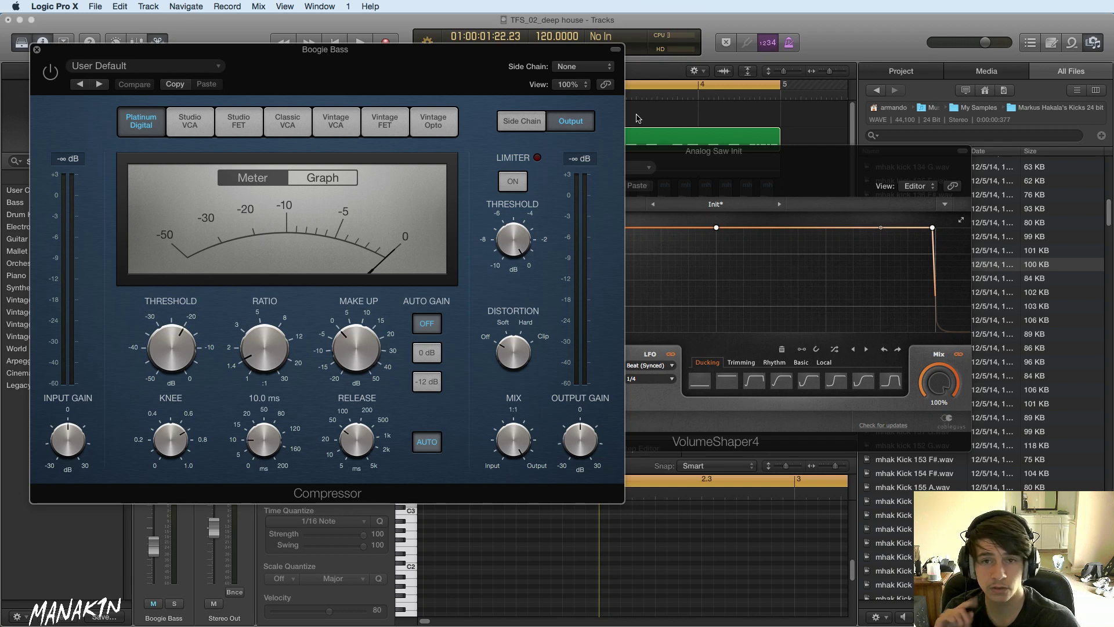
drag(691, 152, 649, 129)
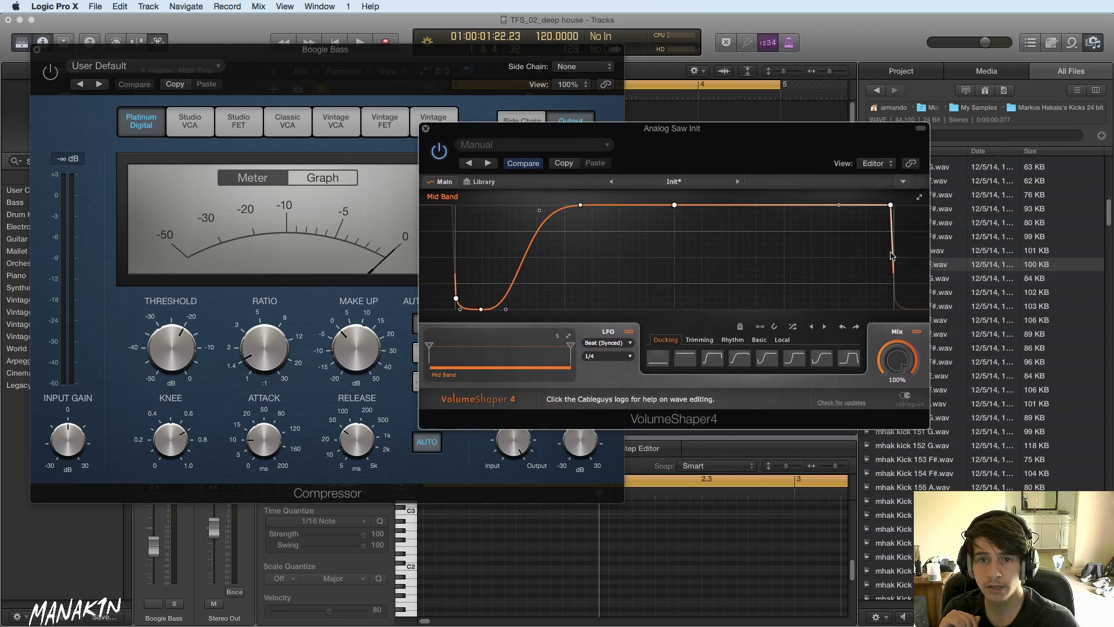
mouse_move(312, 319)
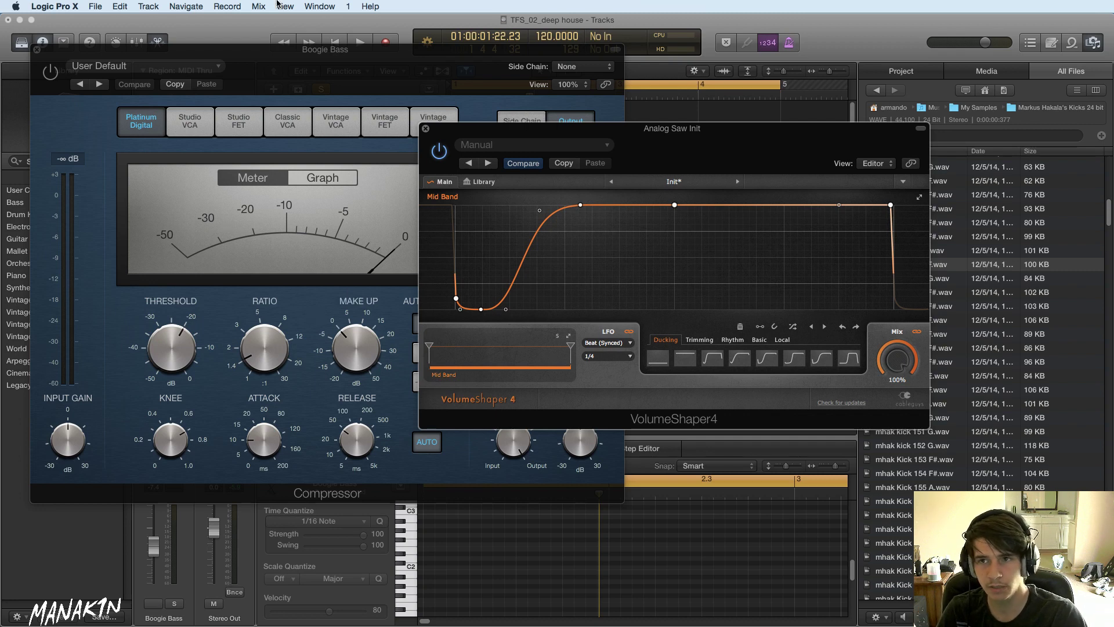
click(426, 129)
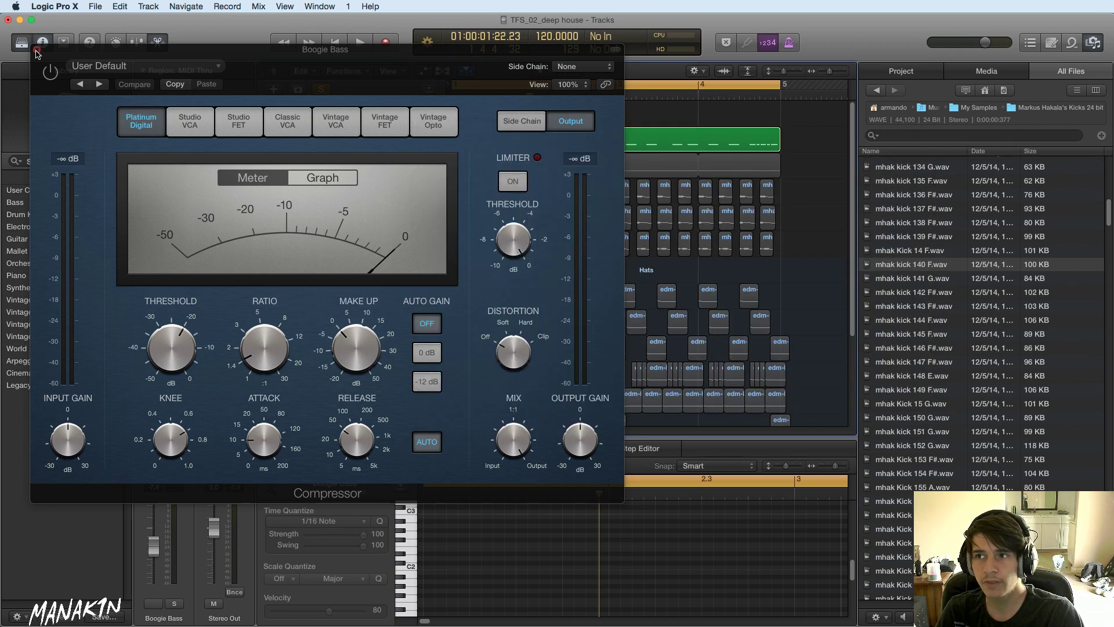
click(37, 50)
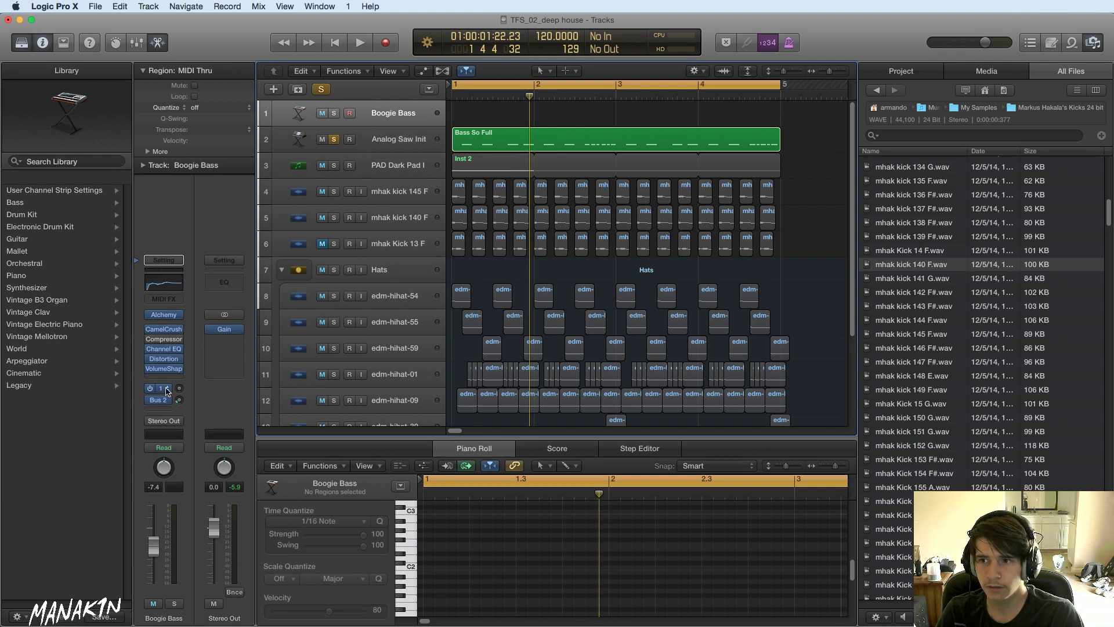
- View the Boogie Bass track's VolumeShaper curve and compare it with the Analog Saw Init track's curve
click(163, 368)
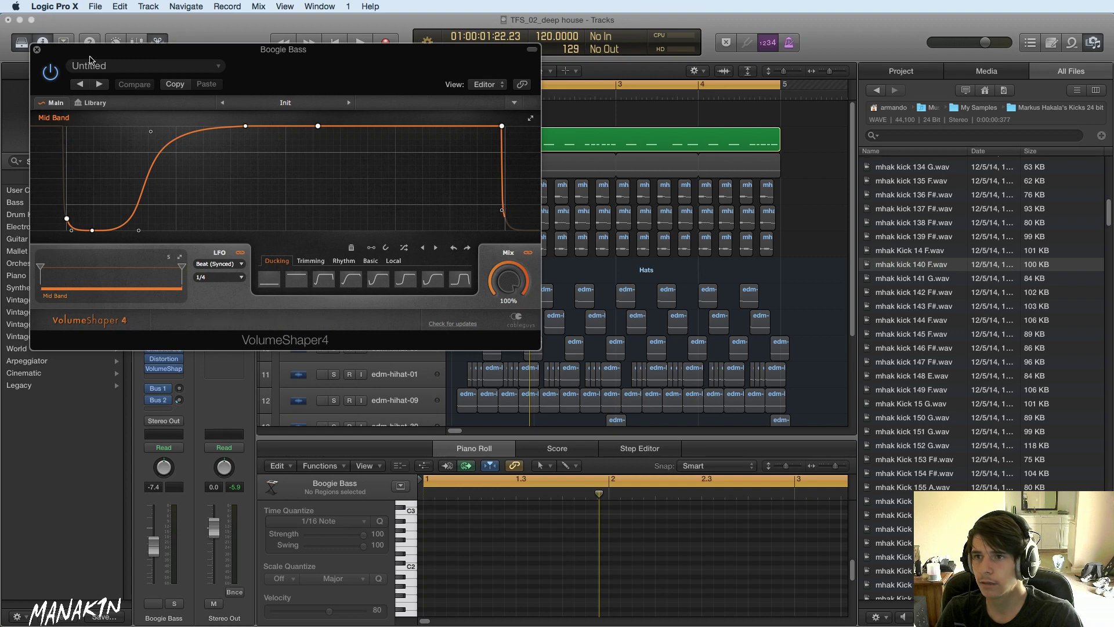
click(36, 49)
click(397, 139)
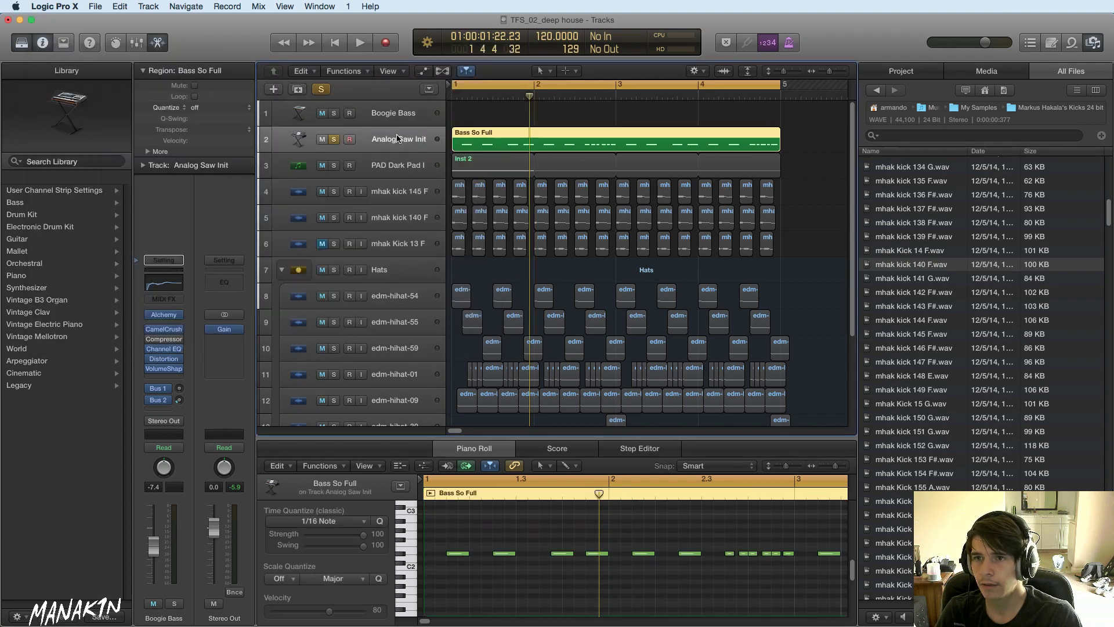
click(164, 369)
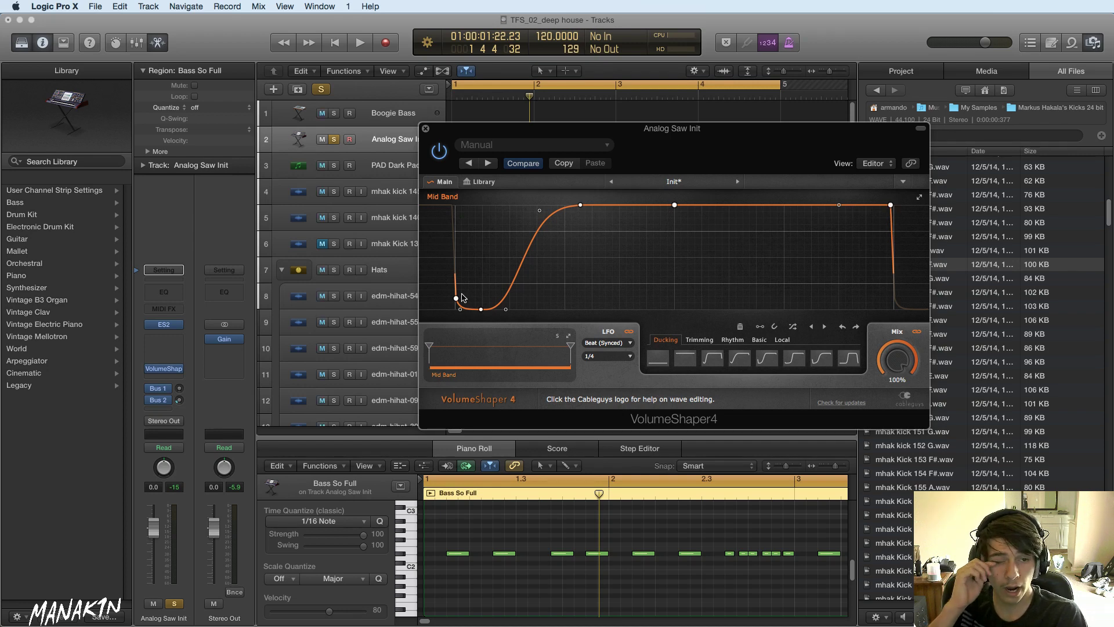
click(425, 129)
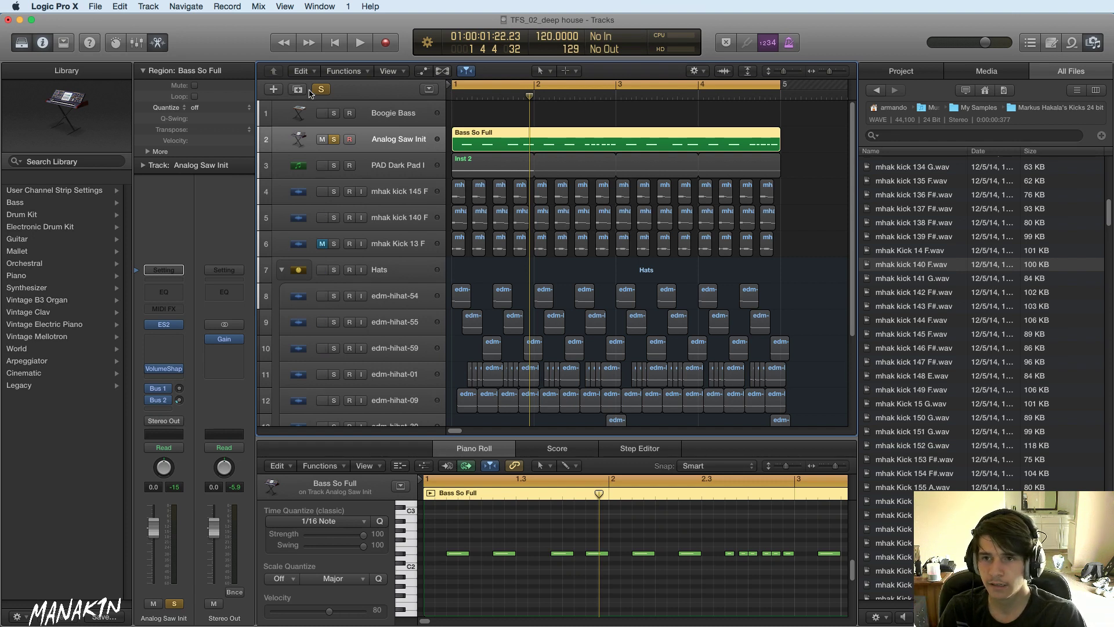
- Clear the bass solo and unmute mhak Kick 13 F during full-loop playback, comparing it with mhak kick 140 F muted and unmuted
click(333, 141)
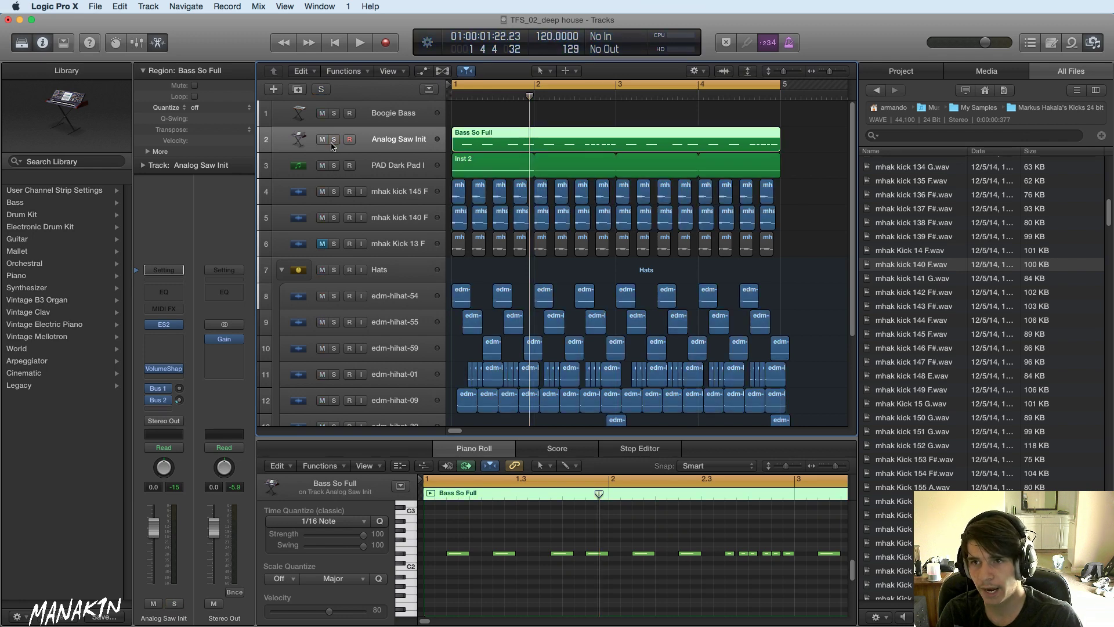
key(space)
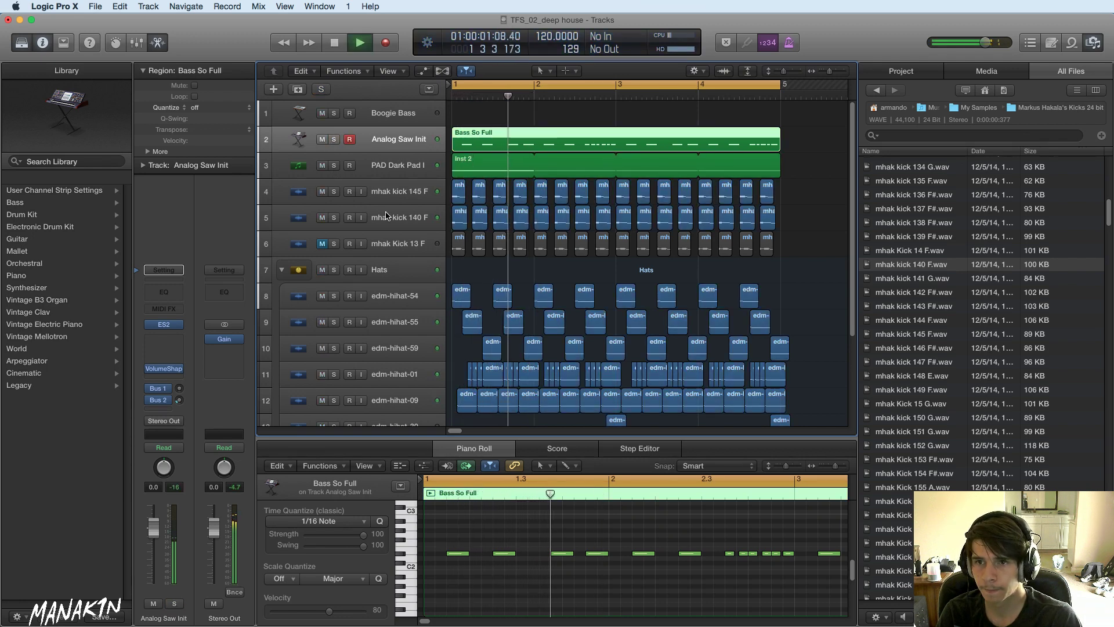
click(322, 218)
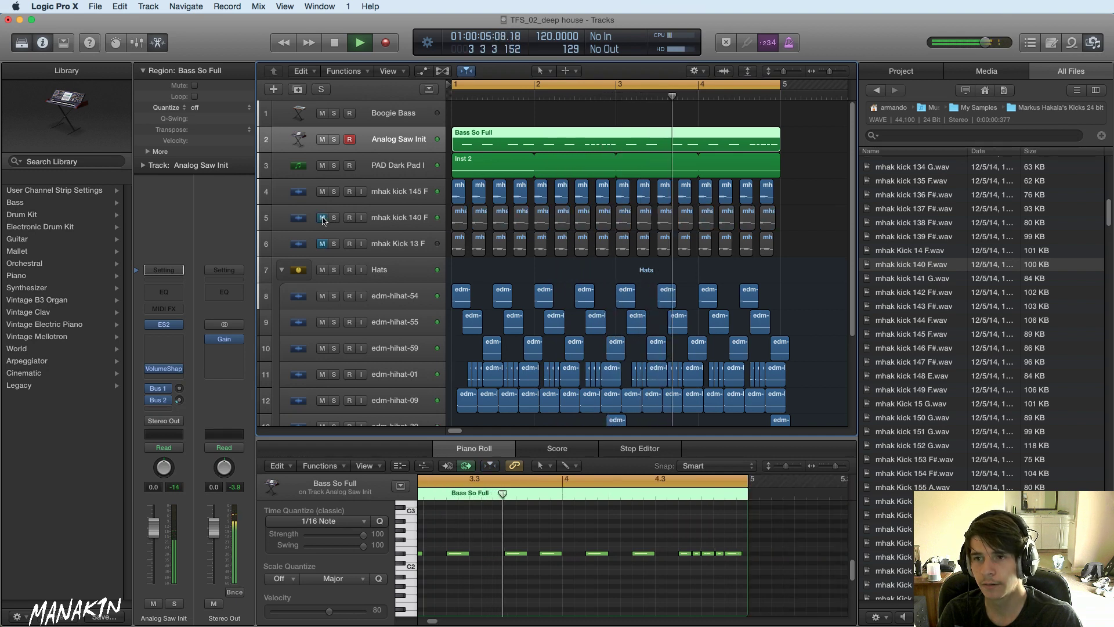
click(322, 243)
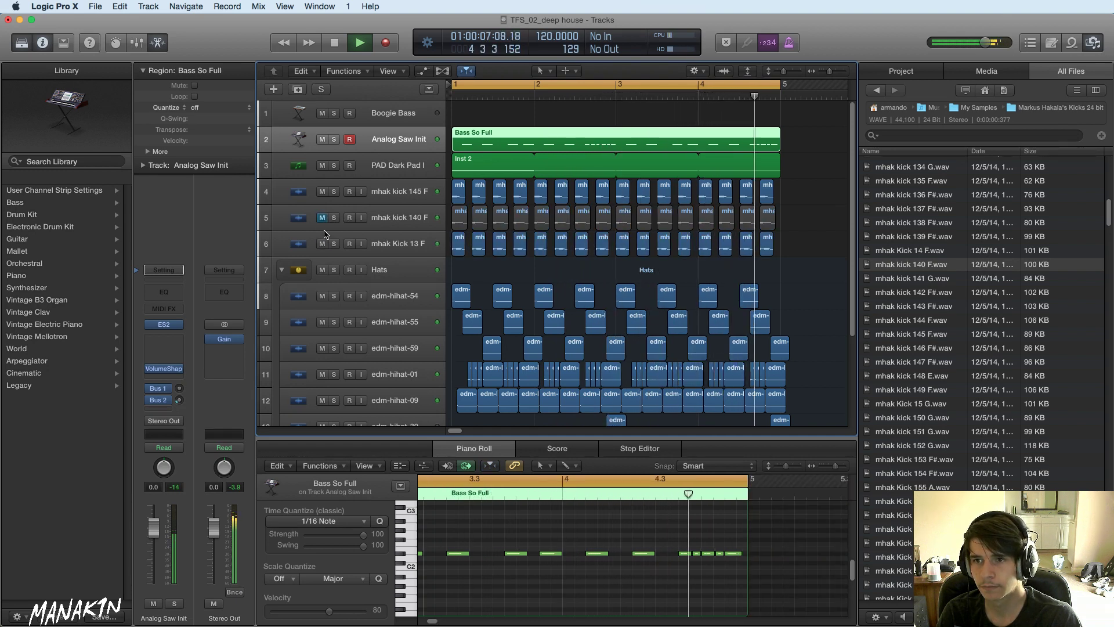
click(322, 217)
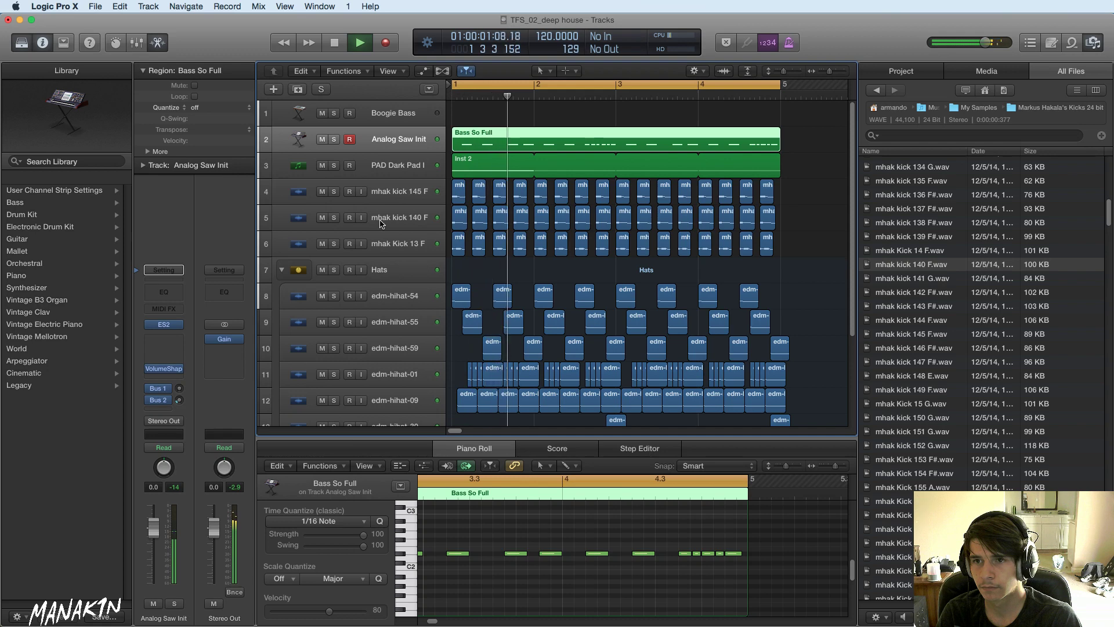
- Solo all three mhak kick tracks and compare the layers without mhak kick 140 F and without mhak Kick 13 F
drag(334, 192, 334, 244)
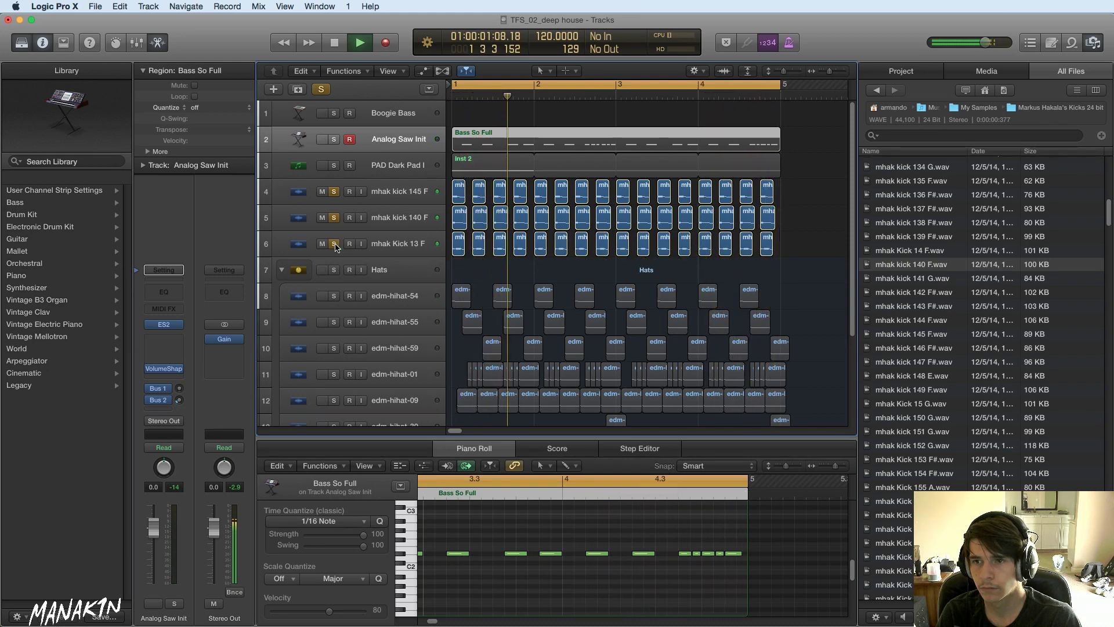
click(334, 217)
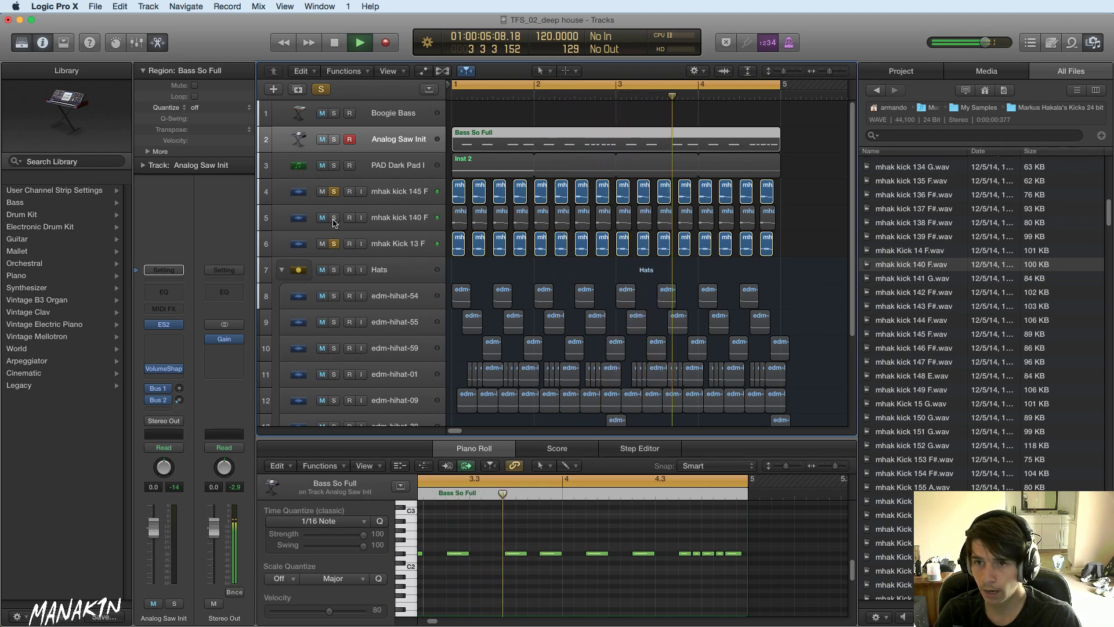
click(334, 219)
click(335, 243)
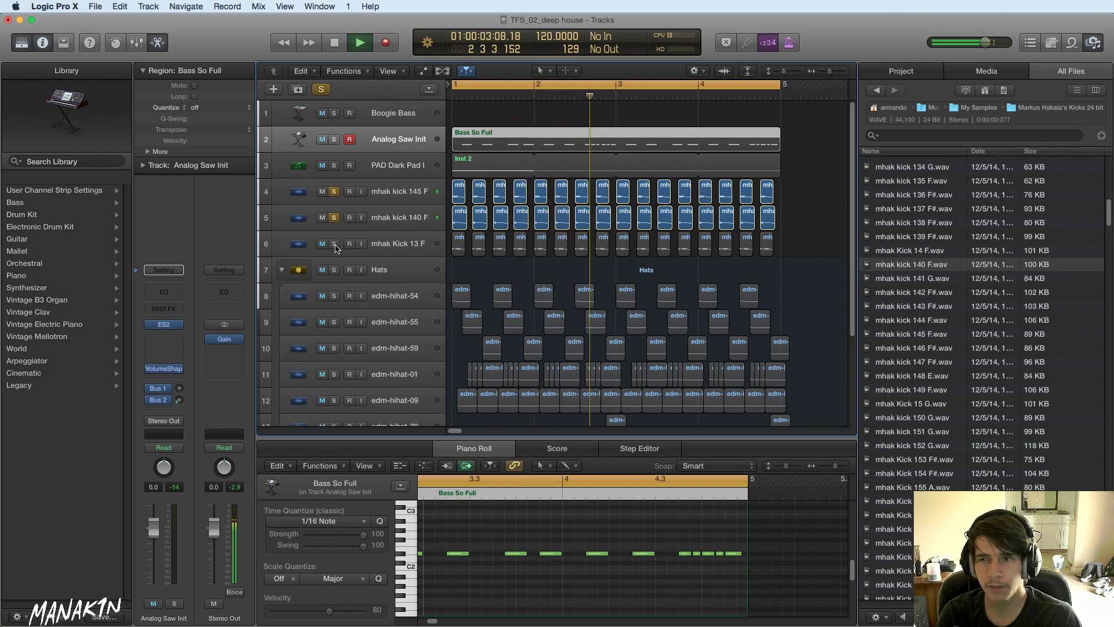
- Clear the remaining kick solos and compare the full loop with mhak Kick 13 F muted and unmuted
click(334, 193)
click(334, 218)
click(322, 244)
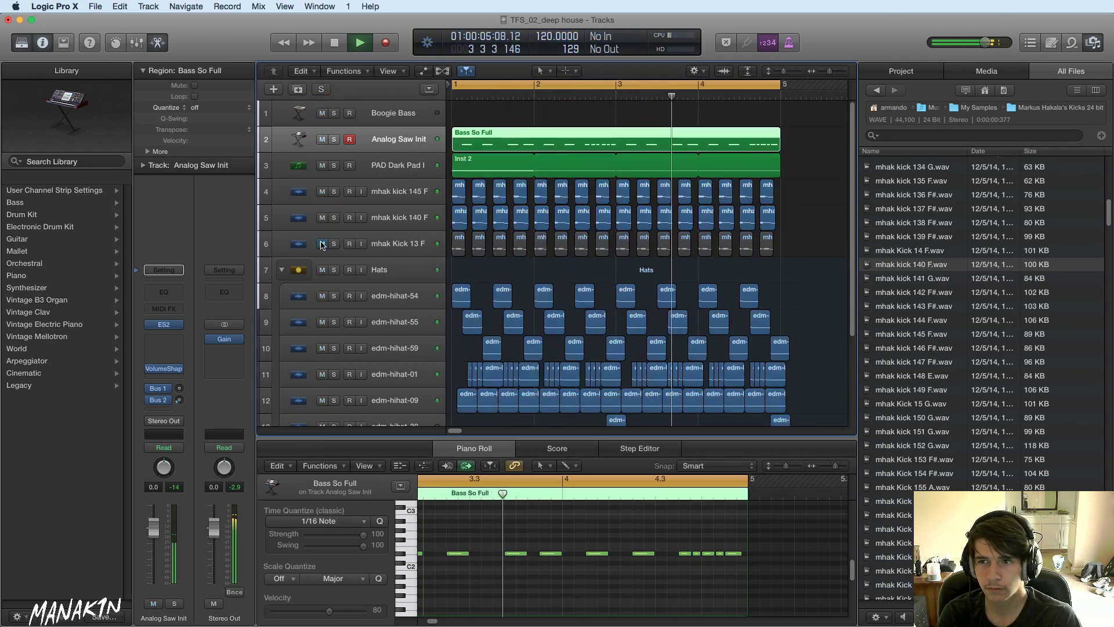
click(322, 244)
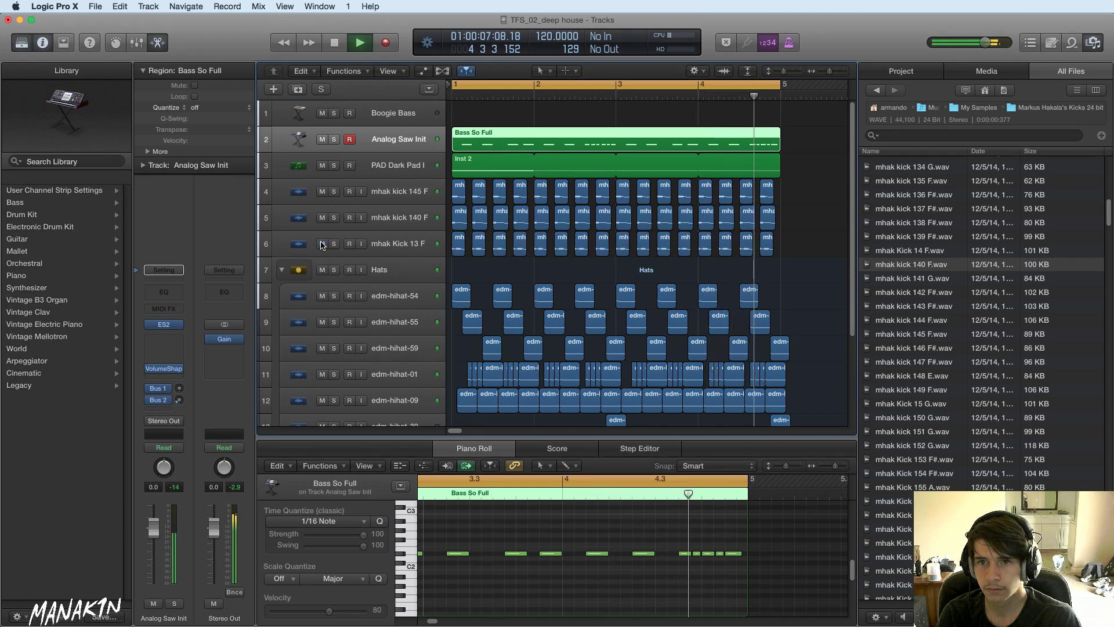
key(space)
- Solo the three mhak kick tracks and group them into a Summing Stack
drag(333, 243, 334, 191)
click(410, 194)
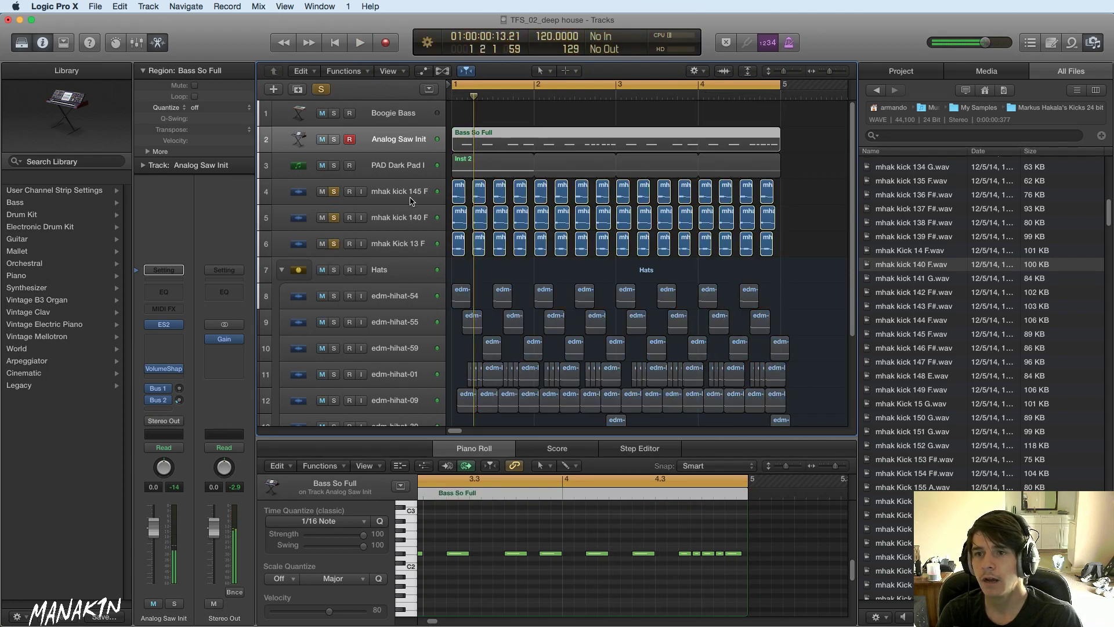
shift+click(410, 251)
right_click(411, 250)
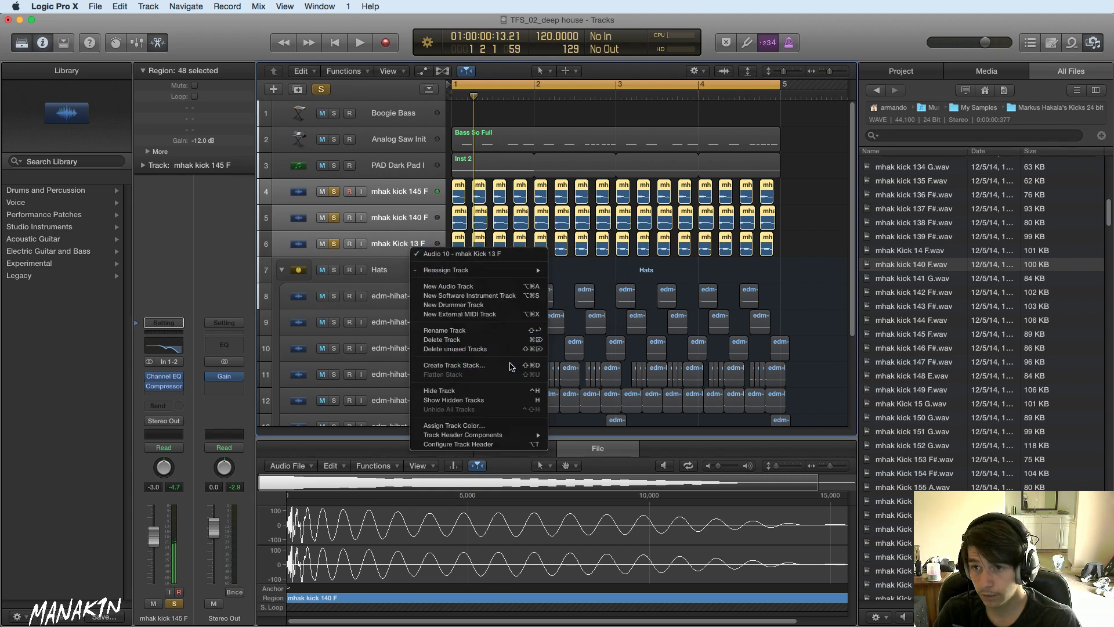
click(511, 366)
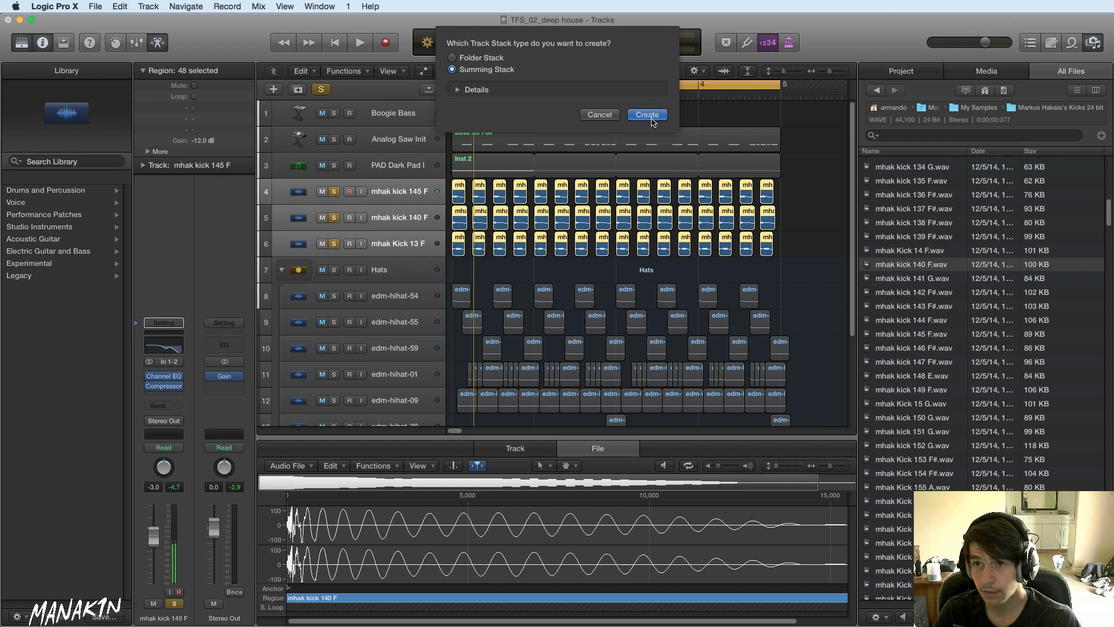
click(651, 118)
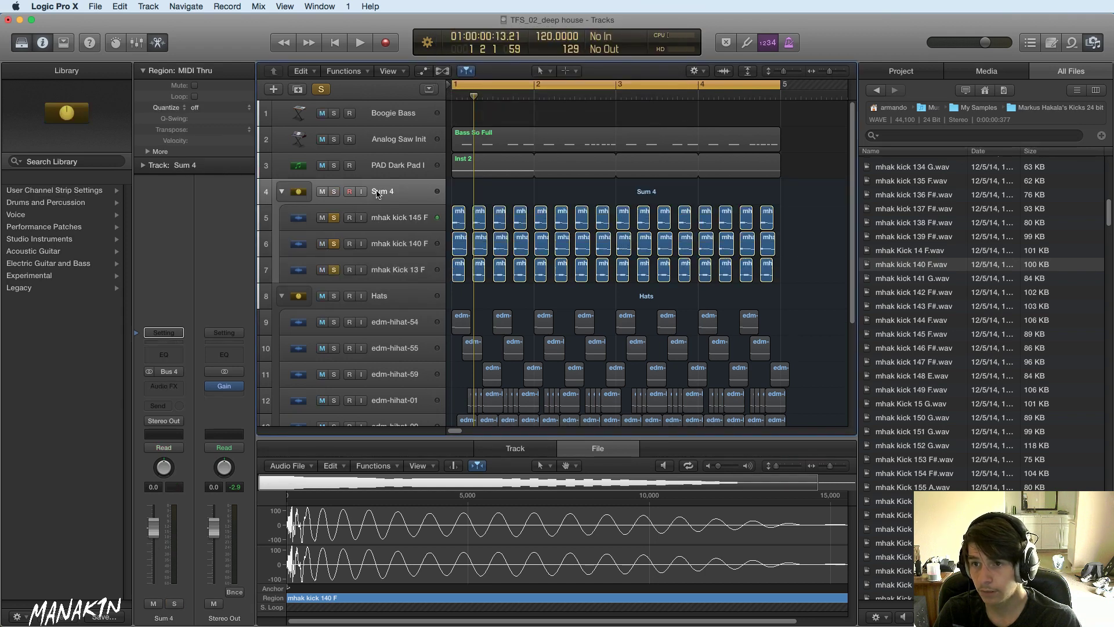
- Replace the individual kick solos with a solo on the kick stack, and add a Channel EQ to it during playback
click(334, 219)
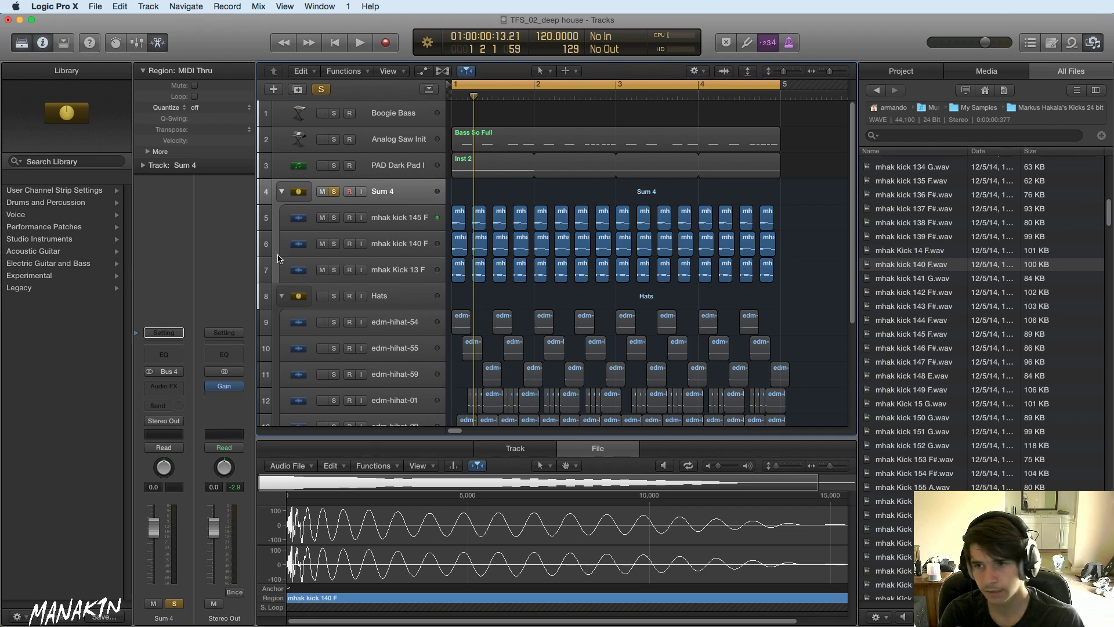
key(space)
key(e)
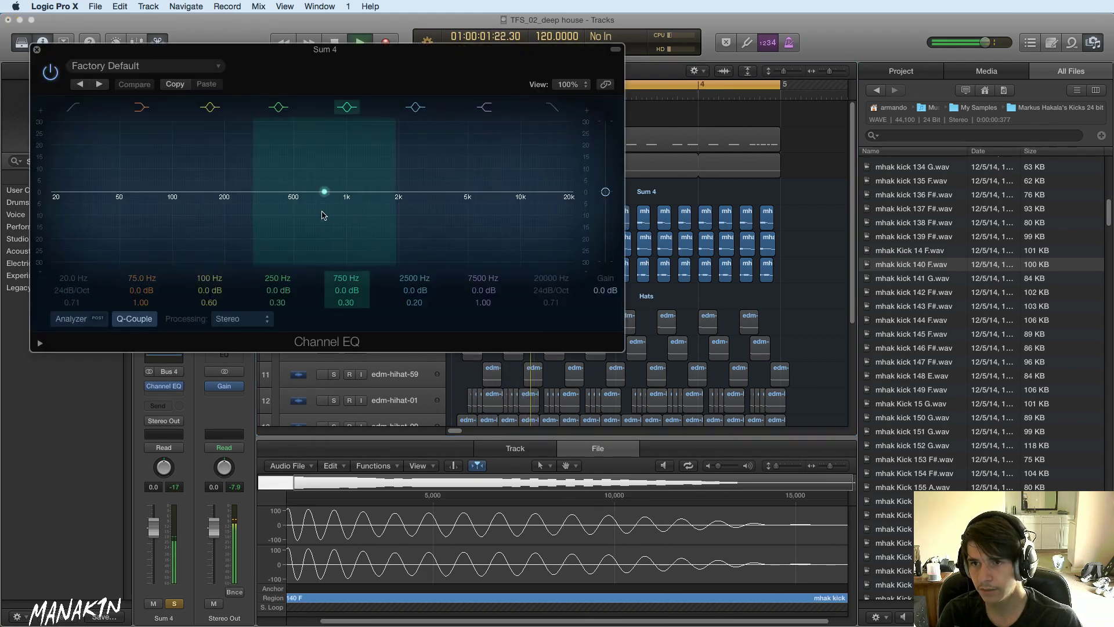
- Boost the kick stack's EQ by 4.5 dB at 1880 Hz with a Q of 0.27, and compare the band bypassed and active
drag(415, 192, 436, 207)
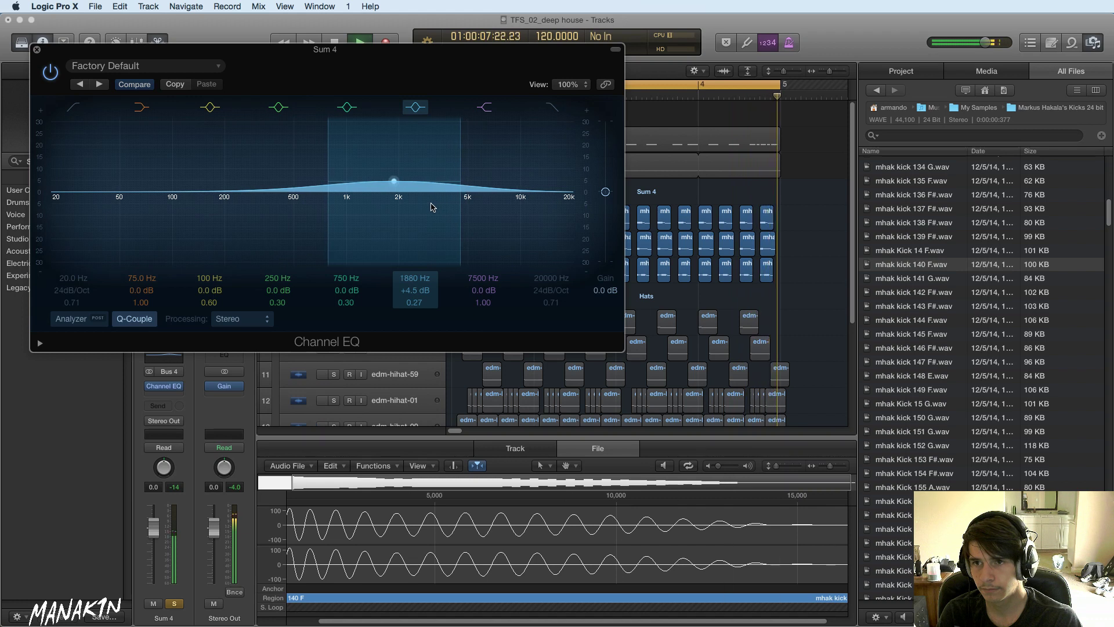
click(420, 110)
click(420, 109)
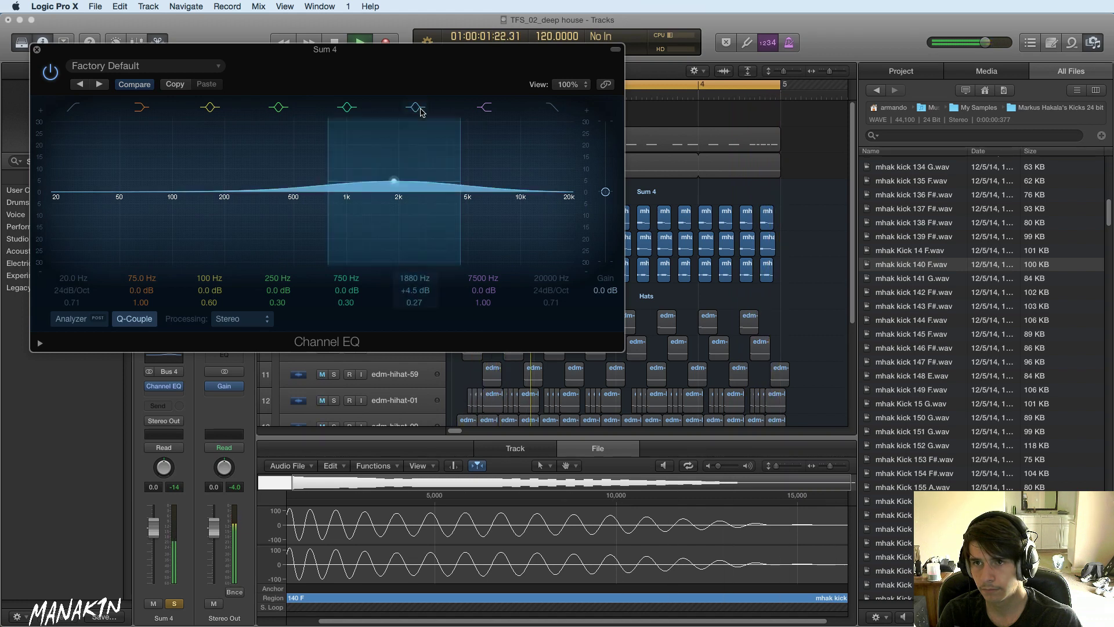
- Cut the kick stack's EQ by 3.0 dB at 510 Hz, and compare the band bypassed and active
drag(261, 226, 319, 236)
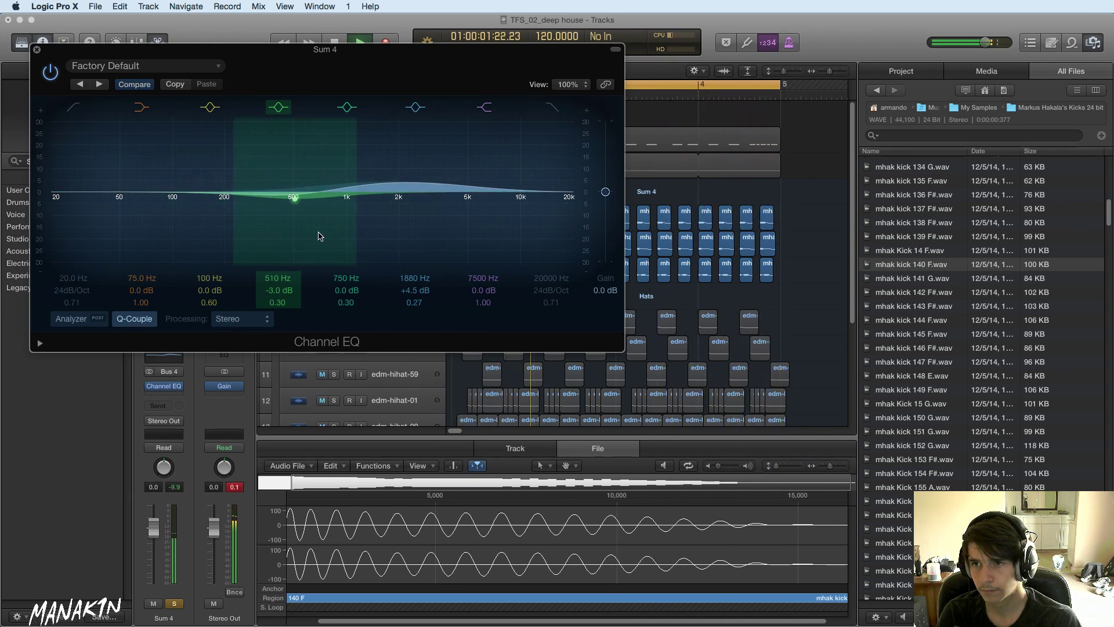
click(282, 109)
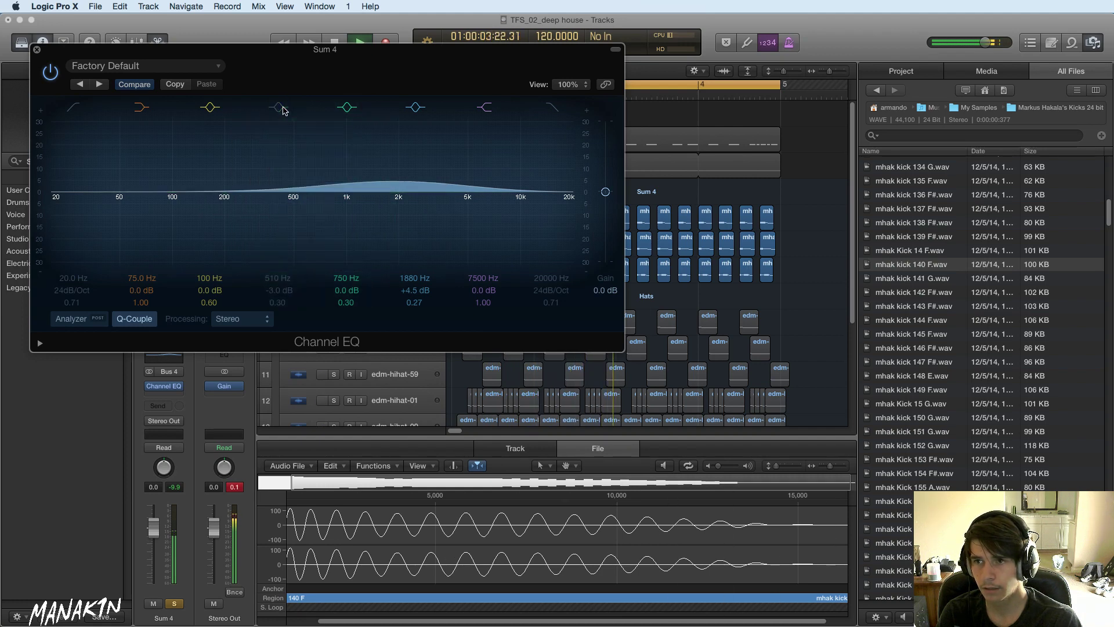
click(284, 110)
- Play the equalised kick stack in the full loop, move the EQ window off the track headers, and solo the stack again
click(175, 603)
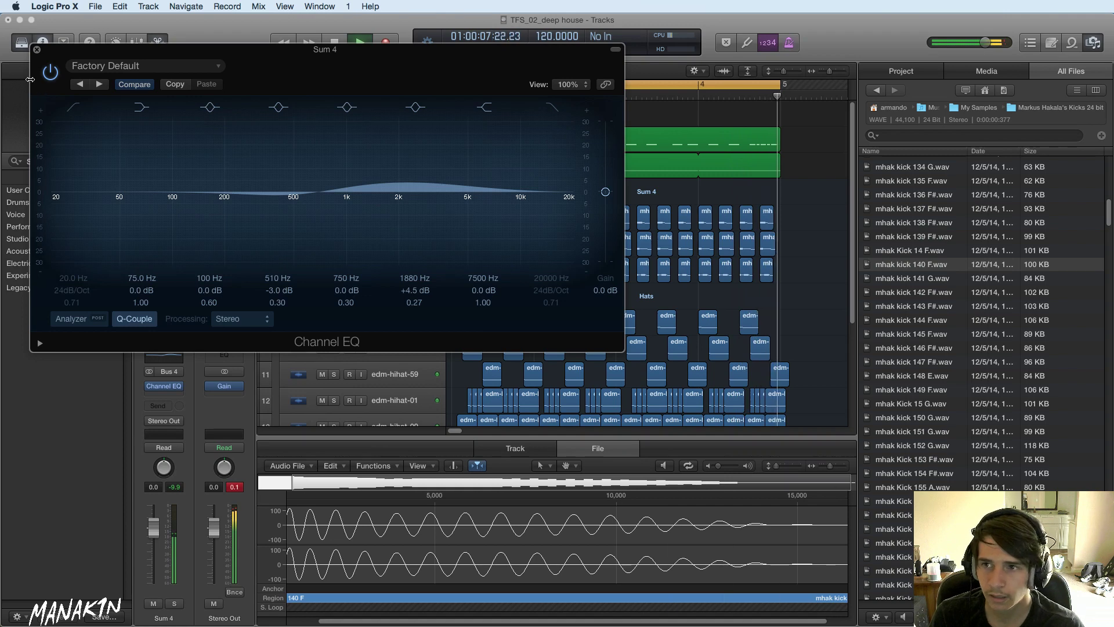
key(space)
drag(90, 51, 572, 211)
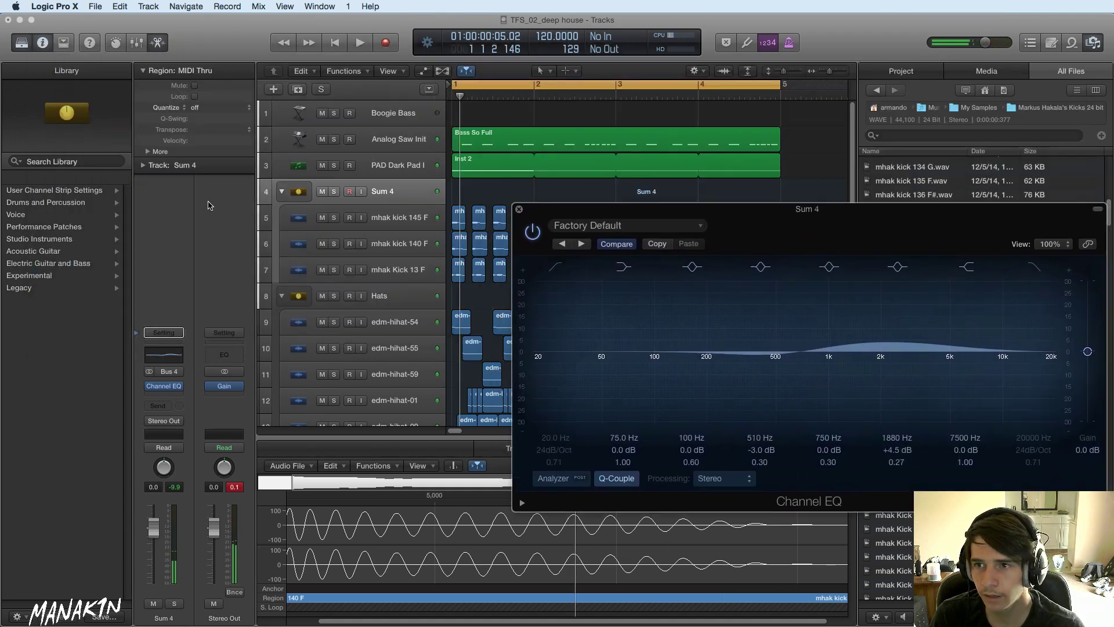
click(334, 192)
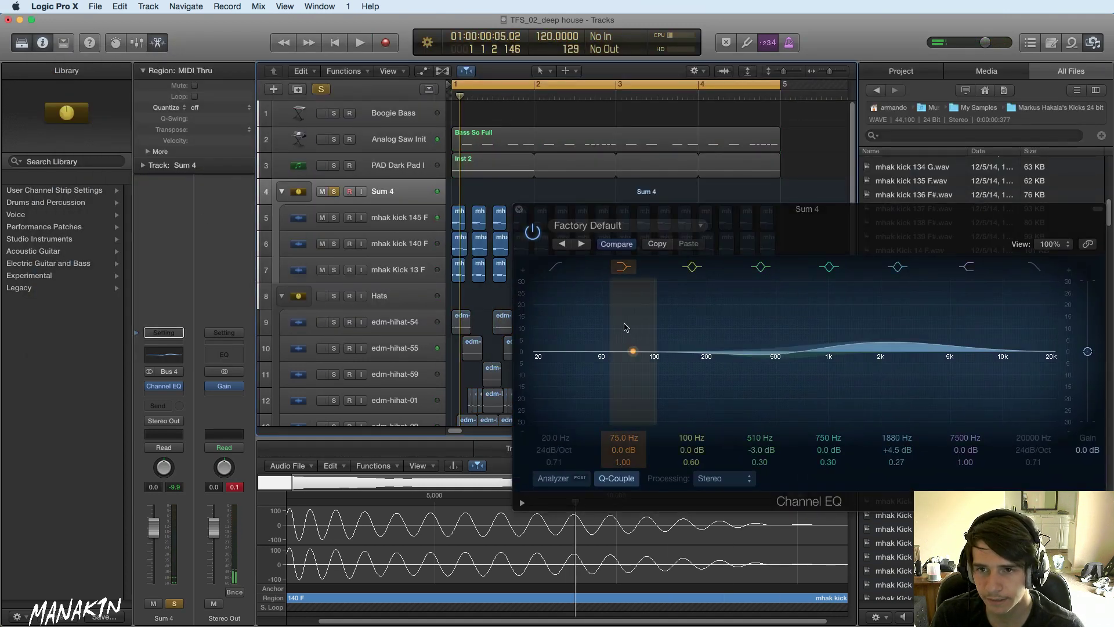
- Play the soloed kick stack and compare its EQ bypassed and active, then repeat the comparison in the full loop
key(space)
click(532, 232)
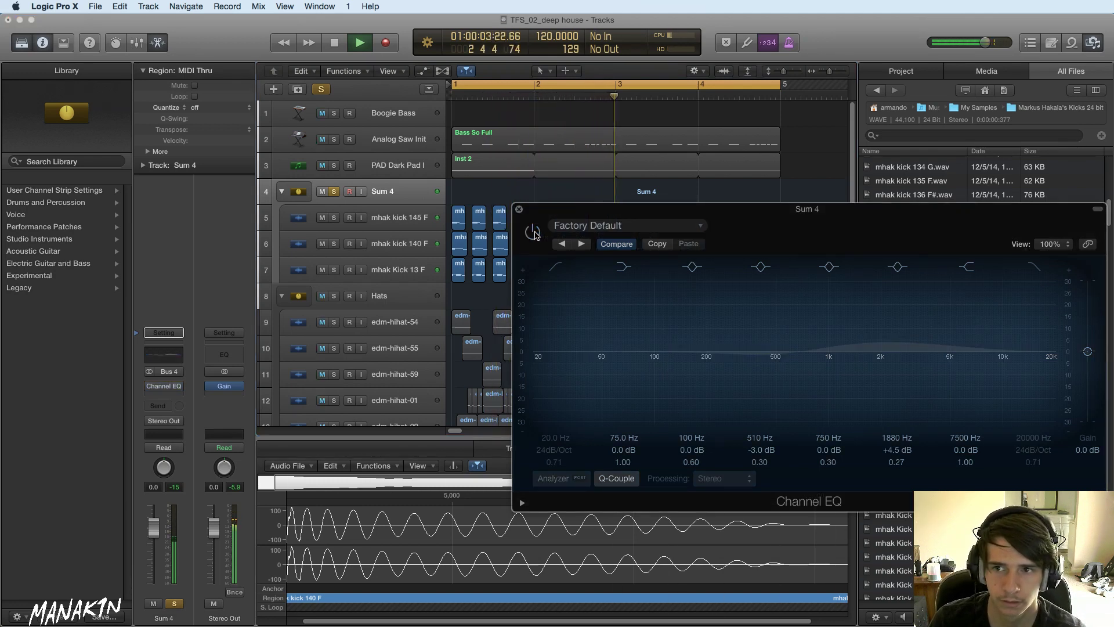
click(533, 233)
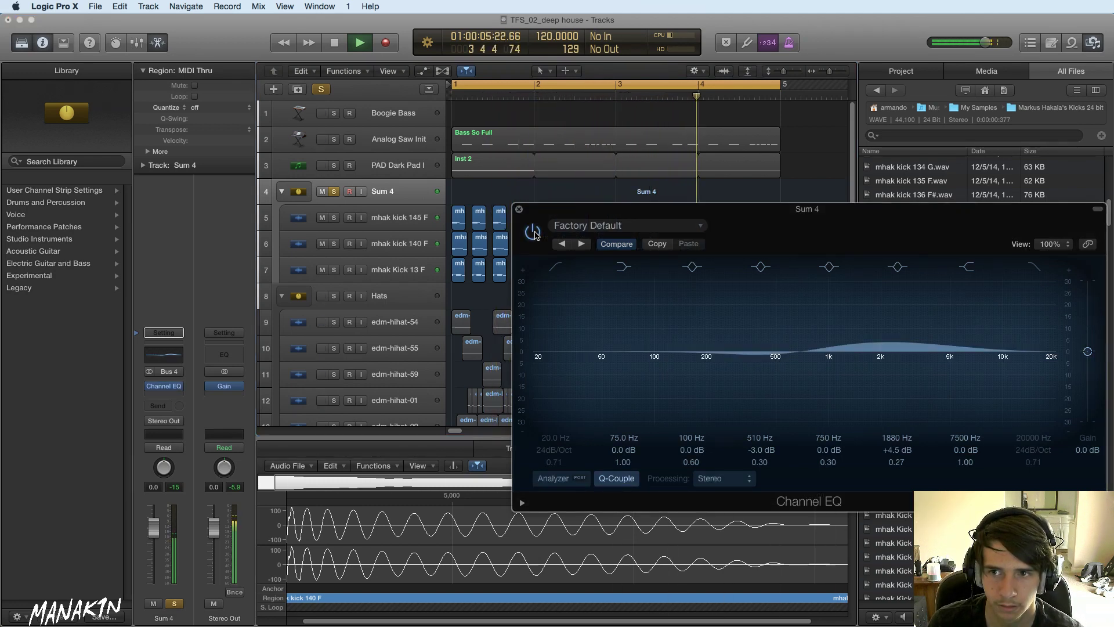
click(533, 232)
key(s)
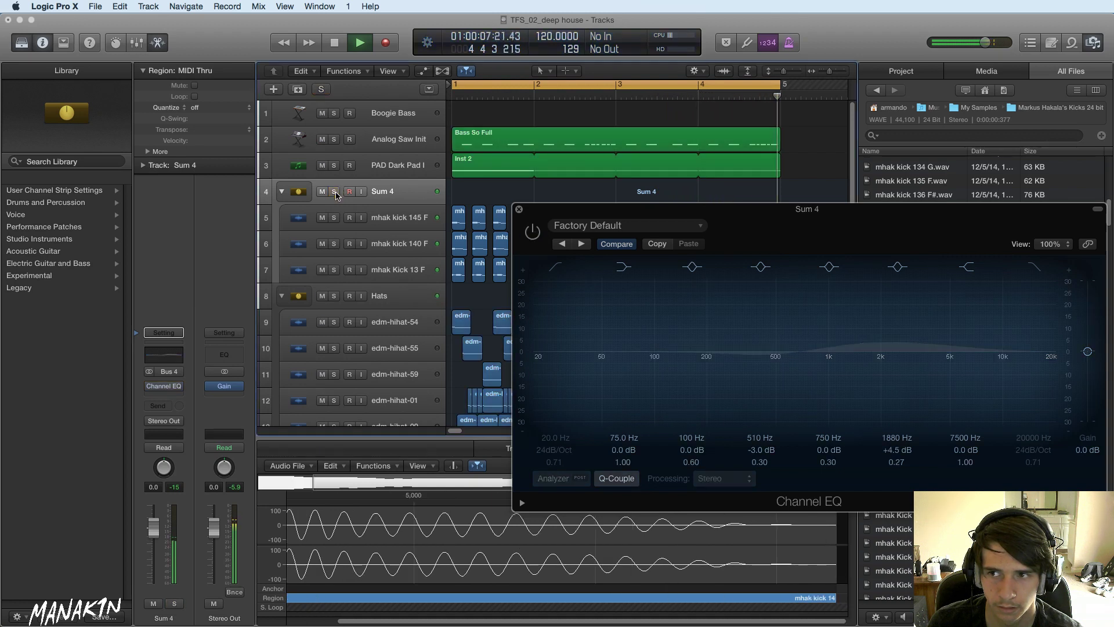
click(532, 232)
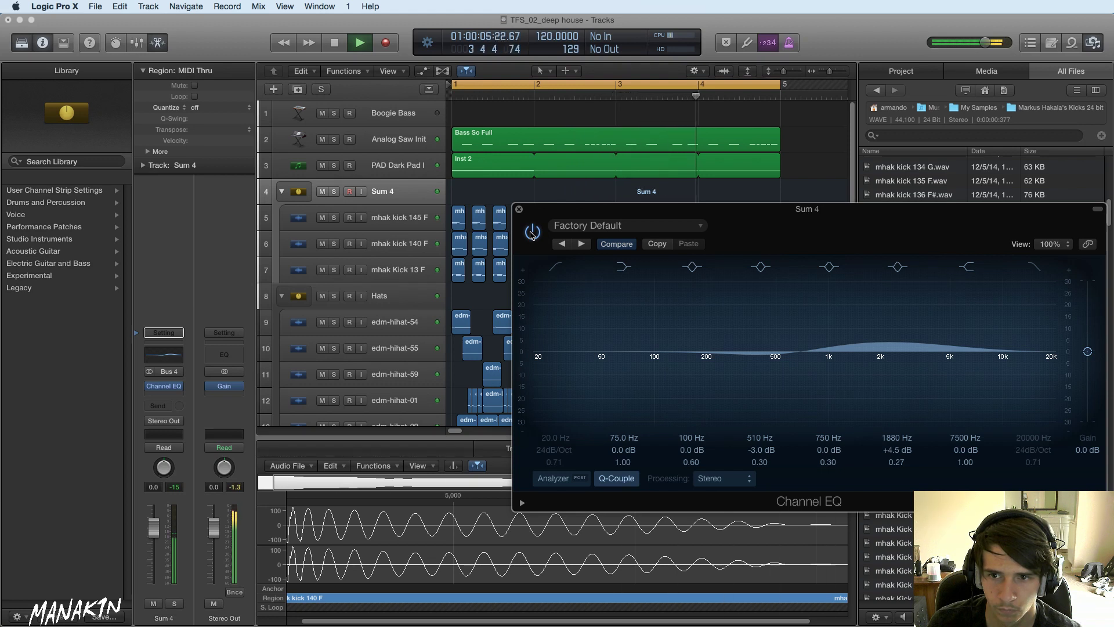
key(space)
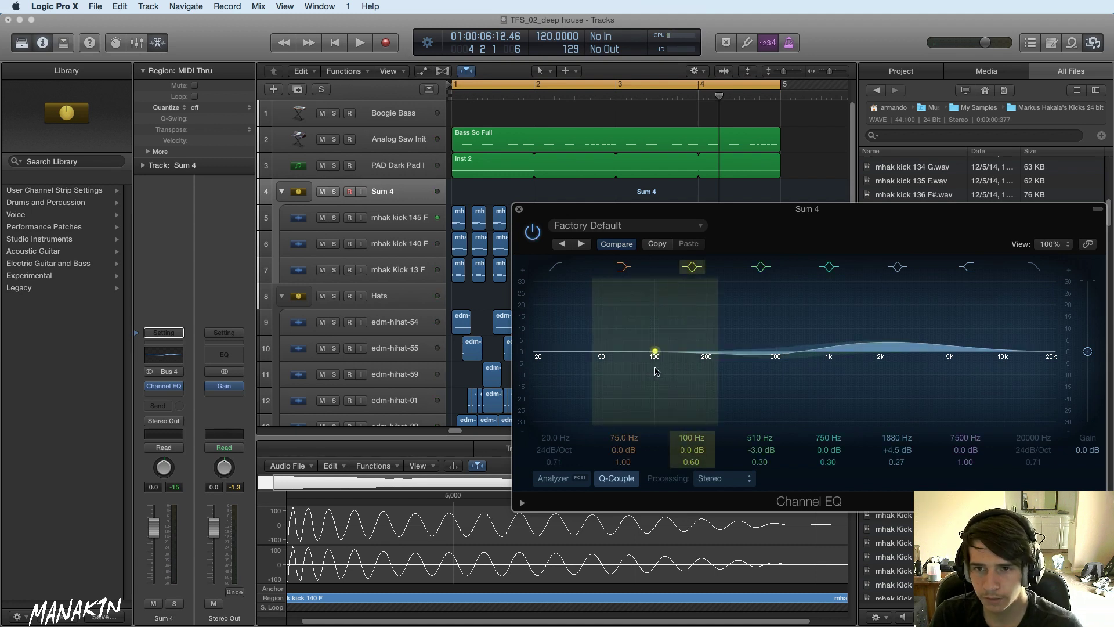
- Boost the kick stack's EQ by 6.5 dB at 56 Hz with a Q of 1.70, and compare the band bypassed and active in solo
drag(655, 372, 647, 336)
key(space)
key(s)
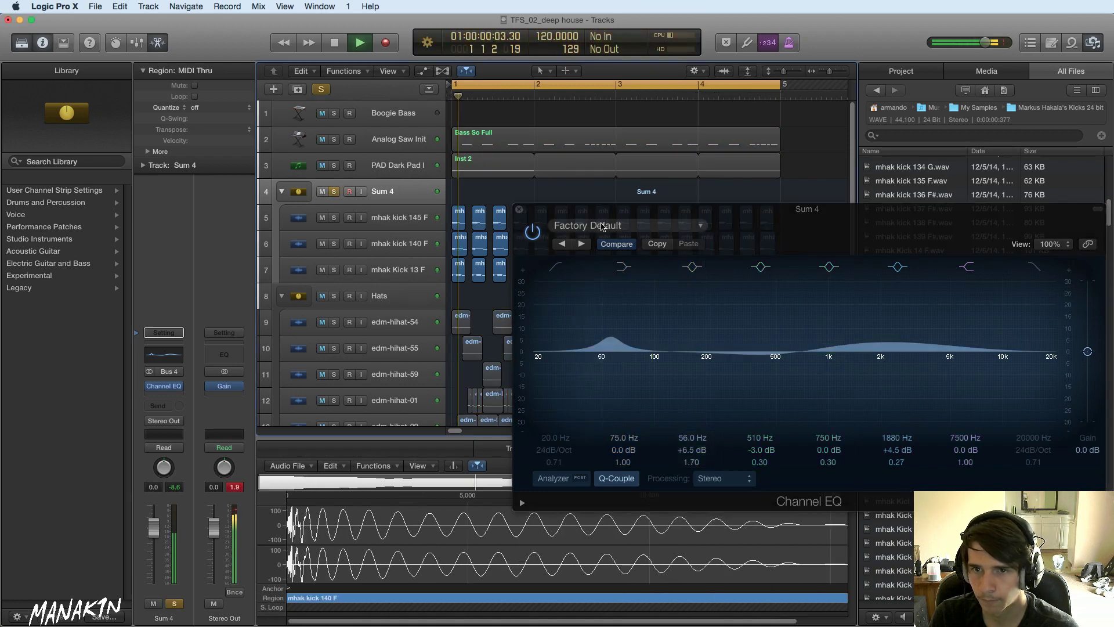
click(693, 267)
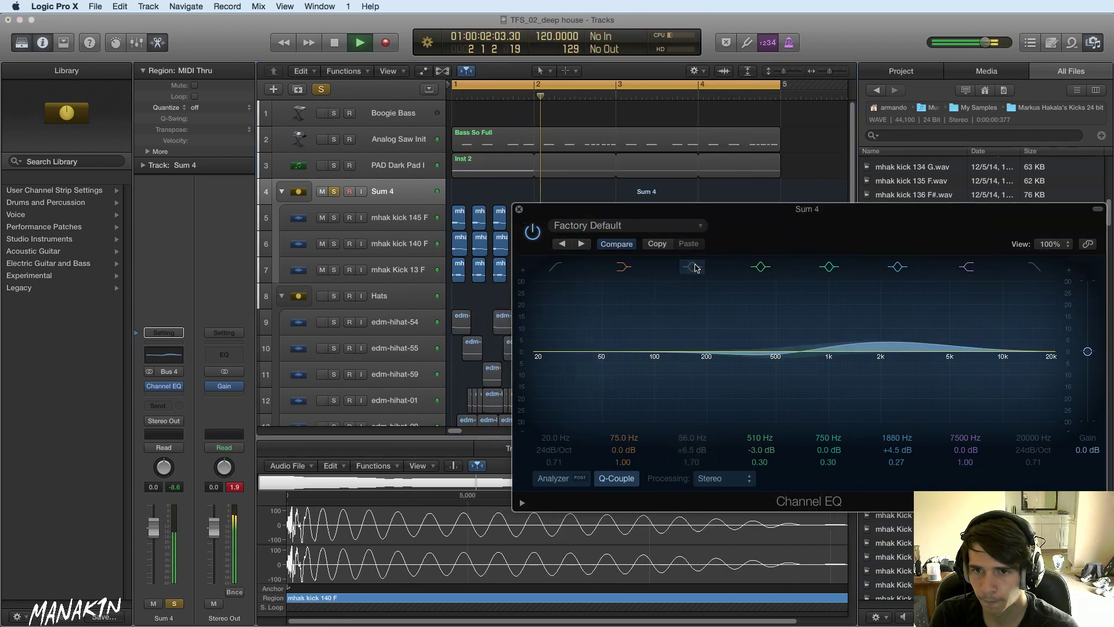
click(694, 266)
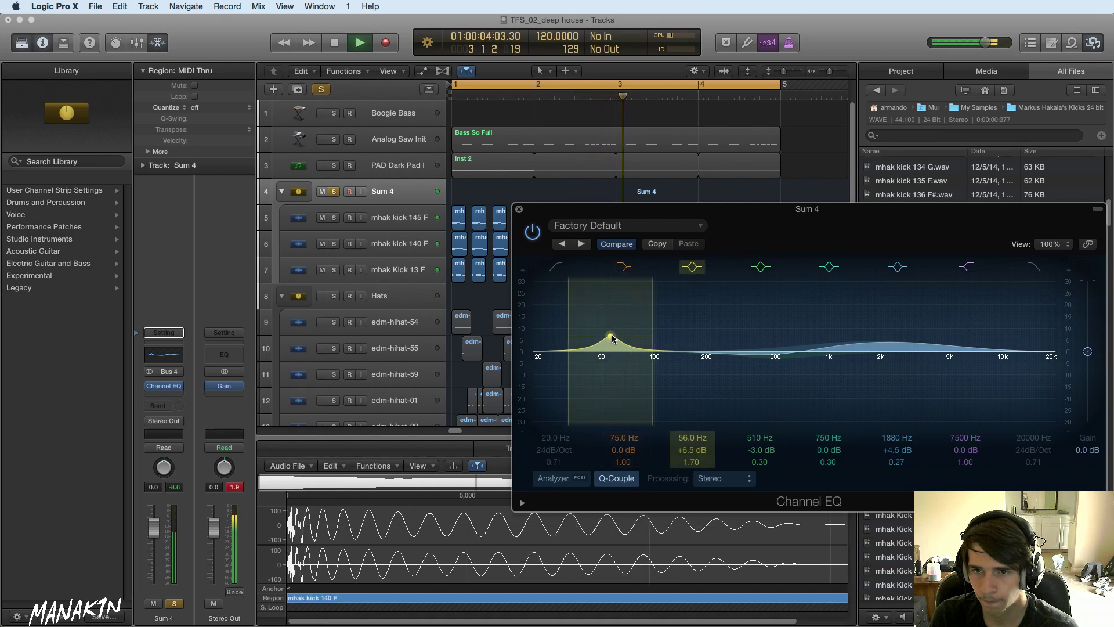
- Set the Q of the 56 Hz boost to 1.60, stop playback and close the kick stack's EQ
drag(644, 336, 651, 334)
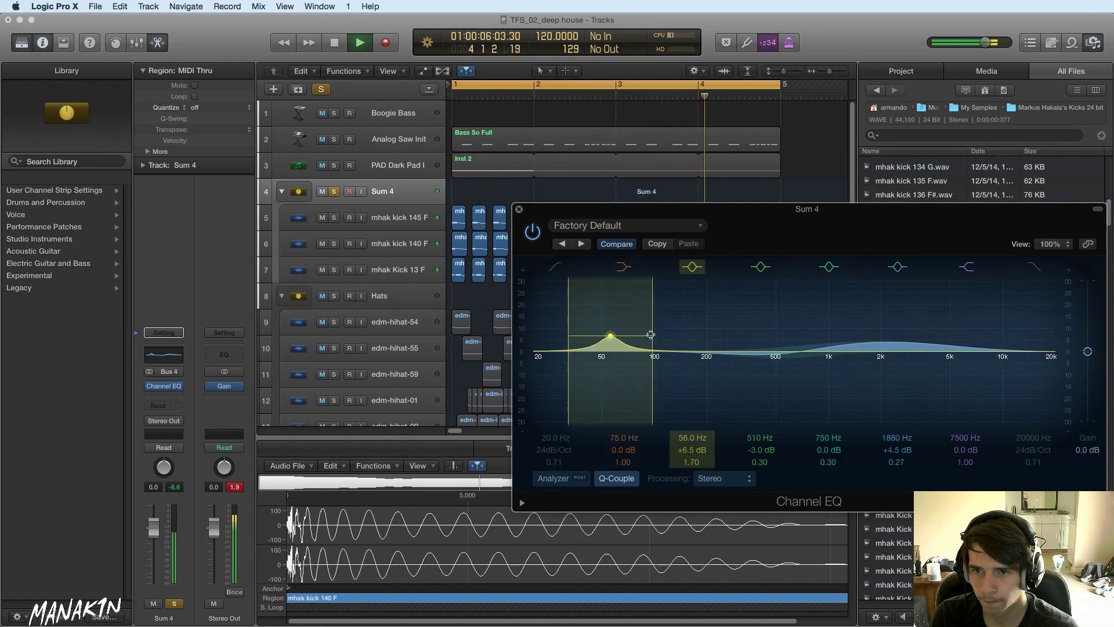
key(space)
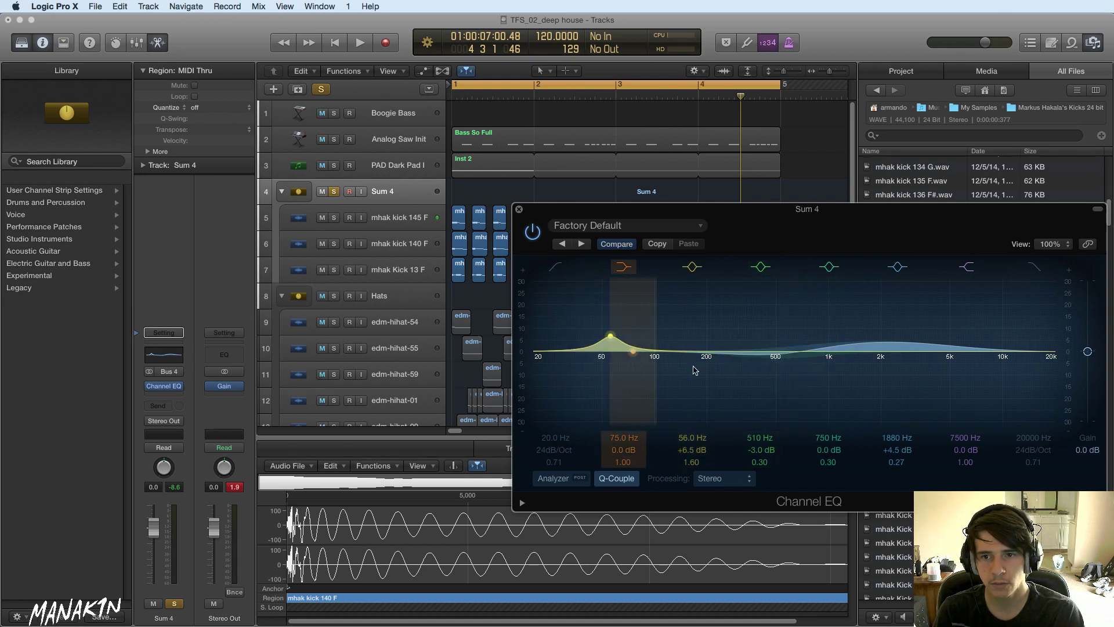
click(519, 209)
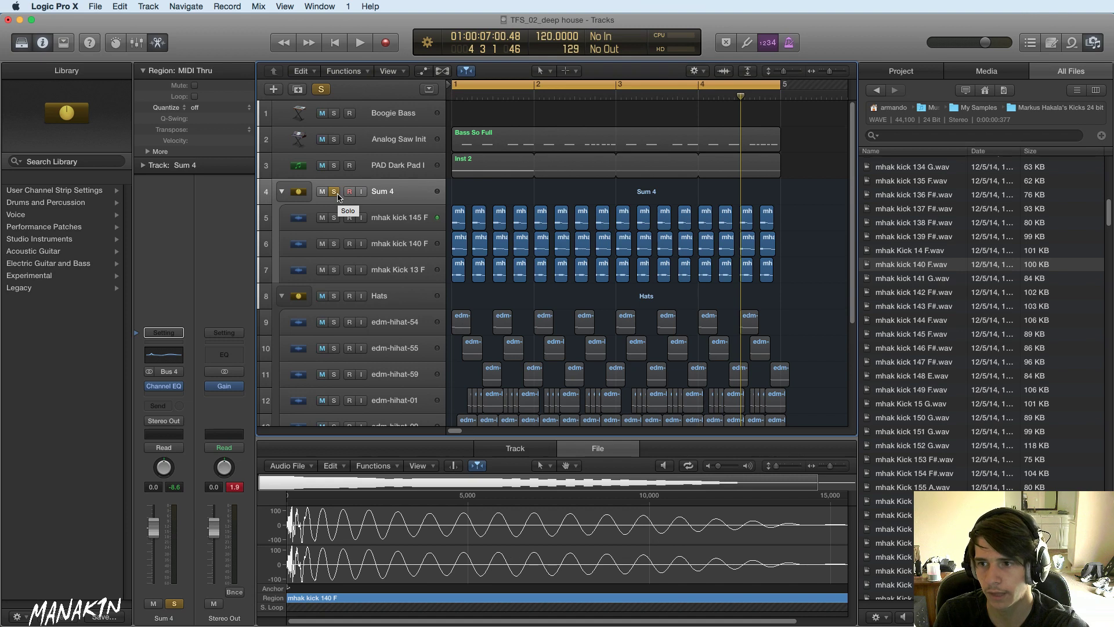
- Unsolo the kick stack in the playing loop, compare the 56 Hz EQ band bypassed and active, and close the EQ
key(Return)
key(space)
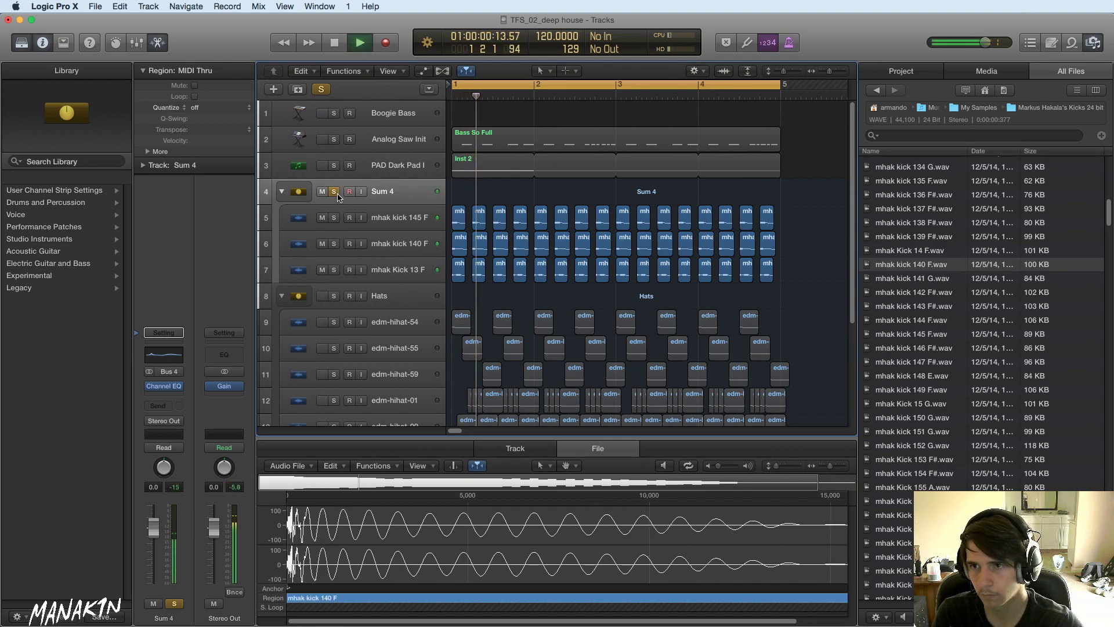
click(334, 191)
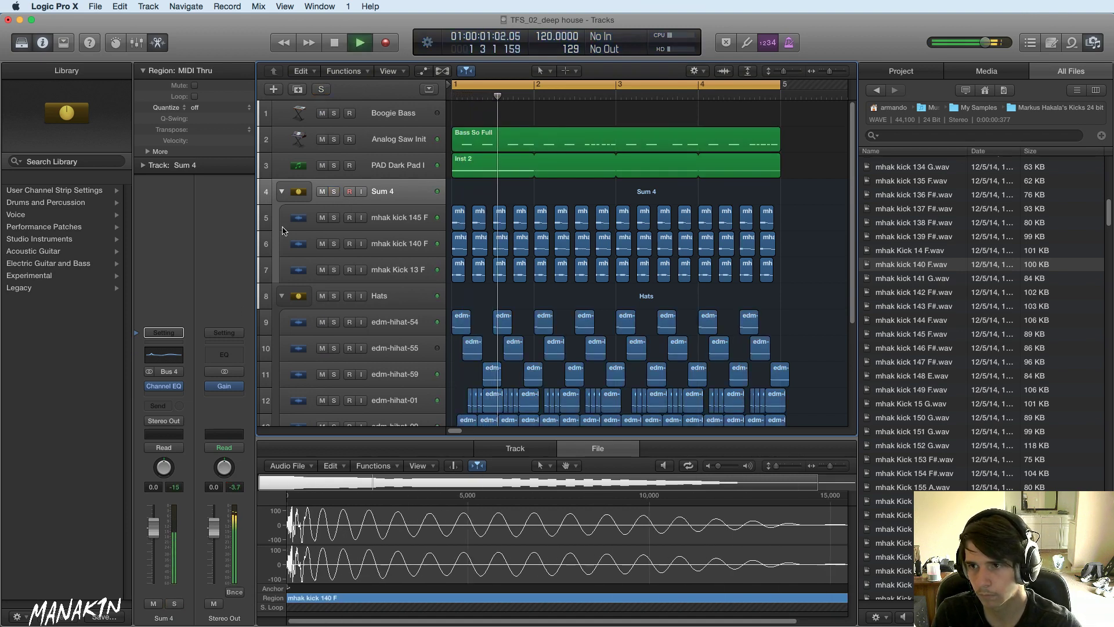
click(164, 386)
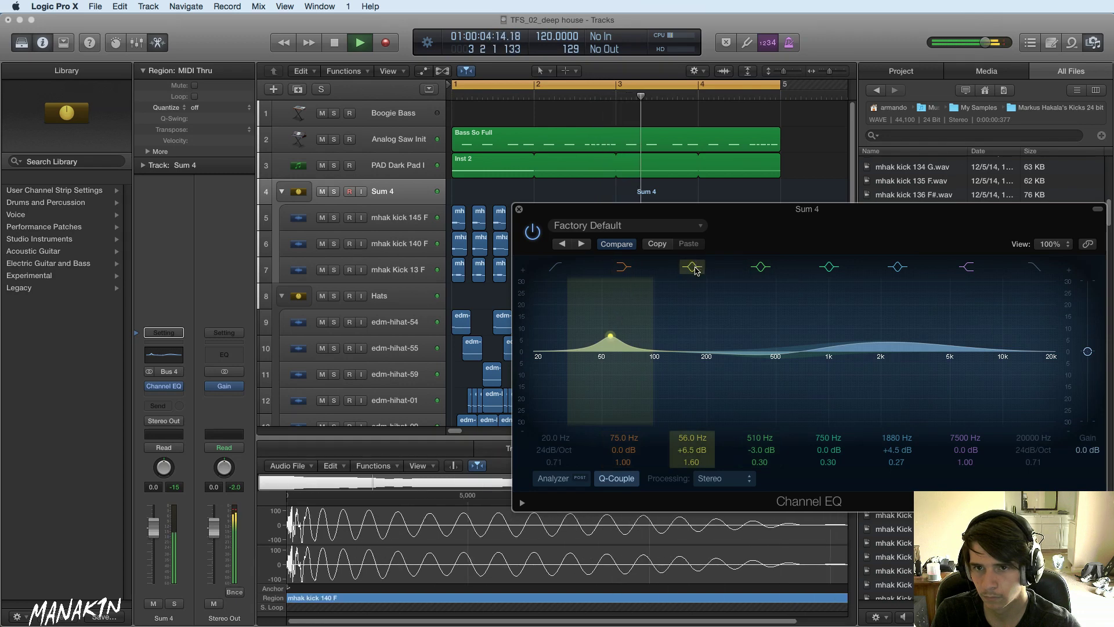
click(693, 268)
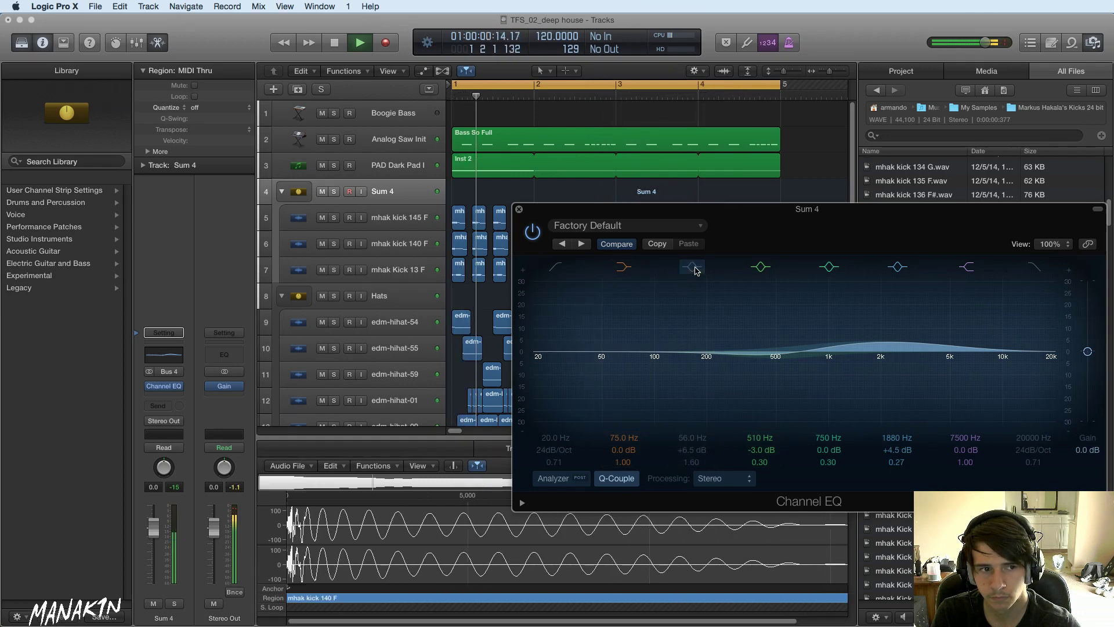
click(693, 268)
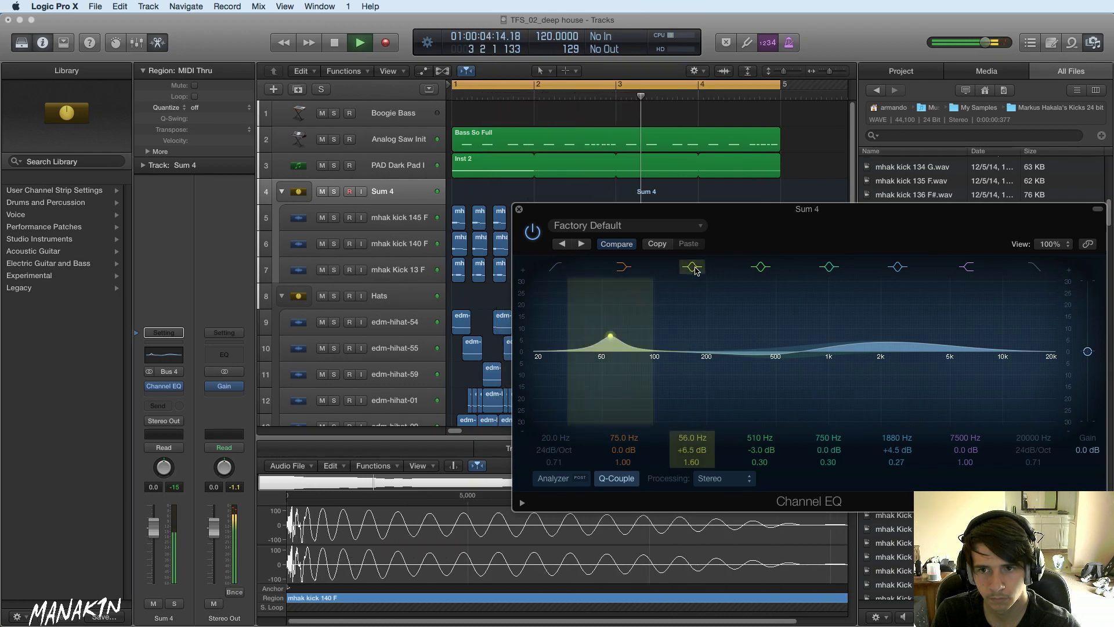
key(space)
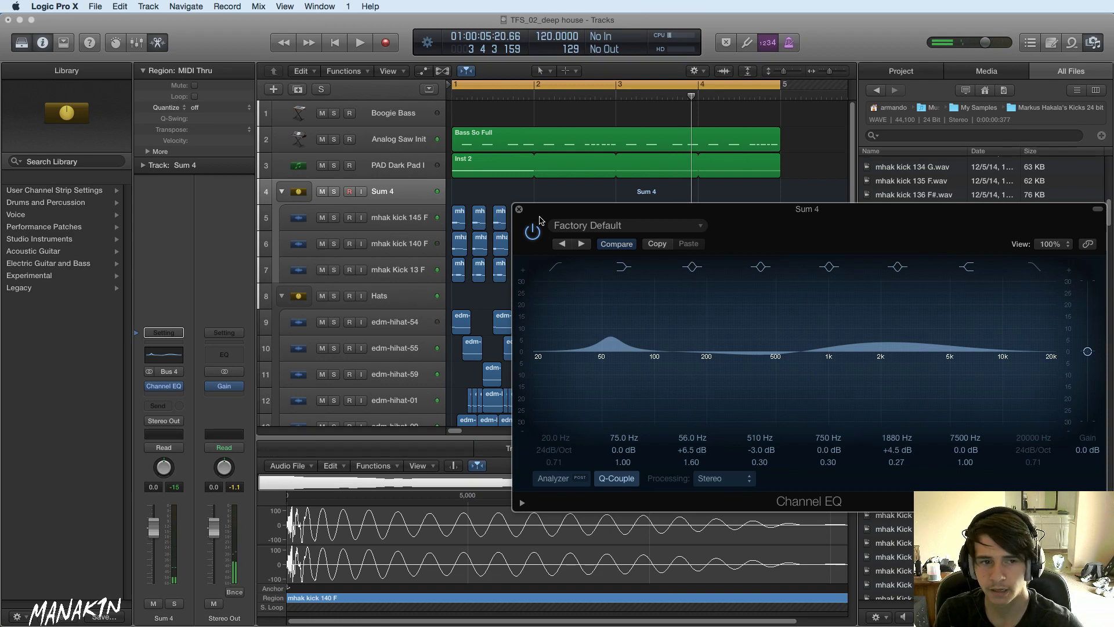
click(519, 210)
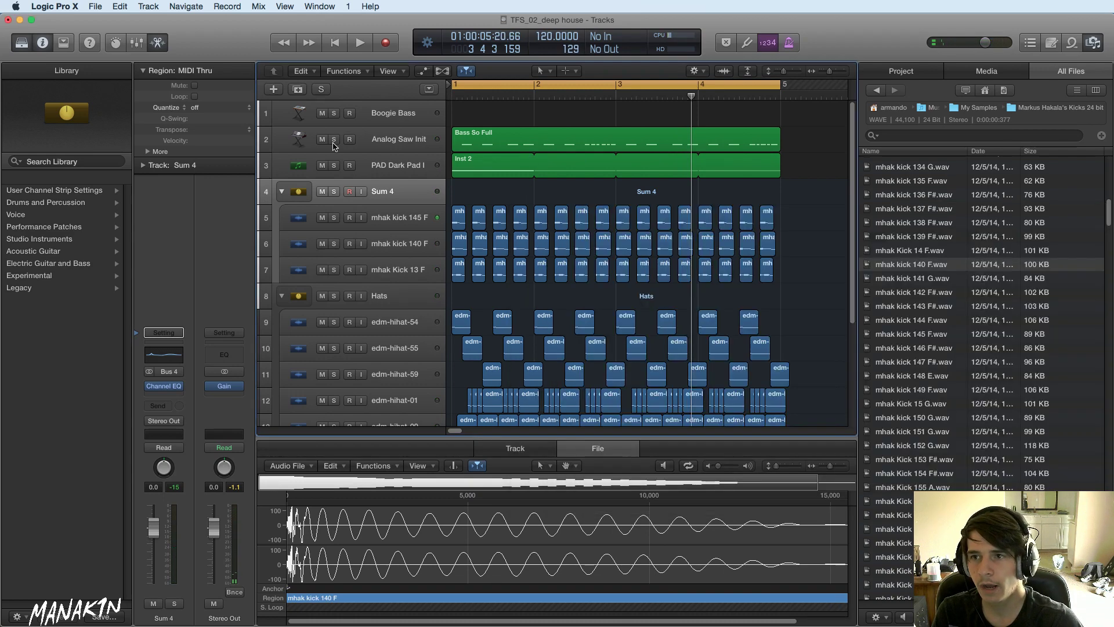
- Extend a track selection from Analog Saw Init to every track, from Boogie Bass through mhak kick 136 F#
click(379, 140)
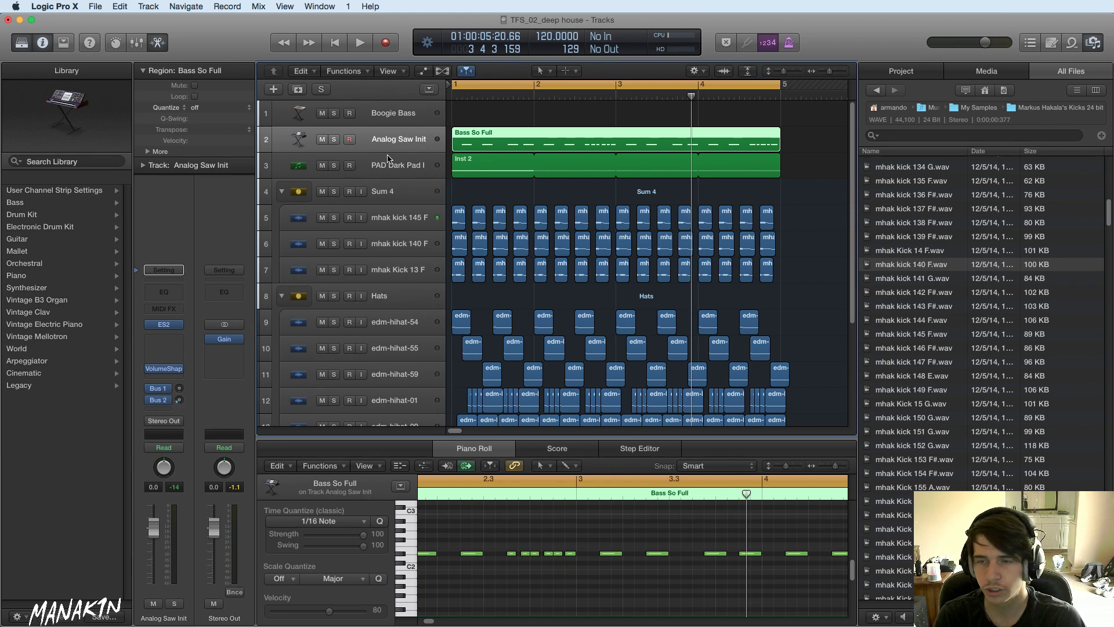
shift+click(400, 165)
shift+click(395, 116)
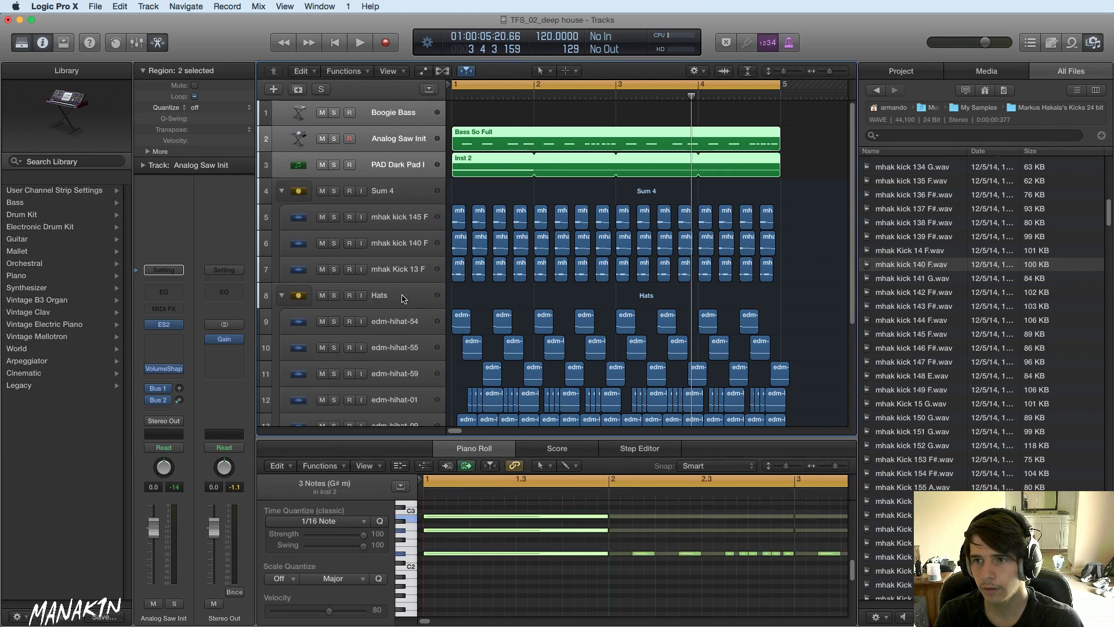
scroll(395, 319, down, 5)
shift+click(372, 401)
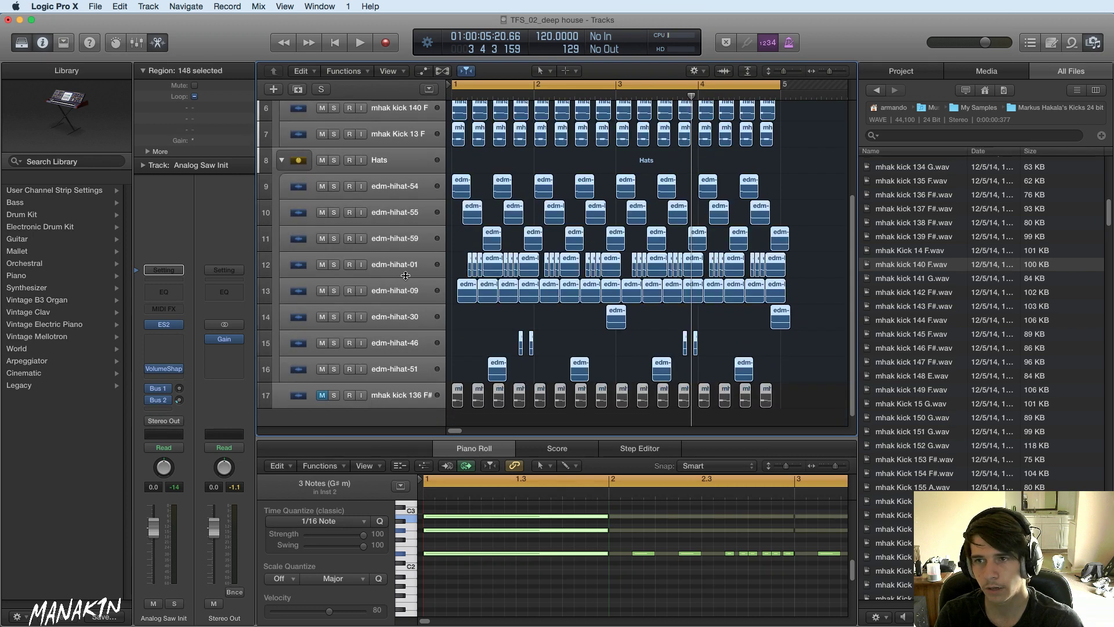
scroll(405, 276, up, 5)
- Add individual non-adjacent tracks to a selection starting with Boogie Bass, including the pad, mhak kick 136 F#, mhak kick 145 F and two hi-hats
click(391, 109)
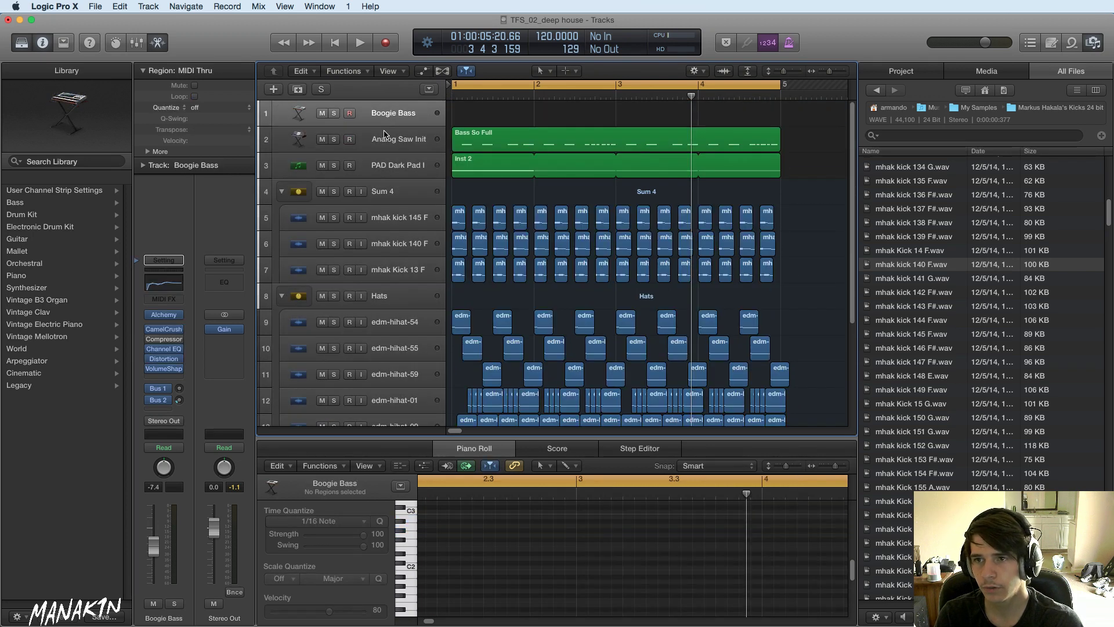
click(384, 134)
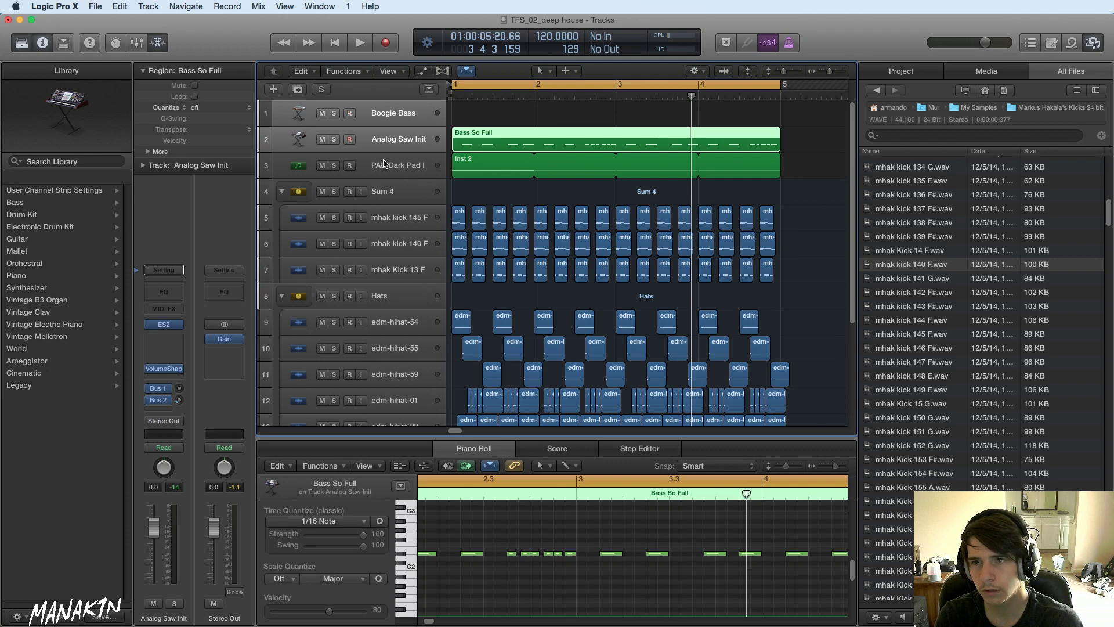
scroll(404, 198, down, 5)
click(392, 381)
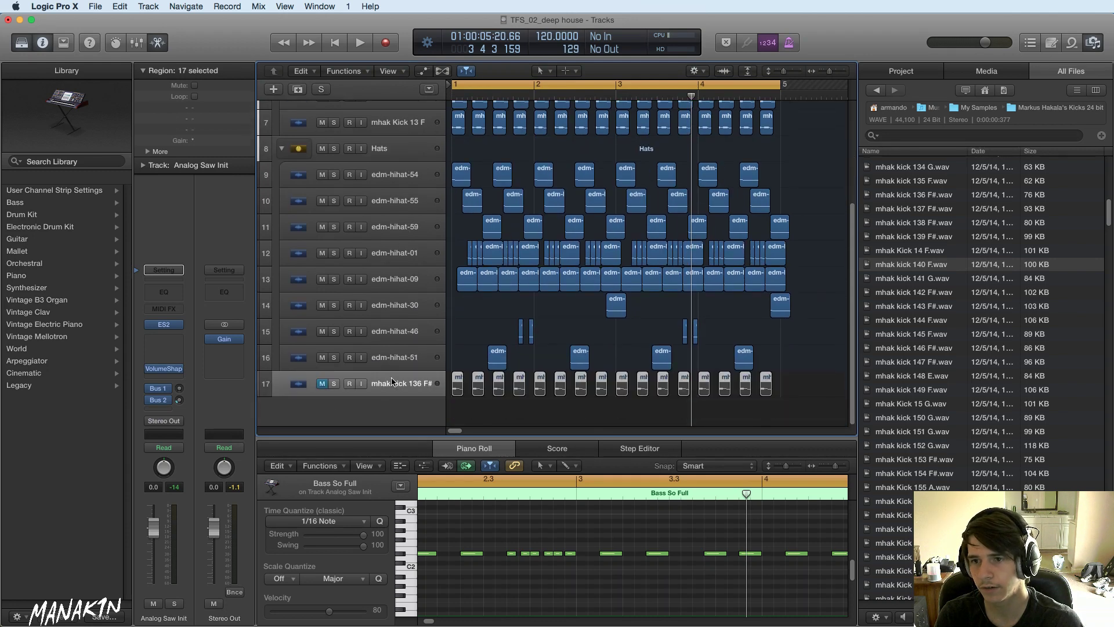
scroll(394, 360, up, 5)
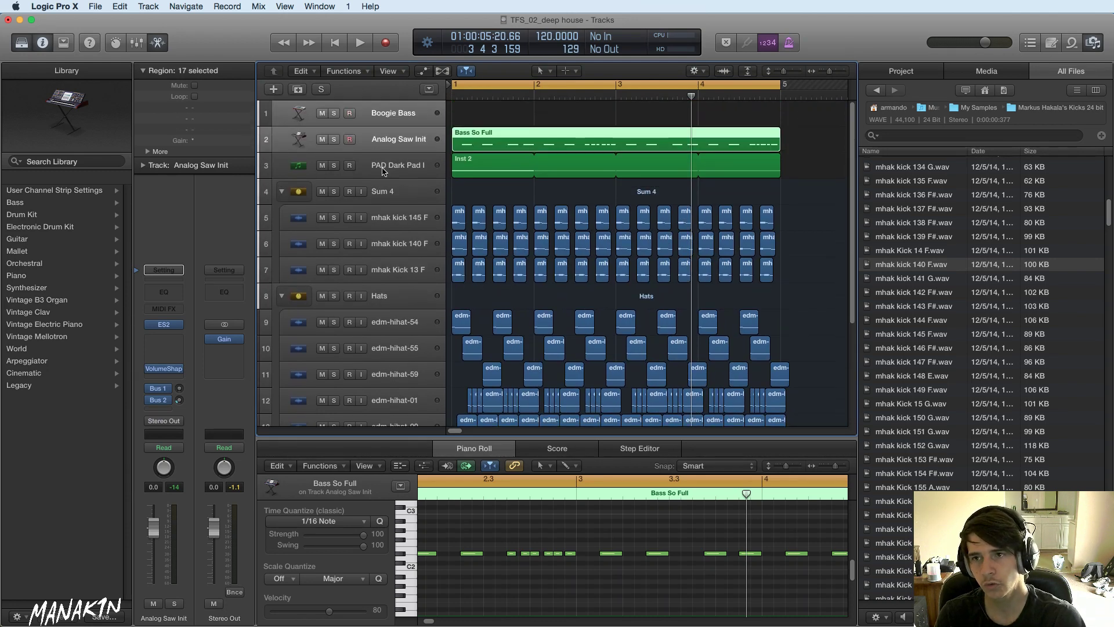
shift+click(383, 168)
shift+click(374, 313)
shift+click(371, 367)
shift+click(400, 219)
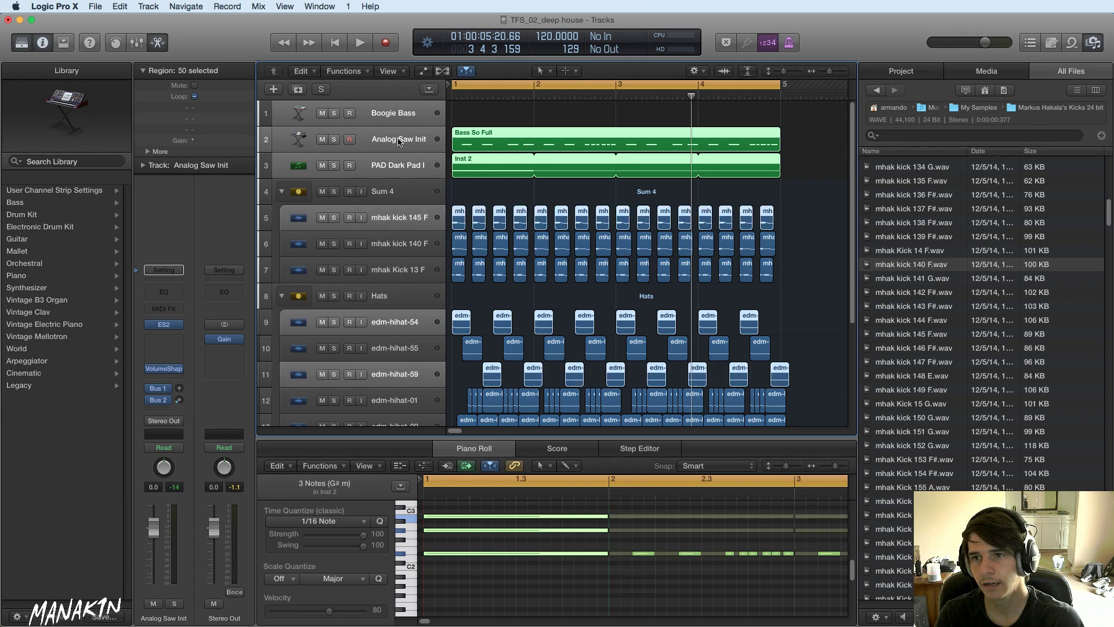
- Select track ranges starting at Boogie Bass, first through PAD Dark Pad, and then through mhak Kick 13 F
click(399, 141)
click(399, 123)
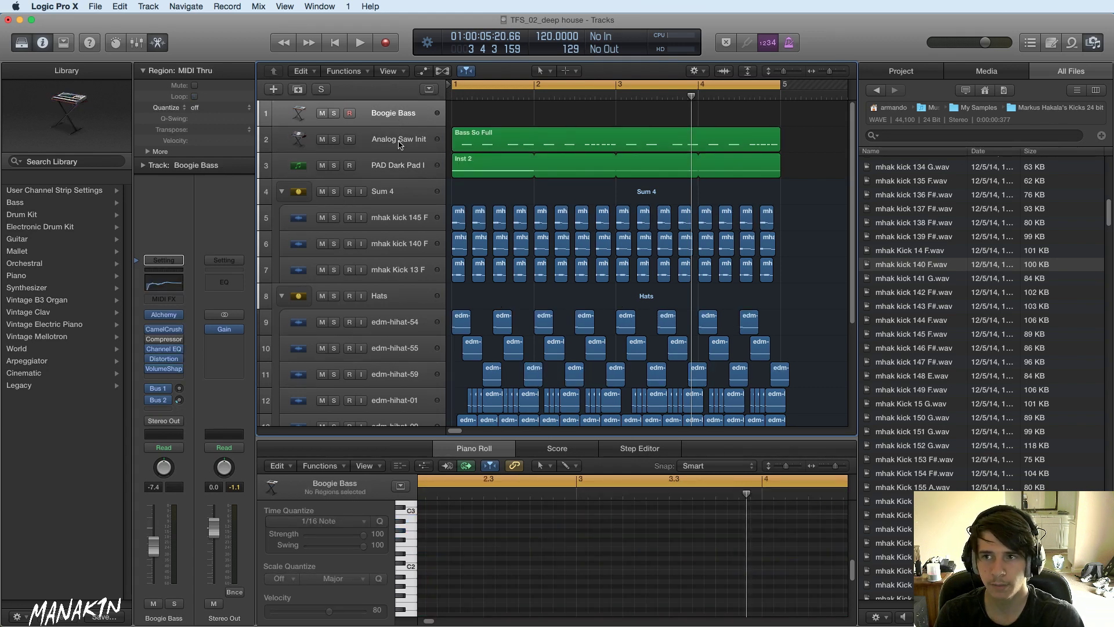
shift+click(409, 168)
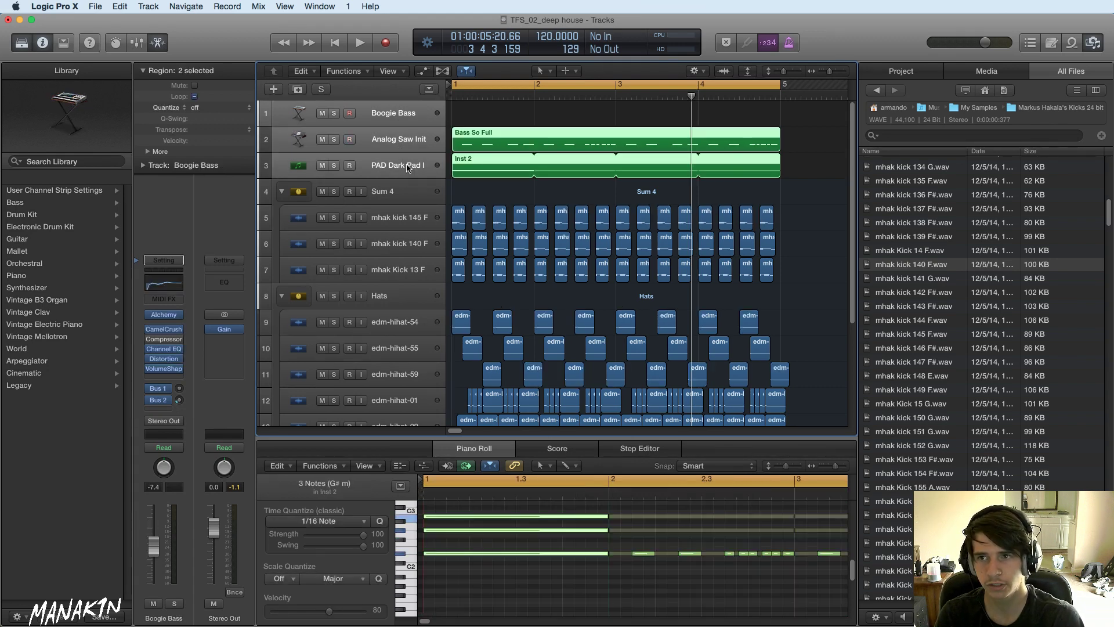
click(400, 123)
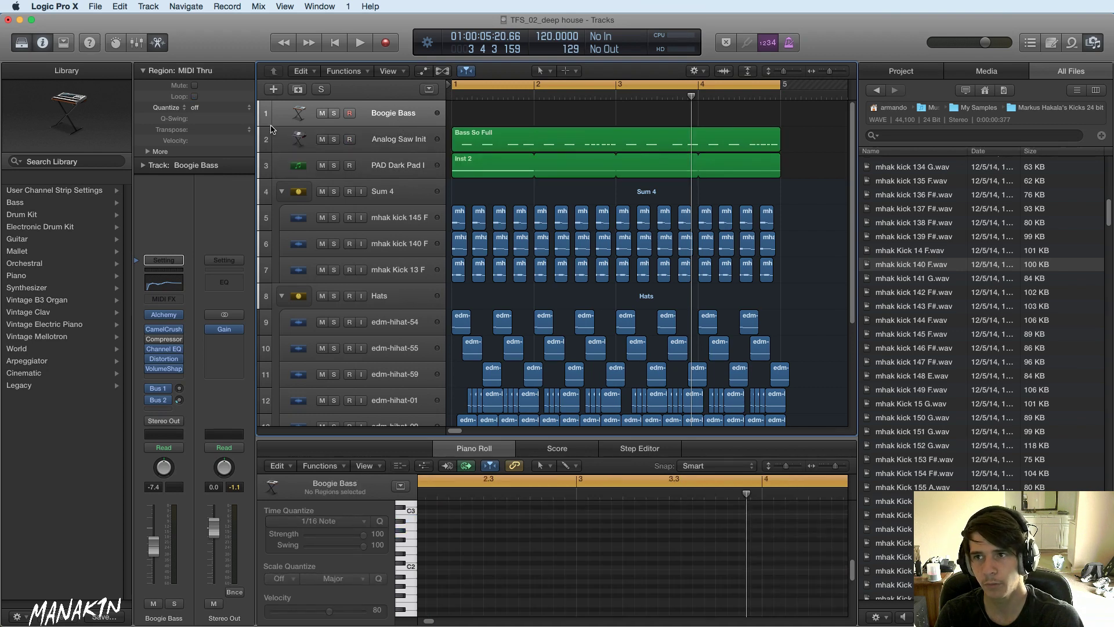
key(super+a)
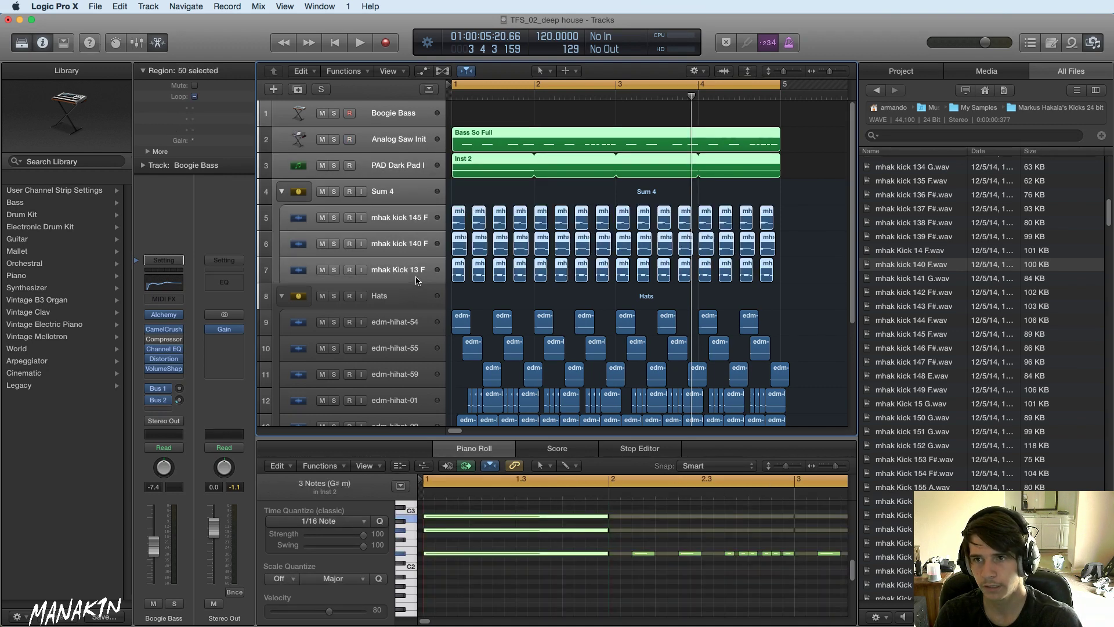
- Select the Boogie Bass, Analog Saw Init and PAD Dark Pad tracks and try to create a track stack from them
click(391, 113)
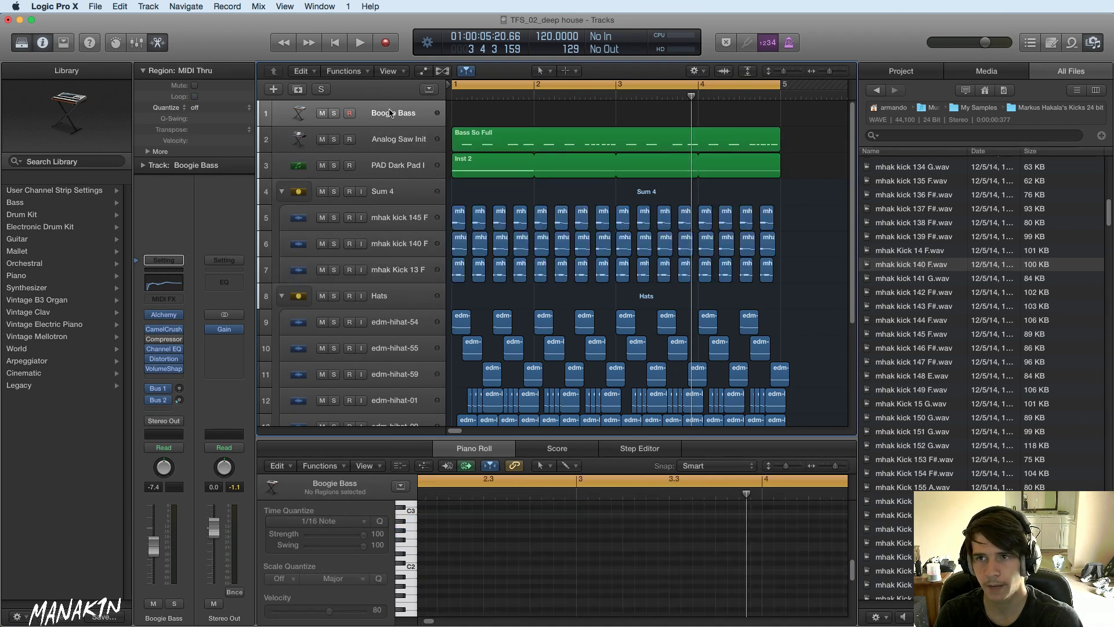
right_click(396, 168)
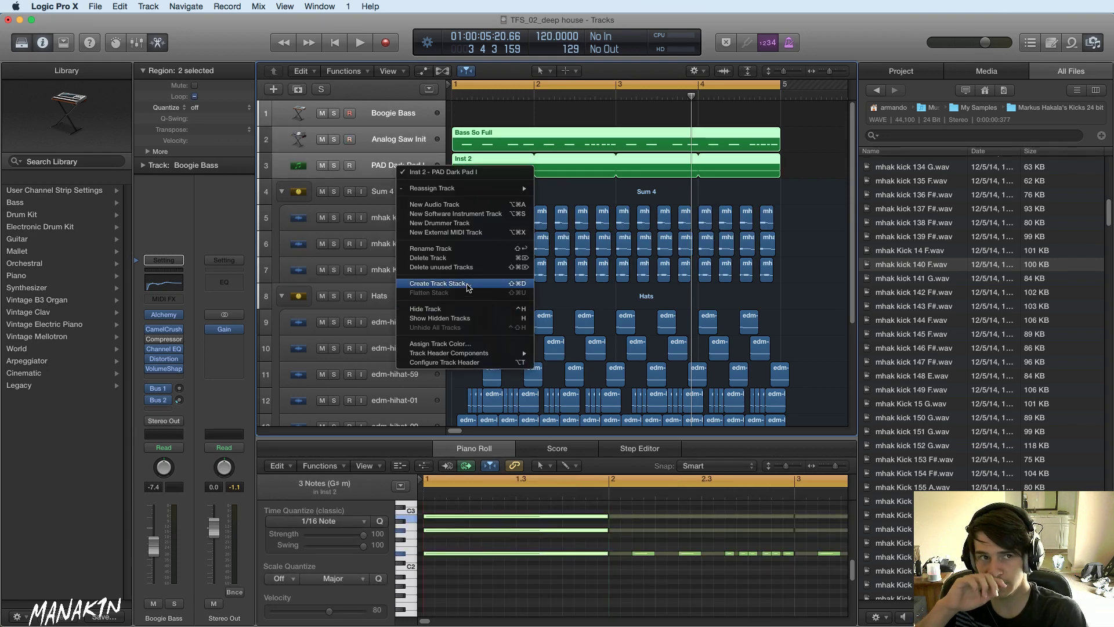
click(462, 284)
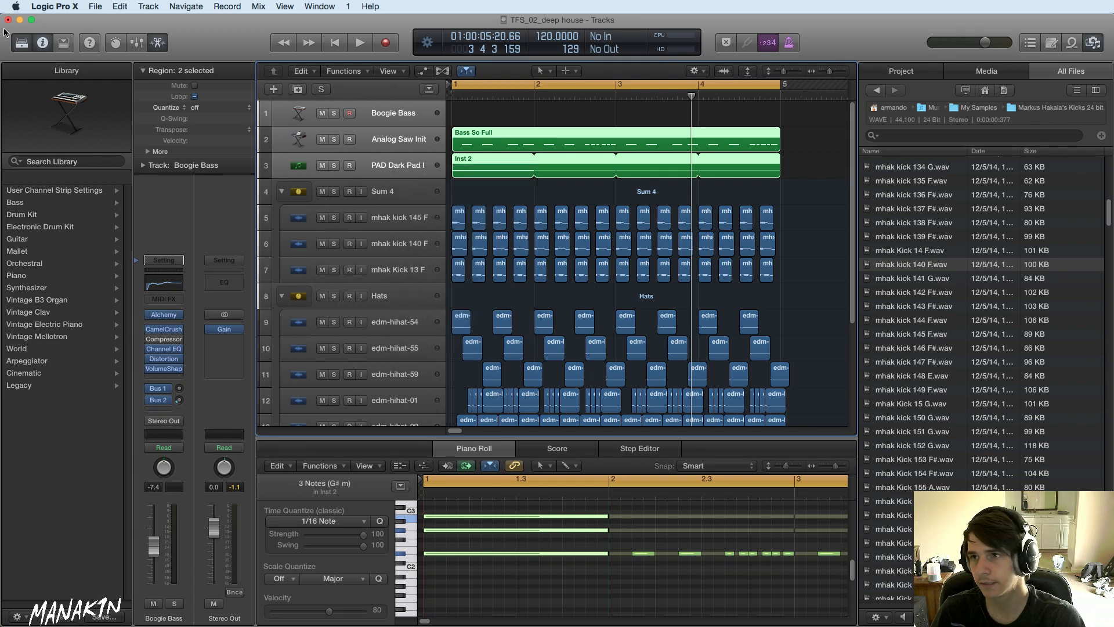
- Bring up the application-level options that include Preferences
click(98, 6)
mouse_move(55, 6)
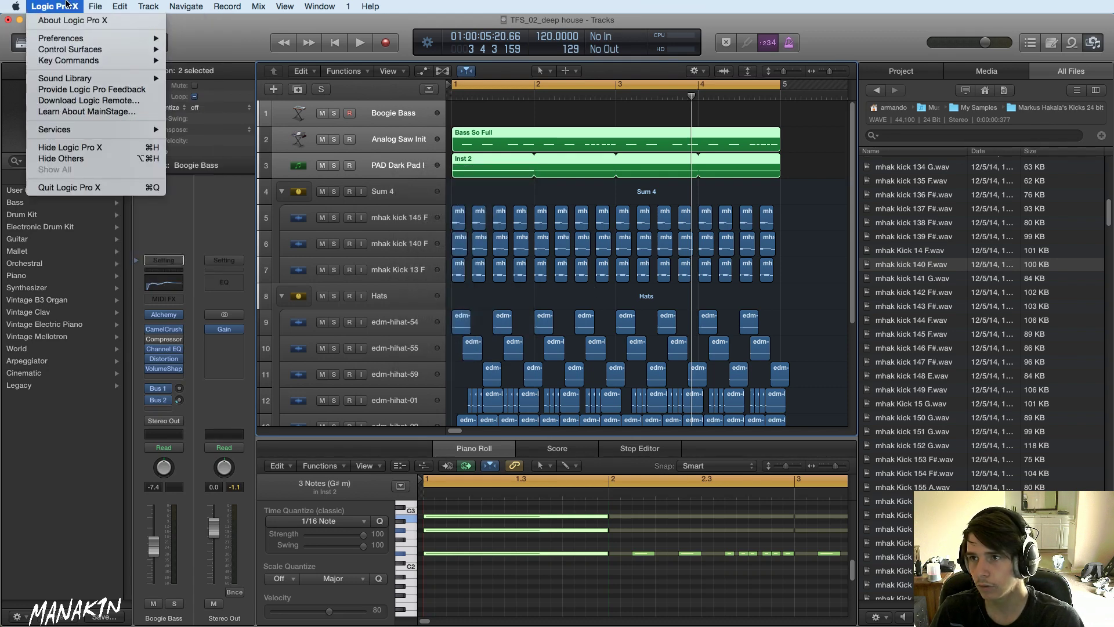
- Review the Show Advanced Tools setting and additional options in the advanced preferences, and close the preferences
mouse_move(87, 38)
click(275, 125)
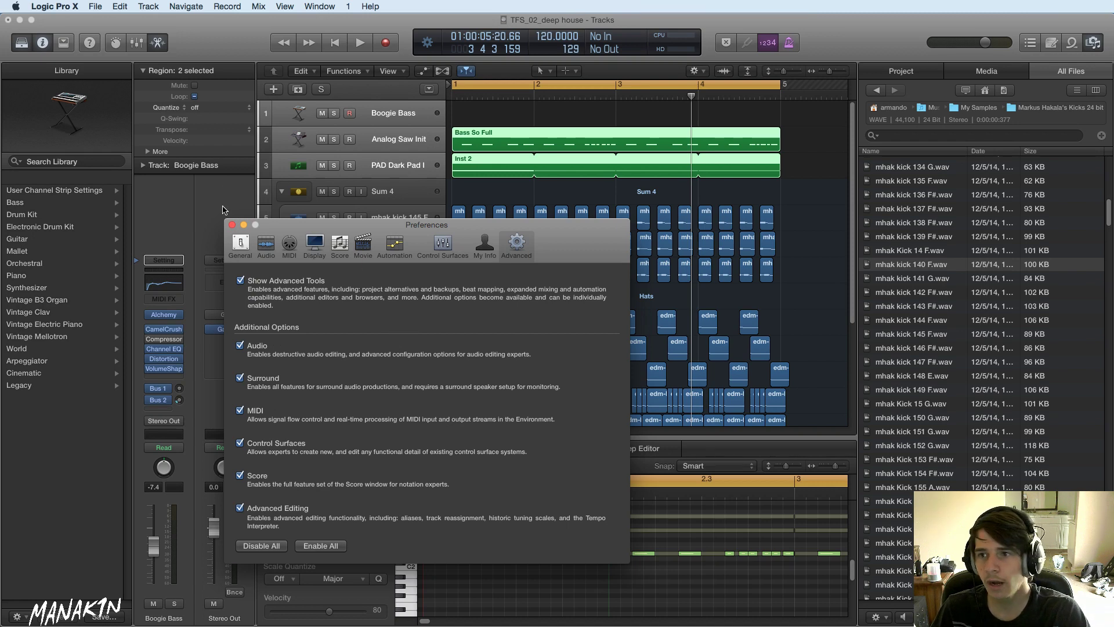
click(233, 226)
- Compare the Folder Stack and Summing Stack descriptions for a track stack of tracks 1 to 3, without creating one
click(392, 120)
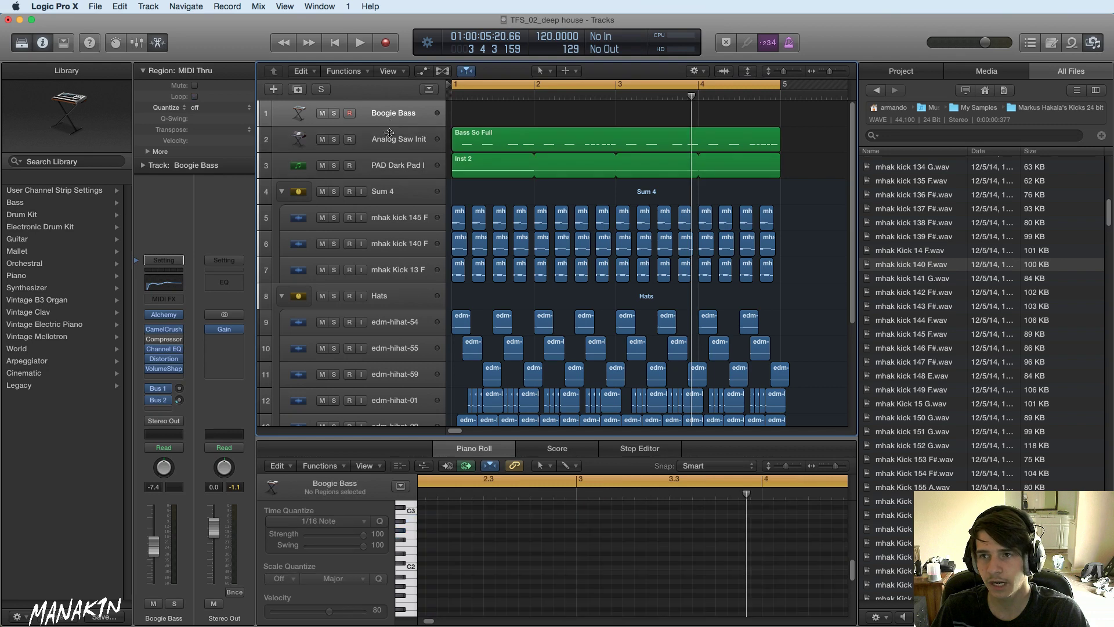
shift+click(391, 164)
right_click(392, 164)
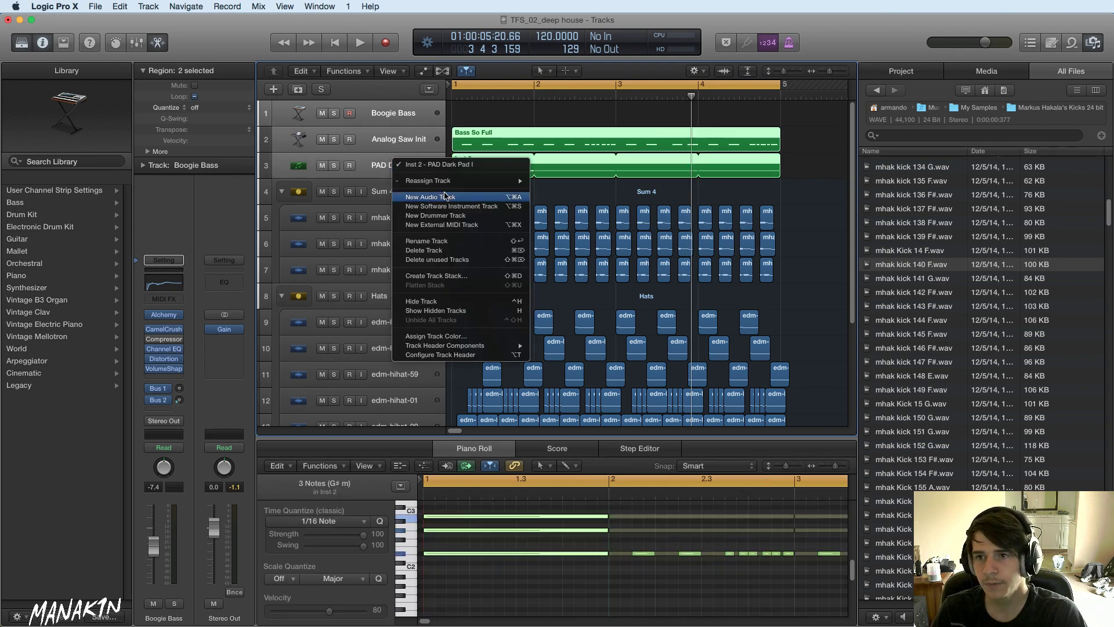
click(462, 276)
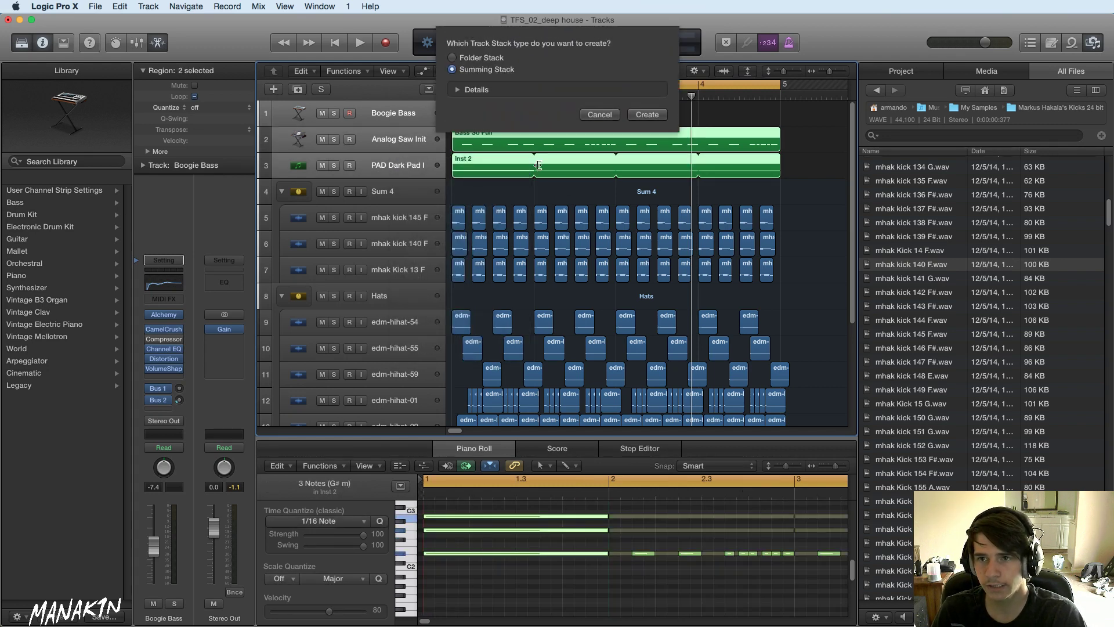
click(475, 60)
click(464, 90)
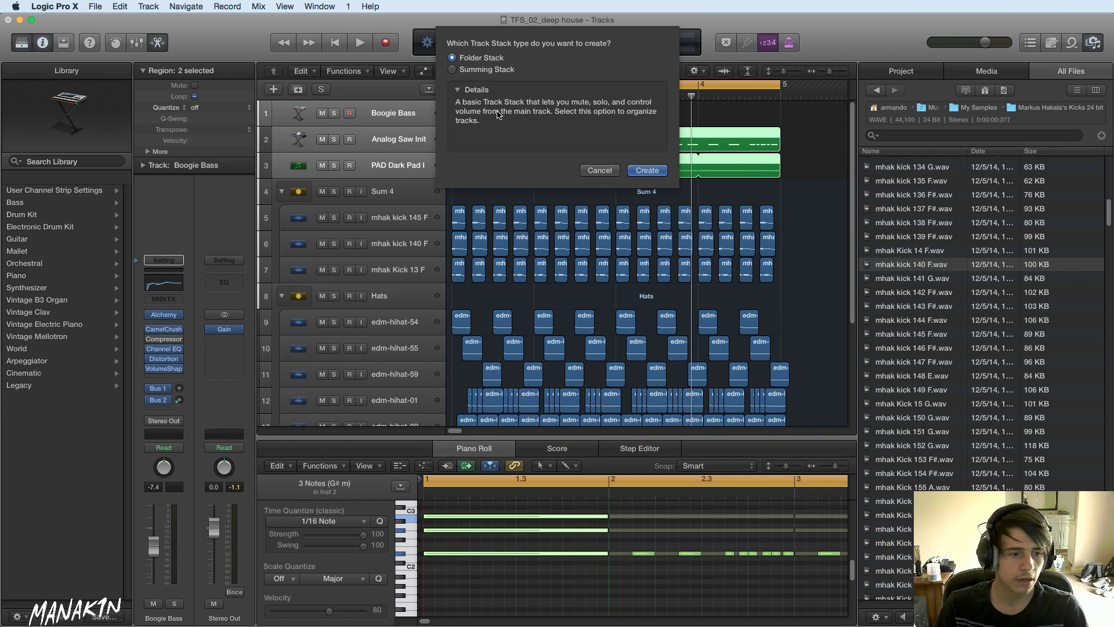
click(491, 71)
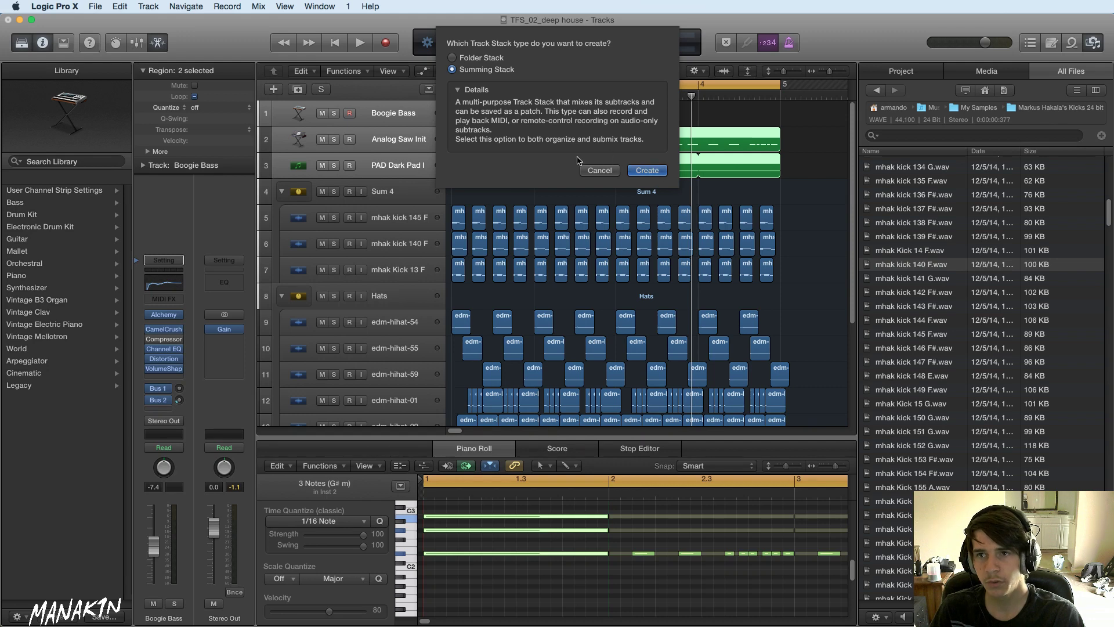
click(589, 169)
- Examine the Sum 4 stack's Channel EQ and its three kick subtracks, and close the EQ window
click(394, 221)
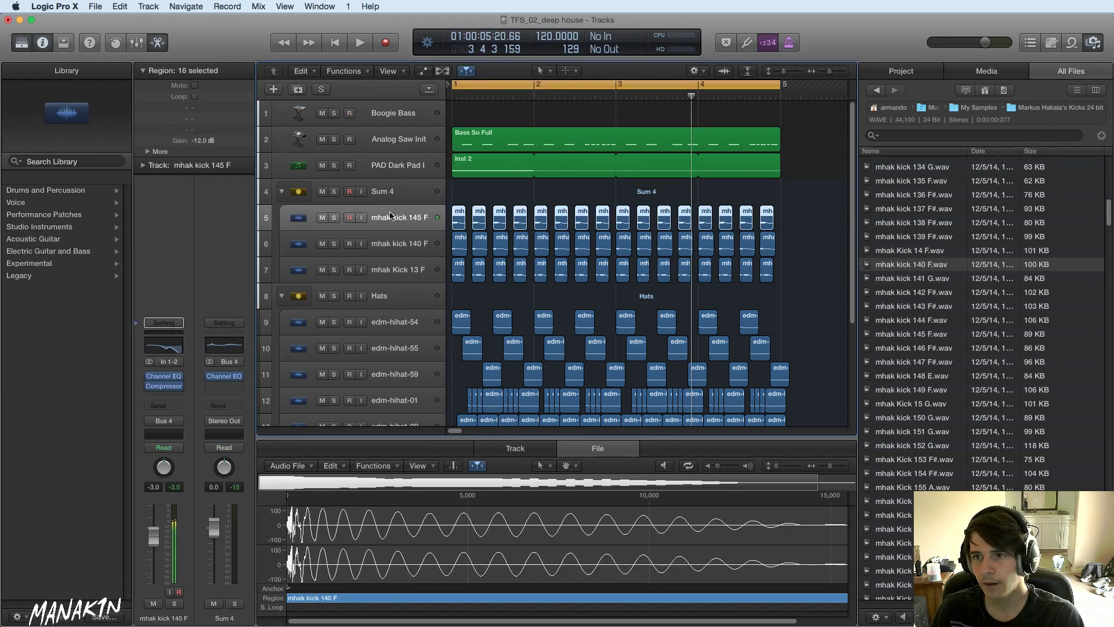
click(398, 191)
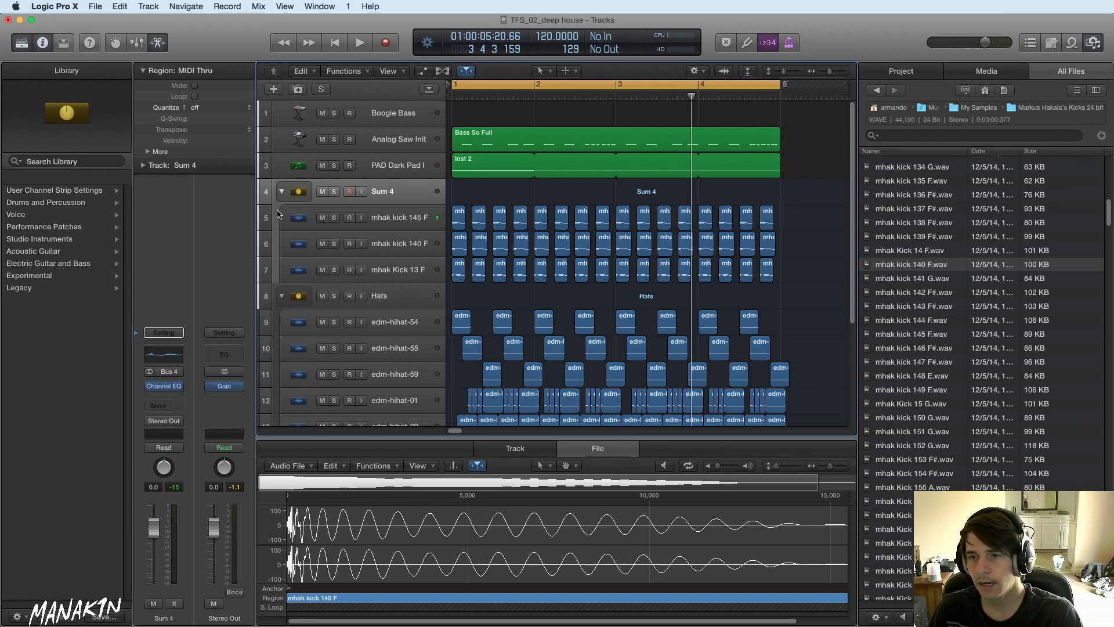
click(160, 388)
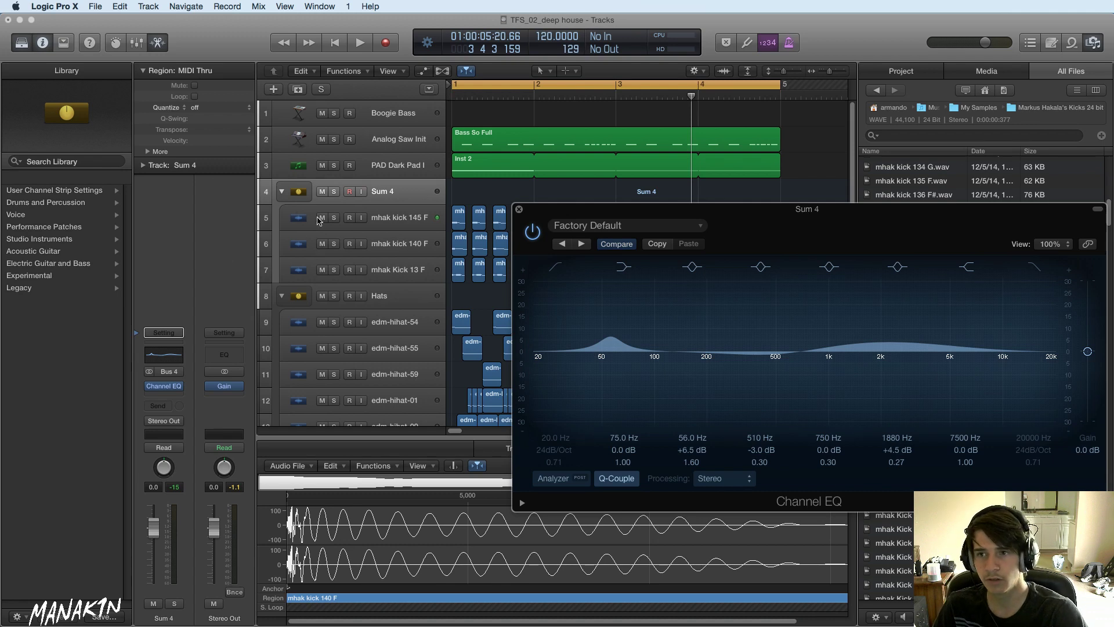
click(418, 271)
click(412, 245)
click(407, 221)
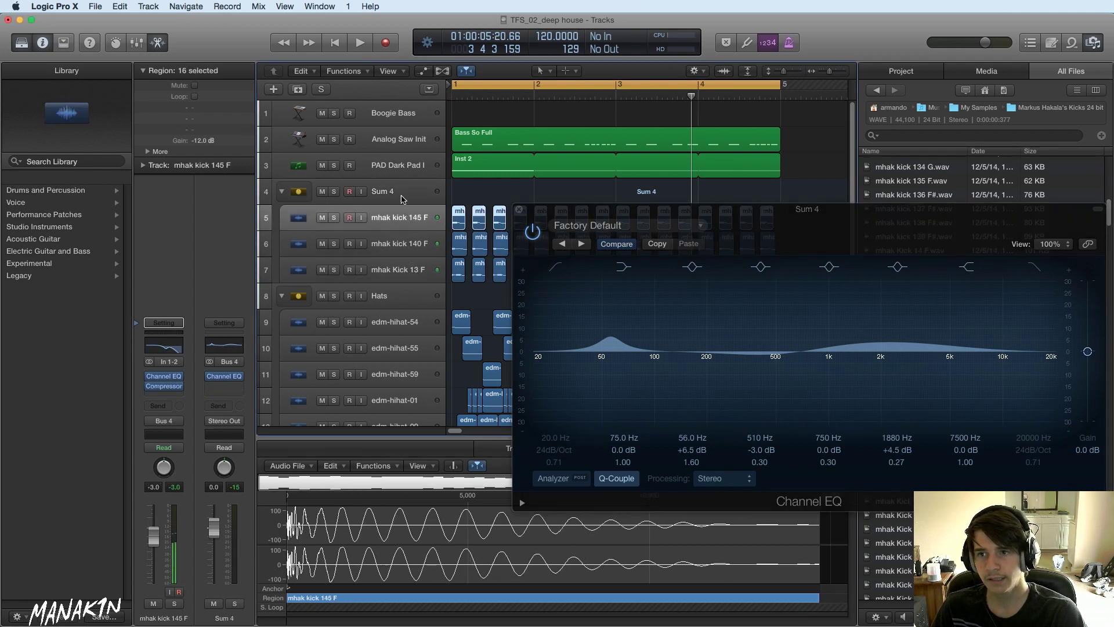
click(394, 192)
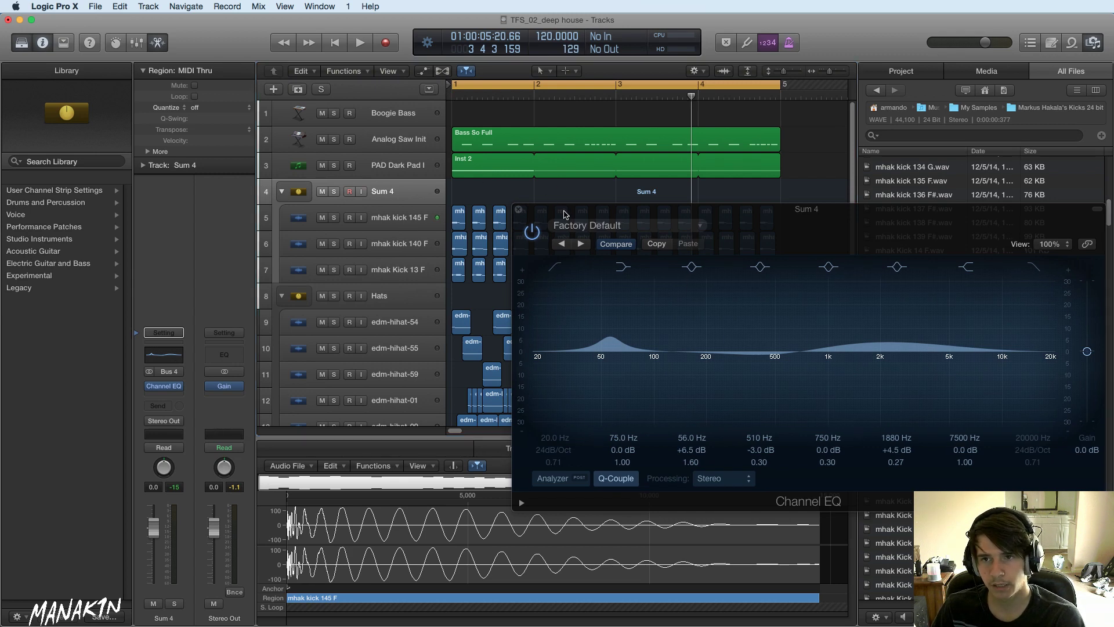
drag(560, 211, 479, 185)
click(437, 184)
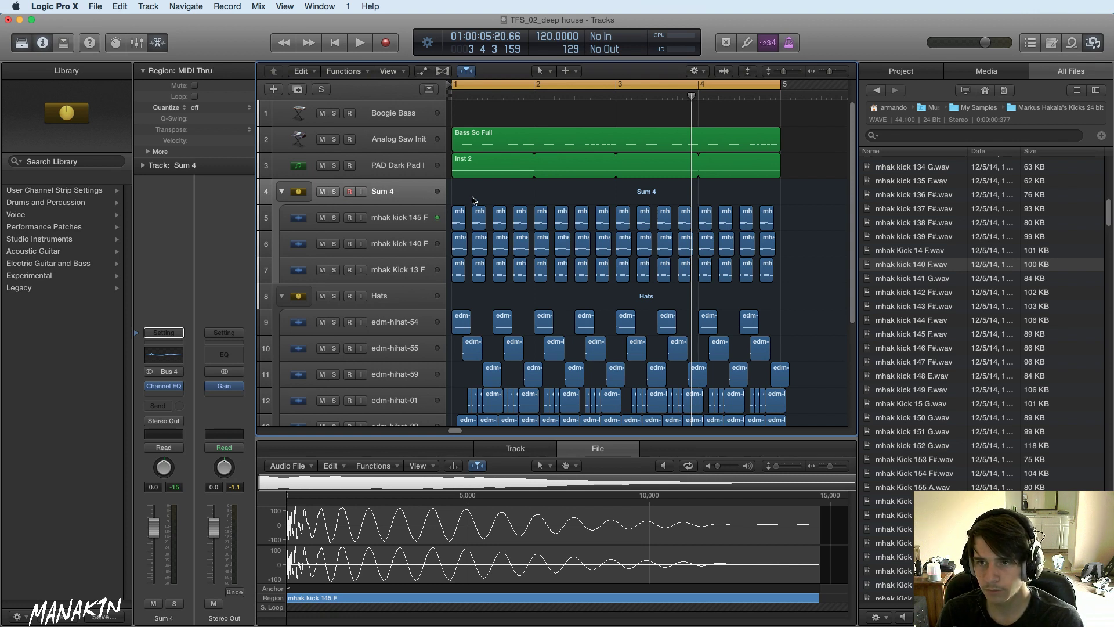
- Play the full arrangement briefly from the beginning
key(Return)
key(space)
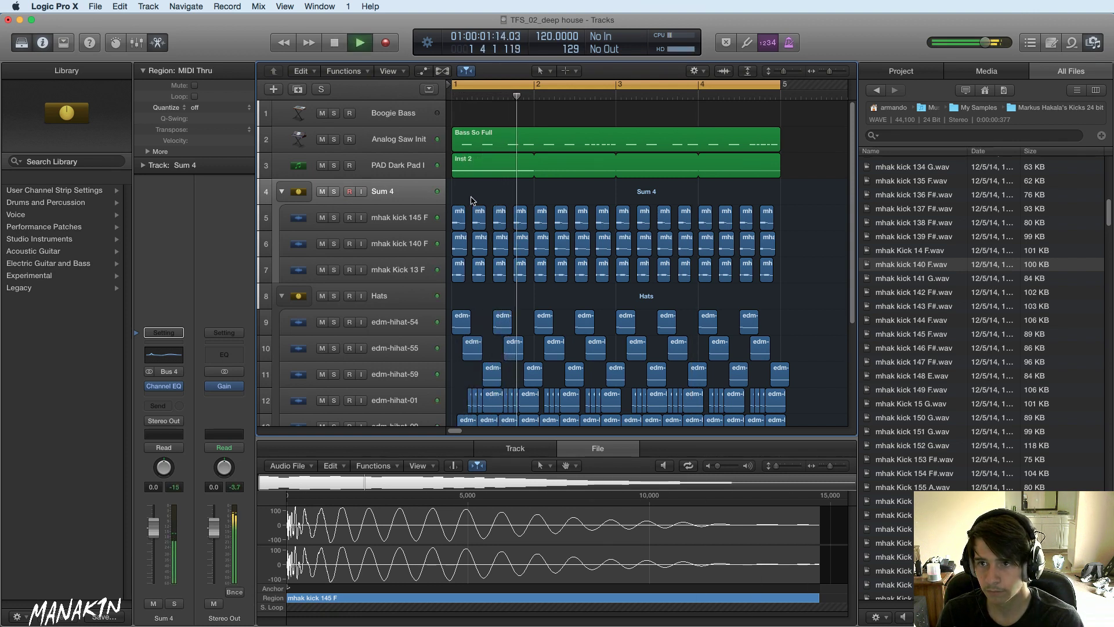
key(space)
- Solo the Analog Saw Init track and listen to it on its own
click(387, 144)
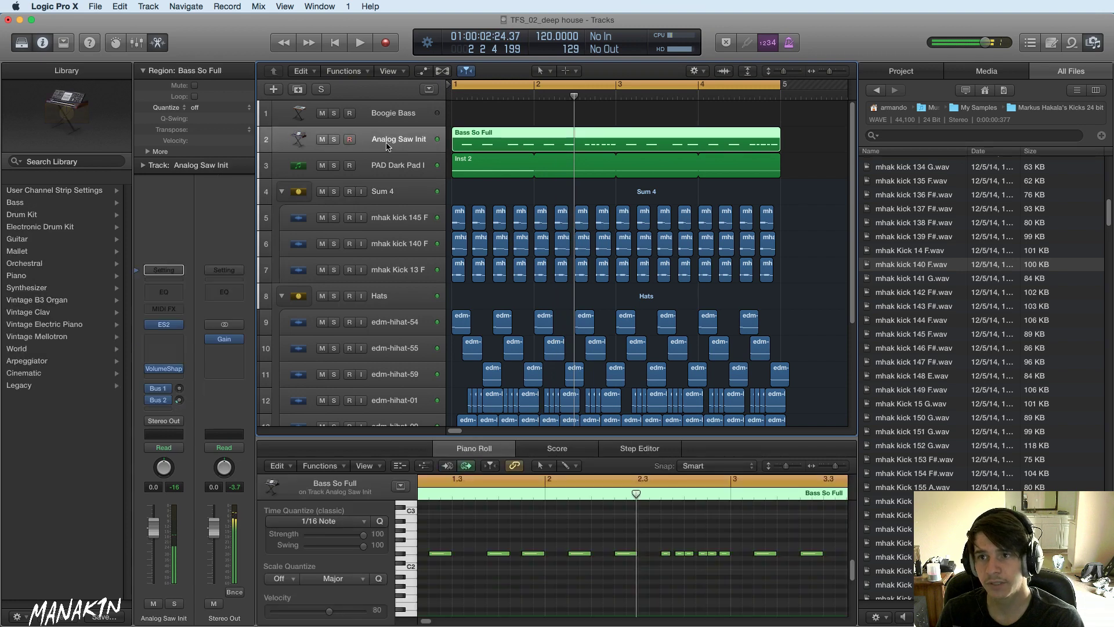
key(s)
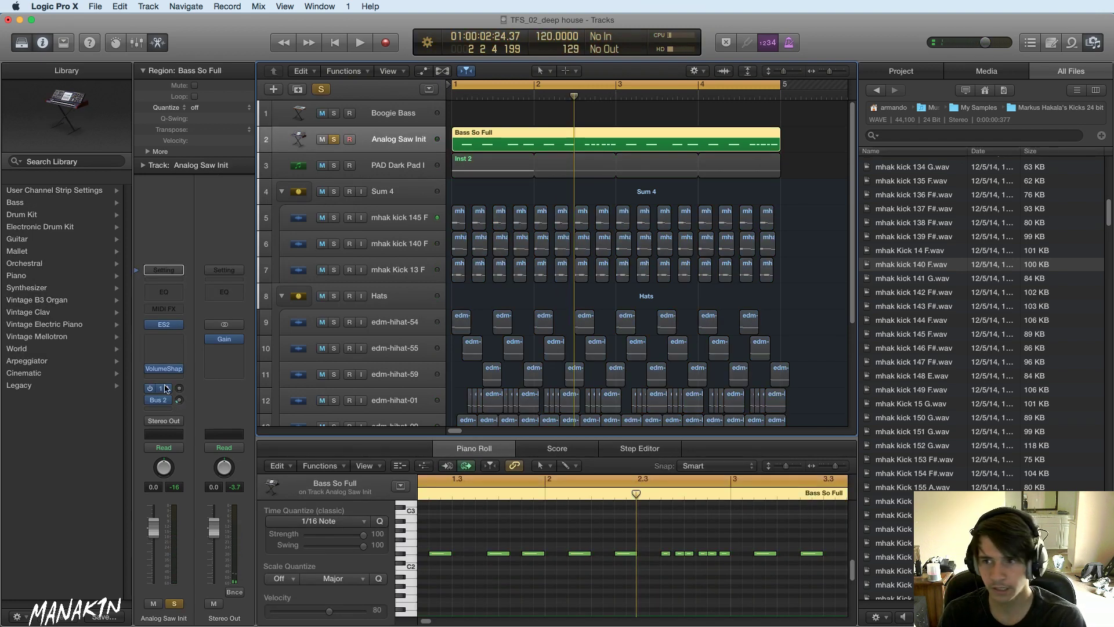
key(space)
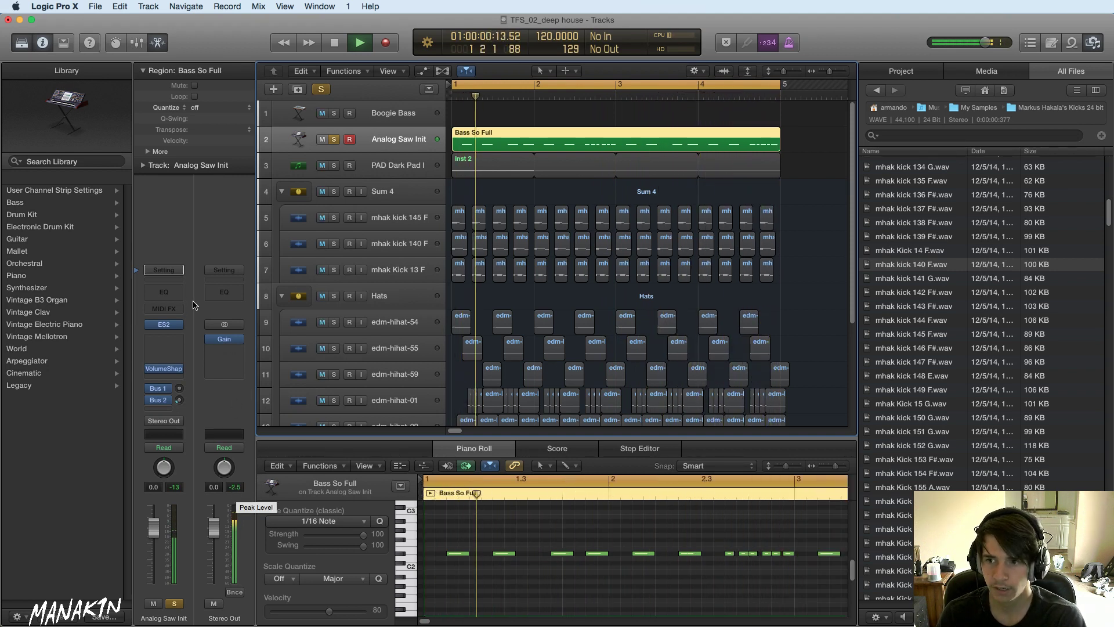
key(space)
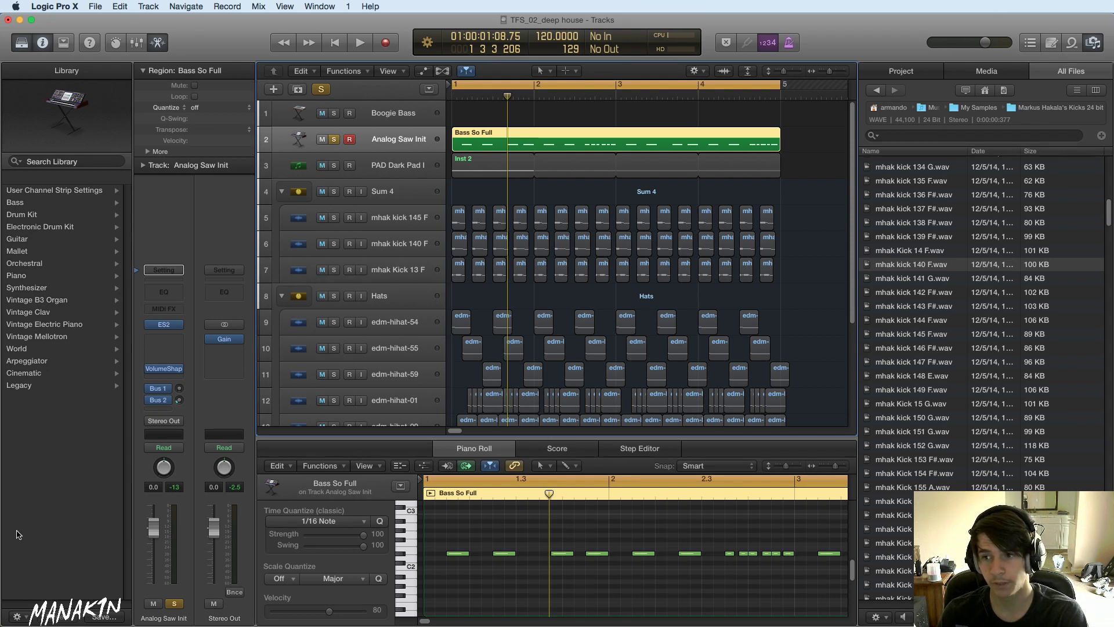
- Raise the Analog Saw Init volume to 6.0 dB and play the soloed track
drag(152, 528, 192, 250)
key(space)
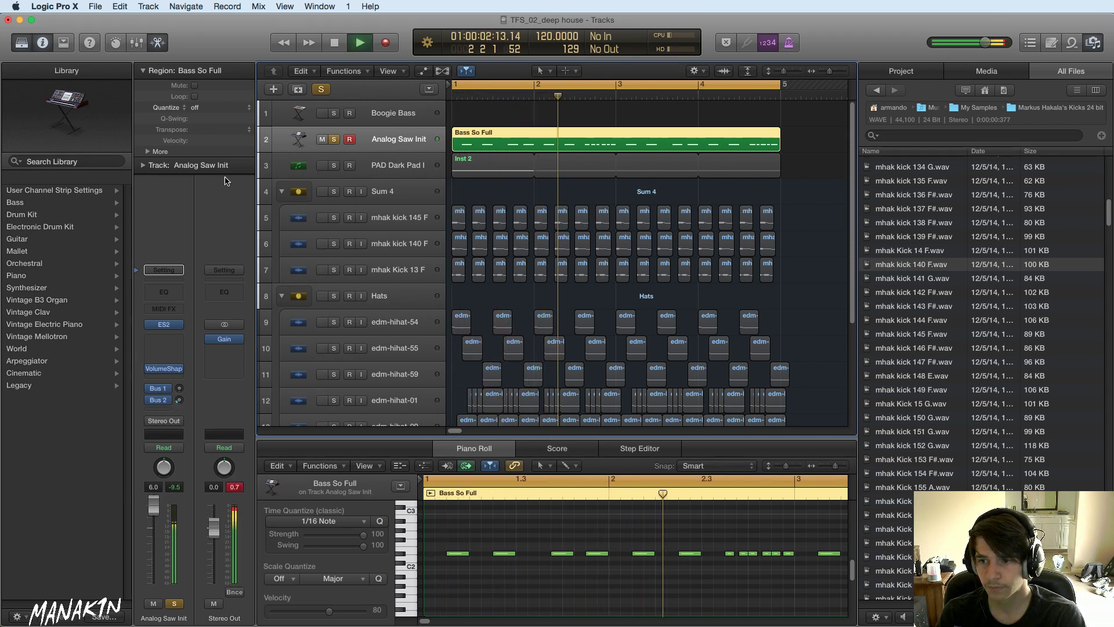
- Unsolo the Analog Saw Init track and play the full mix with its volume at 4.1 dB
click(323, 139)
click(334, 139)
click(322, 141)
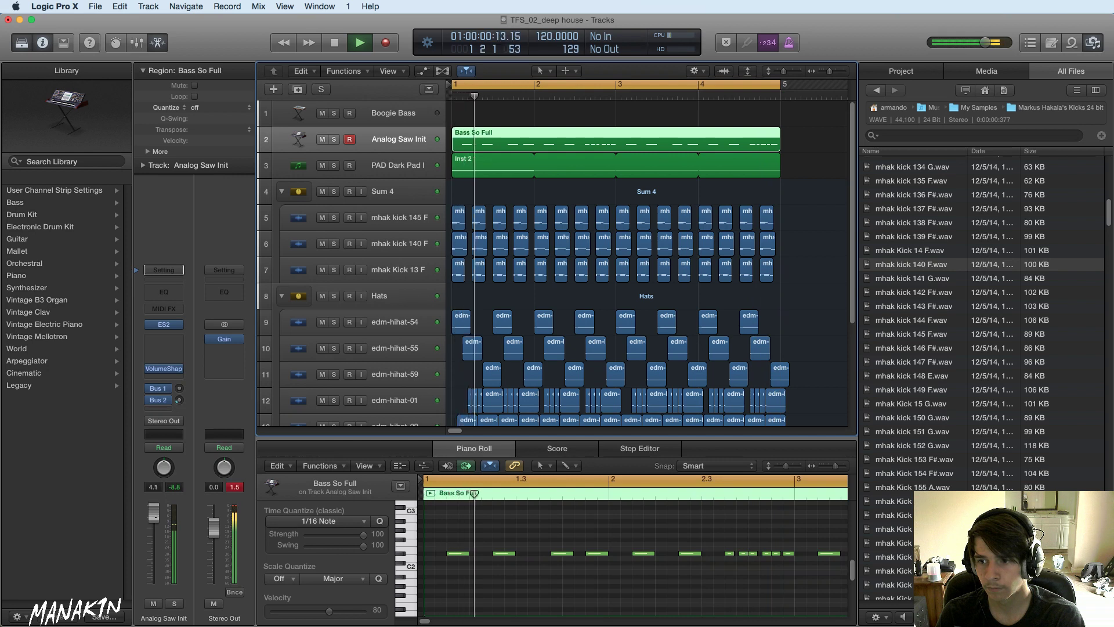
drag(153, 510, 155, 519)
key(space)
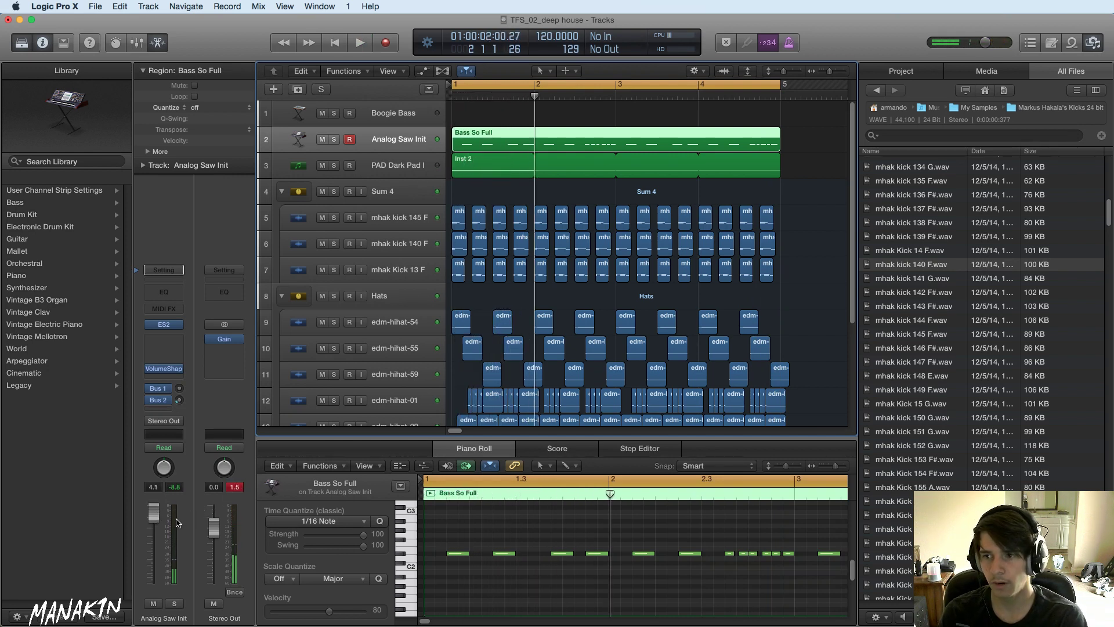
- Compare the output level with the Stereo Out's Gain plug-in bypassed during playback, restoring the plug-in and closing its window
click(224, 339)
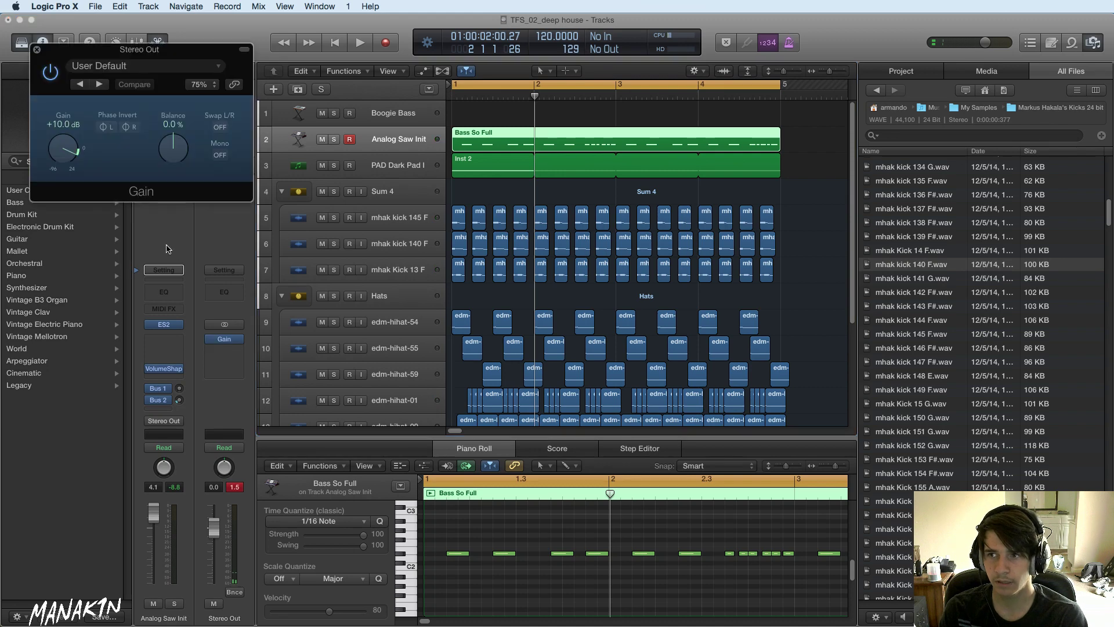
click(50, 72)
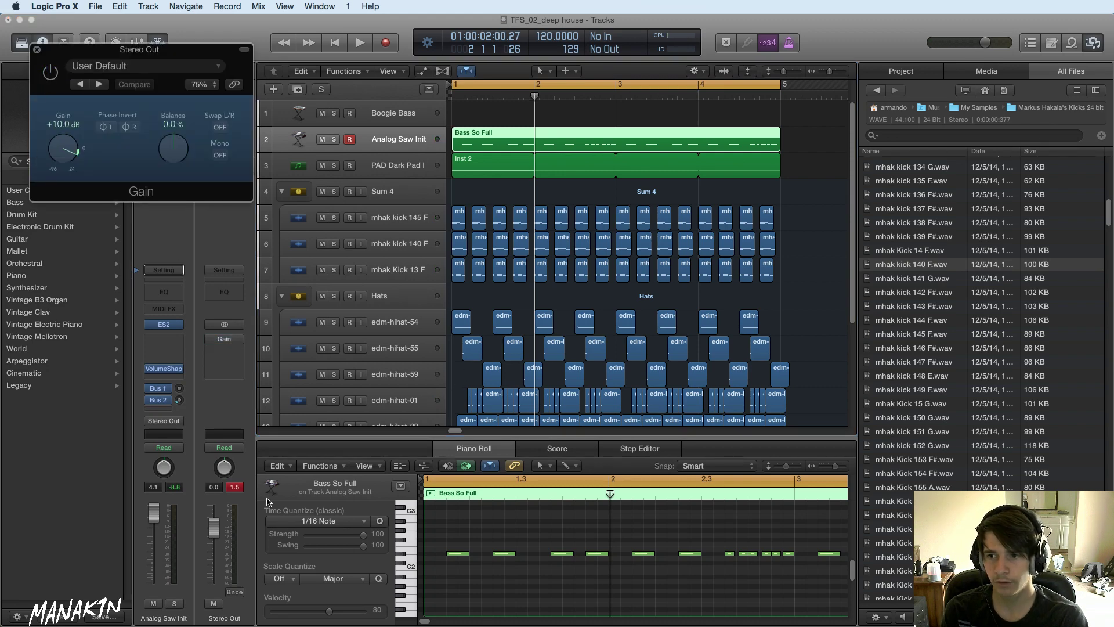
key(space)
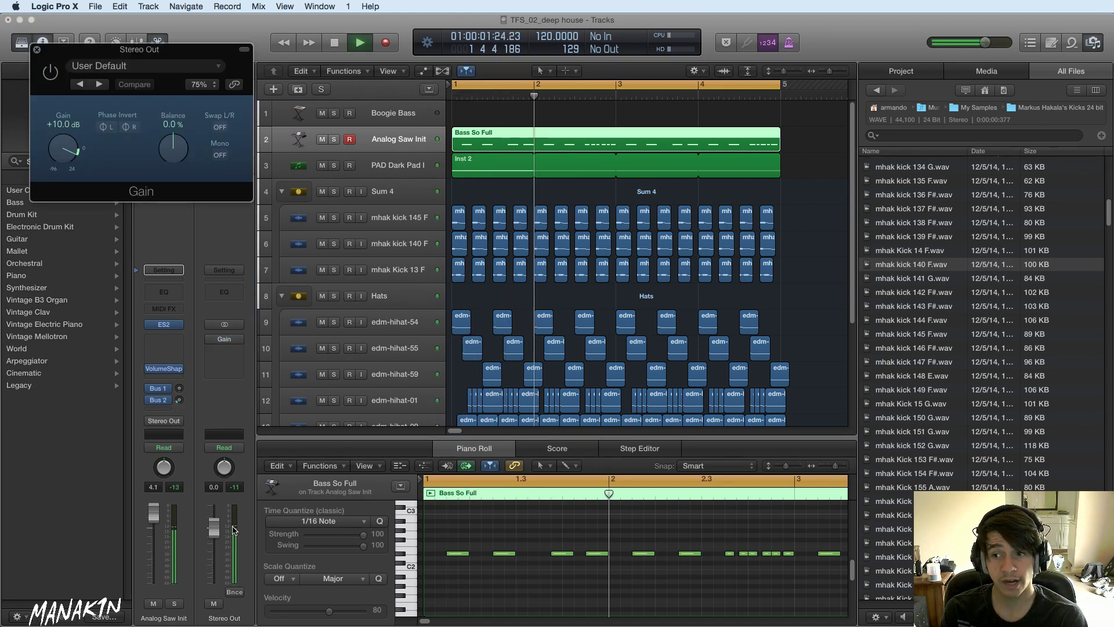
key(space)
click(50, 72)
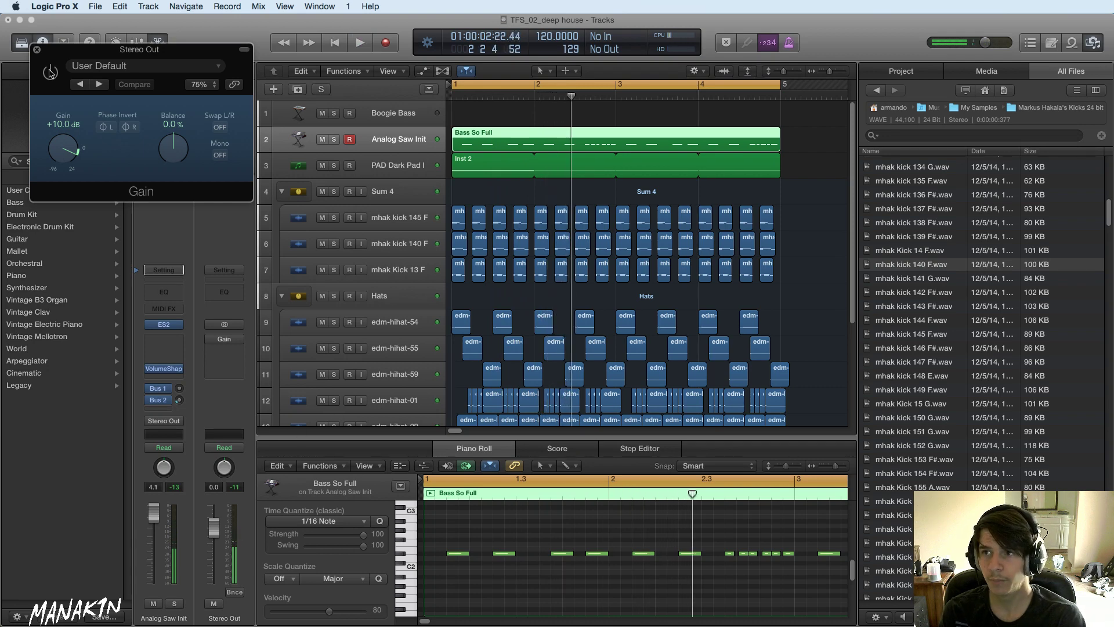
click(37, 50)
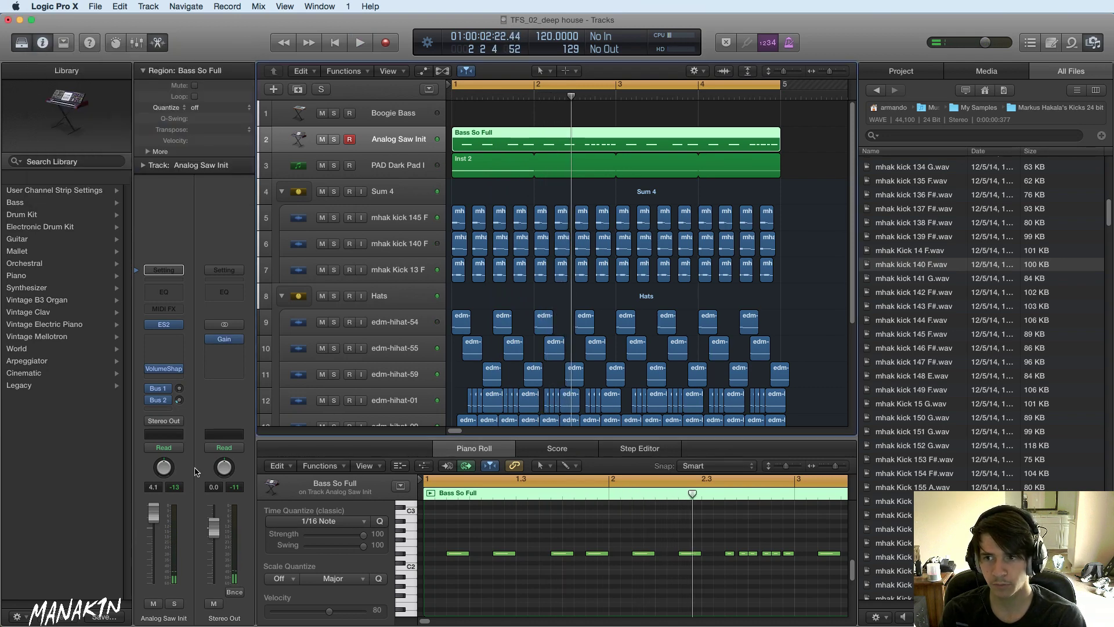
- Reset the Analog Saw Init volume to 0.0 dB and deselect its Bass So Full region
alt+click(153, 523)
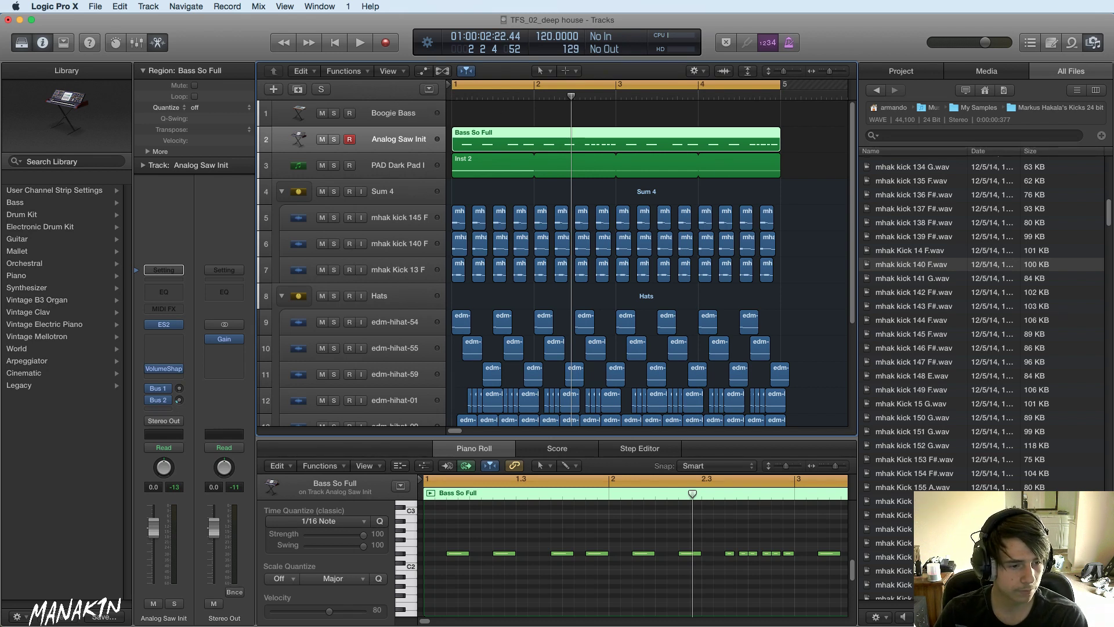
key(super+Tab)
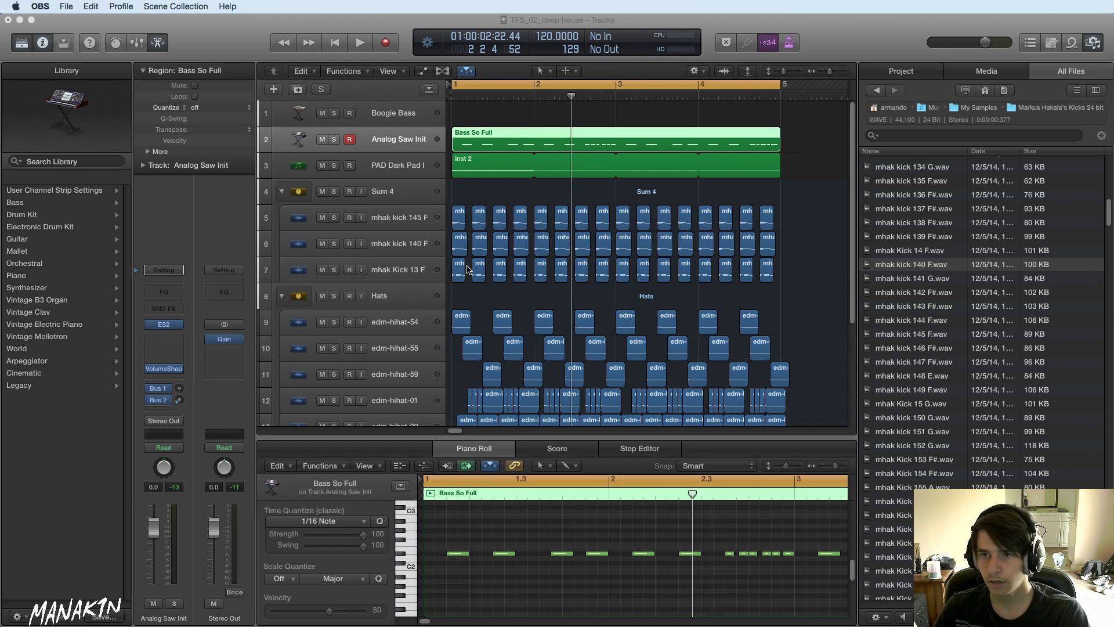
click(499, 189)
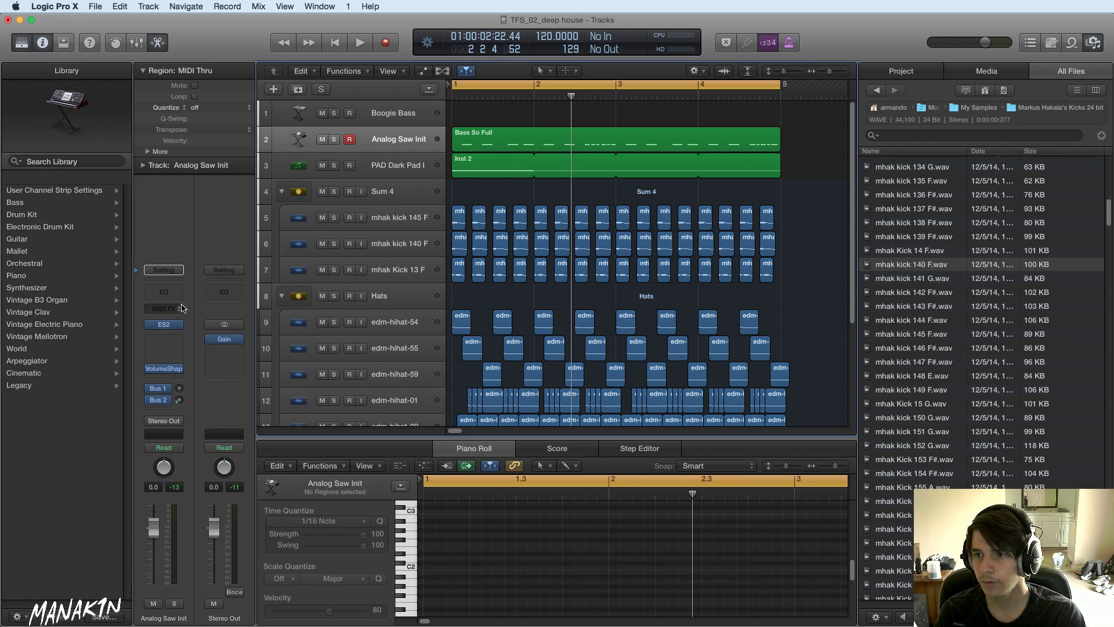
- Add a Channel EQ to the Analog Saw Init track and move its window clear of the channel strips
click(164, 292)
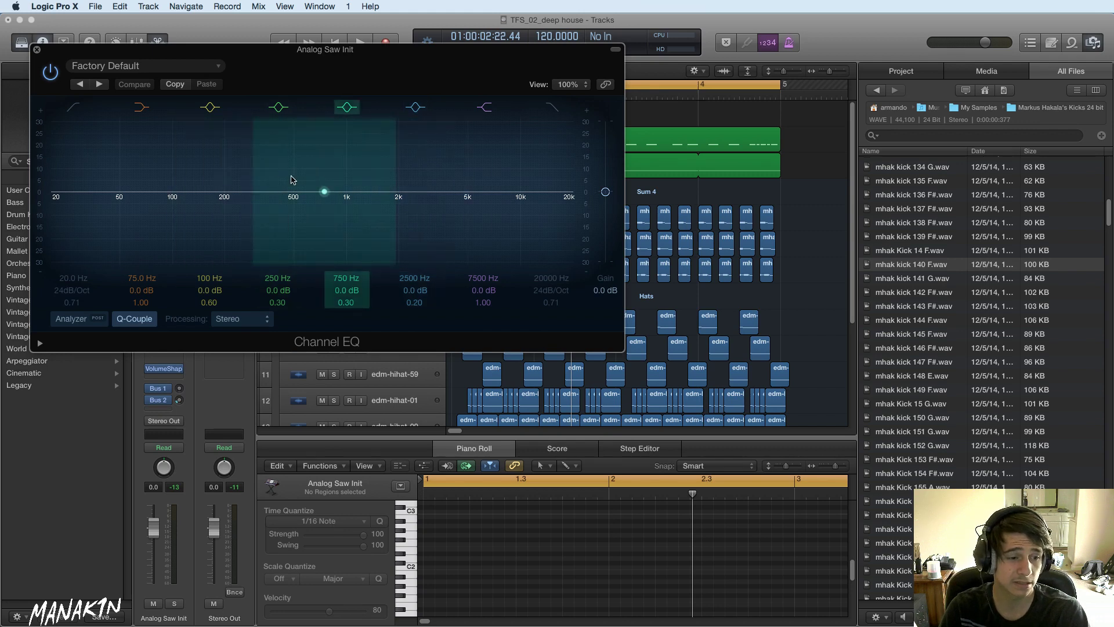
drag(273, 62, 609, 138)
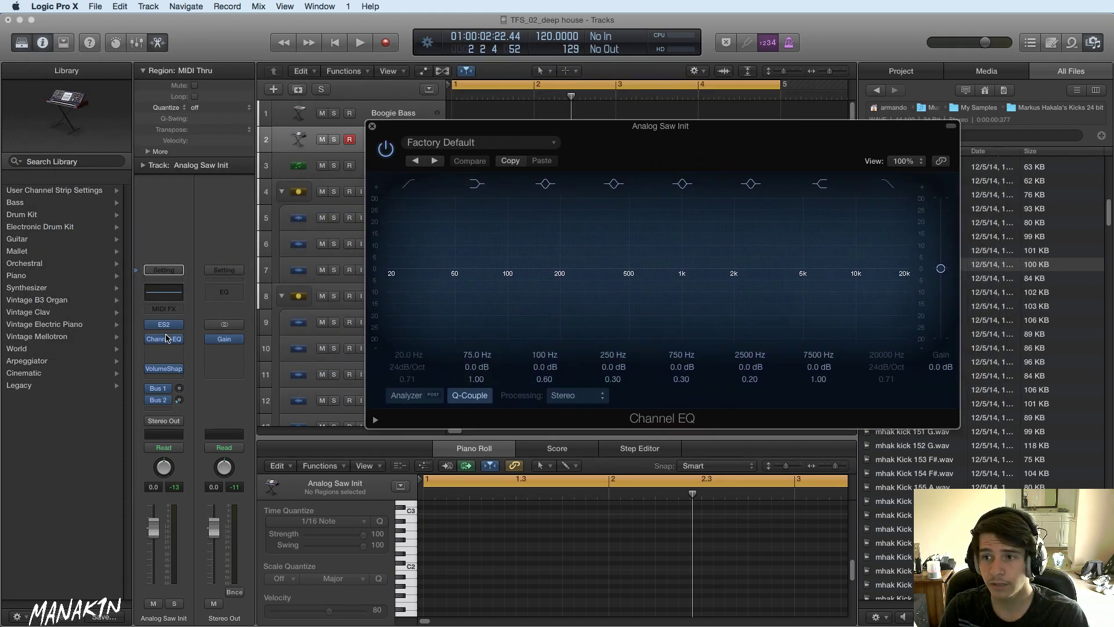
drag(741, 129, 717, 122)
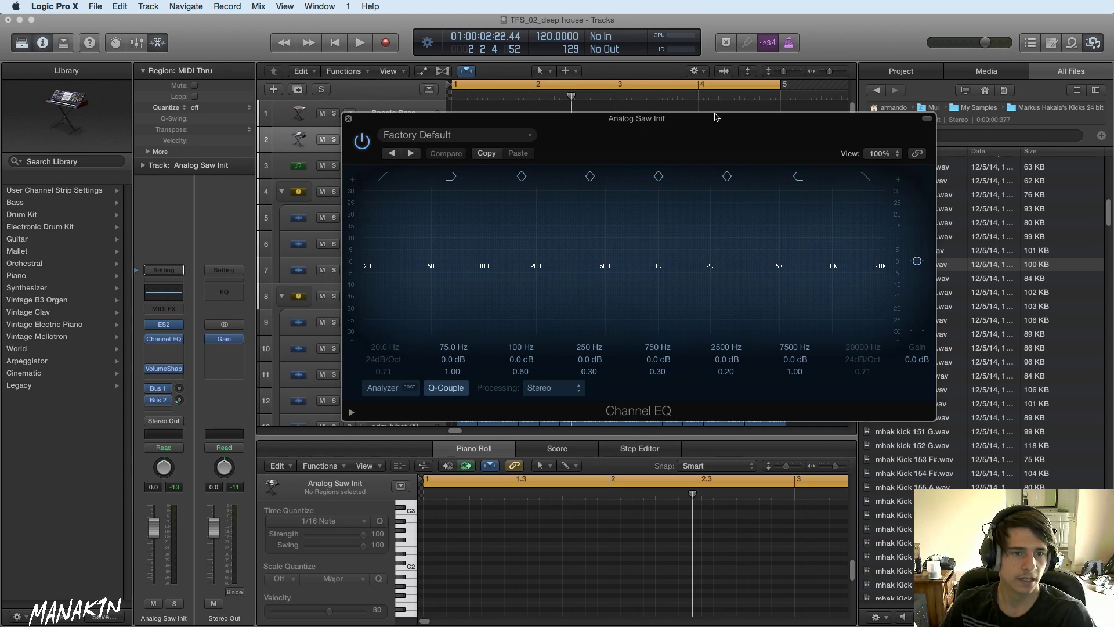
- During playback, boost the 2500 Hz EQ band by 24.0 dB at 1560 Hz with a Q of 0.75
key(space)
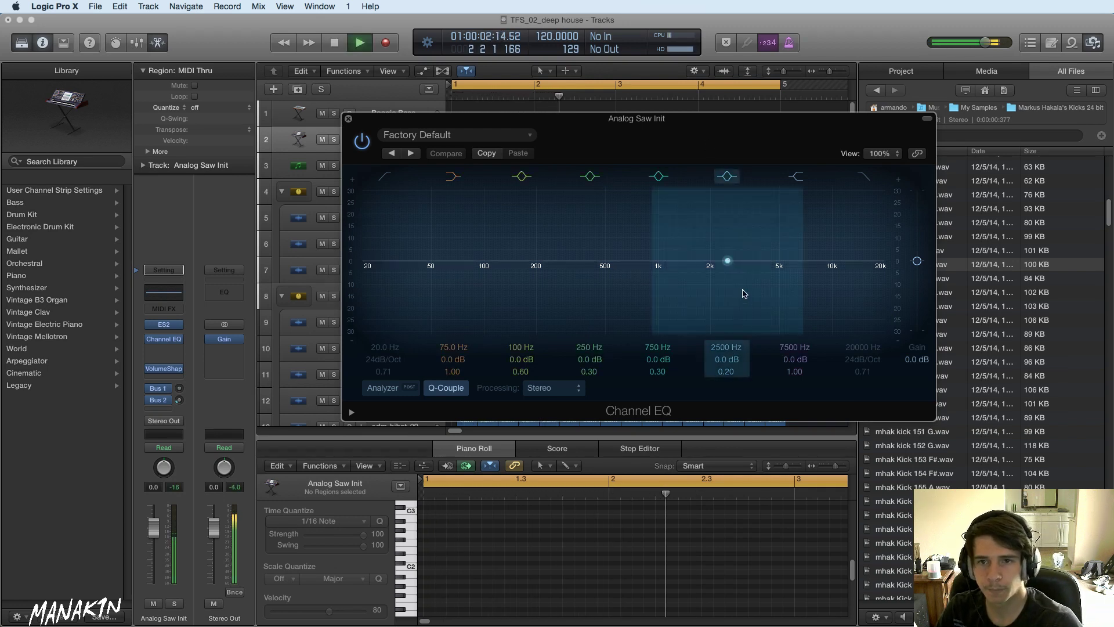
drag(727, 260, 714, 199)
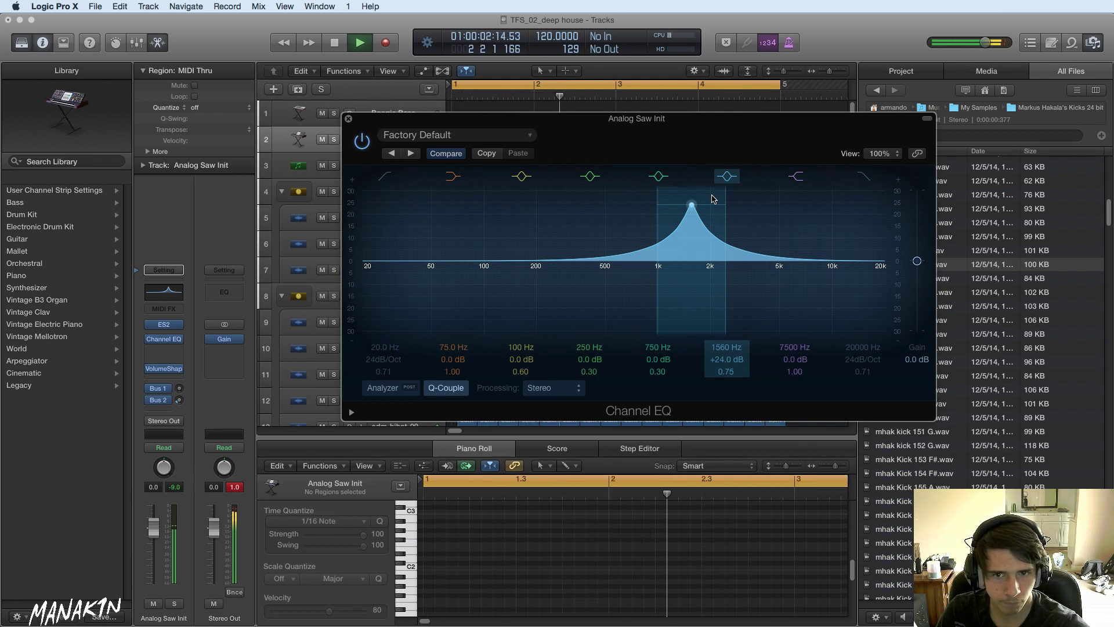
key(space)
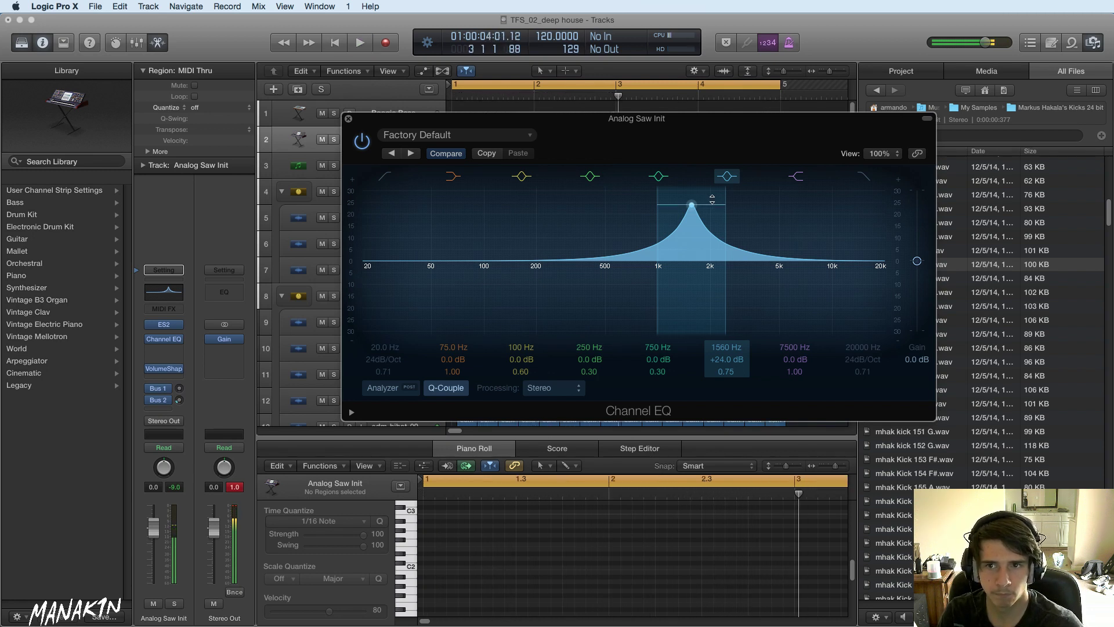
- Reduce the boosted upper-mid EQ band to +10.0 dB with a Q of 0.54, and bypass that band during playback
drag(725, 202, 696, 254)
key(space)
click(726, 180)
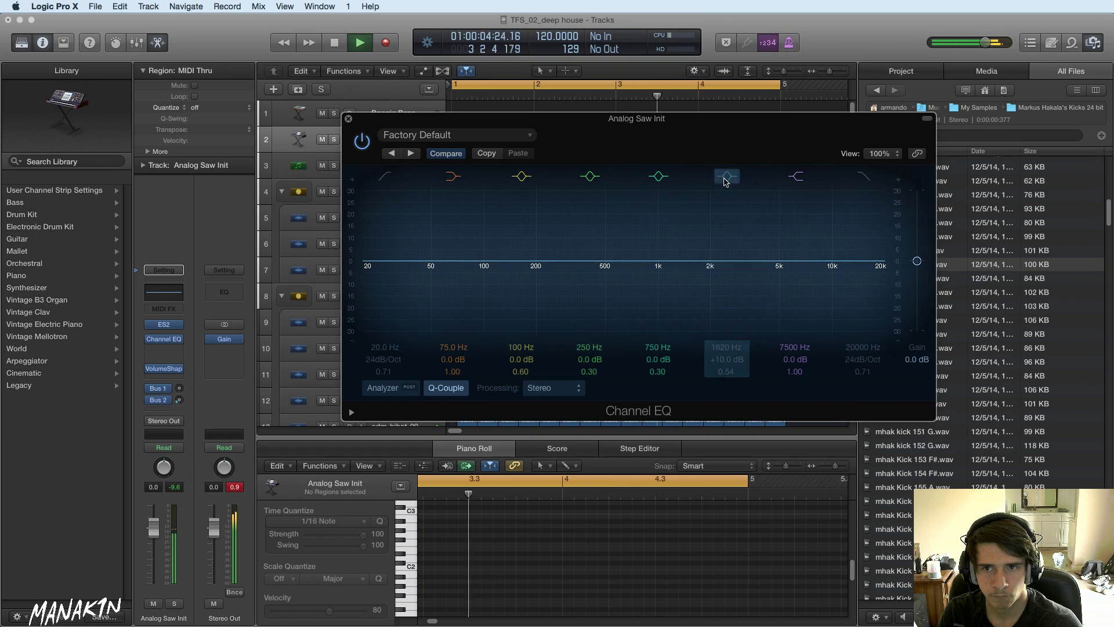
- Re-enable the upper-mid EQ band at +8.5 dB and 1620 Hz, and set the 250 Hz band to -6.5 dB at 490 Hz with Q 0.39
click(725, 181)
drag(695, 238, 695, 242)
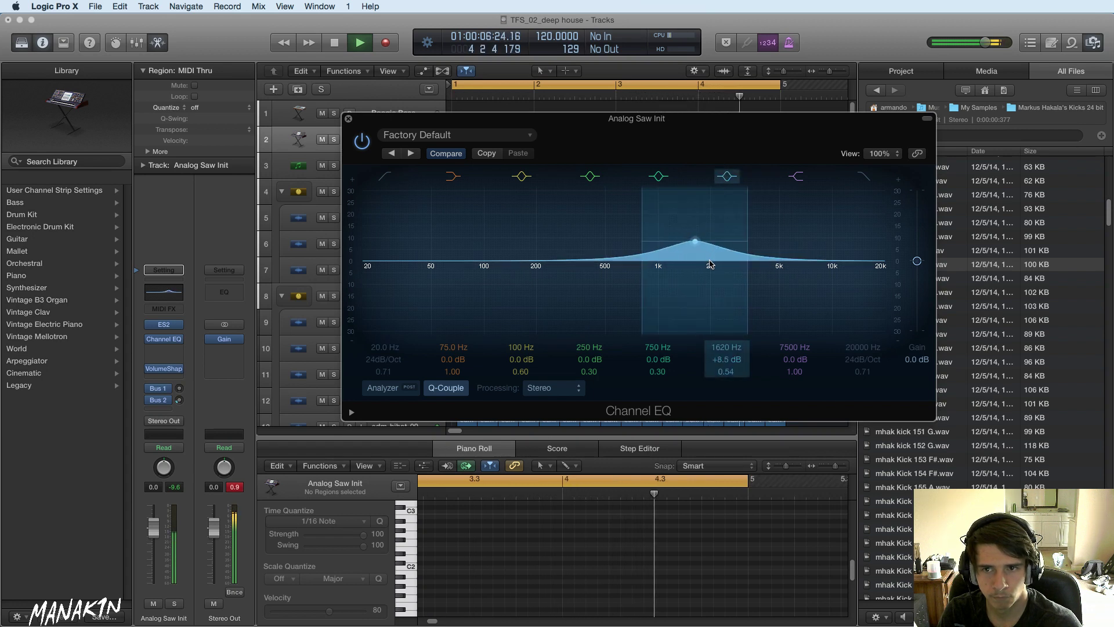
drag(576, 272, 630, 283)
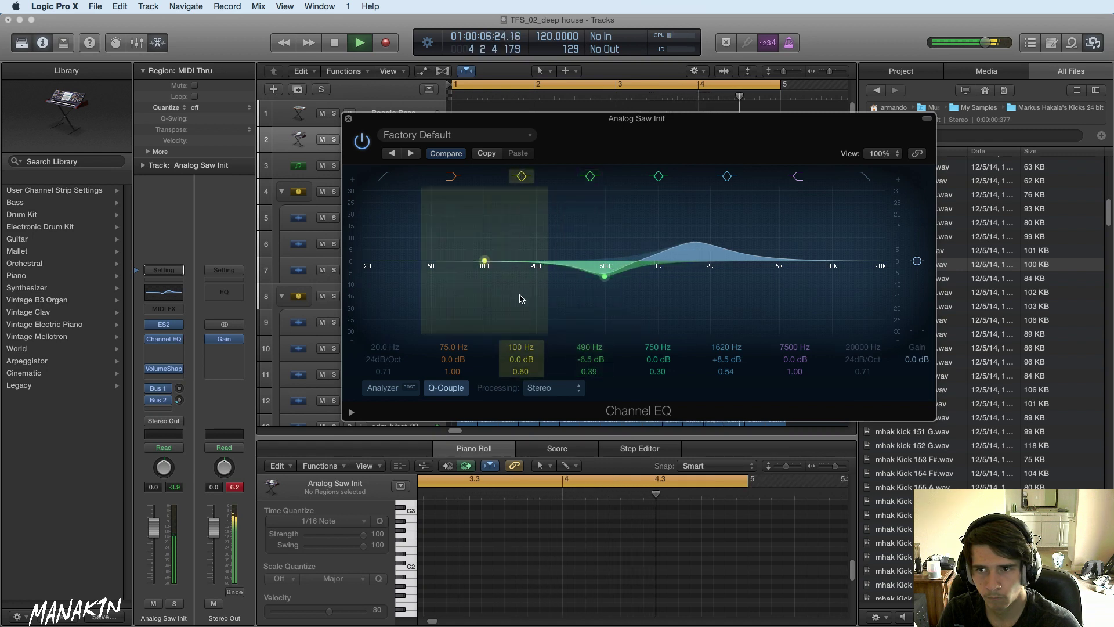
- Boost the 100 Hz EQ band by 9.0 dB at 320 Hz with a Q of 1.30, soloing the track and comparing the band bypassed
drag(517, 298, 606, 257)
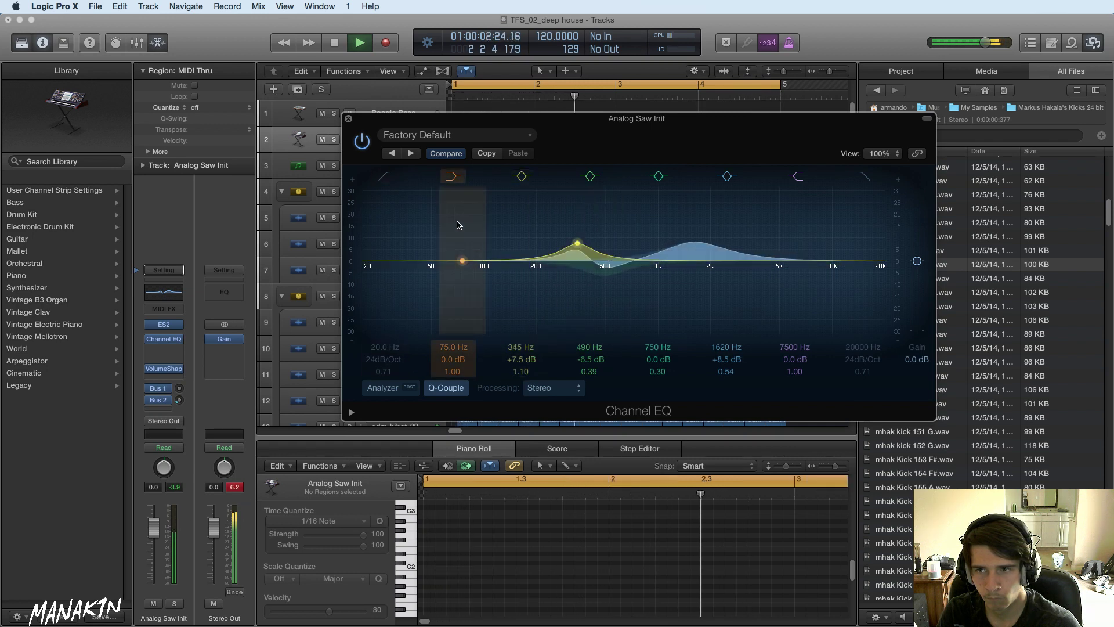
key(s)
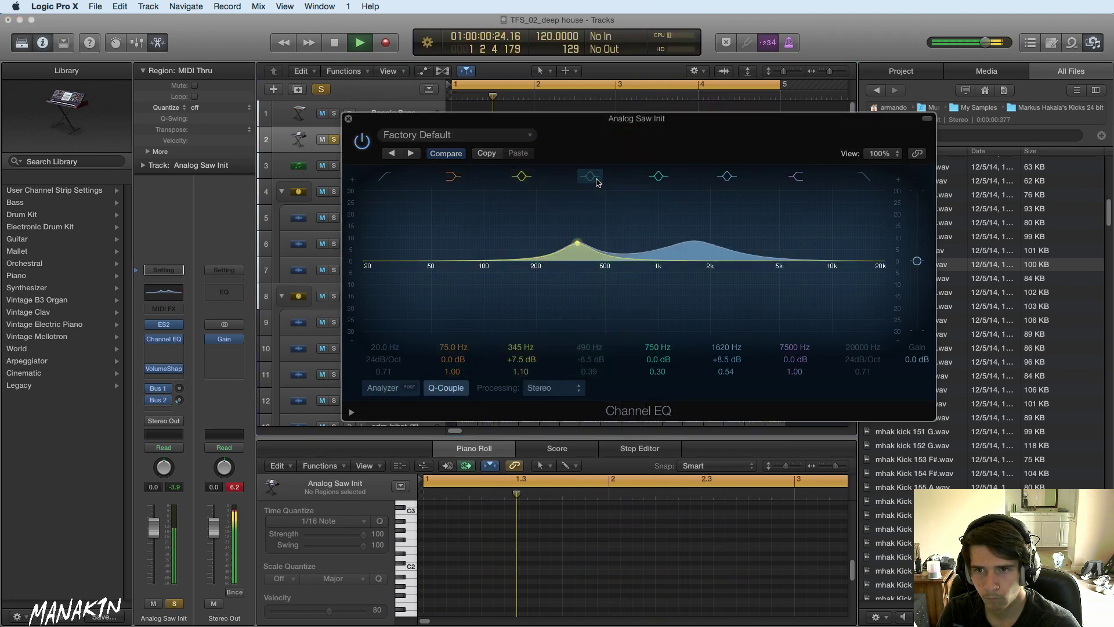
click(524, 177)
click(524, 176)
drag(577, 244, 615, 238)
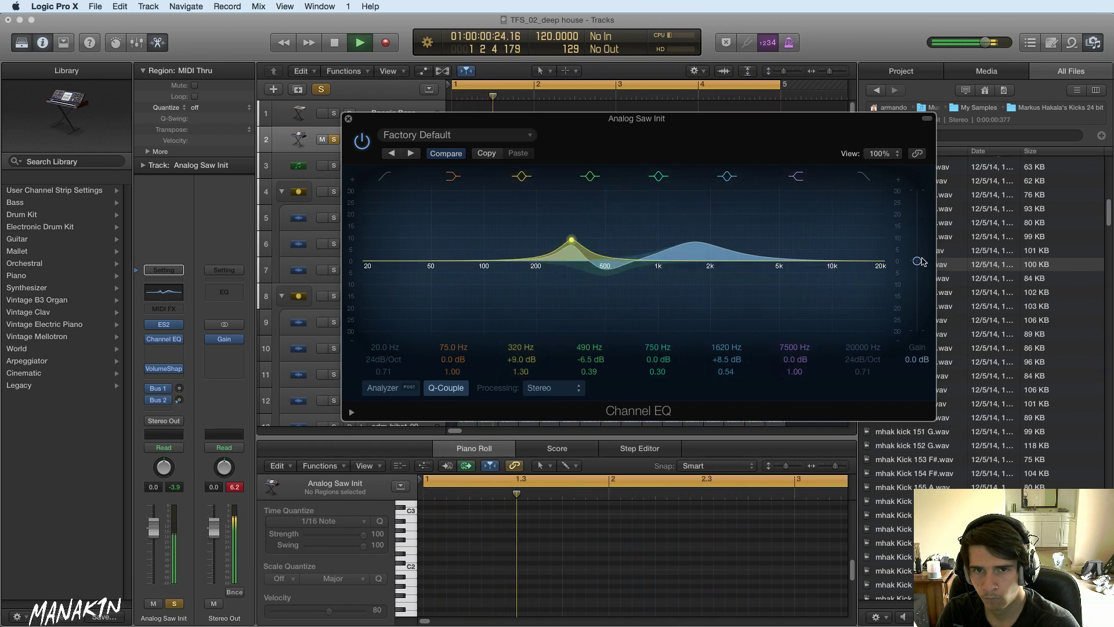
- Lower the EQ's overall gain to -1.0 dB, set the upper-mid band to +8.0 dB at 1660 Hz with Q 0.88, and stop playback
drag(917, 261, 917, 262)
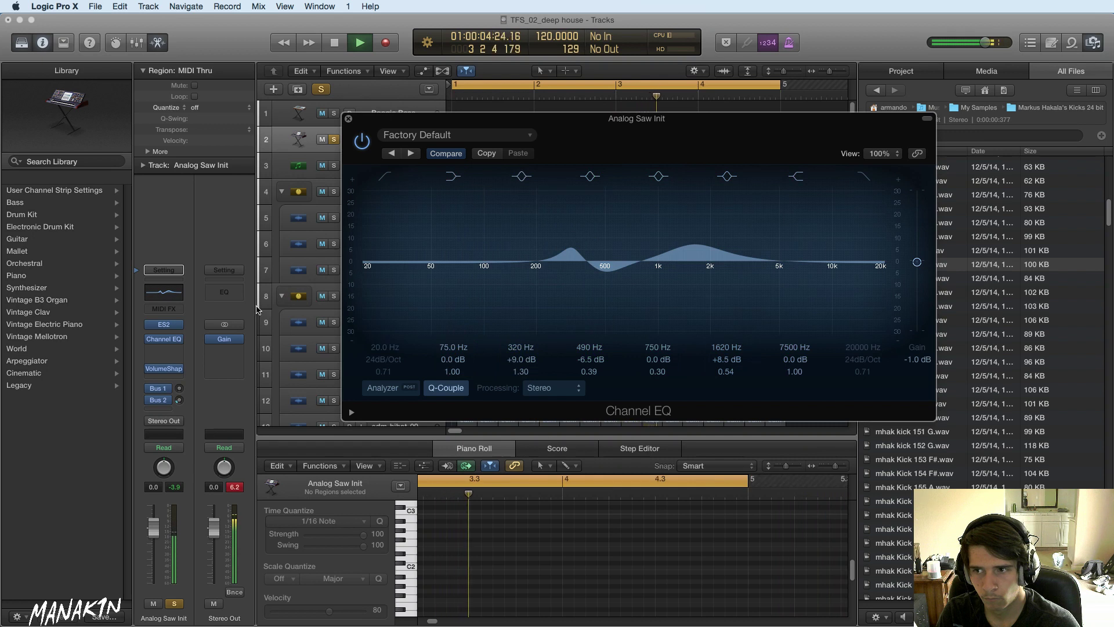
drag(698, 268, 740, 250)
drag(751, 239, 711, 257)
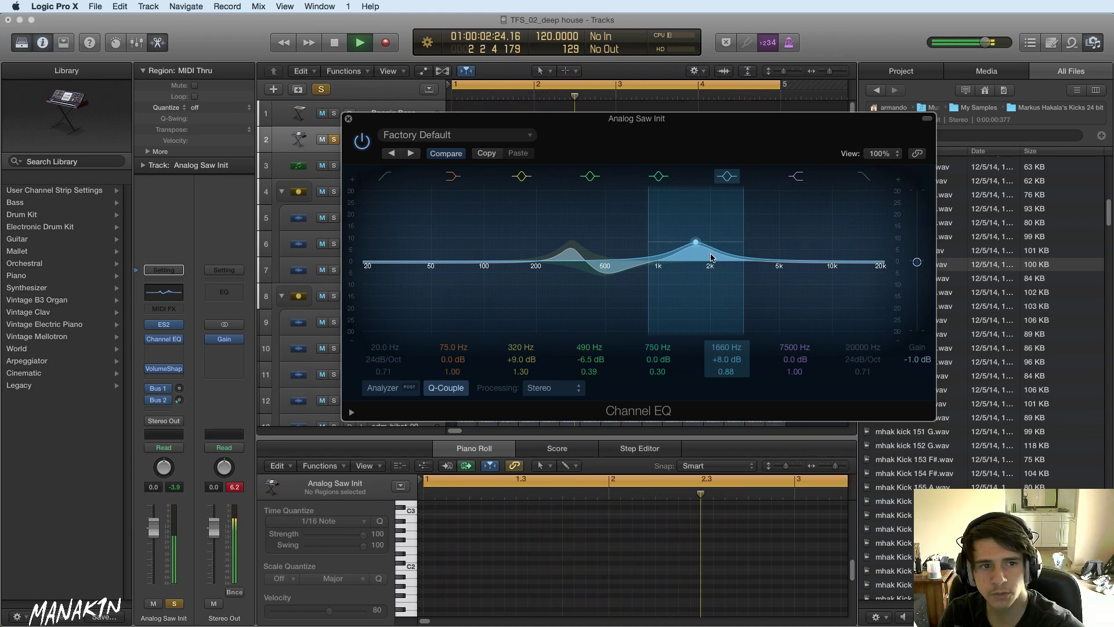
key(space)
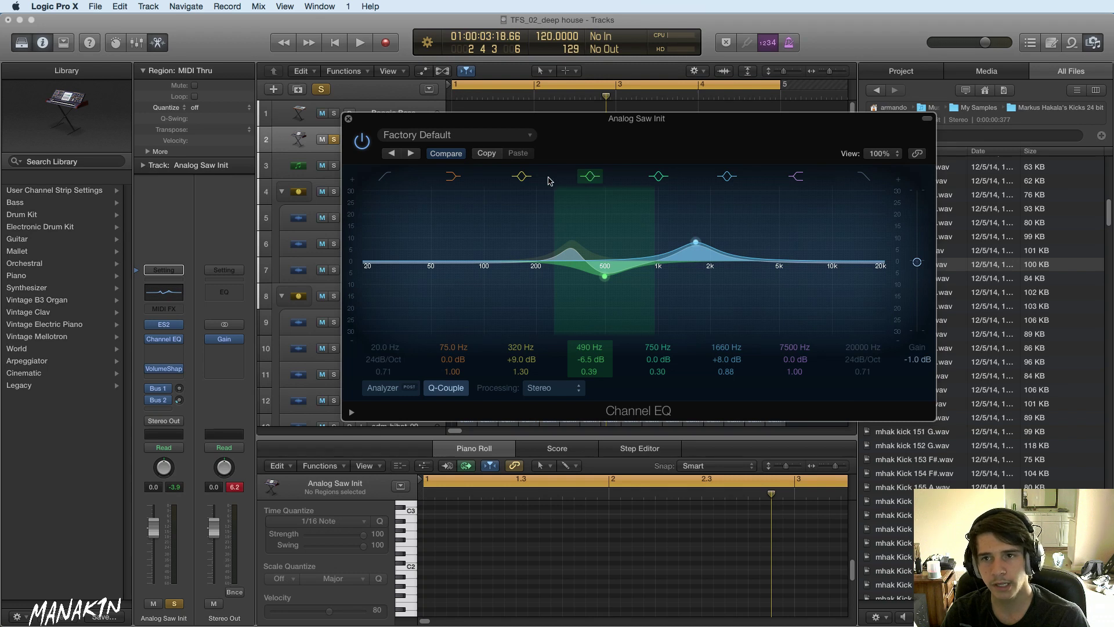
- With the 320 Hz boost bypassed, toggle the 490 Hz cut during playback to compare the sound, and re-enable both bands
click(521, 175)
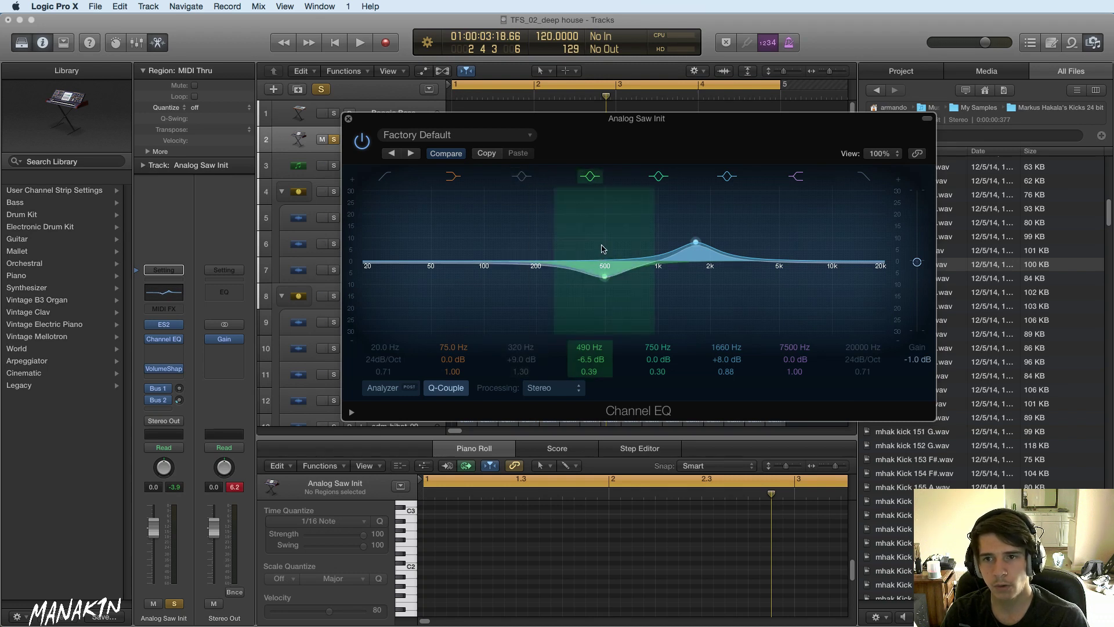
key(space)
click(590, 178)
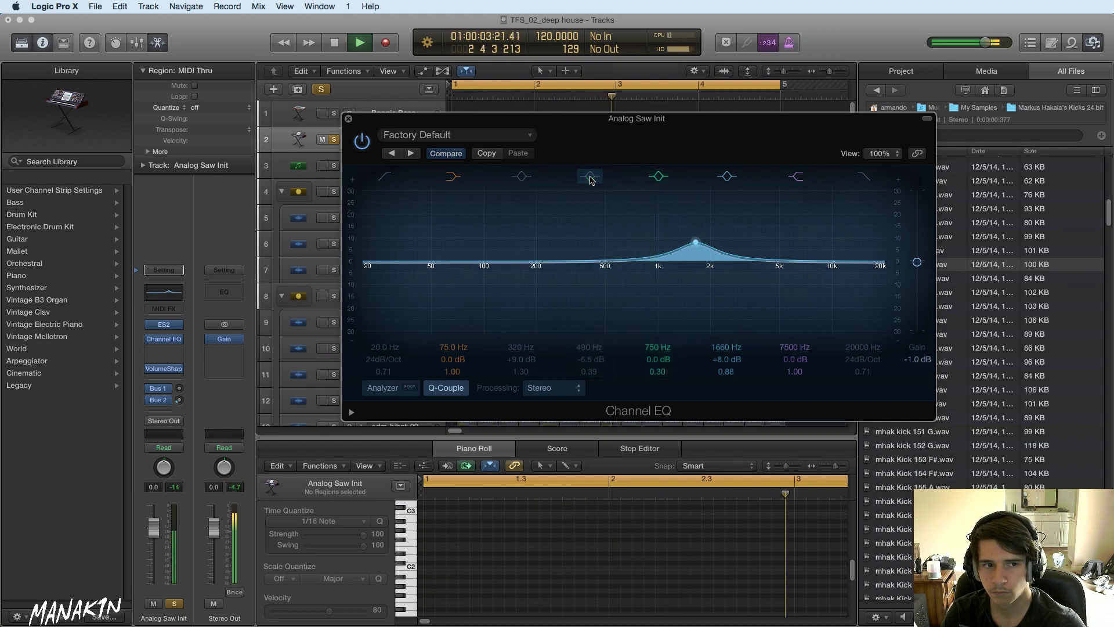
click(590, 178)
click(590, 178)
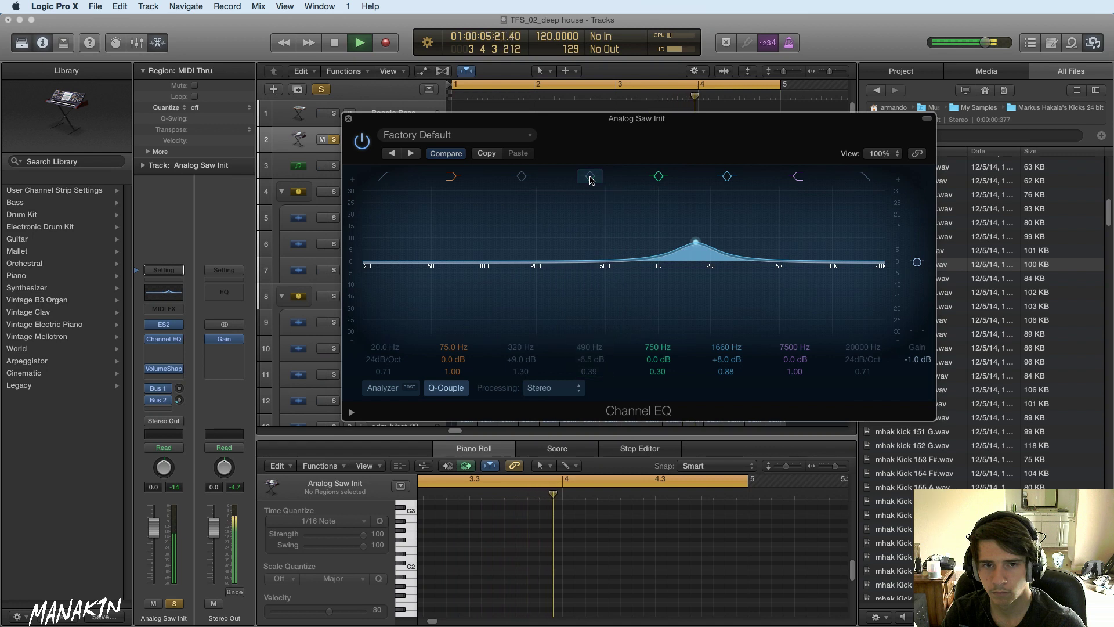
key(space)
click(590, 178)
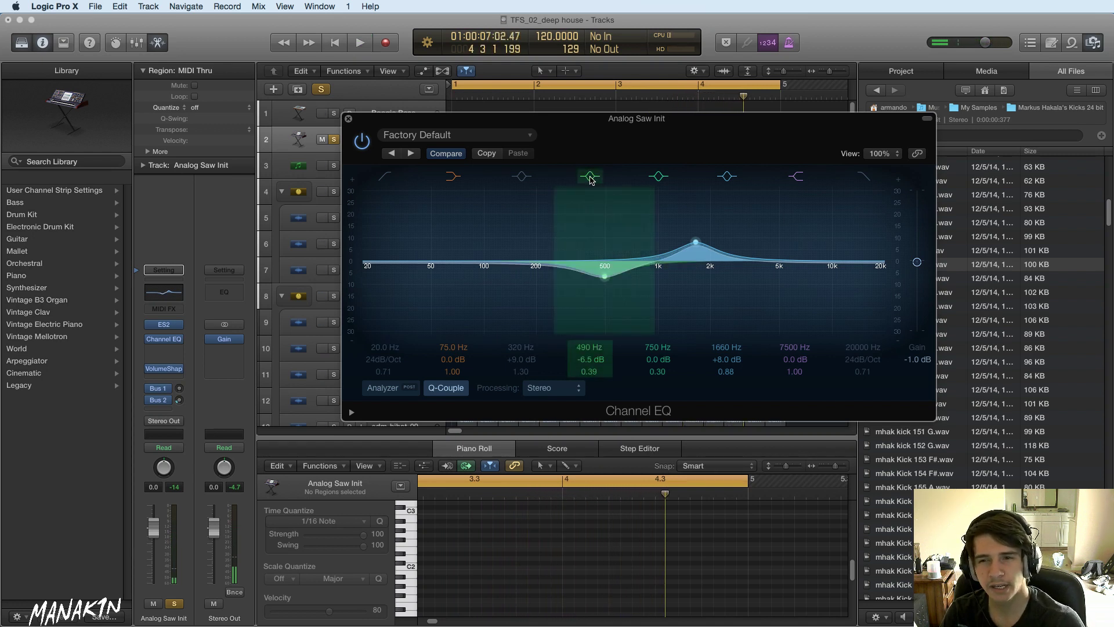
click(522, 177)
- Play the soloed loop and bypass and re-enable the 320 Hz boost and the 490 Hz cut one at a time, stopping playback at the end
key(space)
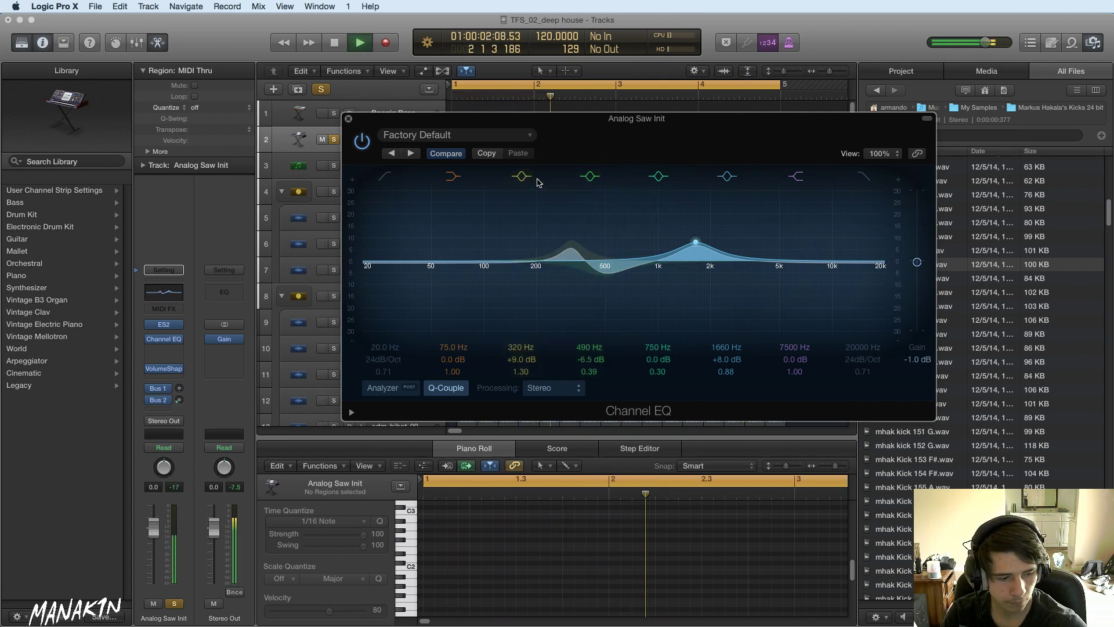
click(524, 181)
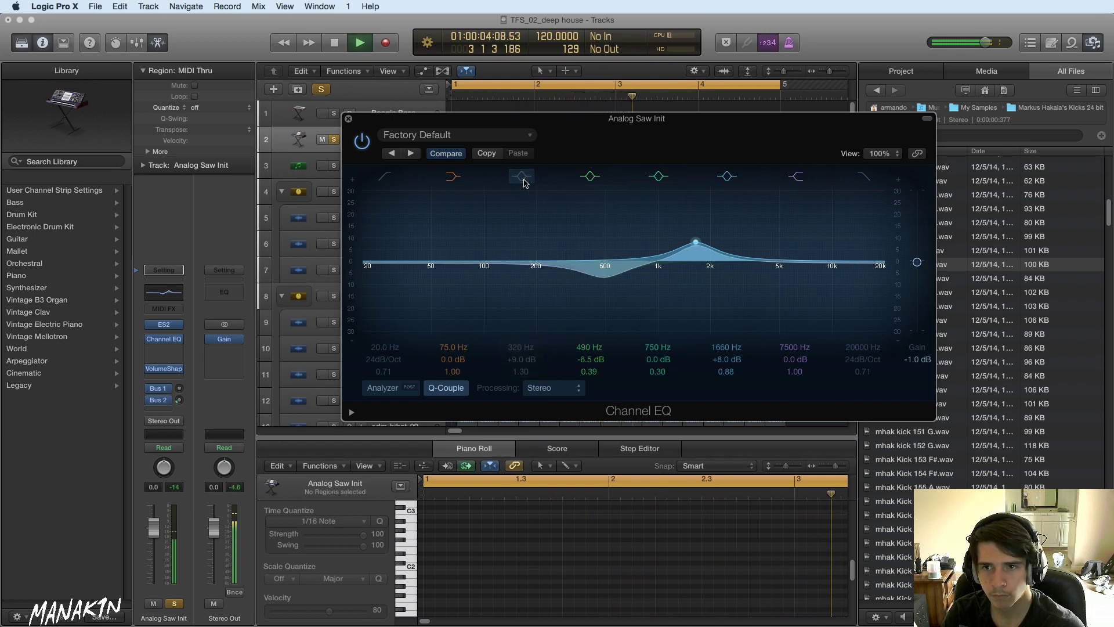
click(524, 182)
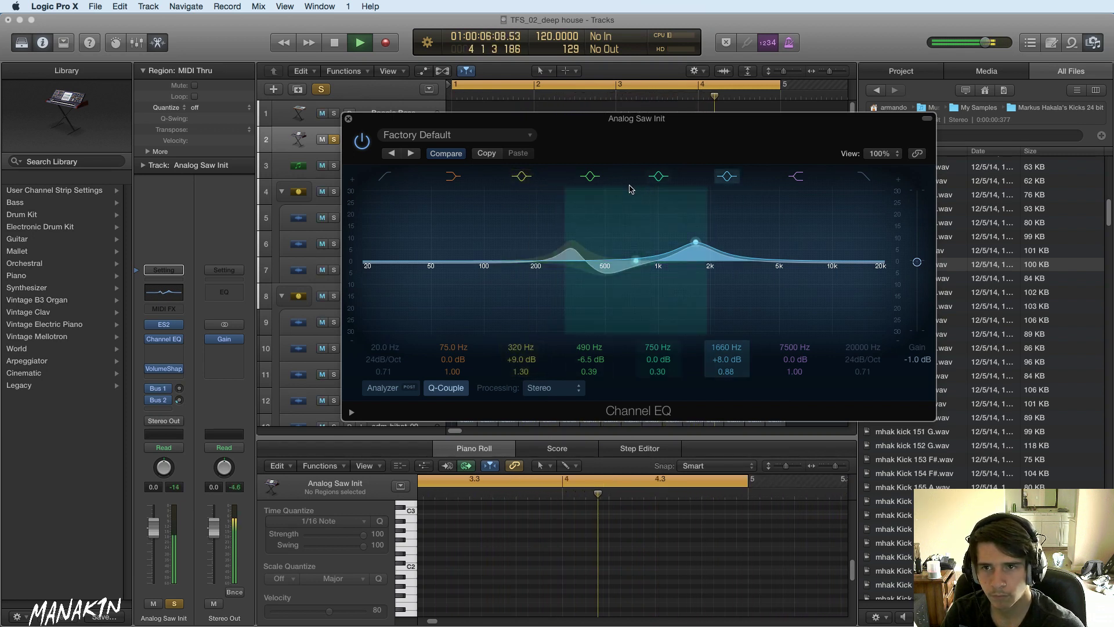
click(593, 178)
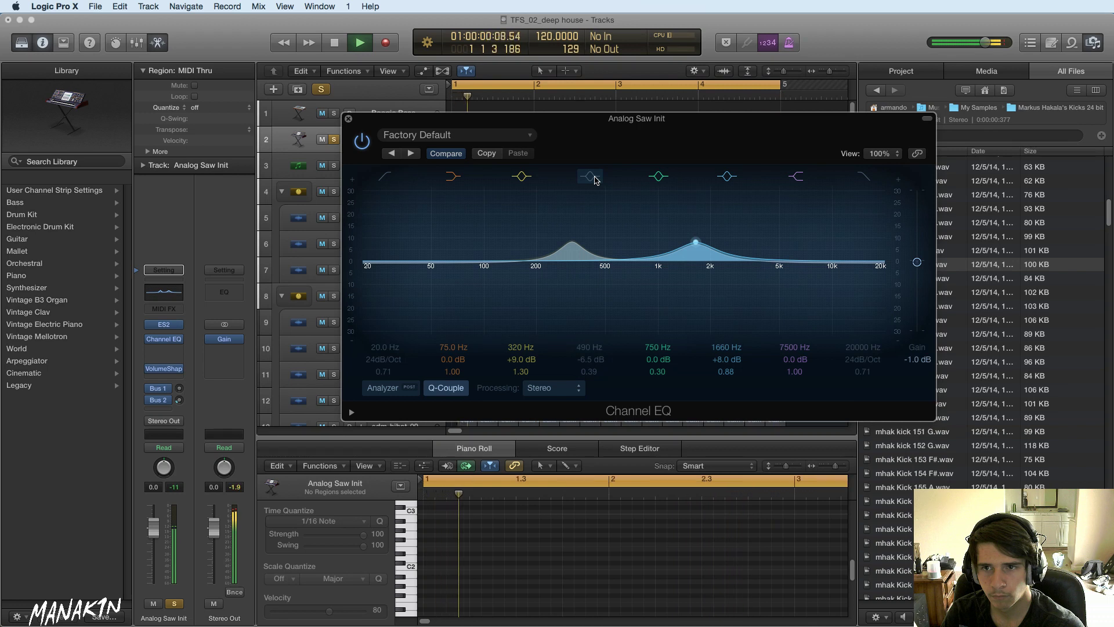
click(593, 178)
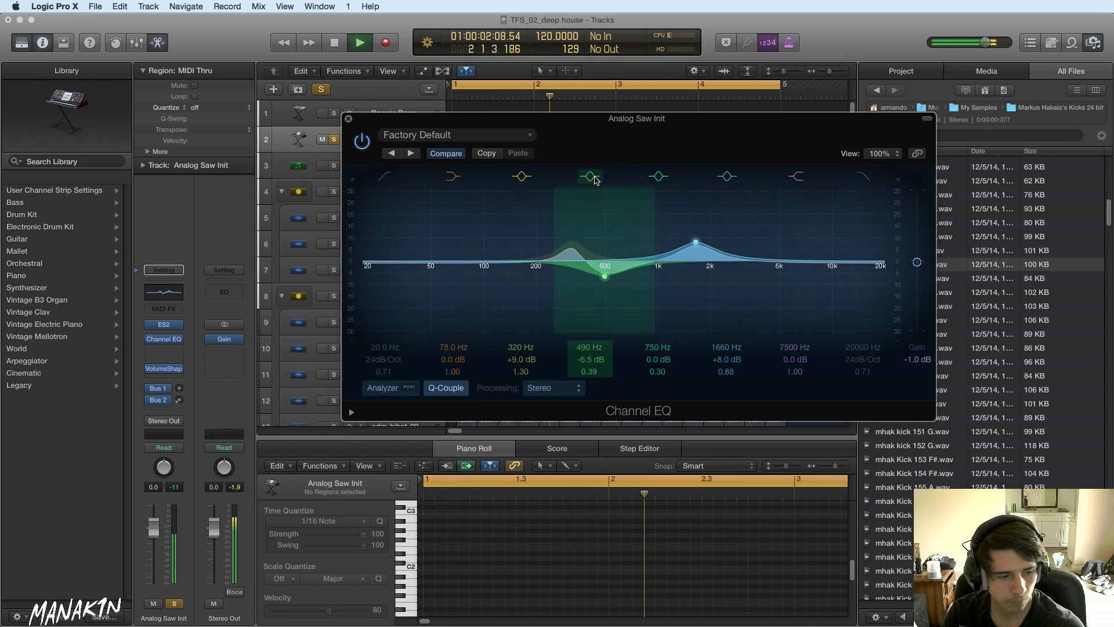
key(space)
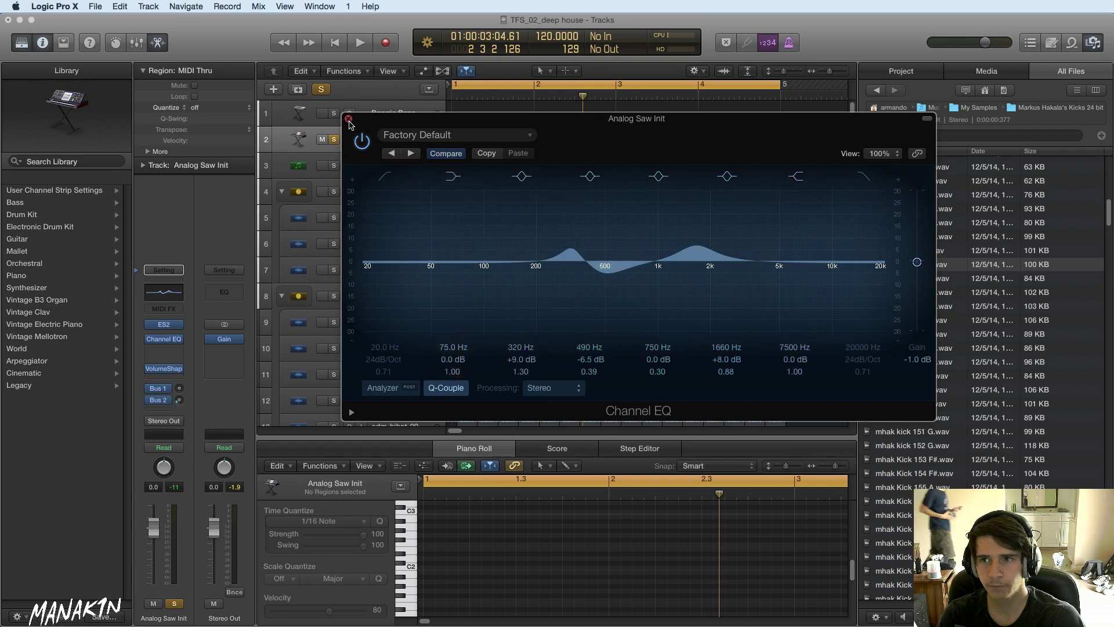
- Enable the low-cut filter and, during playback, set it to 62.0 Hz with a 36 dB/Oct slope
click(383, 177)
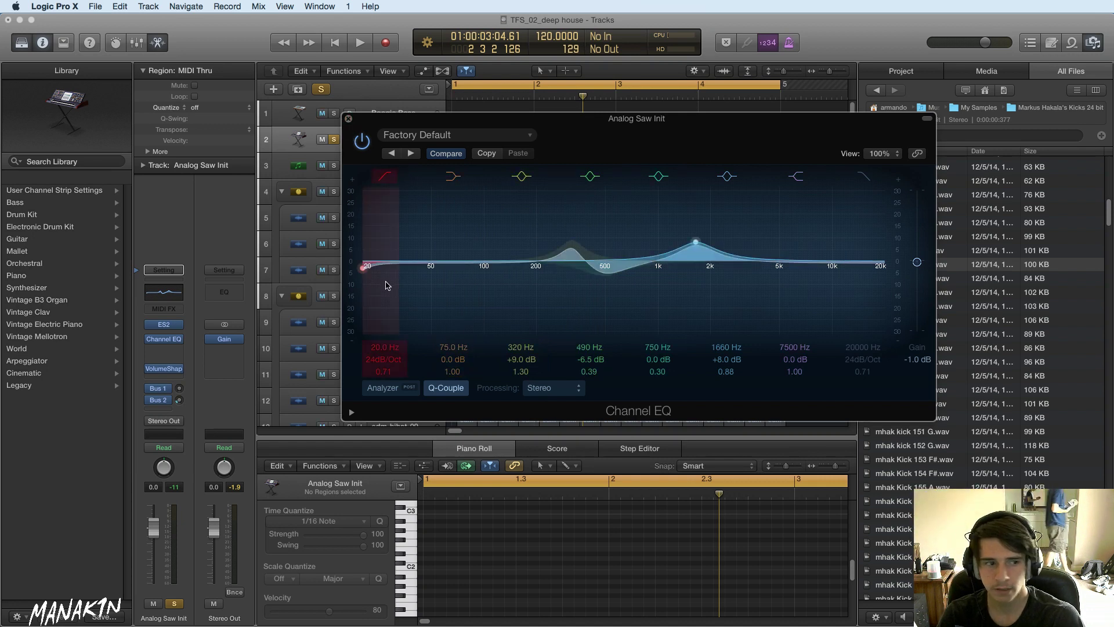
drag(388, 287, 391, 287)
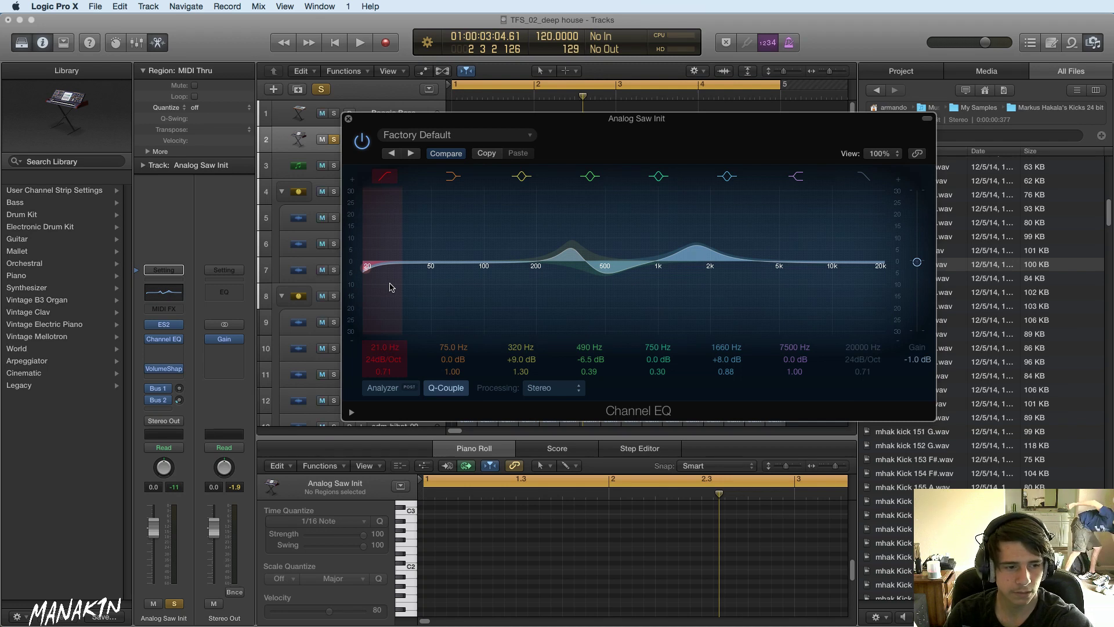
key(space)
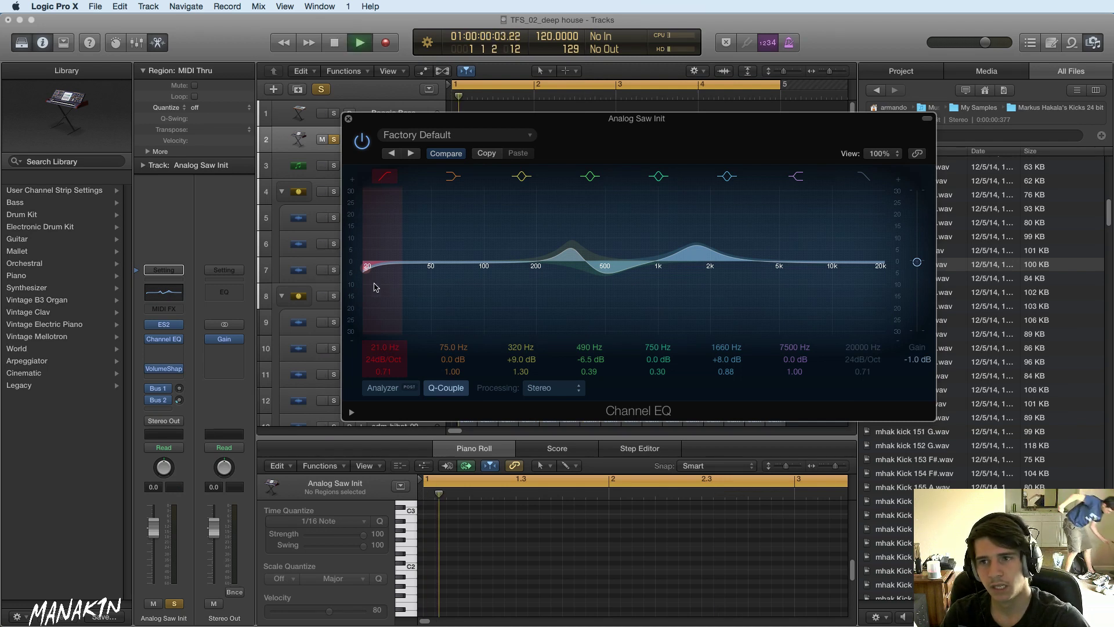
click(387, 177)
click(386, 177)
drag(395, 273, 492, 270)
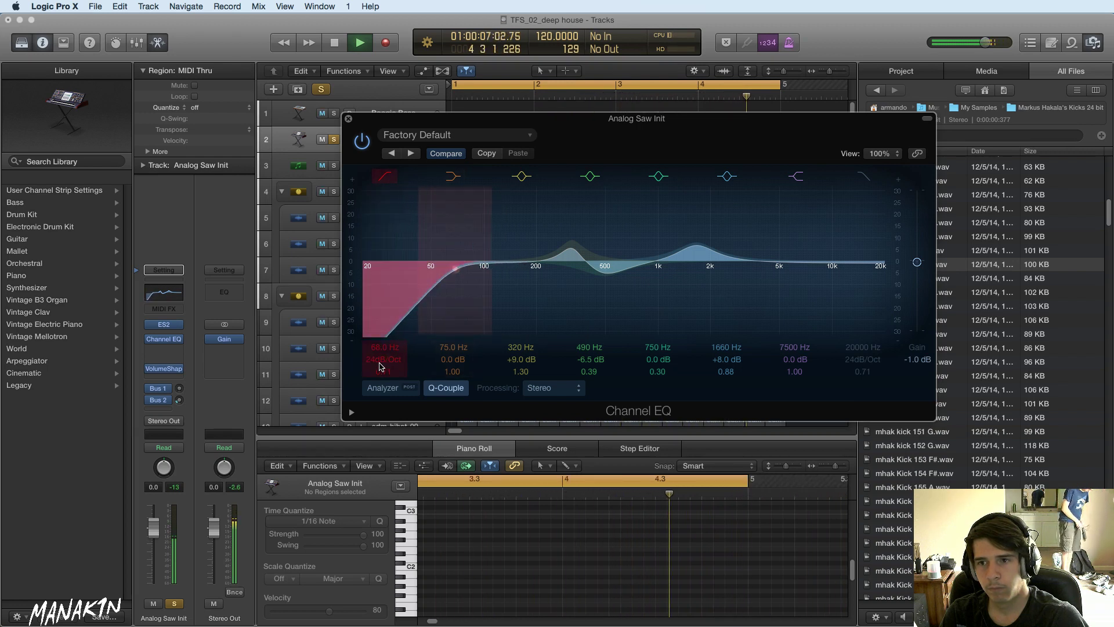
drag(381, 360, 448, 301)
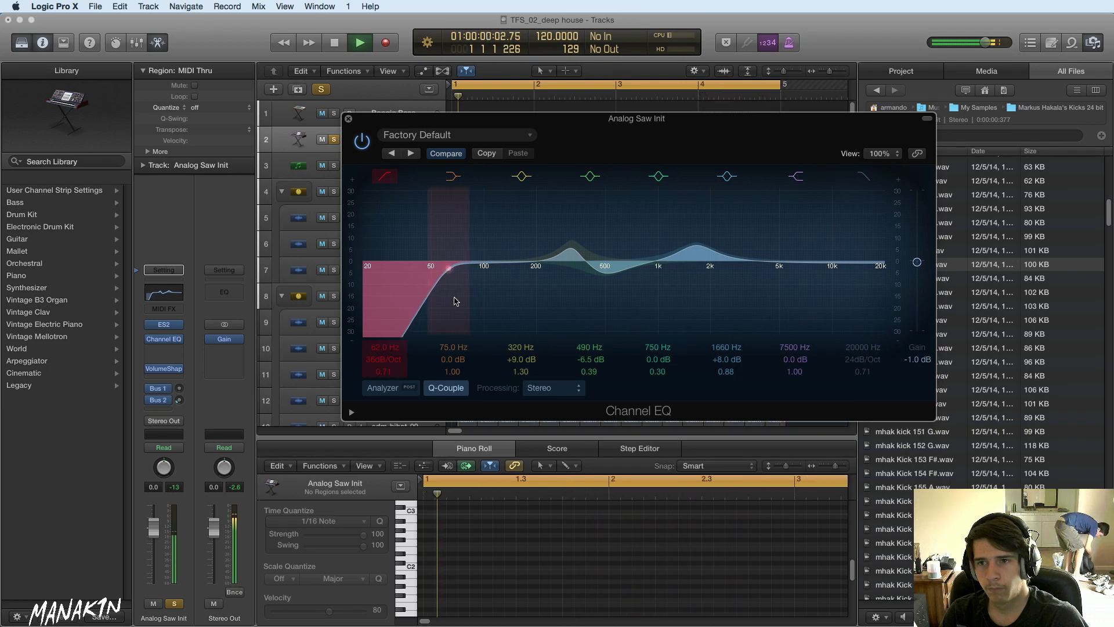
- Compare the low cut bypassed and active, move the low shelf band to 80.0 Hz, and stop playback
click(382, 180)
click(381, 180)
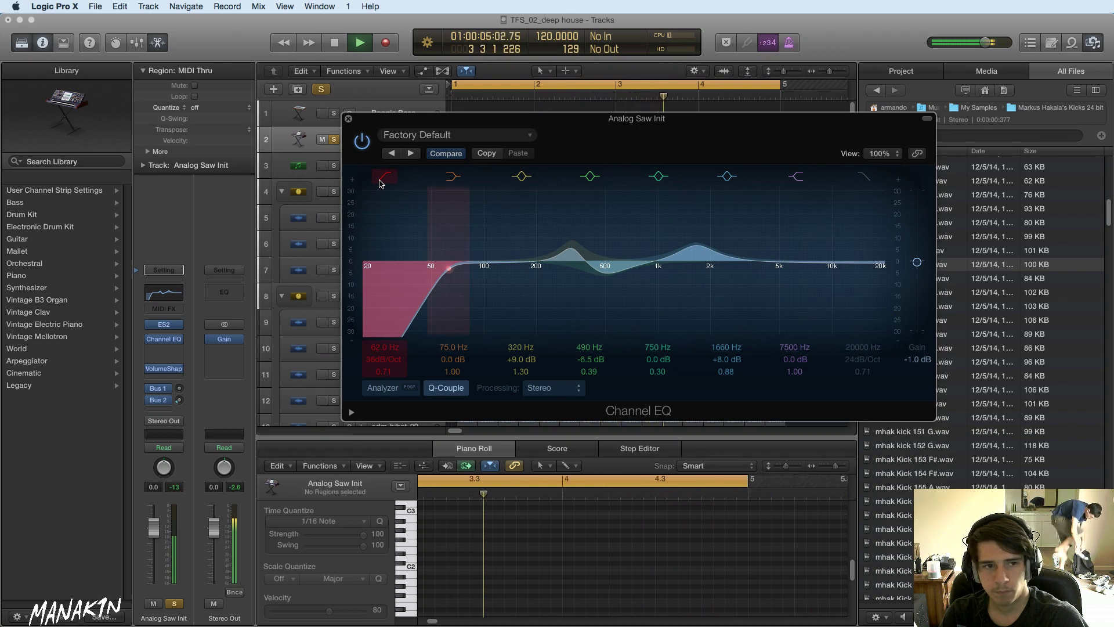
drag(450, 194, 468, 217)
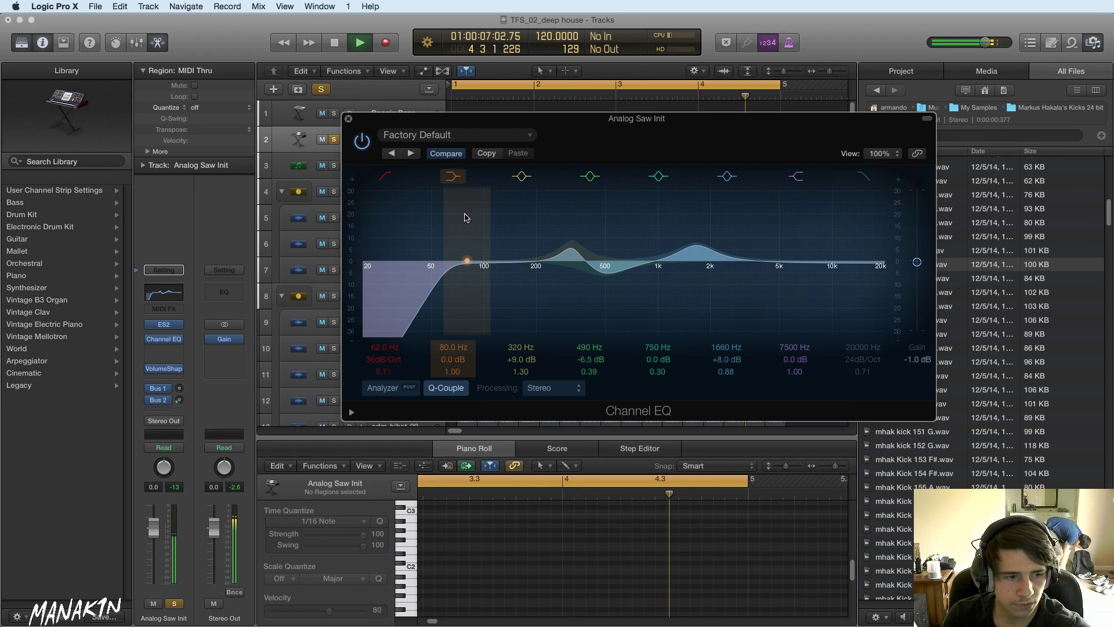
key(space)
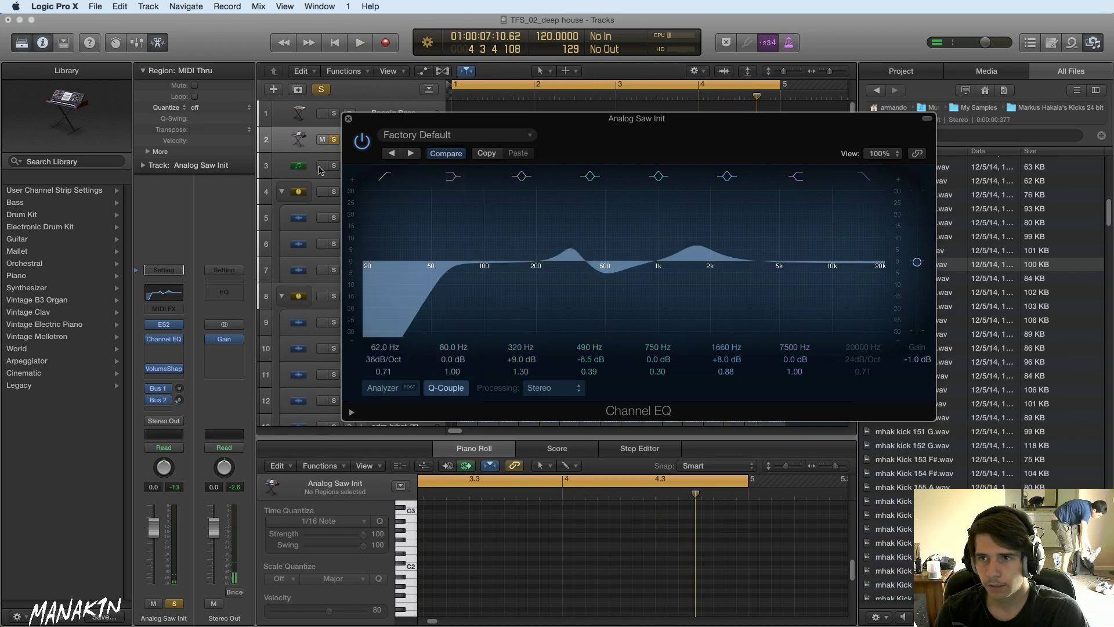
- Move the EQ window off the track headers, compare the whole Channel EQ bypassed and active during playback, and close it with playback stopped
drag(385, 126, 522, 118)
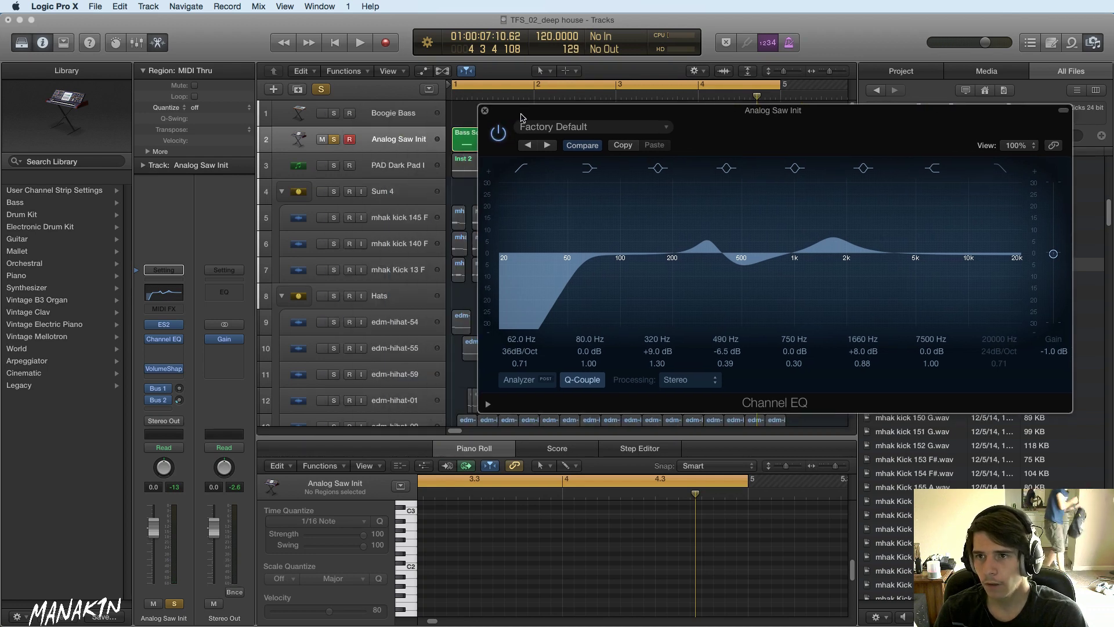
click(500, 134)
key(space)
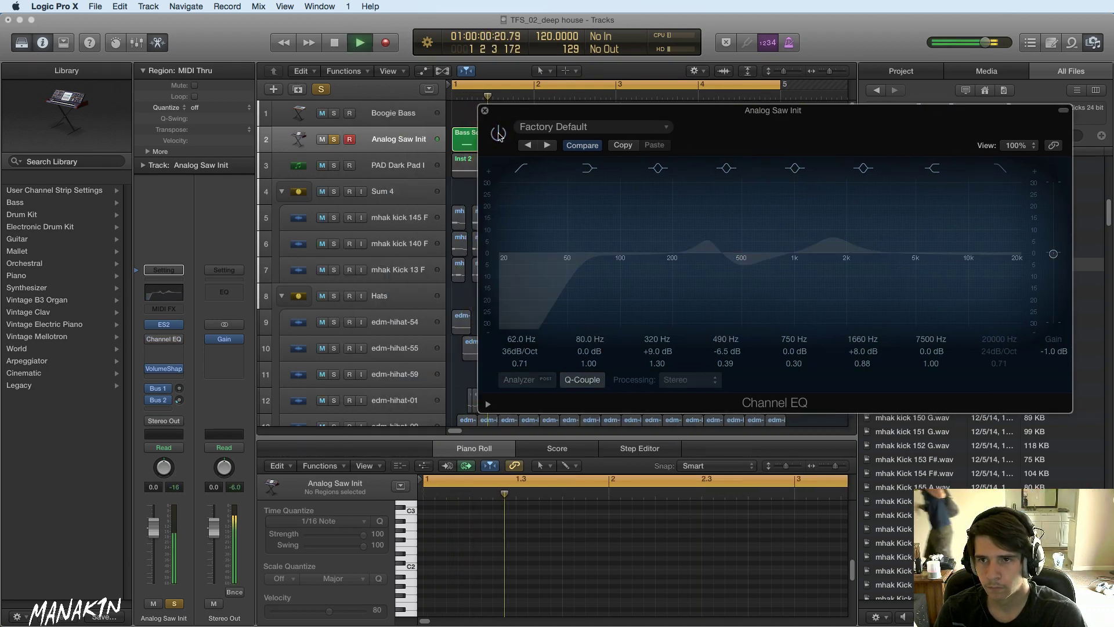
click(498, 133)
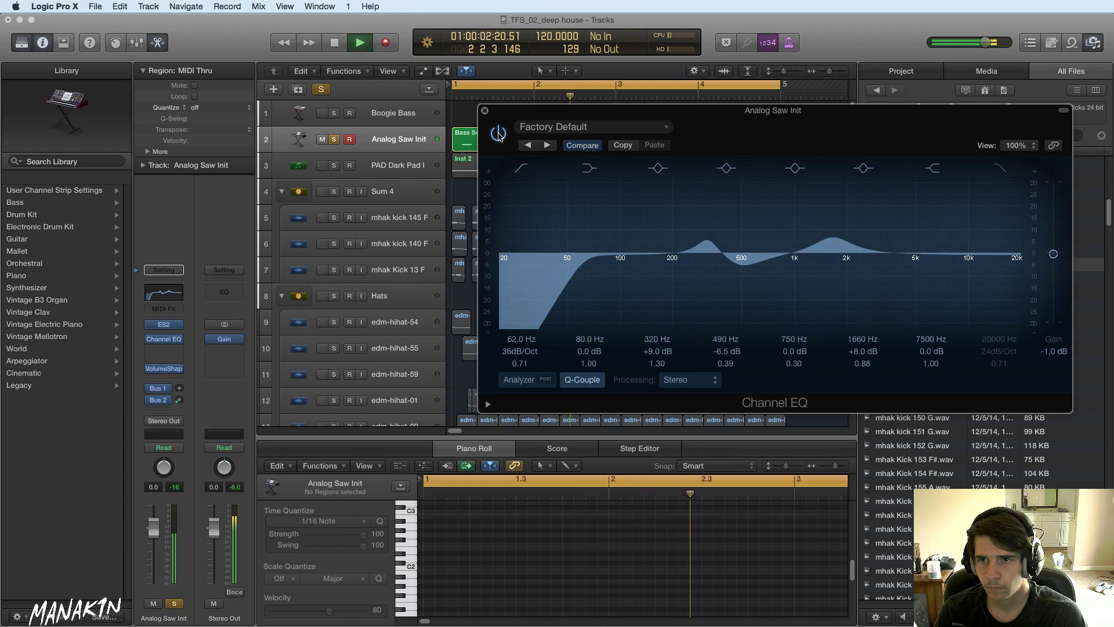
click(498, 133)
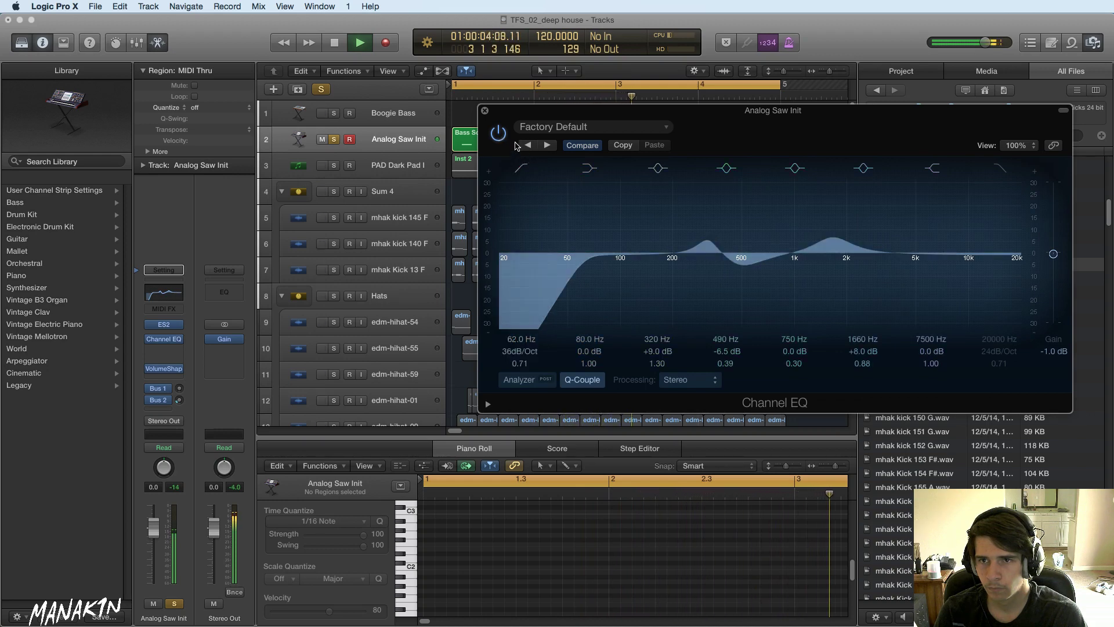
click(485, 111)
key(space)
- Insert a stereo Distortion plug-in after the Channel EQ on the Analog Saw Init track and move its window over the track area
click(164, 350)
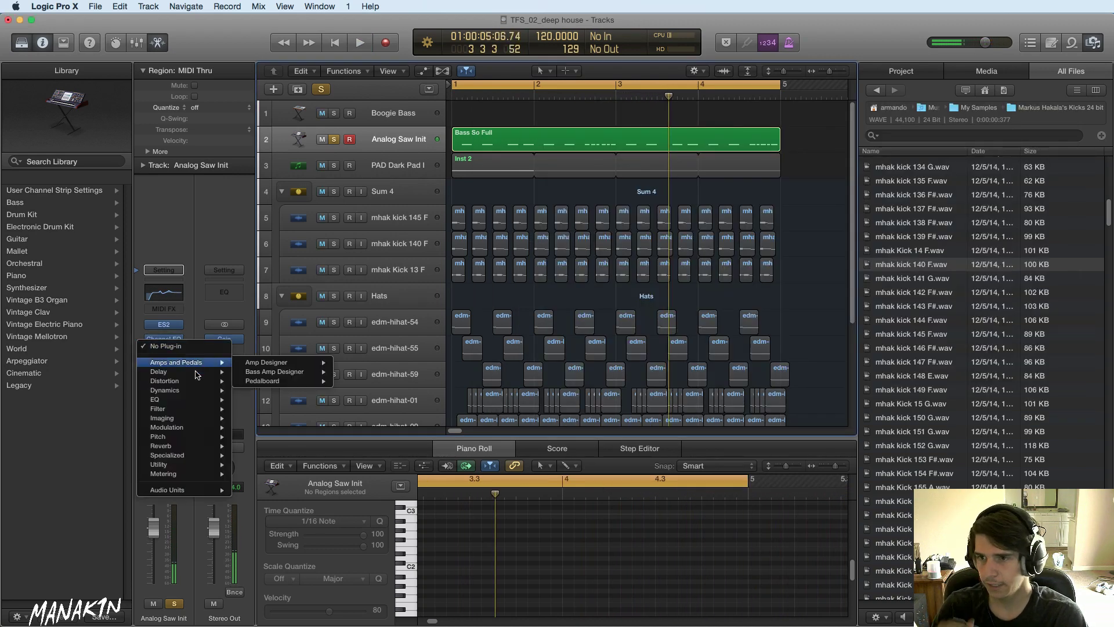
mouse_move(197, 385)
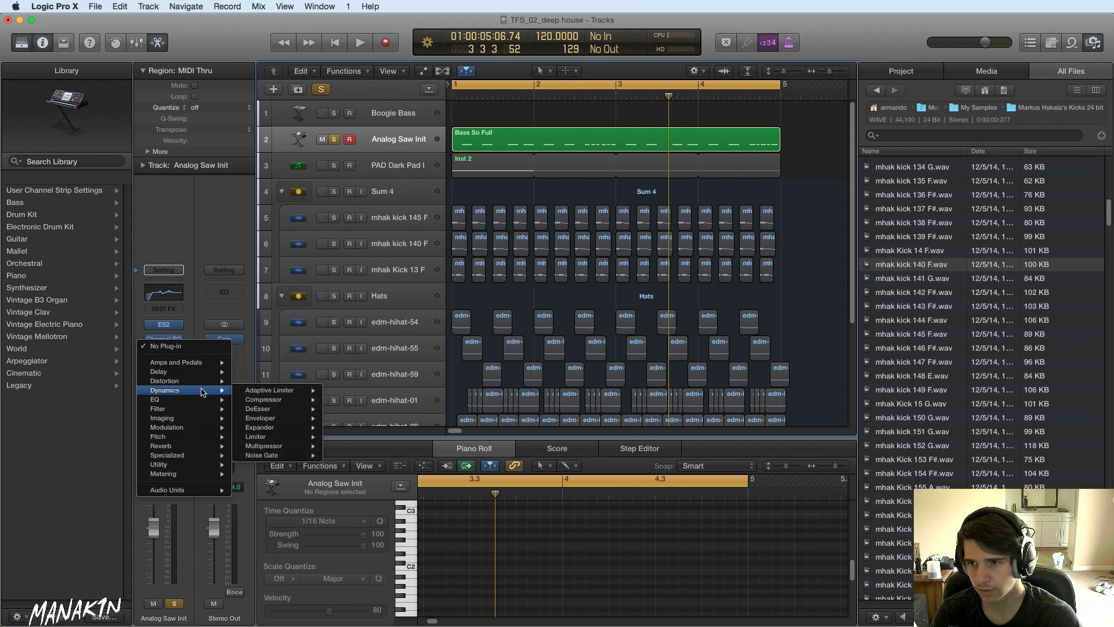
mouse_move(312, 402)
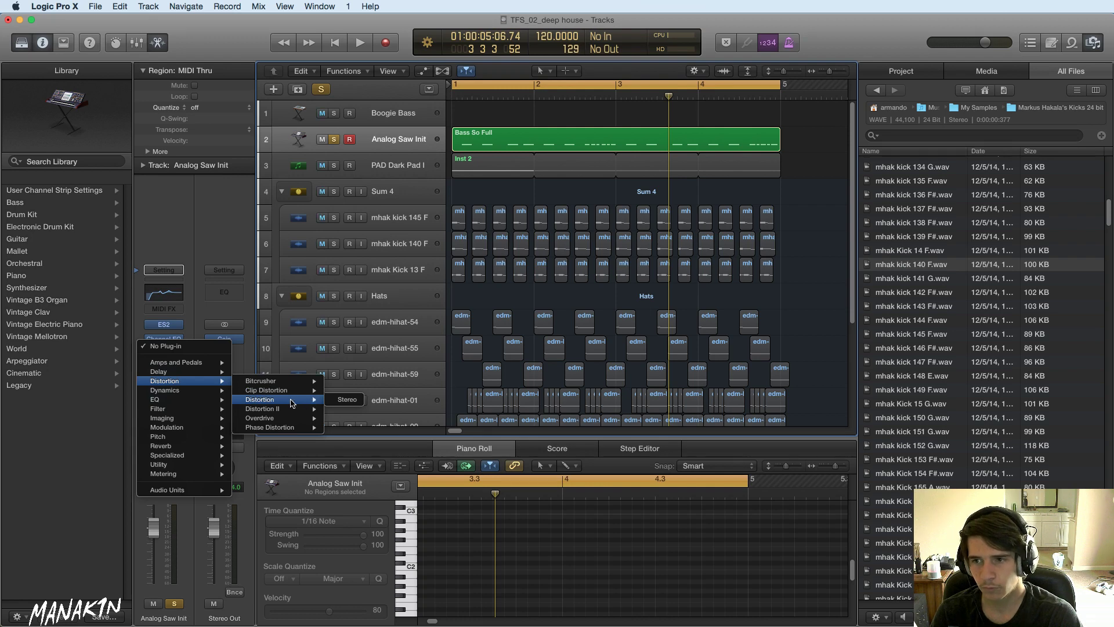
click(351, 400)
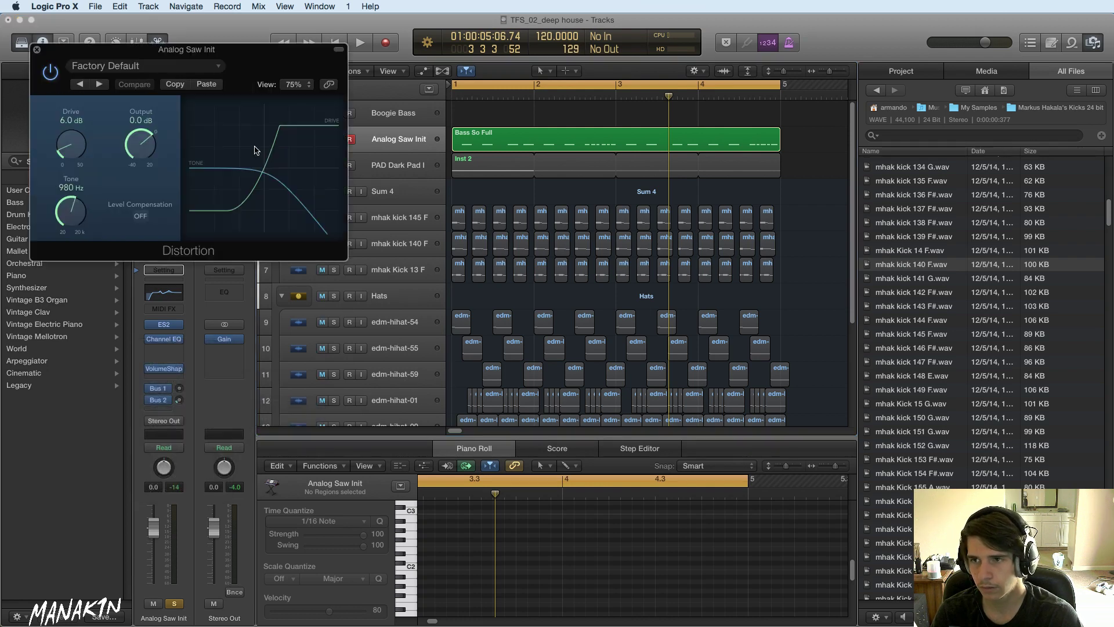
click(192, 66)
click(236, 69)
drag(236, 69, 429, 123)
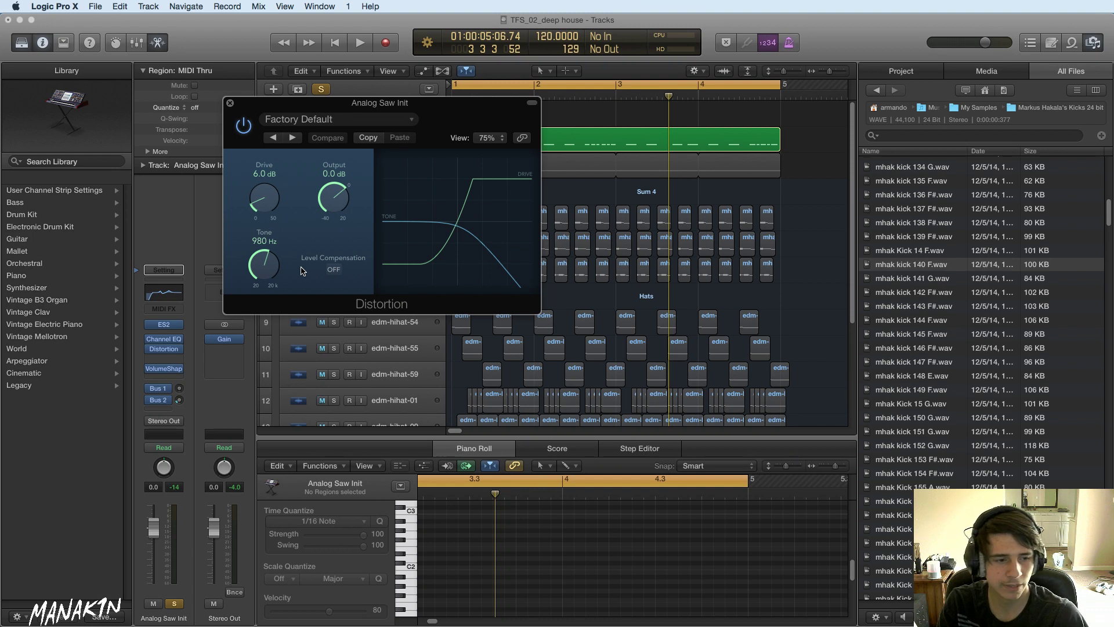
- Move the Distortion window to uncover the track headers, and lower its output to -7.5 dB while auditioning the track
key(Return)
key(space)
key(space)
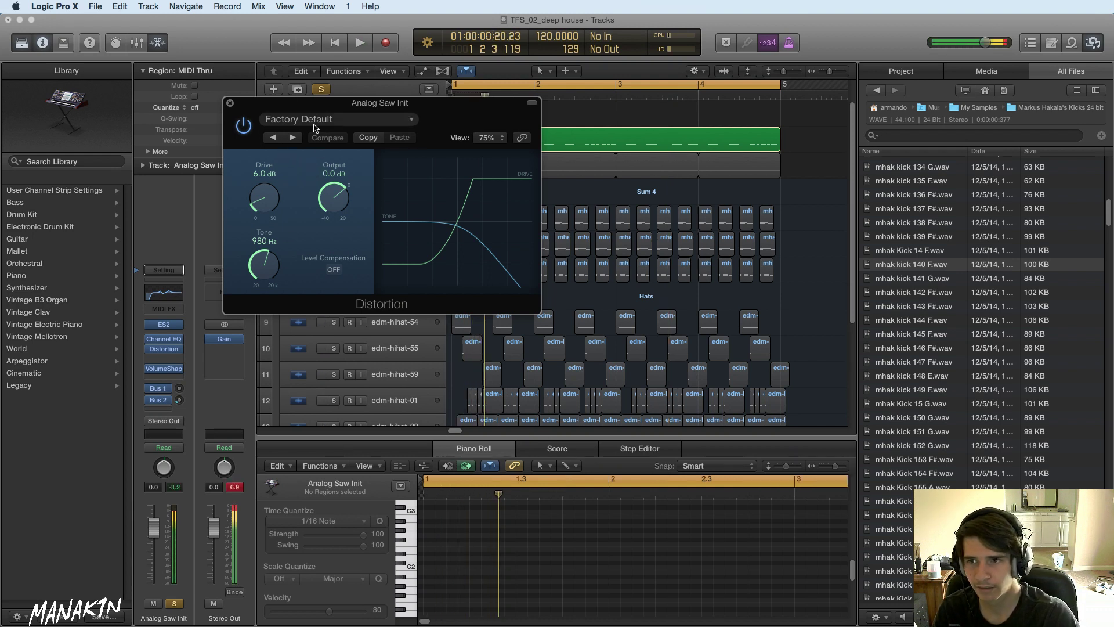
drag(320, 109, 463, 139)
drag(462, 255, 470, 248)
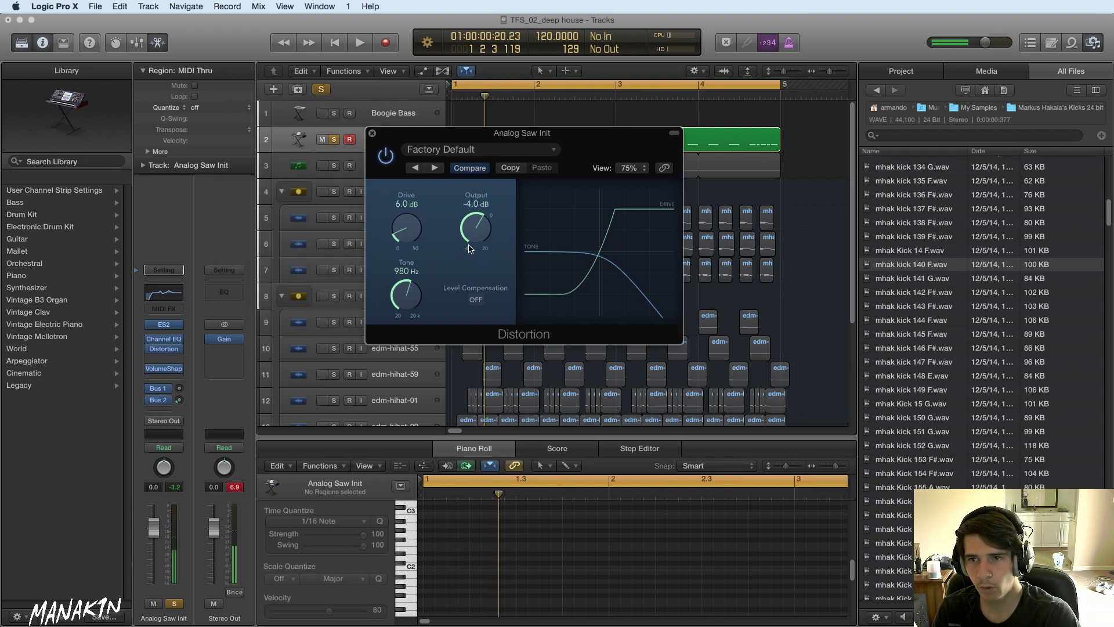
key(space)
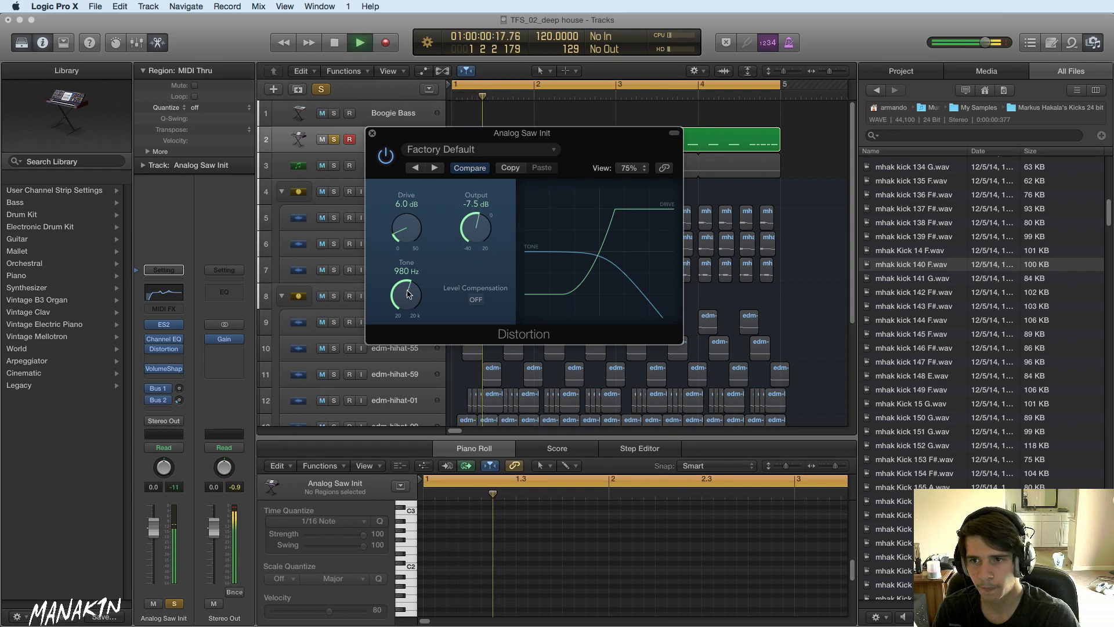
- Set the Distortion to 10.0 dB drive, 320 Hz tone and -15.0 dB output during playback, and stop playback
drag(406, 293, 406, 342)
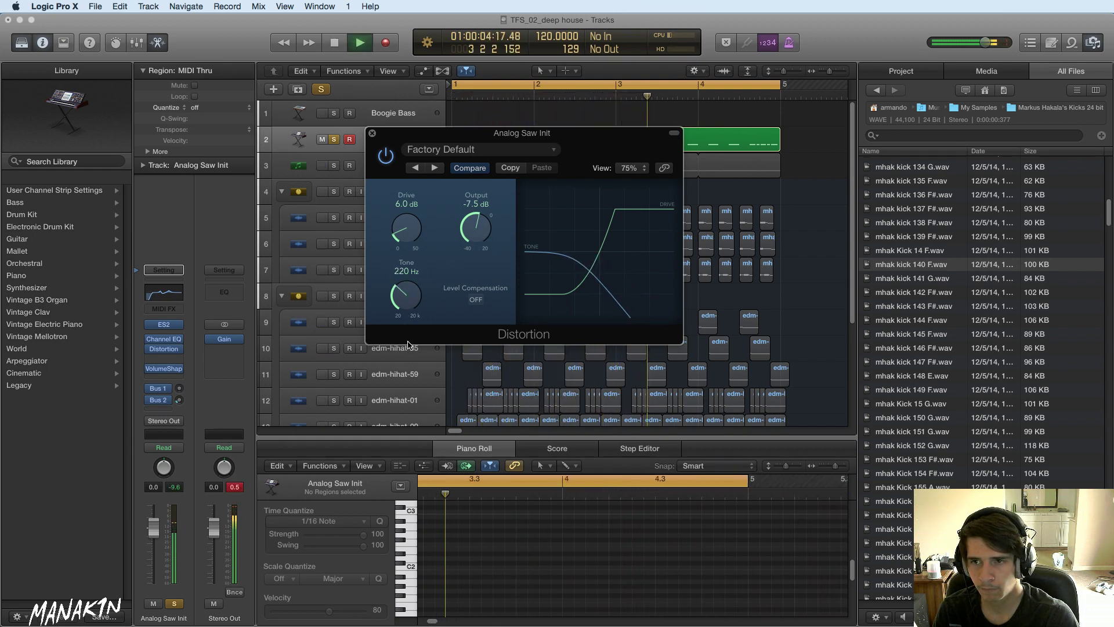
drag(407, 227, 408, 198)
drag(476, 229, 473, 261)
click(386, 157)
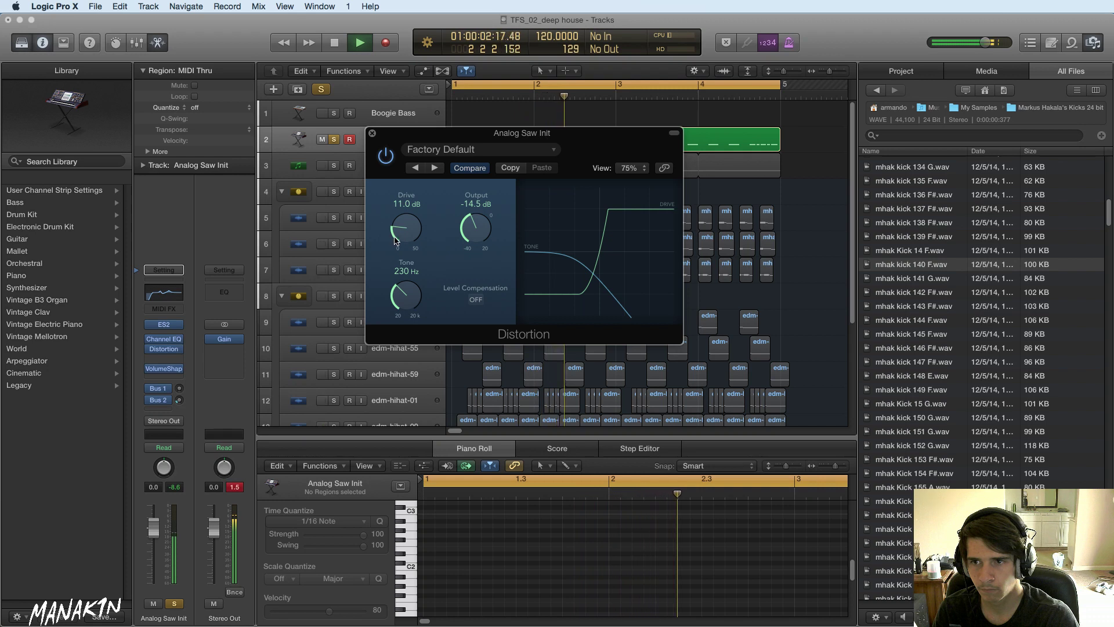
drag(464, 240, 463, 242)
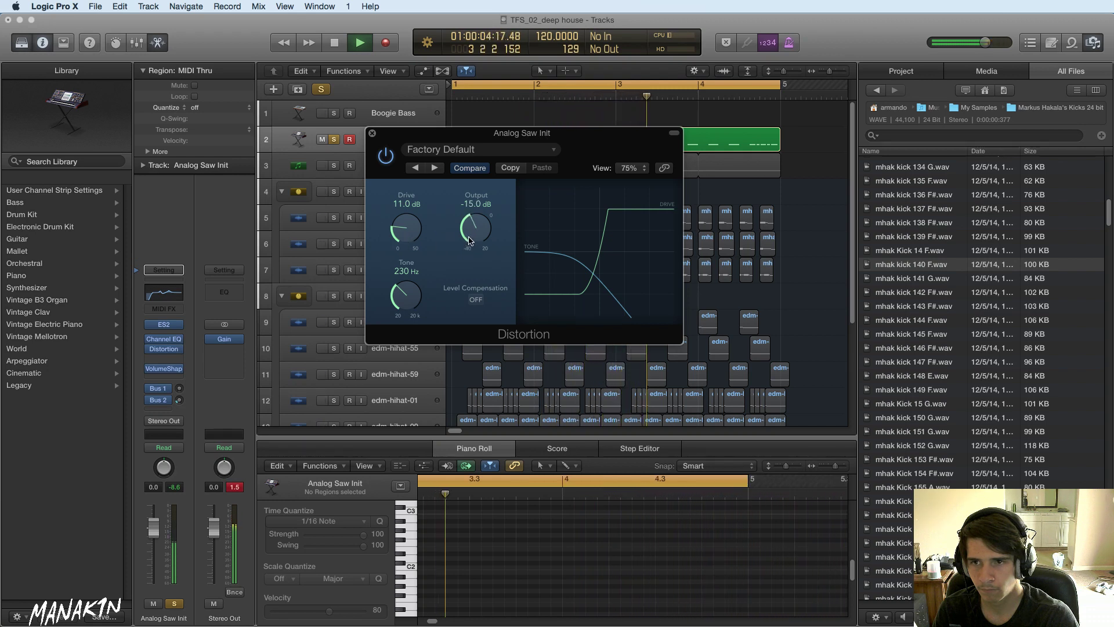
drag(405, 302, 406, 232)
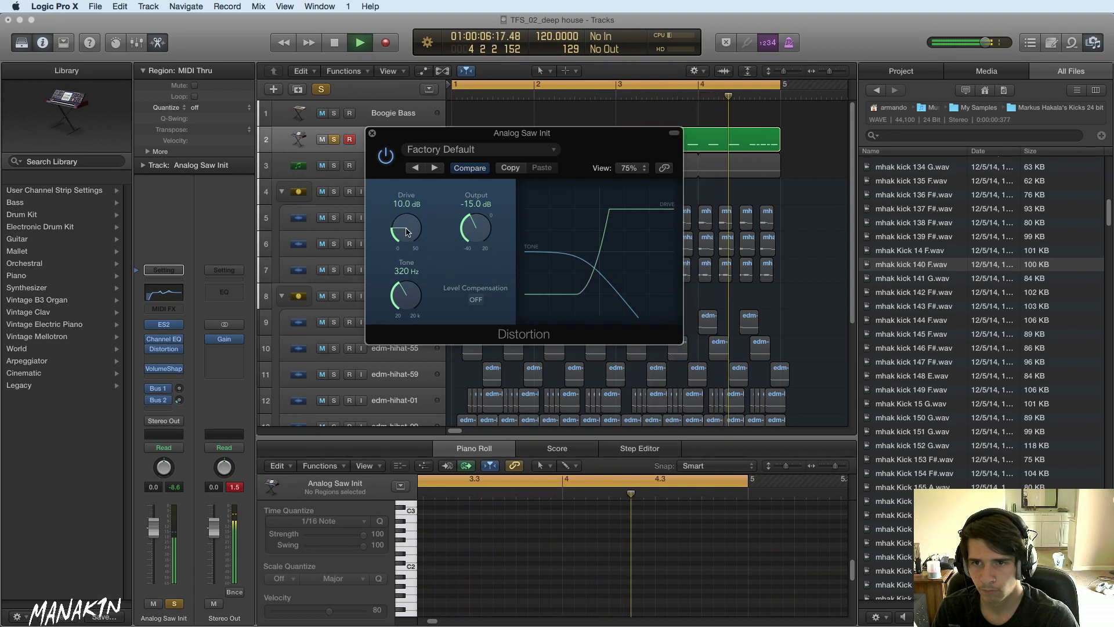
key(space)
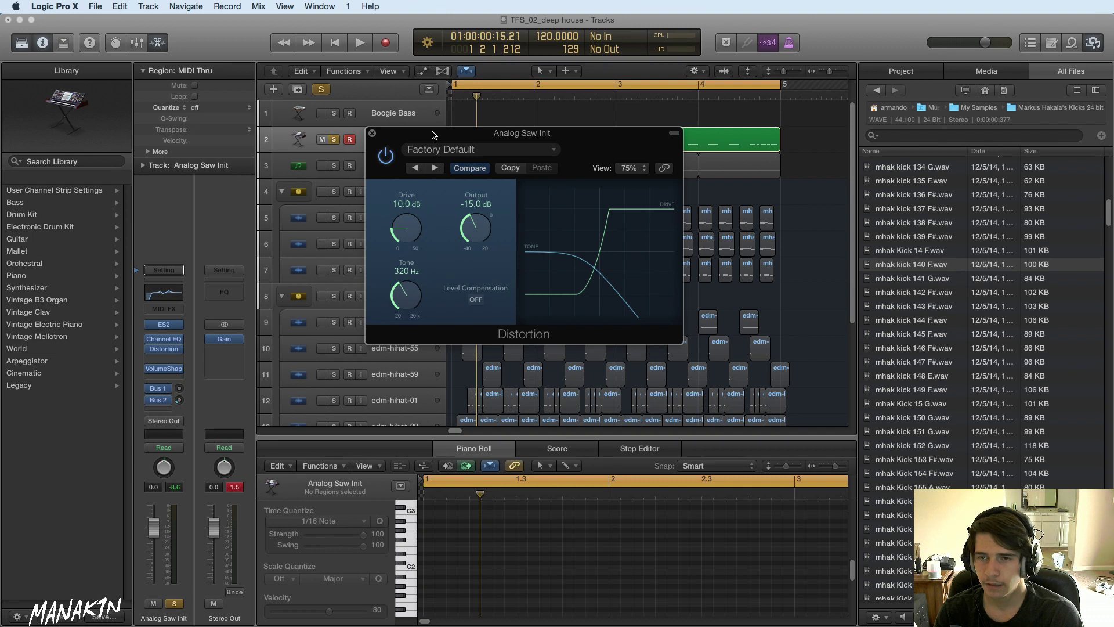
- Compare the Distortion bypassed and active during playback, and close its window with playback stopped
drag(432, 135, 472, 118)
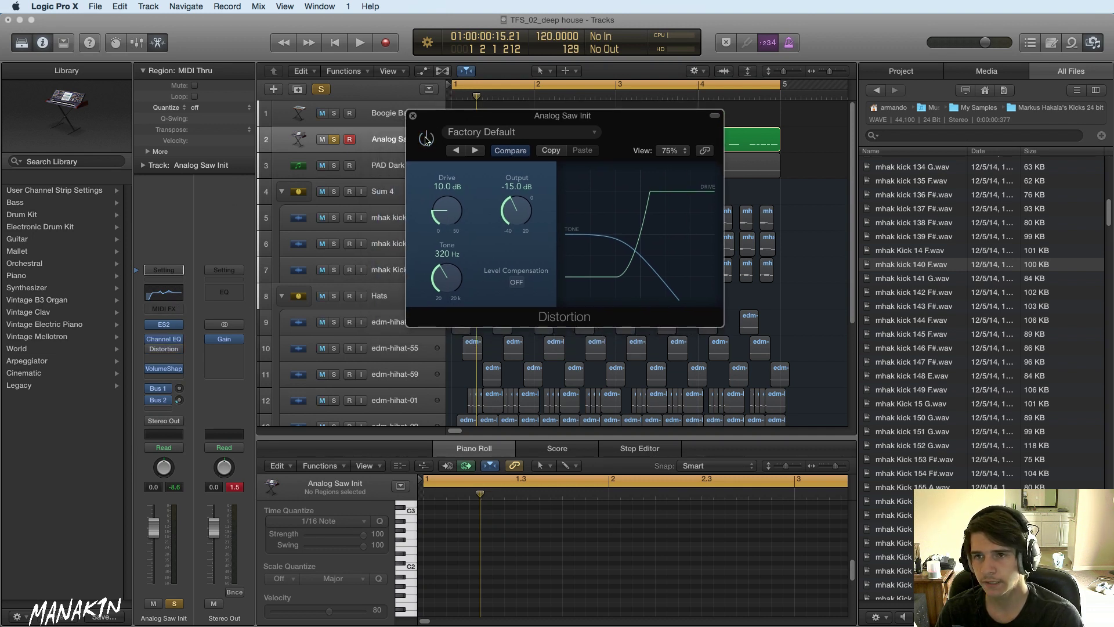
key(space)
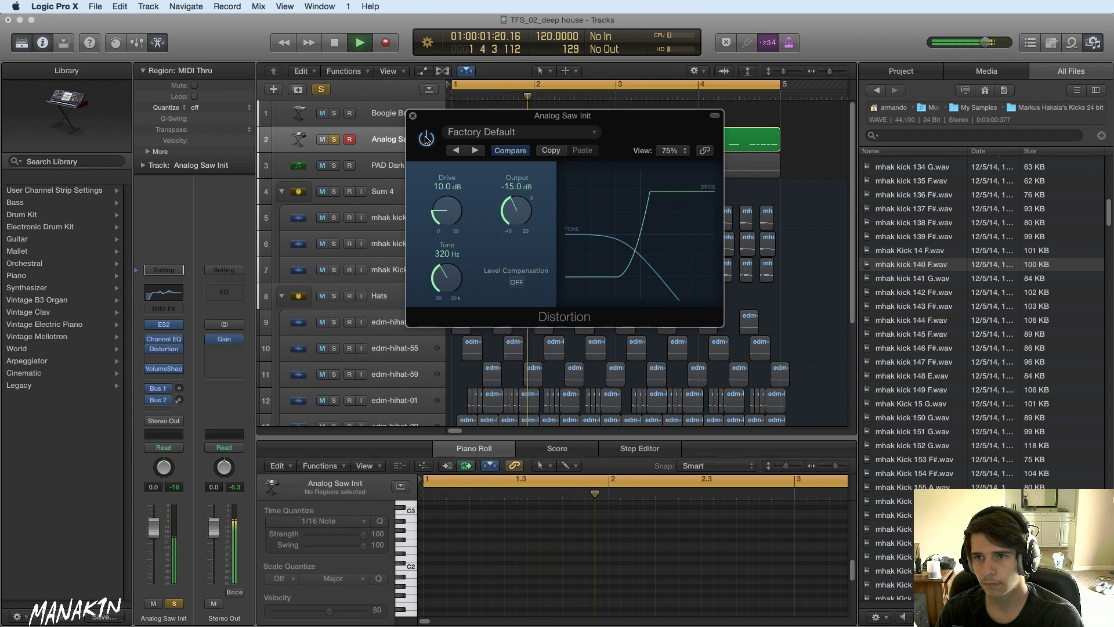
key(space)
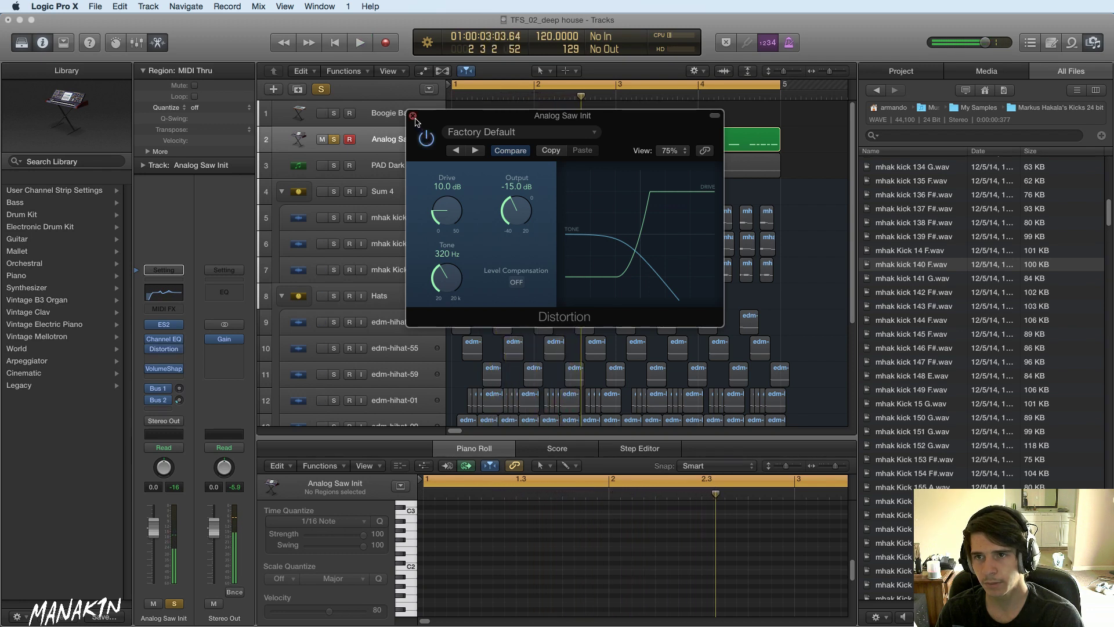
click(414, 117)
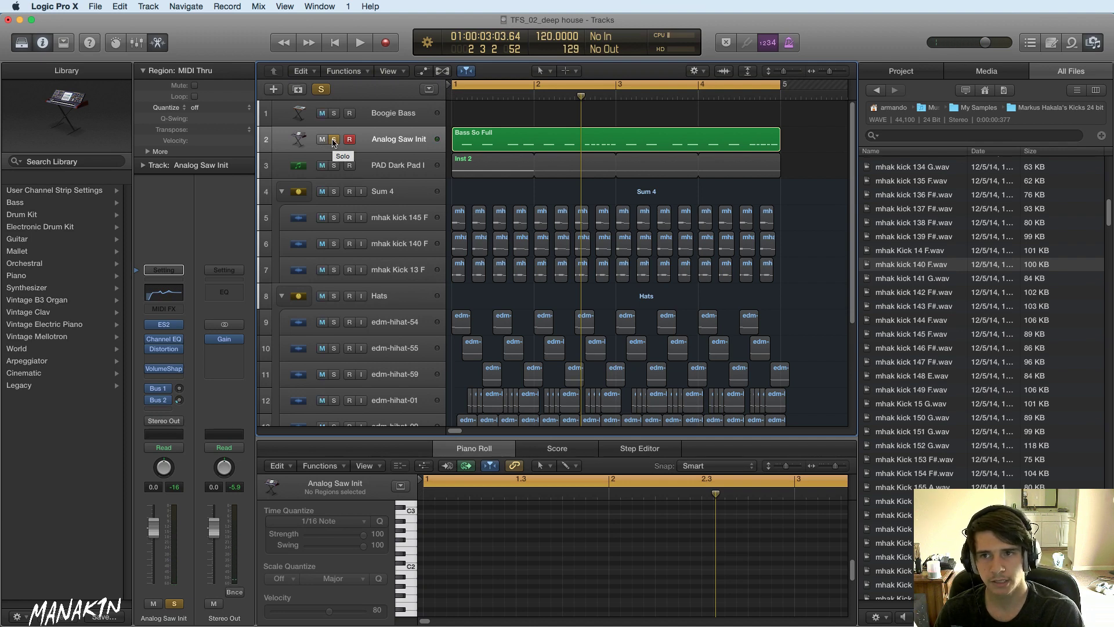
- Listen to the full mix, and compare the Channel EQ active and bypassed with the Analog Saw Init track soloed again
click(333, 141)
key(space)
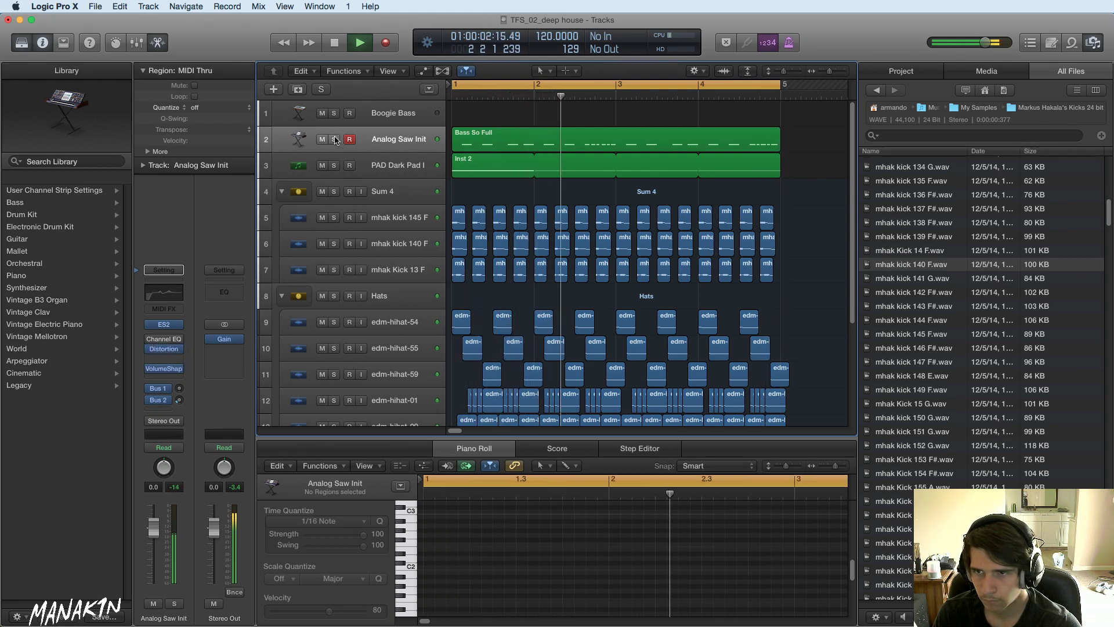
key(s)
click(149, 341)
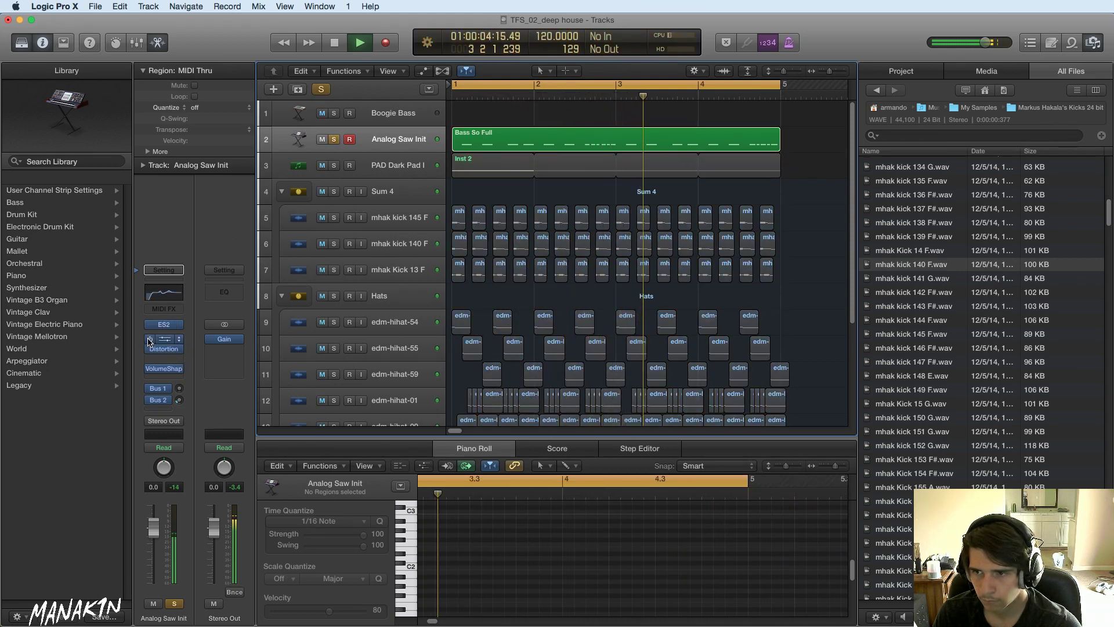
click(149, 341)
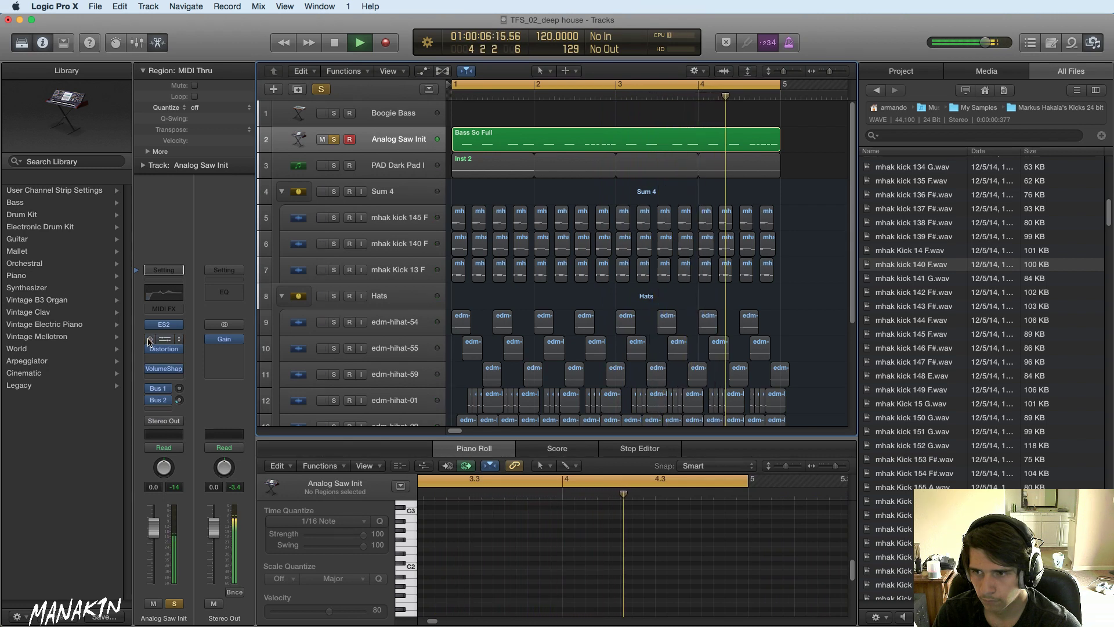
key(space)
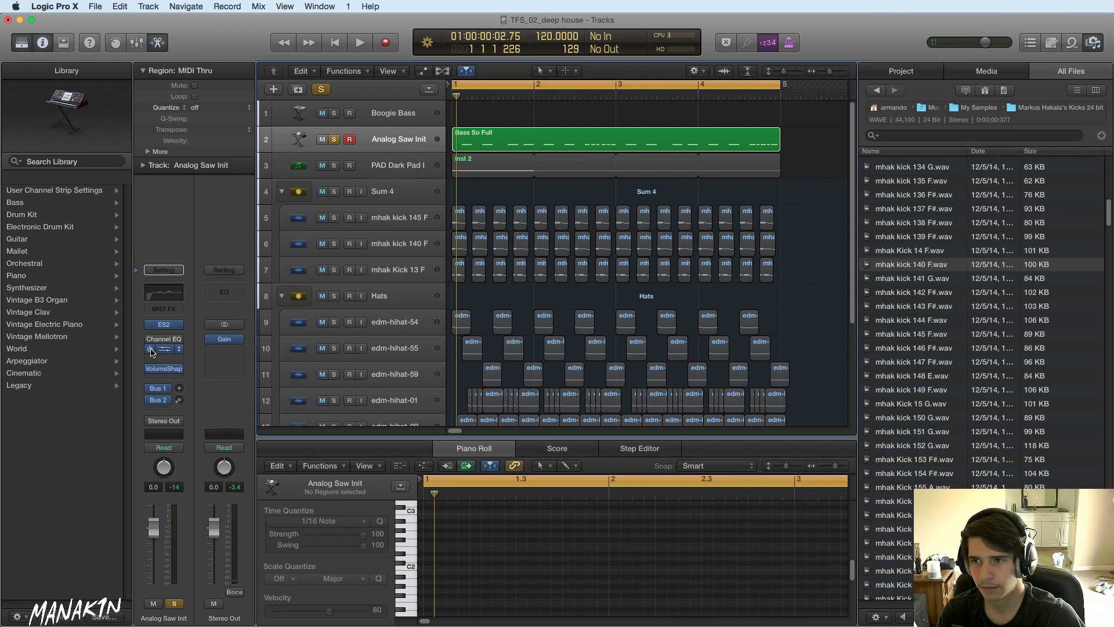
key(space)
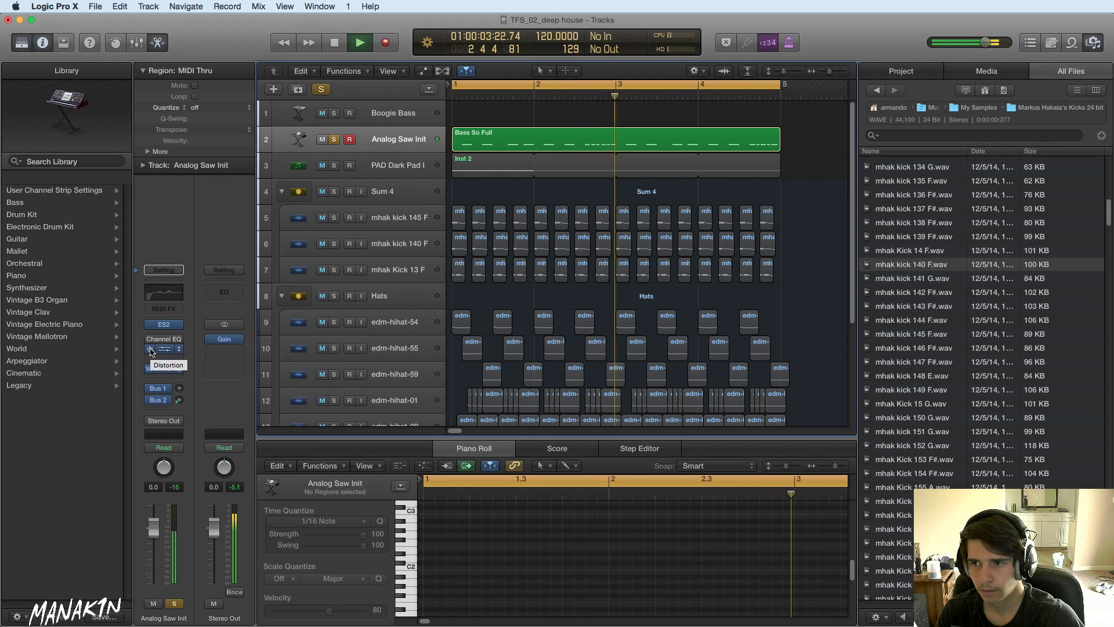
key(space)
- Place Distortion ahead of the Channel EQ on the Analog Saw Init track and remove that Channel EQ
drag(161, 338, 161, 341)
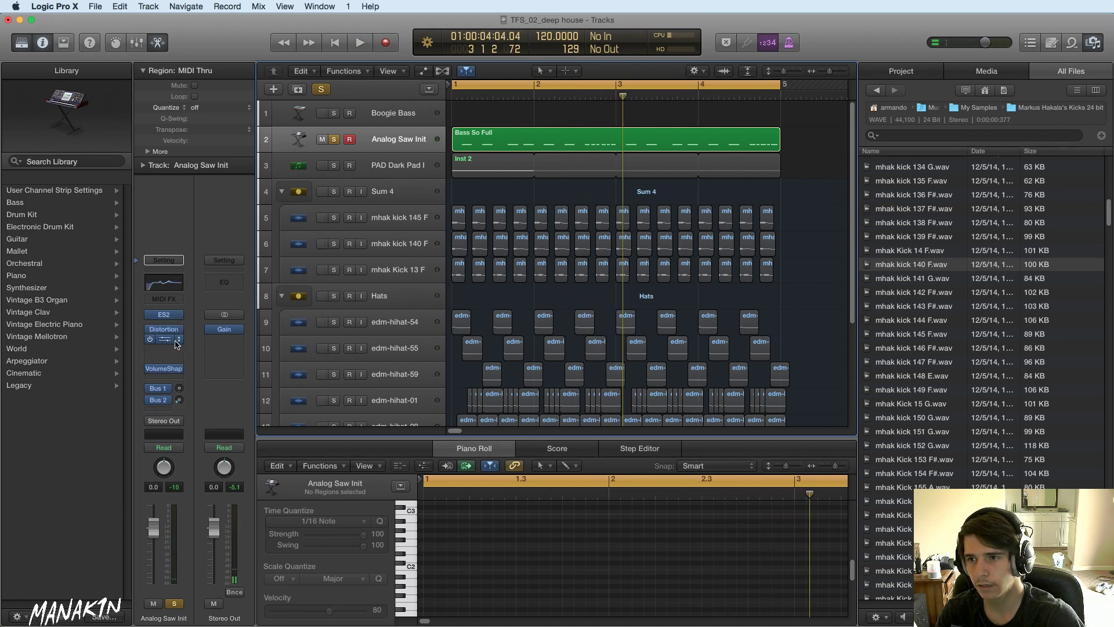
click(177, 341)
click(170, 358)
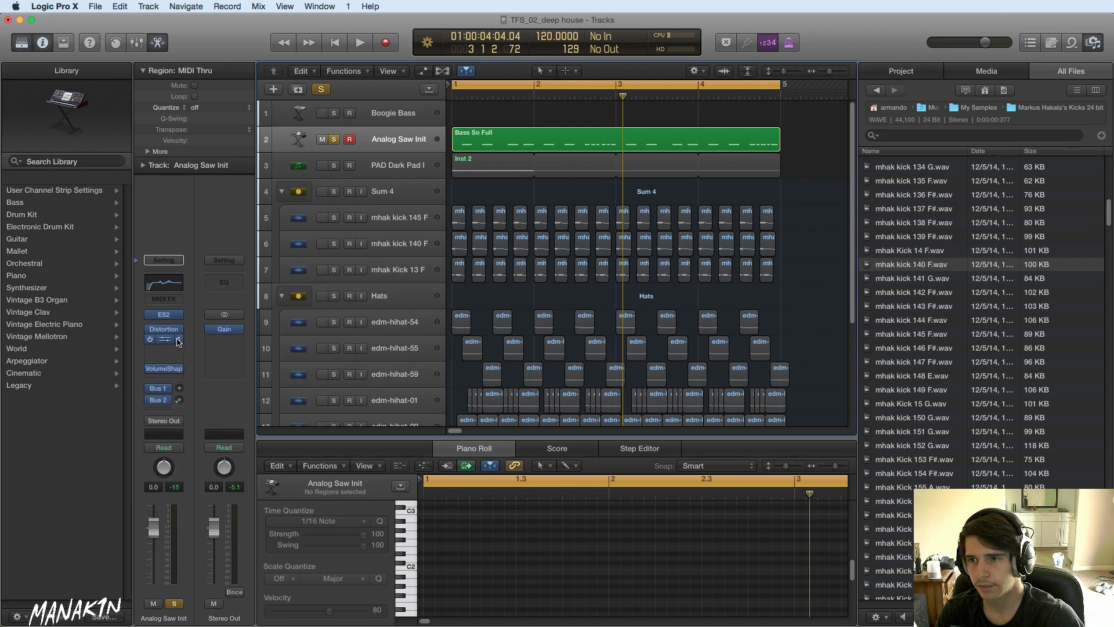
click(178, 341)
click(180, 356)
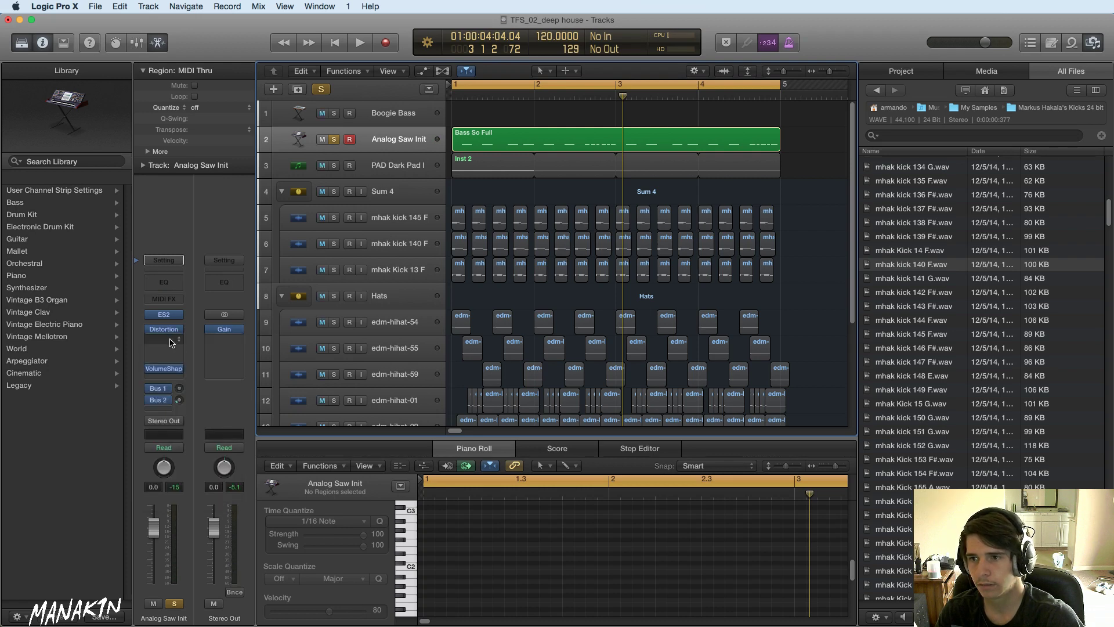
- Insert a fresh Channel EQ after the Distortion on the Analog Saw Init track and move its window off the channel strip
click(172, 341)
click(176, 286)
click(170, 284)
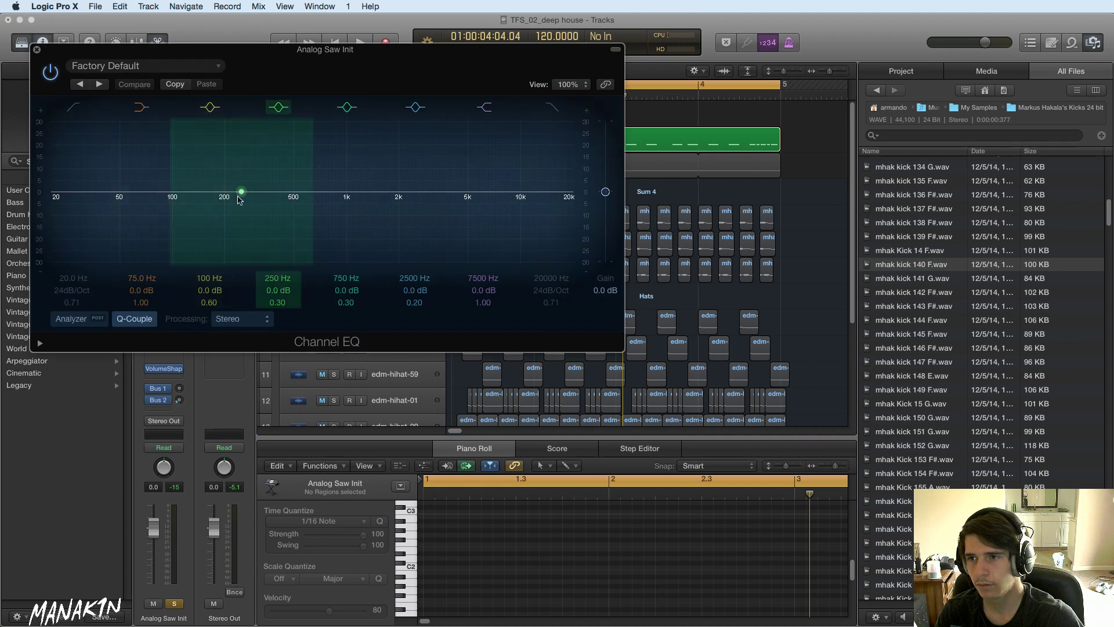
drag(406, 50, 703, 191)
- During playback, set the 250 Hz band to -5.0 dB at 79.0 Hz and the 2500 Hz band to +8.0 dB at 660 Hz
key(space)
drag(572, 347, 480, 358)
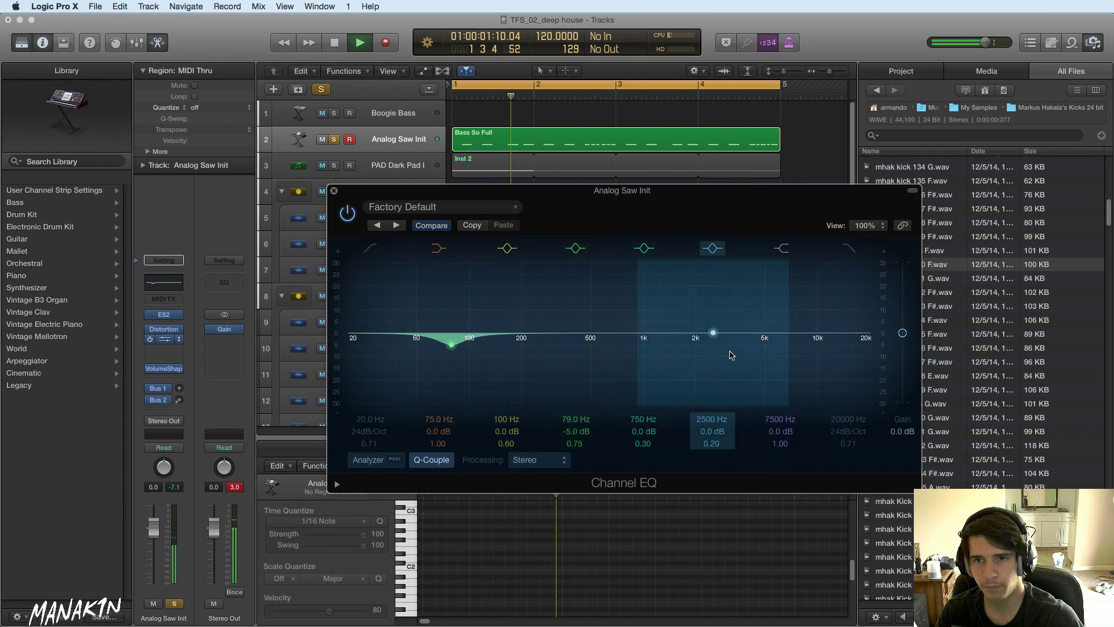
drag(730, 355, 636, 330)
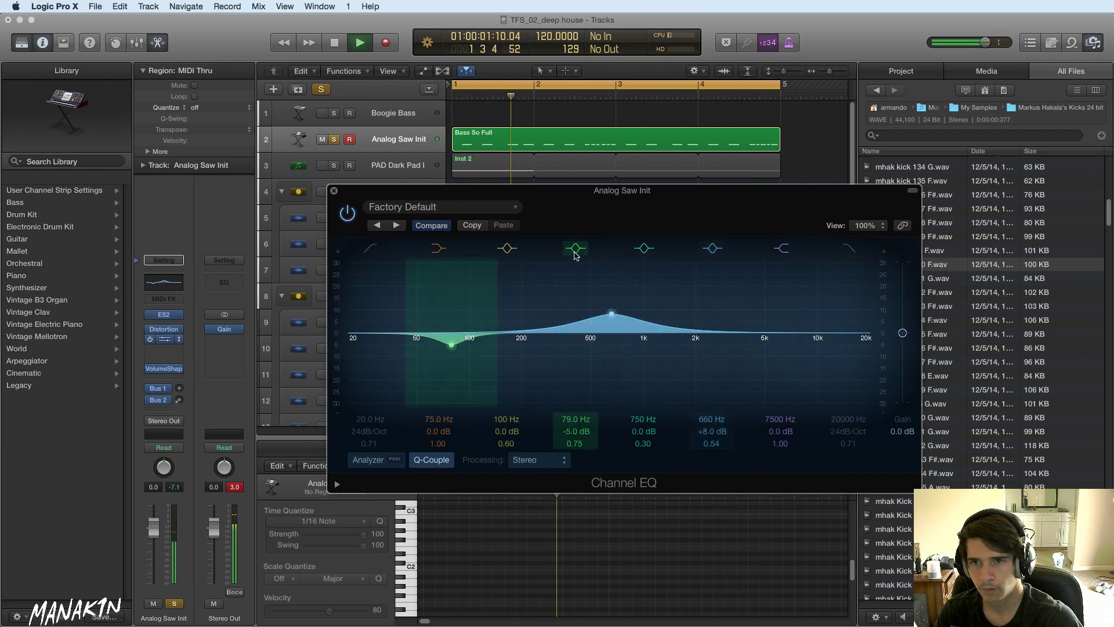
- Set the yellow band to 1940 Hz at 0.0 dB and the 750 Hz band to +5.0 dB at 280 Hz with Q 1.50
drag(510, 331, 586, 327)
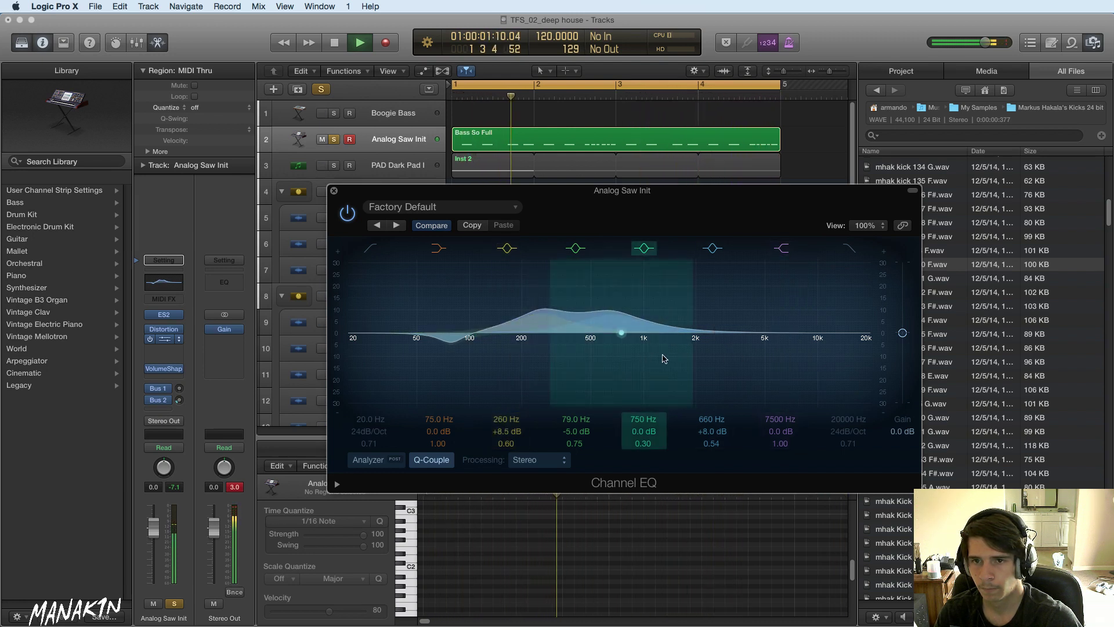
drag(664, 359, 562, 405)
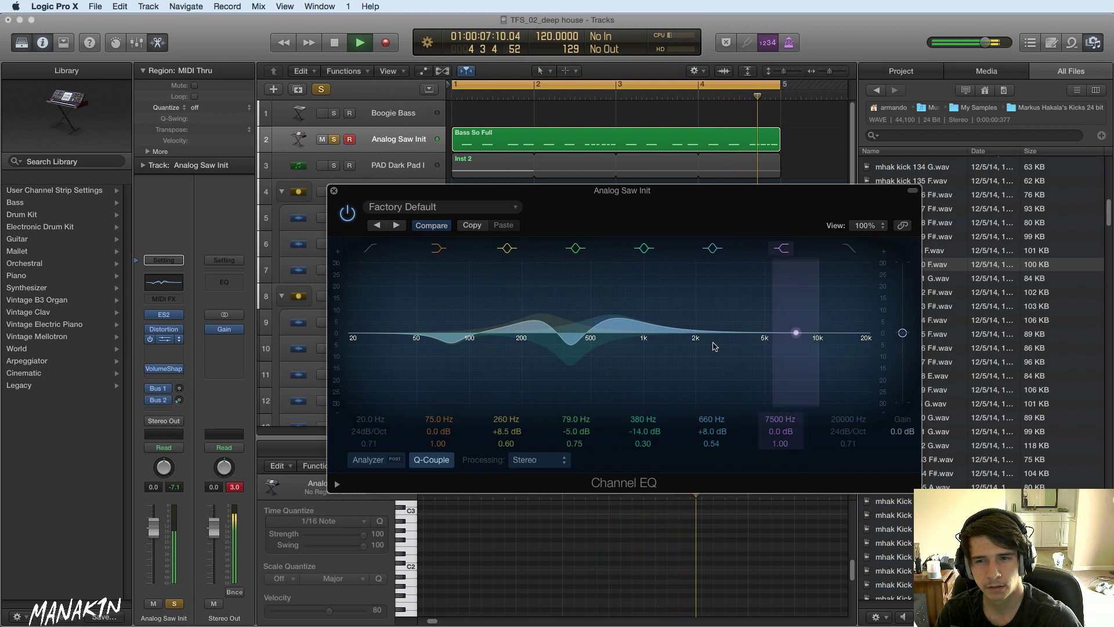
drag(580, 370, 582, 349)
drag(541, 313, 696, 329)
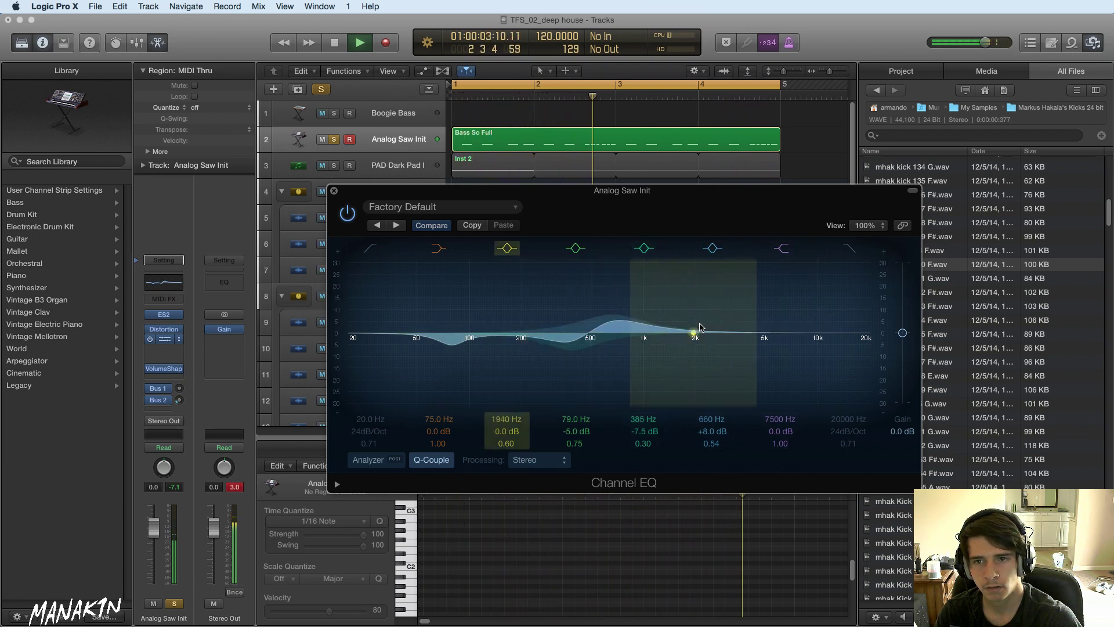
drag(559, 360, 571, 326)
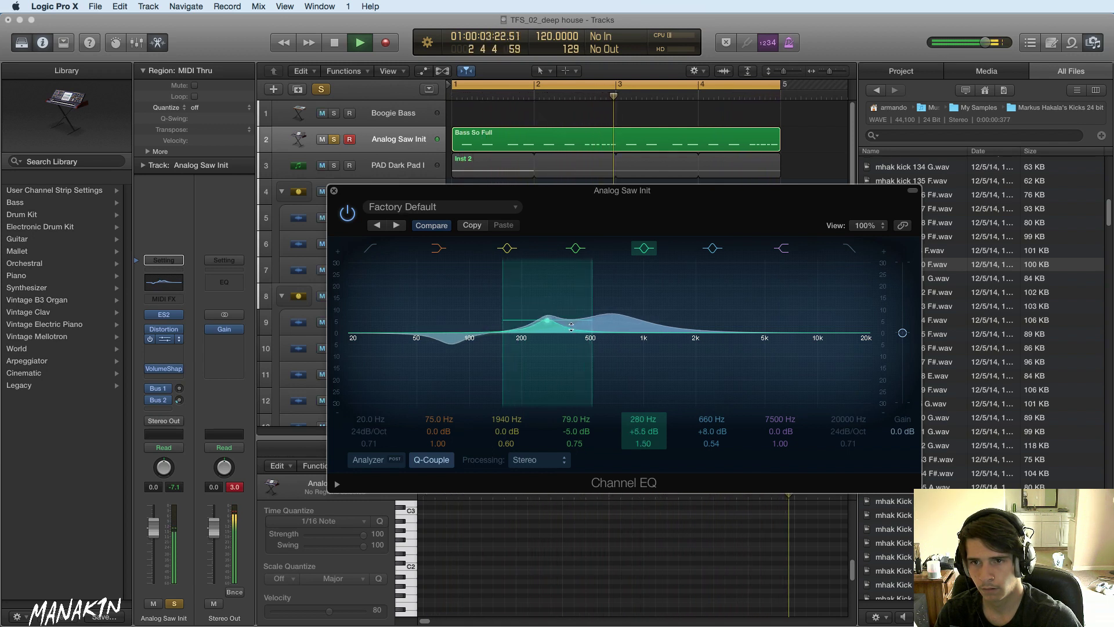
- Compare the 280 Hz and 79.0 Hz bands and the whole Channel EQ bypassed and active during playback
click(644, 247)
click(576, 248)
click(577, 248)
click(643, 248)
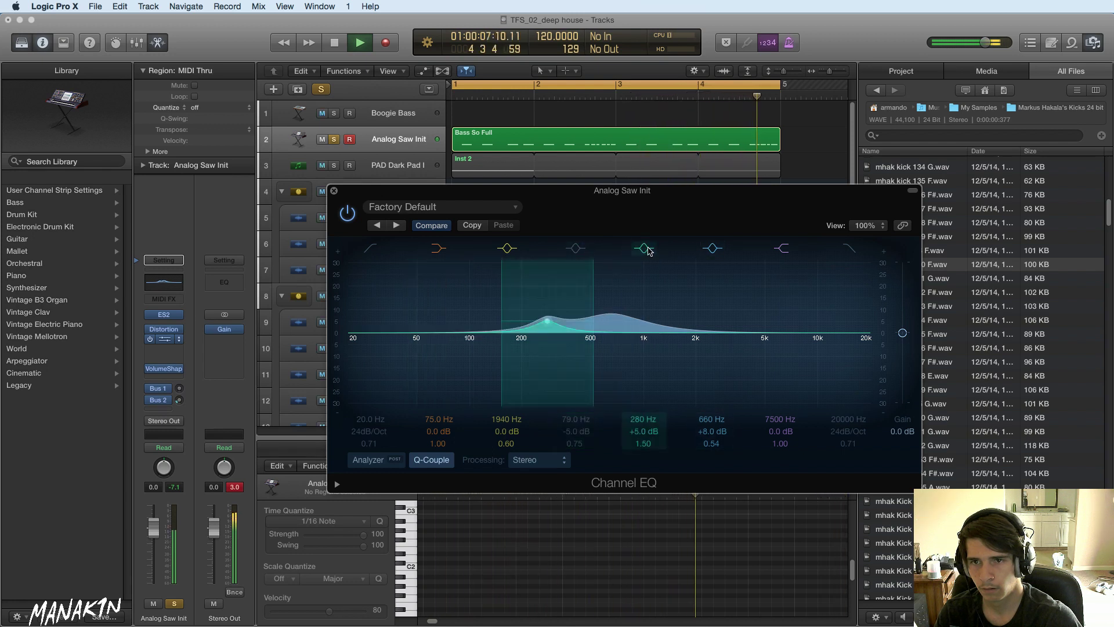
click(347, 213)
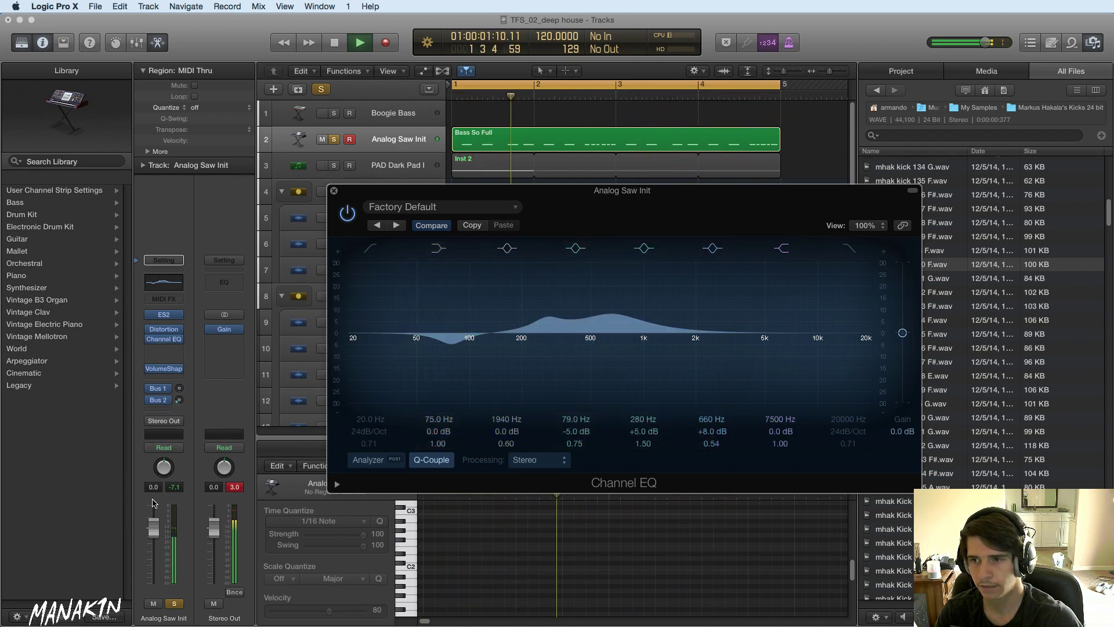
click(149, 340)
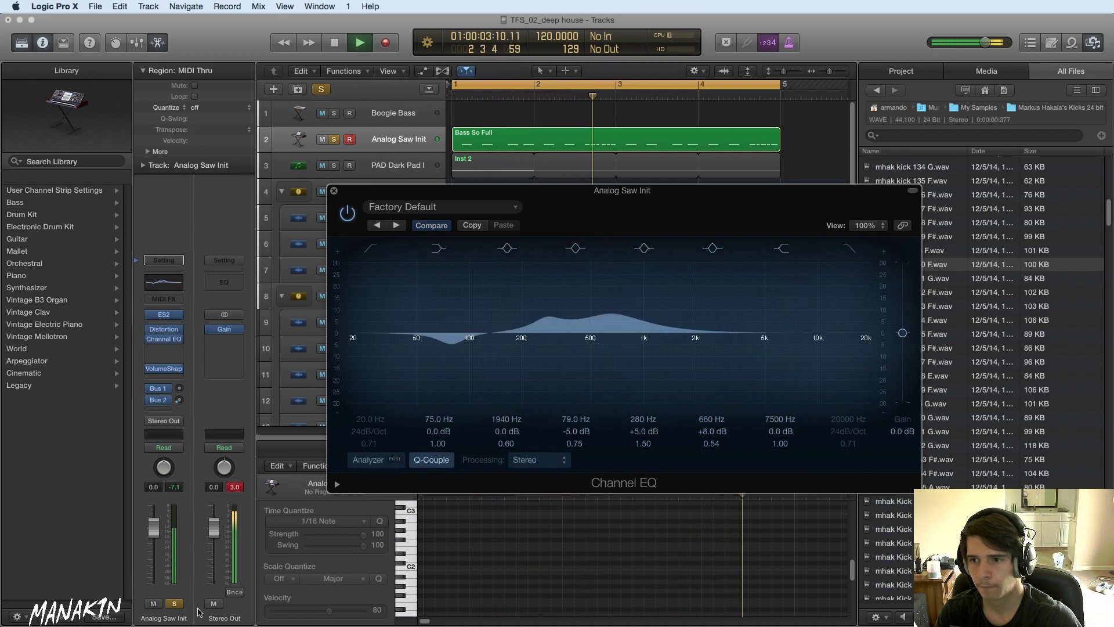
- Unsolo the Analog Saw Init track and compare its Distortion and Channel EQ bypassed and active in the full mix
click(175, 605)
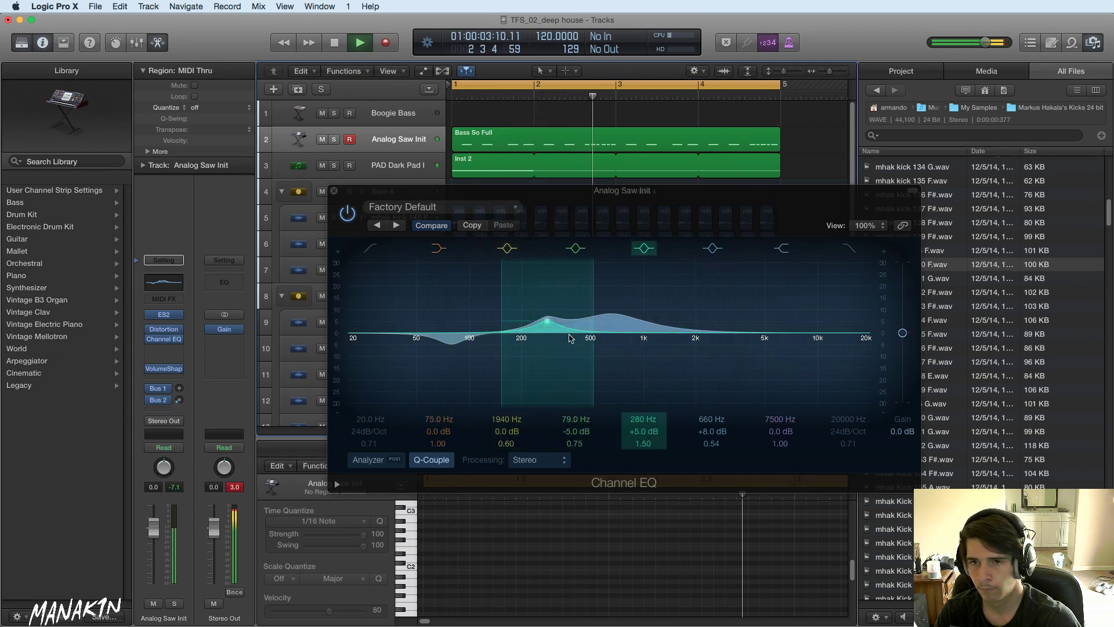
key(space)
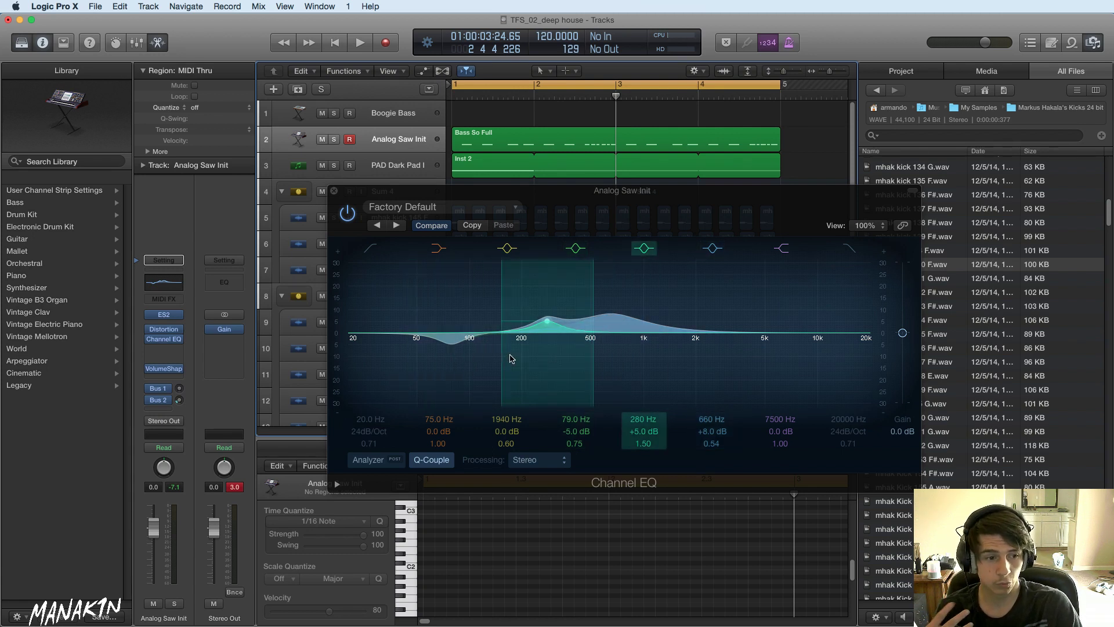
click(150, 340)
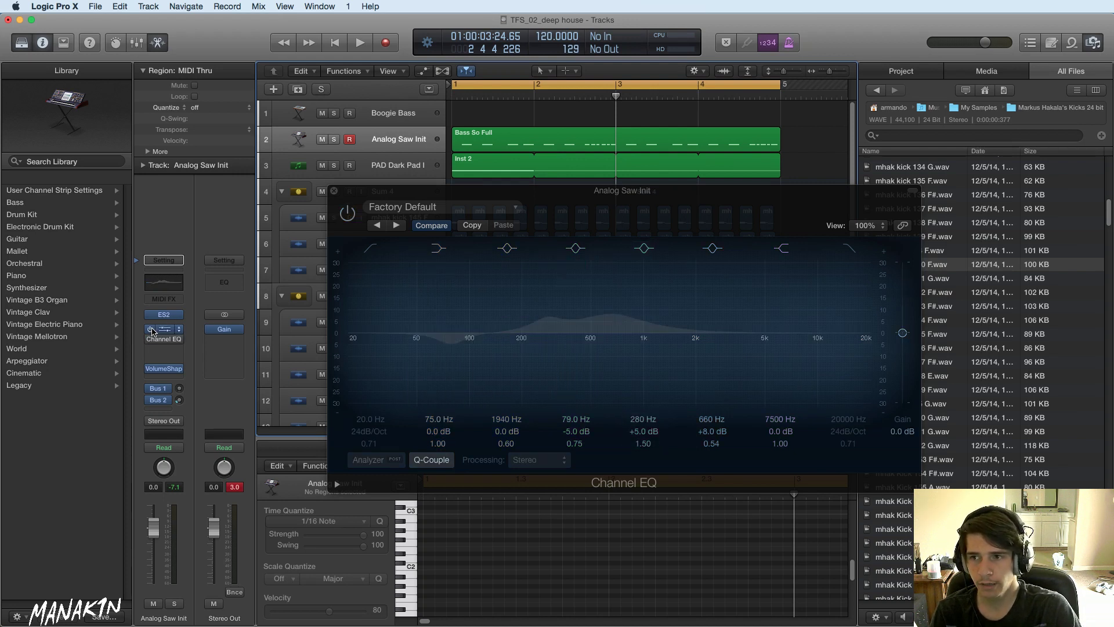
click(151, 340)
key(space)
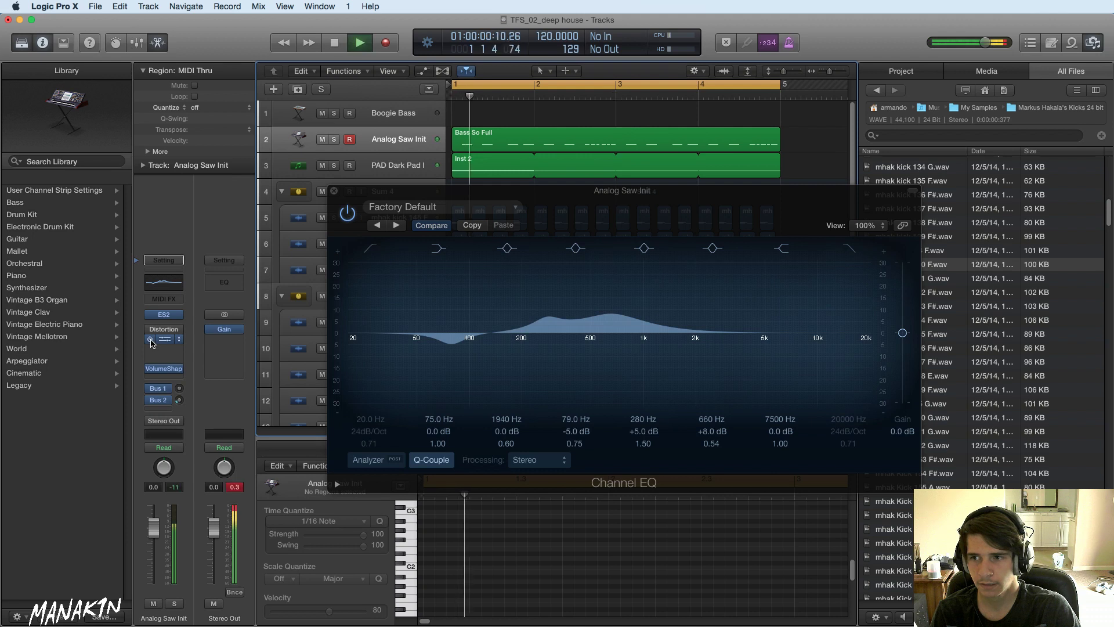
click(151, 341)
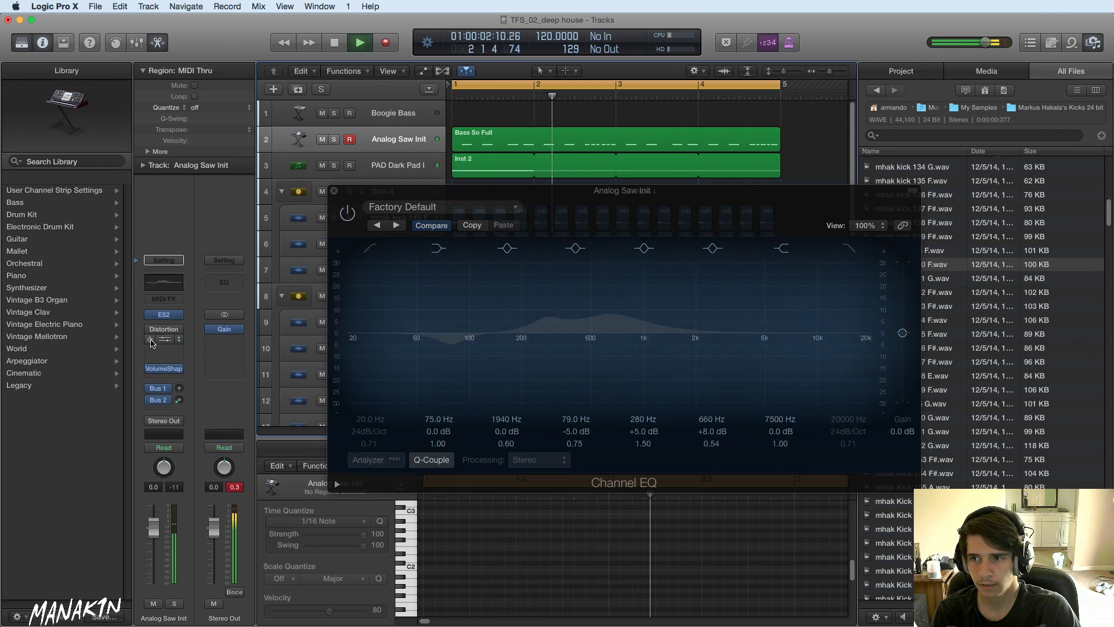
click(150, 341)
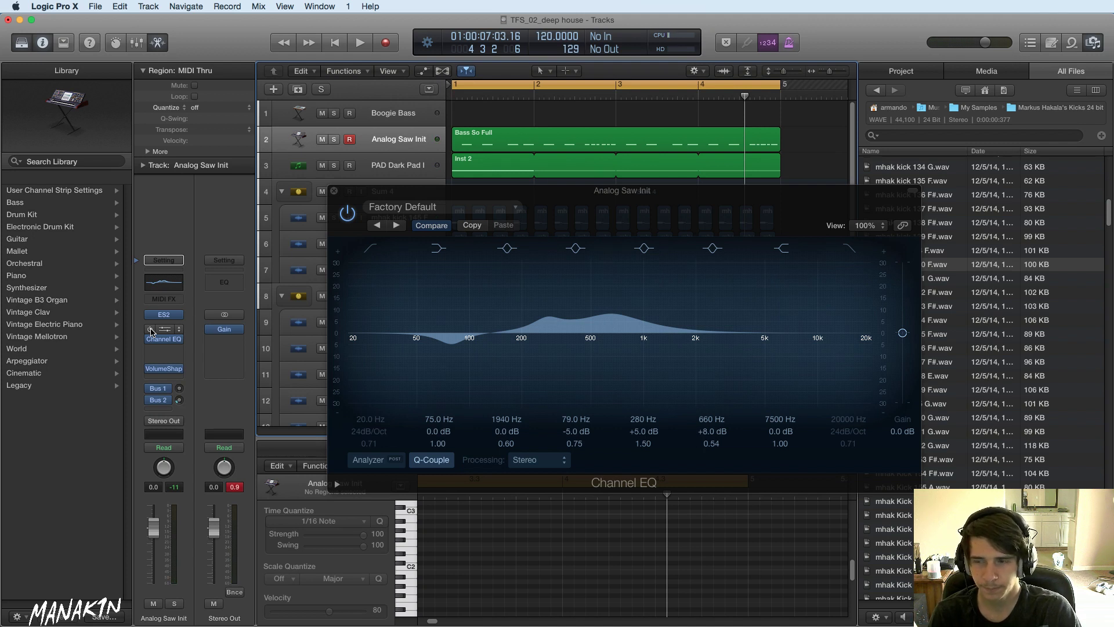
key(Return)
key(space)
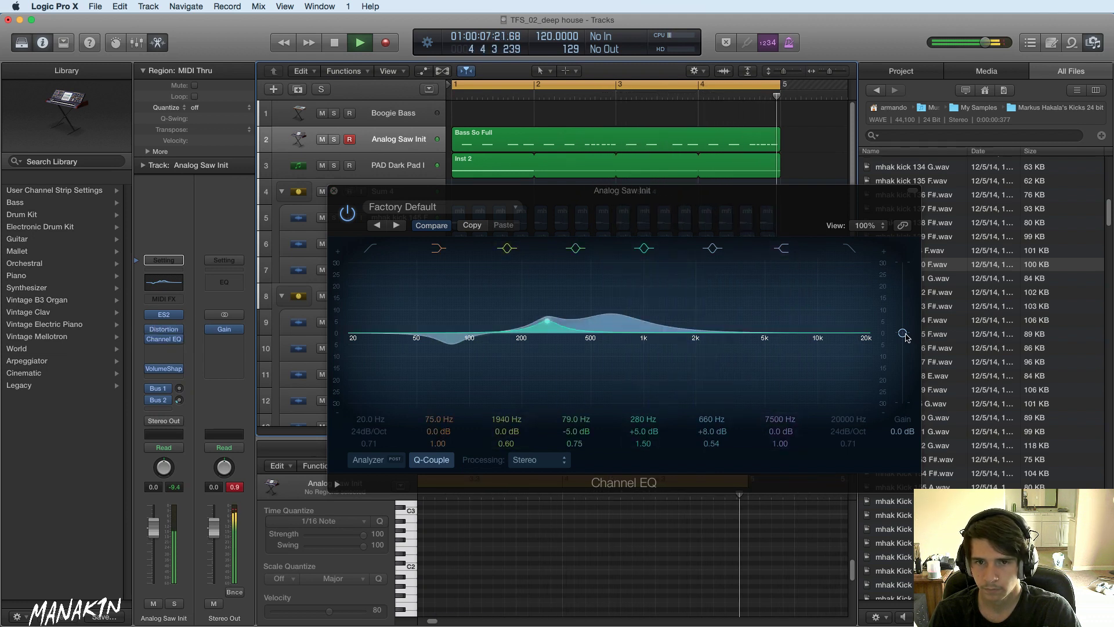
- During playback, lower the Channel EQ's master gain to -2.0 dB and move the yellow band to 2750 Hz
drag(903, 333, 907, 340)
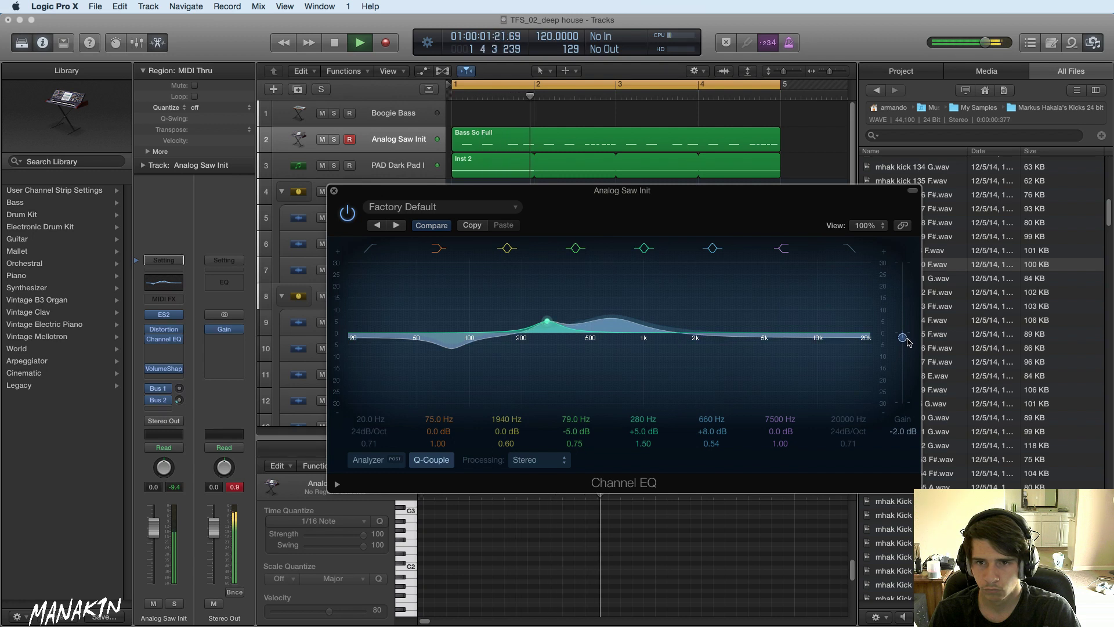
mouse_move(733, 360)
mouse_down()
mouse_move(812, 325)
mouse_move(750, 309)
mouse_move(798, 320)
mouse_move(764, 334)
mouse_move(754, 360)
mouse_up()
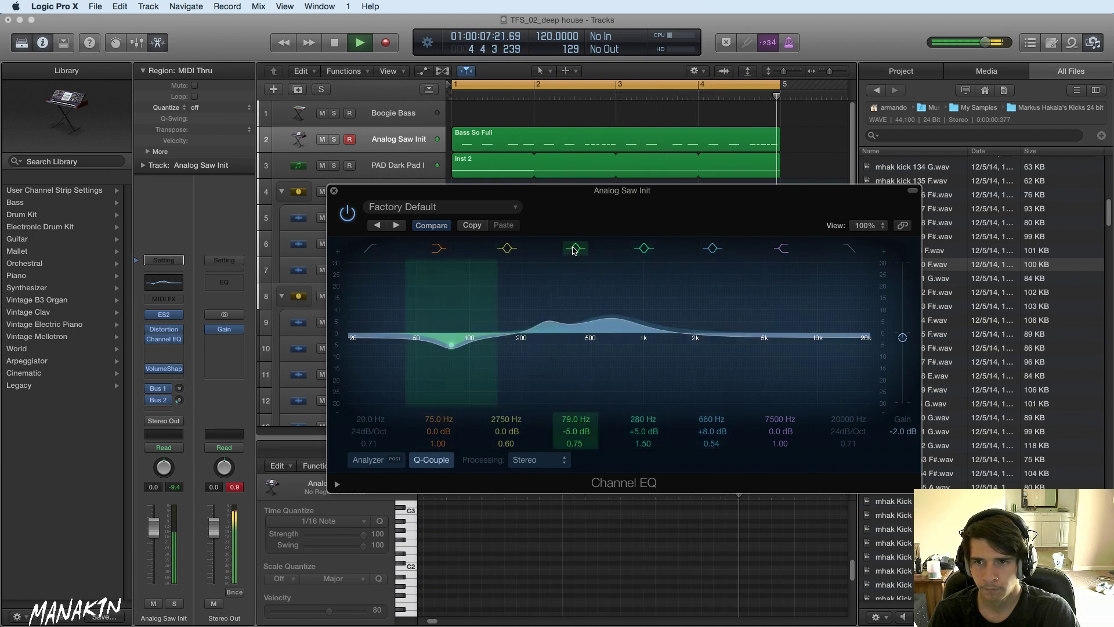
- Compare the 280 Hz and 660 Hz bands bypassed and active, and set the 660 Hz band to +7.0 dB with Q 0.64
click(644, 249)
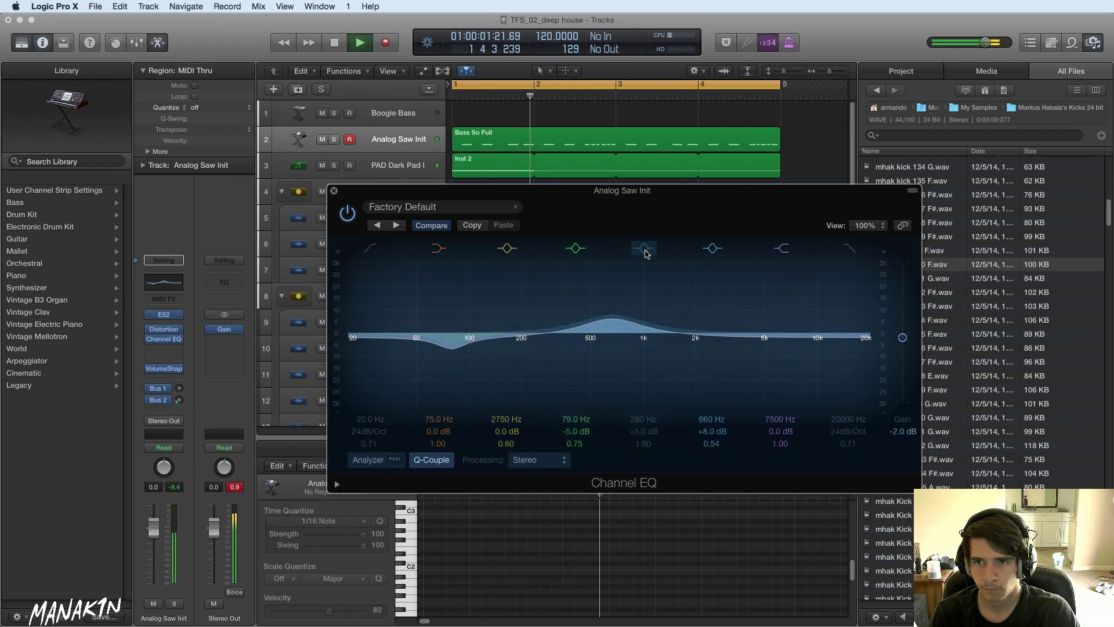
click(646, 253)
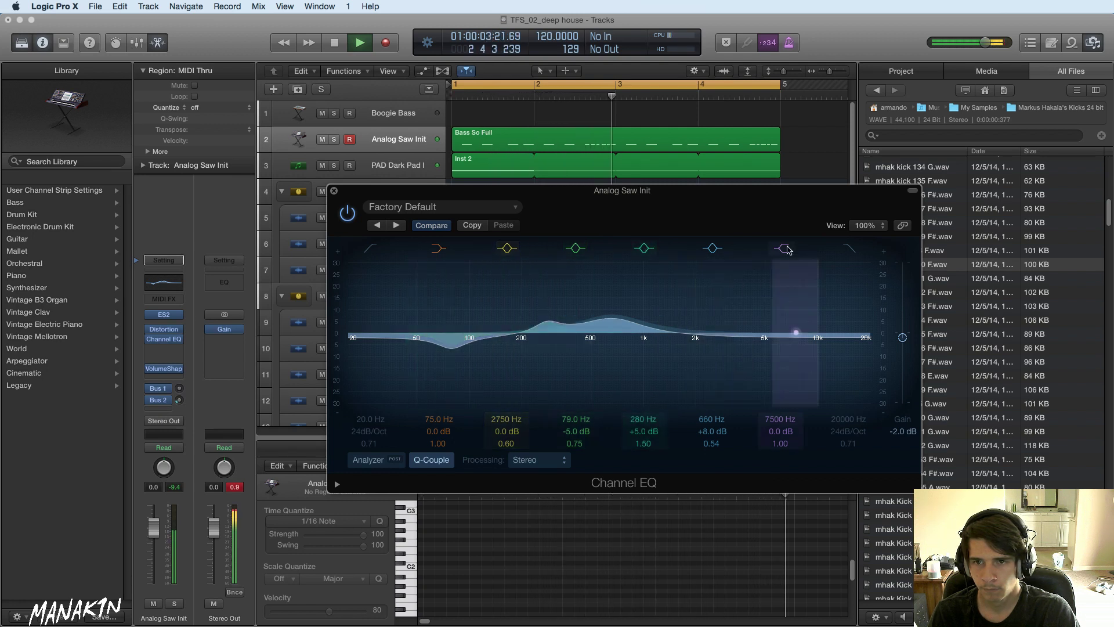
click(715, 255)
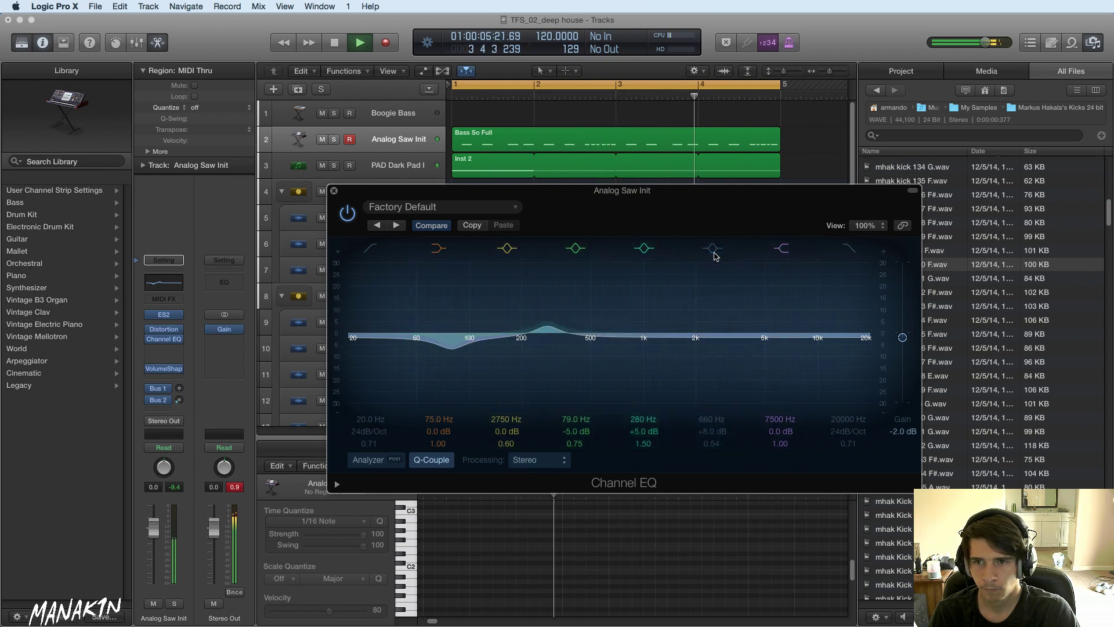
click(715, 256)
drag(622, 323, 659, 316)
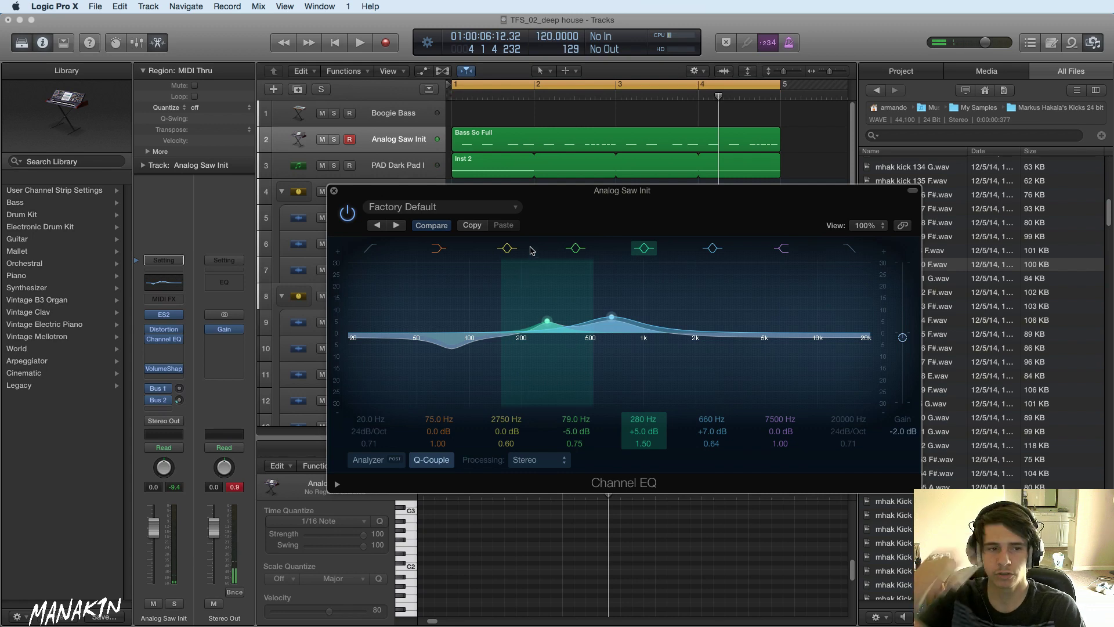
click(334, 191)
- Insert a Bitcrusher after the Channel EQ on the Analog Saw Init track and move its window off the channel strip
click(163, 348)
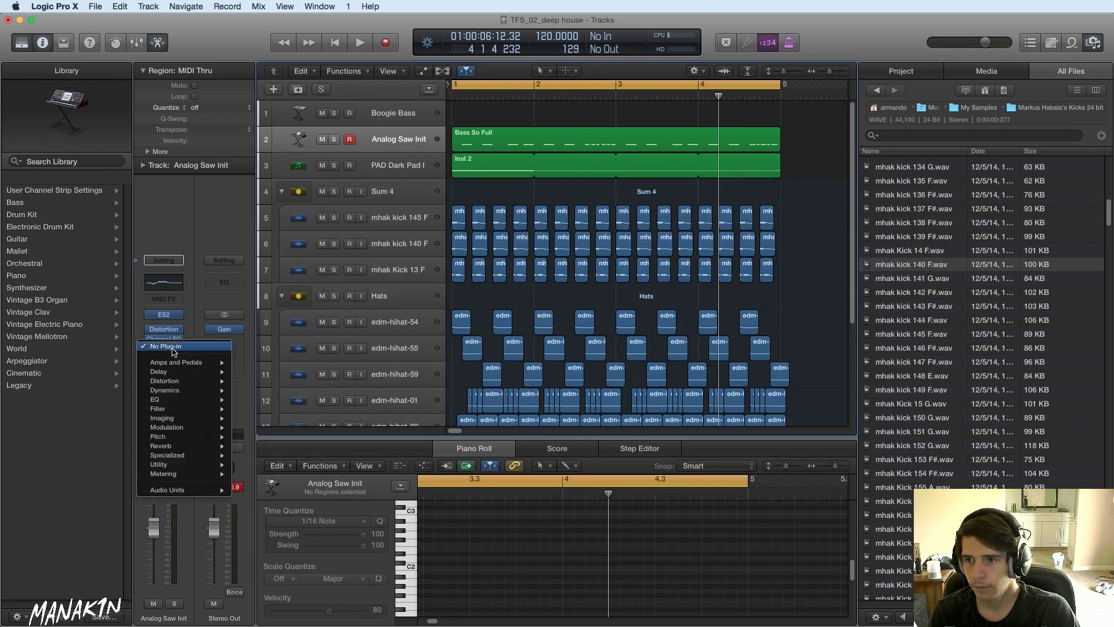
mouse_move(183, 385)
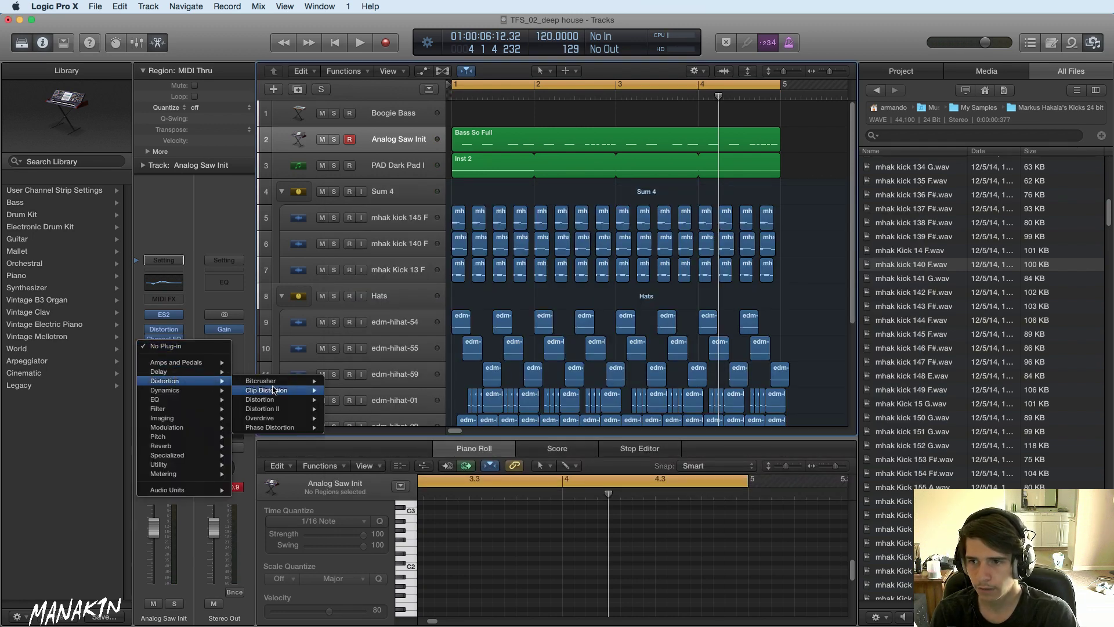
click(346, 382)
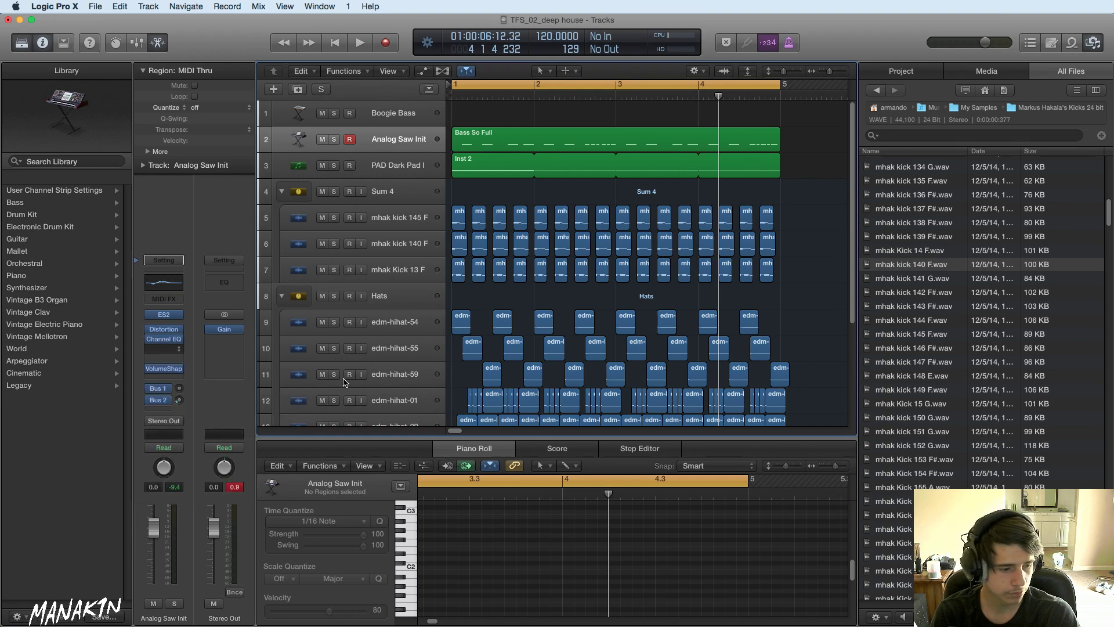
key(space)
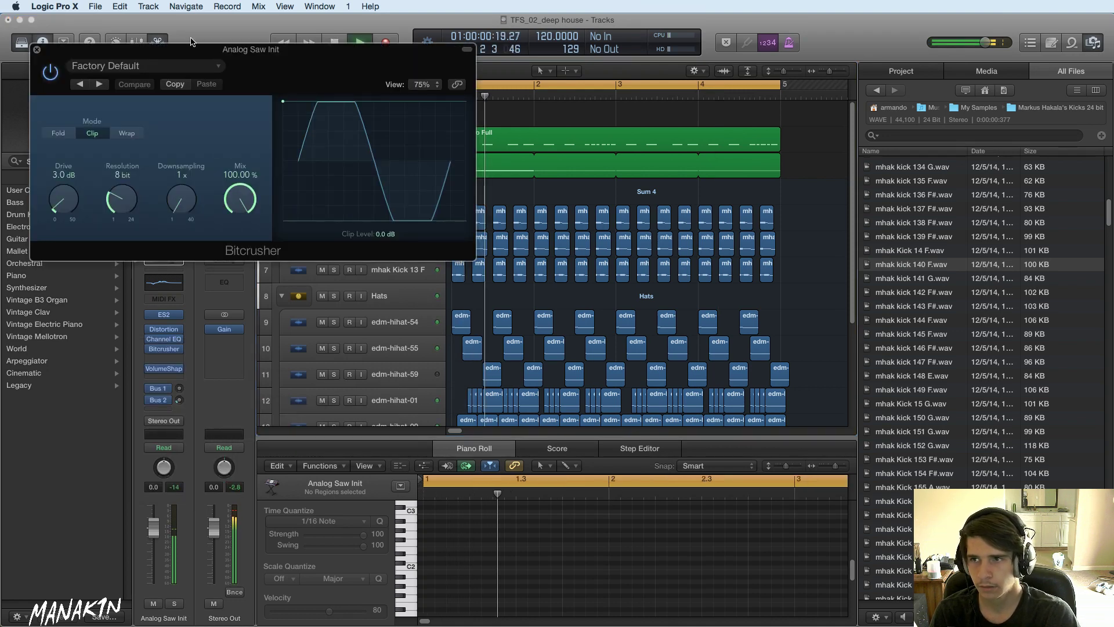
drag(199, 58, 556, 153)
- Set the Bitcrusher to 16 bit resolution, 12x downsampling and 0.0 dB drive, trying a lower mix before restoring it to 100%
drag(473, 301, 484, 243)
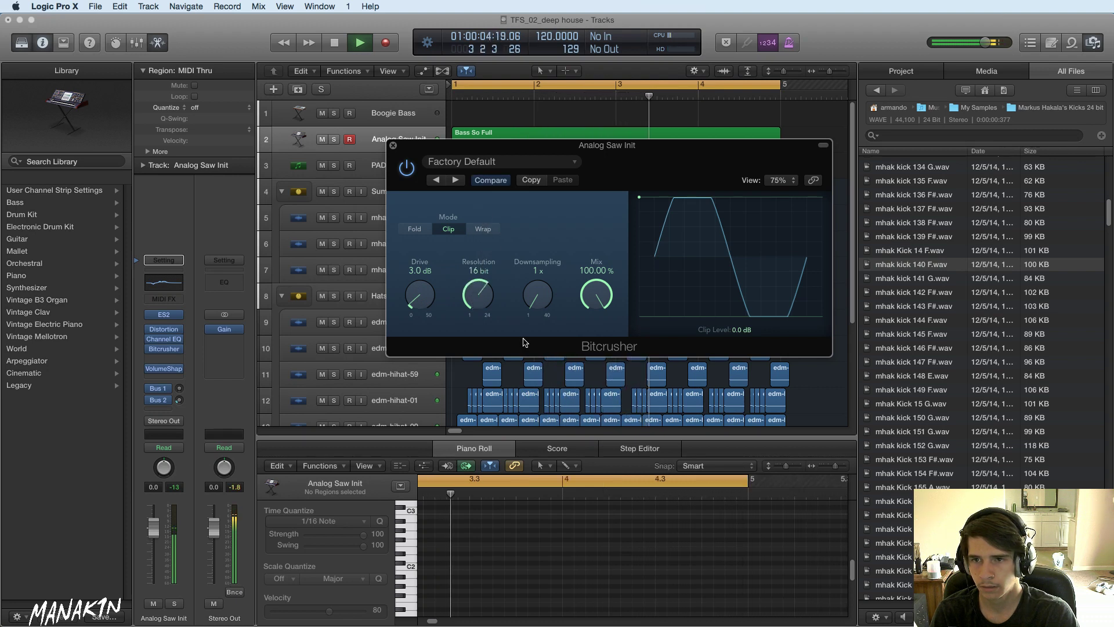
drag(539, 303, 510, 236)
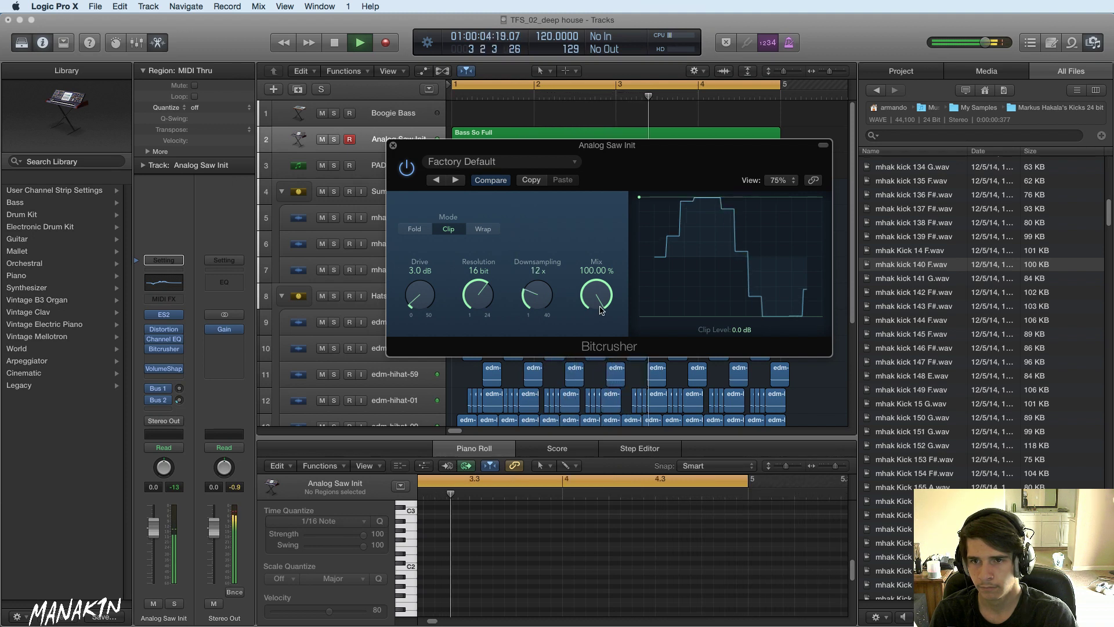
drag(596, 295, 597, 393)
drag(597, 454, 587, 292)
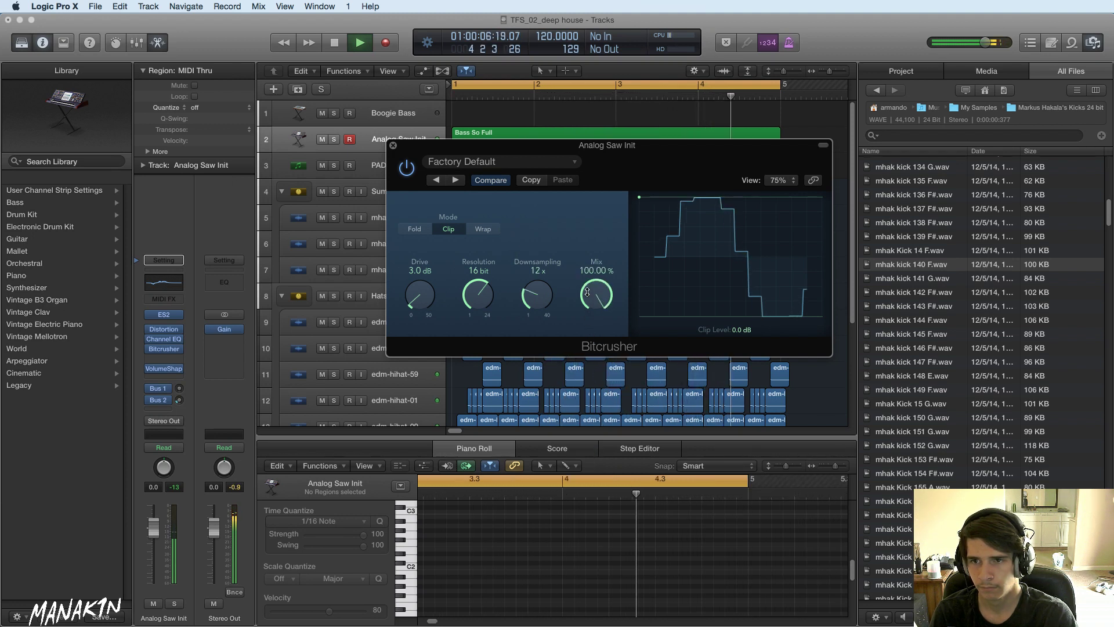
drag(387, 311, 420, 333)
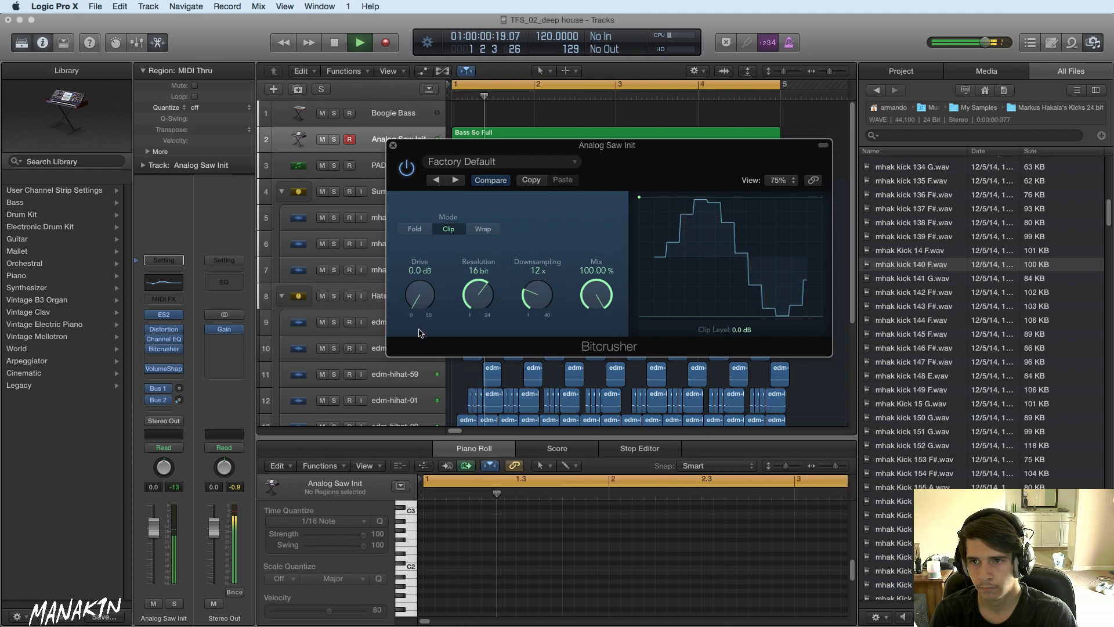
- Try other Bitcrusher mix and resolution amounts, set Downsampling to 16x, and close the plug-in and stop playback
drag(594, 285, 594, 288)
drag(572, 430, 535, 277)
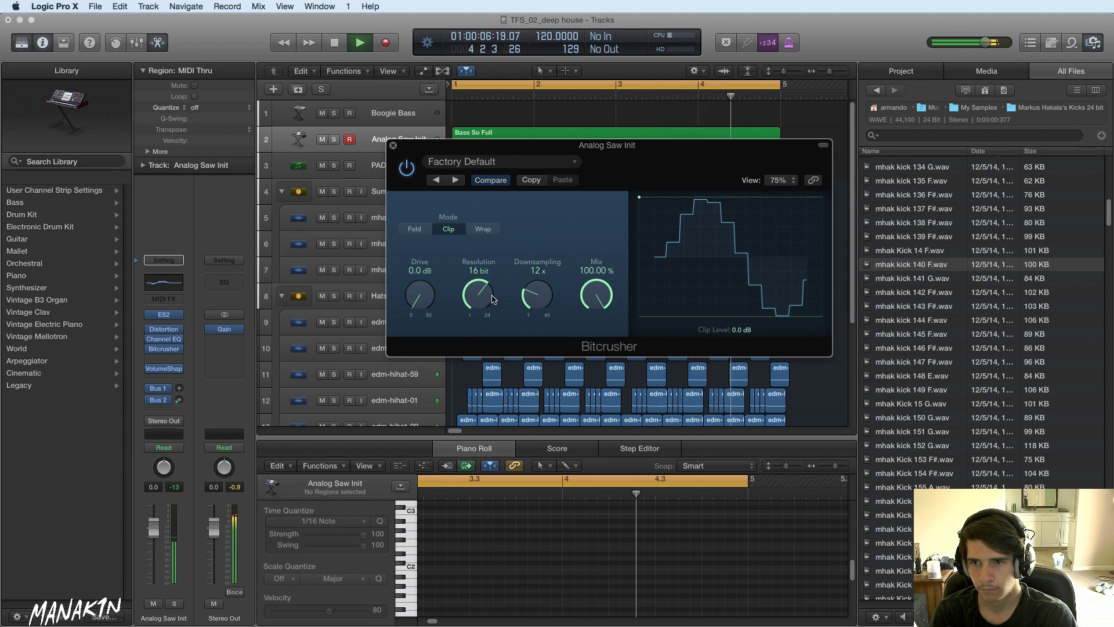
drag(476, 296, 476, 274)
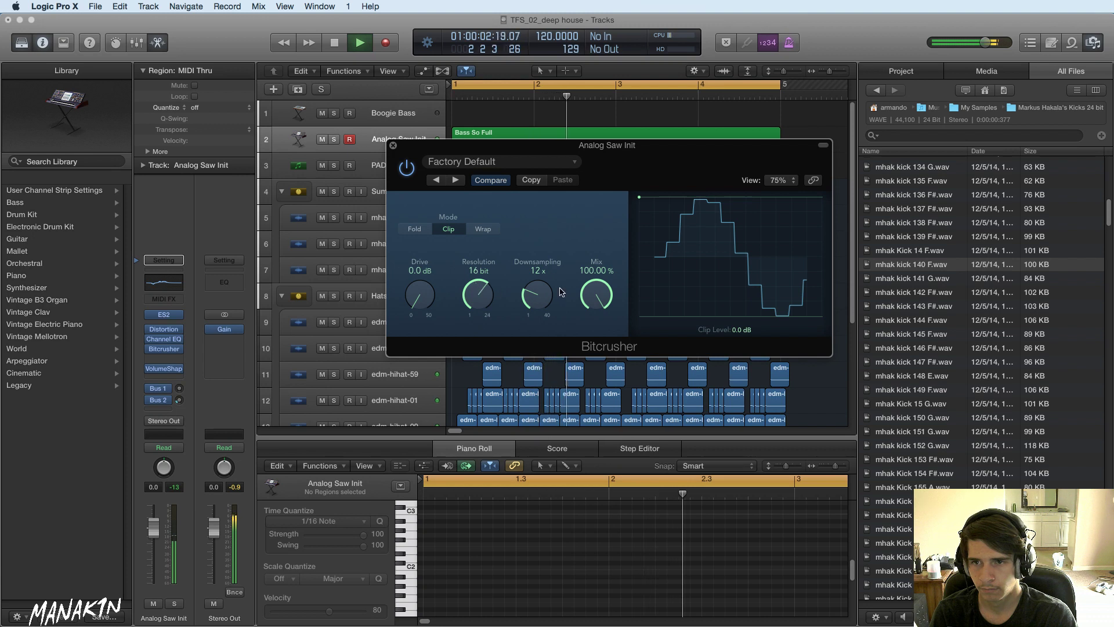
drag(561, 291, 549, 271)
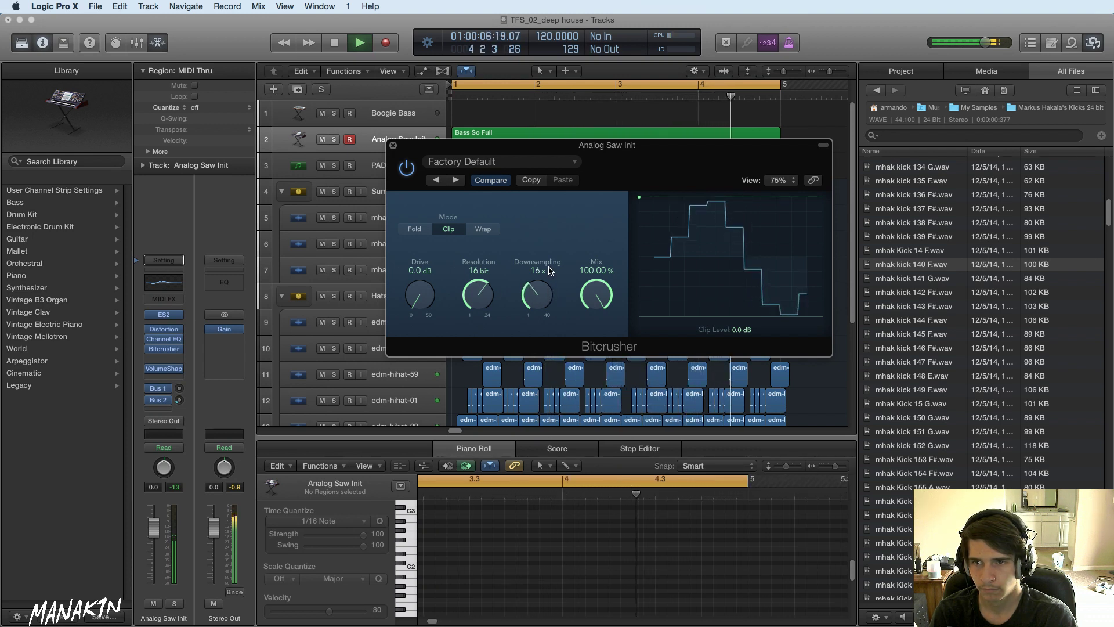
click(393, 146)
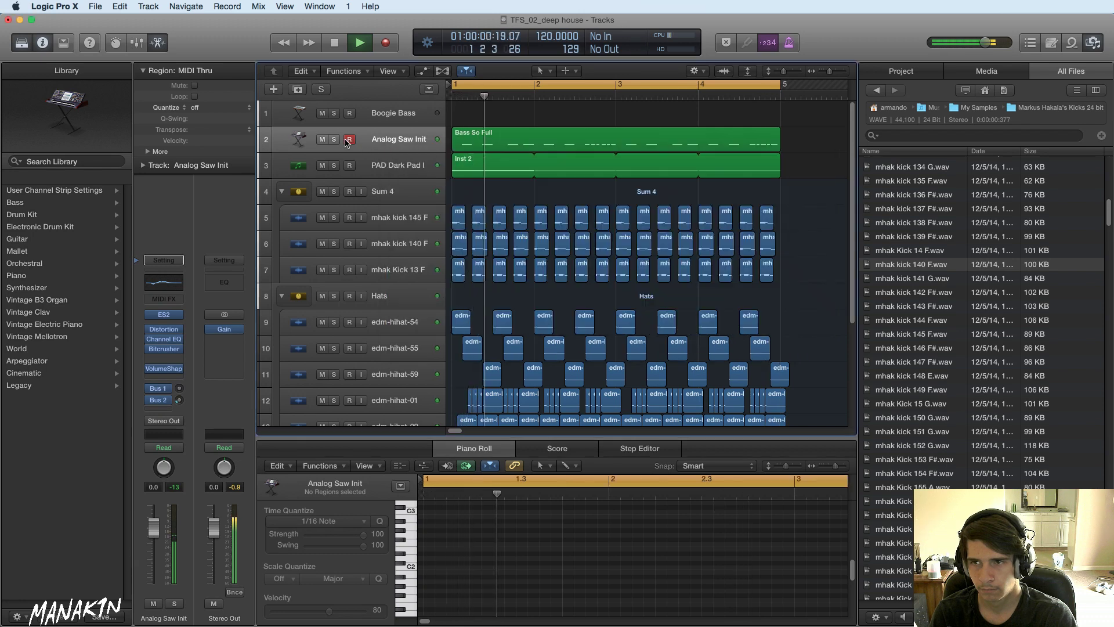
key(space)
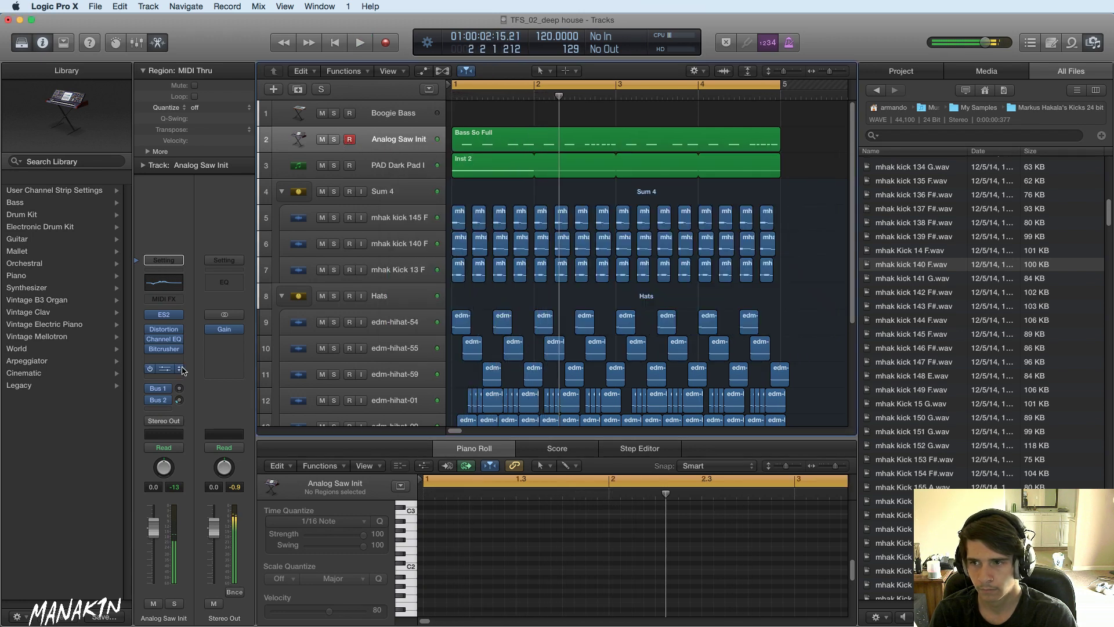
- Insert a second Channel EQ after the Bitcrusher on the Analog Saw Init track
click(170, 361)
mouse_move(182, 415)
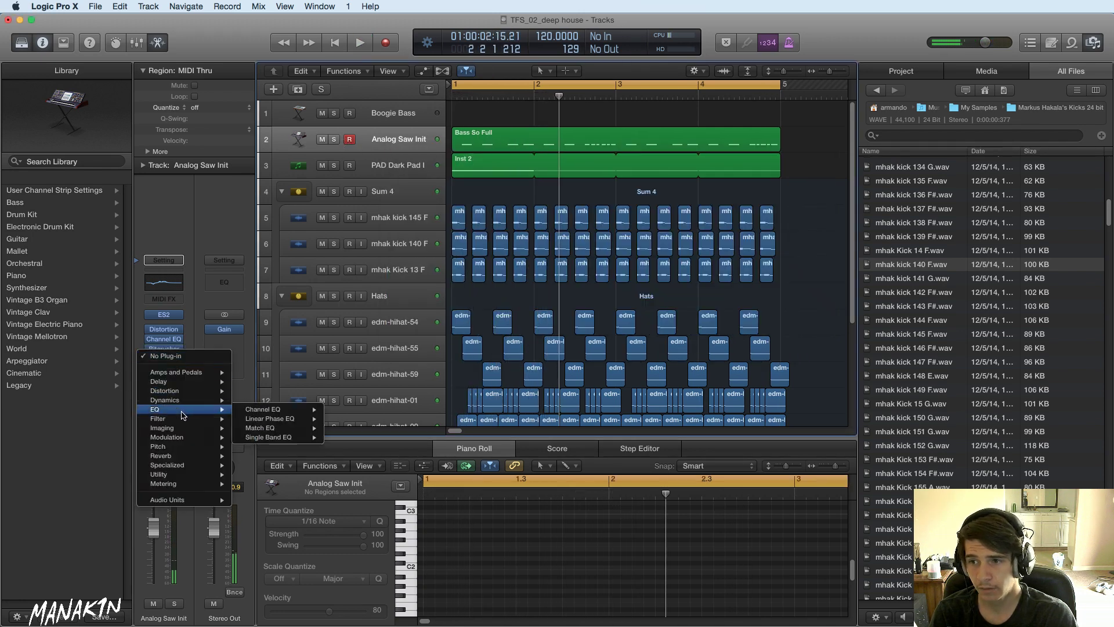
click(347, 409)
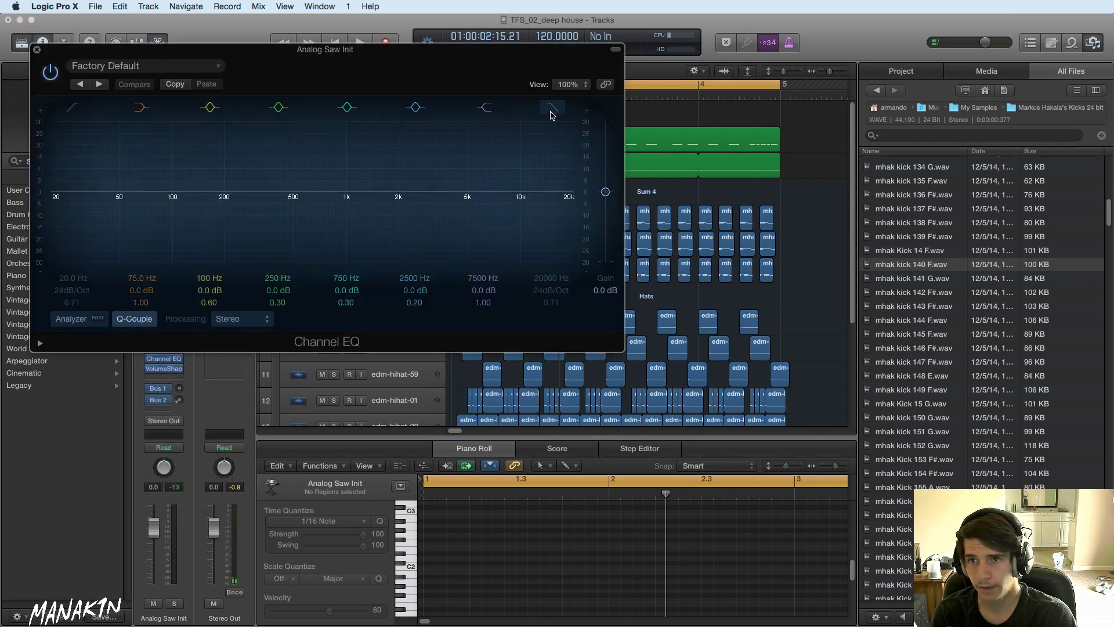
- During playback, set the high cut to 4850 Hz, the 2500 Hz band to 6700 Hz at -15.5 dB with Q 0.16, and the high shelf to 7900 Hz
key(space)
drag(545, 221, 409, 239)
drag(567, 293, 388, 219)
drag(552, 290, 551, 277)
drag(390, 199, 596, 219)
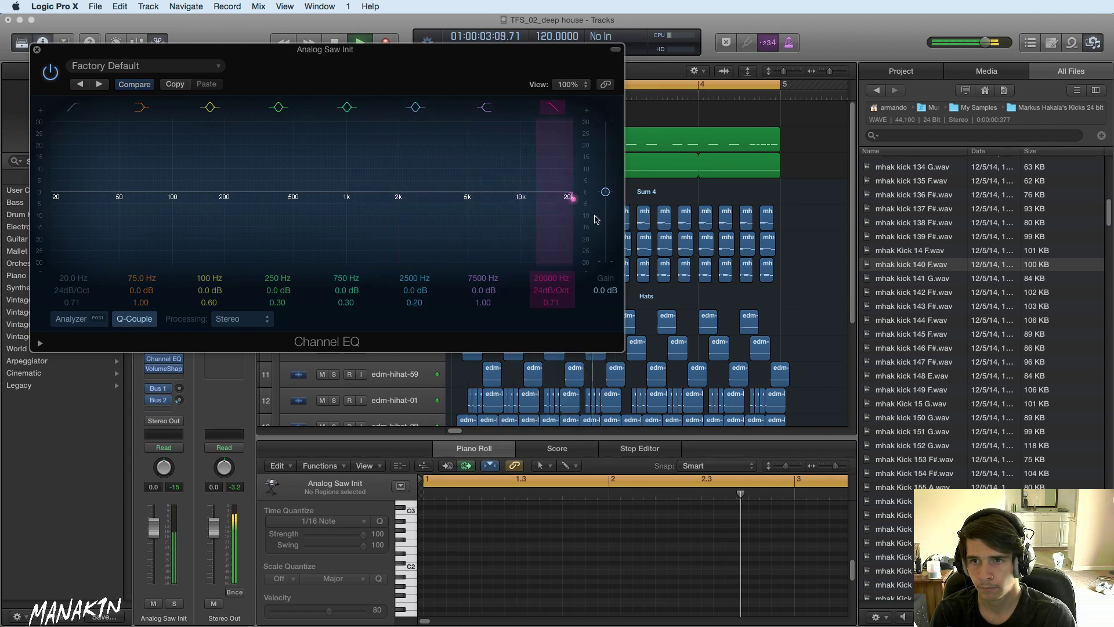
mouse_move(484, 199)
mouse_down()
mouse_move(480, 232)
mouse_move(493, 192)
mouse_move(551, 169)
mouse_move(543, 249)
mouse_move(540, 219)
mouse_move(532, 239)
mouse_move(547, 268)
mouse_move(572, 255)
mouse_move(485, 249)
mouse_move(539, 215)
mouse_move(483, 224)
mouse_up()
click(37, 51)
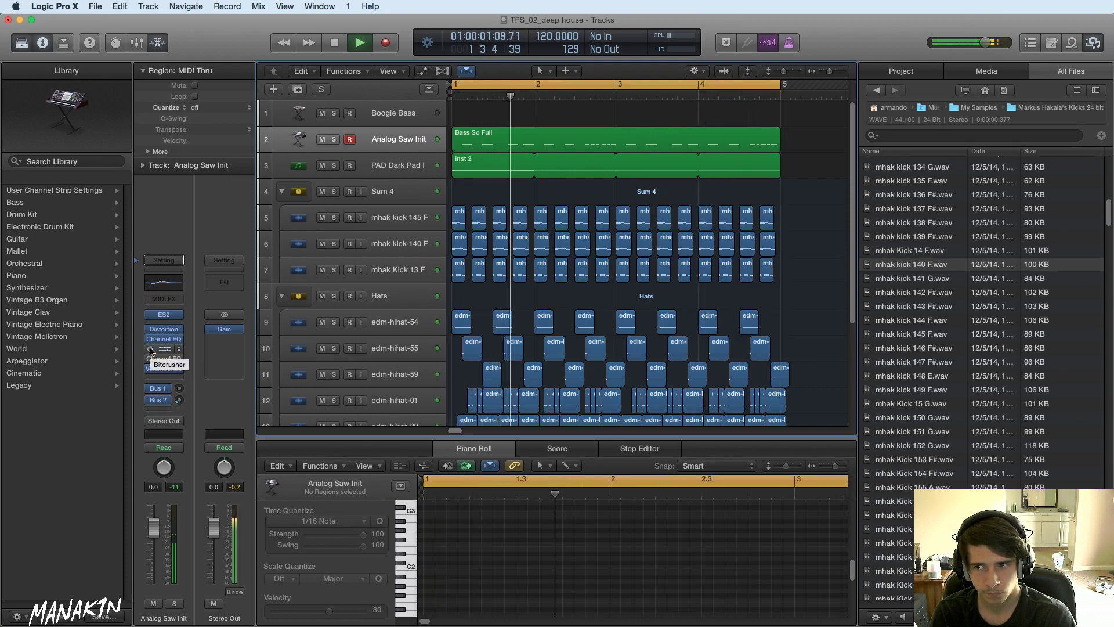
- Compare the second Channel EQ bypassed and active, set its high cut to 8500 Hz, and move its window off the channel strip
right_click(151, 360)
click(151, 360)
click(157, 359)
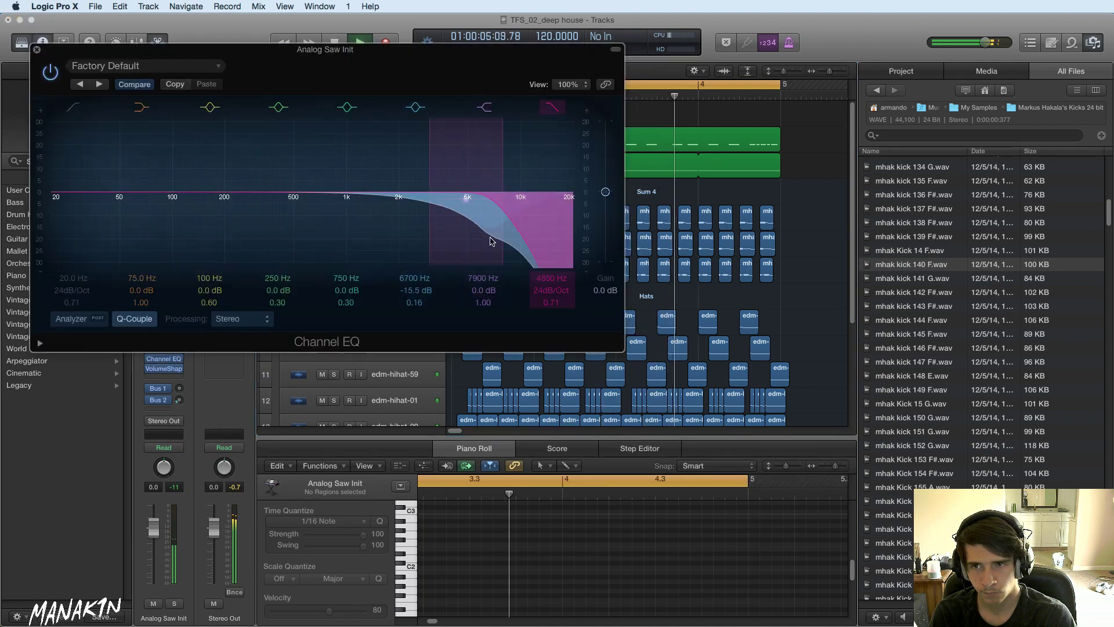
drag(537, 236, 537, 236)
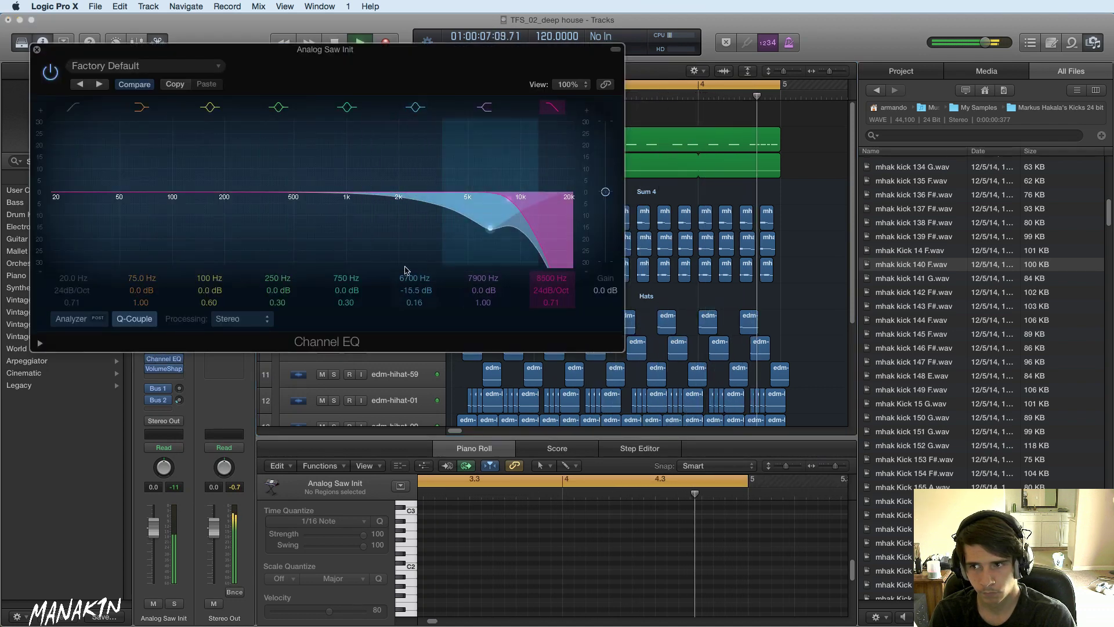
drag(174, 52, 422, 78)
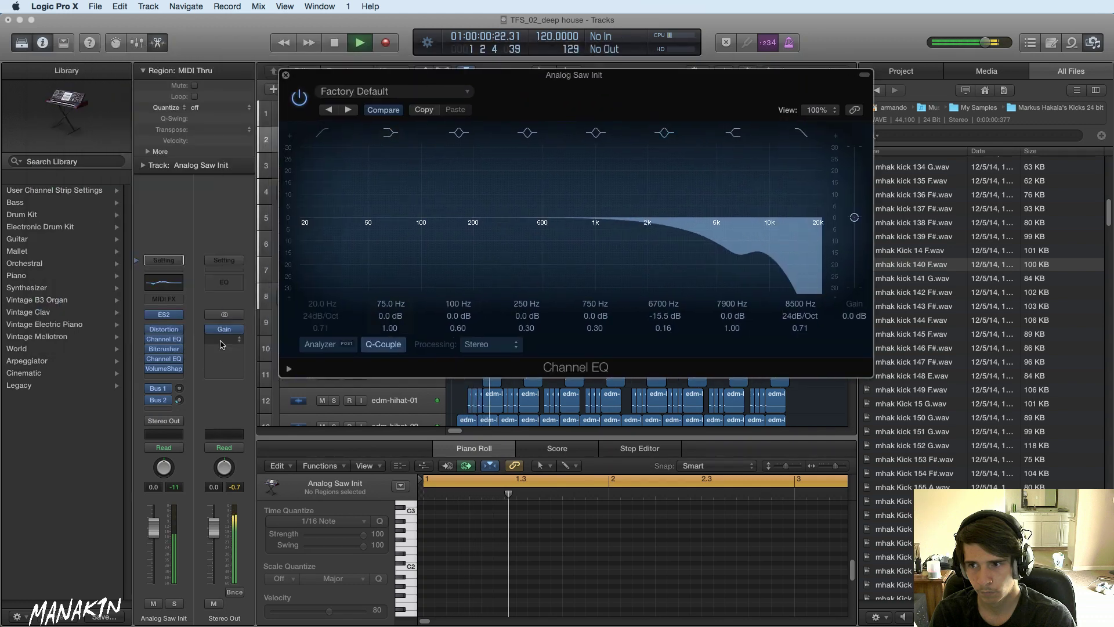
- Set the Bitcrusher on Analog Saw Init to 22x Downsampling and a mix of about 28%, and close the plug-in
click(167, 351)
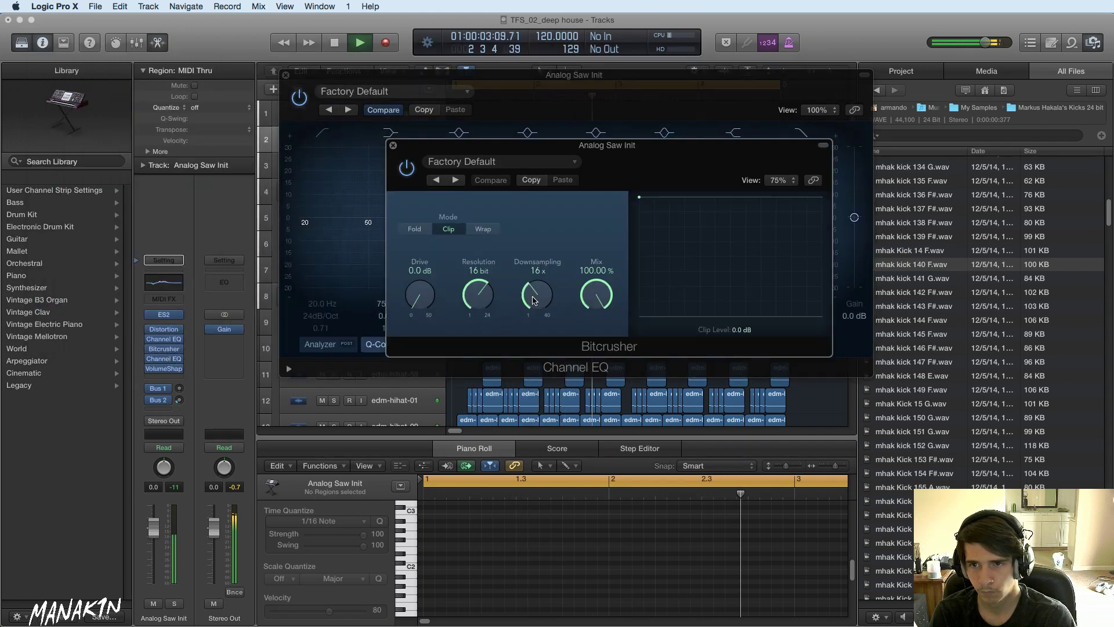
drag(534, 300, 543, 256)
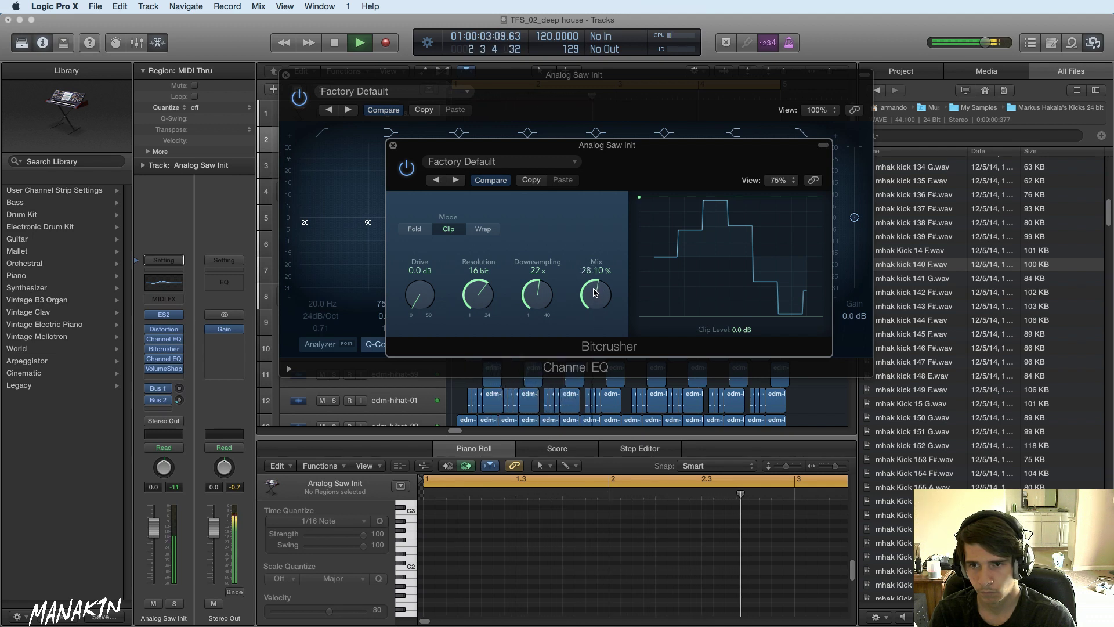
click(392, 146)
- Set the second Channel EQ's 6700 Hz band to 6300 Hz at -7.0 dB with Q 0.33, close the plug-in and stop playback
click(721, 244)
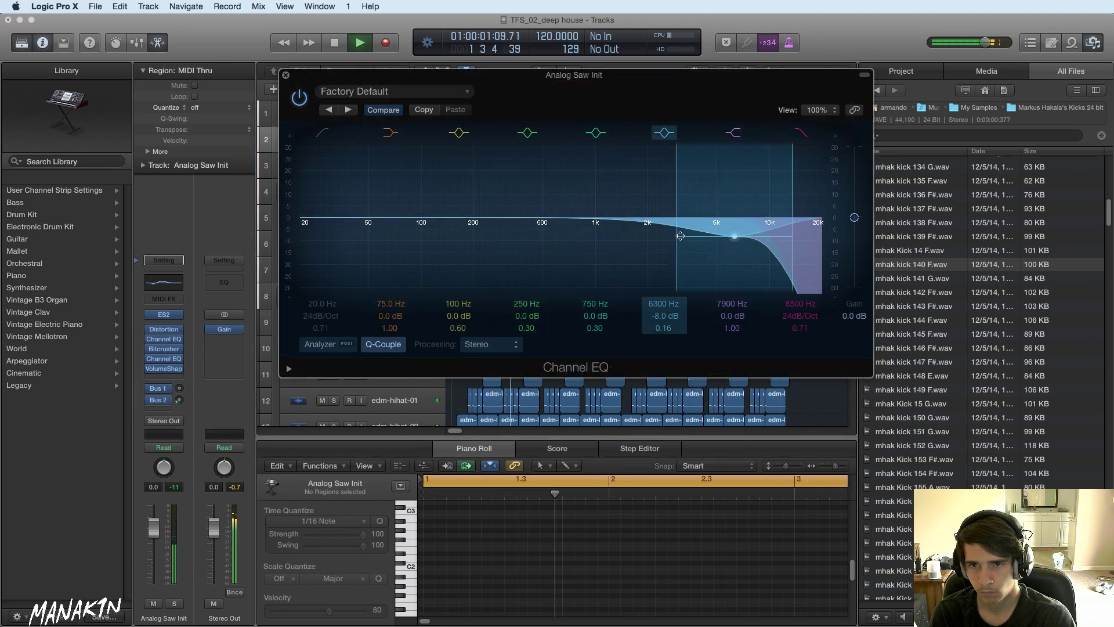
drag(680, 235, 687, 234)
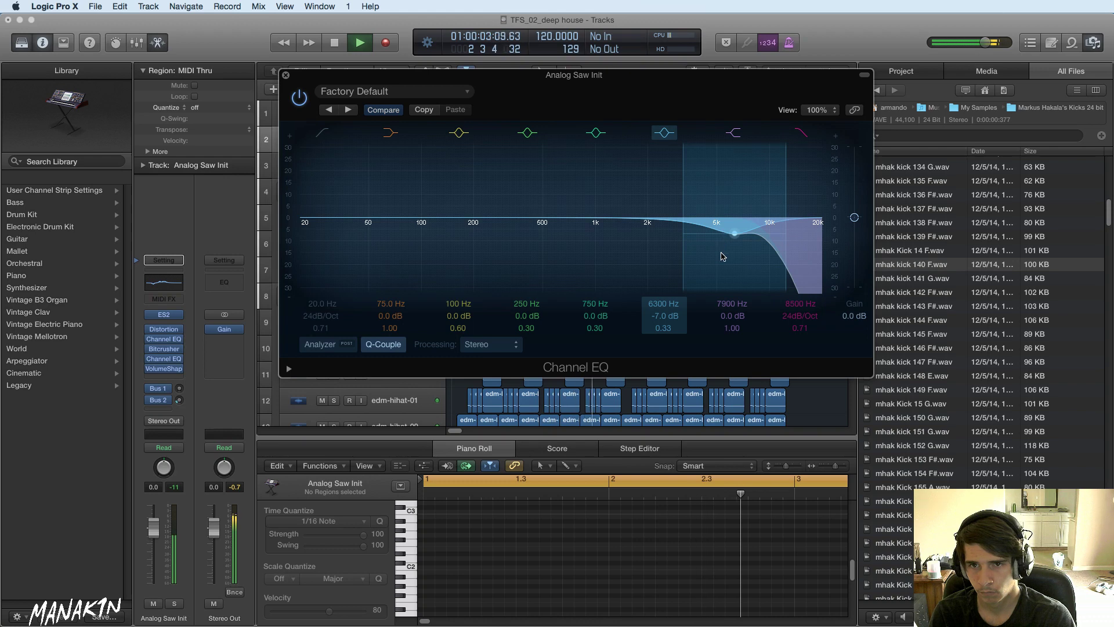
click(285, 76)
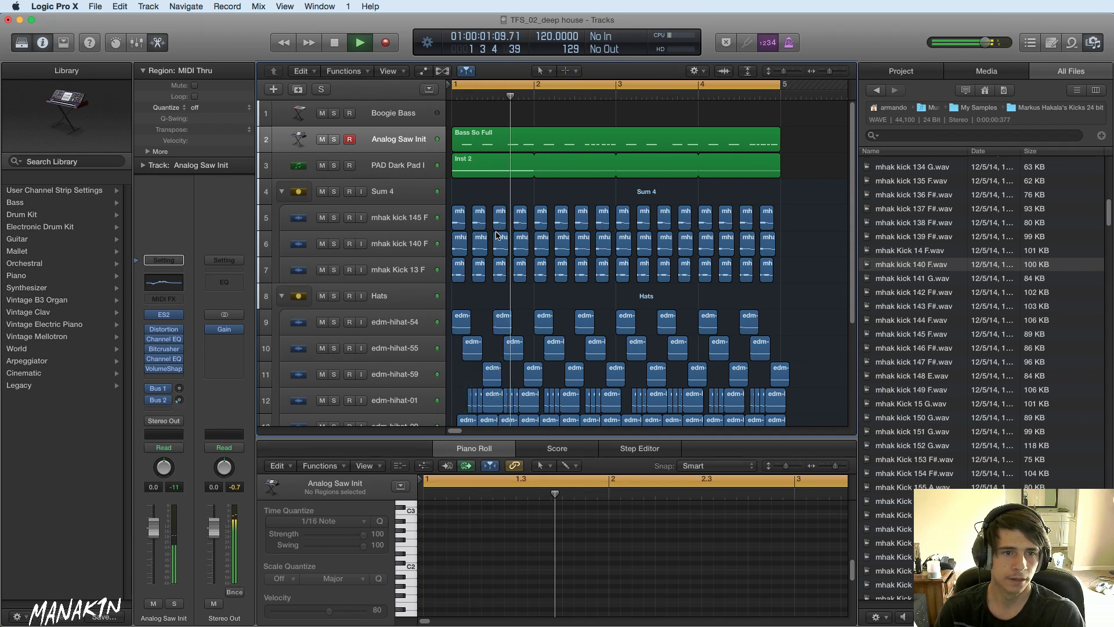
key(space)
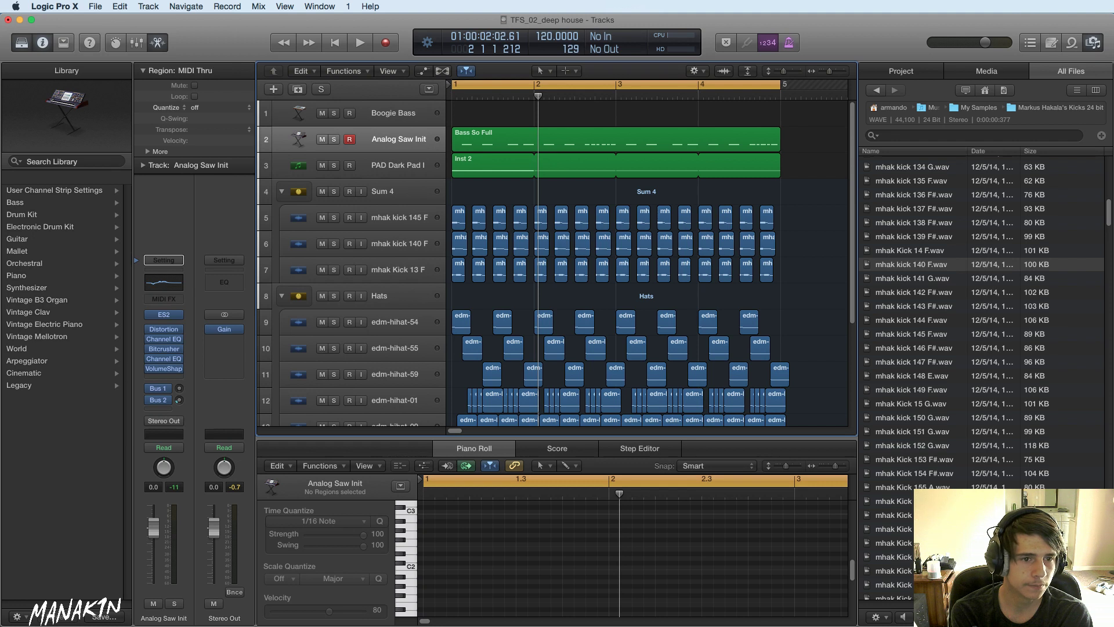
- Reopen the second Channel EQ on Analog Saw Init, listen to the loop with its current curve, and close the plug-in
key(super+Tab)
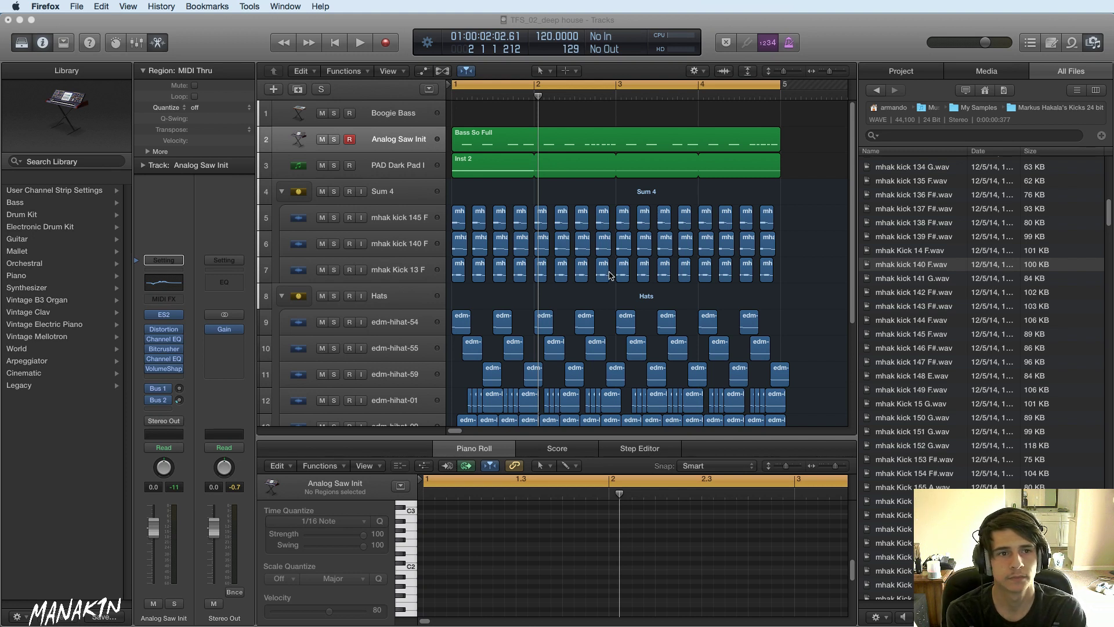
click(531, 282)
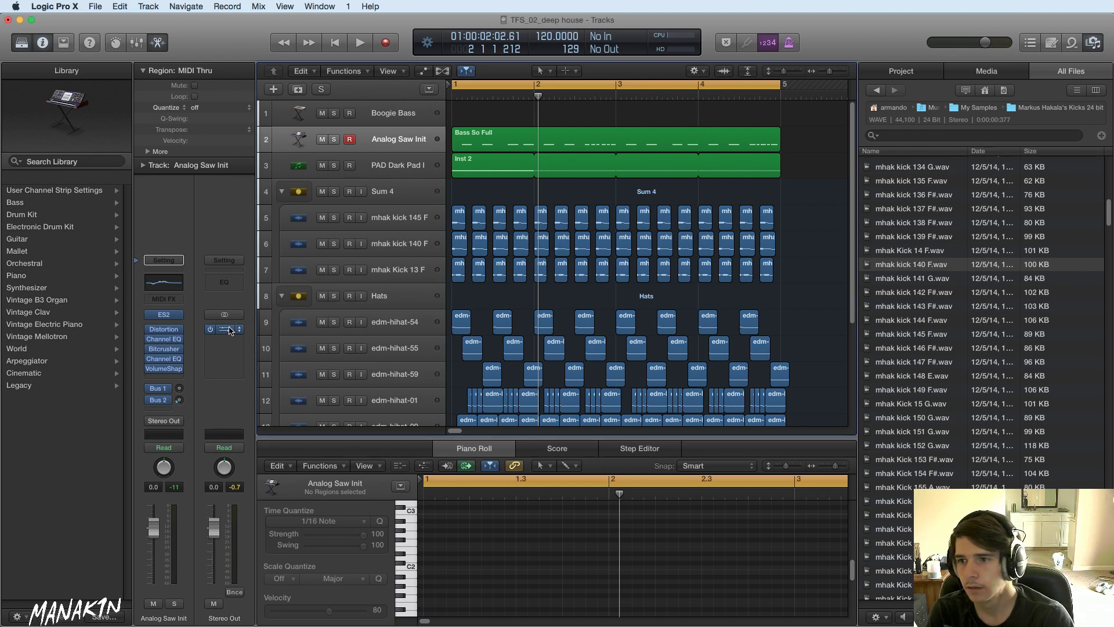
click(165, 360)
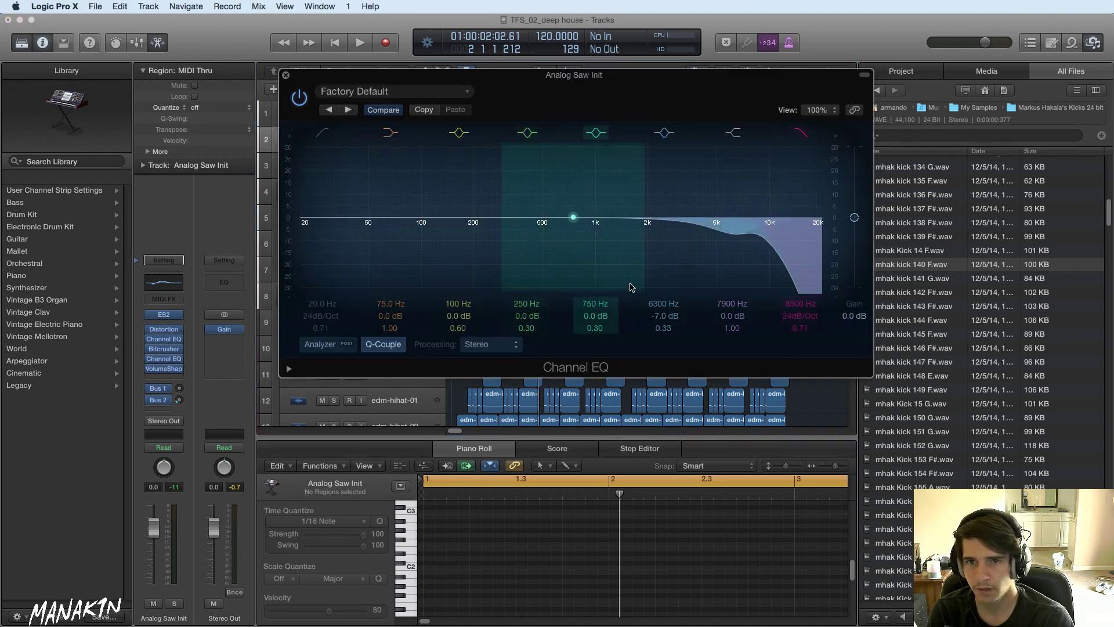
key(space)
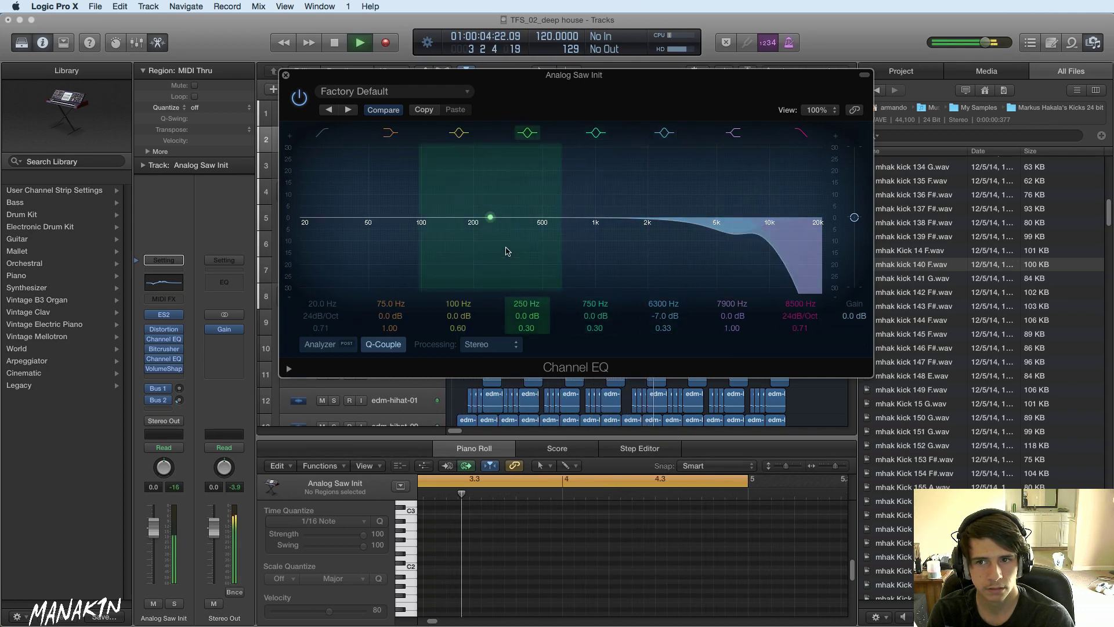
key(space)
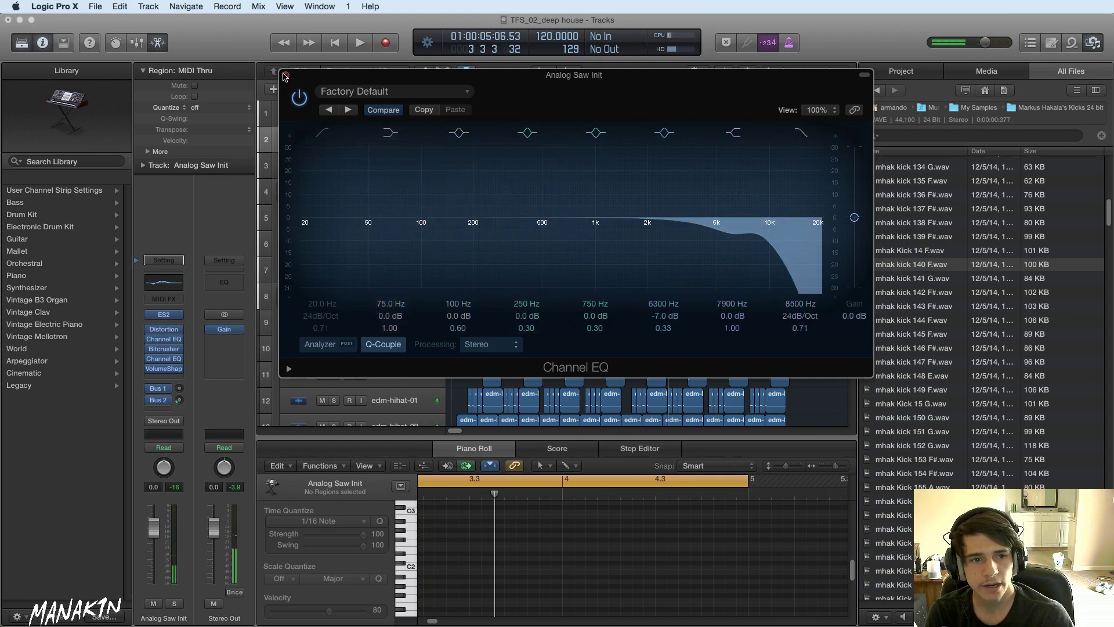
click(285, 76)
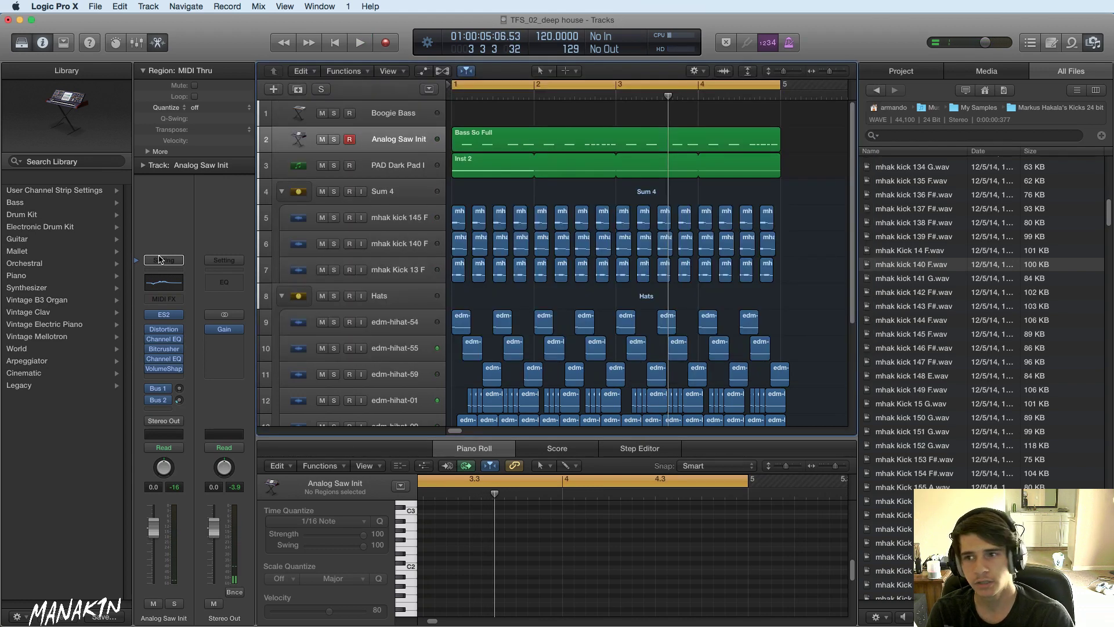
- Bypass the second Channel EQ on the Analog Saw Init track and listen to the loop without it
mouse_move(149, 360)
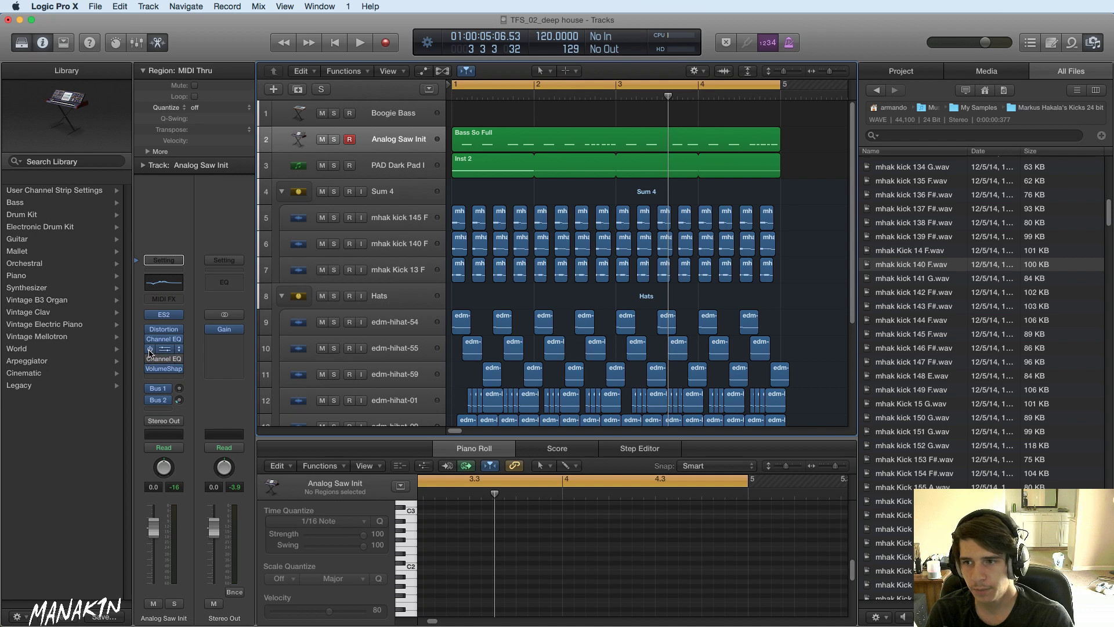
key(space)
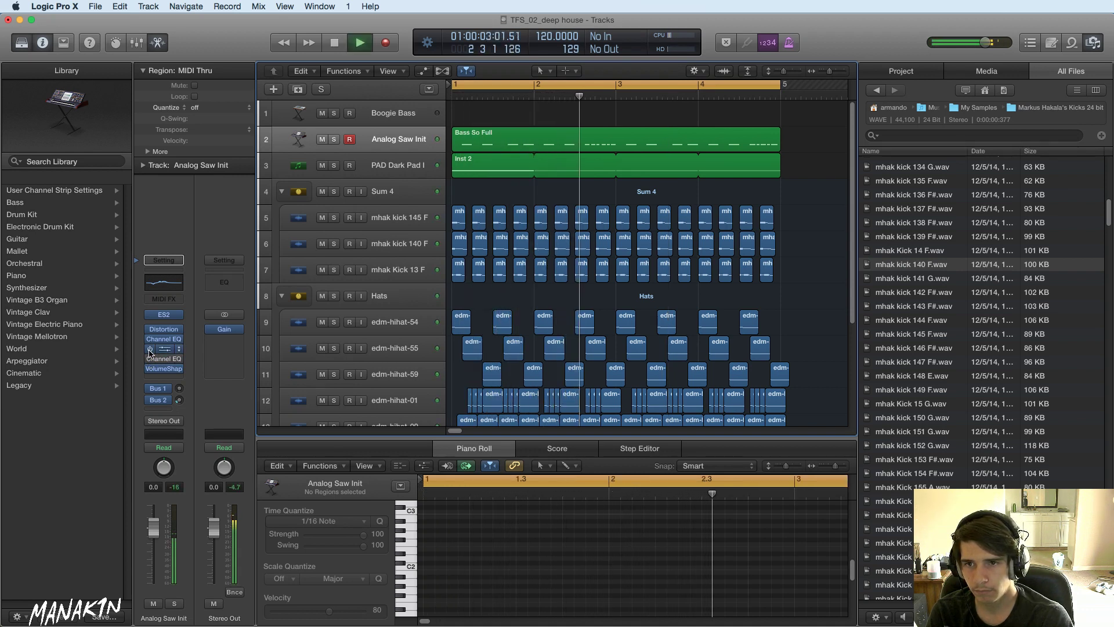
key(space)
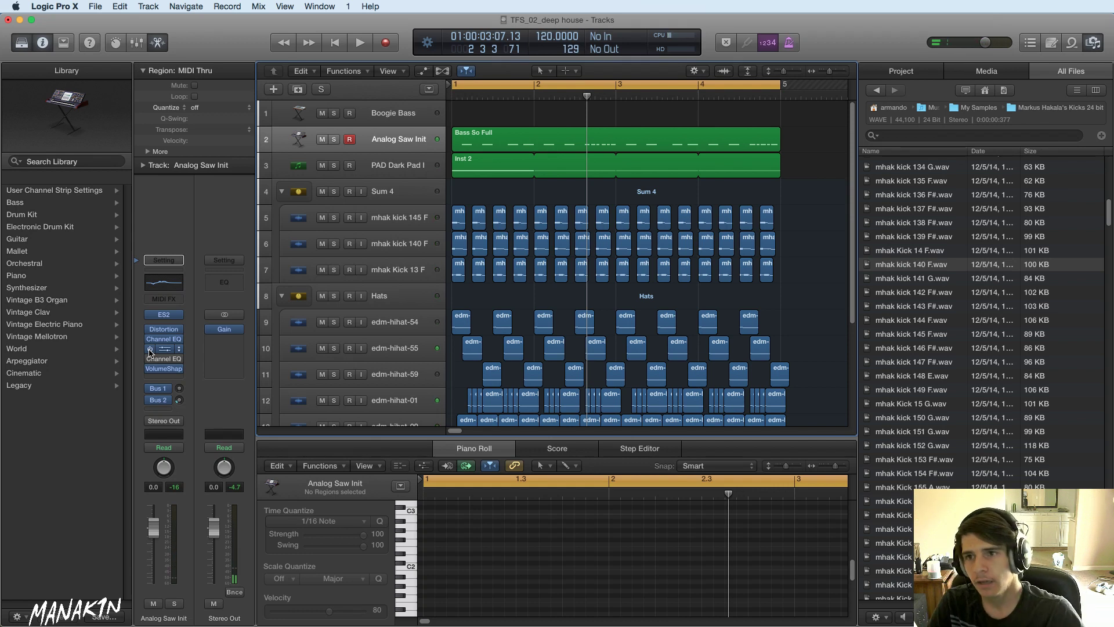
- Select the Boogie Bass track and check its instrument and channel strip setting options
click(371, 113)
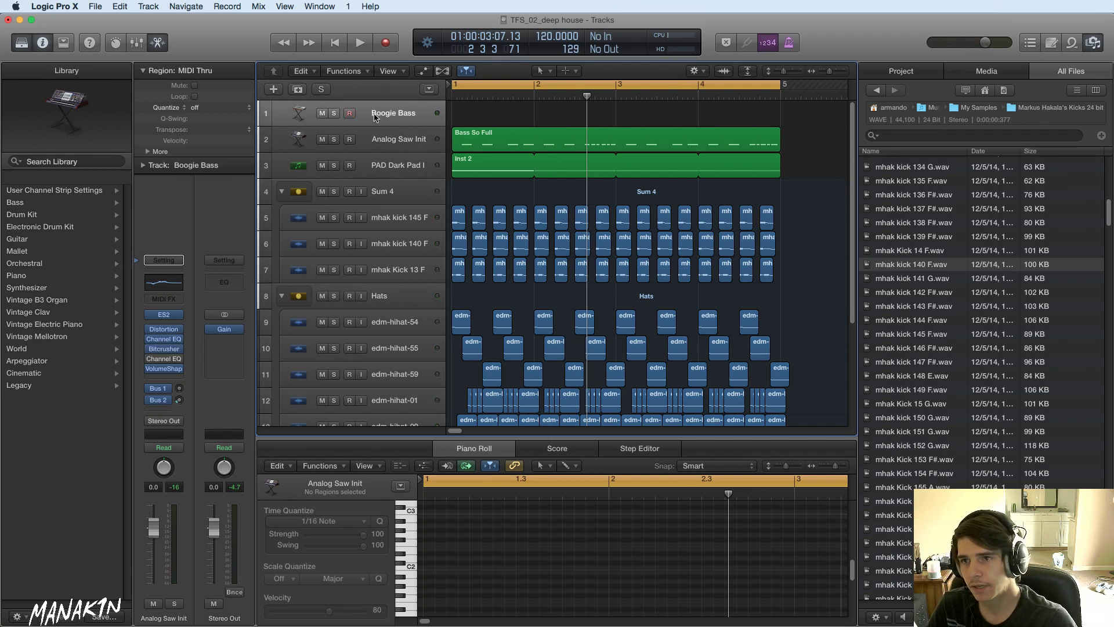
click(179, 315)
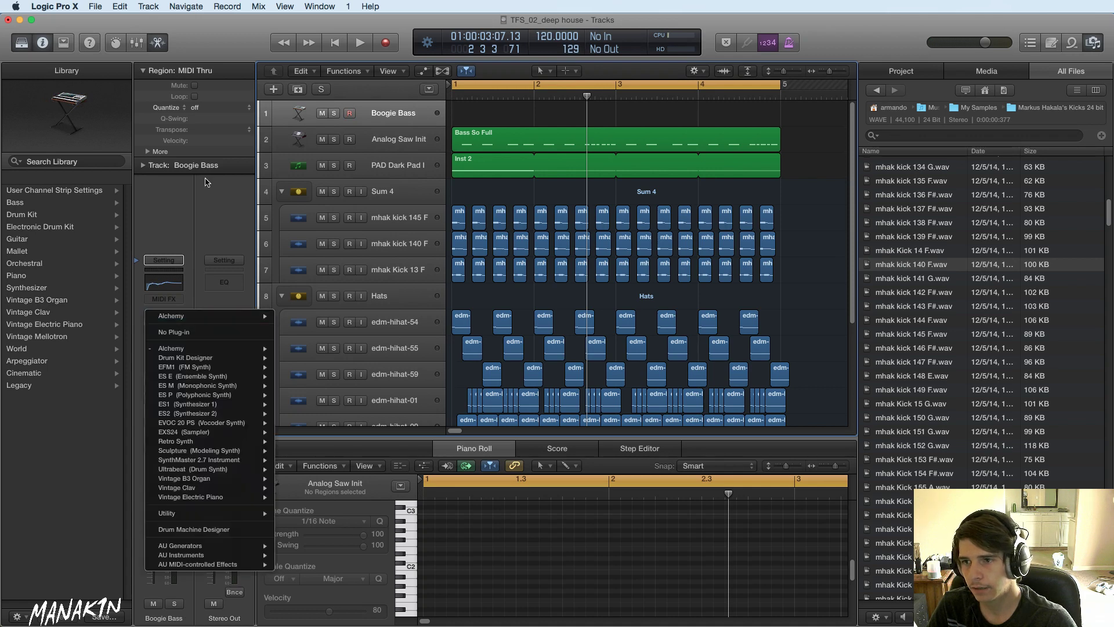
click(208, 183)
click(173, 260)
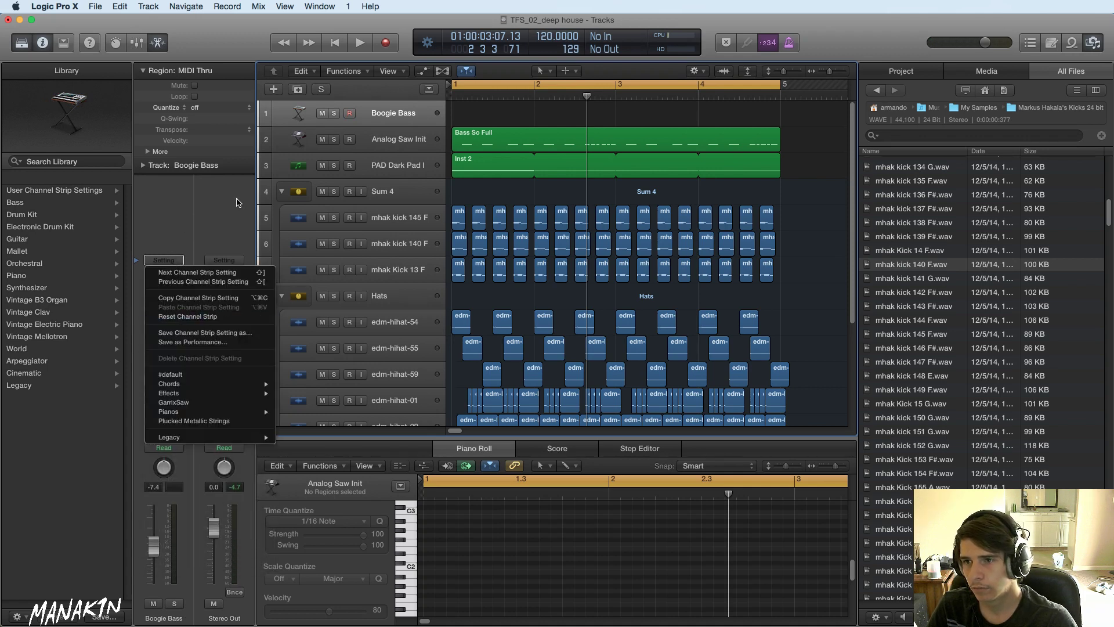
click(210, 317)
- Audition the Bass So Full region on the Boogie Bass track, return it to Analog Saw Init and play it there
drag(470, 136, 471, 114)
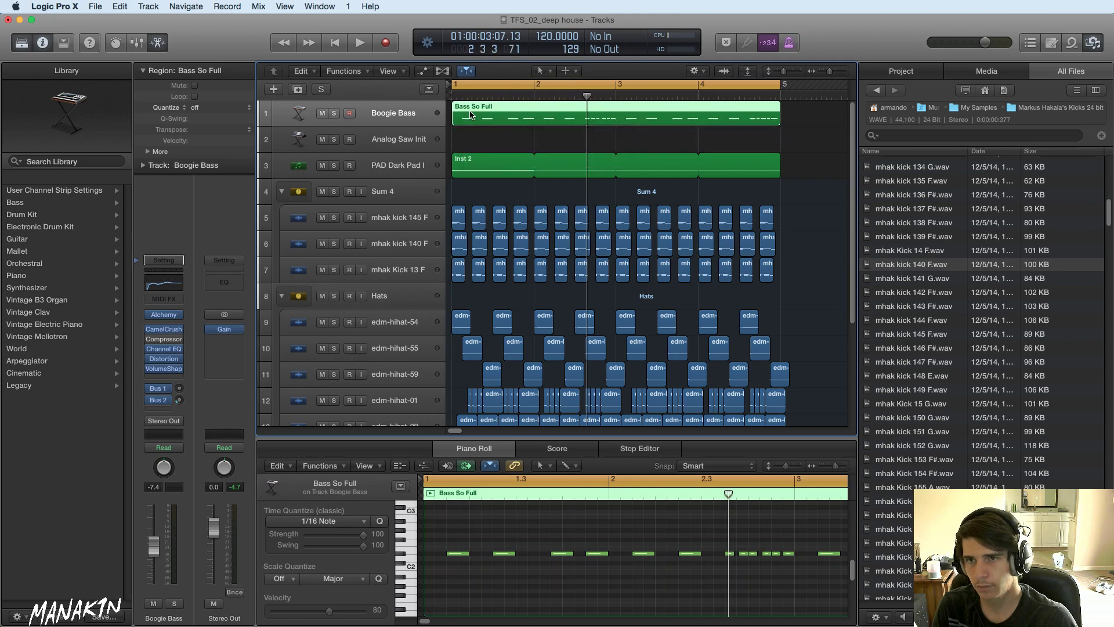
key(space)
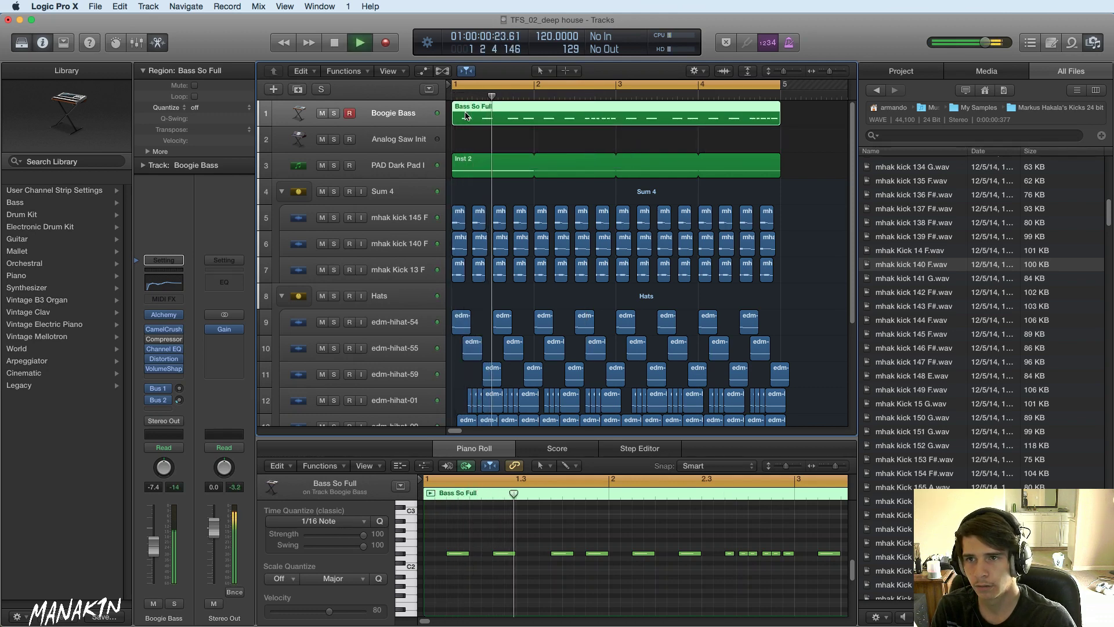
key(space)
drag(466, 115, 463, 134)
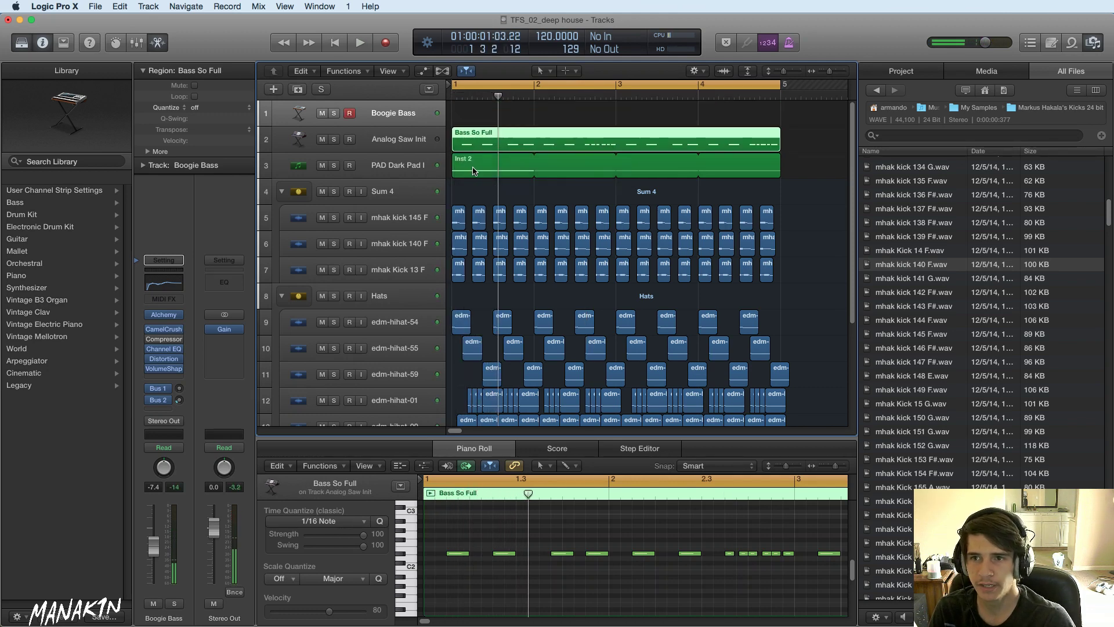
key(space)
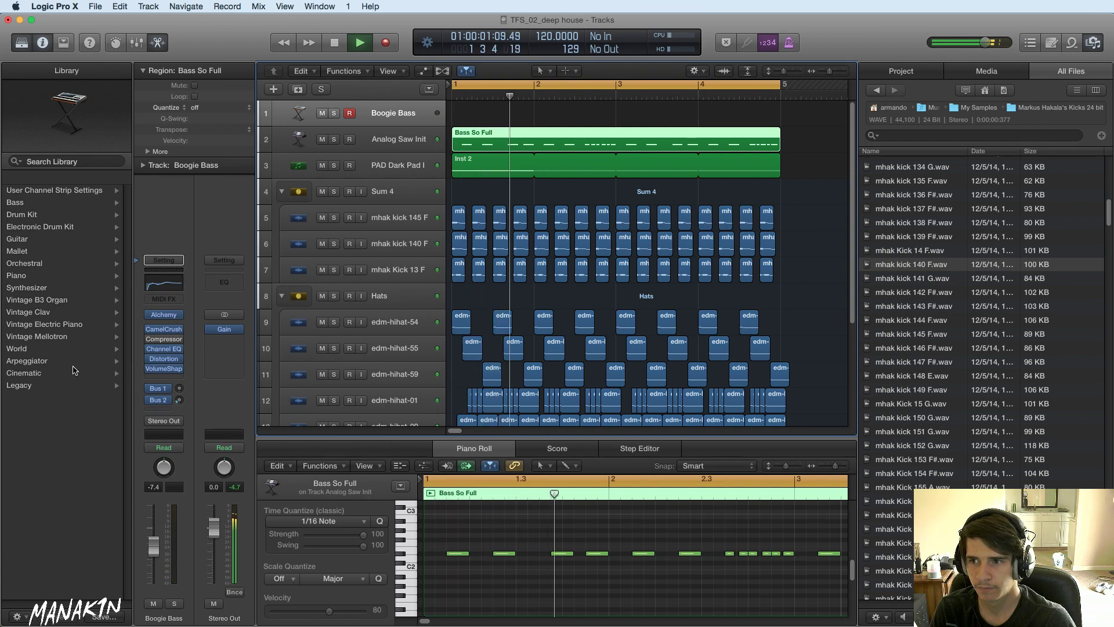
key(space)
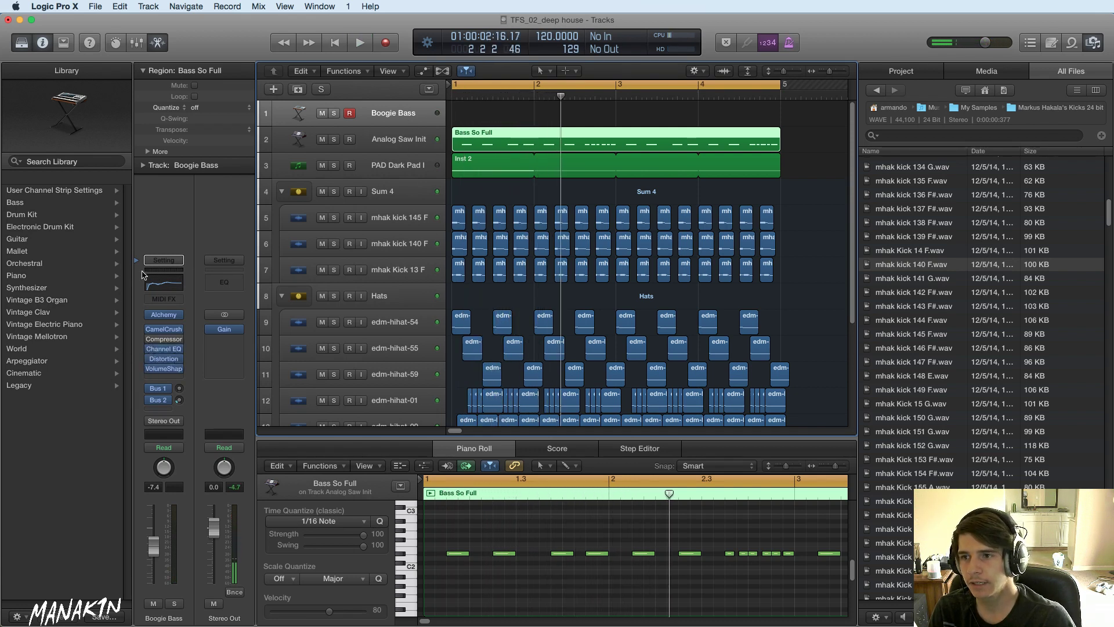
- Reset the Boogie Bass channel strip and load SynthMaster 2.7 Instrument as its software instrument
click(164, 262)
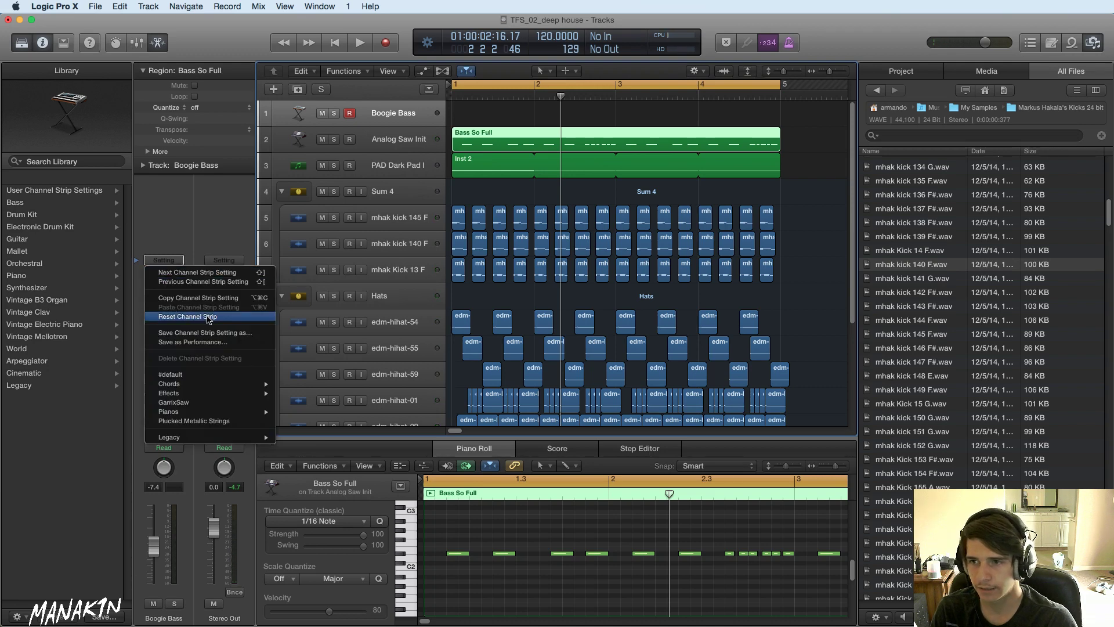
click(209, 317)
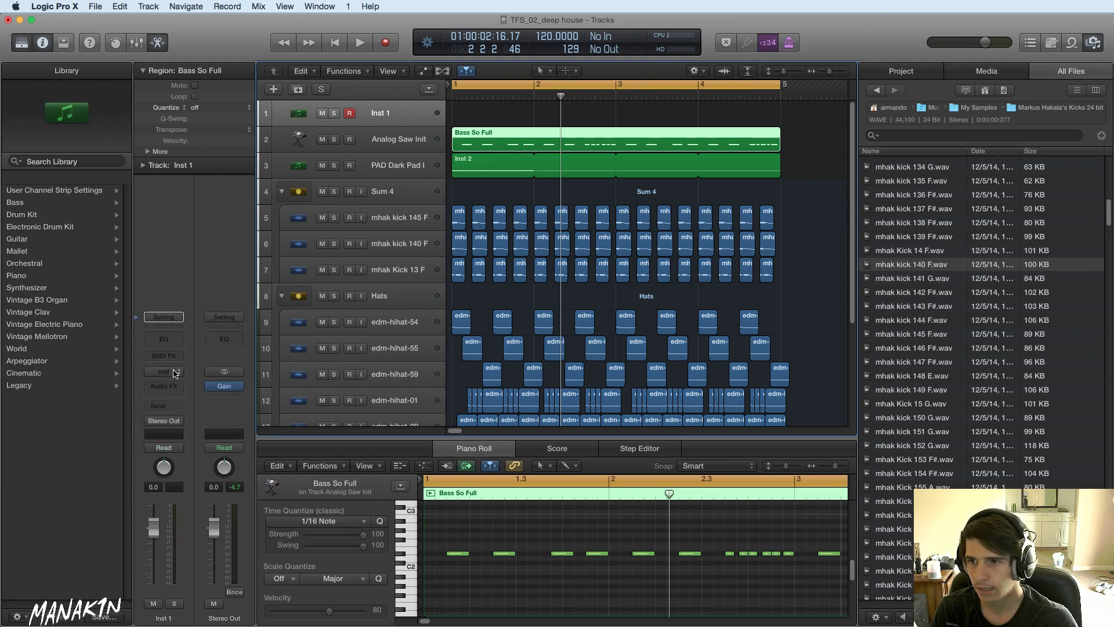
click(169, 371)
click(287, 499)
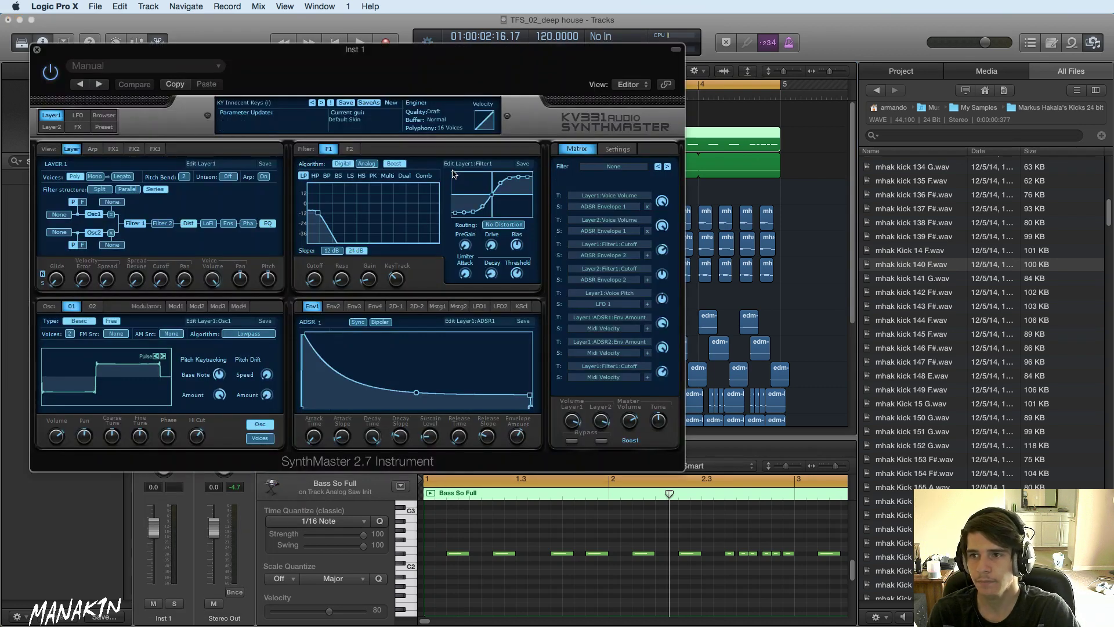
- Open SynthMaster's preset browser and audition the KY Innocent Keys Gliss and KY KlariBow (L) presets
click(110, 117)
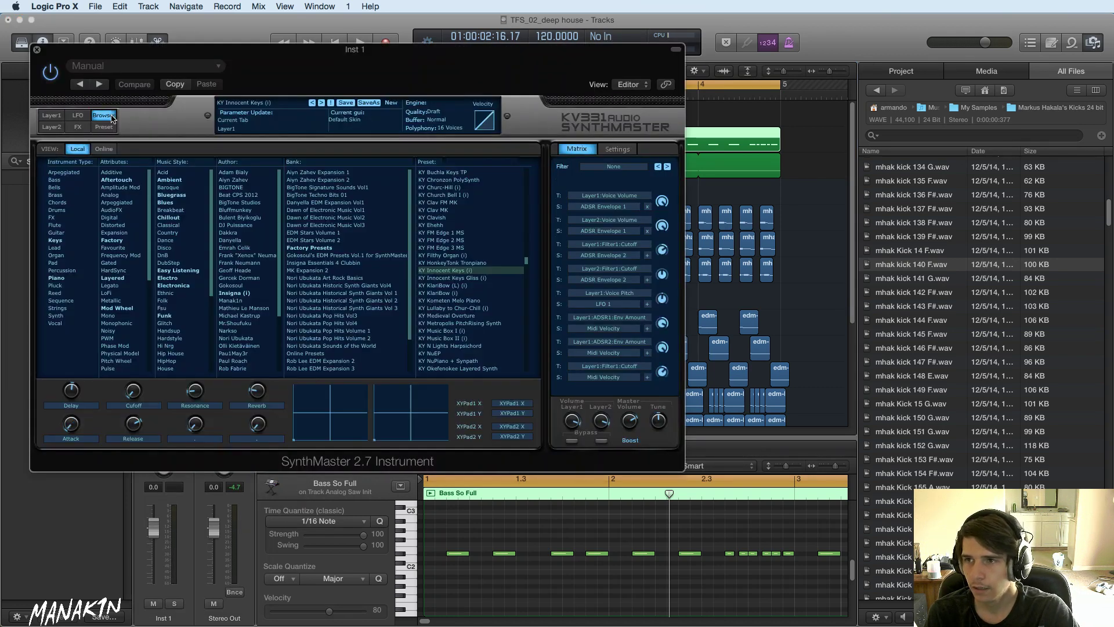
click(495, 278)
click(479, 286)
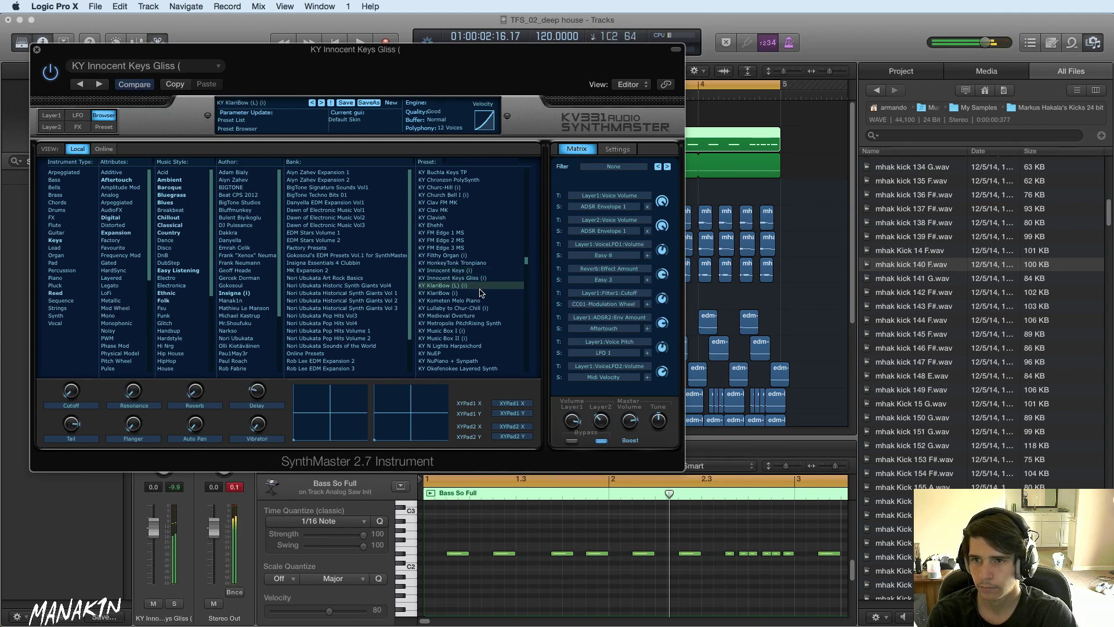
- Find the BS bass presets in SynthMaster's preset list and audition BS DirtyDub RL, BS Driving JX Bass RL, BS Duck Bass and BS EMS Vocoder Bass RL
scroll(479, 292, up, 15)
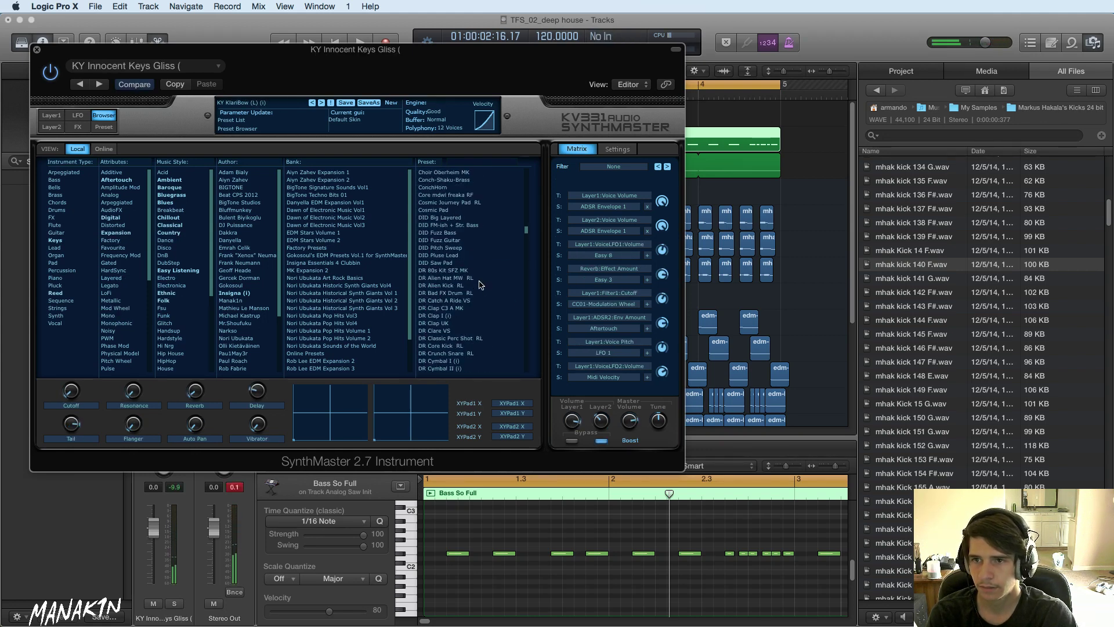
scroll(479, 285, up, 10)
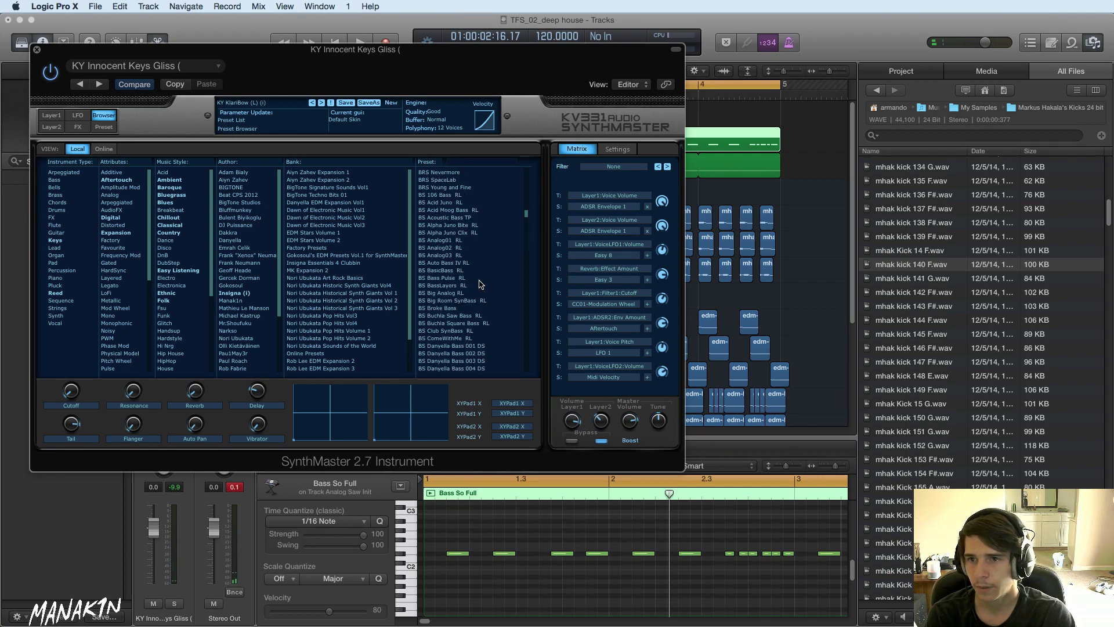
scroll(479, 284, up, 4)
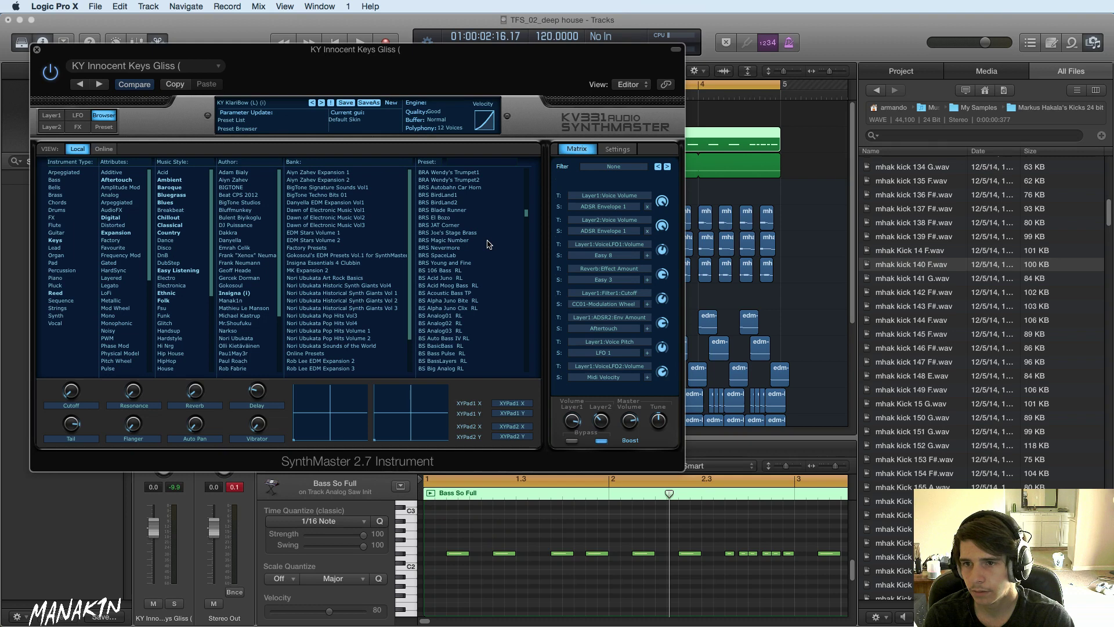
scroll(487, 244, down, 4)
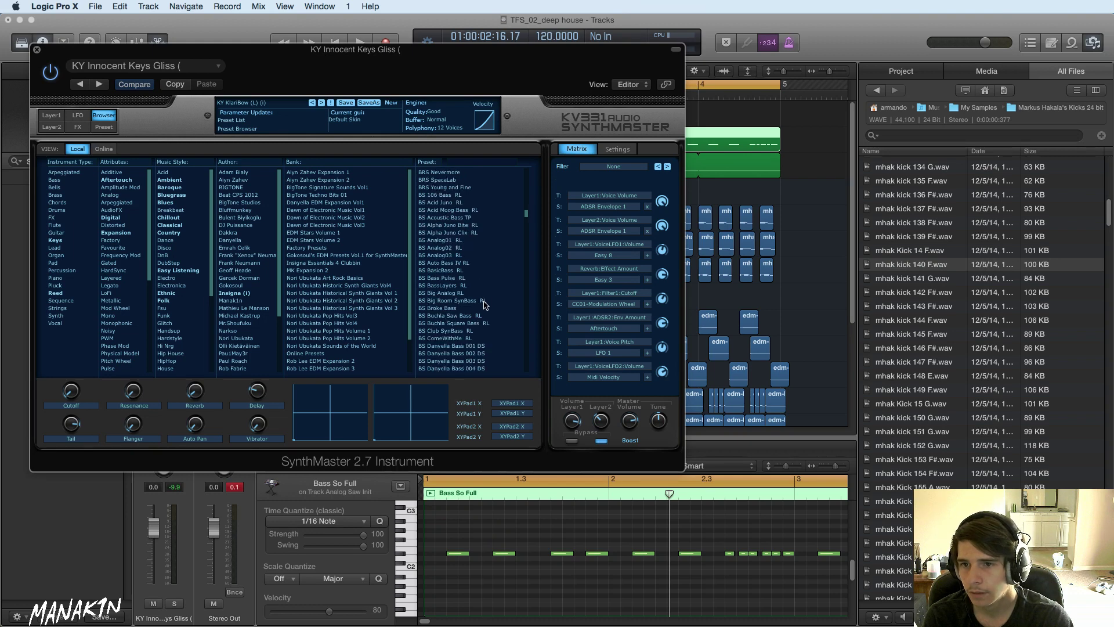
scroll(483, 303, down, 7)
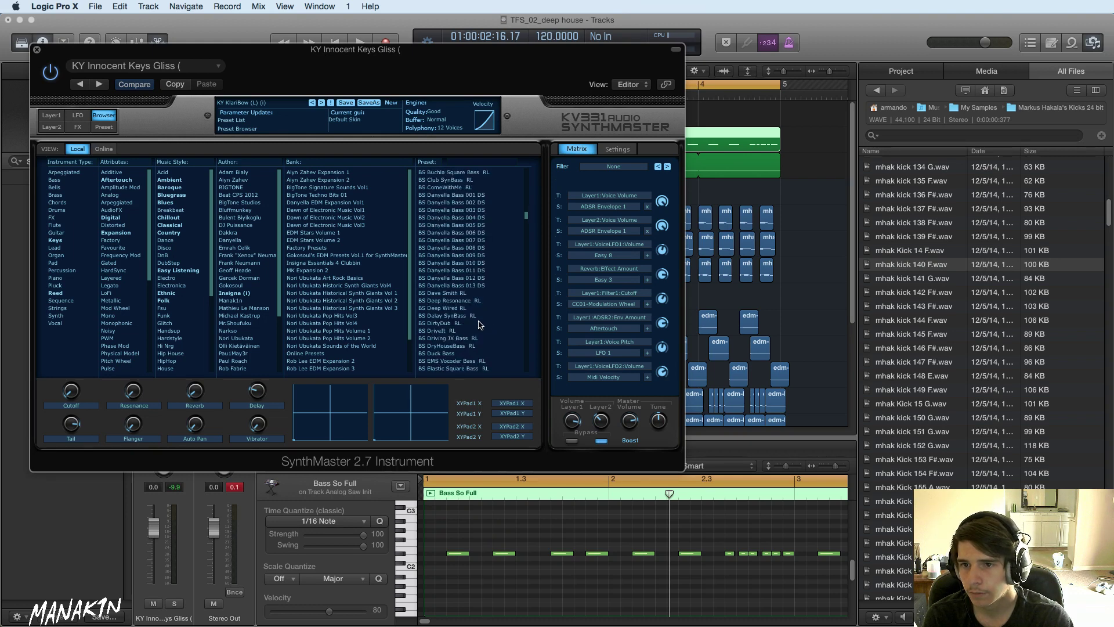
click(469, 323)
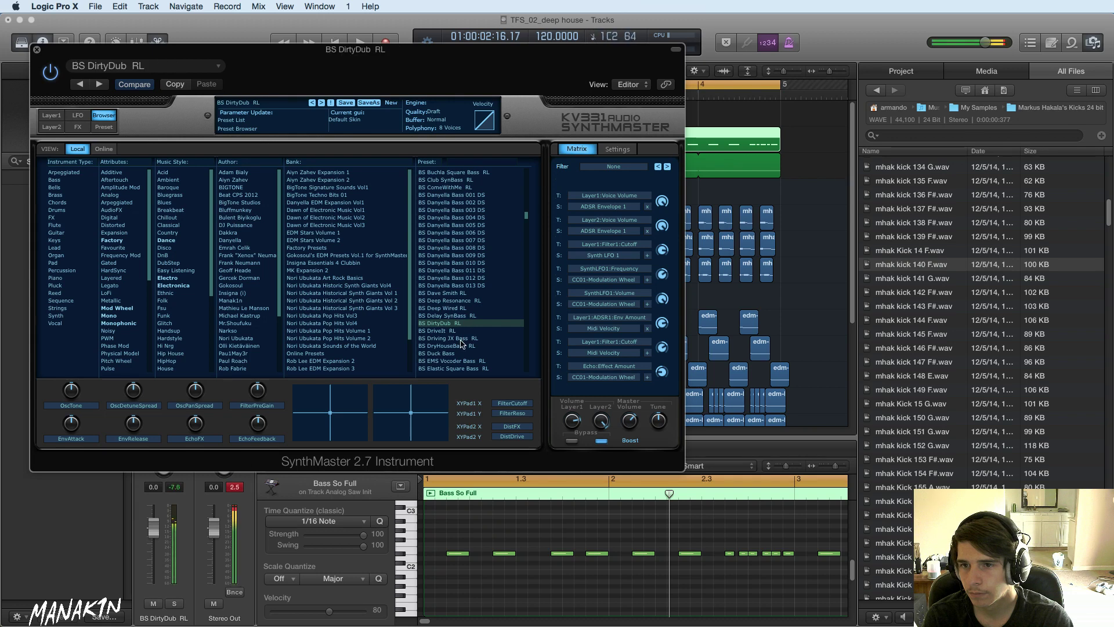
click(461, 339)
click(458, 354)
click(457, 360)
- Audition the BS Elektro 7 RL, BS Elektron RL, BS FM Bass 2 MS and BS Floor Filler RL presets
scroll(465, 342, down, 3)
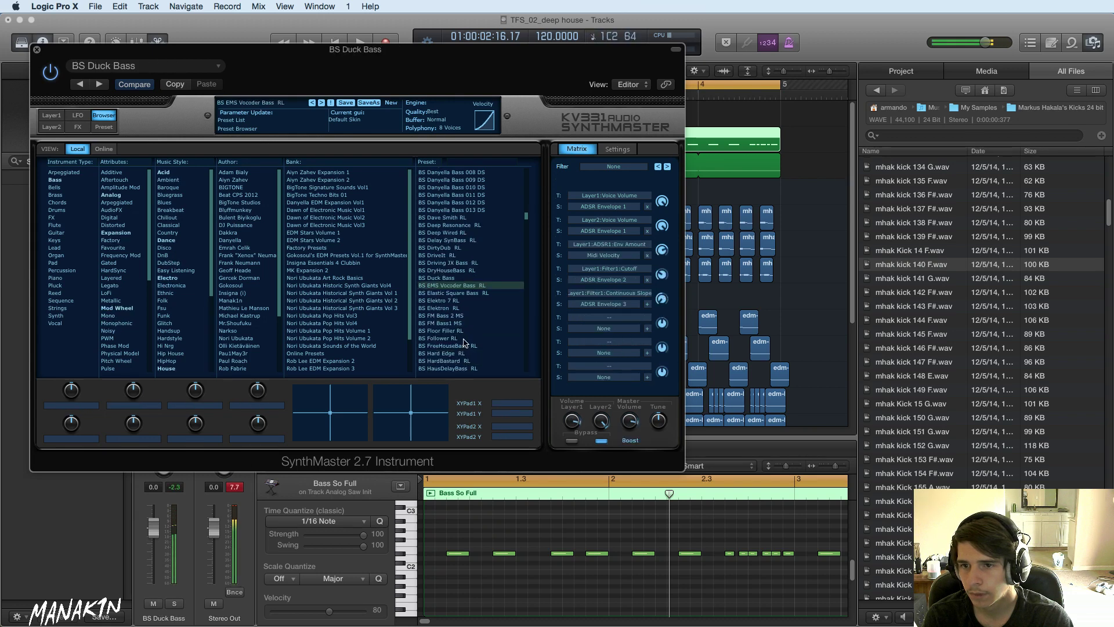
click(458, 300)
click(456, 307)
click(456, 315)
click(450, 330)
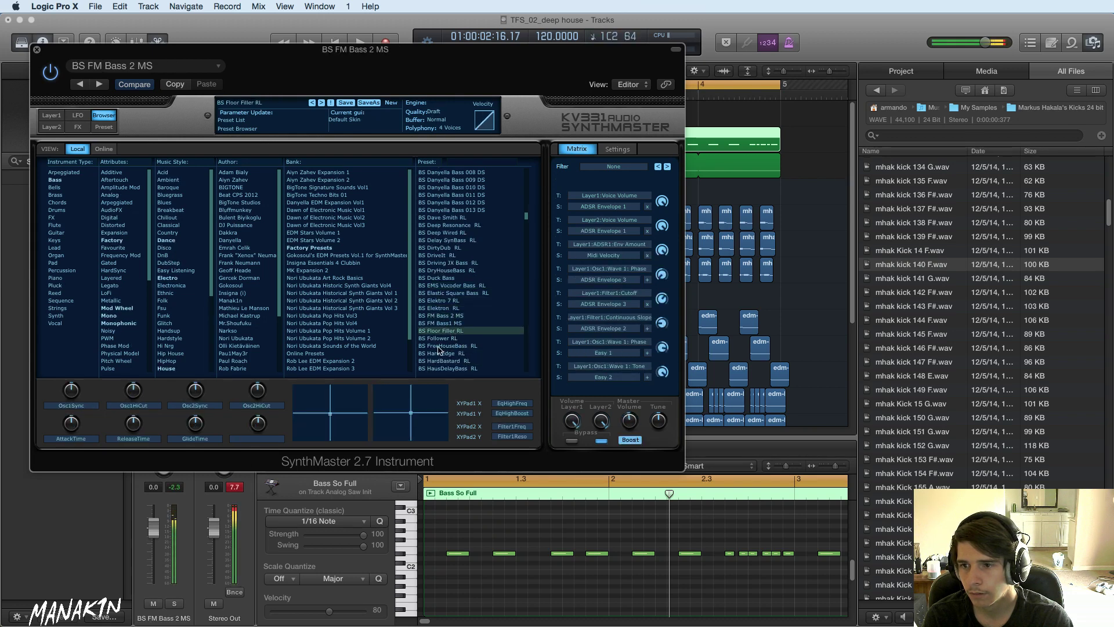
- Lower the SynthMaster channel's volume to -17.0 dB and audition the BS Follower RL, BS FreeHouseBass RL and BS HardBastard RL presets
drag(154, 528, 153, 562)
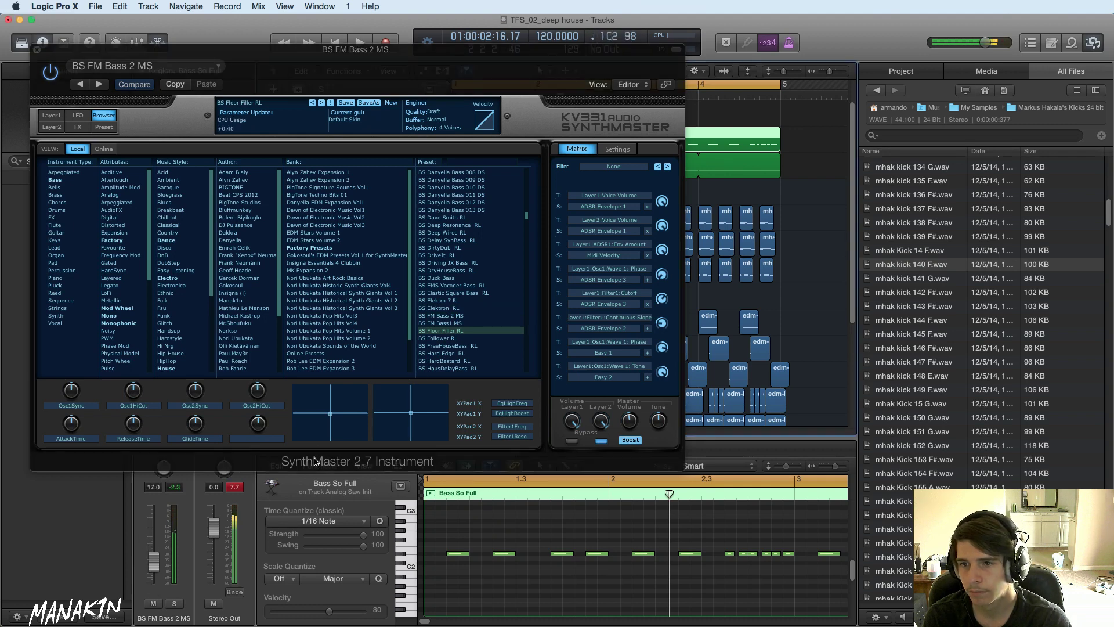
click(471, 334)
click(470, 337)
click(467, 345)
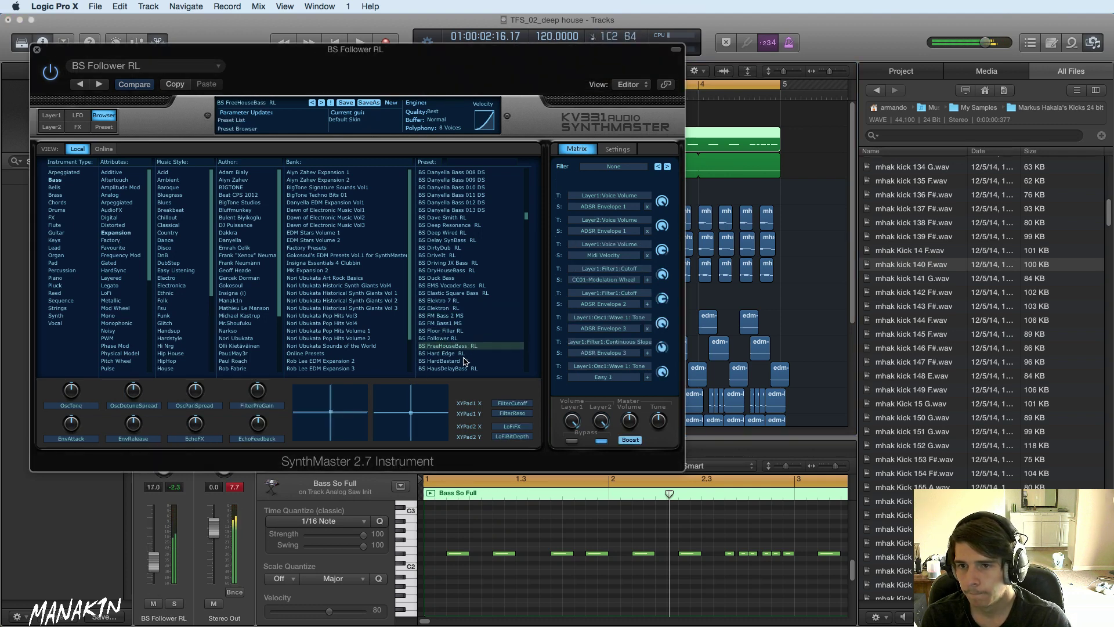
click(464, 361)
click(467, 337)
- Audition a run of bass presets from BS FreeHouseBass RL through BS Hello Bass and BS Hummer Bass to BS JX3pSubby RL
scroll(471, 313, down, 9)
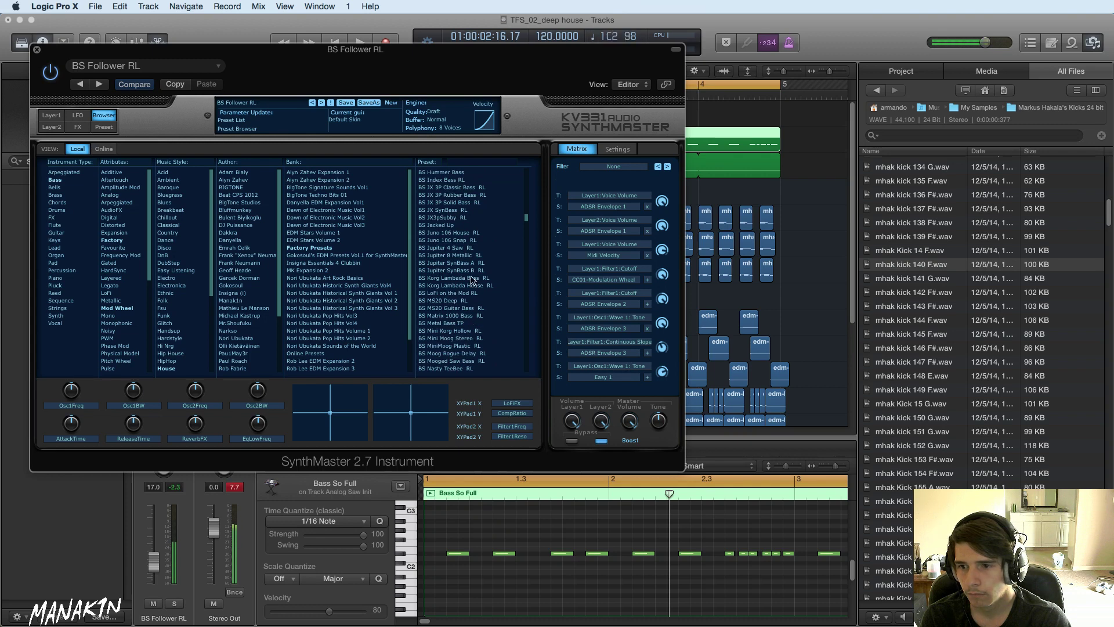
scroll(471, 284, up, 9)
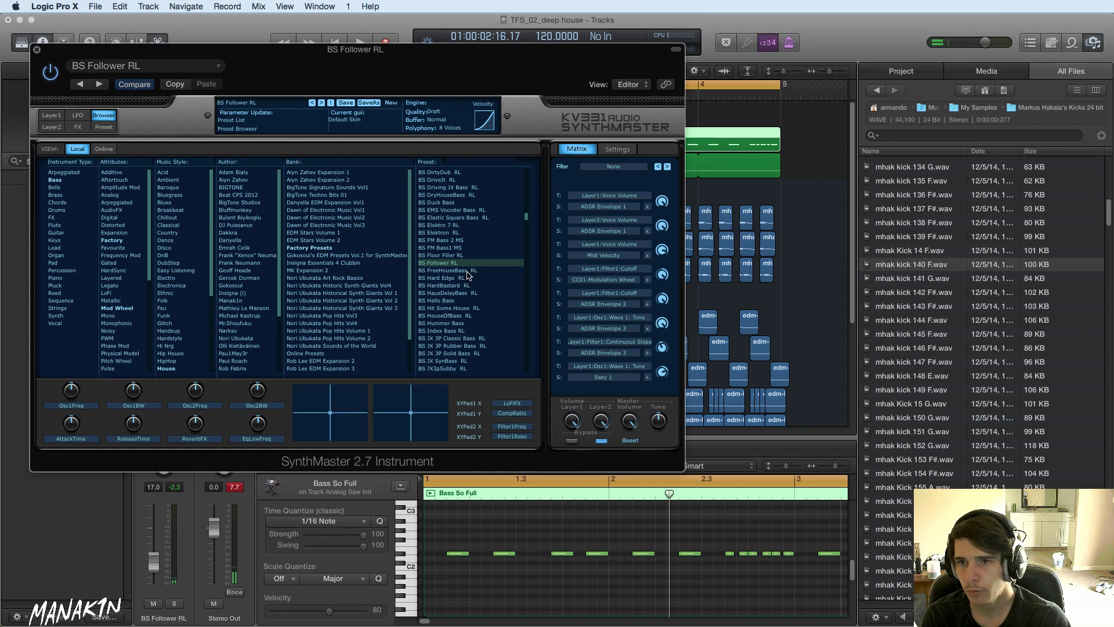
click(467, 270)
click(467, 277)
click(466, 286)
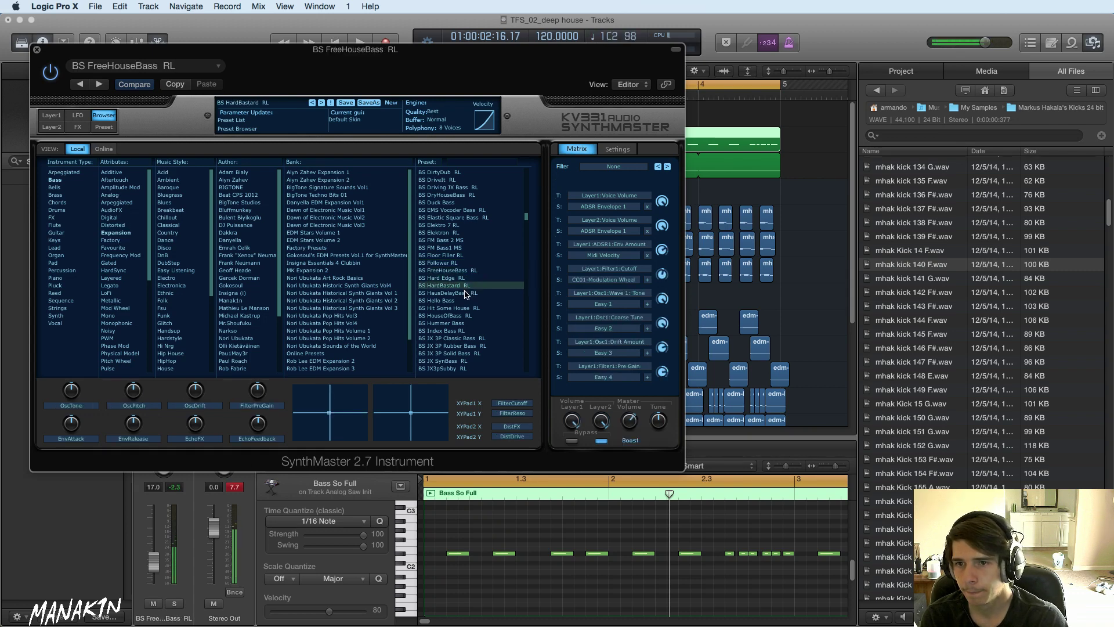
click(465, 293)
click(464, 300)
click(458, 315)
click(458, 323)
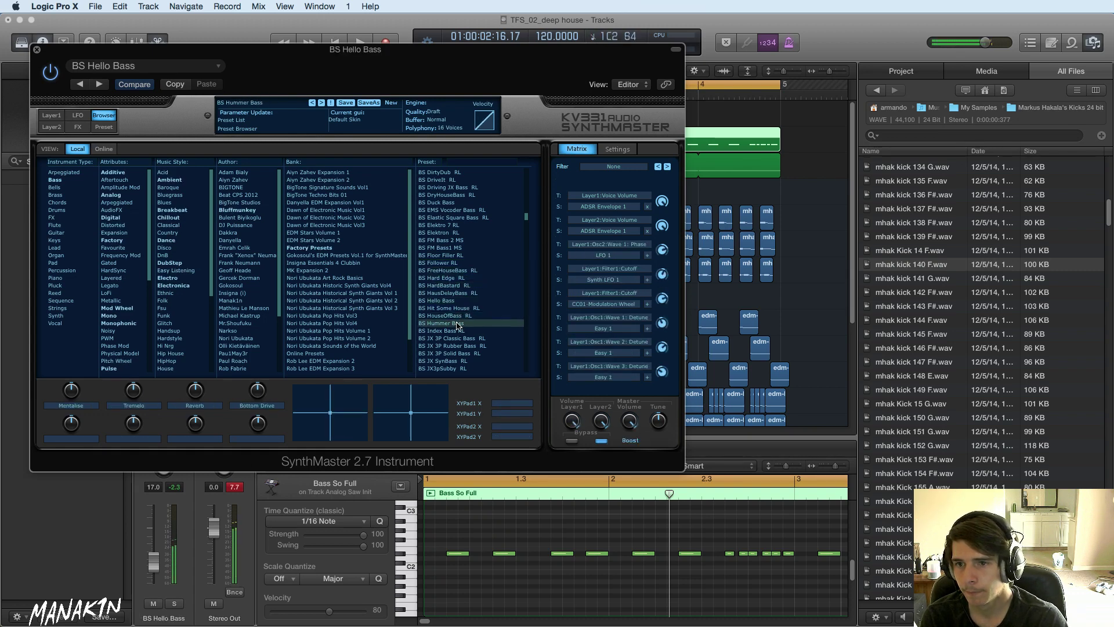
click(458, 330)
click(458, 369)
- Audition the BS Juno 106 Snap RL, BS Jupiter 8 Metallic RL, BS Korg Lambada Bass RL and BS LoFi on the Mod RL presets
scroll(457, 365, down, 5)
click(464, 315)
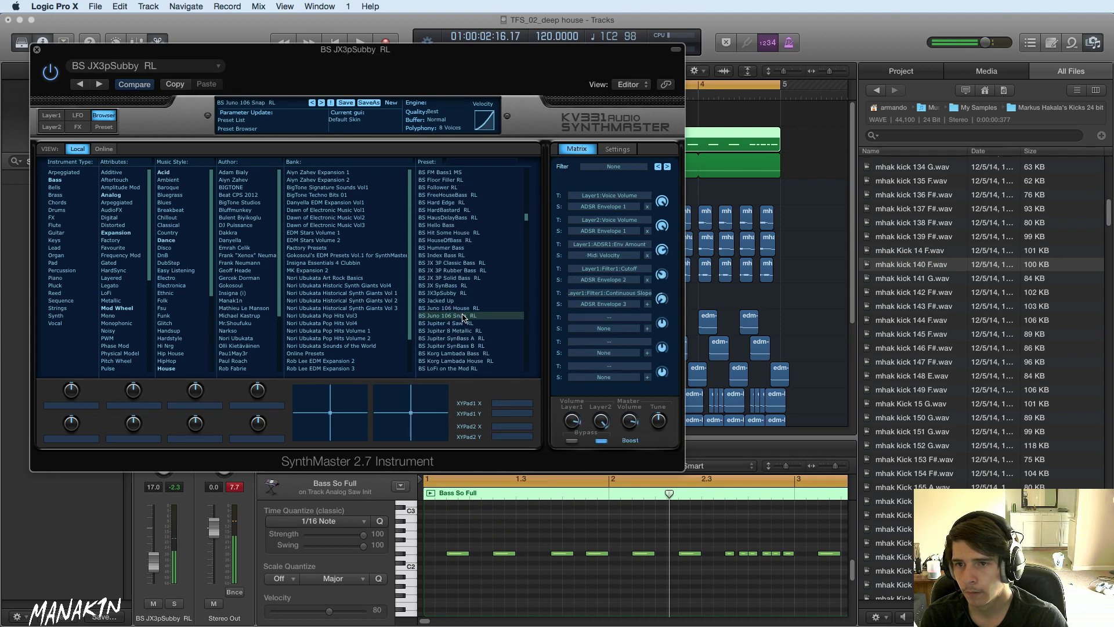
click(464, 331)
click(460, 354)
click(460, 368)
- Audition bass presets from BS MS20 Guitar Bass RL through BS MiniMoog Plastic RL and BS Mooged Saw Bass RL to BS OrganicSynBass RL
scroll(462, 313, down, 5)
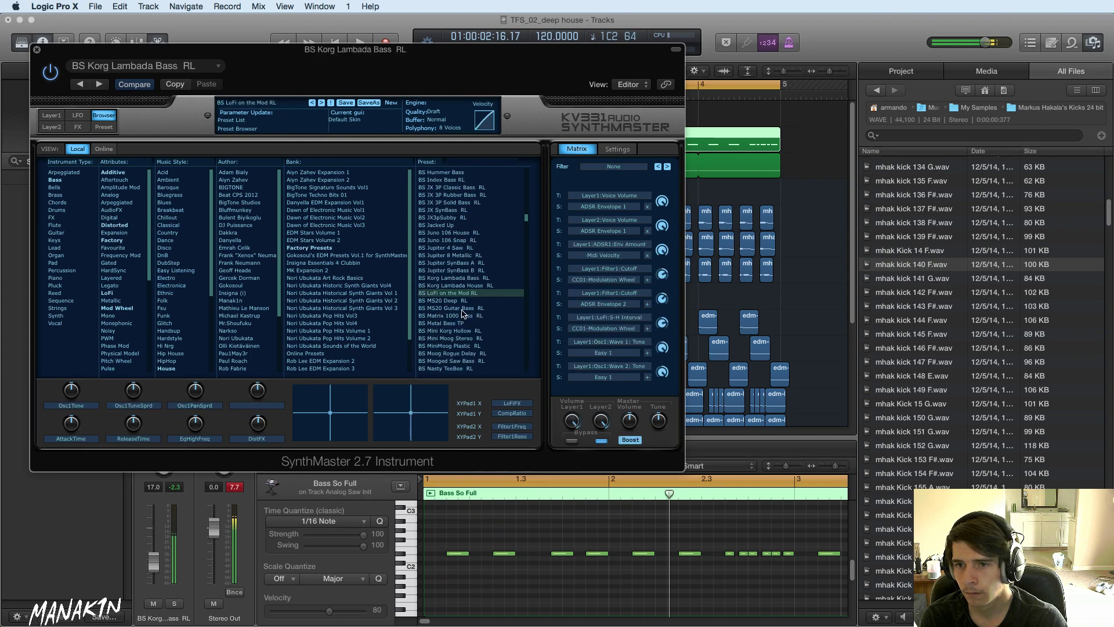
click(461, 308)
click(454, 332)
click(454, 346)
click(455, 354)
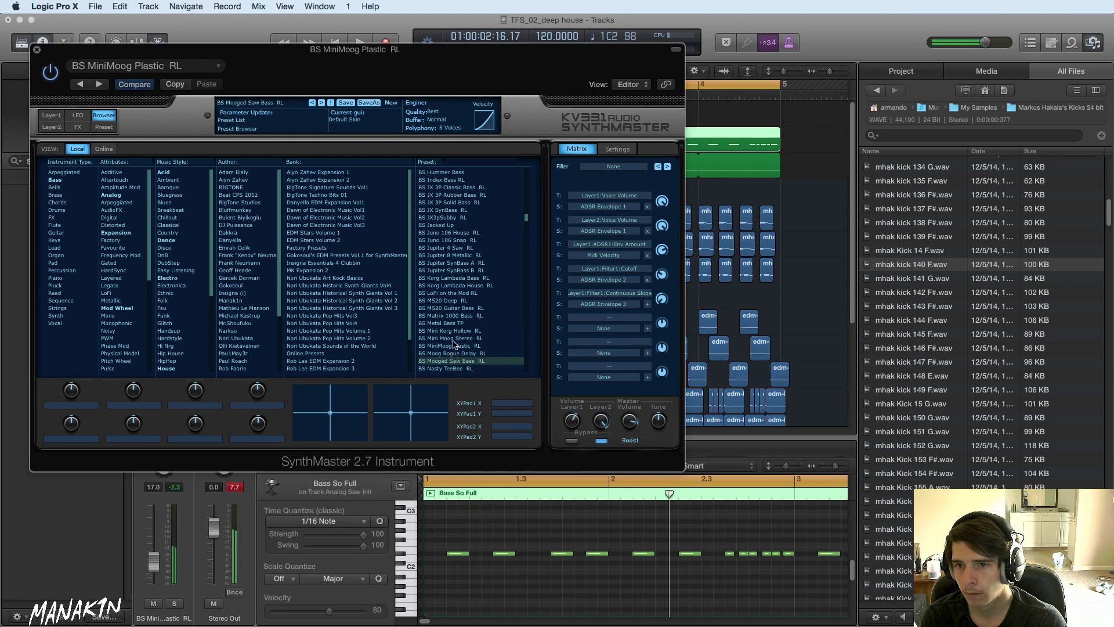
scroll(454, 356, down, 5)
click(458, 324)
click(462, 337)
- Find the BAS preset group and audition presets from BAS Electro Bass FN through BAS Get the FM Bass Right to BAS Judas SeqBass
scroll(464, 336, down, 15)
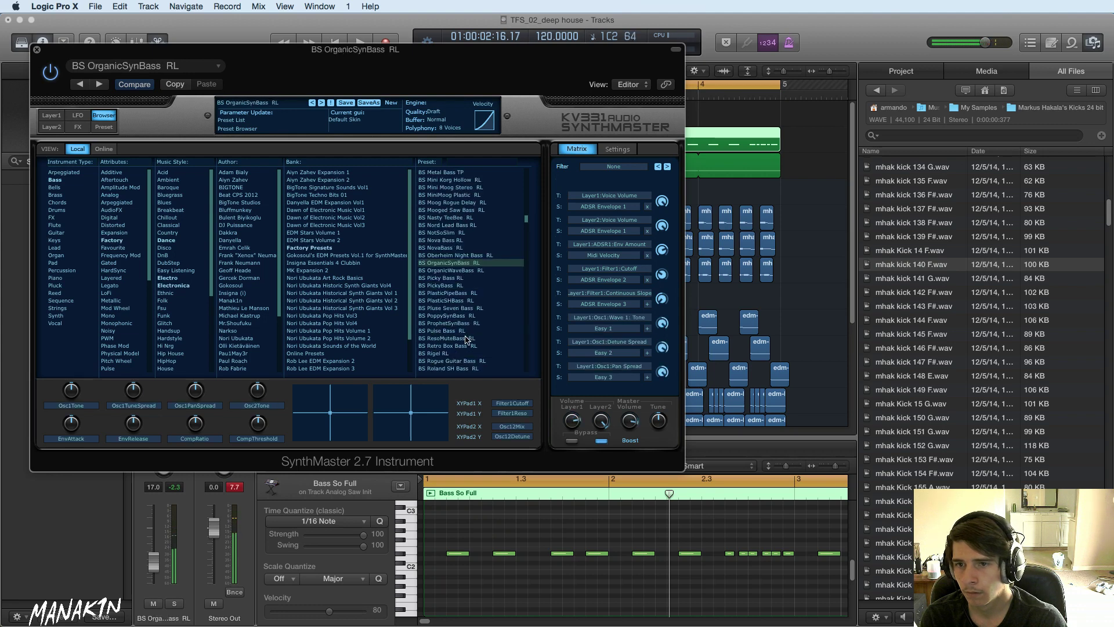
scroll(466, 336, down, 10)
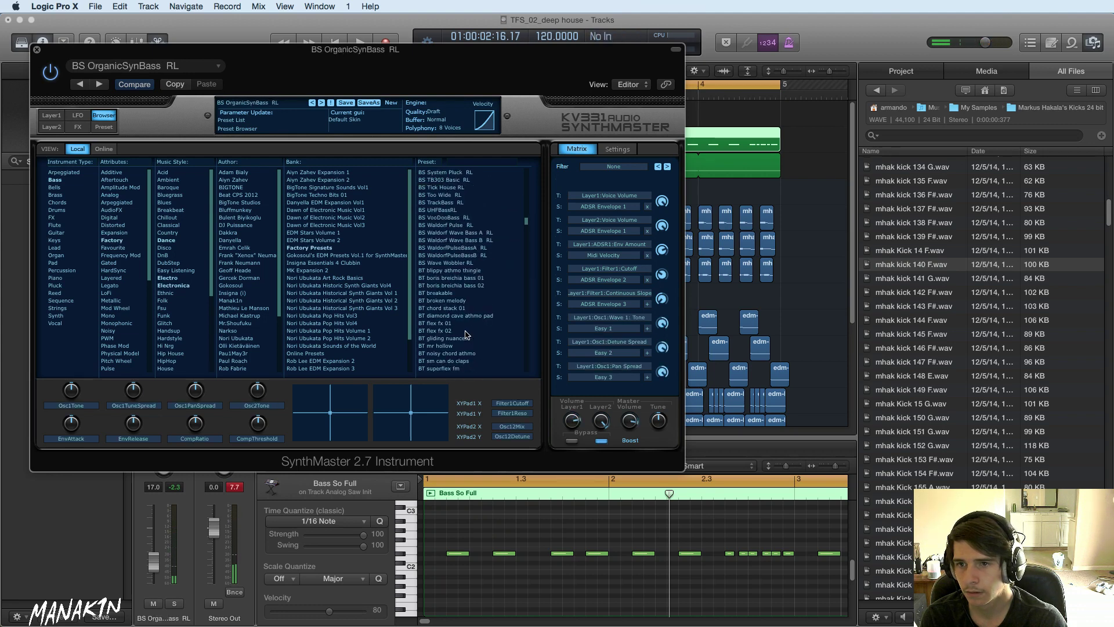
scroll(458, 318, up, 15)
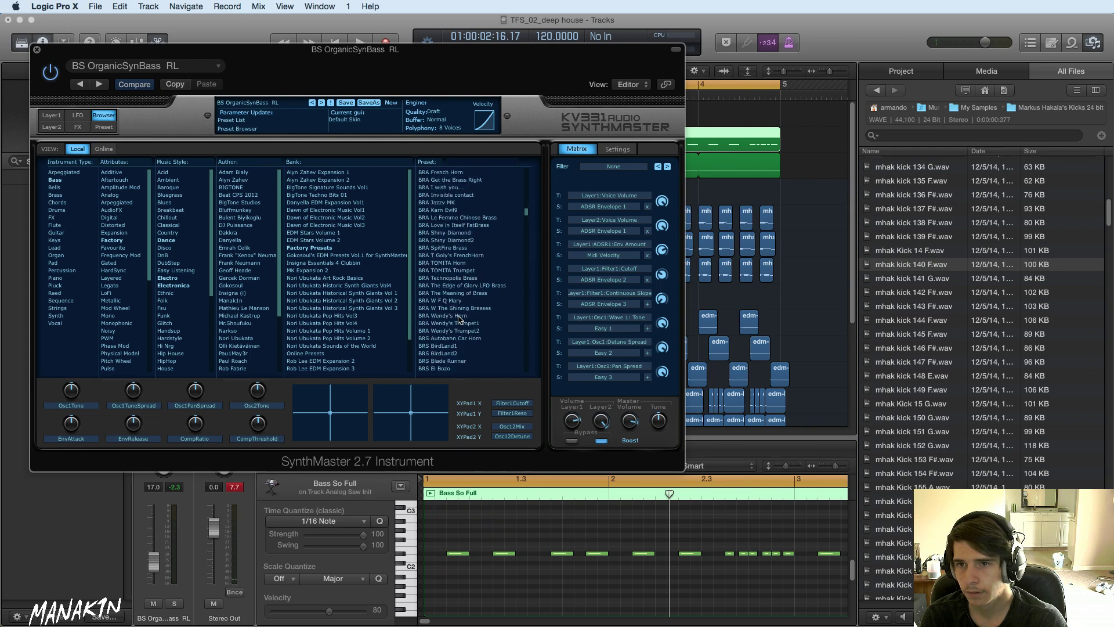
scroll(458, 319, up, 10)
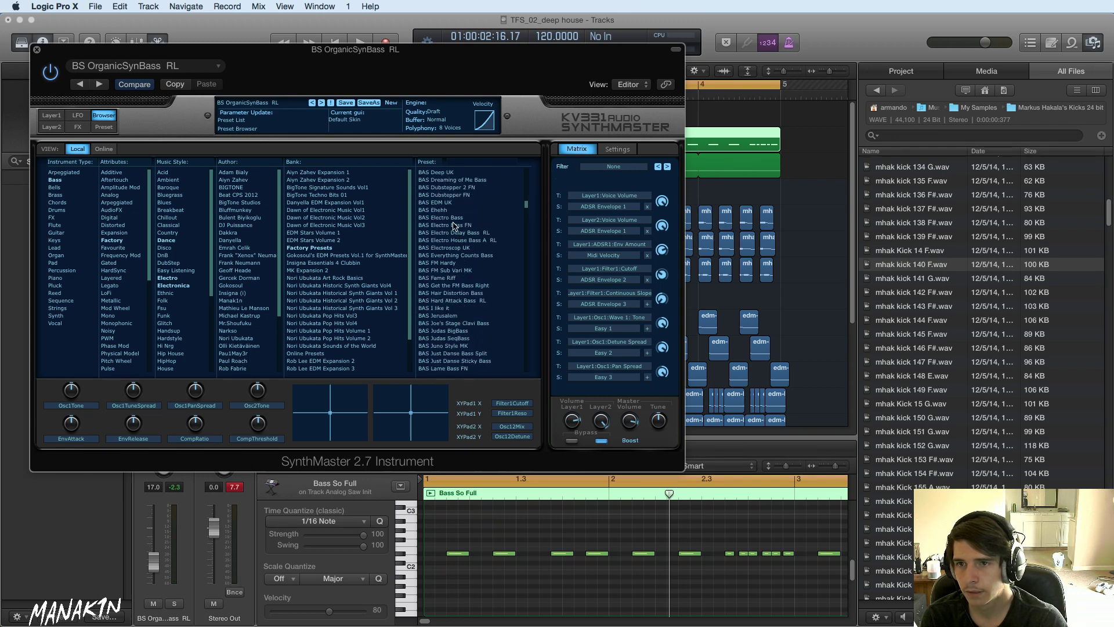
click(455, 225)
click(448, 247)
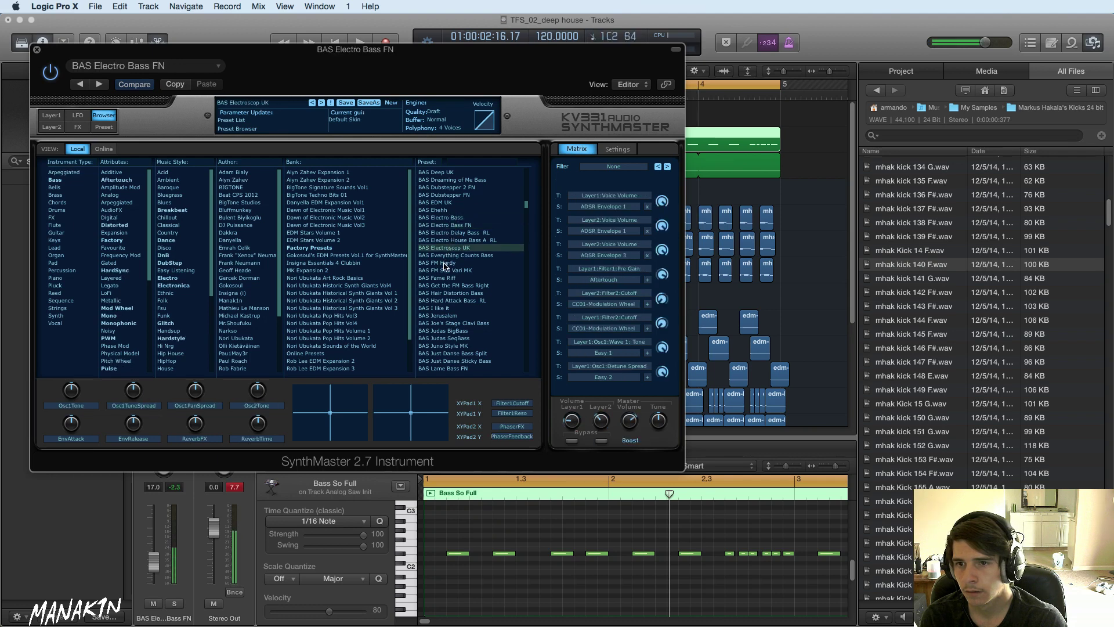
click(445, 263)
click(446, 285)
click(445, 308)
click(456, 316)
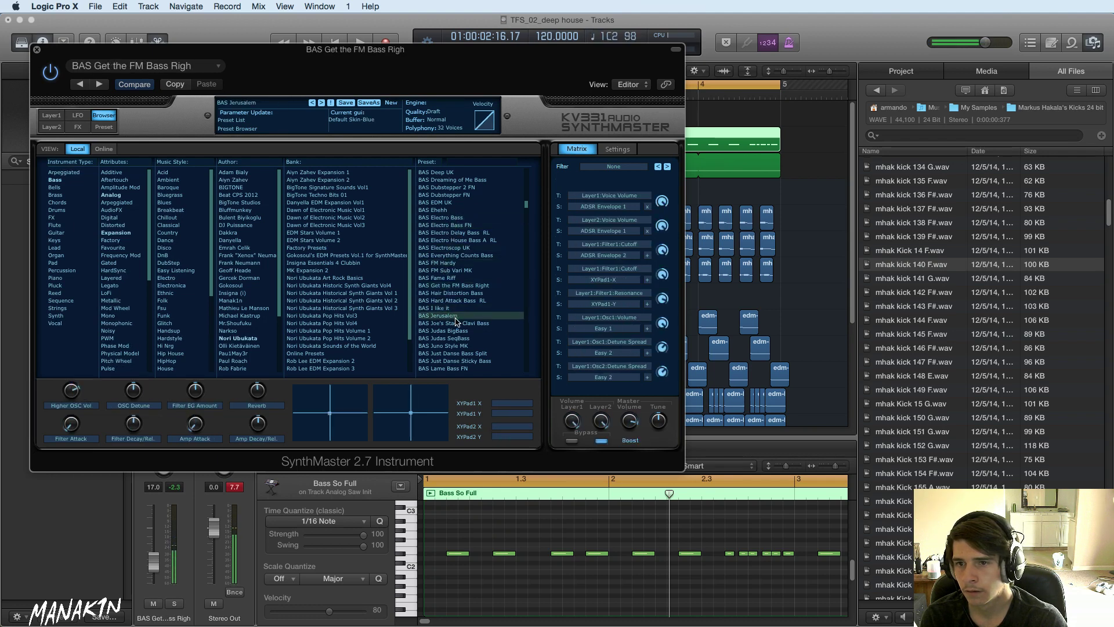
click(459, 339)
- Audition the BAS Dubstepper 2 FN, BAS Dubstepper FN, BAS Deep UK and BAS CreepyBass GD presets
scroll(471, 315, up, 5)
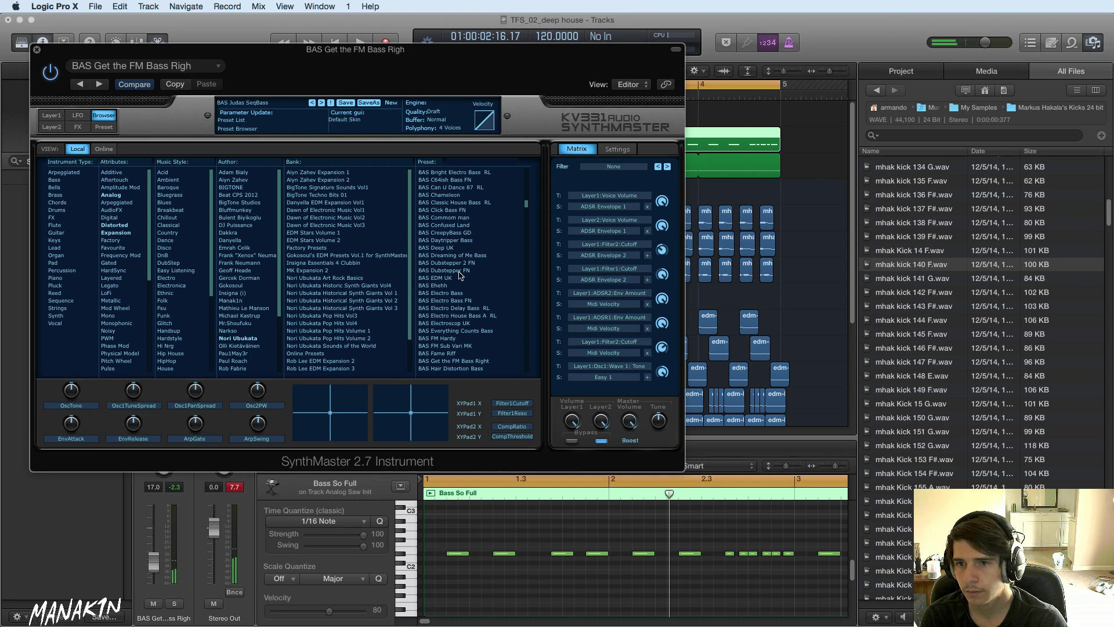
scroll(469, 284, down, 5)
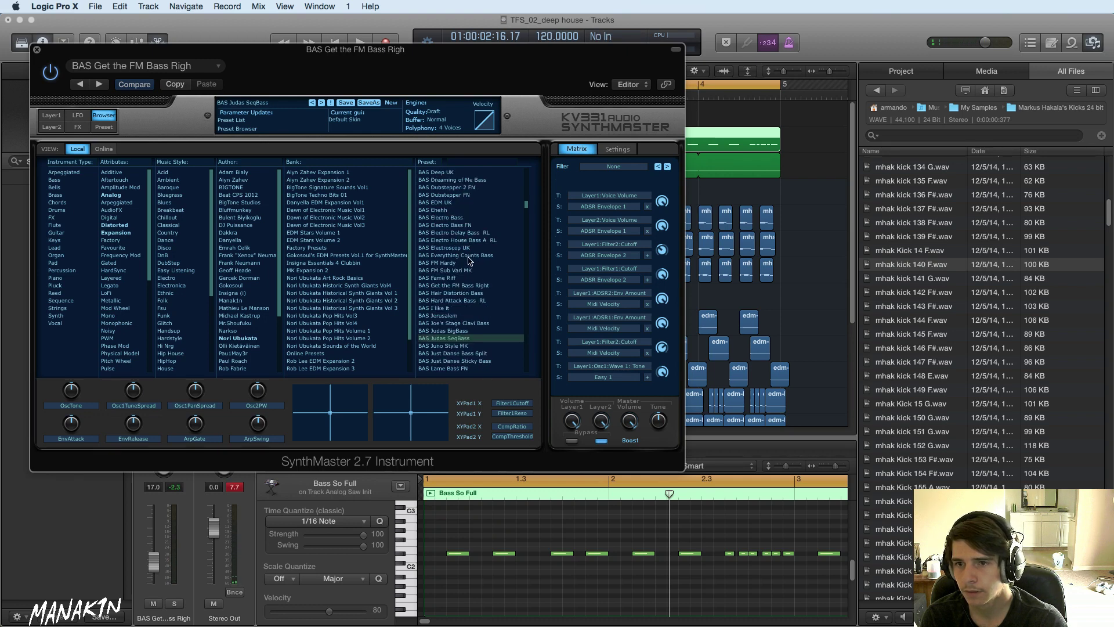
click(462, 195)
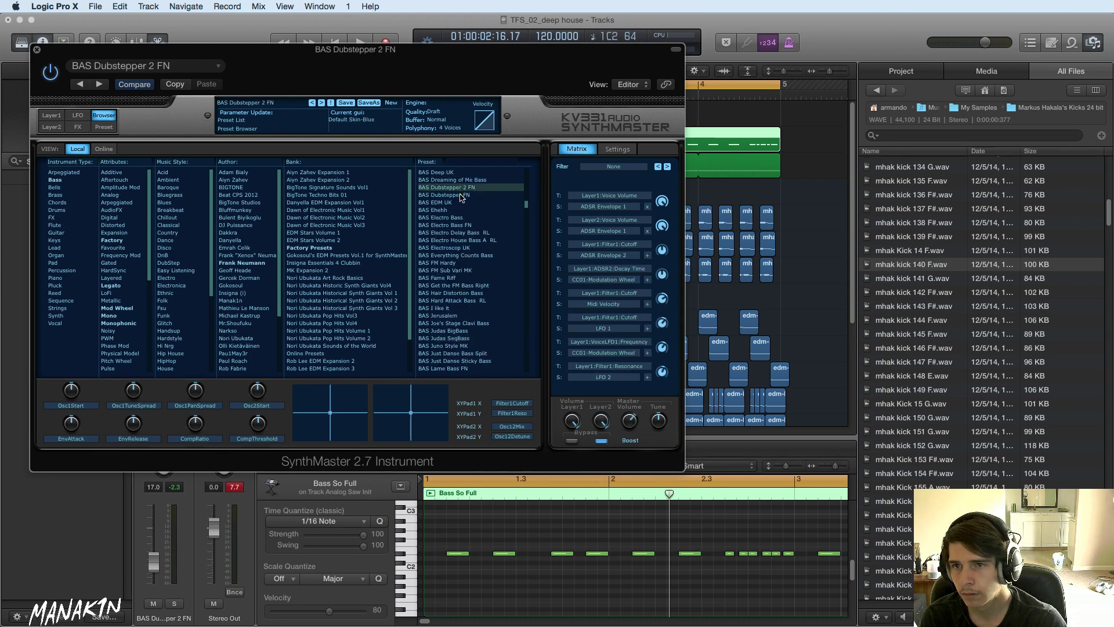
scroll(470, 216, up, 5)
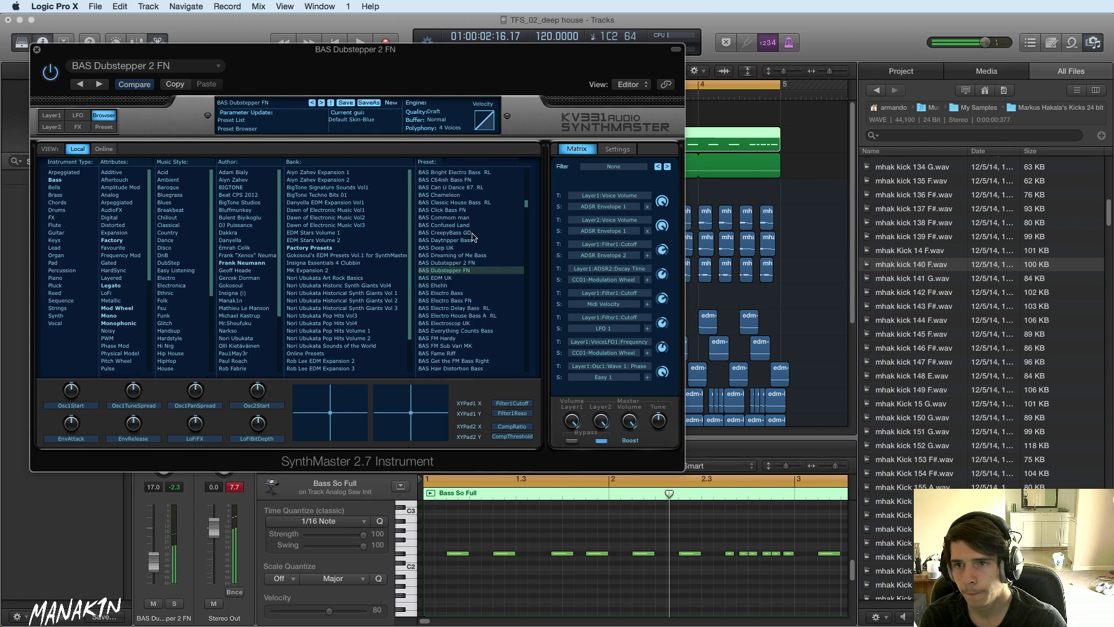
click(462, 242)
click(459, 245)
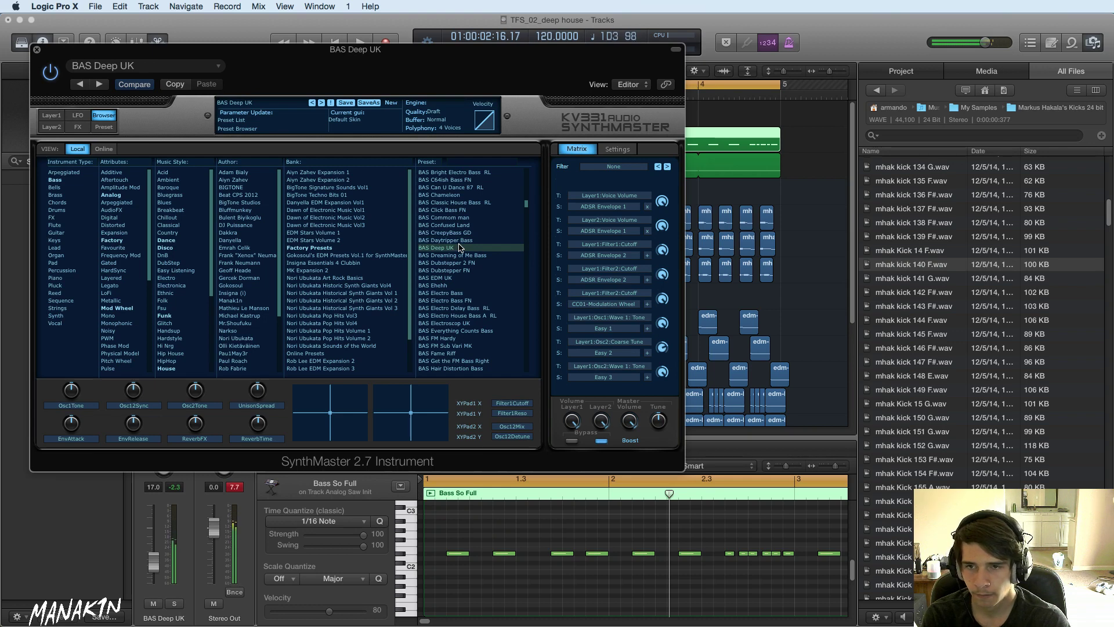
click(458, 233)
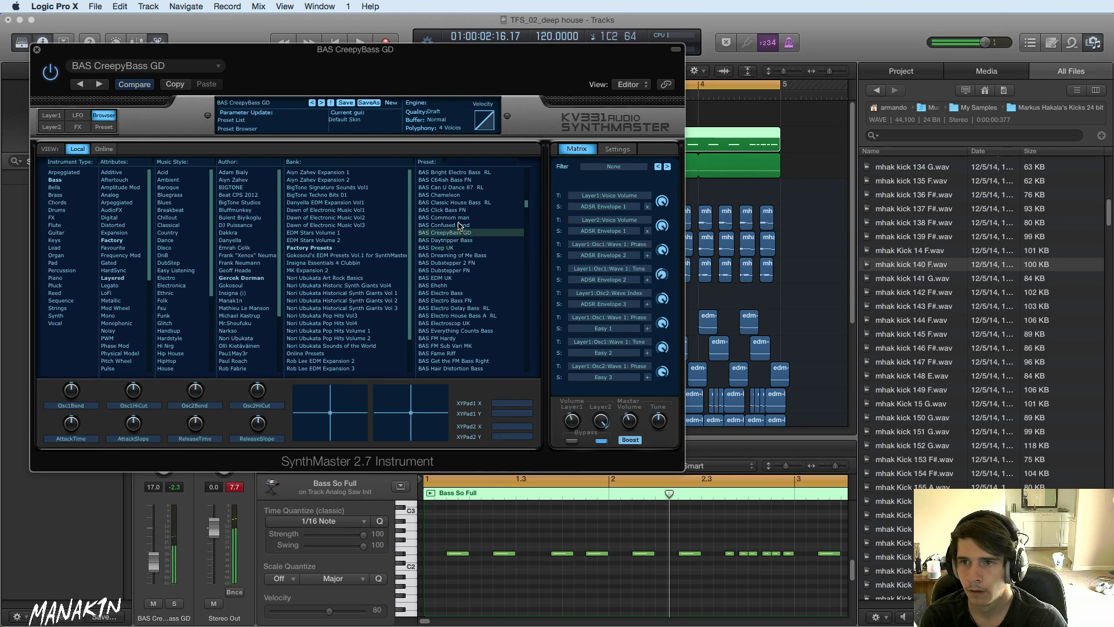
- Audition and compare the BAS Bit Crusher I, II and III presets and BAS Black Market, ending on BAS Bit Crusher III
scroll(460, 225, up, 5)
click(464, 203)
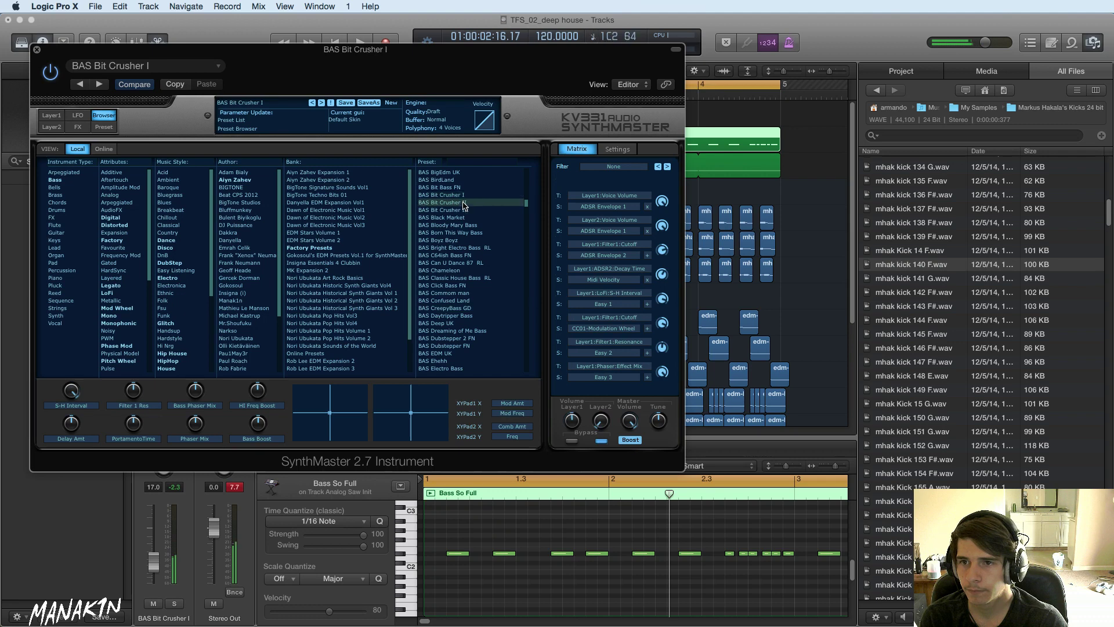
click(463, 210)
click(464, 218)
click(462, 194)
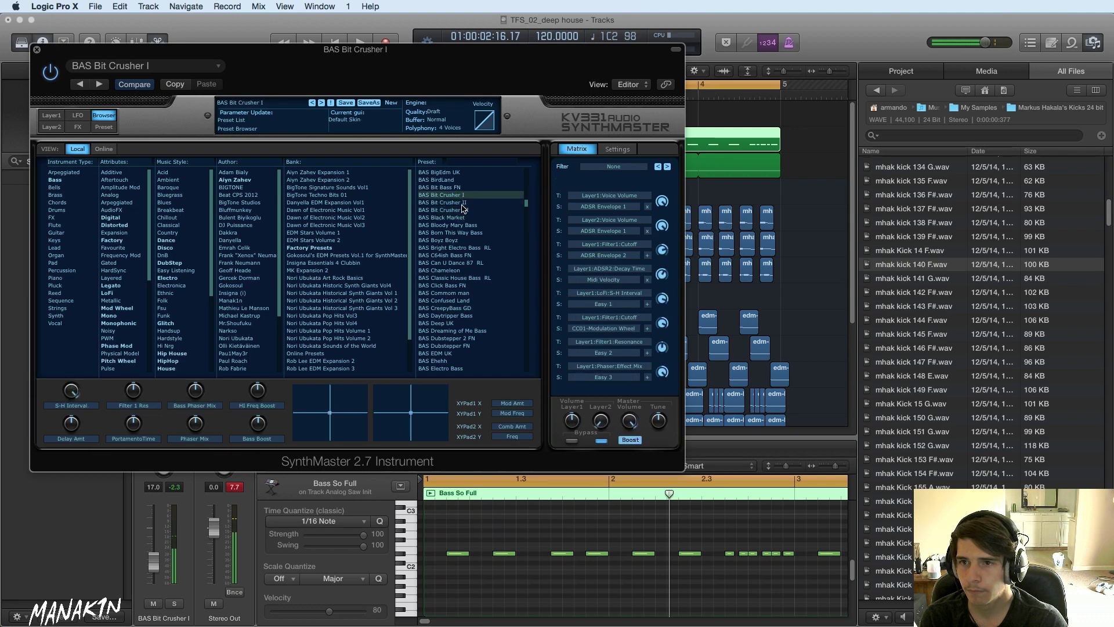
click(464, 210)
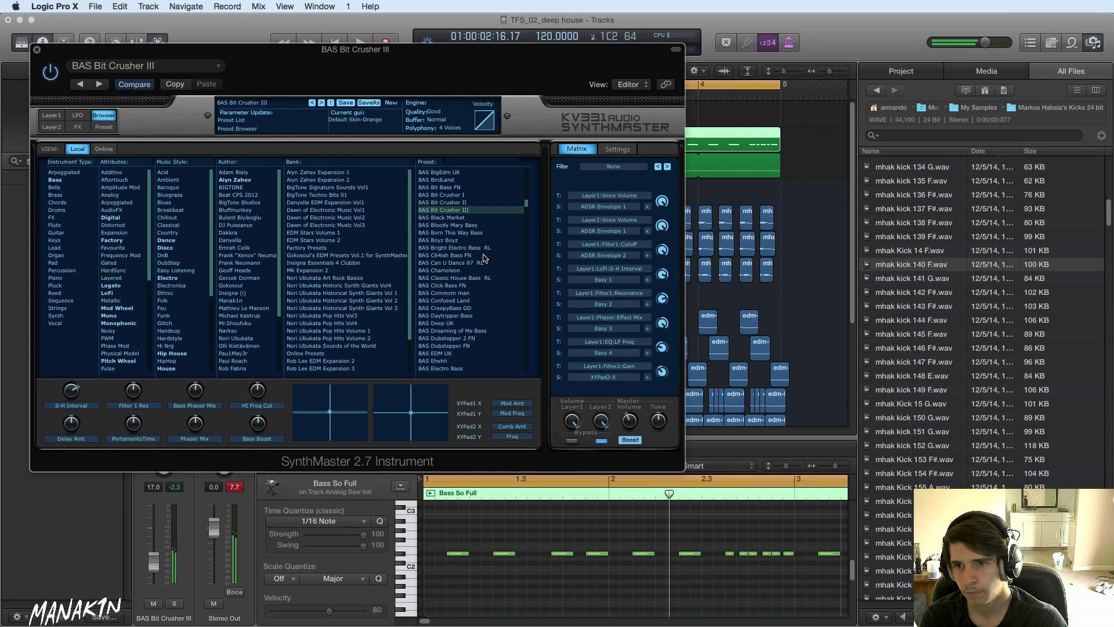
- Audition the BAS Ayya UK and BA Wheel Gameboy MK bass presets in SynthMaster
scroll(485, 257, up, 3)
scroll(486, 258, up, 6)
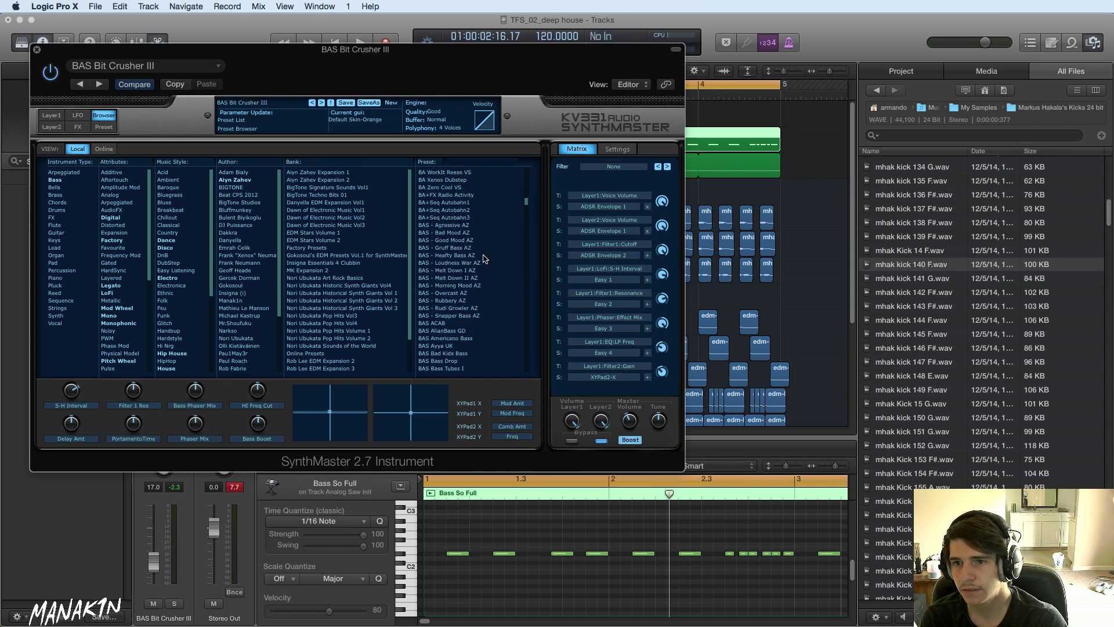
click(468, 345)
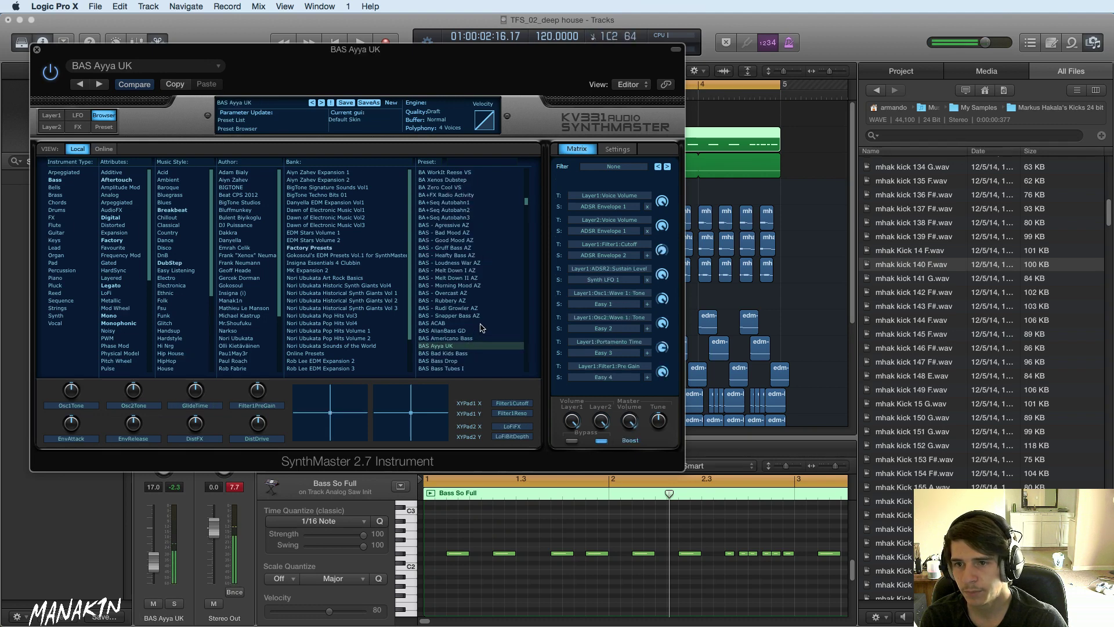
scroll(480, 325, up, 3)
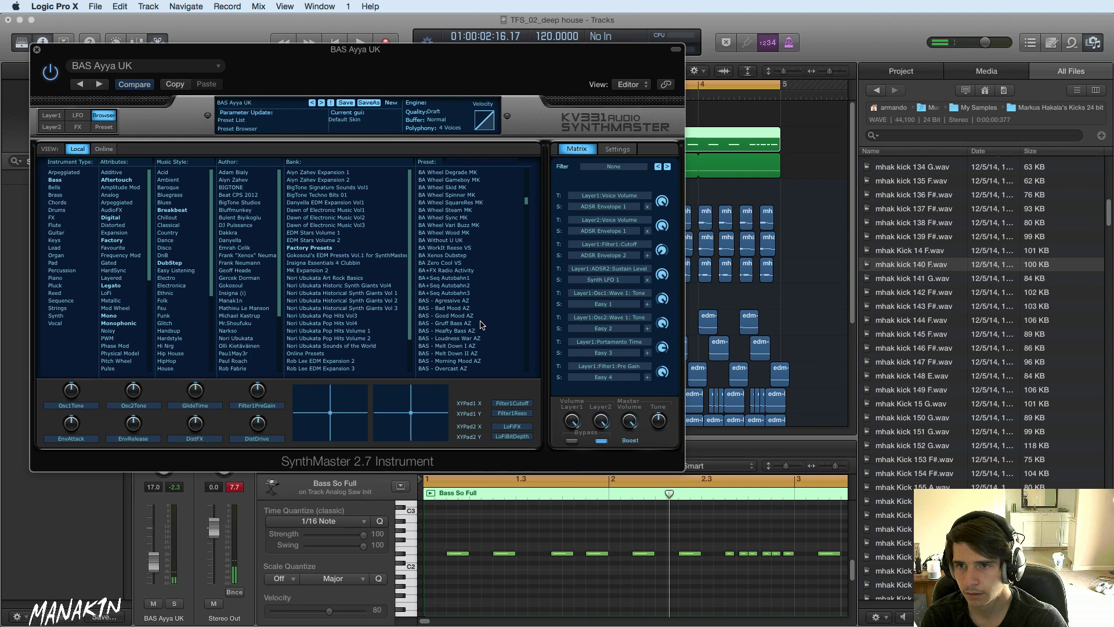
click(473, 256)
scroll(472, 258, up, 3)
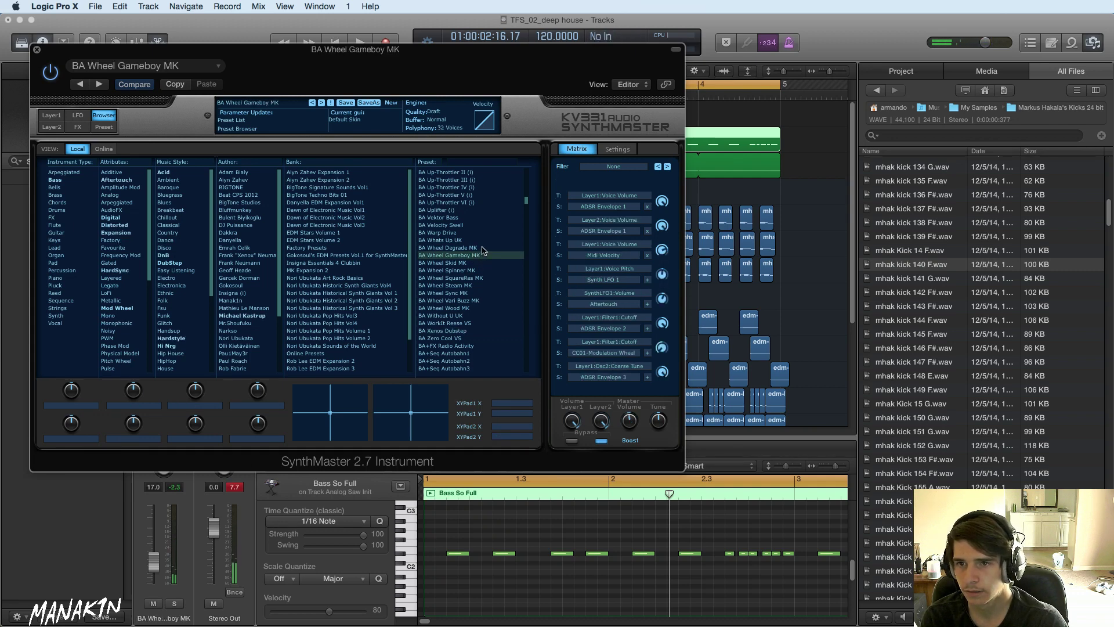
- Load the BA Thick Electroknocker BT preset and move the SynthMaster window aside to uncover the tracks
scroll(483, 256, up, 3)
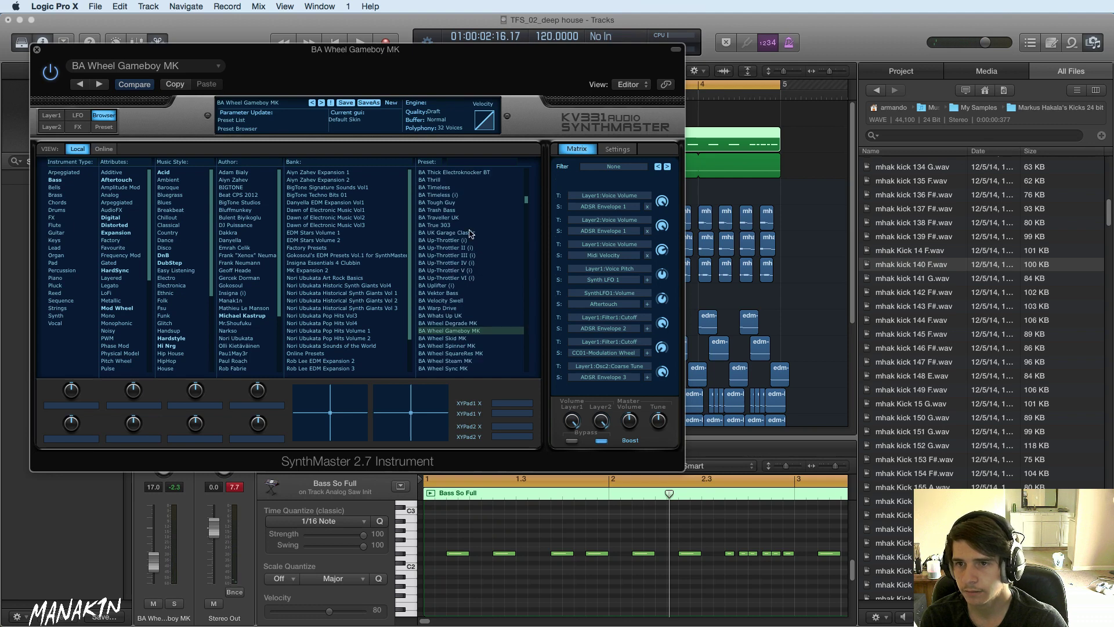
scroll(475, 232, up, 3)
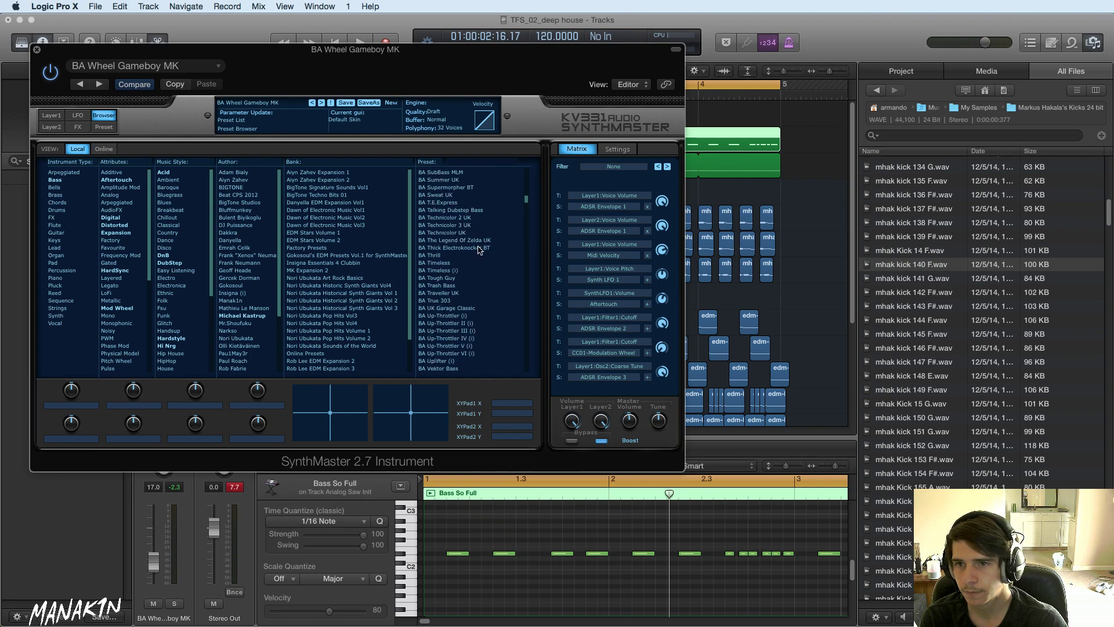
click(479, 248)
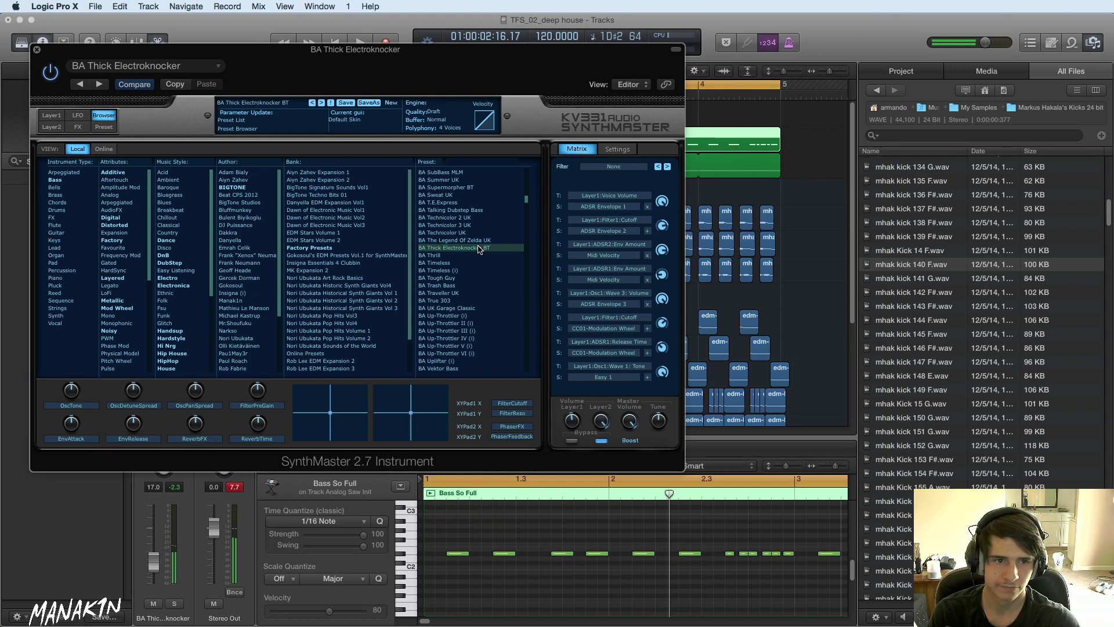
drag(220, 56, 740, 123)
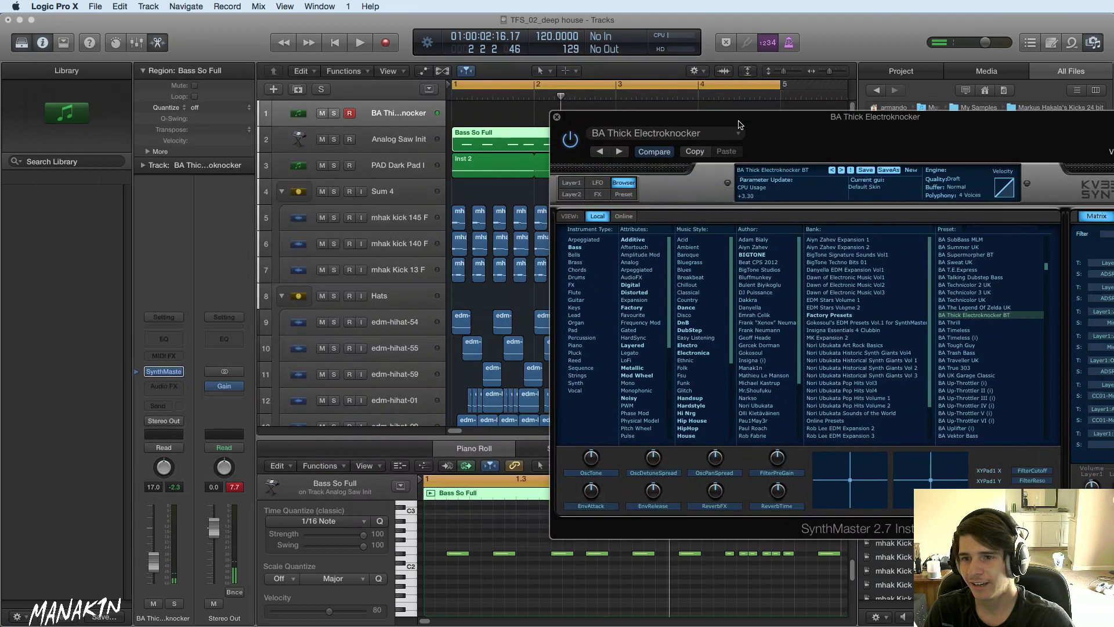
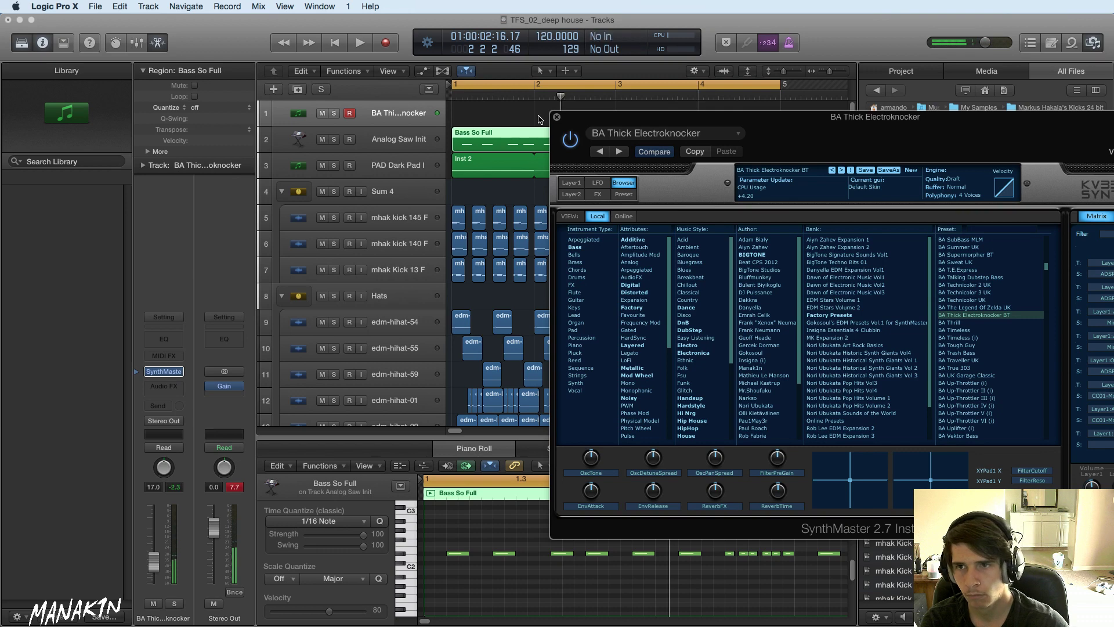
- Try to record a new take on the Analog Saw Init track from the project start
click(398, 145)
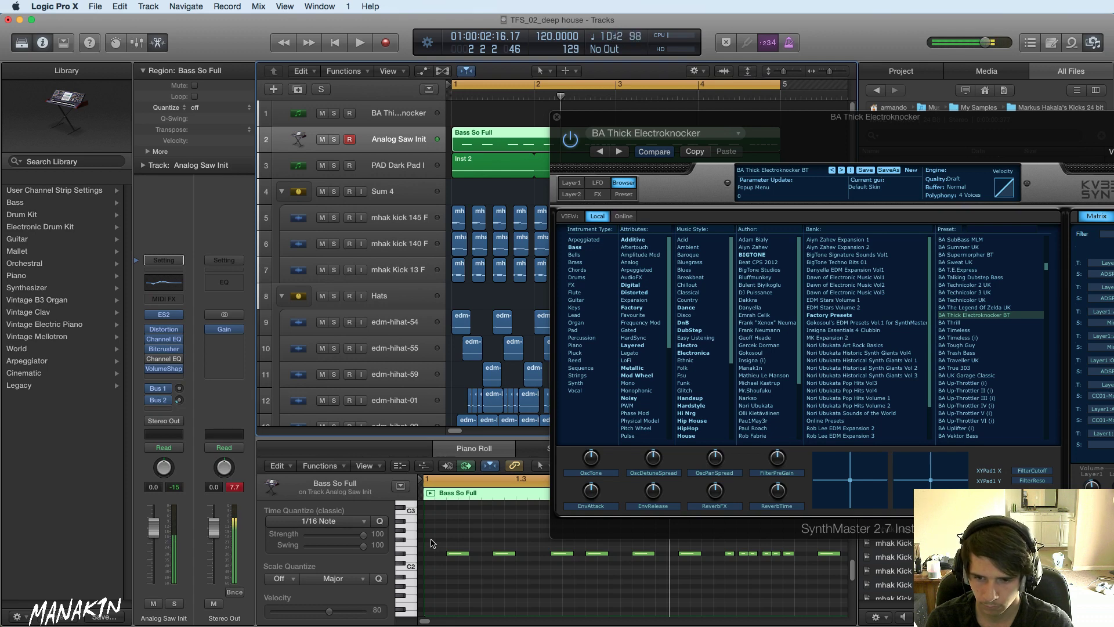
key(r)
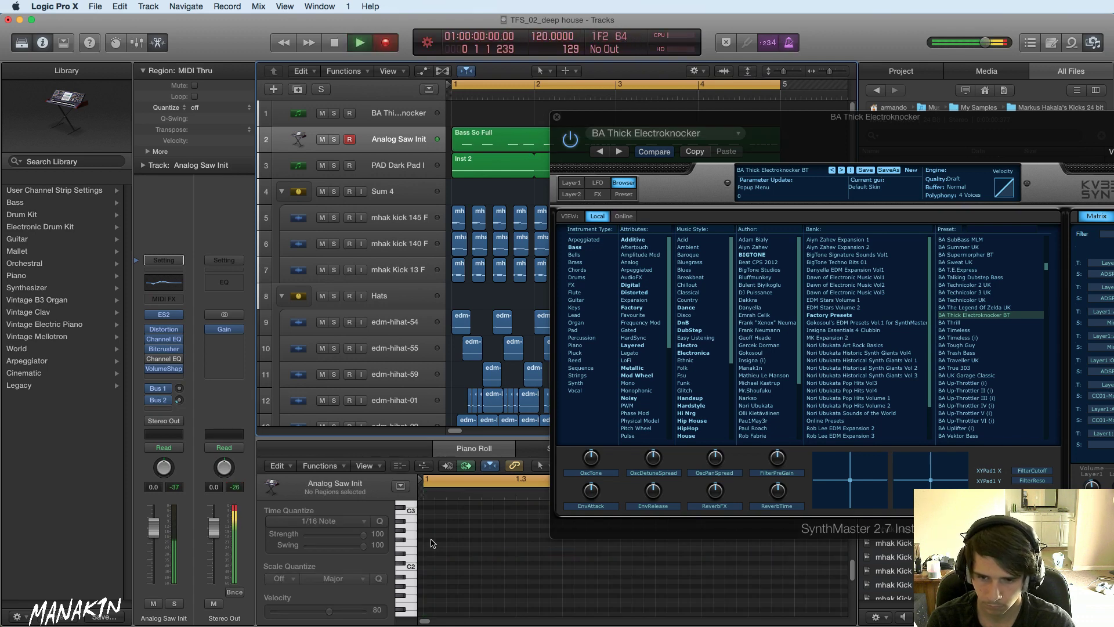
click(335, 43)
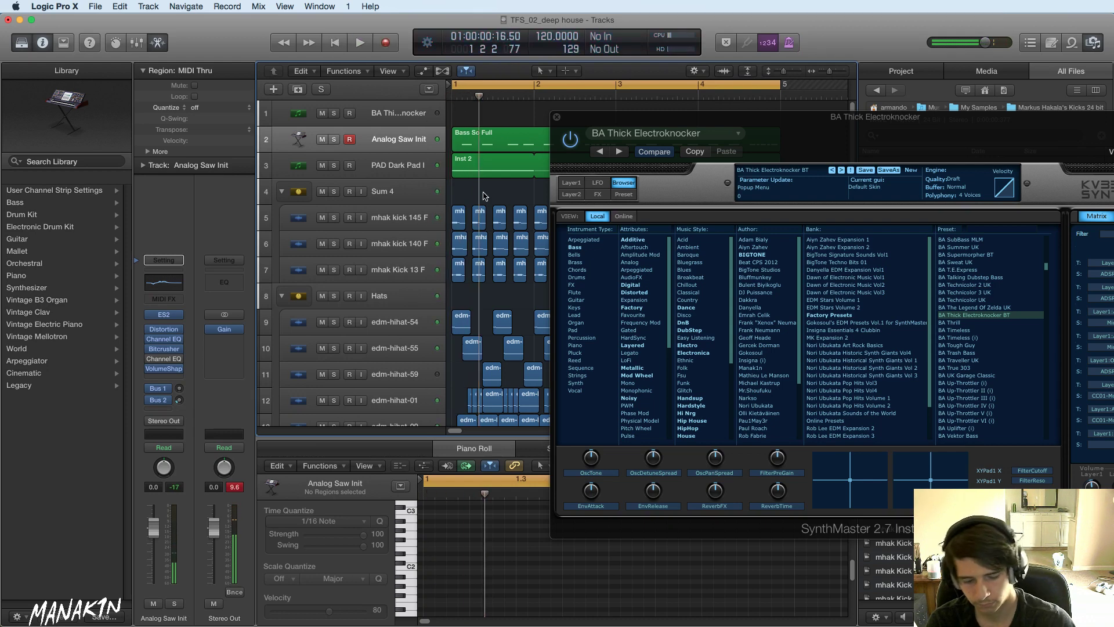
key(Return)
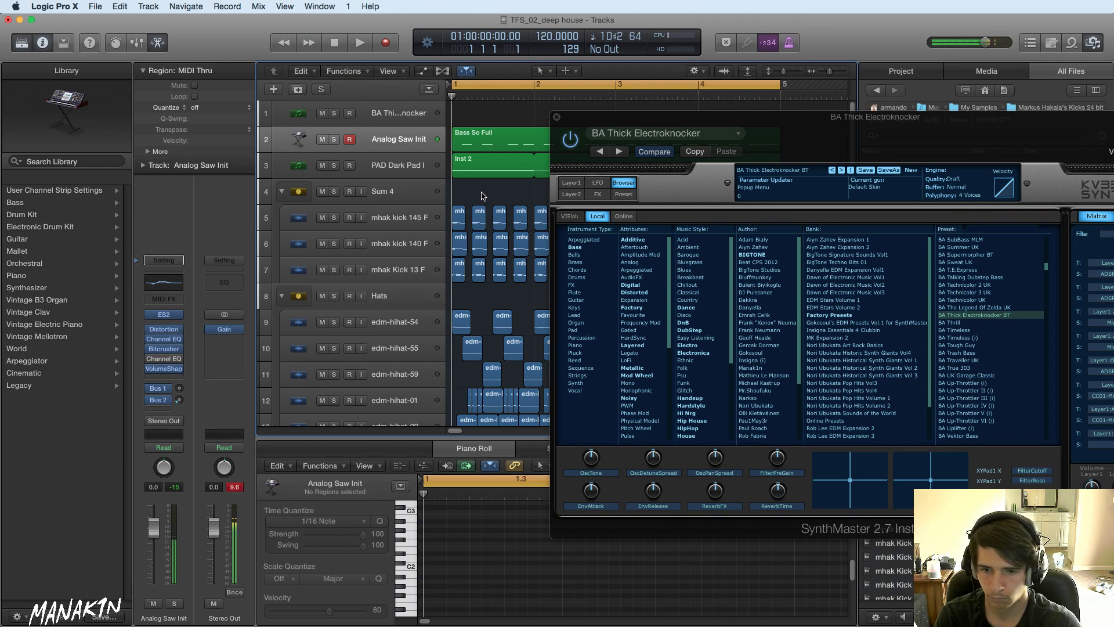
key(space)
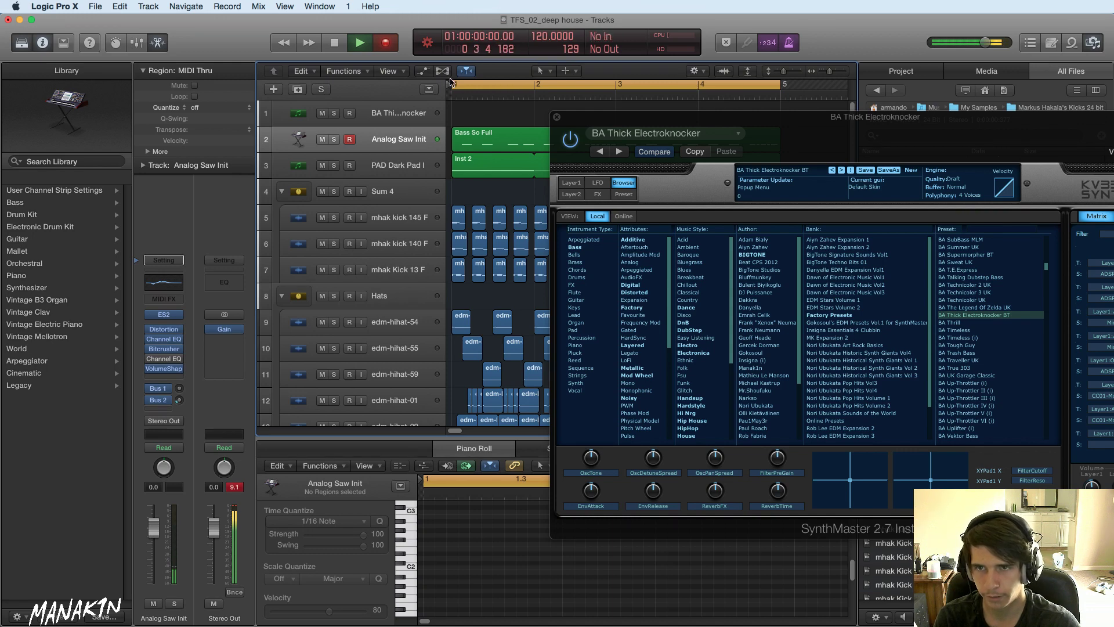
key(space)
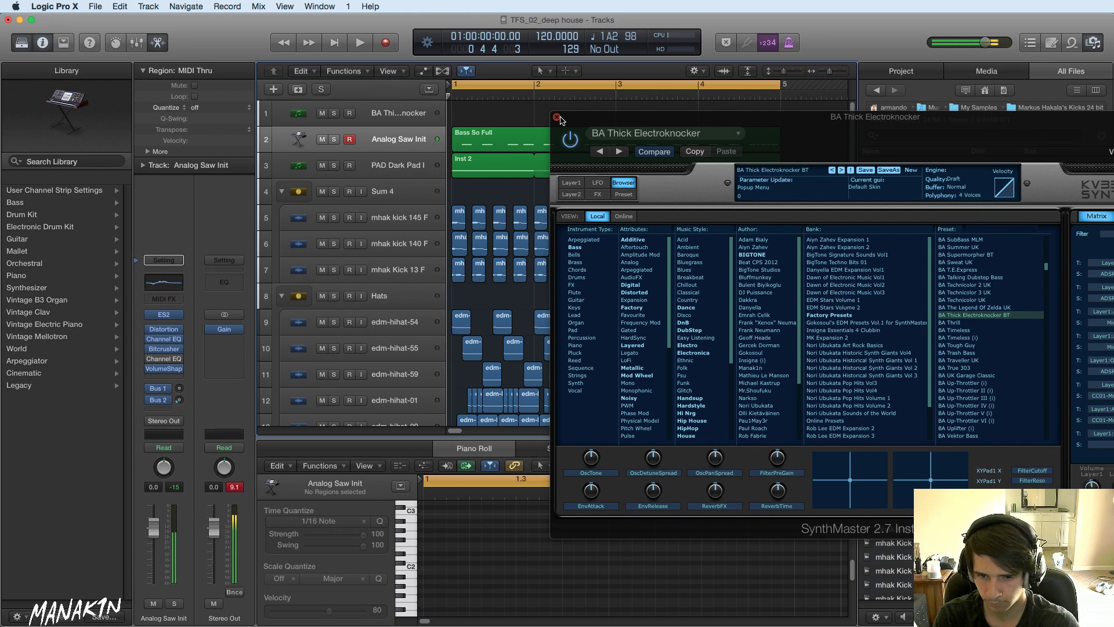
- Play the Bass So Full region and move its first note to the start of bar 1
click(497, 135)
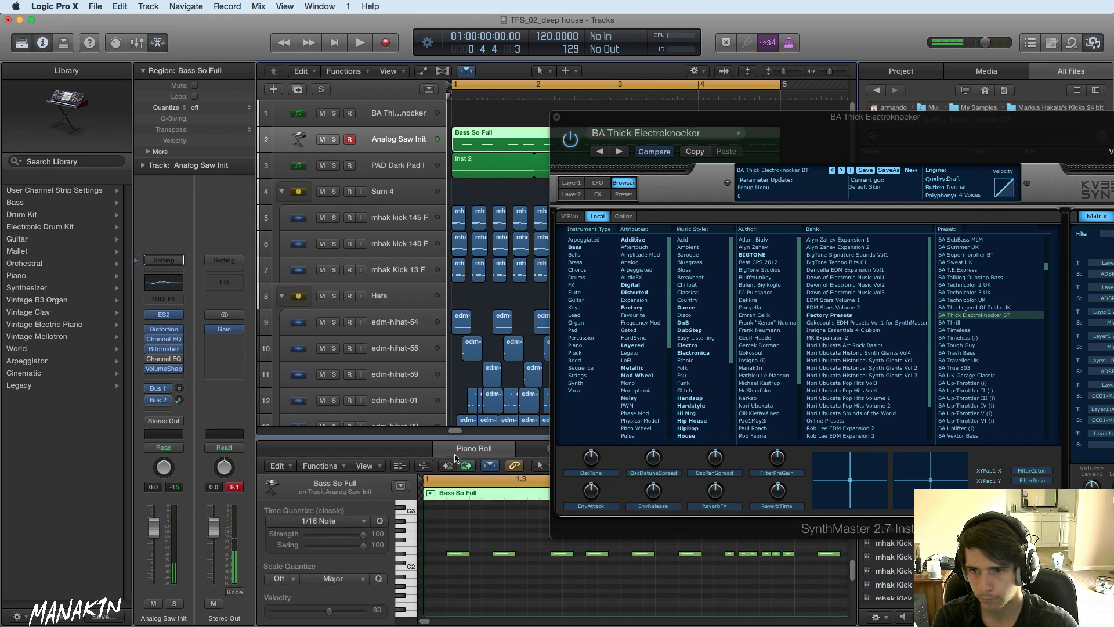
key(space)
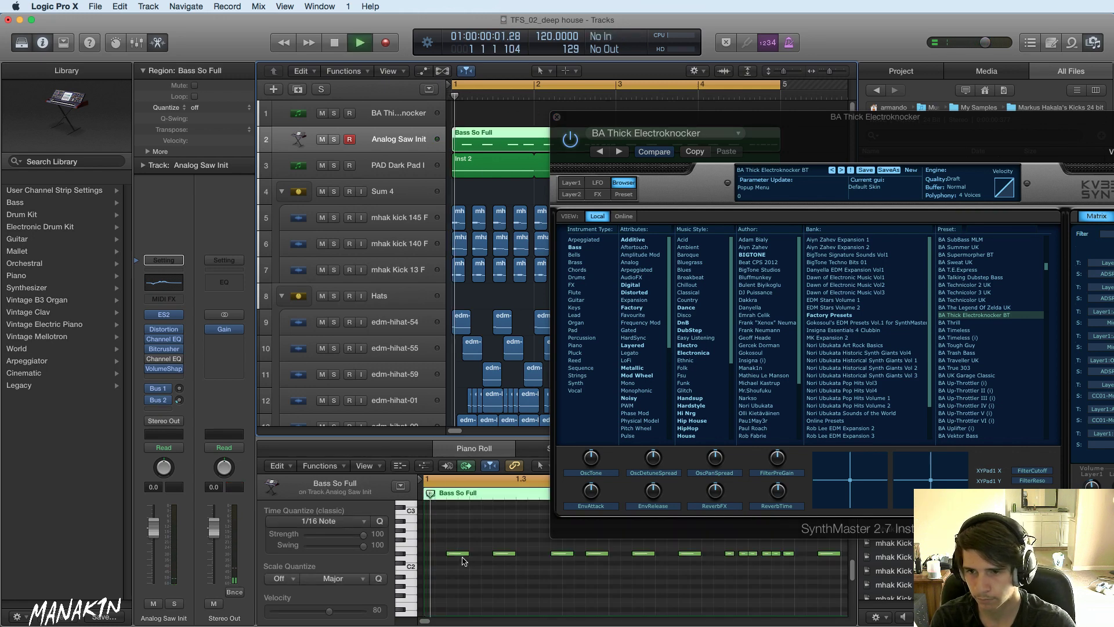
key(space)
click(459, 554)
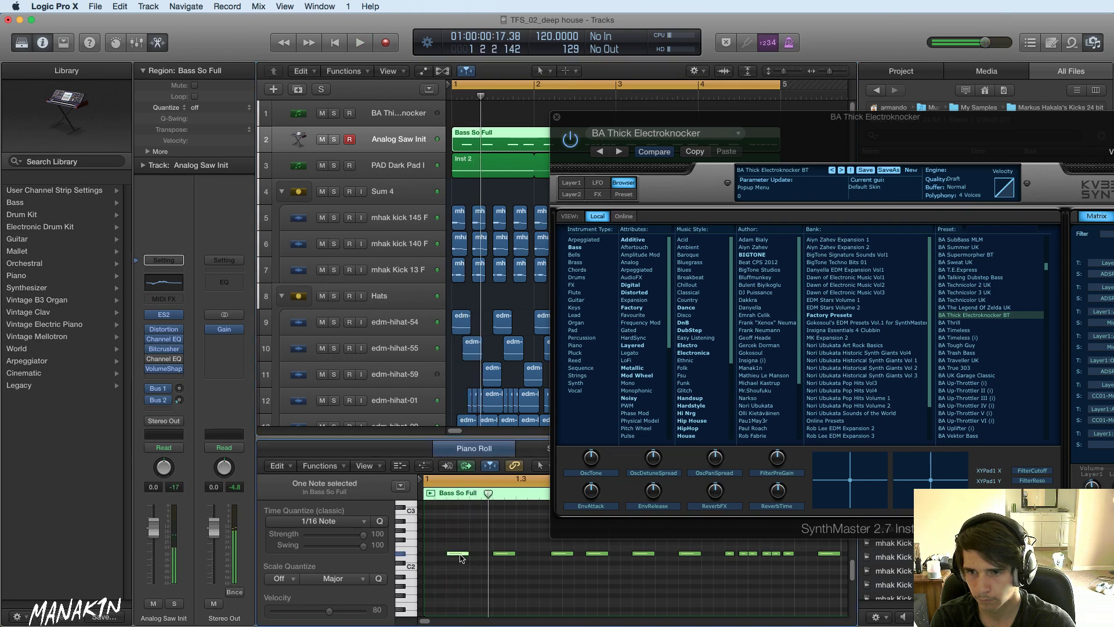
drag(457, 555, 435, 555)
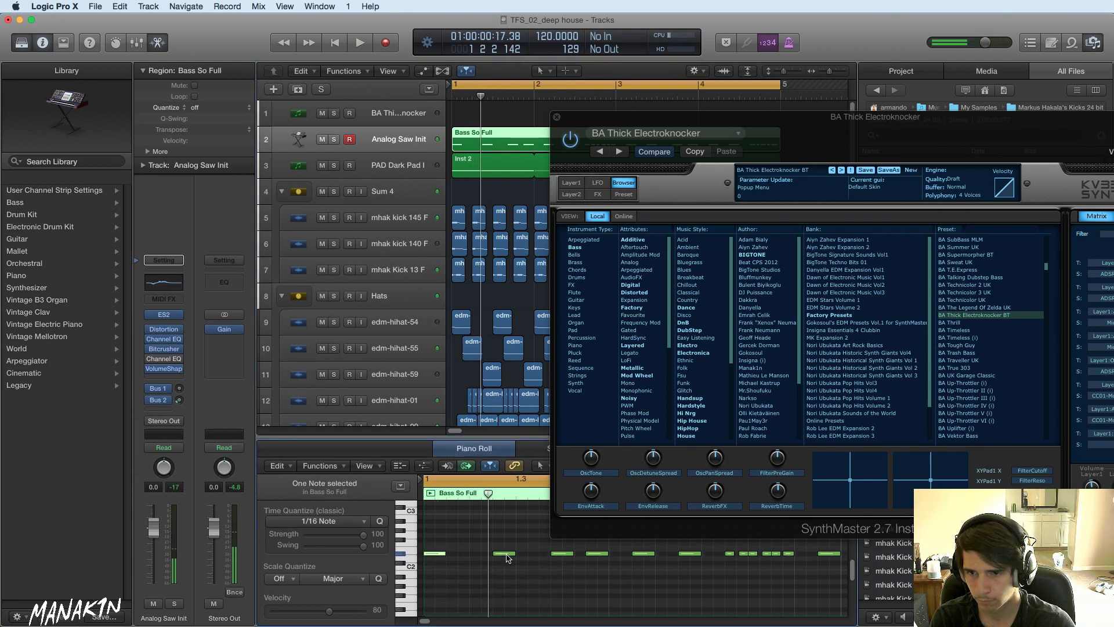
- Move the second note to position 1 1 4 1, shift the third and fourth notes earlier at the same spacing, and play the pattern
key(space)
key(space)
drag(504, 556, 482, 555)
drag(470, 555, 470, 555)
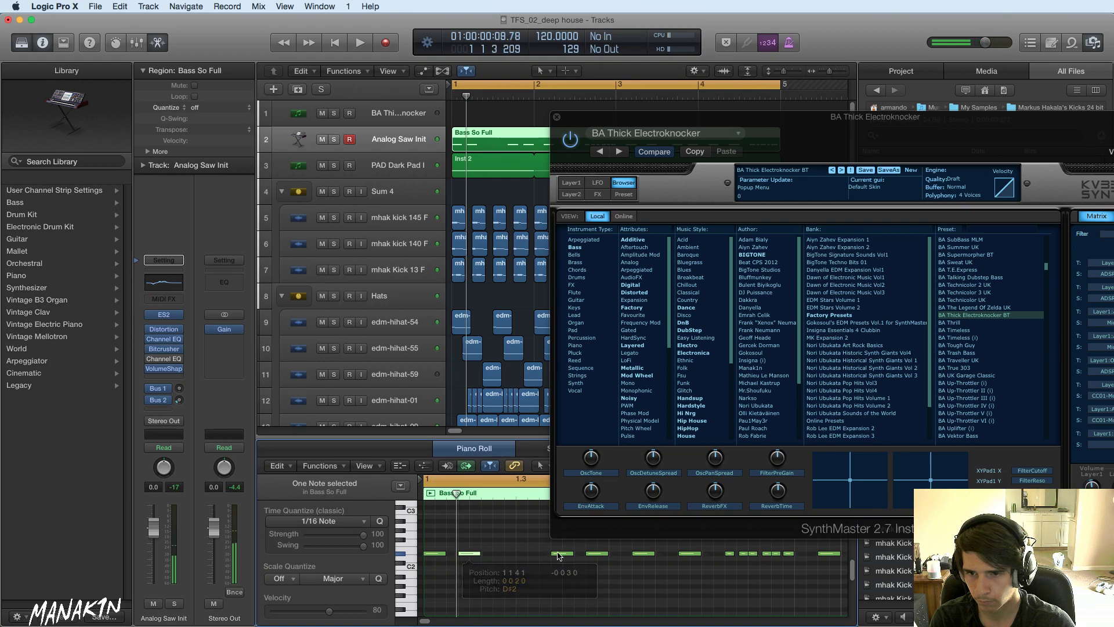
drag(565, 554, 504, 555)
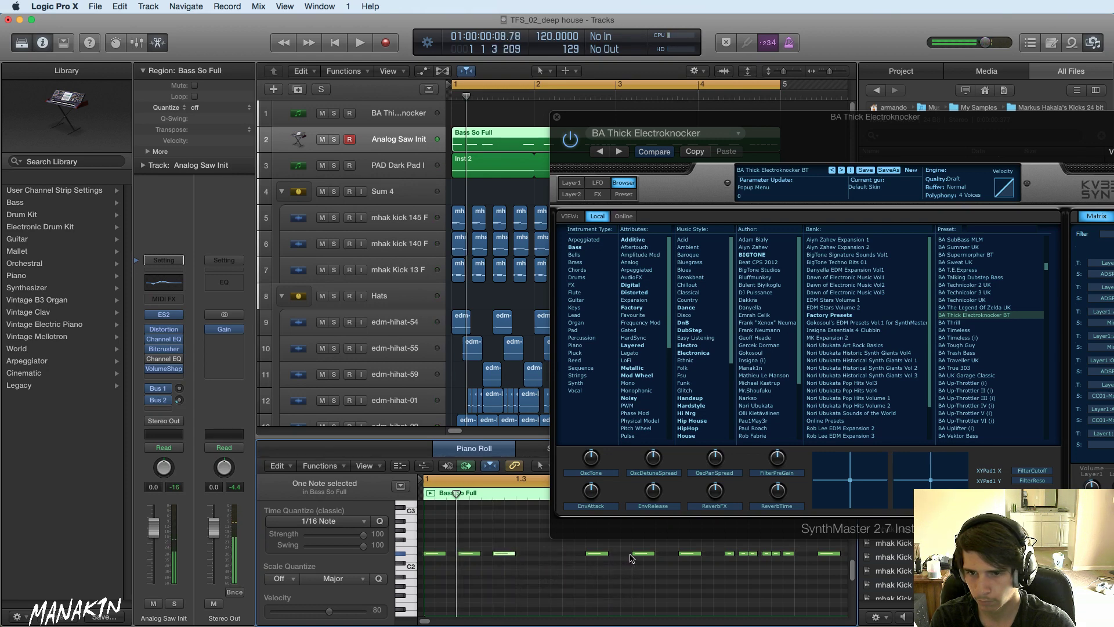
drag(599, 556, 546, 557)
key(space)
key(space)
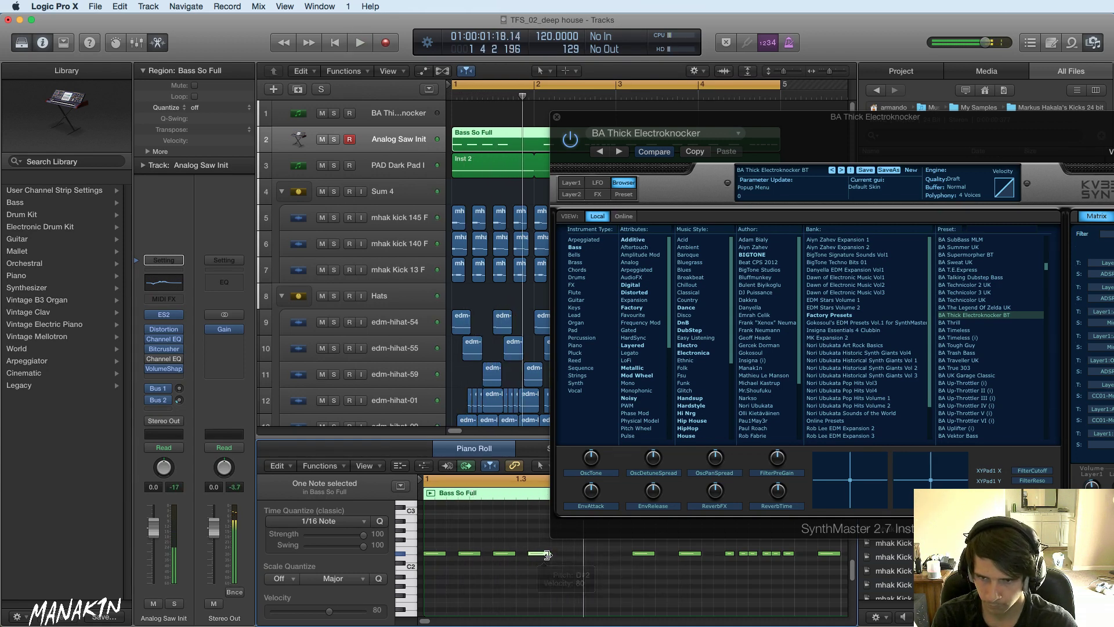
- Try the fourth bass note one sixteenth later and play the pattern back to judge the timing
key(space)
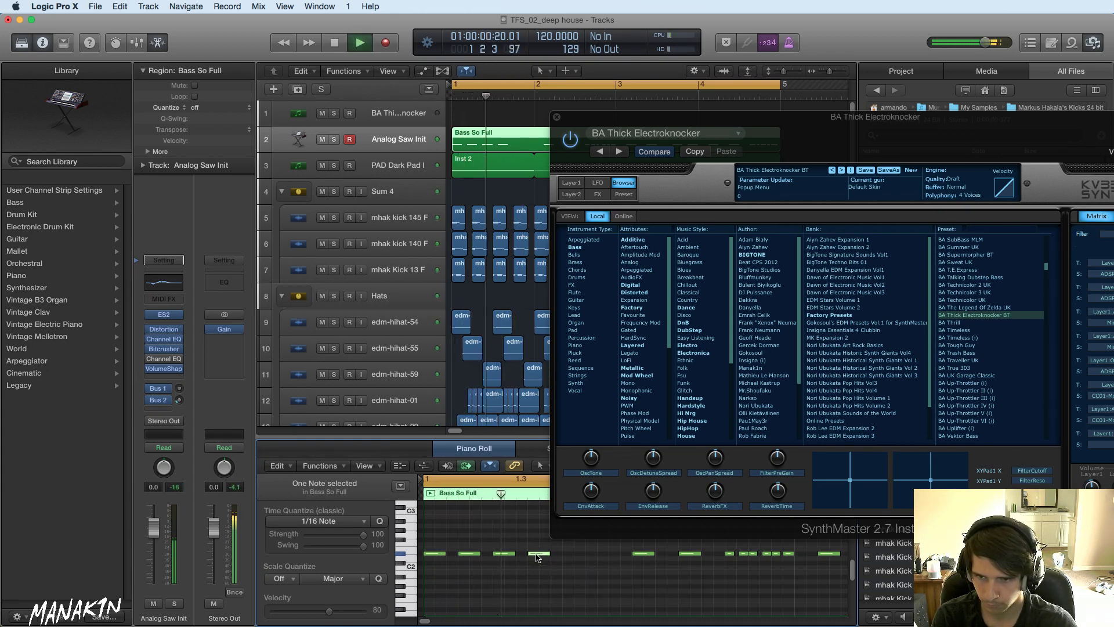
key(space)
drag(536, 557, 552, 559)
key(space)
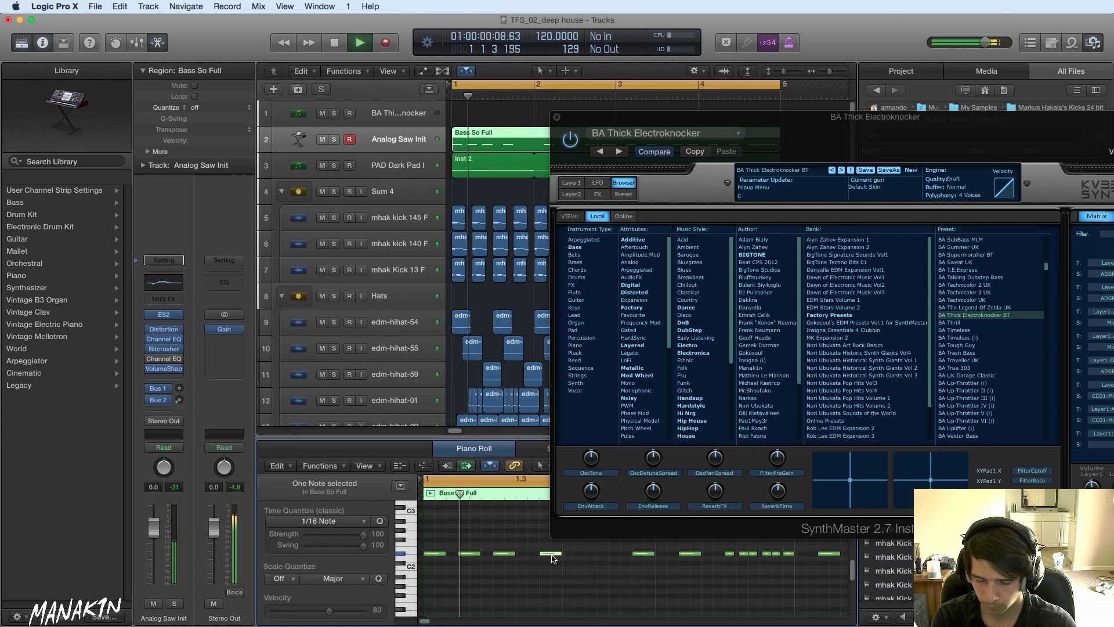
key(space)
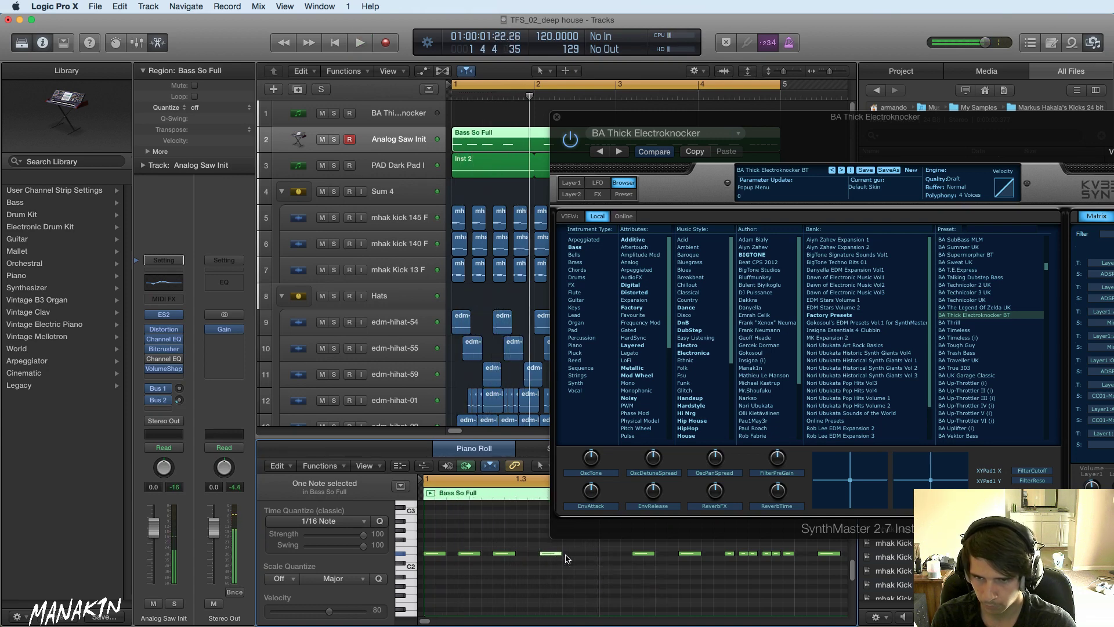
scroll(571, 560, up, 3)
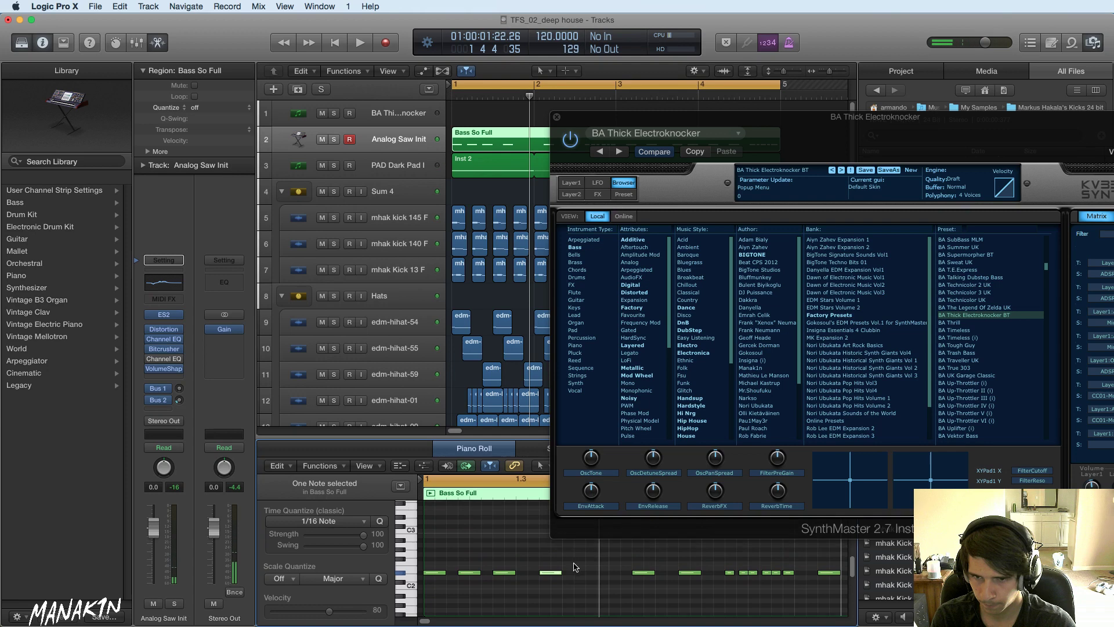
key(space)
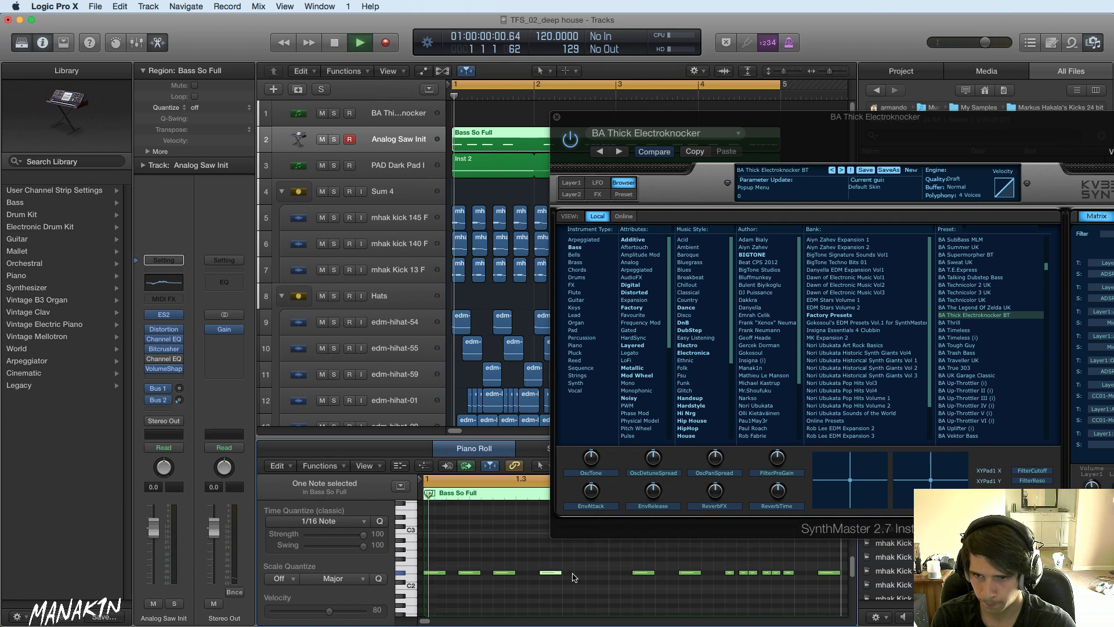
key(space)
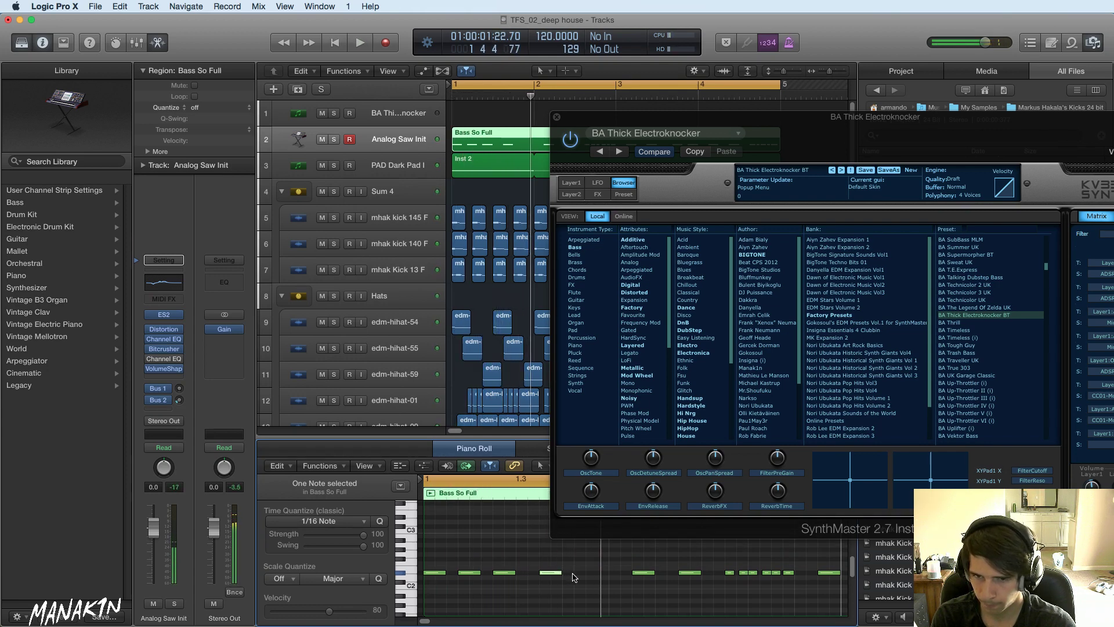
key(space)
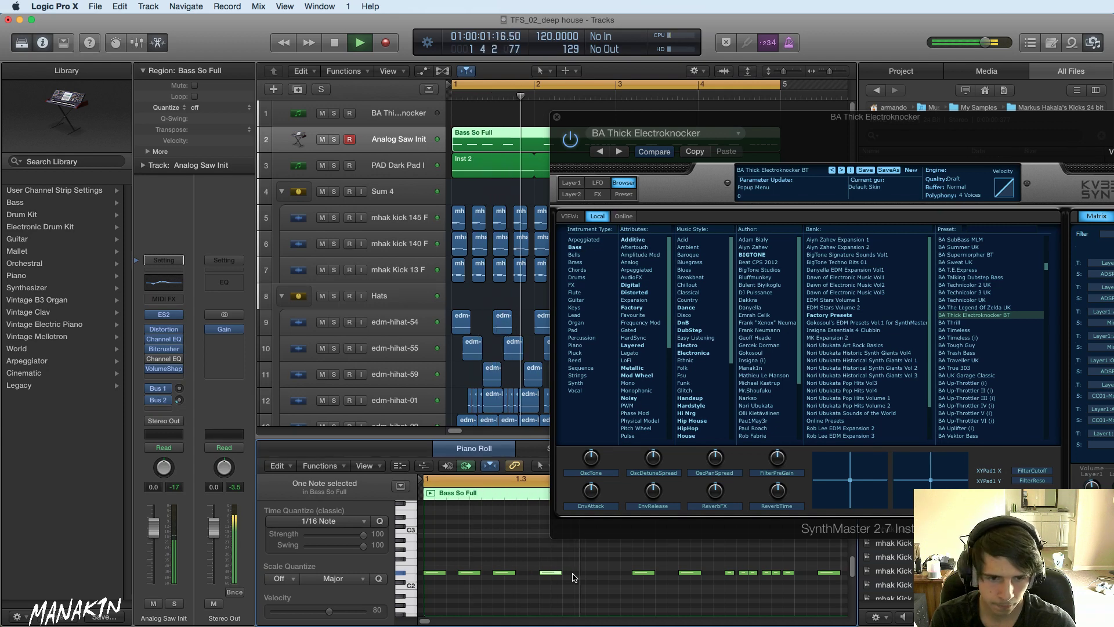
- Shift the fourth note one sixteenth earlier and add two copies after it, the last at position 1 4 3 1 on B2
drag(550, 573, 540, 574)
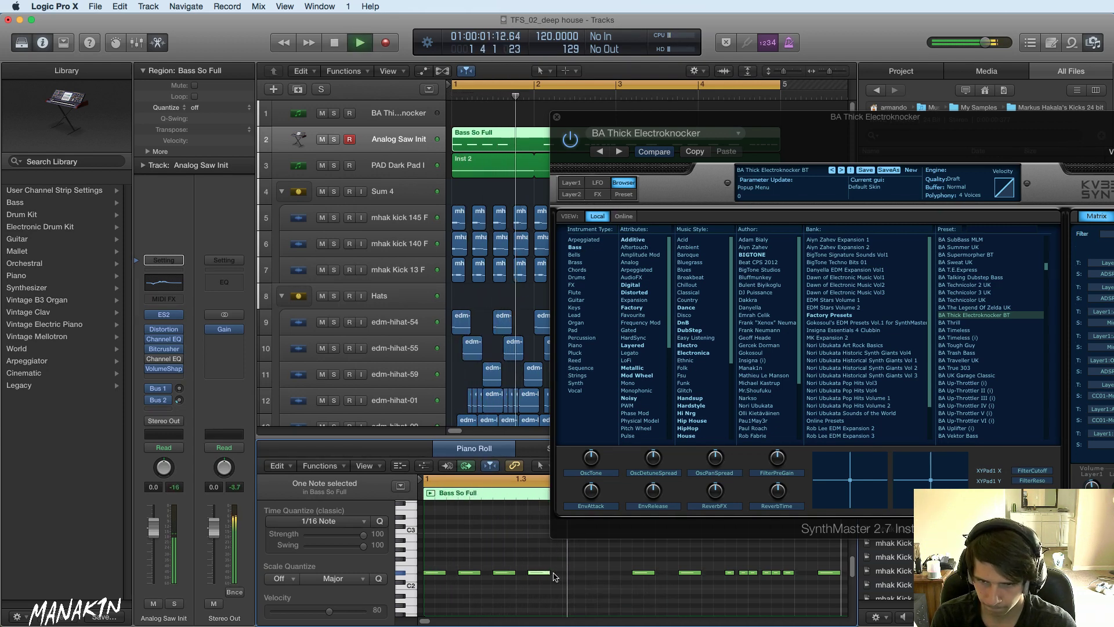
key(space)
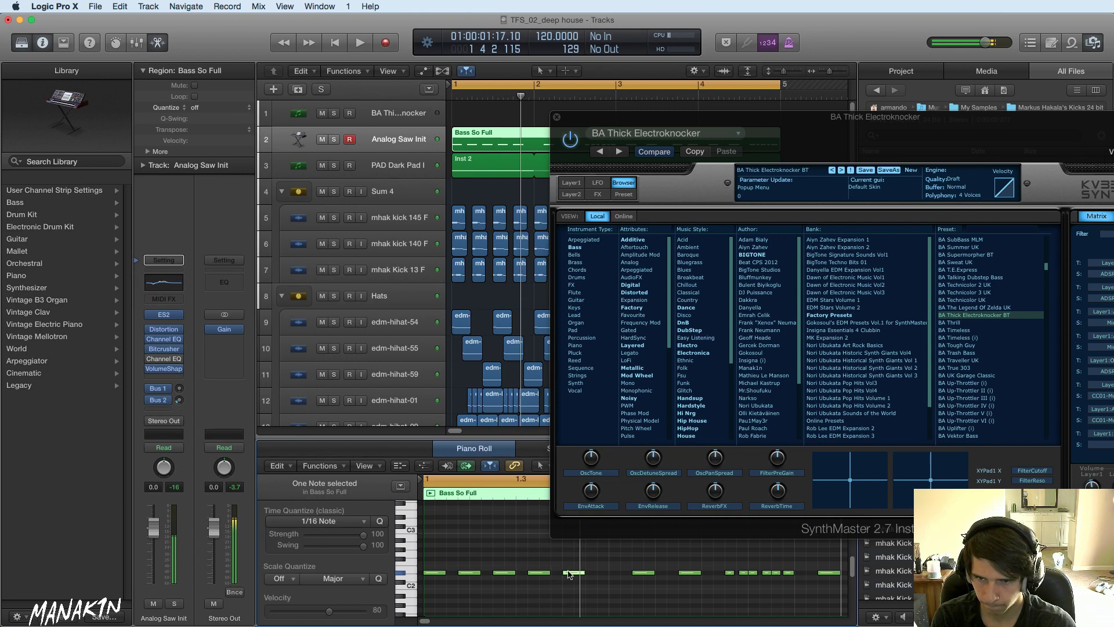
drag(593, 553, 595, 535)
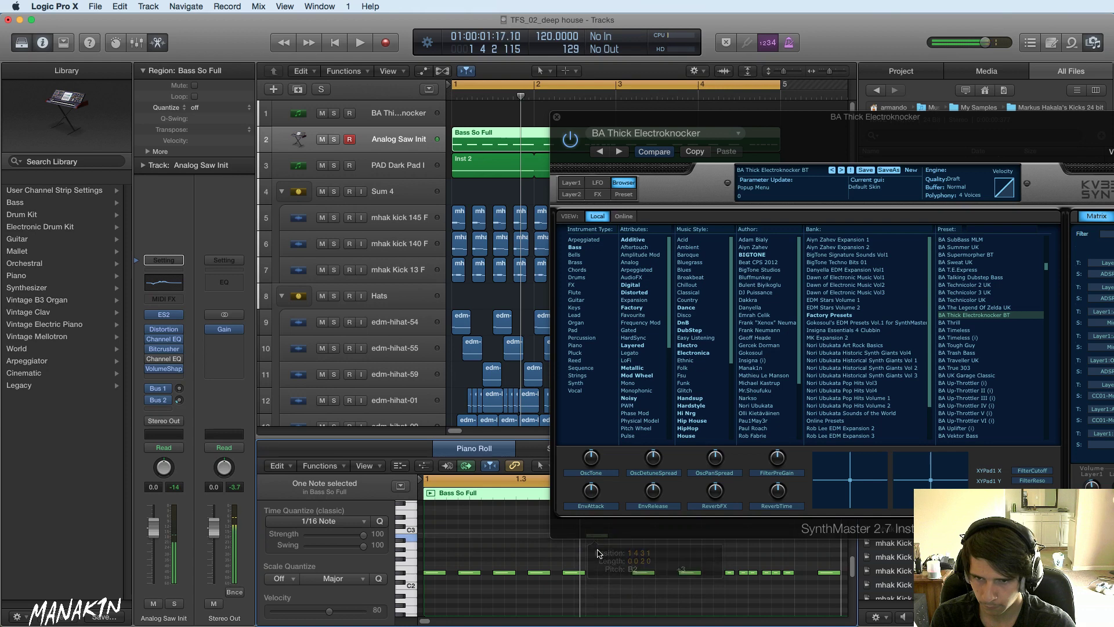
- Close the SynthMaster window, lower the high note before bar 2 by one semitone and play the pattern
key(super+w)
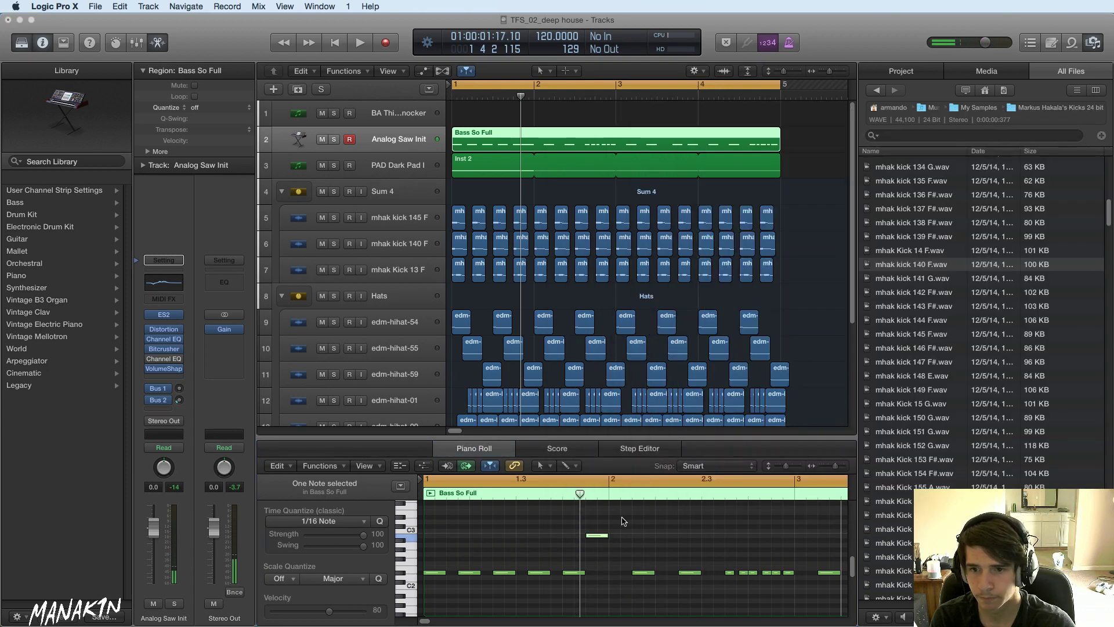
mouse_move(601, 535)
mouse_down()
mouse_move(598, 574)
mouse_move(604, 541)
mouse_up()
key(space)
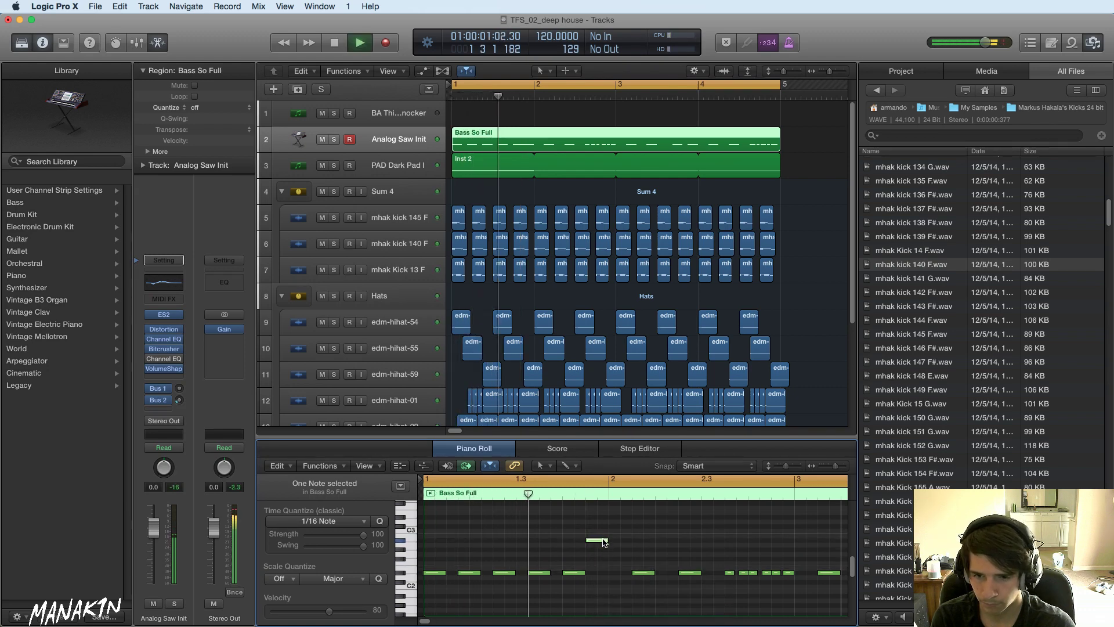
key(space)
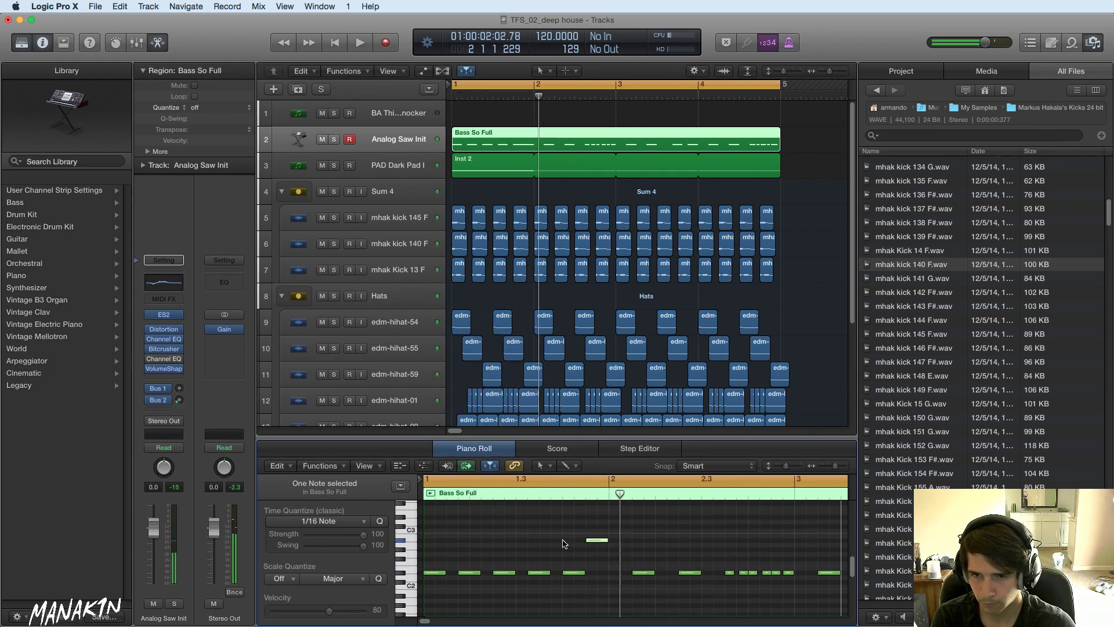
- Delete the D#2 note at the start of bar 1 and play the pattern to judge the gap
click(441, 572)
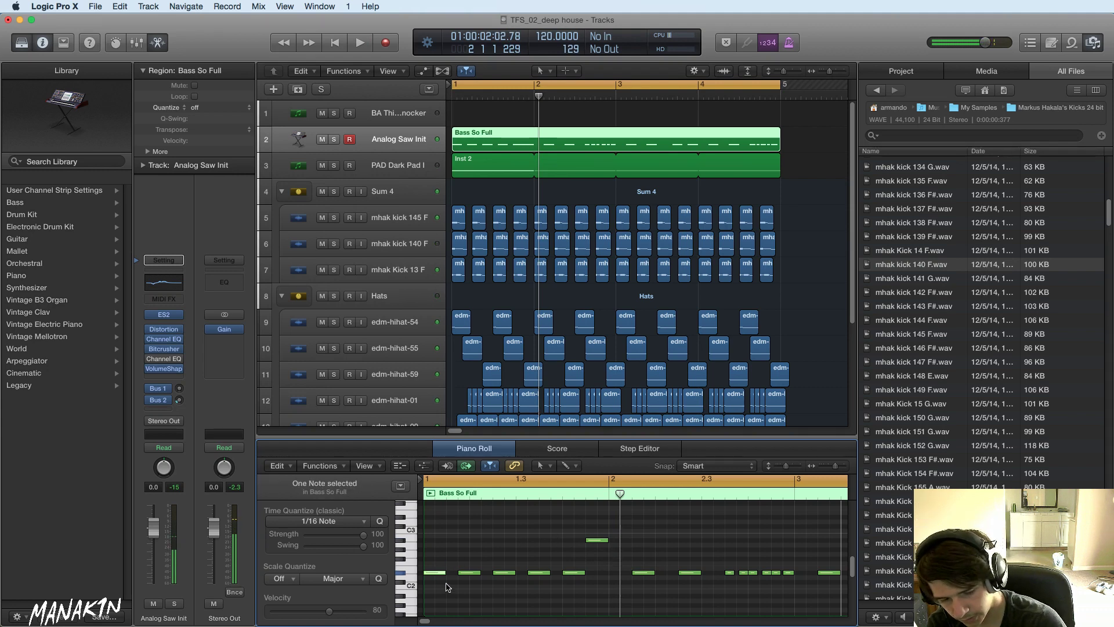
key(space)
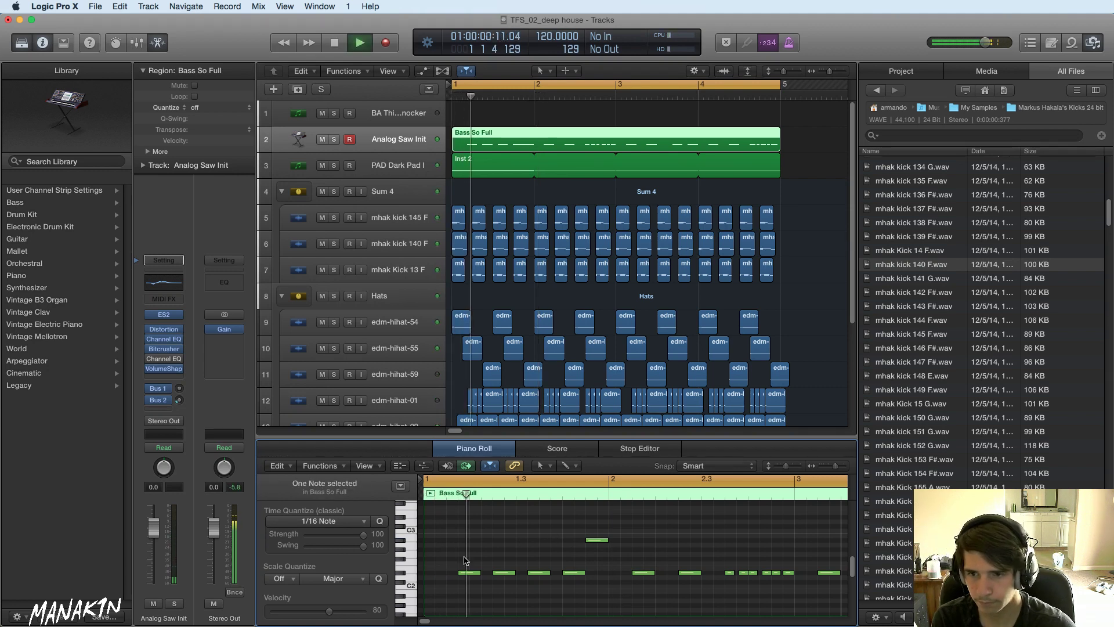
drag(609, 528, 469, 575)
key(space)
key(space)
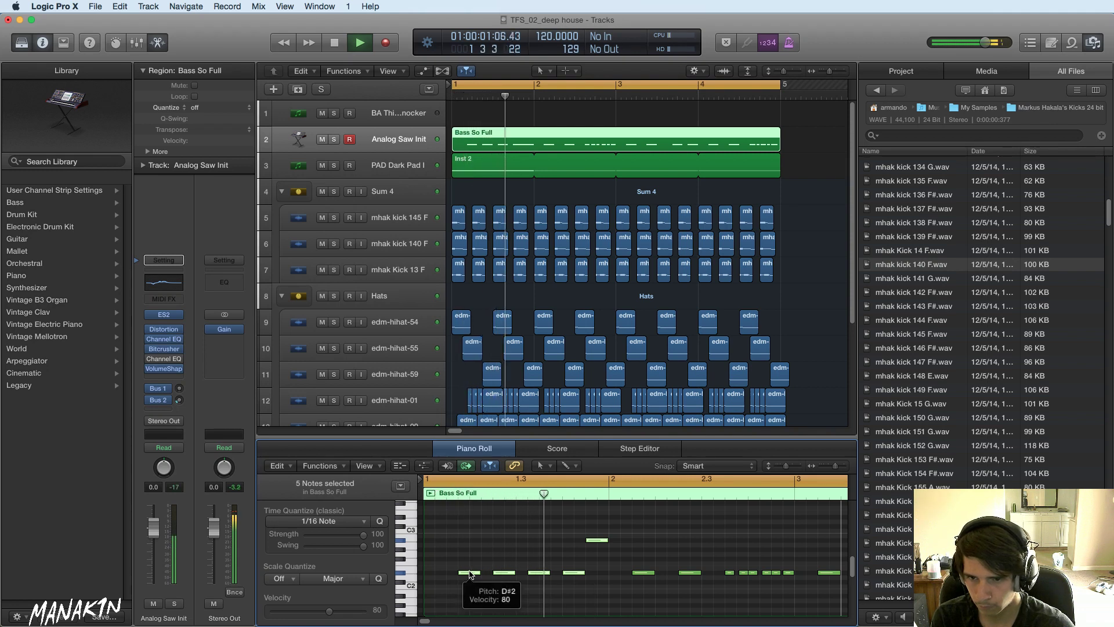
key(space)
click(576, 586)
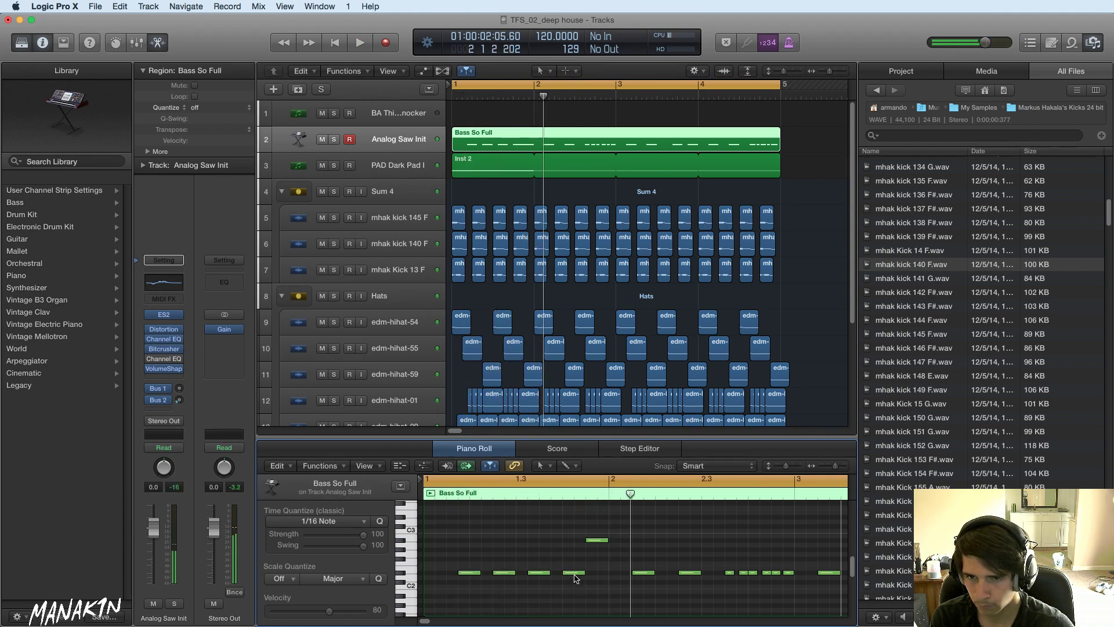
key(space)
key(space)
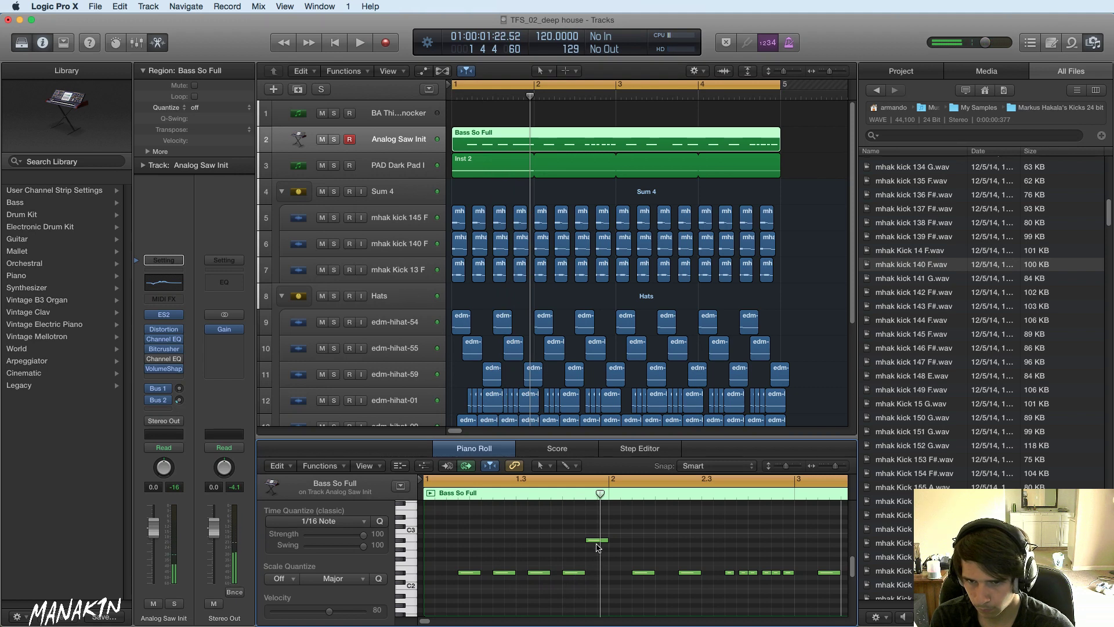
- Move the high note before bar 2 to the start of bar 2, put a D#2 note in its old place, and play
drag(598, 547, 595, 574)
key(space)
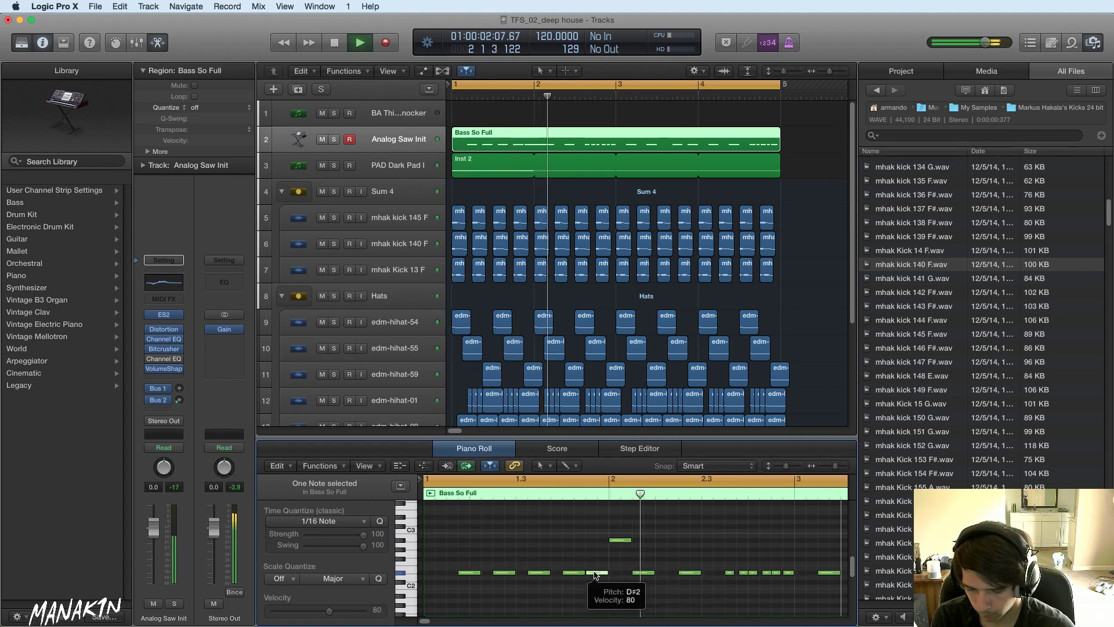
key(space)
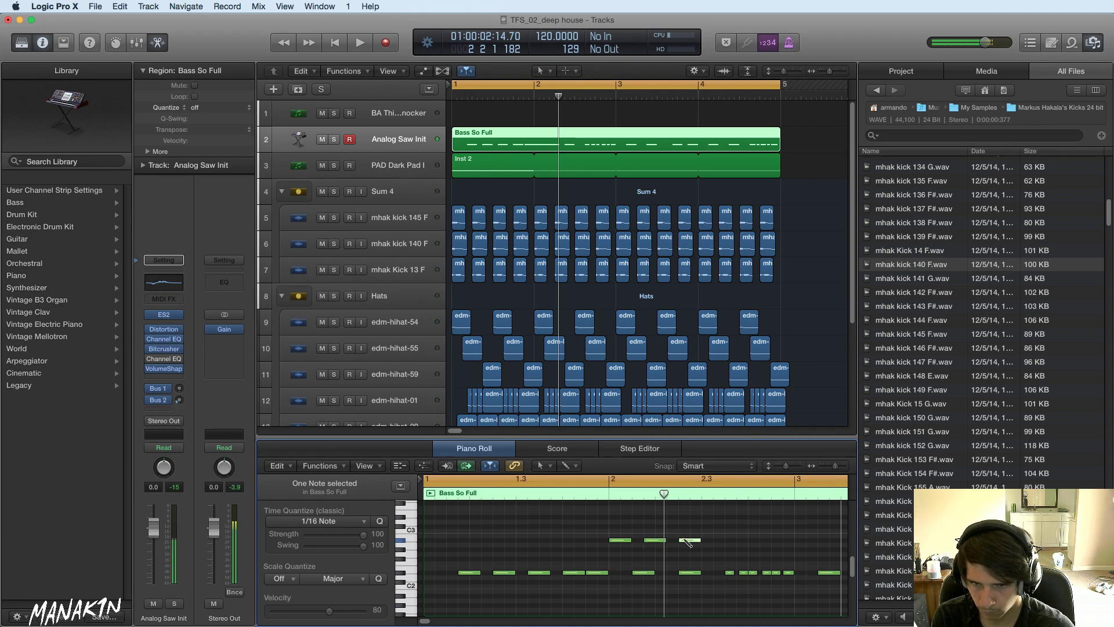
- Continue bar 2 with four notes three sixteenths apart, the last three one semitone lower, and delete the bar's old D#2 notes
drag(656, 550, 696, 545)
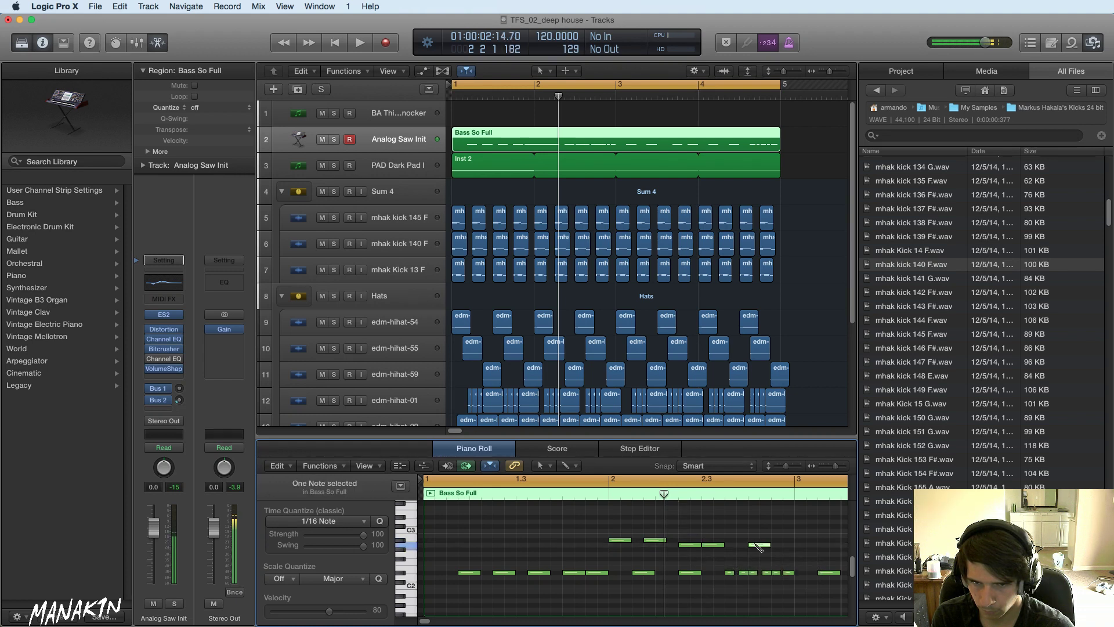
click(759, 545)
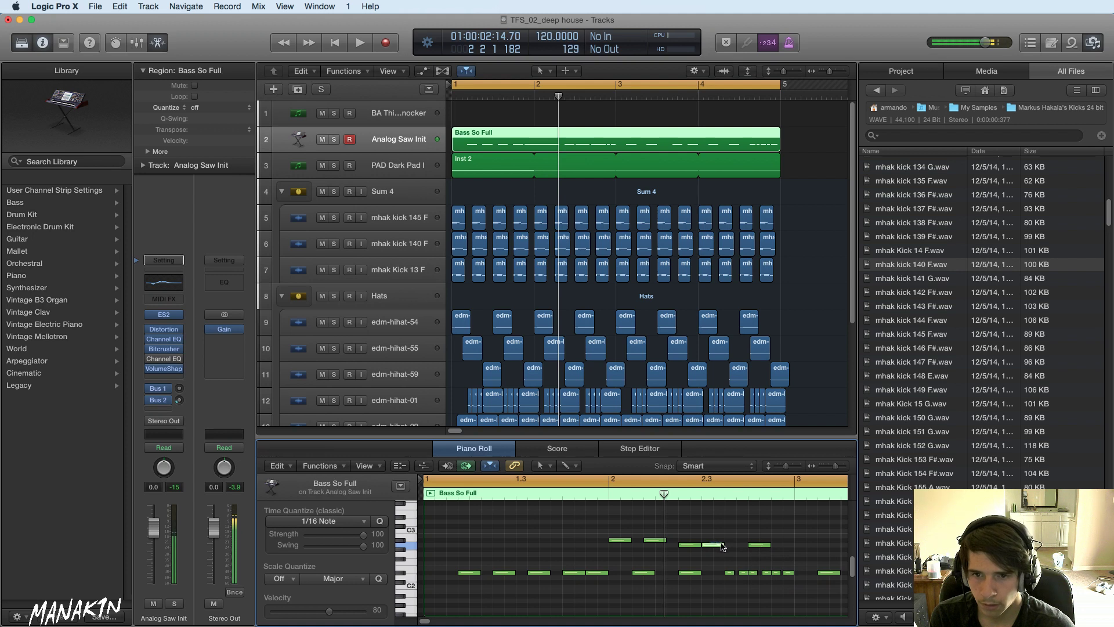
drag(625, 559, 798, 591)
key(Delete)
key(space)
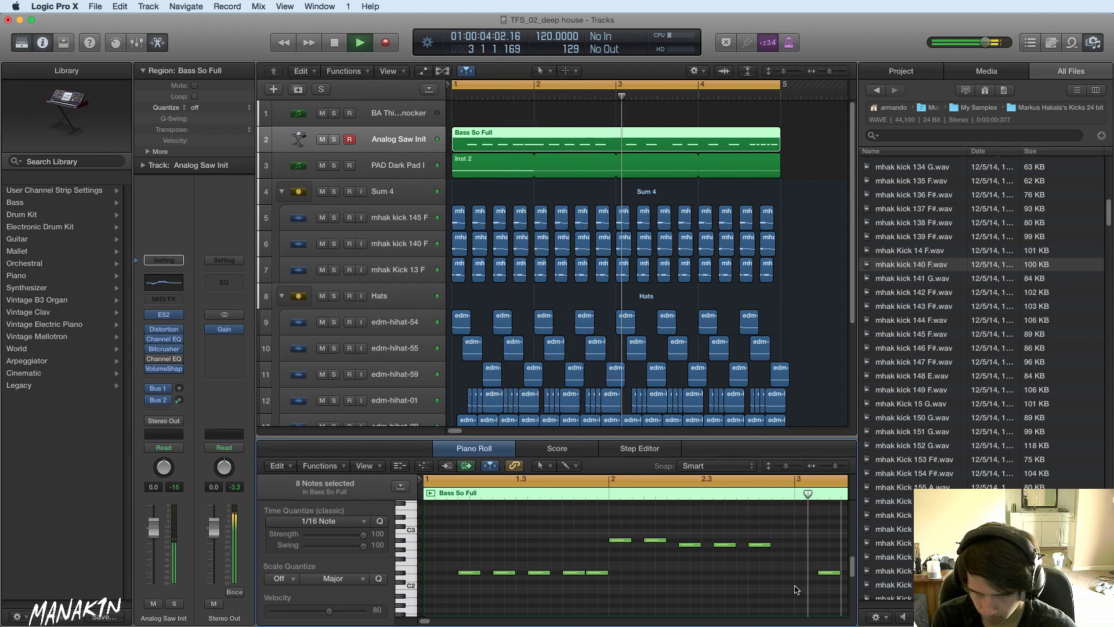
key(space)
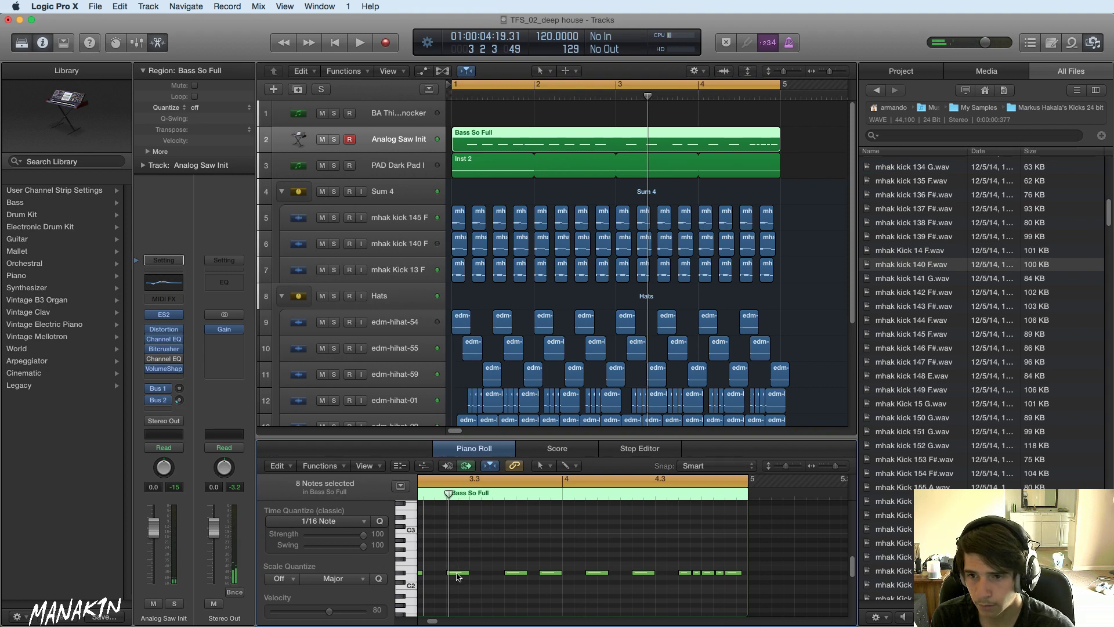
- Space five D#2 notes three sixteenths apart in bar 3, adding the missing one, with the group starting at position 3 1 3 1
drag(432, 622, 429, 621)
drag(570, 542, 711, 596)
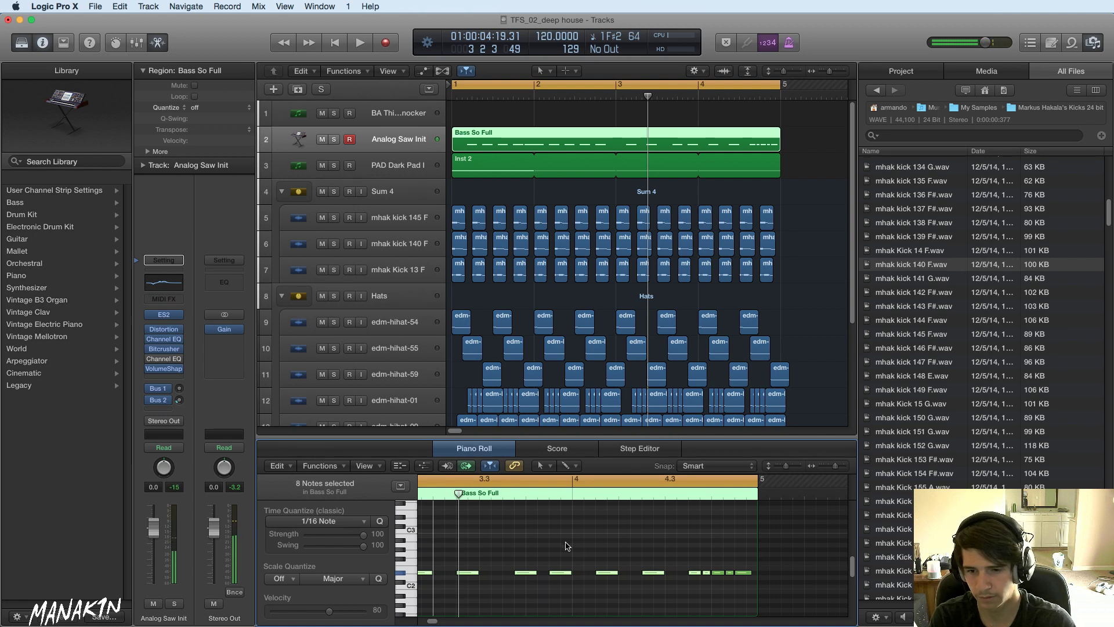
scroll(428, 622, left, 5)
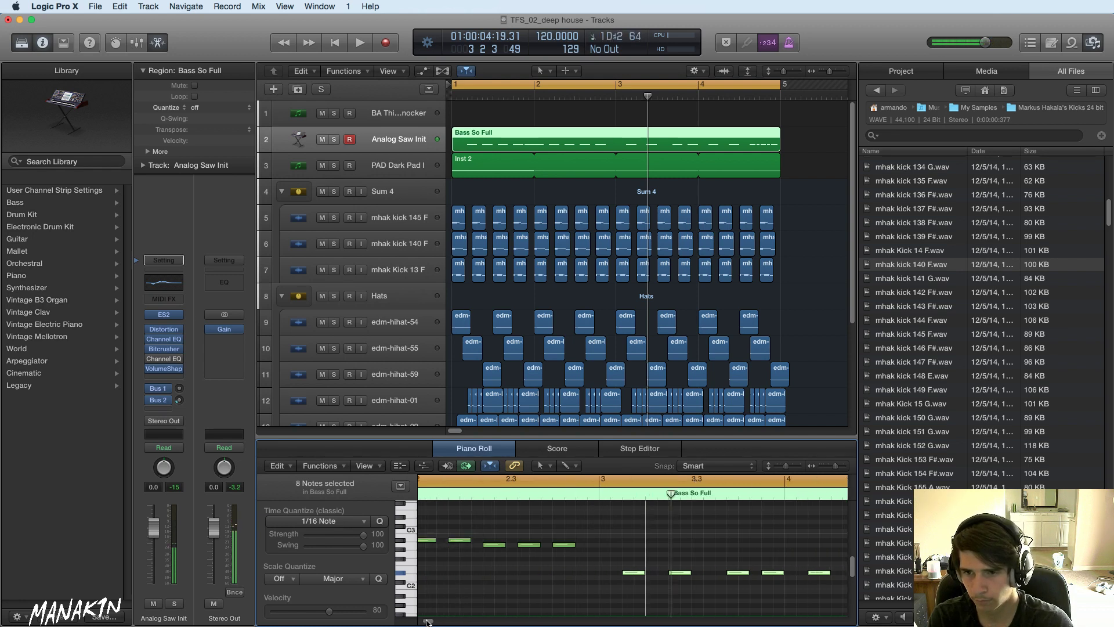
drag(636, 577, 680, 575)
click(660, 543)
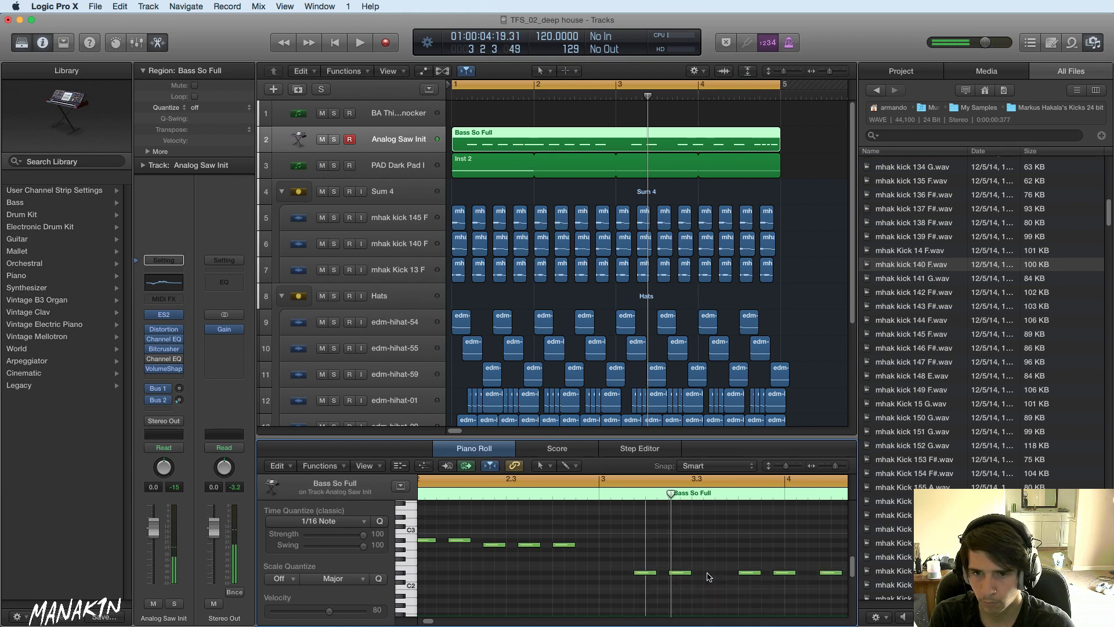
click(783, 573)
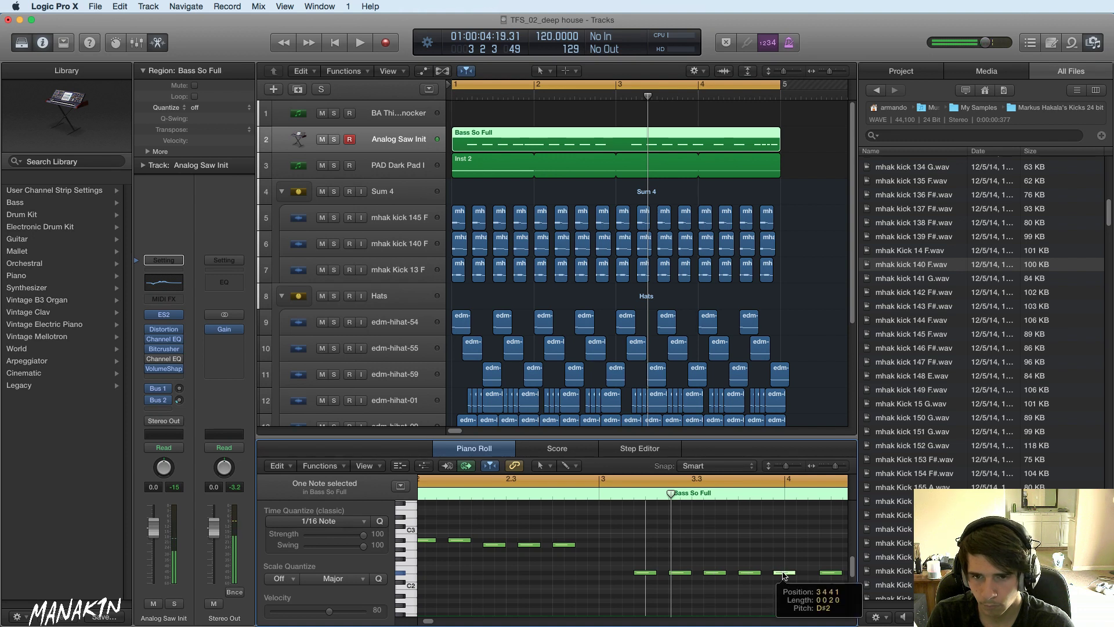
drag(784, 574, 621, 589)
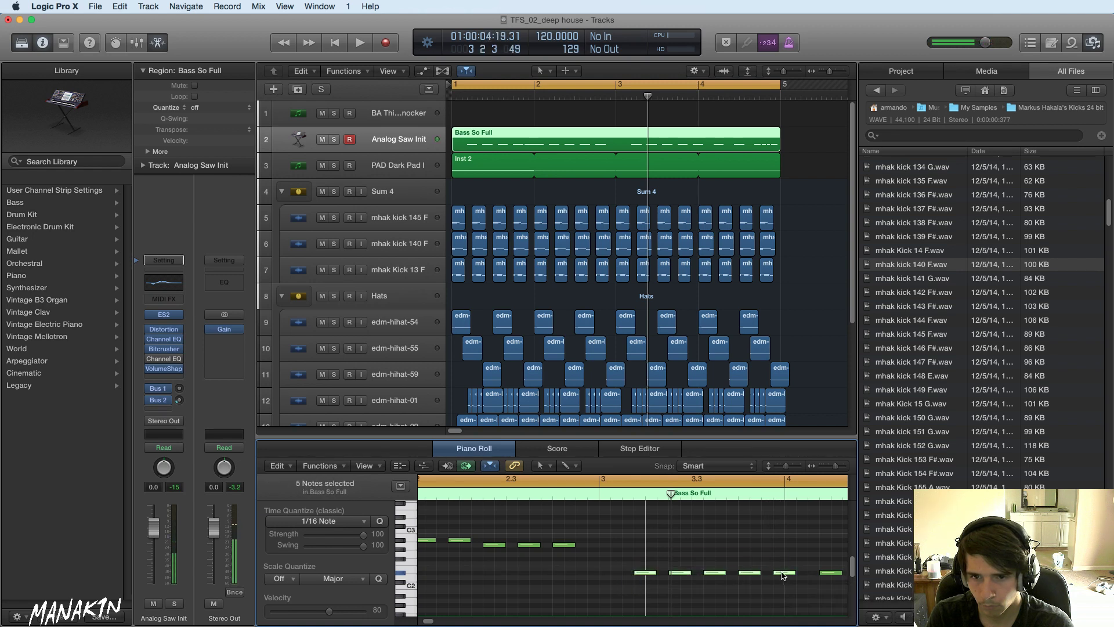
drag(783, 574, 772, 574)
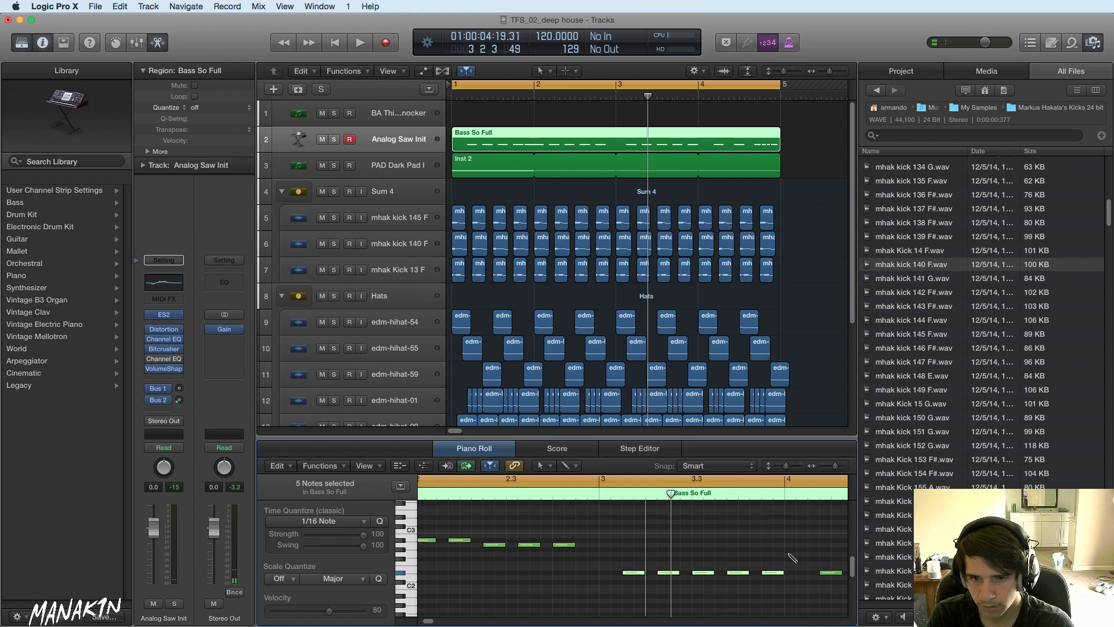
- Add two F2 and three F#2 notes three sixteenths apart from bar 4, replacing the bar's old D#2 notes, and play the pattern
click(792, 564)
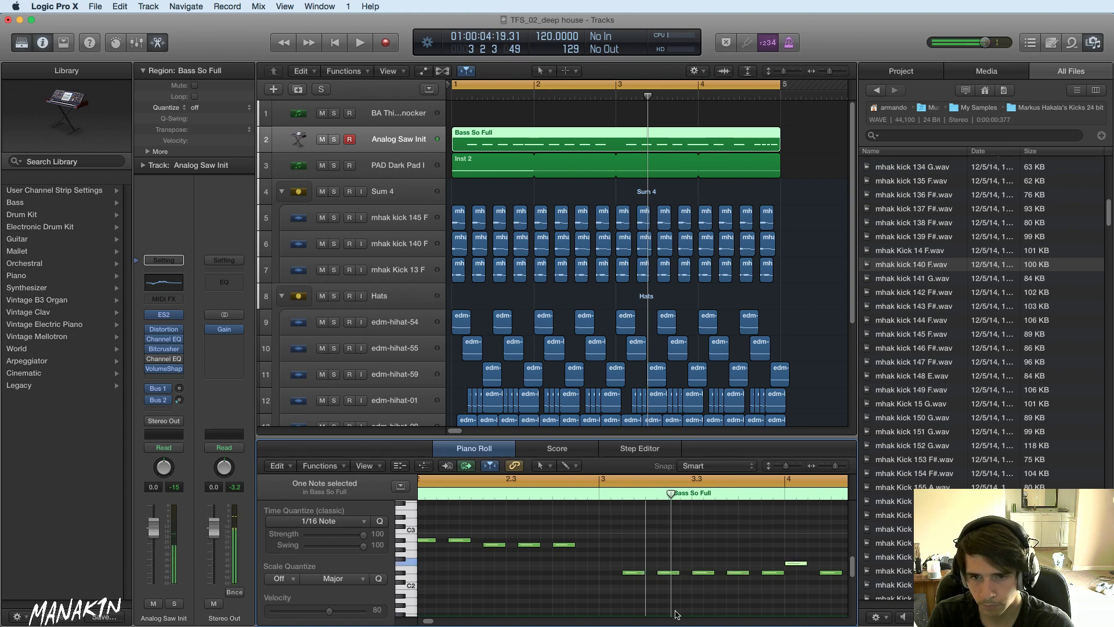
scroll(504, 569, right, 5)
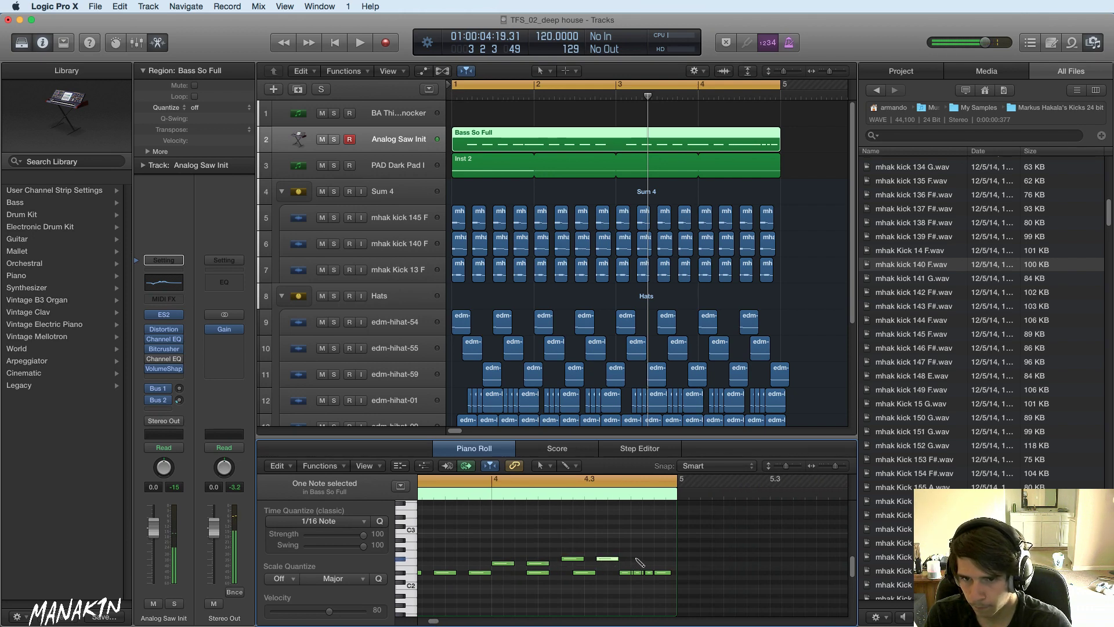
drag(521, 570, 672, 587)
key(space)
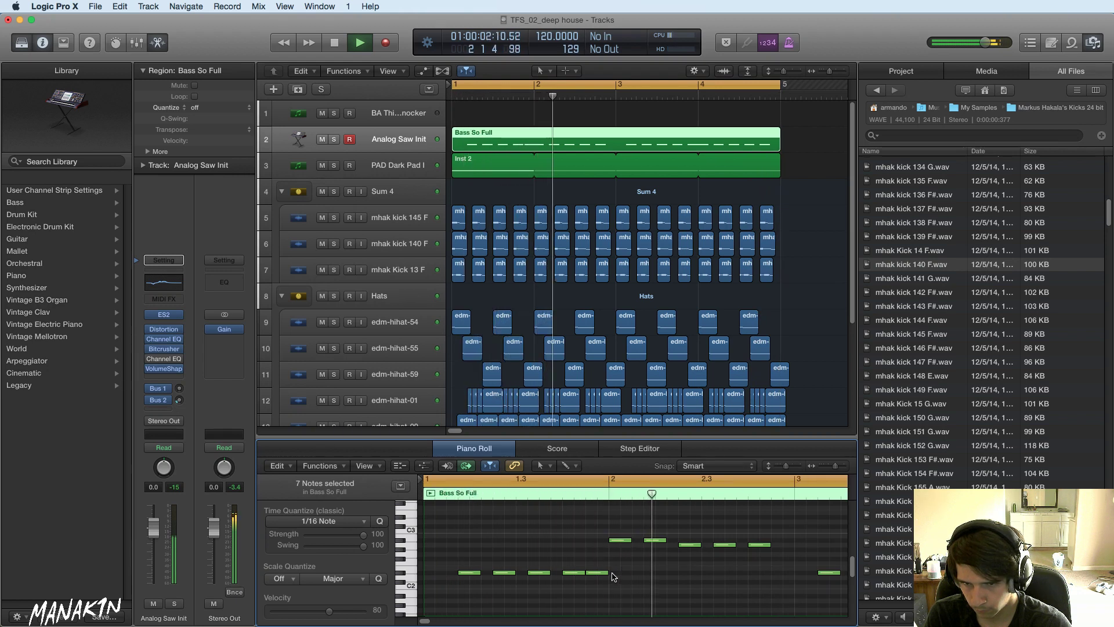
key(space)
- Try a D#2 note at the start of bar 1 and play the pattern with and without it
key(space)
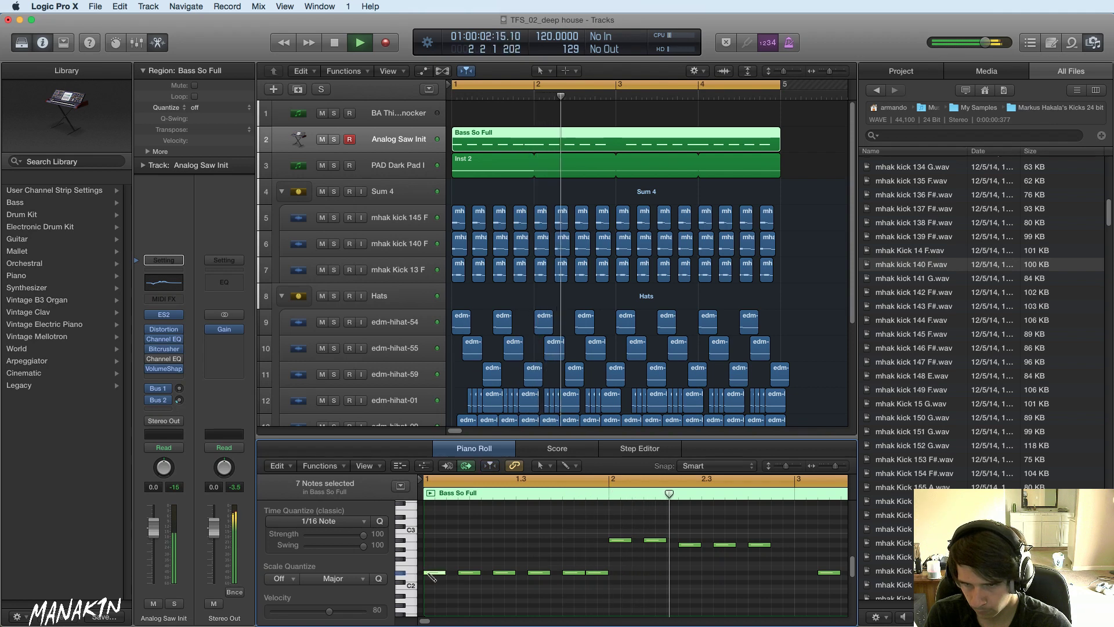
click(433, 573)
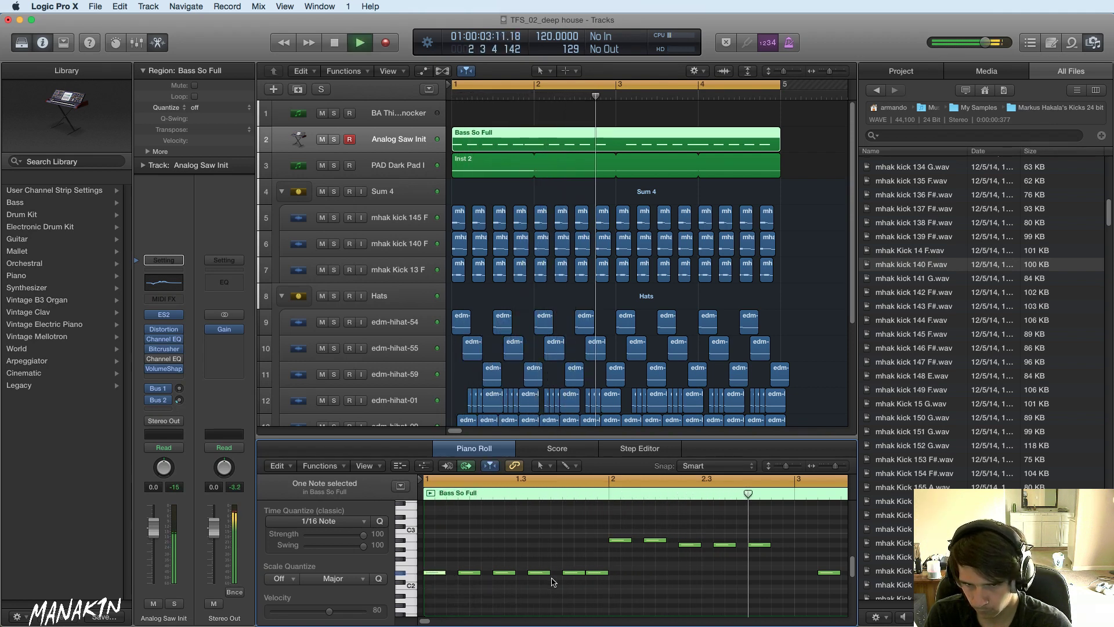
key(space)
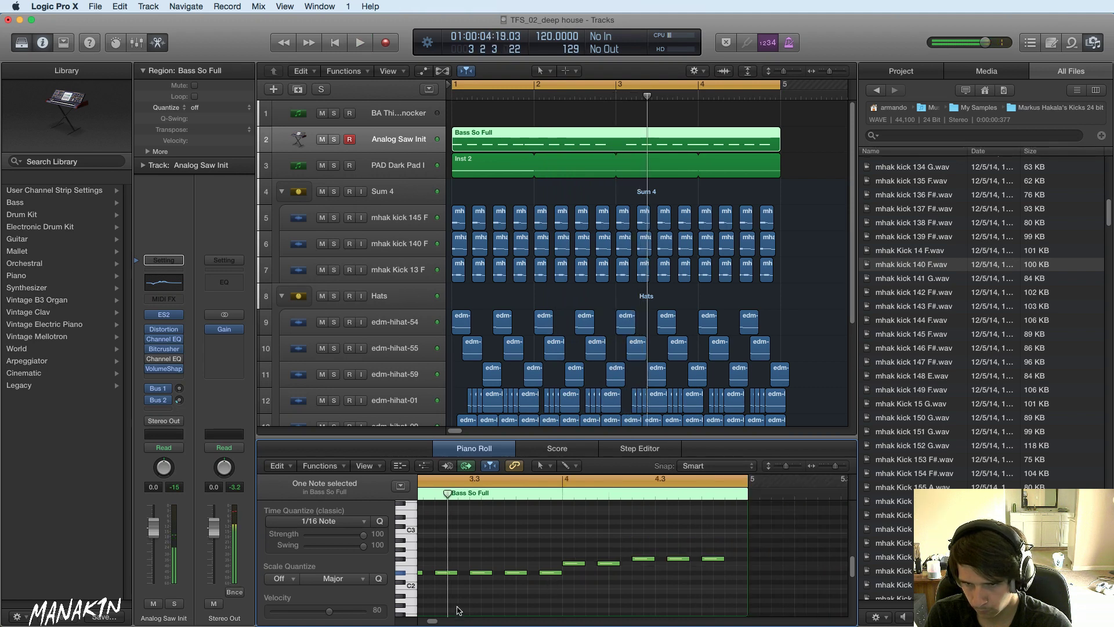
drag(434, 621, 425, 622)
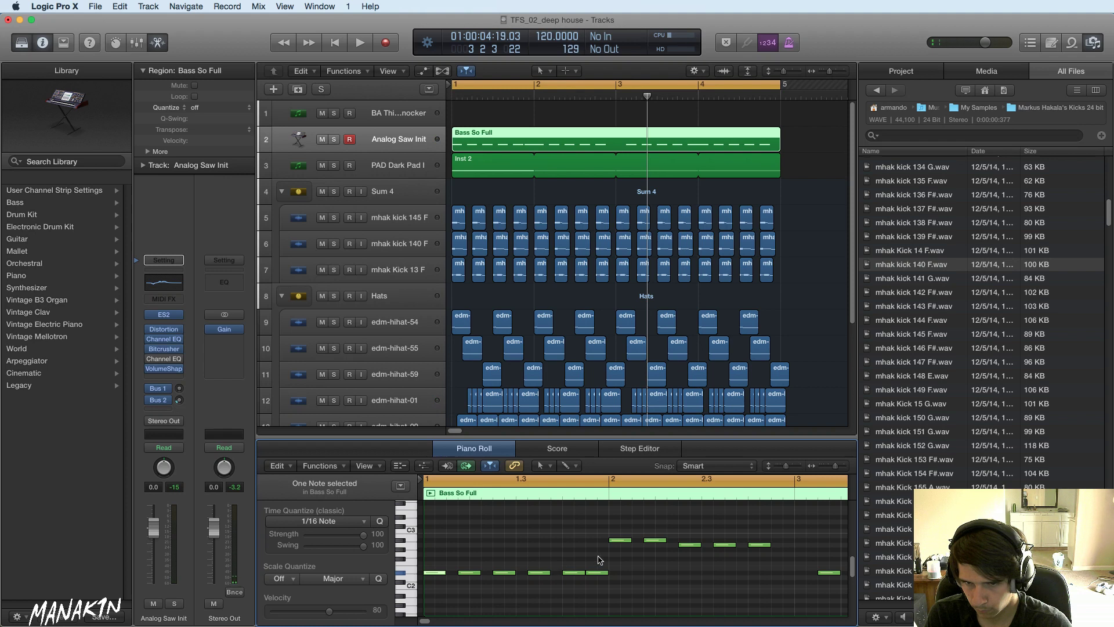
key(Return)
key(space)
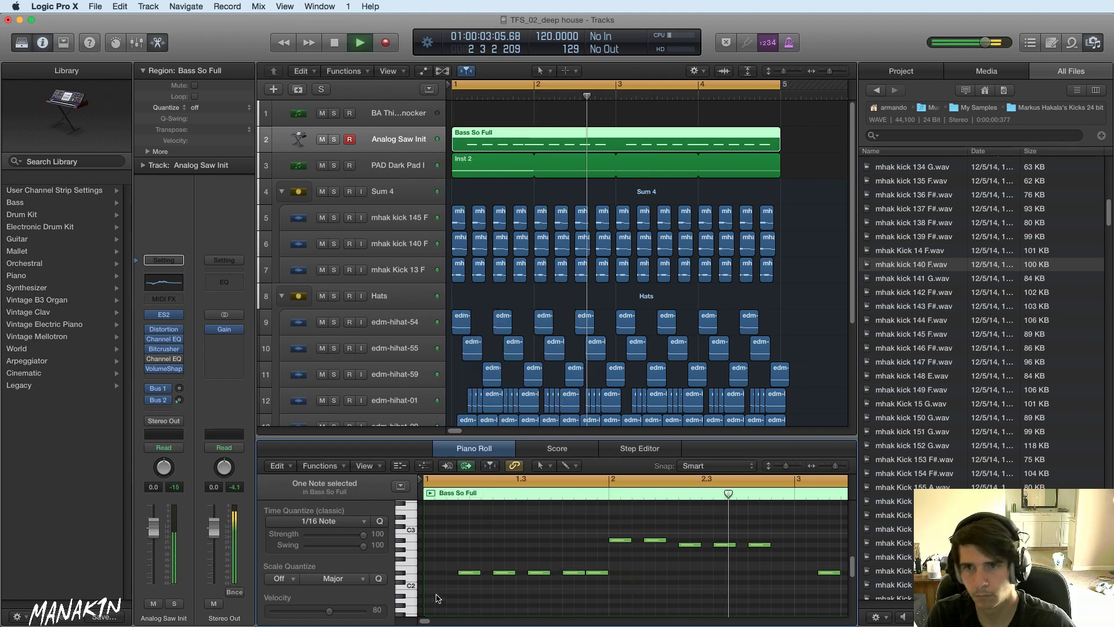
- Mute the PAD Dark Pad track, move the Bass So Full region to the BA Thick Electroknocker track, and play it
click(322, 166)
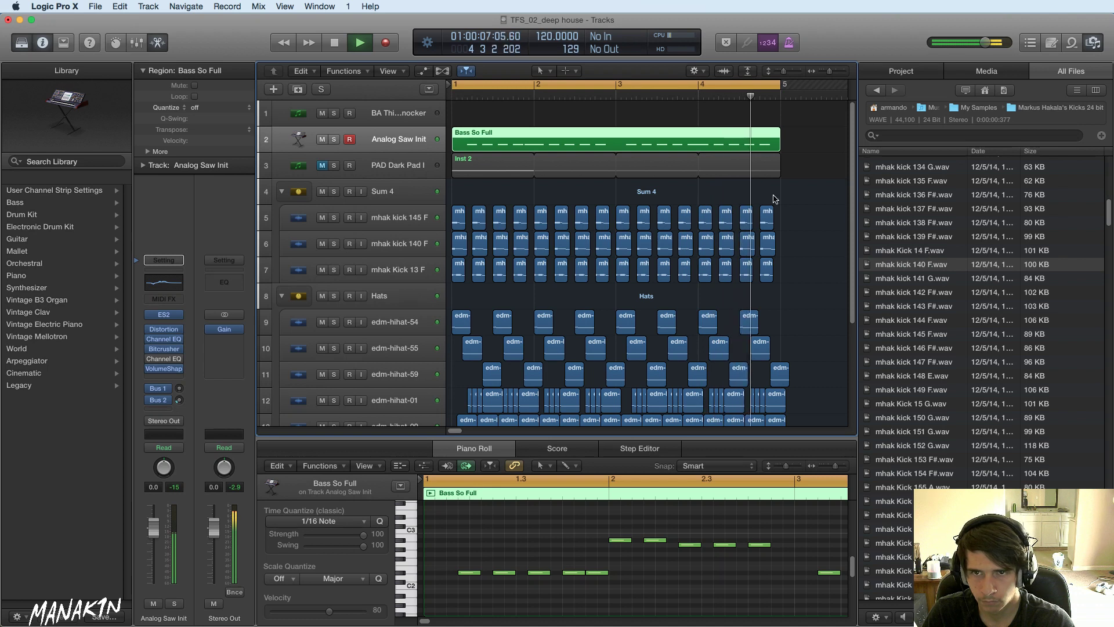
drag(637, 150, 635, 121)
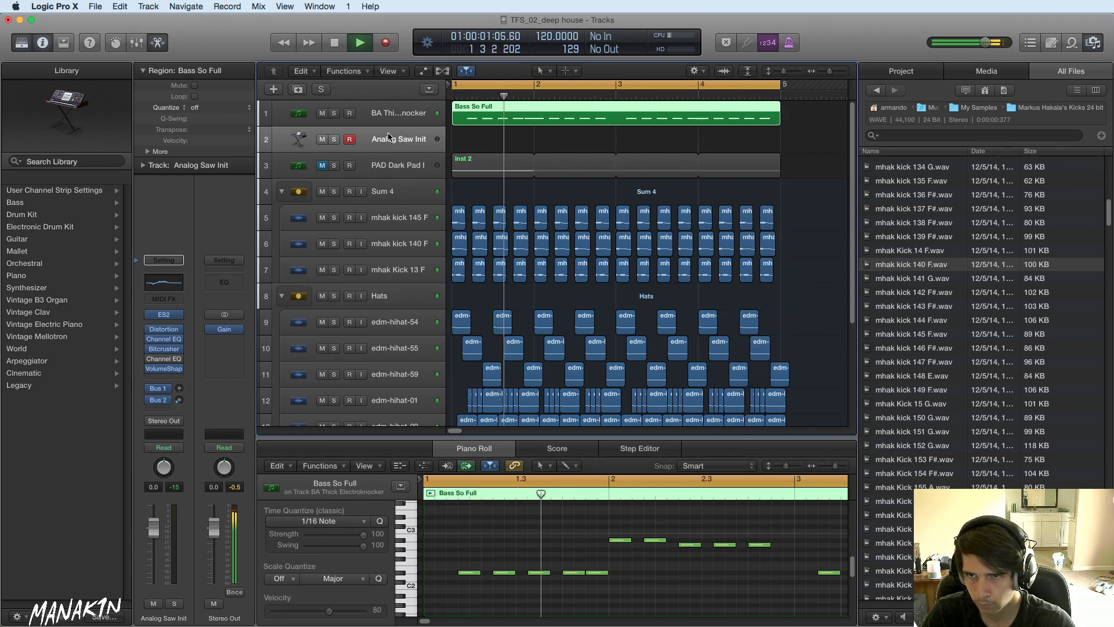
key(space)
key(space)
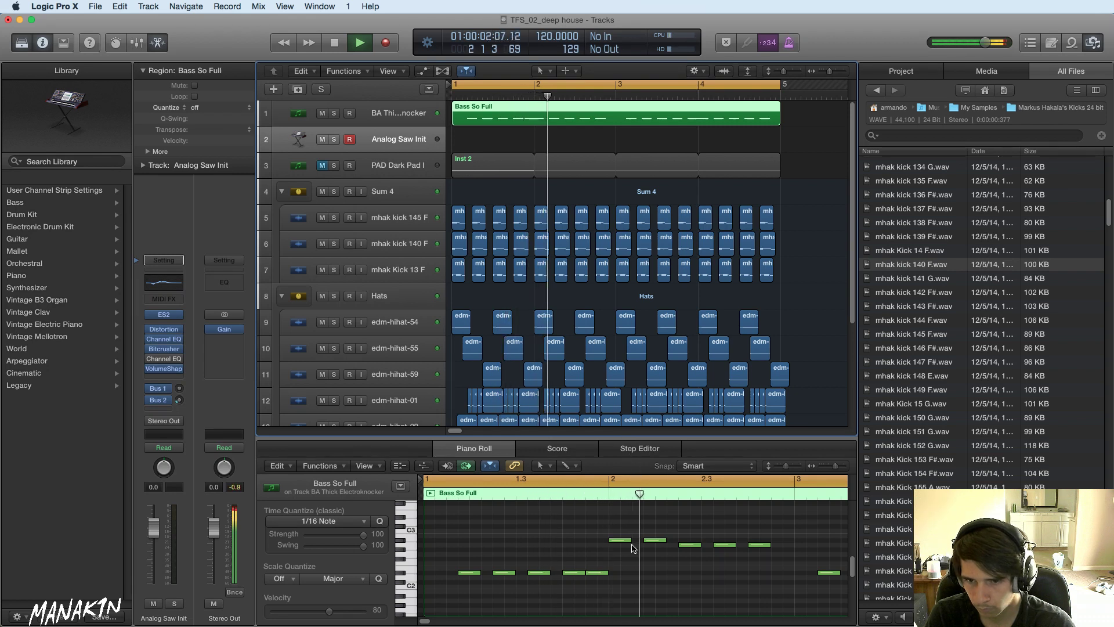
key(space)
- Try the pattern without the last D#2 note before bar 2, and put the note back
click(597, 573)
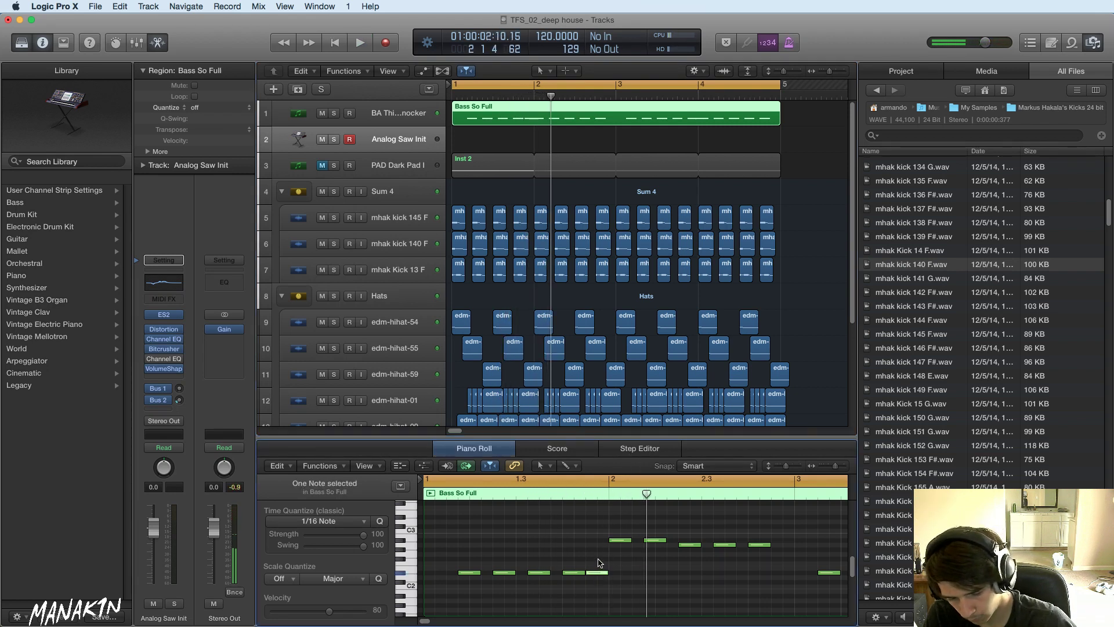
key(Delete)
key(space)
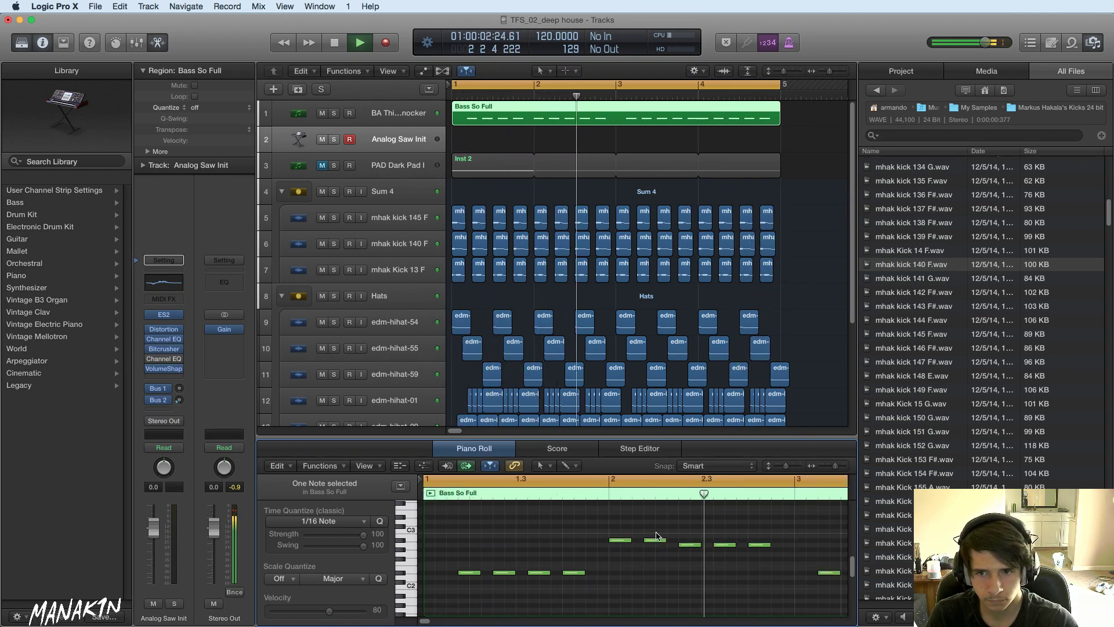
key(space)
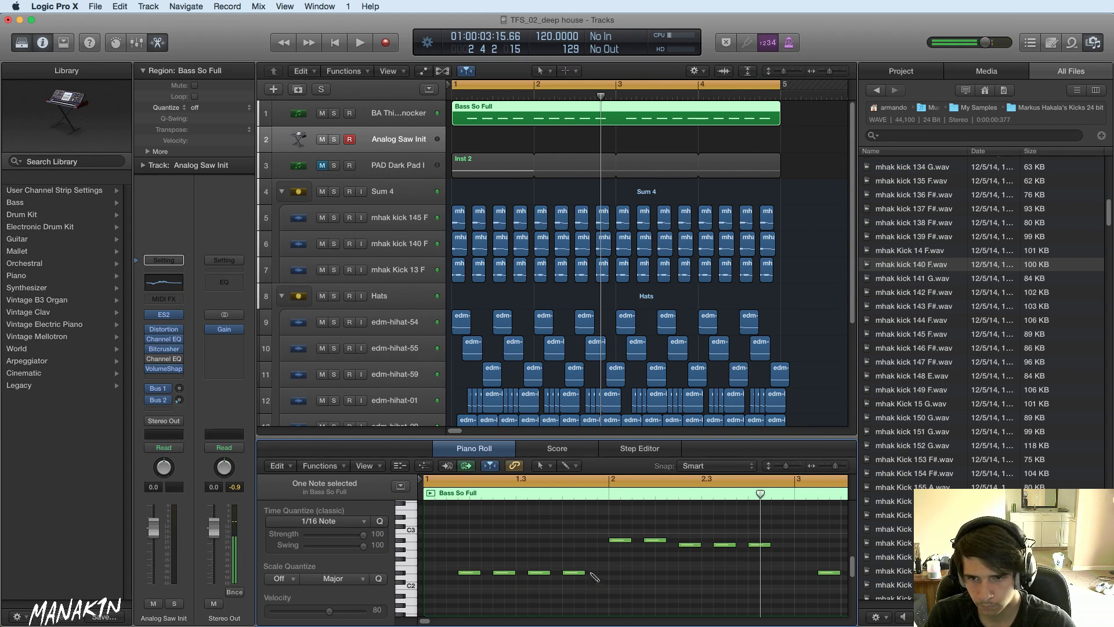
key(Return)
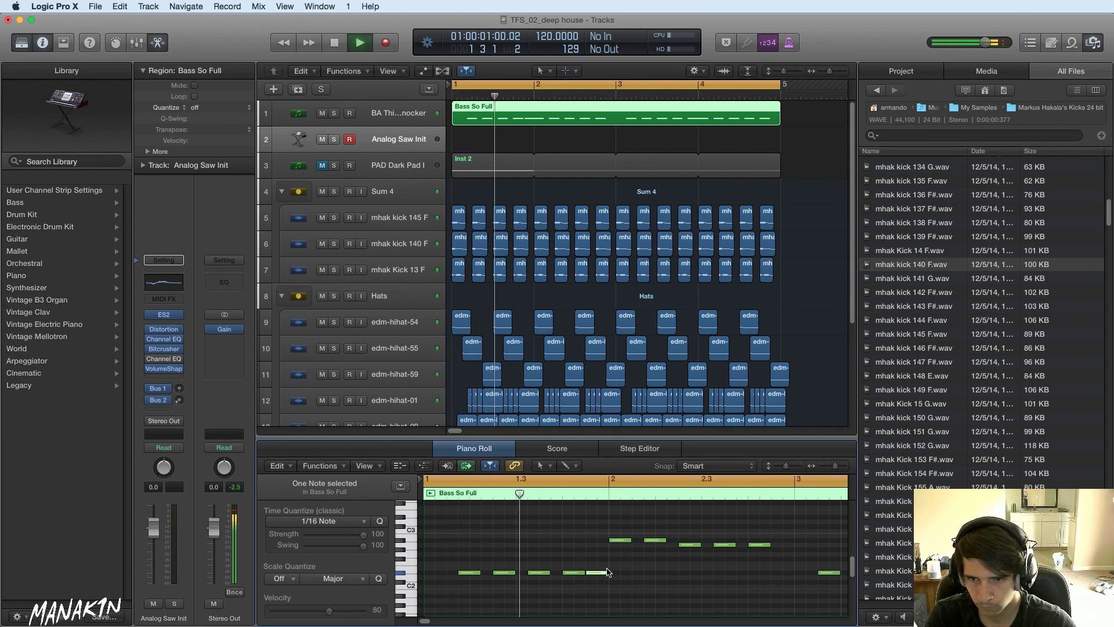
- Play the bass line from the start through bar 4 to judge the full pattern
key(space)
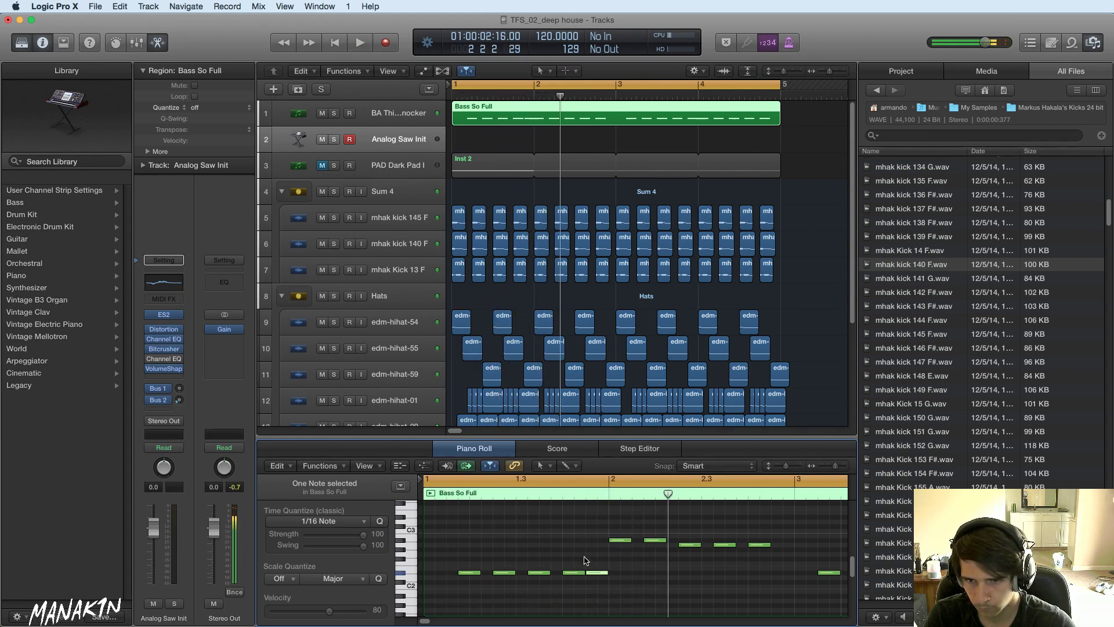
key(Return)
key(space)
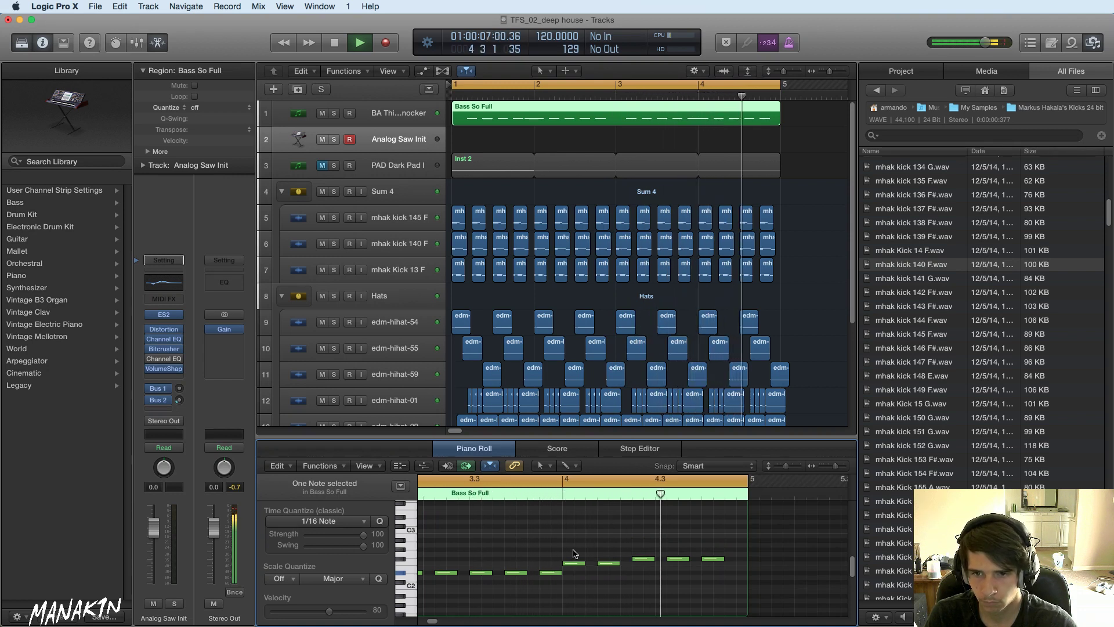
key(space)
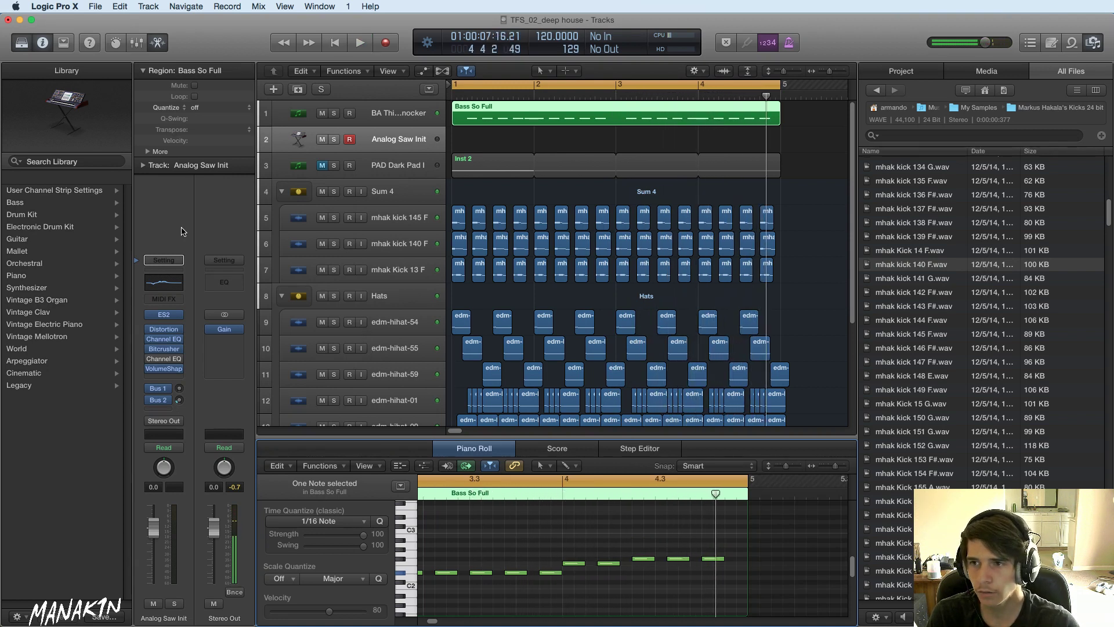
- Try the BA Thrill preset in SynthMaster on the BA Thick Electroknocker track while playing, and return to the BA Thick Electroknocker BT preset
click(393, 109)
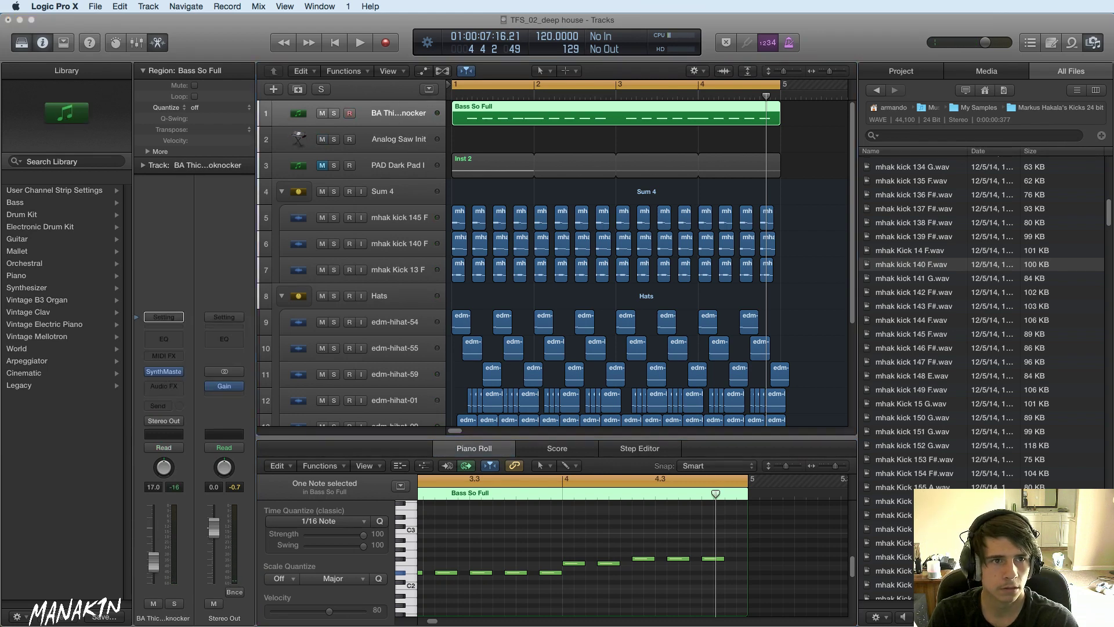
click(163, 372)
drag(754, 136, 535, 118)
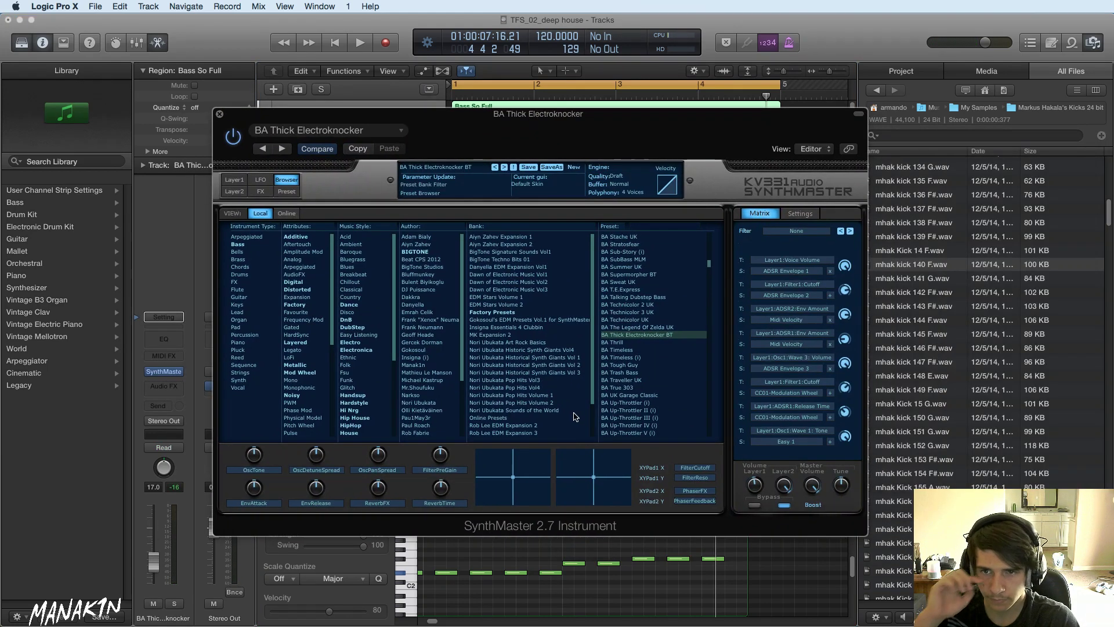
click(629, 343)
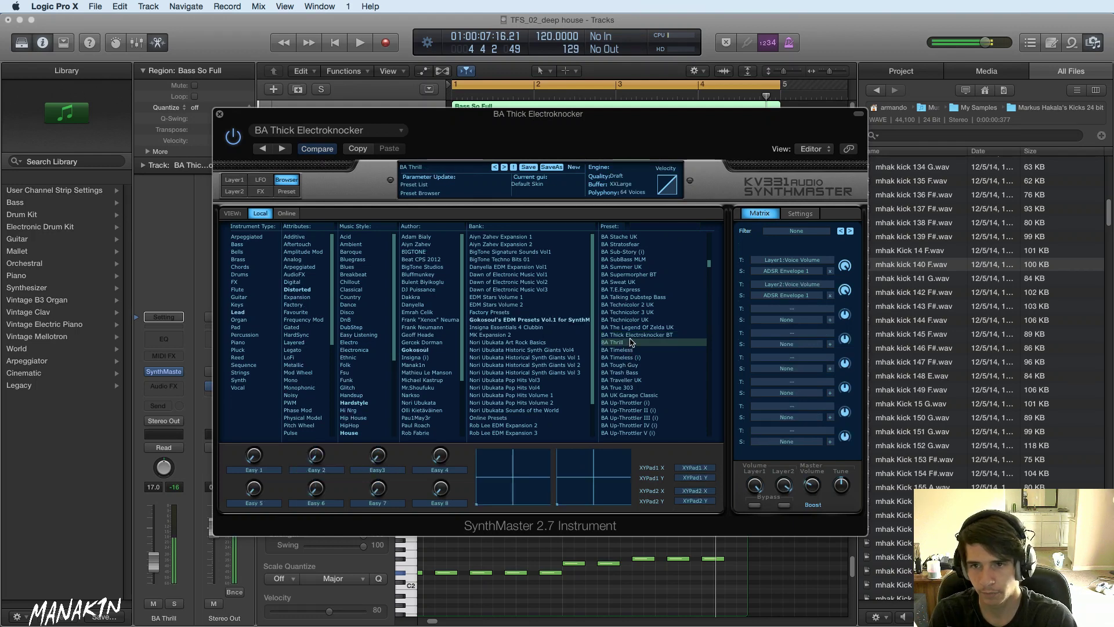
key(space)
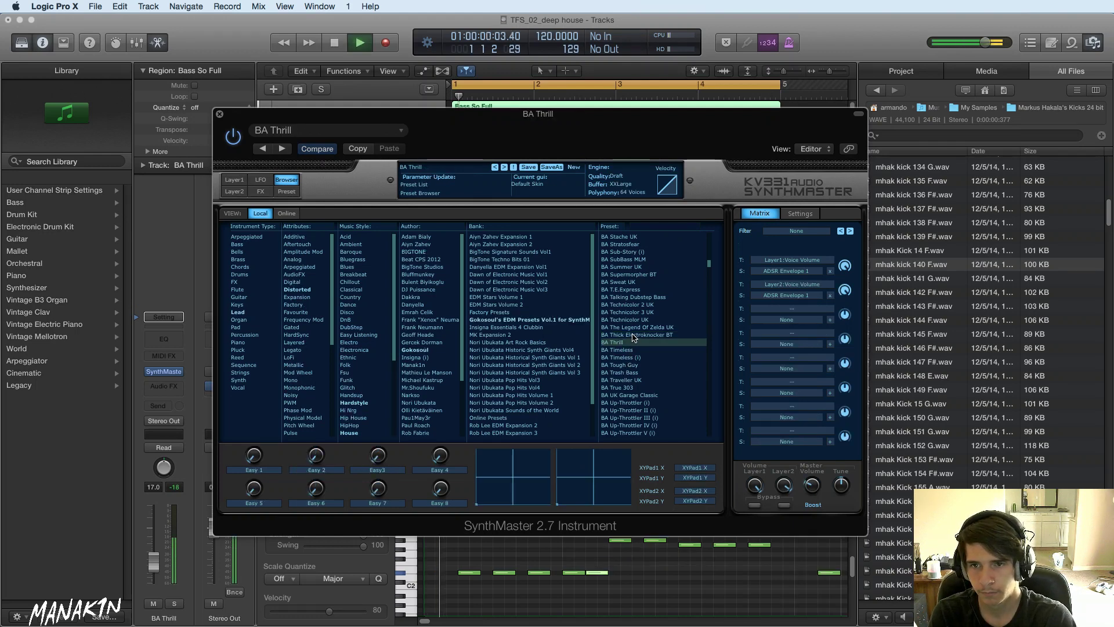
click(631, 335)
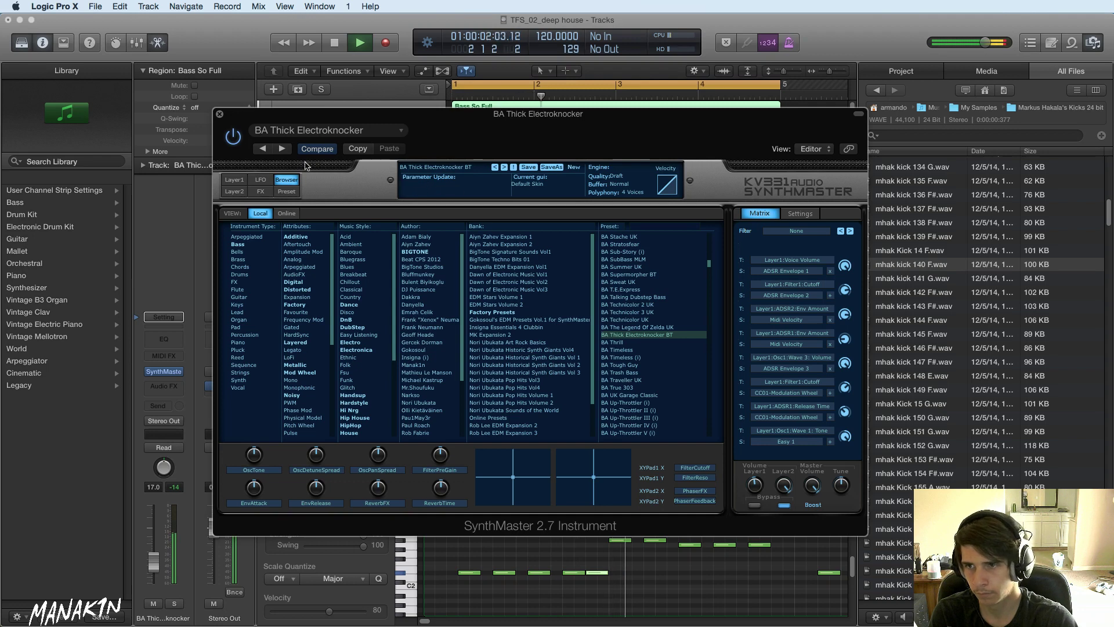
click(220, 114)
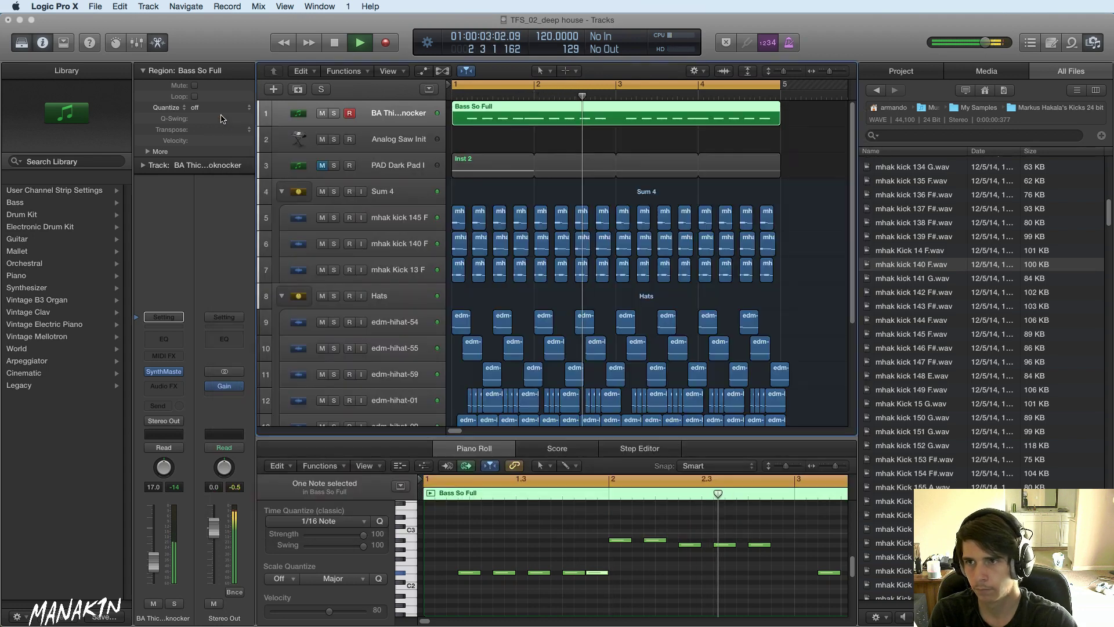
- Copy the VolumeShaper settings from the Analog Saw Init track and return to the BA Thick Electroknocker track
click(395, 143)
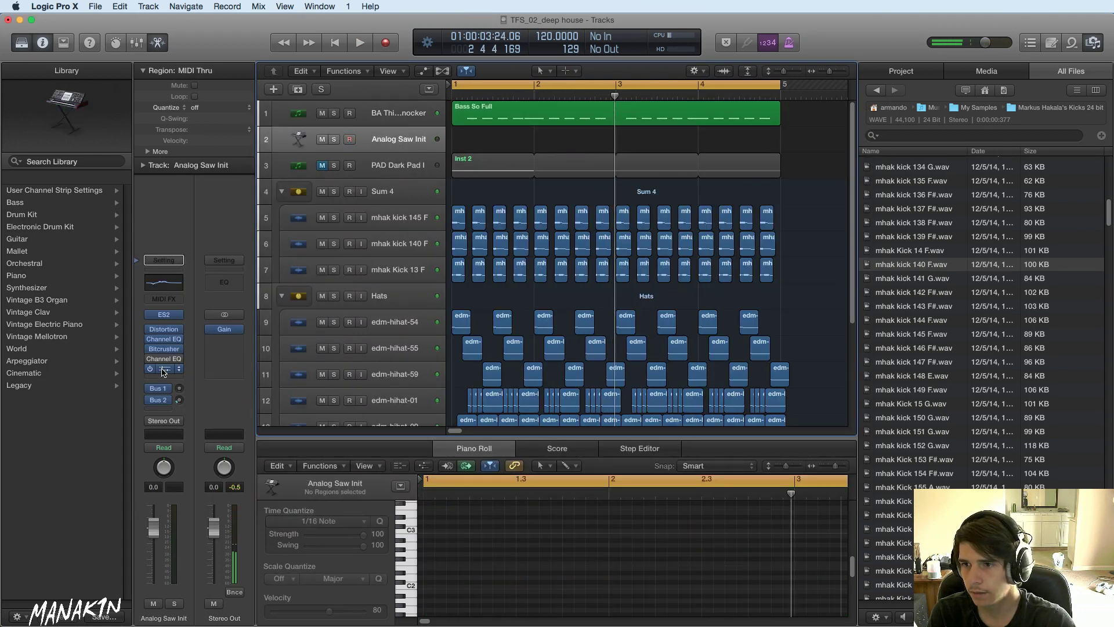
click(163, 372)
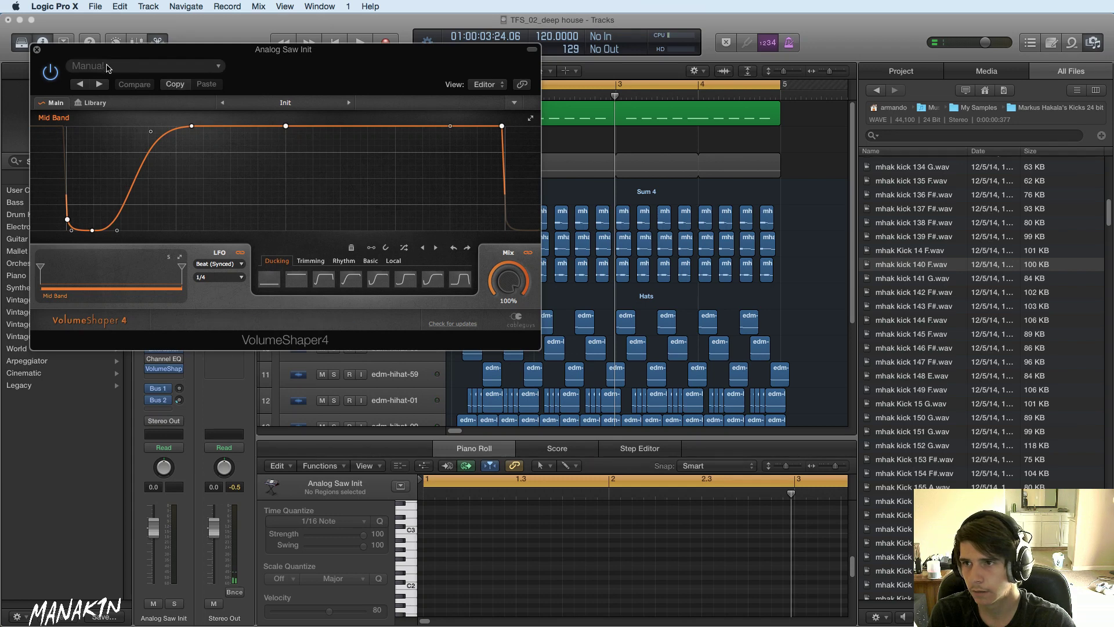
click(36, 51)
click(400, 113)
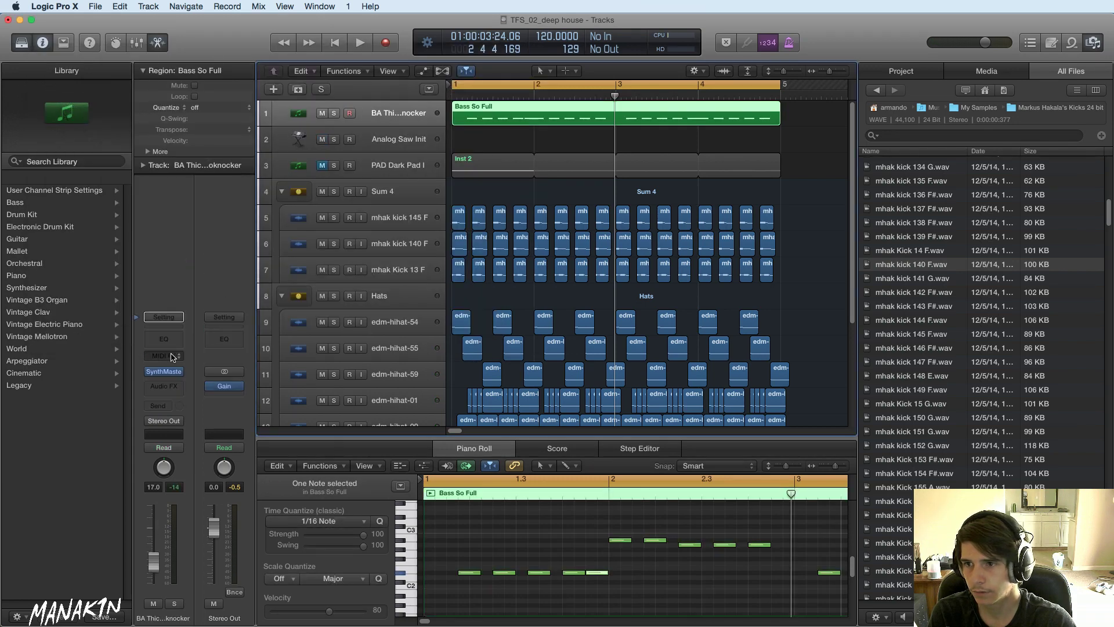
- Insert Cableguys VolumeShaper 4 on the BA Thick Electroknocker track, paste the copied ducking settings into it, and play the loop
click(163, 384)
mouse_move(185, 527)
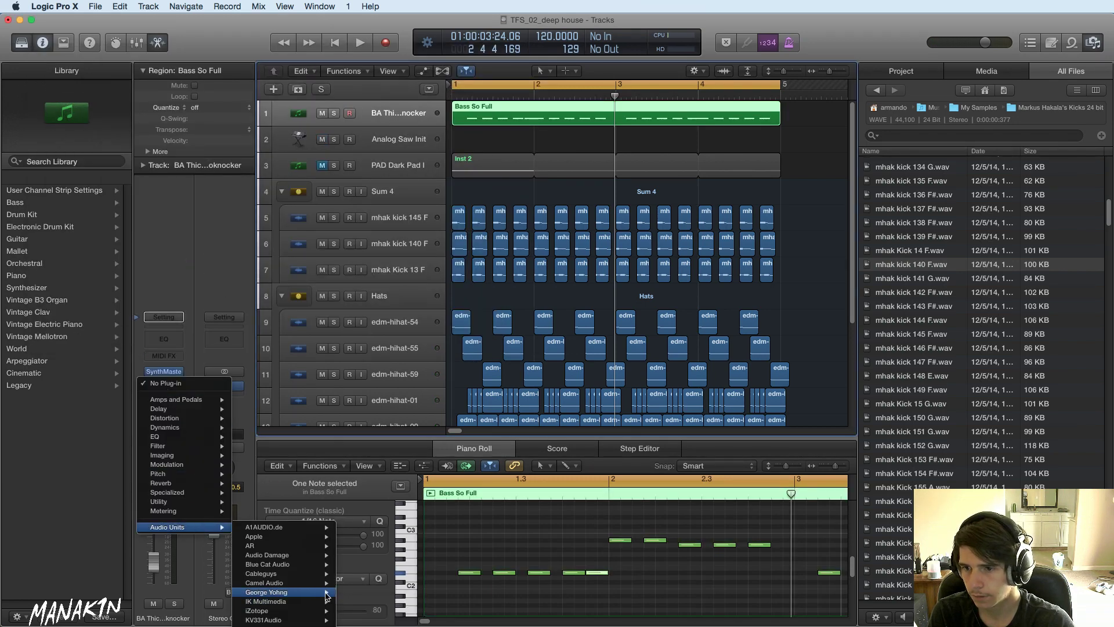
mouse_move(326, 583)
click(436, 574)
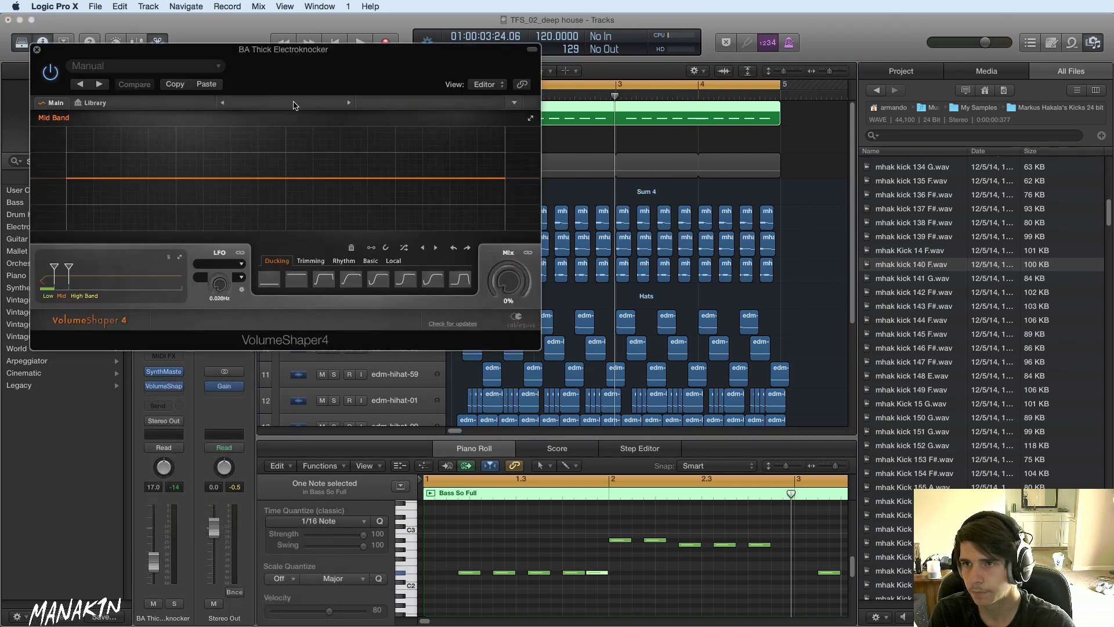
click(201, 85)
key(space)
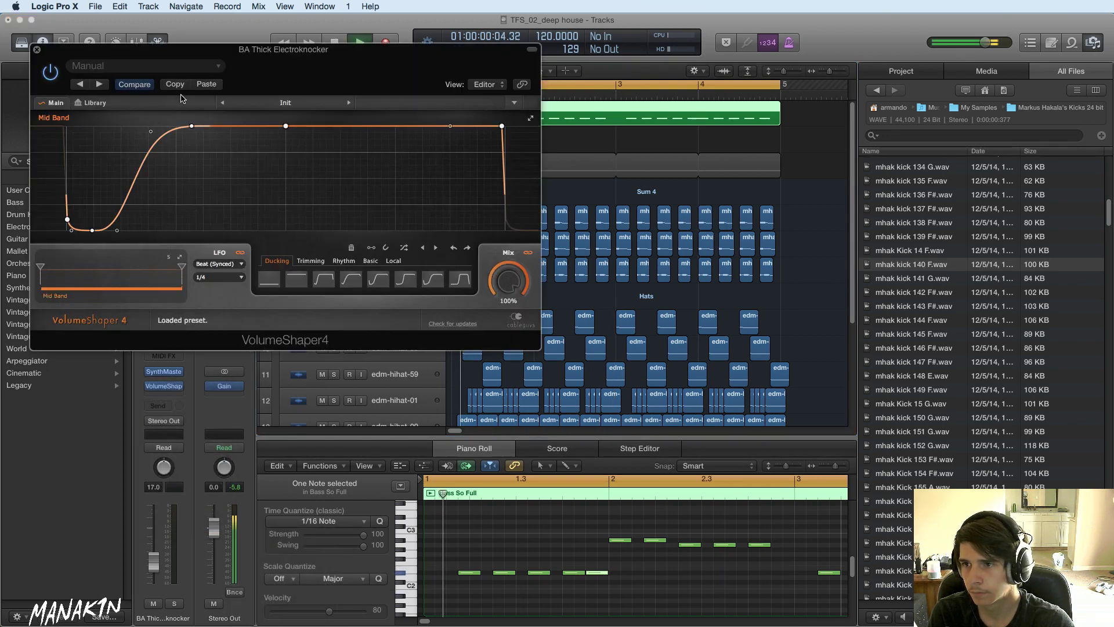
click(37, 49)
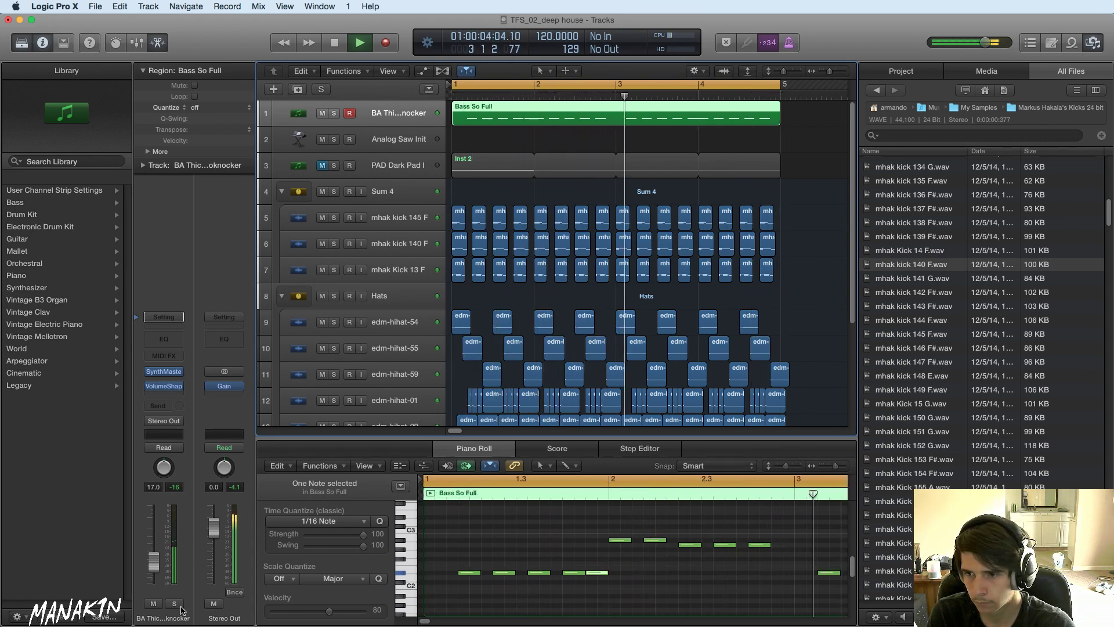
- Solo the BA Thick Electroknocker track, examine Layer 1 of its SynthMaster patch while it plays, and unsolo the track
key(s)
click(165, 376)
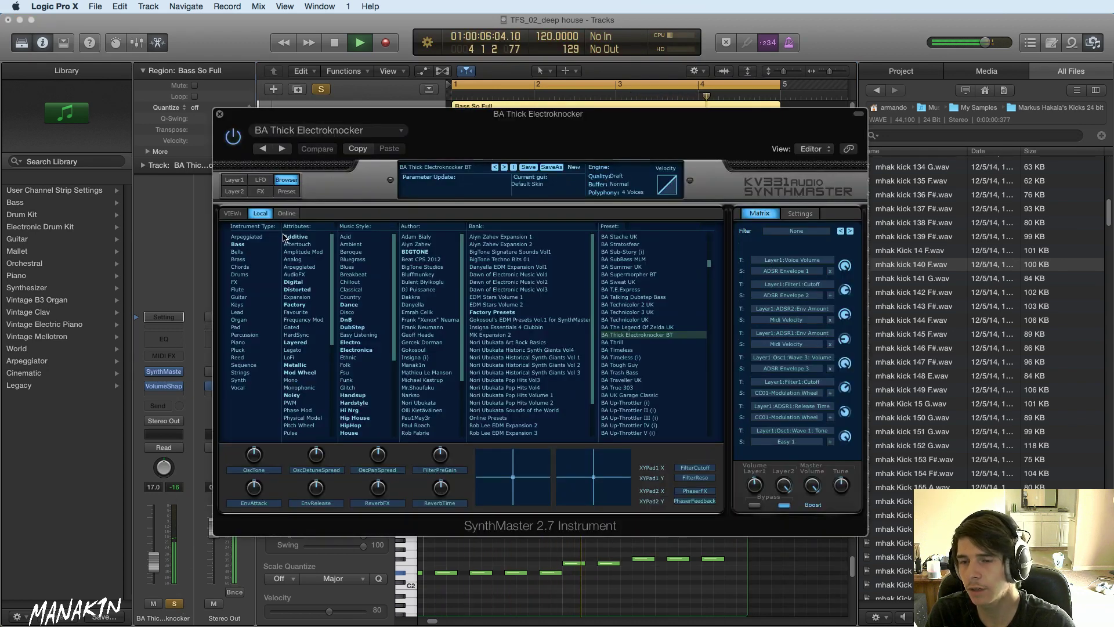
click(235, 180)
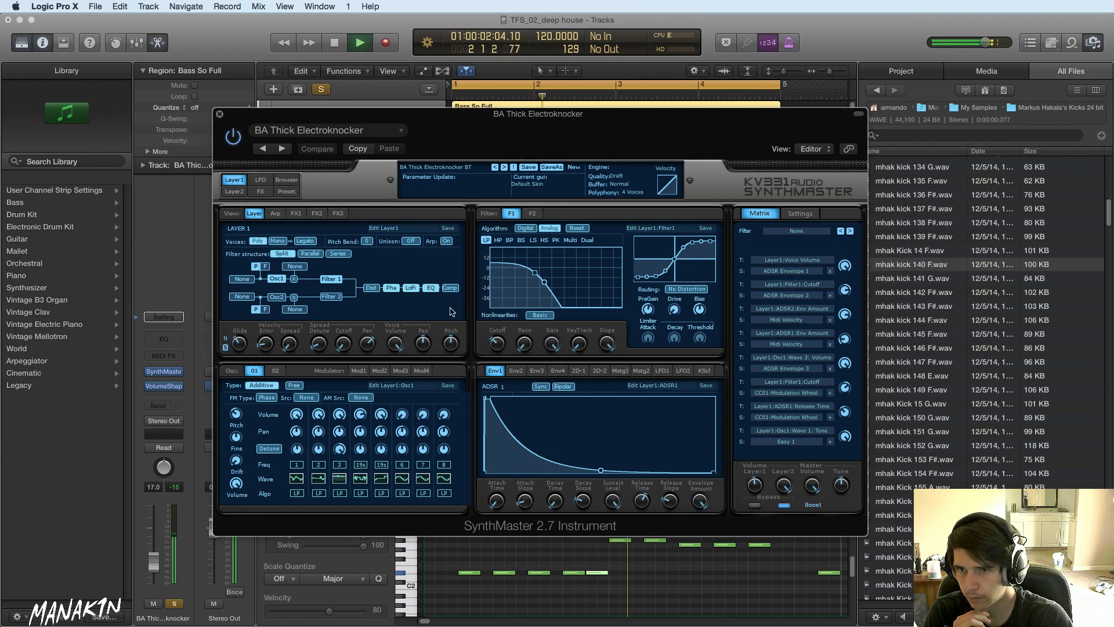
click(409, 287)
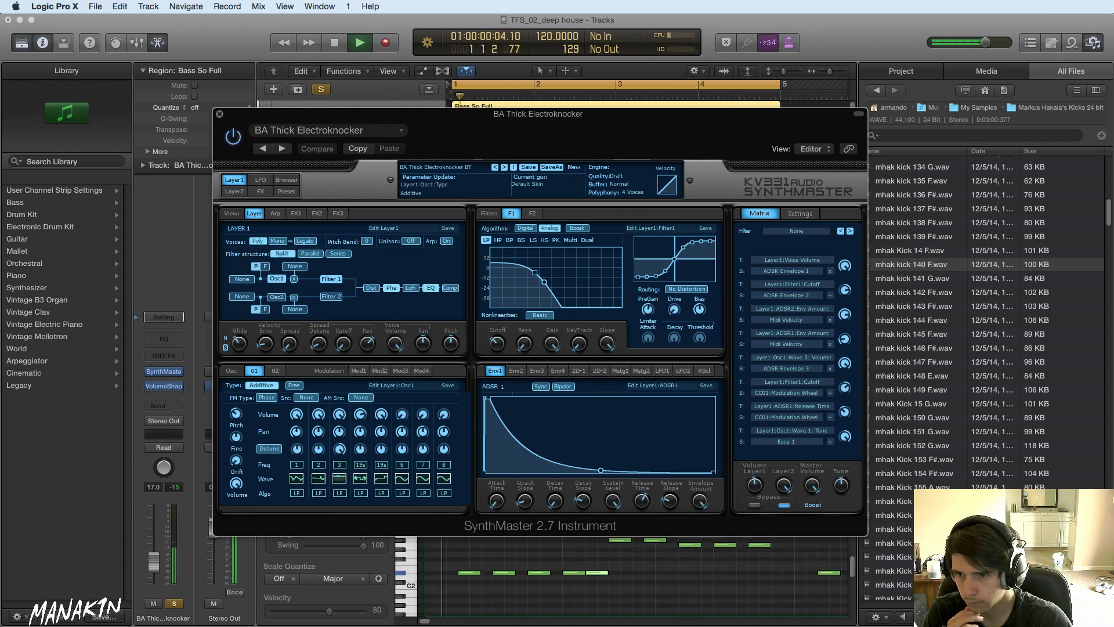
click(173, 604)
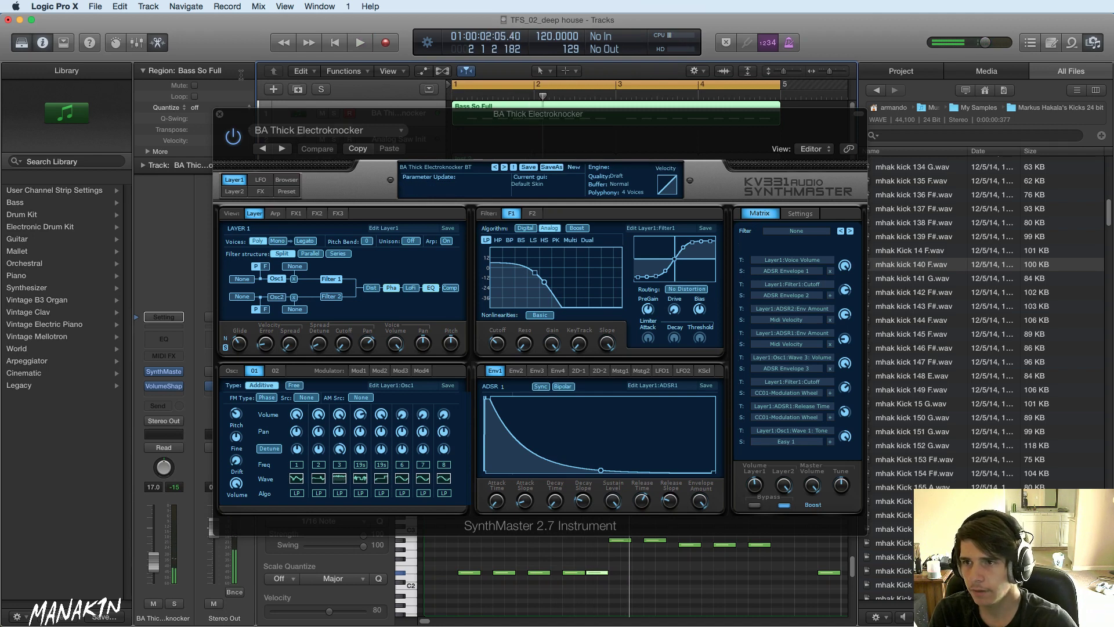
click(219, 115)
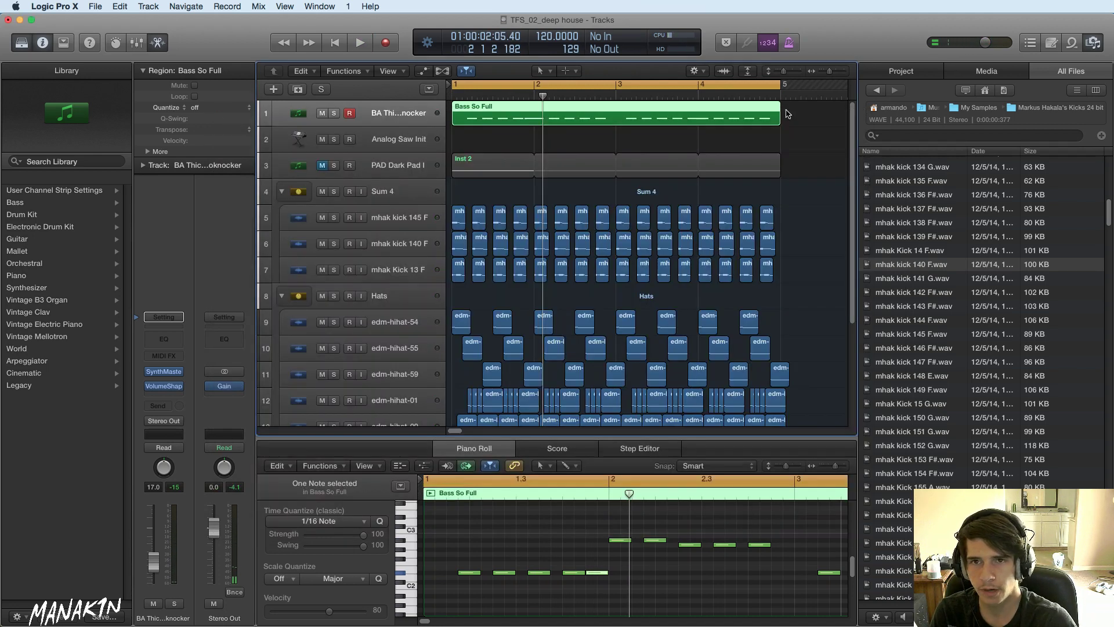
- Shrink the arrangement horizontally and vertically and hide the Piano Roll so that all 17 tracks fit in view
drag(831, 72, 827, 72)
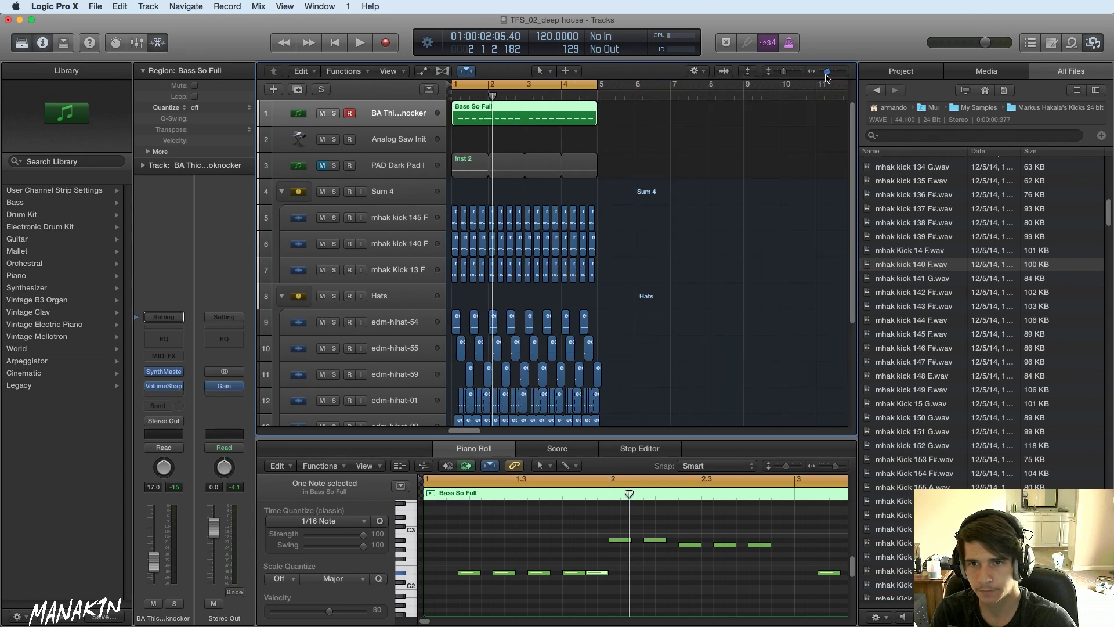
scroll(640, 260, down, 2)
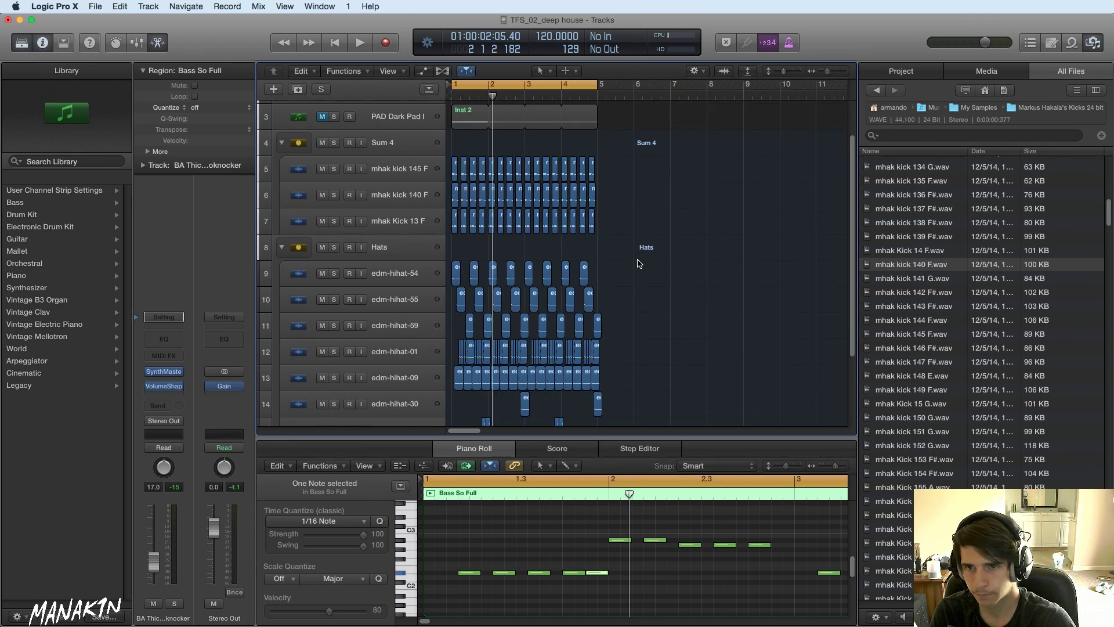
scroll(638, 264, up, 2)
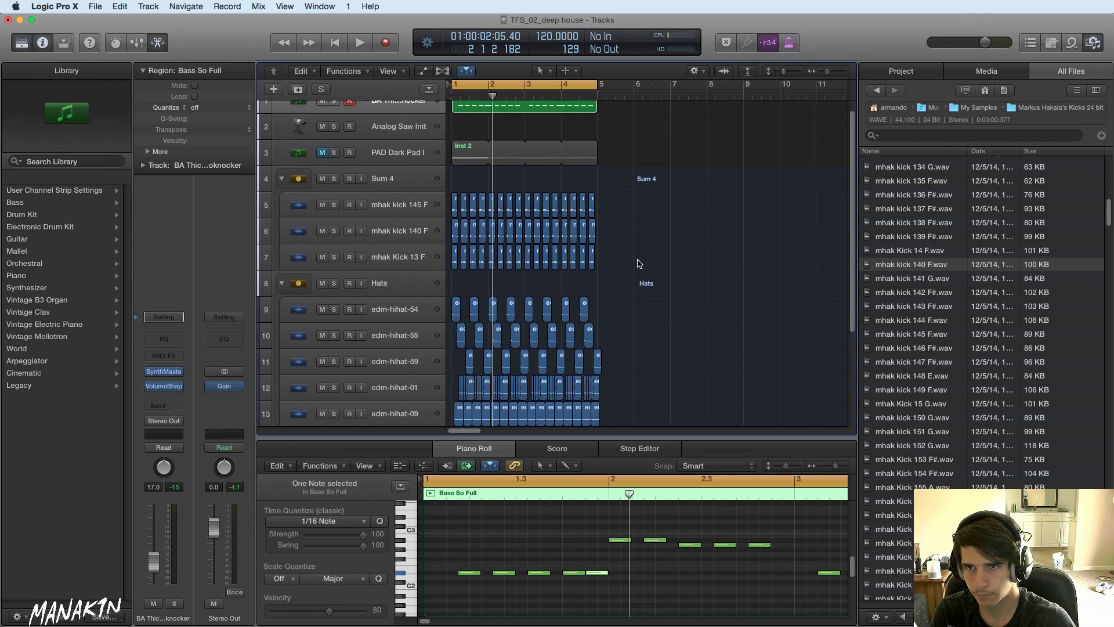
drag(788, 71, 781, 72)
drag(595, 439, 595, 616)
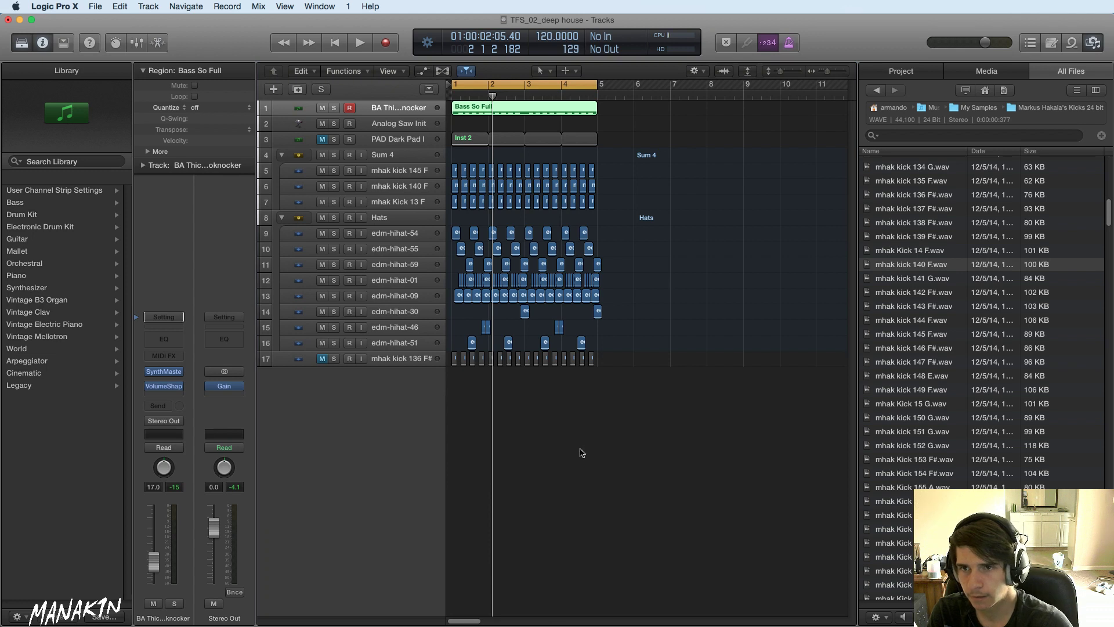
- Play the loop and move the Bass So Full region down to the Analog Saw Init track
key(space)
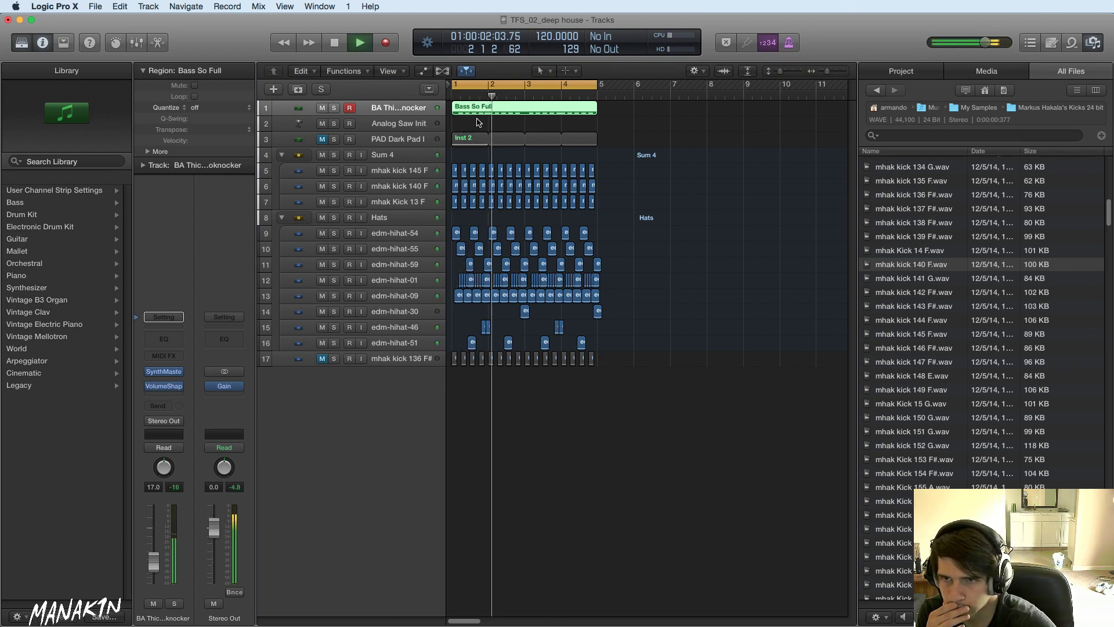
drag(470, 108, 468, 126)
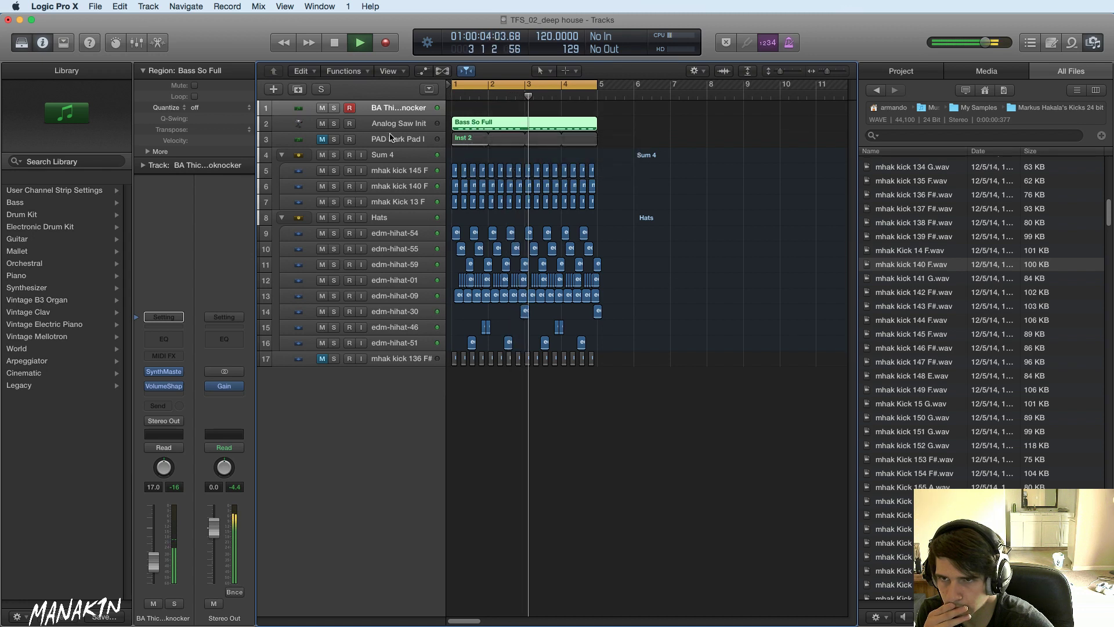
click(470, 123)
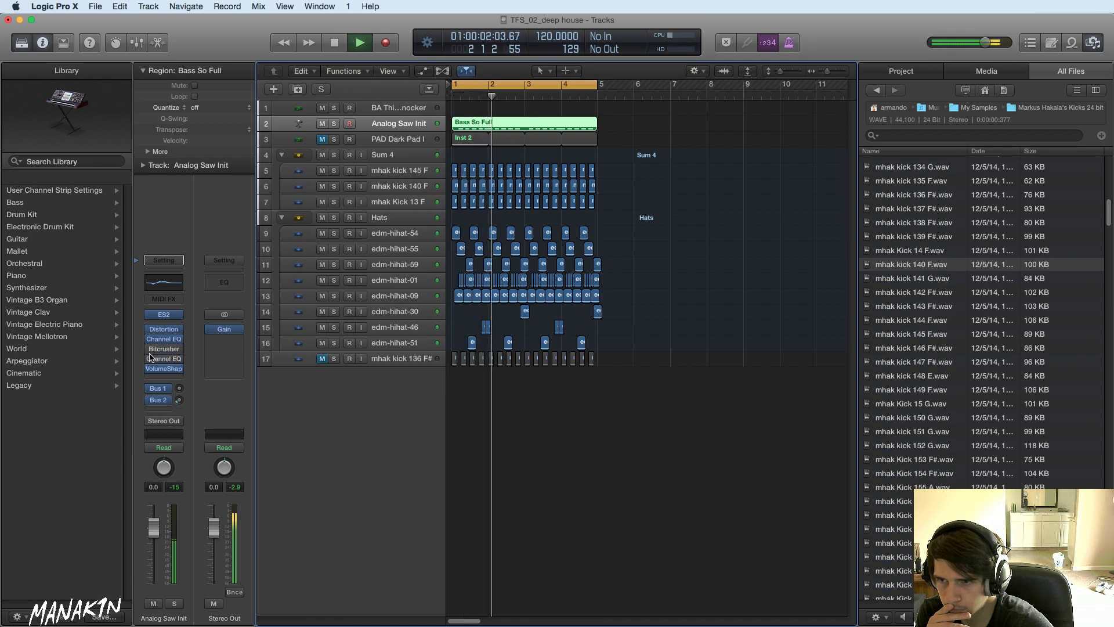
- Open the ES2 synth on the Analog Saw Init track and solo the track while the loop plays
click(163, 314)
mouse_move(667, 247)
mouse_down()
mouse_move(668, 265)
mouse_move(676, 231)
mouse_move(673, 246)
mouse_up()
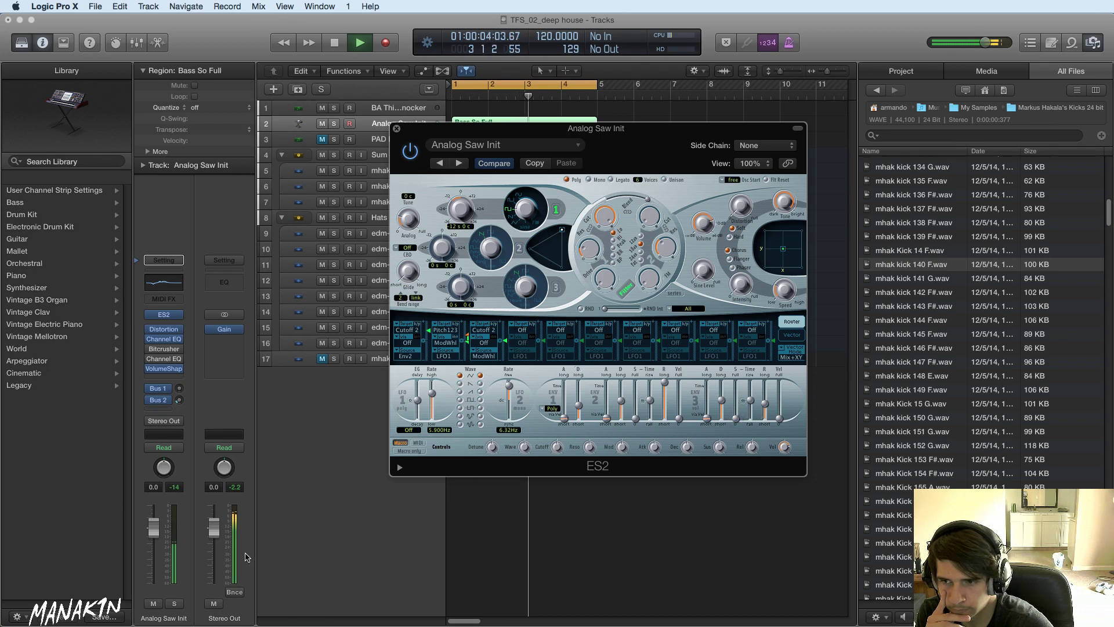
click(174, 604)
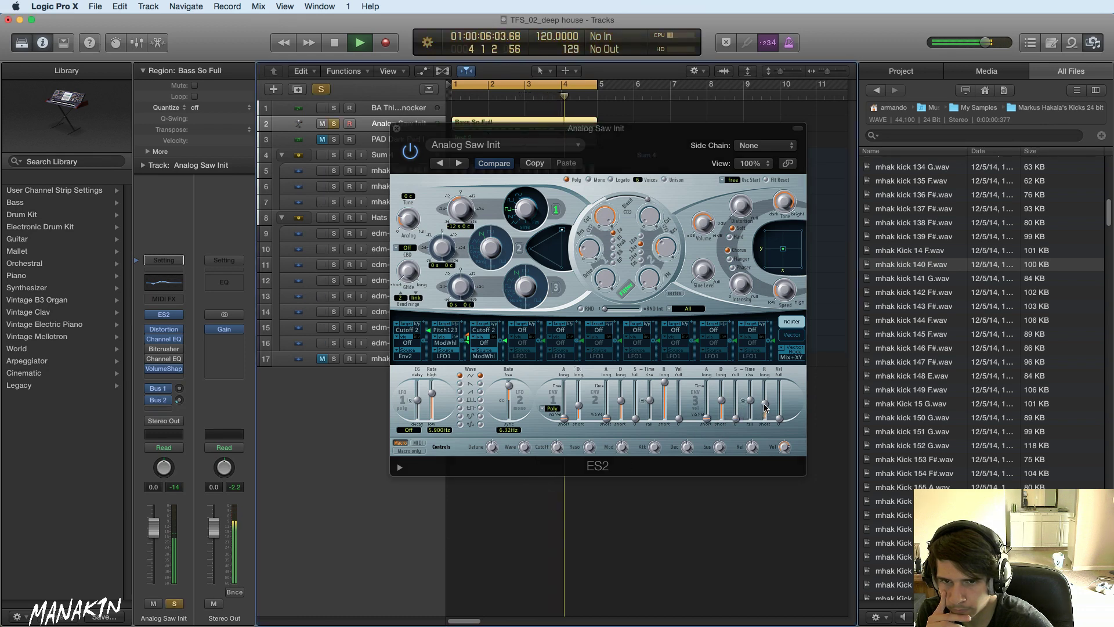
- Shorten the decay of ES2 Envelope 3 to about 410 ms and adjust the decay of Envelope 2
mouse_move(727, 399)
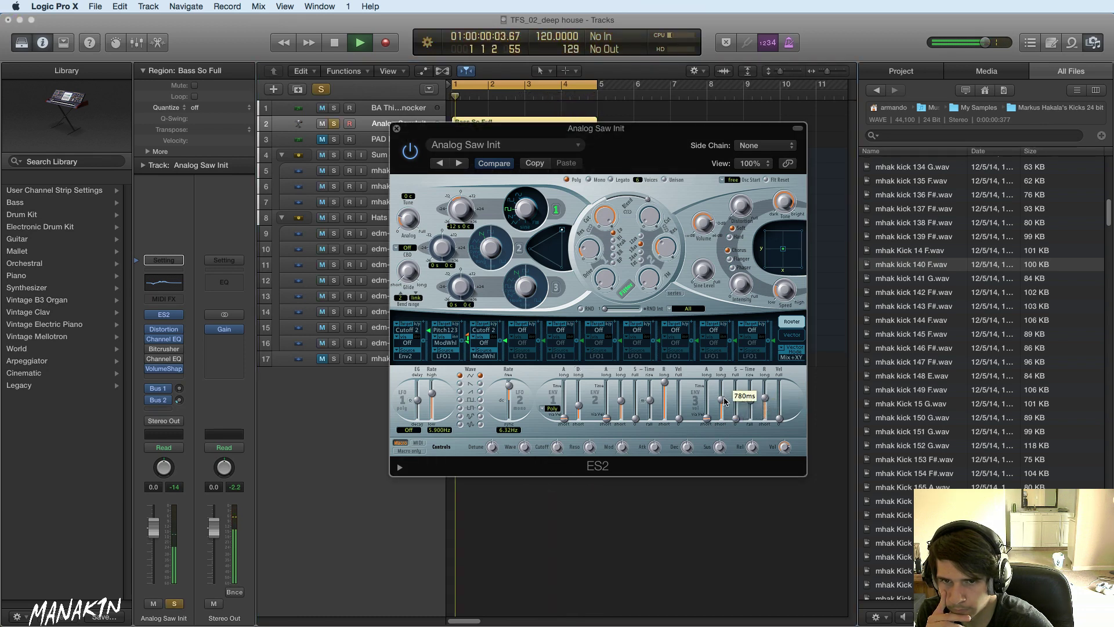
drag(725, 398, 726, 404)
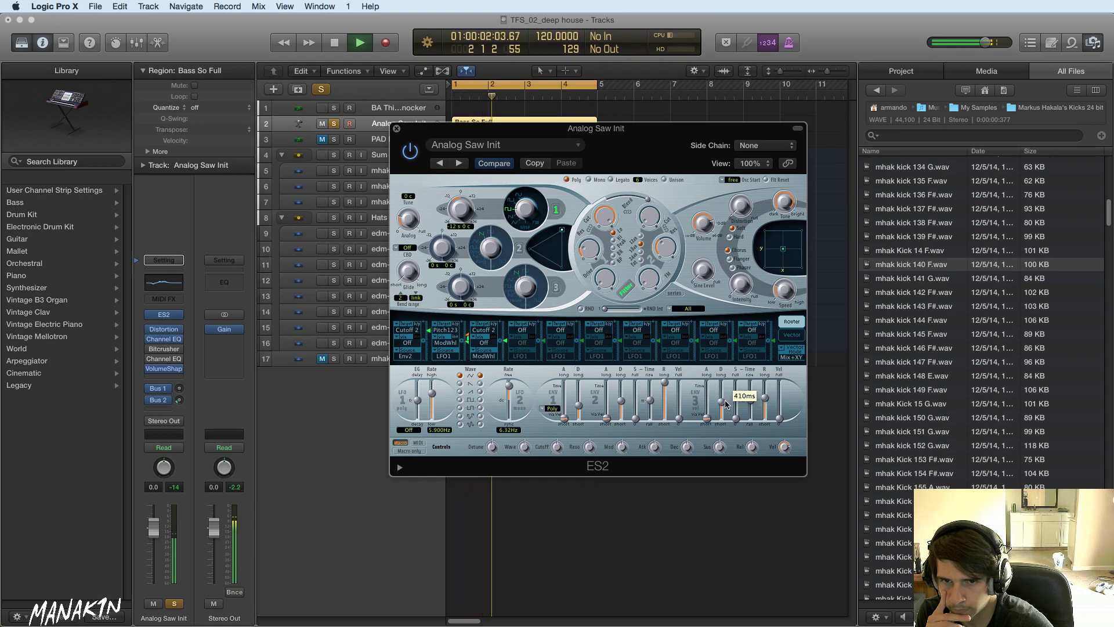
mouse_move(621, 402)
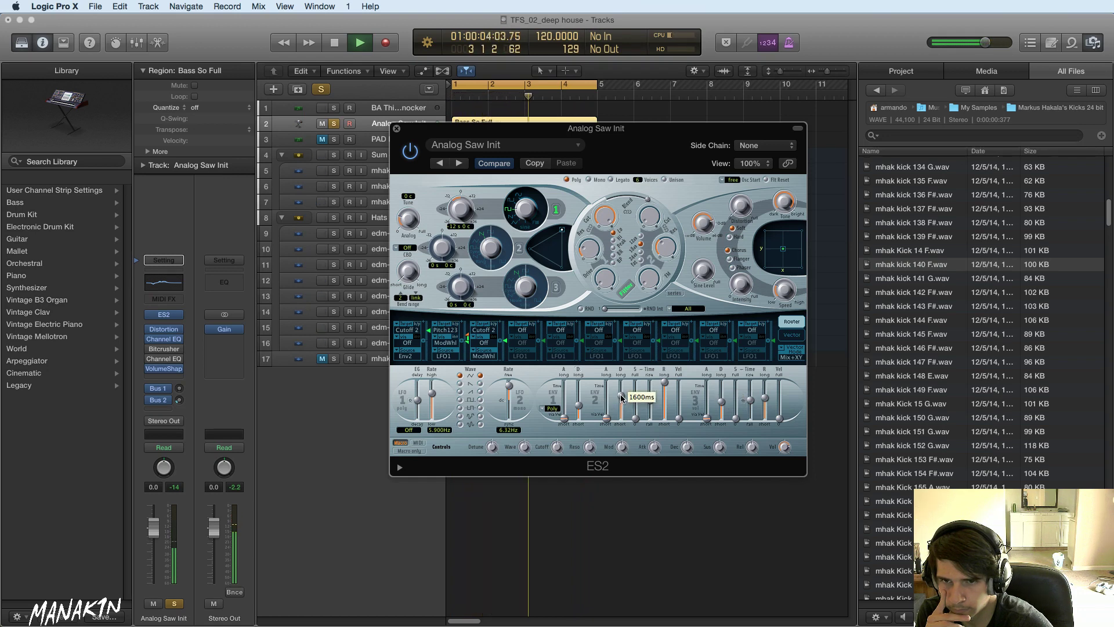
drag(620, 403, 621, 405)
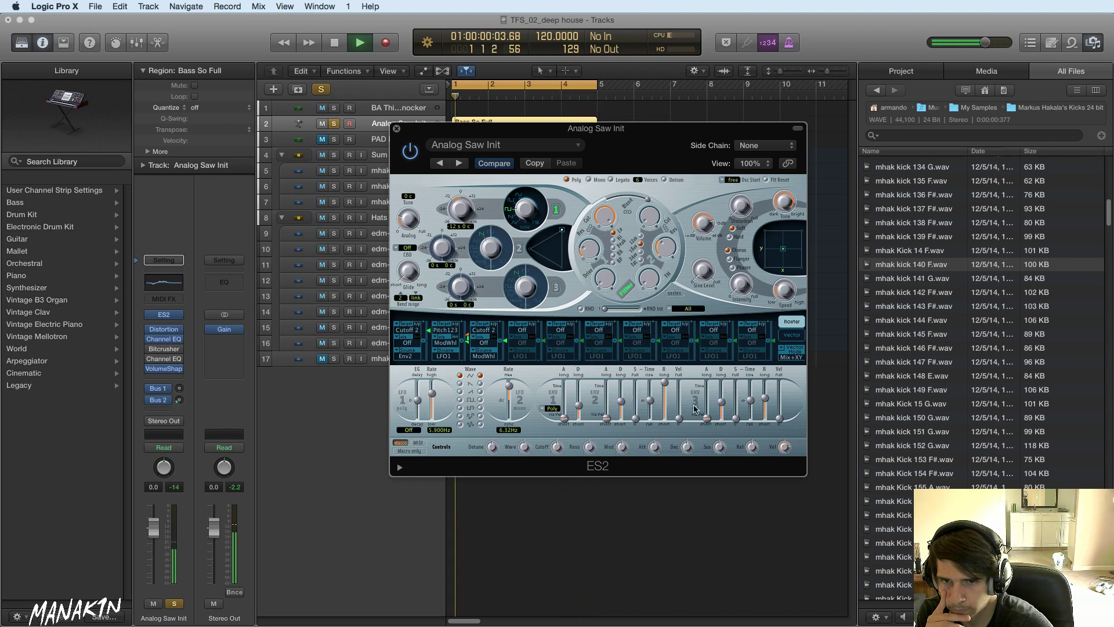
- Fine-tune the decay times of ES2 Envelopes 3 and 2, and compare the edited sound with the stored Analog Saw Init setting
mouse_move(723, 404)
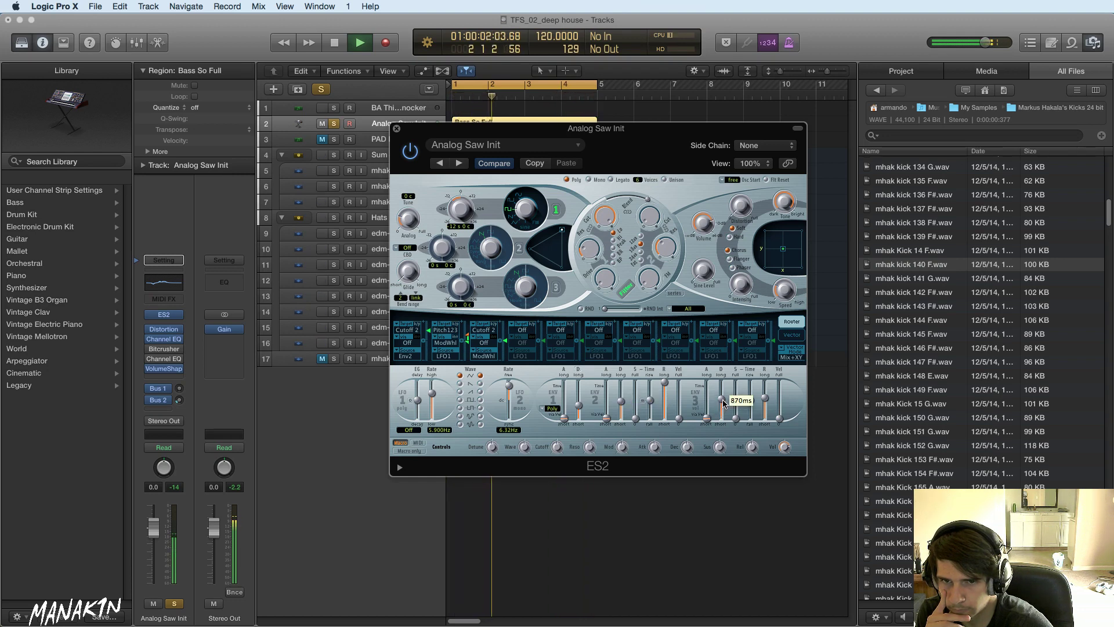
drag(723, 401, 724, 404)
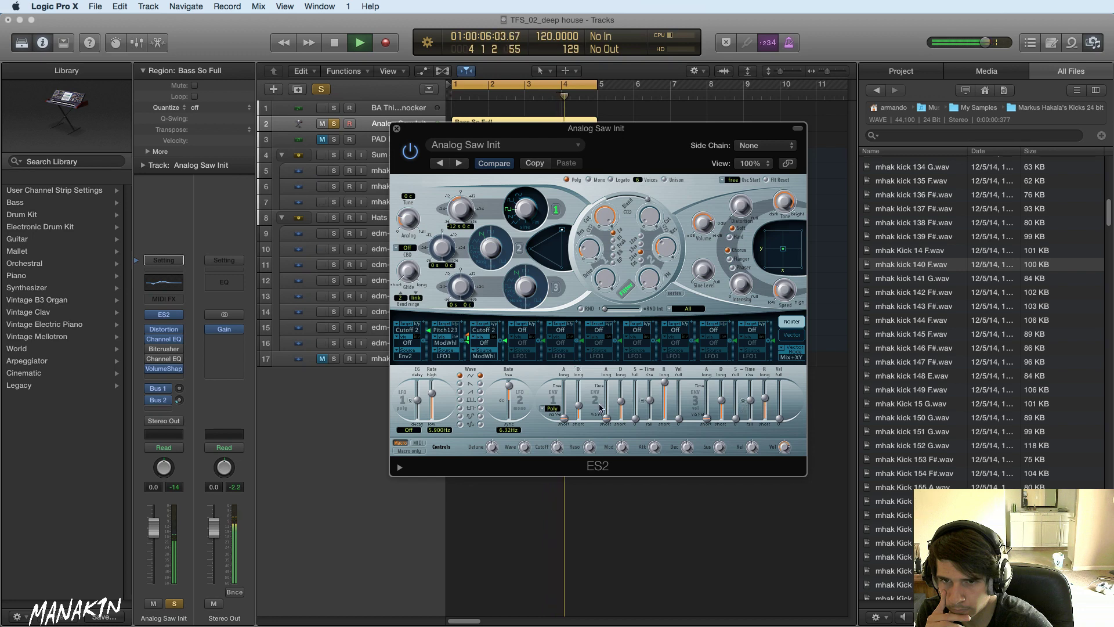
drag(622, 402, 625, 404)
click(494, 163)
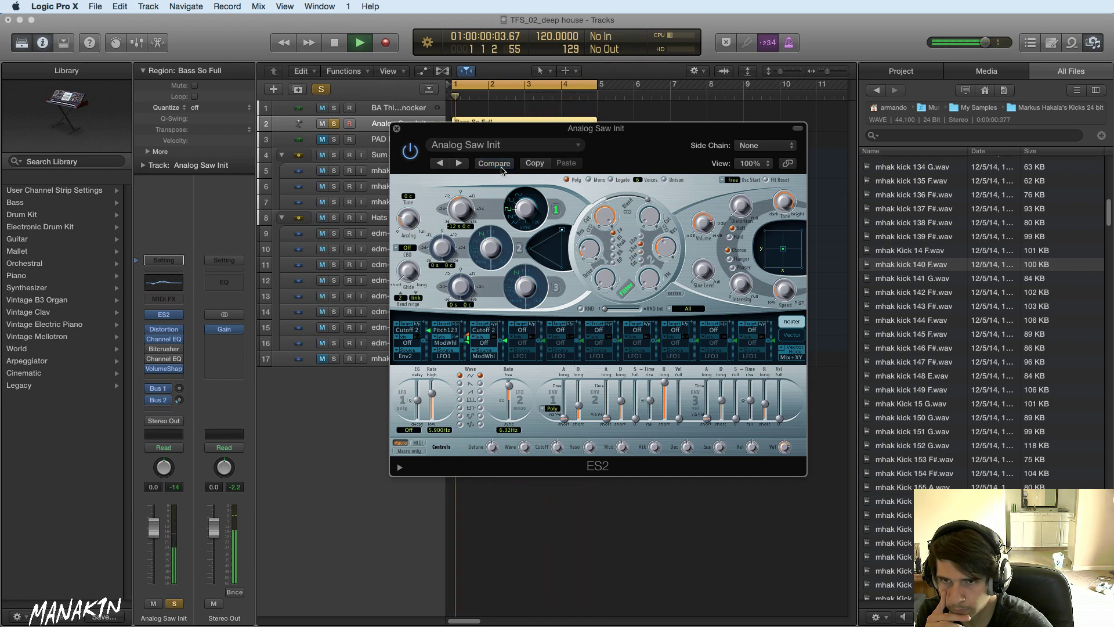
click(501, 167)
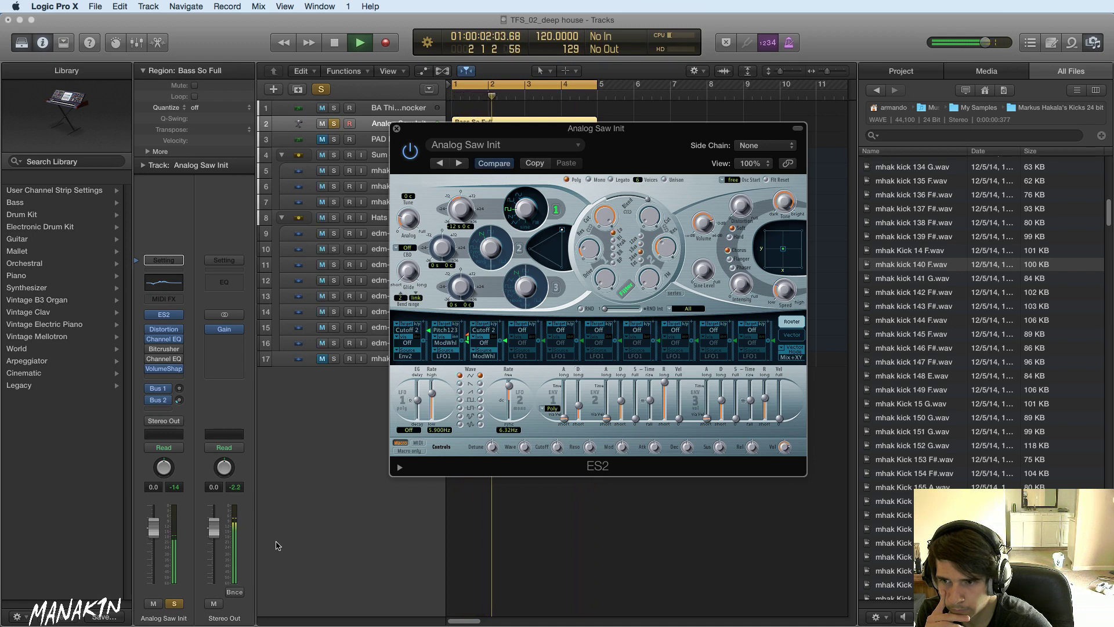
- Unsolo the Analog Saw Init track and compare the edited ES2 sound with its stored setting while the full loop plays
click(174, 604)
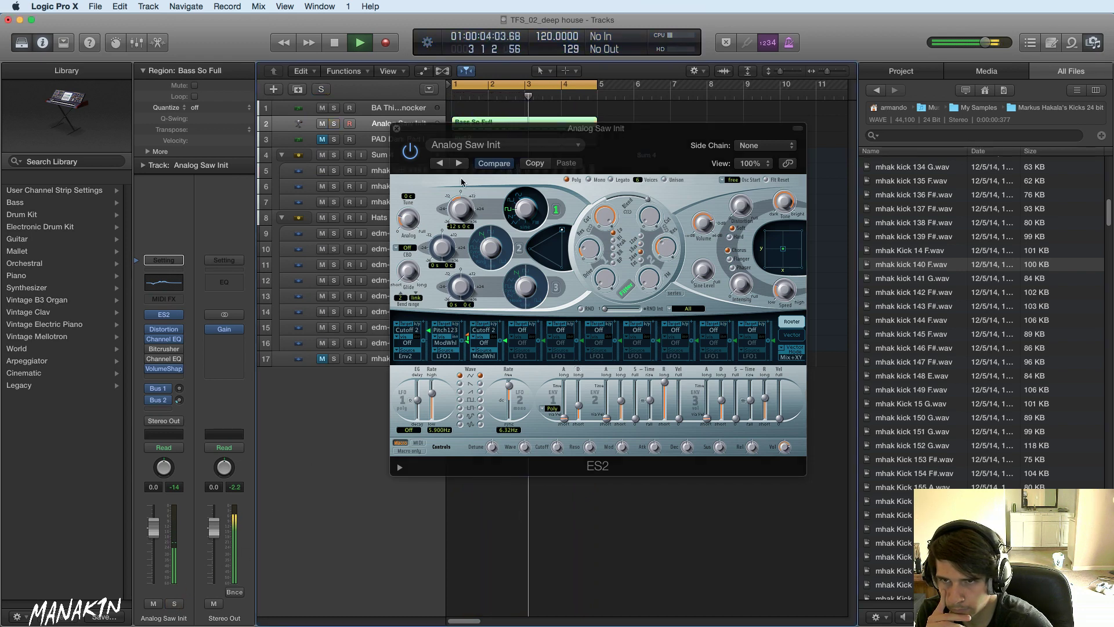
click(493, 165)
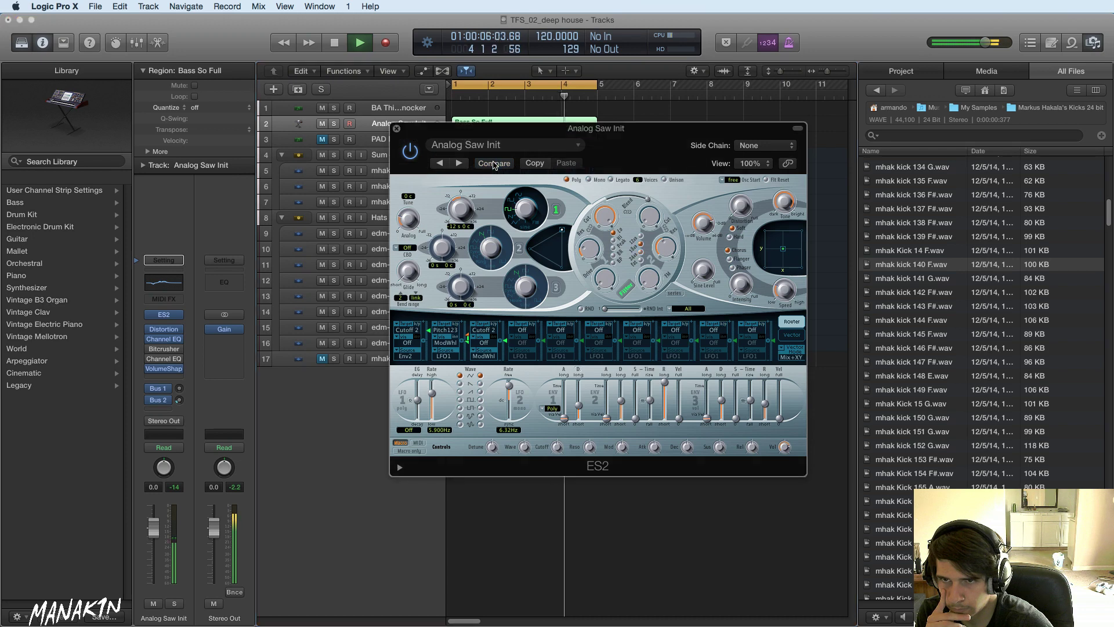
click(494, 164)
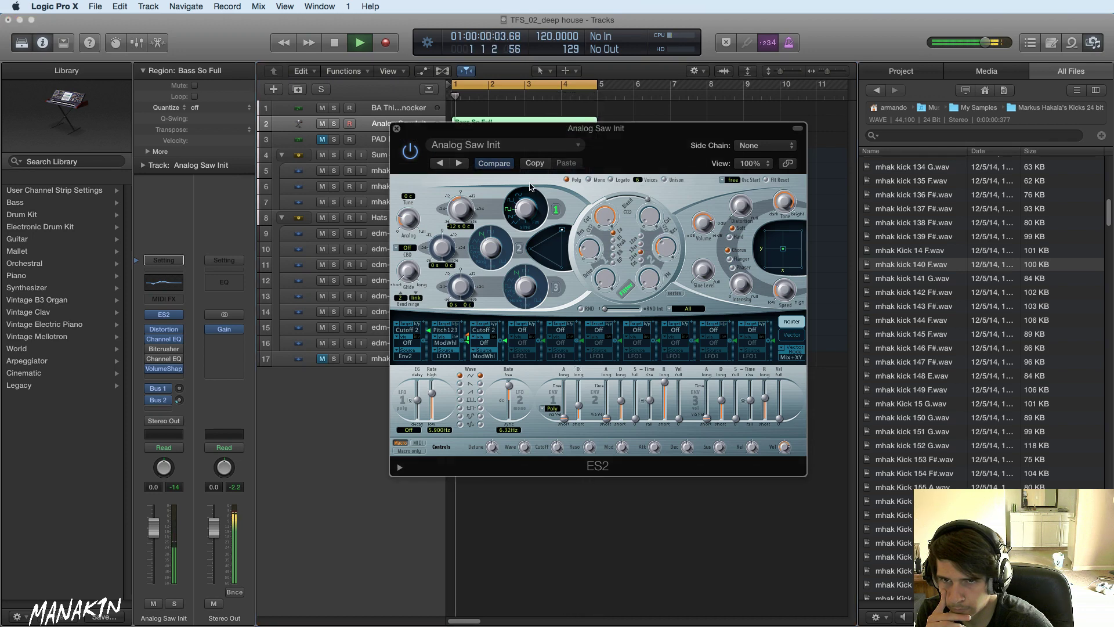
mouse_move(665, 248)
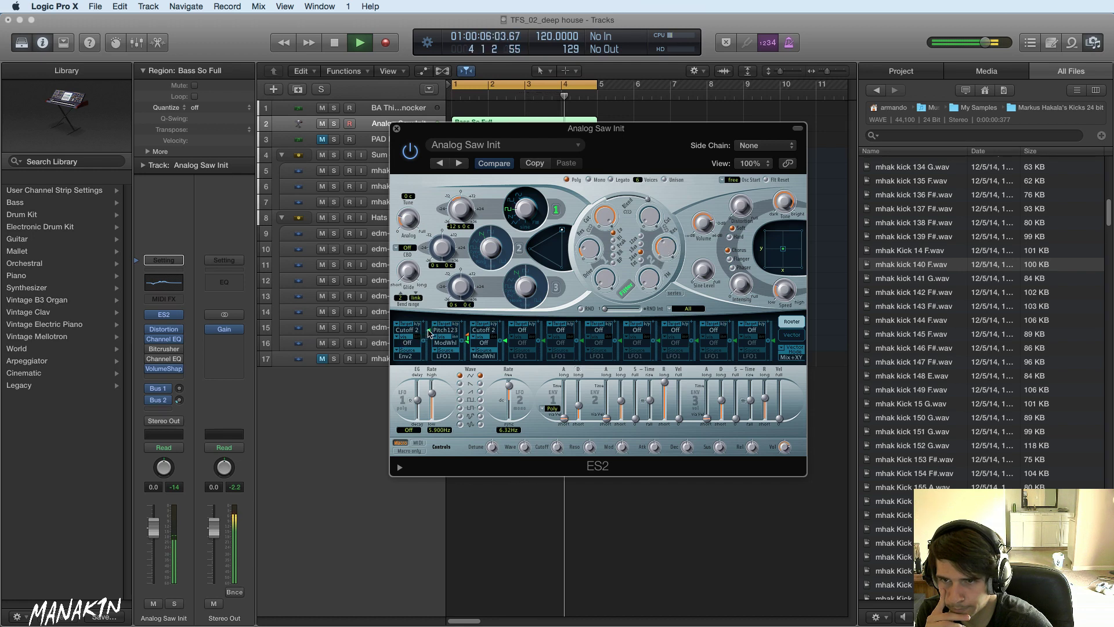
mouse_move(432, 328)
drag(431, 326, 431, 326)
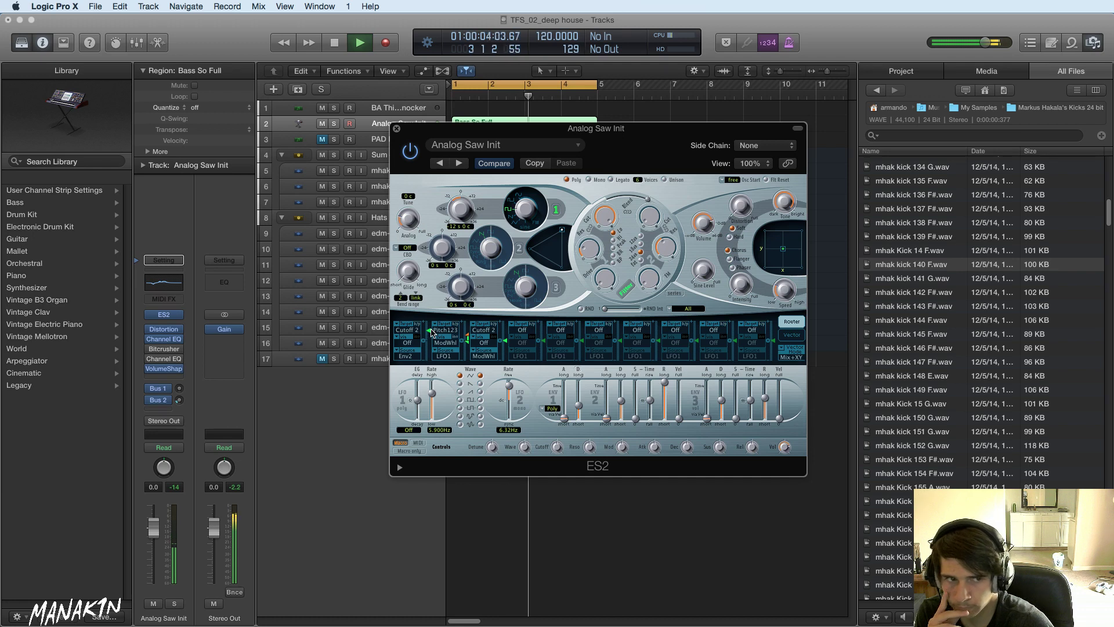
key(space)
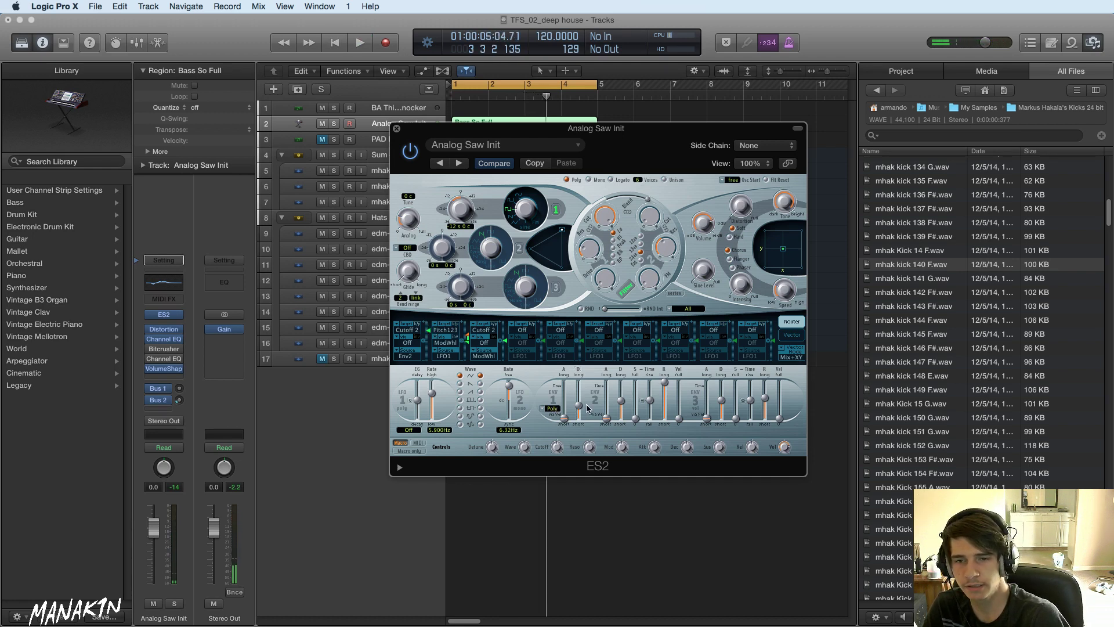
- Lengthen the decay of ES2 Envelope 2 to about 730 ms while the loop plays
mouse_move(621, 401)
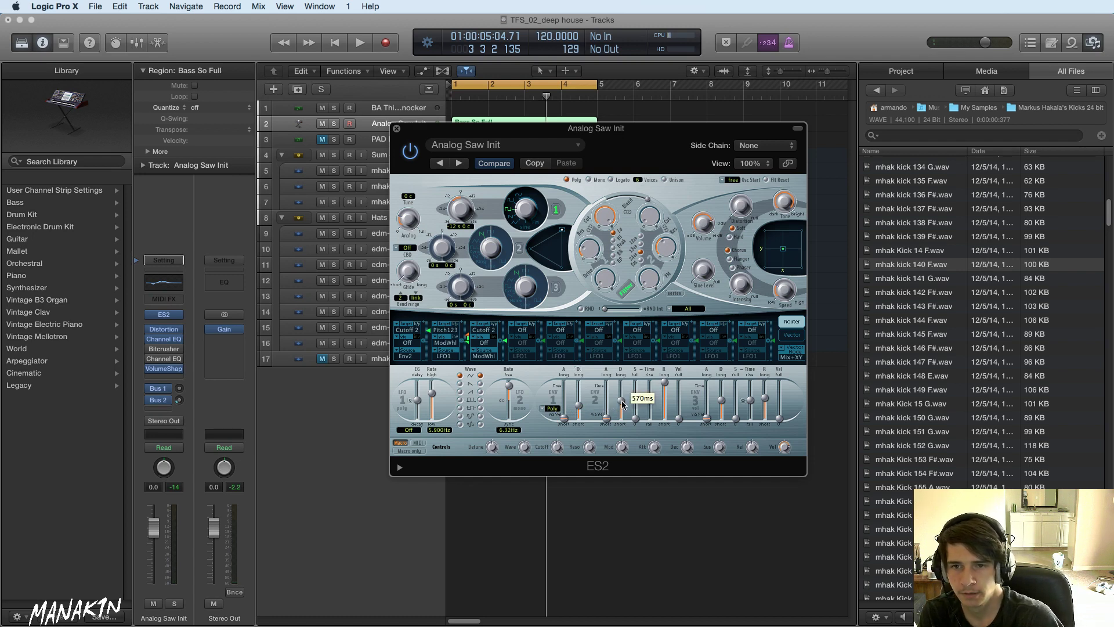
key(space)
drag(622, 404, 625, 392)
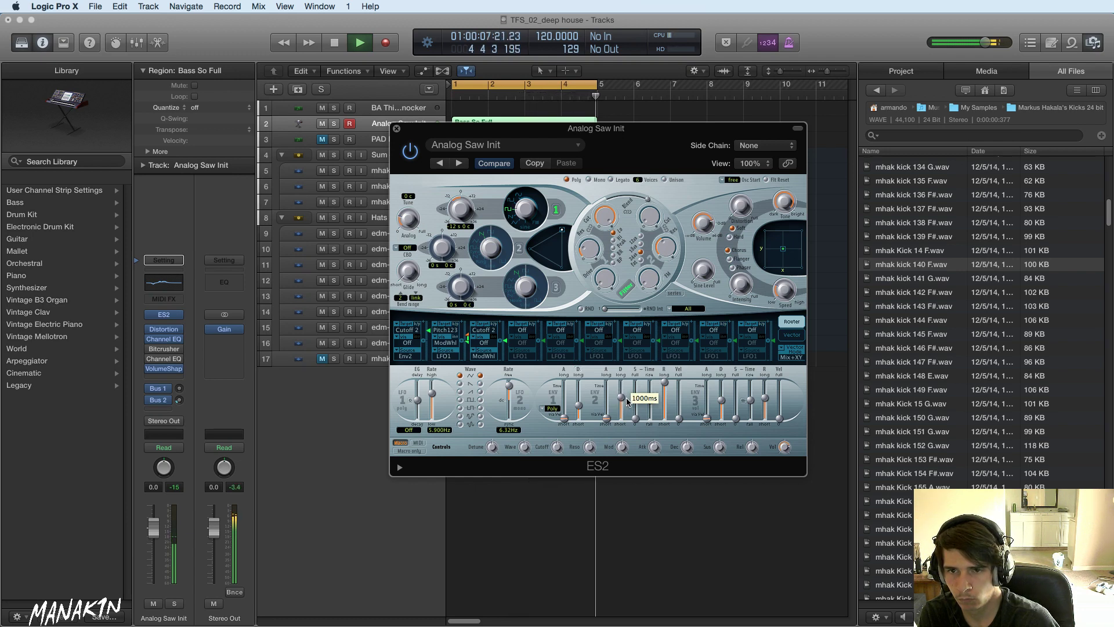
drag(627, 401, 631, 404)
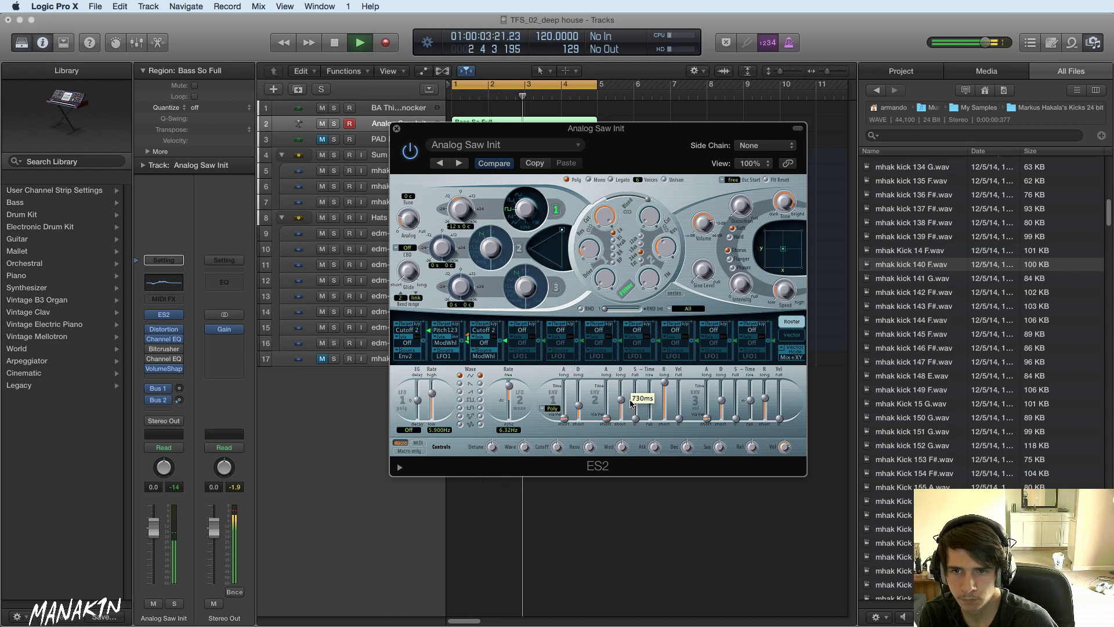
drag(631, 402, 630, 403)
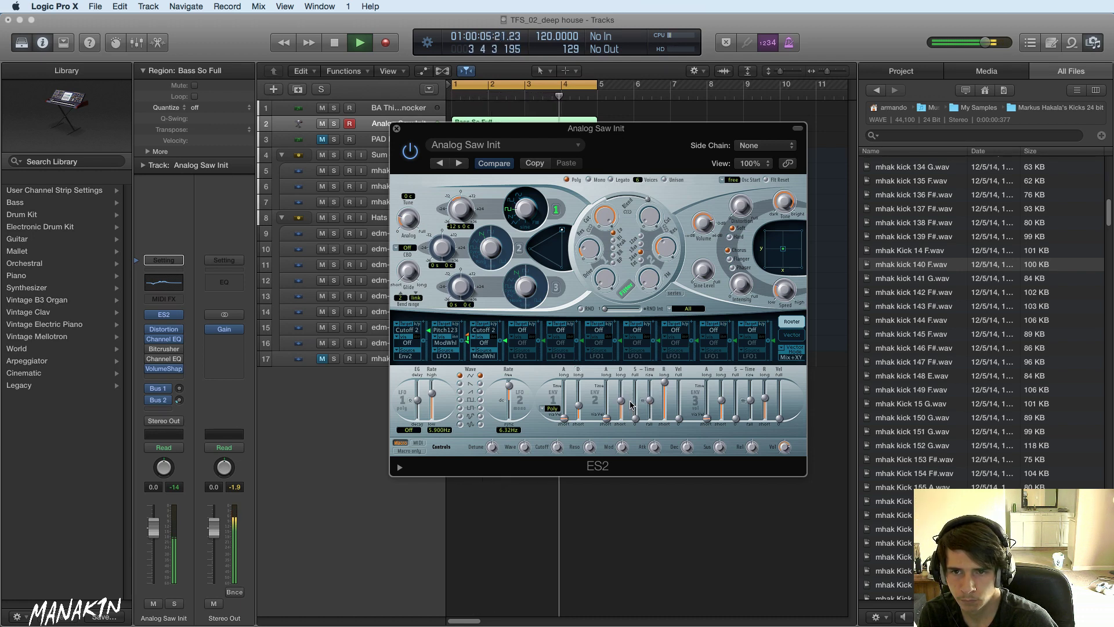
key(space)
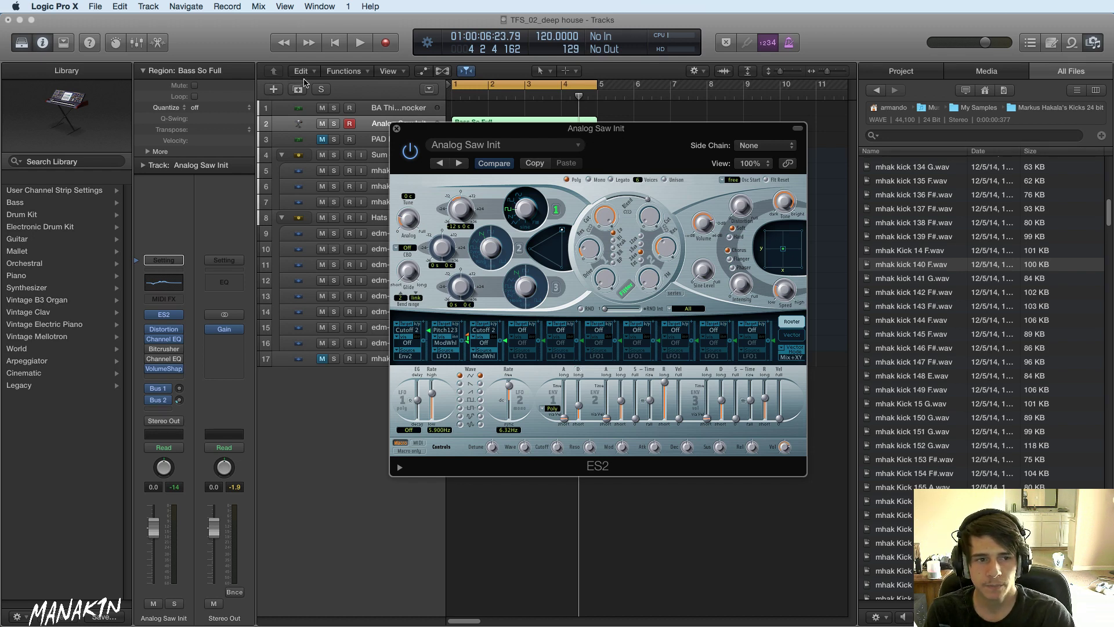
- Close ES2, move the Bass So Full region up to the BA Thick Electroknocker track and play the loop
click(397, 128)
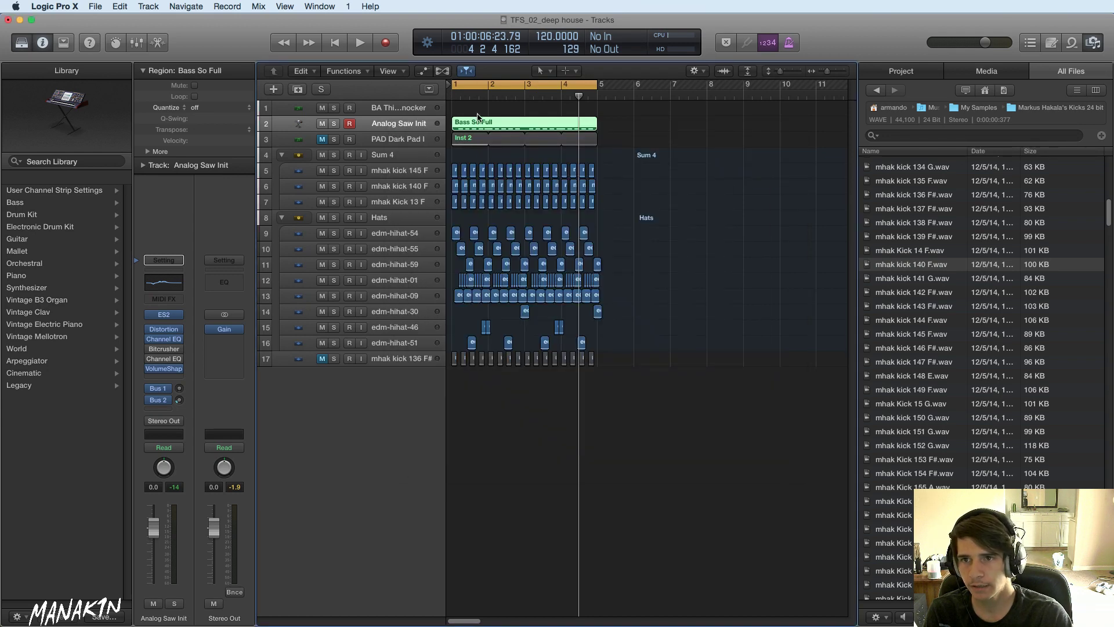
drag(477, 116, 477, 101)
key(space)
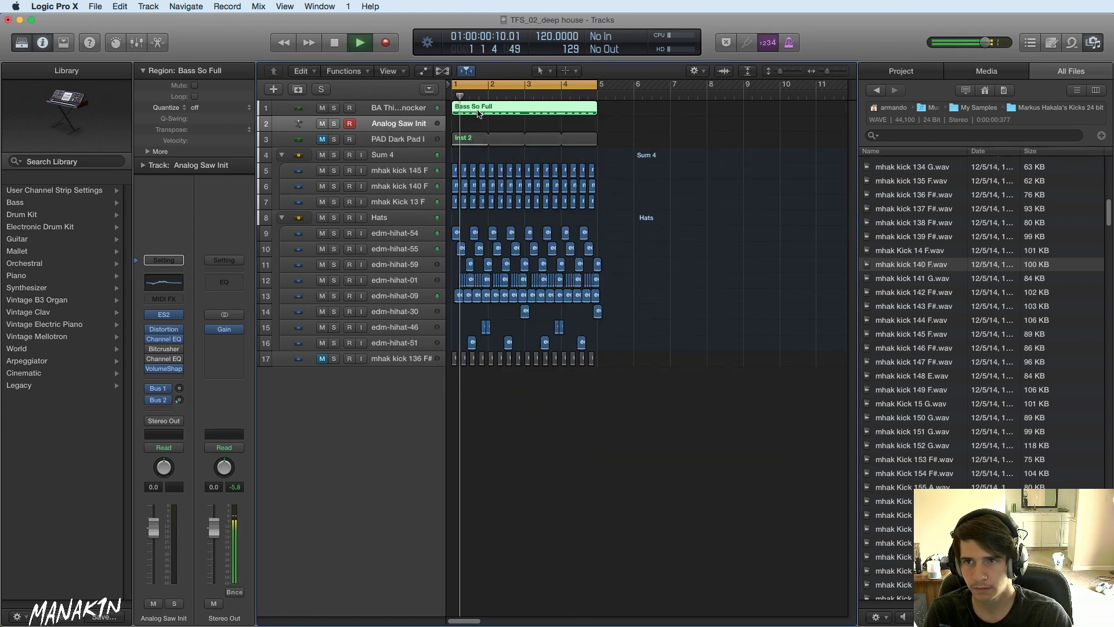
- Add a Channel EQ to the BA Thick Electroknocker track with a low cut at about 220 Hz
click(406, 111)
click(164, 339)
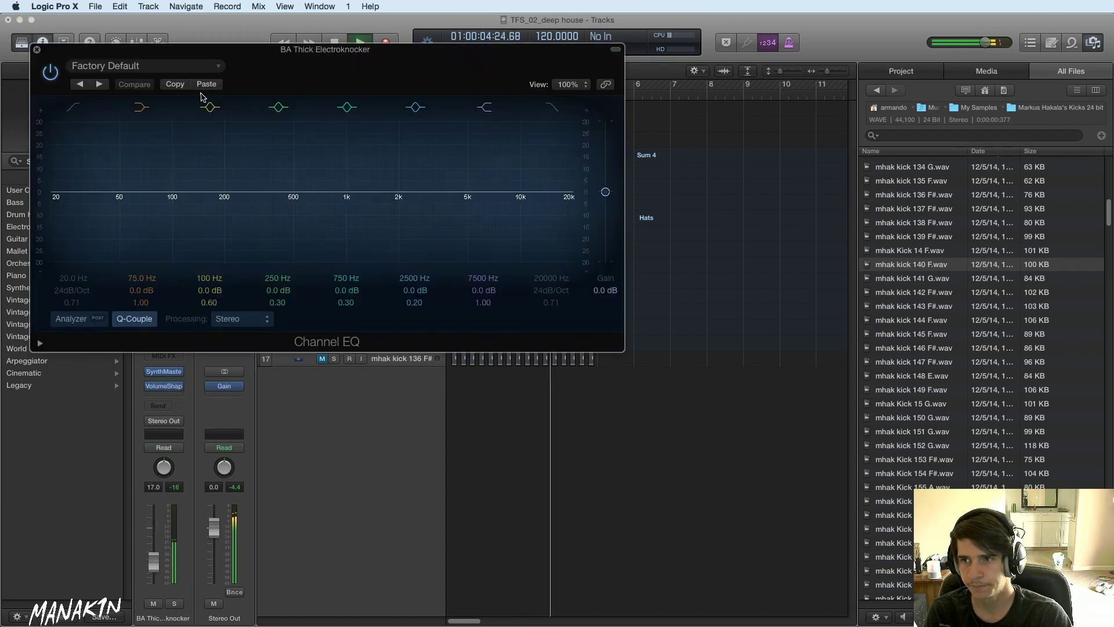
drag(82, 219, 278, 227)
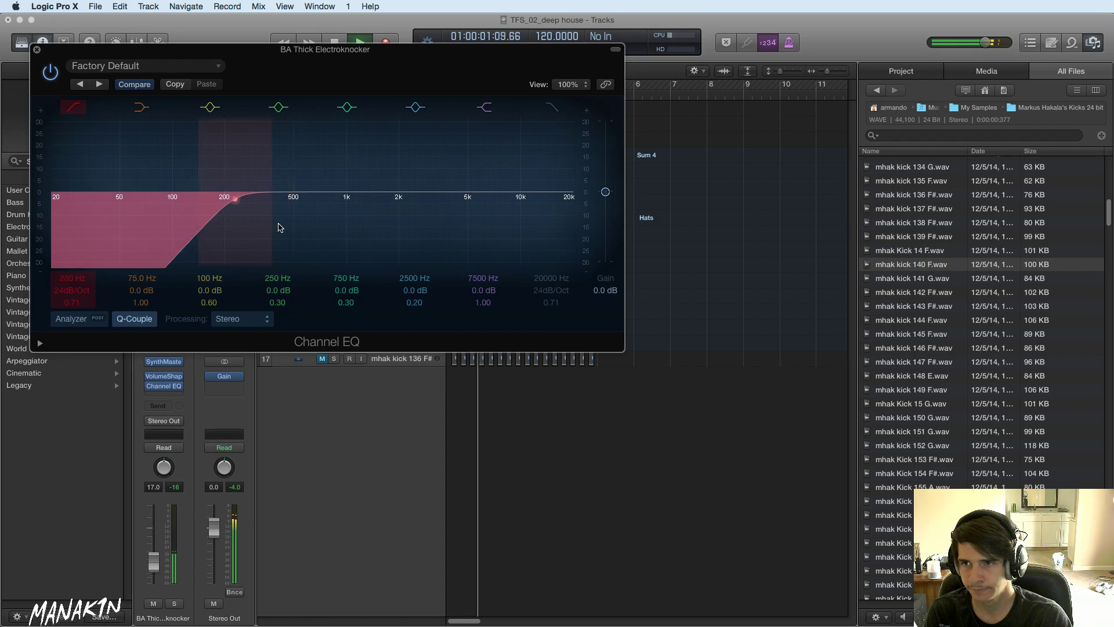
click(37, 50)
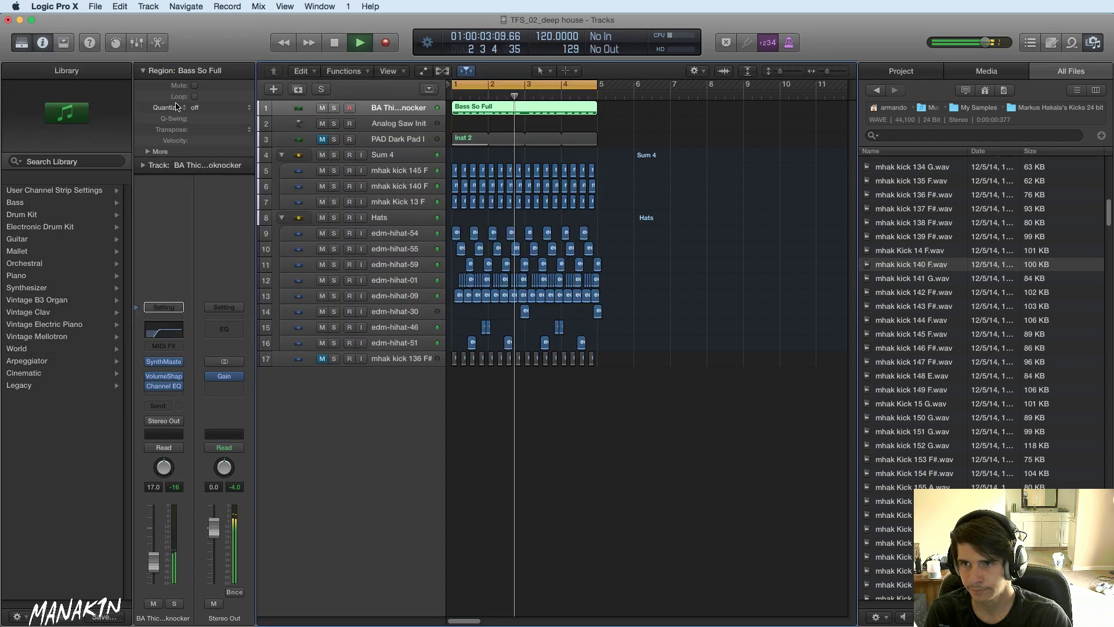
- Copy the Bass So Full region down to the Analog Saw Init track and select that track
click(475, 112)
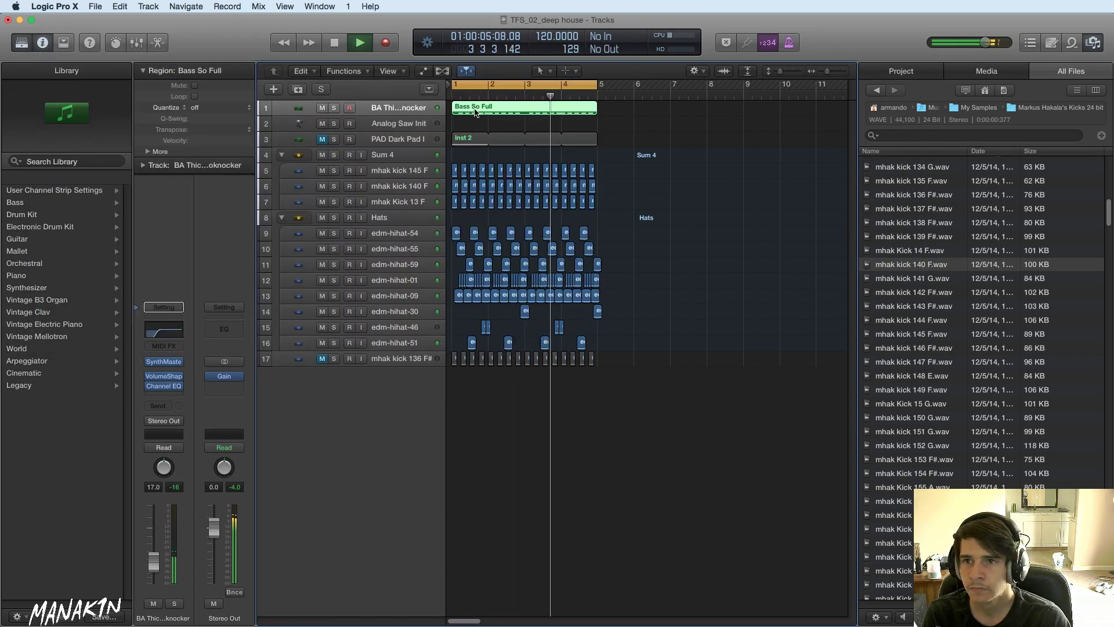
drag(475, 112, 475, 124)
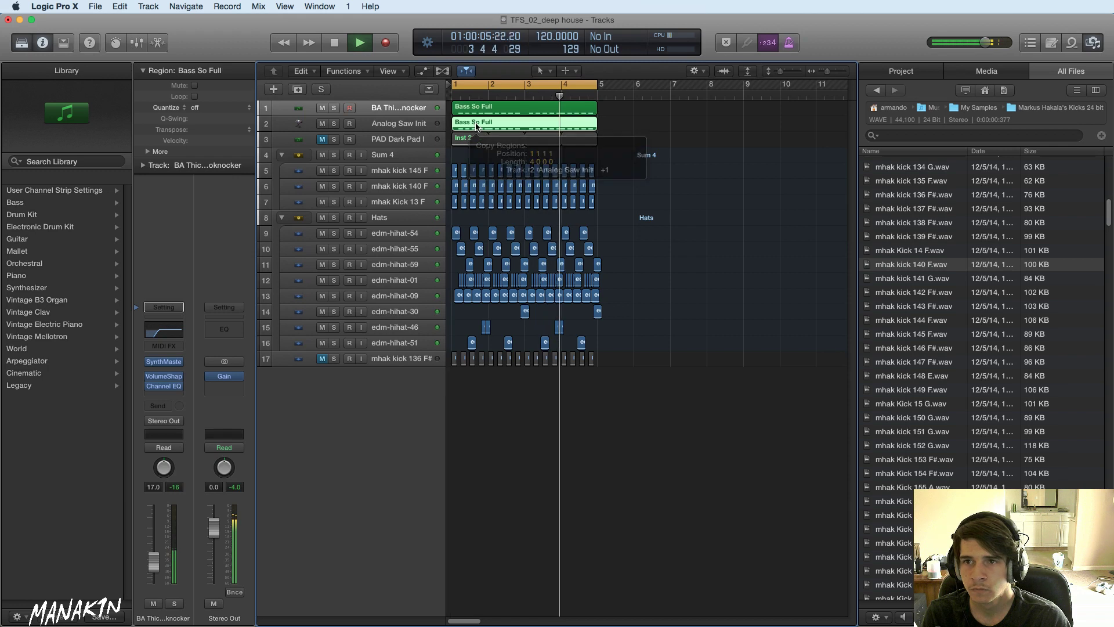
click(383, 123)
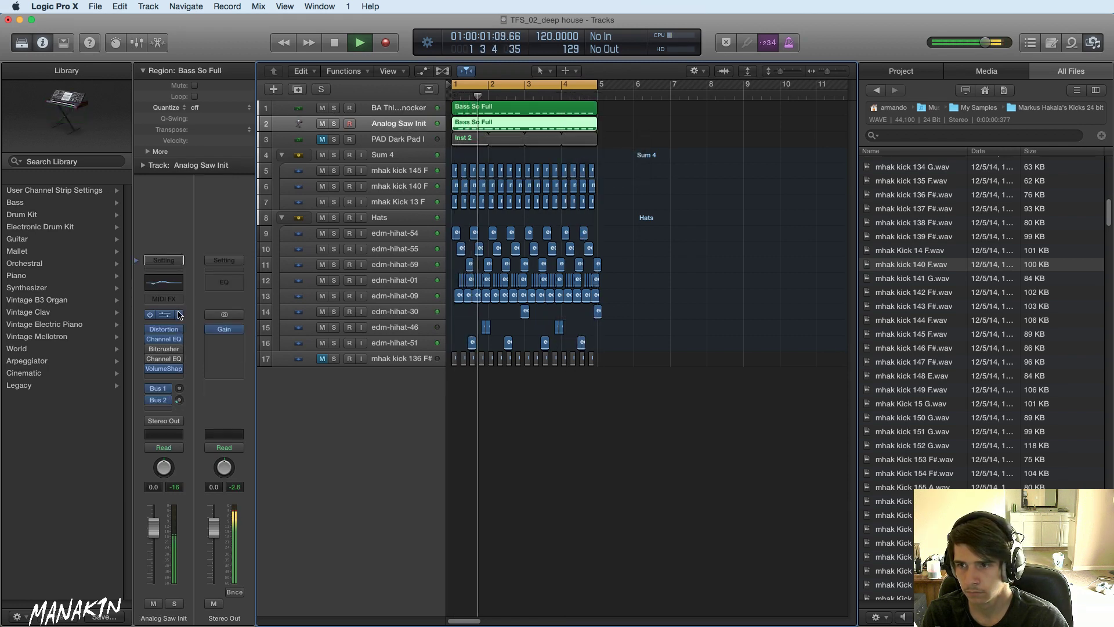
- Enable the second Channel EQ on the Analog Saw Init track and adjust its high-frequency roll-off
click(157, 359)
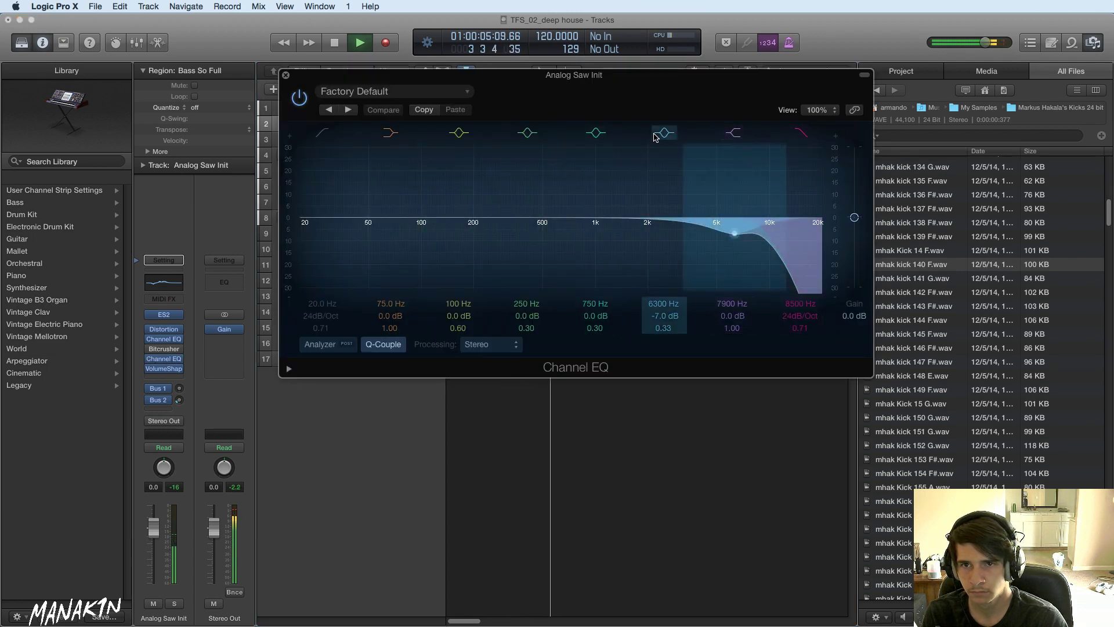
click(656, 137)
drag(754, 228, 400, 253)
click(286, 75)
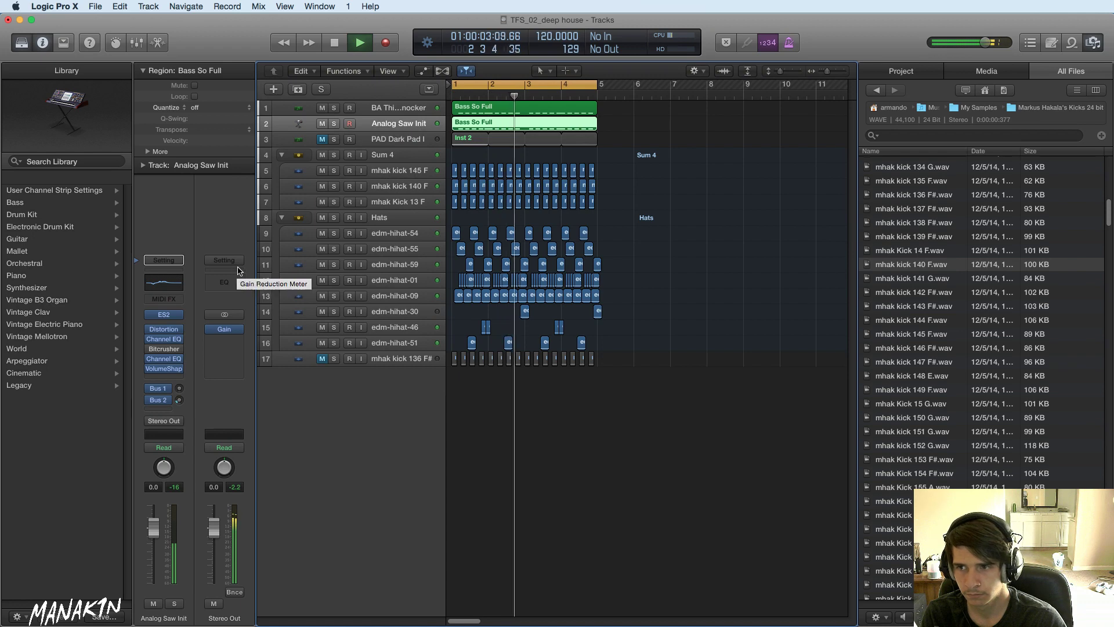
- Solo the Analog Saw Init track and adjust the Filter 2 resonance in ES2
key(s)
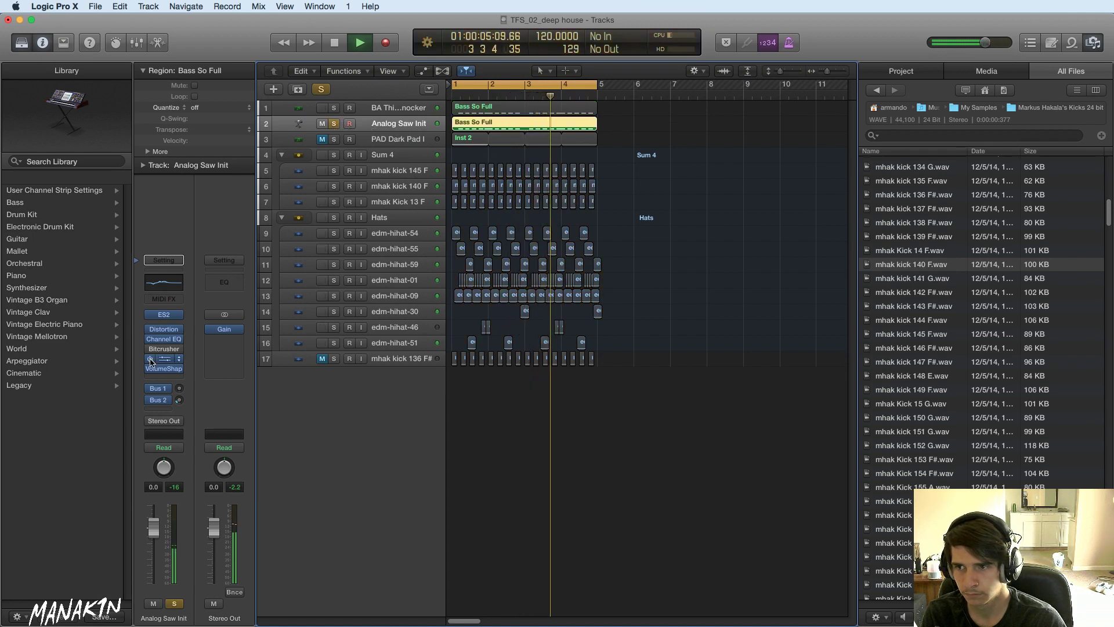
click(164, 314)
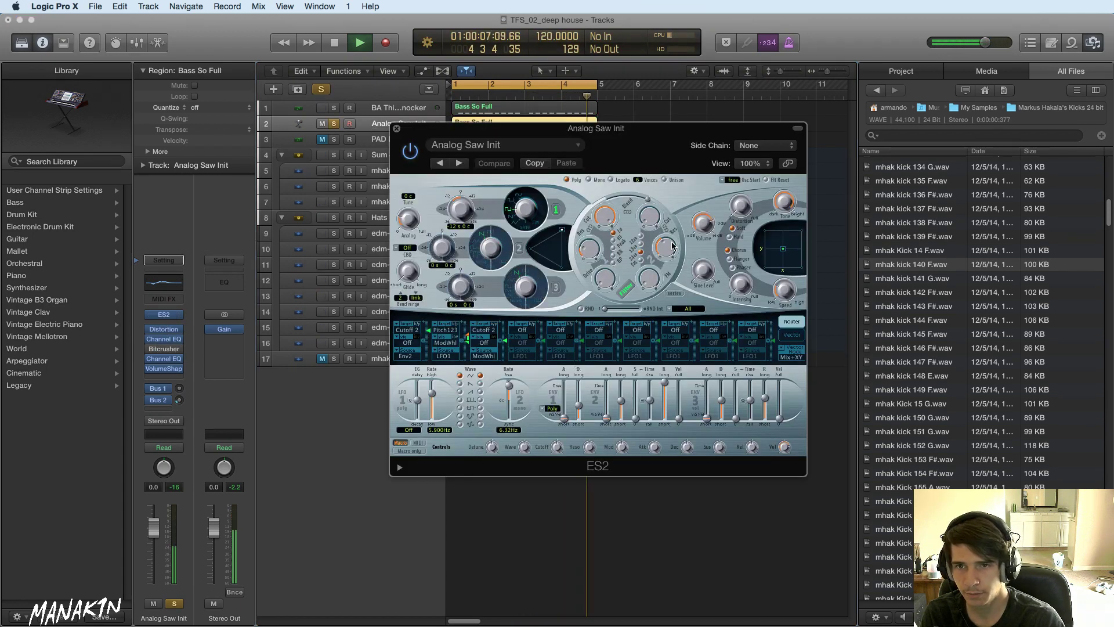
drag(671, 246, 668, 268)
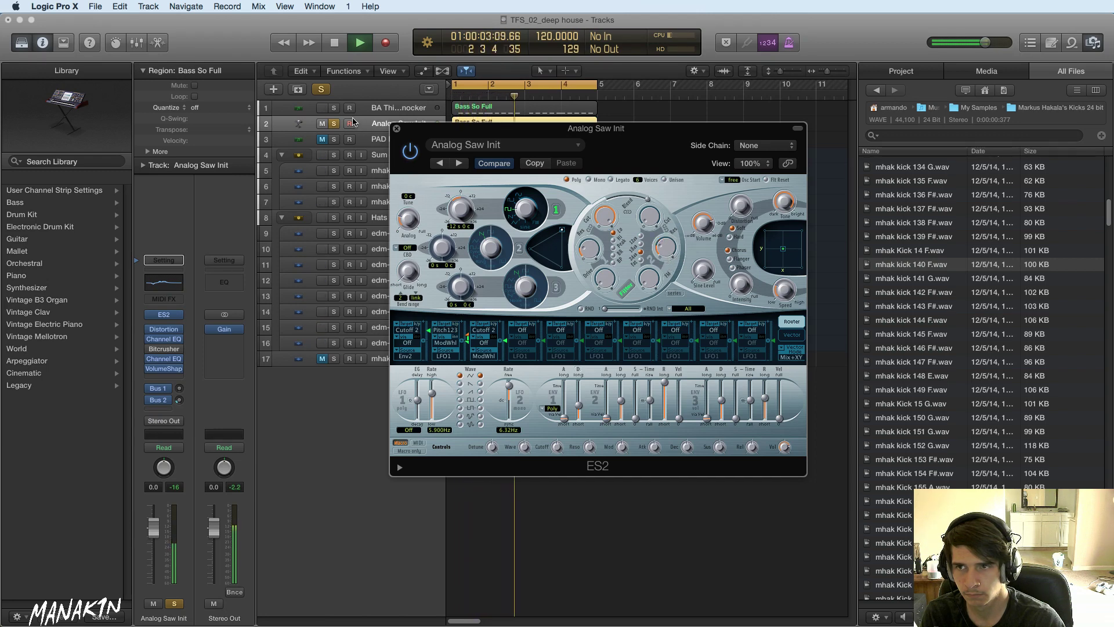
- Audition the BA Thick Electroknocker and Analog Saw Init tracks soloed together and separately, and unsolo both
click(335, 108)
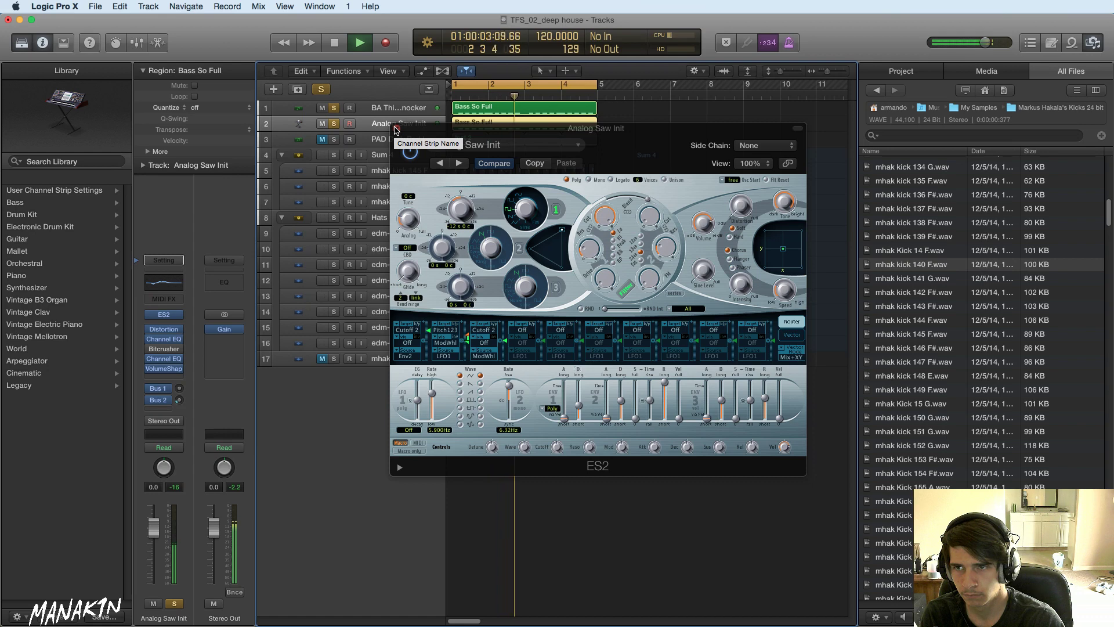
click(396, 129)
click(328, 115)
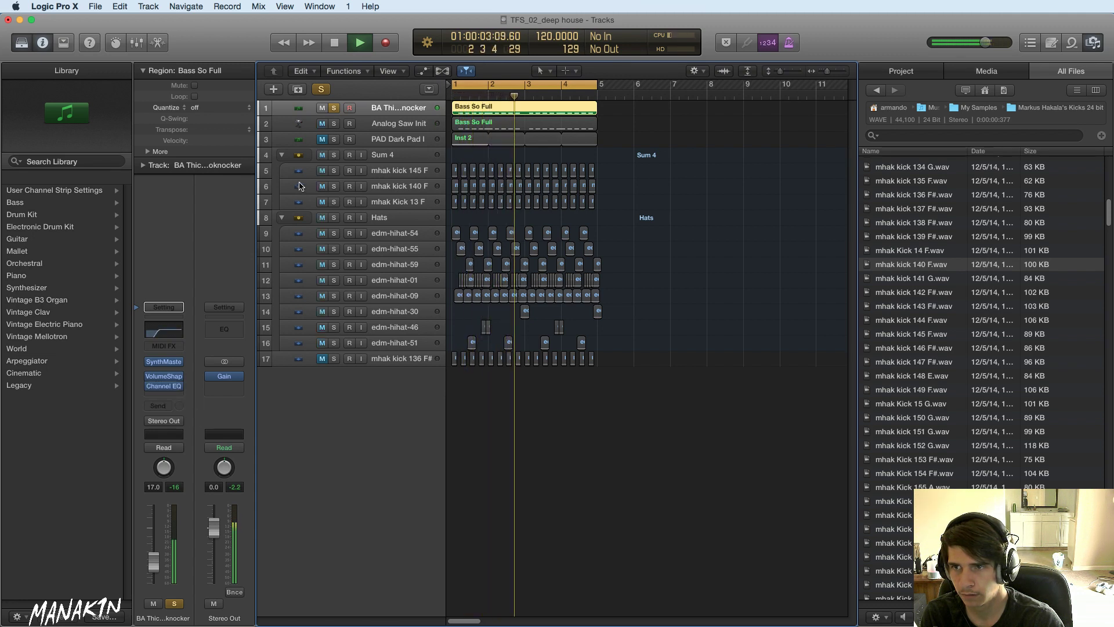
click(335, 123)
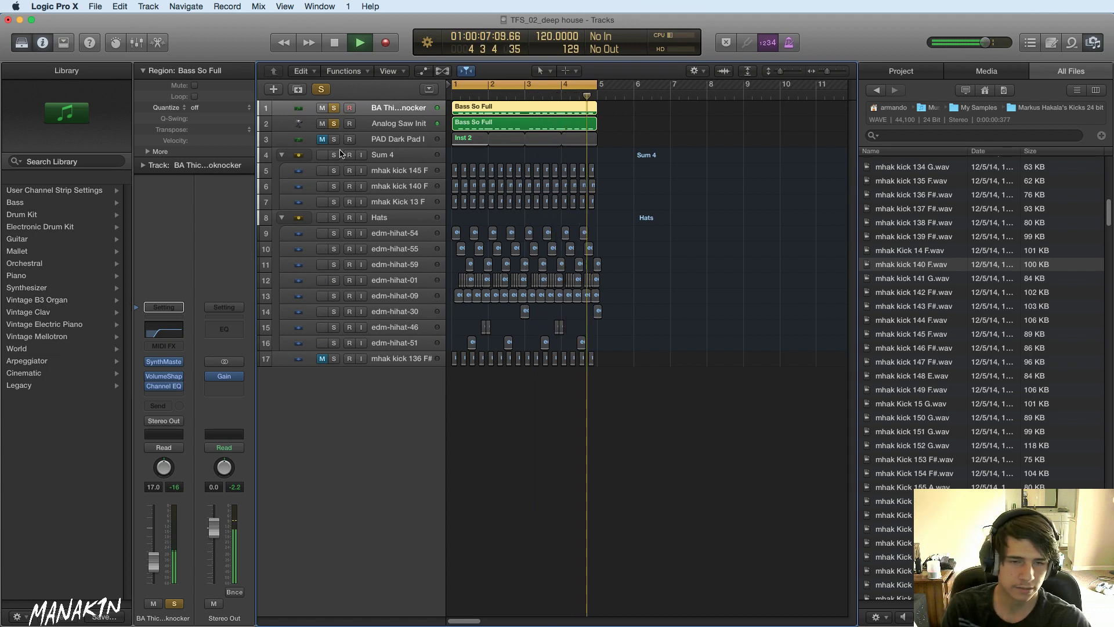
click(334, 123)
click(334, 108)
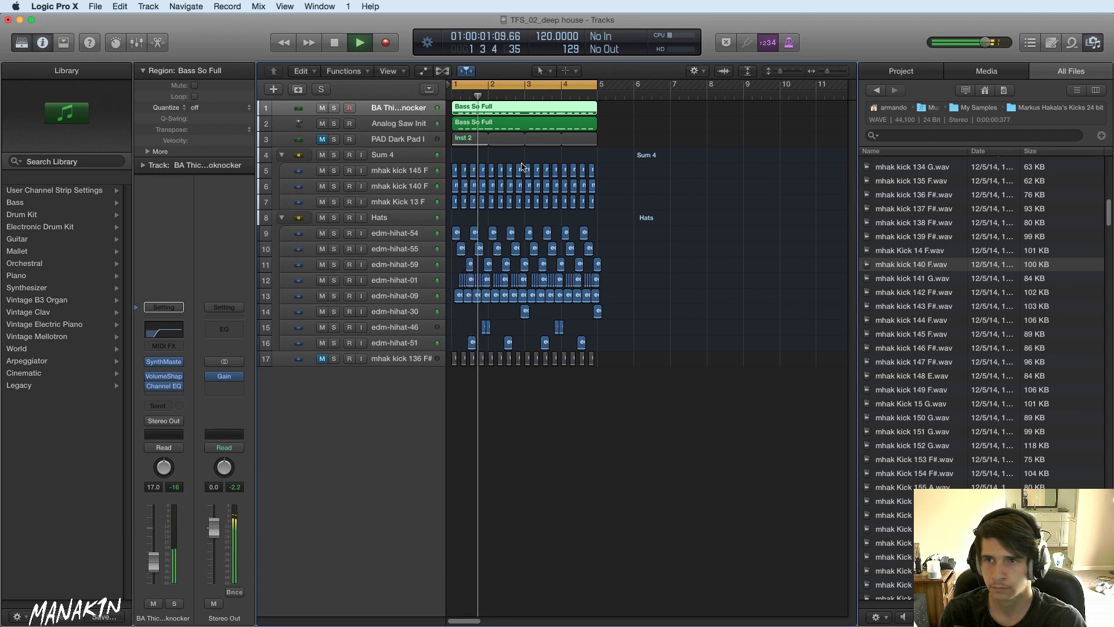
- Unmute the PAD Dark Pad I track to hear it with the loop, stop playback and mute it again
click(322, 139)
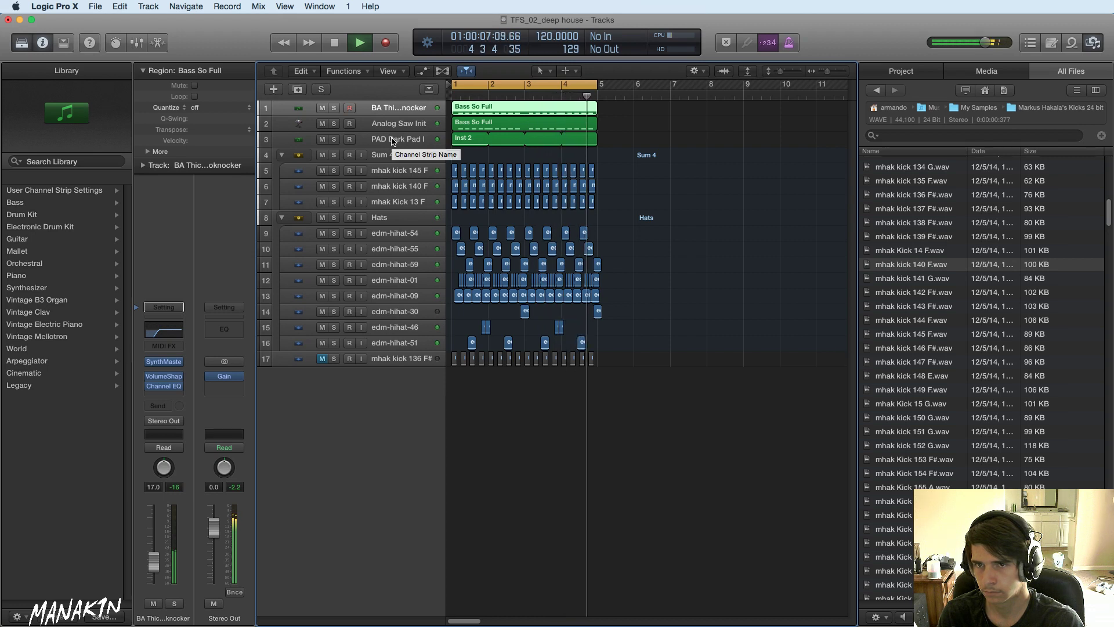
key(space)
click(322, 139)
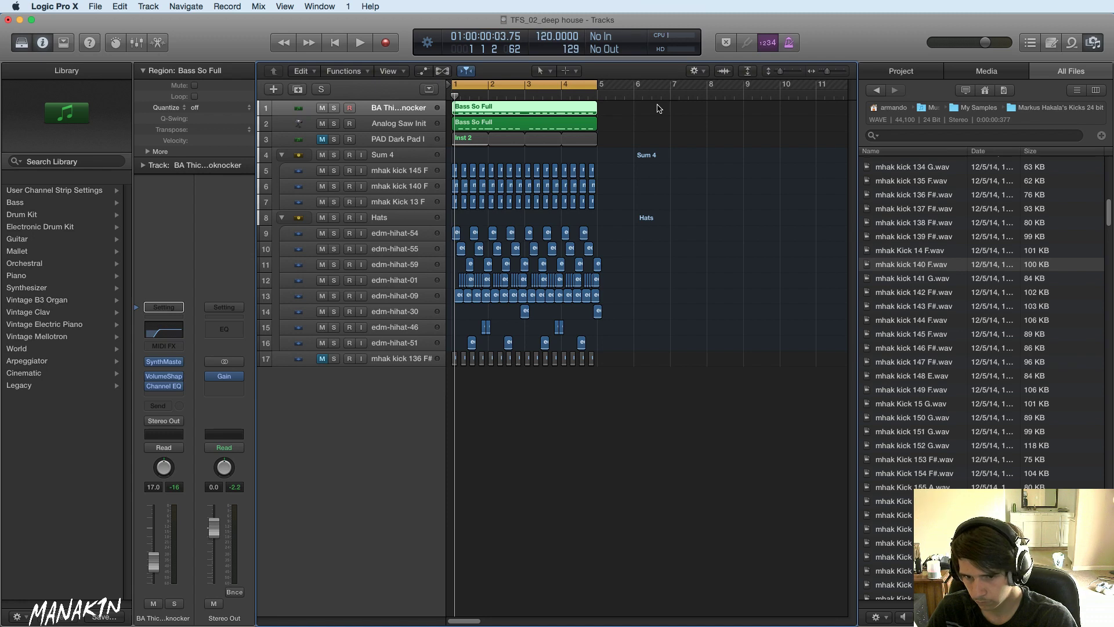
- Select all regions in the arrangement and move them so they start at bar 9
drag(658, 108, 430, 371)
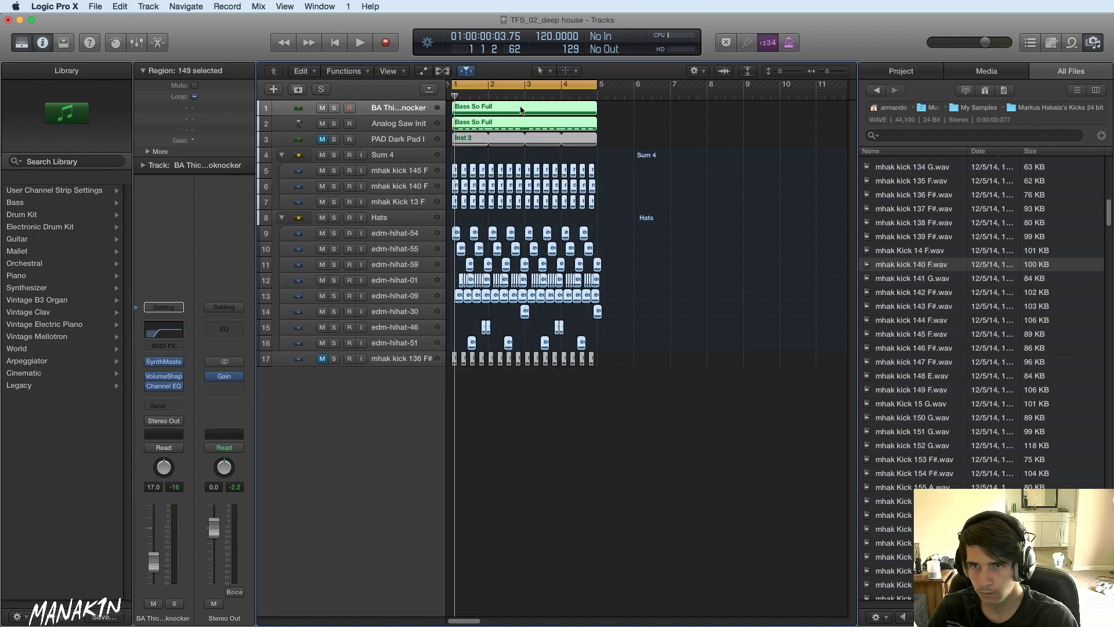
drag(521, 109, 665, 109)
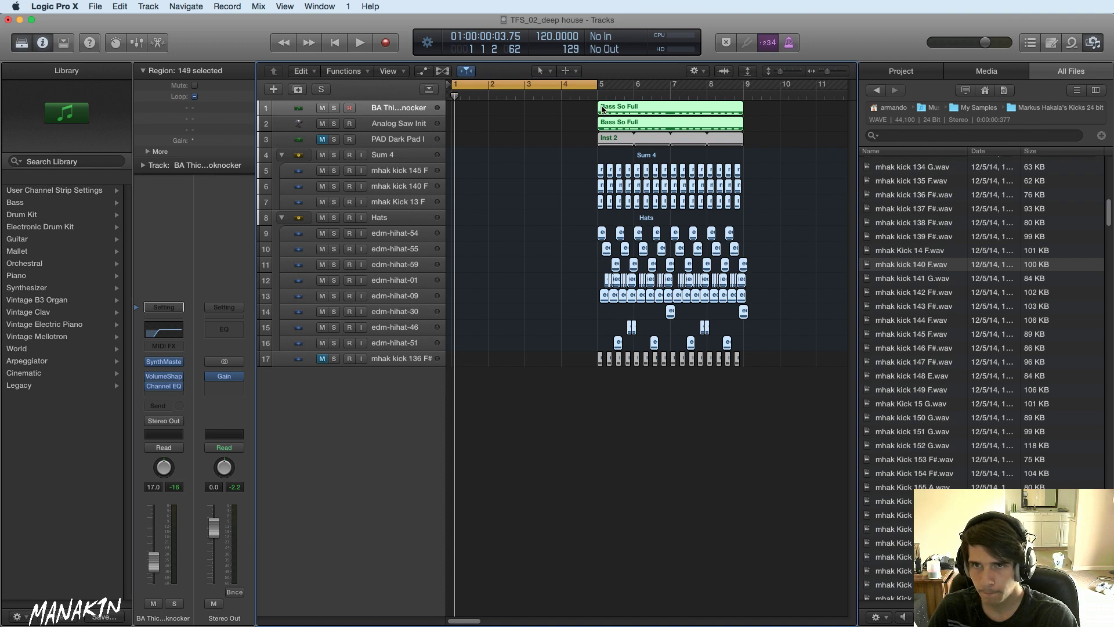
drag(611, 108, 753, 116)
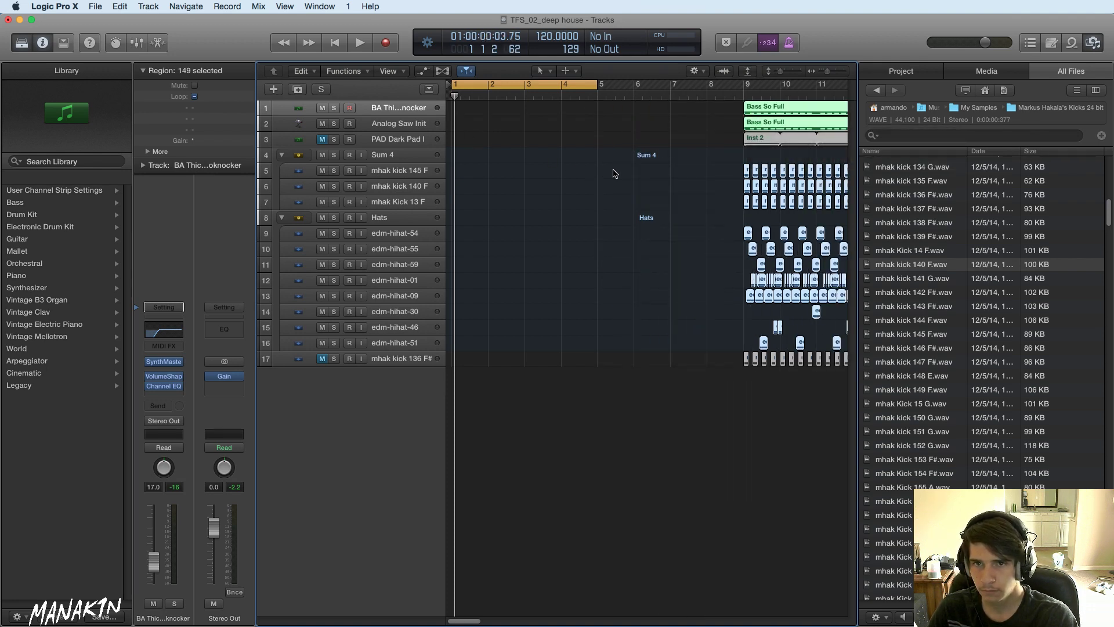
- Copy the three kick tracks' four-bar regions from bar 9 to bars 1 and 5, and play back the new intro kicks
drag(598, 163, 850, 197)
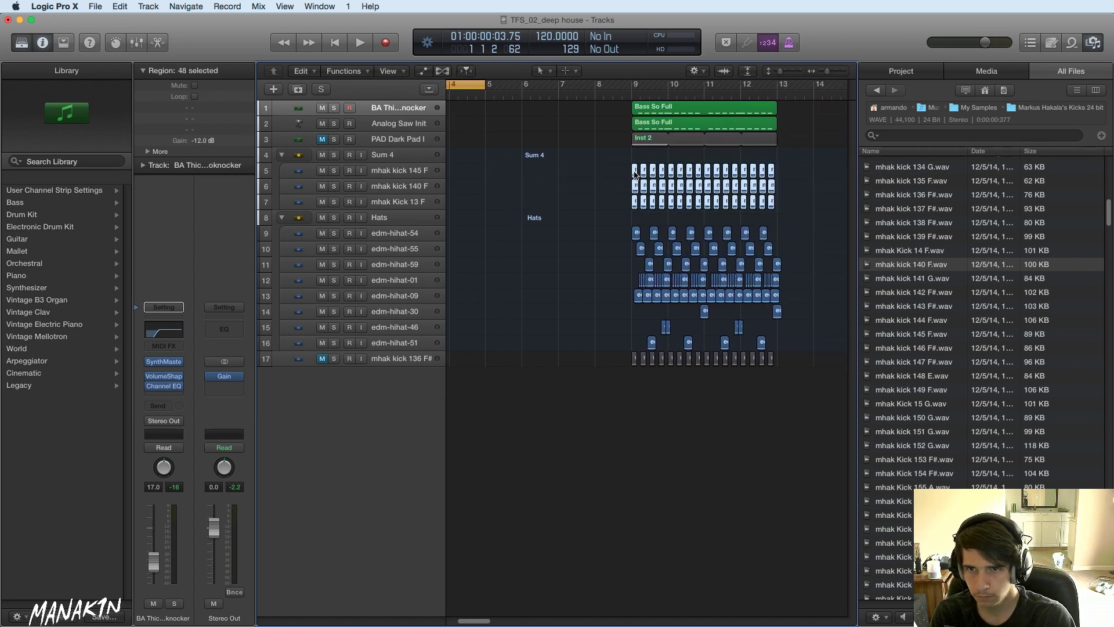
drag(635, 174, 604, 177)
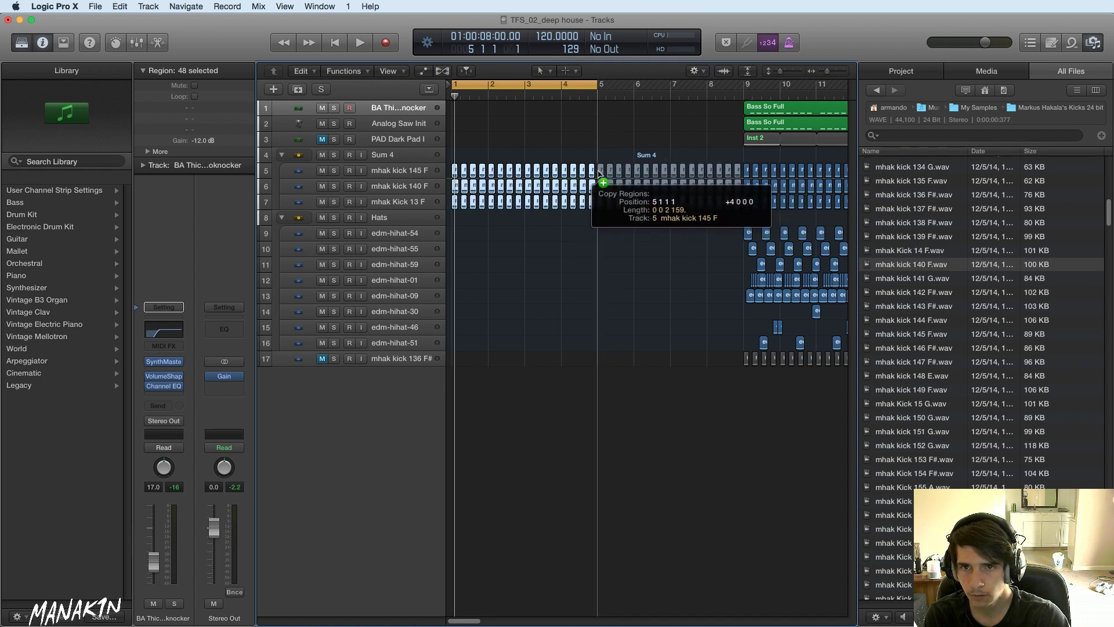
drag(600, 173, 599, 173)
key(space)
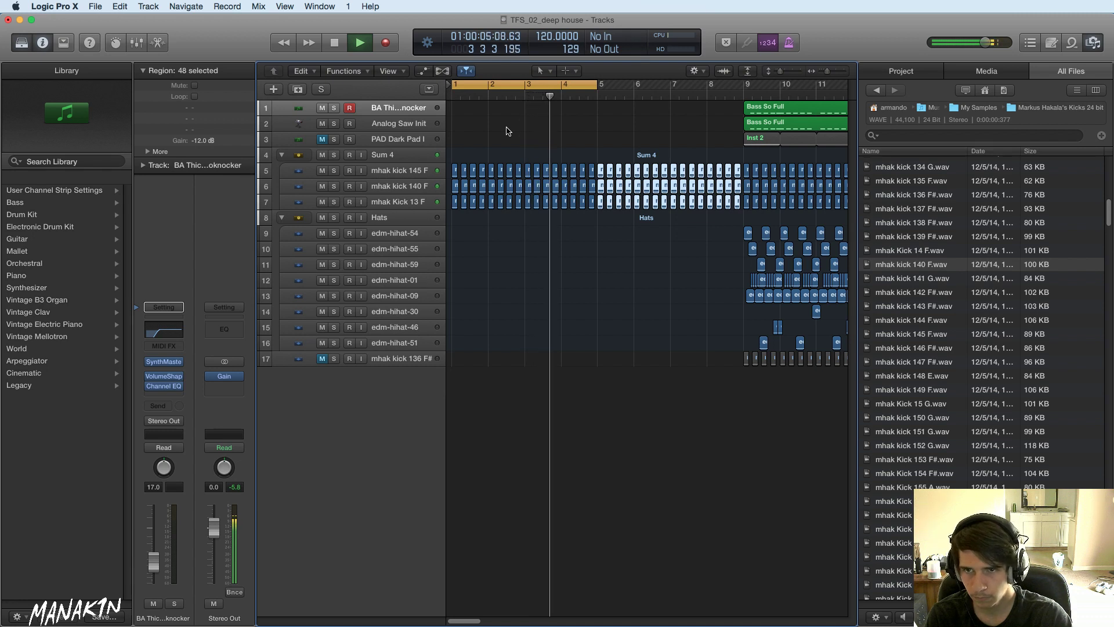
key(space)
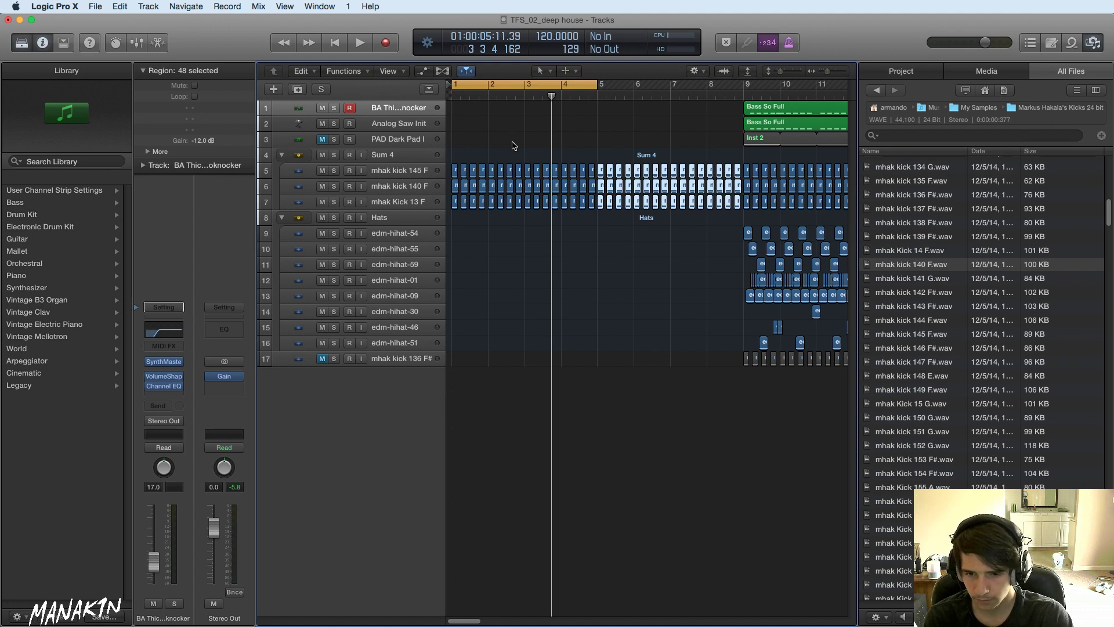
- Create one software instrument track below PAD Dark Pad I and load SynthMaster 2.7 Instrument on it
click(434, 142)
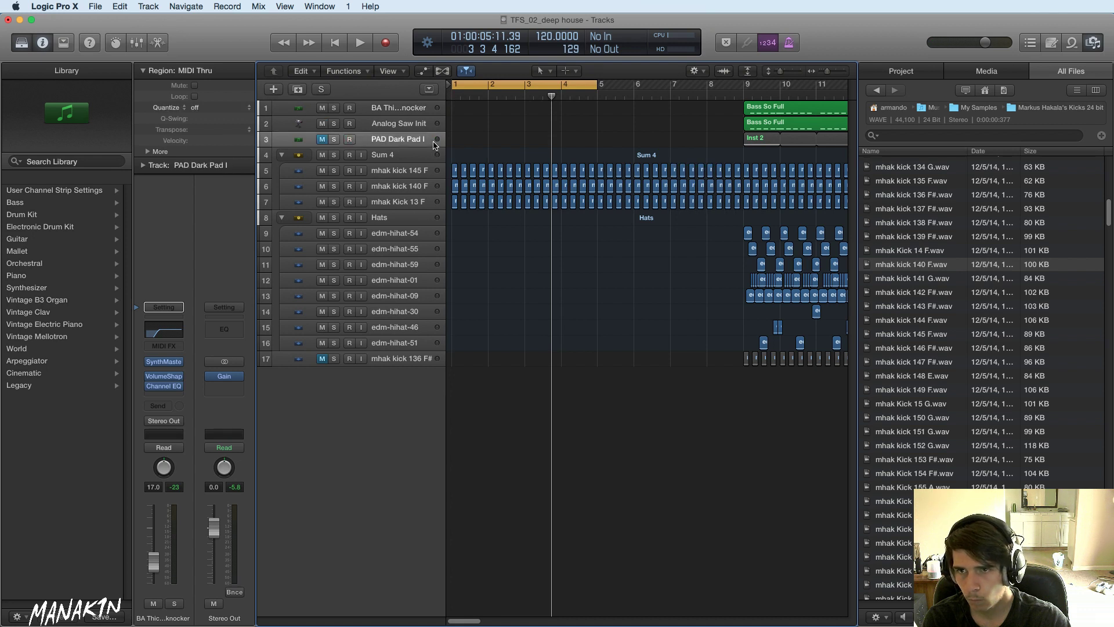
click(274, 90)
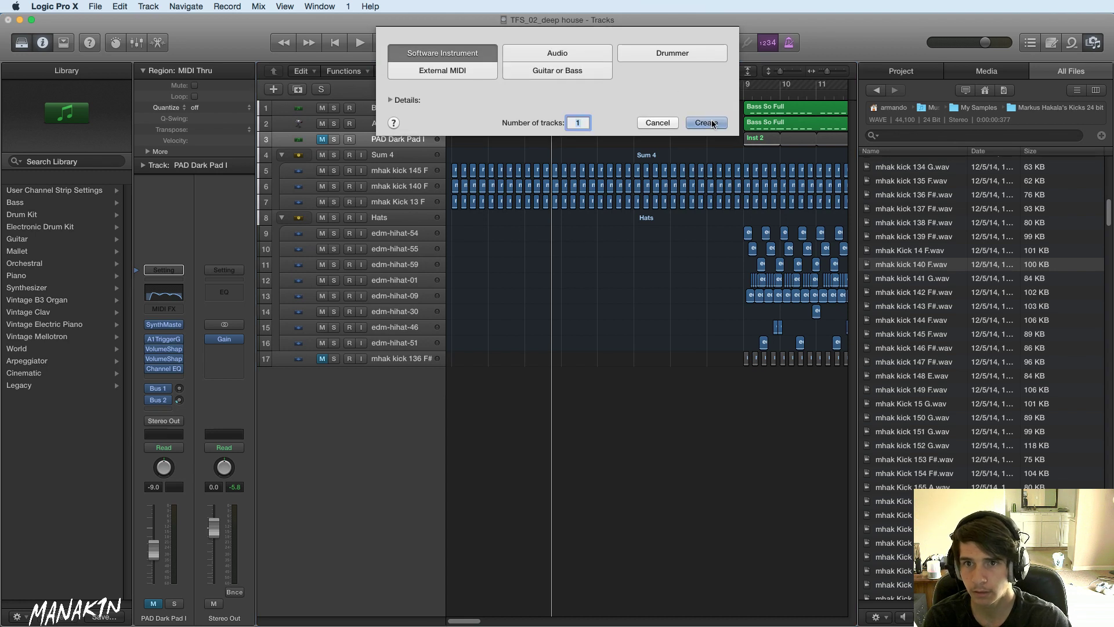
click(711, 124)
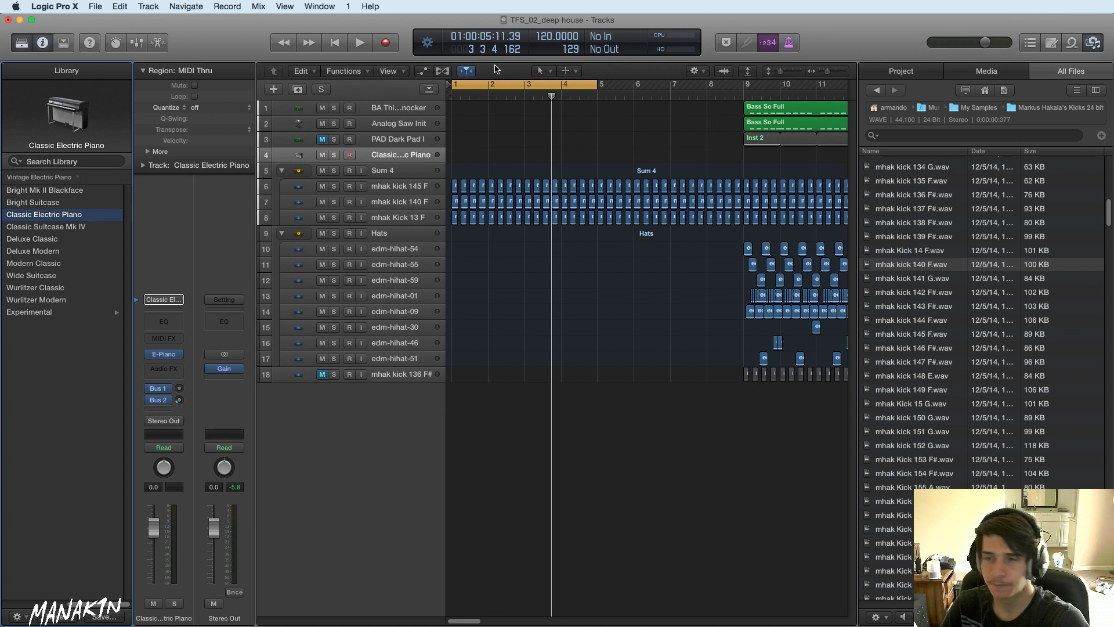
click(176, 355)
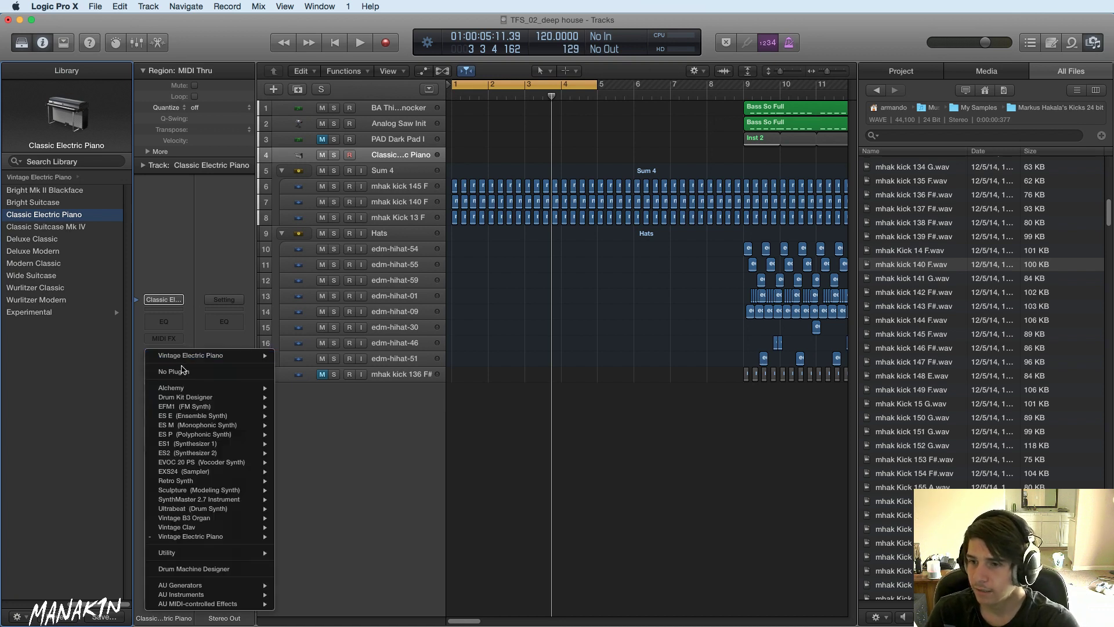
mouse_move(237, 465)
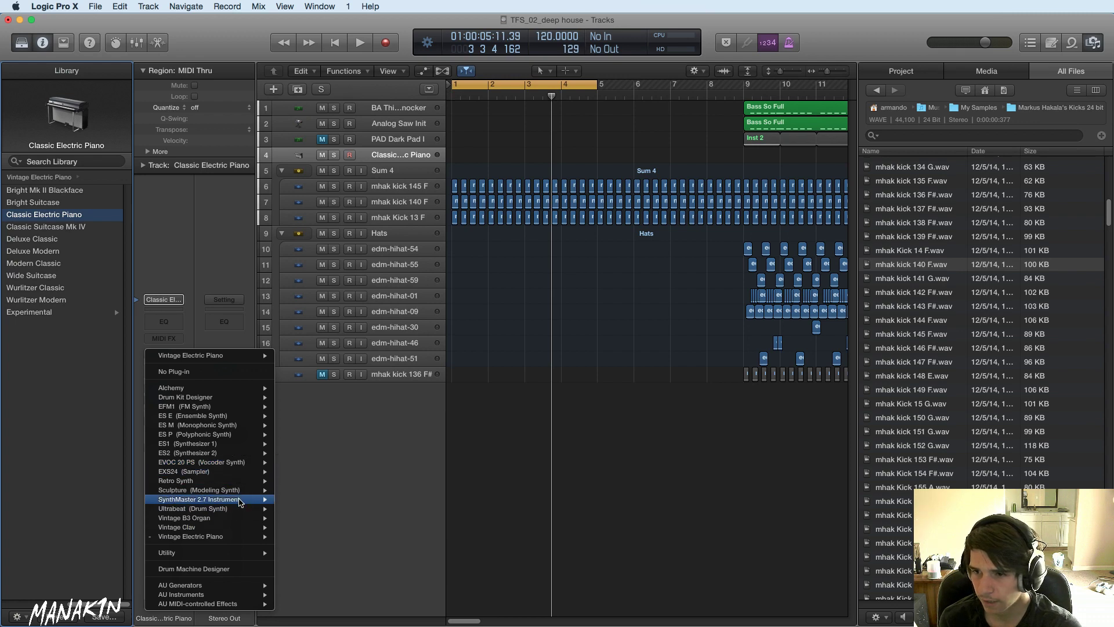
mouse_move(258, 500)
click(311, 500)
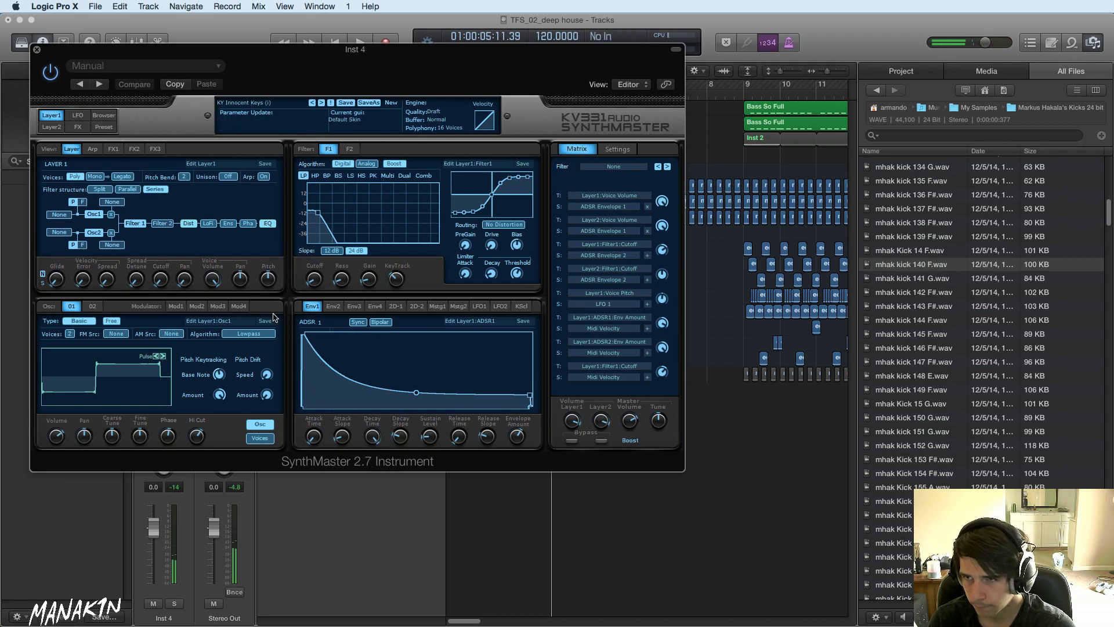
- Filter the SynthMaster presets by the Chillout music style and load LD Breath
click(105, 116)
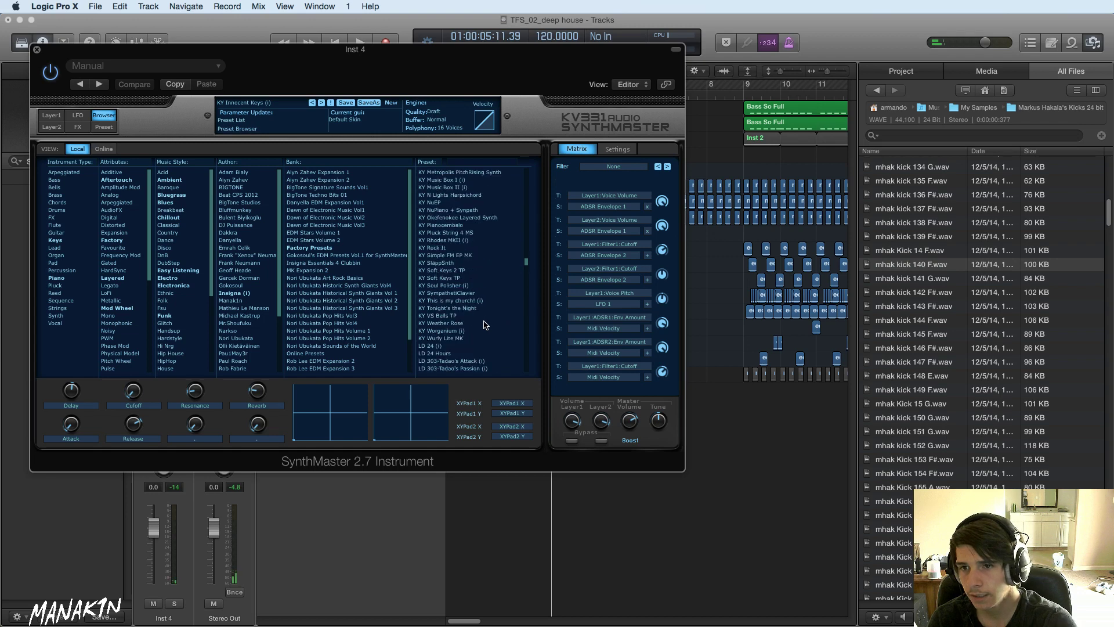
scroll(485, 325, down, 5)
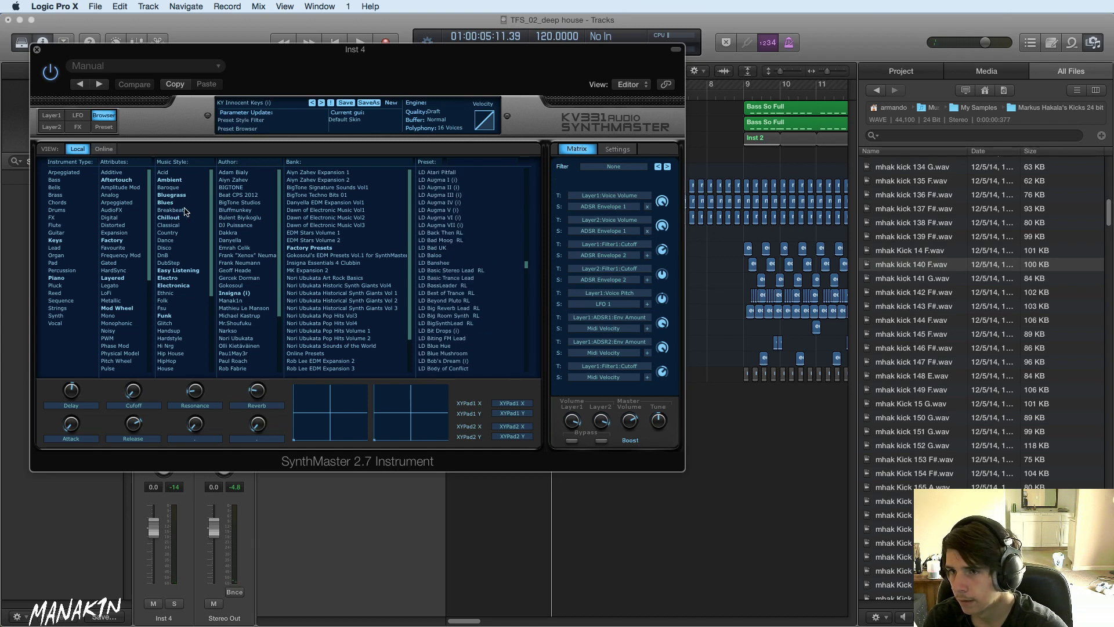
click(168, 218)
scroll(472, 271, down, 3)
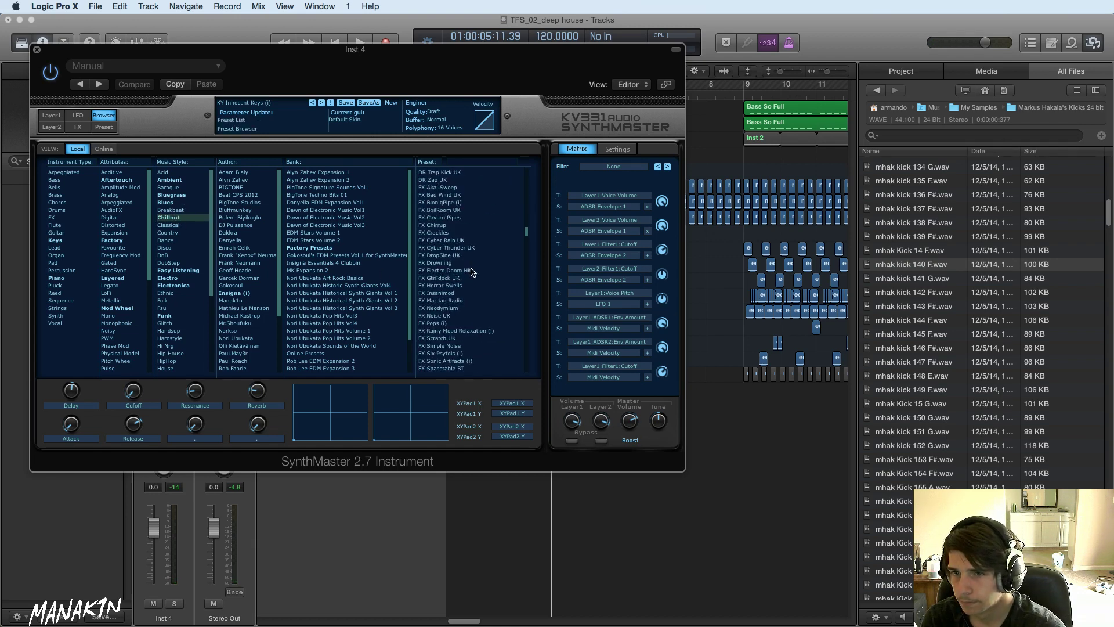
click(440, 226)
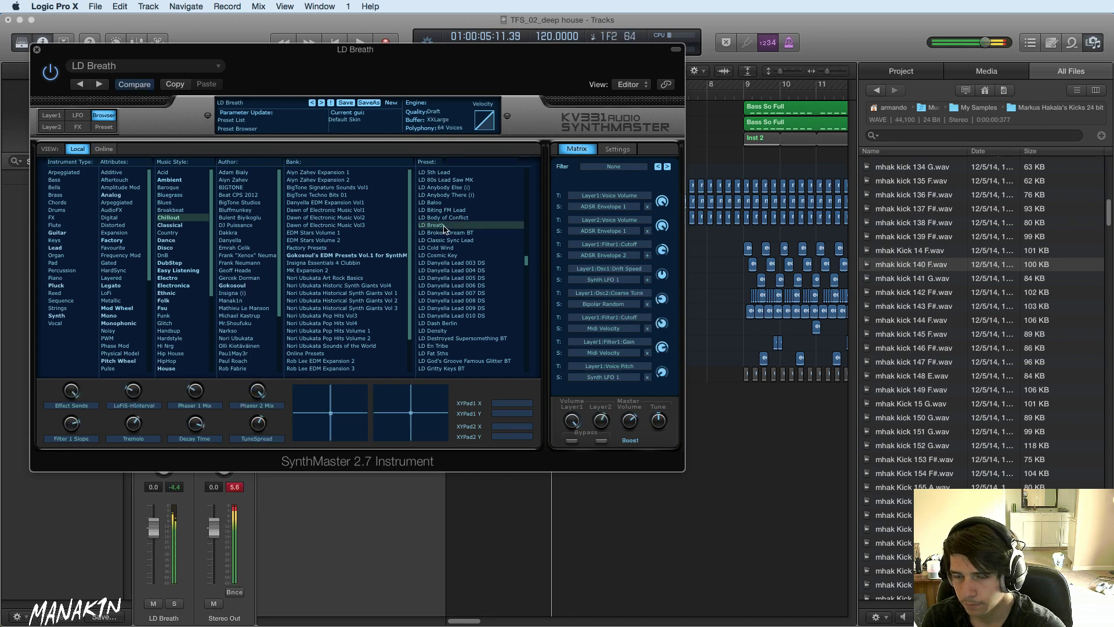
- Lower the instrument track's volume to -23.0 dB and audition the lead presets from LD Broken Dream BT back to LD 80s Lead Saw MK
drag(154, 529, 155, 603)
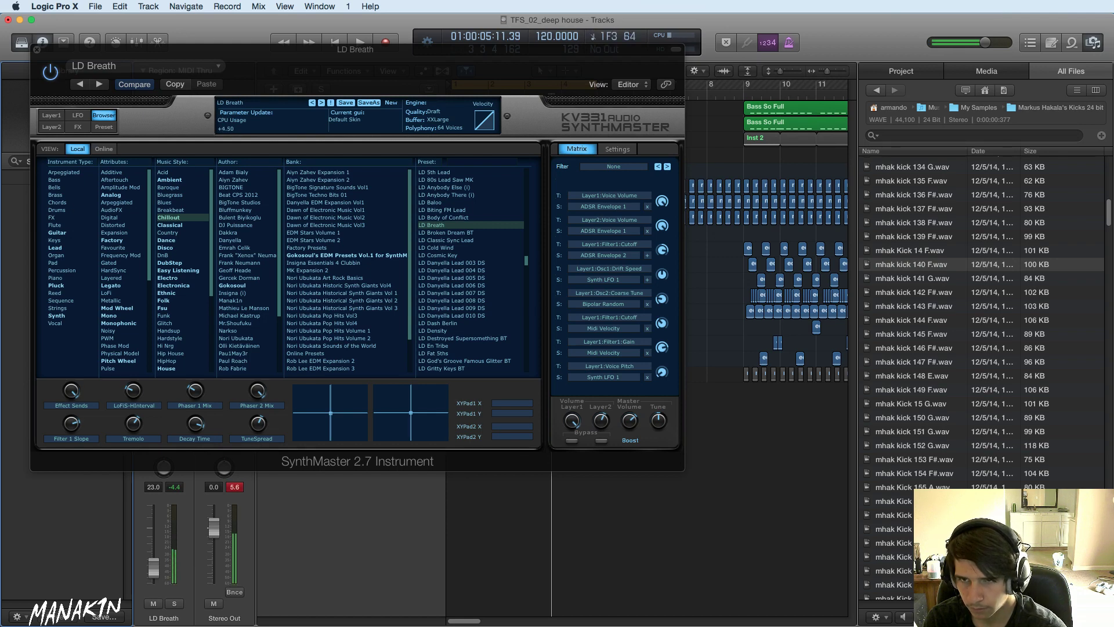
click(467, 233)
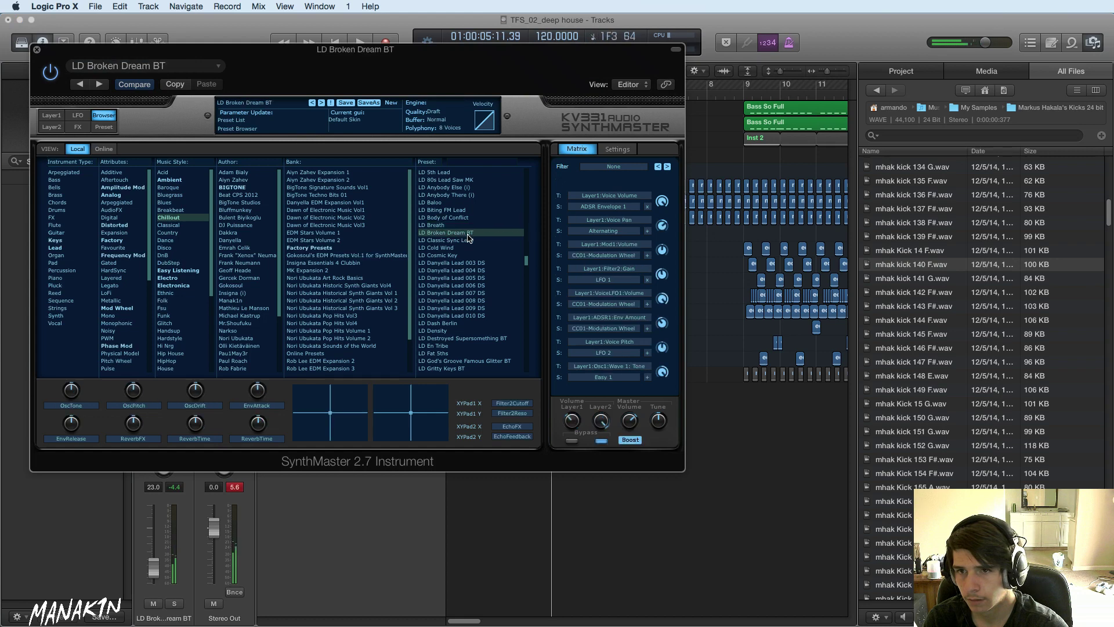
click(462, 217)
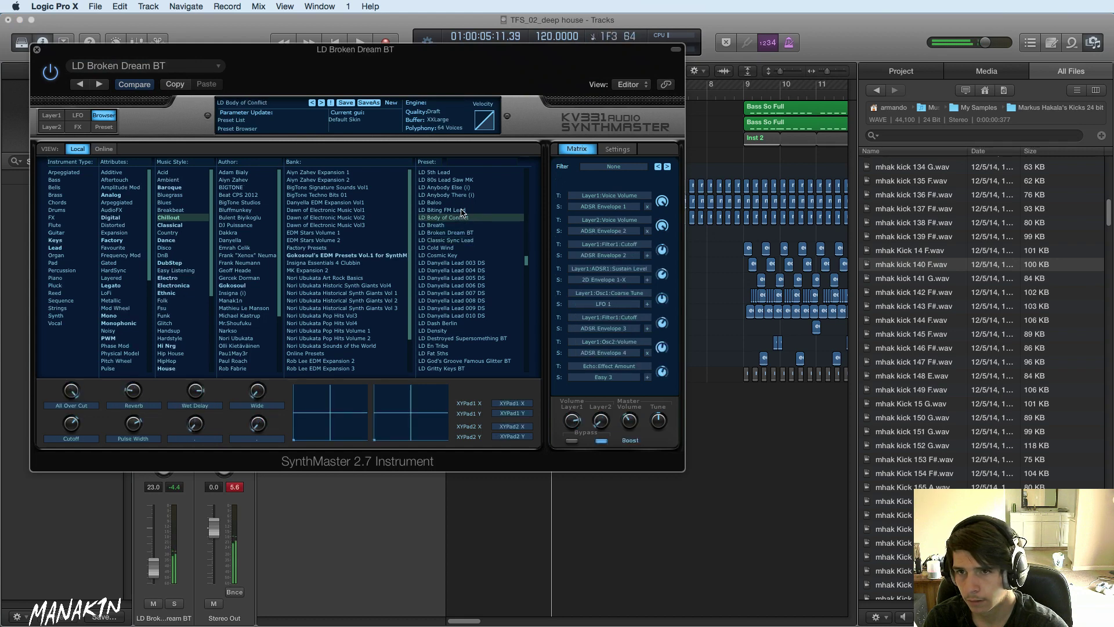
click(462, 210)
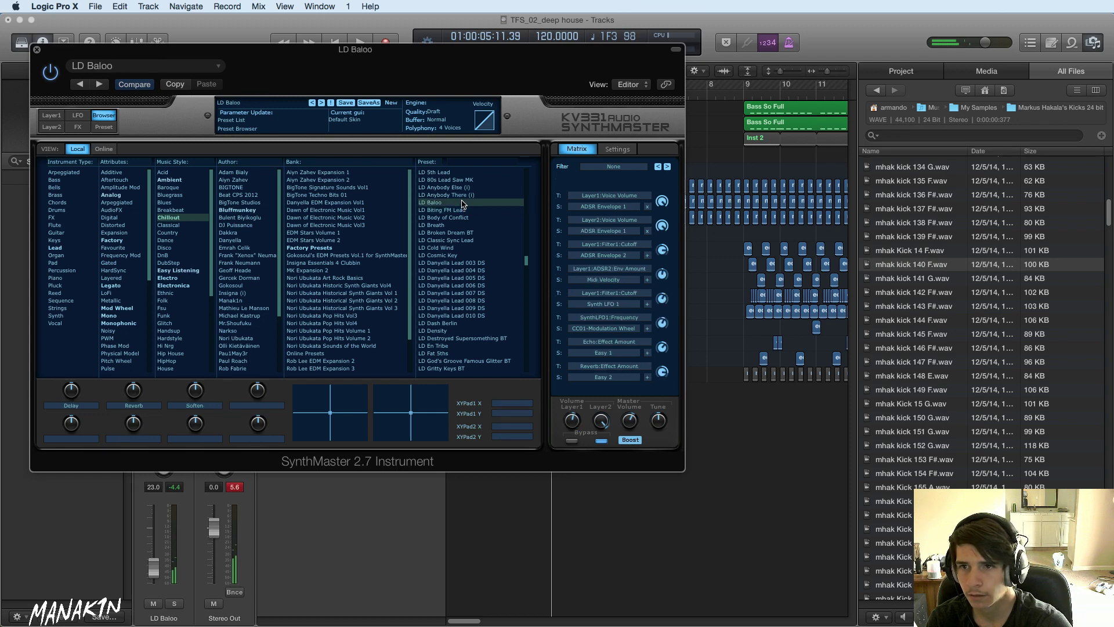
click(466, 202)
click(473, 180)
scroll(481, 226, up, 5)
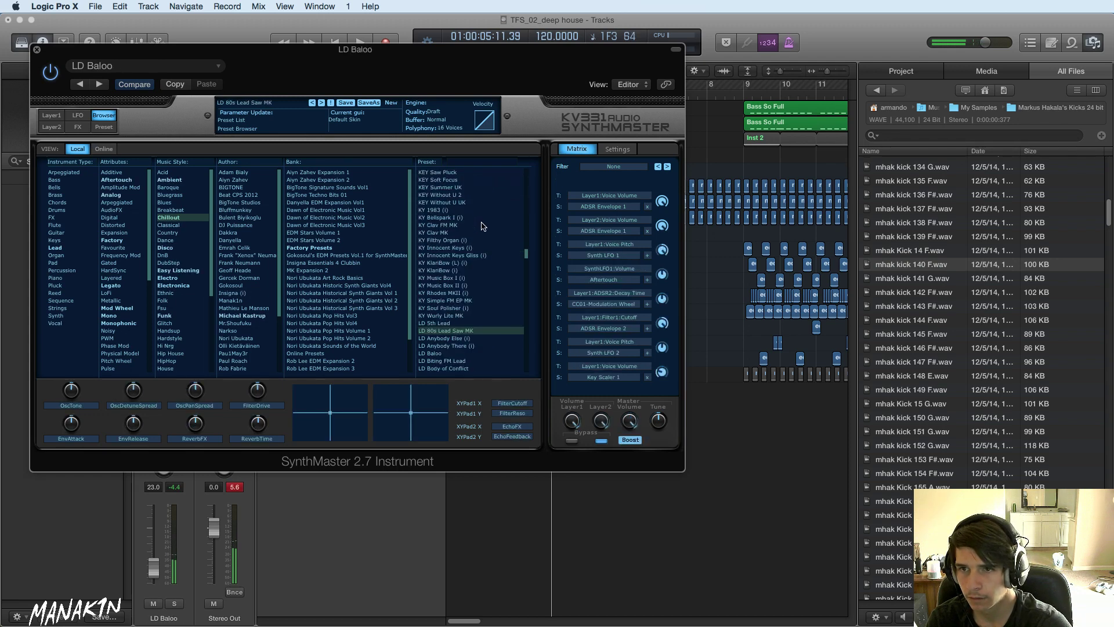
- Audition KY Wurly Lite MK, LD 5th Lead and LD Broken Dream BT, and settle on the LD Body of Conflict preset
click(457, 316)
click(457, 323)
scroll(462, 326, down, 3)
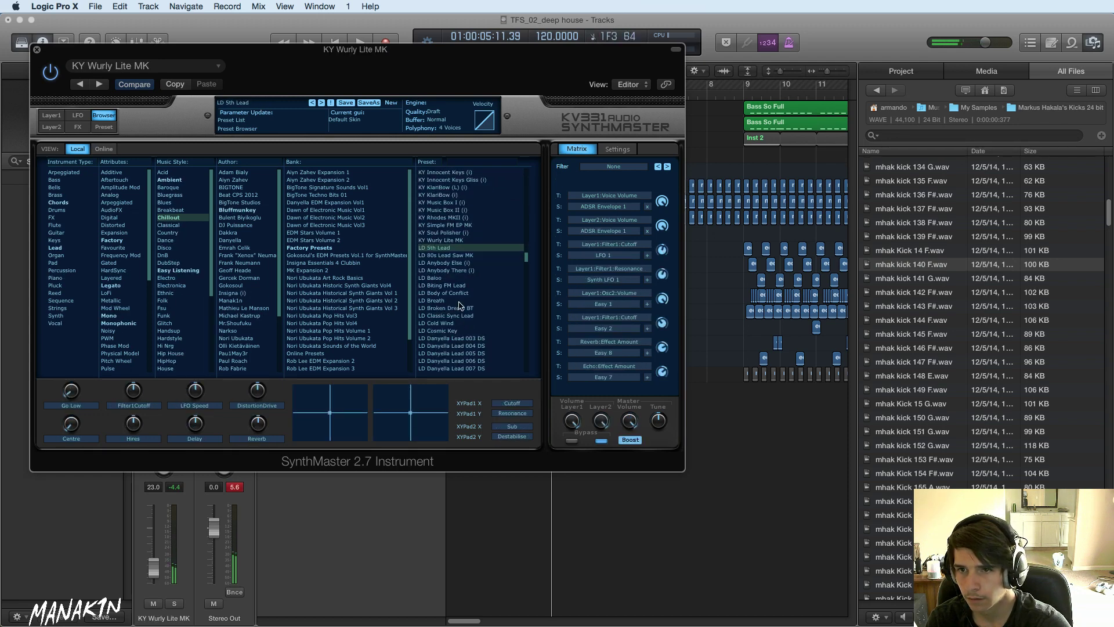
click(457, 294)
click(459, 308)
click(461, 294)
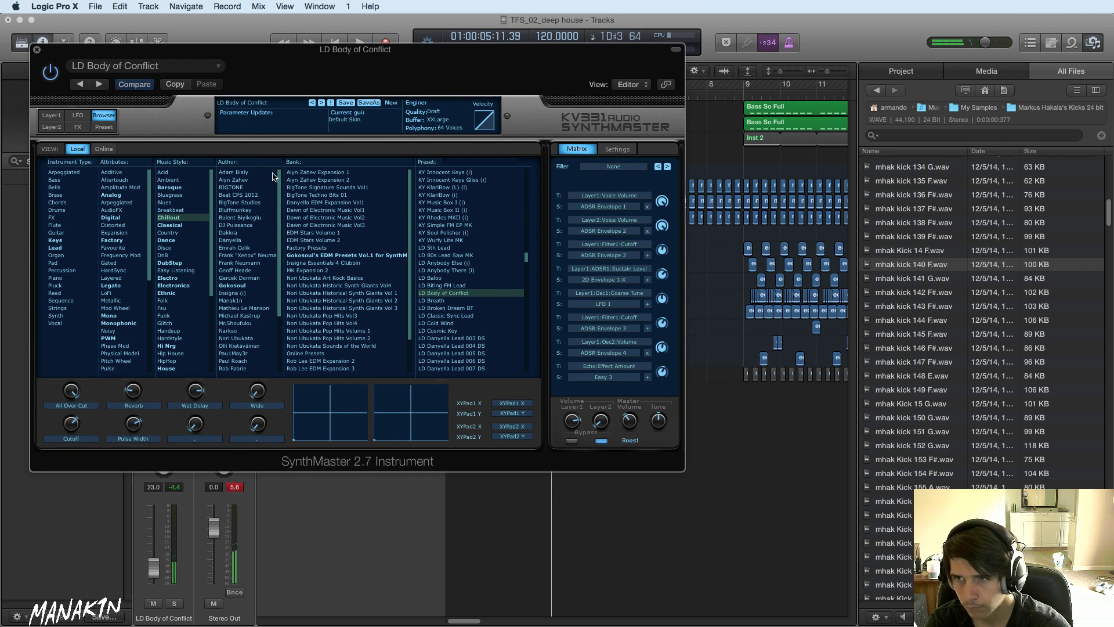
- Show the preset's Layer 1 settings and adjust the LFO 2 modulation amount on Layer 1 Osc1 Coarse Tune in the matrix
drag(220, 53, 440, 138)
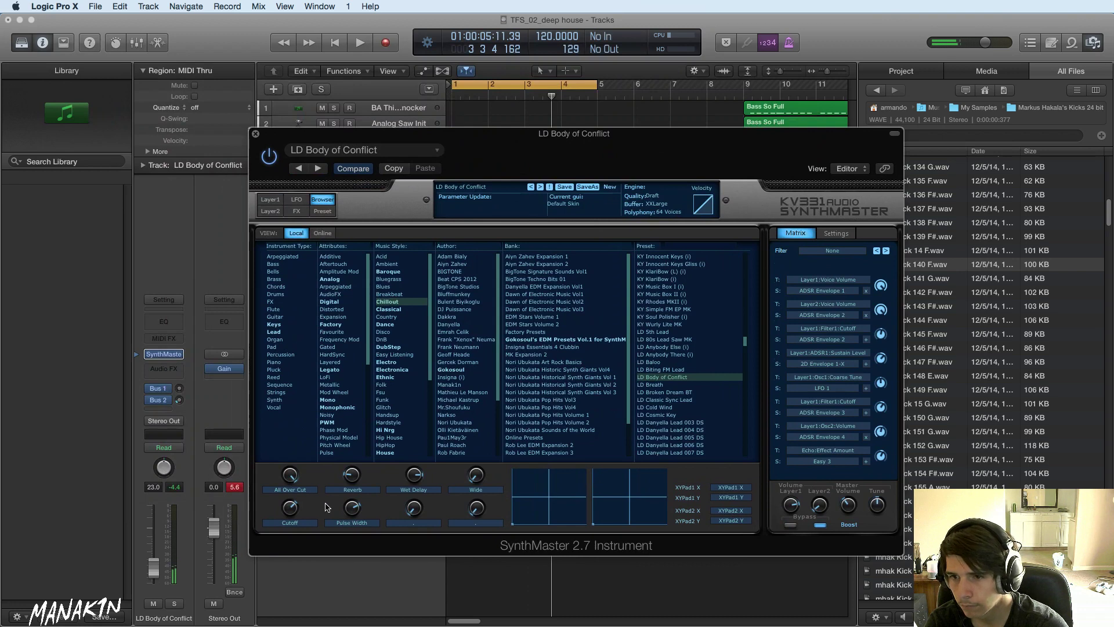
click(270, 199)
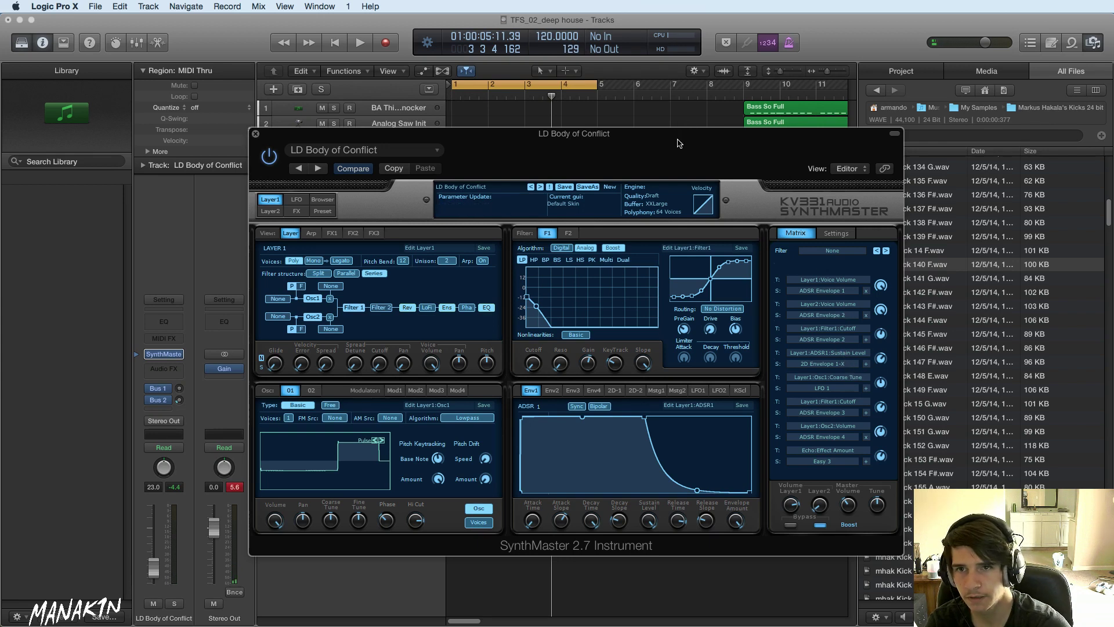
drag(679, 144, 559, 109)
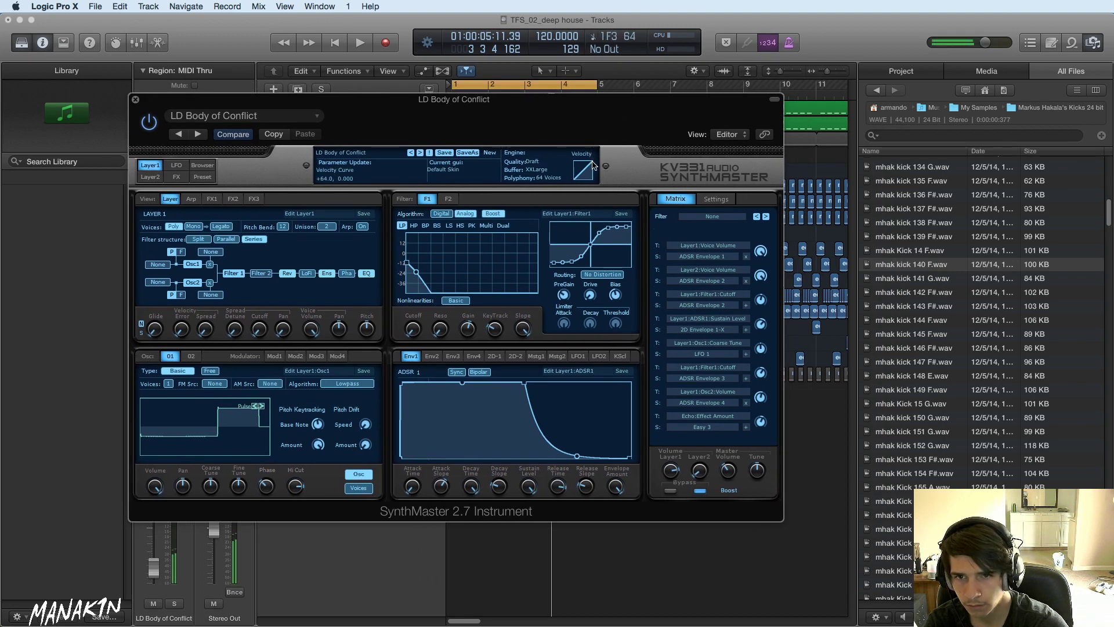
click(766, 216)
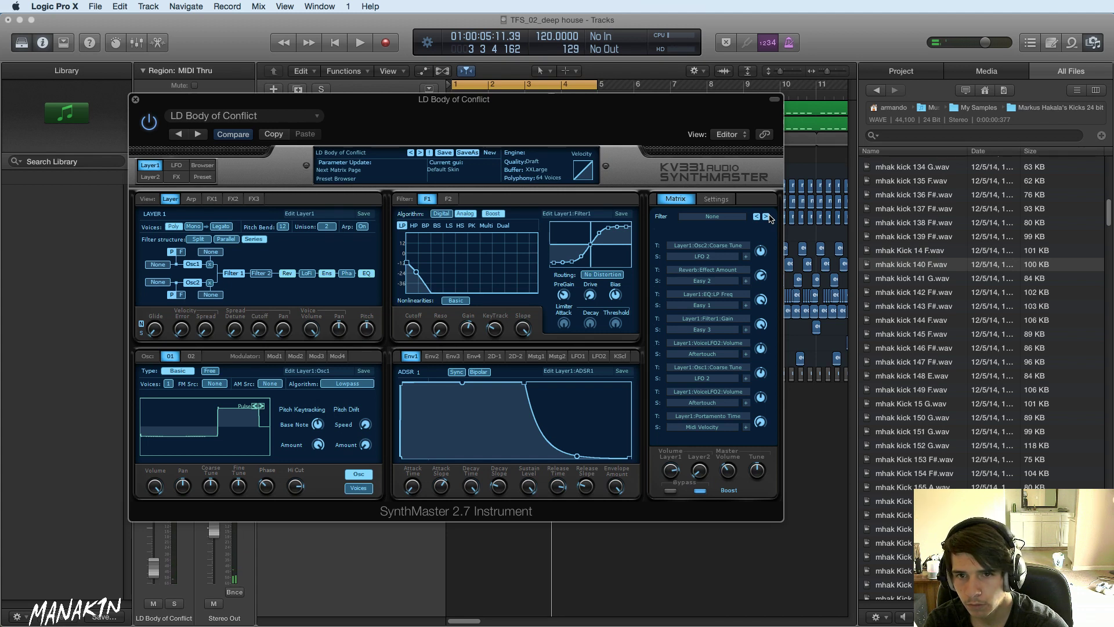
mouse_move(767, 379)
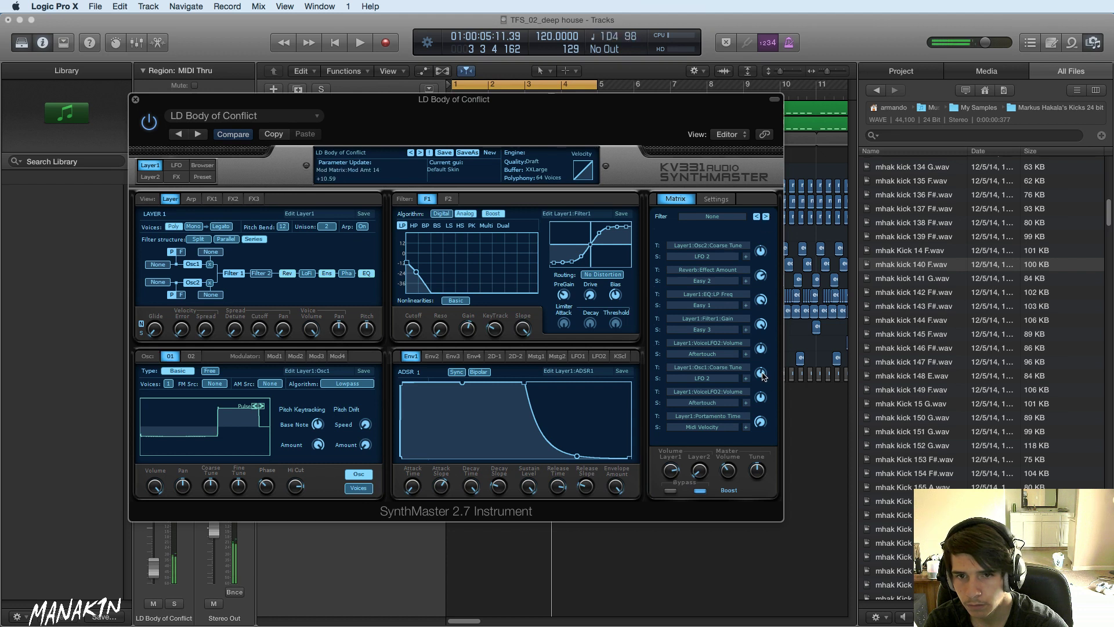
drag(764, 377, 763, 371)
drag(763, 374, 764, 381)
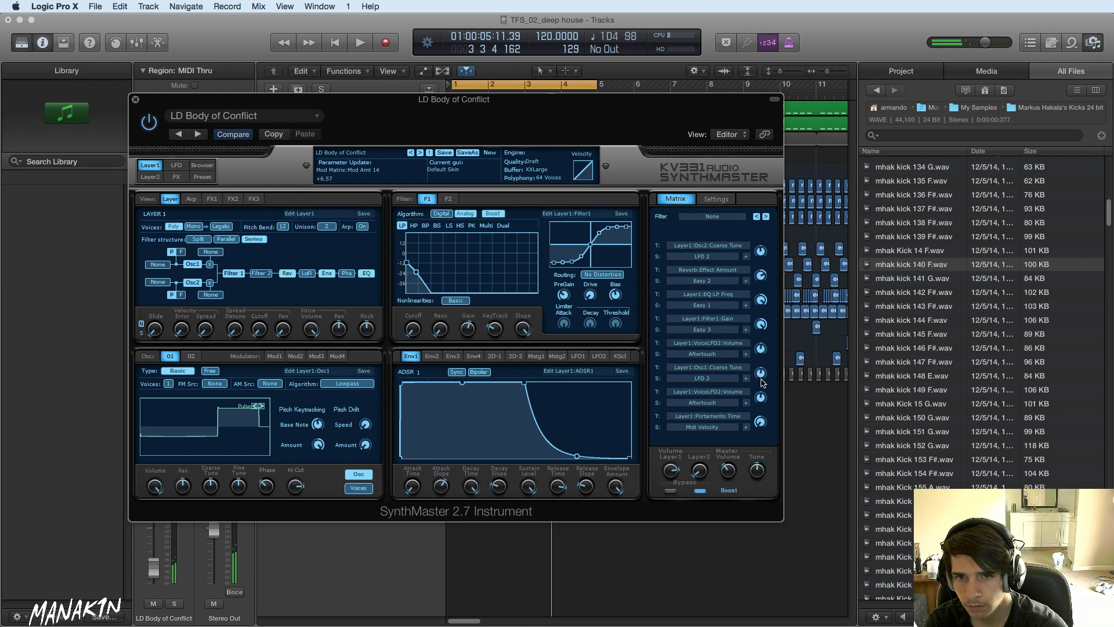
drag(764, 381, 763, 377)
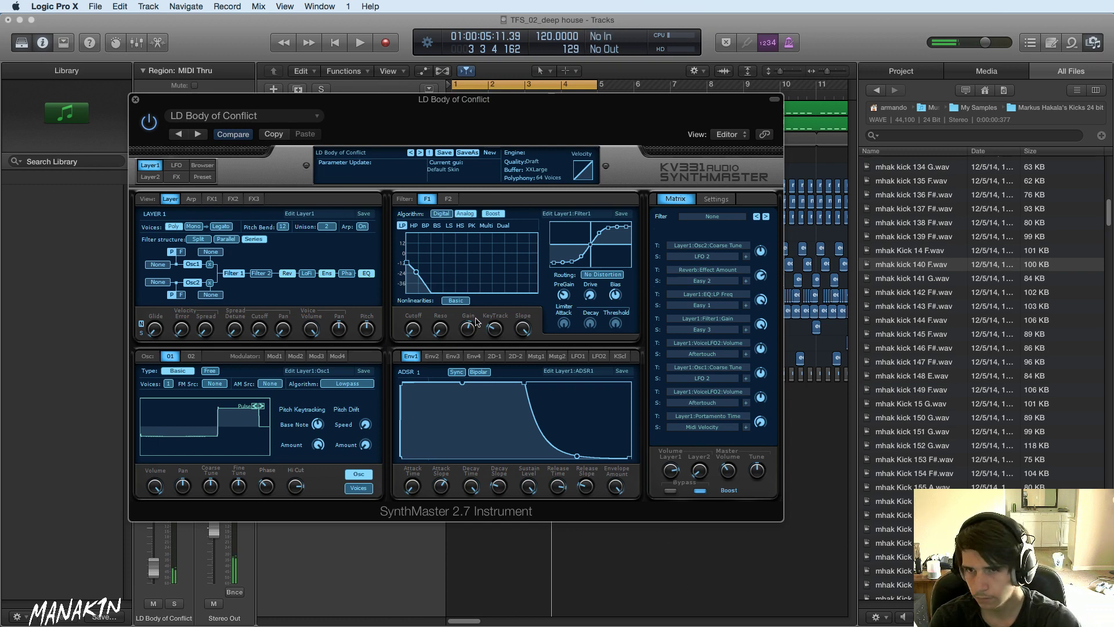
- Close the synth window, play the arrangement from bar 9, and return the playhead to the project start
click(136, 100)
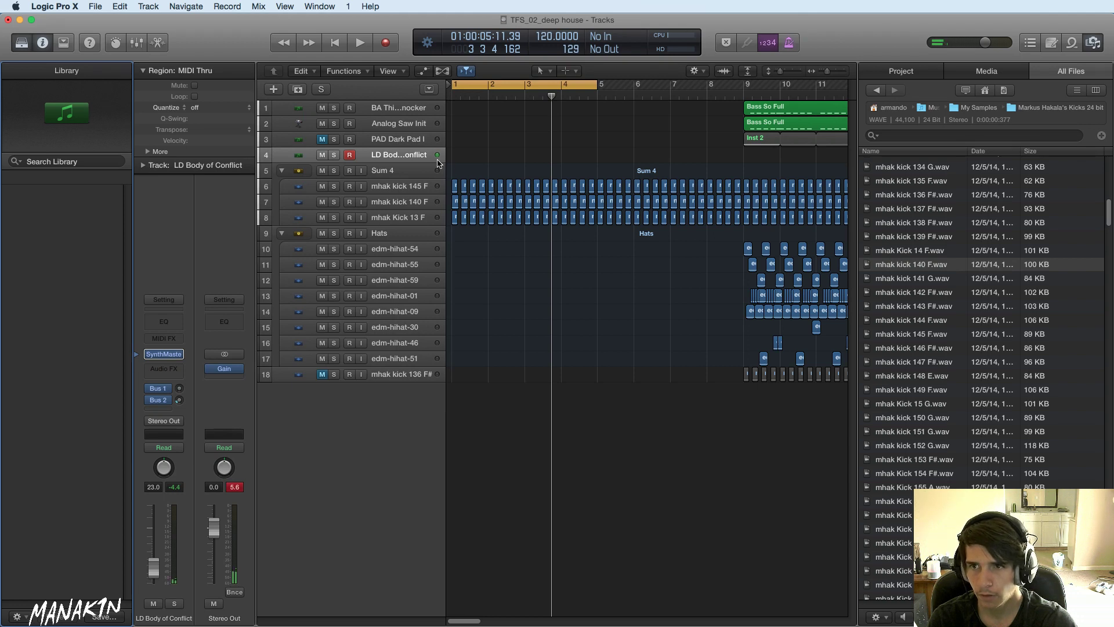
click(744, 93)
key(space)
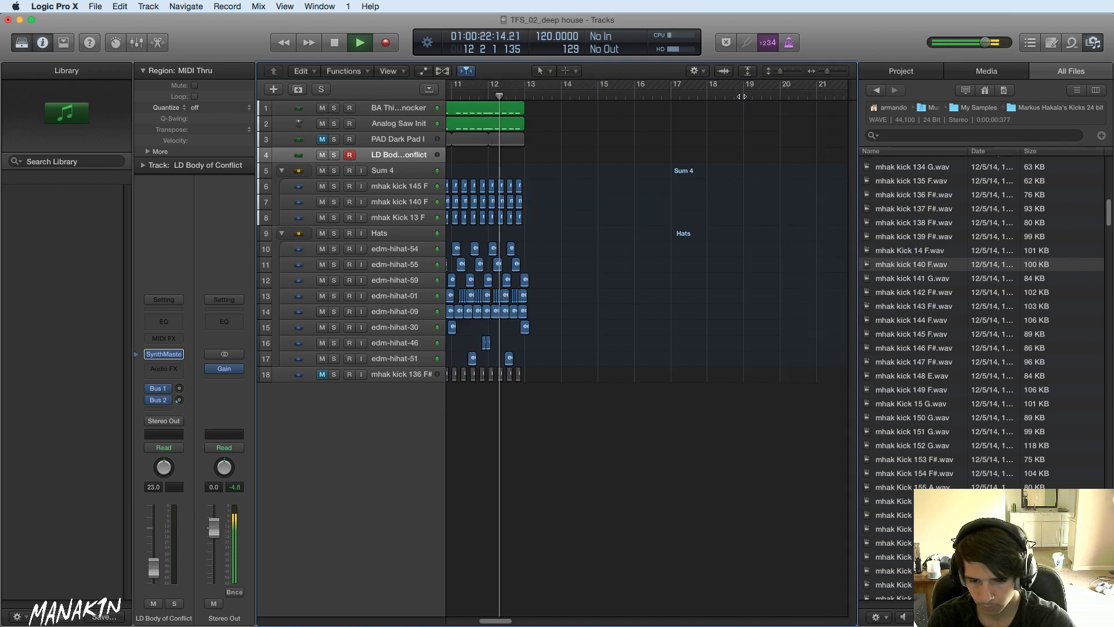
key(space)
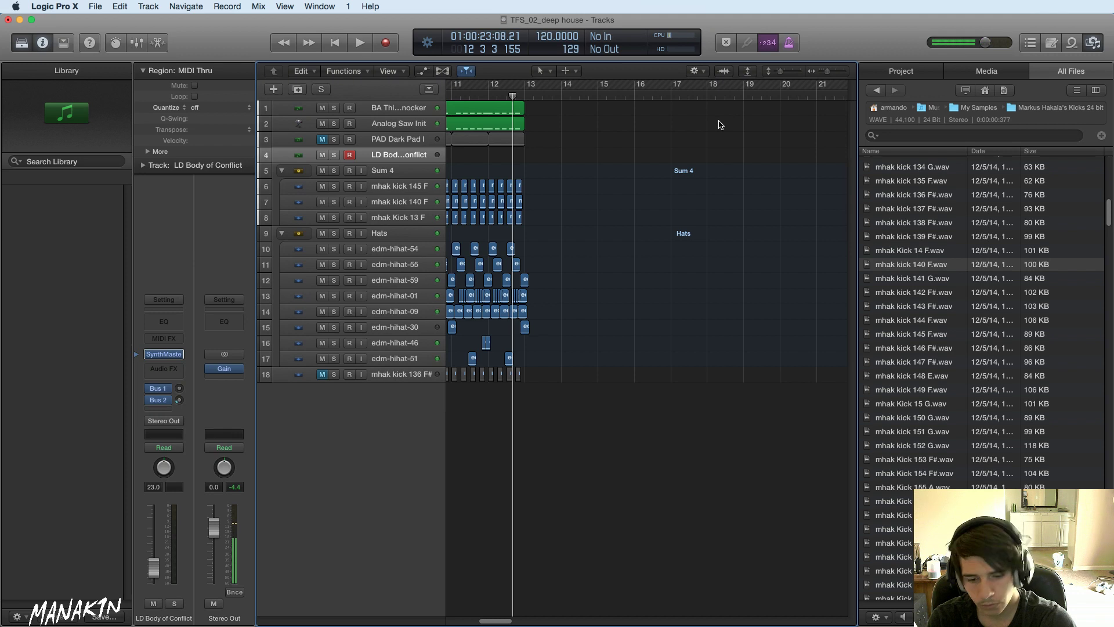
key(Return)
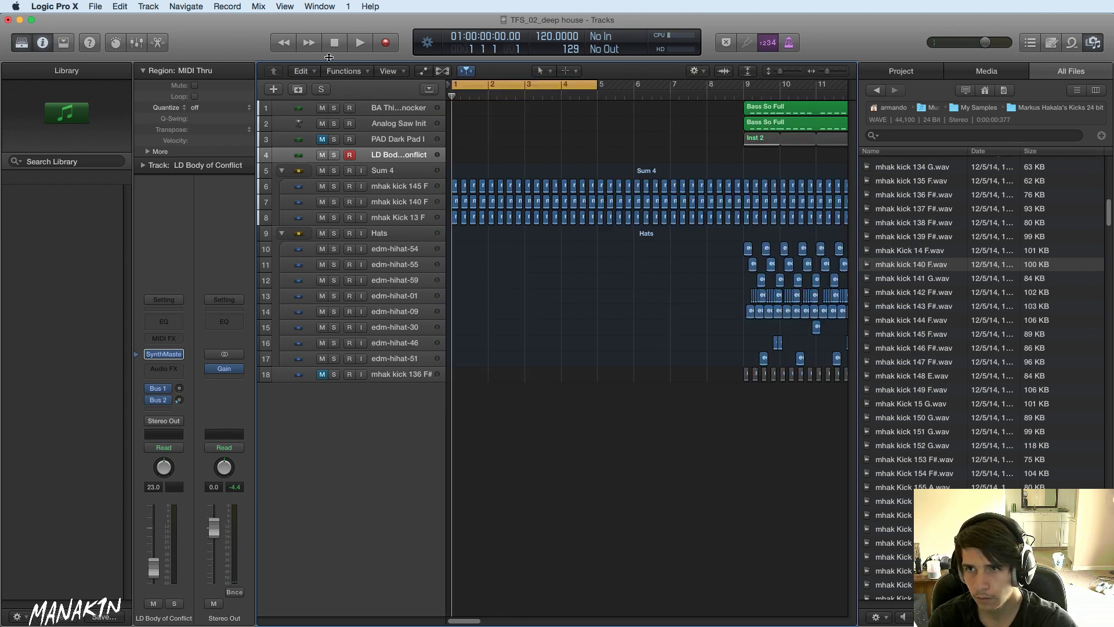
- Add one new audio track below the LD Body of Conflict track
click(275, 89)
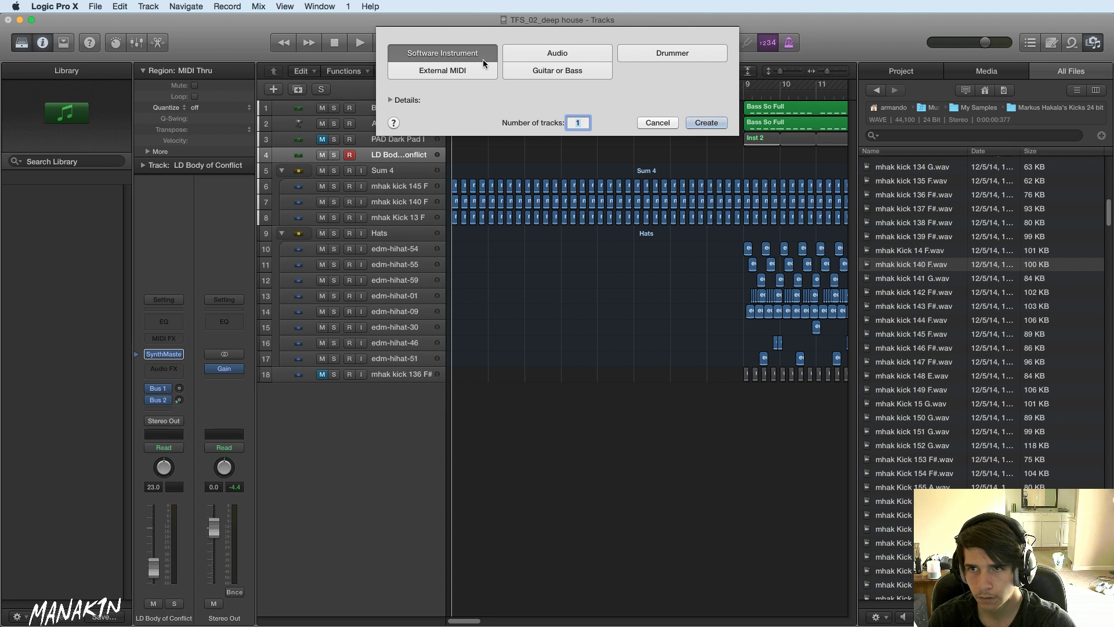
click(586, 55)
click(706, 122)
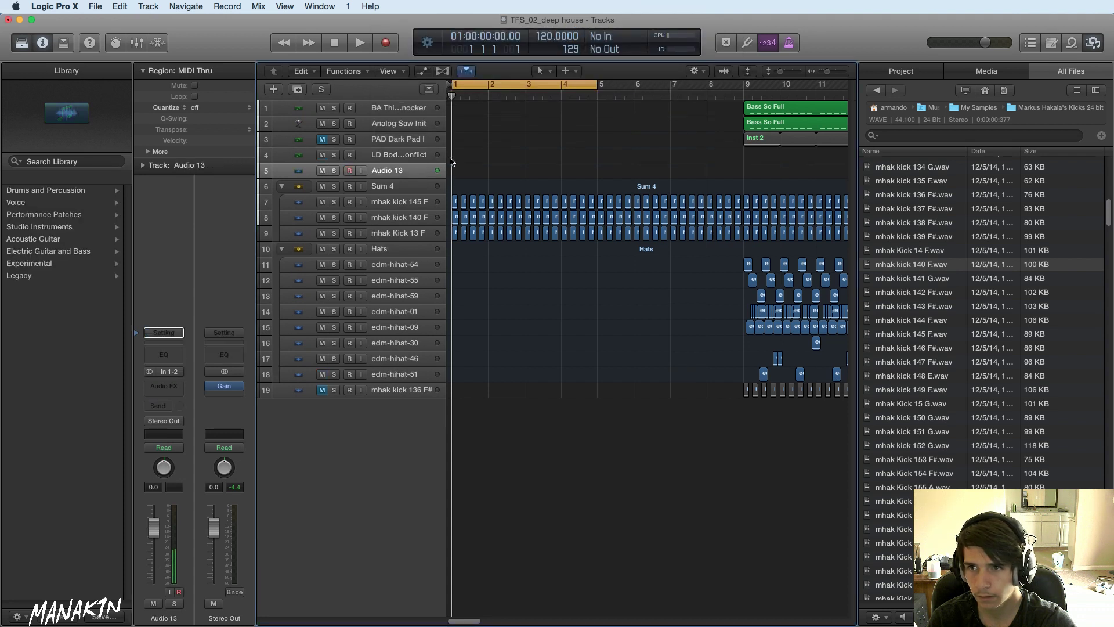
- Record a trial take on the new audio track from bar 1 into bar 4, and delete it
click(387, 46)
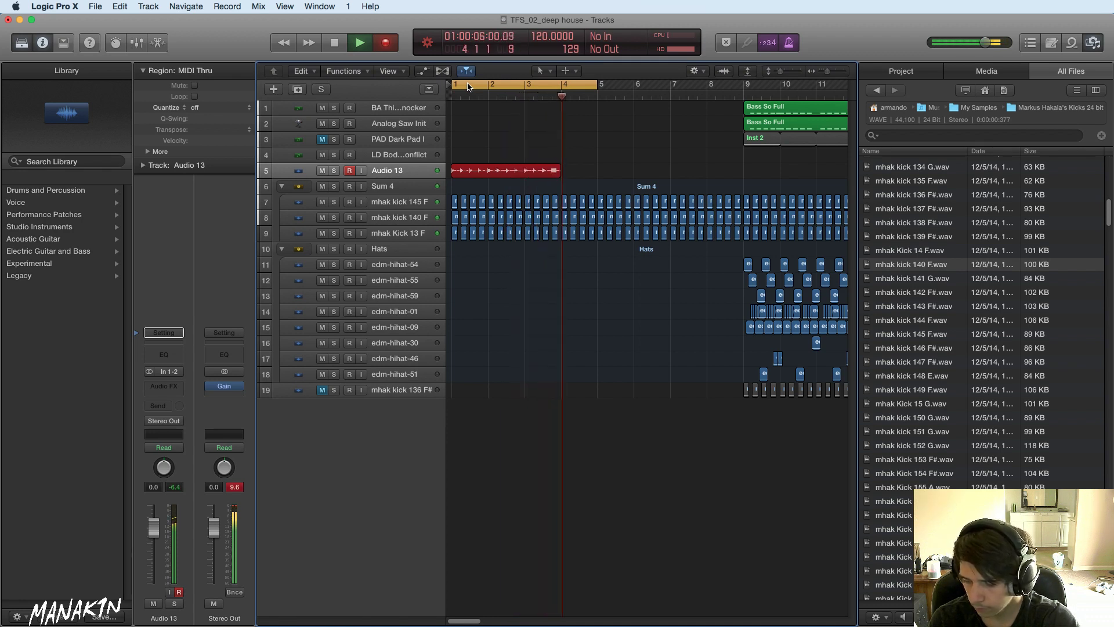
key(space)
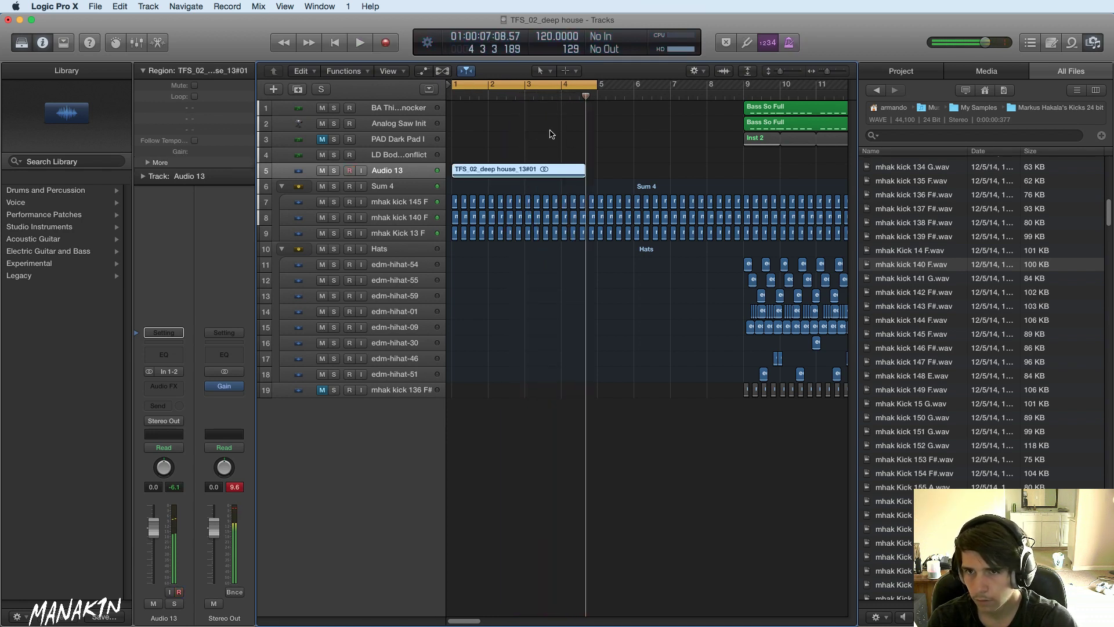
drag(454, 173, 499, 177)
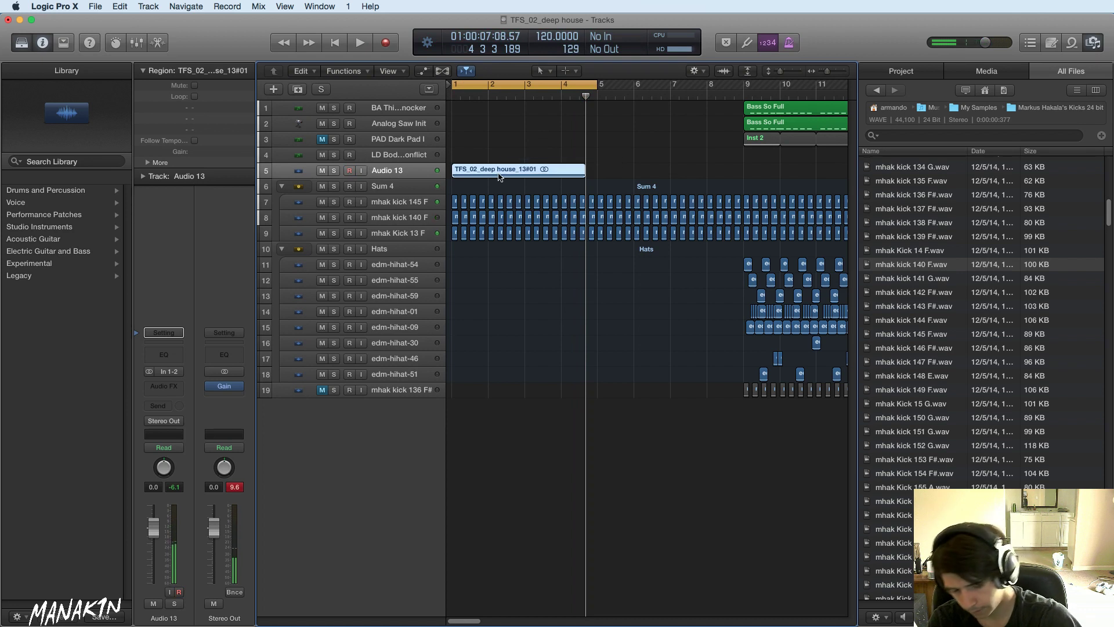
key(Delete)
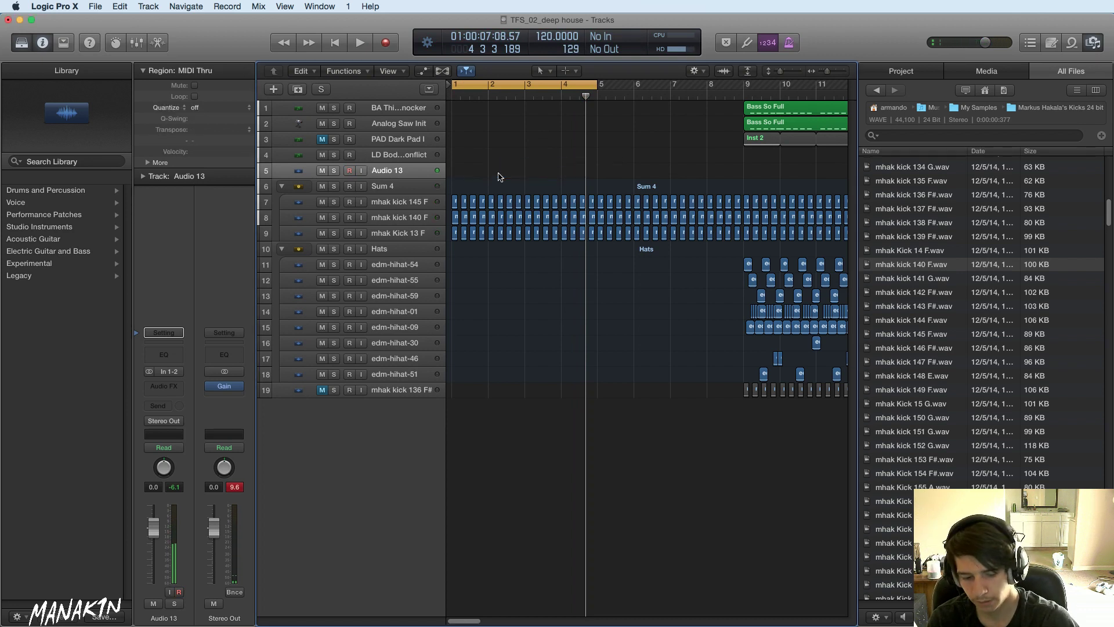
key(Return)
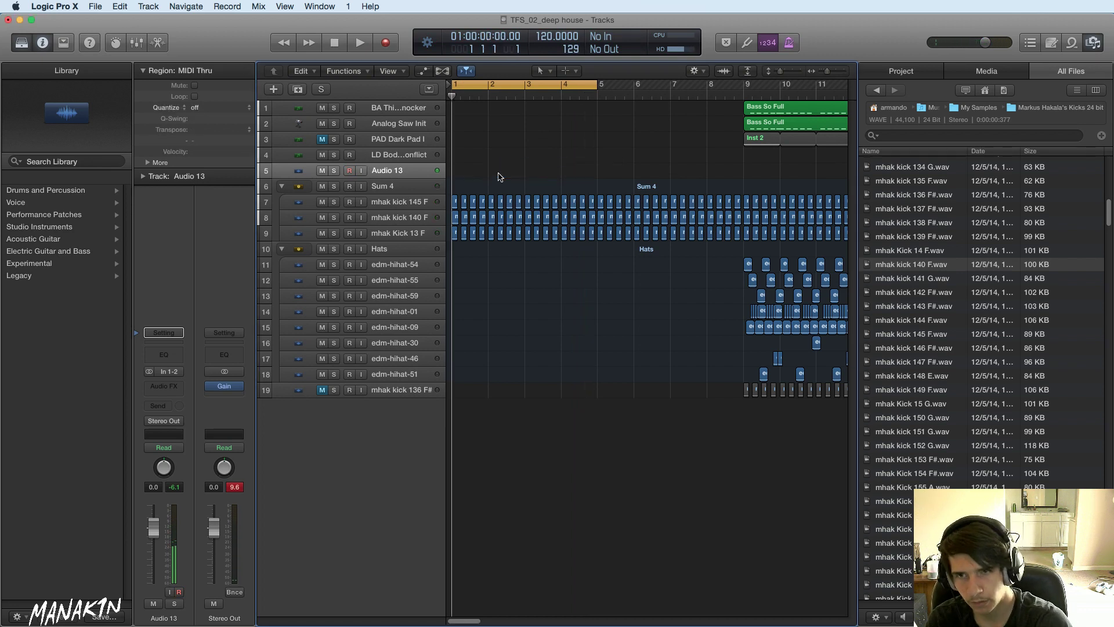
- Record another take on the audio track from bar 1 and play it back
click(386, 43)
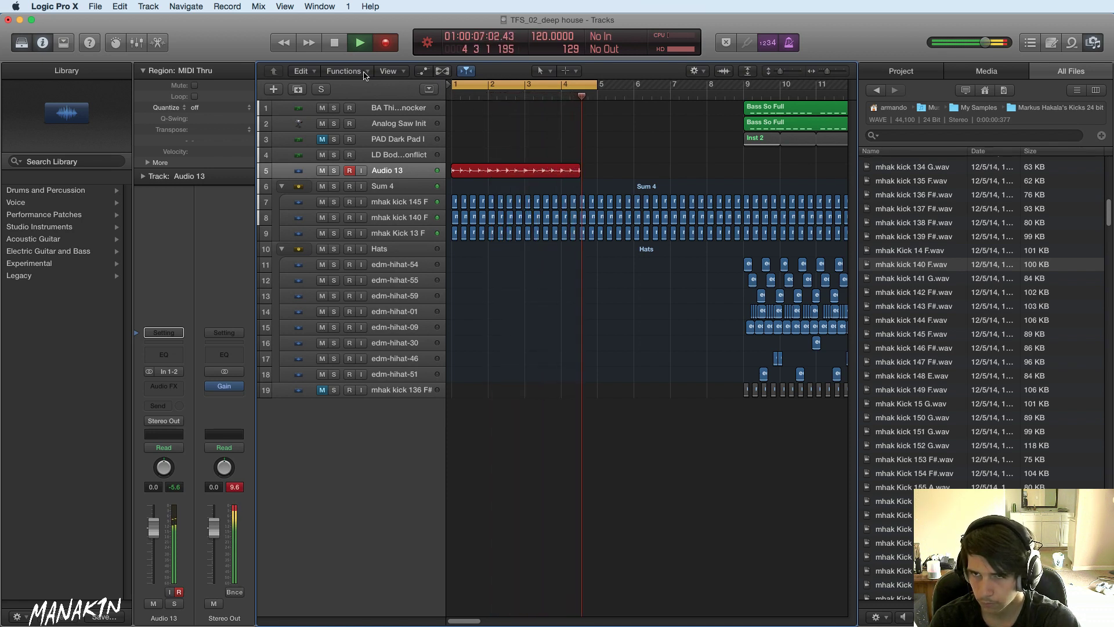
click(337, 41)
key(space)
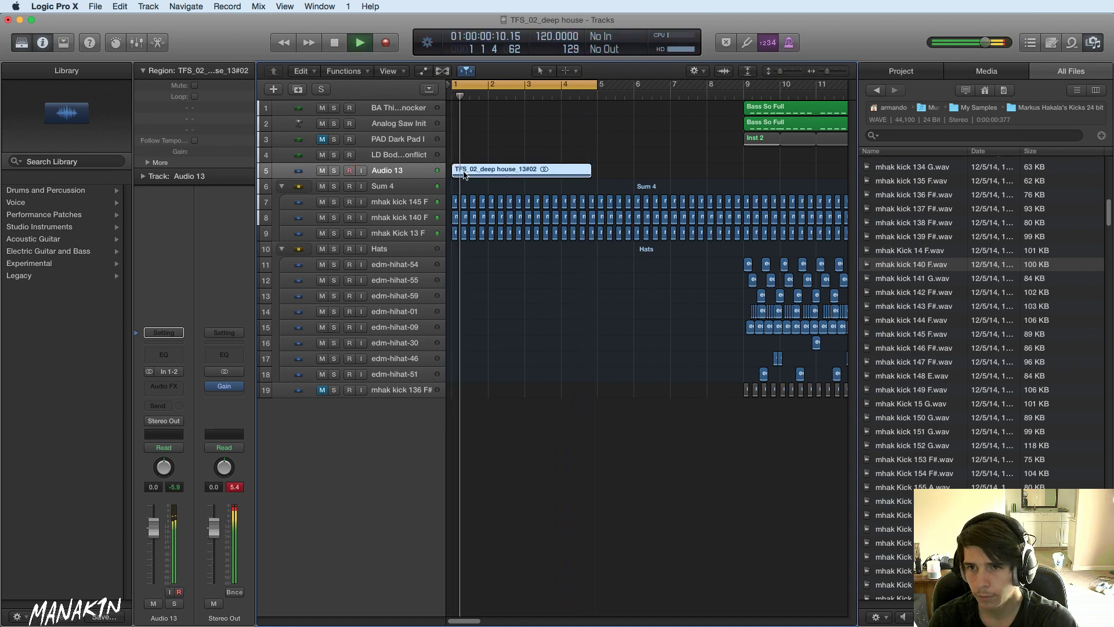
- Solo the audio track and delete the recorded take together with its audio file
click(333, 170)
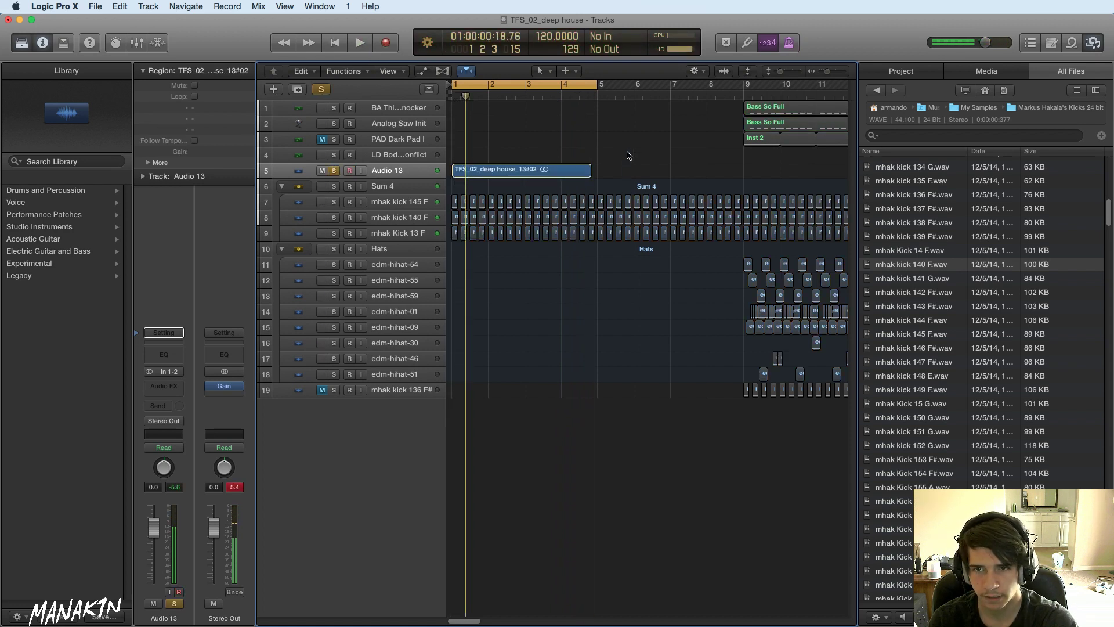
key(Delete)
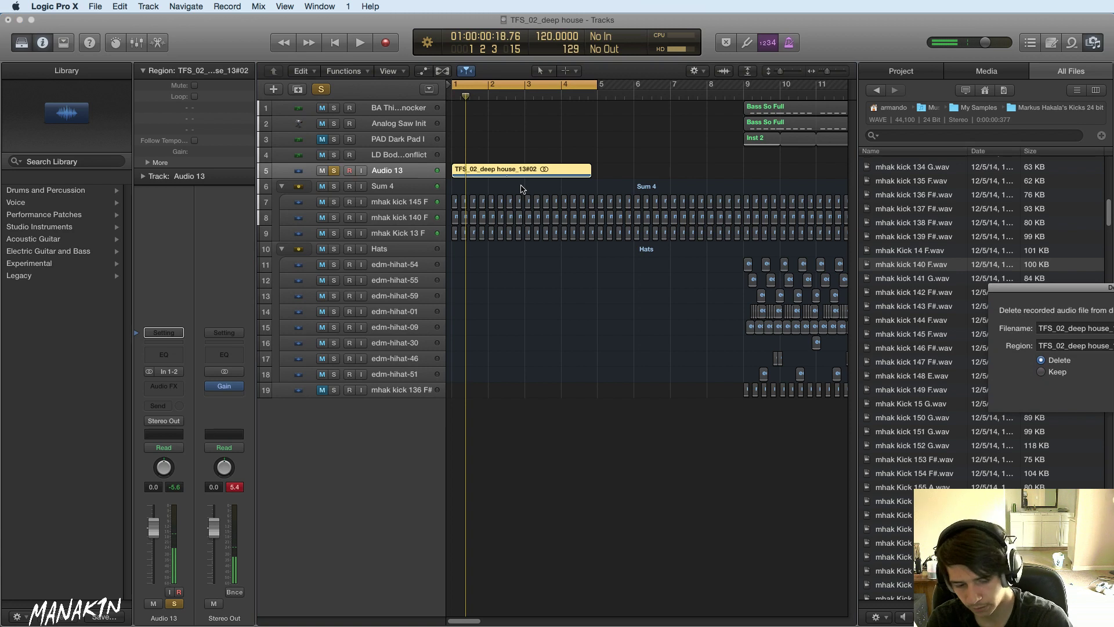
key(Return)
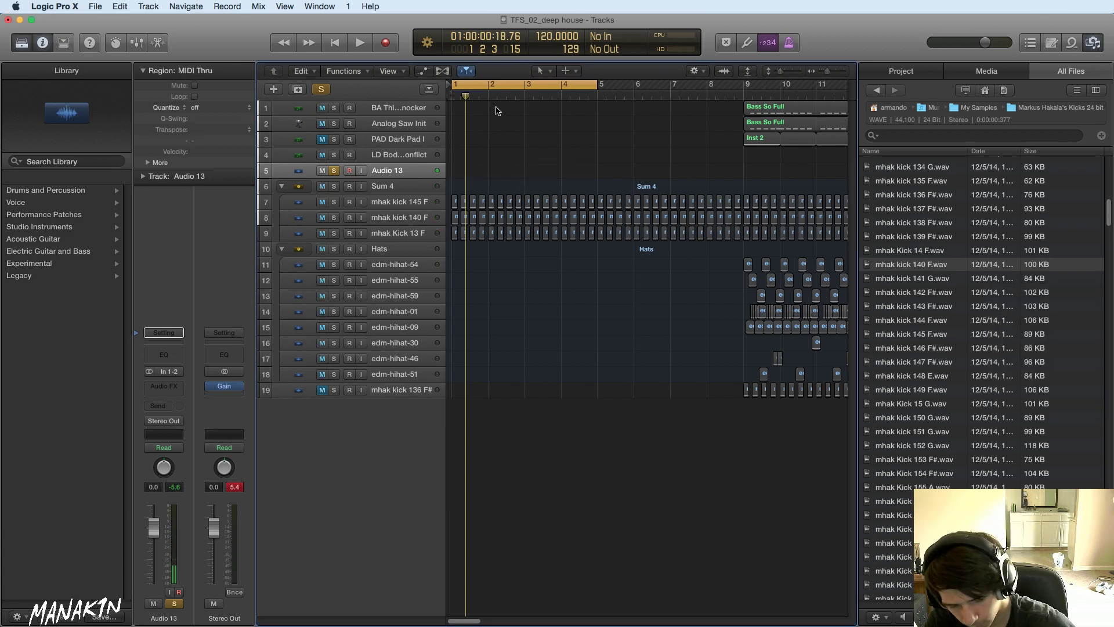
- Record a new take on the soloed audio track from bar 1 into bar 4 and play it back
key(Return)
key(r)
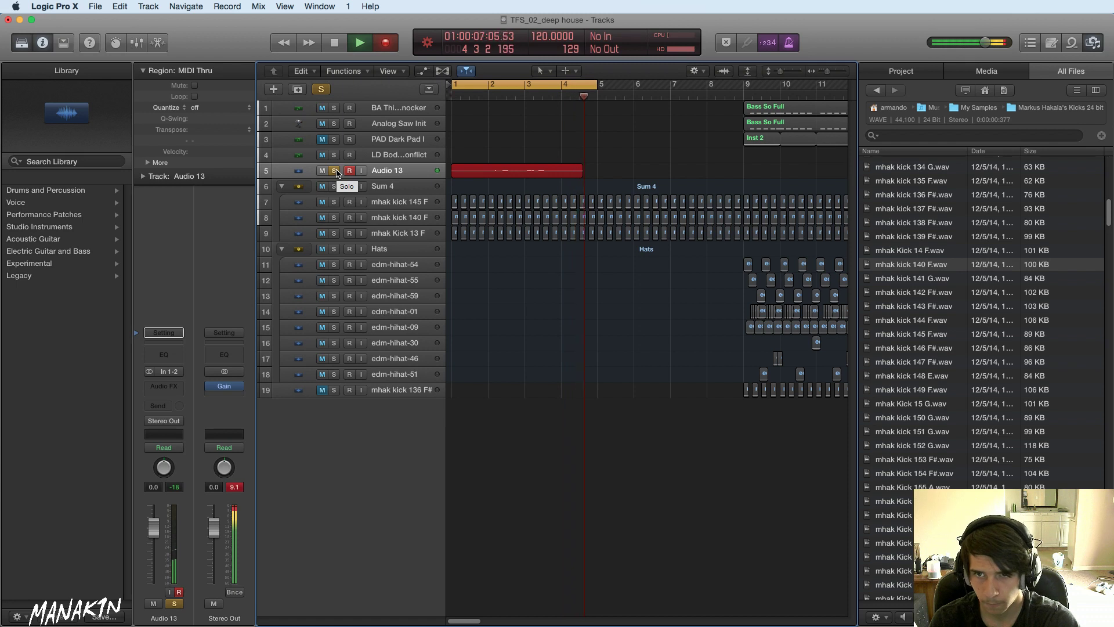
key(space)
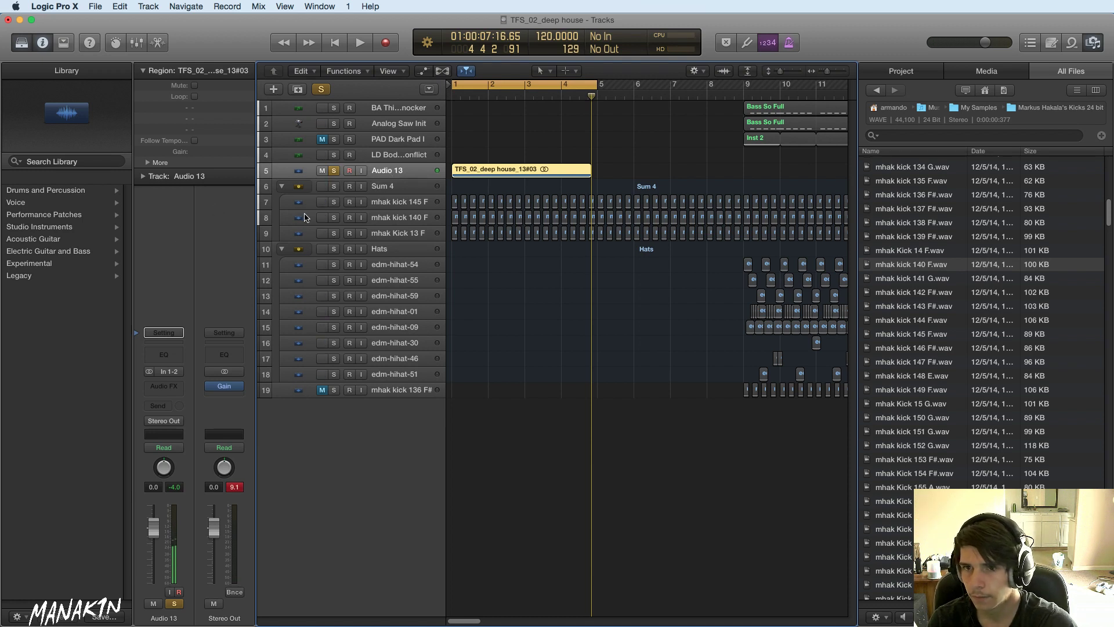
key(space)
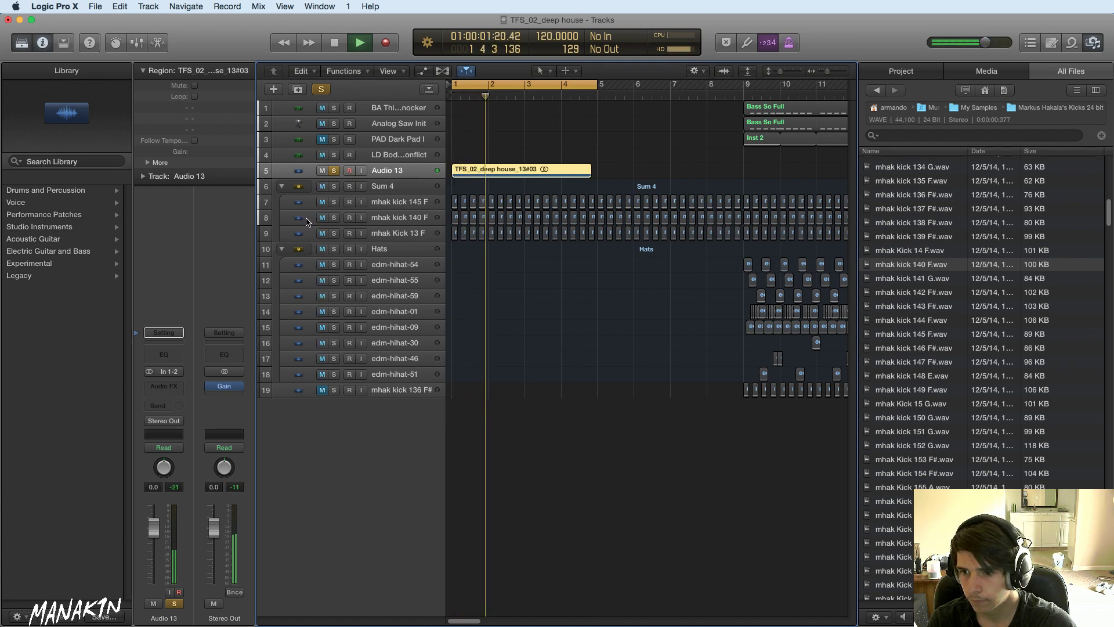
key(space)
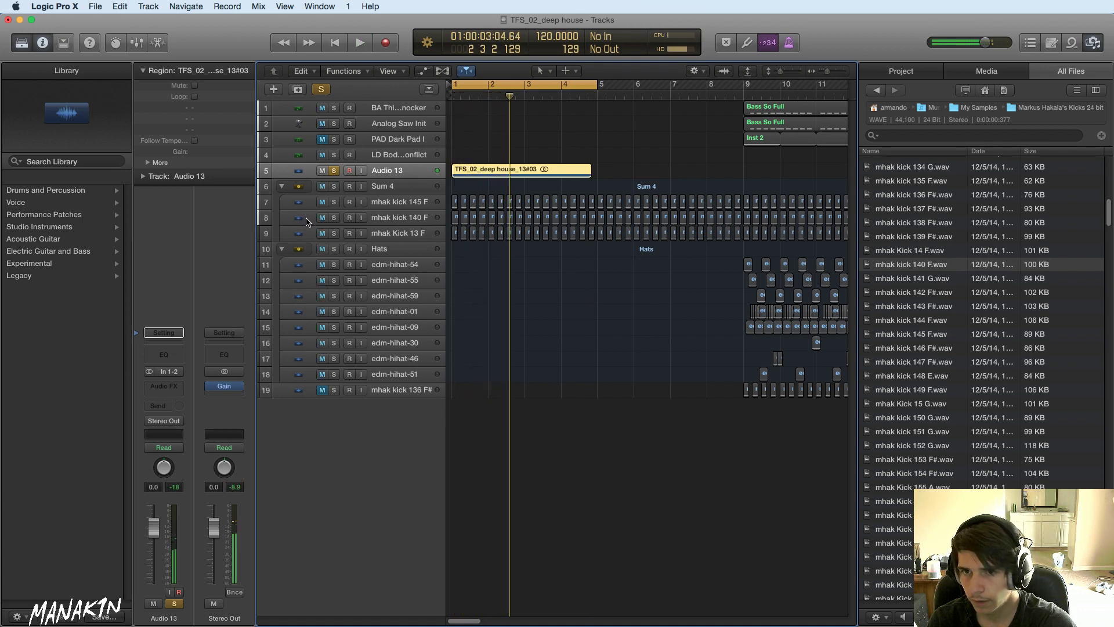
- Unsolo the audio track and audition the new take together with the other tracks from bar 1
click(334, 170)
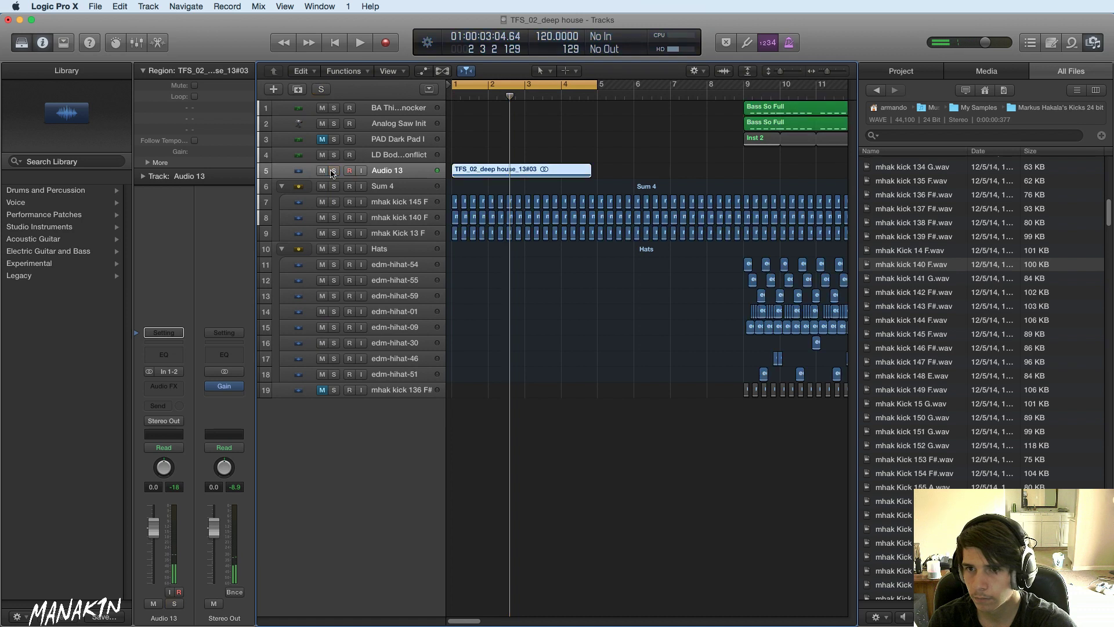
key(space)
key(space)
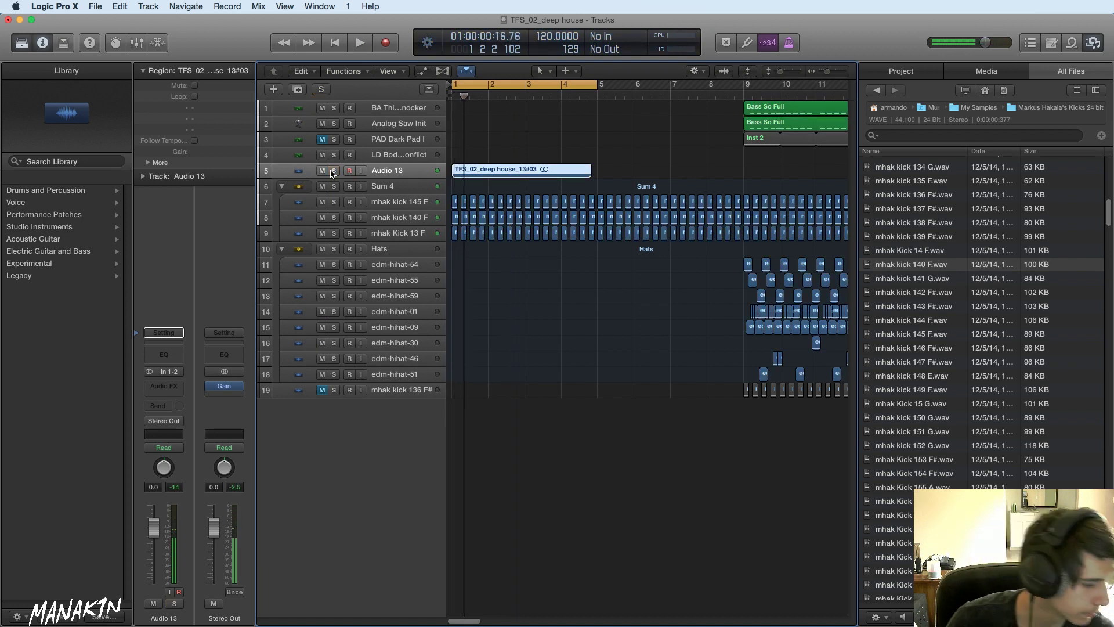
key(space)
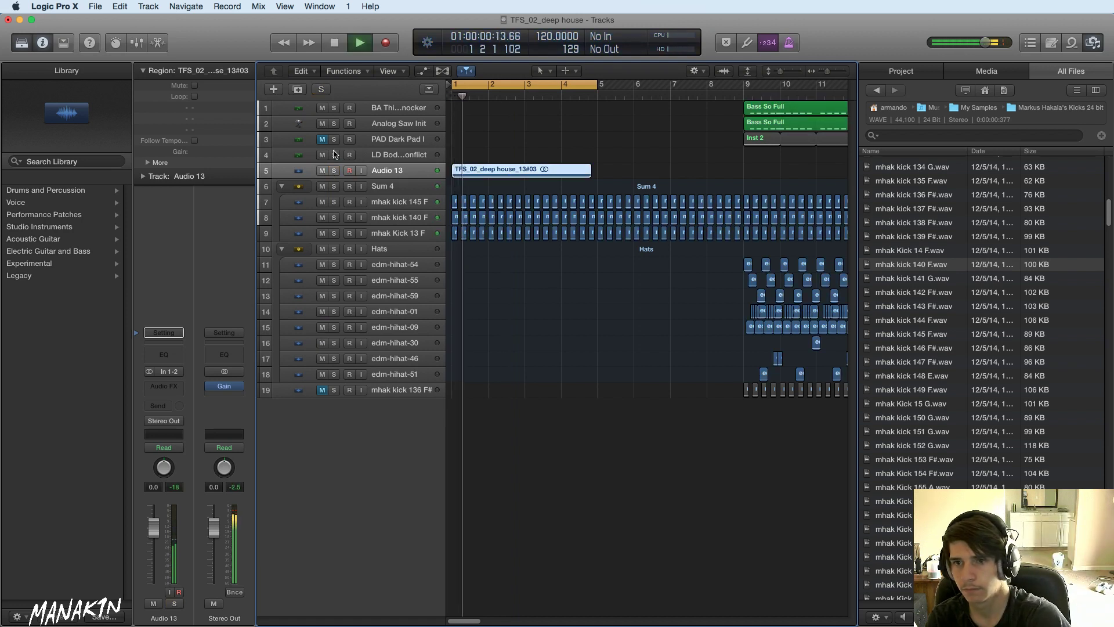
key(space)
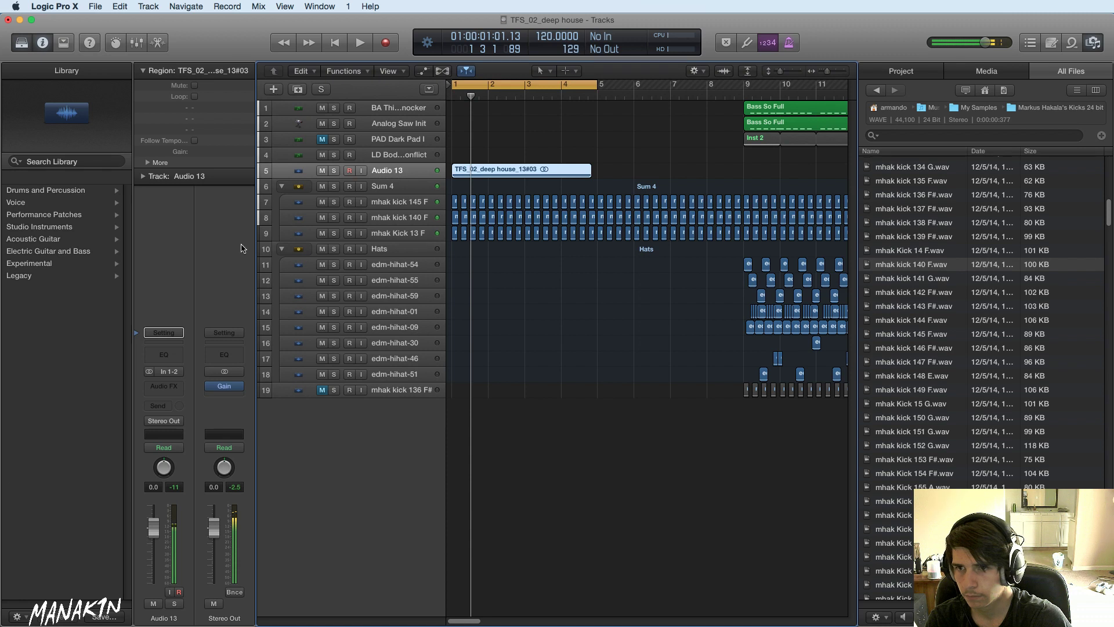
- Set the audio track's output to No Output and insert a Pitch Correction effect on its channel strip
click(164, 421)
click(165, 417)
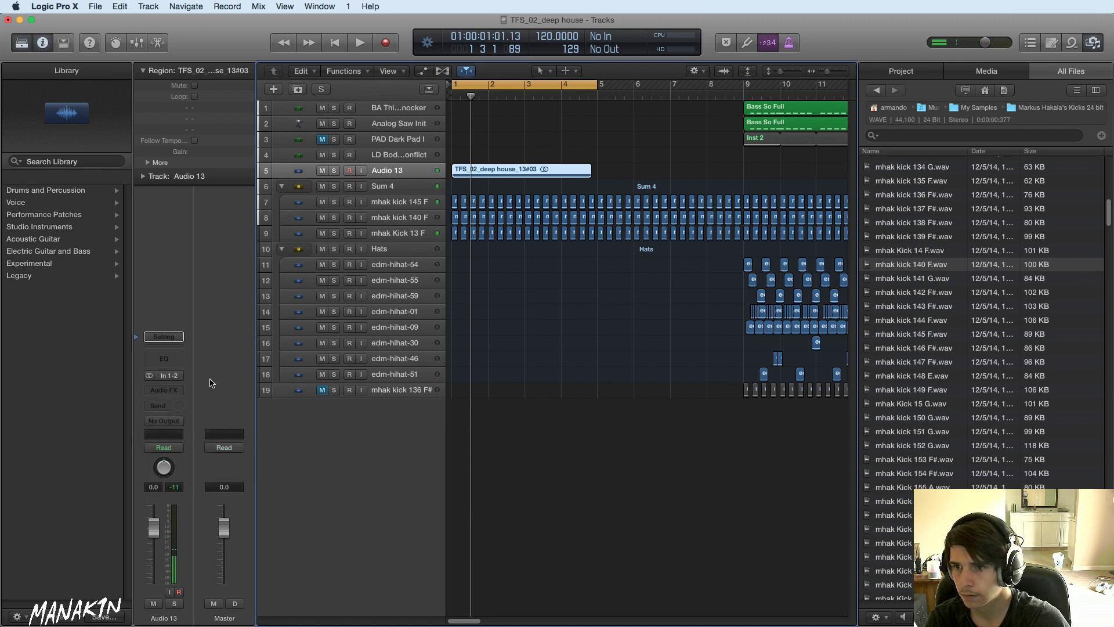
click(168, 390)
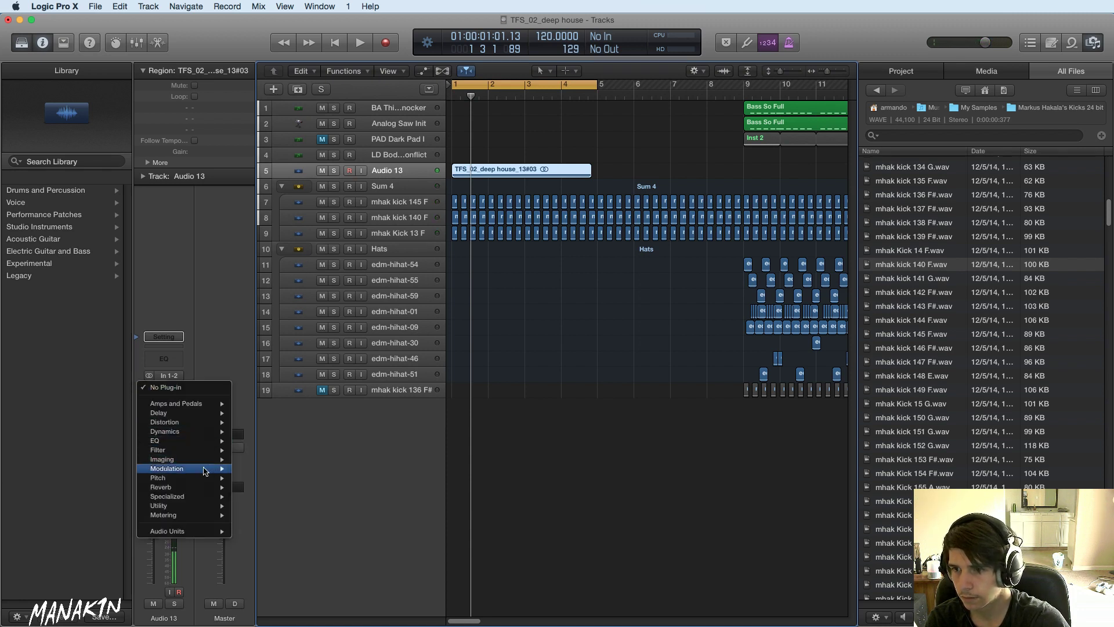
mouse_move(204, 478)
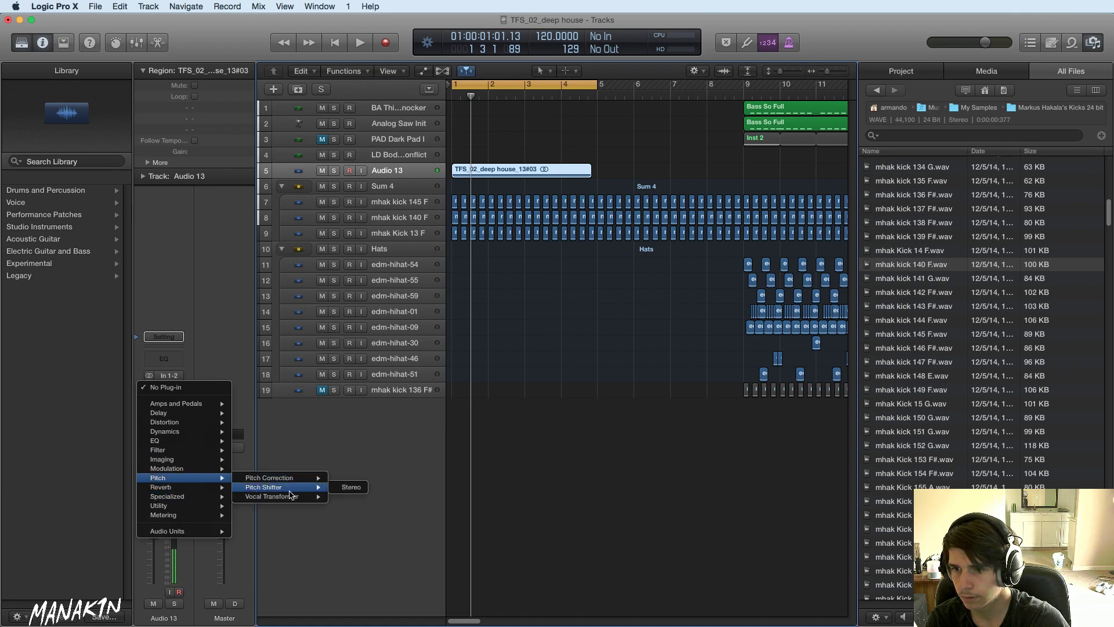
mouse_move(279, 478)
click(349, 477)
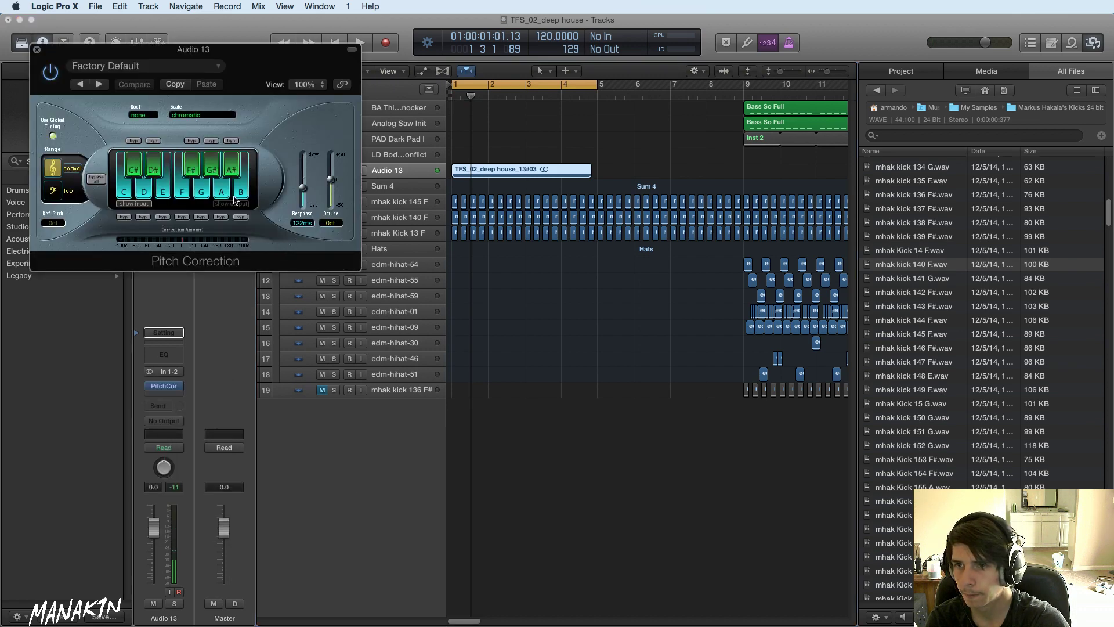
- Listen to playback from bar 1 with Pitch Correction on the audio track, and close the effect's window
drag(161, 67, 607, 168)
key(space)
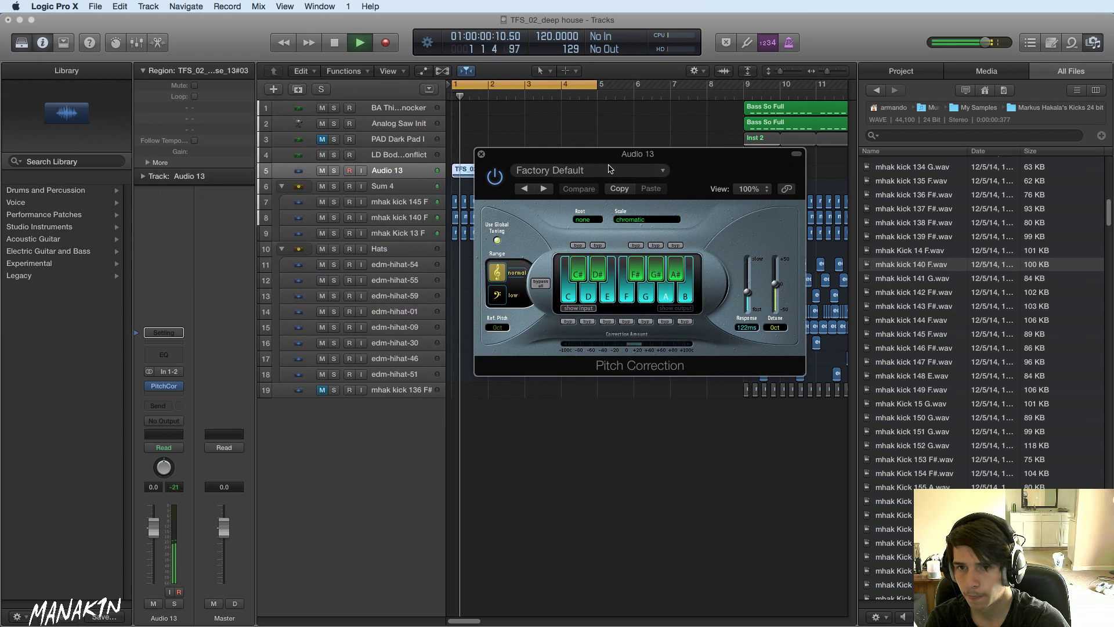
key(space)
click(481, 154)
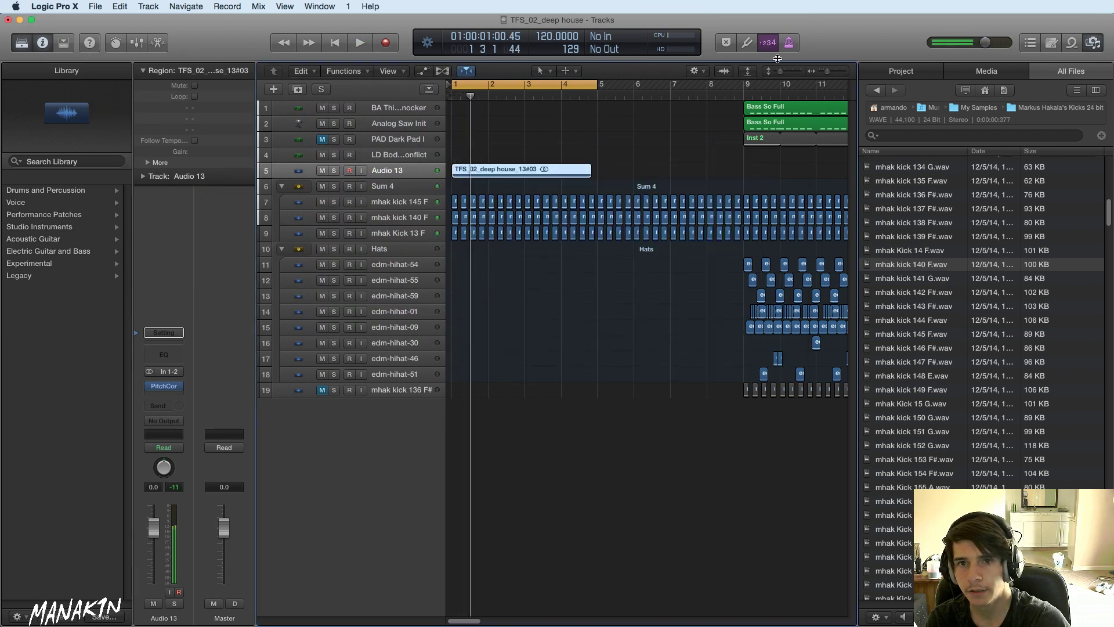
- Raise the recorded region's gain to +11.8 dB with the tracks enlarged to show its waveform
drag(780, 71, 828, 71)
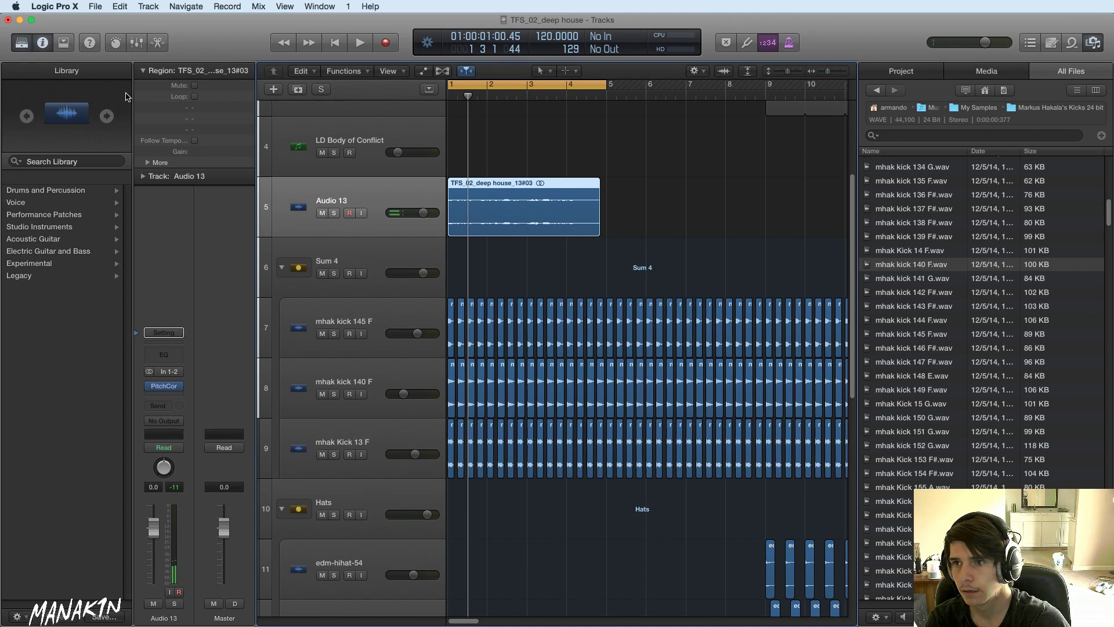
drag(201, 151, 202, 119)
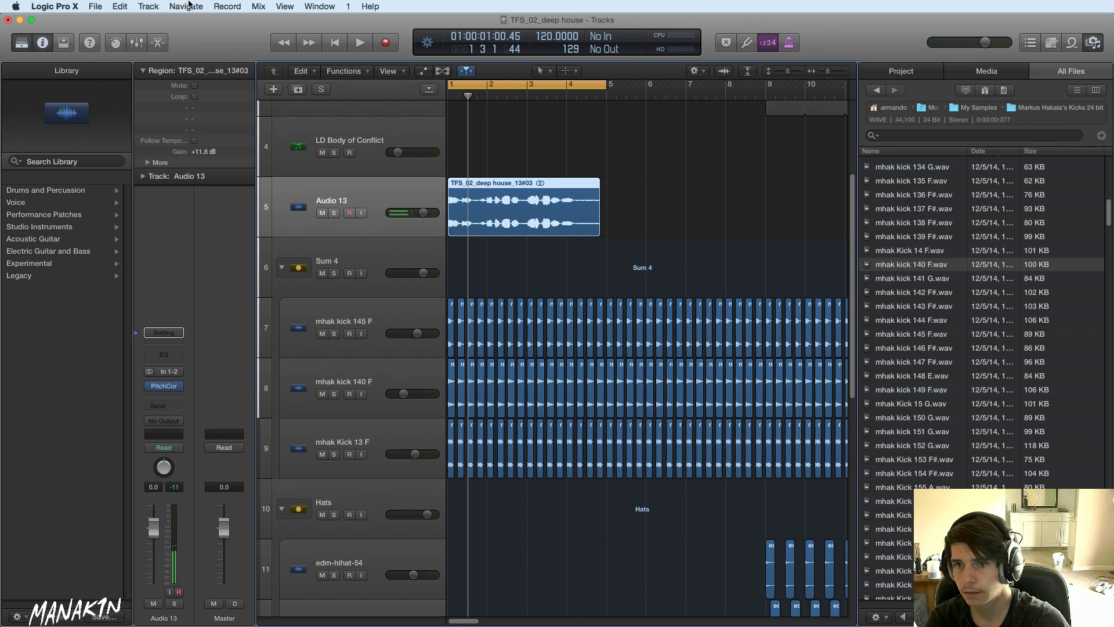
right_click(492, 209)
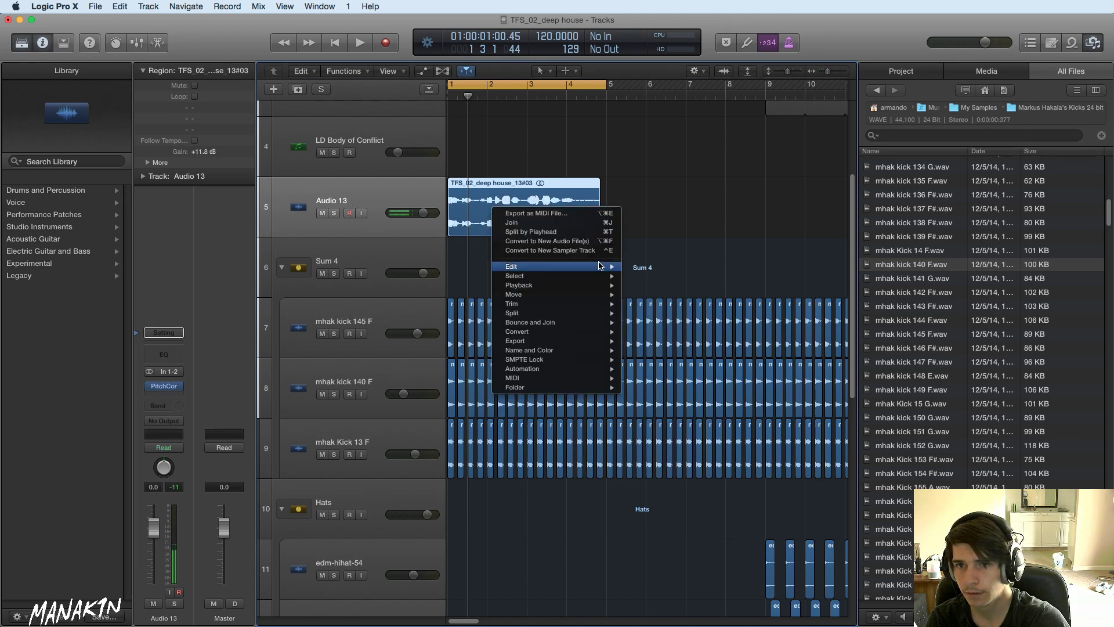
click(348, 189)
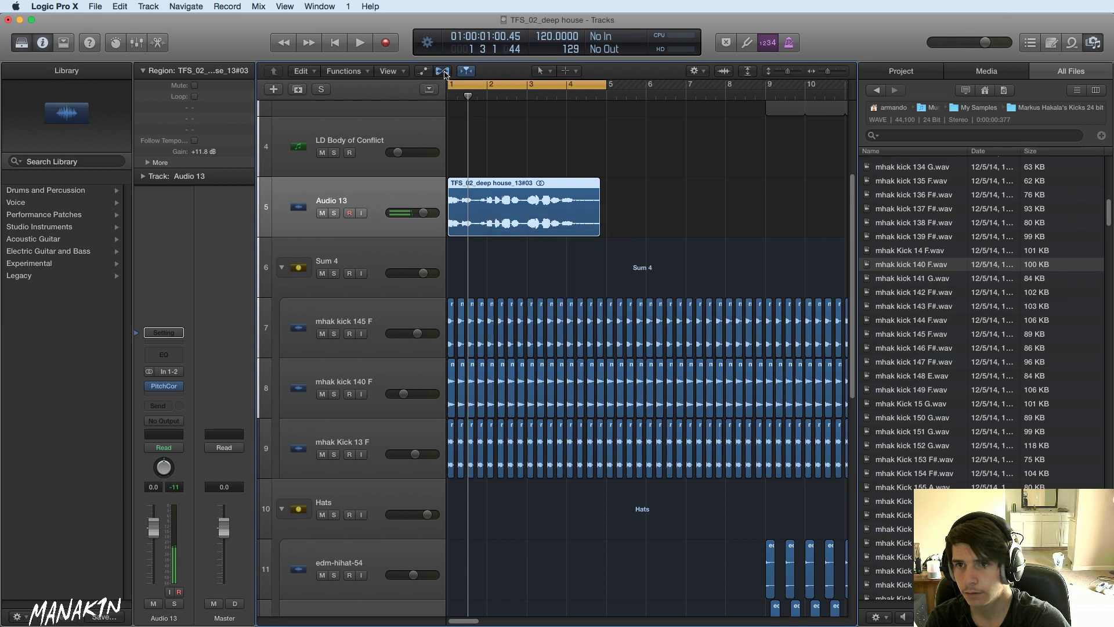
- Enable Flex Pitch on the audio track and display the notes of its recorded region in the track editor
click(443, 70)
click(390, 220)
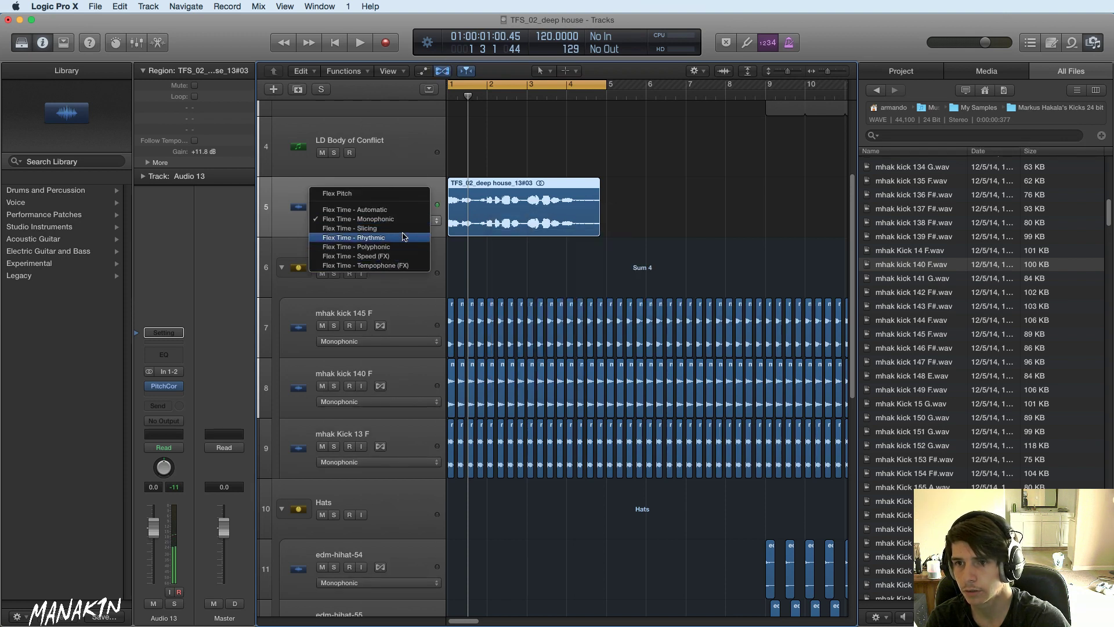
click(429, 187)
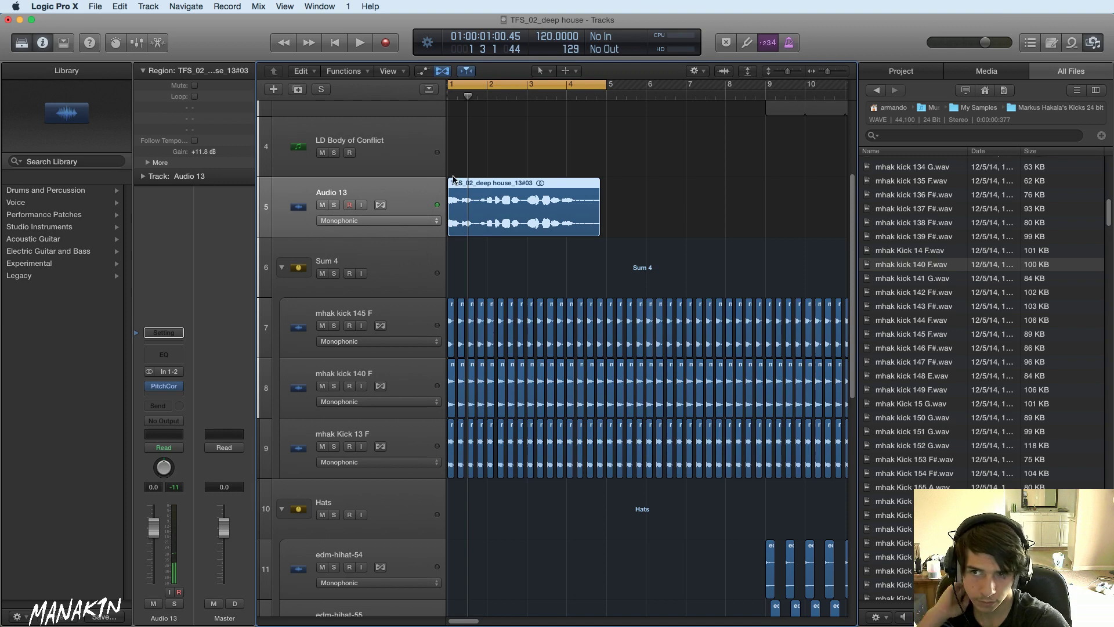
double_click(479, 186)
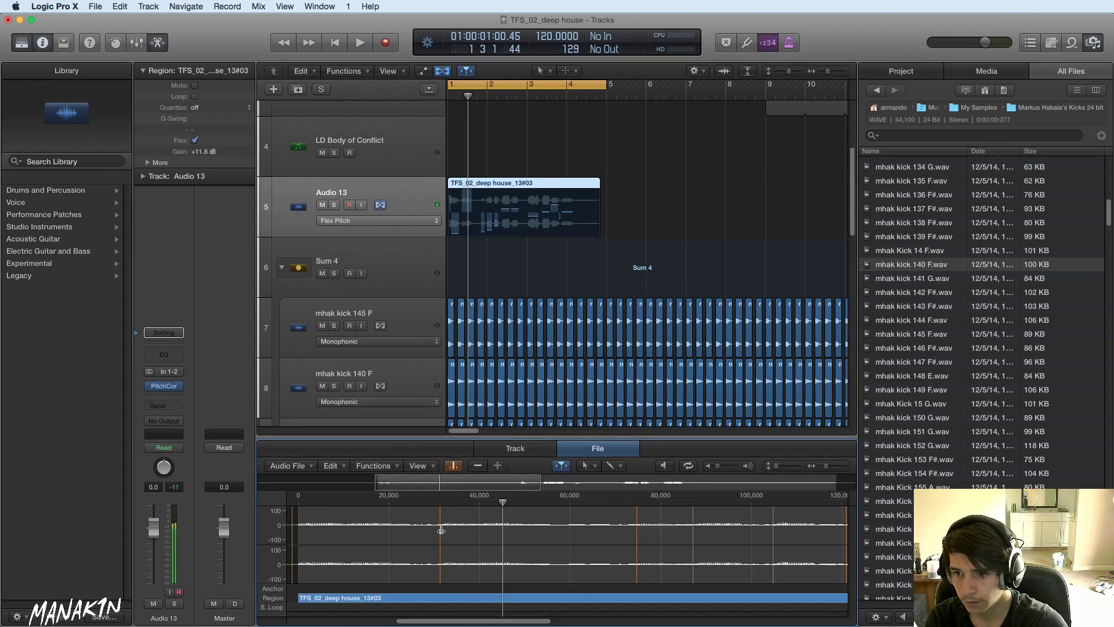
click(531, 165)
click(490, 210)
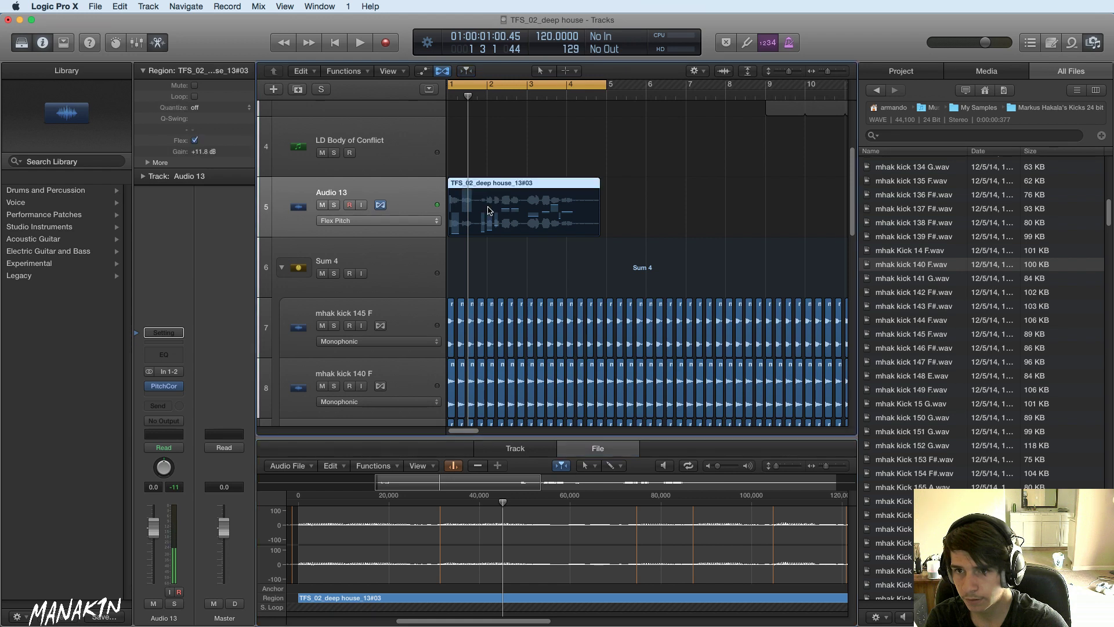
click(515, 448)
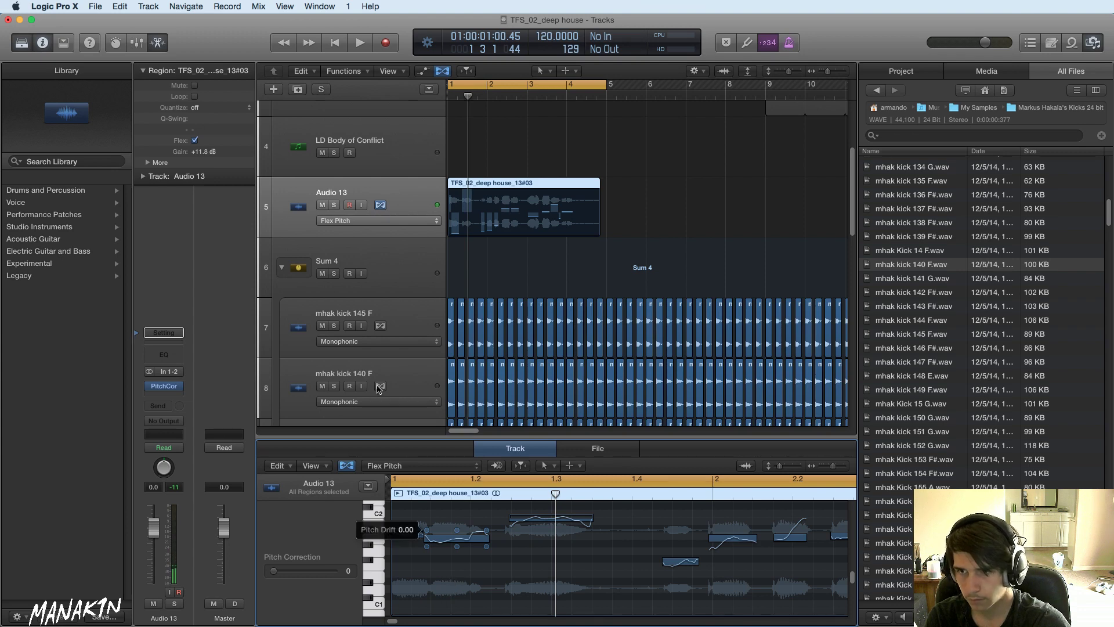
- Solo the audio track for a short playback and remove its Pitch Correction effect
click(334, 204)
key(space)
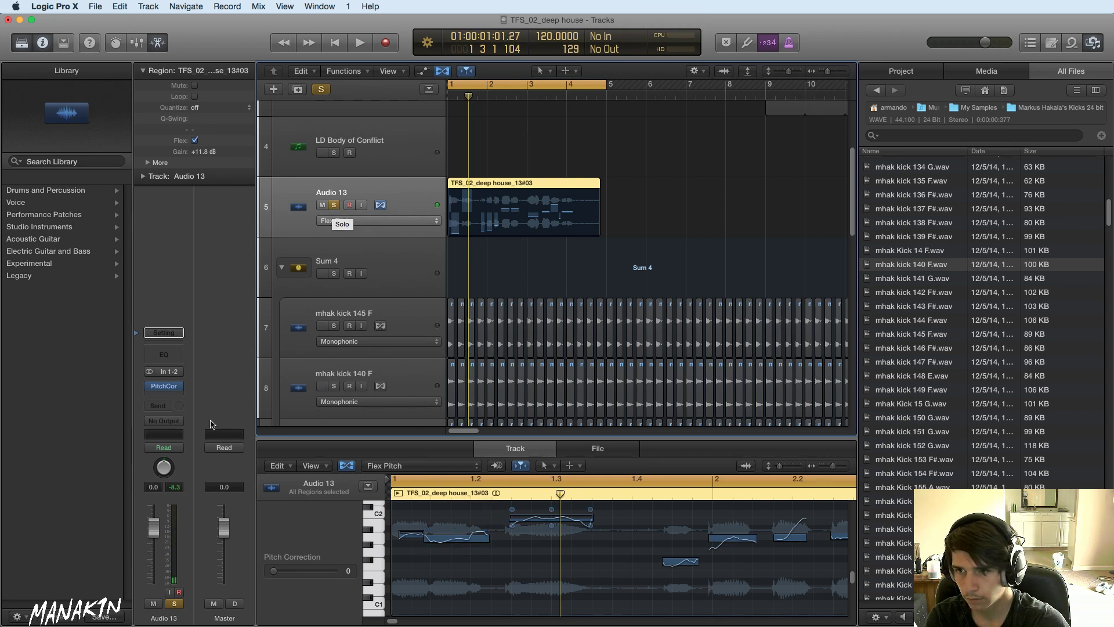
click(174, 386)
click(176, 404)
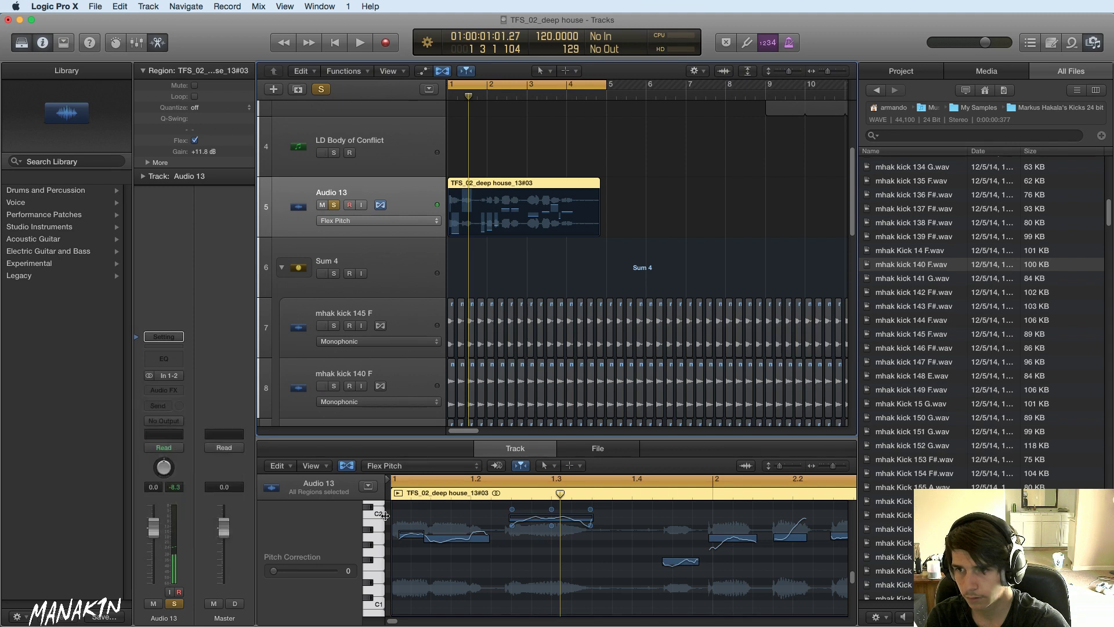
- Select all Flex Pitch notes in the recorded region and set them to perfect pitch
click(499, 560)
key(super+a)
right_click(466, 539)
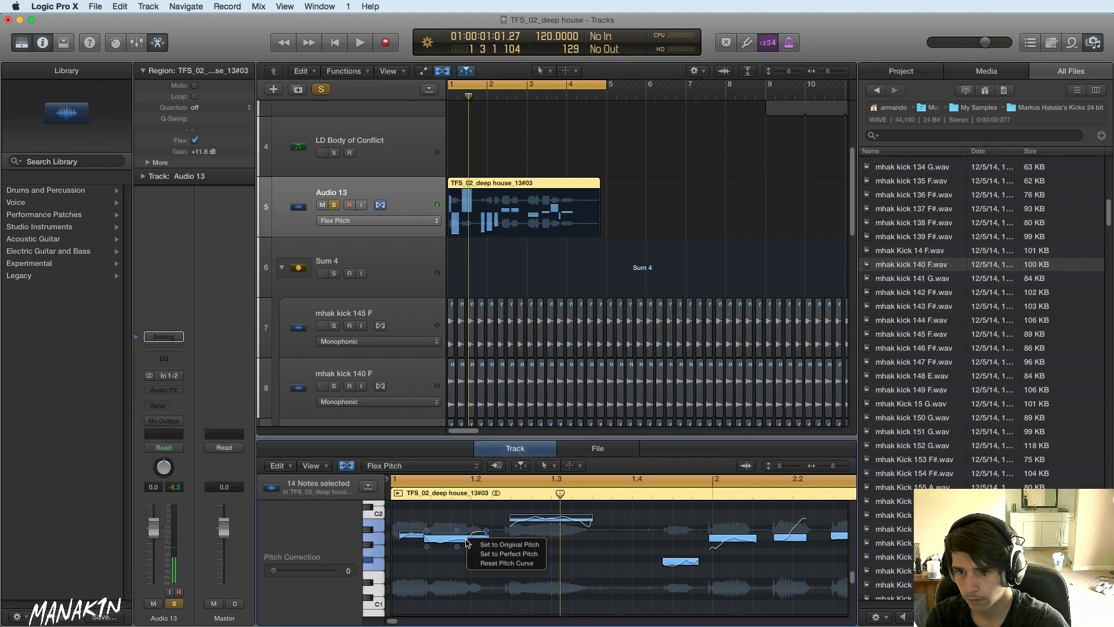
click(497, 554)
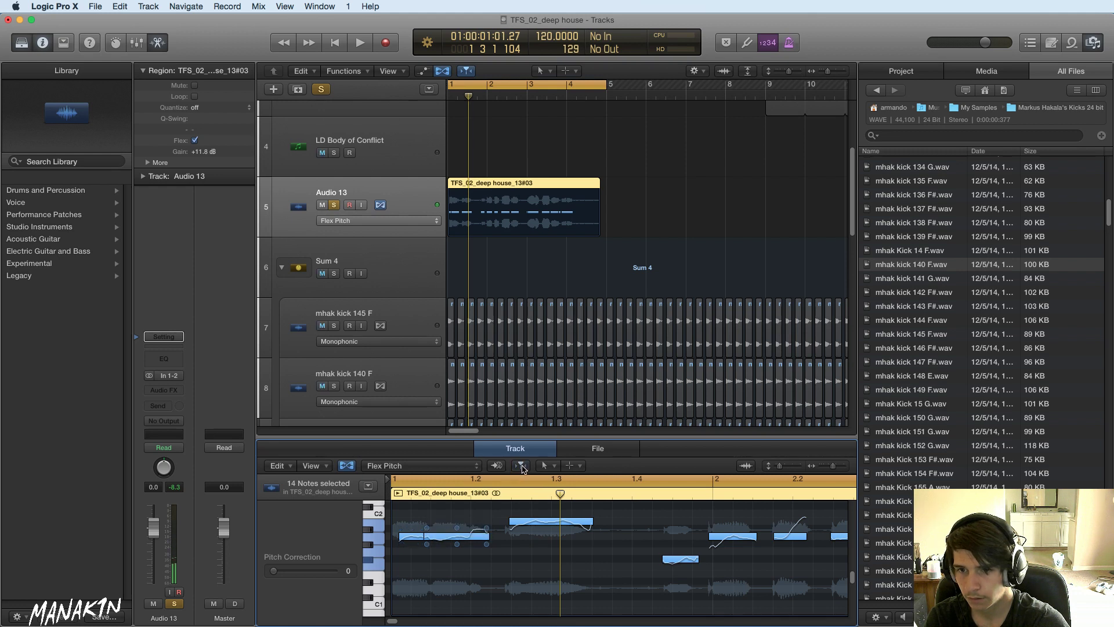
- Cut the second note of bar 1 into three pieces with the Scissors Tool
click(573, 465)
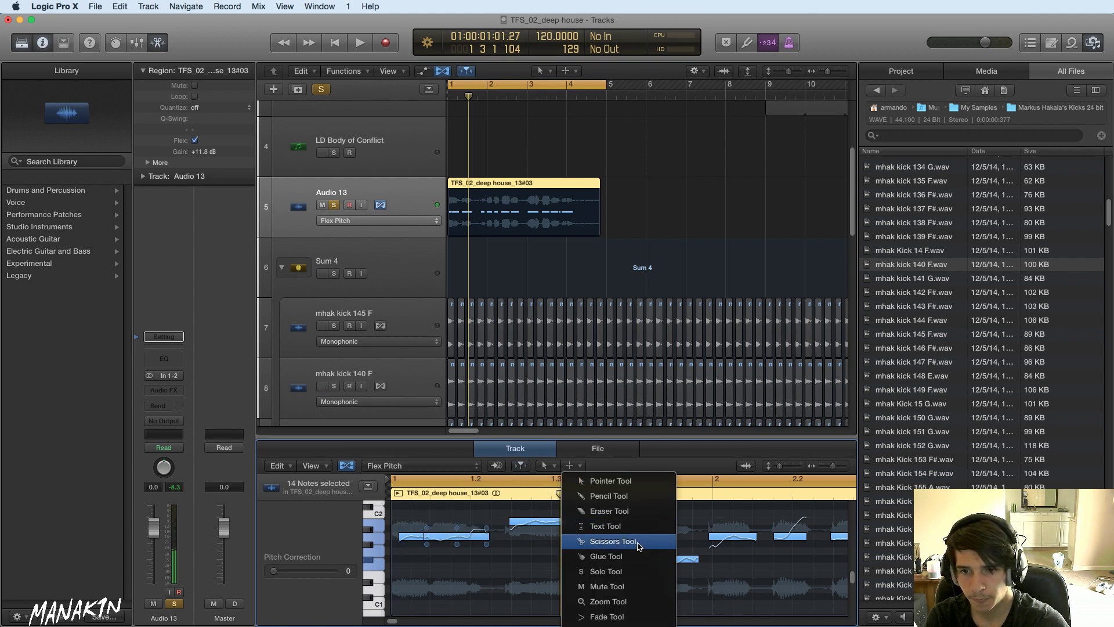
click(638, 542)
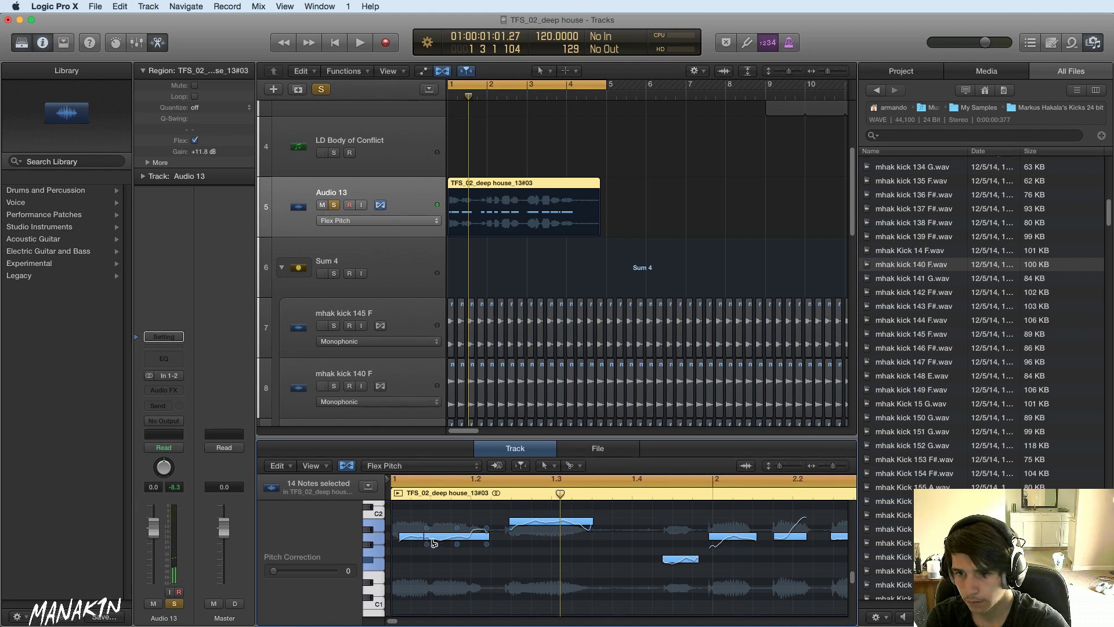
click(434, 543)
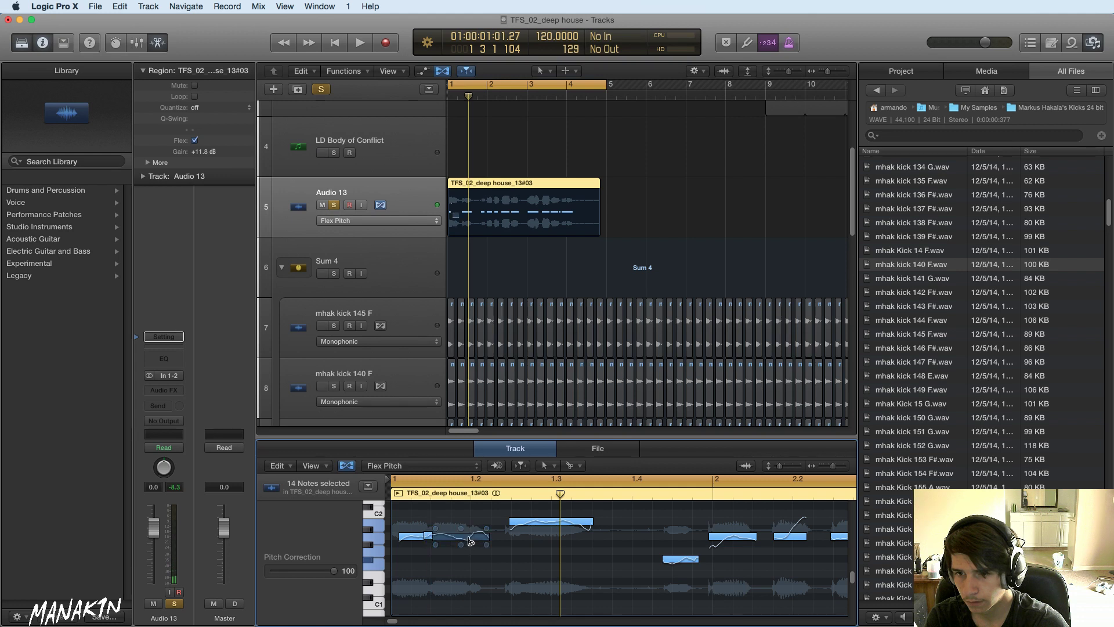
super+click(470, 541)
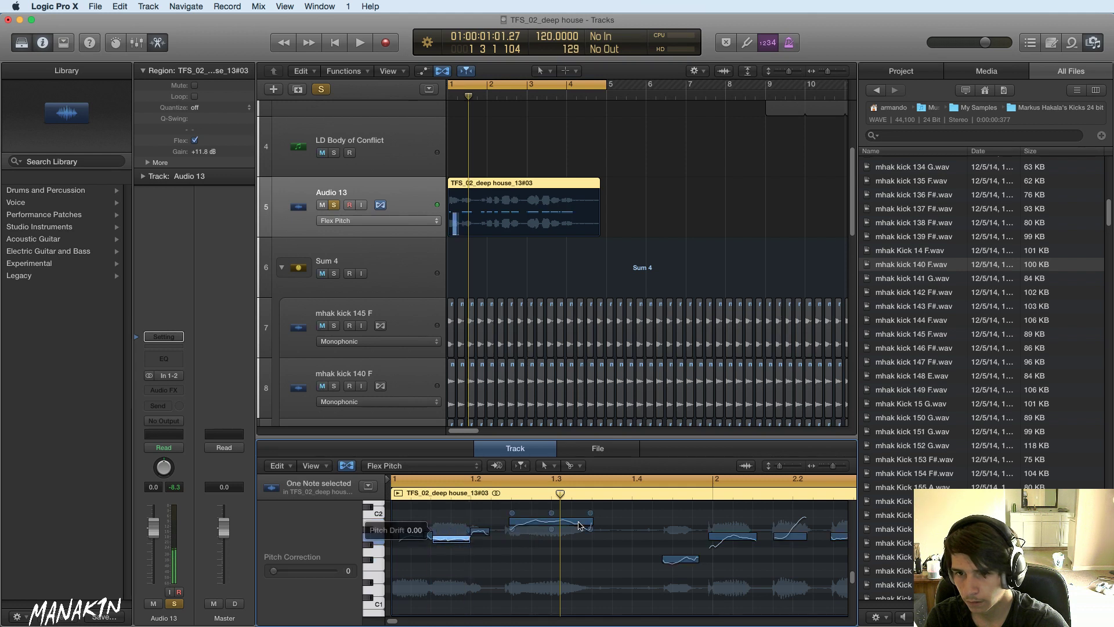
- Try to join the cut note pieces at the start of bar 1 with the Glue Tool
click(571, 465)
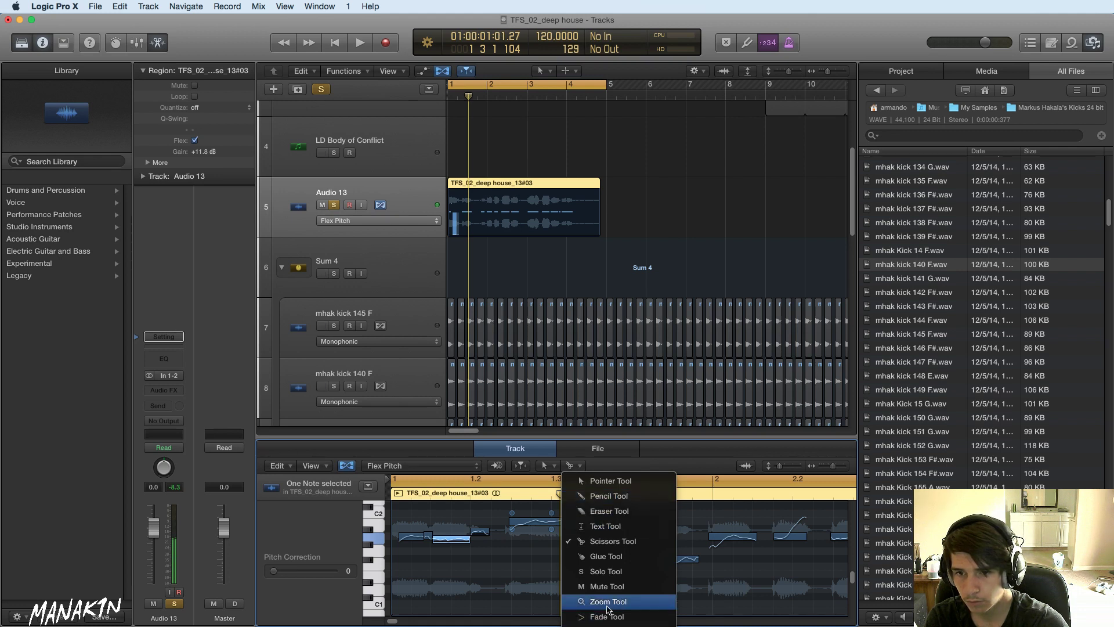
click(601, 556)
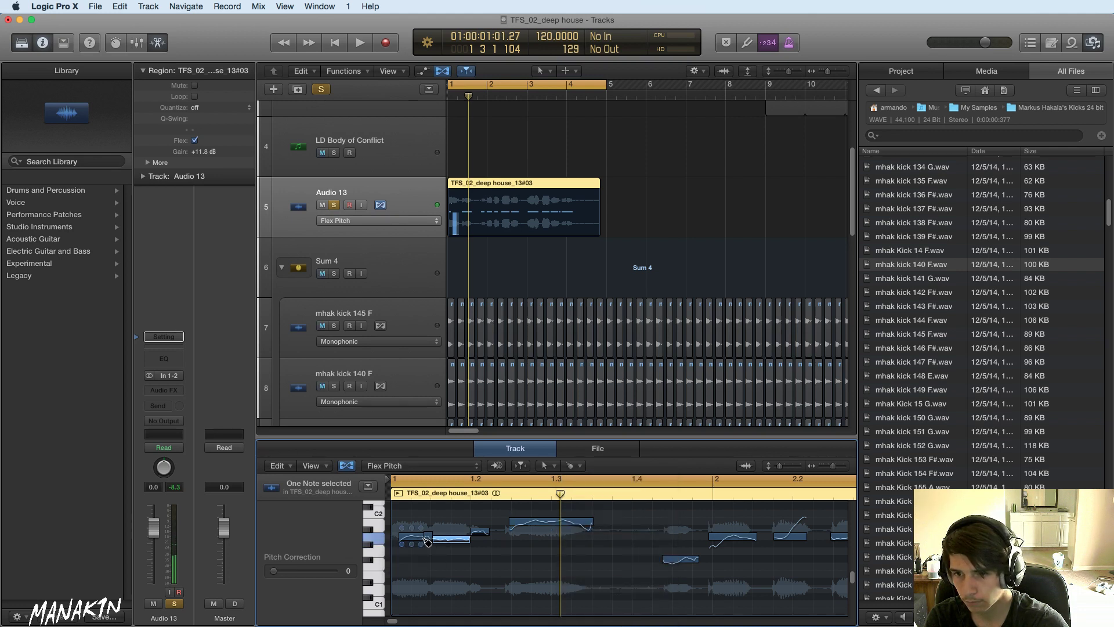
click(427, 541)
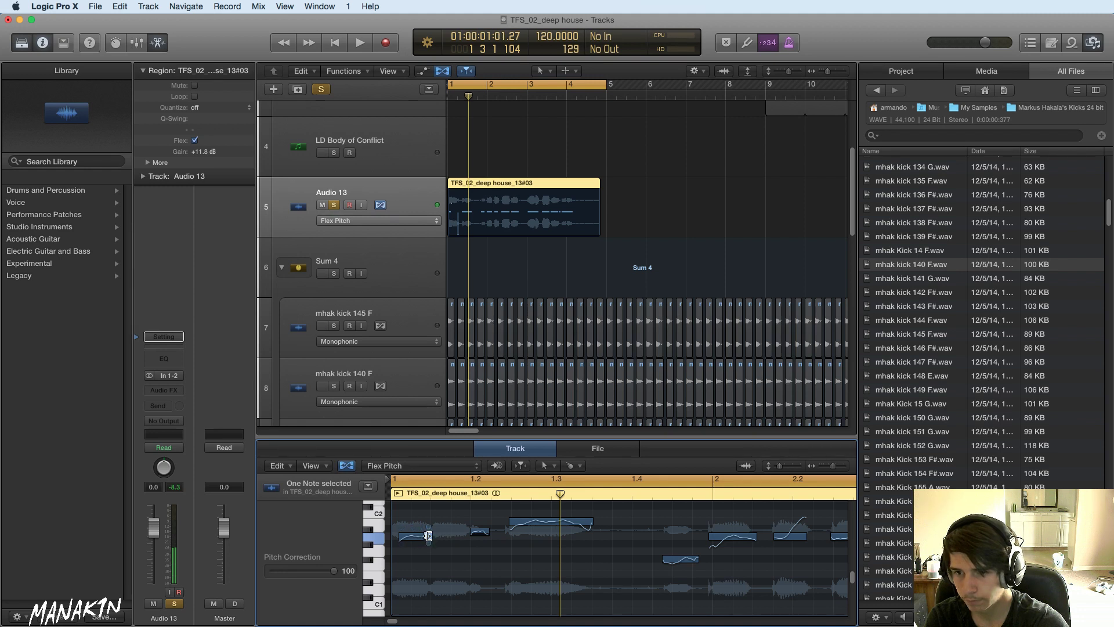
double_click(416, 536)
shift+click(419, 536)
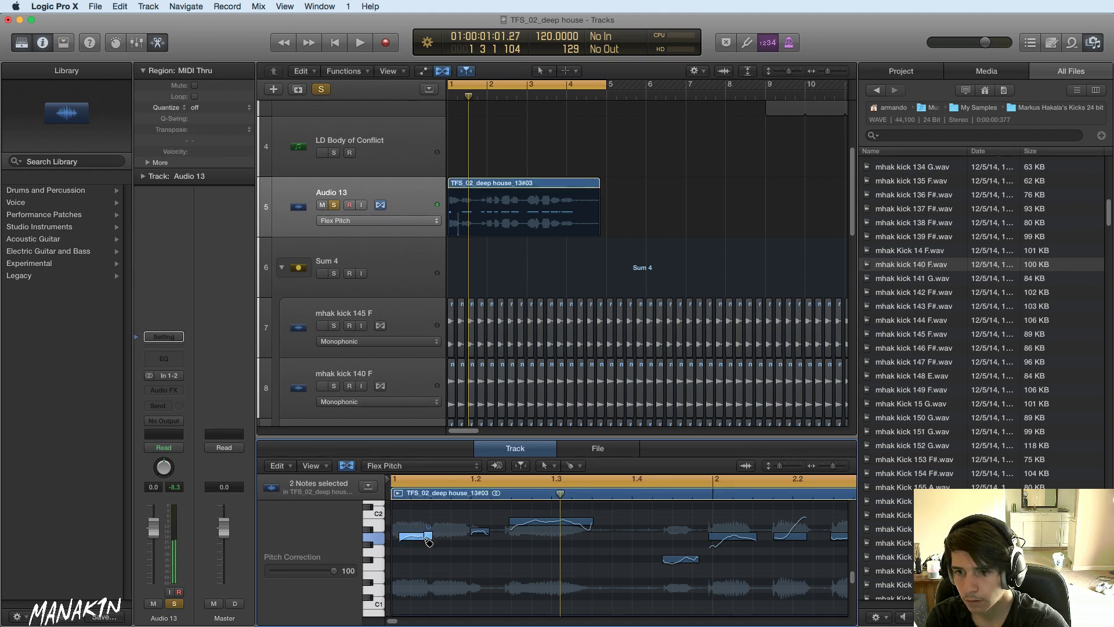
click(425, 537)
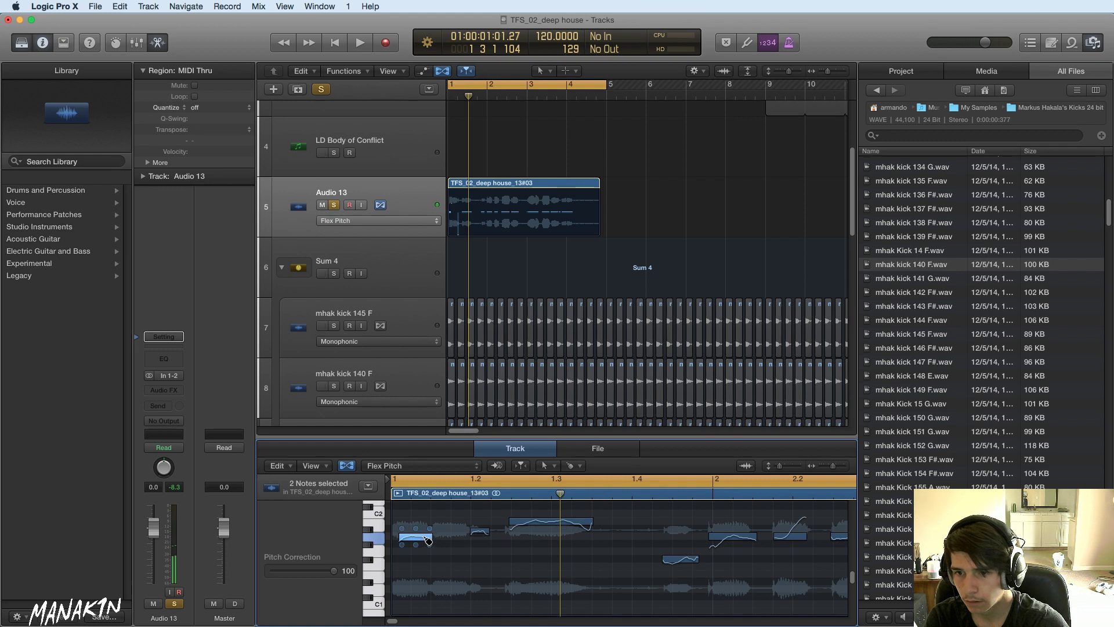
click(531, 560)
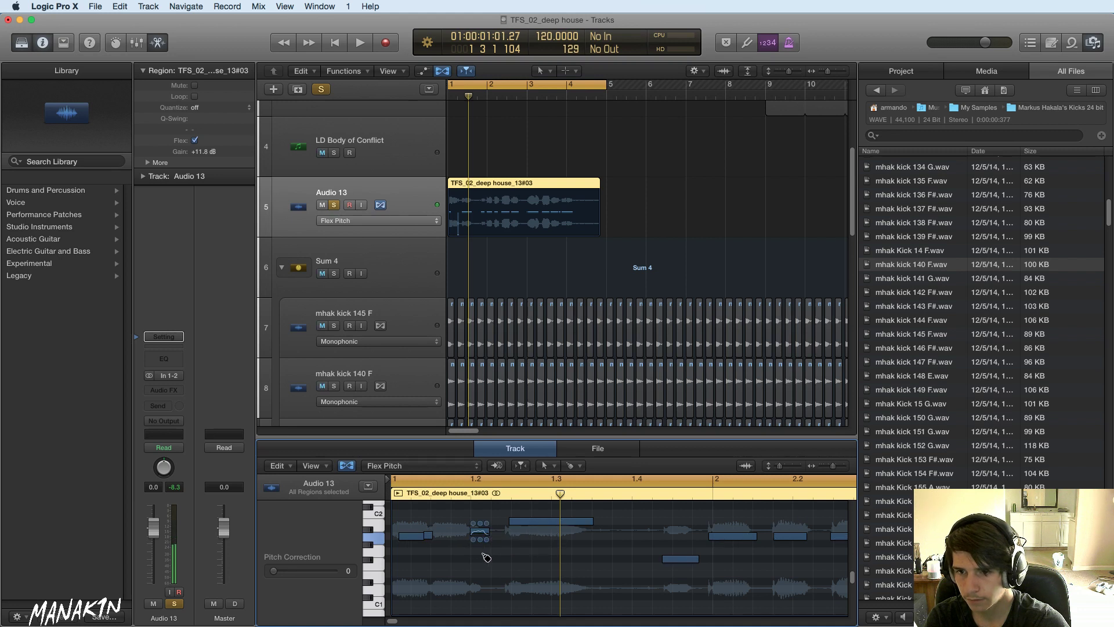
scroll(458, 544, up, 5)
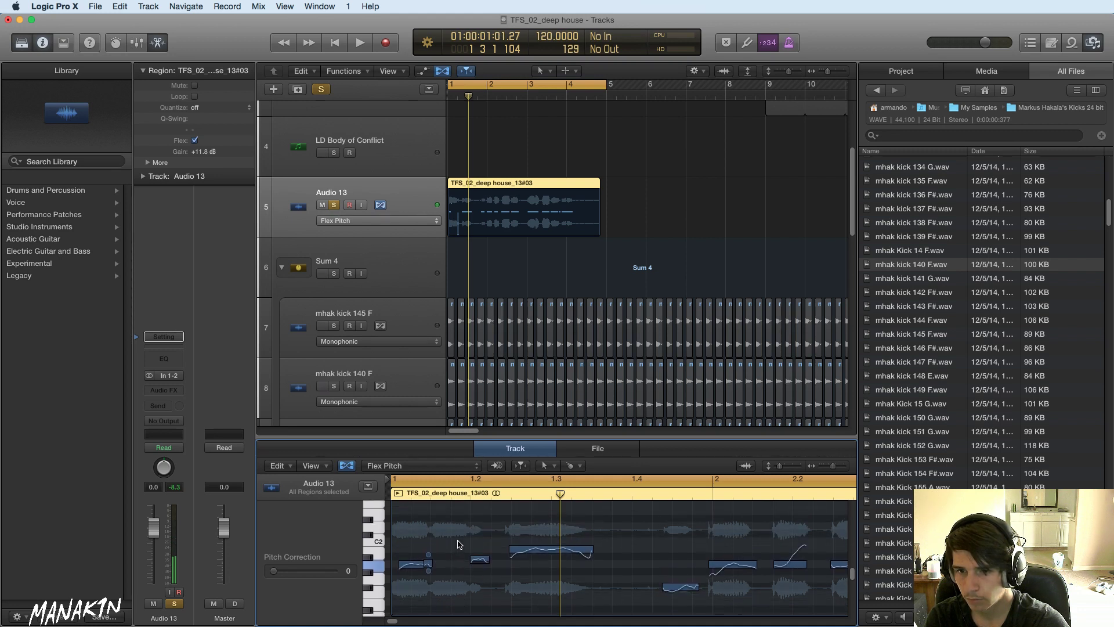
click(452, 574)
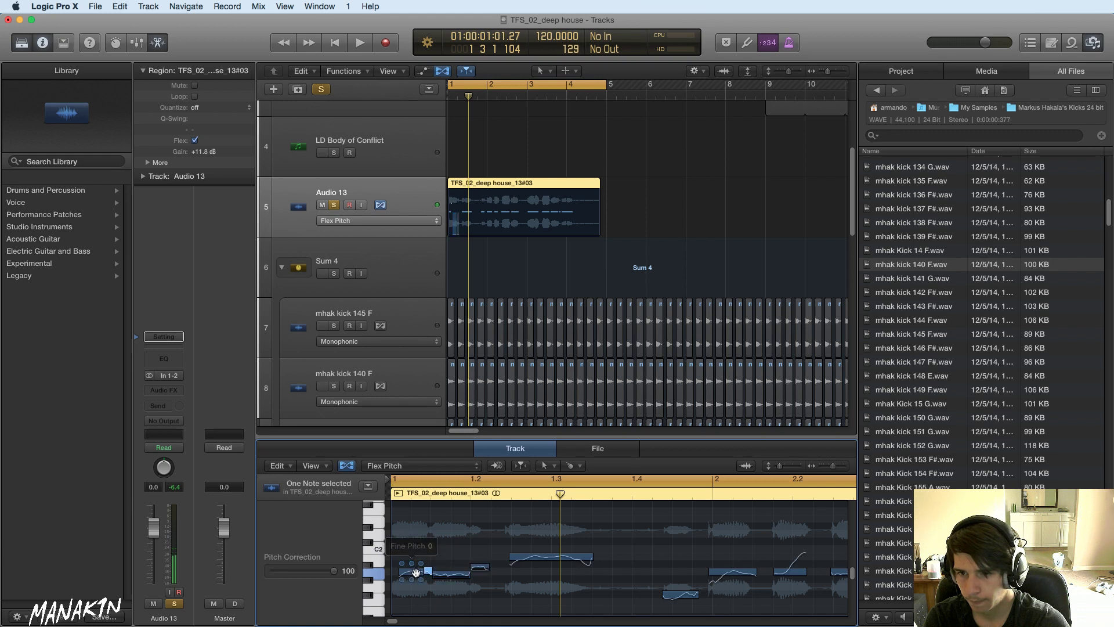
- Select the first two note pieces of bar 1 together, play the passage briefly, and raise them by one semitone
shift+click(416, 573)
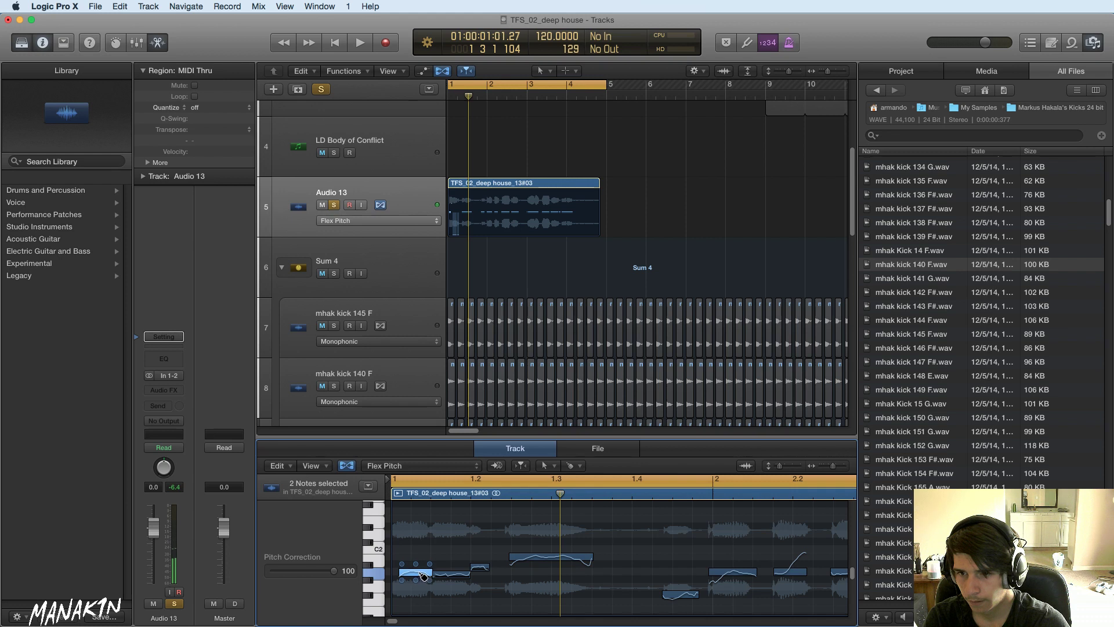
key(space)
key(space)
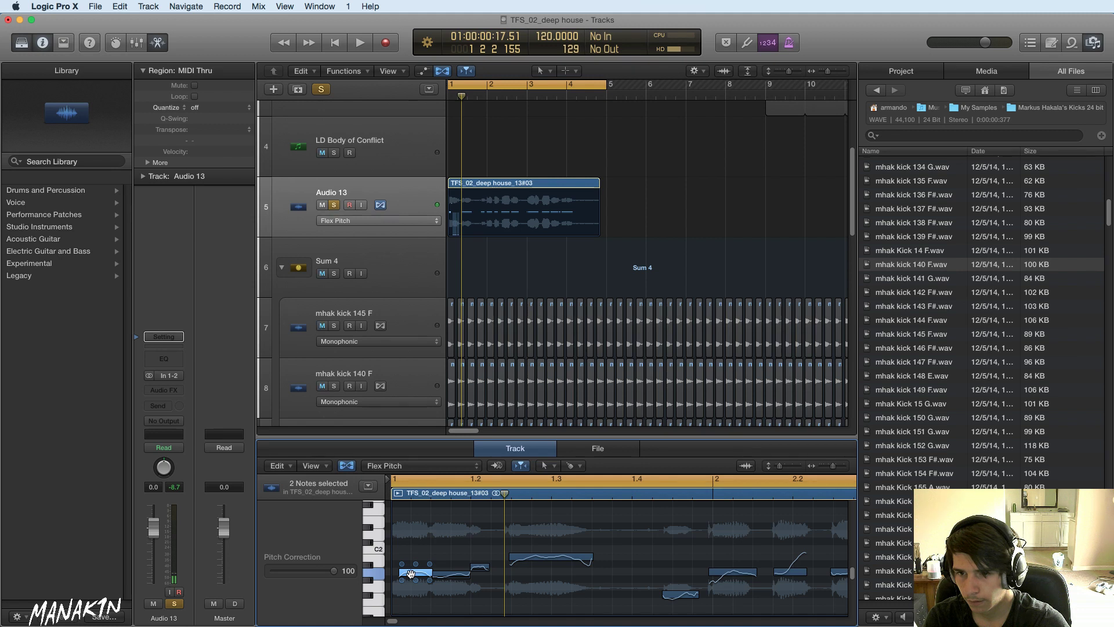
drag(410, 574, 411, 565)
- Set the next two short notes before beat 3 of bar 1 to perfect pitch
click(455, 574)
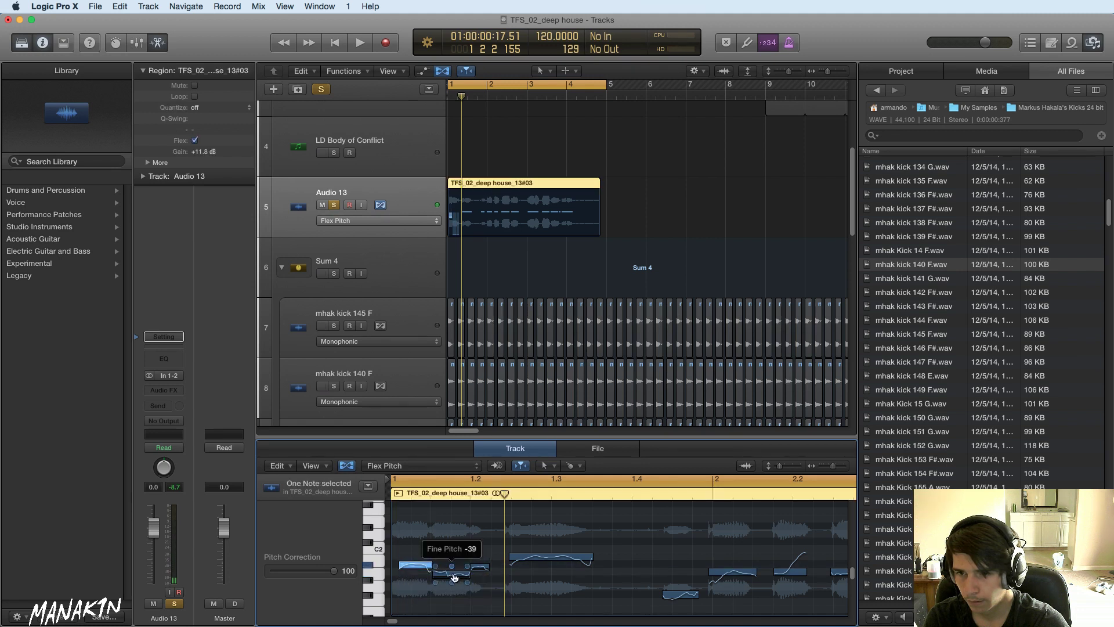
right_click(456, 576)
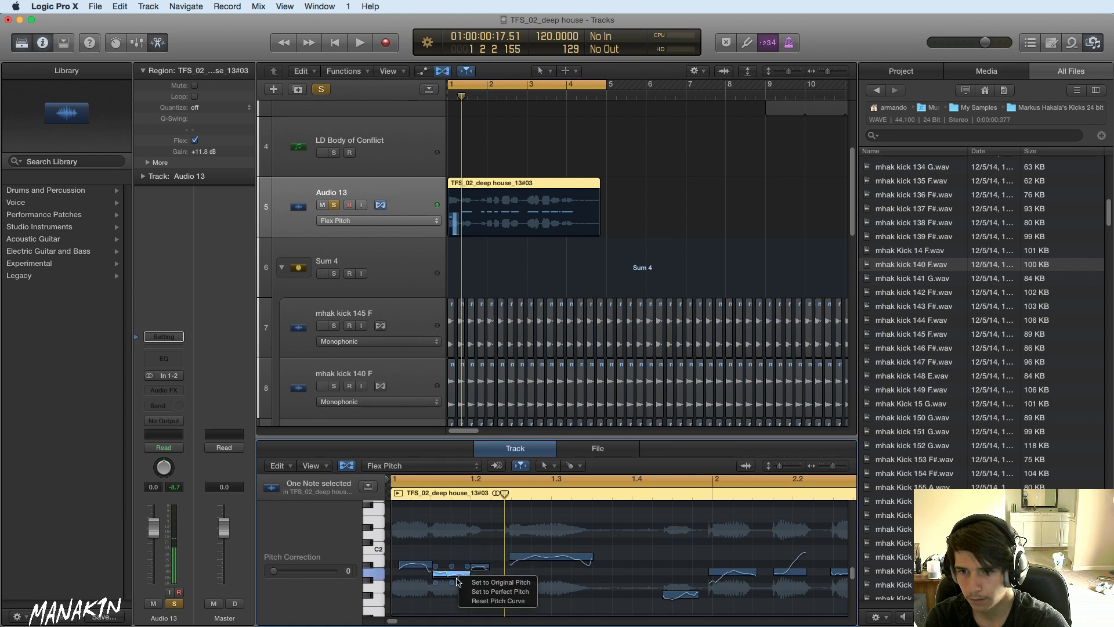
click(499, 591)
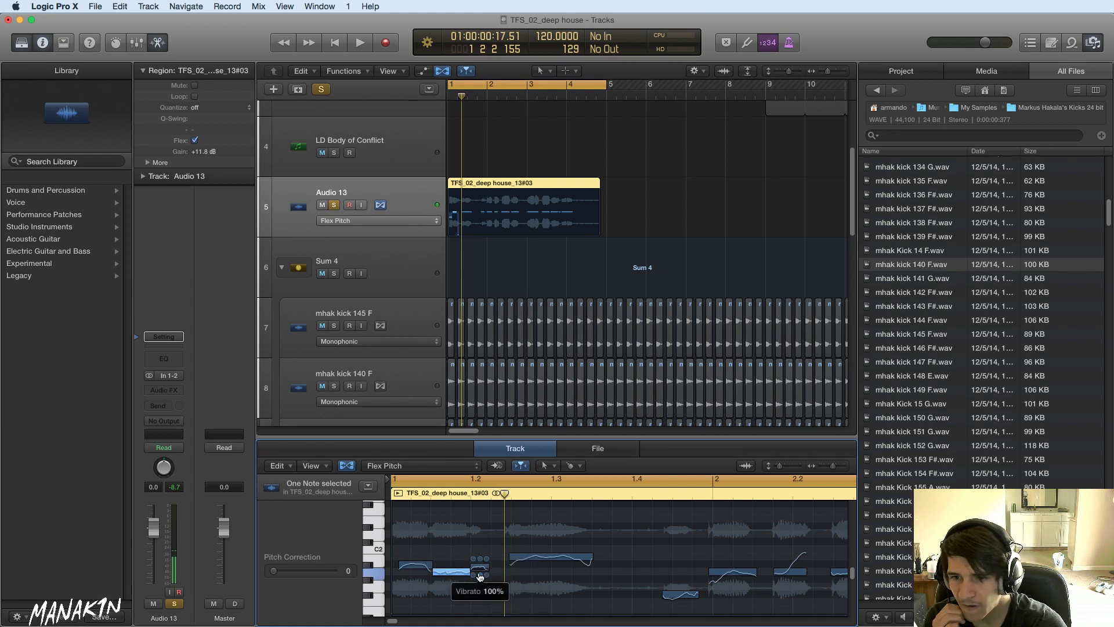
right_click(476, 566)
click(511, 582)
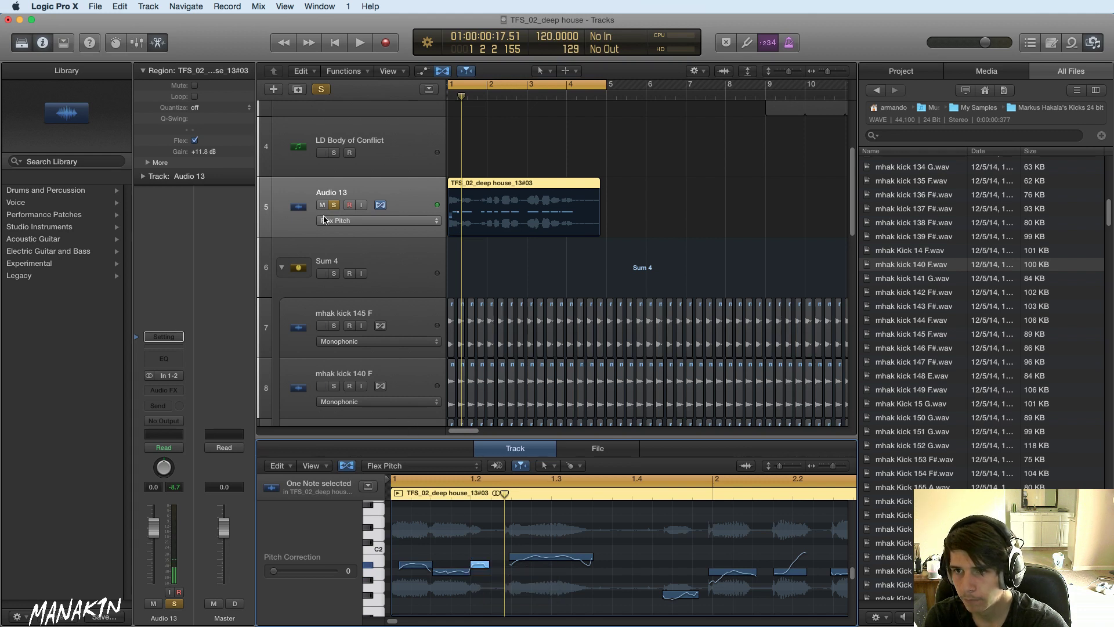
- Route the Audio 13 track to Stereo Output and play back the start of the corrected take
click(173, 421)
mouse_move(184, 437)
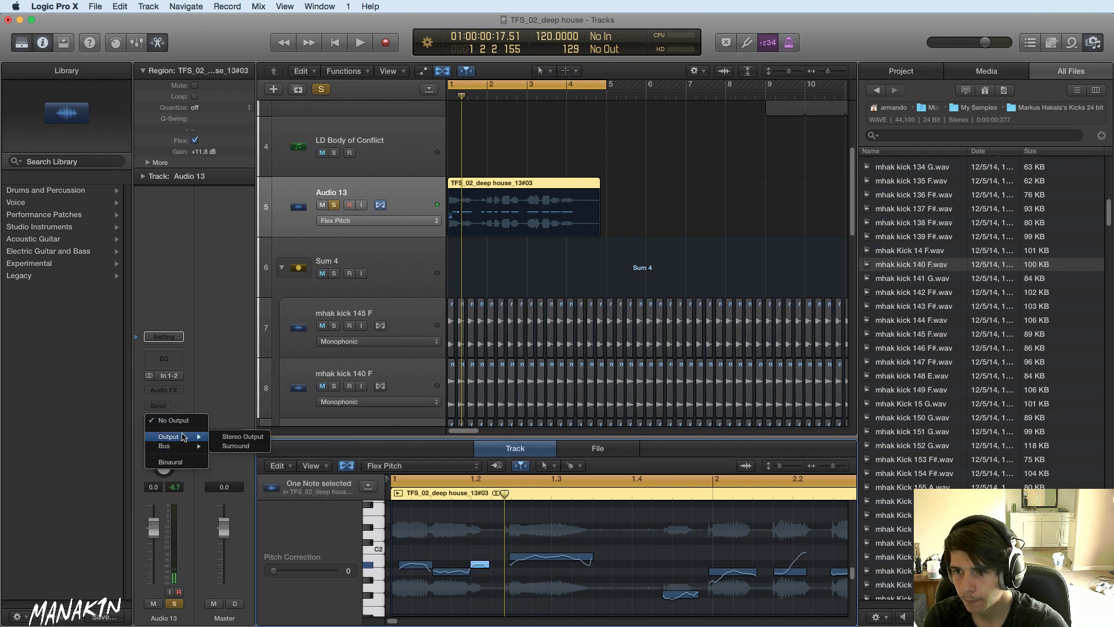
click(241, 437)
key(space)
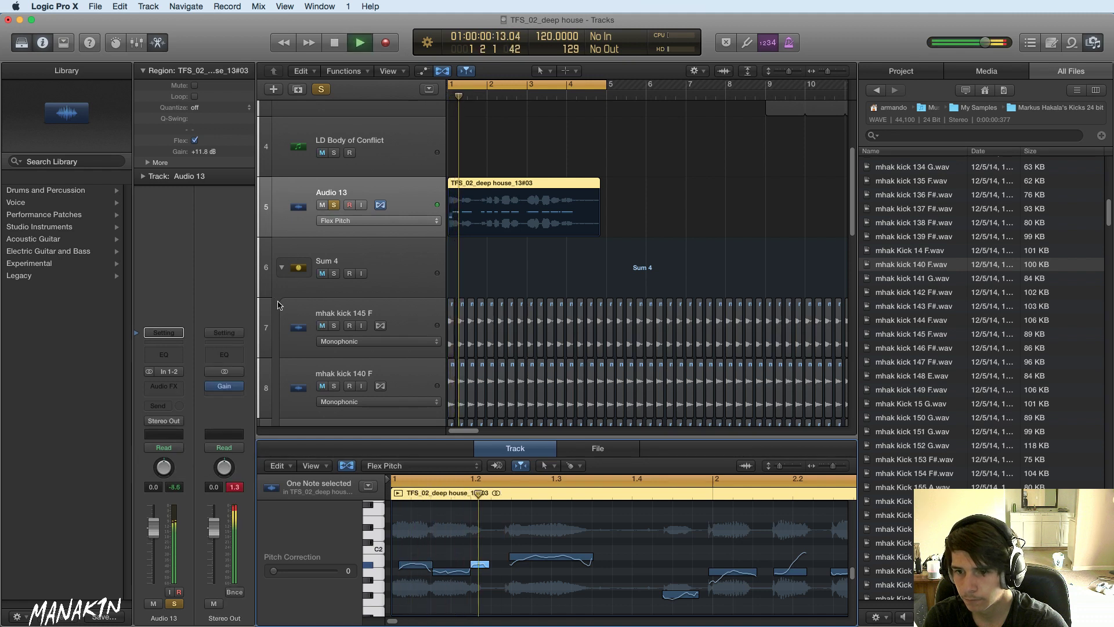
key(space)
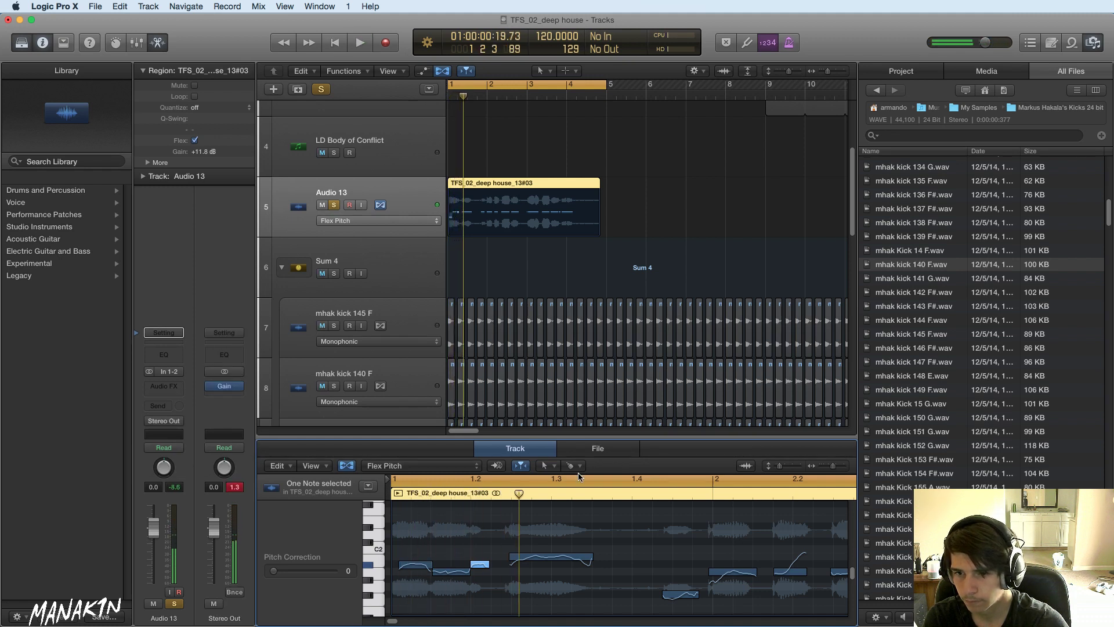
- Create an empty one-bar MIDI region at bar 1 on the LD Body of Conflict track
mouse_move(559, 559)
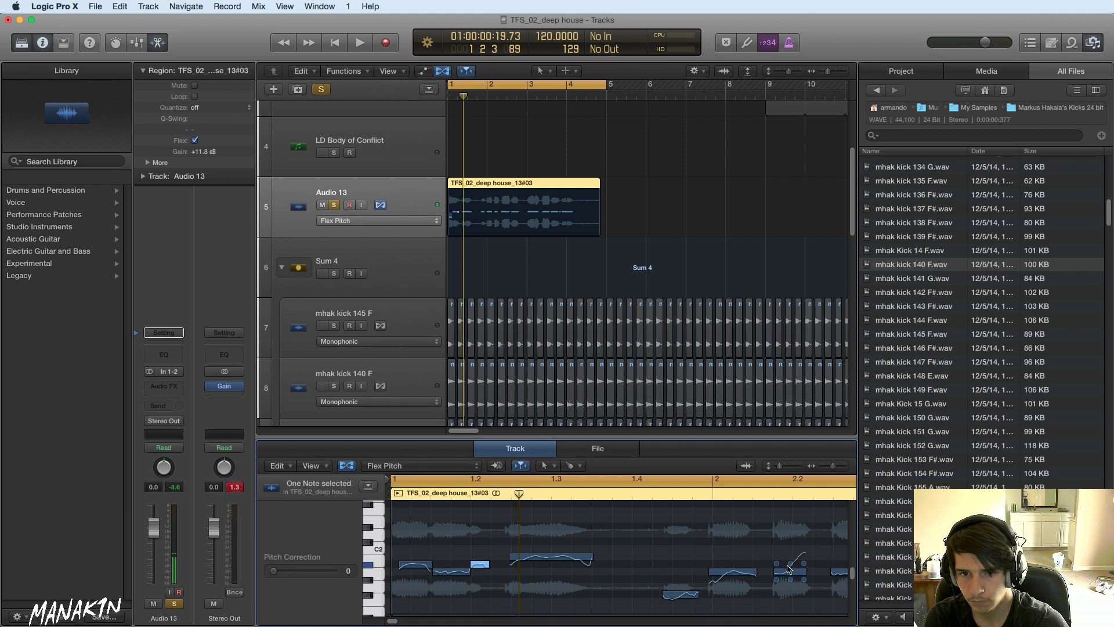
scroll(441, 163, up, 2)
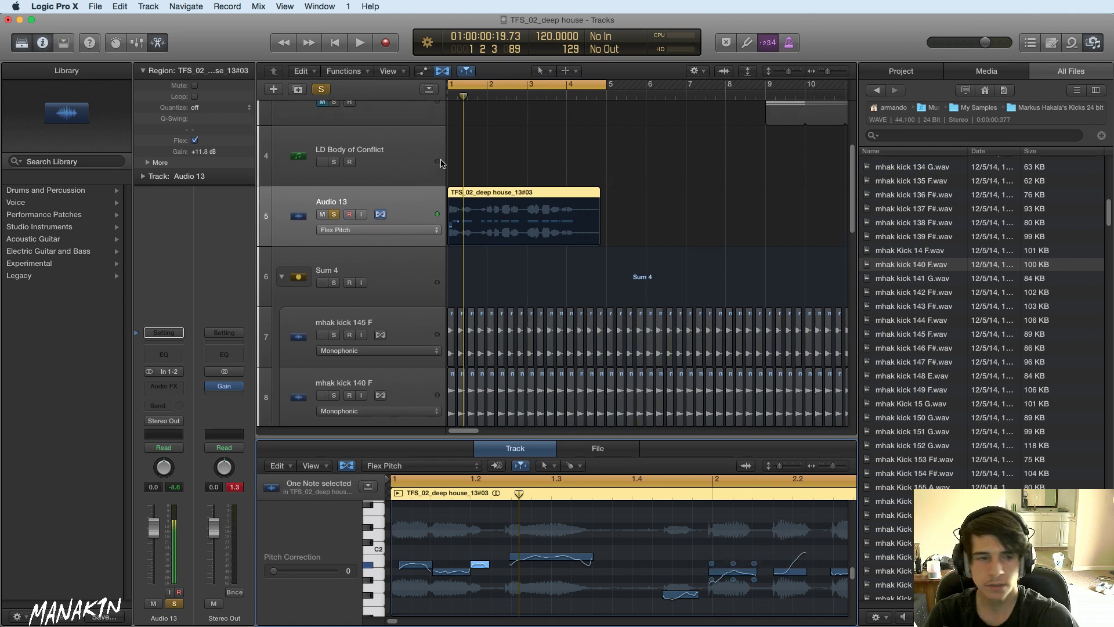
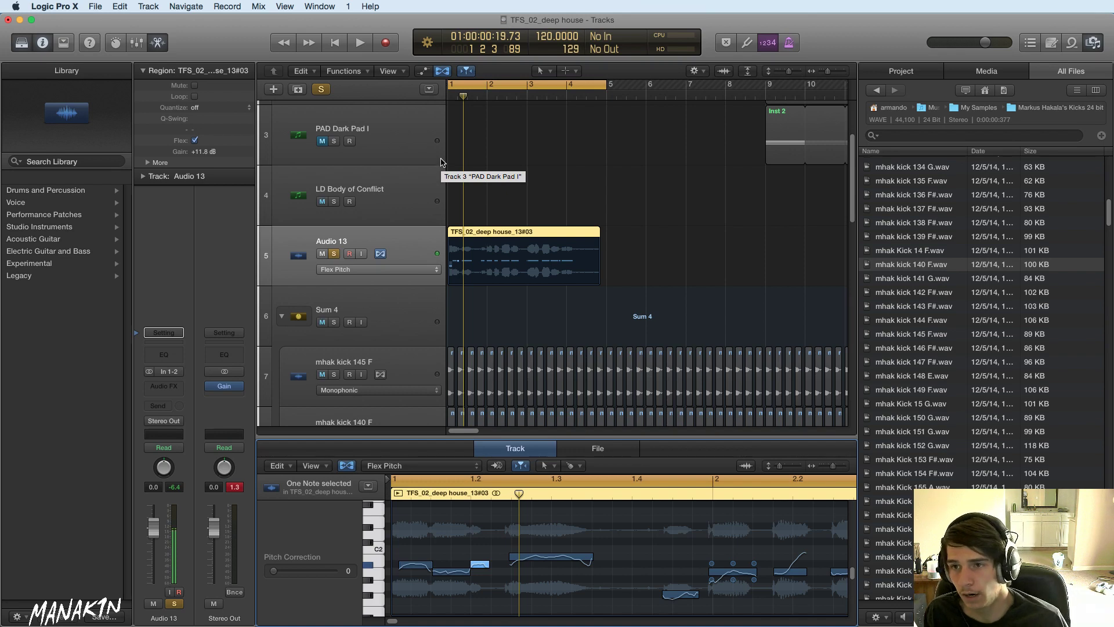
right_click(458, 203)
click(472, 212)
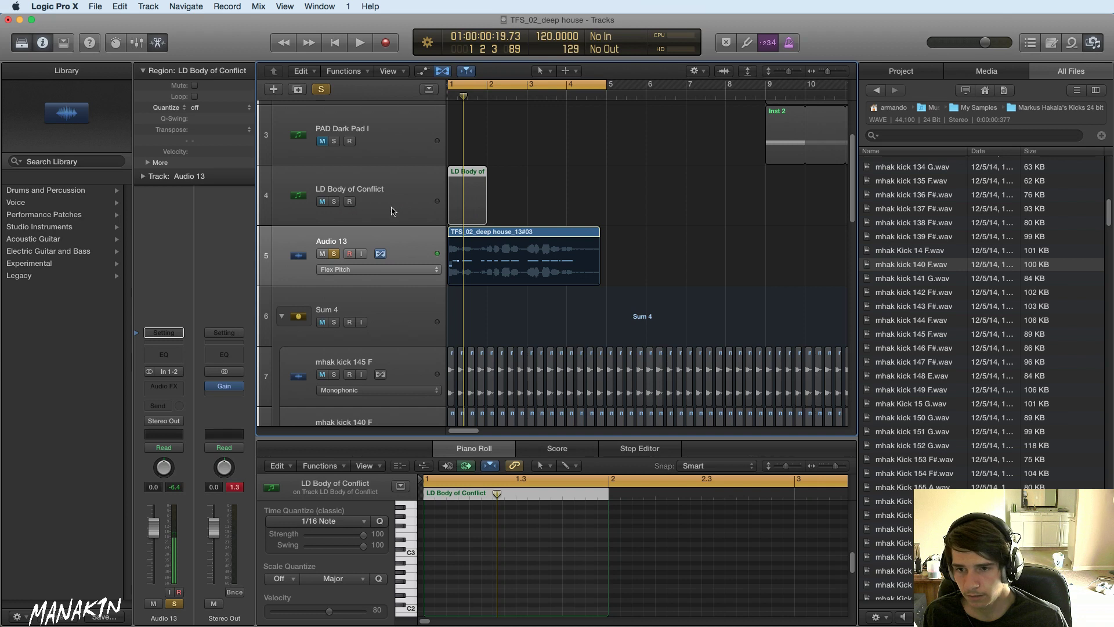
- Using the take's first notes as reference, add an A#2 note at the start of the LD Body of Conflict region and solo that track
click(493, 234)
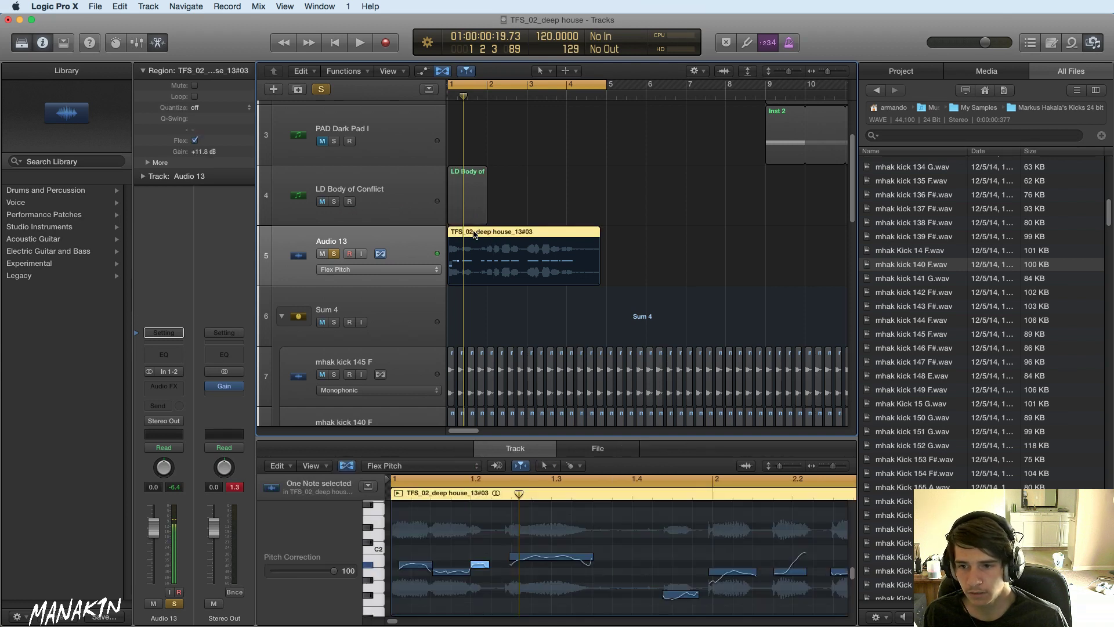
click(480, 564)
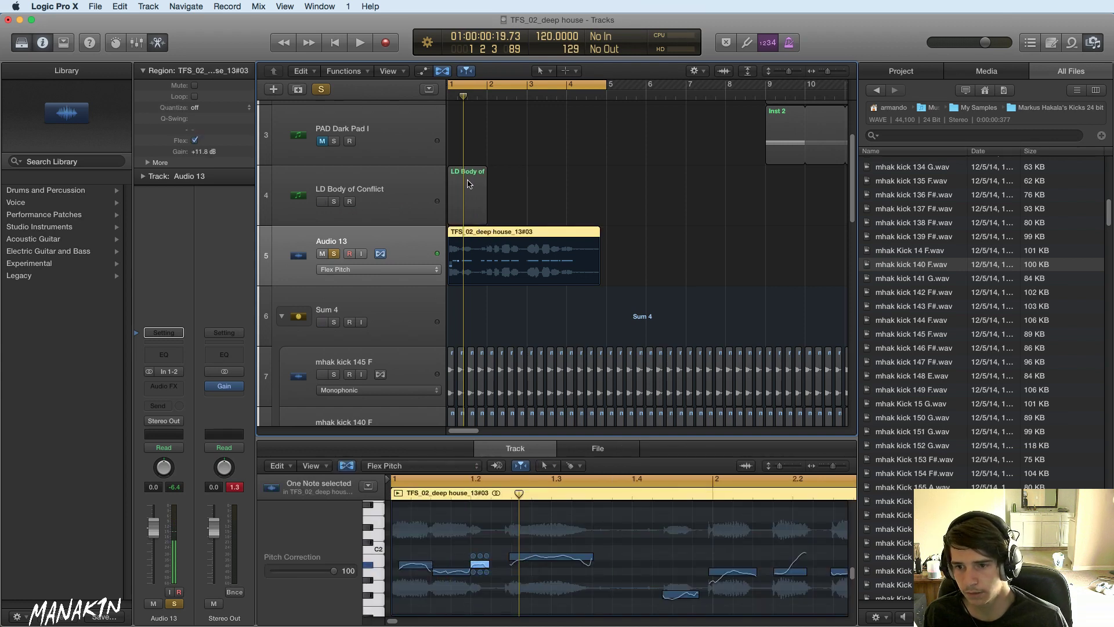
click(470, 184)
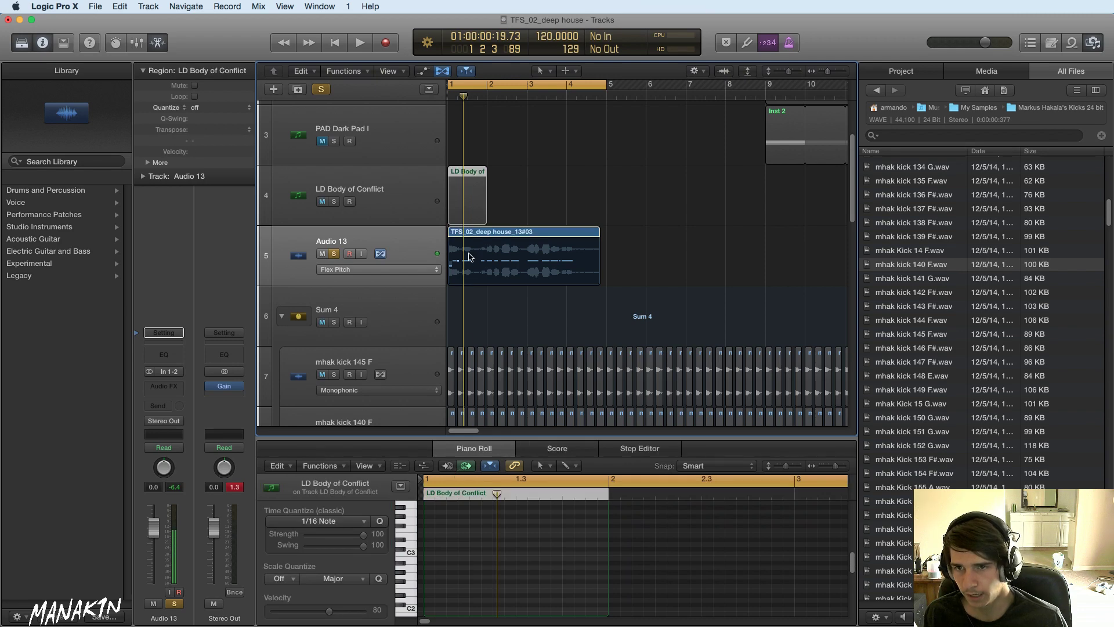
click(482, 234)
click(471, 211)
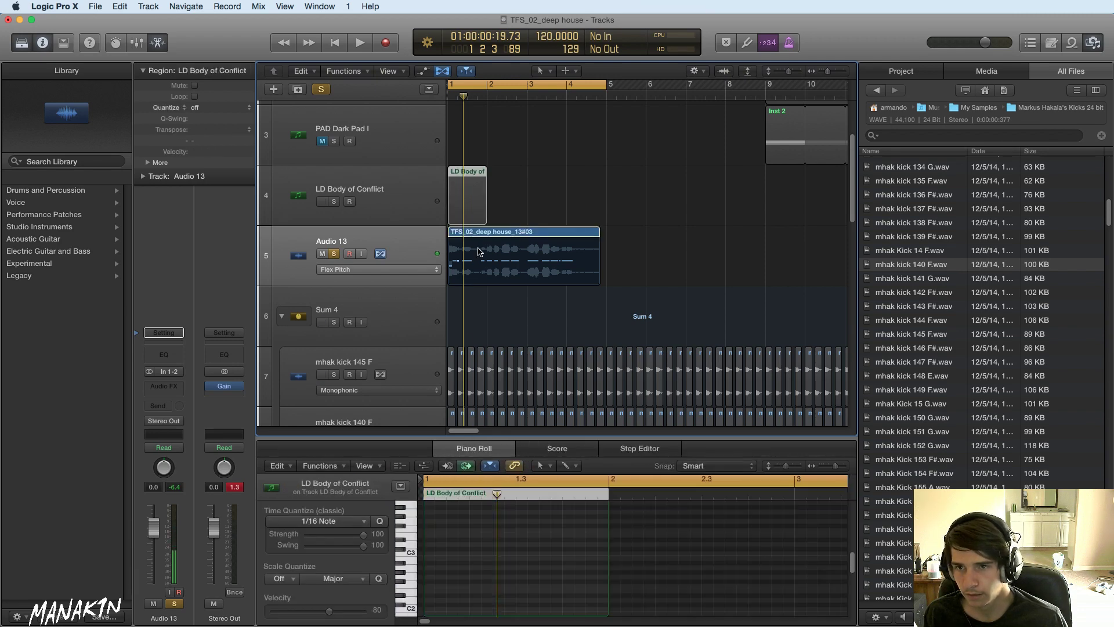
super+click(426, 561)
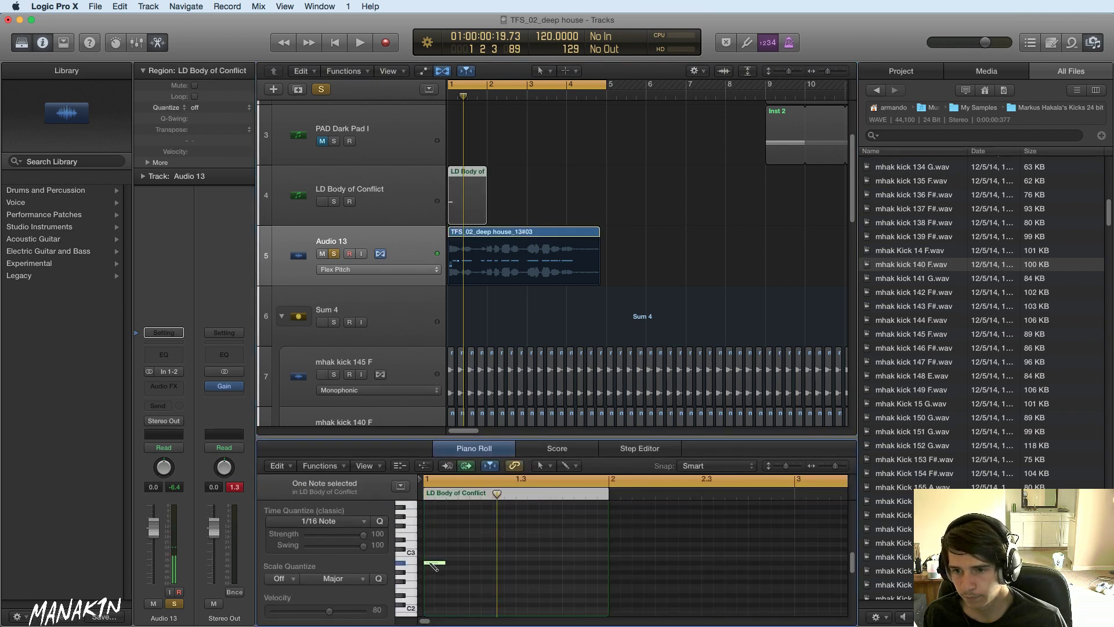
click(334, 202)
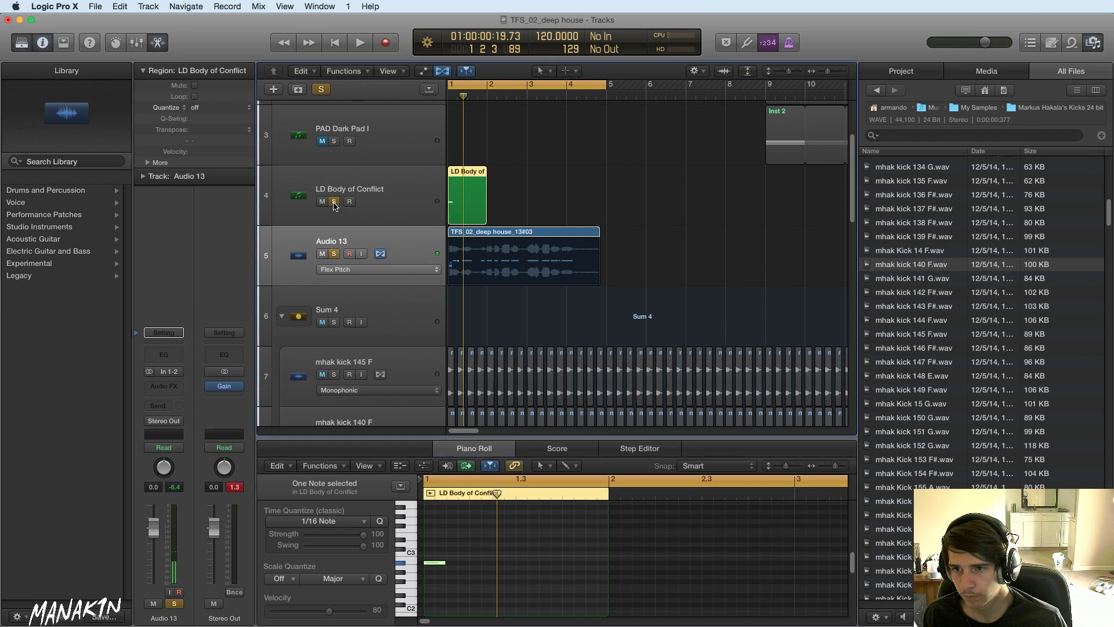
- Following the recorded melody, add three consecutive notes after the first in the LD Body of Conflict region: A2, A#2 and C3
click(503, 232)
click(474, 224)
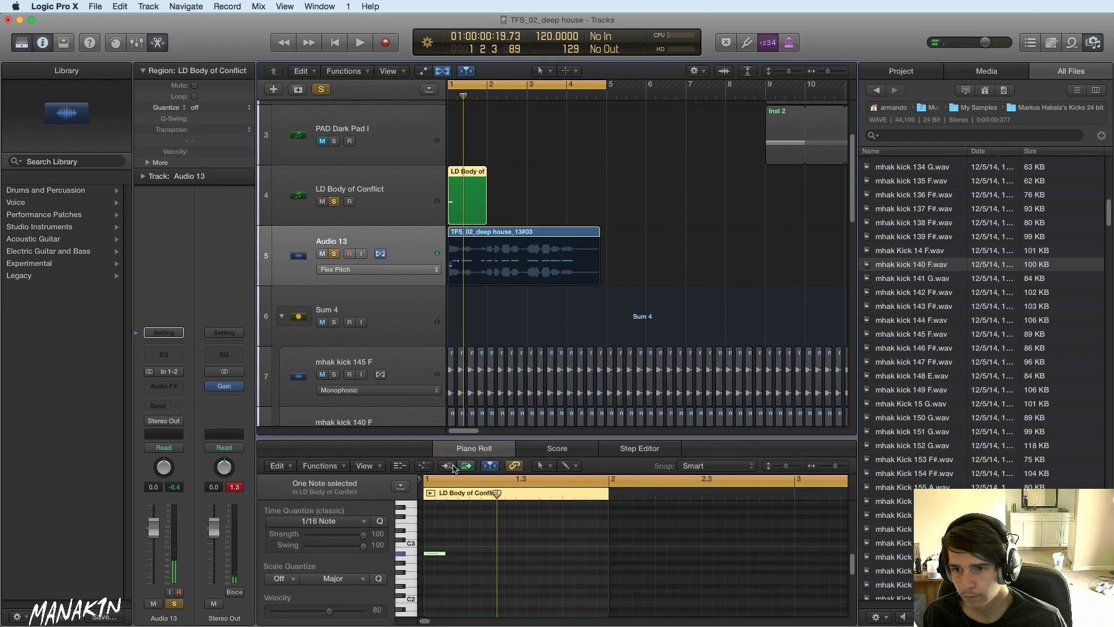
drag(454, 564, 500, 541)
click(477, 553)
click(499, 544)
click(486, 235)
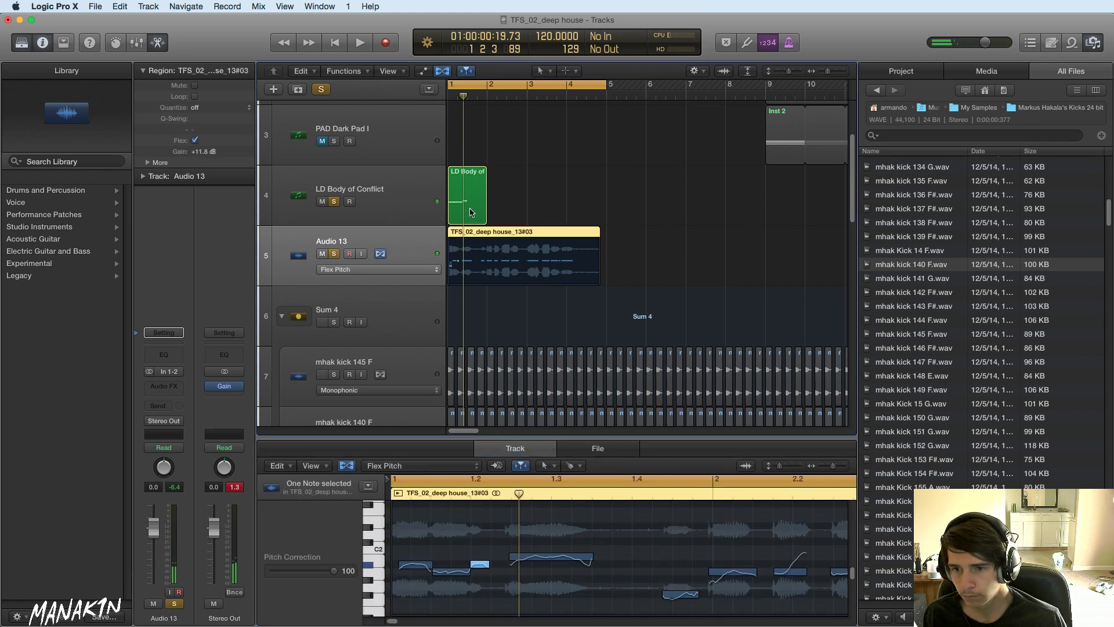
click(470, 212)
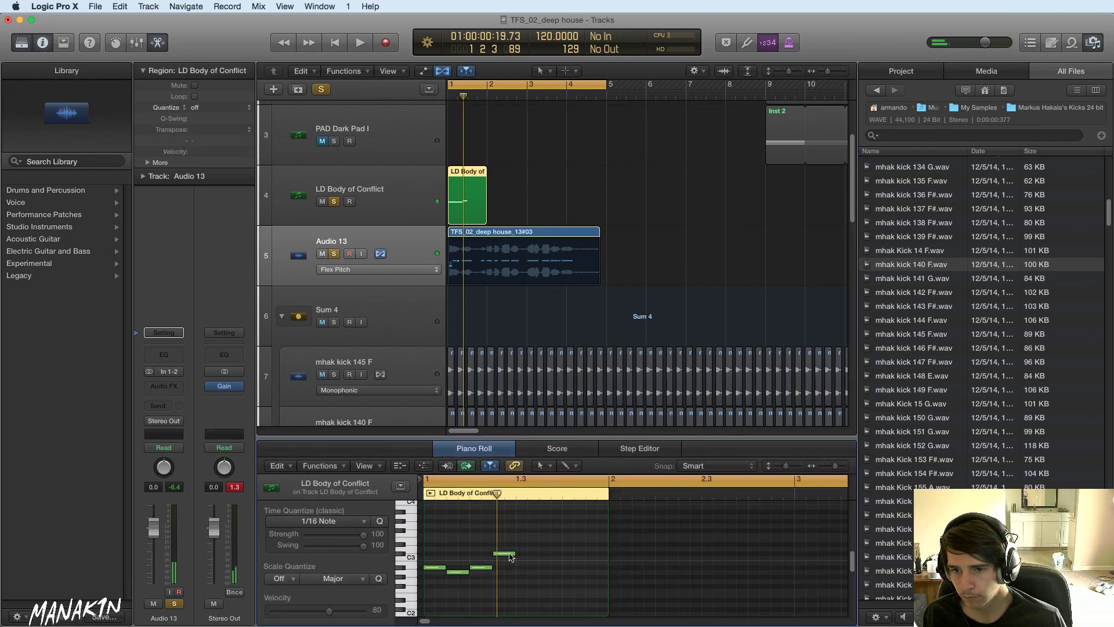
drag(506, 553, 506, 560)
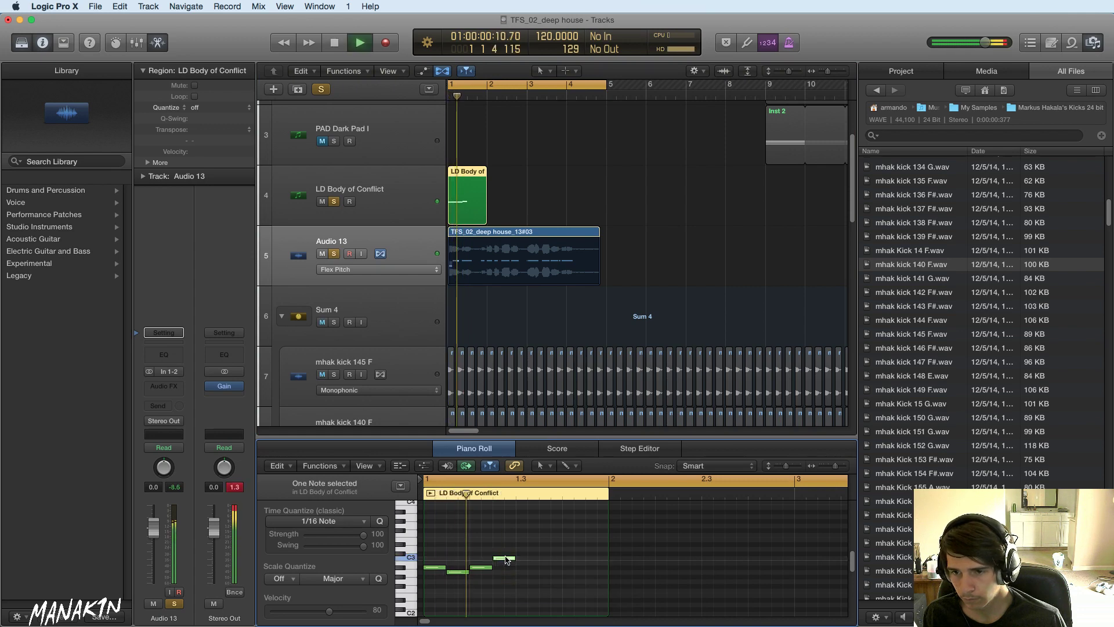
- Remove the gain boost from the recorded audio region and play it back together with the LD Body of Conflict notes
click(517, 250)
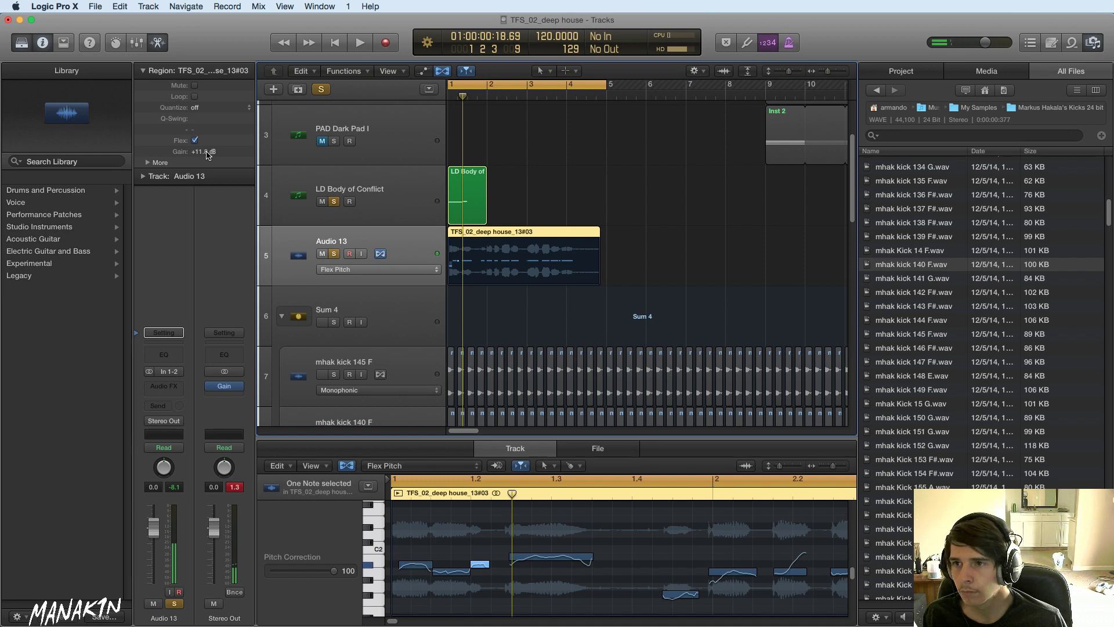
drag(207, 152, 207, 152)
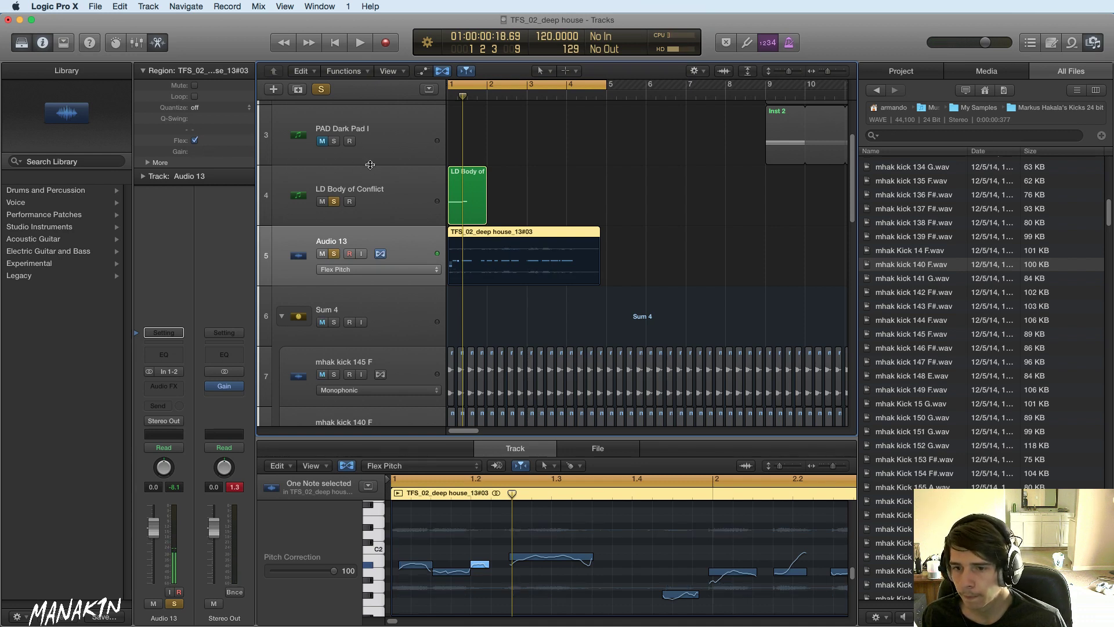
key(space)
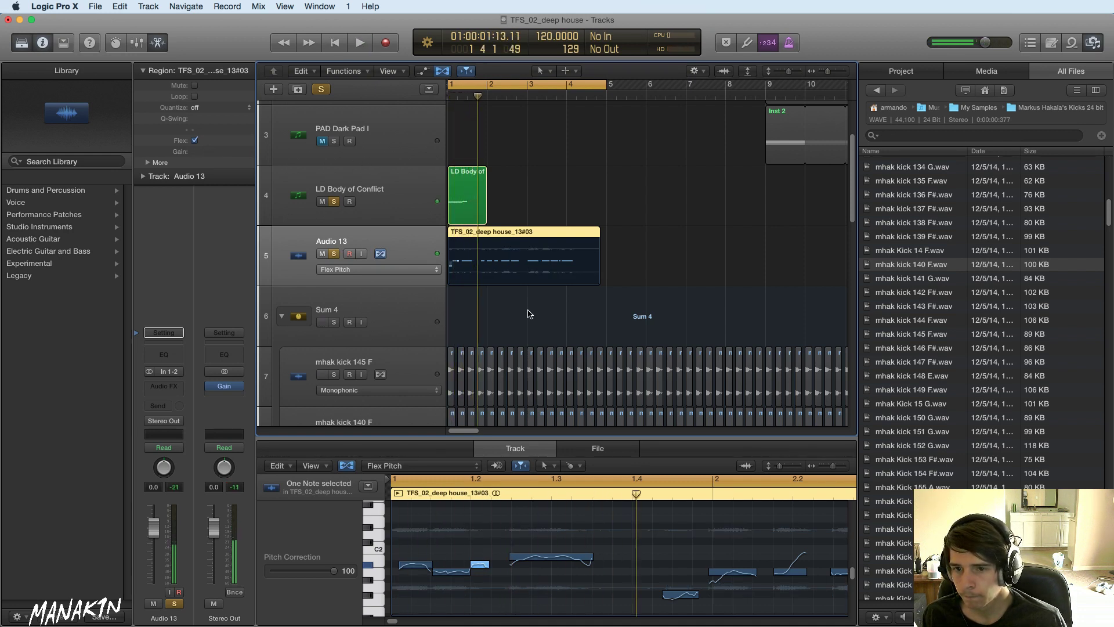
click(465, 210)
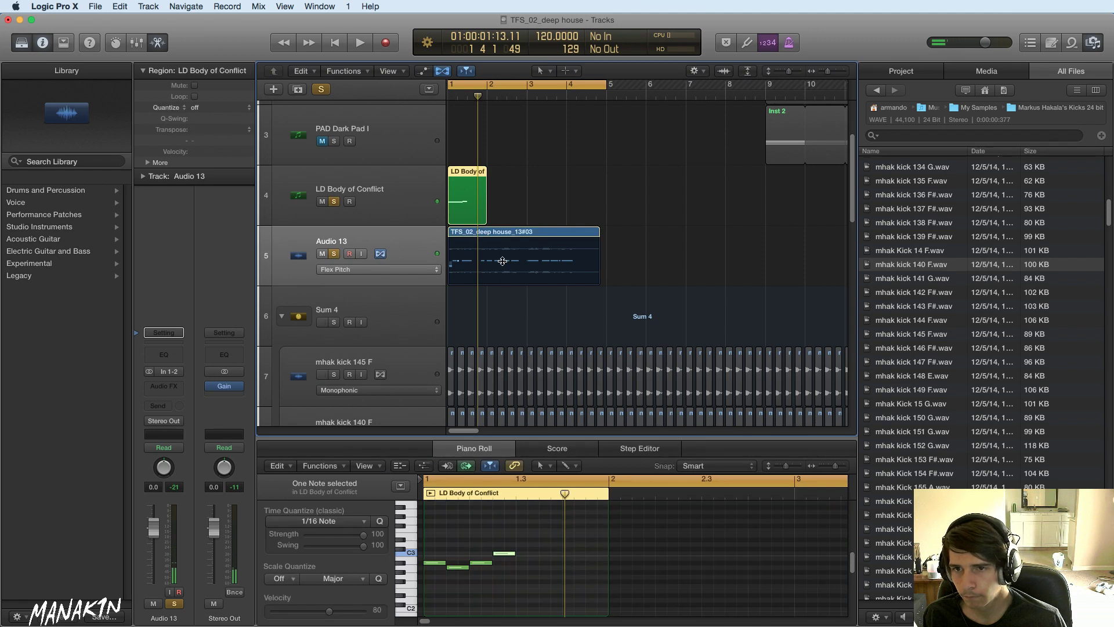
- Try the fourth note of the LD Body of Conflict region at D#3 and play it back, then unsolo Audio 13
click(498, 563)
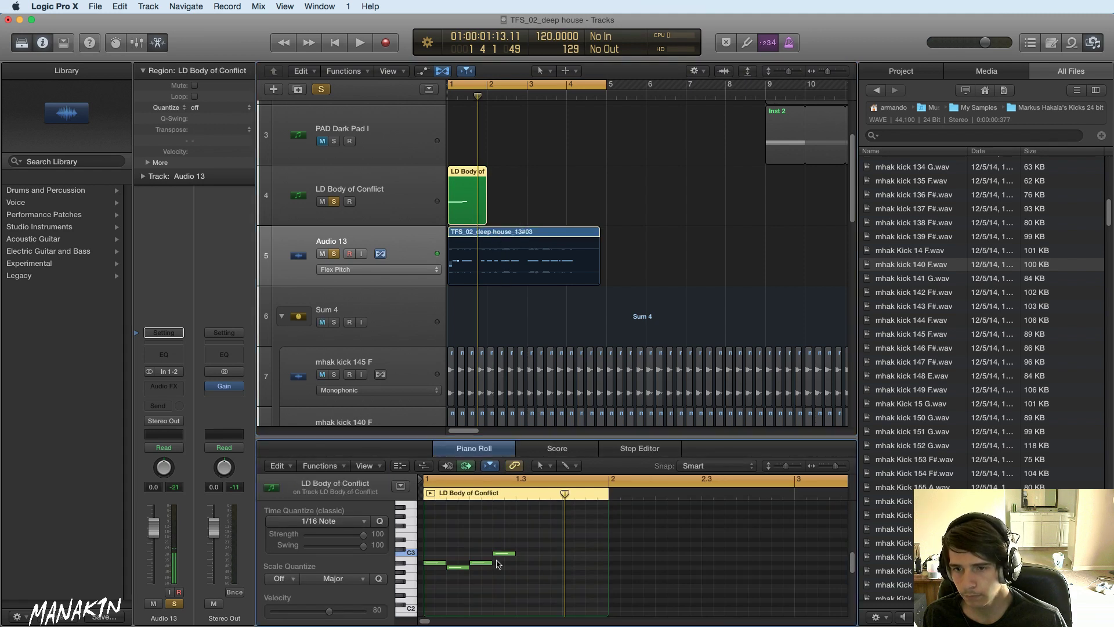
drag(501, 554, 502, 540)
key(space)
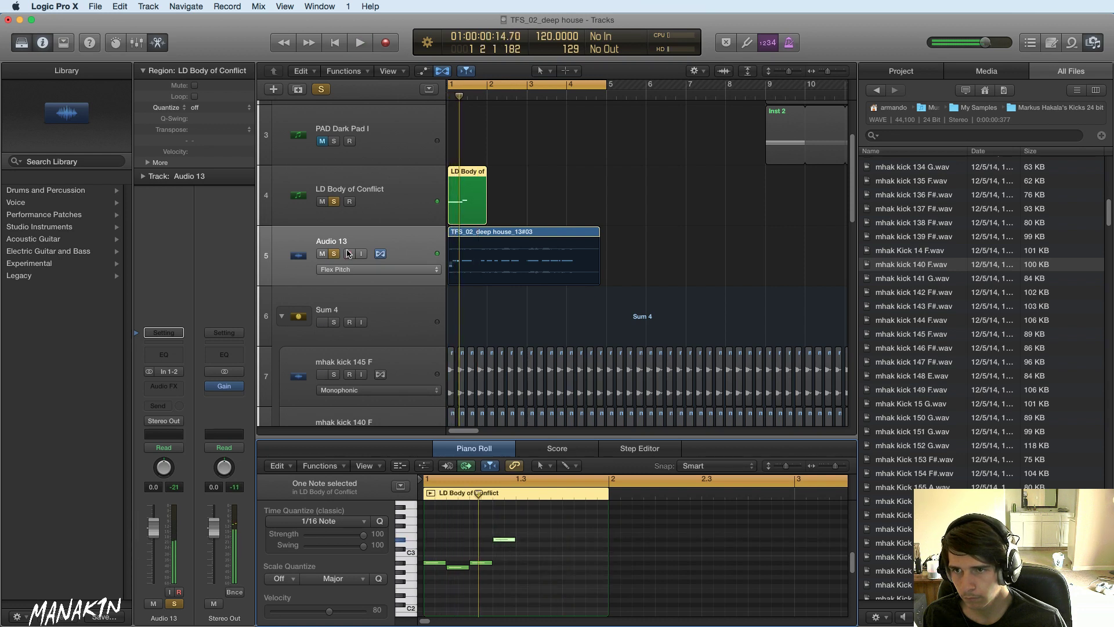
click(335, 254)
key(space)
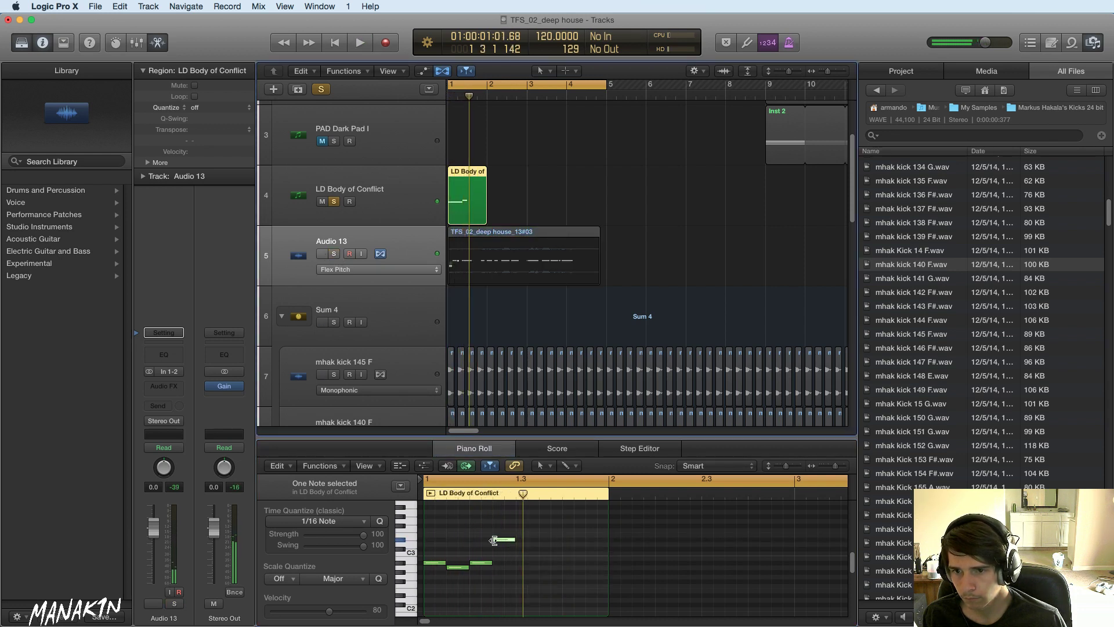
- Move the fourth note back down to C3 and play the LD Body of Conflict notes without the recorded take
drag(500, 539, 502, 554)
key(space)
click(503, 552)
key(space)
key(space)
key(space)
key(space)
key(space)
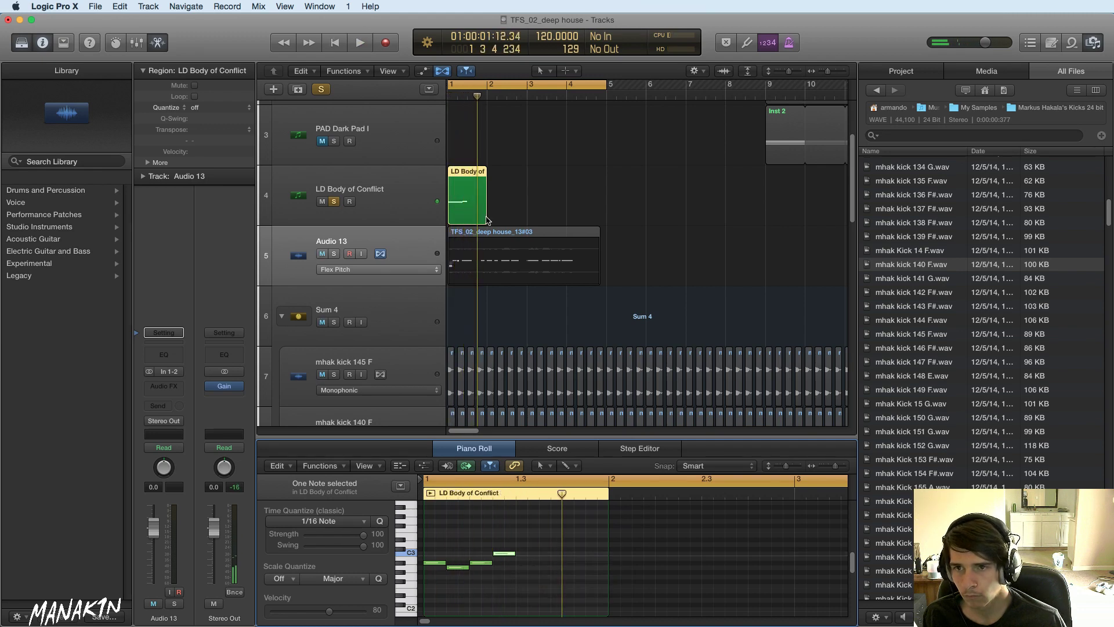
- Extend the LD Body of Conflict region to end at bar 3 and move the playhead to bar 2
click(492, 234)
drag(483, 216, 524, 216)
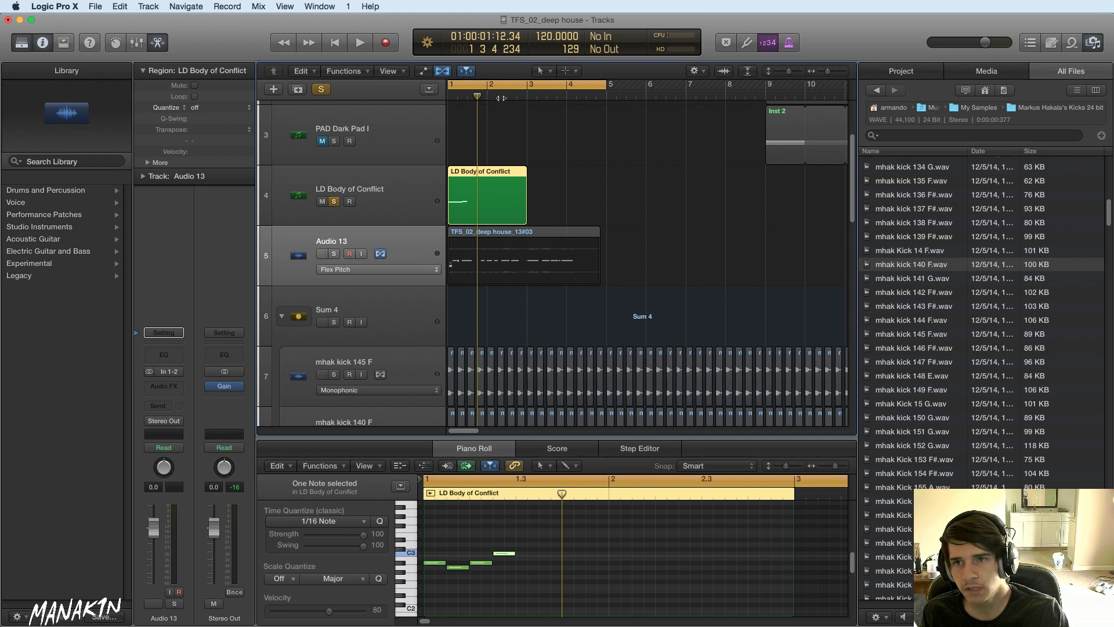
drag(497, 103, 488, 95)
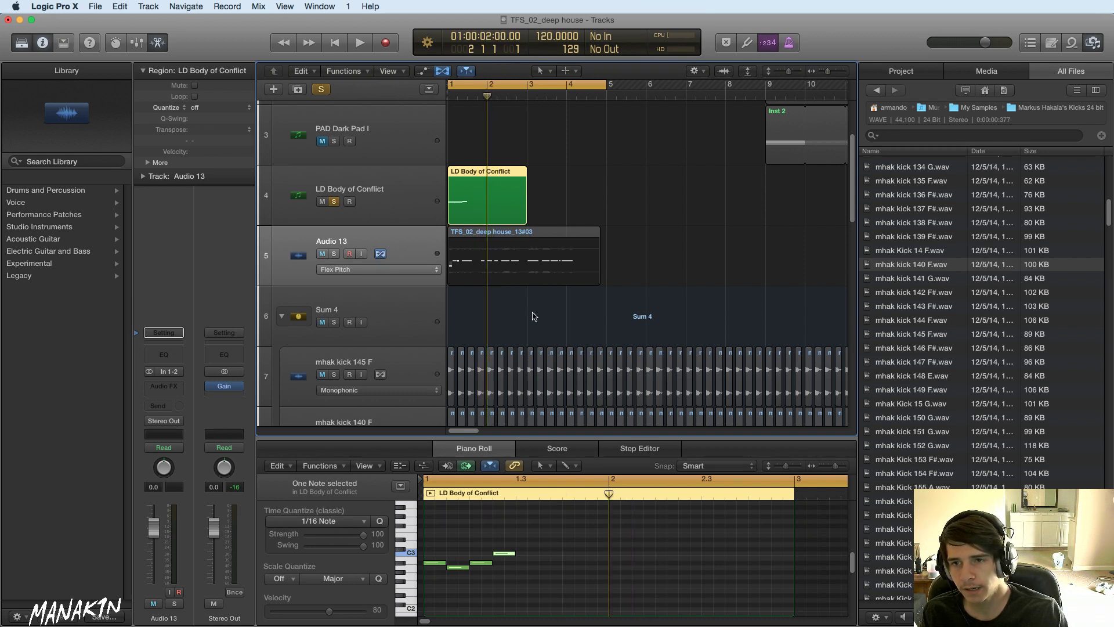
- Solo Audio 13 and, using the take as reference, add an F#2 note at position 1 4 3 in the LD Body of Conflict region
click(498, 233)
click(334, 254)
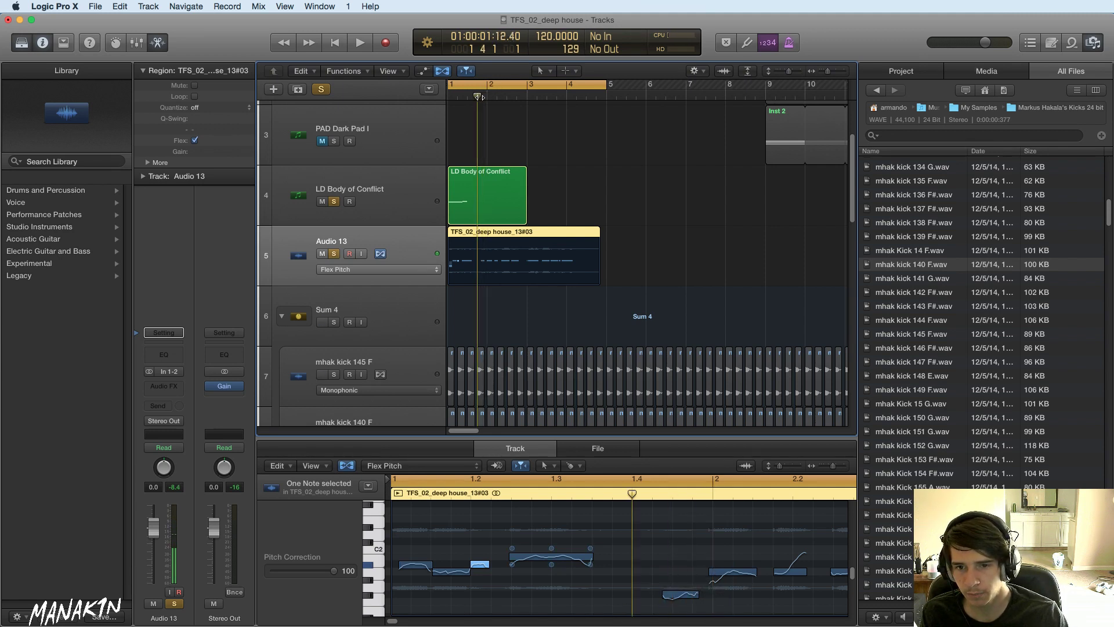
drag(481, 99, 482, 101)
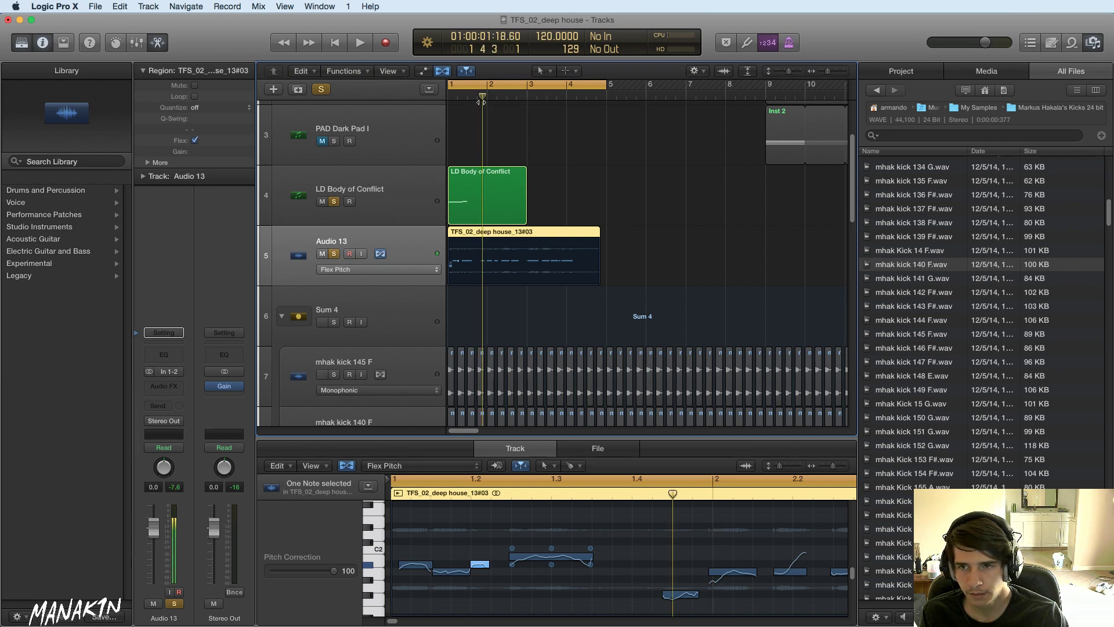
click(488, 189)
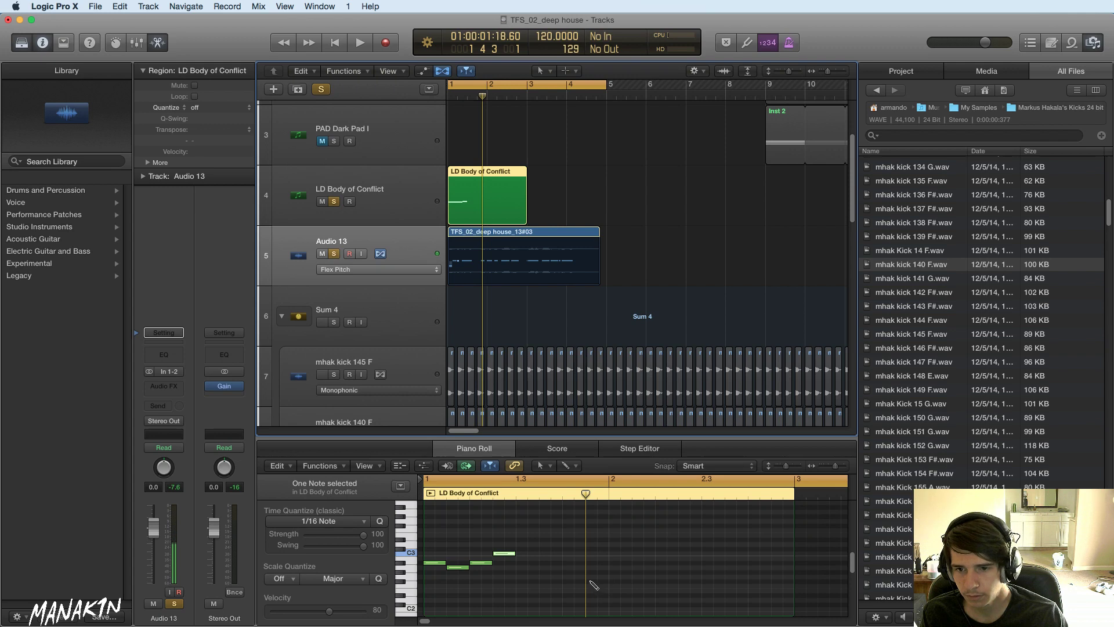
click(593, 585)
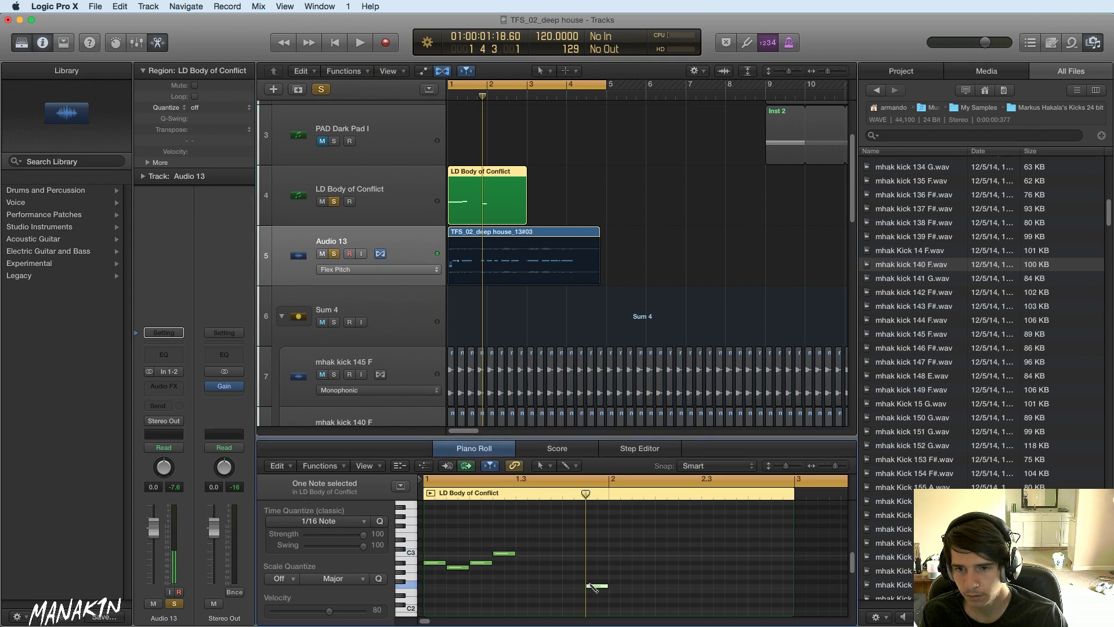
click(505, 238)
click(494, 203)
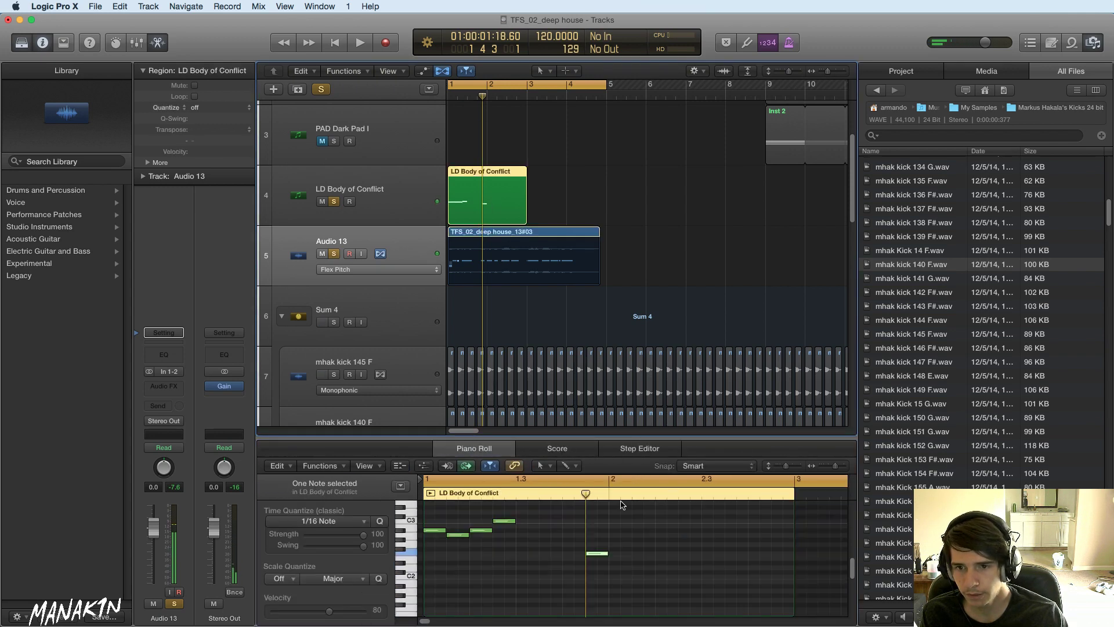
drag(603, 557, 603, 552)
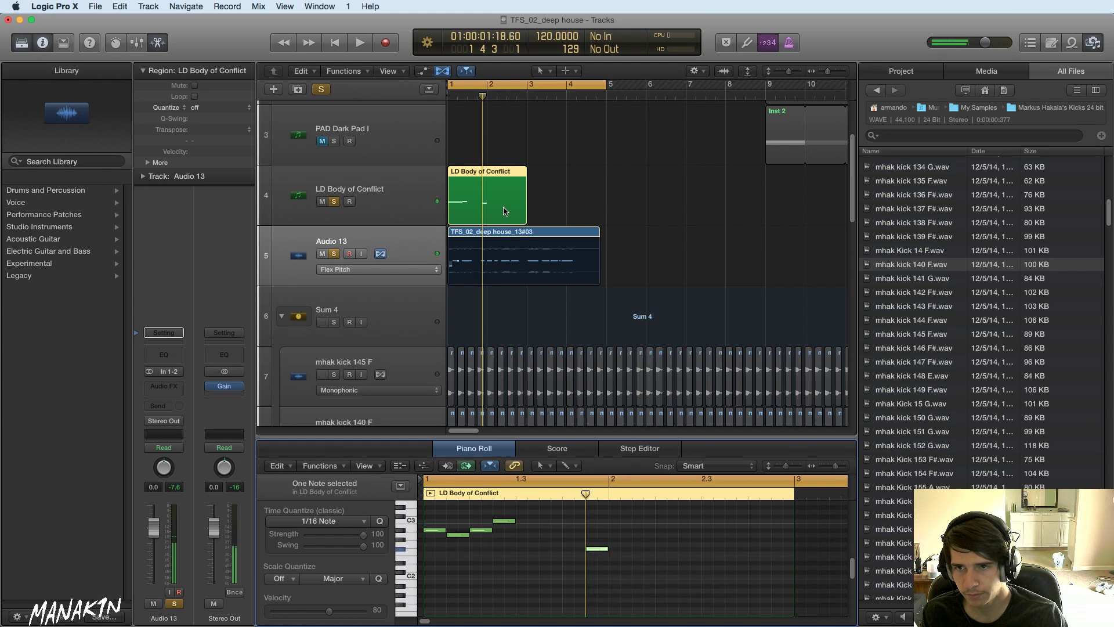
- Following the take, add two separate A2 notes at the beginning of bar 2 and play the melody back, toggling Audio 13's solo
click(503, 233)
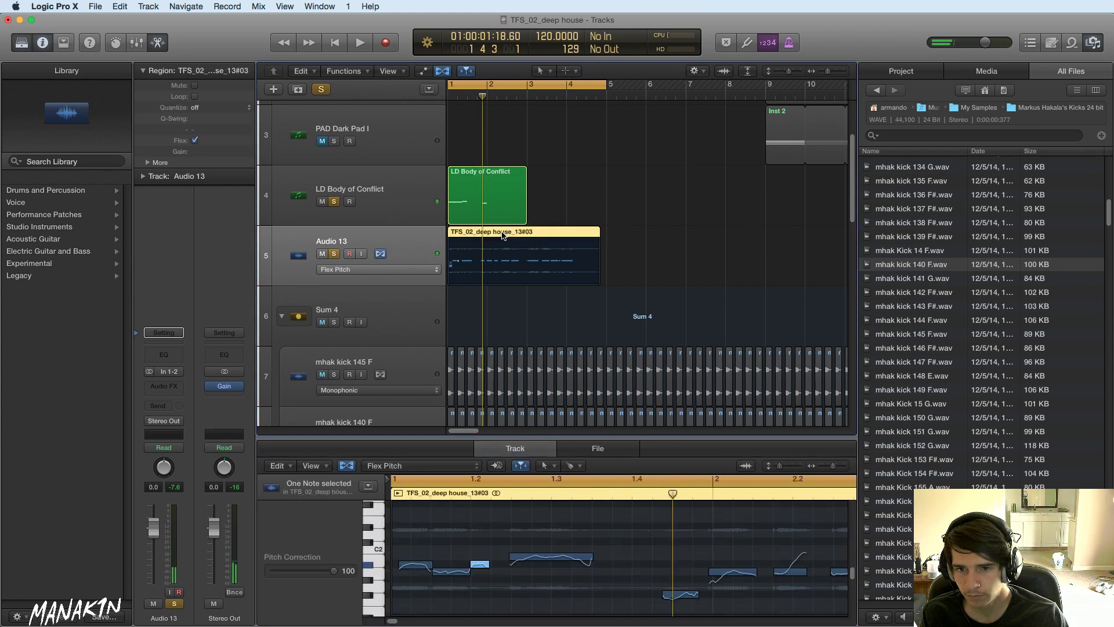
click(503, 209)
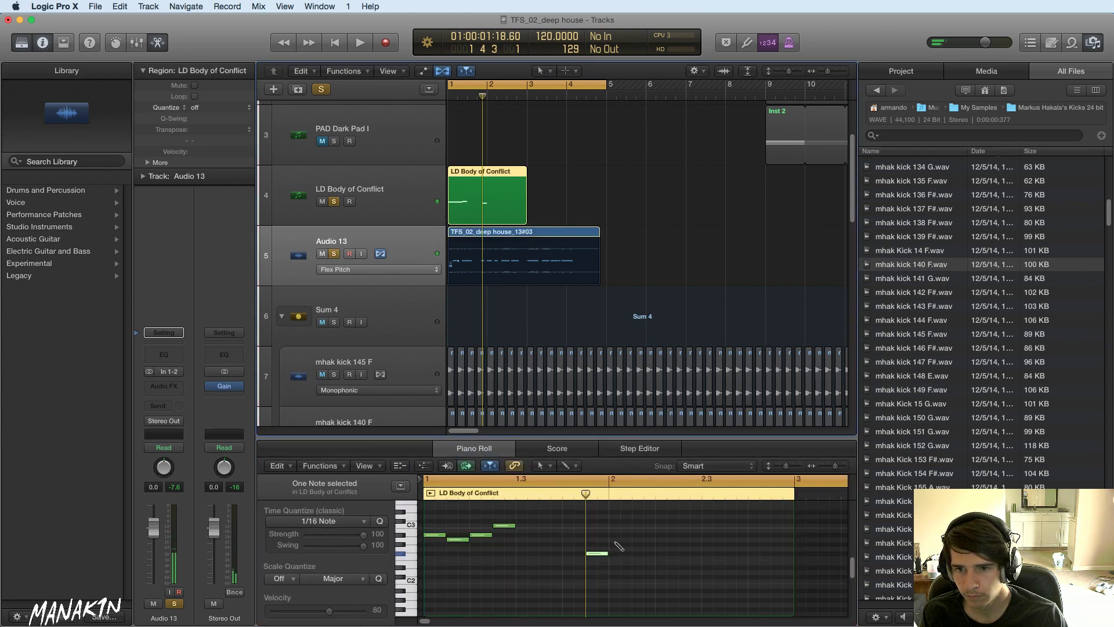
drag(619, 535, 619, 539)
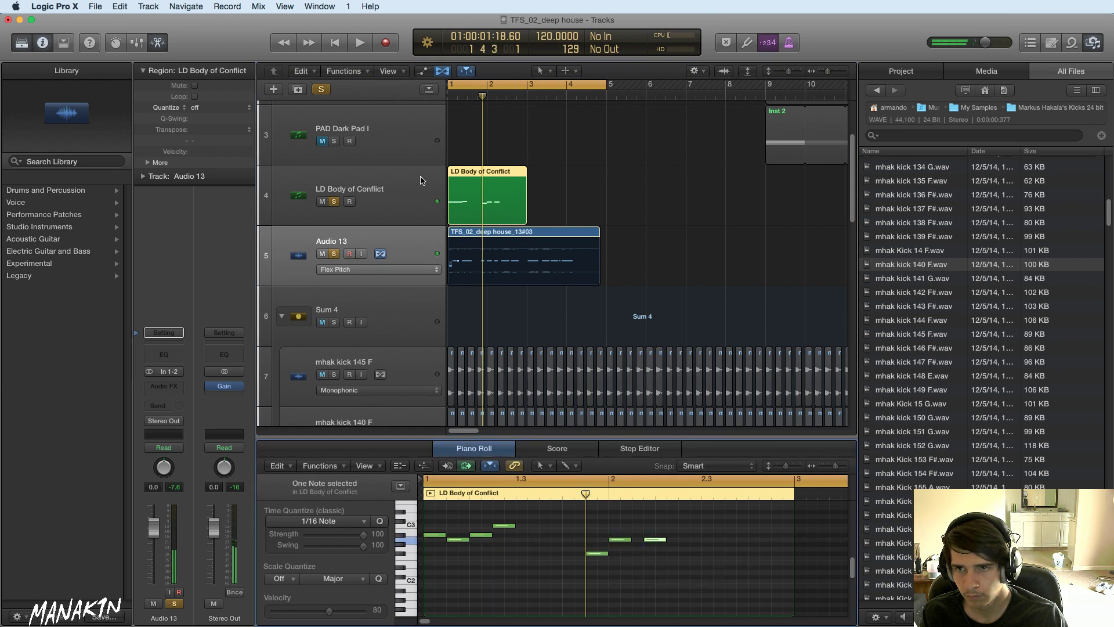
key(space)
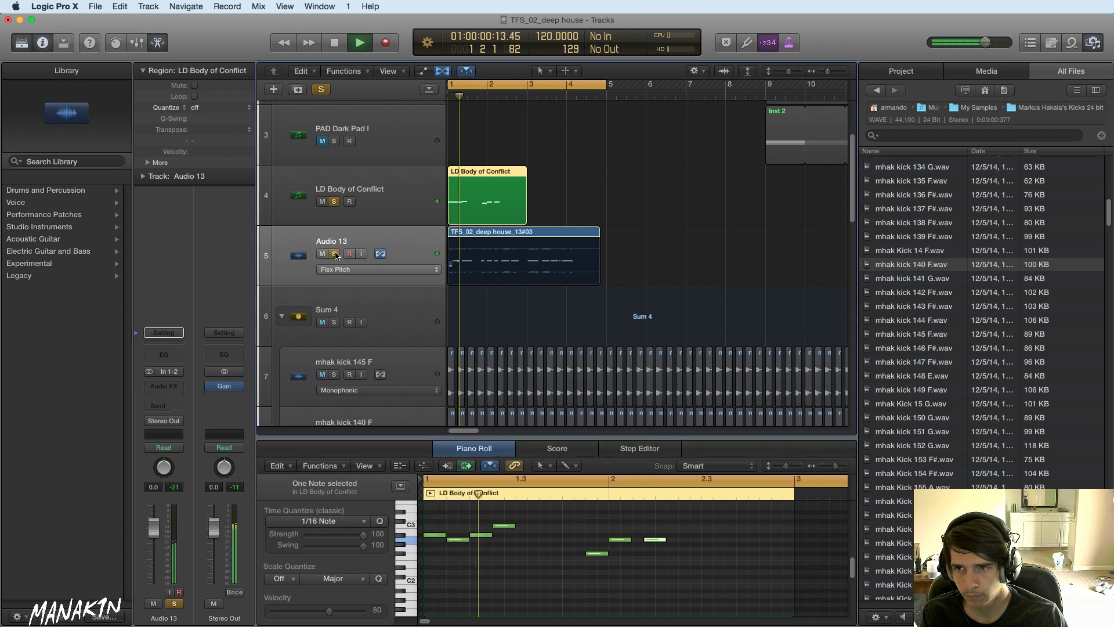
click(335, 254)
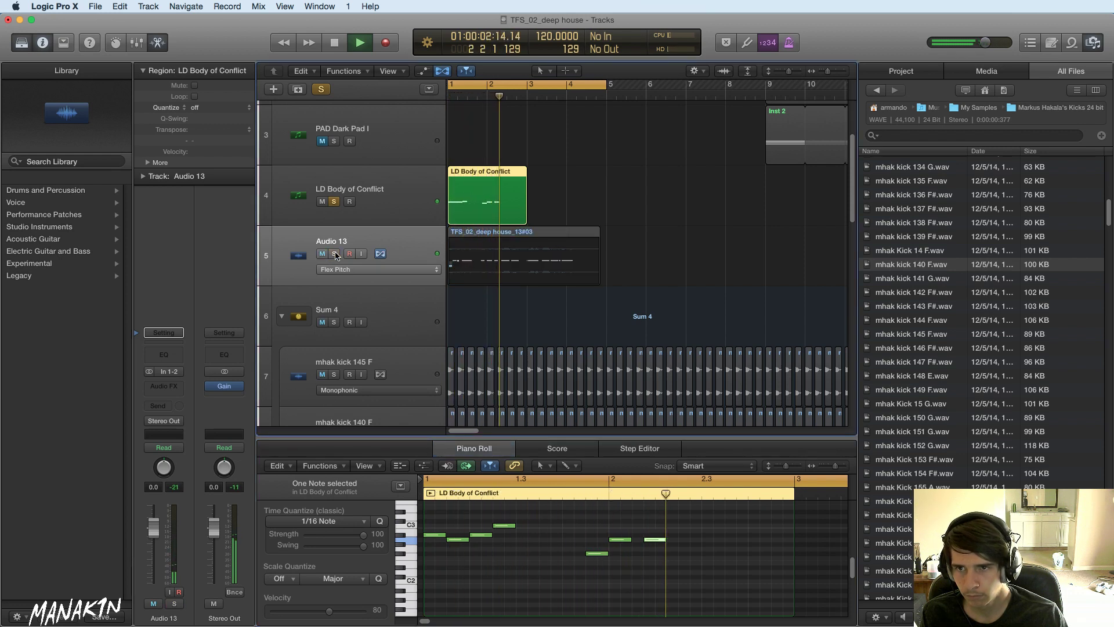
key(space)
click(334, 254)
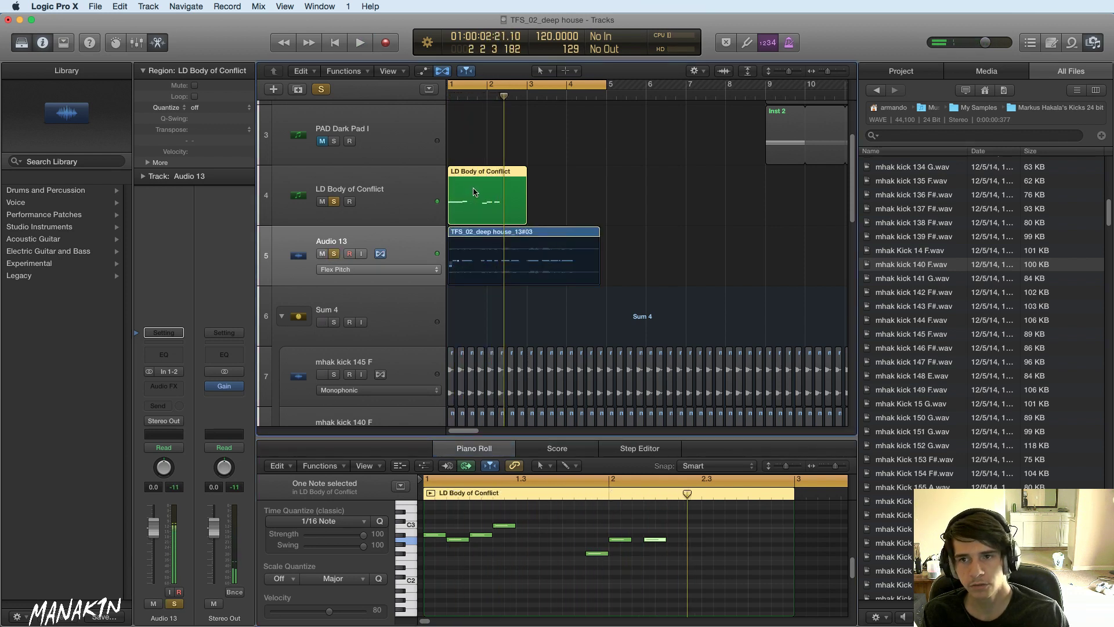
- Raise the two bar 2 notes to A#2 and C3, then unsolo Audio 13 and play the melody back
drag(670, 526, 623, 541)
drag(622, 542, 651, 524)
click(637, 546)
click(334, 253)
key(space)
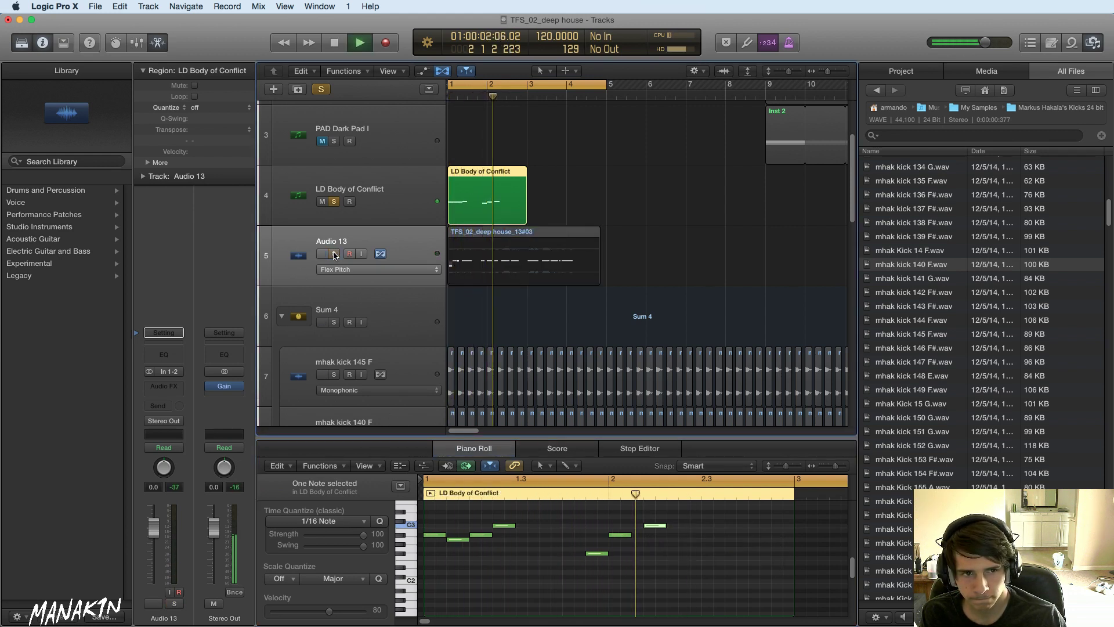
key(space)
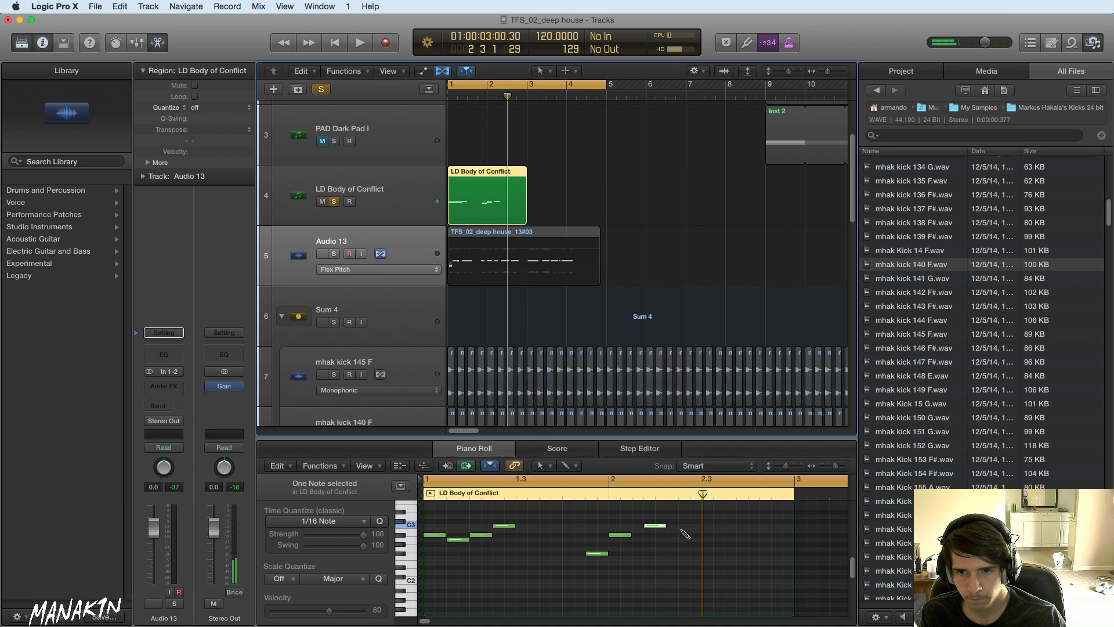
- Add a B2 note at position 2 2 3 and an A2 note after it, and play the melody back
click(682, 529)
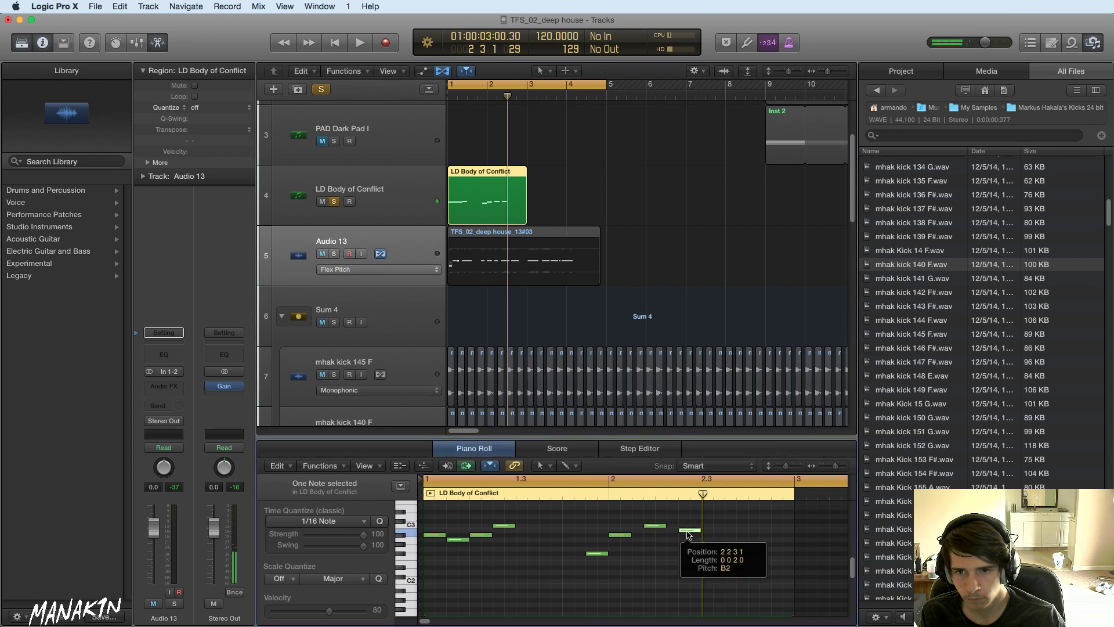
click(716, 539)
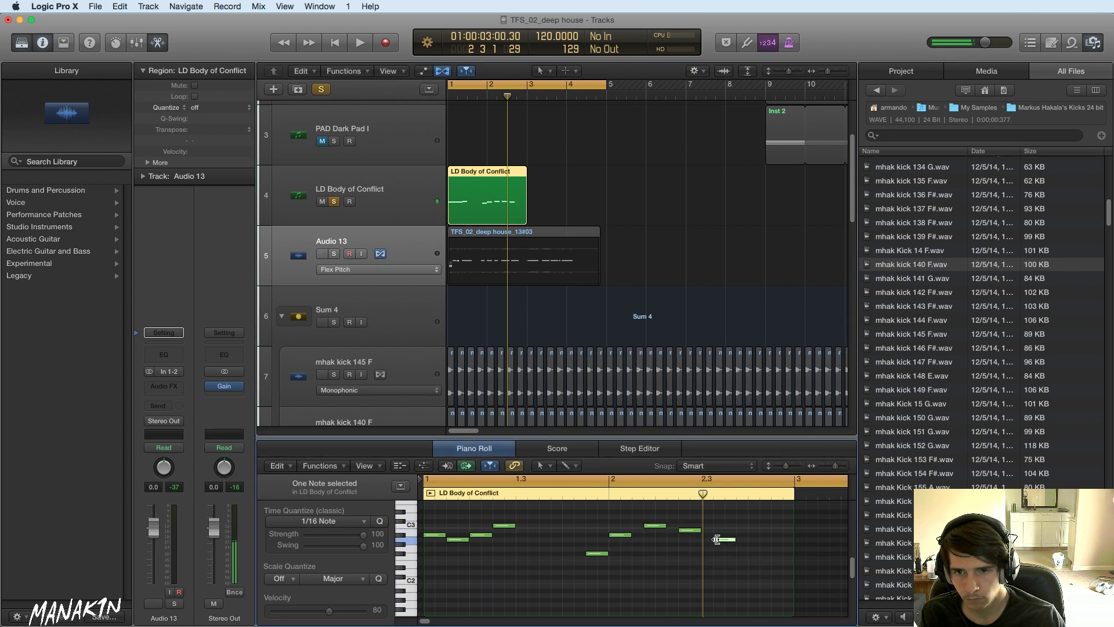
key(space)
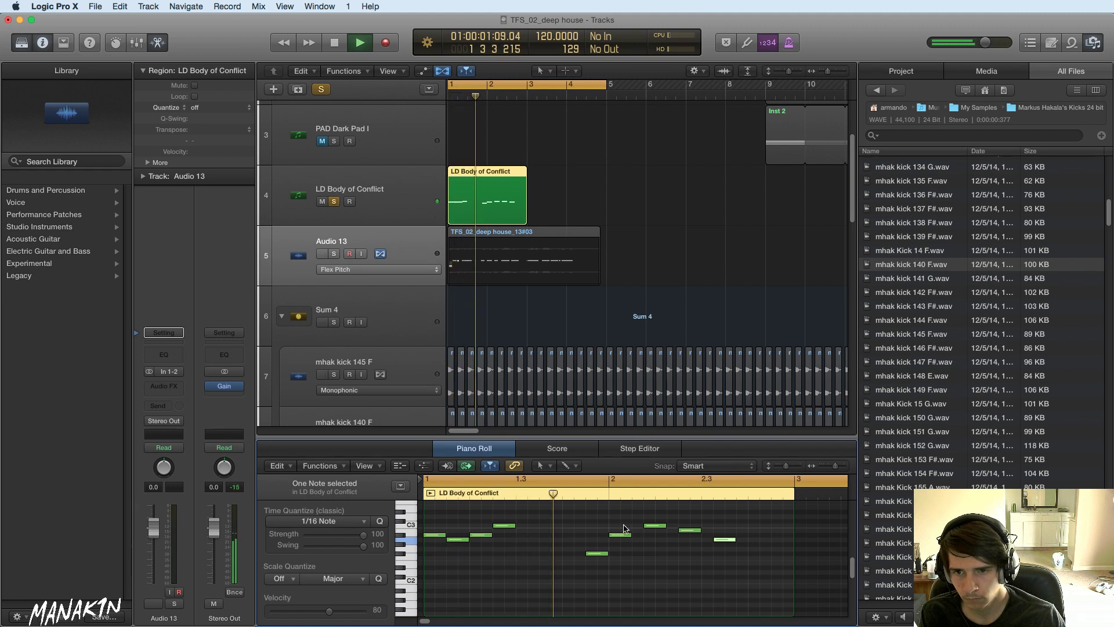
key(space)
- Raise the note just before bar 2 to G2 and play the melody back
drag(602, 553, 603, 549)
key(space)
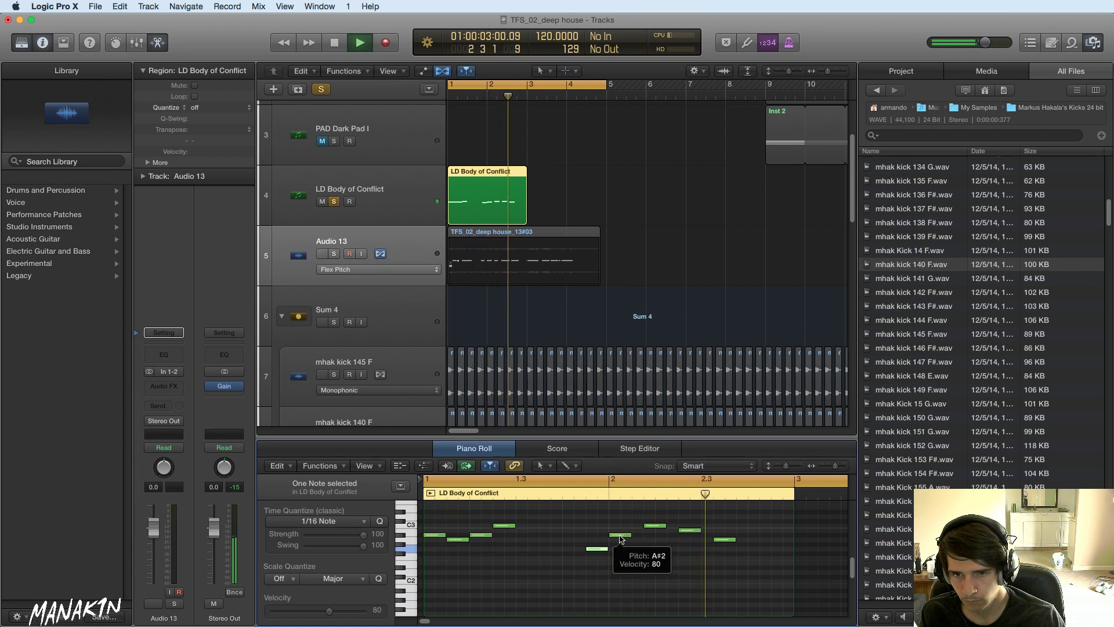
key(space)
- Lower the last note in bar 2 to G2 and listen to the melody again from the start
drag(728, 544, 728, 553)
click(687, 532)
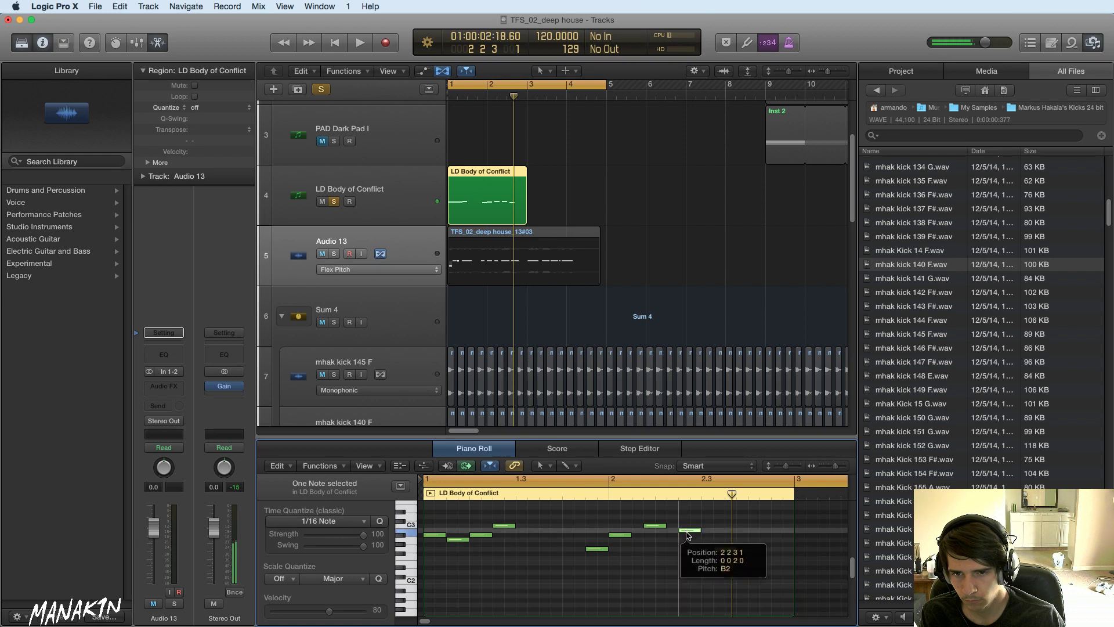
key(space)
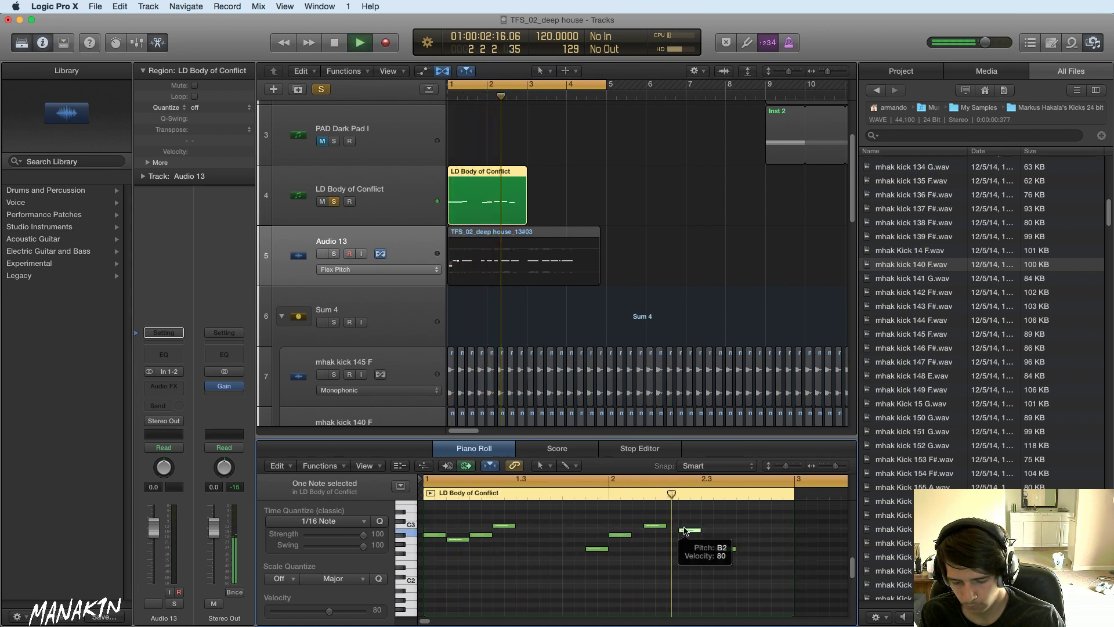
key(space)
key(space)
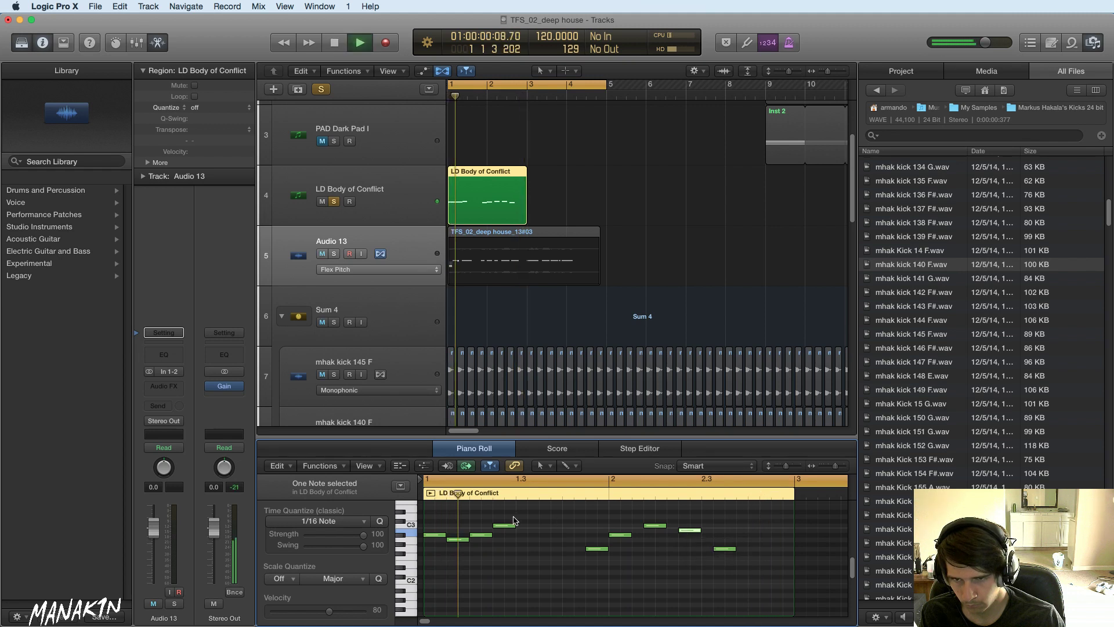
key(space)
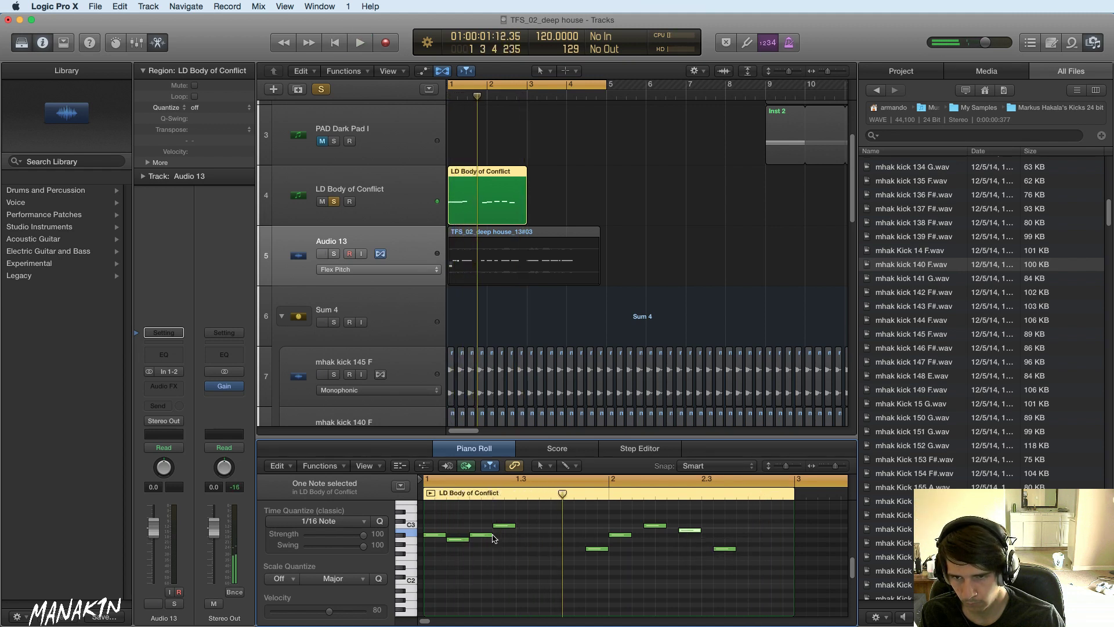
- Select the first and third notes of the region, raise both to B2 and play the melody back
drag(500, 540, 432, 531)
key(space)
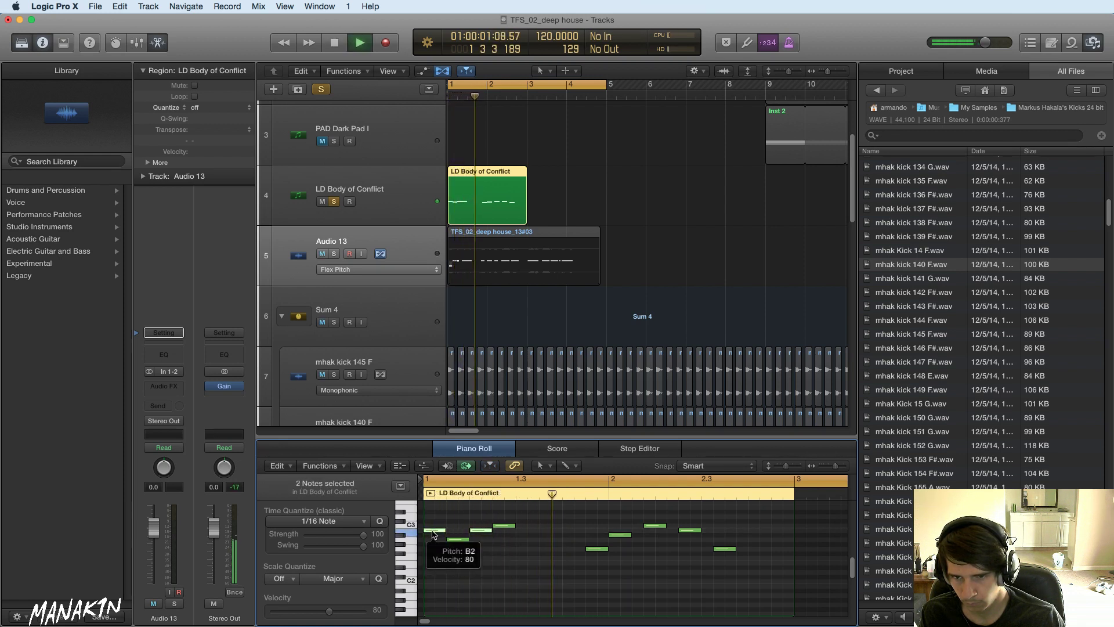
key(space)
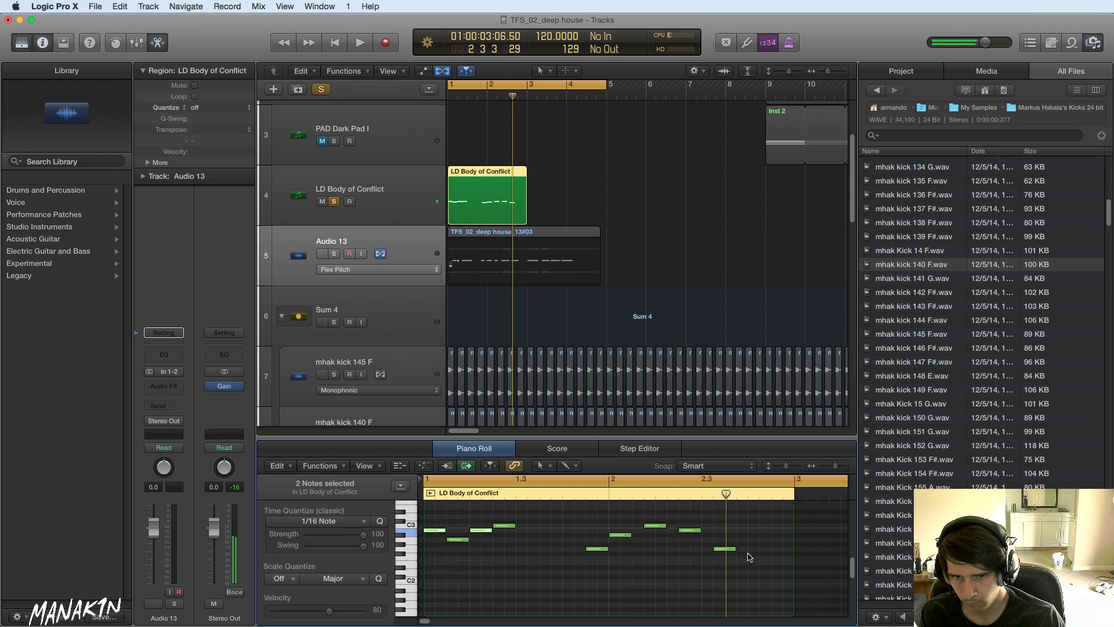
- Raise the note at the start of bar 2 to B2 and replay the melody to check it
drag(689, 535, 689, 535)
click(616, 536)
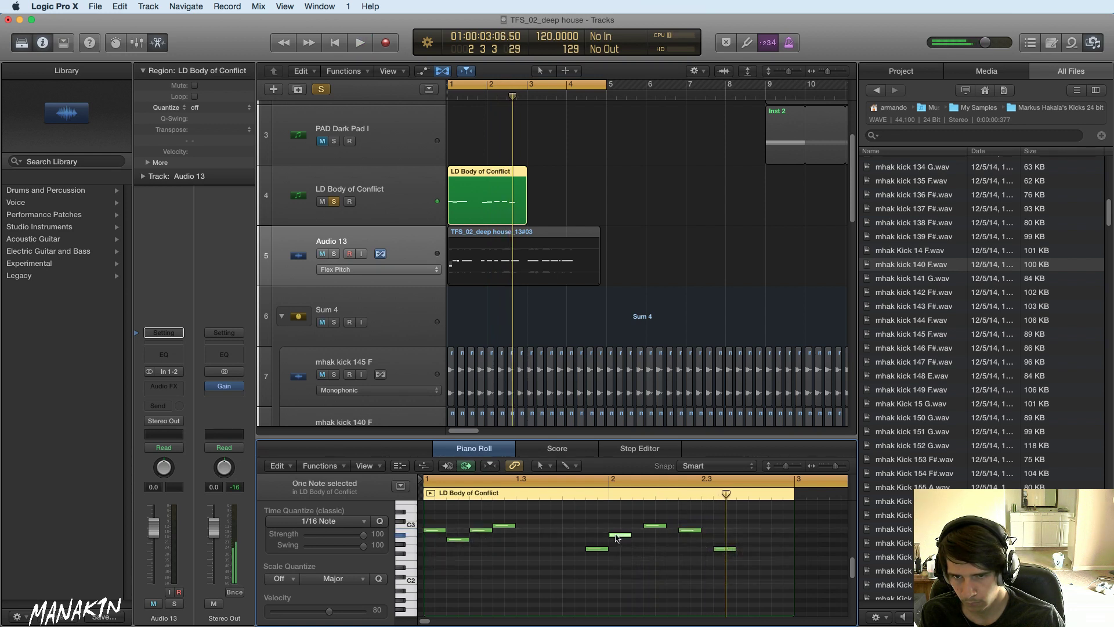
drag(617, 536, 616, 532)
key(space)
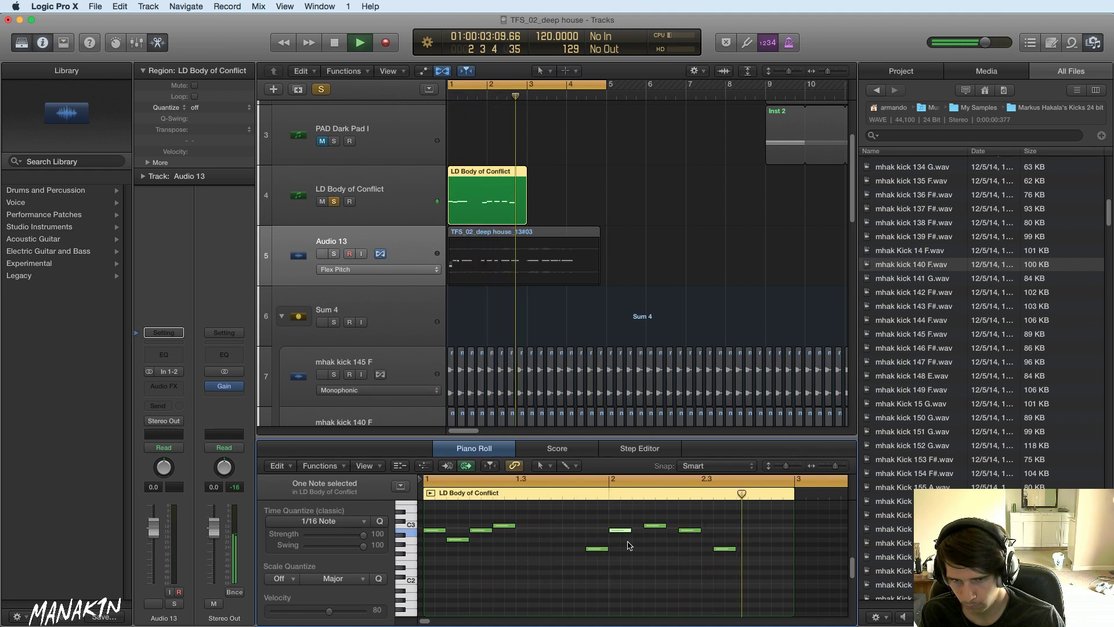
key(space)
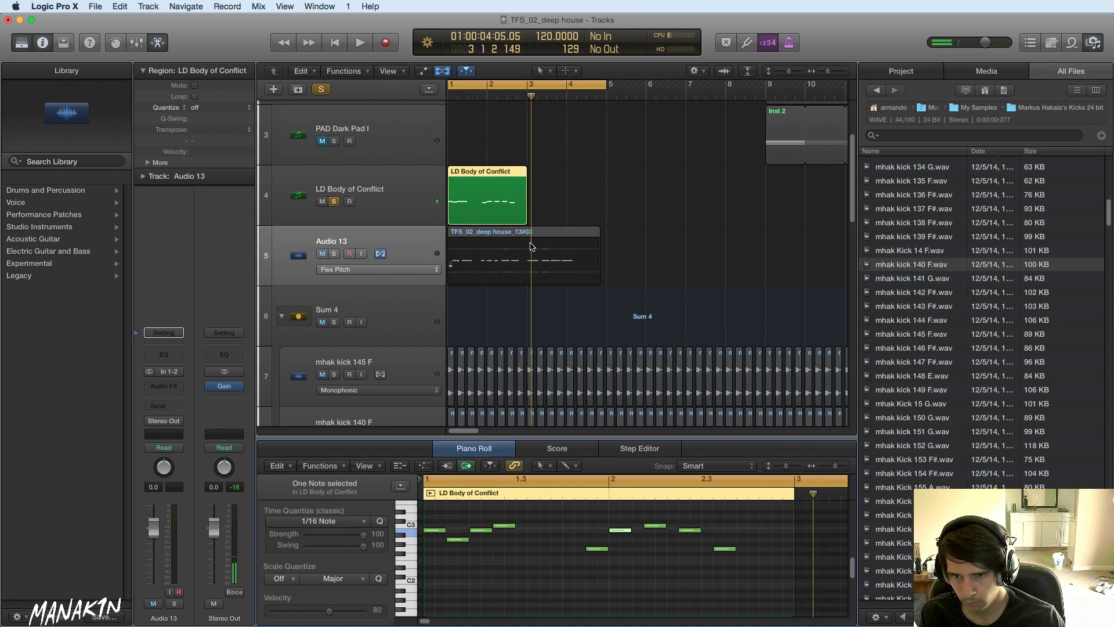
key(space)
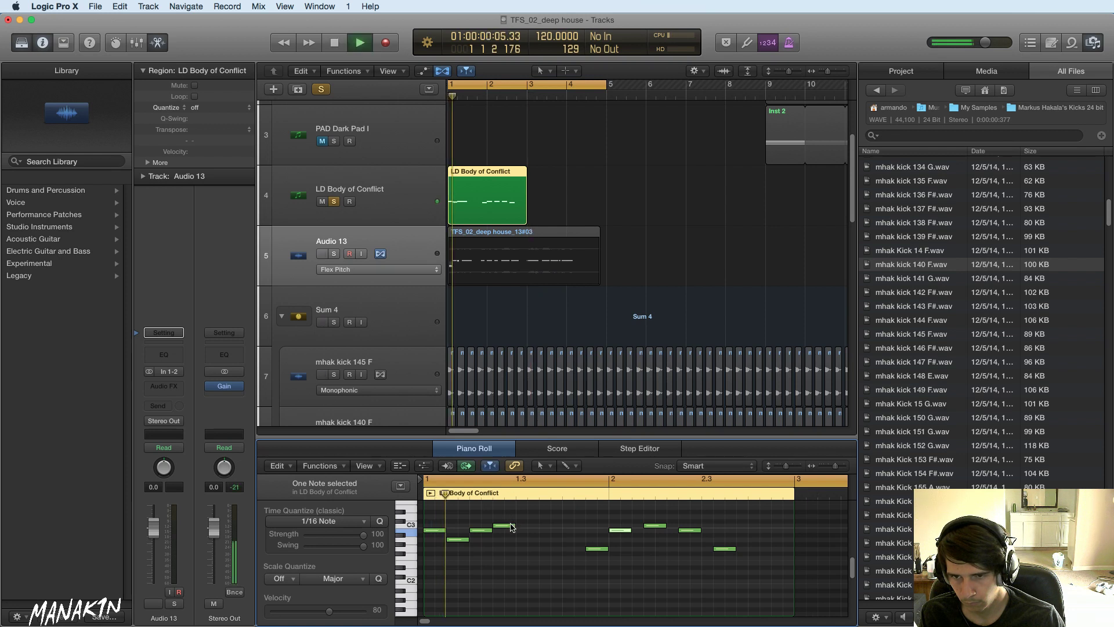
key(space)
key(space)
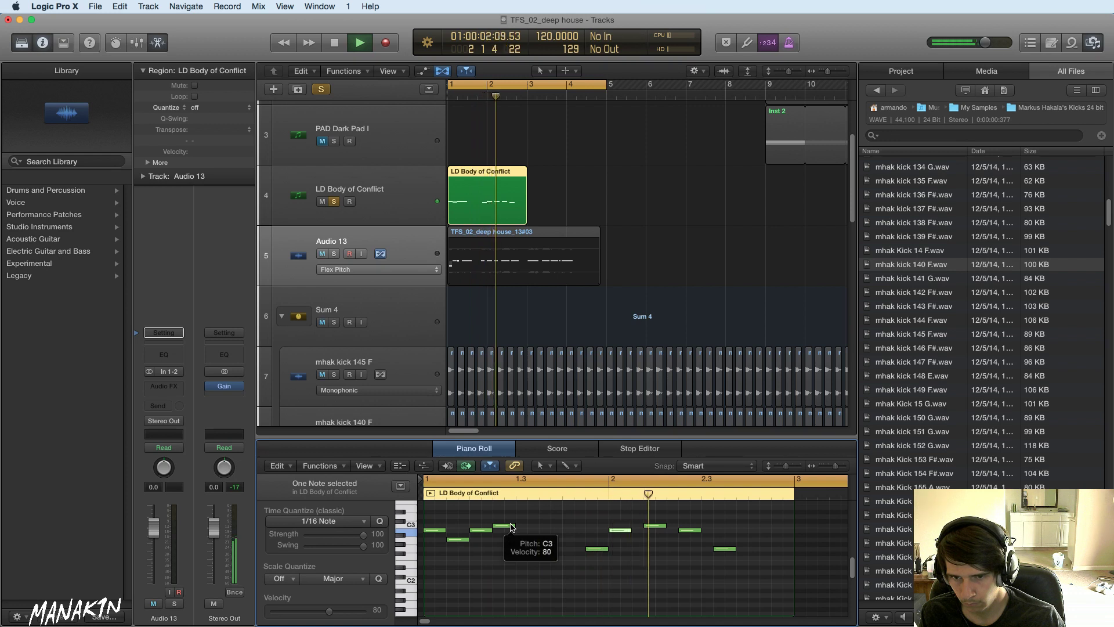
- Lower the first three notes of bar 2 by a semitone to A#2, B2 and A#2 and play the melody back
key(space)
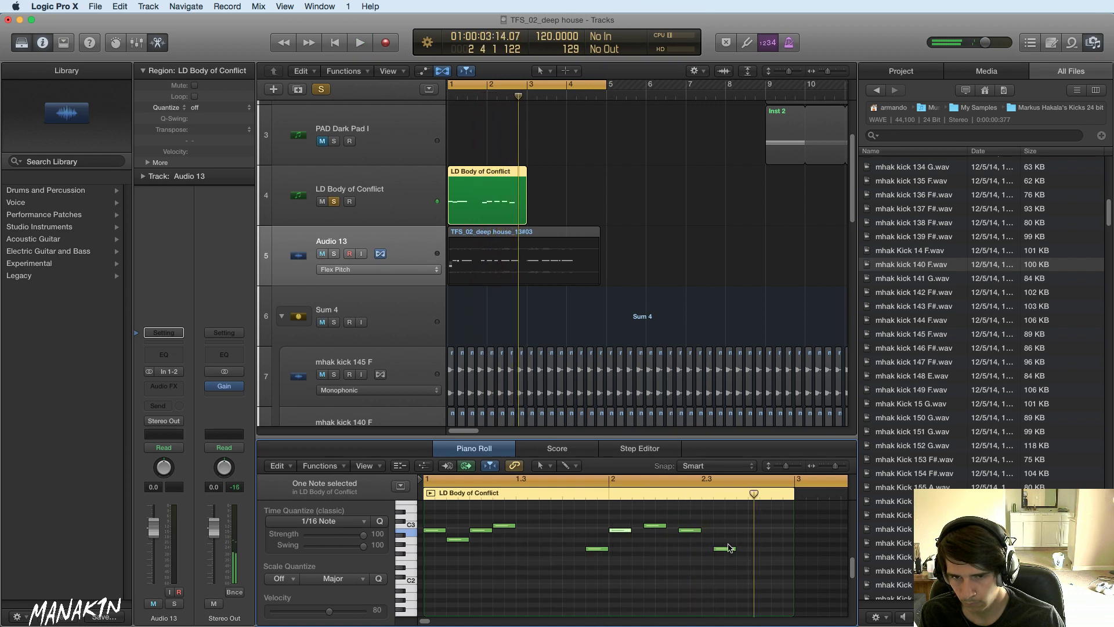
shift+click(693, 530)
shift+click(656, 526)
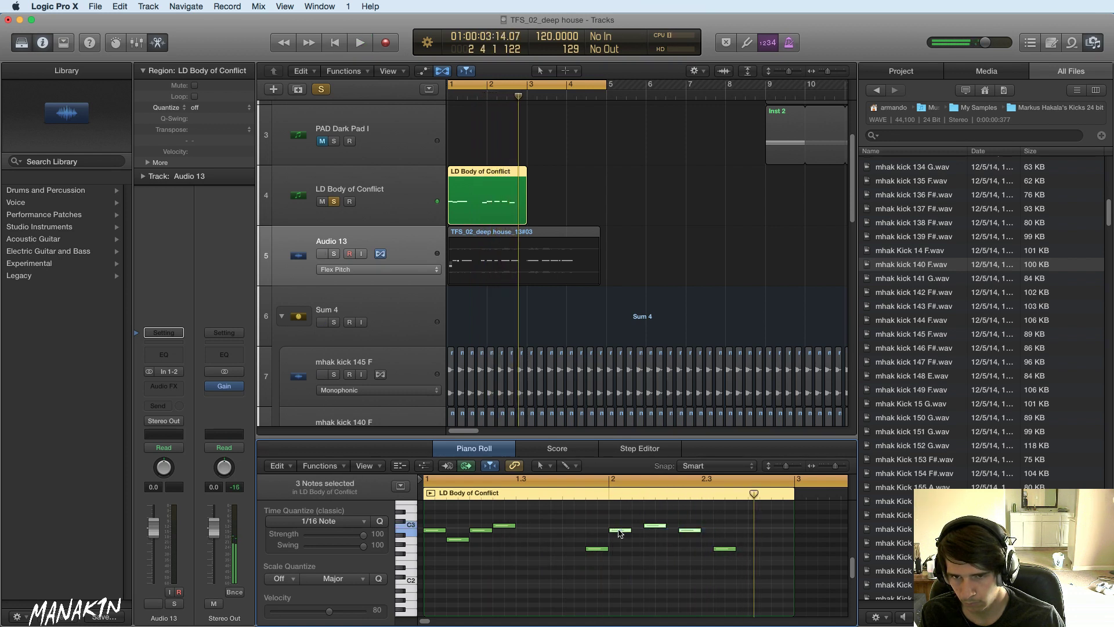
drag(620, 530, 620, 536)
key(space)
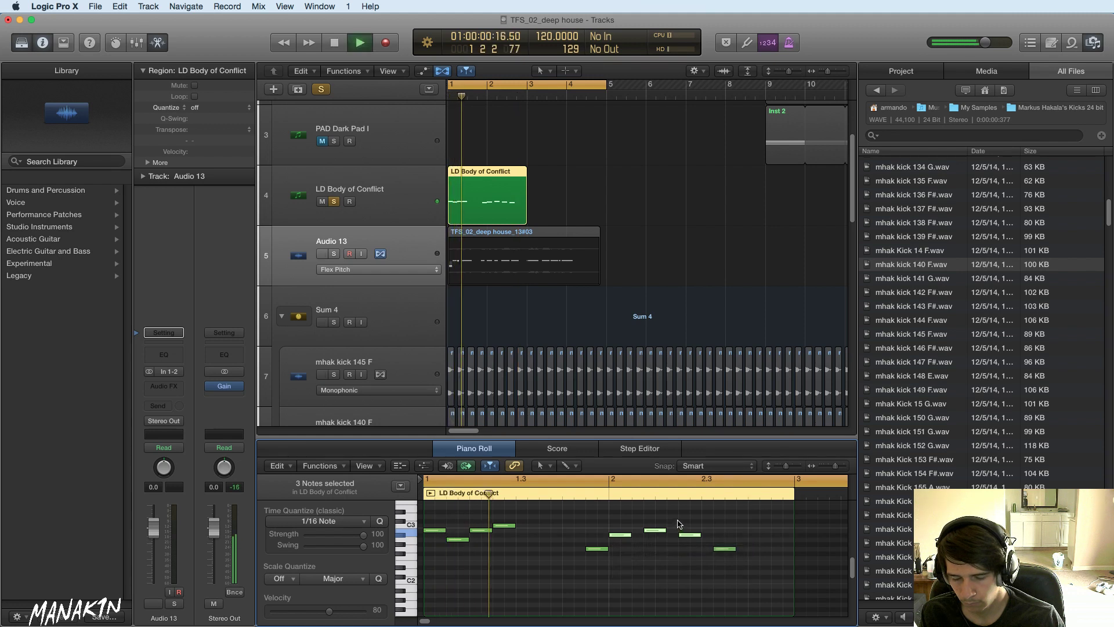
click(678, 526)
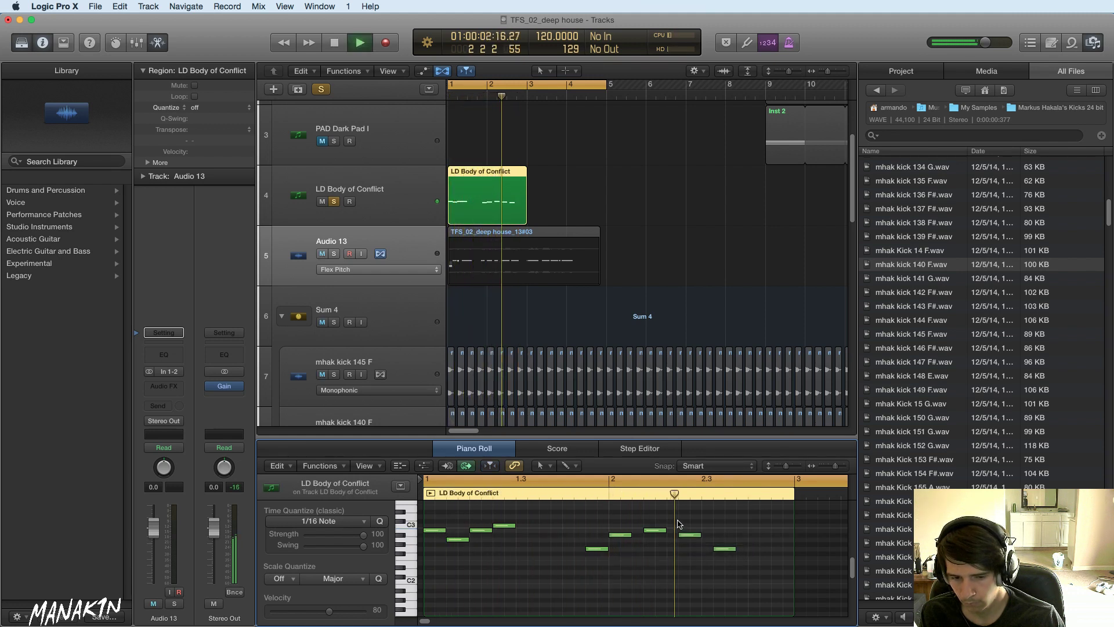
key(space)
- Lower bar 1's first, third and fourth notes by a semitone, set its second note to G2 and play the melody back
drag(555, 514, 436, 532)
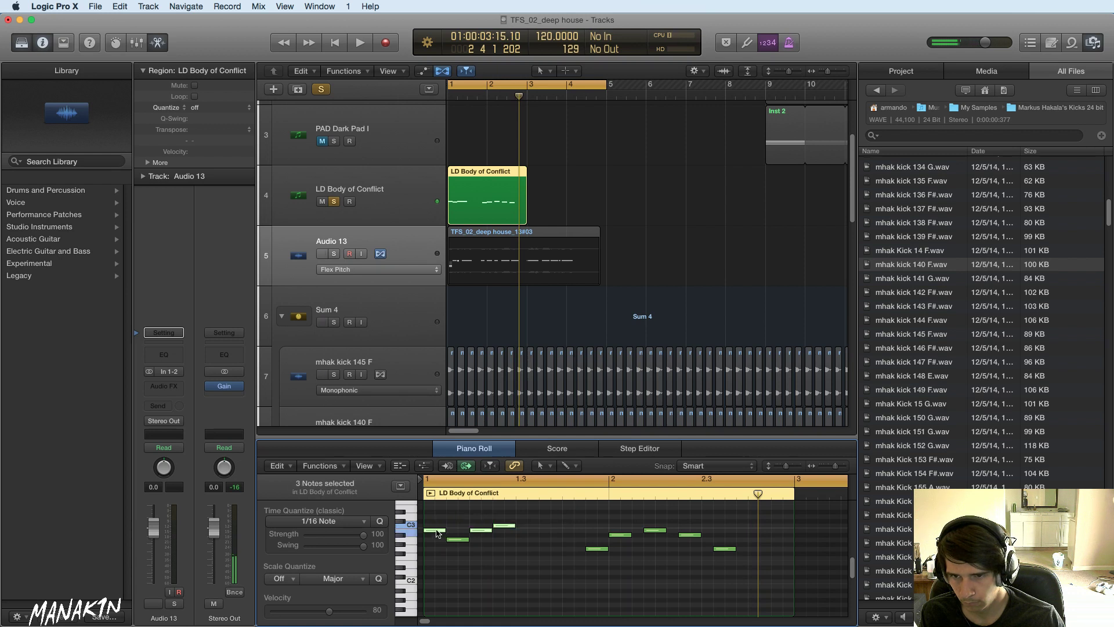
shift+click(437, 532)
drag(457, 540, 460, 549)
click(476, 556)
key(space)
key(space)
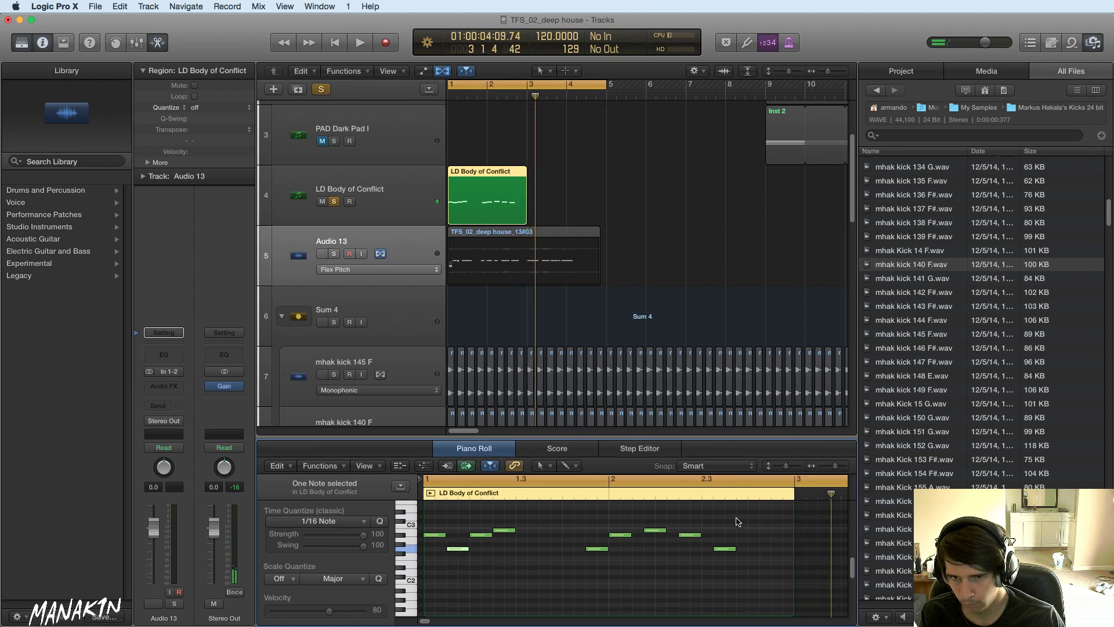
key(space)
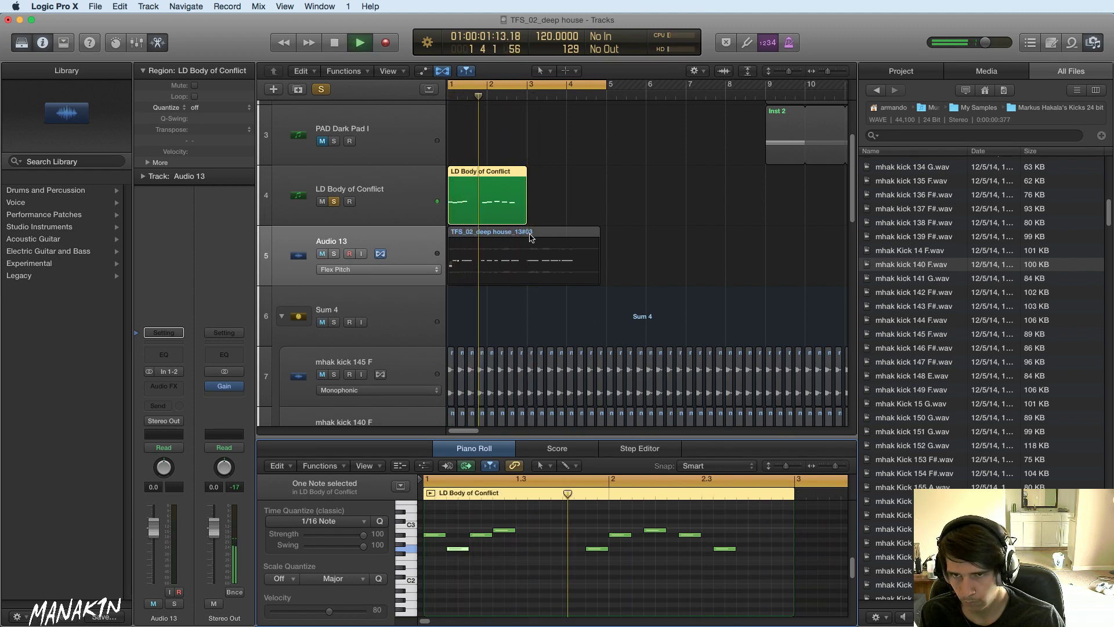
- Raise the second note, the note just before bar 2 and bar 2's last note to G#2, checking by playback
key(space)
drag(450, 546, 451, 543)
key(space)
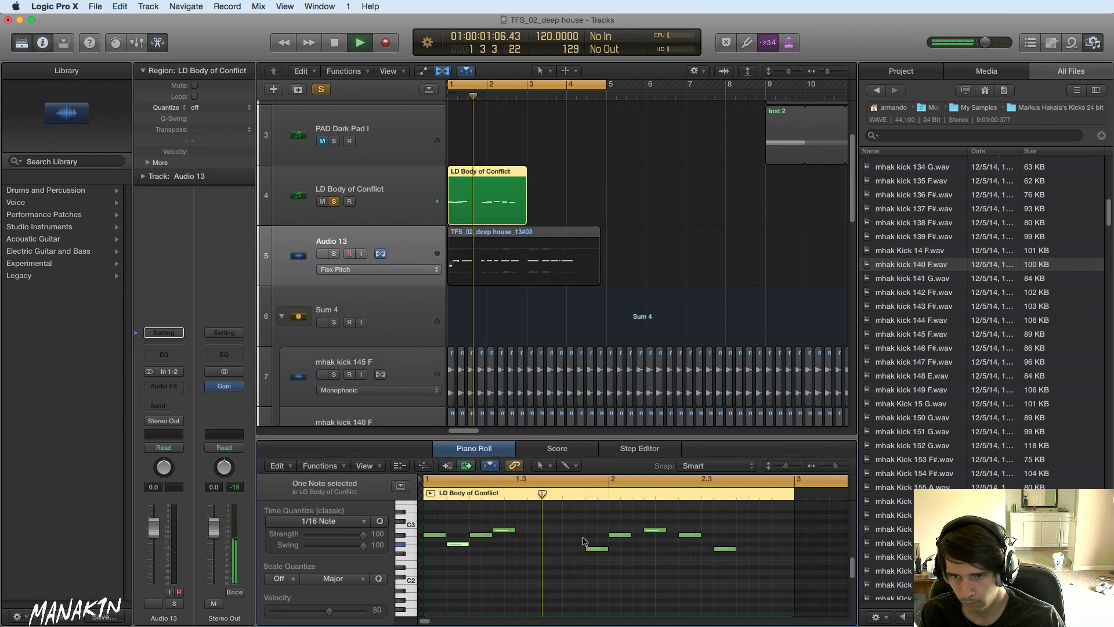
key(space)
drag(592, 548, 595, 544)
key(space)
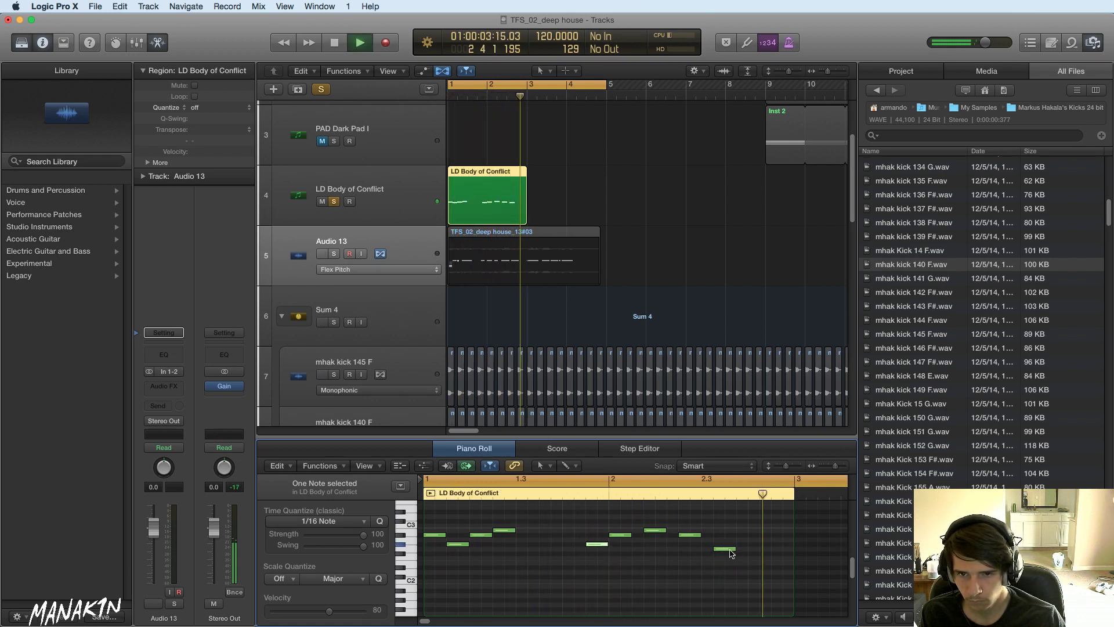
drag(725, 548, 727, 546)
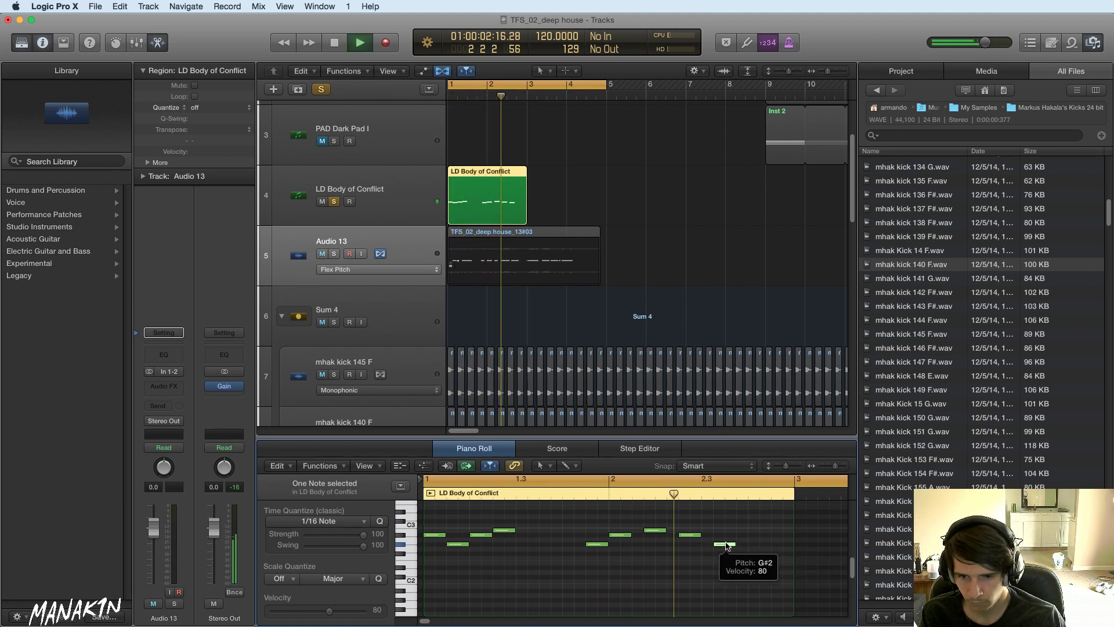
key(space)
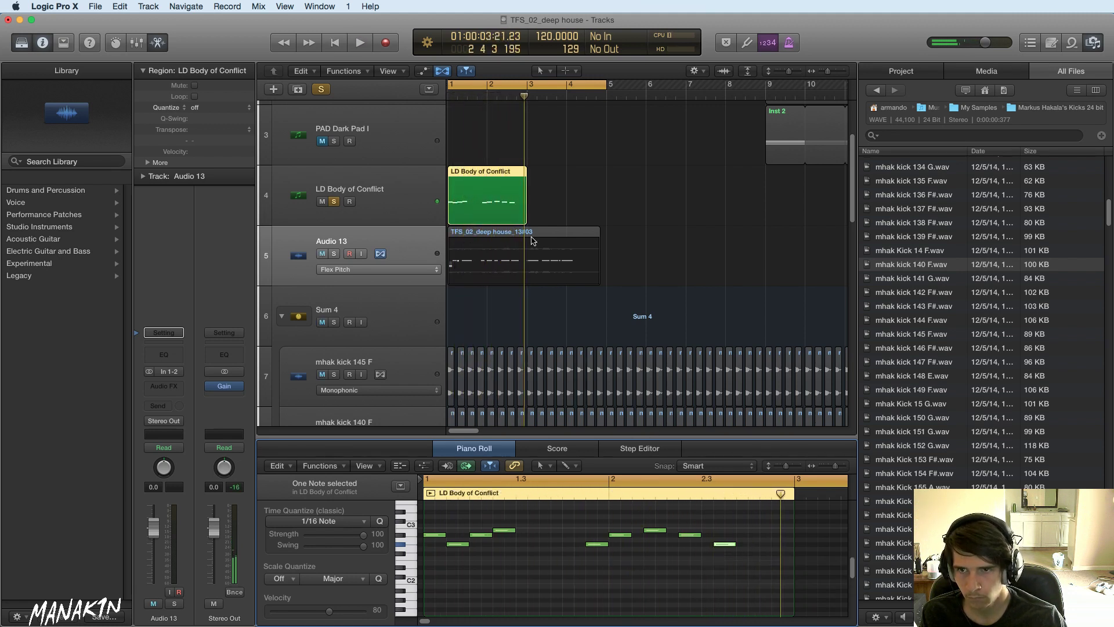
- Lengthen the LD Body of Conflict region to bar 5, add a G#2 note at bar 3 and hide the file browser
drag(520, 212, 606, 212)
click(802, 543)
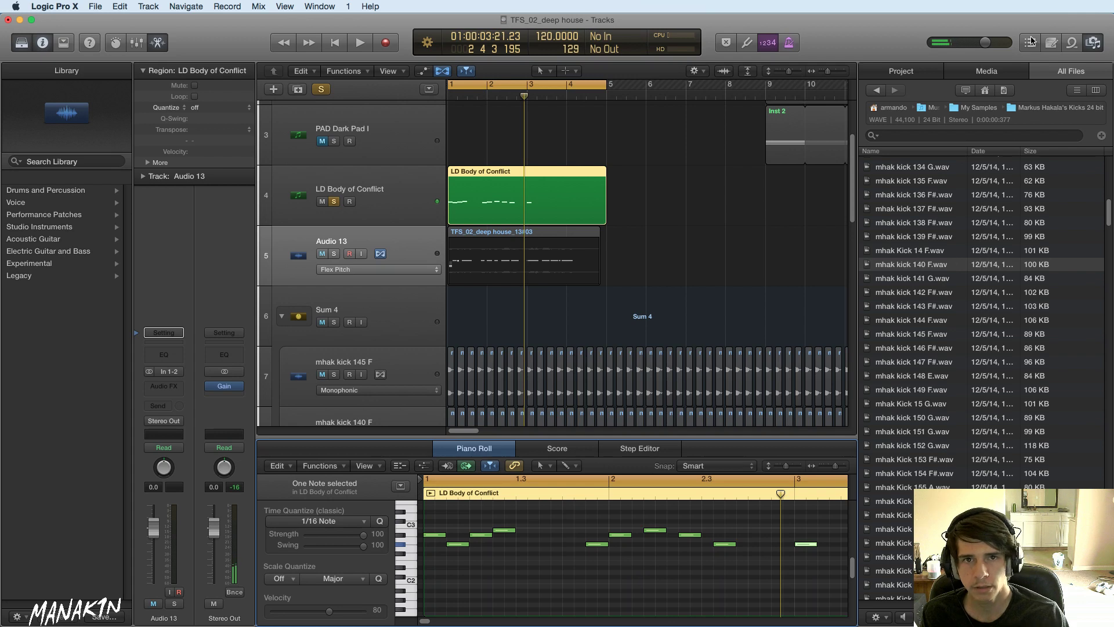
click(1090, 46)
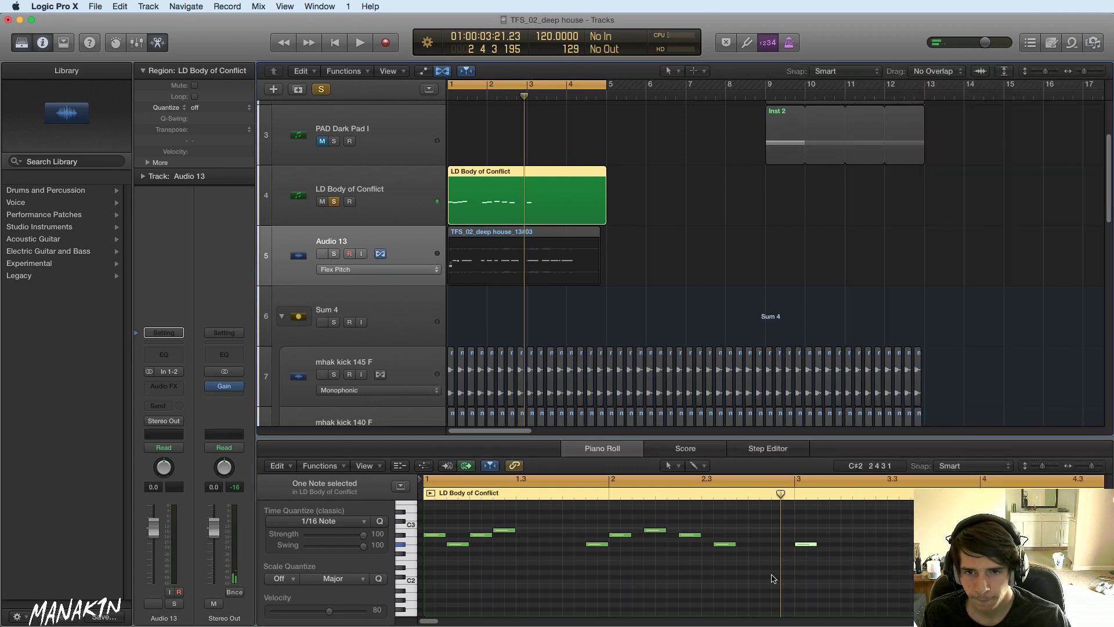
- Compare the melody with the recorded take's Flex Pitch notes, move bar 2's last note a sixteenth later and play it back
click(544, 235)
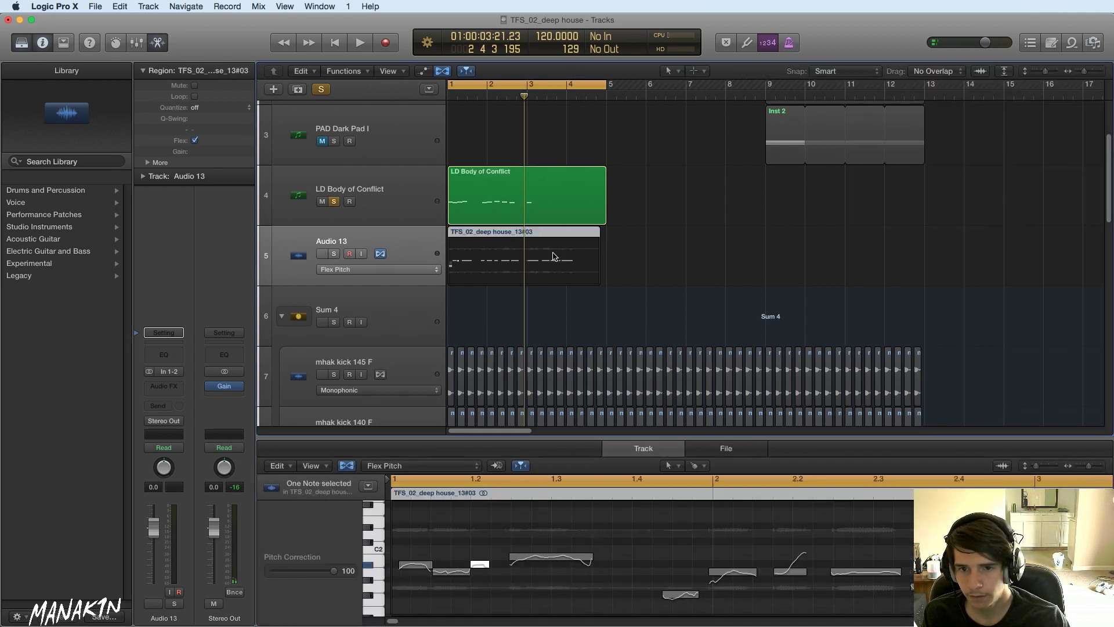
click(480, 564)
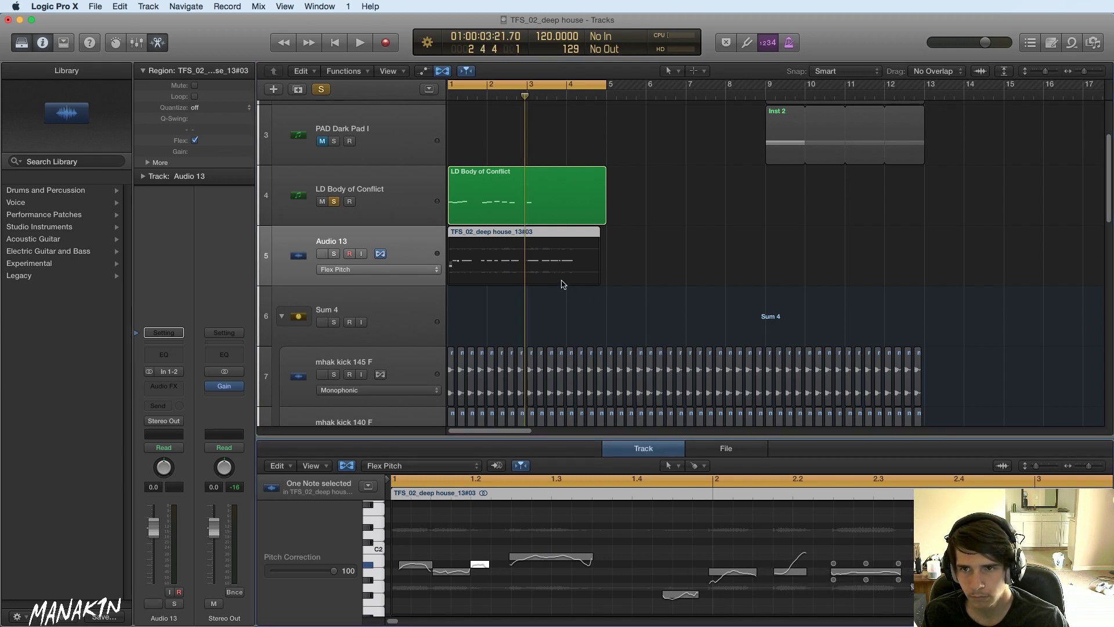
click(518, 194)
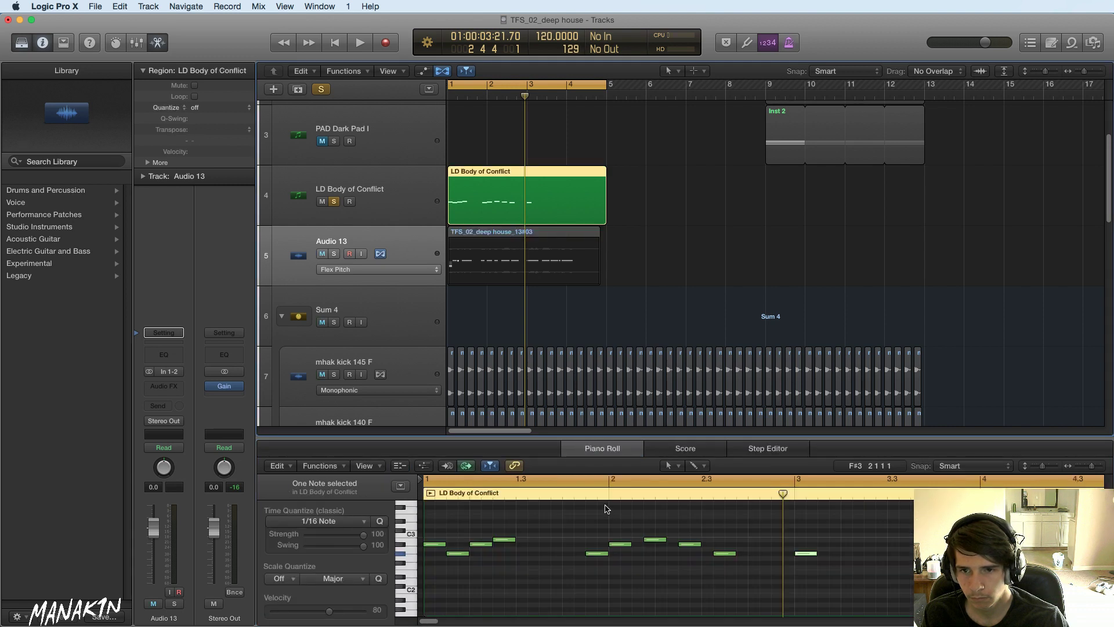
key(space)
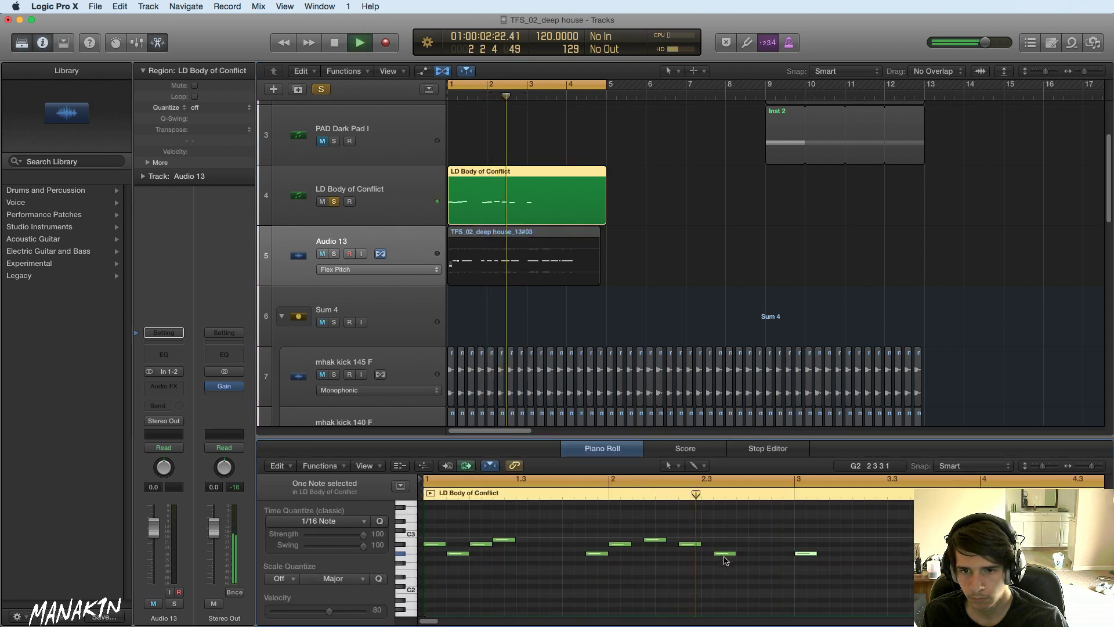
key(space)
drag(725, 560, 737, 560)
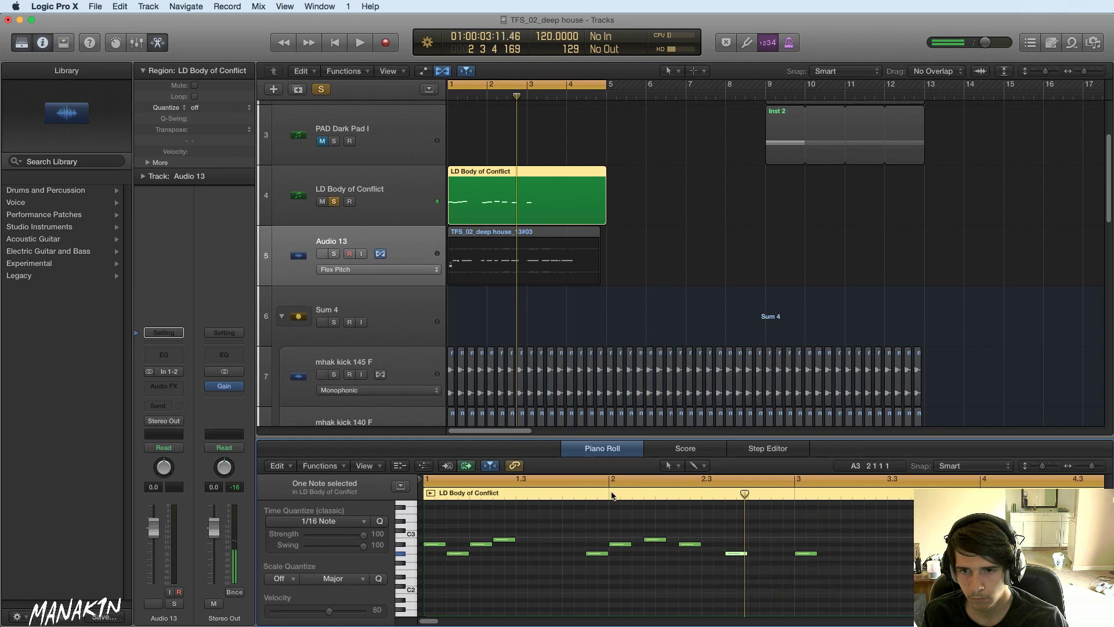
key(space)
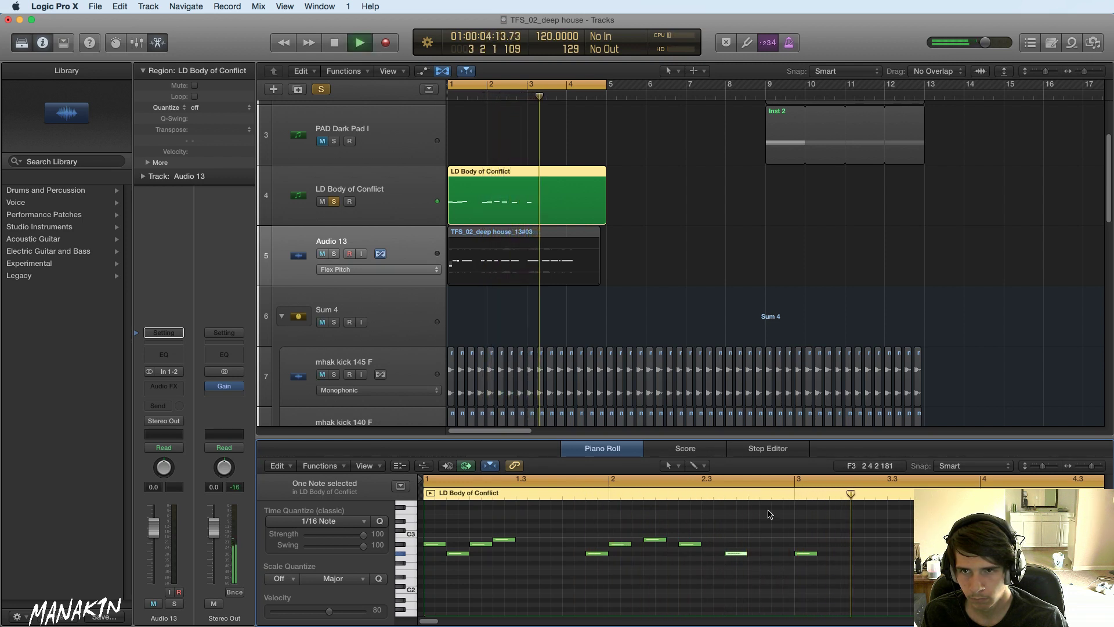
- Check the recorded take's pitches around bar 3 and raise the melody's note at the start of bar 3 to A#2
click(566, 239)
drag(397, 619, 404, 622)
click(569, 494)
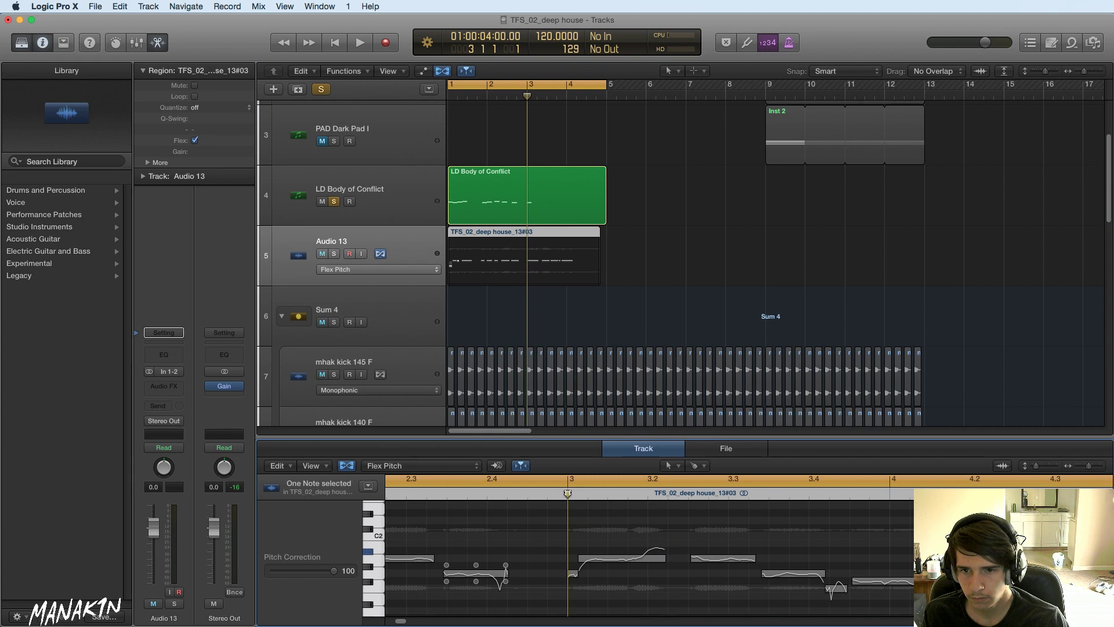
click(550, 209)
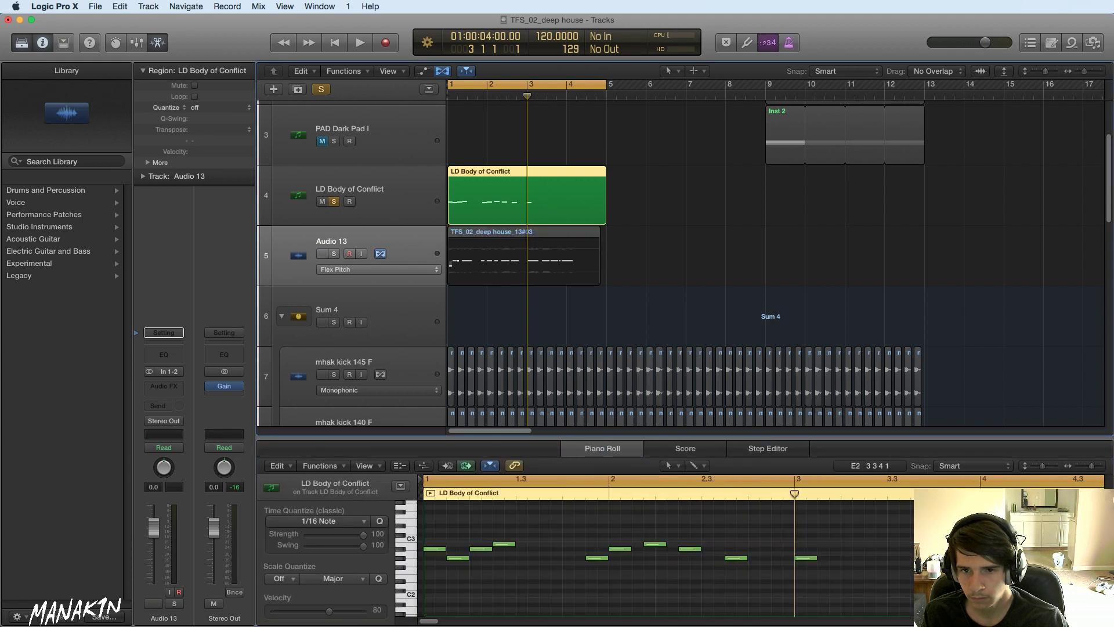
click(807, 560)
drag(810, 562, 810, 552)
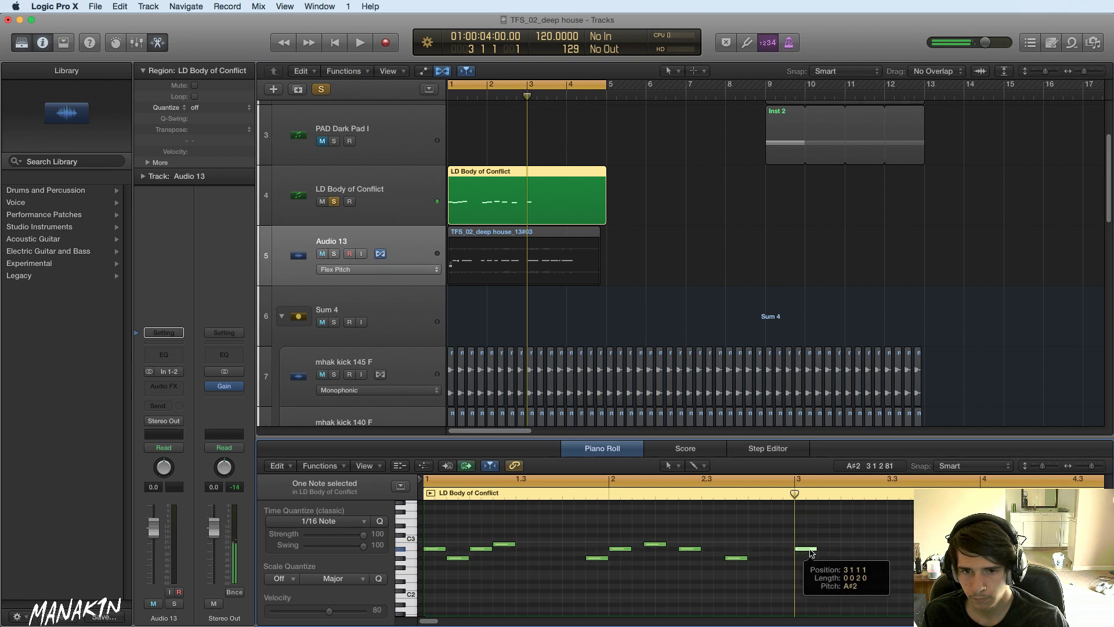
- Add B2, A#2 and G#2 notes on beats 2, 3 and 4 of bar 3, checking the take, and play them back
super+click(843, 545)
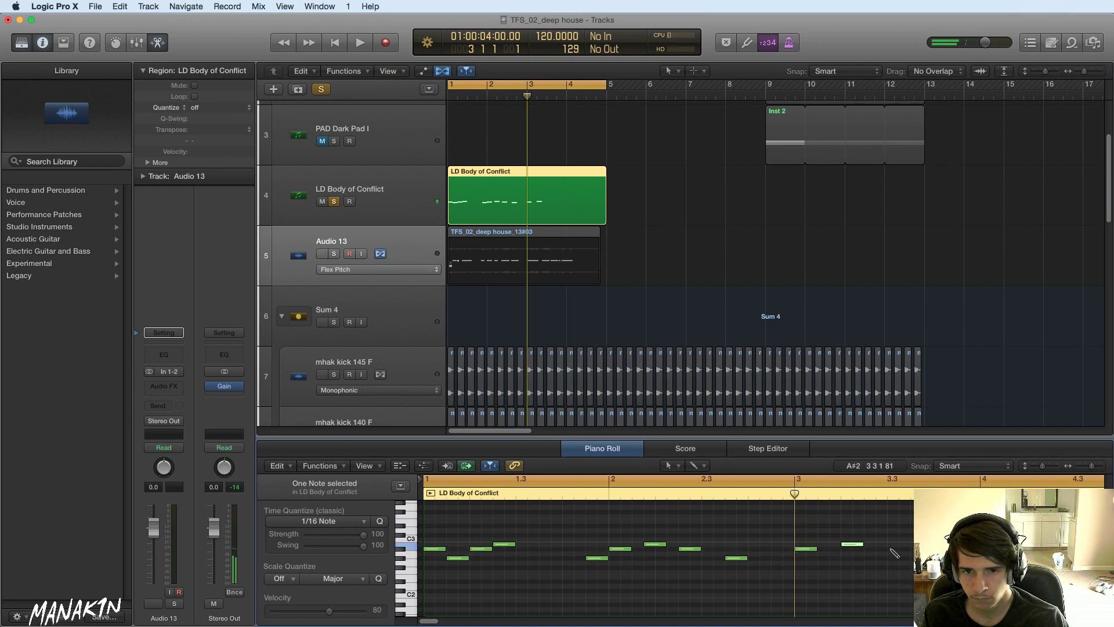
click(563, 234)
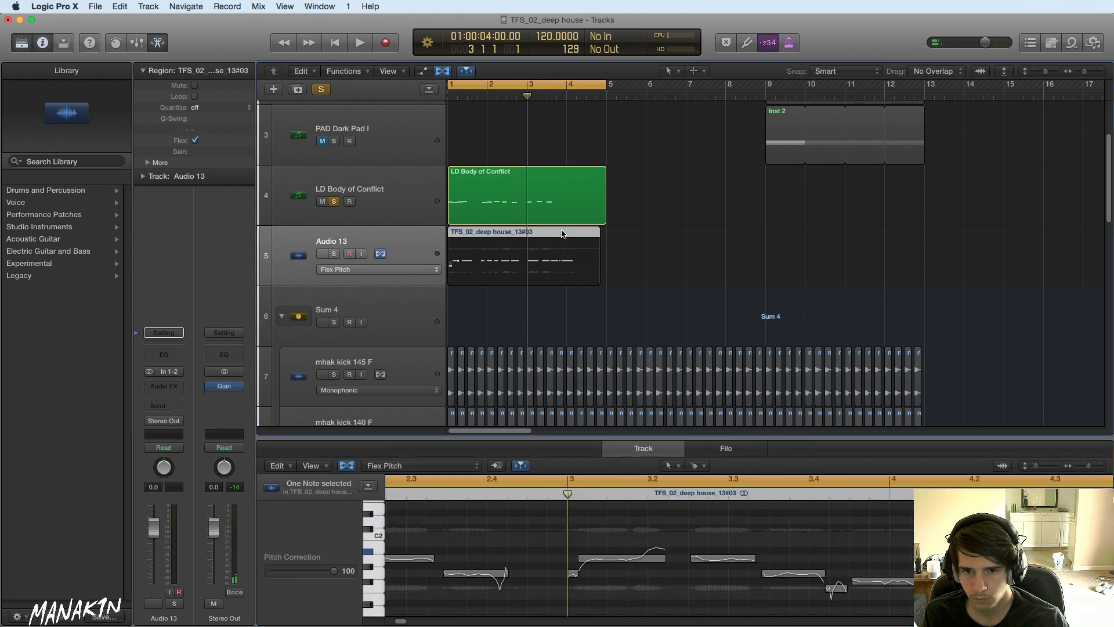
click(554, 215)
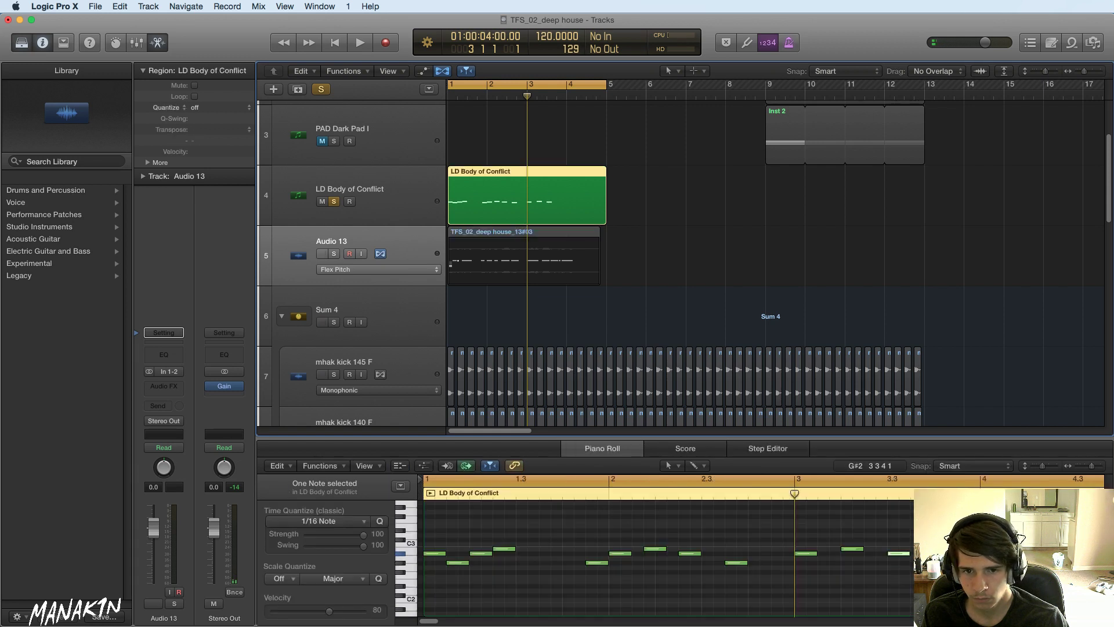
super+click(941, 567)
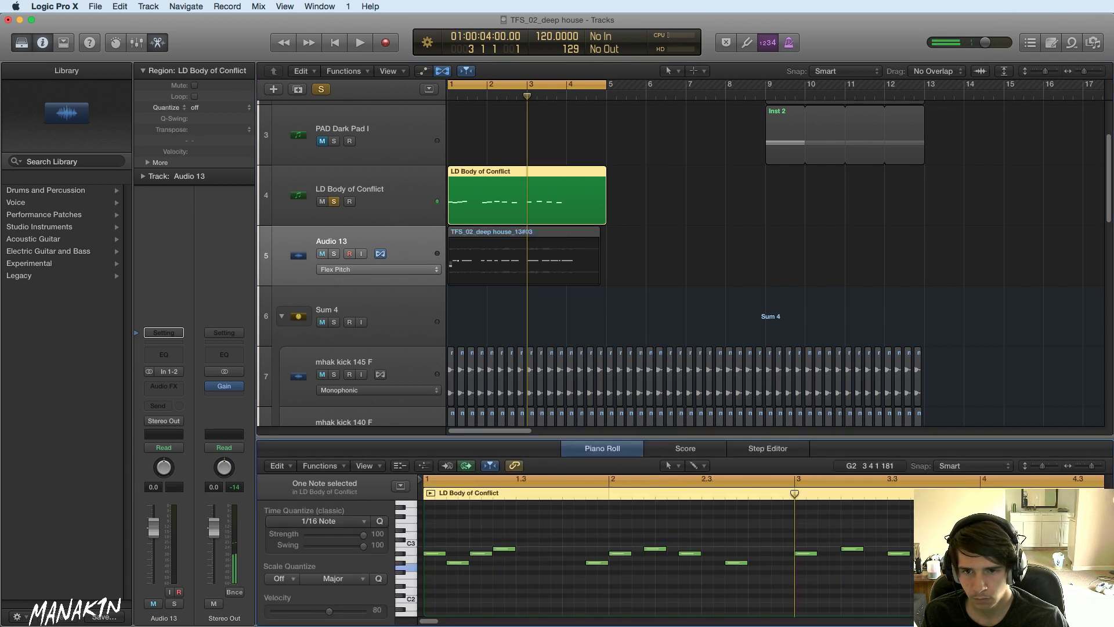
drag(943, 567, 946, 563)
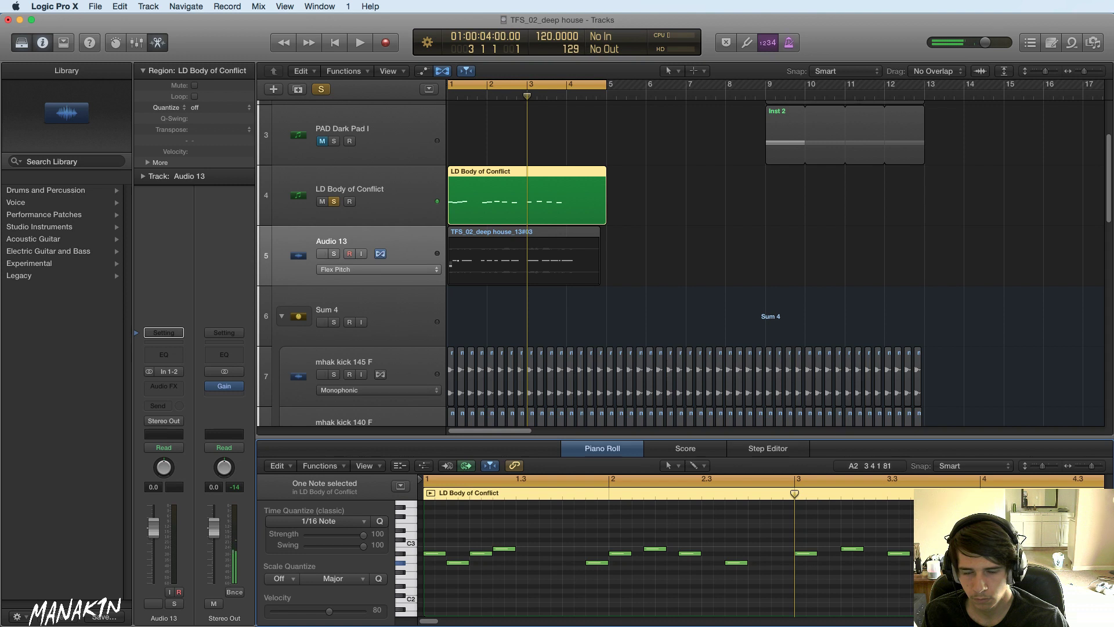
key(space)
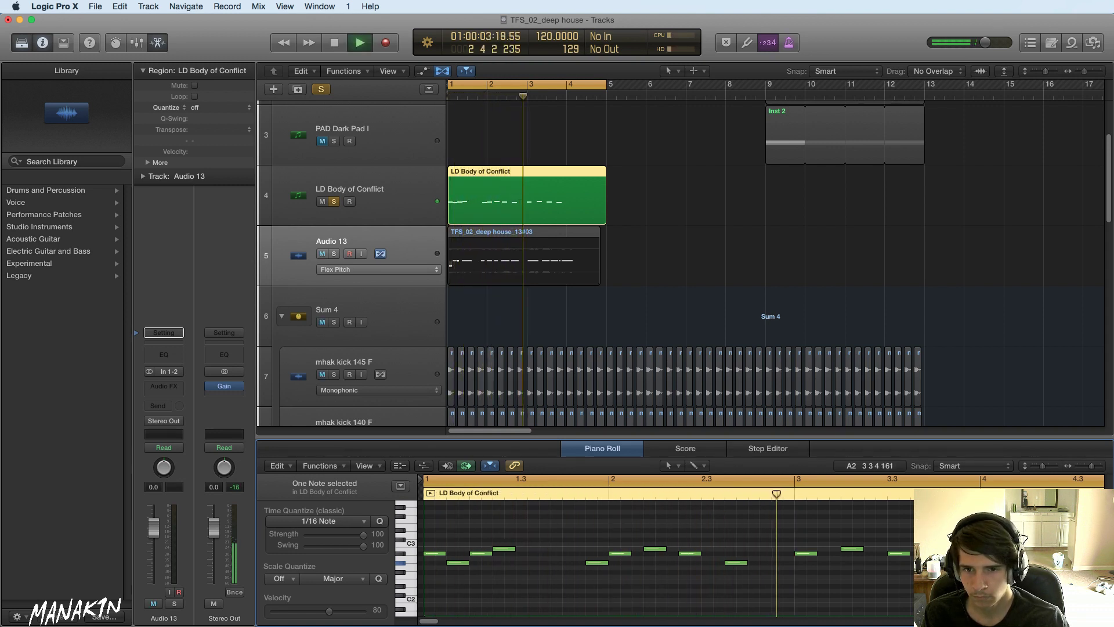
key(space)
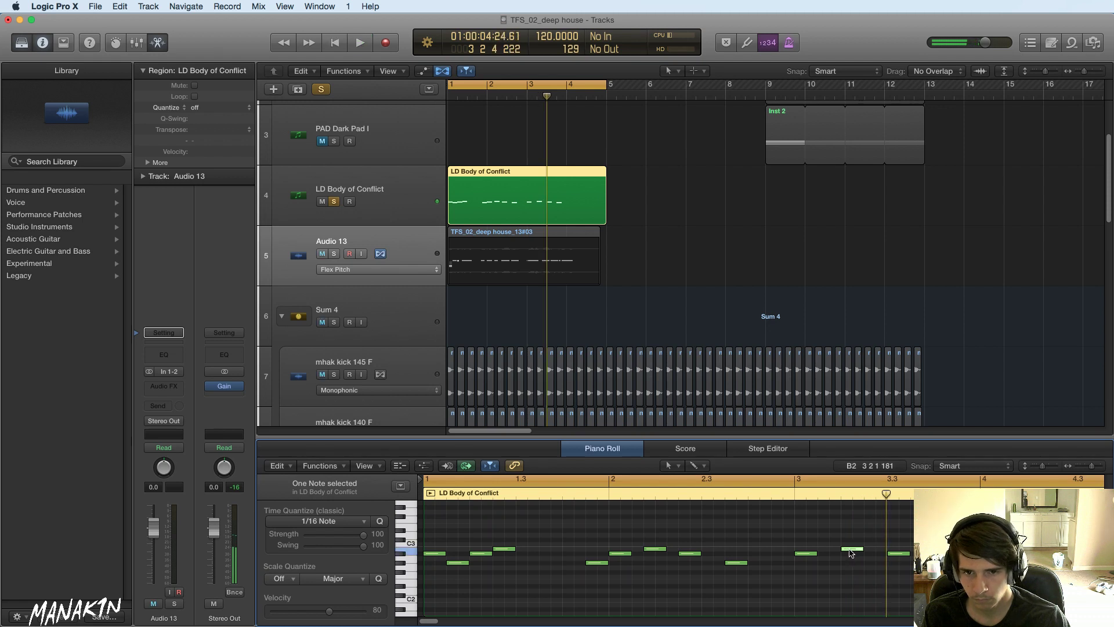
- Shift bar 3's B2 note a sixteenth earlier and the following A#2 note two sixteenths earlier, and play the melody back
drag(850, 552, 874, 557)
key(space)
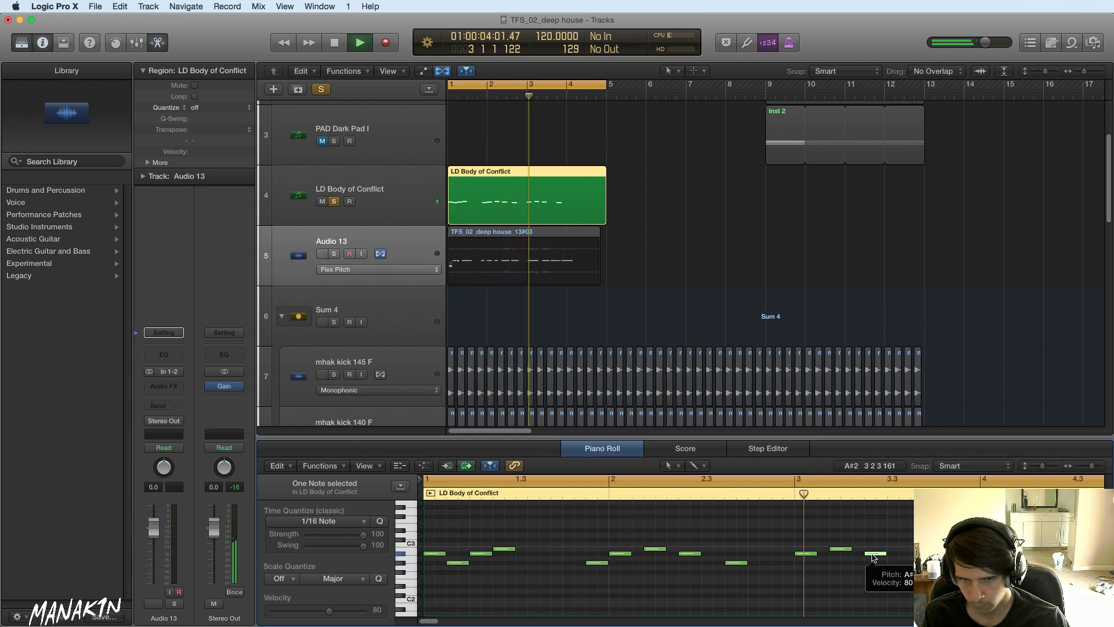
key(space)
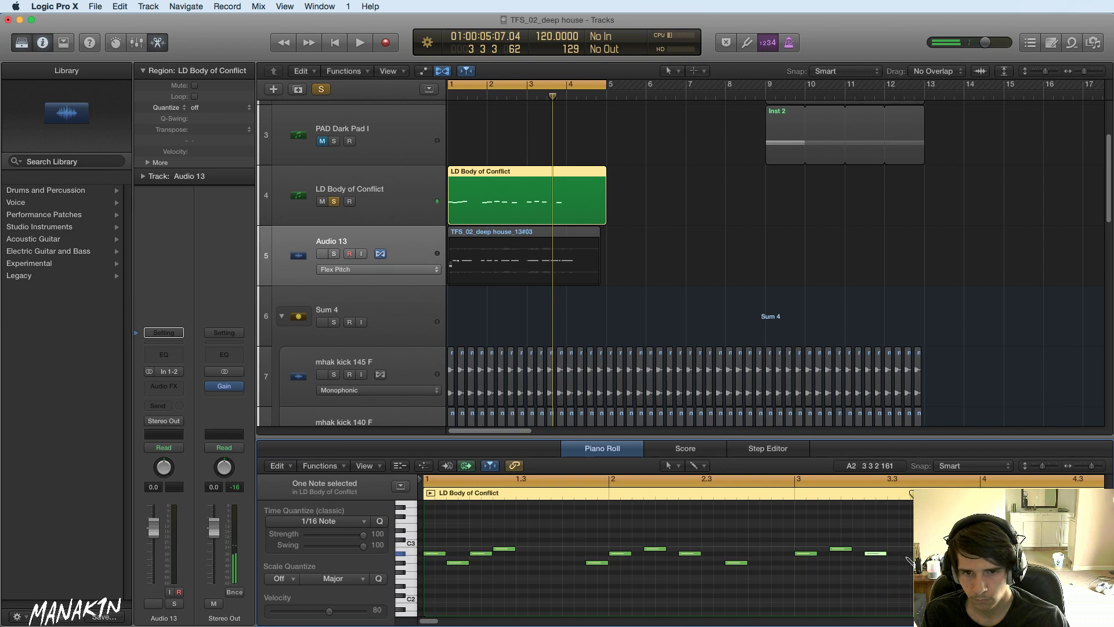
- Add a G#2 note a sixteenth after beat 3 of bar 3 and play the phrase from just before bar 3
drag(905, 555, 906, 563)
click(782, 494)
key(space)
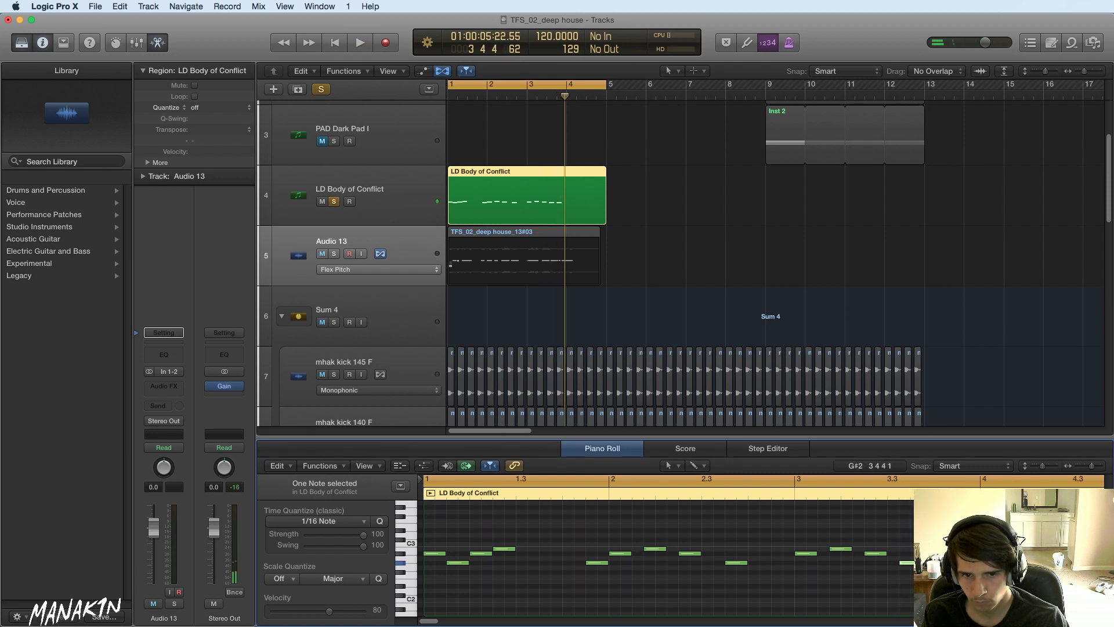
key(space)
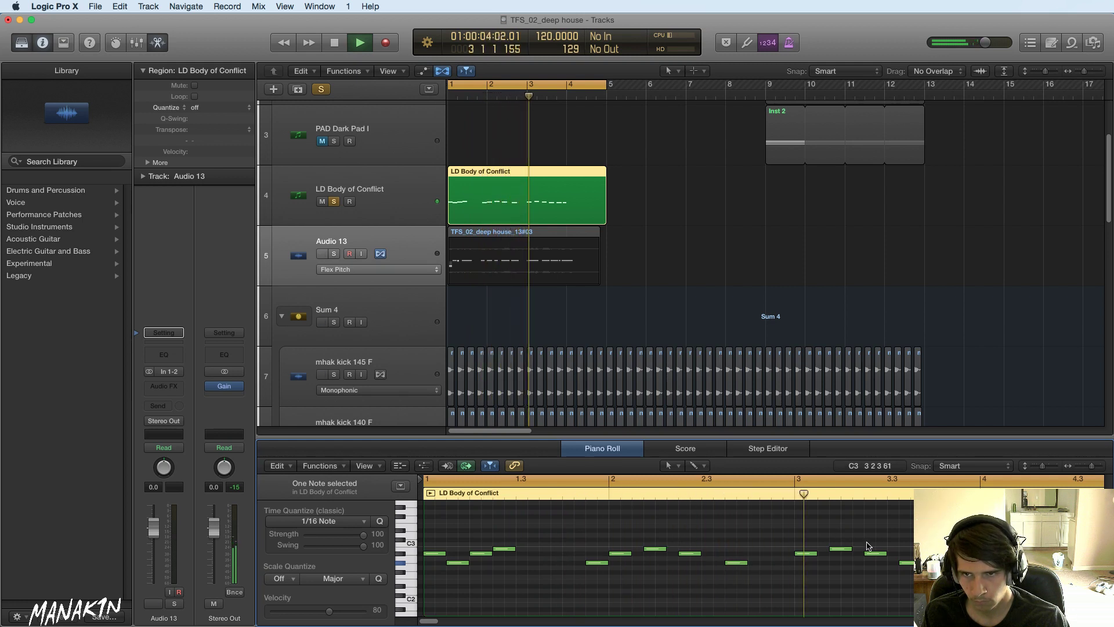
key(space)
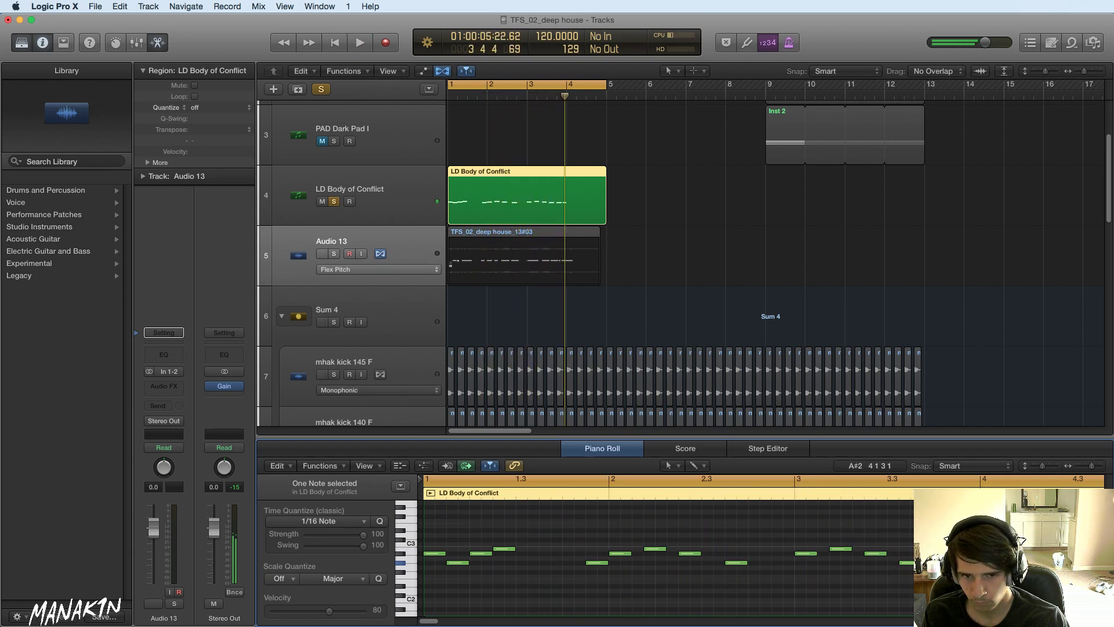
- Select the last three notes of the melody and move them a sixteenth later
click(907, 564)
drag(917, 563, 921, 563)
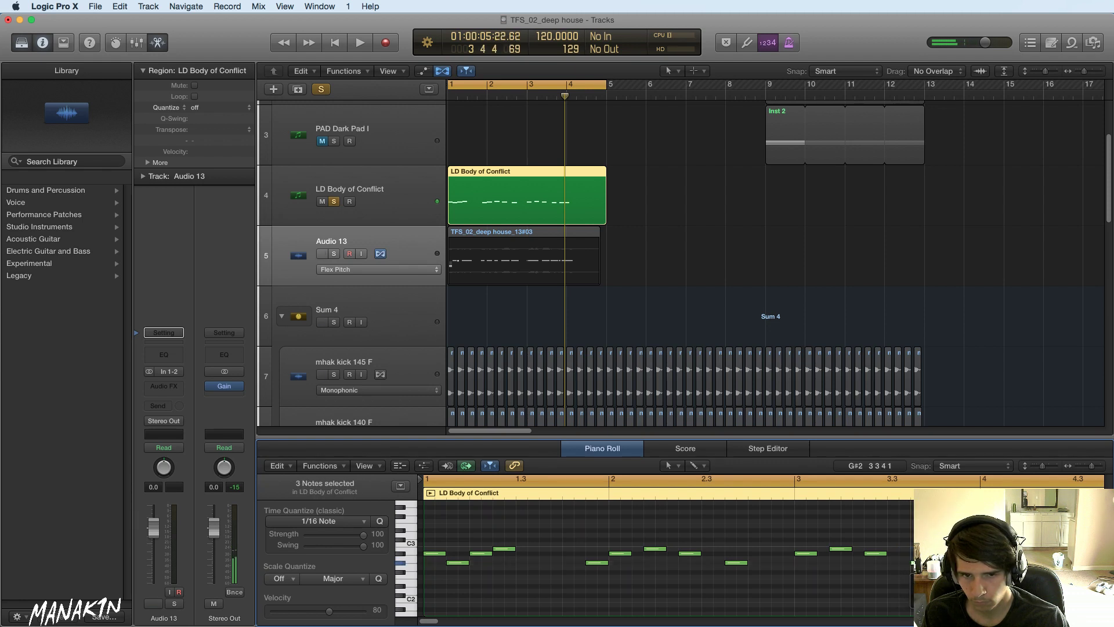
- Play back the shifted end of the melody and select its final note at the start of bar 4
key(space)
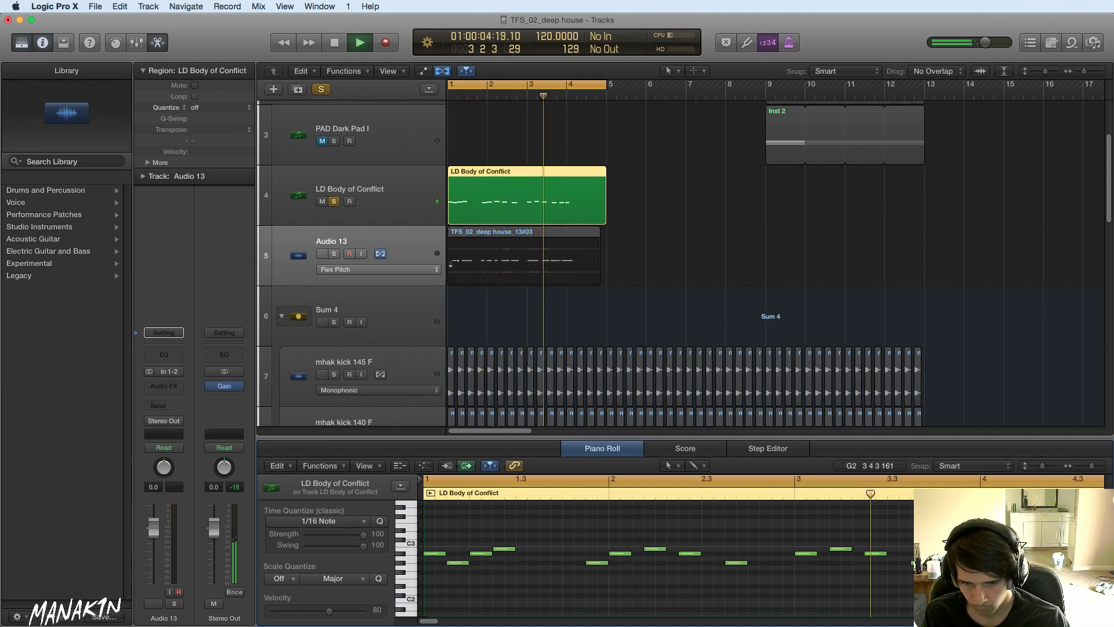
key(space)
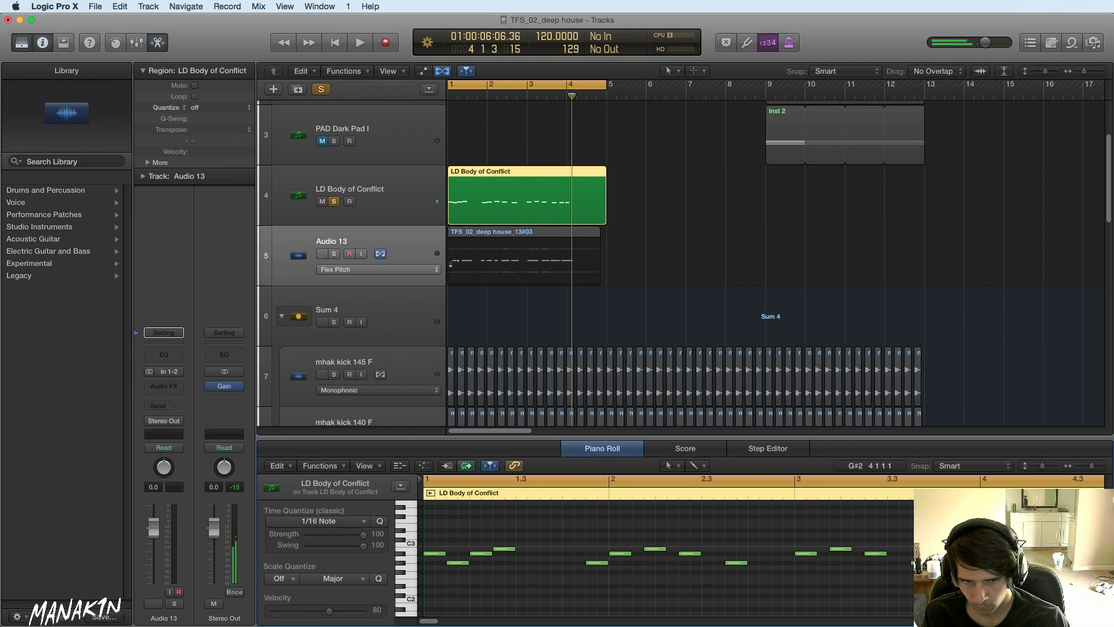
click(985, 563)
key(space)
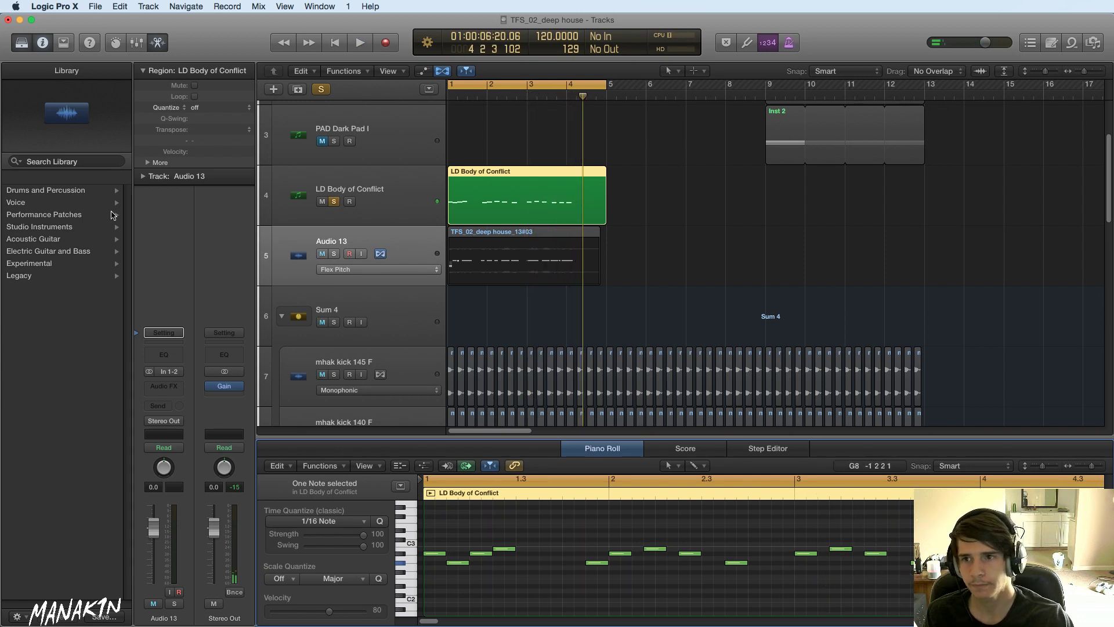
- Unsolo the LD Body of Conflict track, mute the Audio 13 take, and play the melody with the drums
click(336, 202)
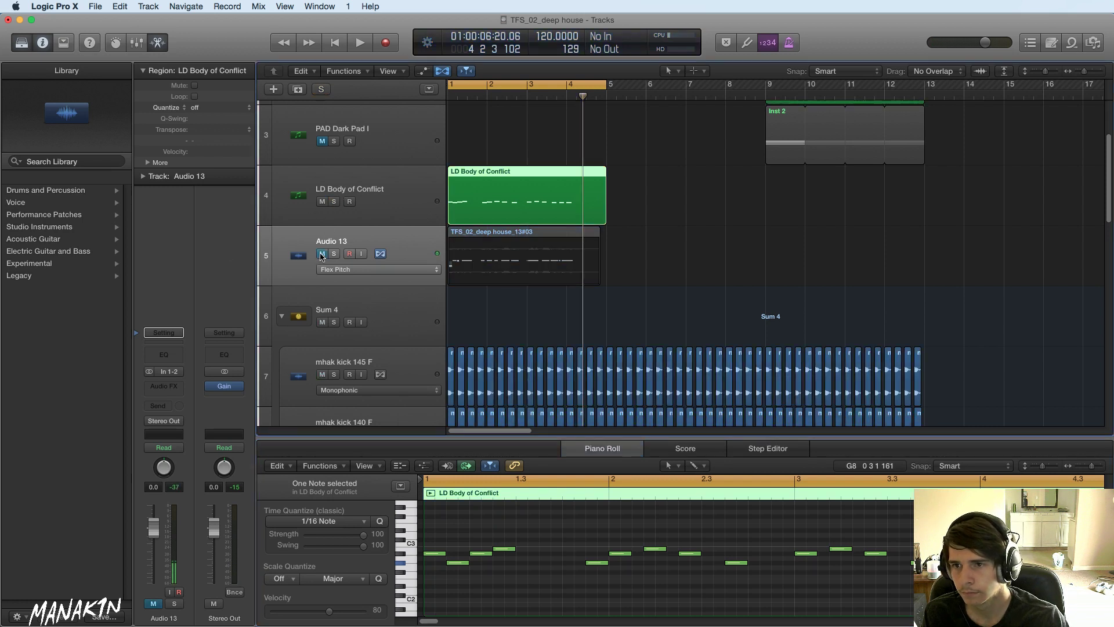
key(space)
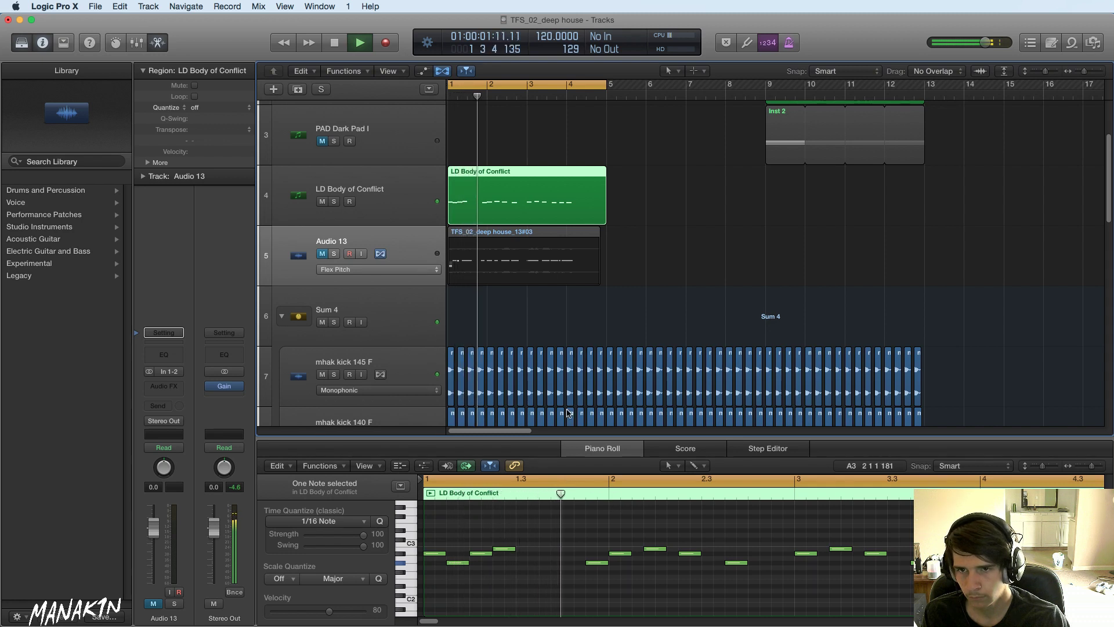
- Transpose all notes of the LD Body of Conflict melody up two octaves and play it back
key(super+a)
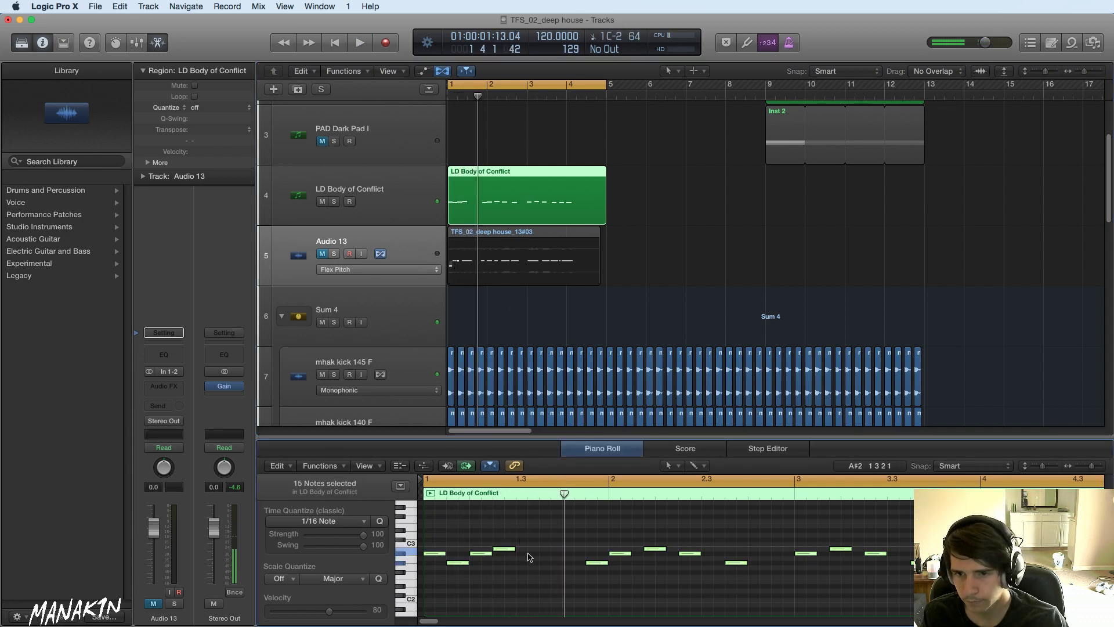
mouse_move(436, 554)
mouse_down()
mouse_move(435, 514)
mouse_move(436, 548)
mouse_move(437, 538)
mouse_up()
key(space)
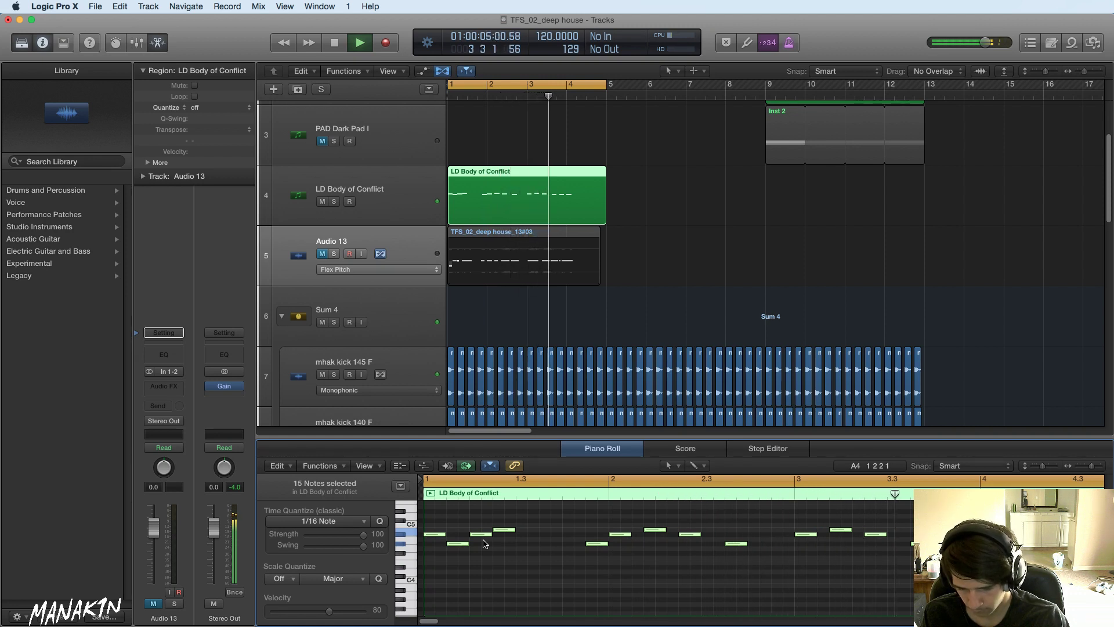
key(space)
- Try the melody's last two G#4 notes an octave lower, play the result, and raise them back an octave
click(485, 543)
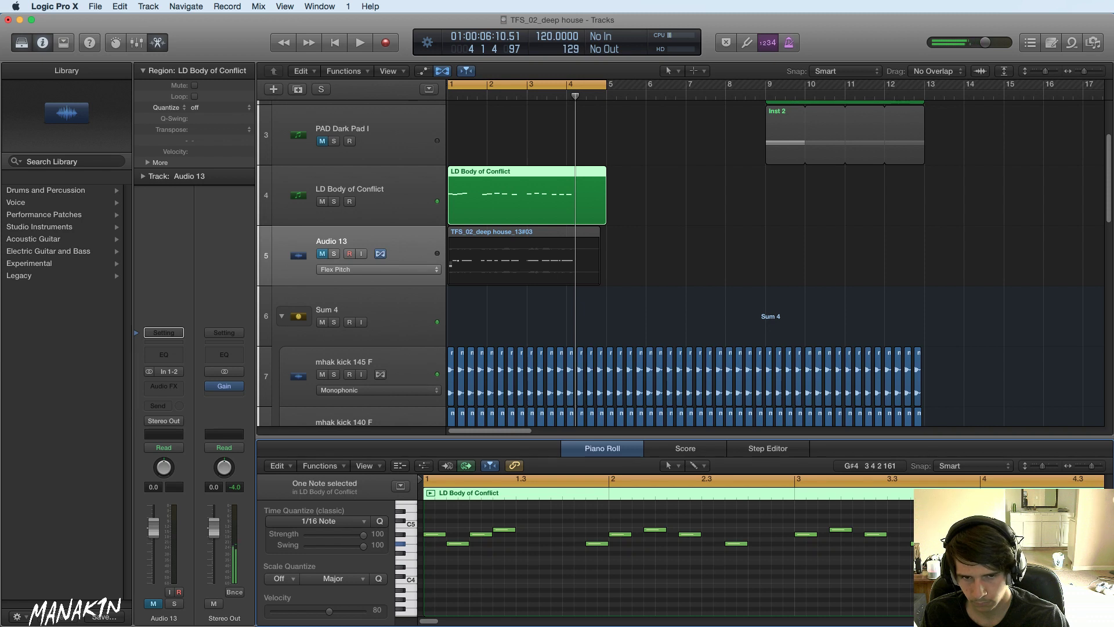
drag(996, 543, 996, 599)
drag(970, 543, 970, 600)
key(space)
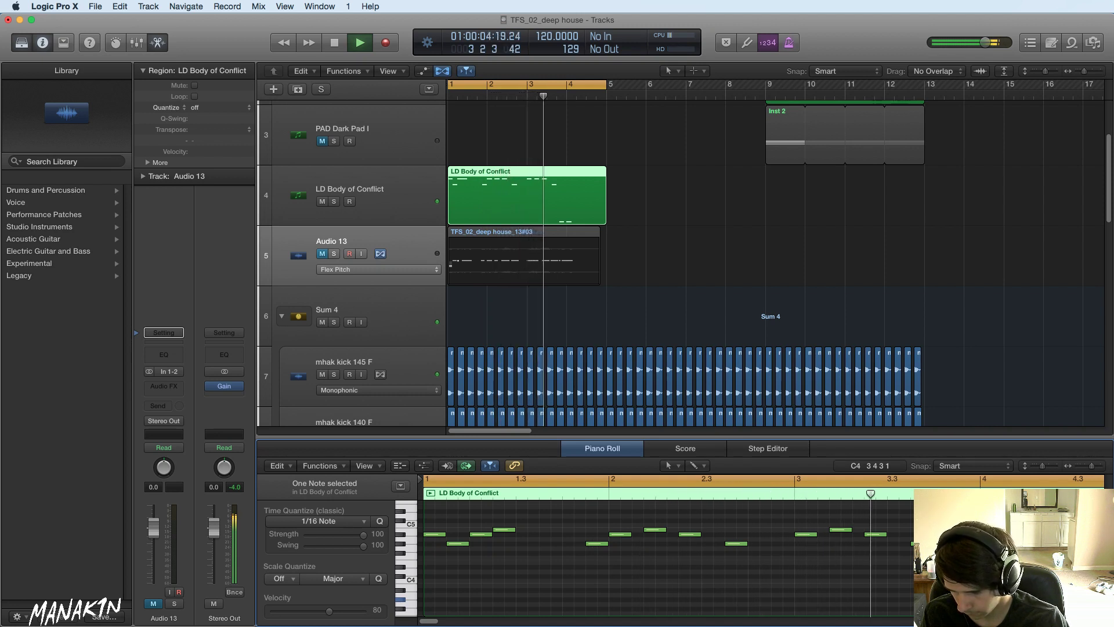
key(space)
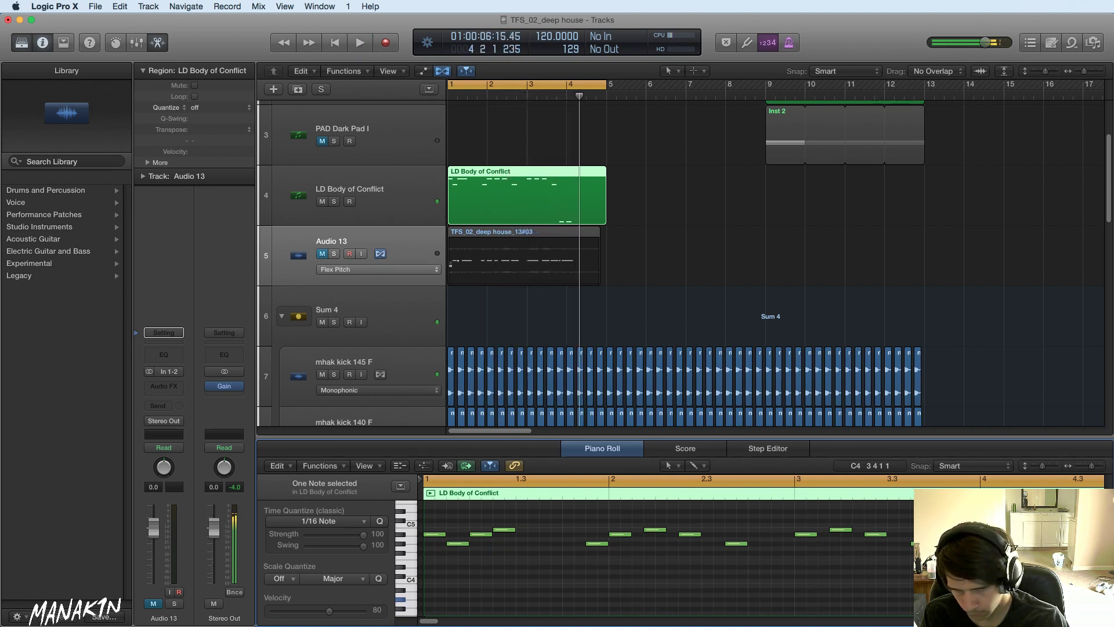
key(alt+shift+Up)
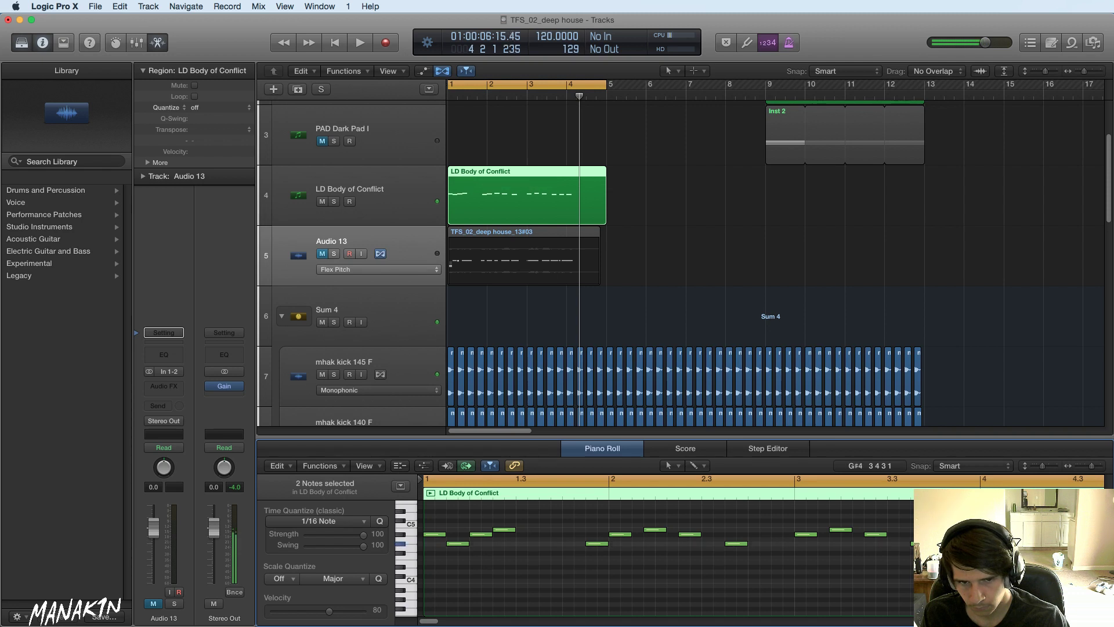
- Play the melody with the drums, repeating the phrase from the start of bar 3
key(space)
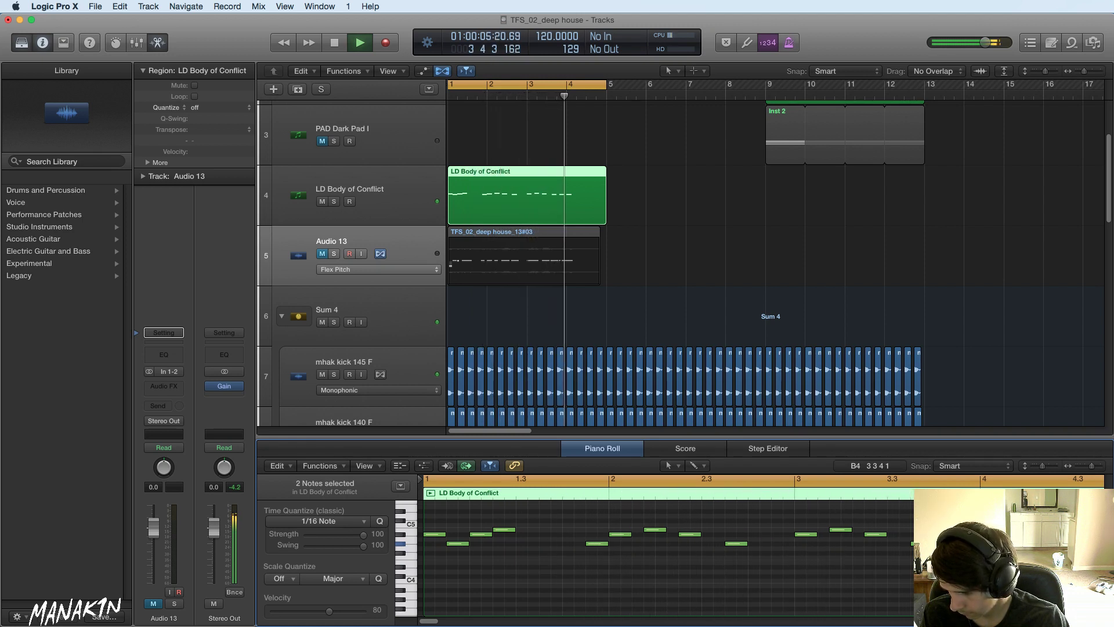
key(space)
click(791, 494)
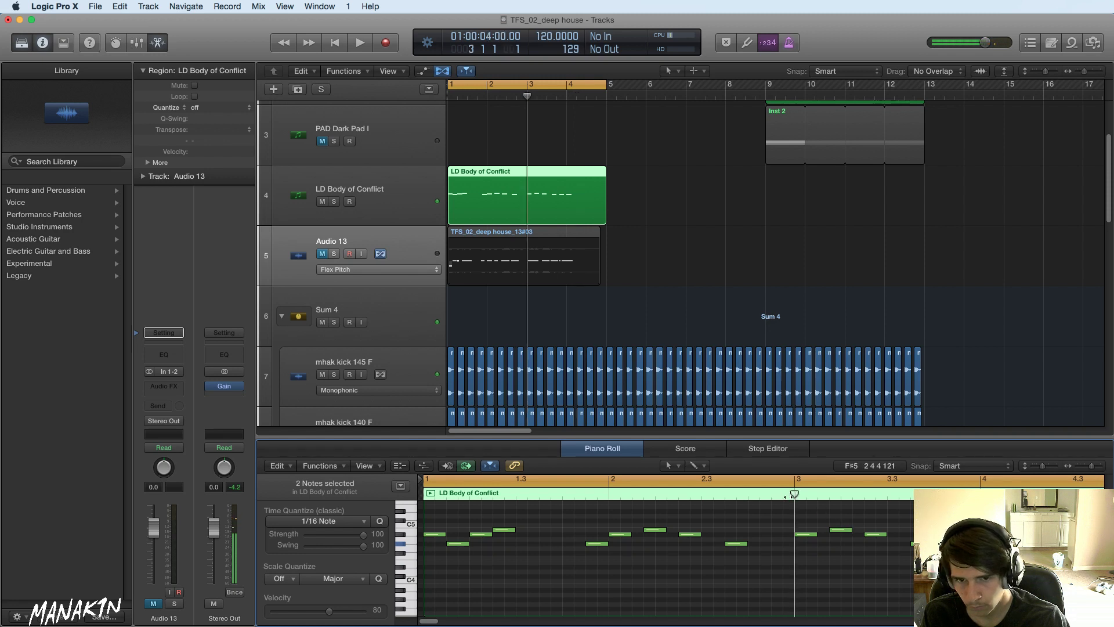
key(space)
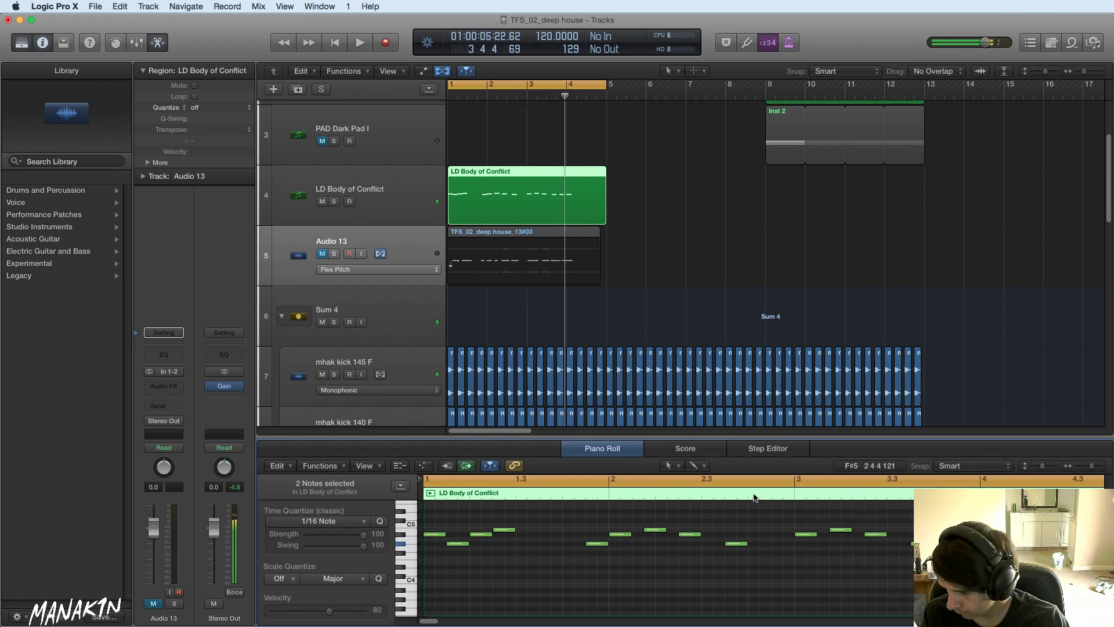
key(space)
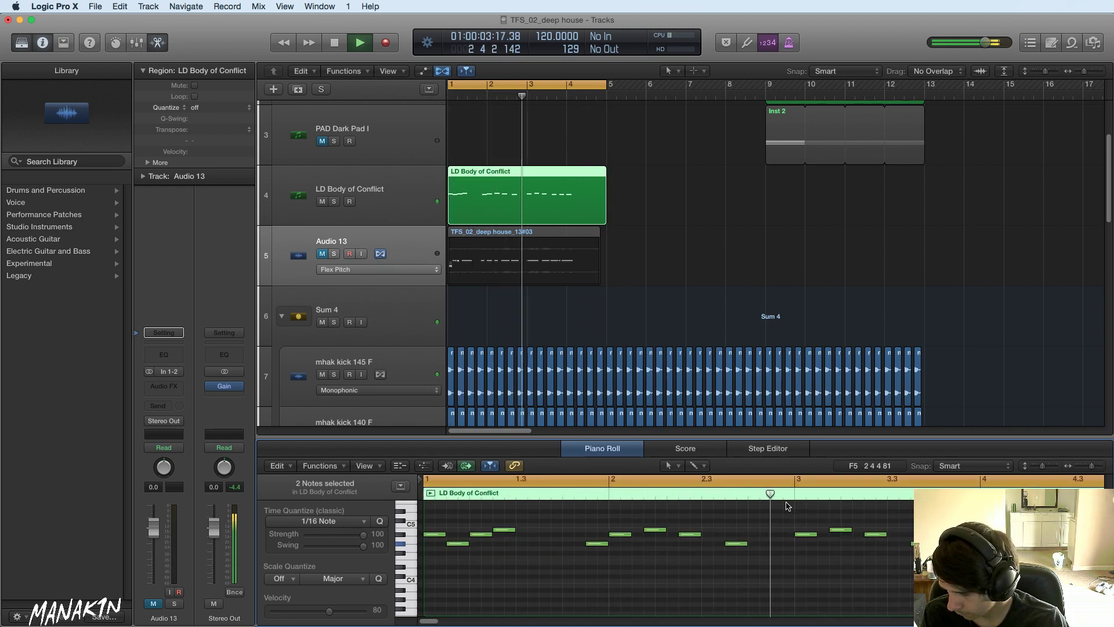
- Add a G#4 note two sixteenths before bar 3 and play the melody from beat 4 of bar 1
key(space)
key(space)
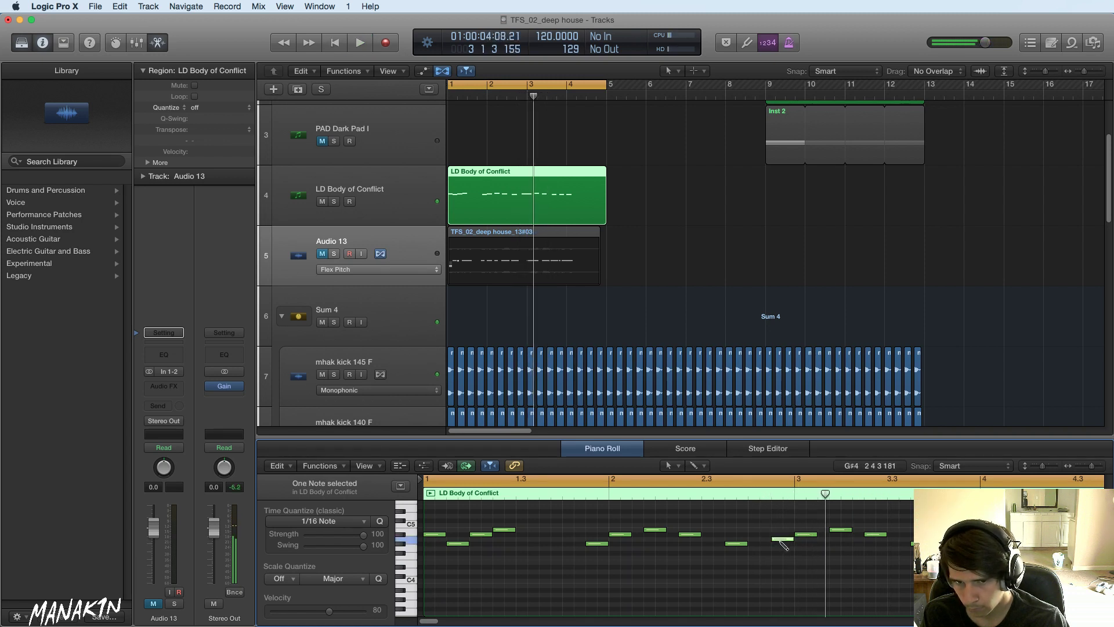
drag(783, 544, 781, 546)
click(575, 492)
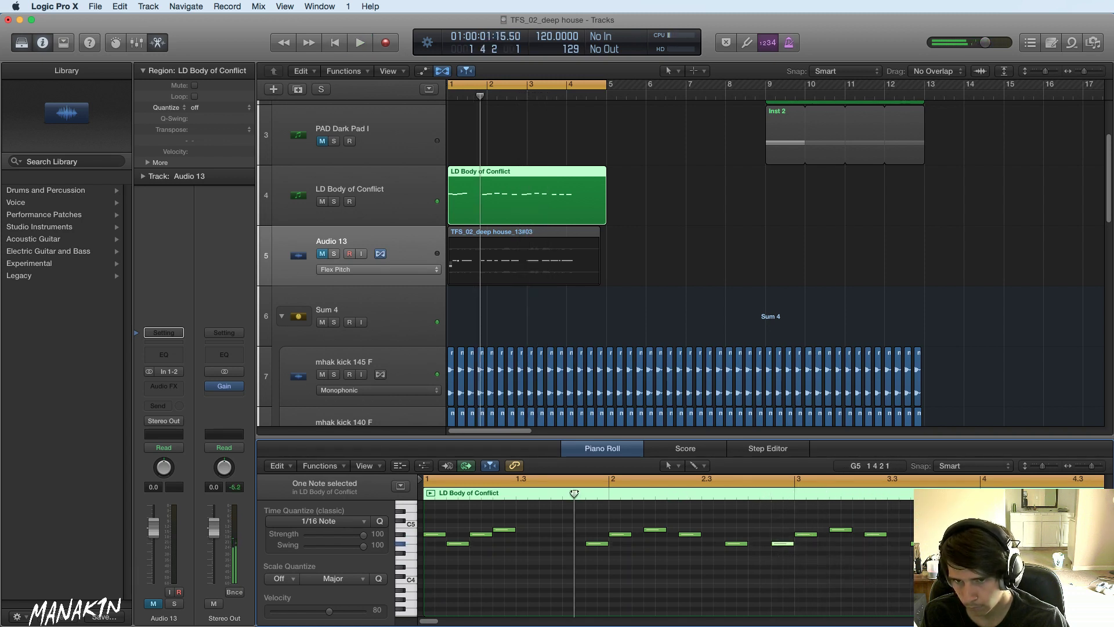
key(space)
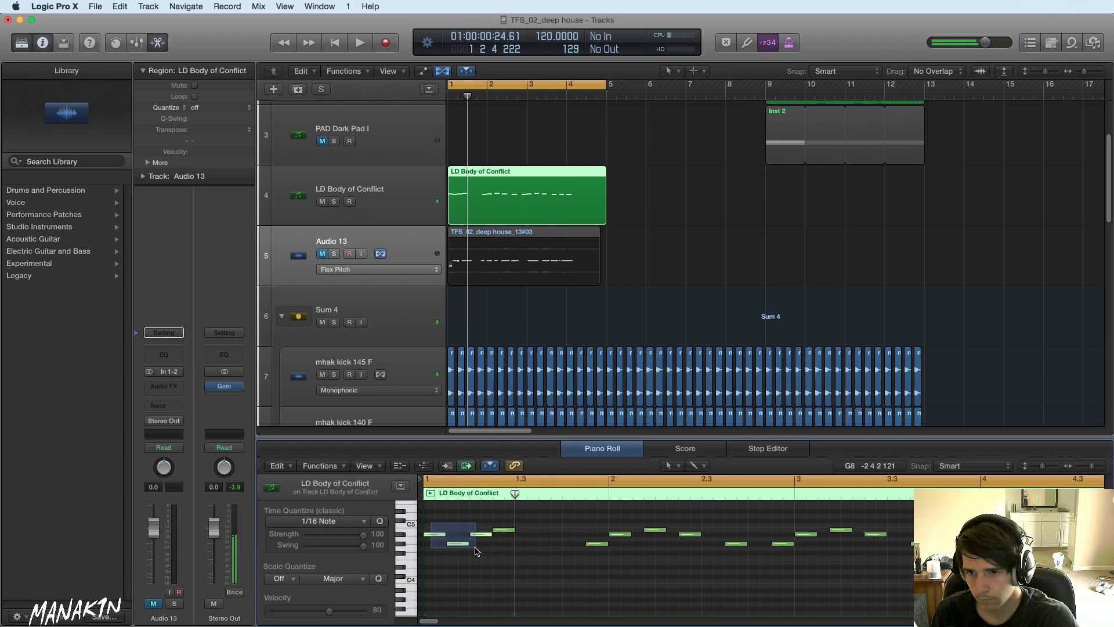
- Try raising the highest note in each of bars 1 and 2 to D#5 and play the melody
drag(475, 547, 726, 529)
click(502, 529)
drag(651, 532, 648, 516)
key(space)
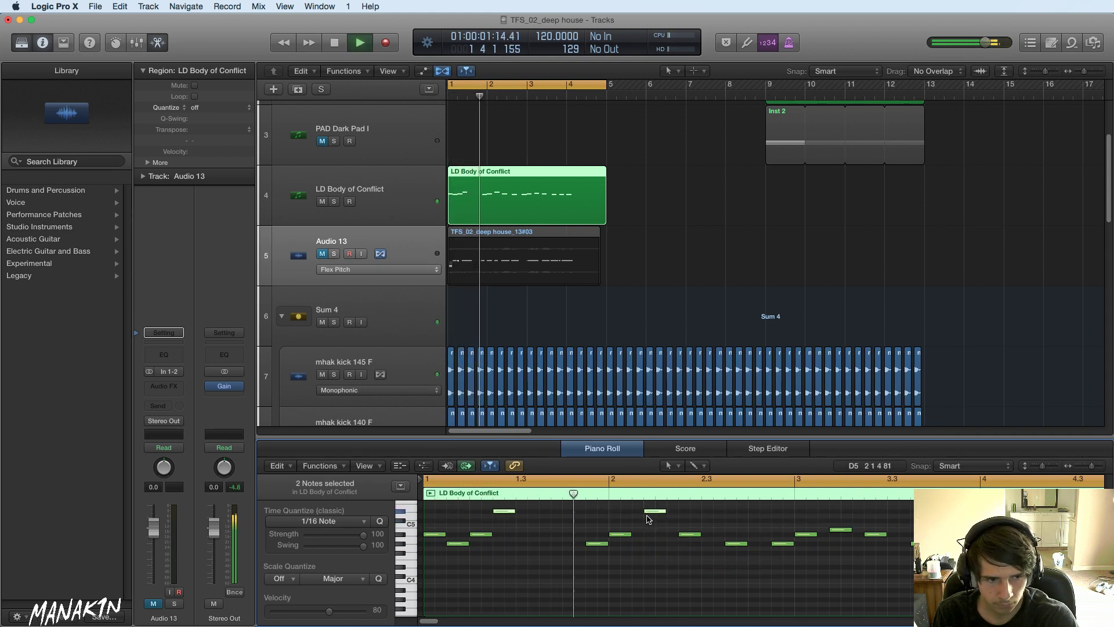
key(space)
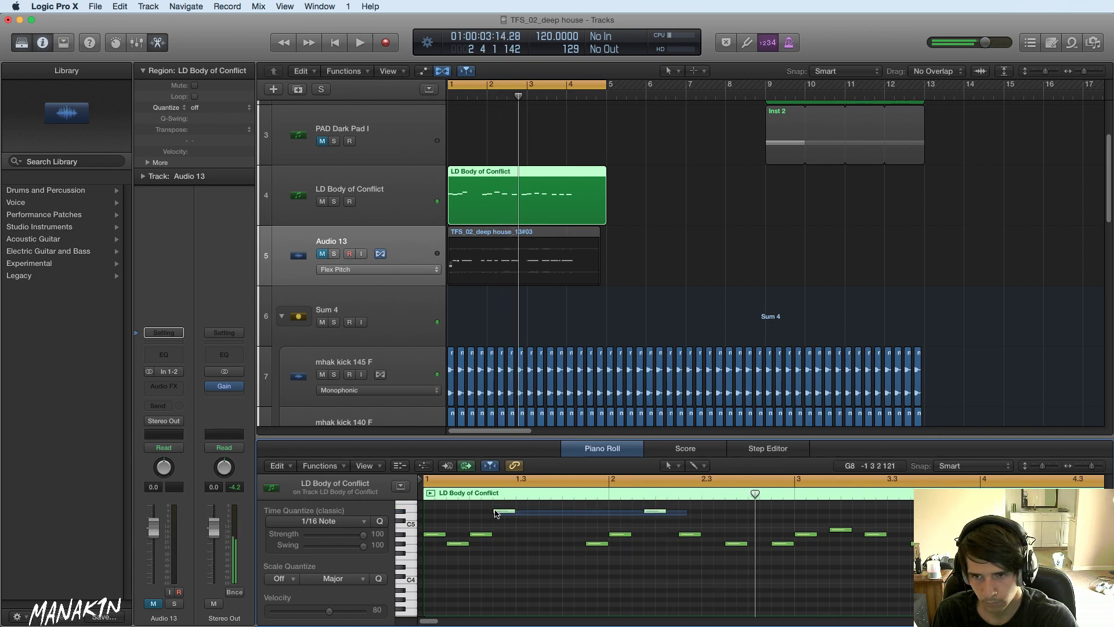
- Try the same two high notes at D5, return them to B4, and listen to the melody
drag(494, 513, 499, 518)
key(space)
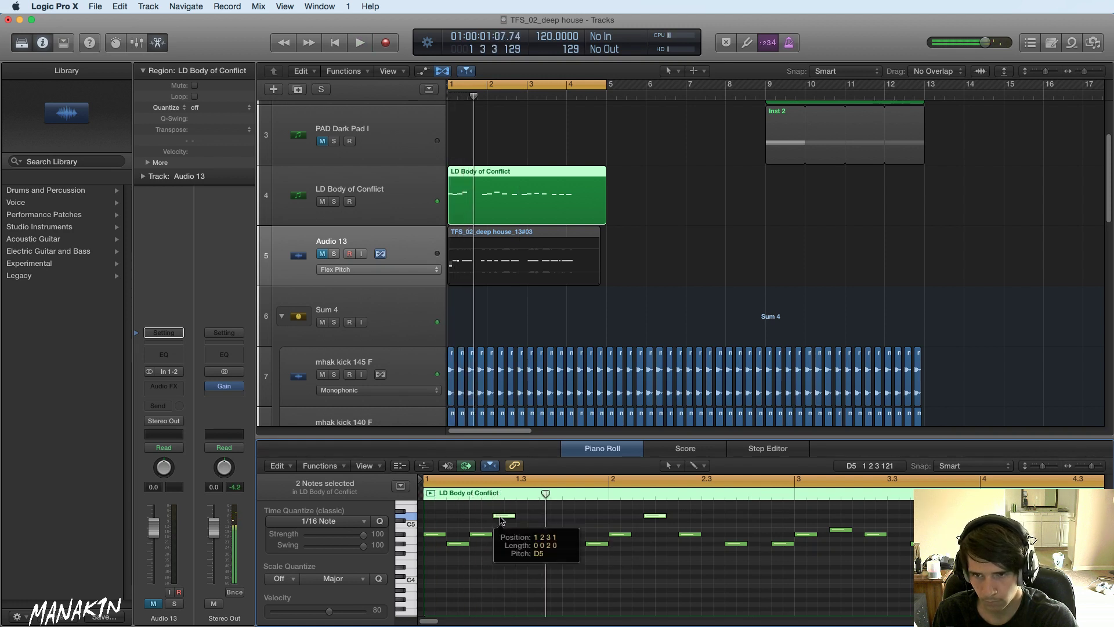
key(space)
drag(500, 517, 503, 532)
key(space)
key(space)
key(space)
key(space)
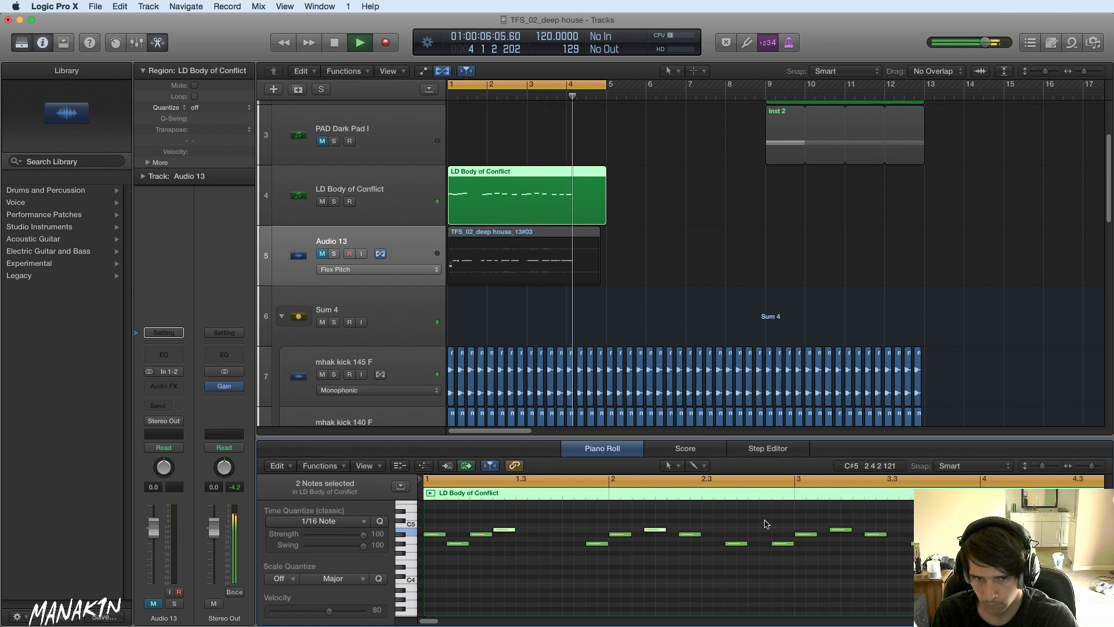
- Delete the G#4 note just before bar 3 and copy the region to bar 5, with a G#4 note just before bar 7
click(777, 543)
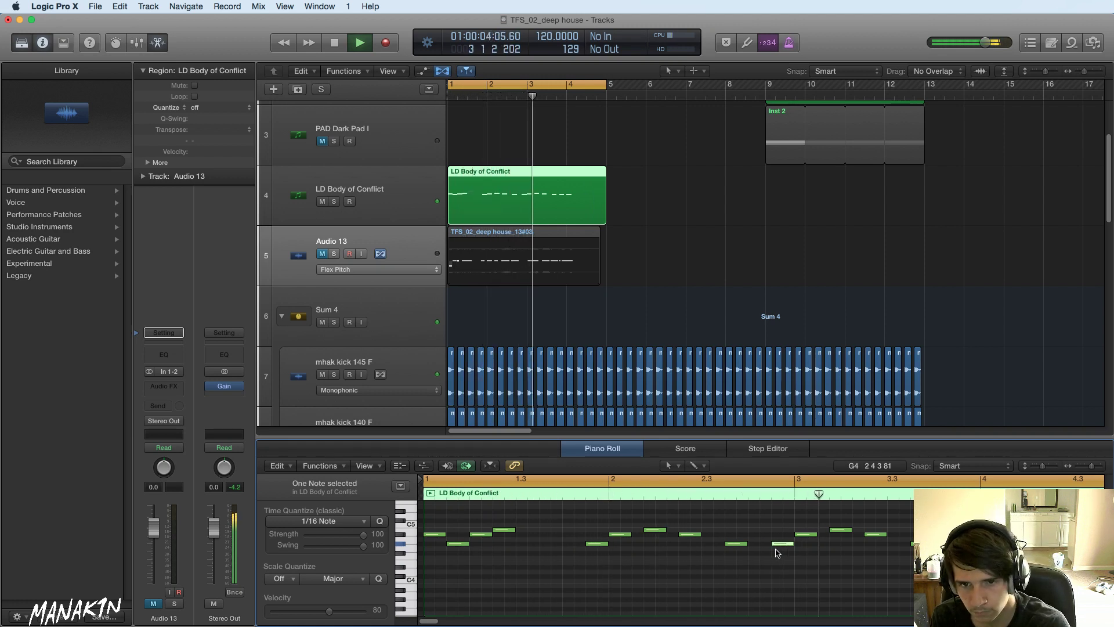
key(space)
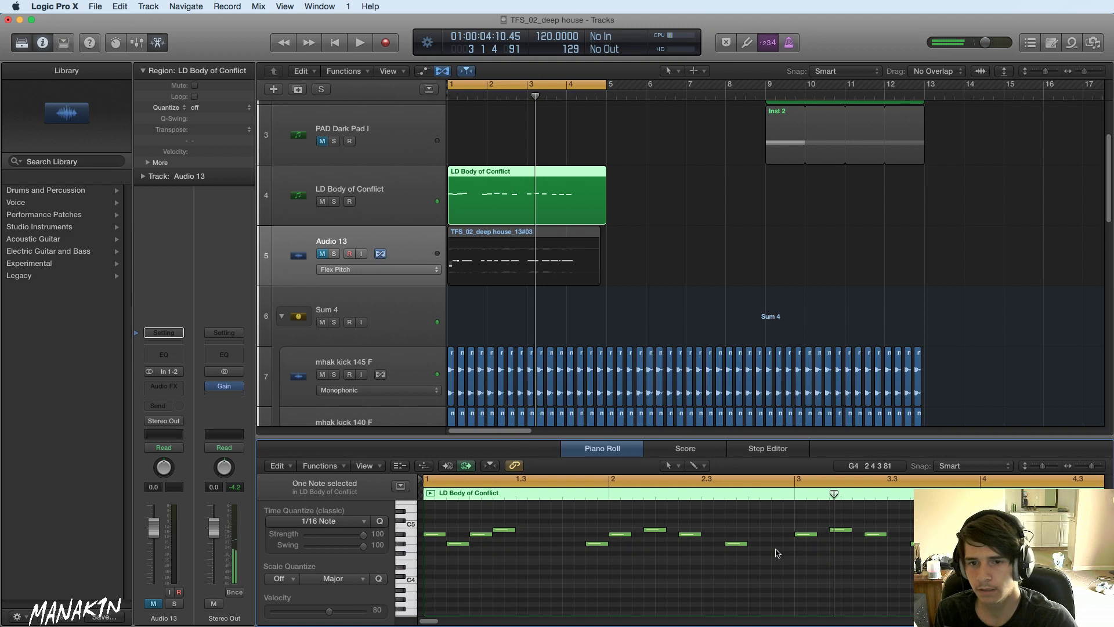
drag(585, 193, 690, 202)
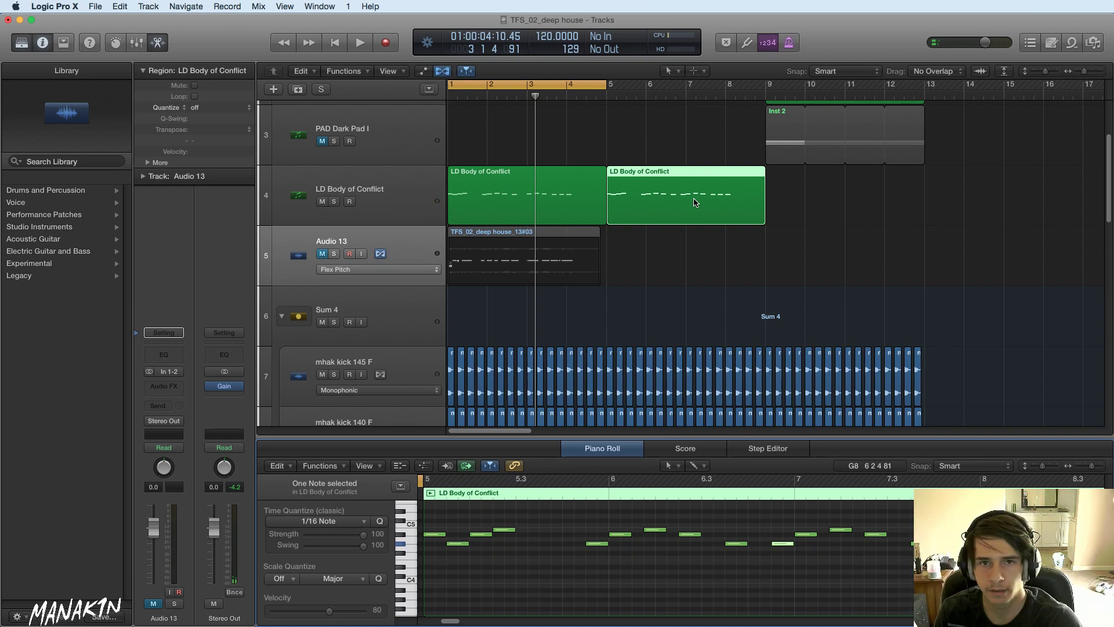
- Play both lead regions from the start, hiding the Library and turning off the cycle range
click(960, 232)
key(Return)
key(space)
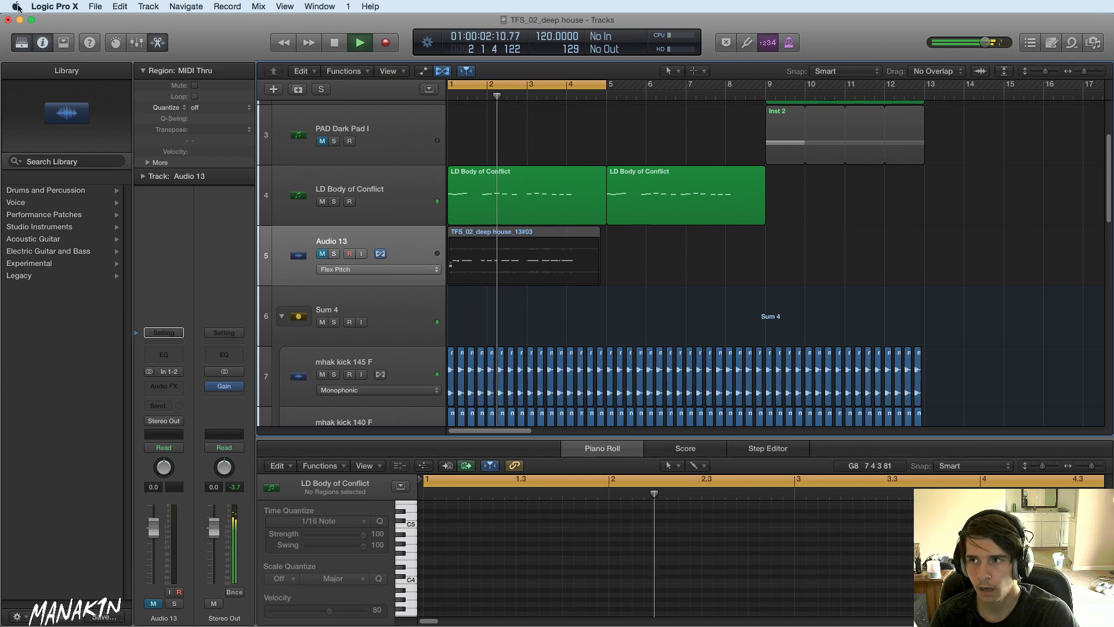
key(space)
key(y)
key(Return)
key(space)
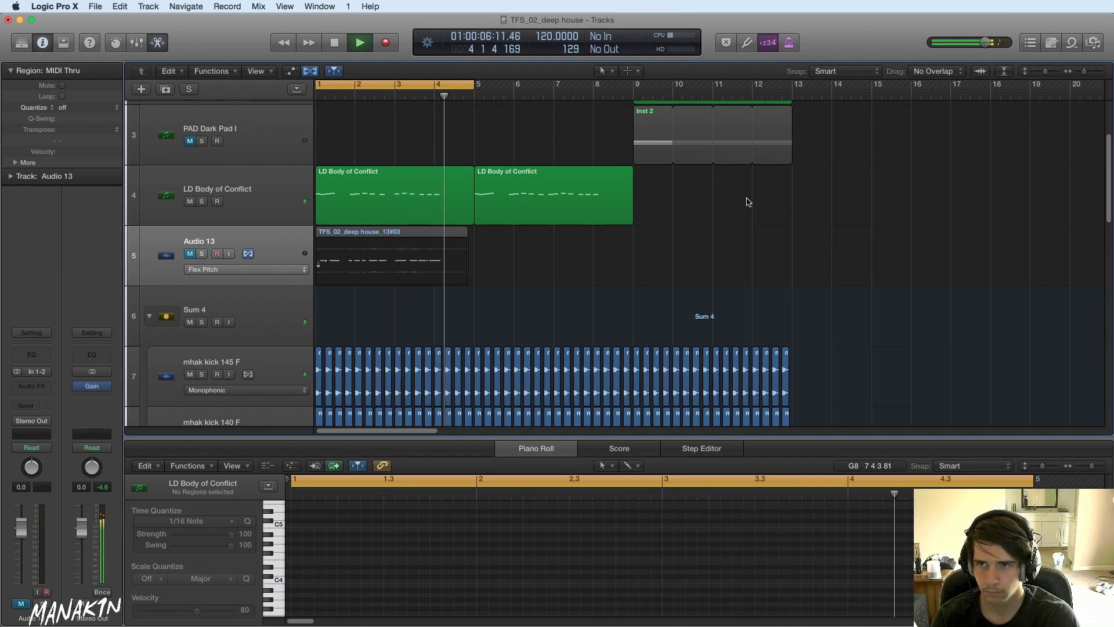
click(468, 82)
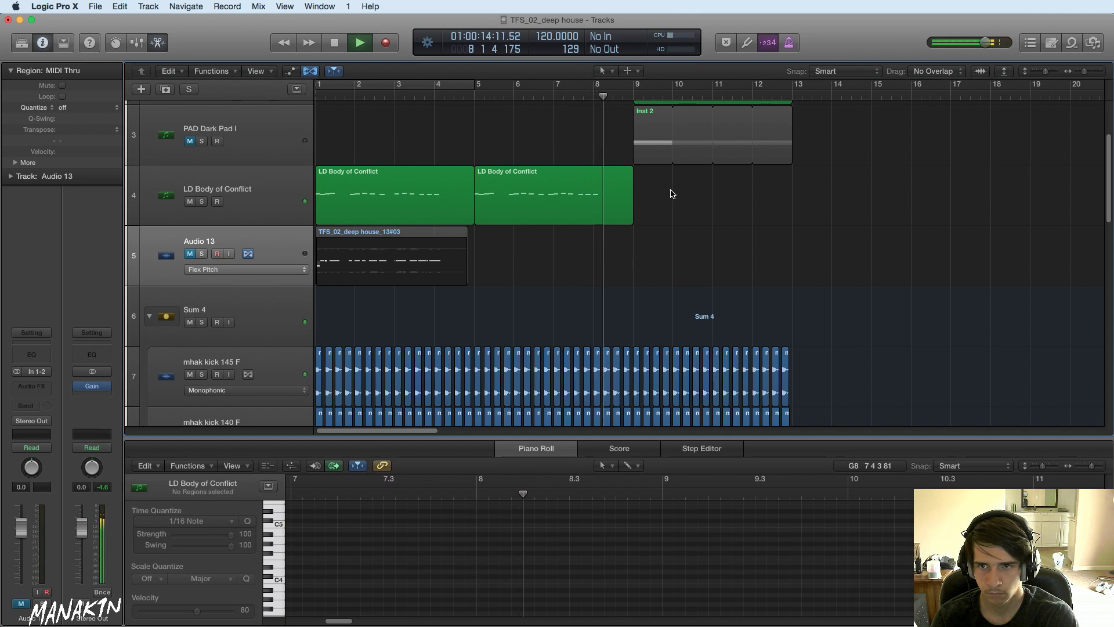
- Export the two LD Body of Conflict regions as a MIDI file, stop playback, and return to the project start
drag(667, 191, 406, 202)
right_click(406, 202)
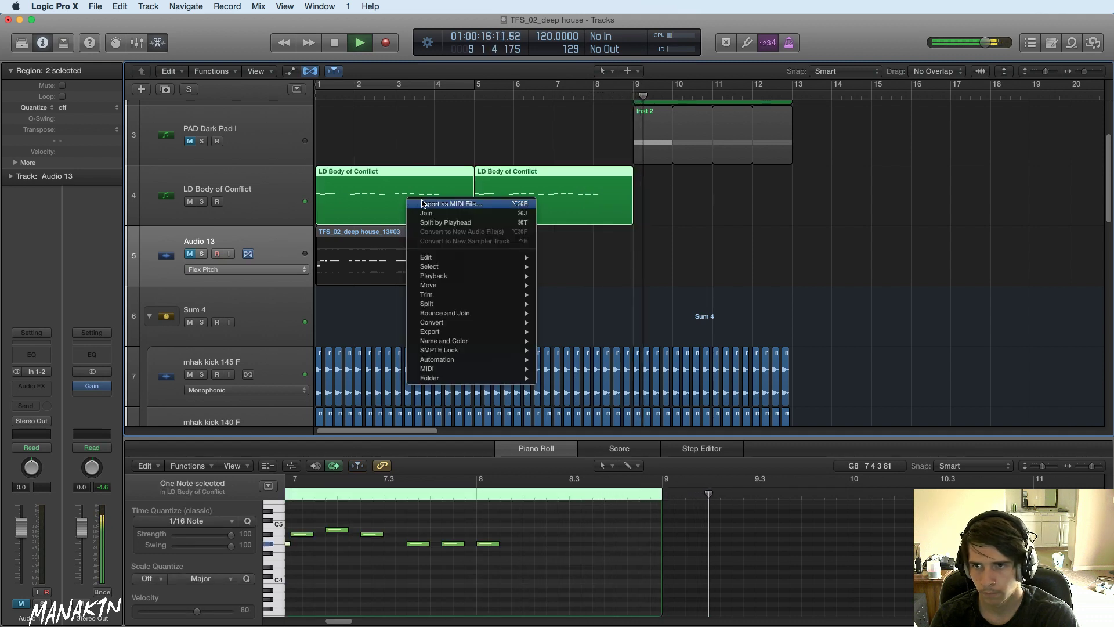
click(543, 211)
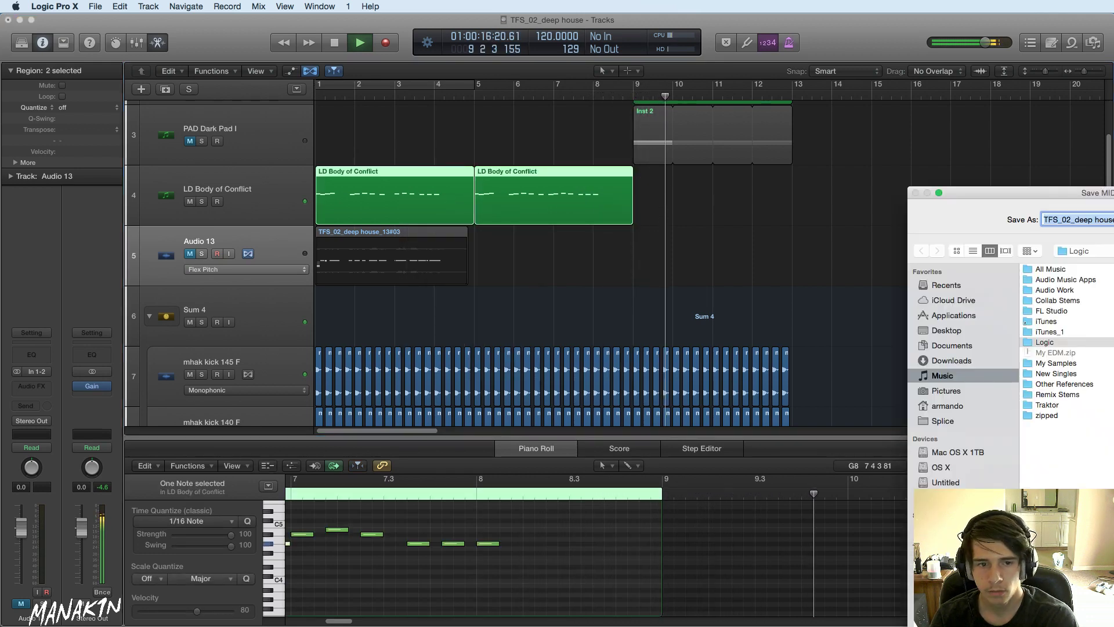
key(Return)
click(672, 214)
key(space)
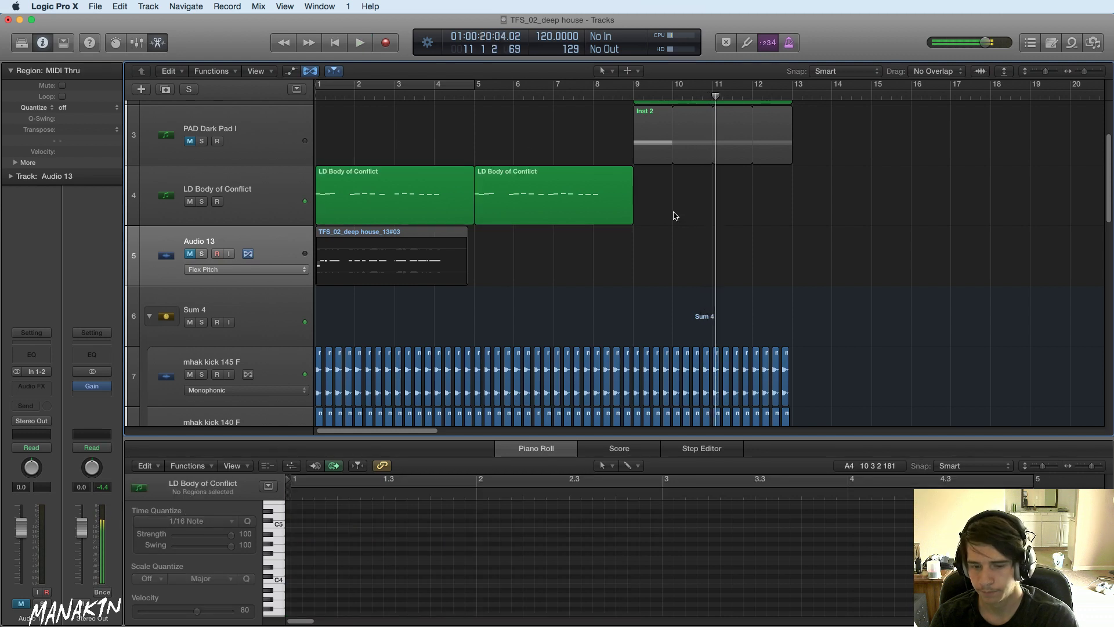
key(Return)
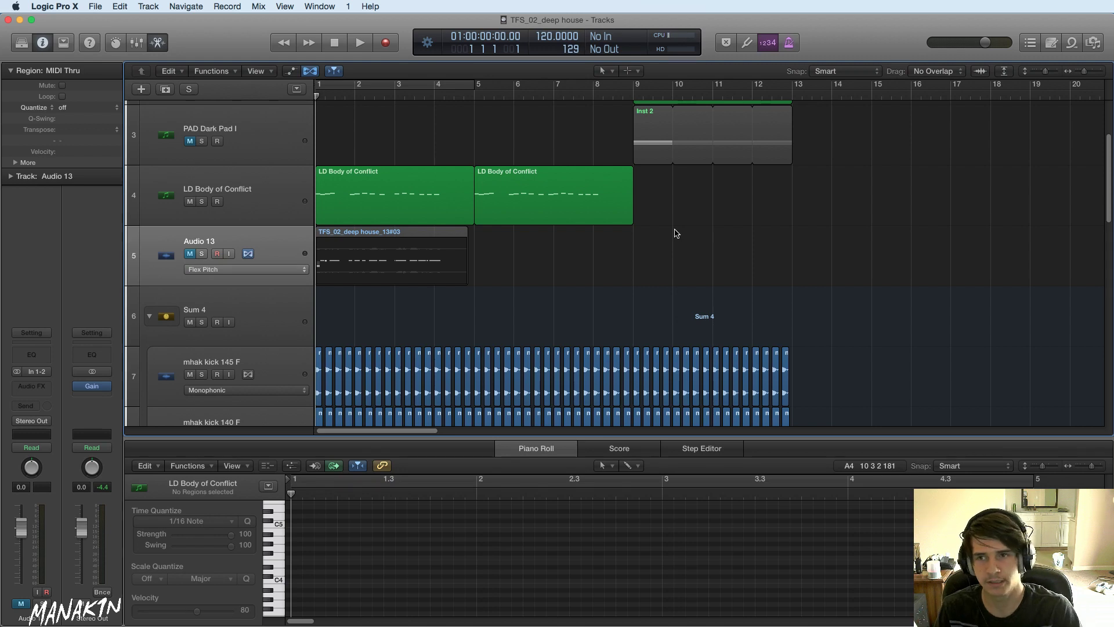
- Hide the Piano Roll and move the hi-hat regions from bar 9 to bar 17
scroll(679, 231, up, 5)
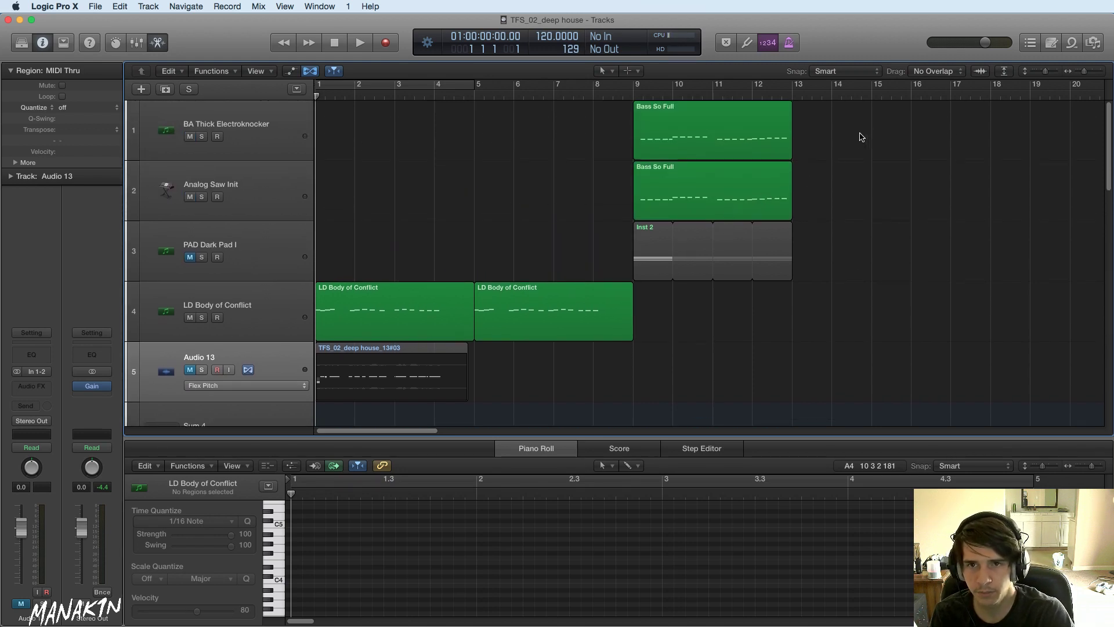
key(p)
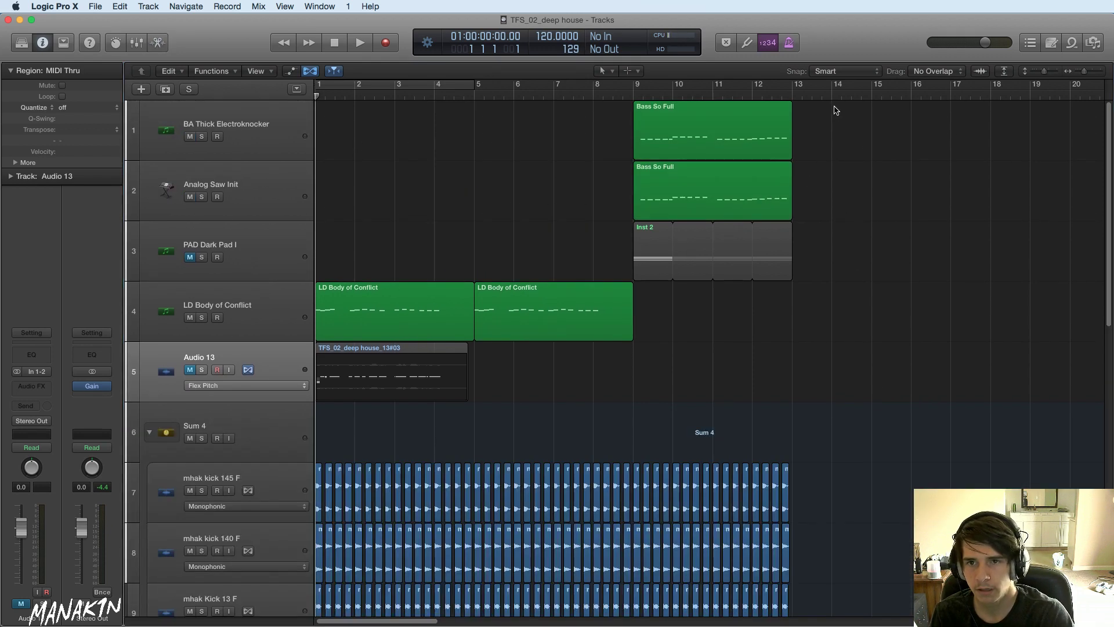
drag(836, 110, 636, 603)
drag(607, 296, 868, 620)
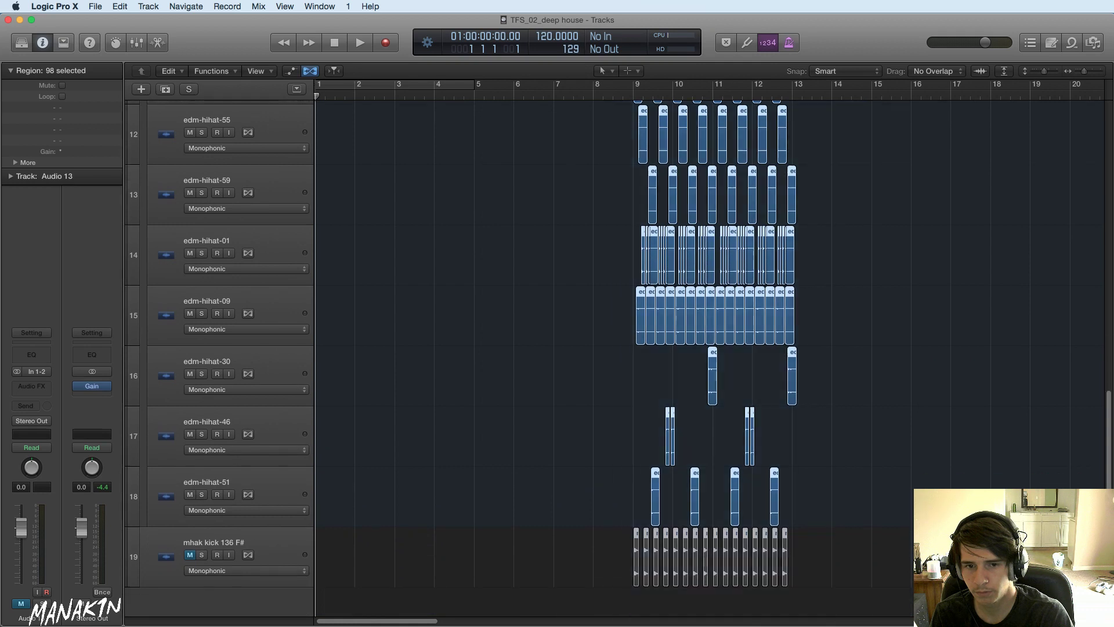
scroll(853, 477, up, 5)
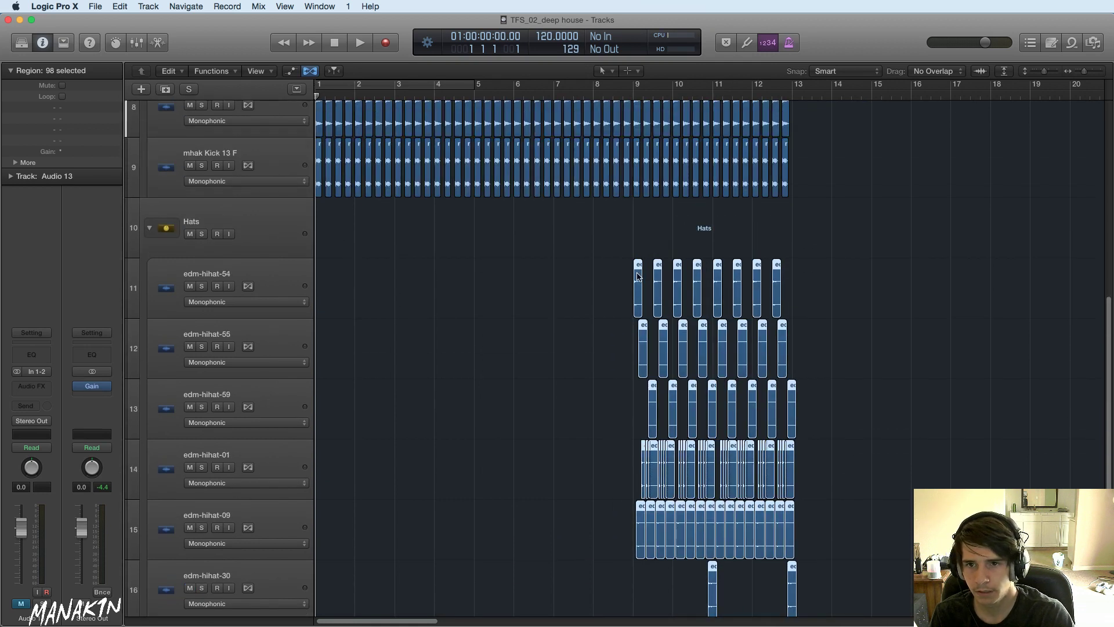
drag(636, 278, 953, 284)
- Move the regions from bar 9 onward on the three kick tracks in Sum 4 to bar 17
scroll(946, 243, up, 5)
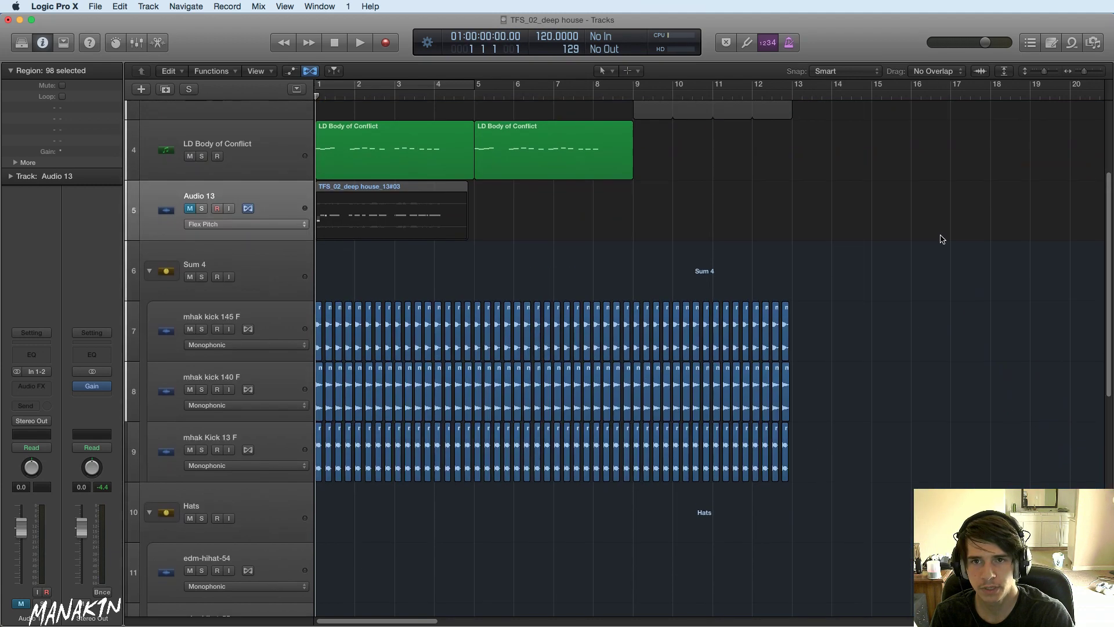
drag(867, 252, 633, 479)
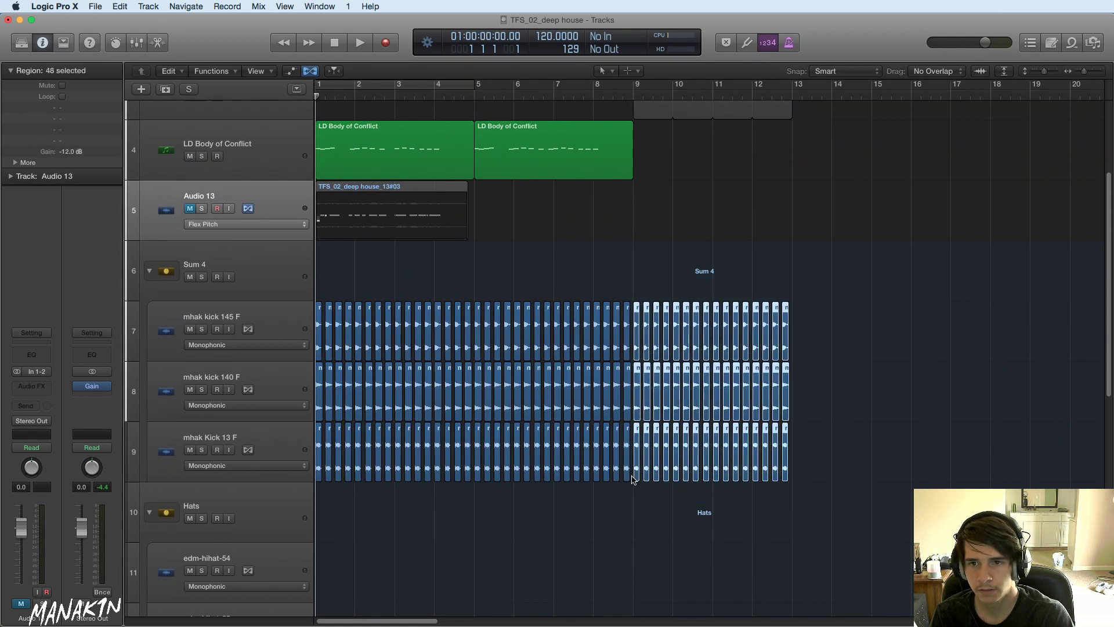
drag(635, 320, 952, 348)
- Move the two Bass So Full regions and the Inst 2 region from bar 9 to bar 17
scroll(925, 343, up, 3)
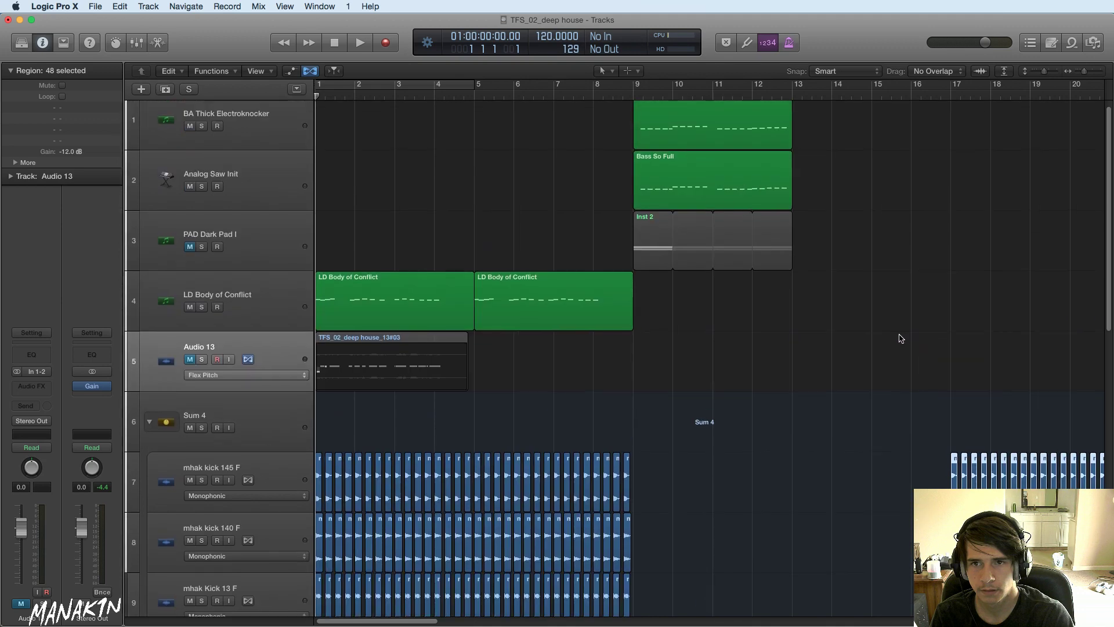
drag(867, 116, 940, 271)
click(873, 294)
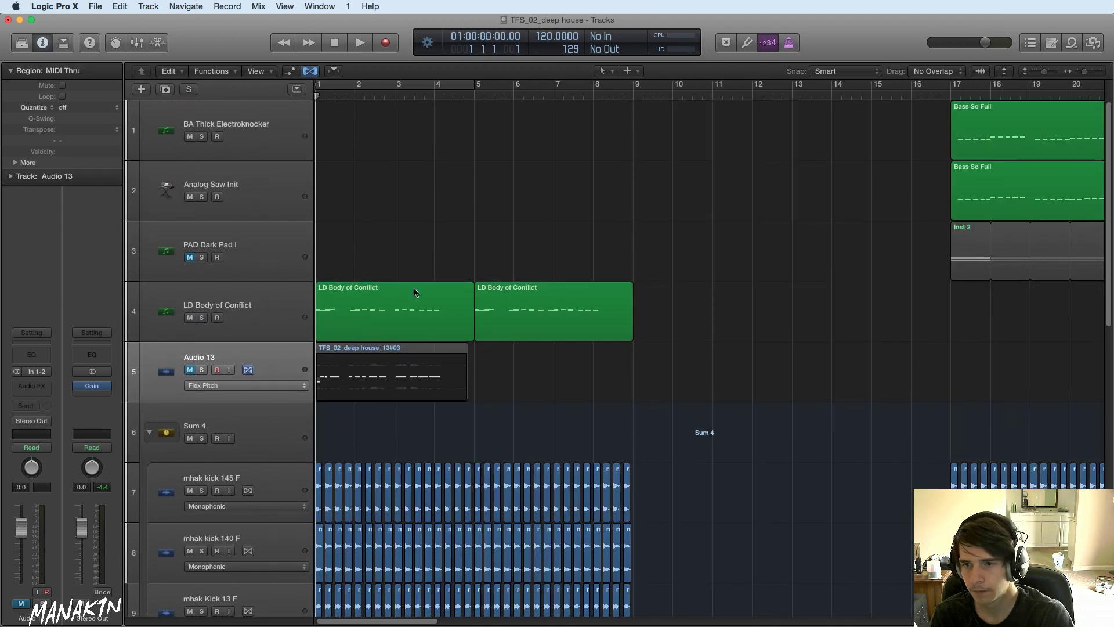
- Duplicate the LD Body of Conflict track and copy both of its regions onto the new track
key(space)
key(space)
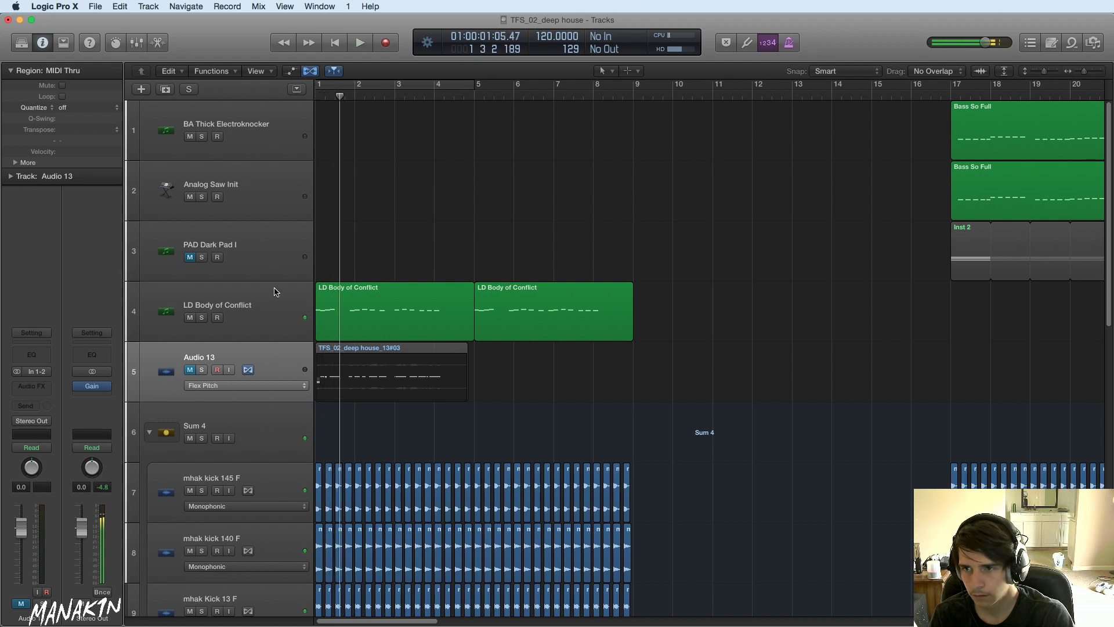
click(259, 293)
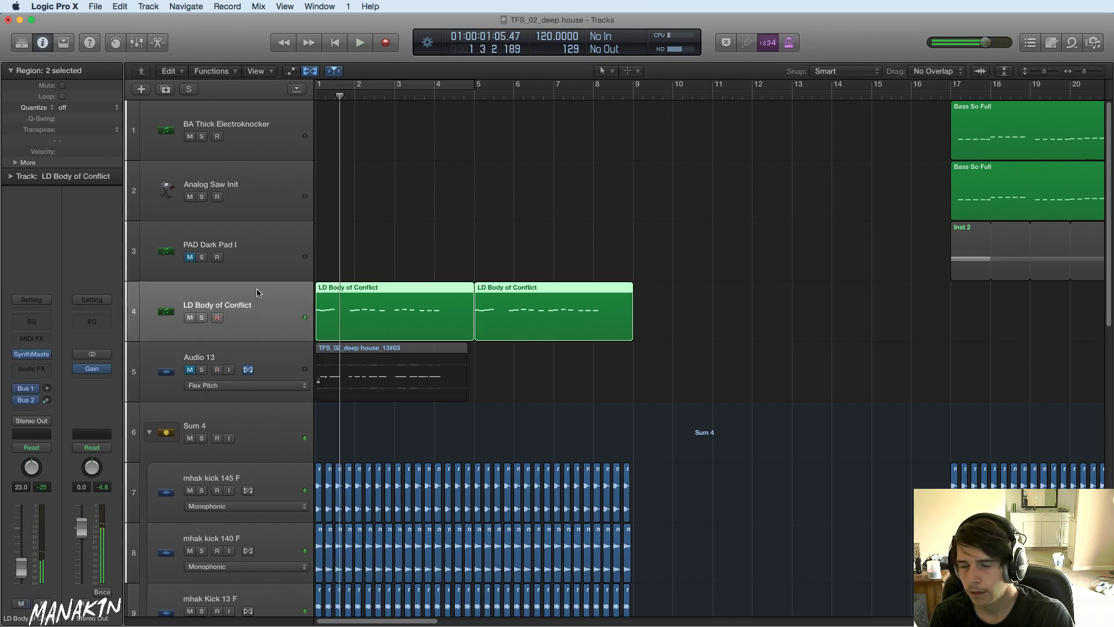
click(164, 90)
drag(573, 393, 307, 308)
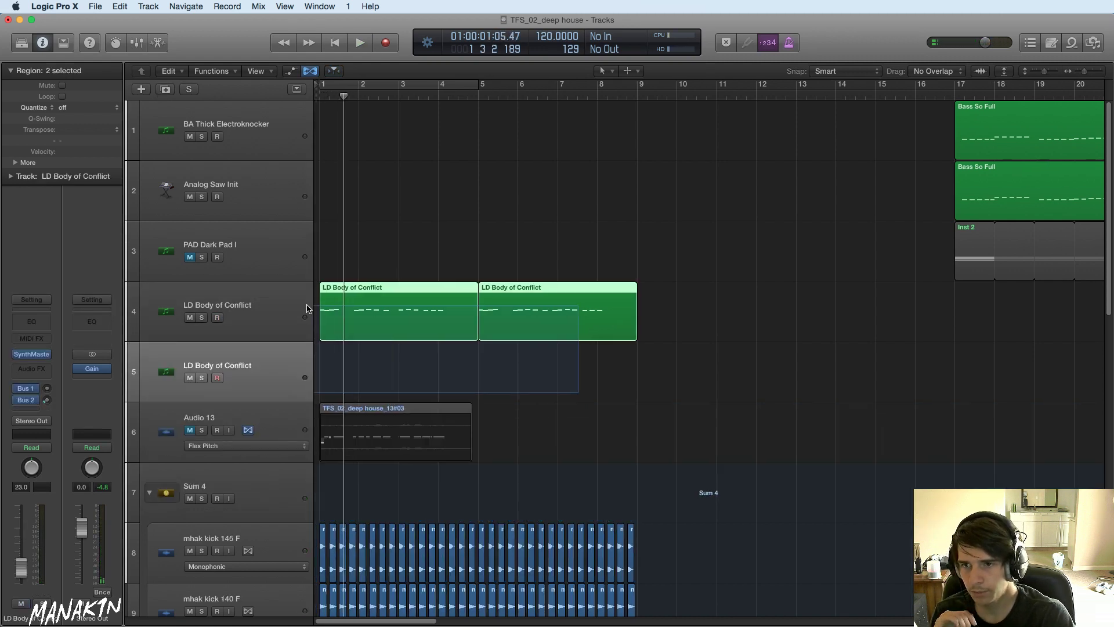
drag(408, 310, 409, 370)
- Mute the original lead track, solo the duplicate, and play it with bars 1 to 4 cycling
click(190, 318)
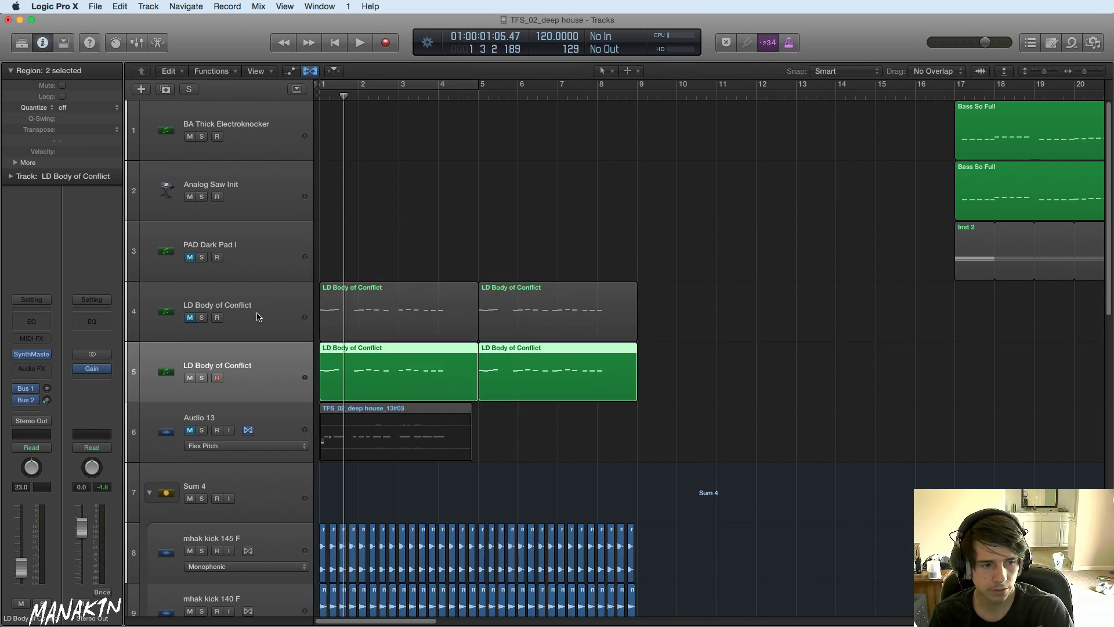
click(201, 378)
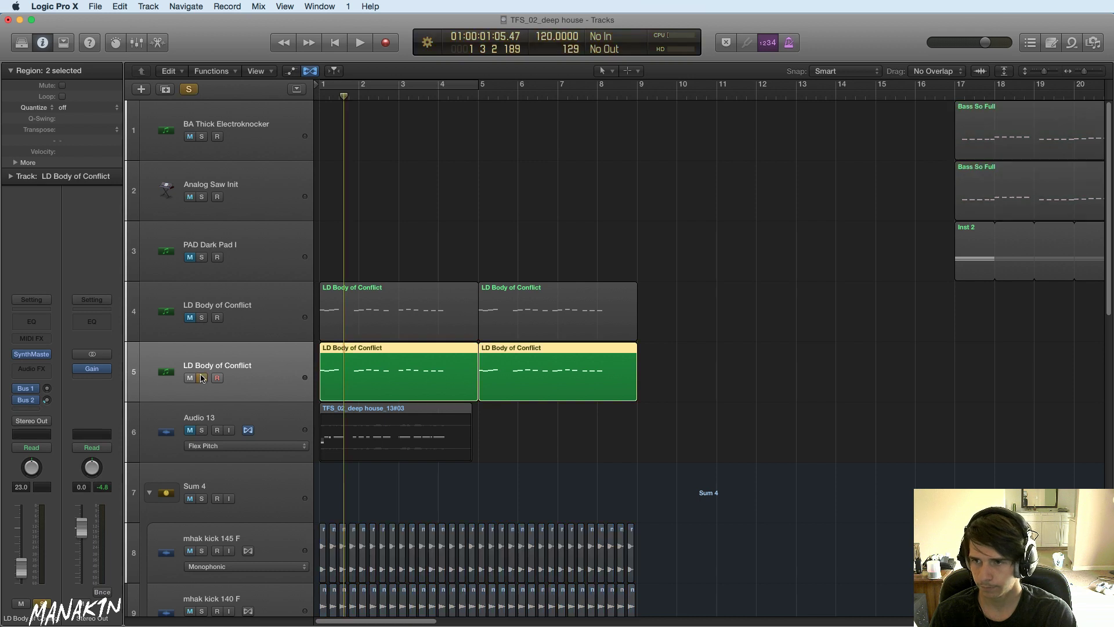
click(377, 87)
key(space)
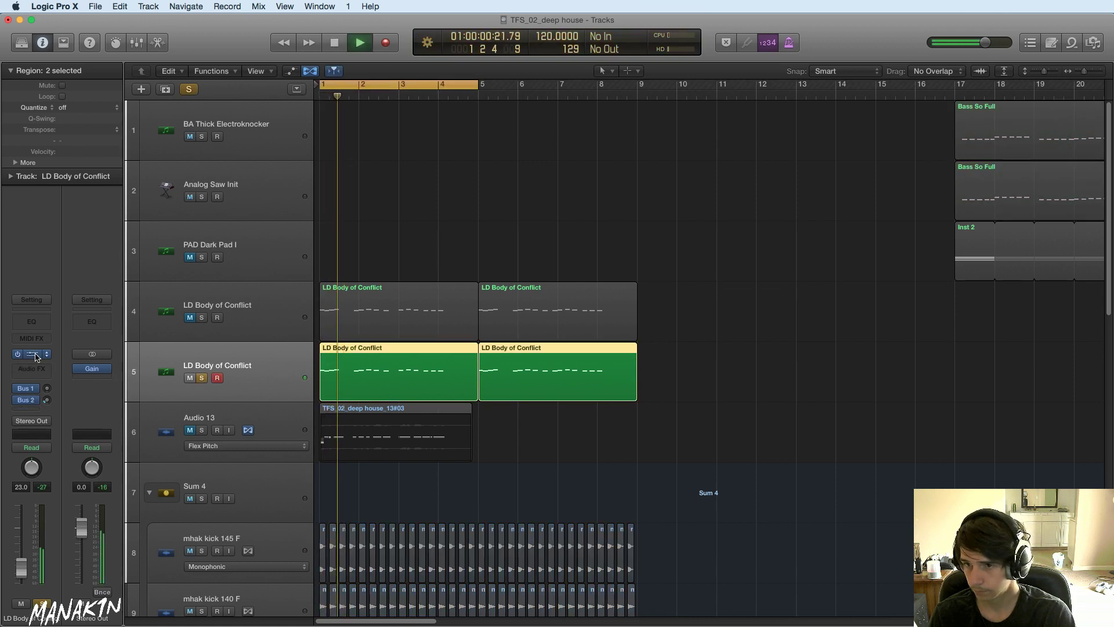
- Join the two regions on the duplicate lead track and transpose all their notes down one octave
right_click(389, 380)
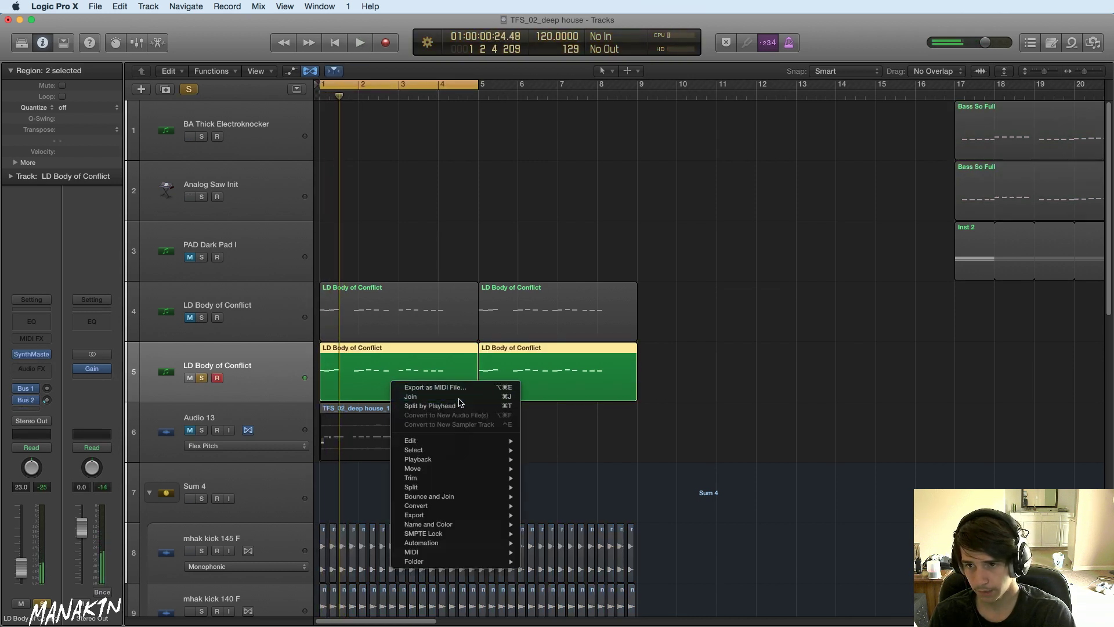
click(430, 401)
double_click(436, 373)
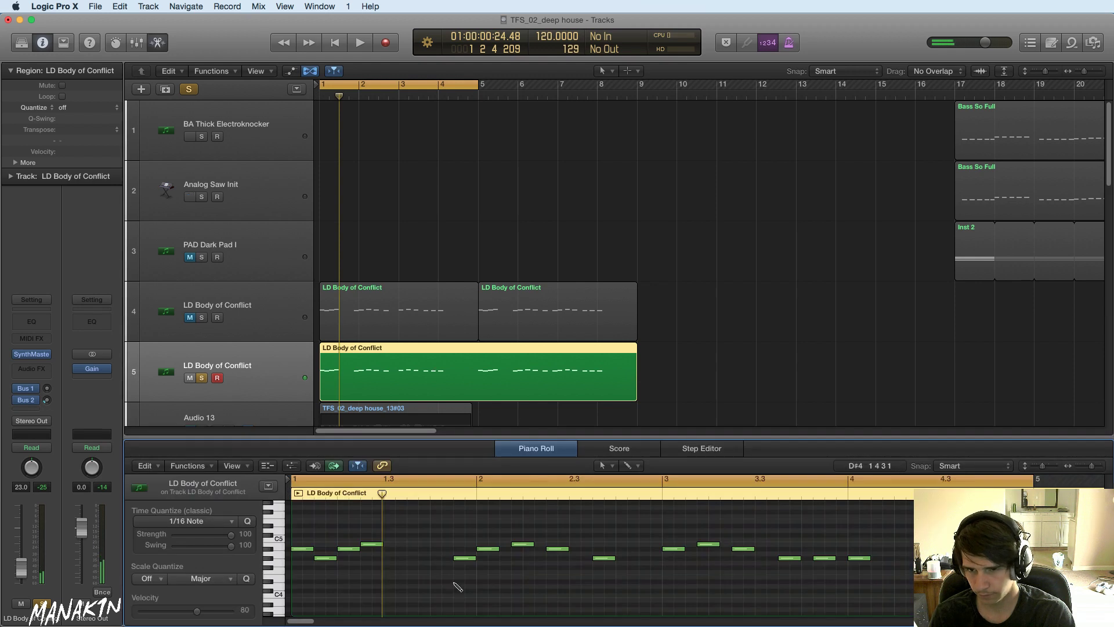
key(super+a)
drag(527, 547, 527, 604)
- Play the lowered melody and show the preset browser of the duplicate track's SynthMaster instrument
key(space)
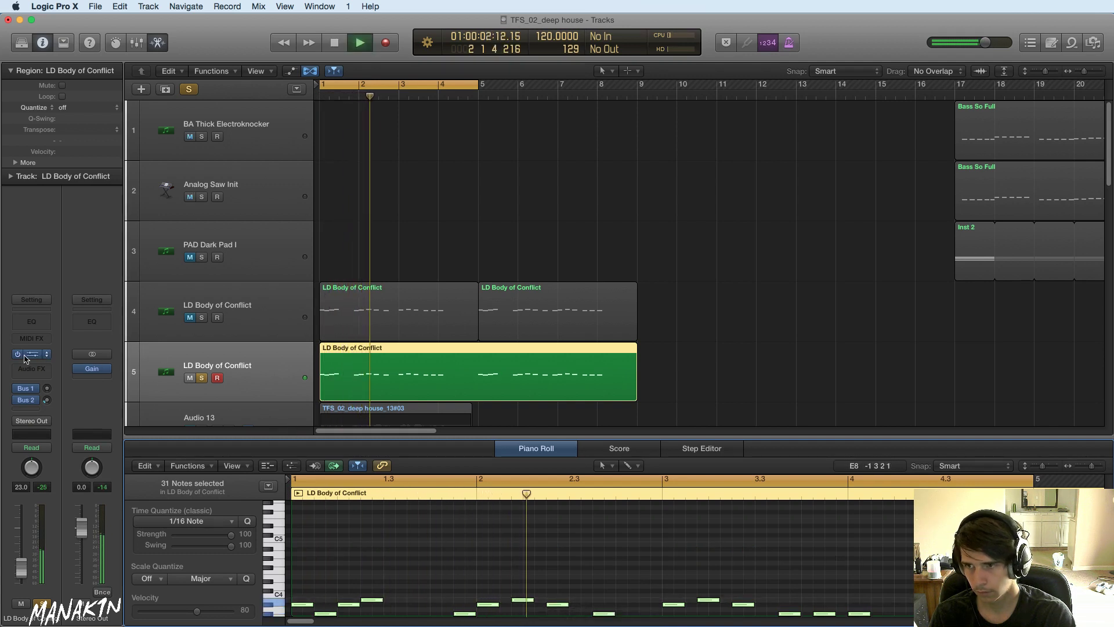
key(v)
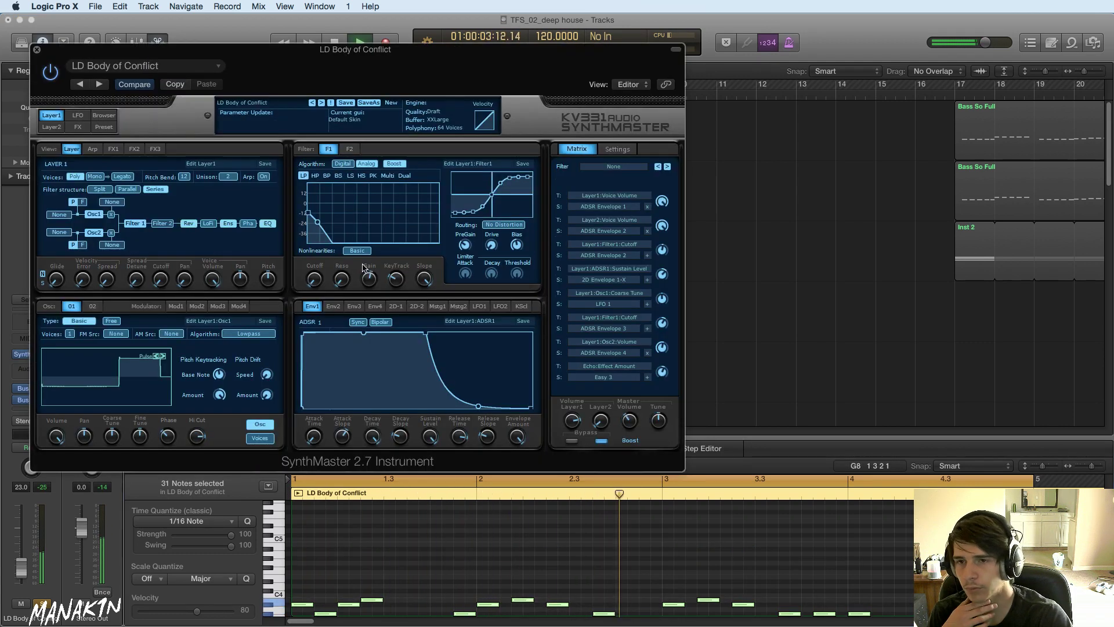
click(103, 115)
- Audition the lead presets from LD Botz through LD Broken Oscillator on the looping melody
click(430, 278)
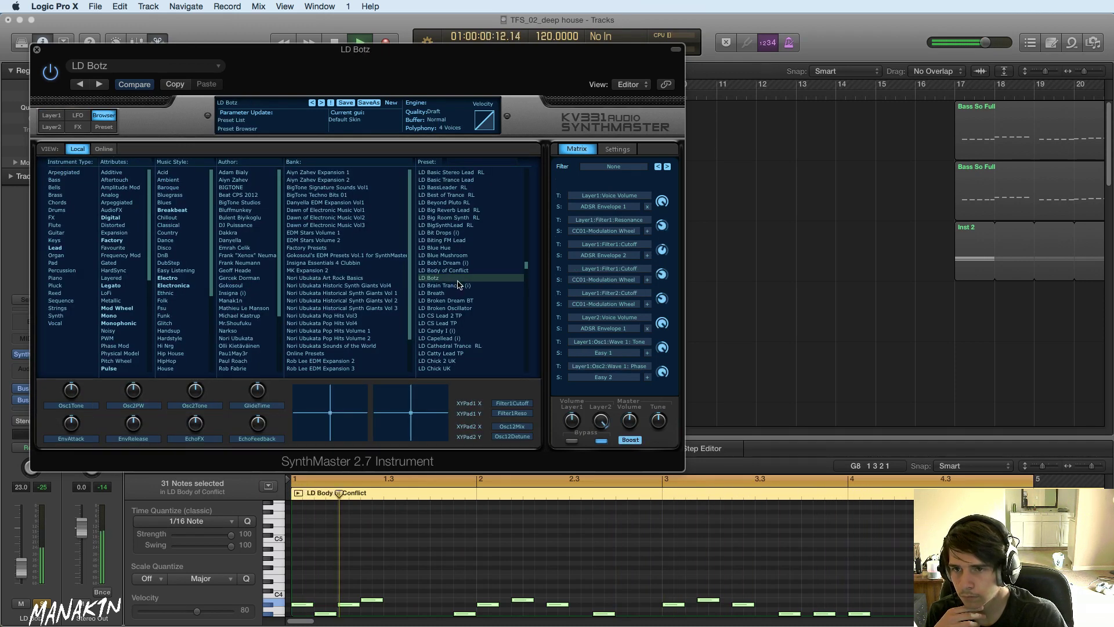
click(459, 286)
click(460, 293)
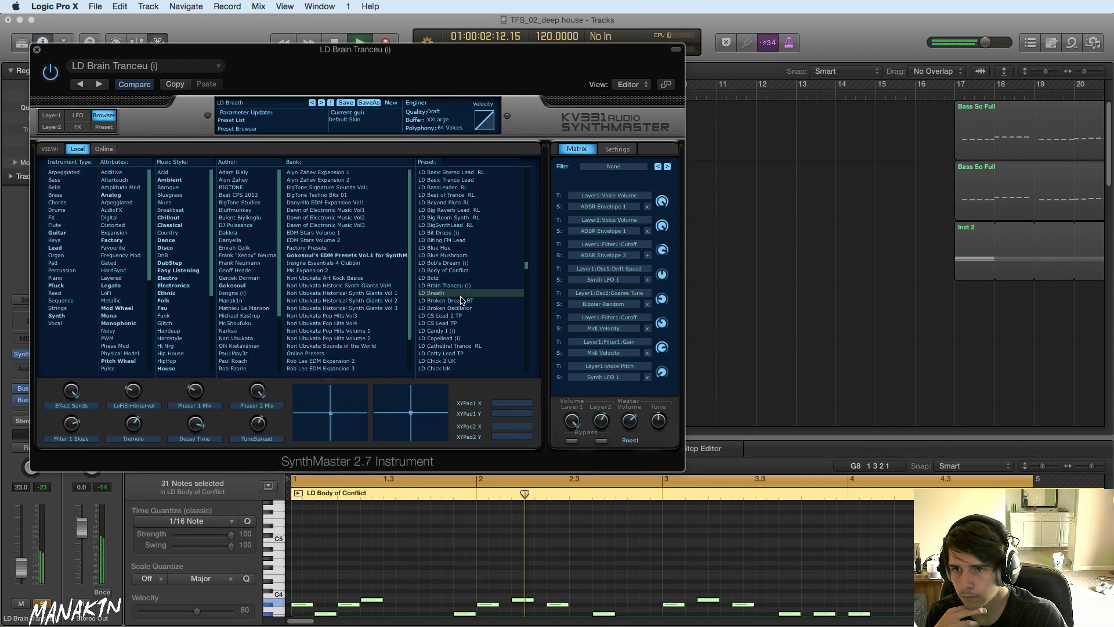
click(463, 300)
click(464, 309)
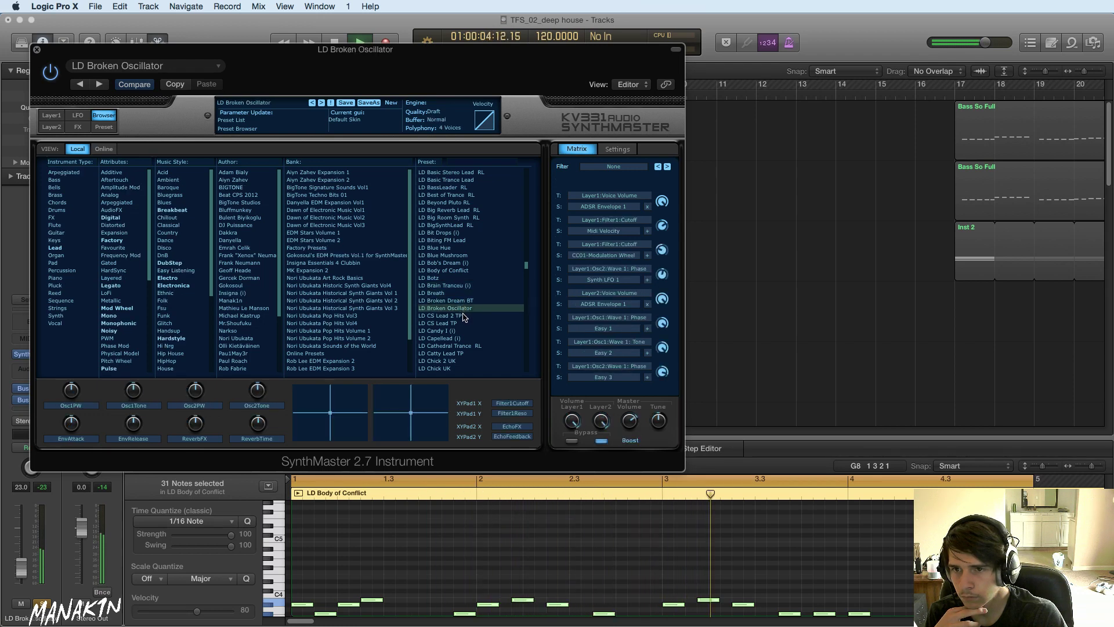
- Audition the presets from LD CS Lead 2 TP through LD Catty Lead TP
click(464, 316)
click(459, 323)
click(462, 331)
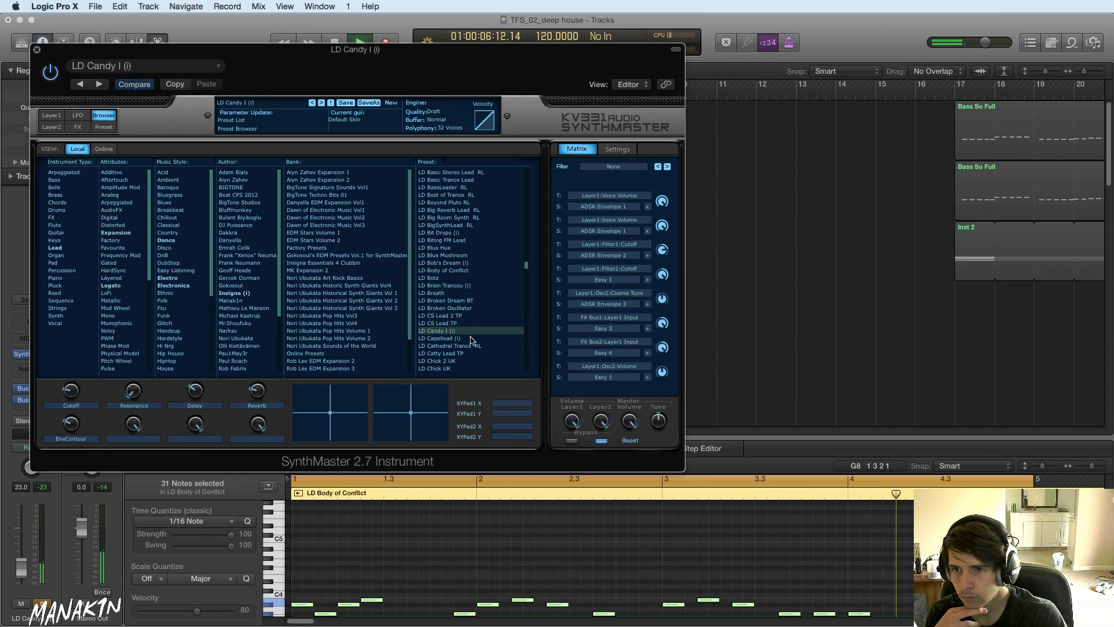
click(468, 338)
click(469, 346)
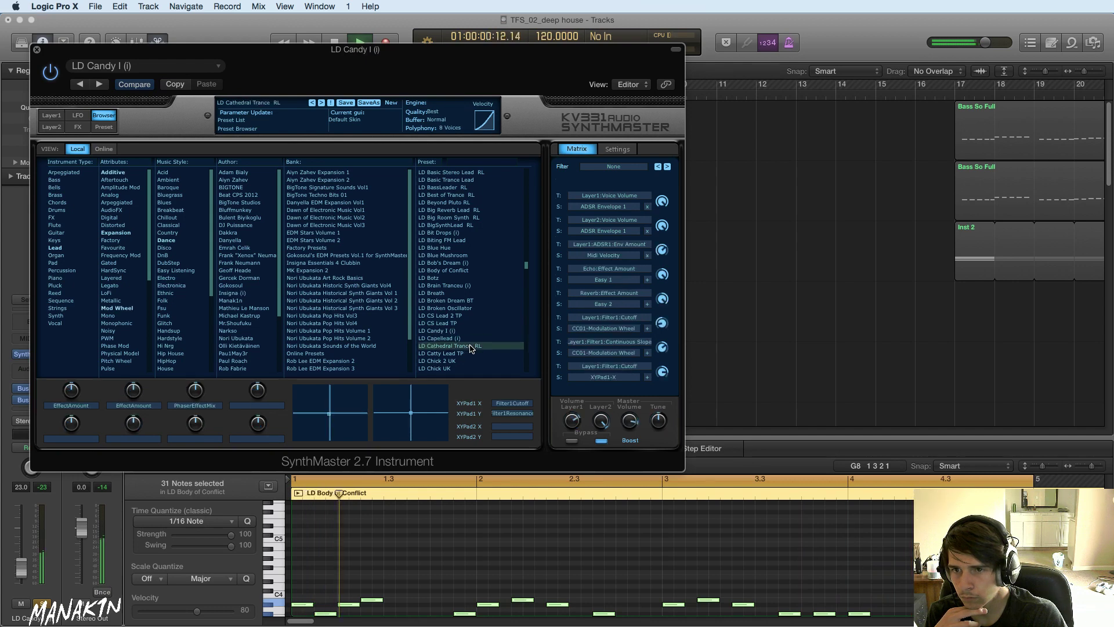
click(466, 353)
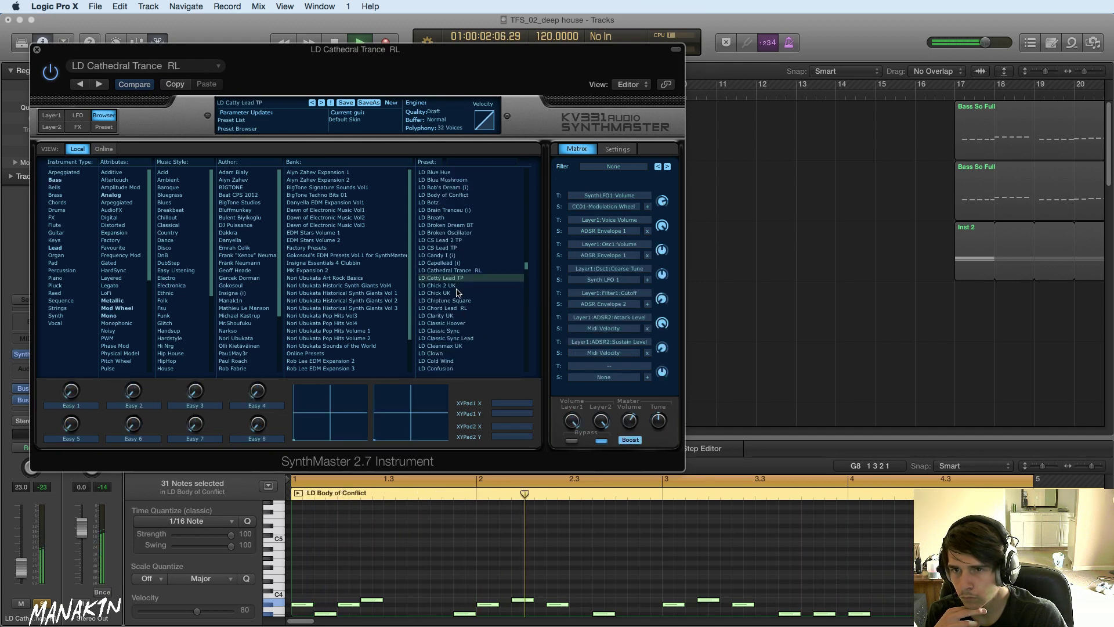
- Audition the presets from LD Chick 2 UK through LD Classic Hoover
click(456, 286)
click(457, 294)
click(461, 301)
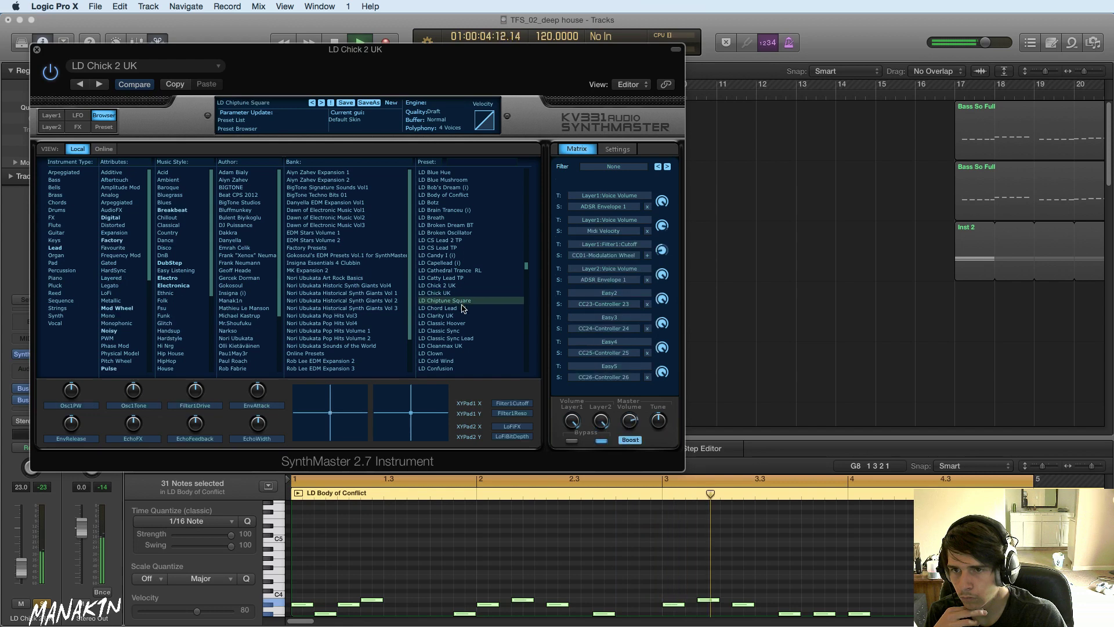
click(463, 308)
click(463, 316)
click(463, 324)
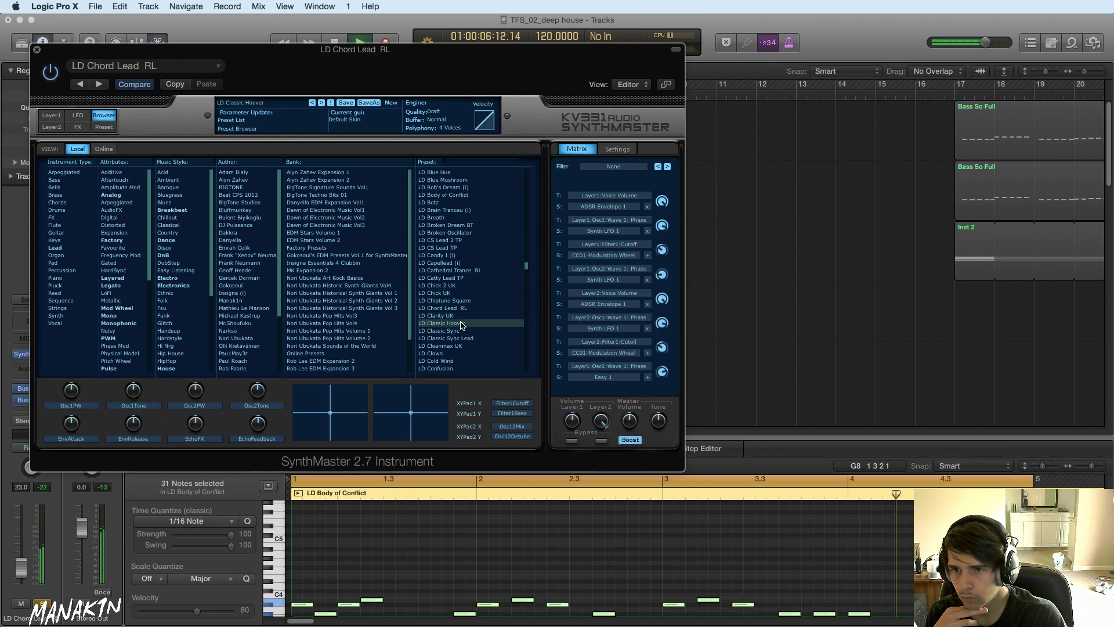
- Audition further lead presets down the list, including LD Classic Sync, LD Cold Wind and LD Conjure UK
scroll(465, 353, down, 5)
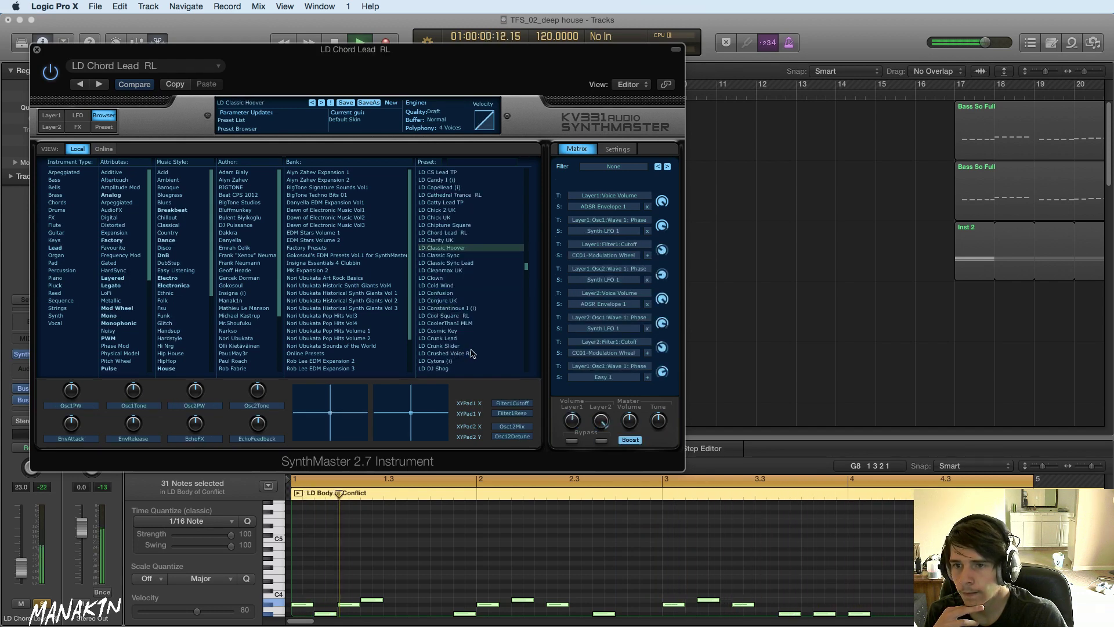
click(456, 263)
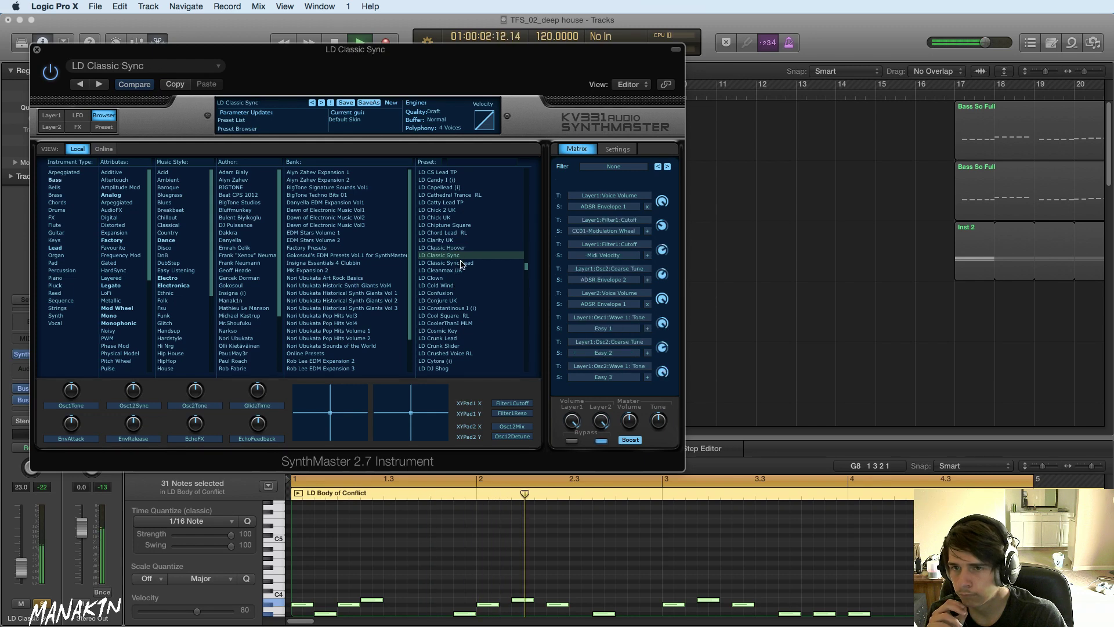
click(464, 271)
click(465, 278)
click(465, 285)
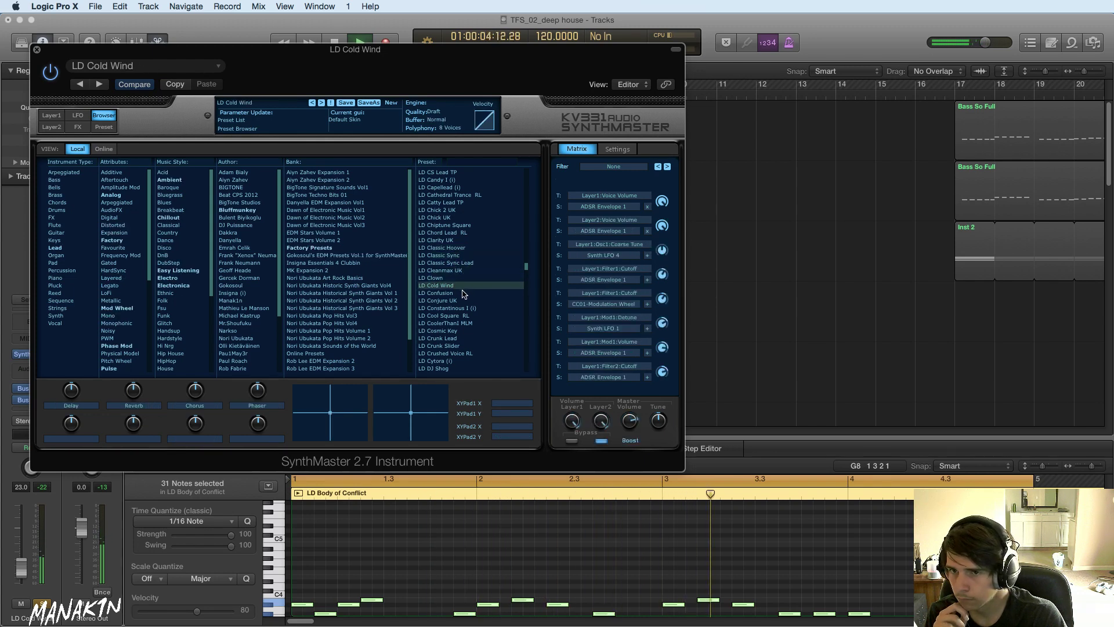
click(464, 300)
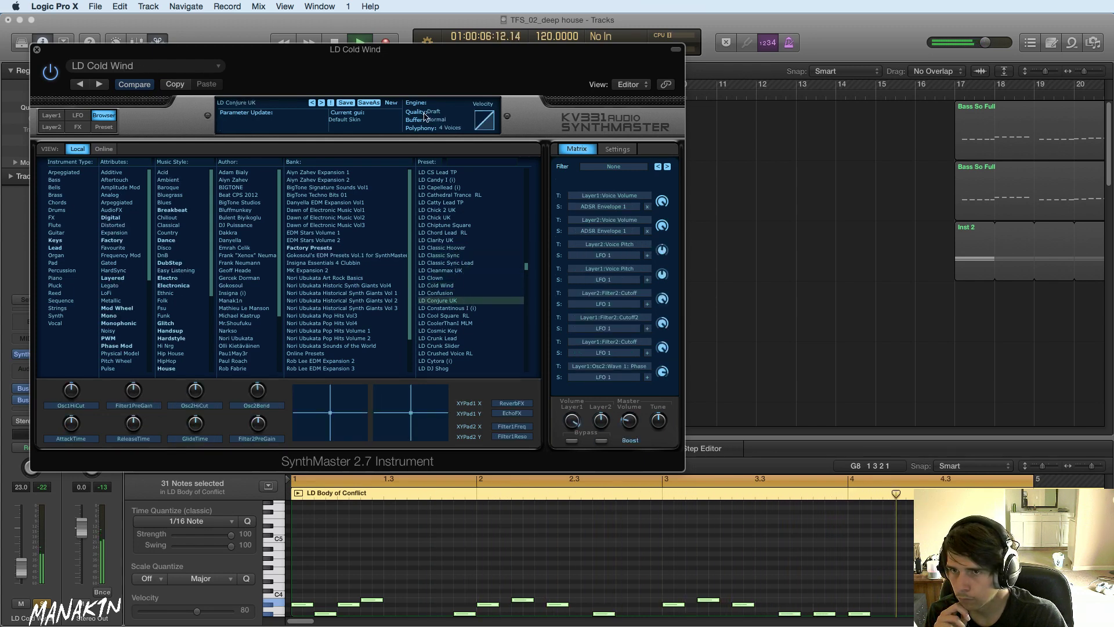
- Add a Channel EQ to the duplicate lead track, enable its high-cut band, and sweep the cutoff down
drag(294, 70, 519, 66)
click(27, 320)
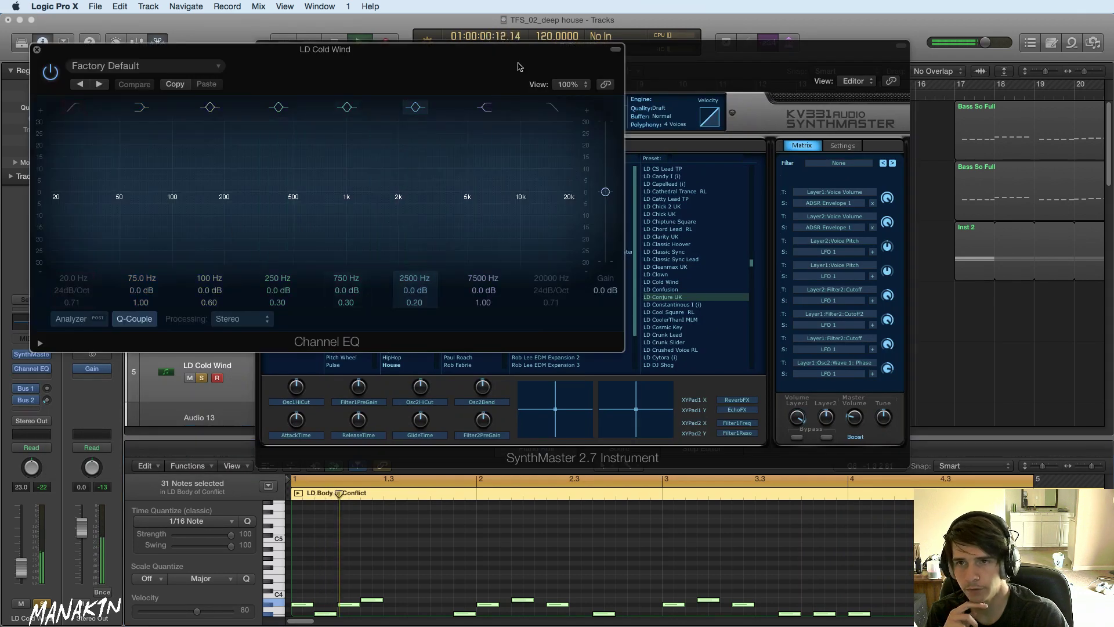
click(552, 107)
mouse_move(567, 199)
mouse_down()
mouse_move(280, 219)
mouse_move(296, 226)
mouse_up()
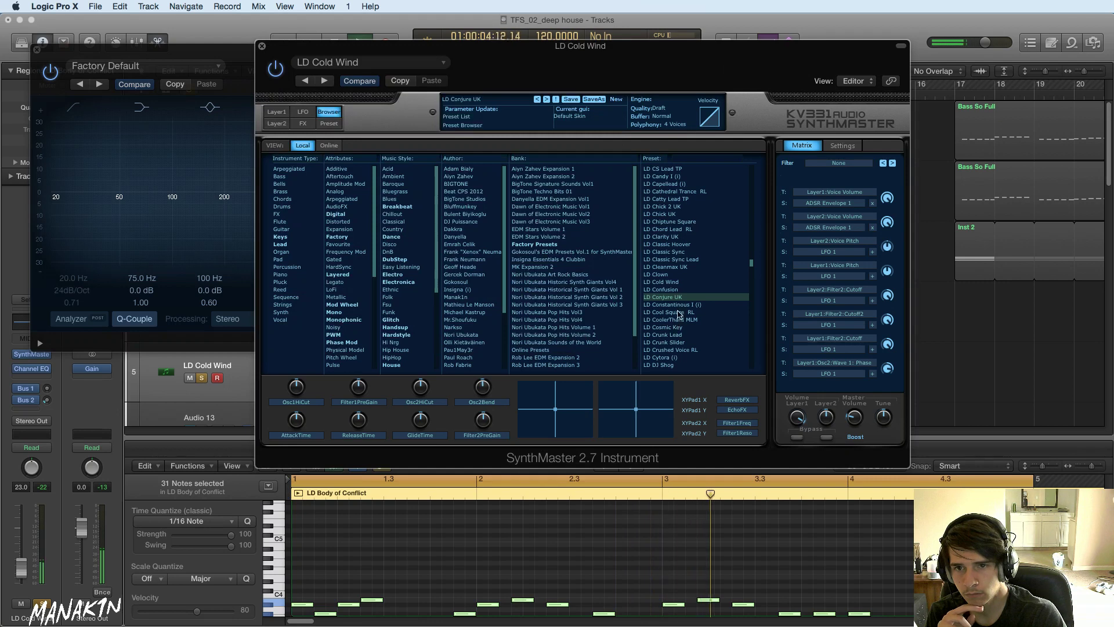
- Load the LD Cool Square RL preset and lengthen the B3 note in bar 1 to about one beat
click(681, 312)
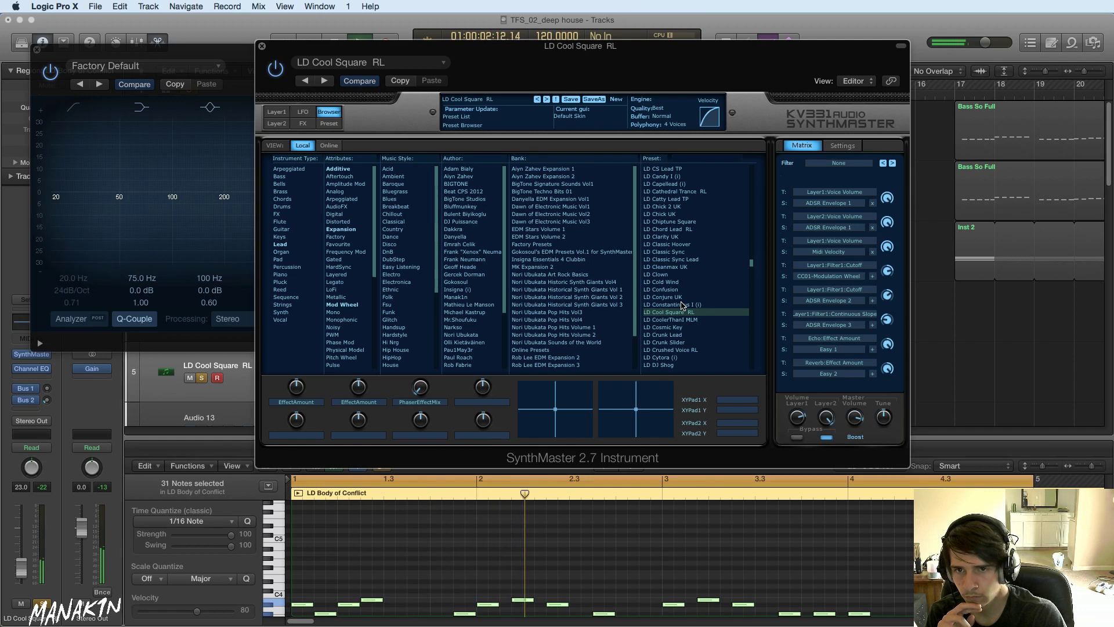
click(422, 553)
drag(383, 601, 406, 601)
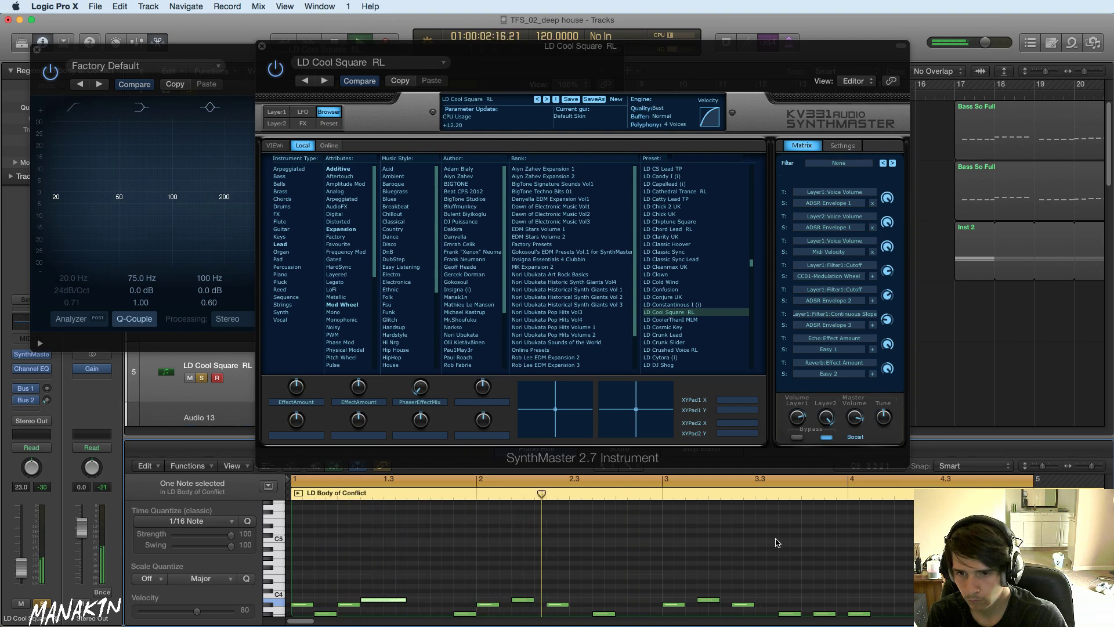
scroll(778, 543, down, 2)
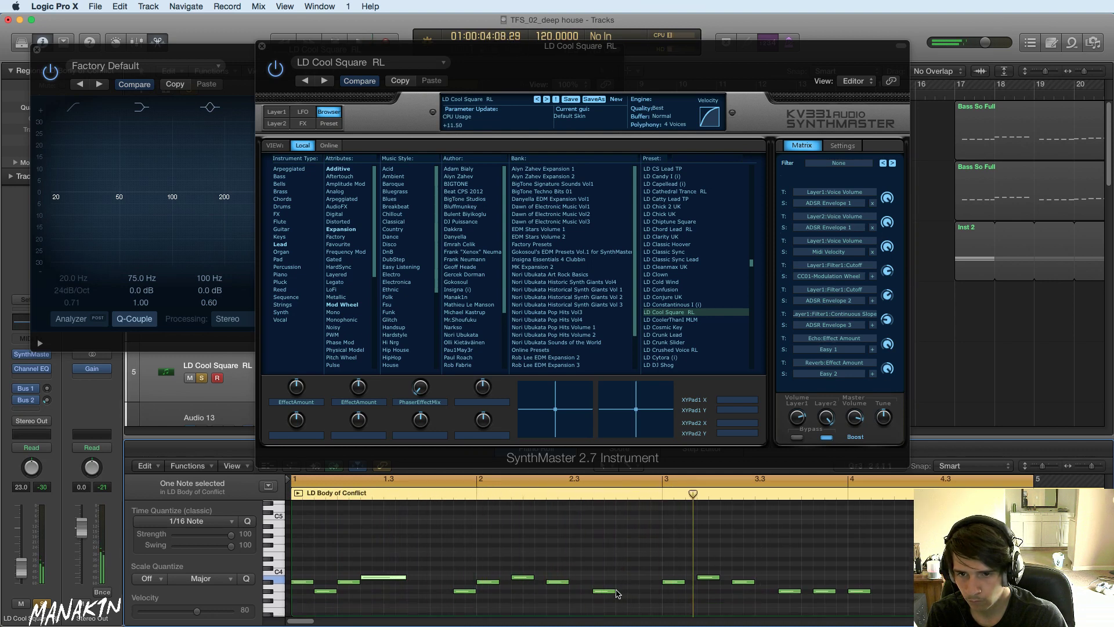
- Lengthen the A#3 notes in the middle of bars 2 and 3 to about three sixteenths, and the B3 note in bar 5 to about one beat
drag(567, 582, 580, 582)
key(space)
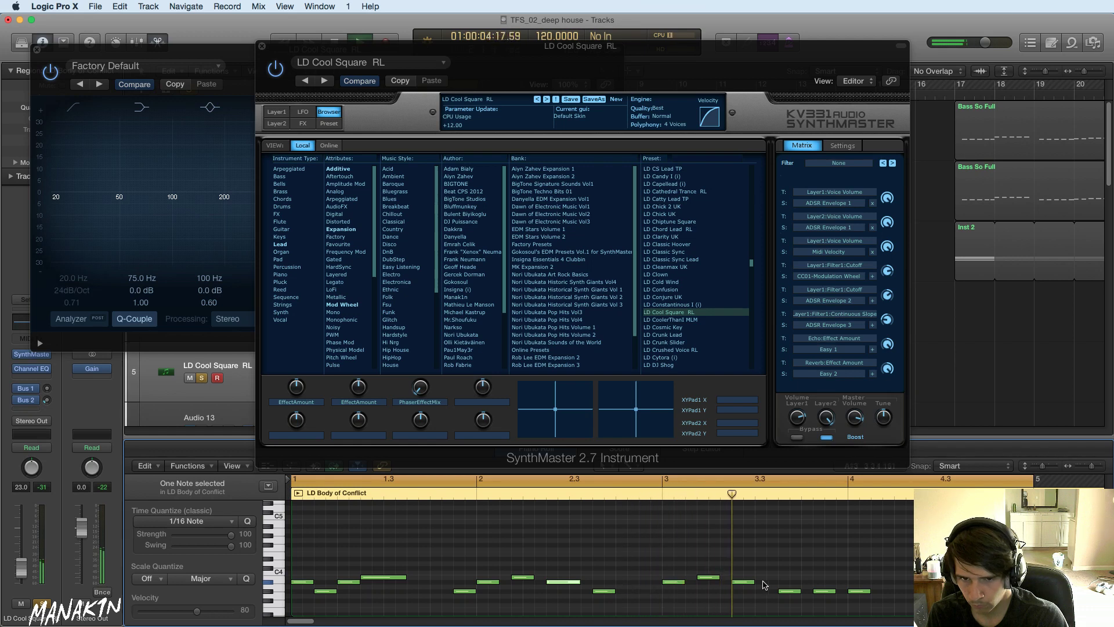
drag(751, 582, 765, 582)
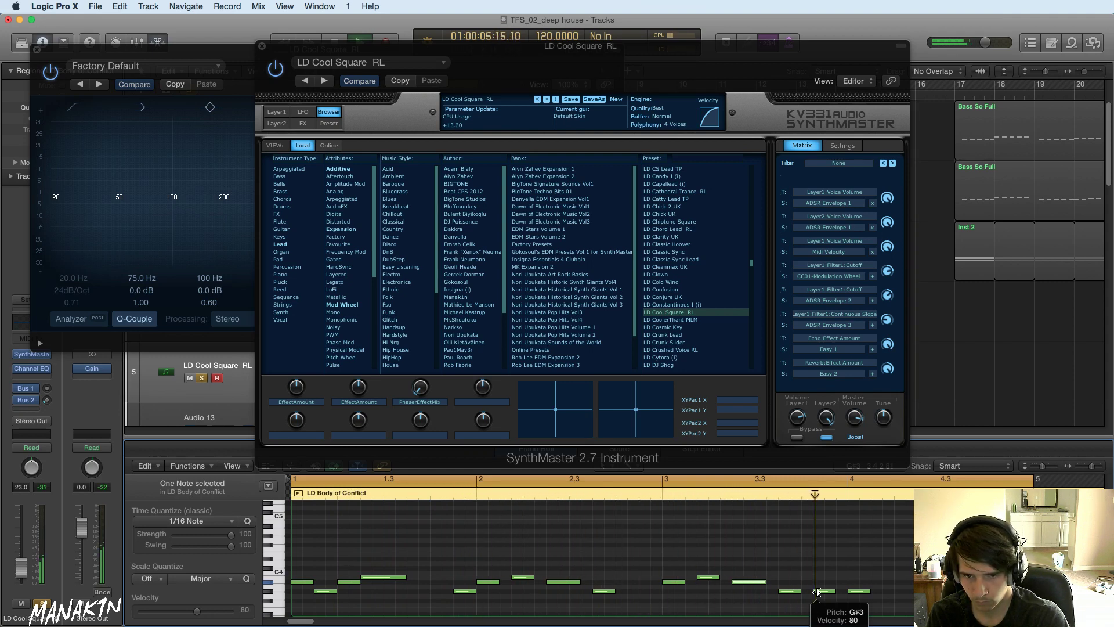
drag(307, 621, 323, 622)
drag(651, 578, 674, 578)
key(space)
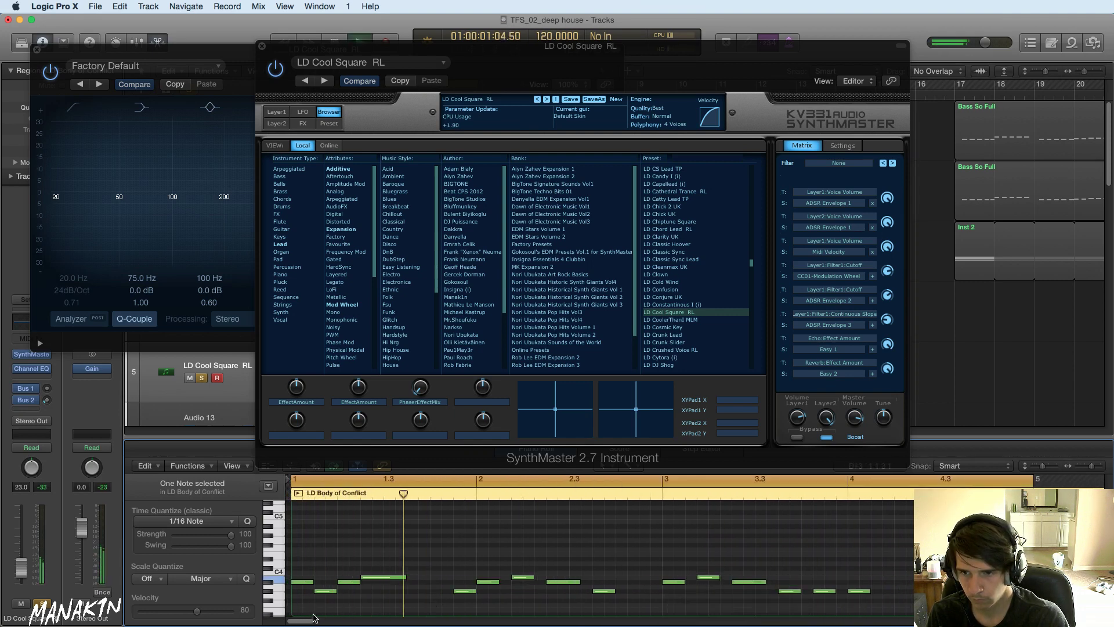
drag(307, 621, 331, 620)
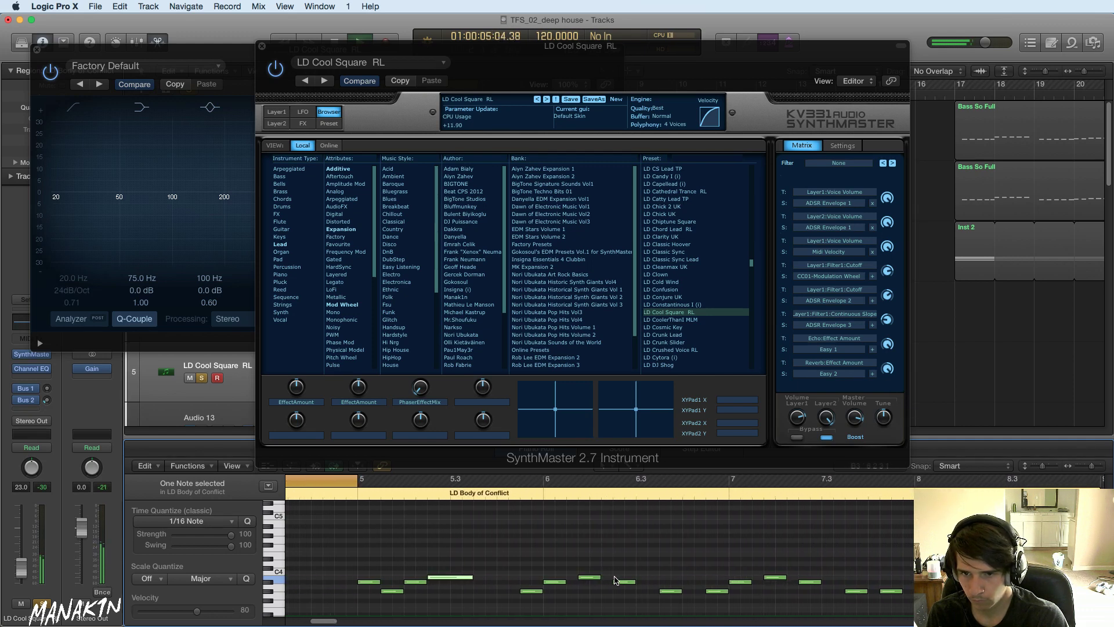
- Move the synth and Channel EQ windows off the tracks, shift the cycle range to bars 5–9, and start playback
drag(570, 61, 844, 120)
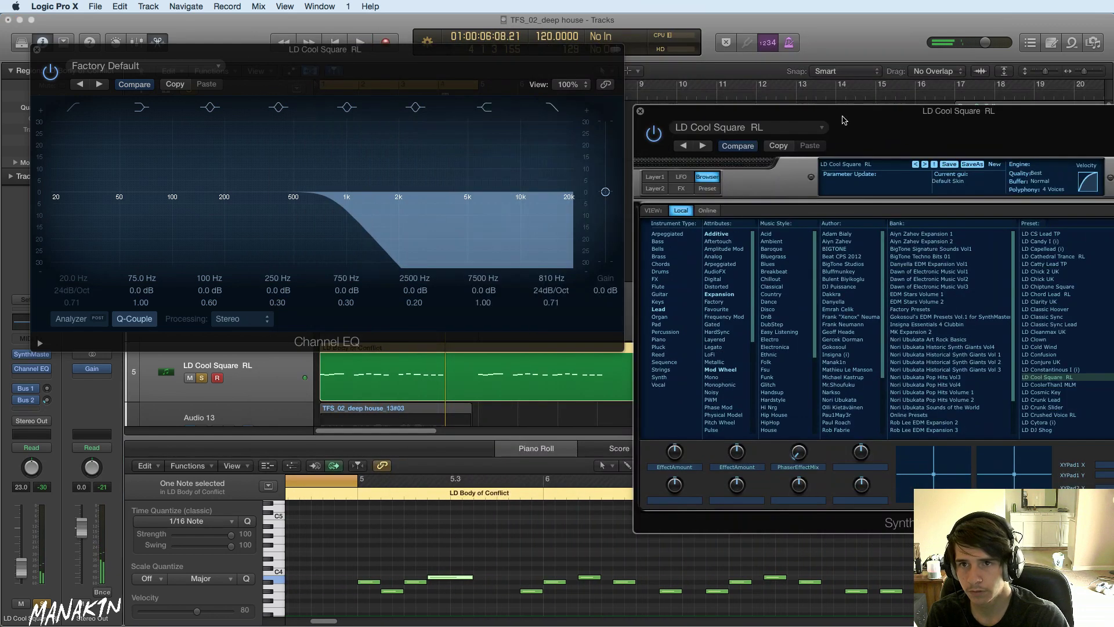
drag(490, 66, 944, 206)
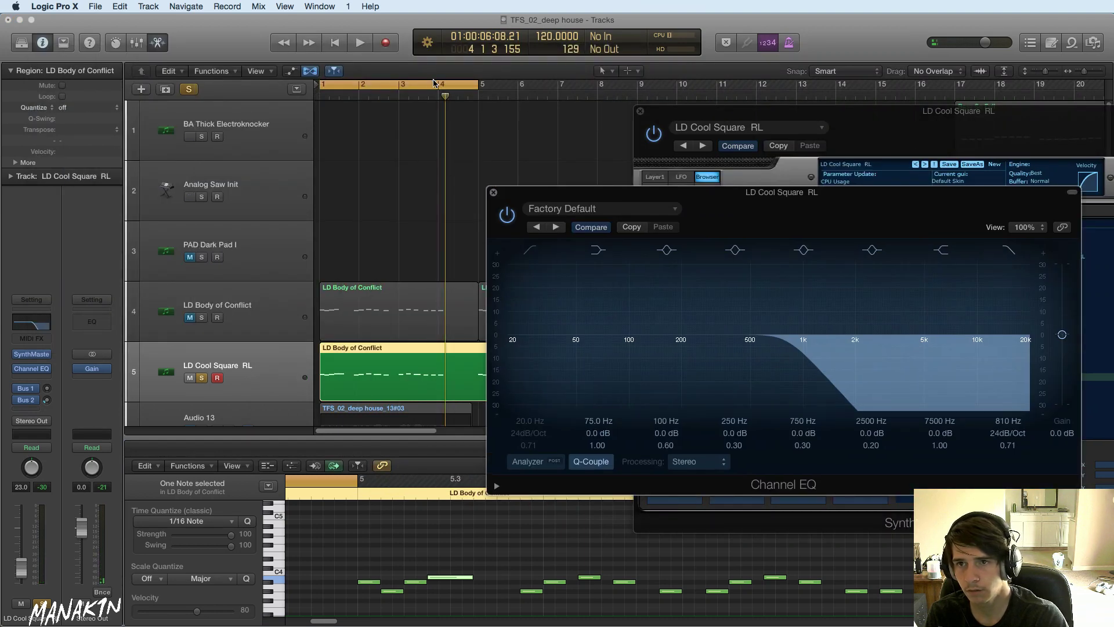
drag(434, 84, 593, 85)
key(space)
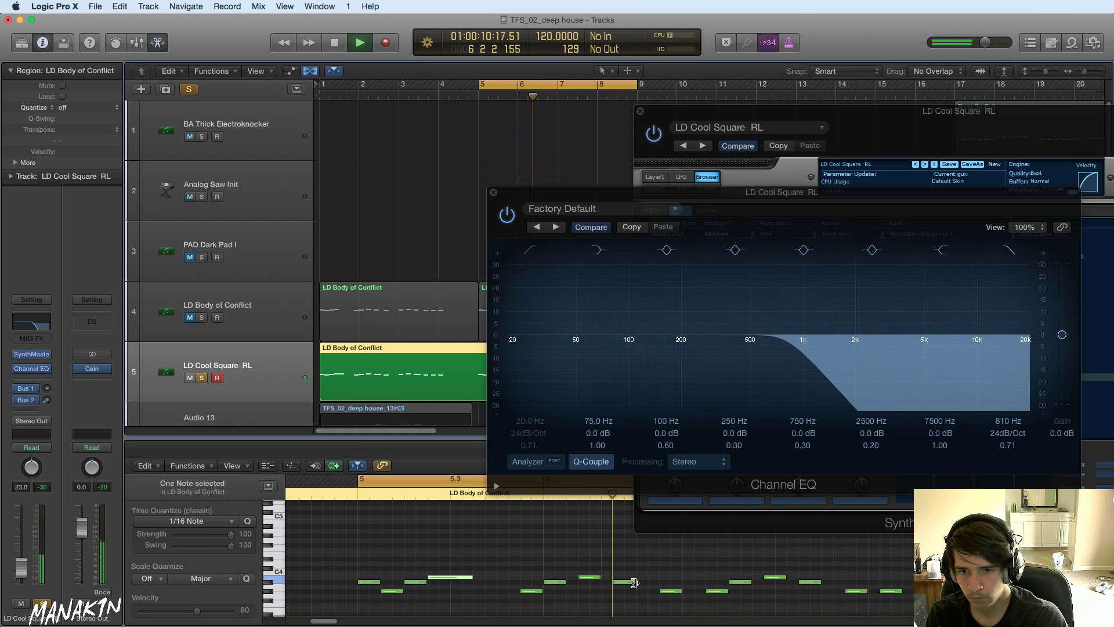
- Lengthen the A#3 notes in the middle of bars 6 and 7 to about three sixteenths and replay the loop
drag(635, 583, 646, 583)
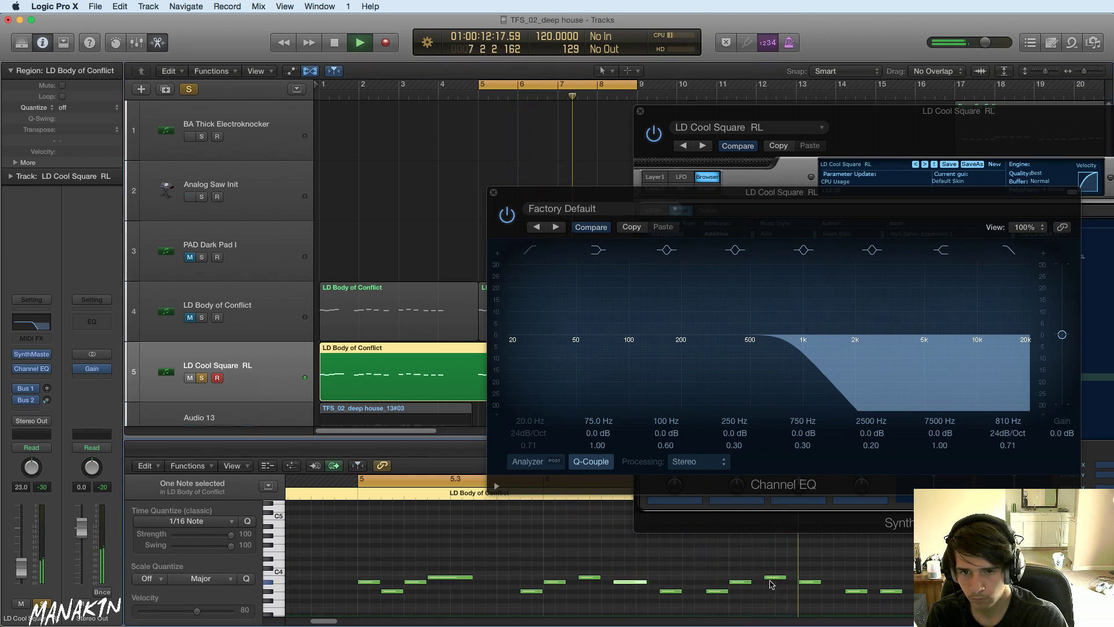
key(space)
drag(818, 584, 832, 583)
key(space)
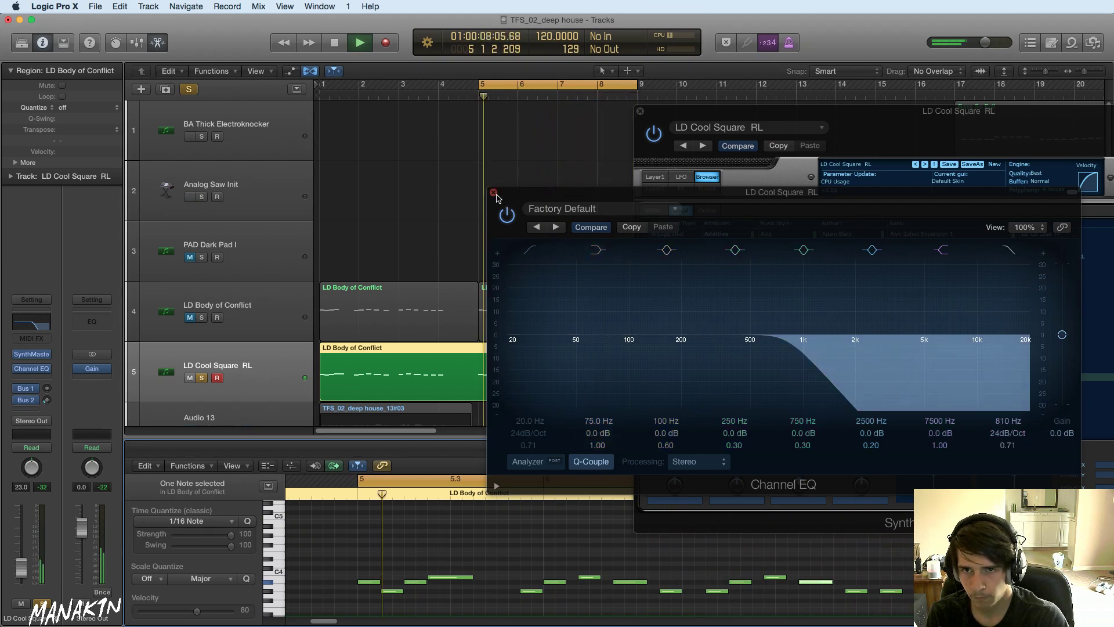
- Close the Channel EQ window and audition the lead presets from LD CoolerThanI MLM through LD Cytora (i)
click(493, 193)
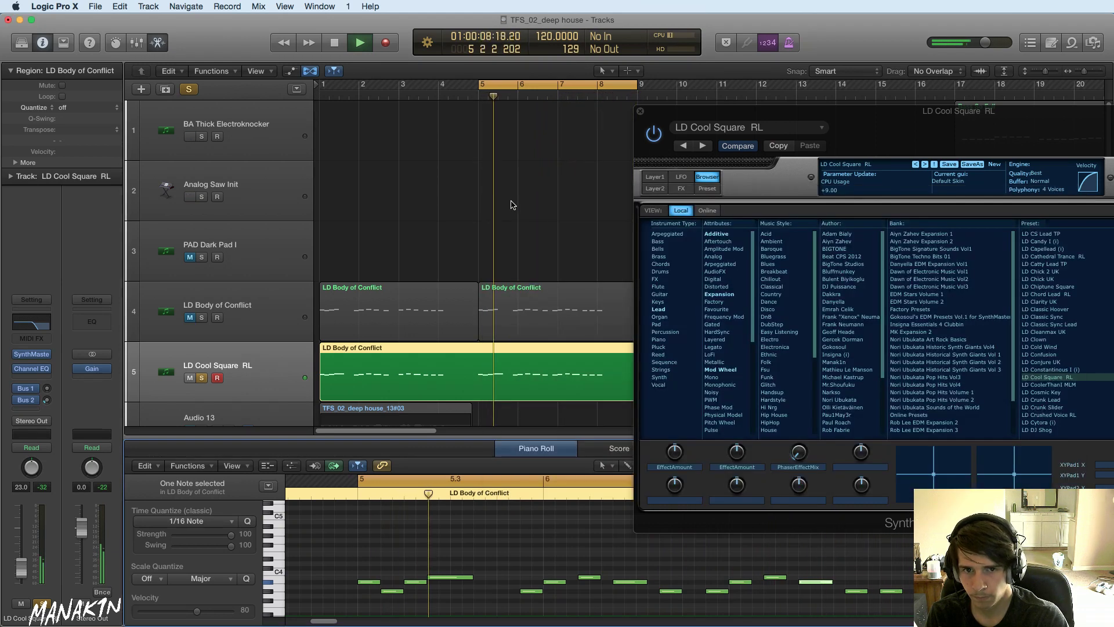
click(1070, 385)
click(1065, 393)
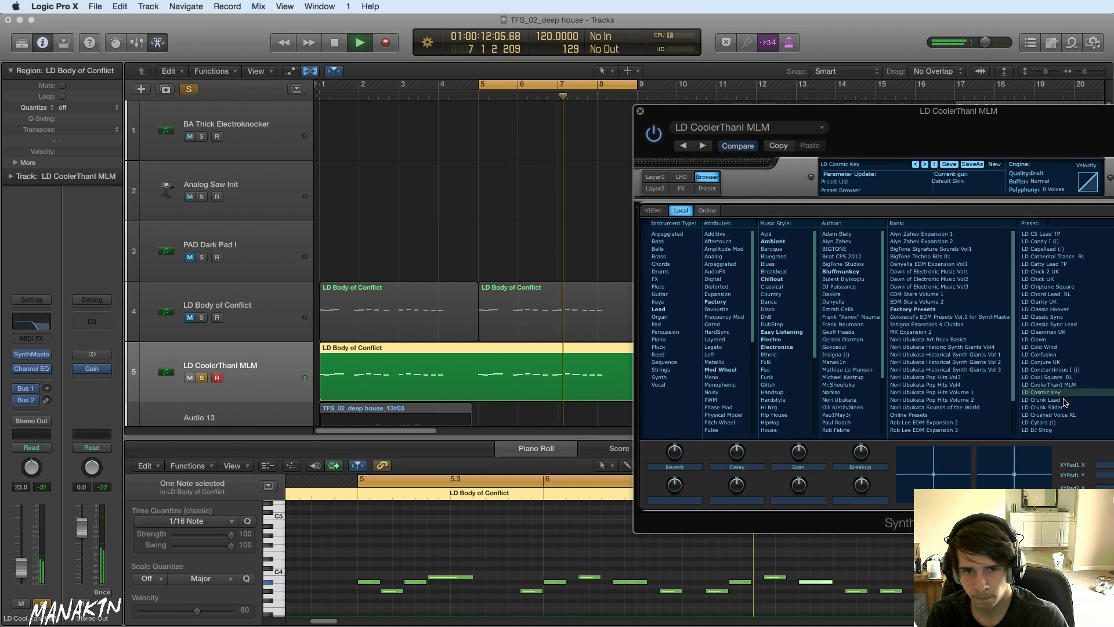
click(1064, 400)
click(1064, 407)
click(1063, 414)
click(1063, 422)
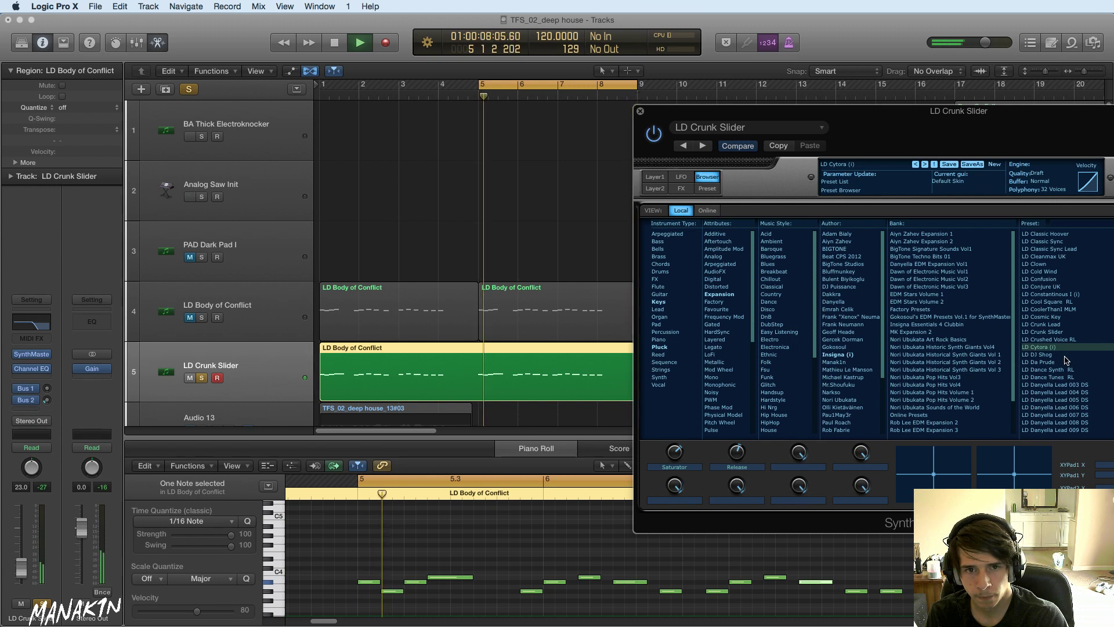
- Audition the lead presets from LD DJ Shog through LD Dance Tunes RL, and LD Dark Styler RL
click(1065, 355)
click(1065, 362)
click(1065, 369)
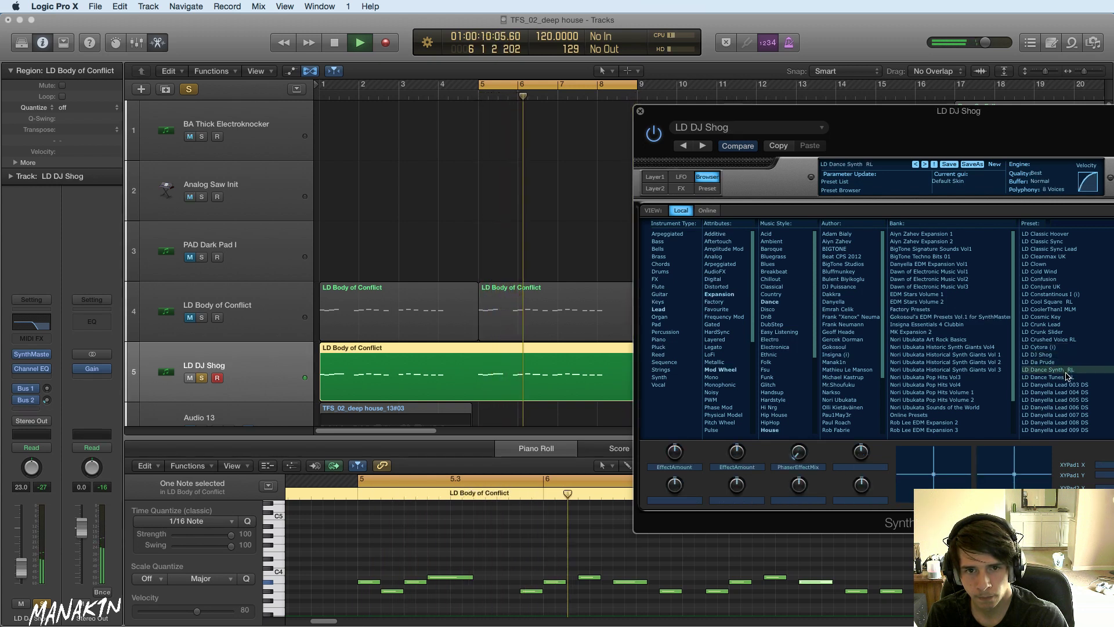
click(1067, 377)
click(1066, 376)
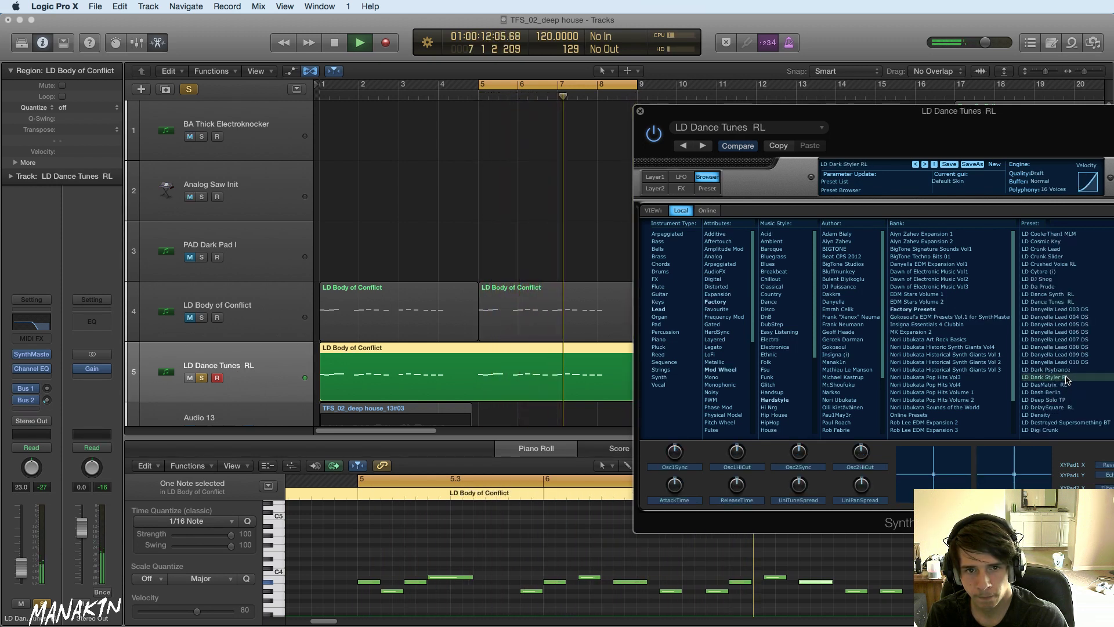
- Compare the neighbouring presets LD Deep Solo TP and LD DasMatrix RL, and load LD Dash Berlin
click(1066, 370)
click(1065, 392)
click(1063, 399)
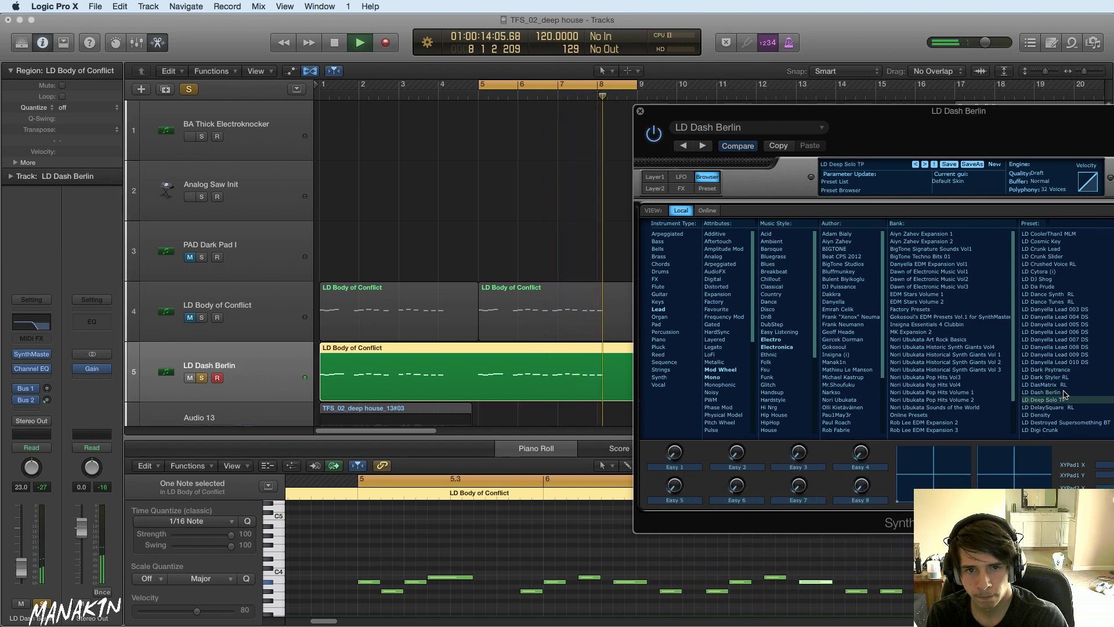
click(1065, 392)
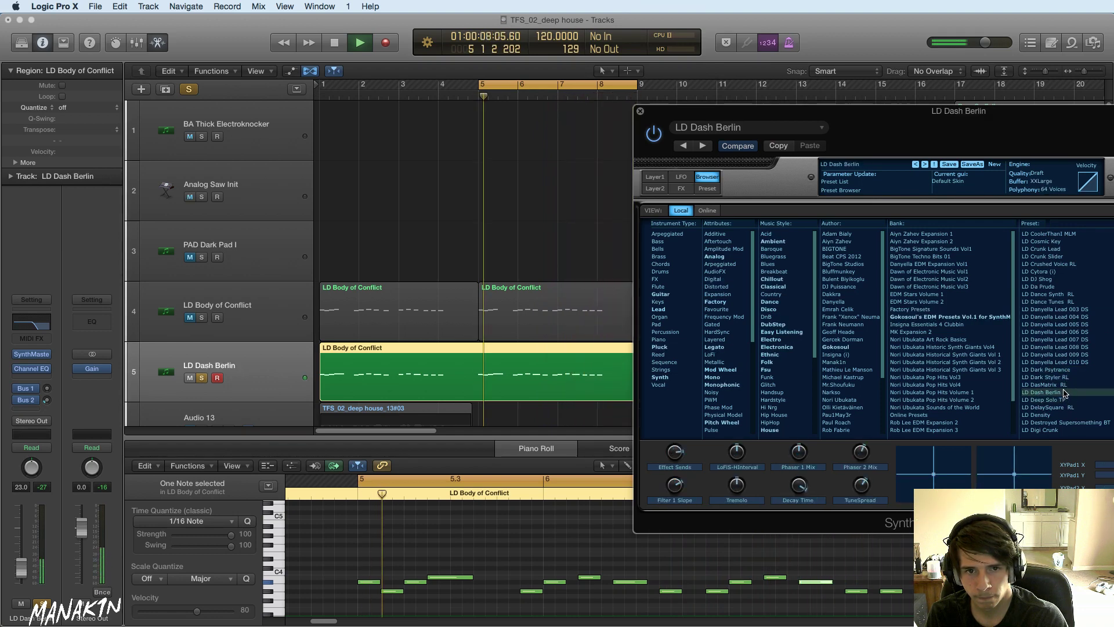
click(1064, 385)
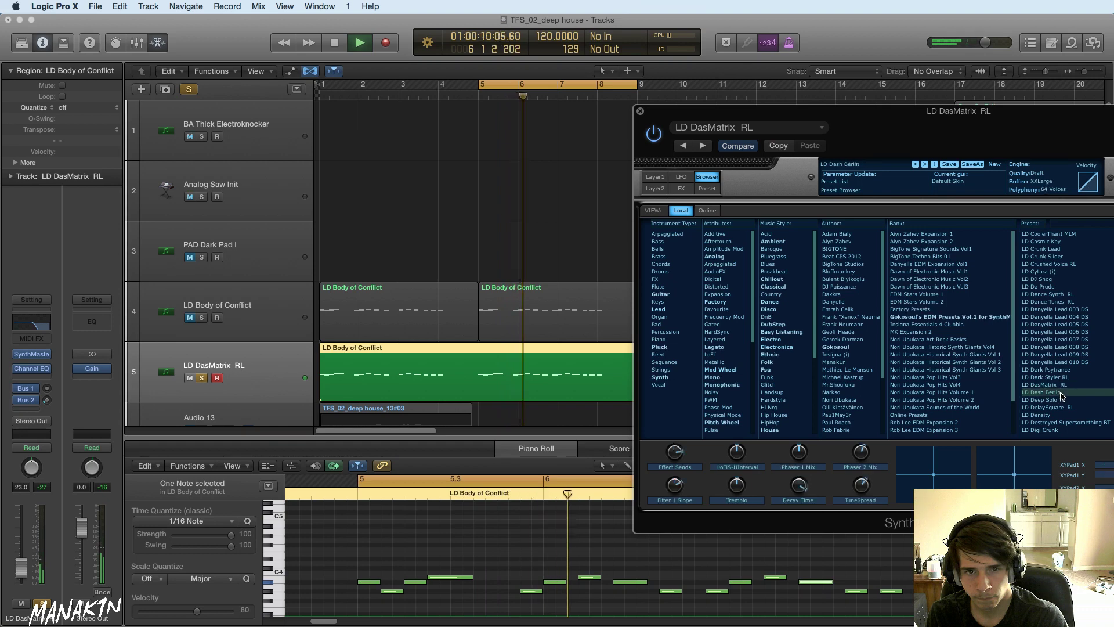
click(1064, 393)
- Bypass the echo insert in the synth's global FX routing, toggle the reverb insert off and on, and return to the preset browser
click(682, 188)
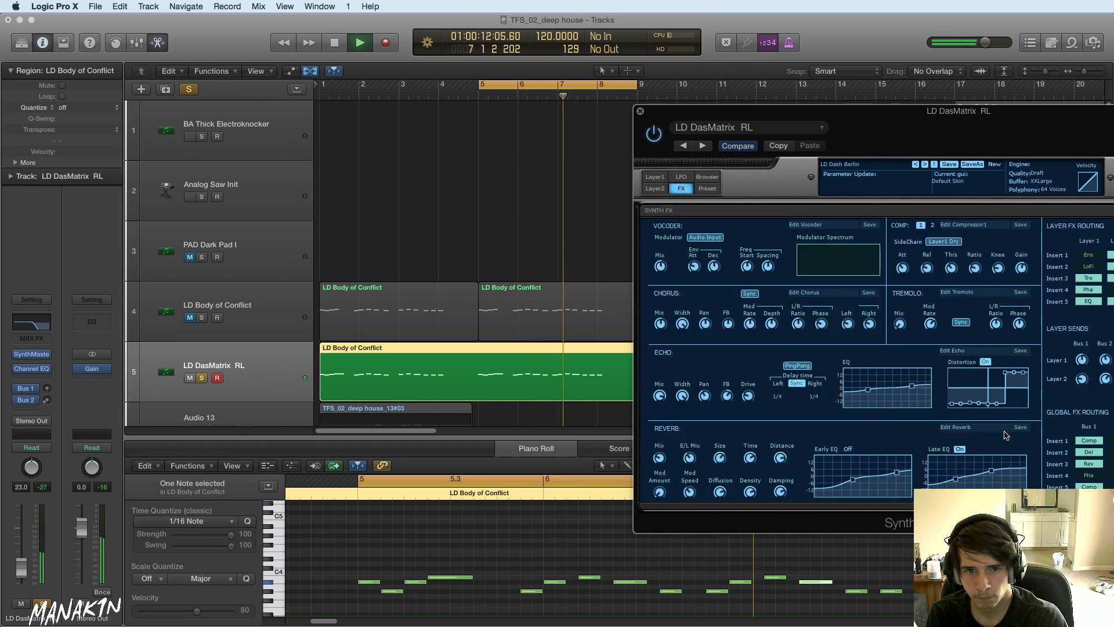
click(1089, 463)
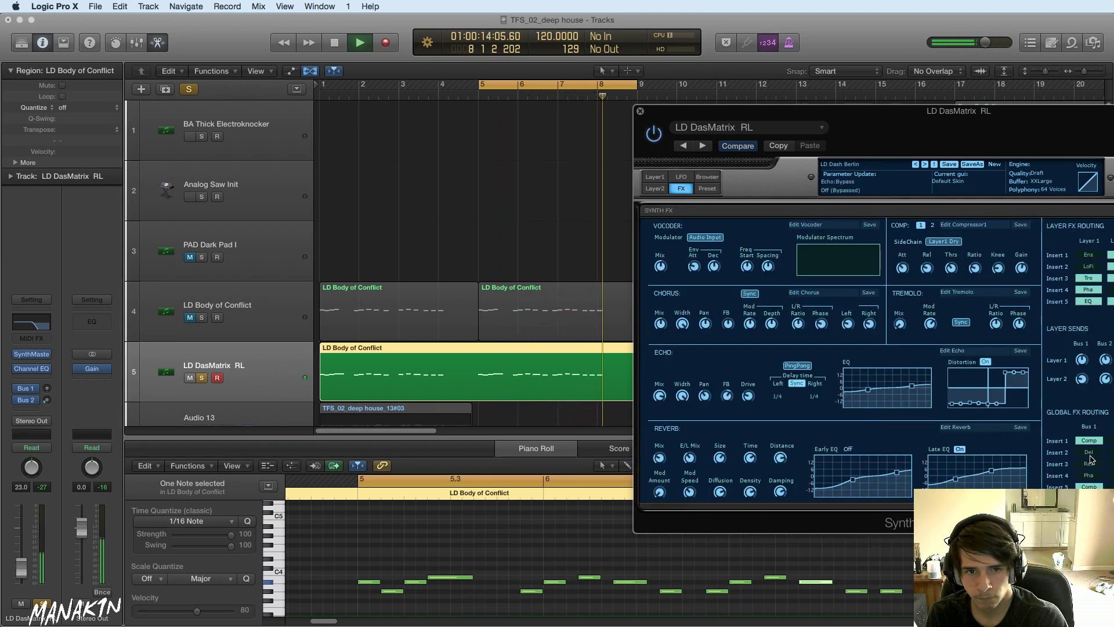
click(1090, 464)
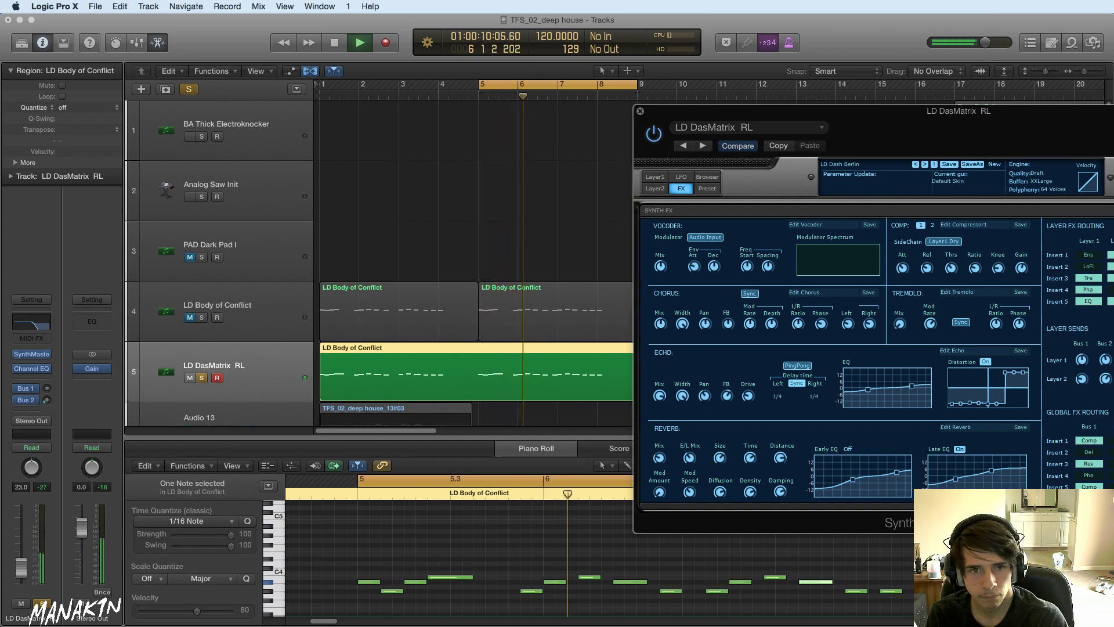
click(708, 177)
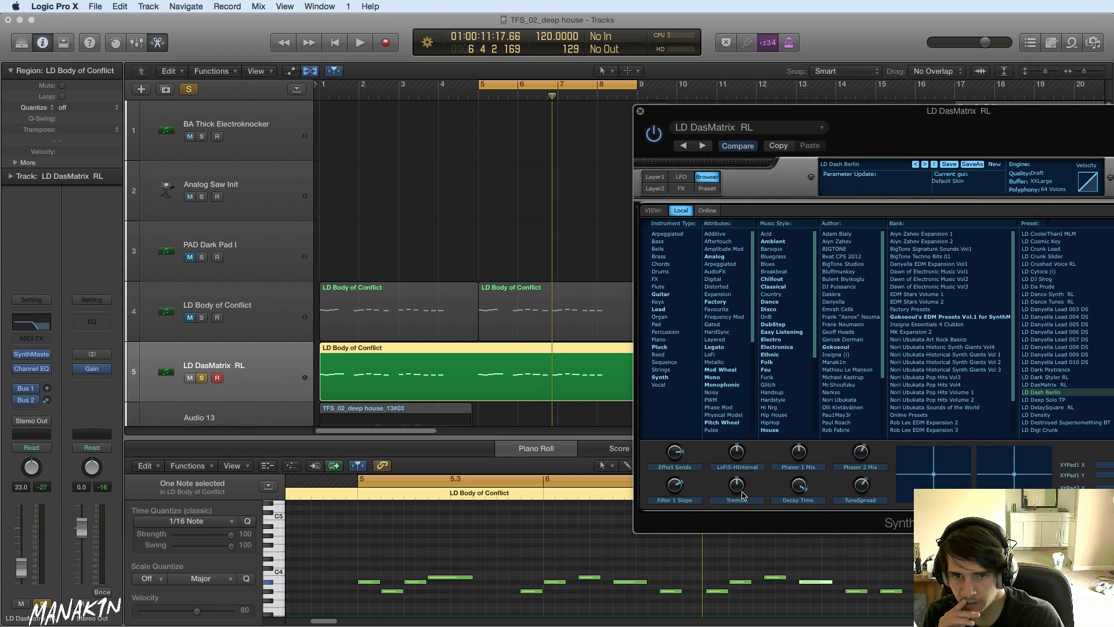
- Replay the loop while trying the Tremolo control, and slightly adjust the release time of Layer 1's ADSR 1 envelope
key(space)
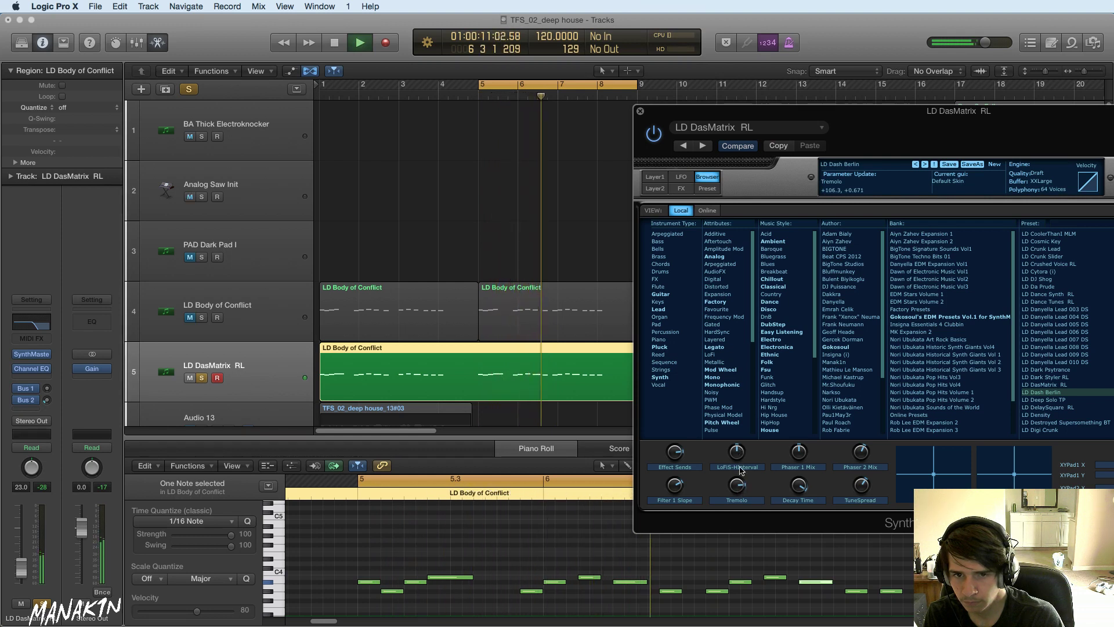
key(space)
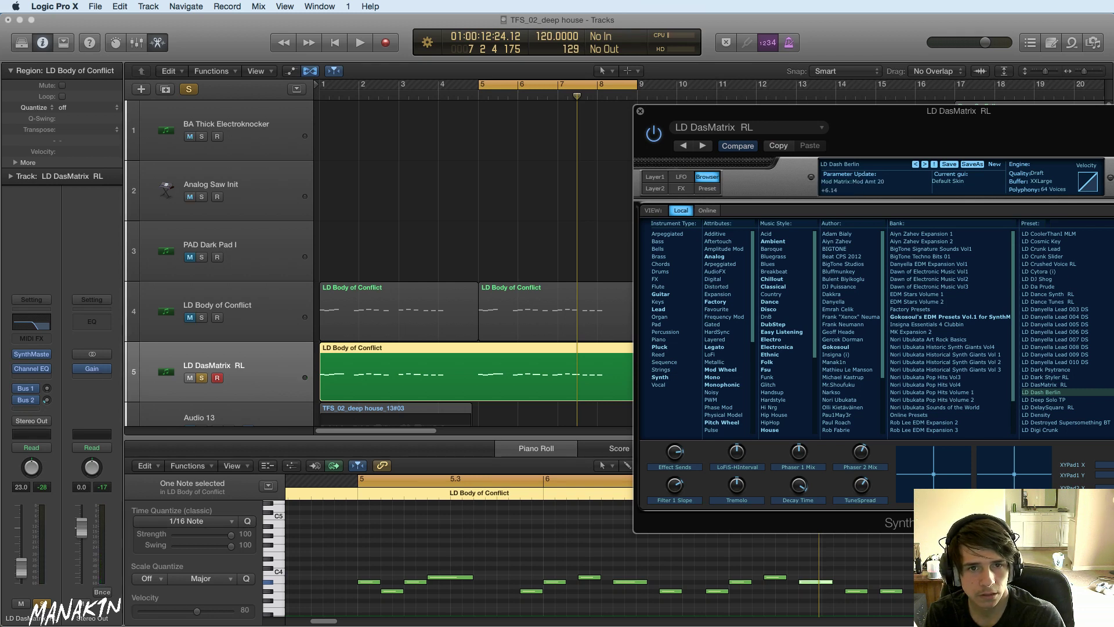
key(space)
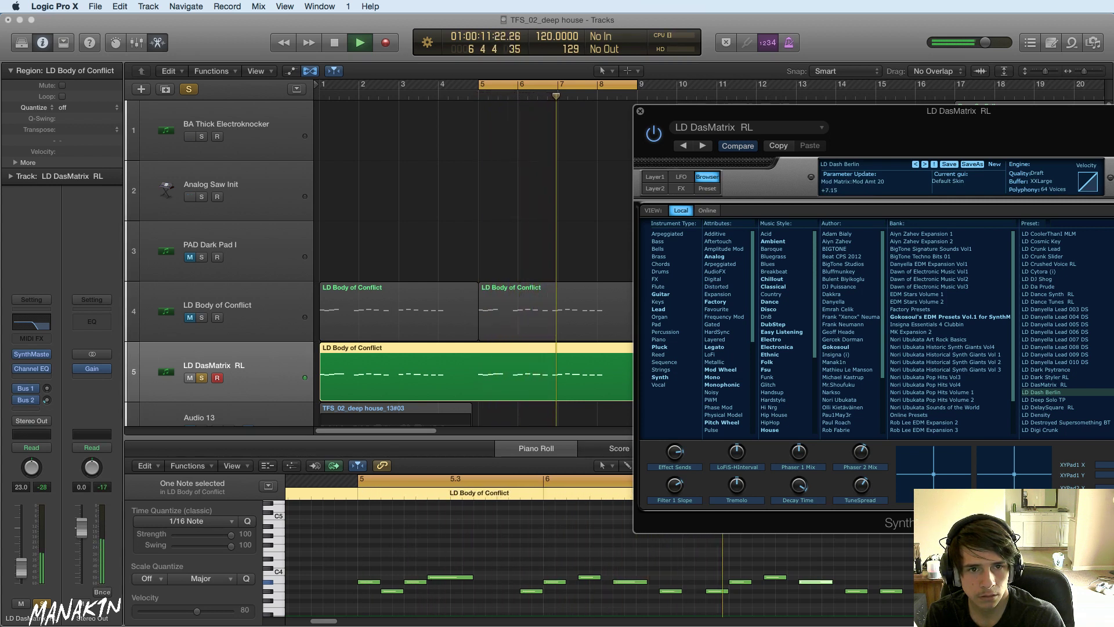
click(656, 177)
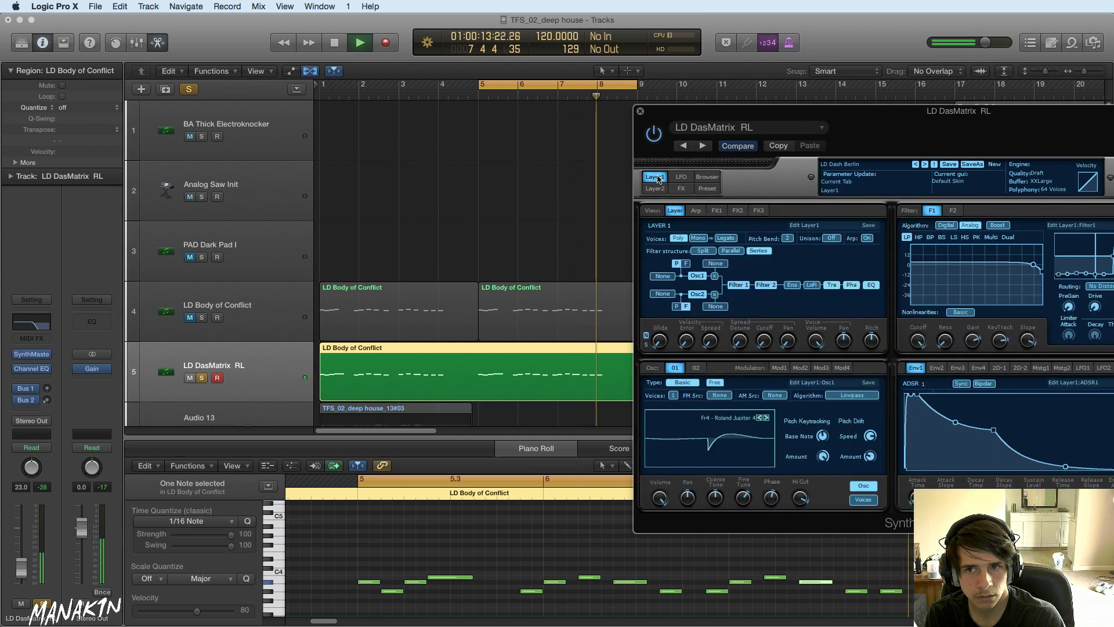
drag(1063, 498, 1063, 501)
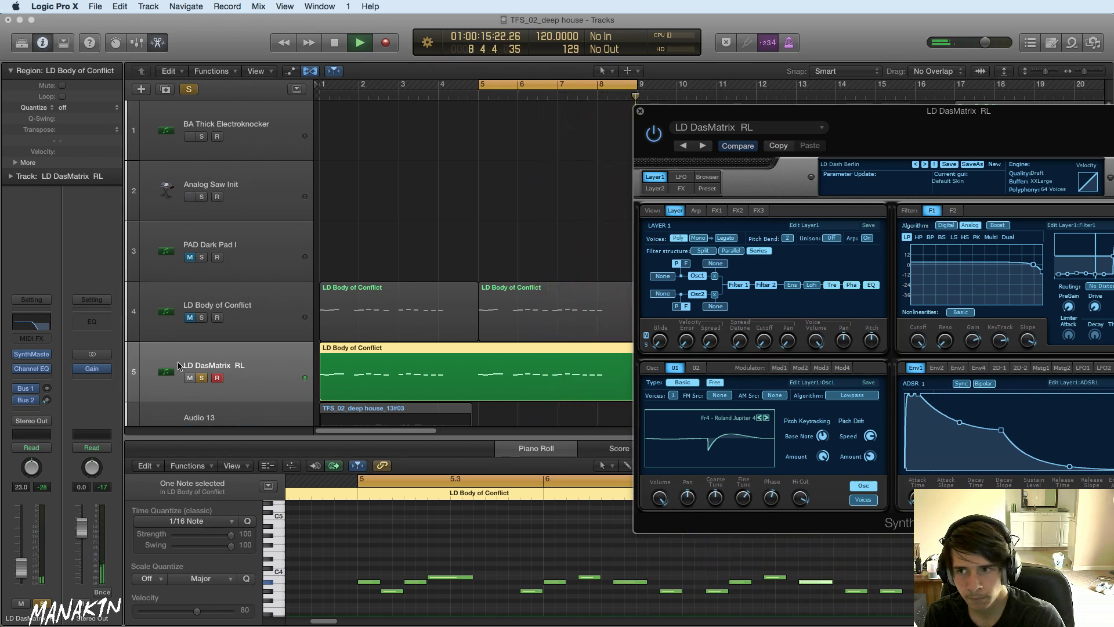
- Compare the lead with the Channel EQ bypassed, re-enable and open it, raise the high-cut Q to 0.93, and move the 750 Hz band to 790 Hz
click(17, 369)
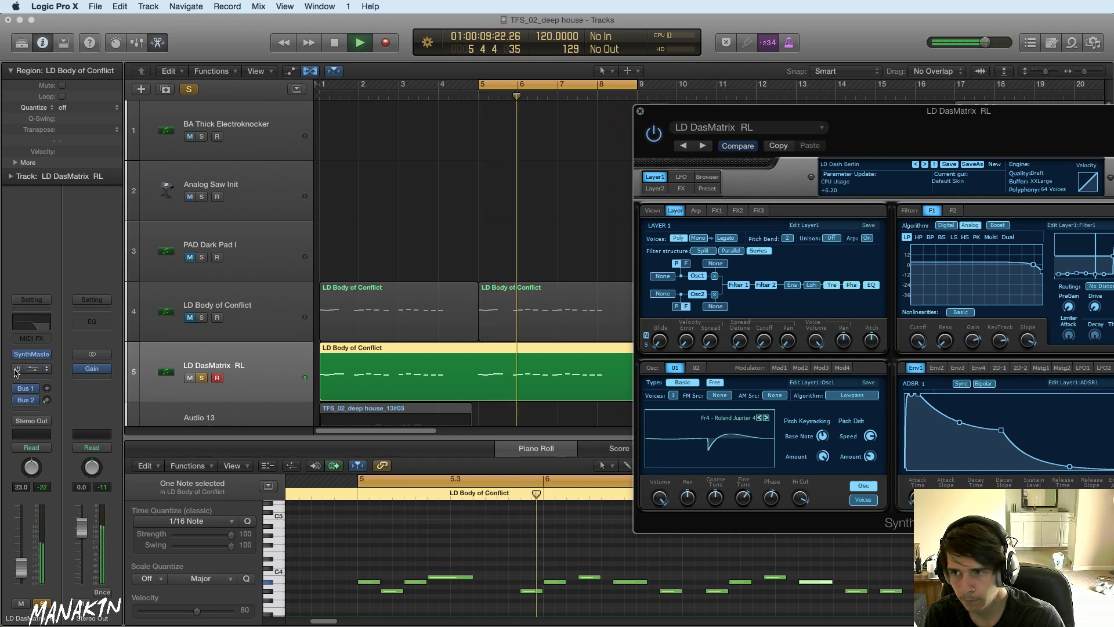
click(16, 370)
click(33, 368)
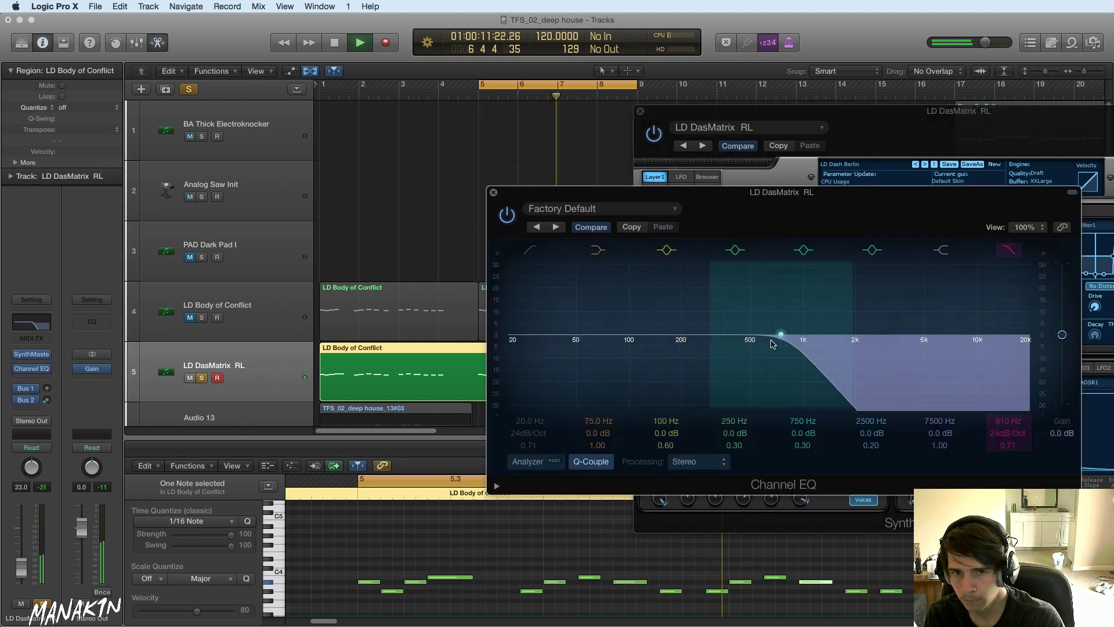
drag(781, 335, 781, 323)
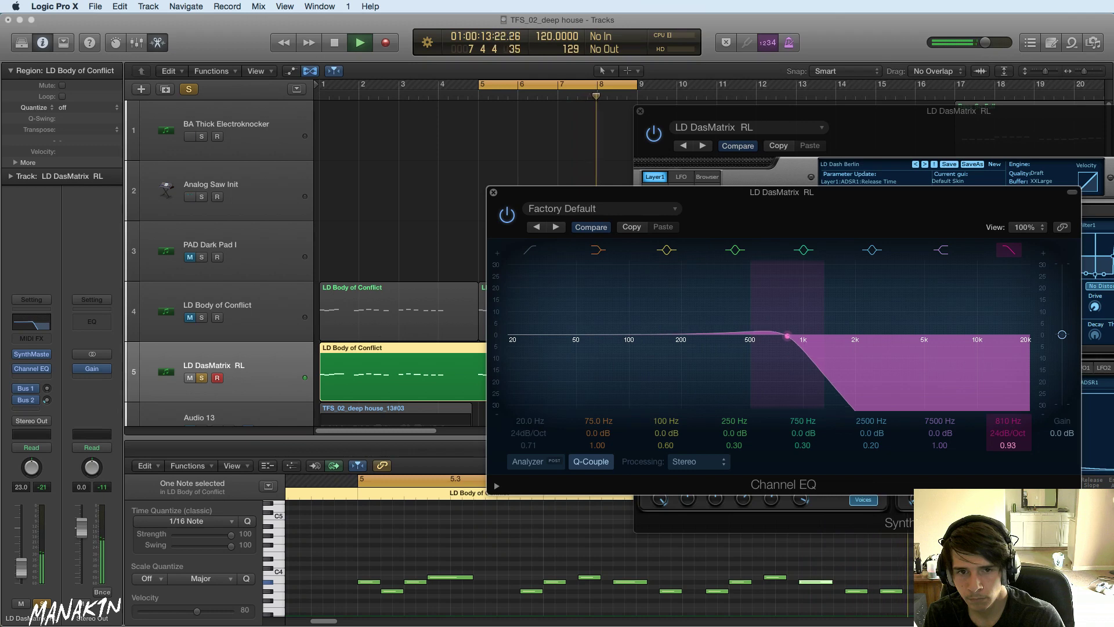
mouse_move(773, 372)
mouse_down()
mouse_move(796, 370)
mouse_move(776, 366)
mouse_up()
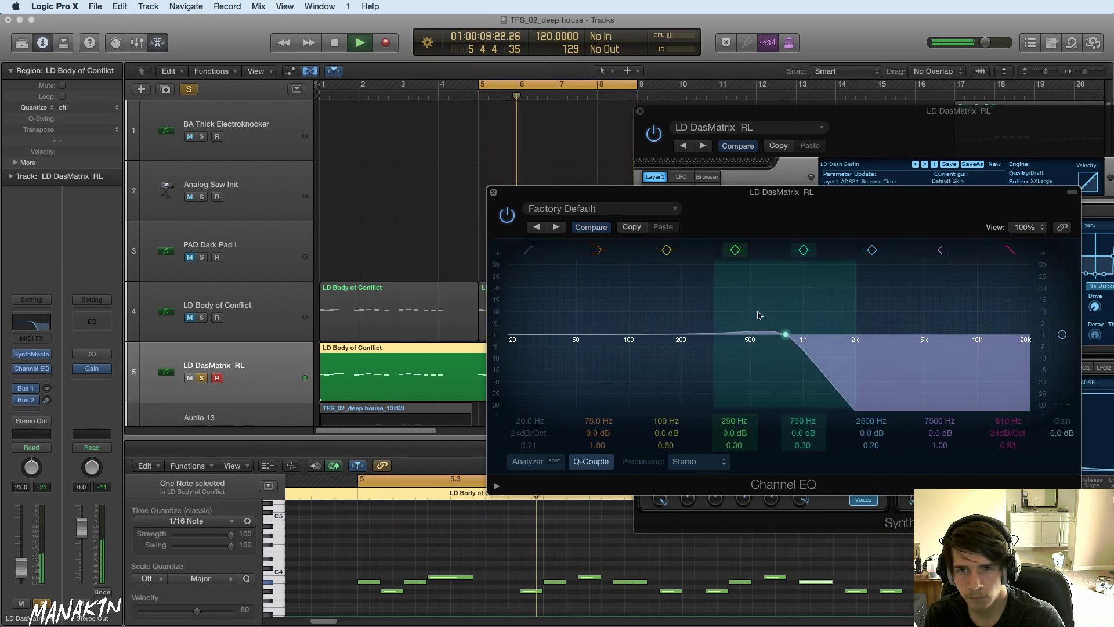
- Reposition the synth and EQ windows, set the 790 Hz band to 870 Hz at -5.5 dB, and raise the high-cut to 1320 Hz
drag(901, 120, 548, 93)
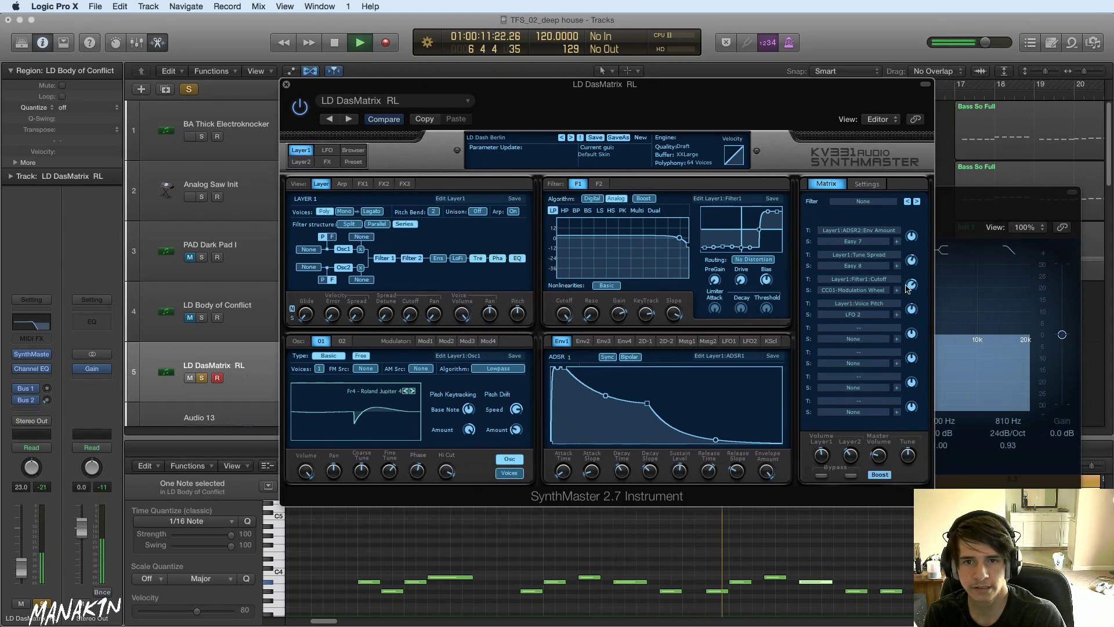
drag(983, 200, 879, 189)
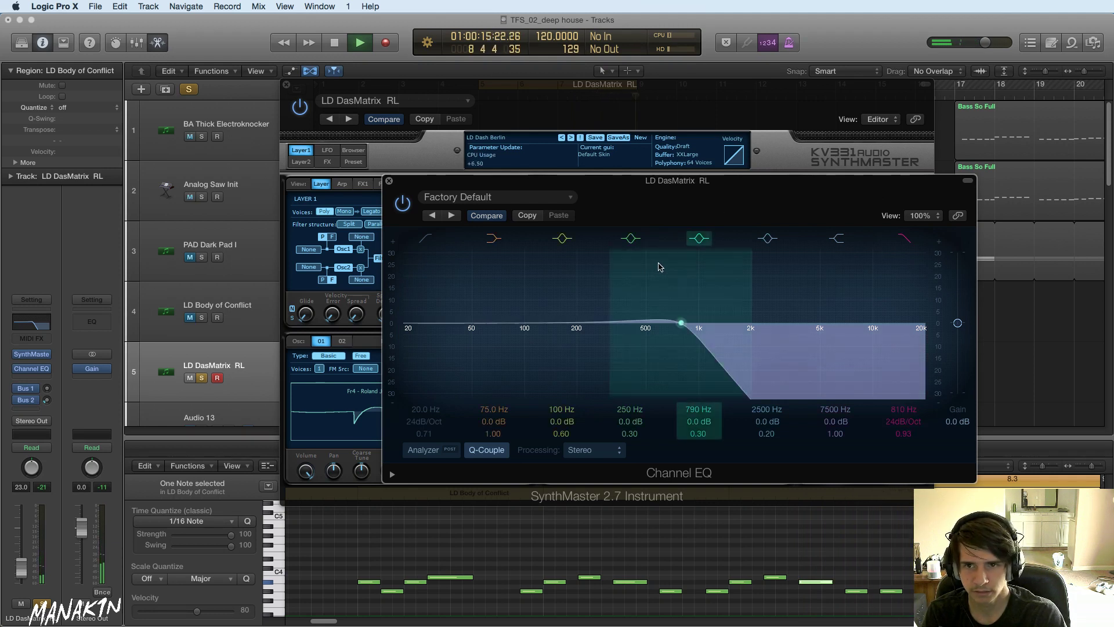
drag(685, 347, 708, 385)
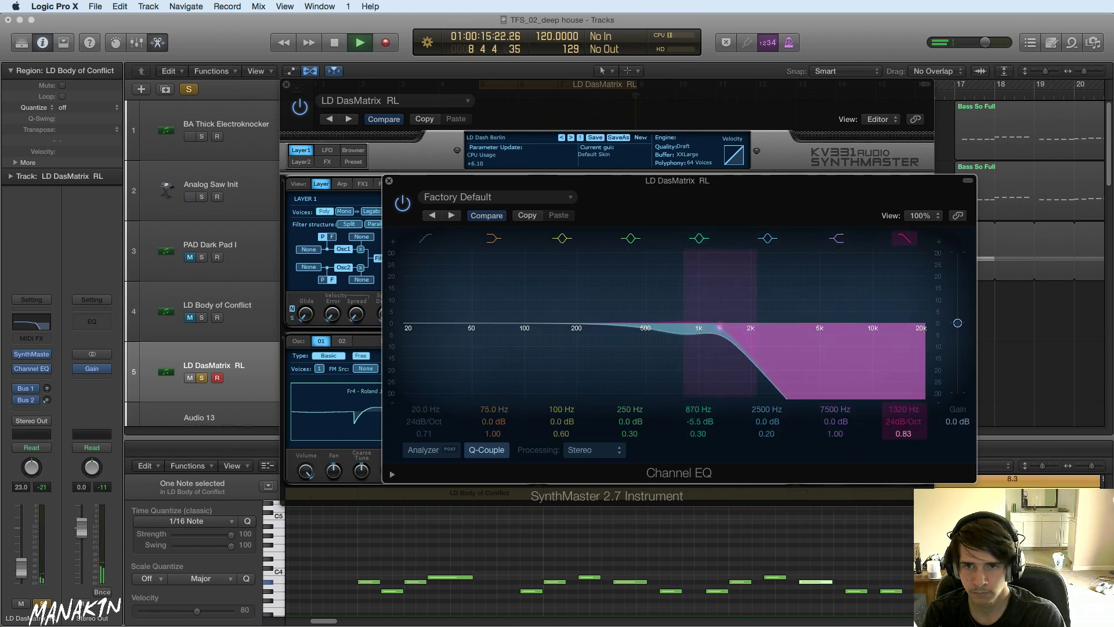
- Soften the high-cut band to an 18 dB/Oct slope with a Q of 0.75 and a cutoff of about 1.25 kHz
drag(903, 433, 903, 438)
mouse_move(720, 354)
mouse_down()
mouse_move(742, 357)
mouse_move(729, 353)
mouse_up()
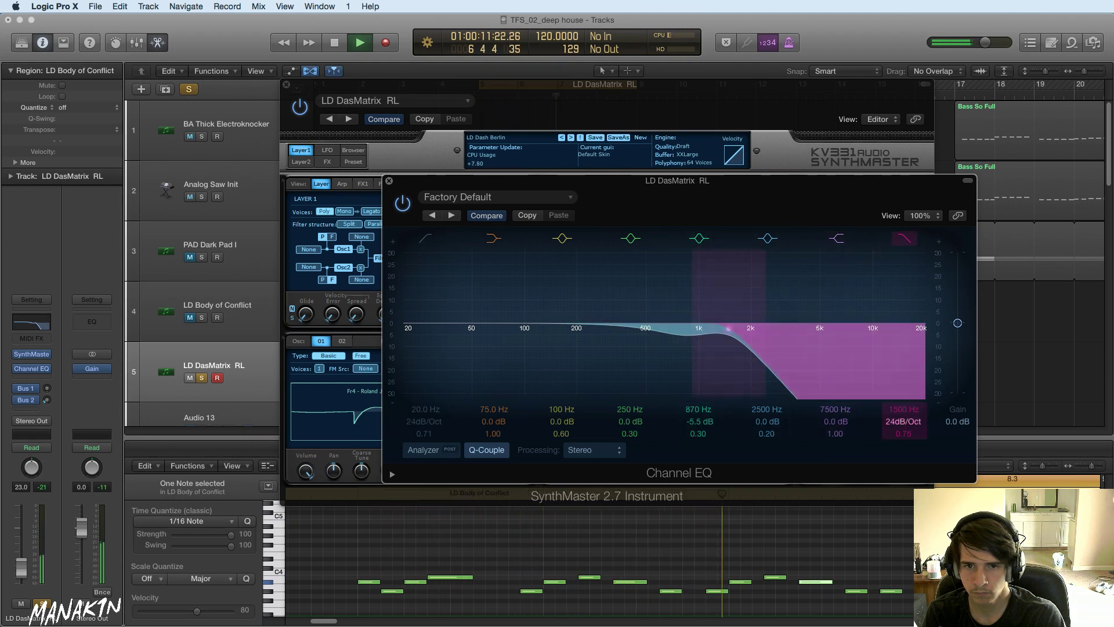
drag(903, 422, 903, 426)
drag(758, 373, 721, 365)
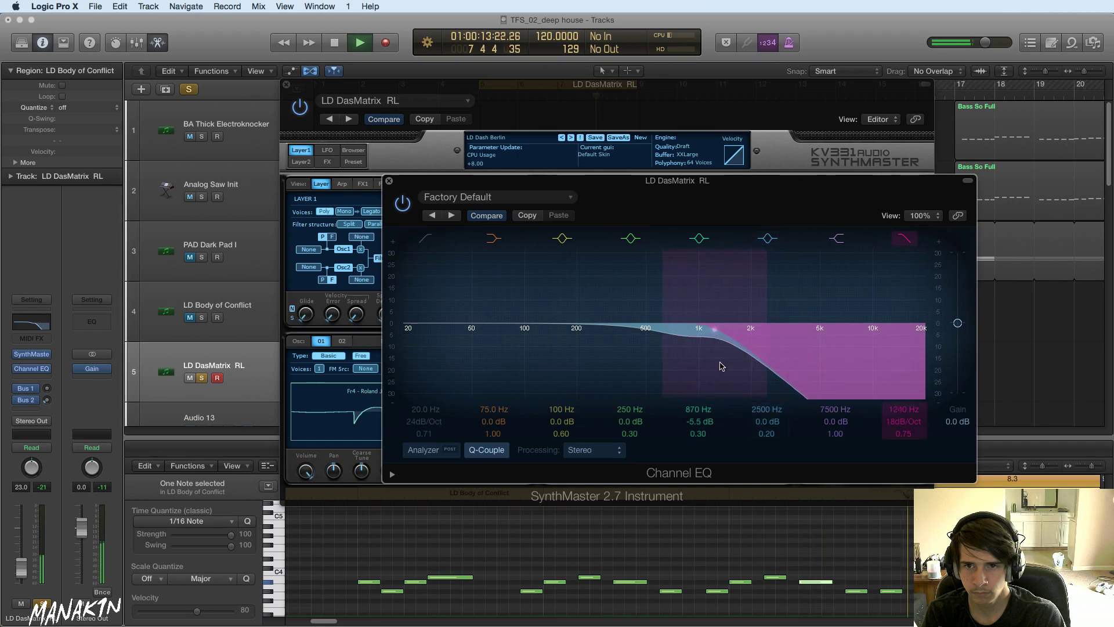
- Open the synth's preset browser and audition LD Deep Solo TP, LD DelaySquare RL, LD Density and LD Destroyed Supersomething BT on track 5
click(358, 149)
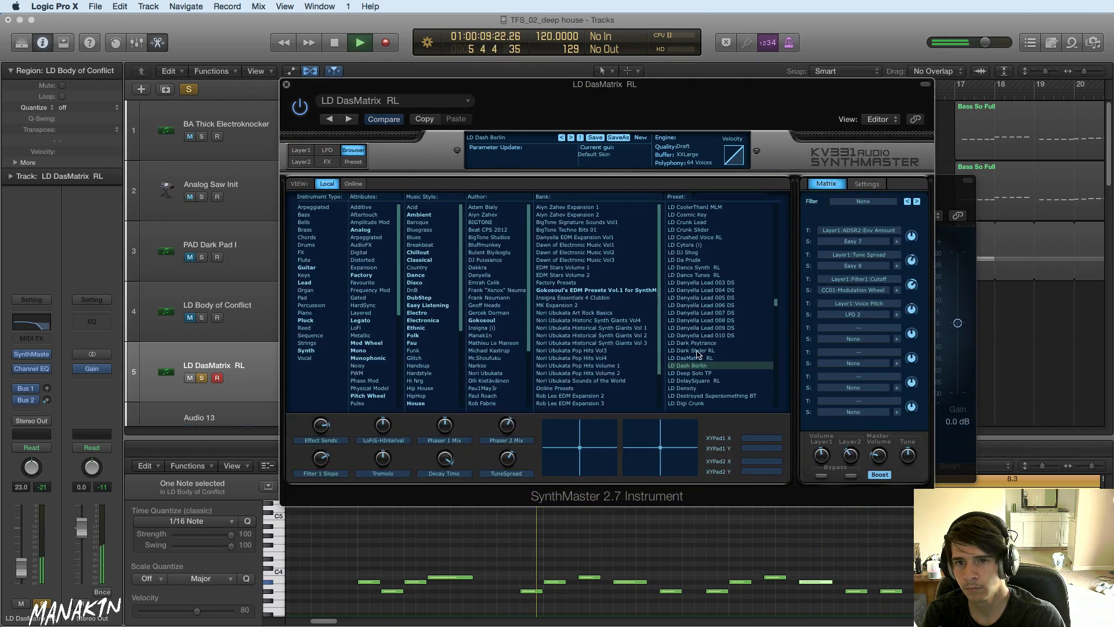
click(702, 373)
click(716, 381)
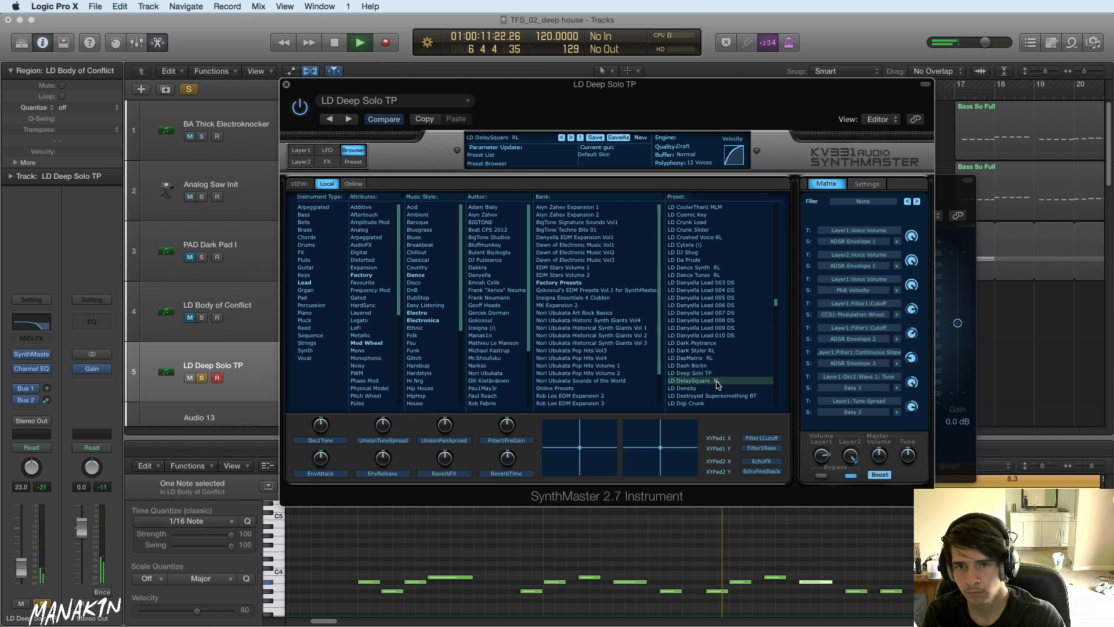
click(718, 389)
click(717, 395)
scroll(720, 388, down, 5)
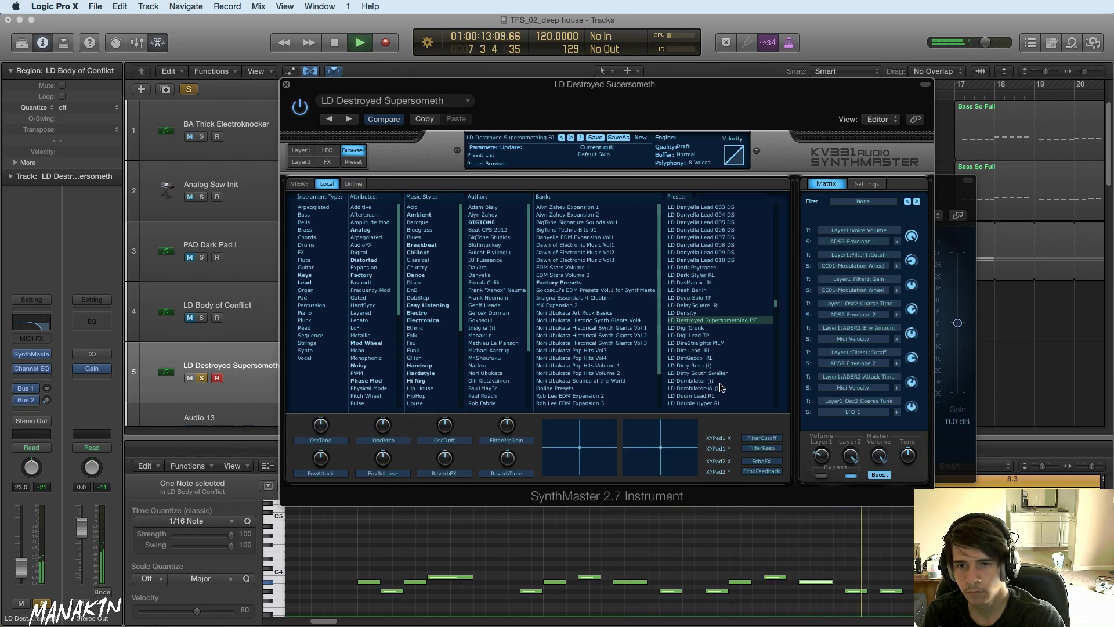
- Audition the LD Digi Crunk, LD Digi Lead TP, LD Dirt Lead RL and LD DirtGazoo RL presets
click(716, 329)
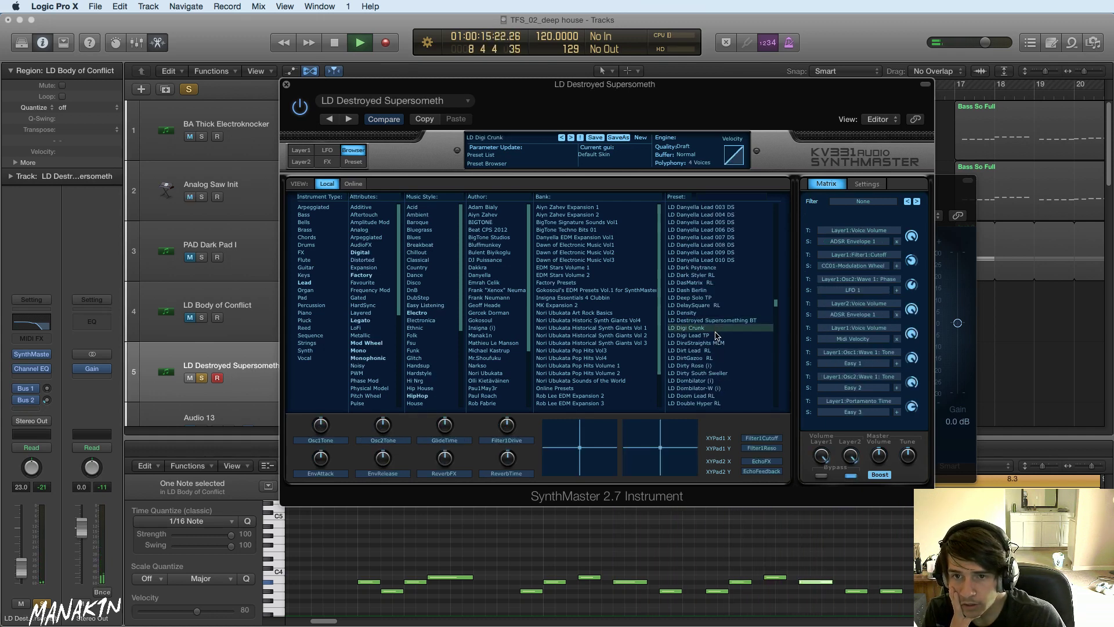
click(716, 335)
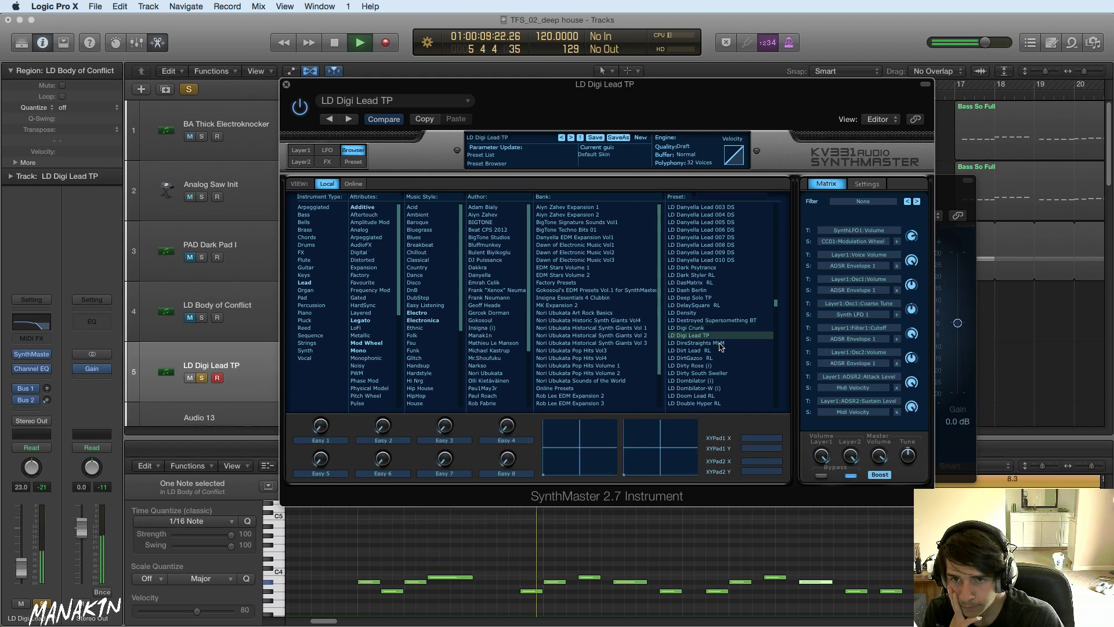
click(717, 351)
click(718, 358)
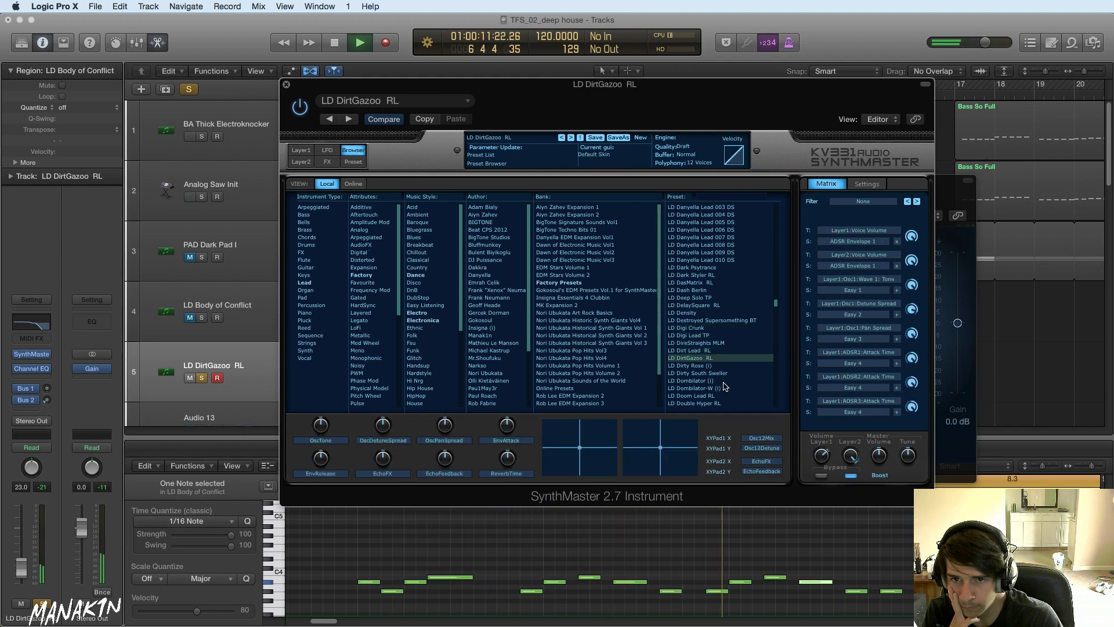
- Audition the lead presets from LD Dirty Rose (i) and LD Dirty South Sweller through LD Double Hyper RL to LD Drive Saw RL
scroll(723, 371, down, 5)
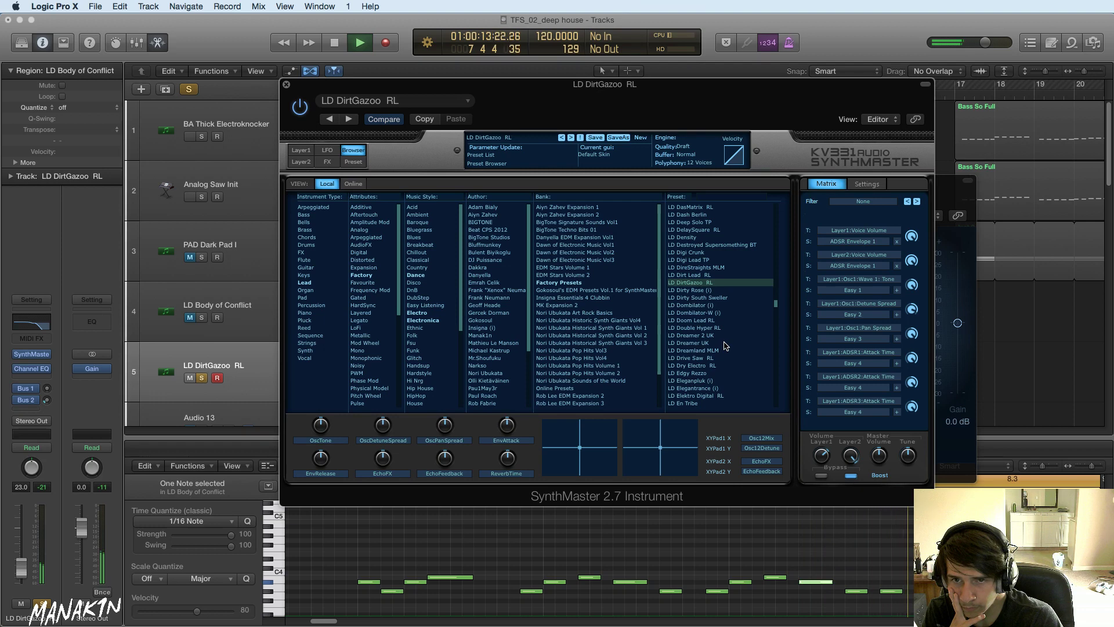
click(719, 290)
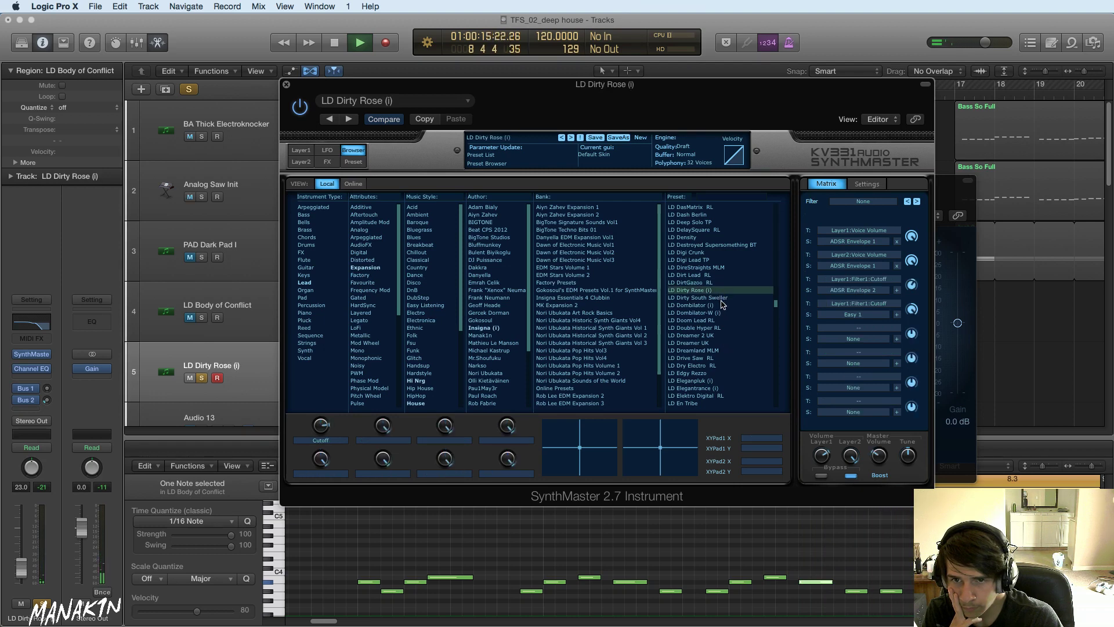
click(724, 298)
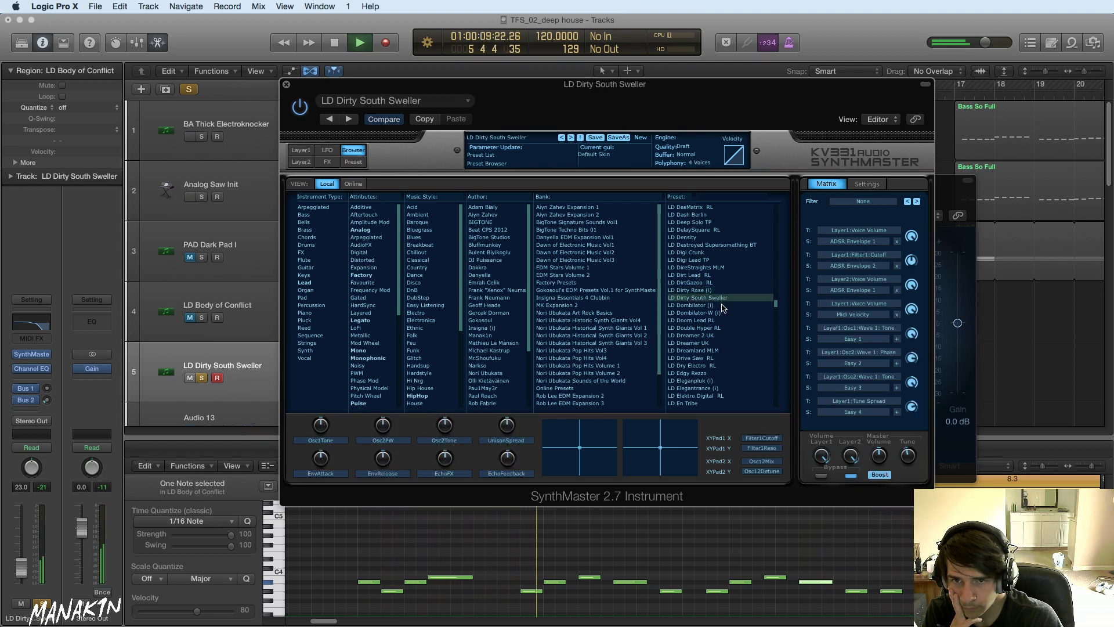
click(722, 312)
click(717, 327)
click(715, 358)
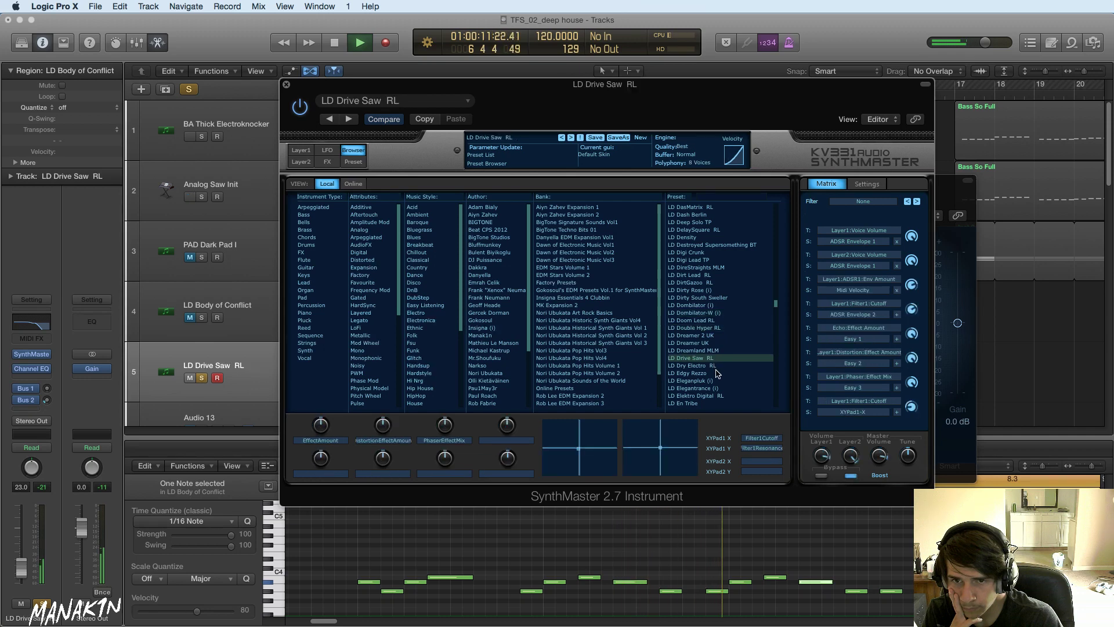
- Load the LD Lethal Shit (i) preset on track 5 and close the synth and Channel EQ windows
scroll(716, 365, down, 12)
scroll(717, 373, down, 10)
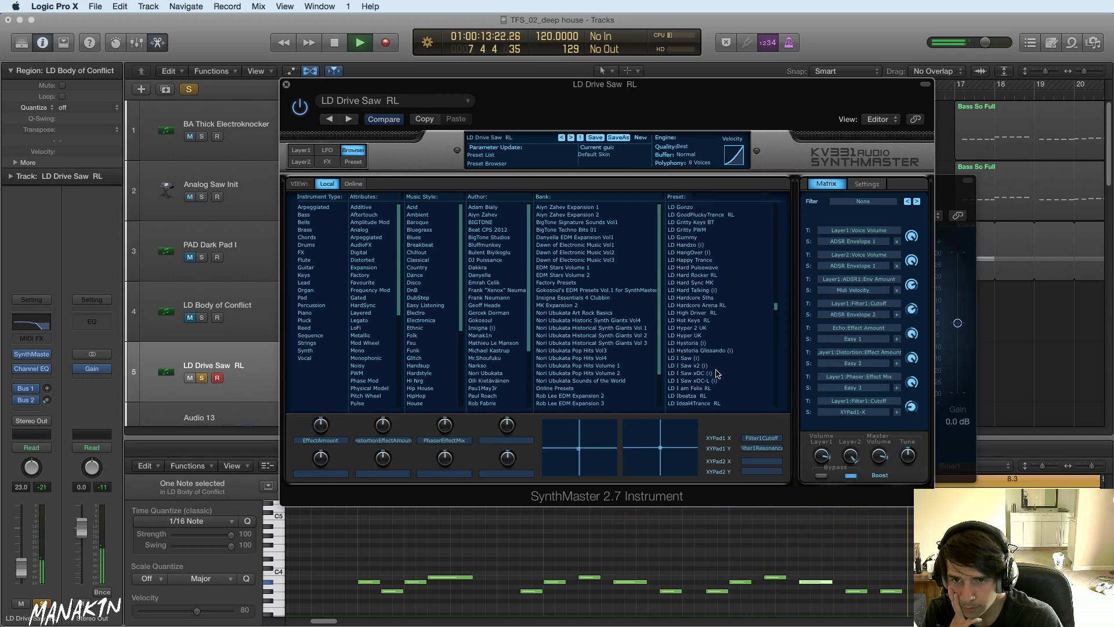
click(712, 365)
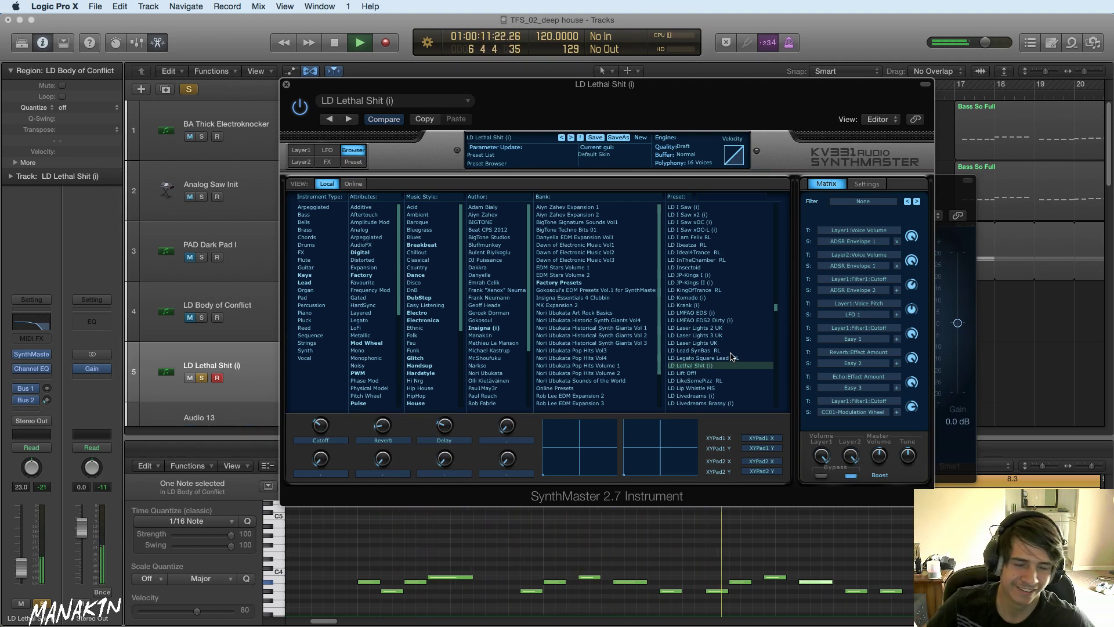
click(287, 86)
click(389, 182)
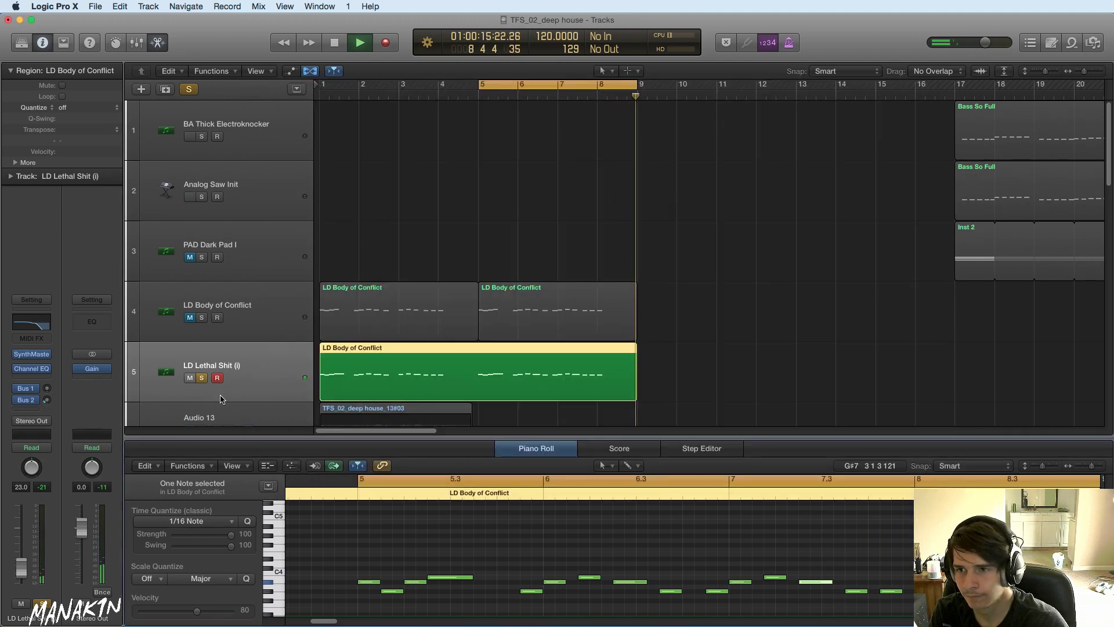
- Unsolo track 5, and unmute the LD Body of Conflict track with its volume set to -35.0 dB
click(202, 376)
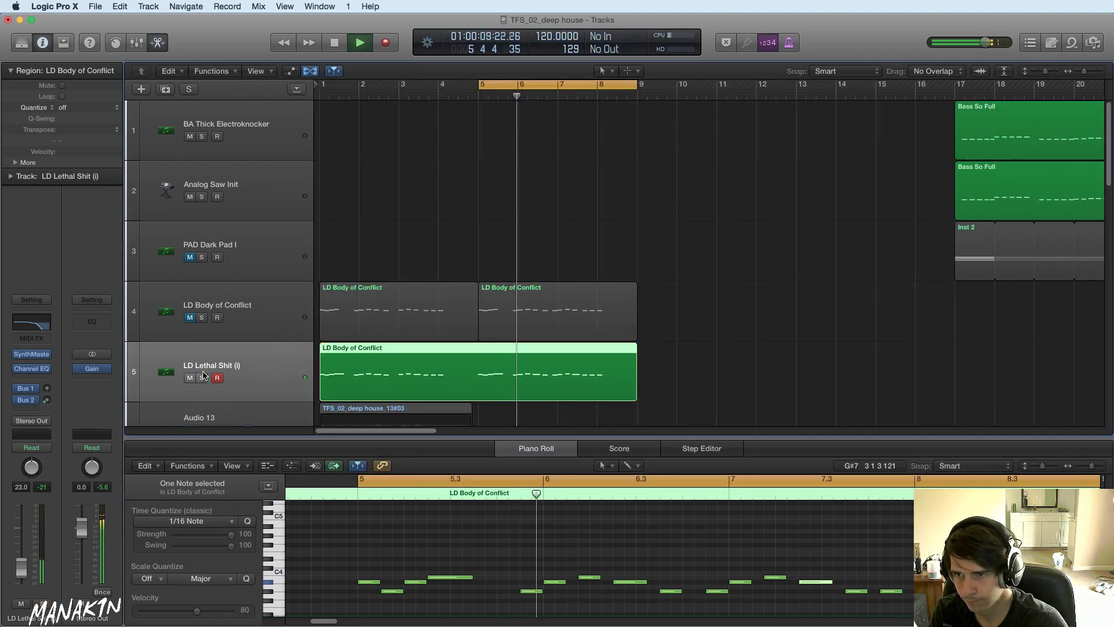
click(189, 318)
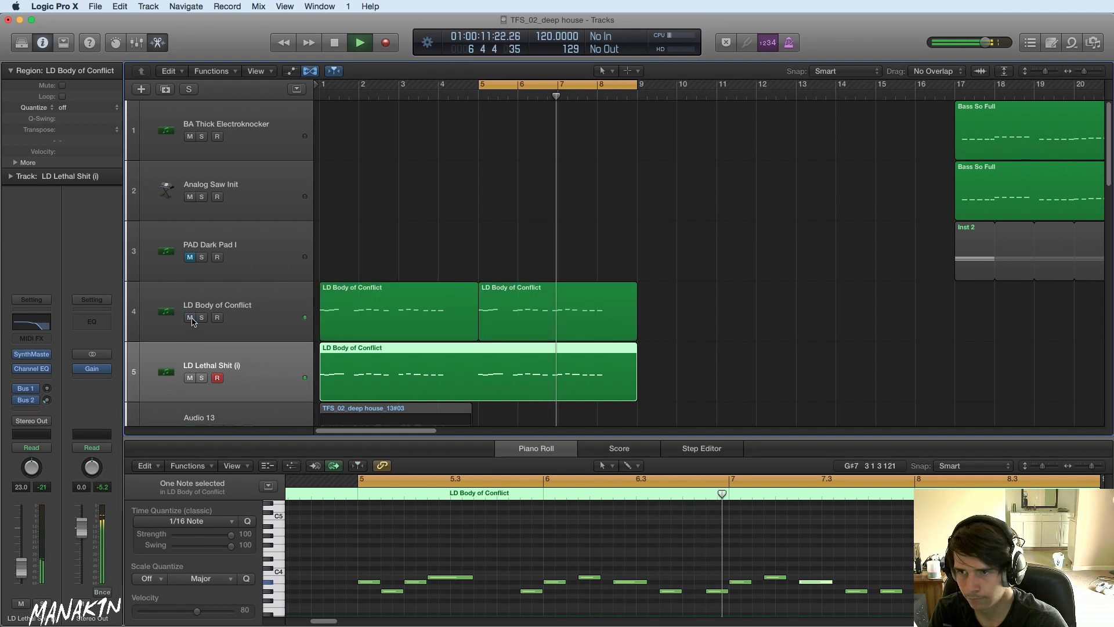
click(169, 330)
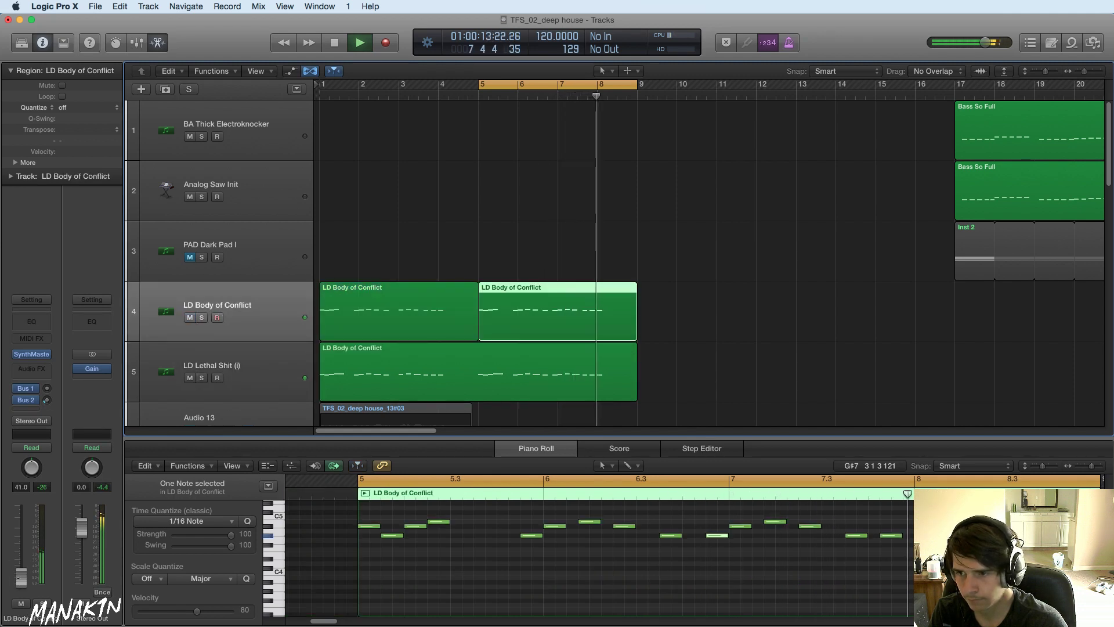
drag(17, 573, 16, 582)
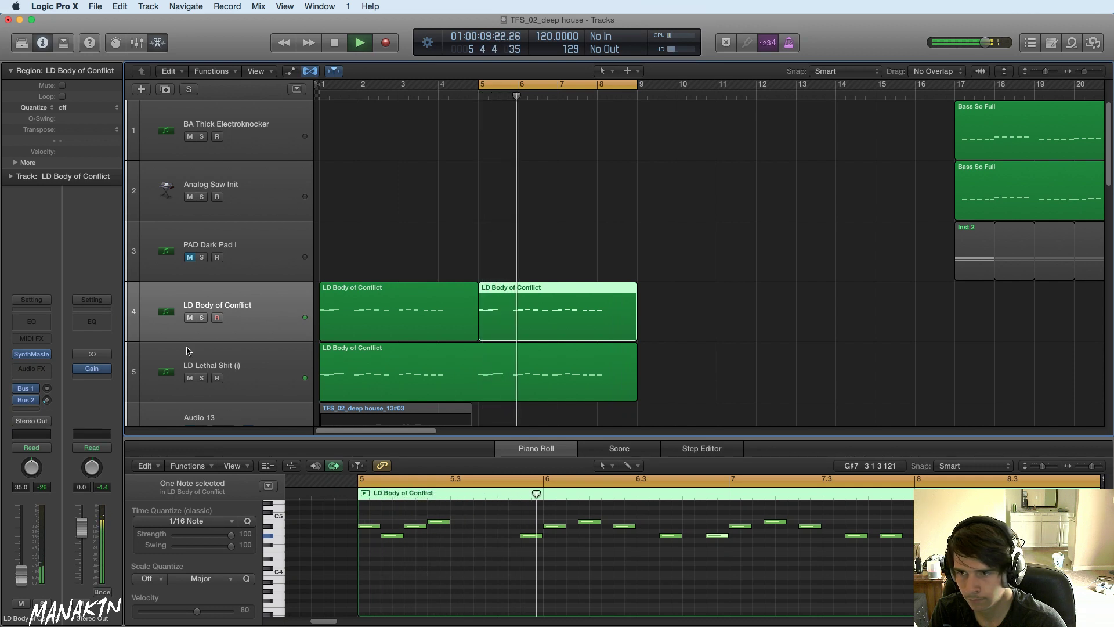
- Mute the LD Body of Conflict track, stop playback, and copy the track 5 region to bar 1 of the Analog Saw Init track
click(189, 318)
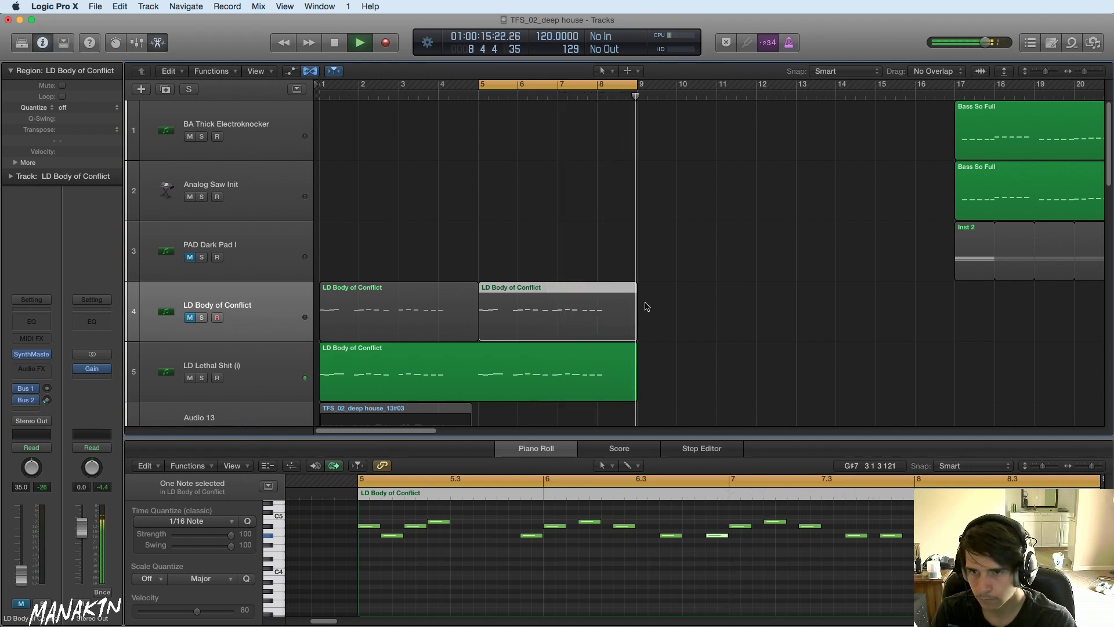
key(space)
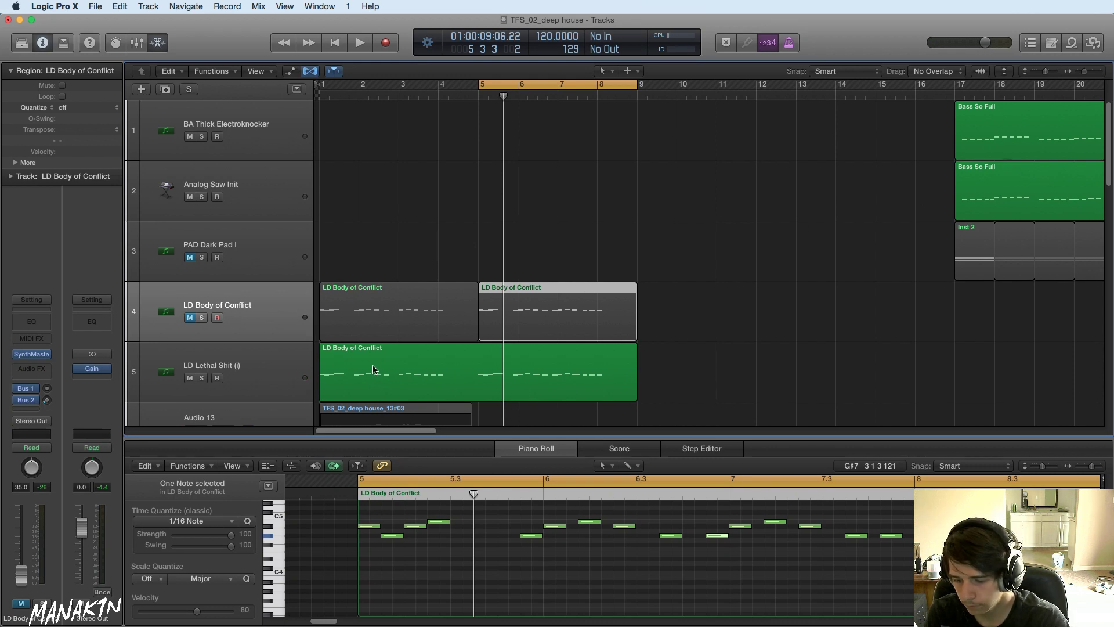
drag(373, 370, 360, 202)
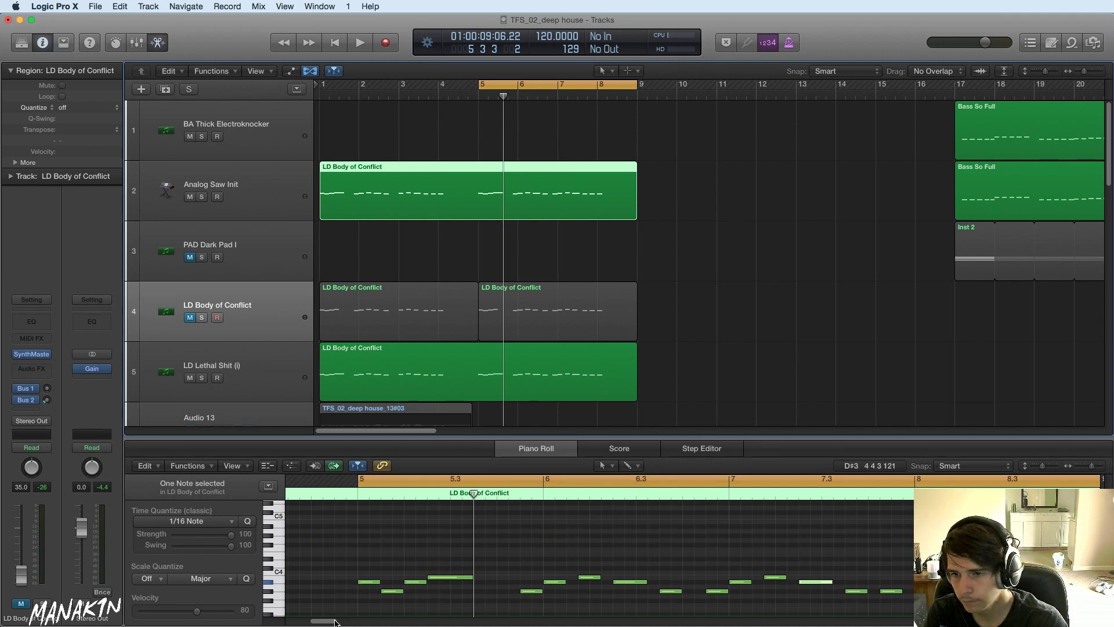
- Add a short low note below the first melody note in the region copied to the Analog Saw Init track
drag(335, 622, 308, 622)
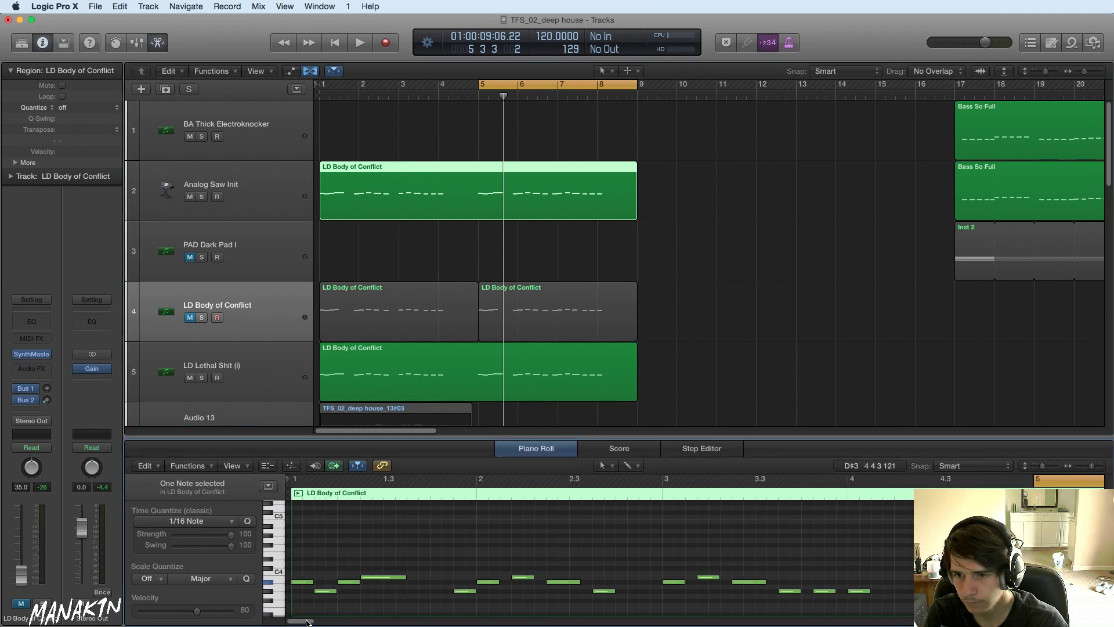
click(303, 580)
scroll(307, 579, down, 5)
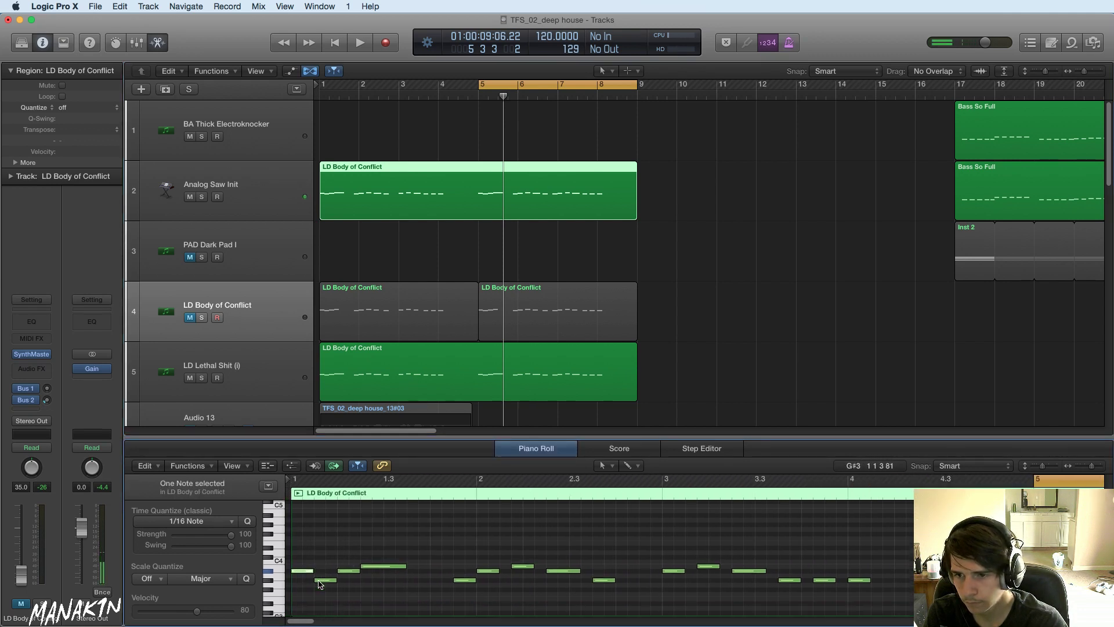
scroll(318, 584, down, 5)
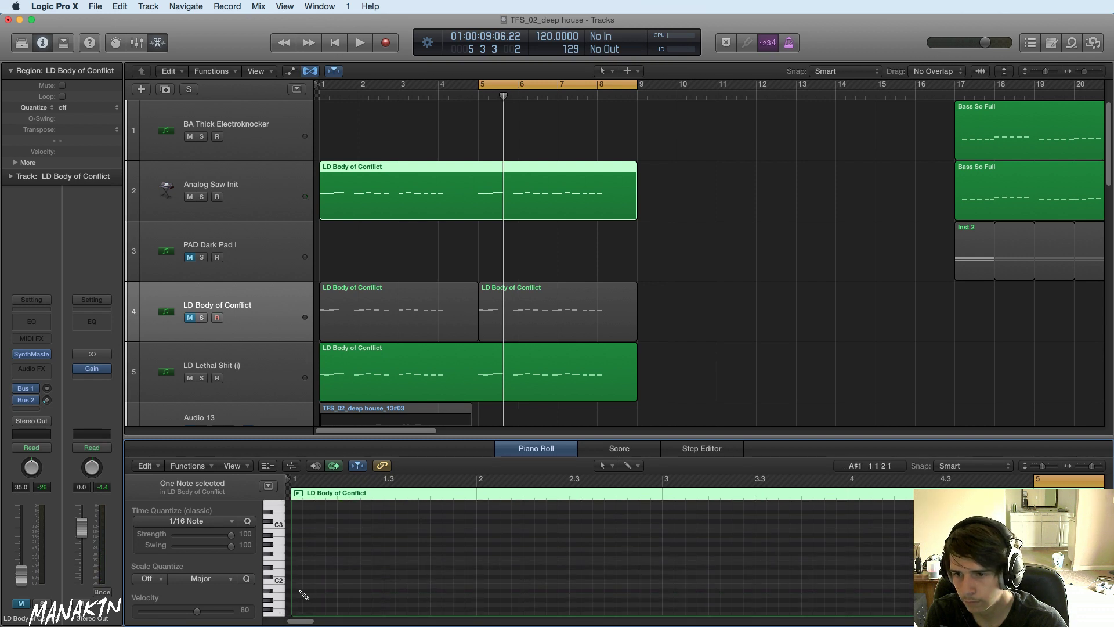
mouse_move(300, 592)
mouse_down()
mouse_move(323, 593)
mouse_move(307, 538)
mouse_up()
click(308, 591)
- Using the Bass So Full region's first note as a pitch reference, lower the added note to A#1 and repeat it in the following eighth-note positions
click(1036, 199)
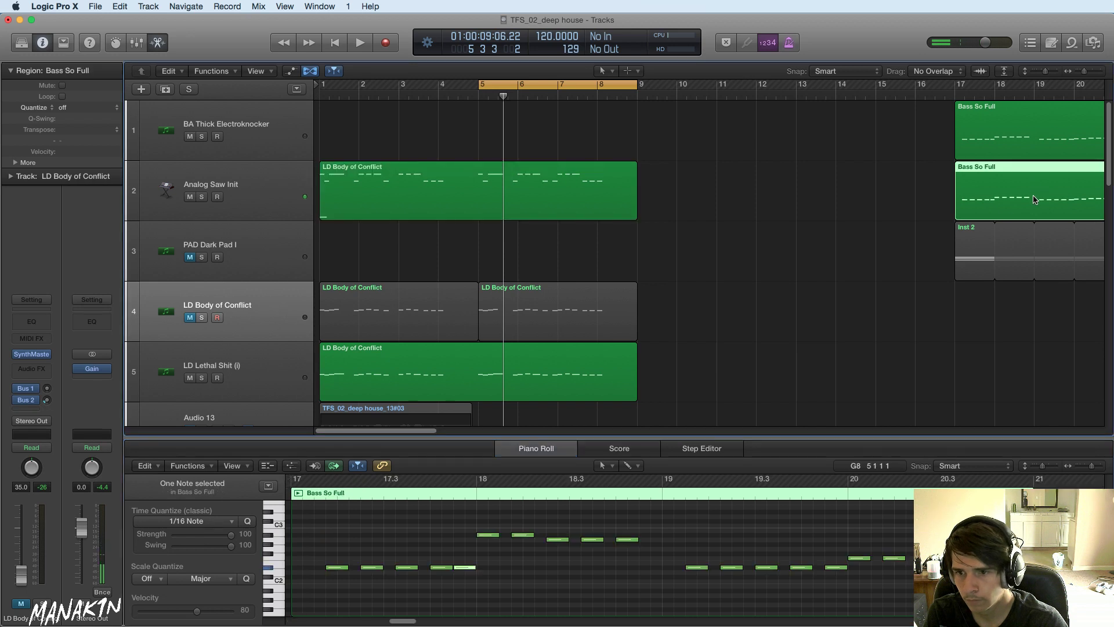
click(332, 568)
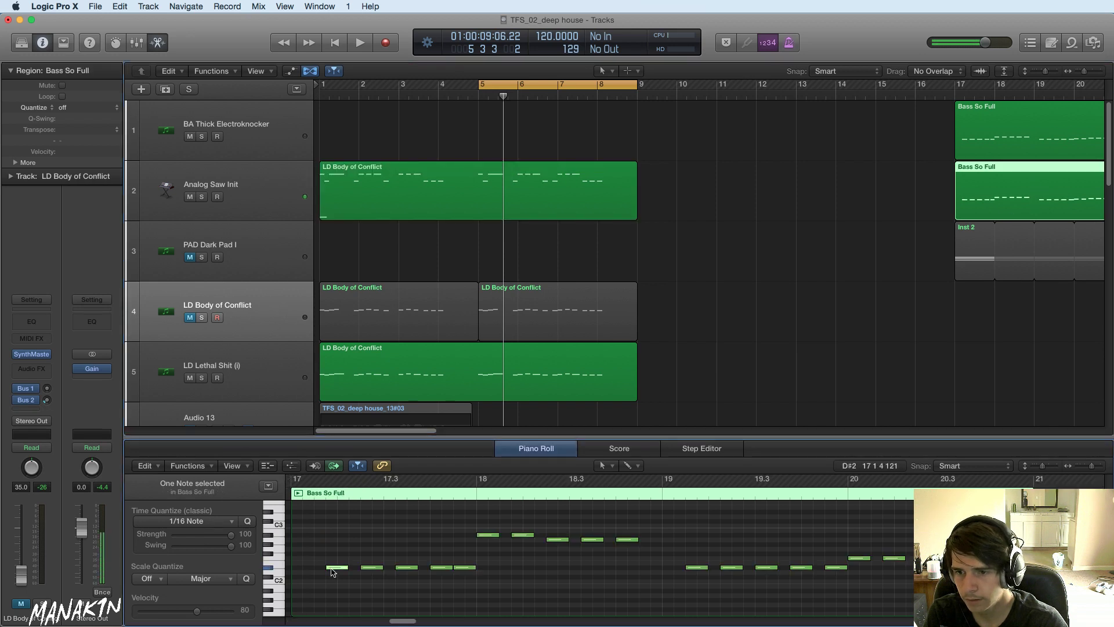
click(403, 203)
scroll(342, 564, down, 3)
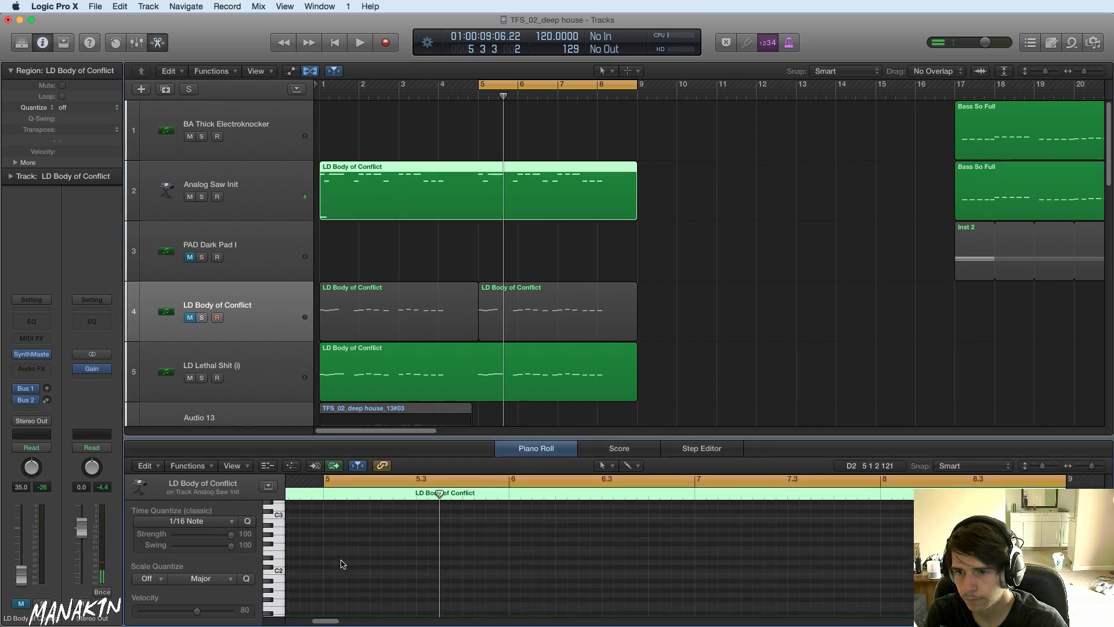
scroll(346, 571, up, 3)
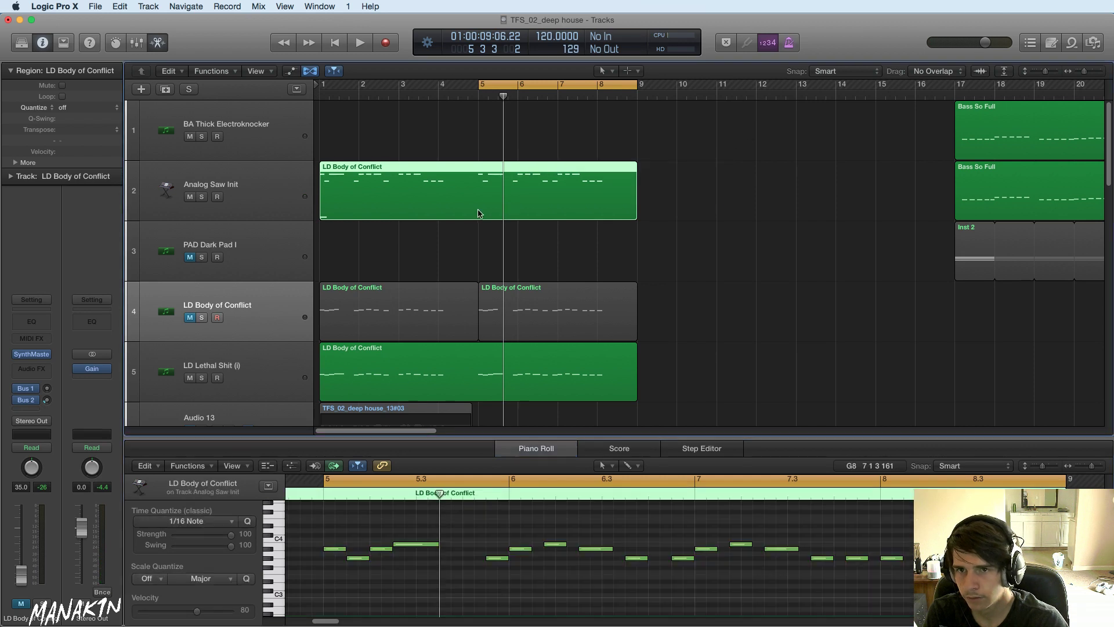
mouse_move(326, 621)
mouse_down()
mouse_move(296, 624)
mouse_move(313, 605)
mouse_up()
scroll(309, 599, down, 1)
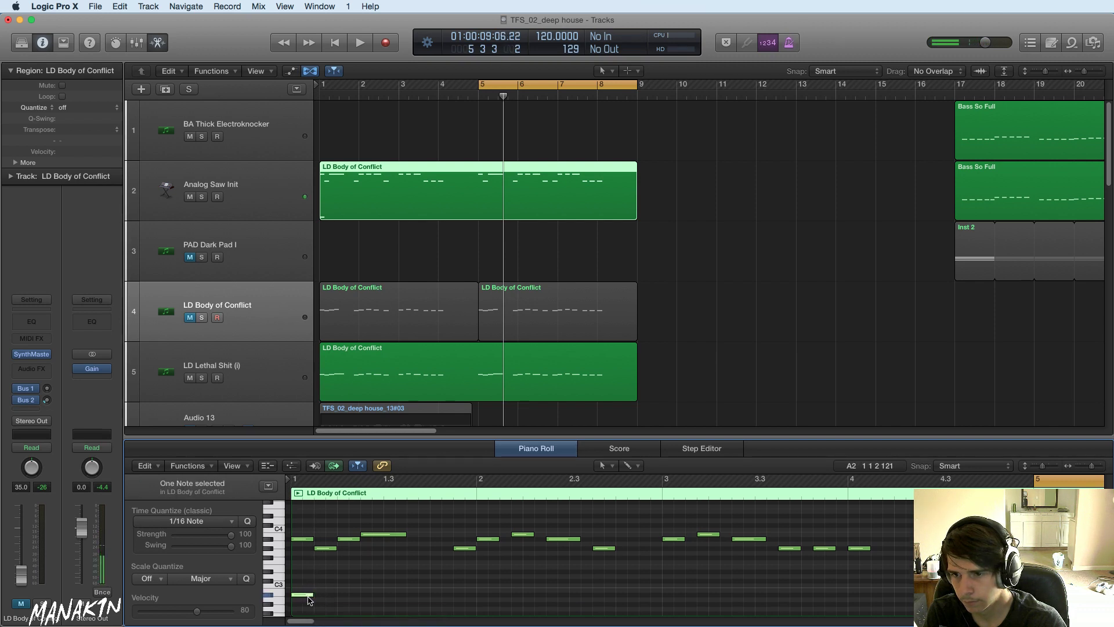
scroll(308, 600, down, 4)
drag(301, 562, 311, 597)
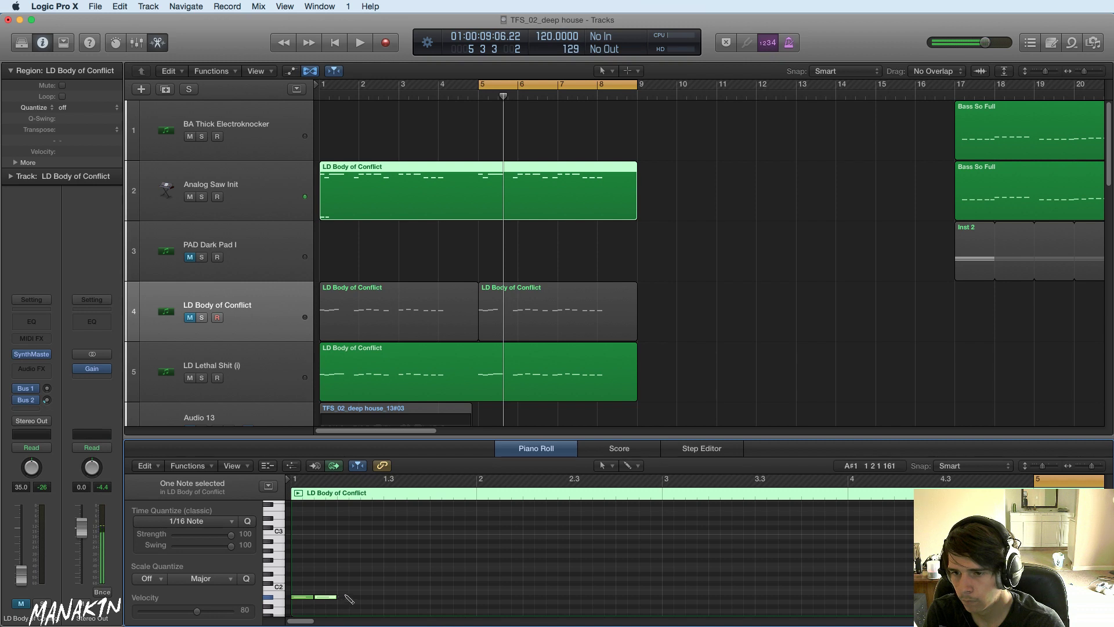
- Delete the first four melody notes above the new bass notes in the Analog Saw Init region
scroll(356, 583, up, 3)
drag(300, 527, 403, 566)
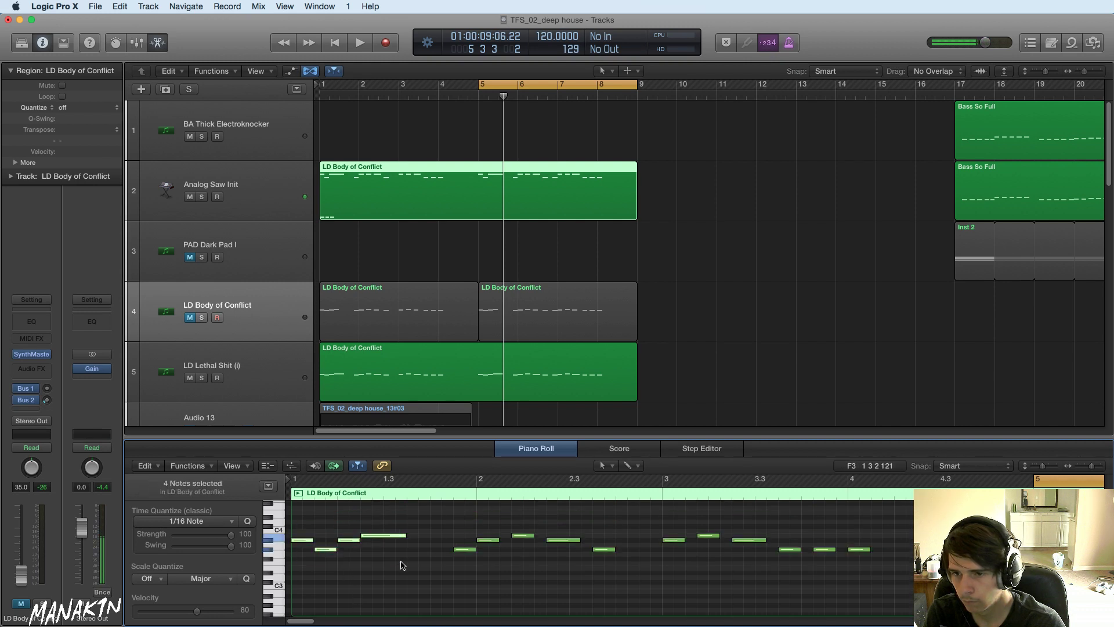
scroll(399, 563, down, 5)
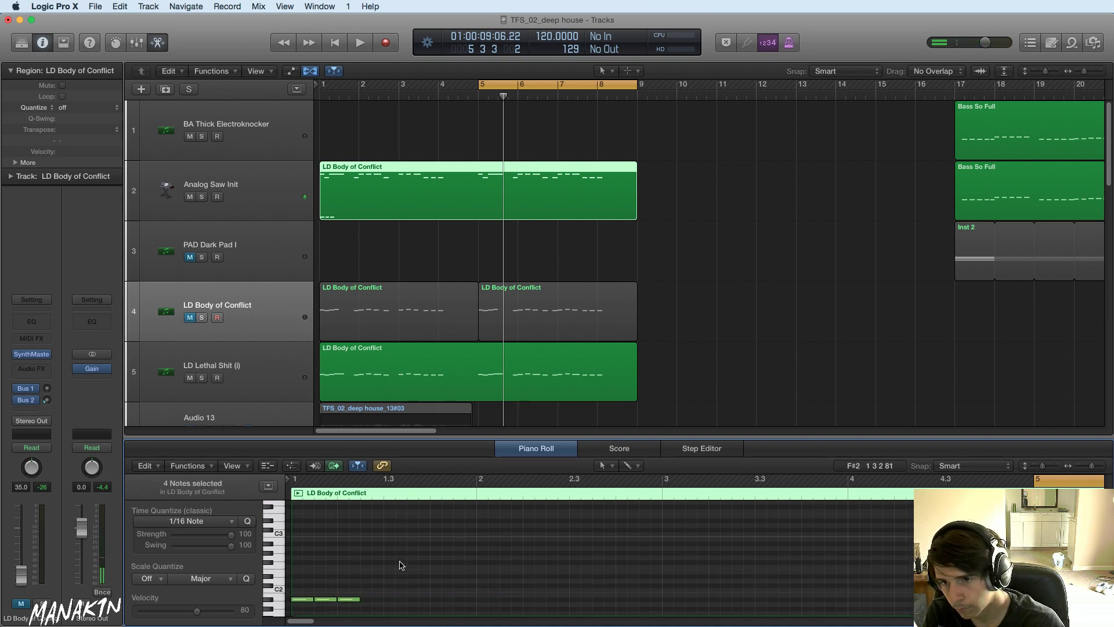
scroll(392, 550, up, 5)
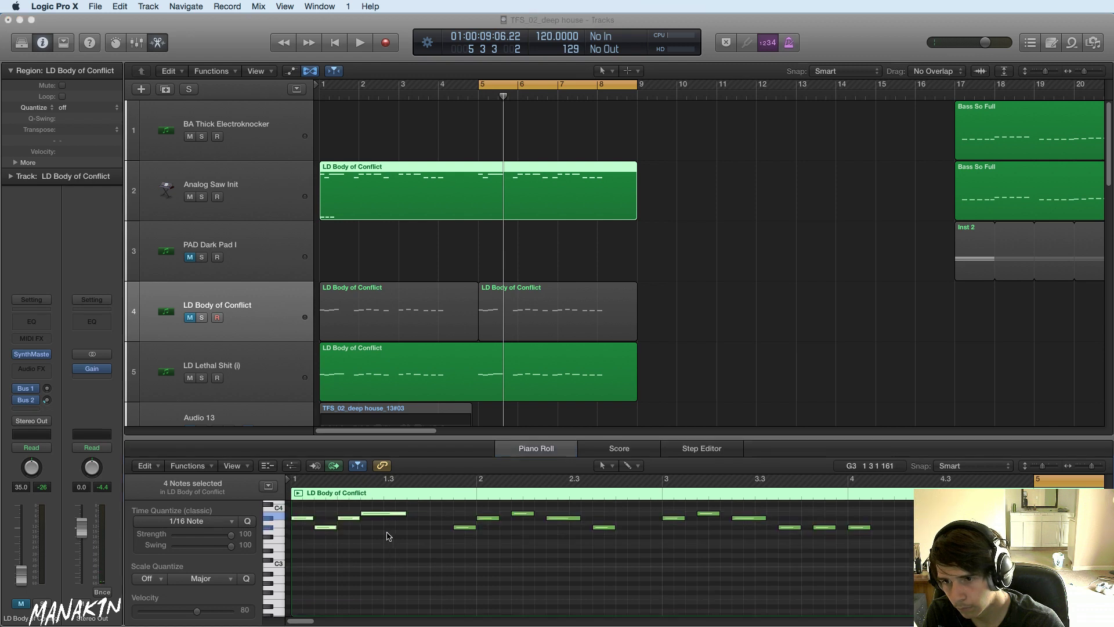
drag(387, 532, 295, 500)
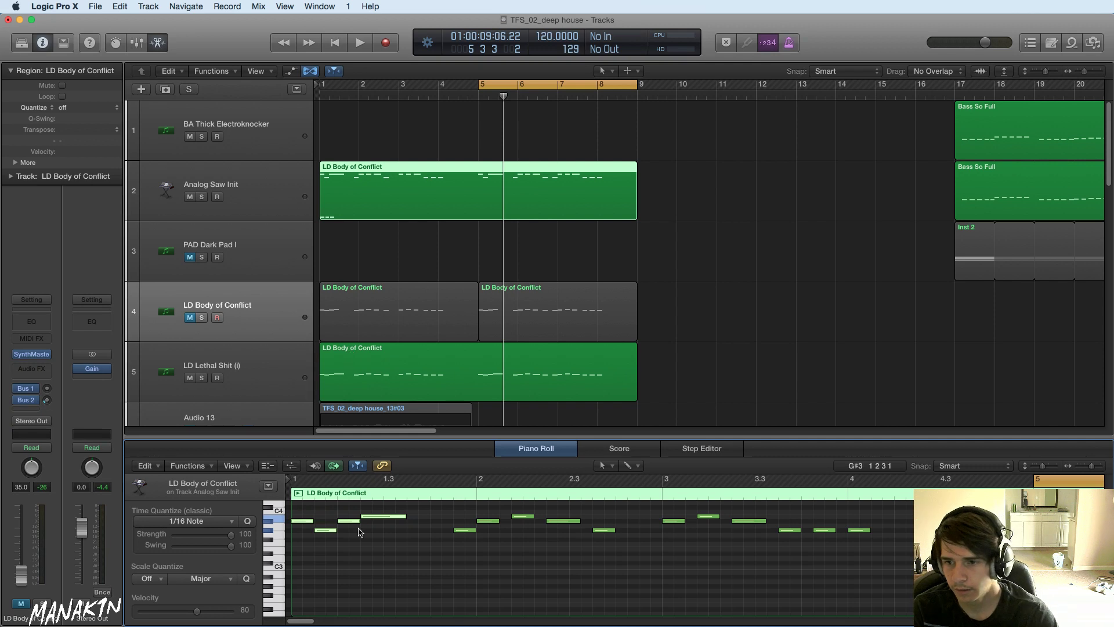
drag(406, 569, 242, 505)
- Move the cycle range to bars 1 to 5 and play the opening bass notes from bar 1
key(space)
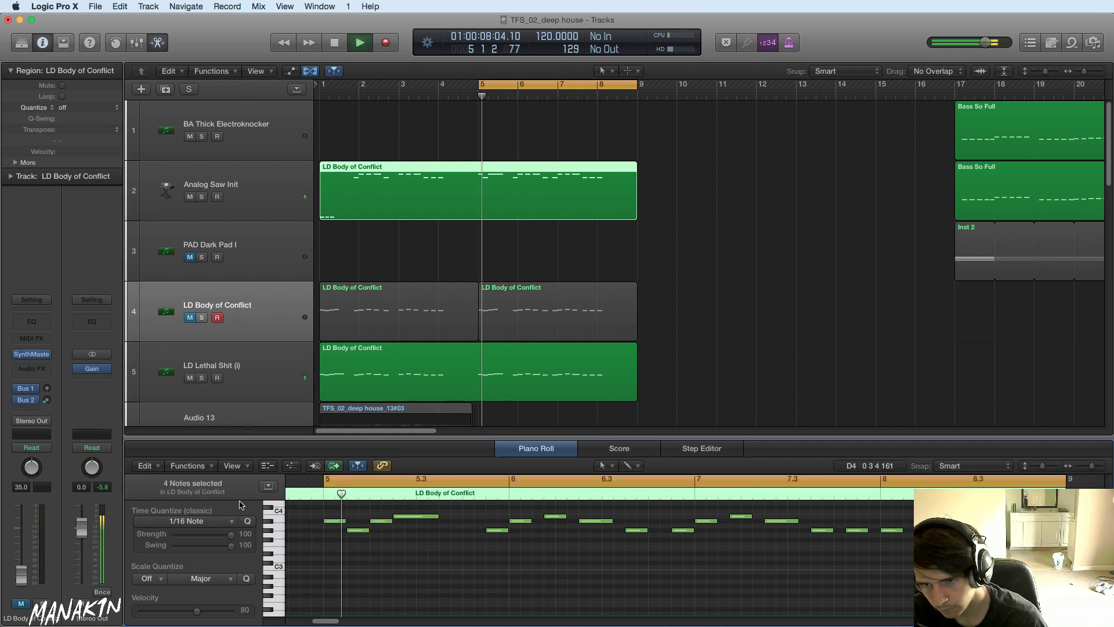
click(550, 86)
drag(526, 84, 367, 84)
key(space)
key(space)
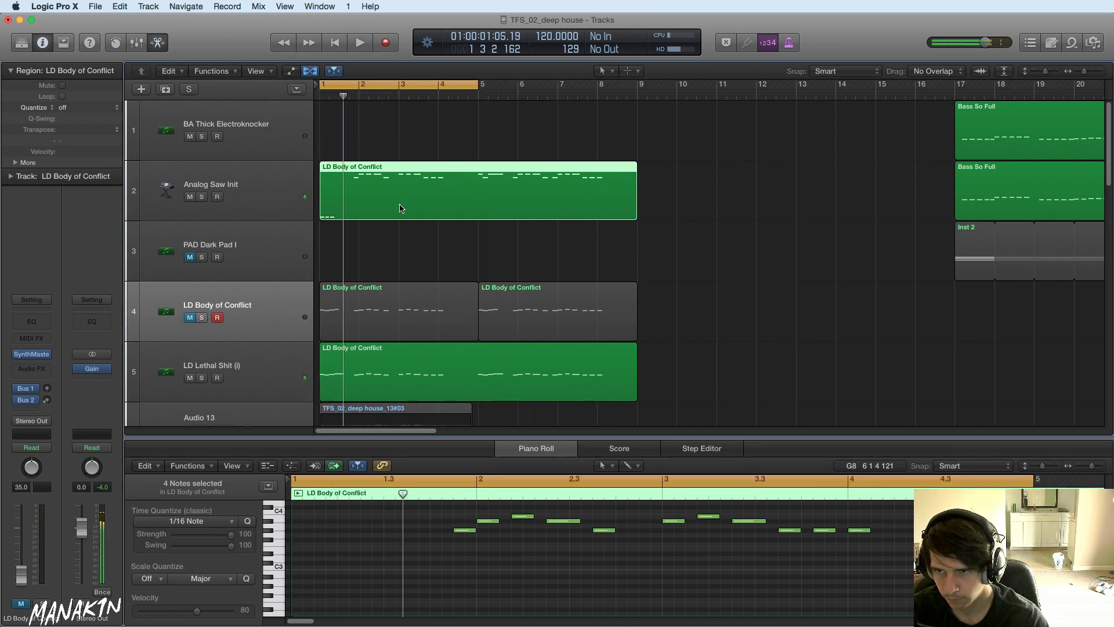
- Raise the three opening bass notes in the Analog Saw Init region one octave to A#2 and play them from bar 1
key(space)
key(space)
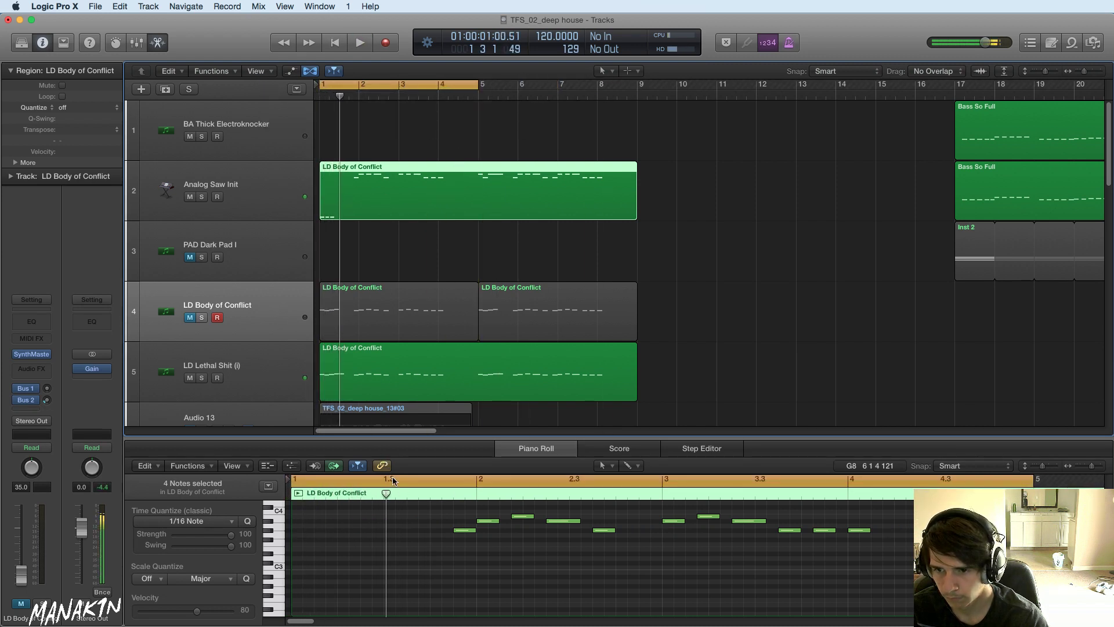
scroll(400, 529, down, 5)
drag(379, 547, 301, 521)
key(space)
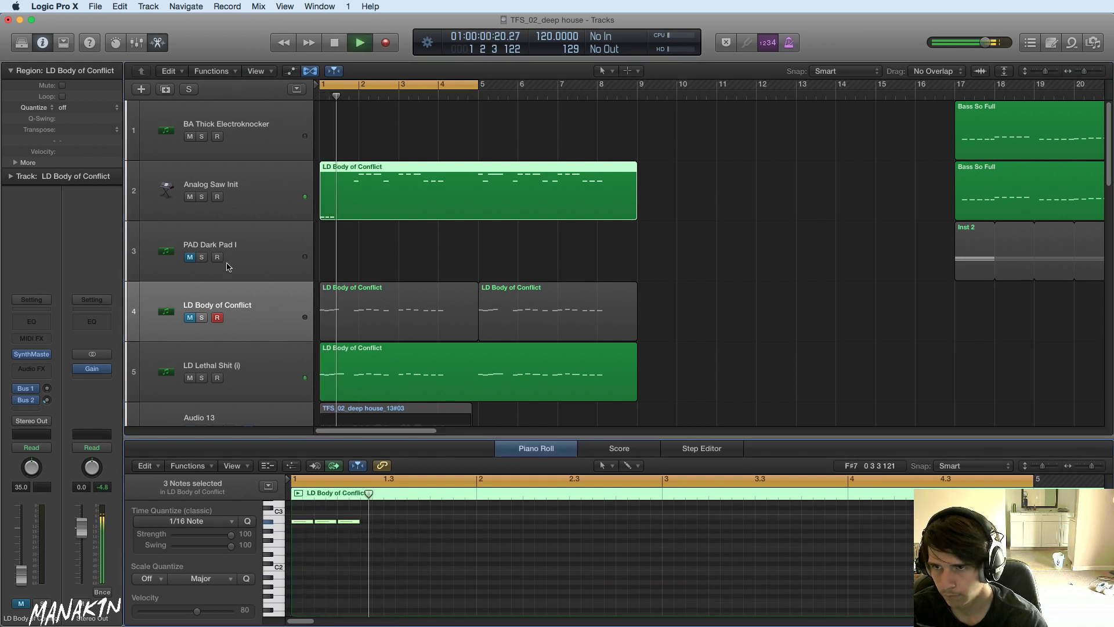
- Compare the Analog Saw Init bass with its second Channel EQ bypassed and re-enabled
click(210, 197)
key(space)
key(space)
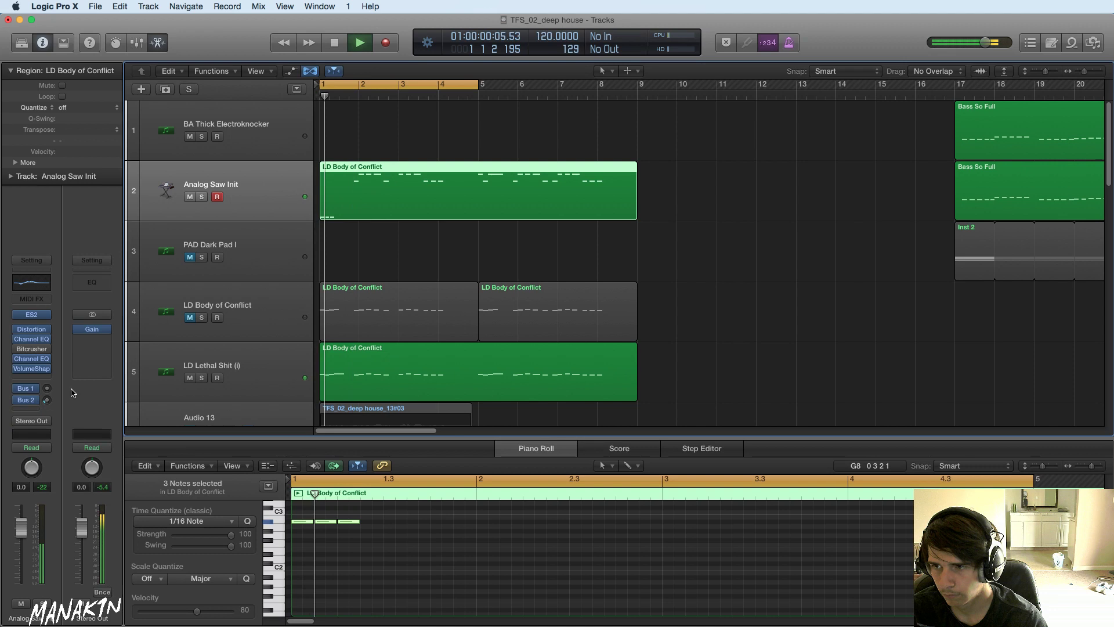
click(16, 358)
key(space)
key(space)
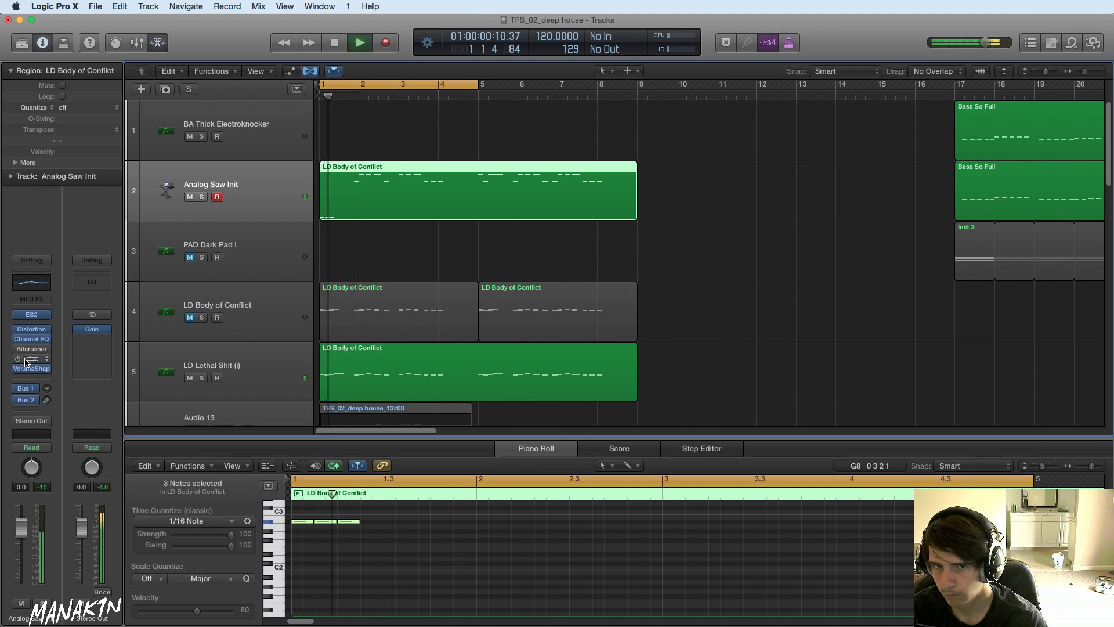
key(space)
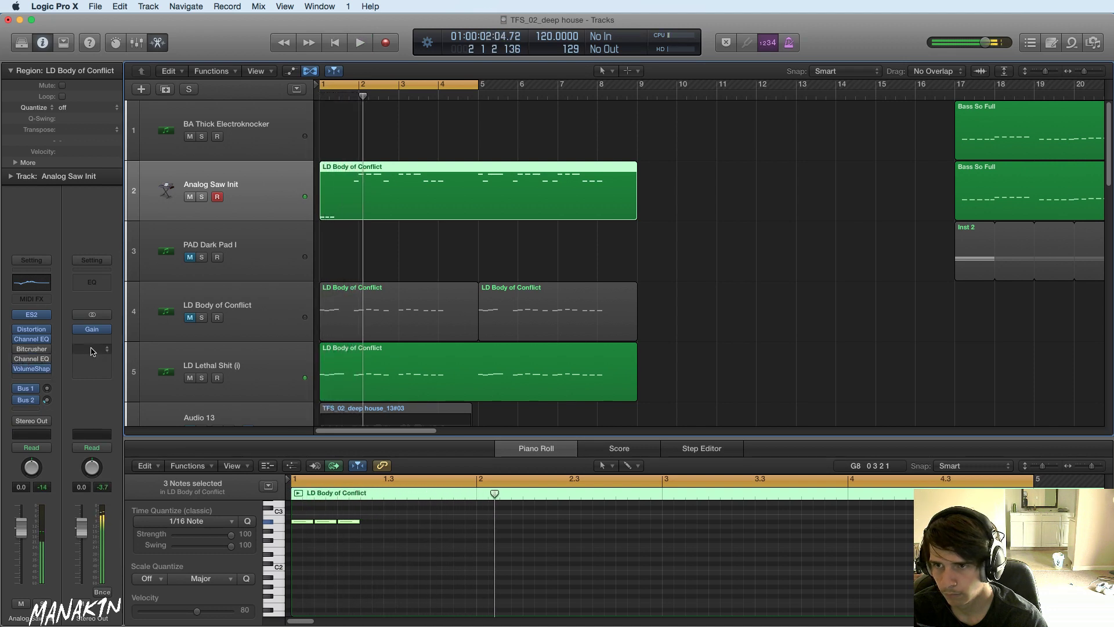
click(18, 359)
key(space)
- Copy the Analog Saw Init bass region to bar 1 of the BA Thick Electroknocker track and audition the two layers together
drag(360, 210, 361, 155)
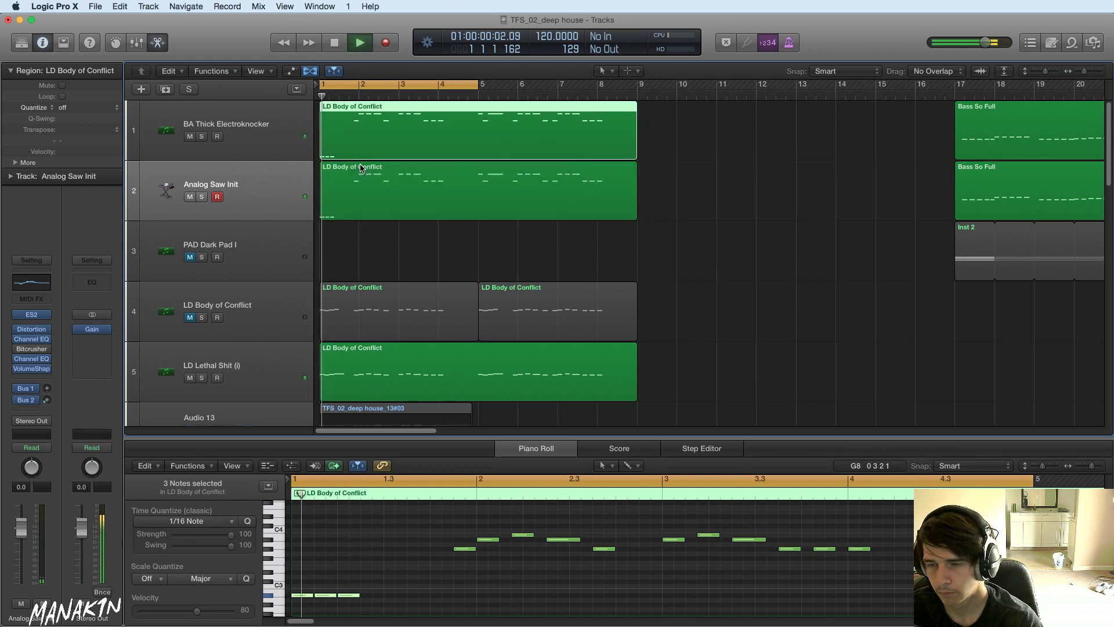
key(space)
key(space)
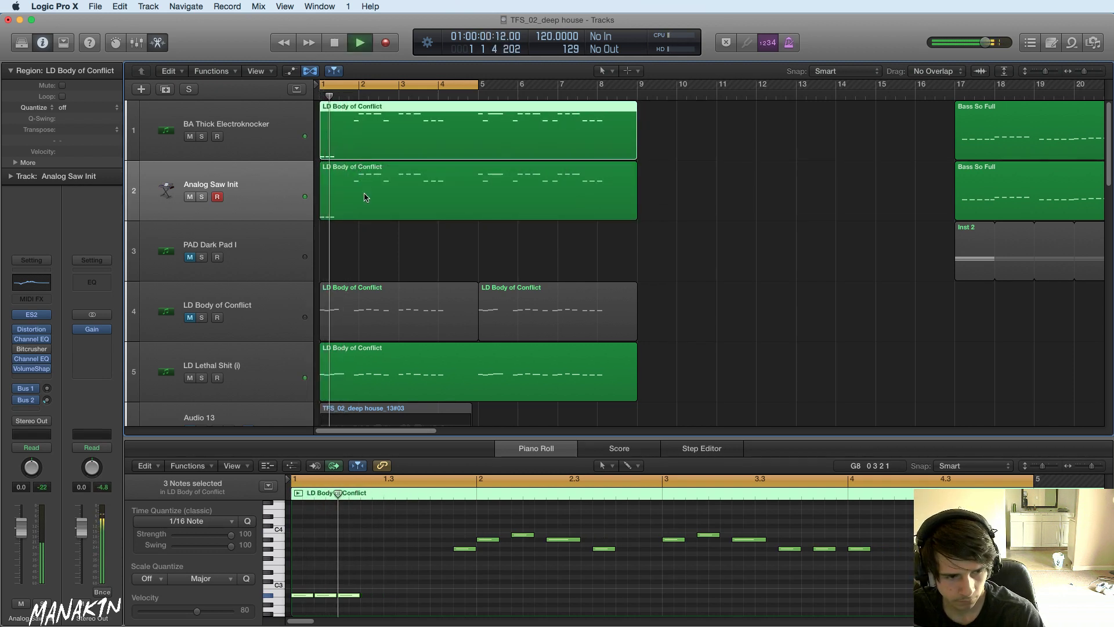
key(space)
key(space)
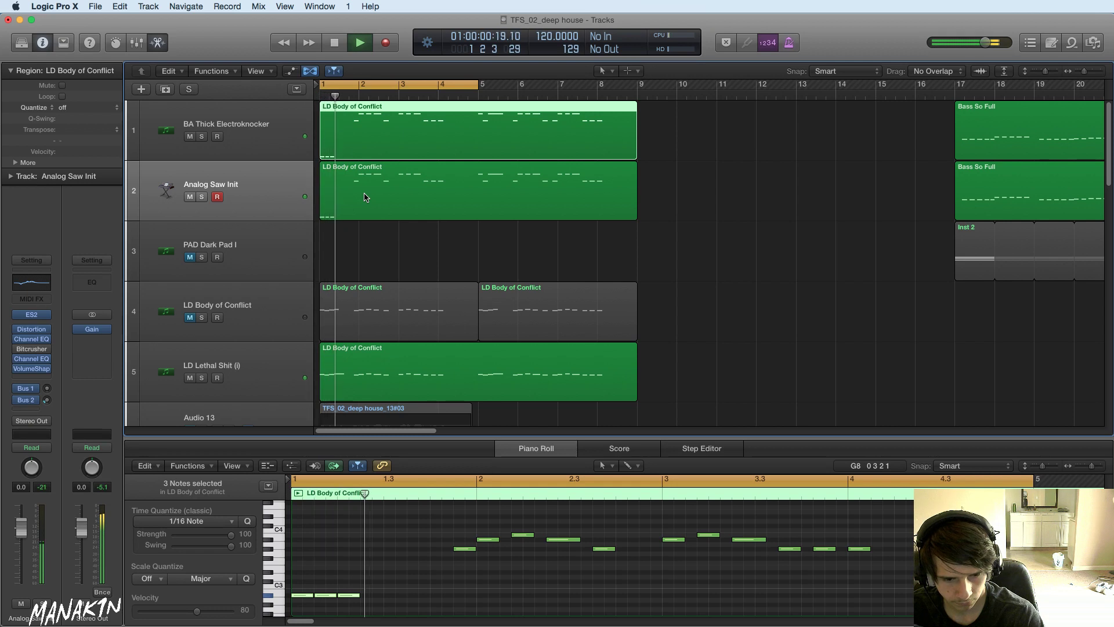
key(space)
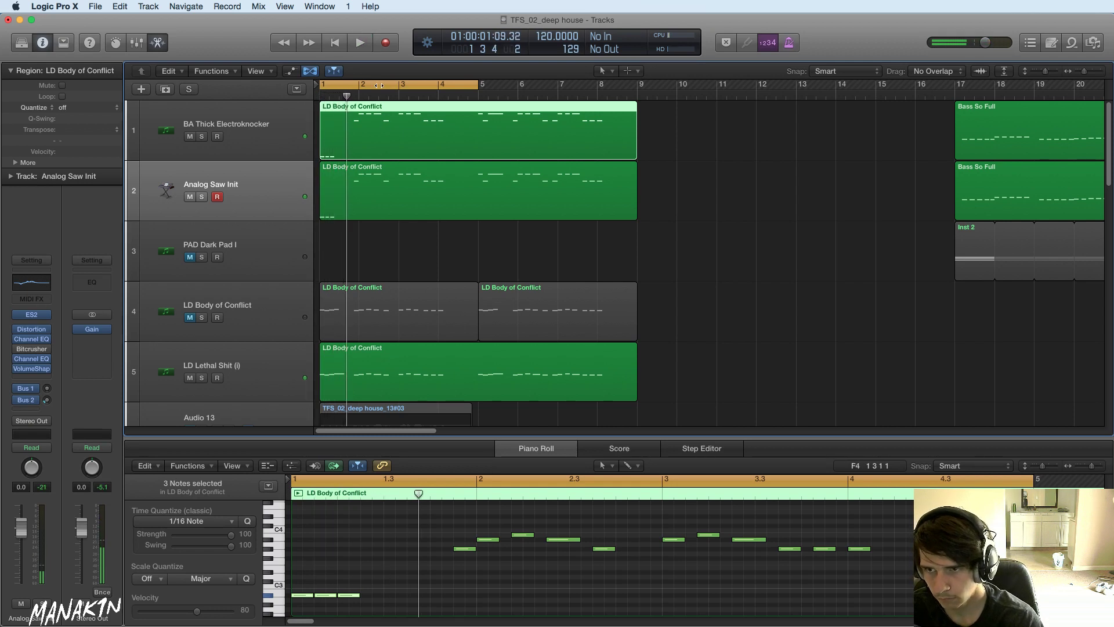
- Add a fourth A#2 eighth note after the opening three in both the Analog Saw Init and BA Thick Electroknocker regions
drag(389, 242, 374, 129)
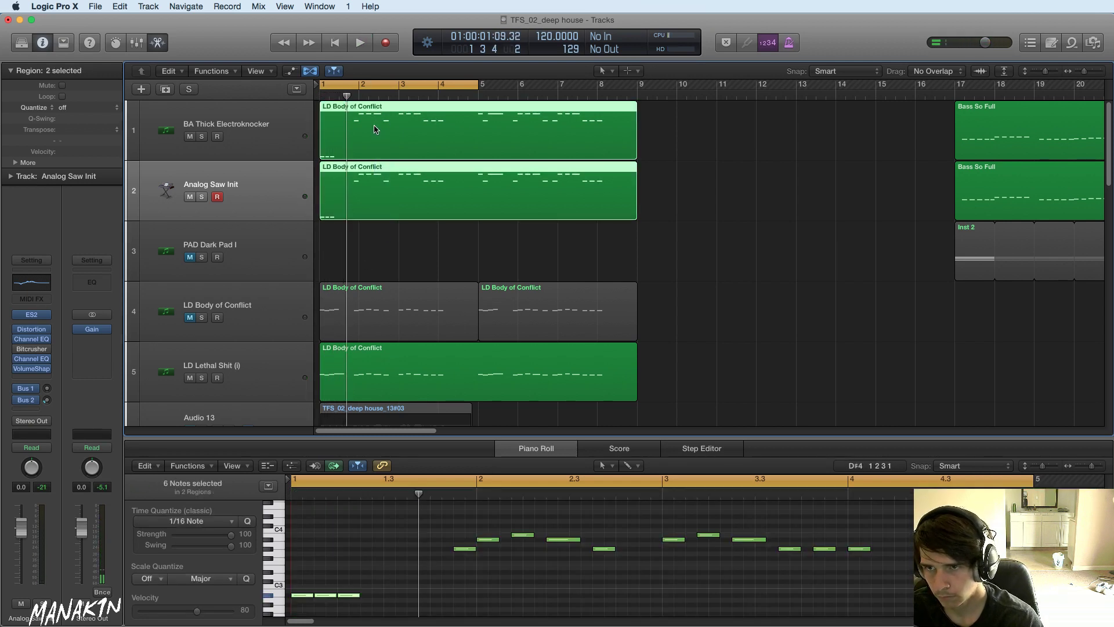
click(365, 595)
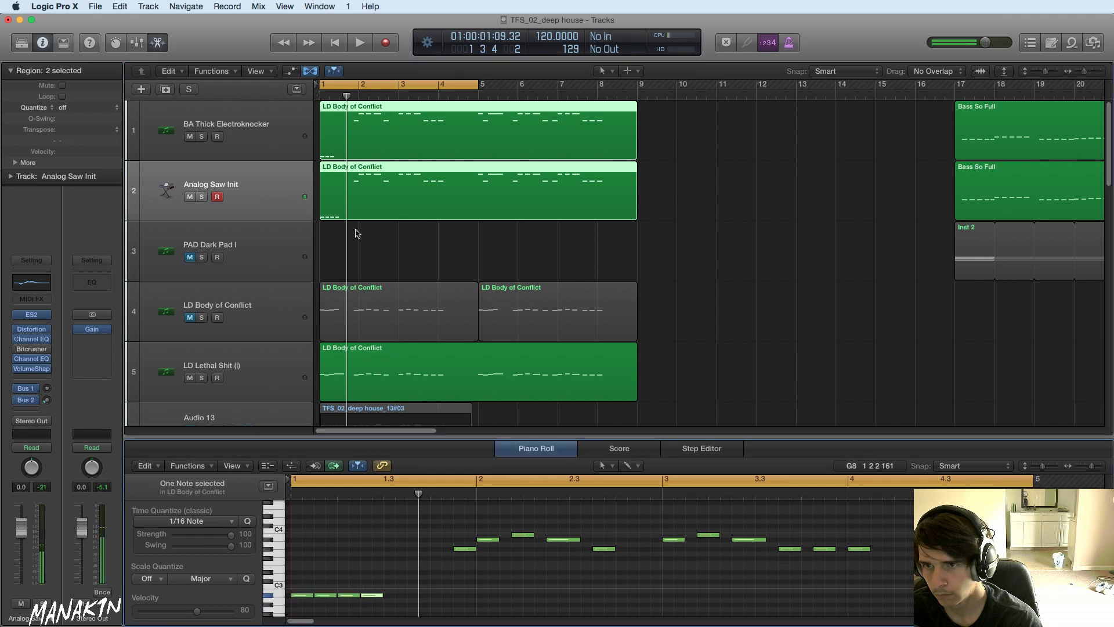
click(339, 145)
click(393, 119)
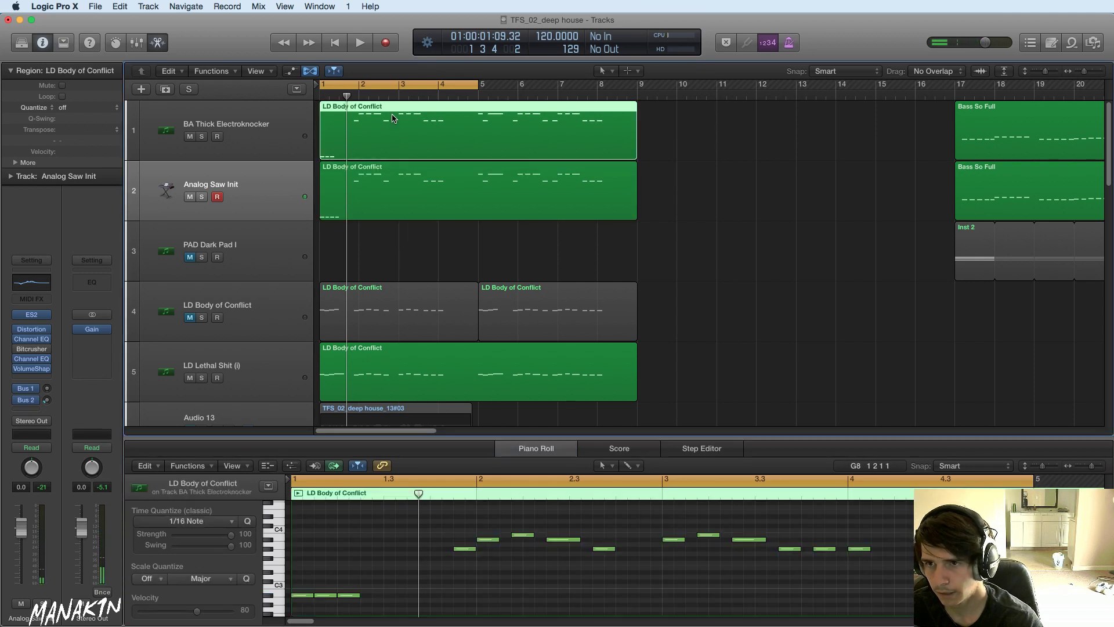
click(370, 595)
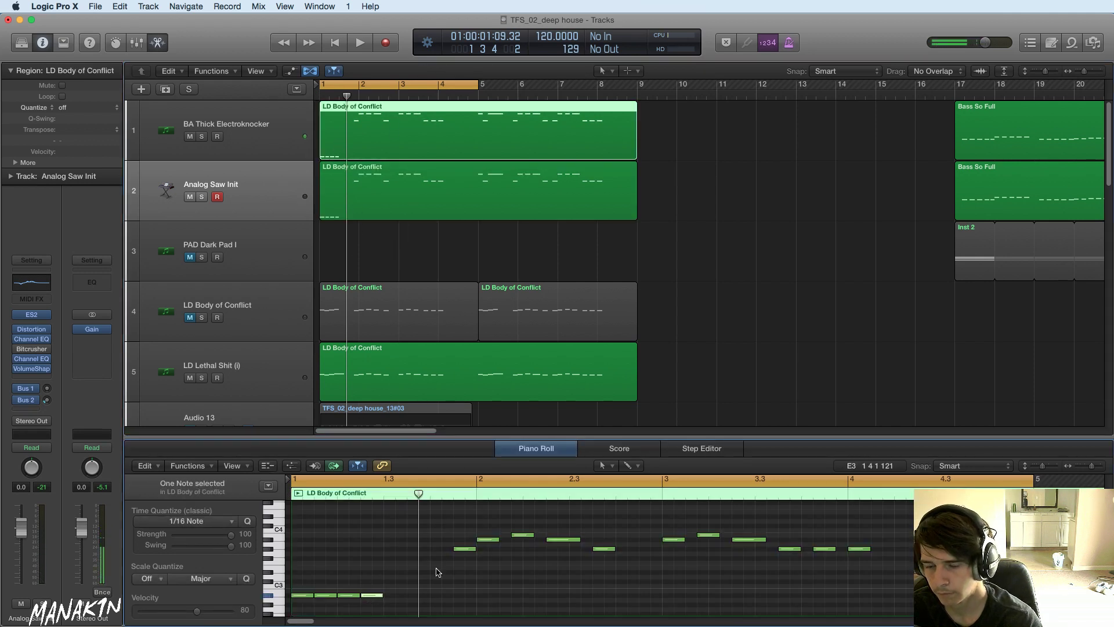
- In the BA Thick Electroknocker region, replace the five melody notes around bar 2 with bass notes A#2, D#3, D#3, C#3 and B2
key(space)
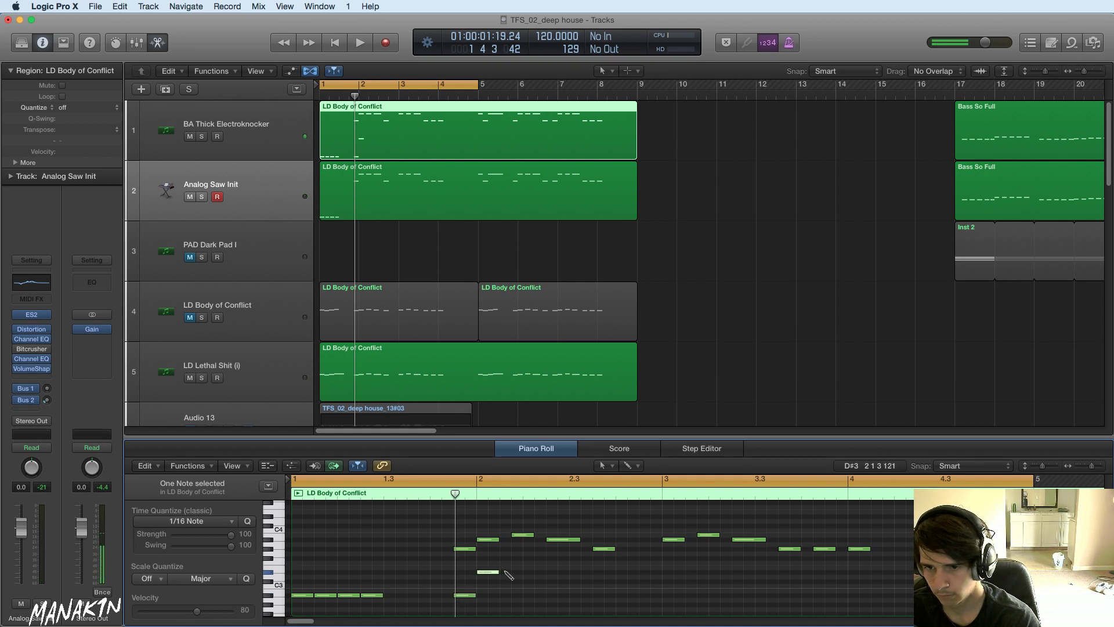
click(554, 581)
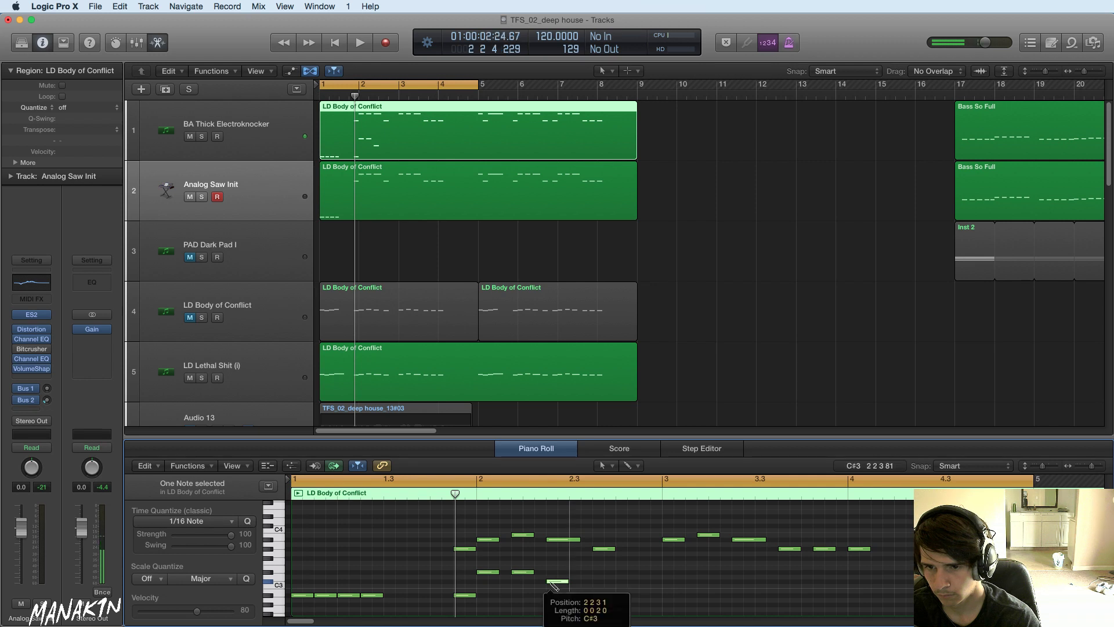
click(597, 591)
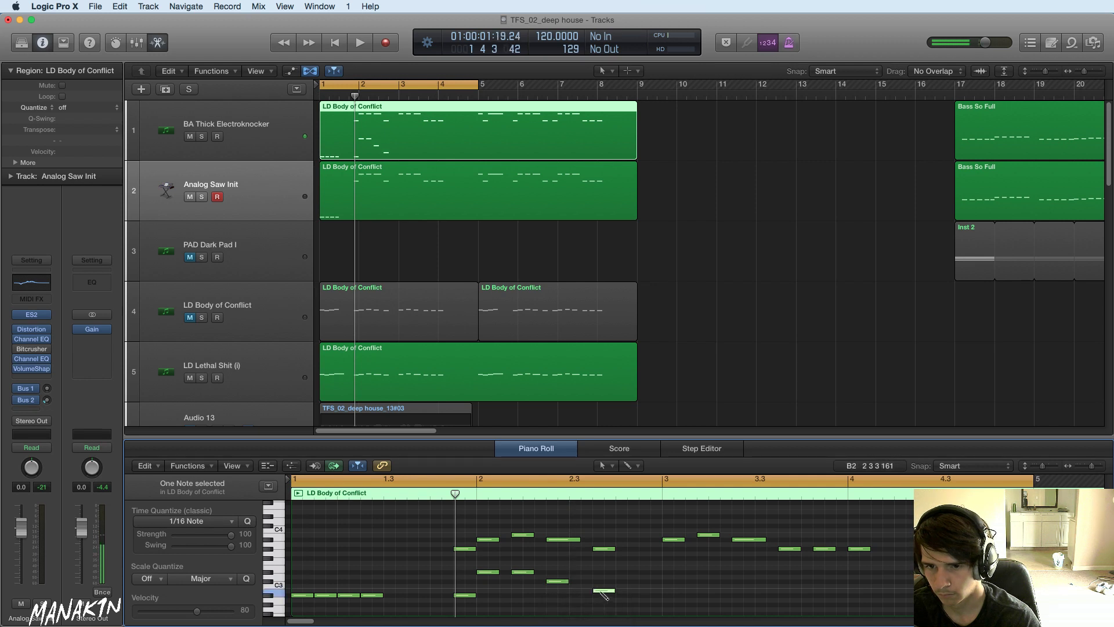
drag(614, 529, 448, 555)
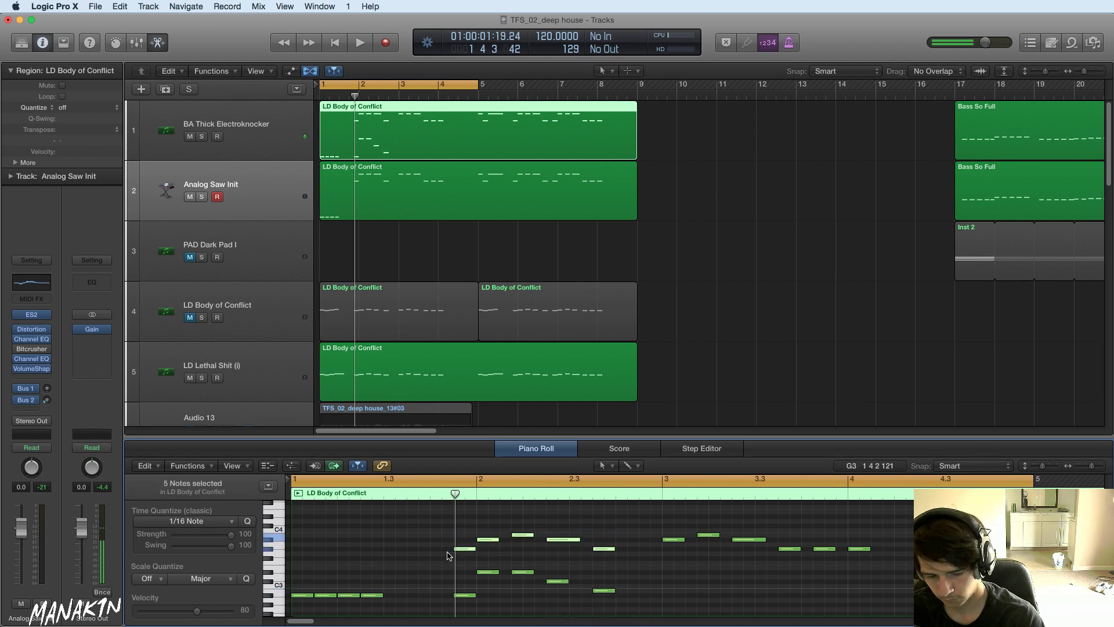
key(BackSpace)
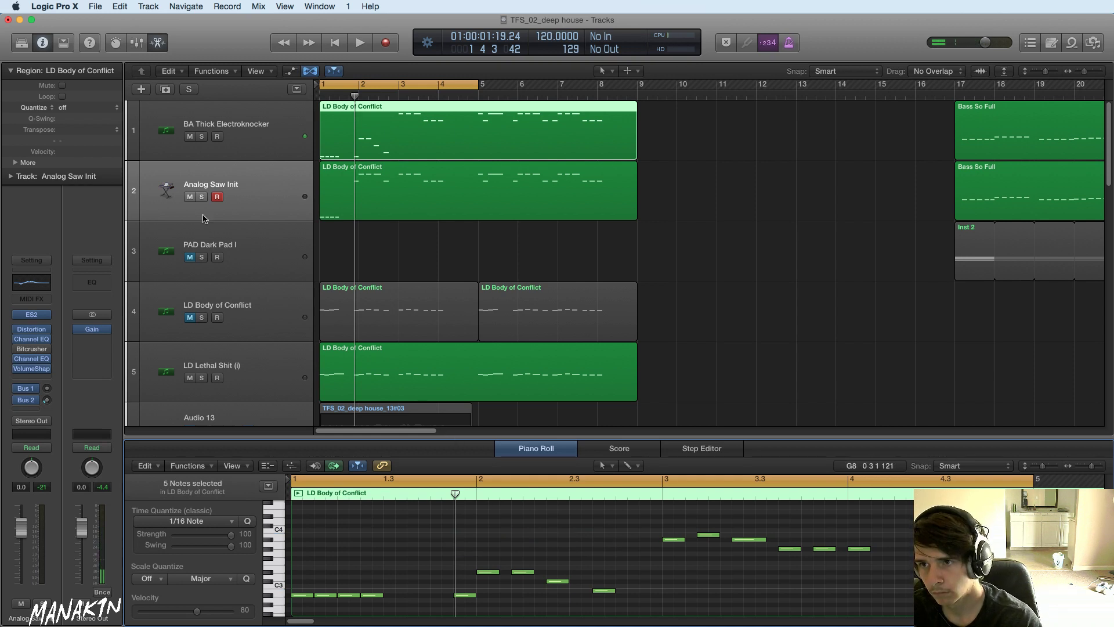
- Mute the Analog Saw Init track and play the BA Thick Electroknocker bassline from bar 1
click(190, 197)
key(space)
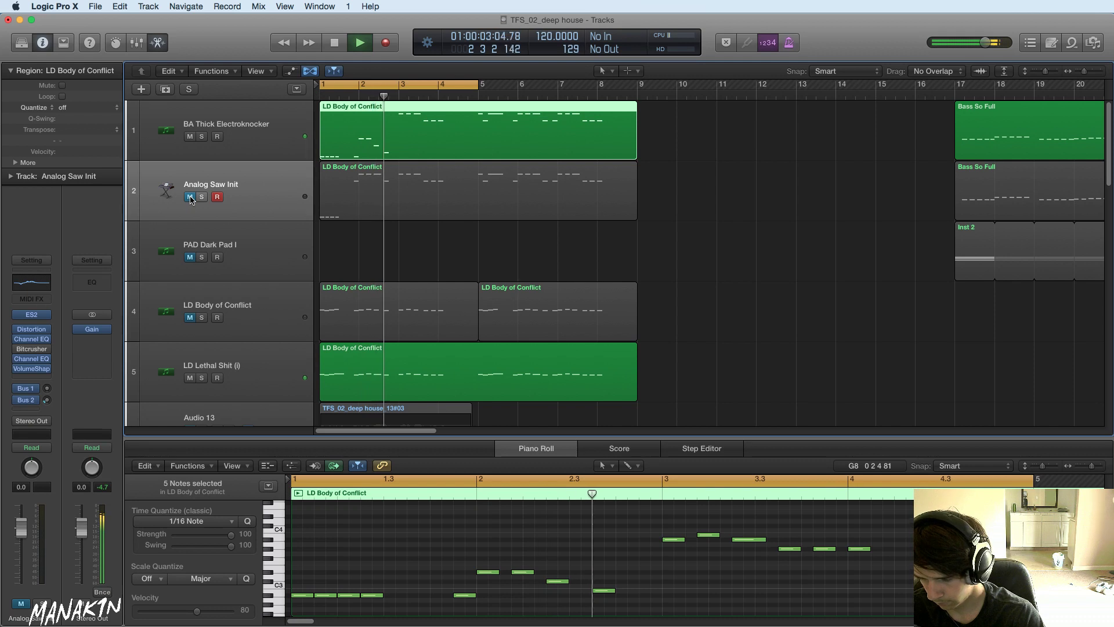
key(space)
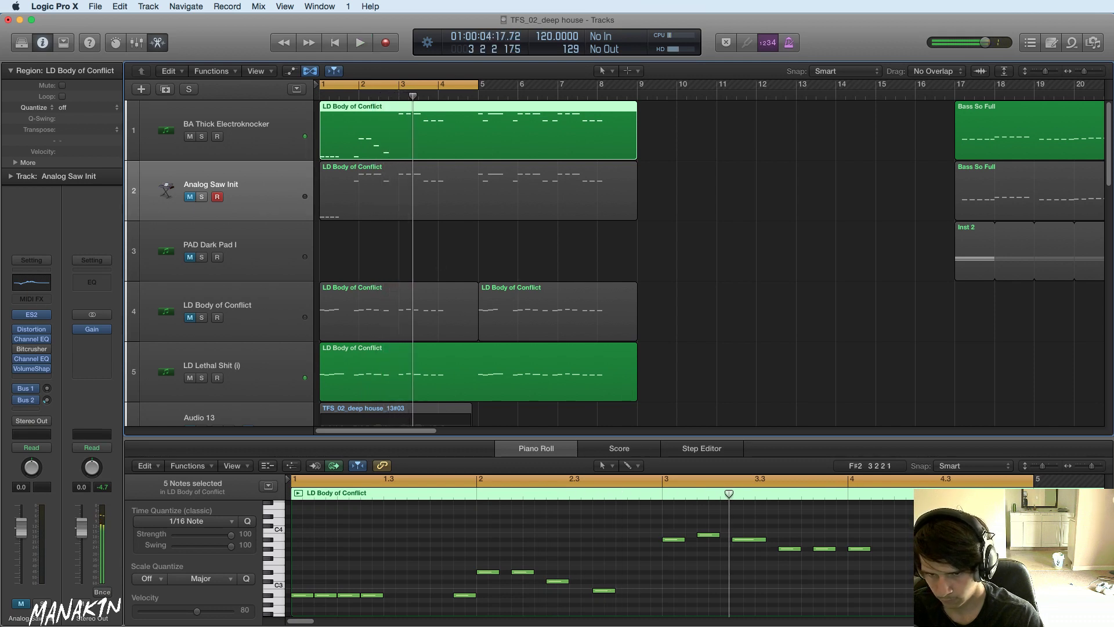
- Replace the six melody notes in bars 3 and 4 with four D#3 and two C#3 bass notes in bar 3, and play the result
click(673, 571)
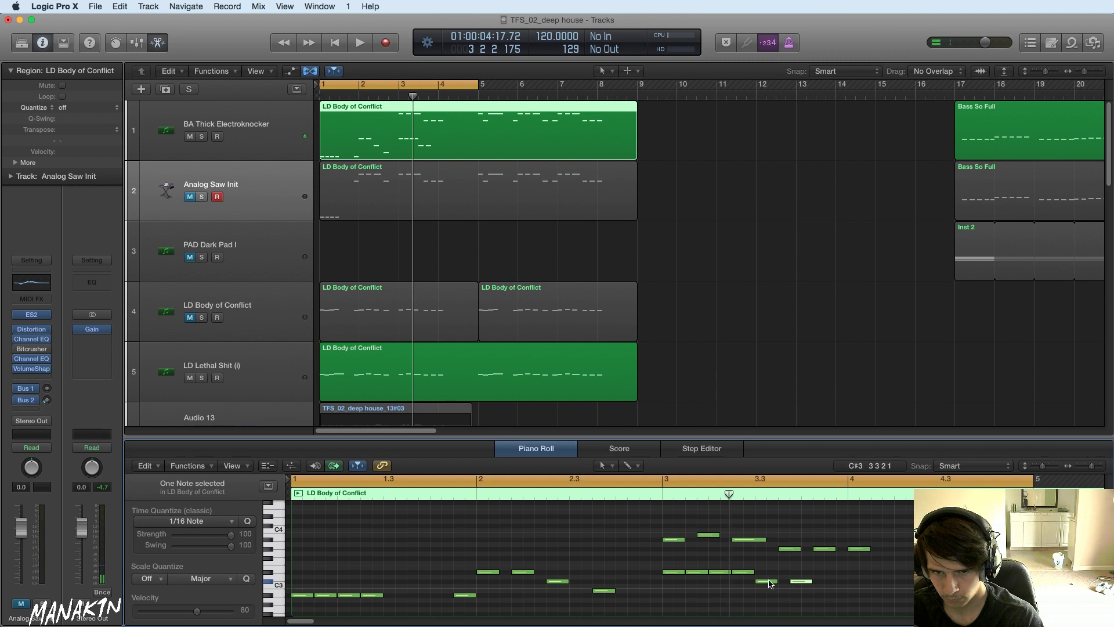
drag(774, 580, 811, 582)
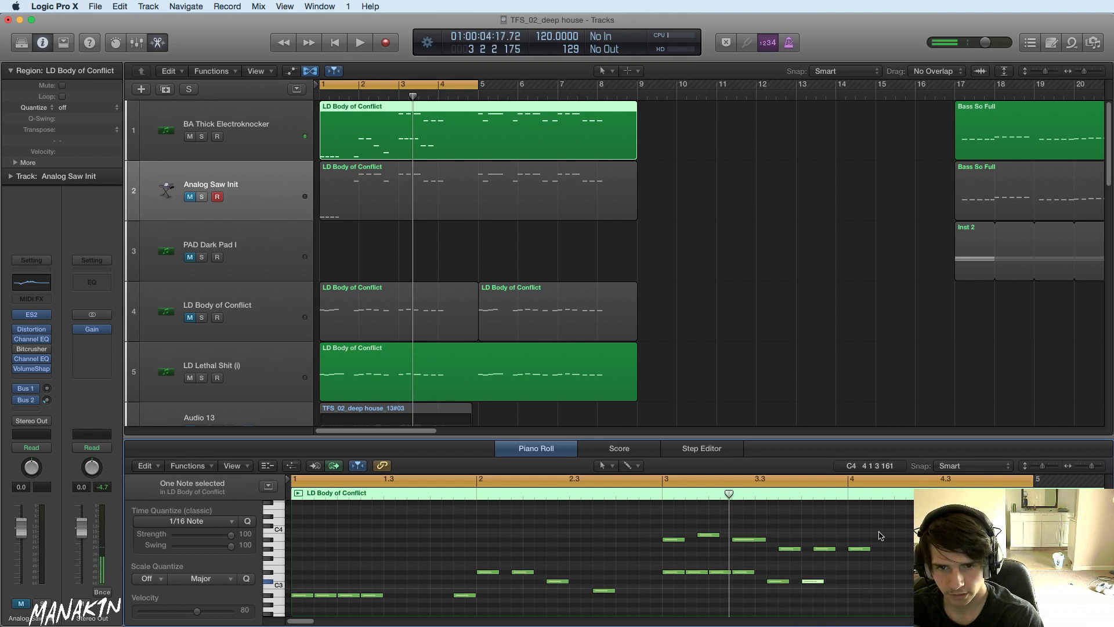
drag(876, 527, 665, 559)
key(Delete)
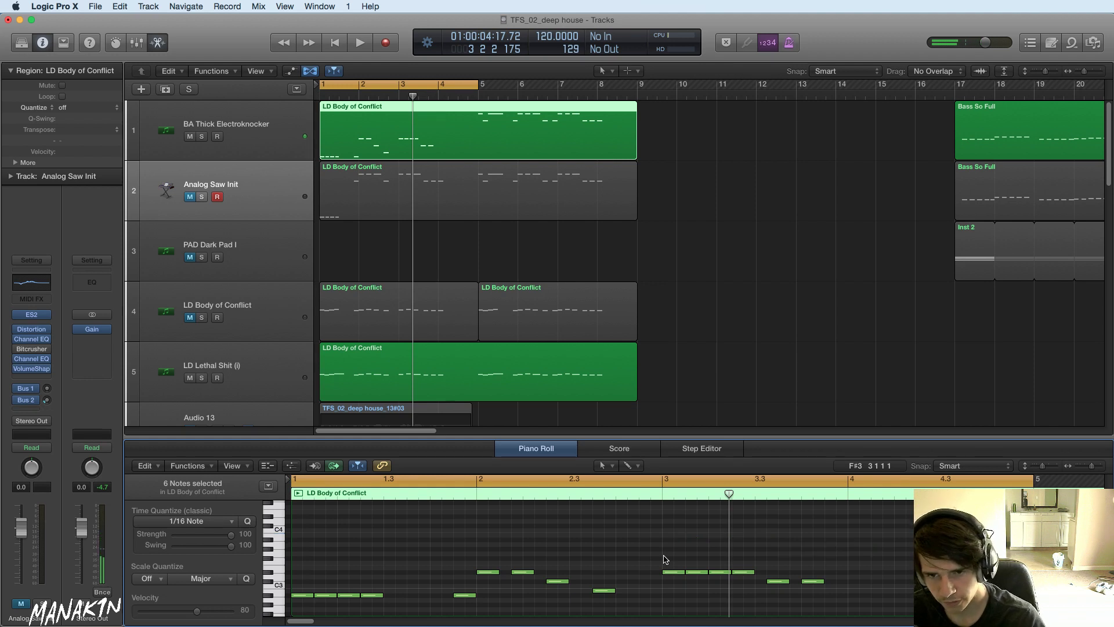
key(space)
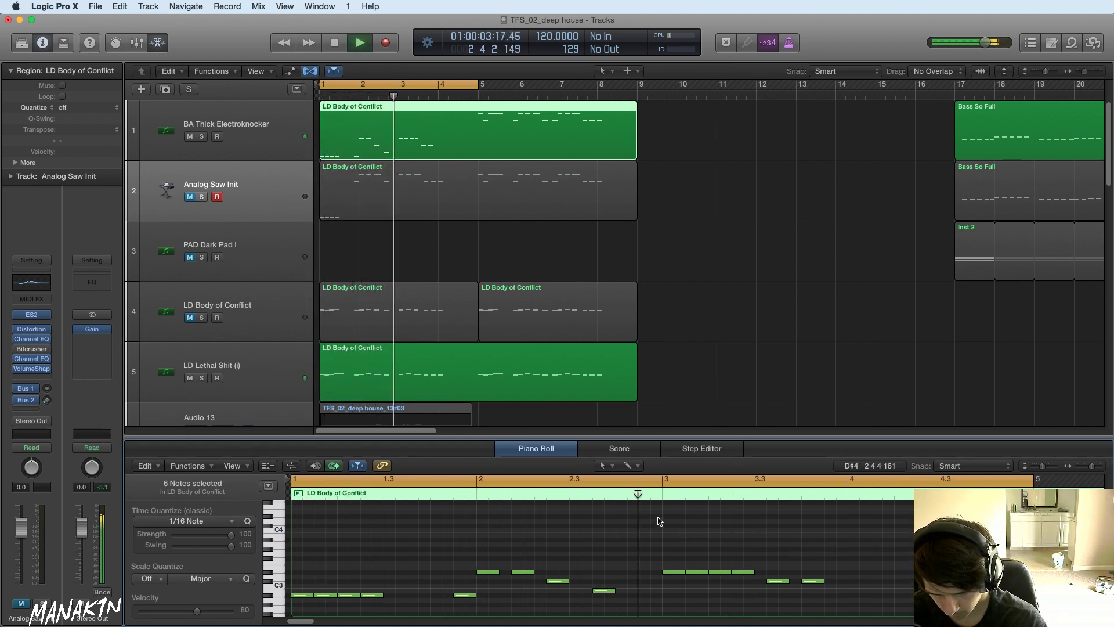
key(space)
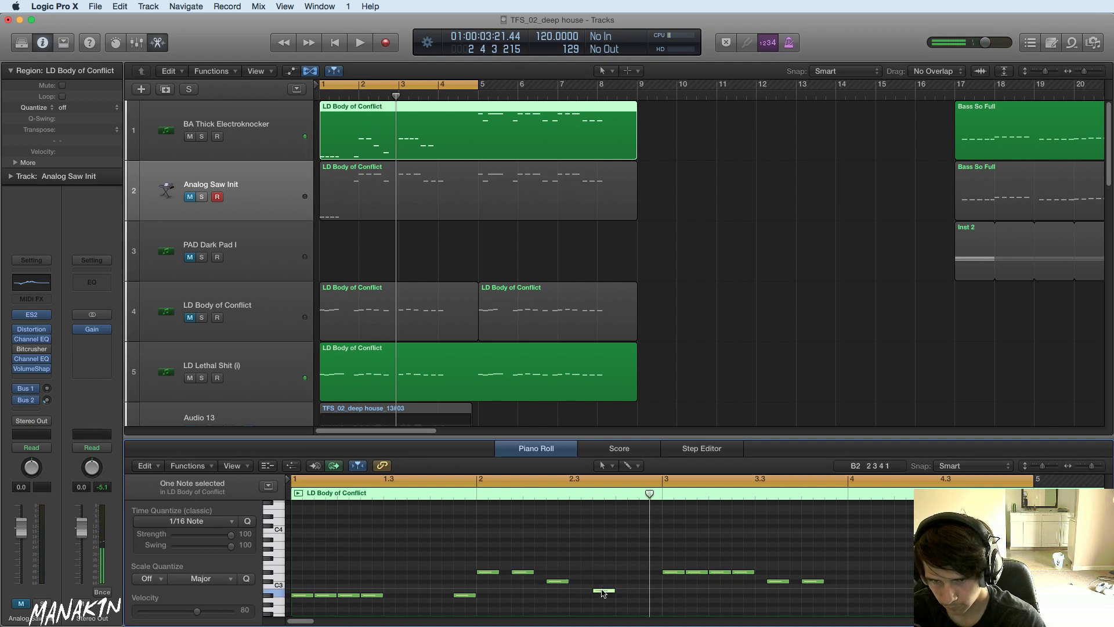
- Try a C#3 note one sixteenth before bar 2's last B2 note, keeping B2 in its place, and audition the variation
drag(603, 592, 593, 581)
key(space)
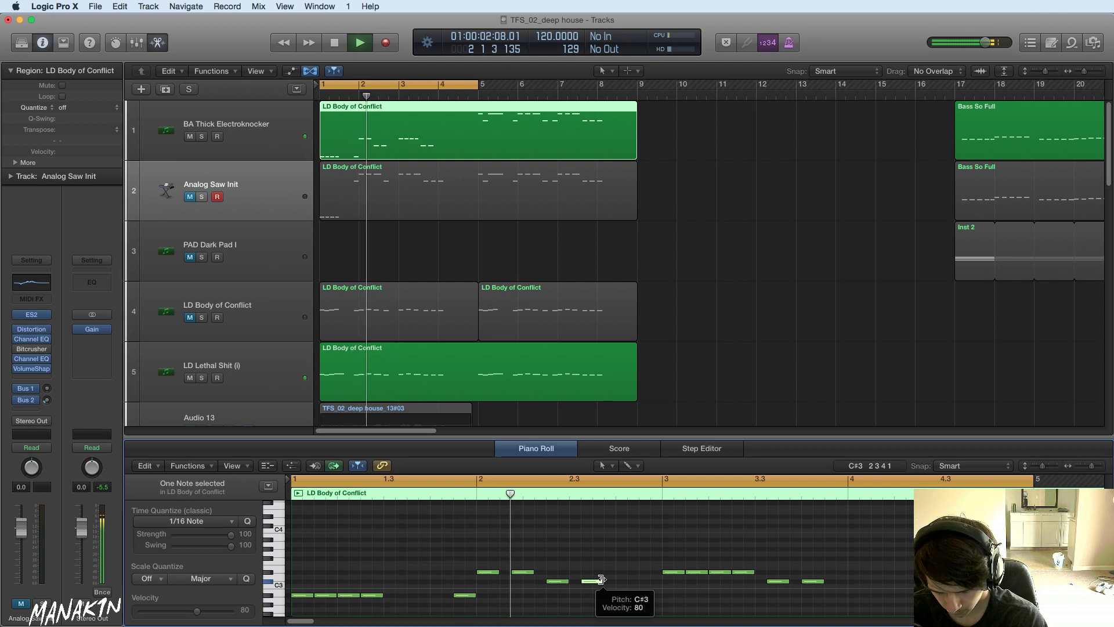
key(space)
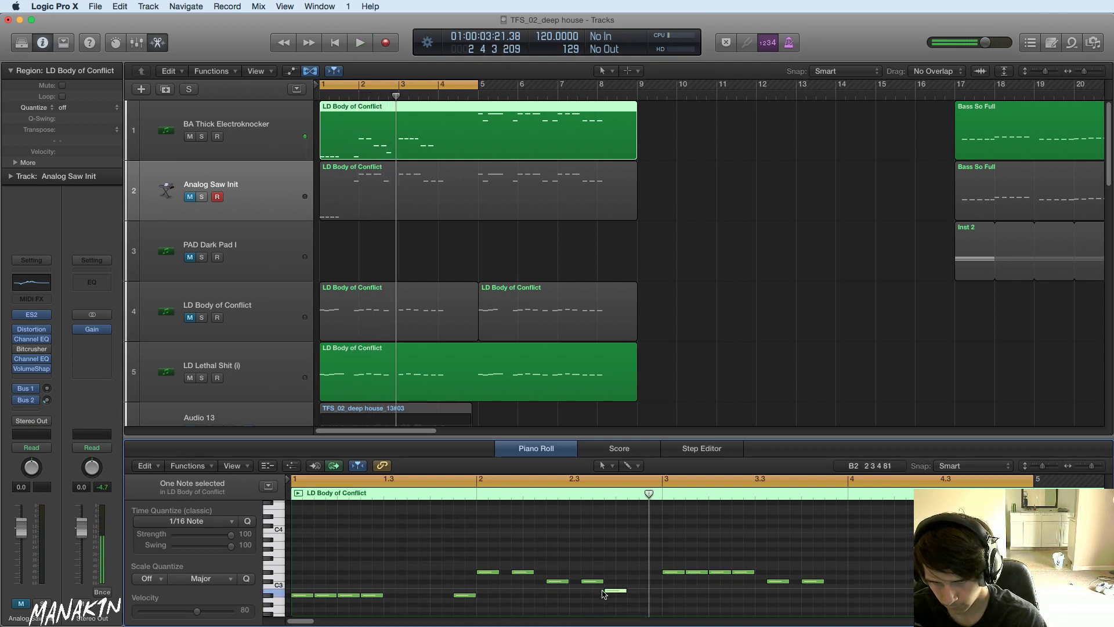
drag(604, 593, 592, 592)
key(space)
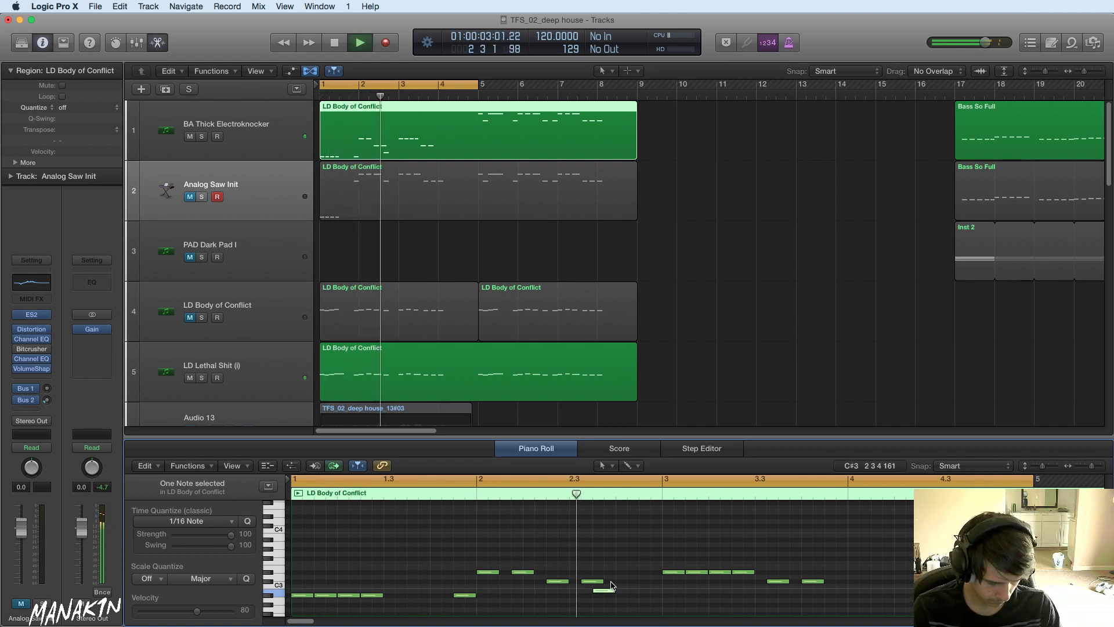
key(space)
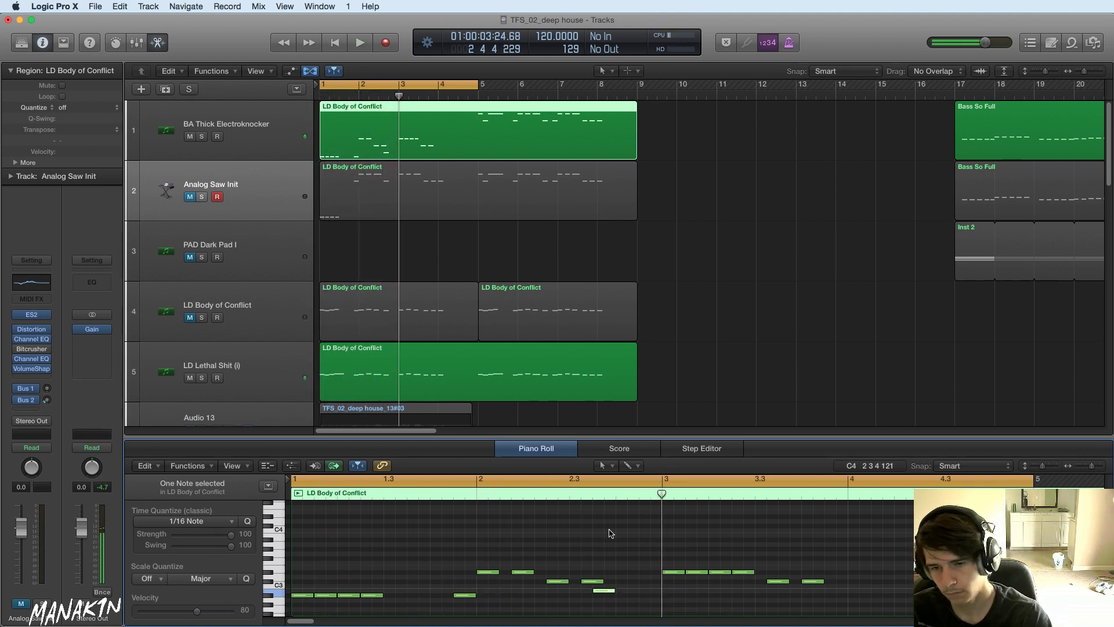
- Shorten the trial C#3 note in bar 2 to 180 ticks, audition it, and delete it from the bassline
drag(602, 579, 586, 583)
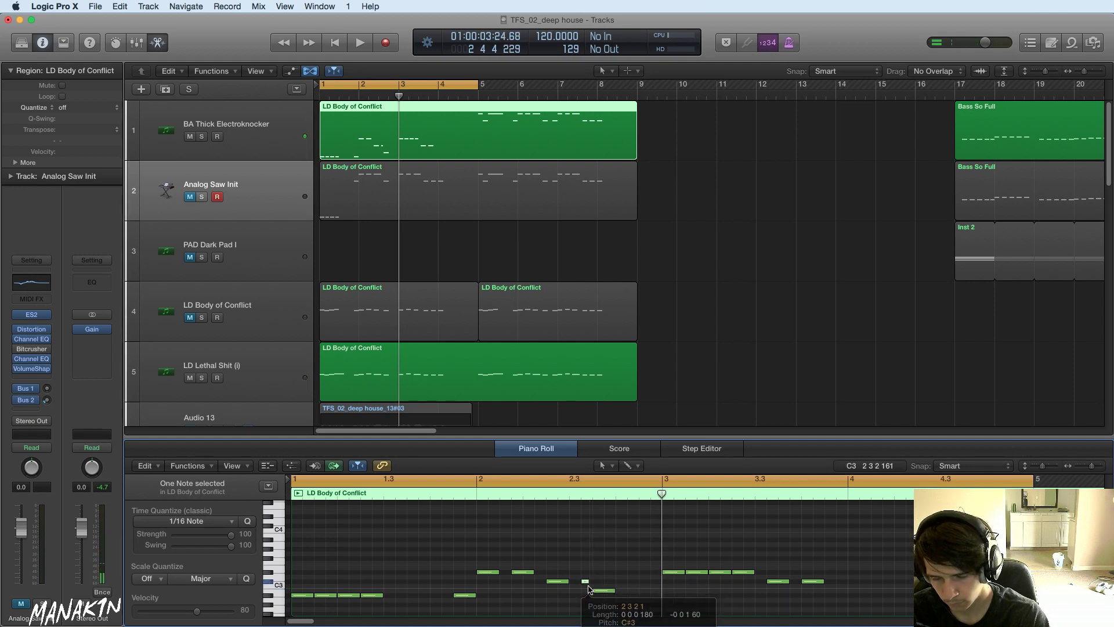
key(space)
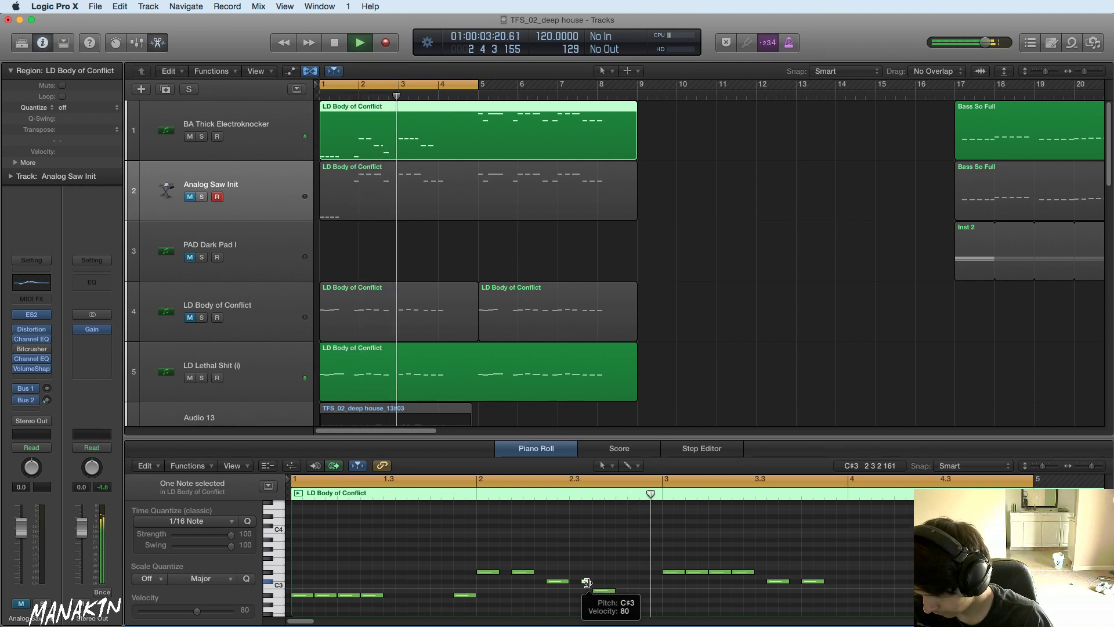
key(space)
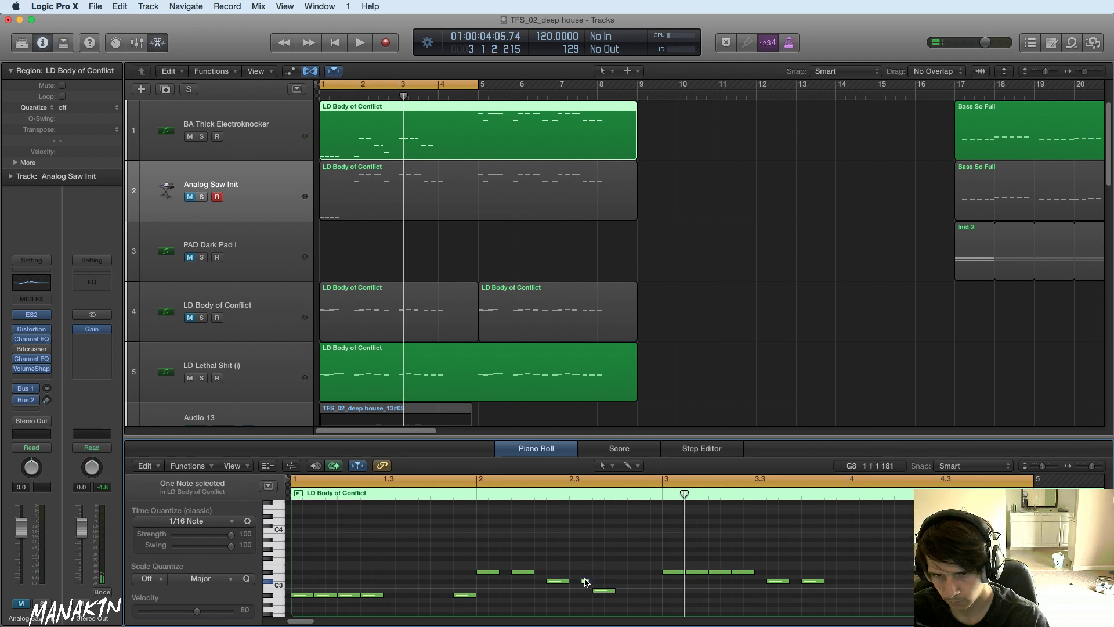
key(space)
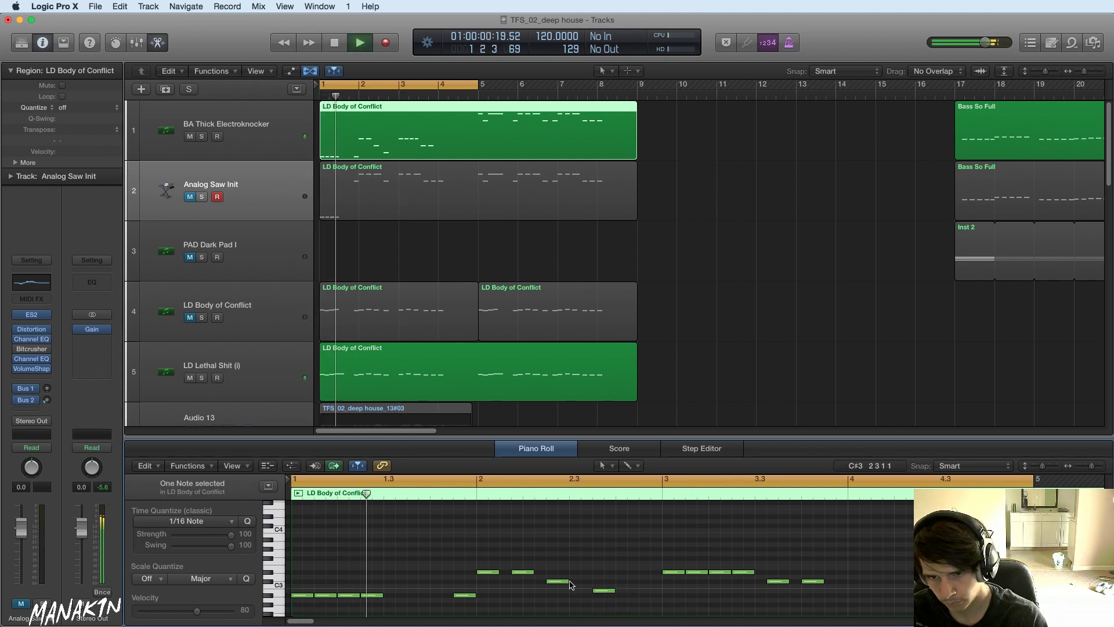
- Lengthen the C#3 note in the middle of bar 2, shorten the B2 note just before bar 3, and play the passage
drag(569, 581, 580, 587)
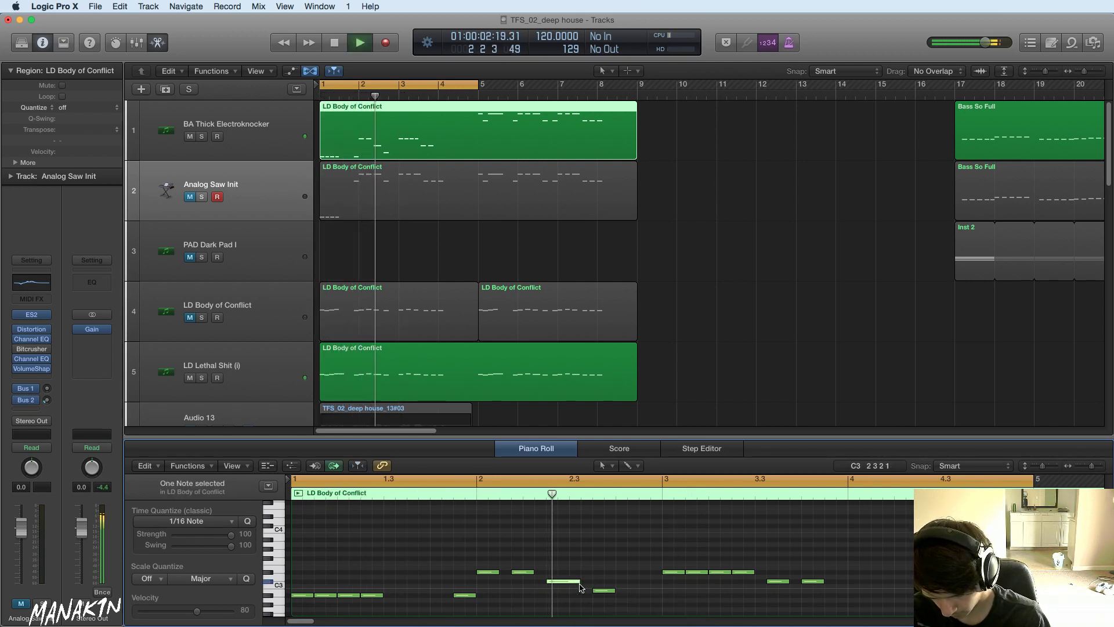
key(space)
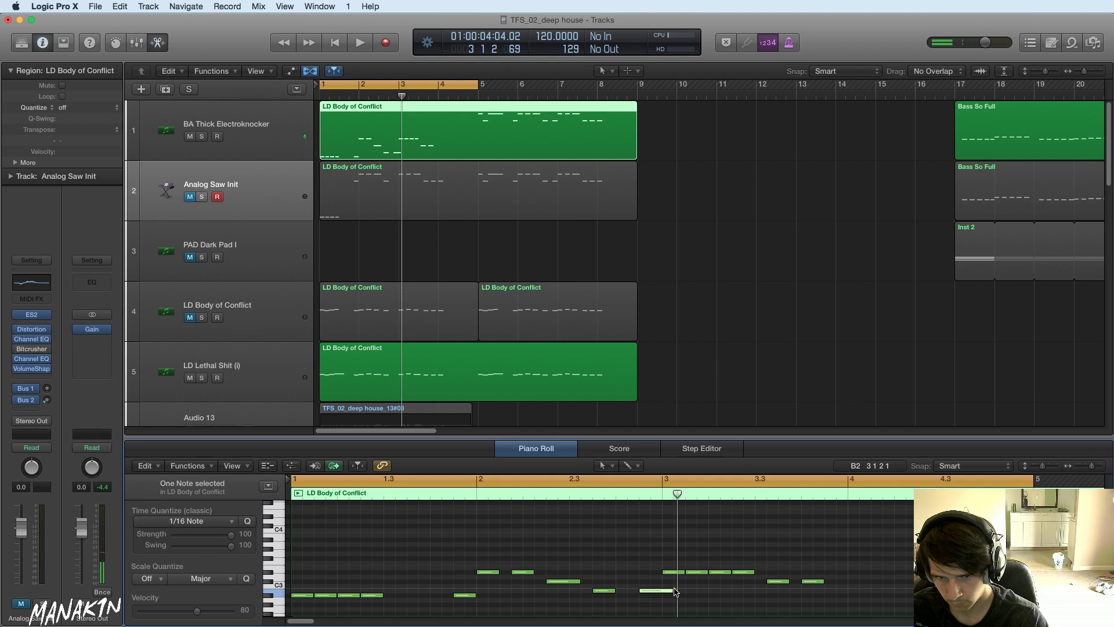
drag(670, 590, 655, 590)
key(space)
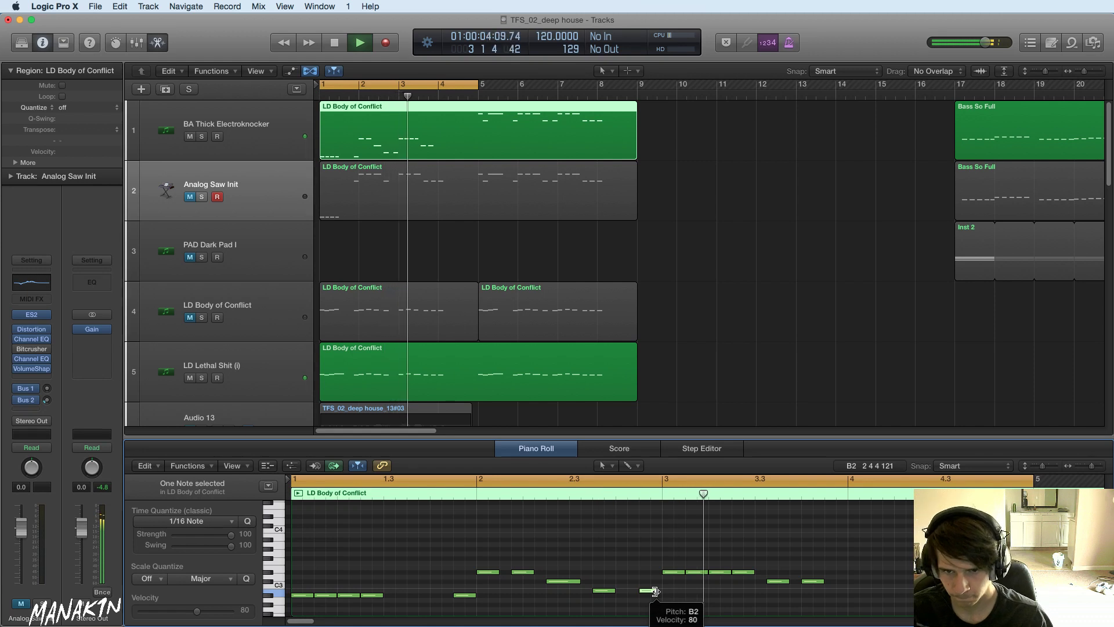
key(space)
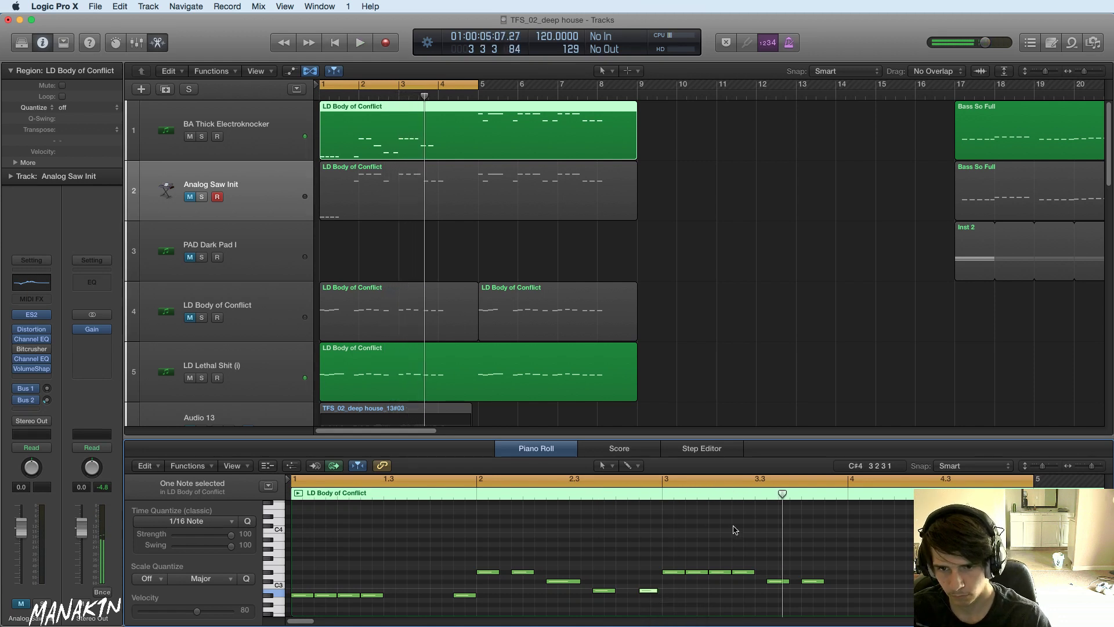
- Lower bar 3's fourth D#3 note to C#3 and its last note to A#2, add another A#2 right after, and listen
drag(747, 575, 813, 597)
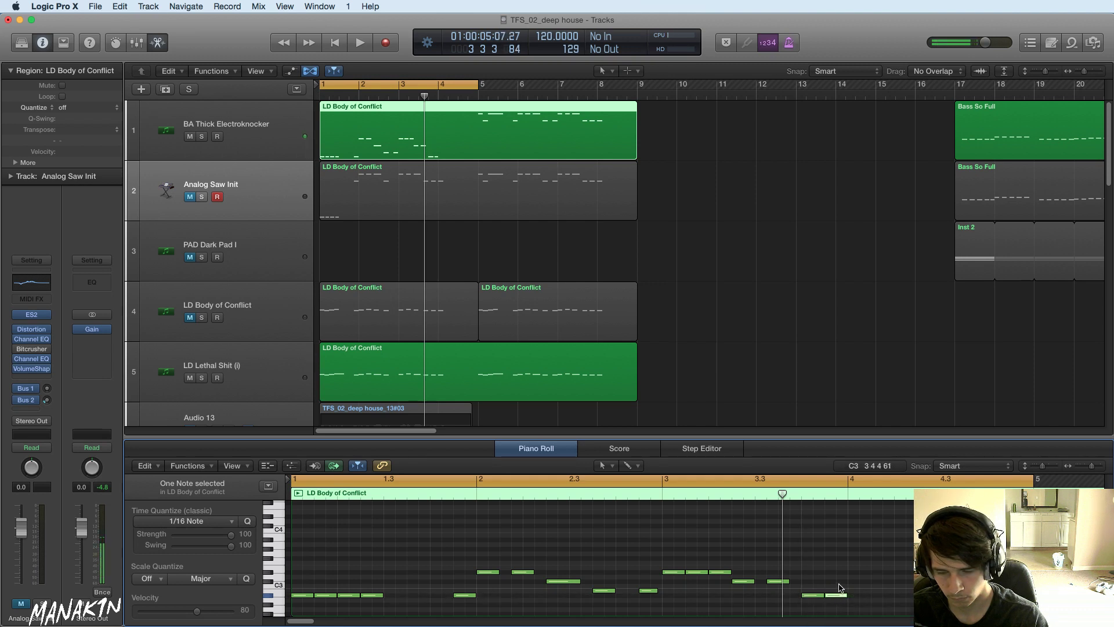
key(space)
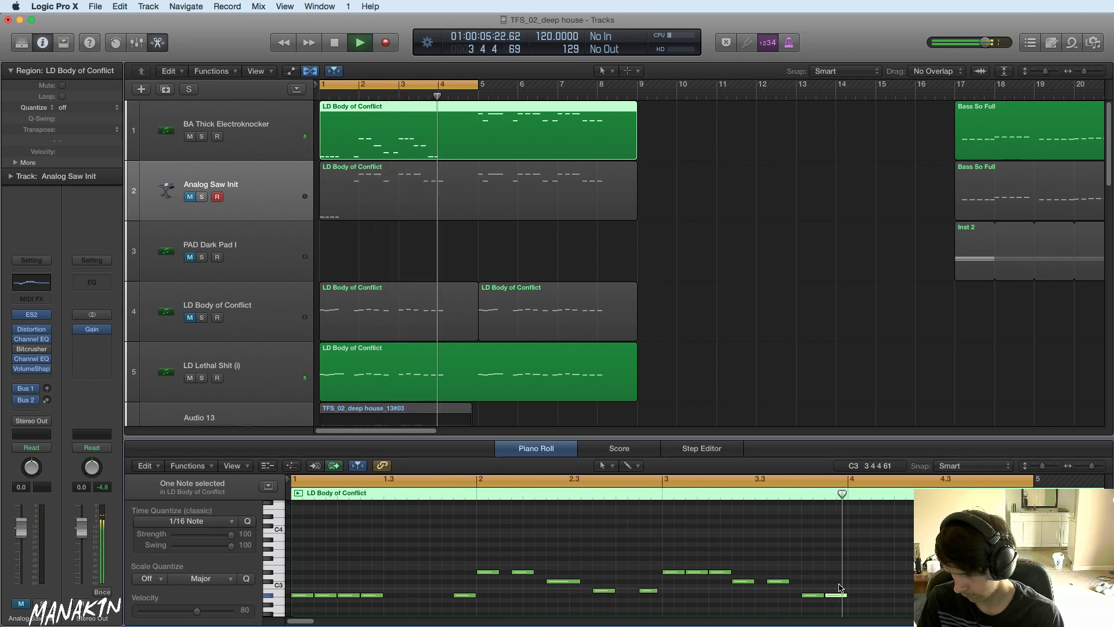
click(656, 495)
key(space)
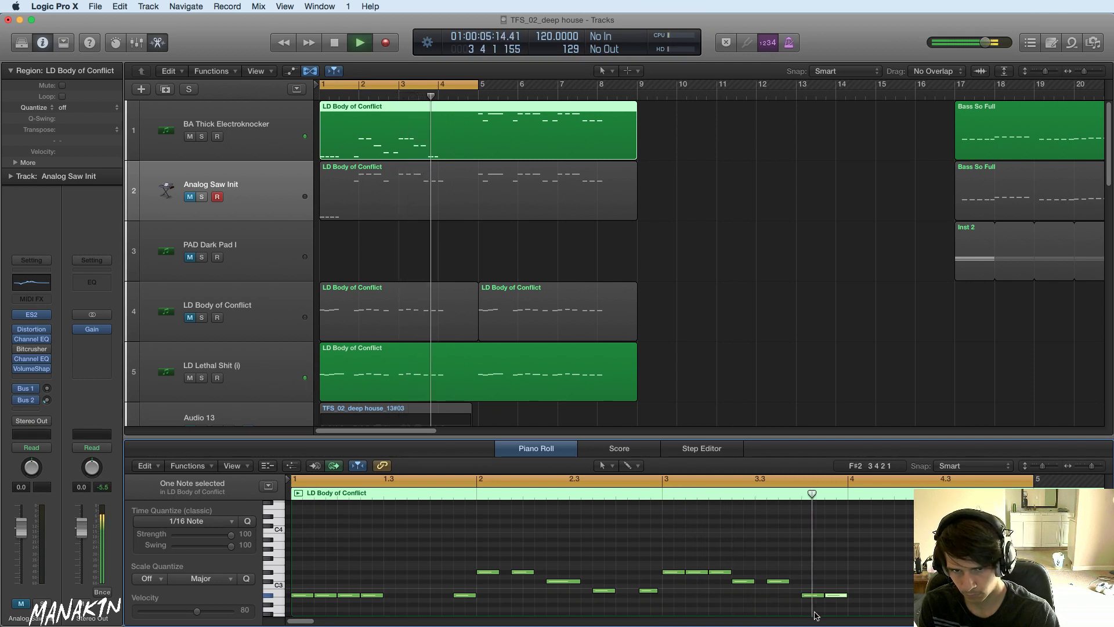
- Move the second C#3 note of bar 3 one sixteenth later and play the passage
drag(778, 584, 789, 584)
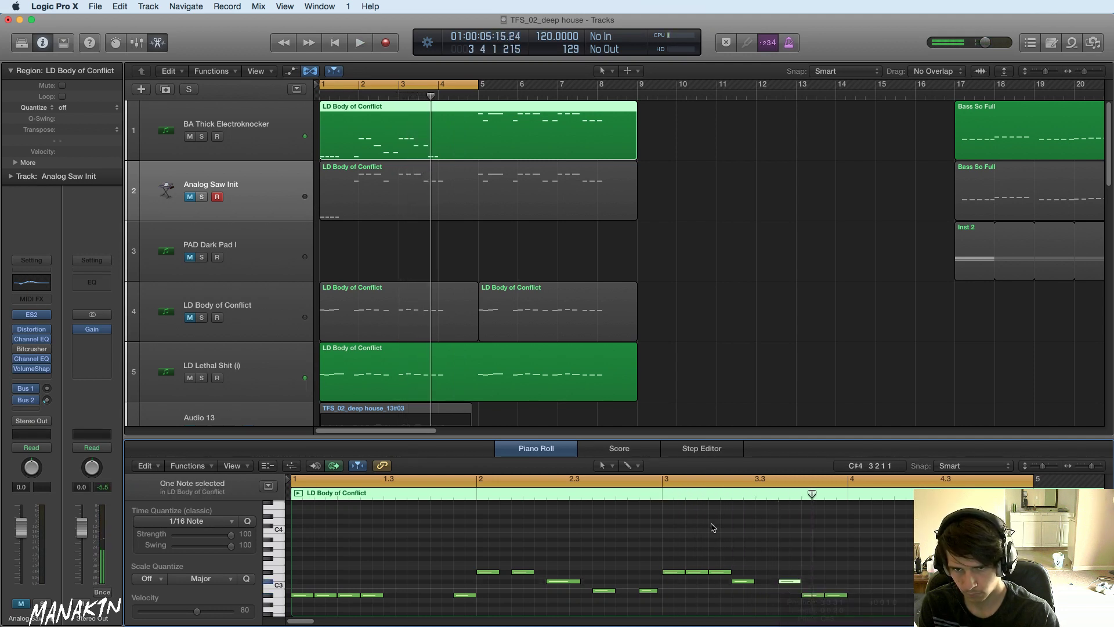
click(635, 498)
key(space)
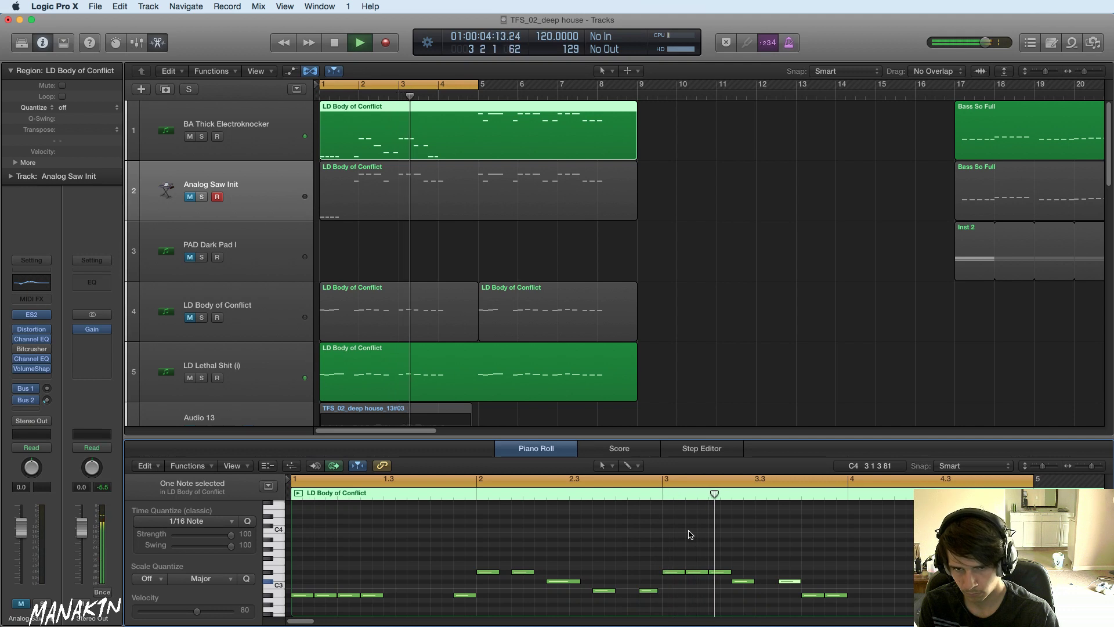
key(space)
- Shift the last two A#2 notes later so the final one starts on bar 4, and replay from the beginning
drag(846, 565, 858, 596)
key(Return)
key(space)
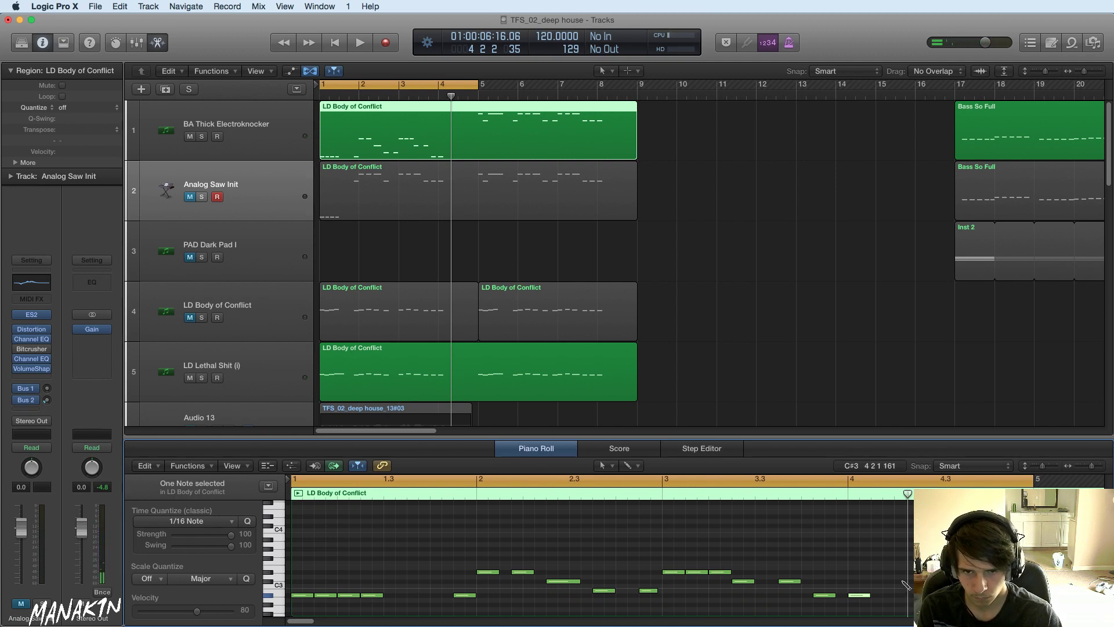
key(Return)
key(space)
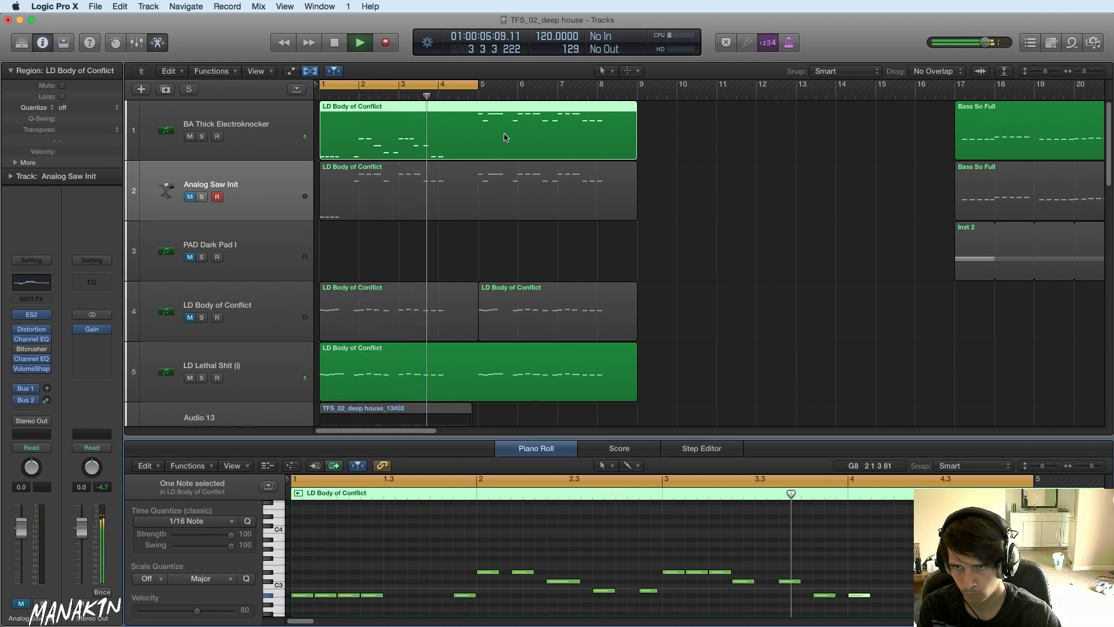
- Complete the bar 4 phrase by moving the newest A#2 note one sixteenth earlier and adding notes after it, checking it in playback
key(space)
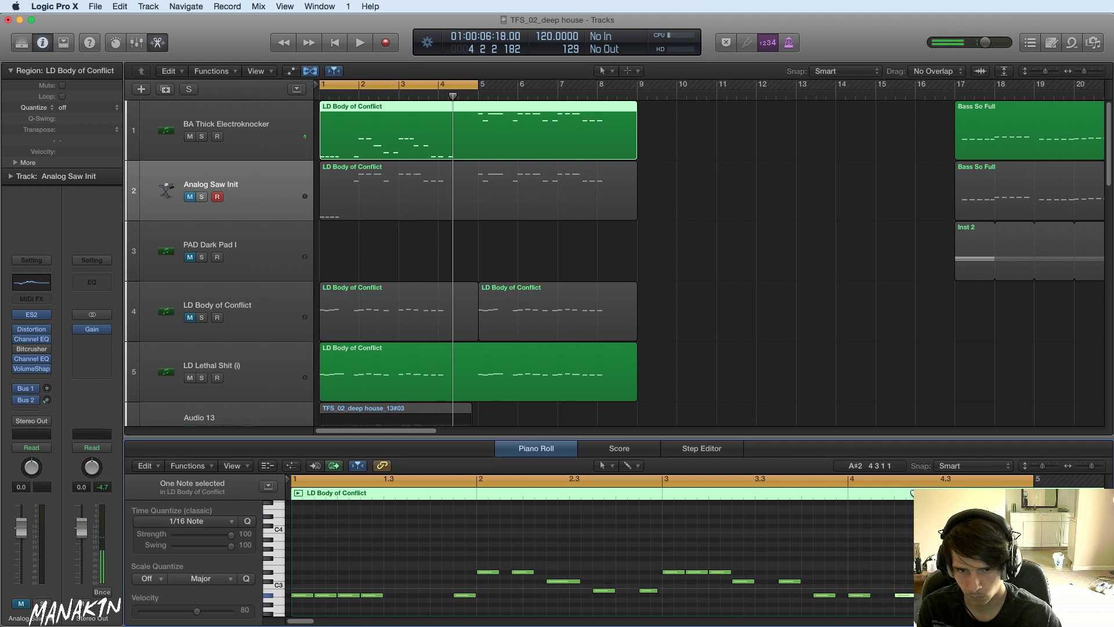
drag(908, 599, 895, 598)
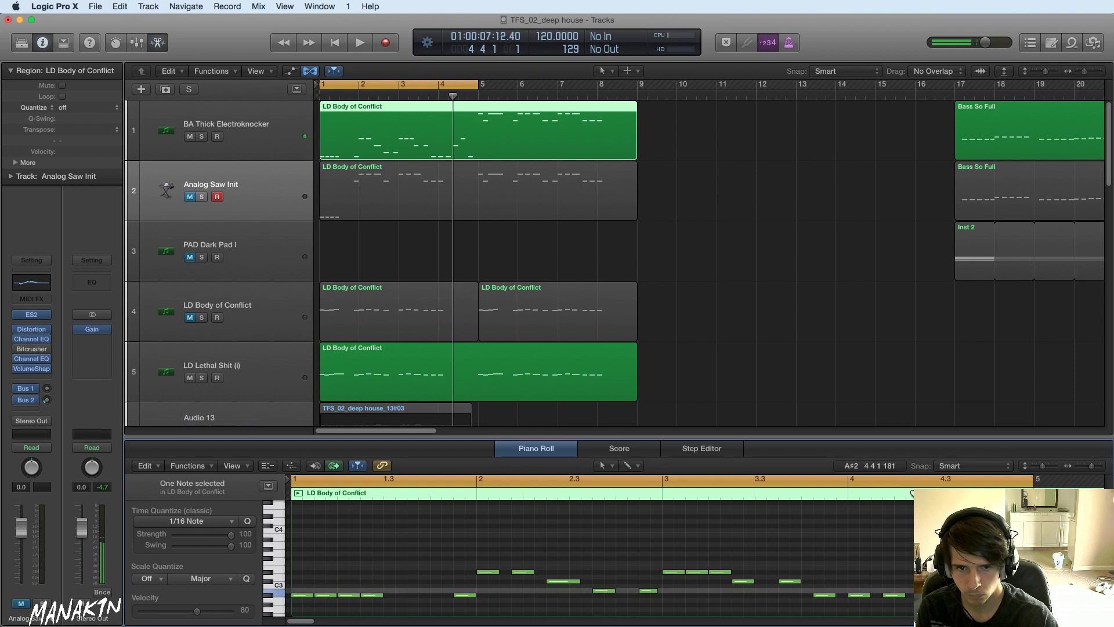
key(space)
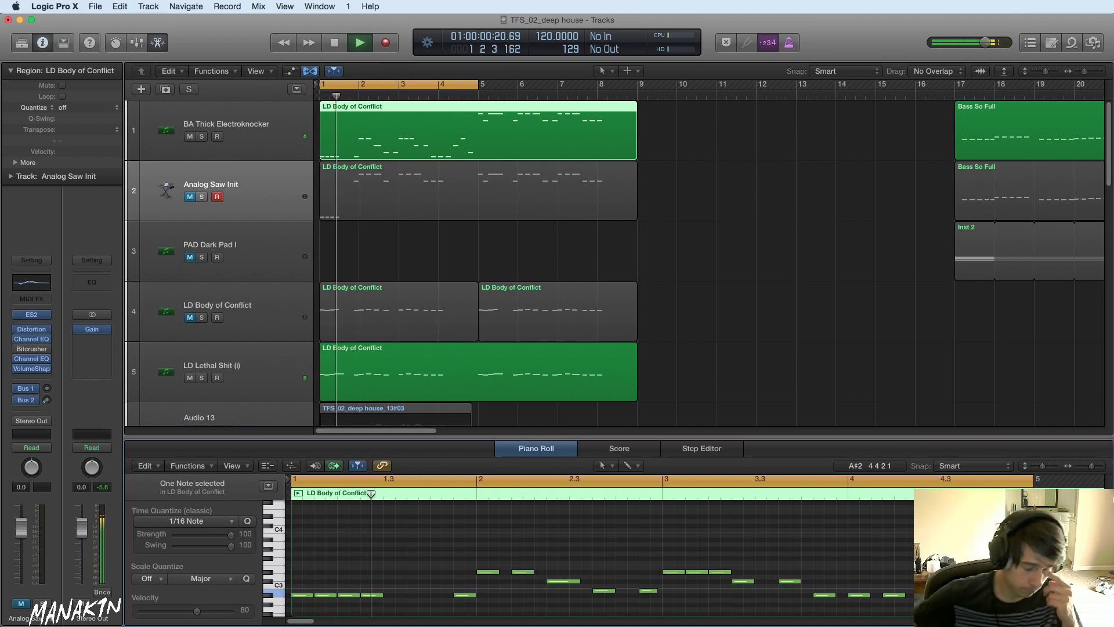
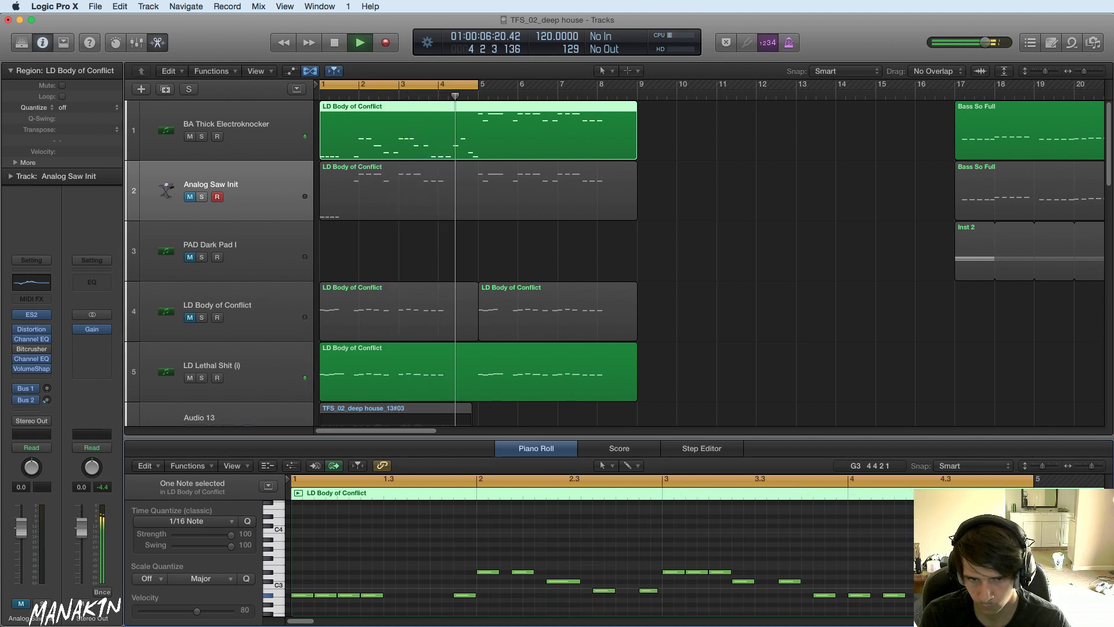
key(space)
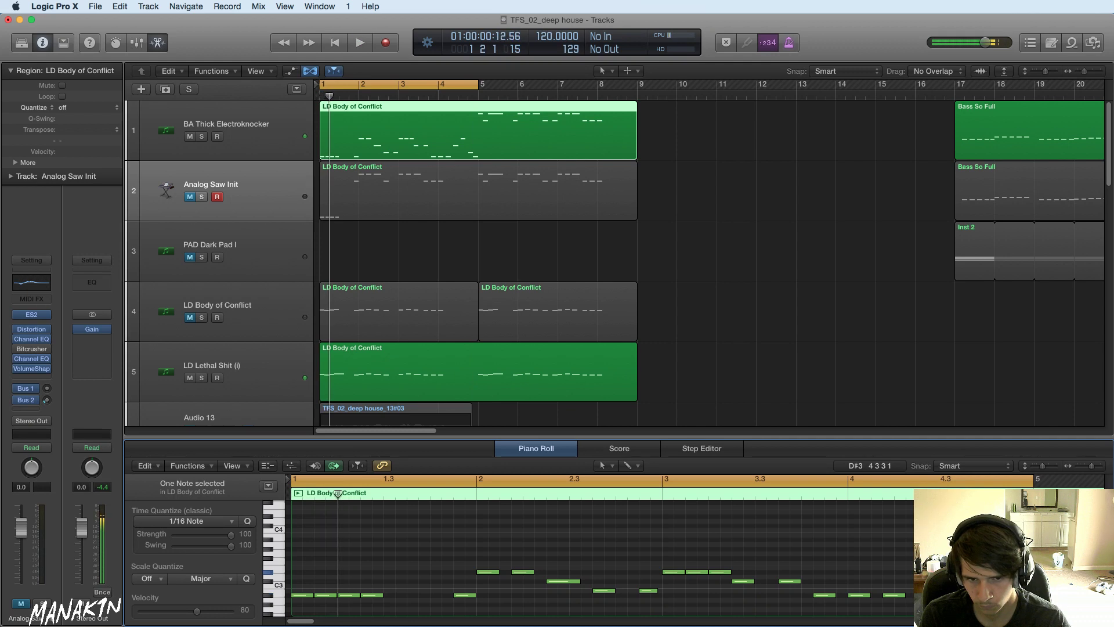
key(space)
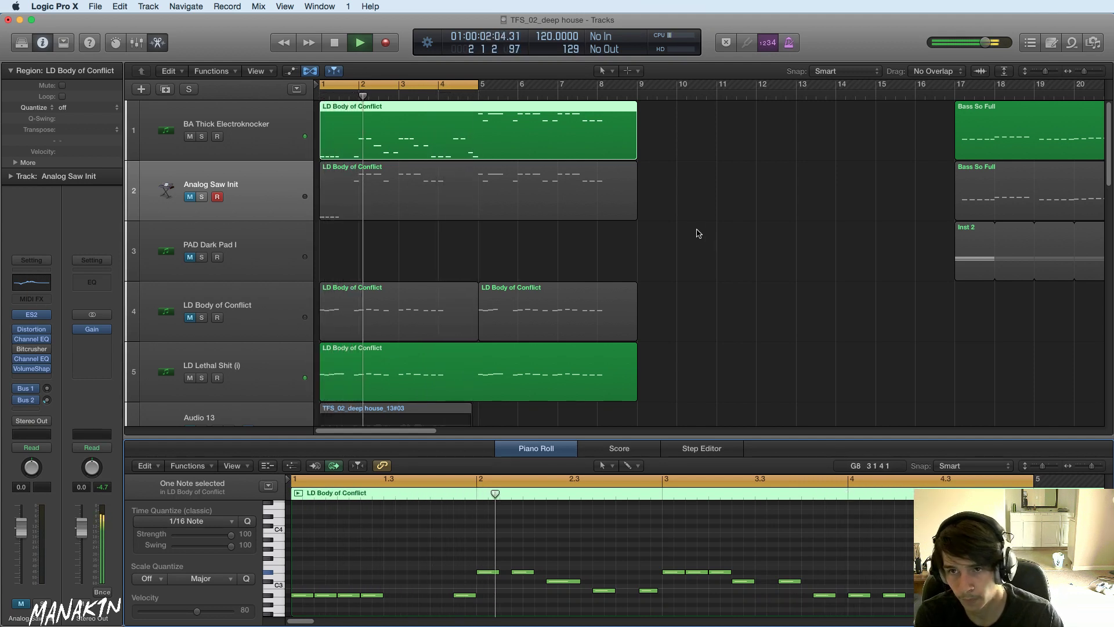
key(space)
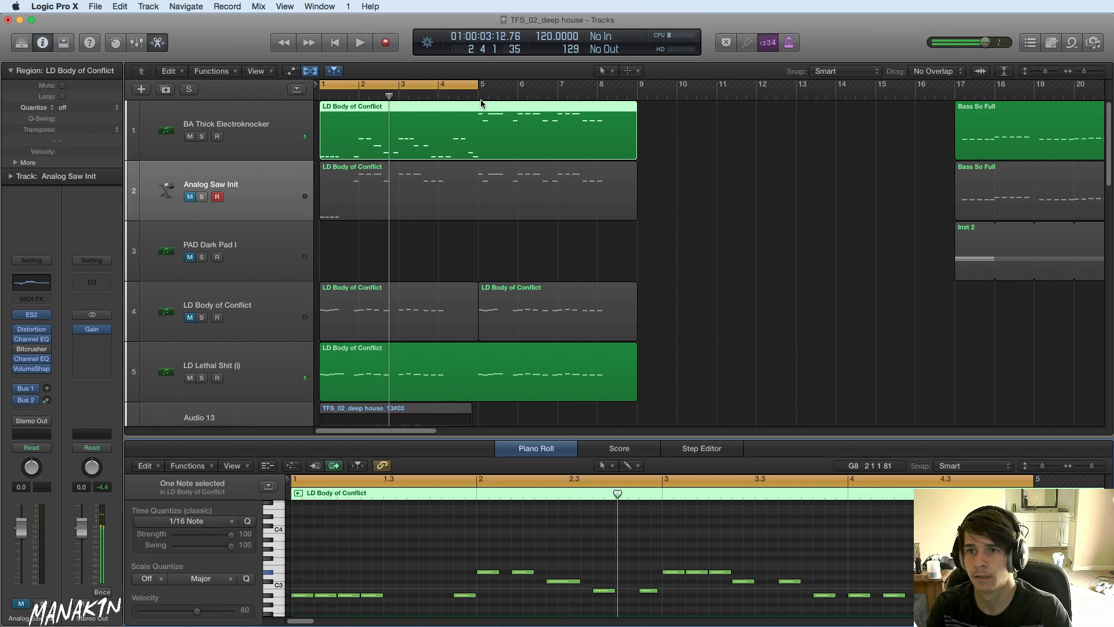
- Split the BA Thick Electroknocker region at bar 5 and delete the half after the split
drag(480, 94, 432, 94)
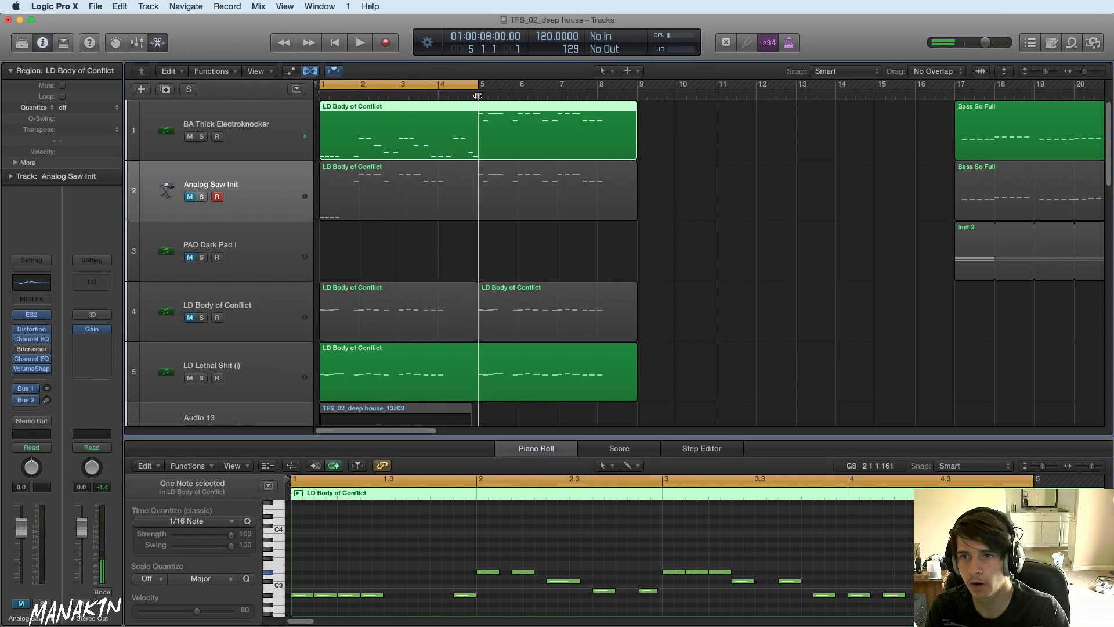
right_click(560, 133)
click(604, 153)
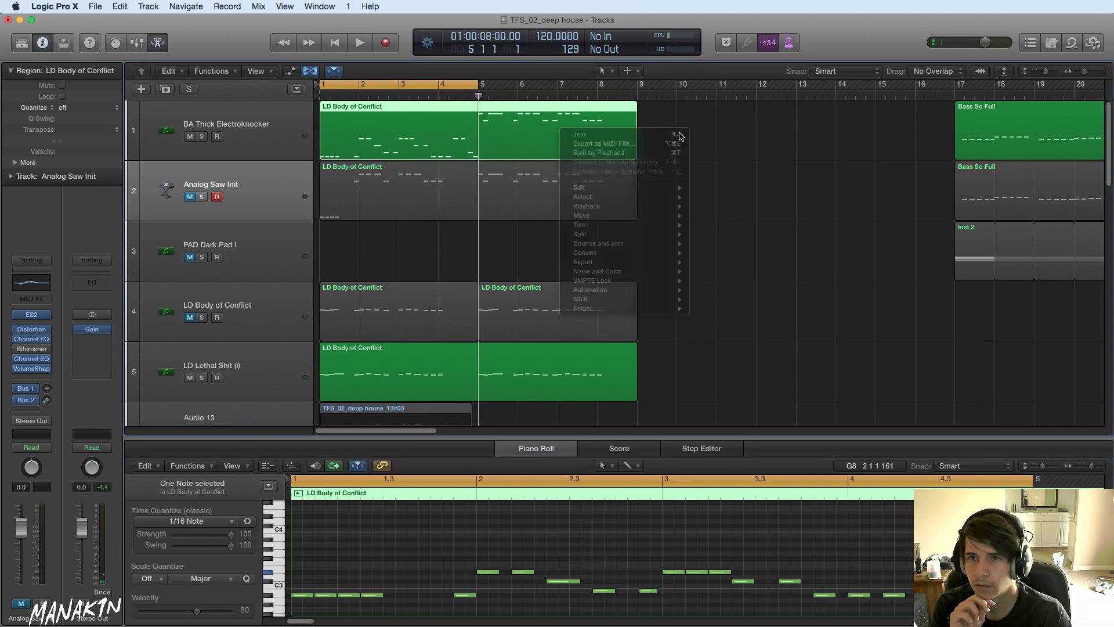
drag(555, 140, 518, 180)
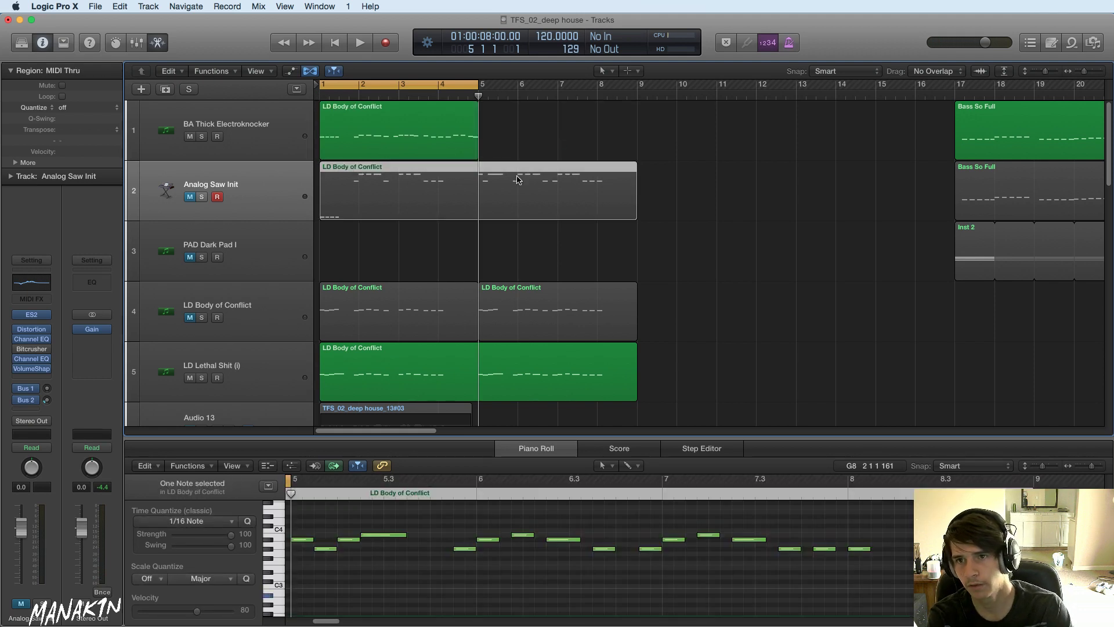
- Replace the Analog Saw Init region at bar 1 with a copy of the four-bar BA Thick Electroknocker region
key(Delete)
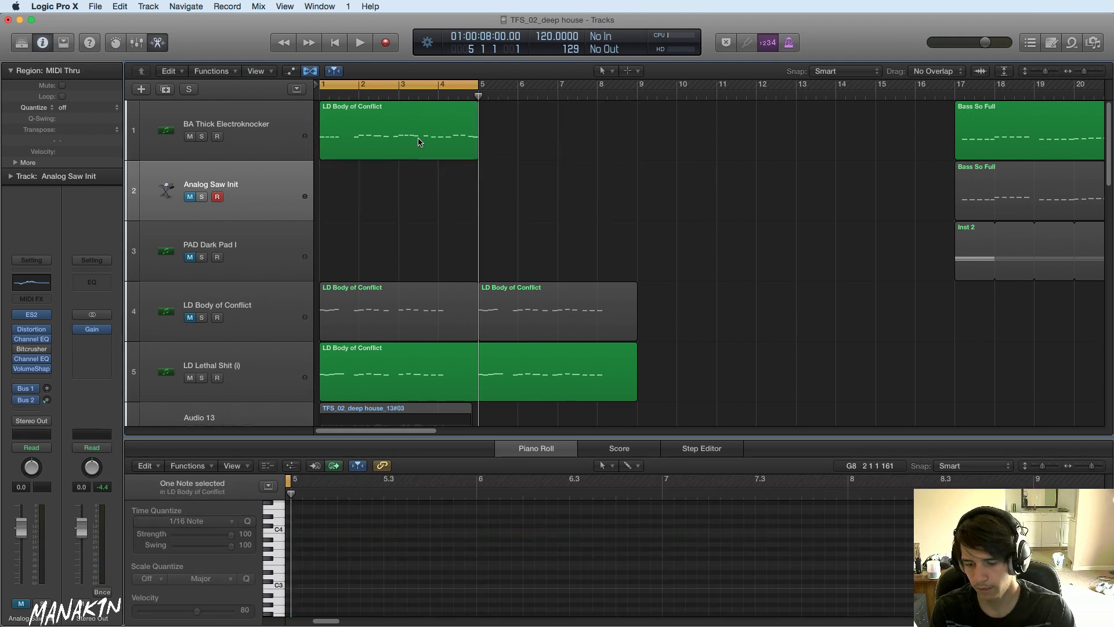
drag(420, 142, 420, 202)
key(space)
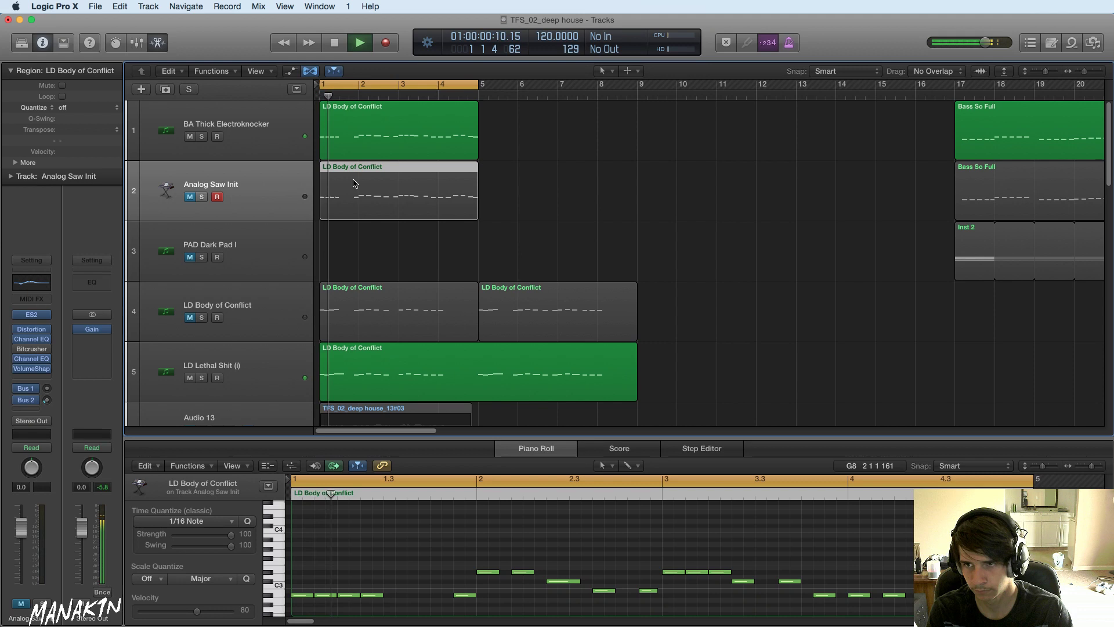
- Unmute the Analog Saw Init track and briefly audition it soloed before turning solo off
click(191, 198)
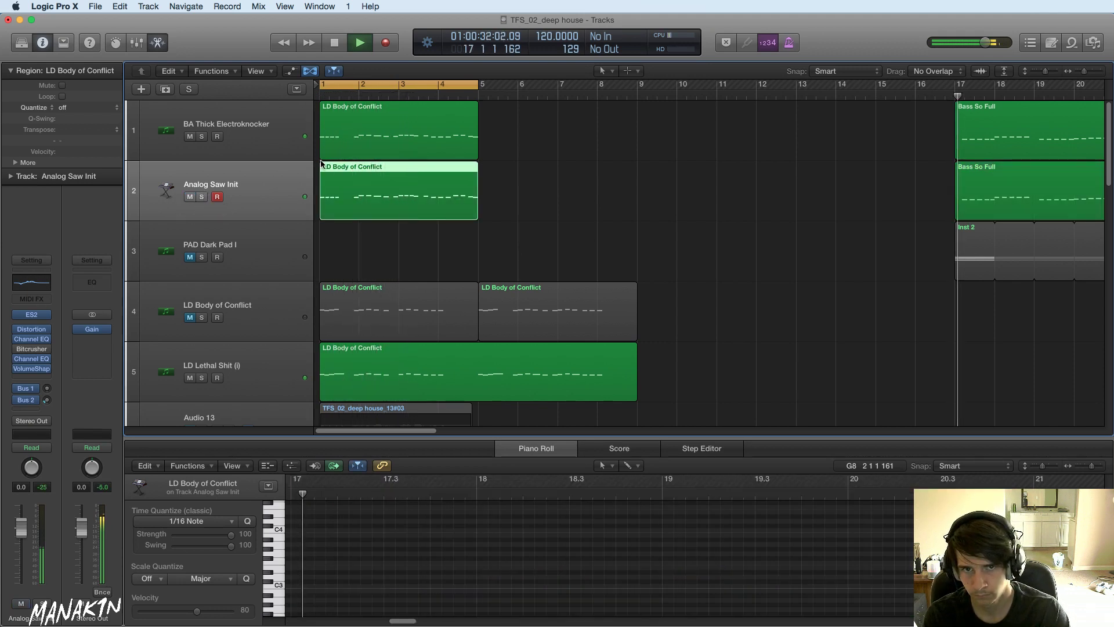
click(201, 197)
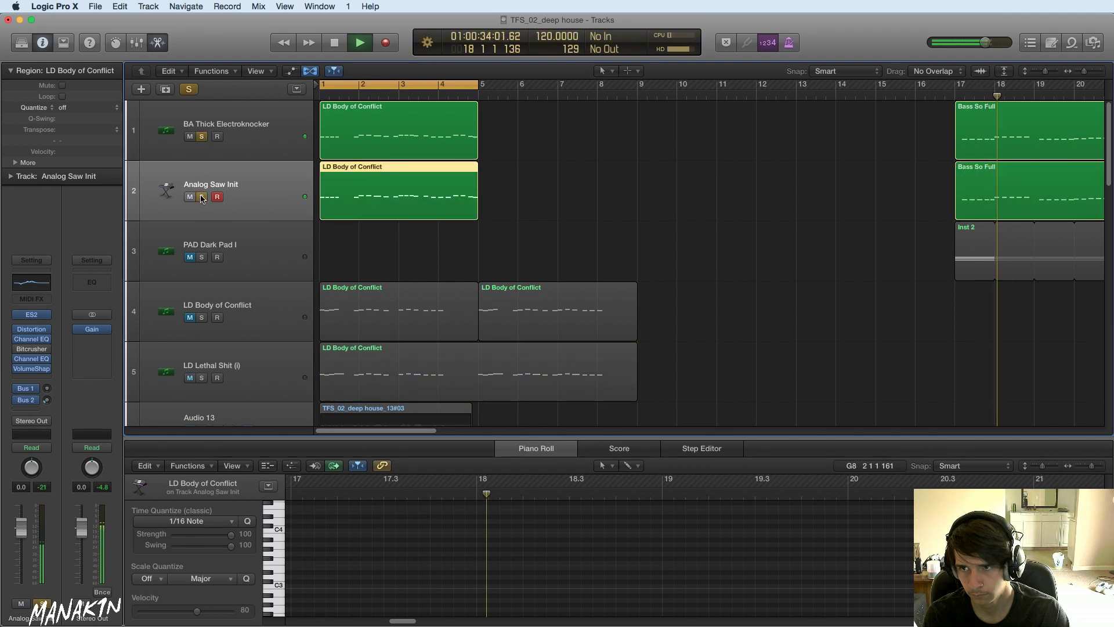
key(space)
click(201, 197)
- Transpose all notes in the Analog Saw Init region down one octave and play the result
click(401, 193)
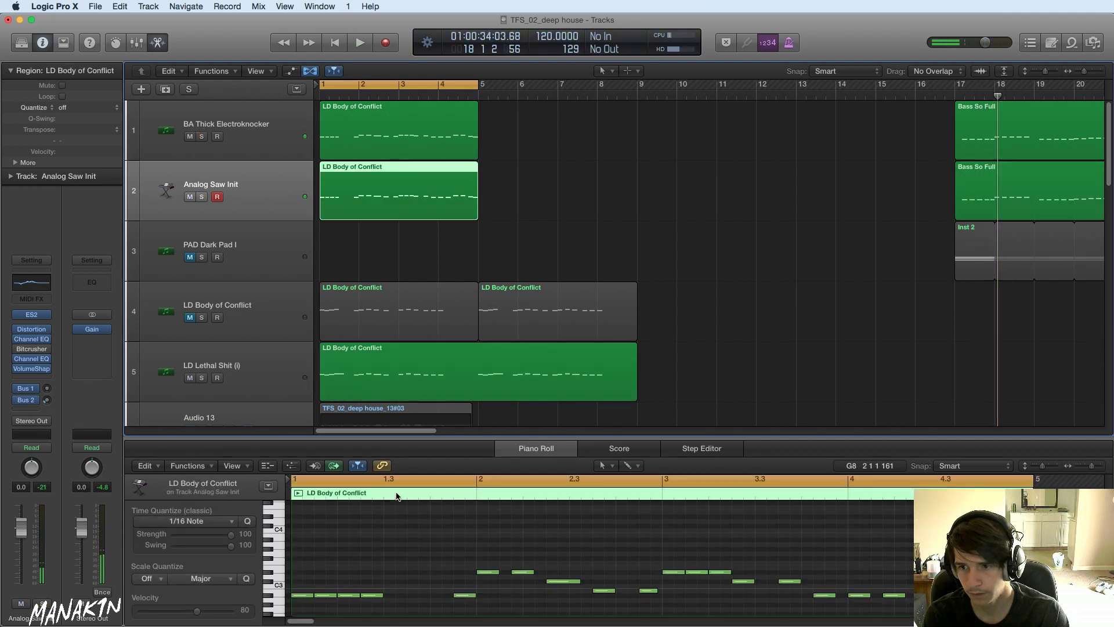
click(325, 566)
key(super+a)
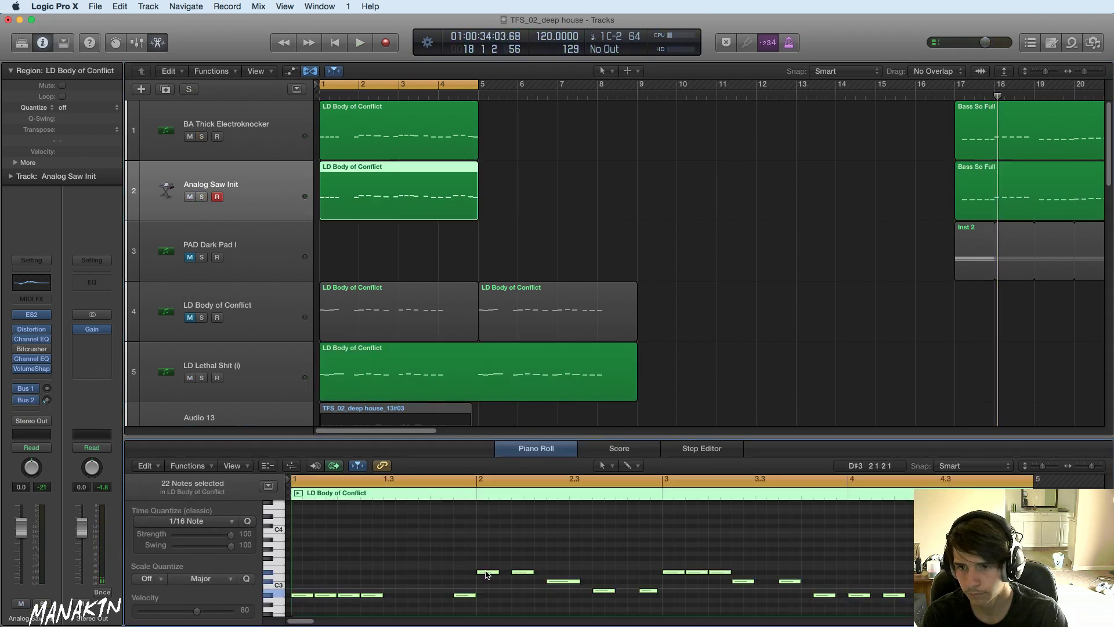
drag(486, 582, 486, 618)
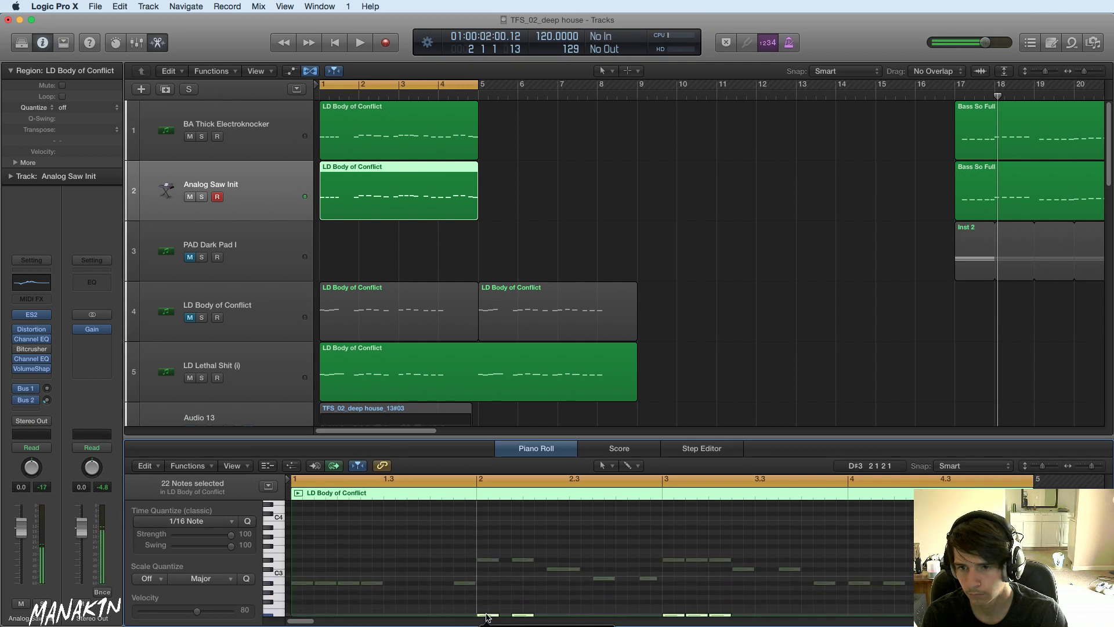
key(space)
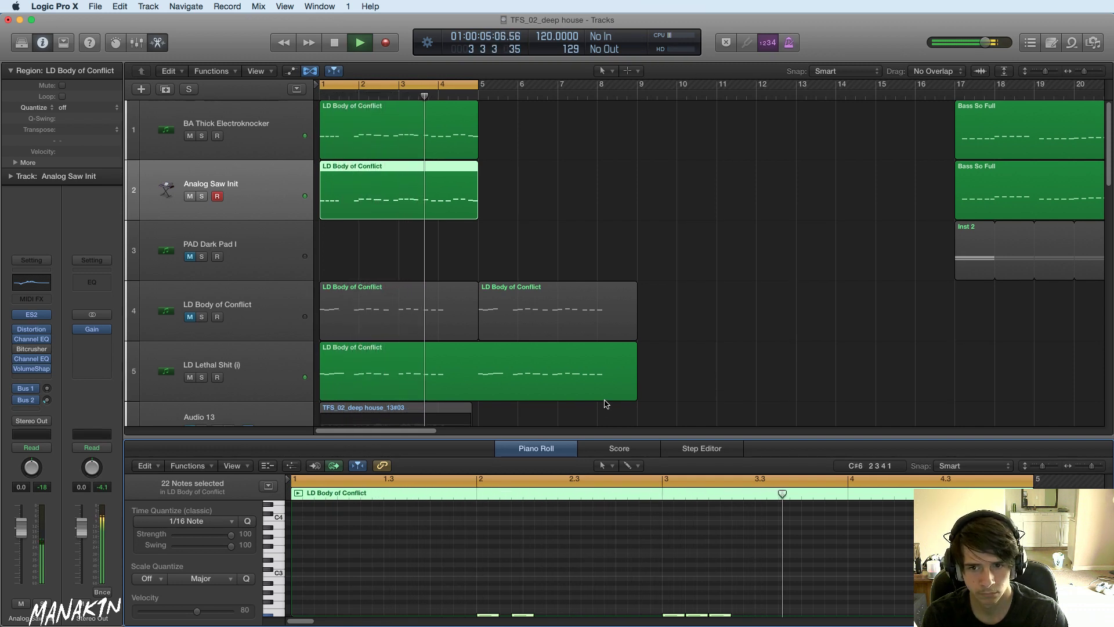
- Show the BA Thick Electroknocker region's notes for editing and mute the Analog Saw Init track
scroll(619, 385, down, 2)
click(437, 148)
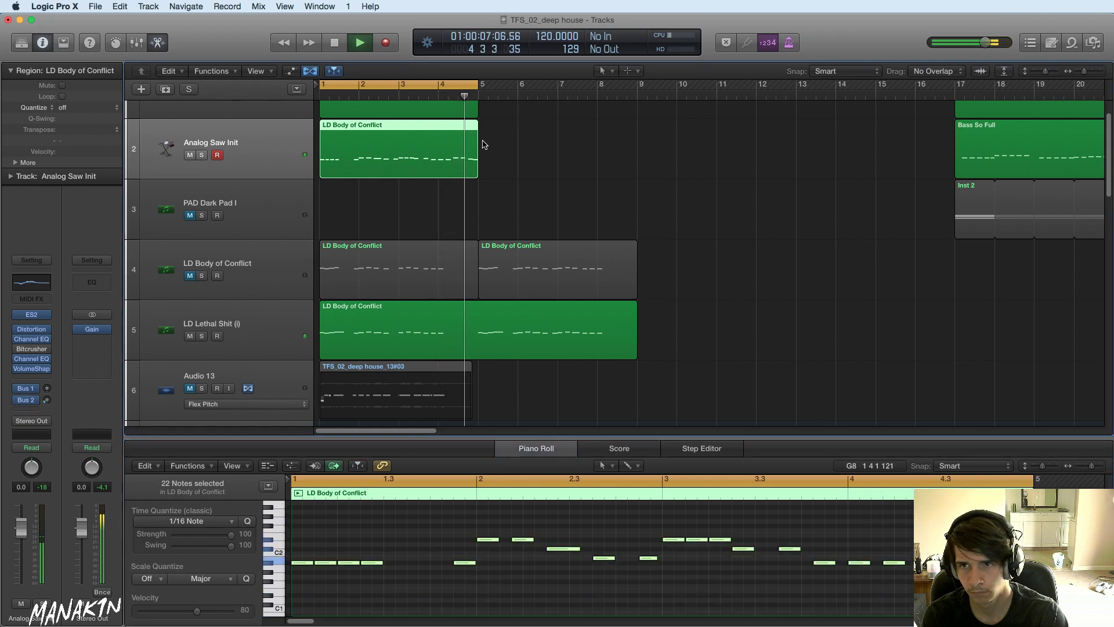
click(485, 145)
scroll(489, 154, up, 2)
click(450, 122)
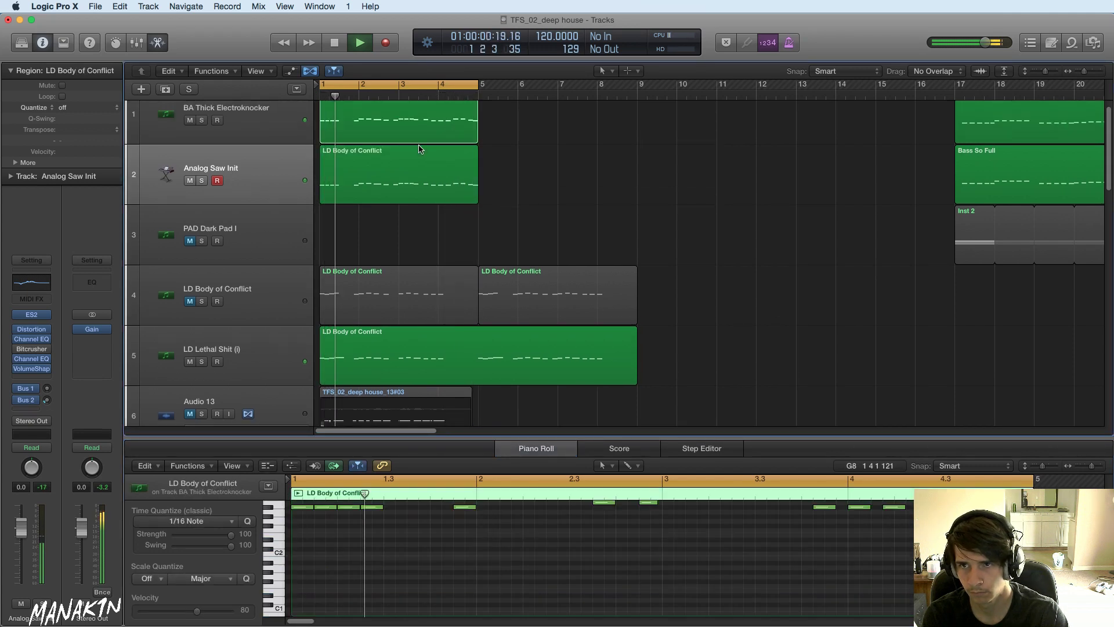
click(190, 180)
scroll(496, 170, up, 1)
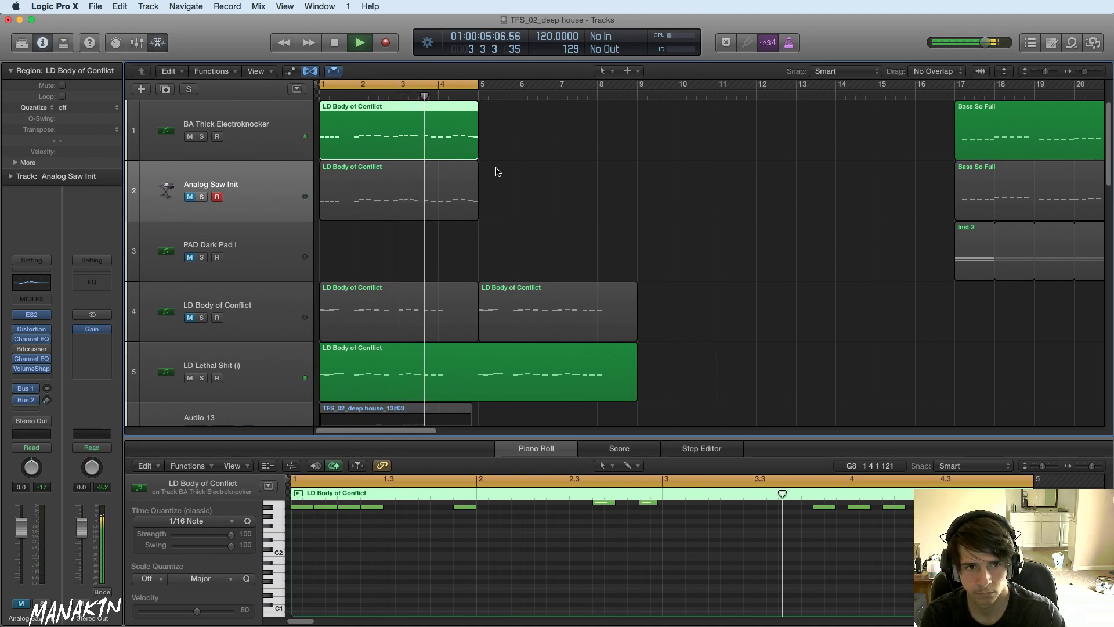
- Stop playback, shift the BA Thick Electroknocker note at the start of bar 4 later, and add a higher note near 4 1 3
key(space)
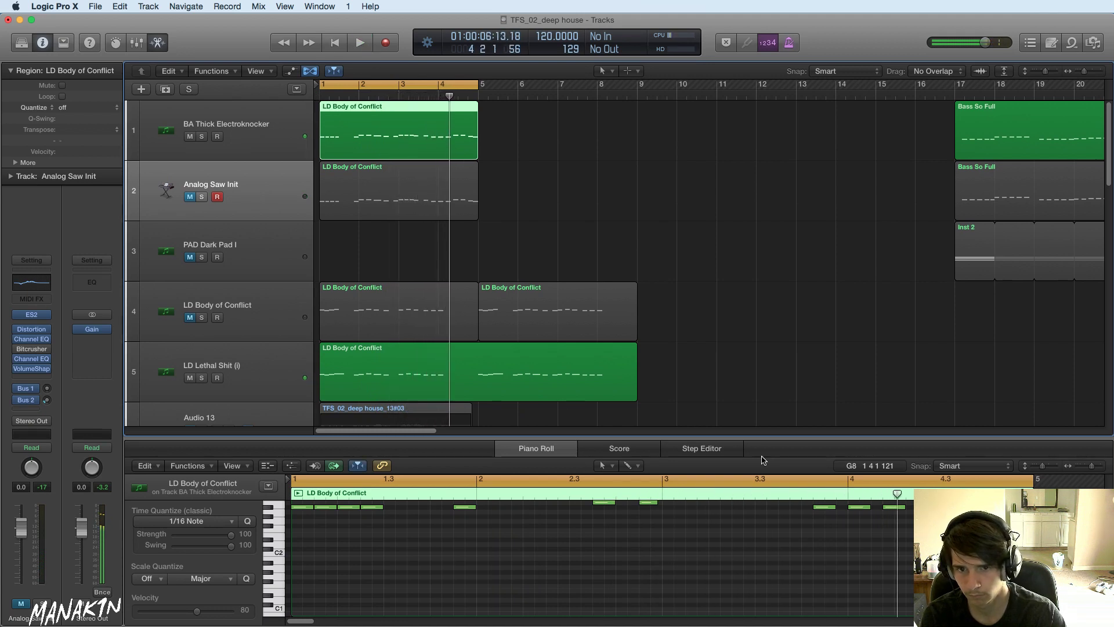
scroll(886, 549, up, 2)
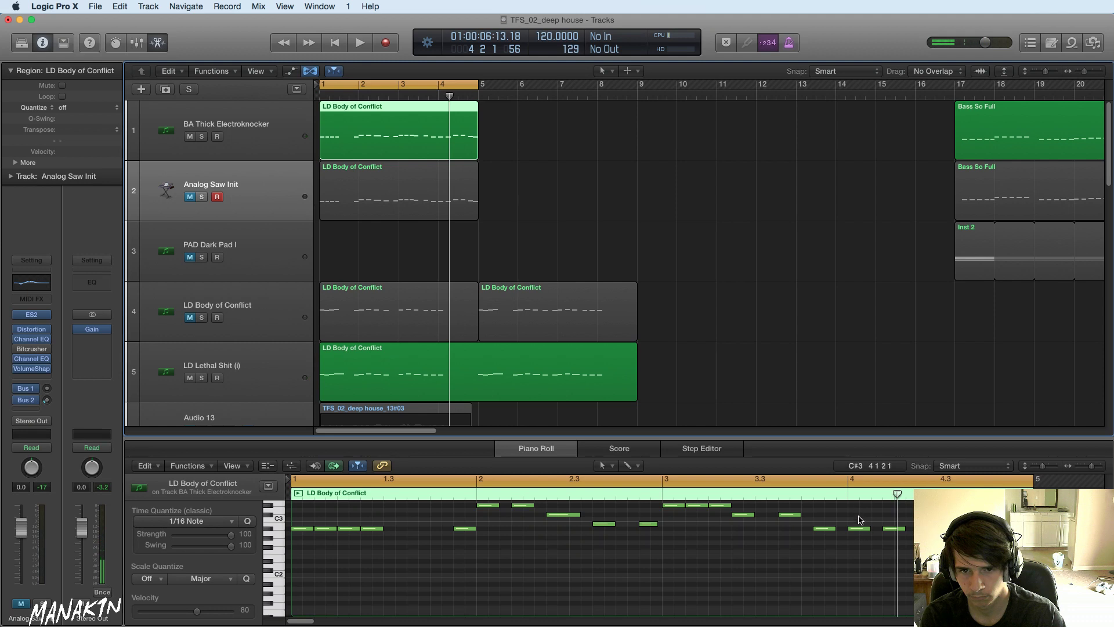
scroll(878, 546, up, 1)
click(860, 534)
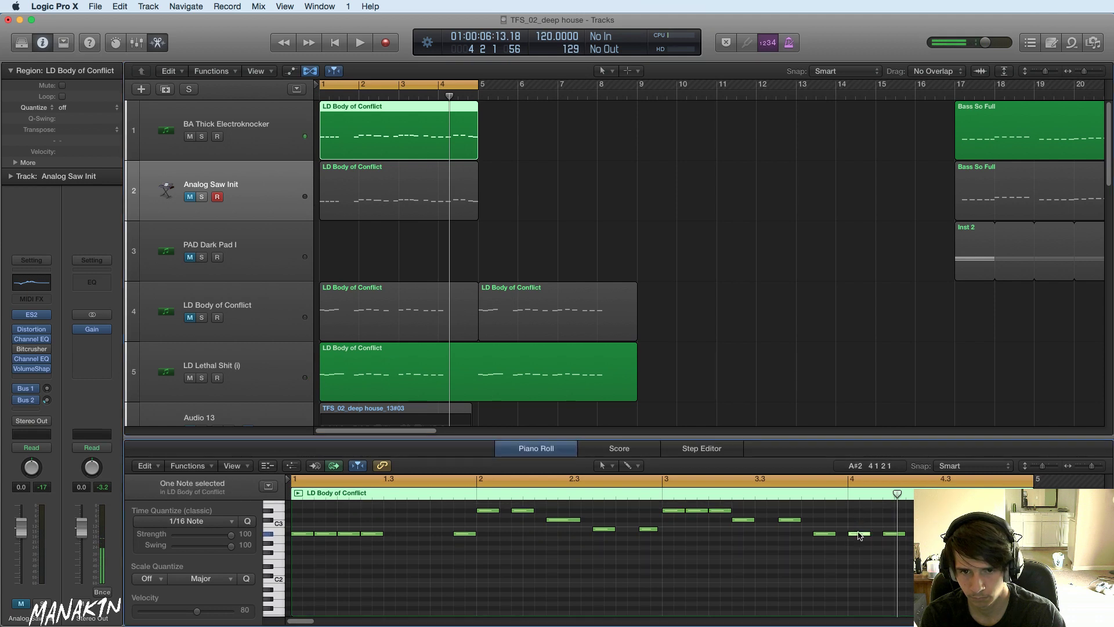
drag(860, 535, 910, 536)
super+click(887, 531)
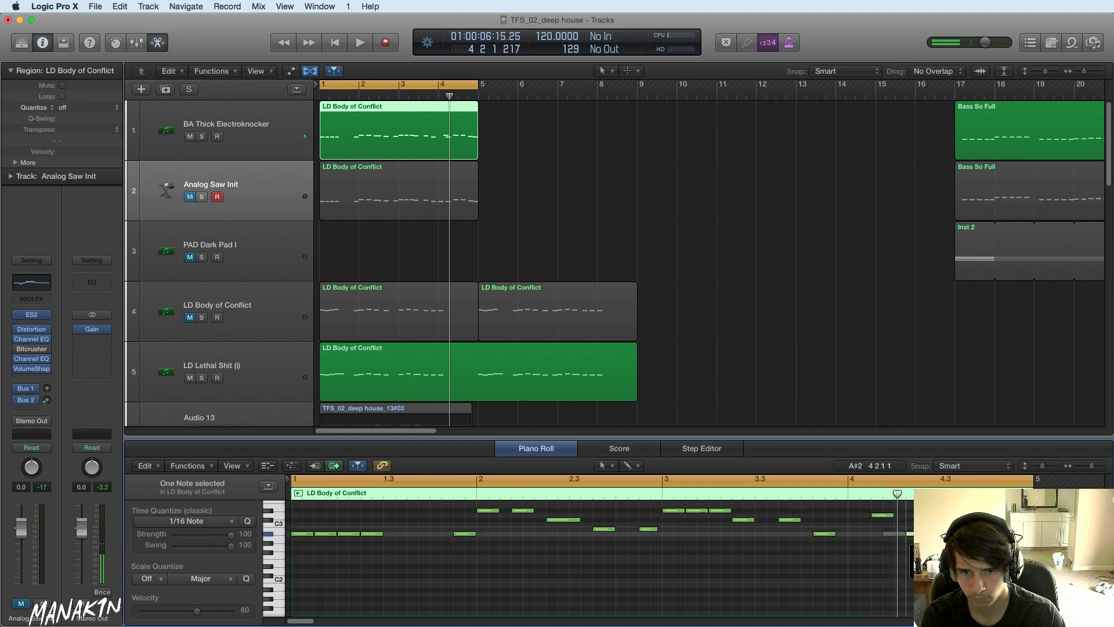
drag(915, 533, 949, 534)
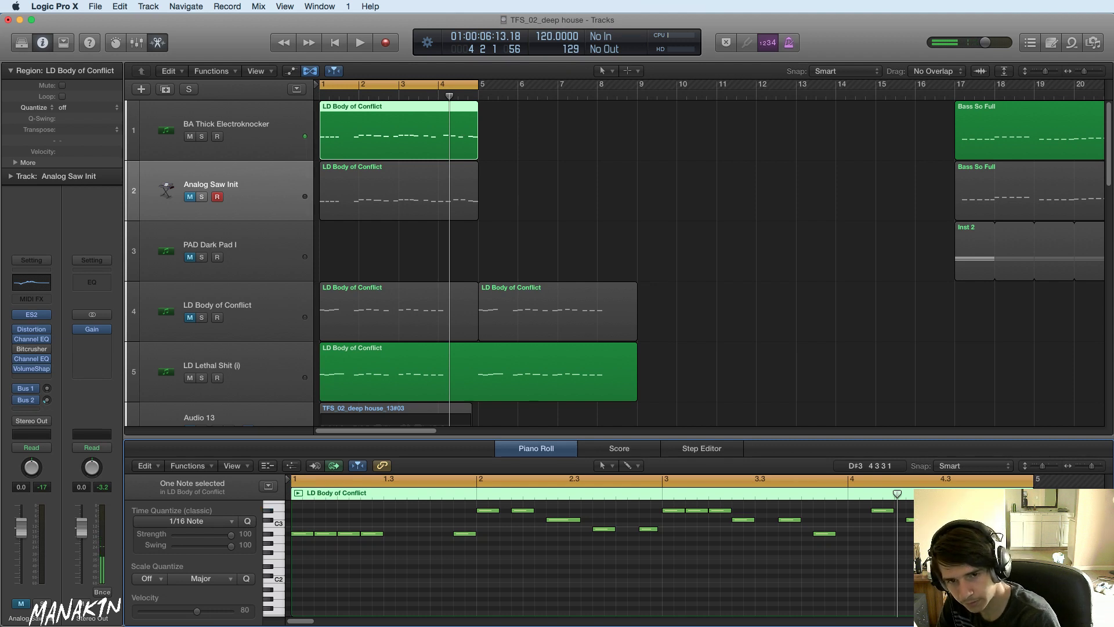
- Play the loop from the beginning and add an A#2 note at the start of bar 4
key(Return)
key(space)
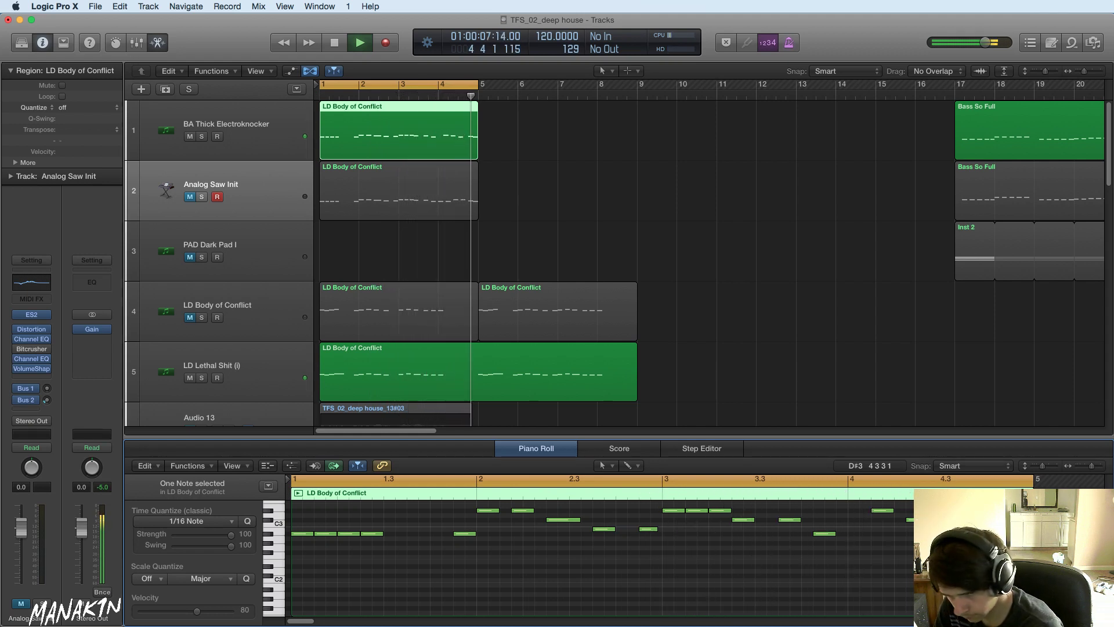
click(853, 533)
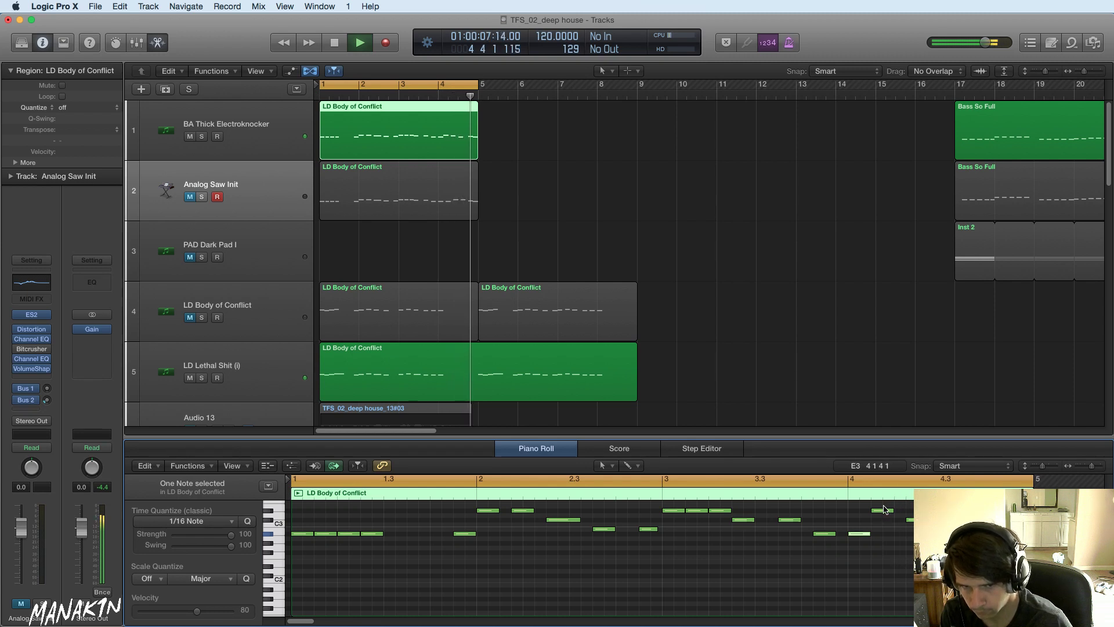
key(space)
- Move the three notes after bar 4's first note an eighth later, add a low note at 4 1 3, and play the result
drag(882, 514, 905, 510)
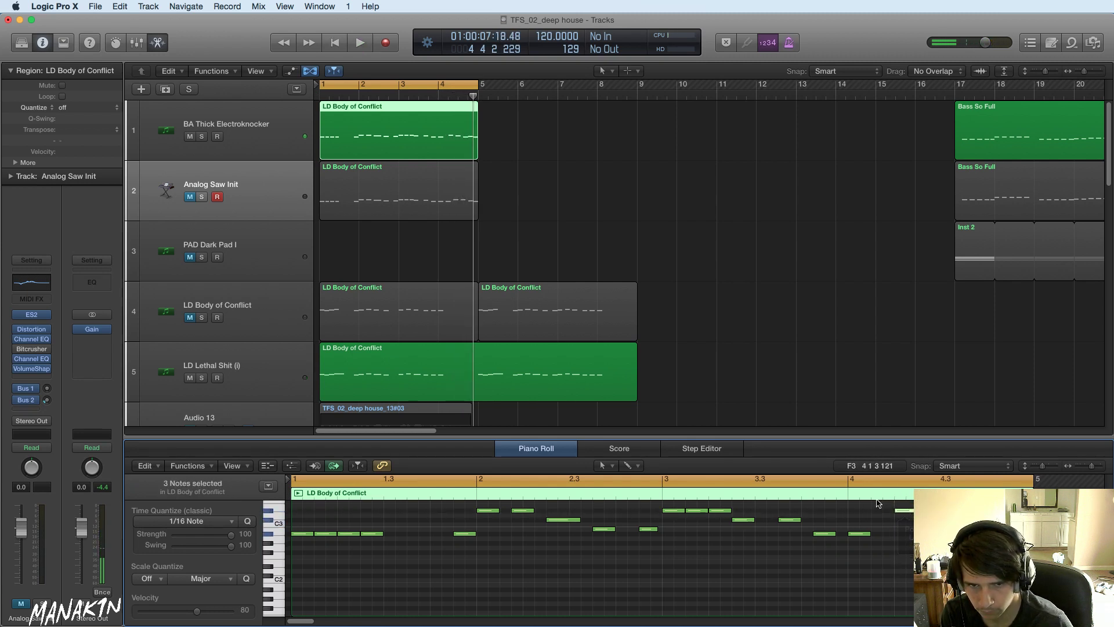
key(space)
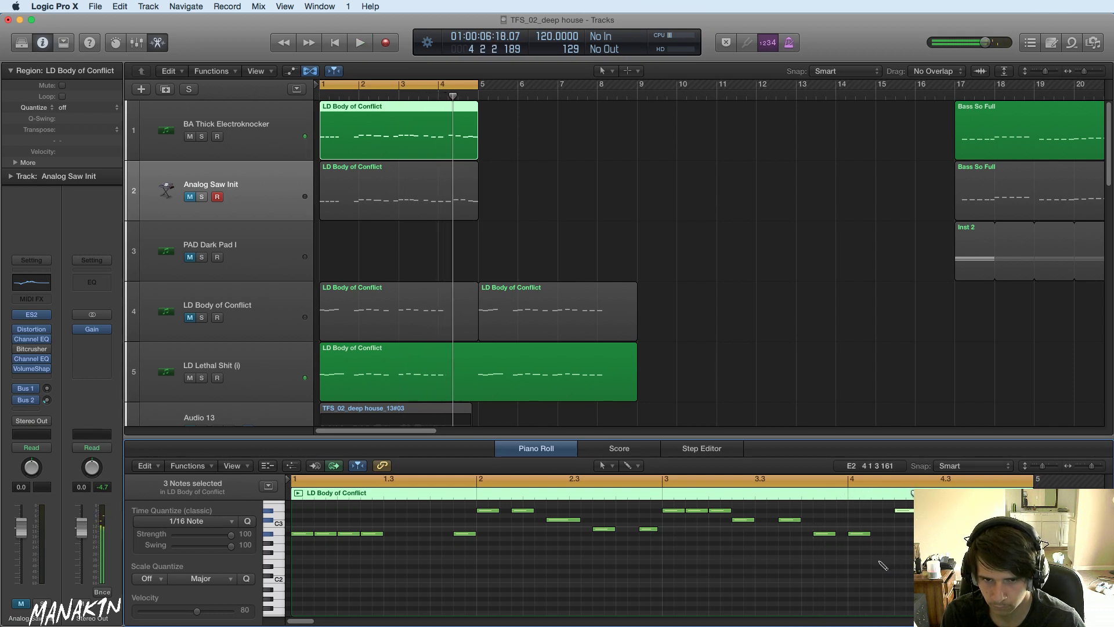
drag(880, 571, 879, 570)
key(space)
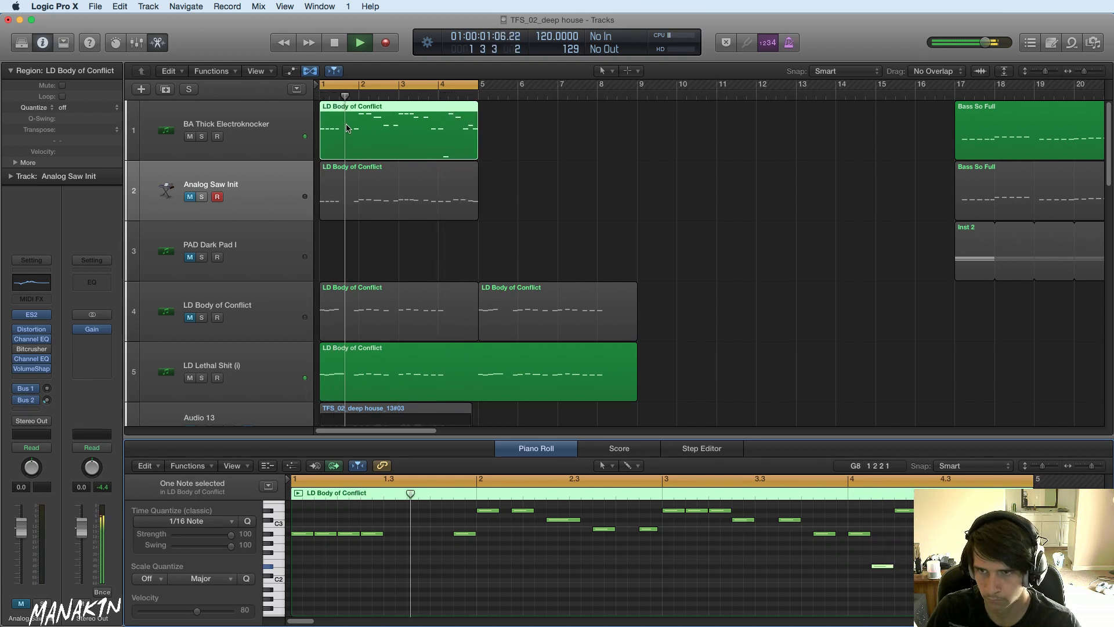
- Replace the Analog Saw Init region at bar 1 with a copy of the edited BA Thick Electroknocker region
drag(546, 210, 363, 211)
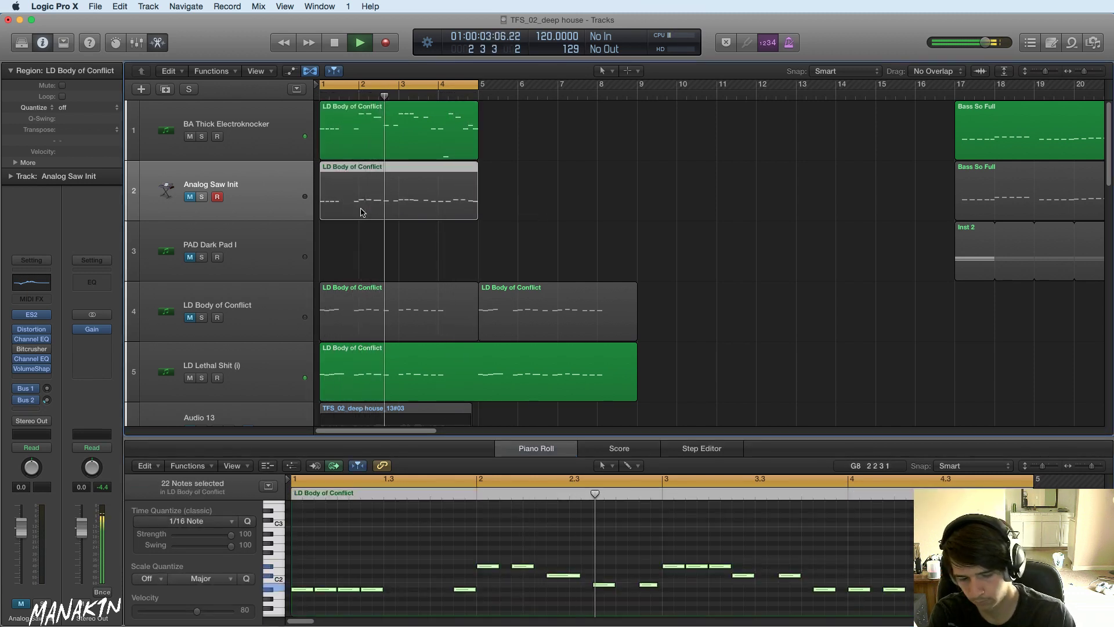
key(Delete)
drag(383, 123, 410, 235)
- Transpose all notes in the new Analog Saw Init region down one octave
click(828, 545)
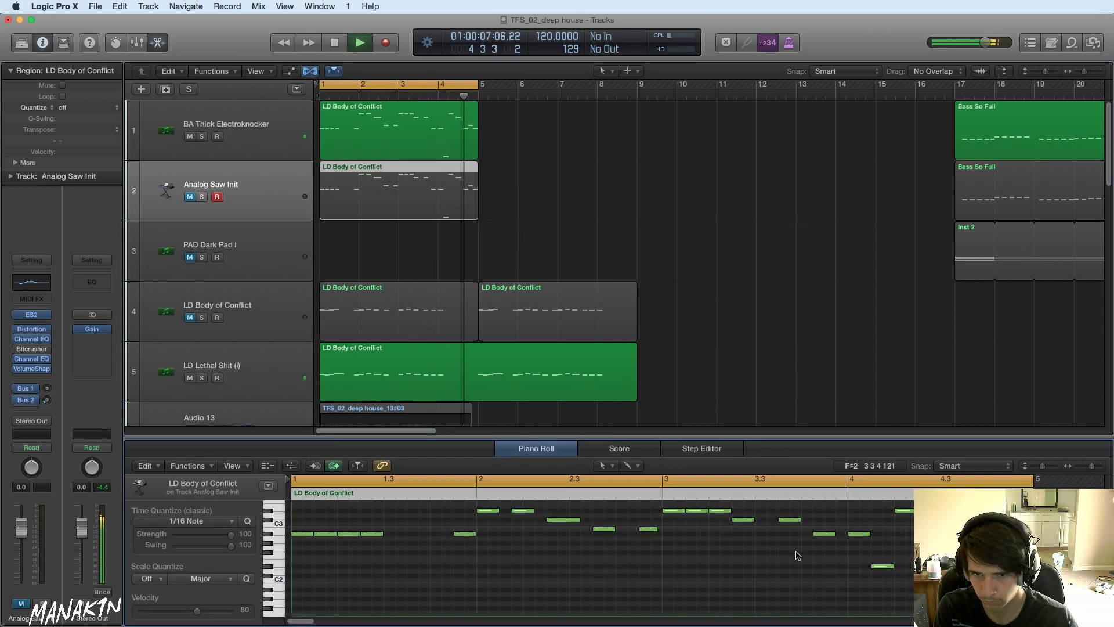
key(super+a)
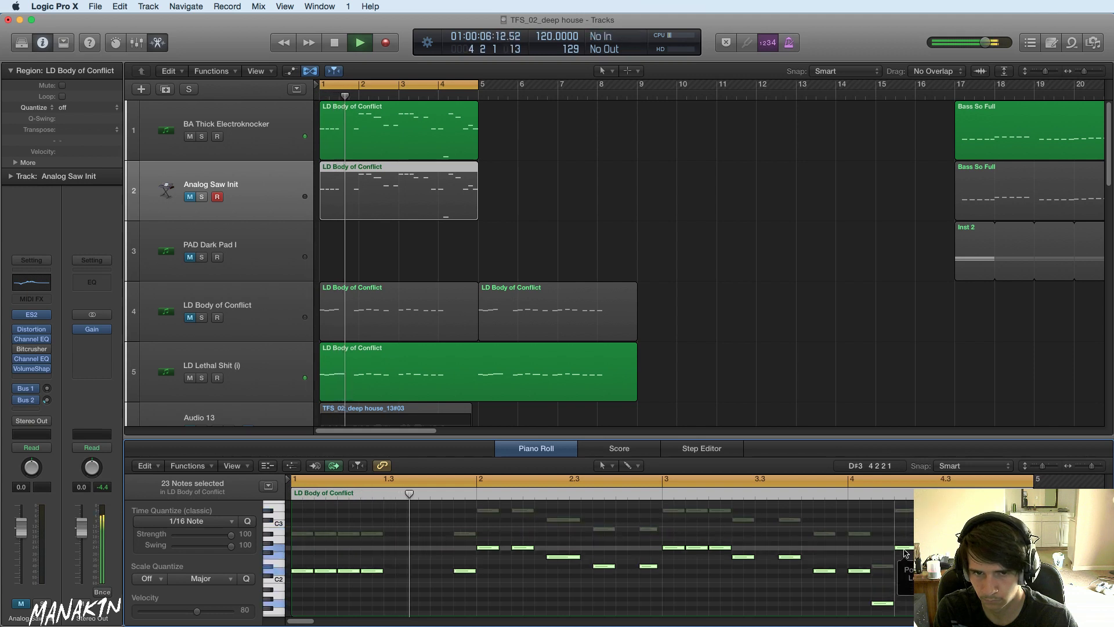
drag(904, 511, 905, 568)
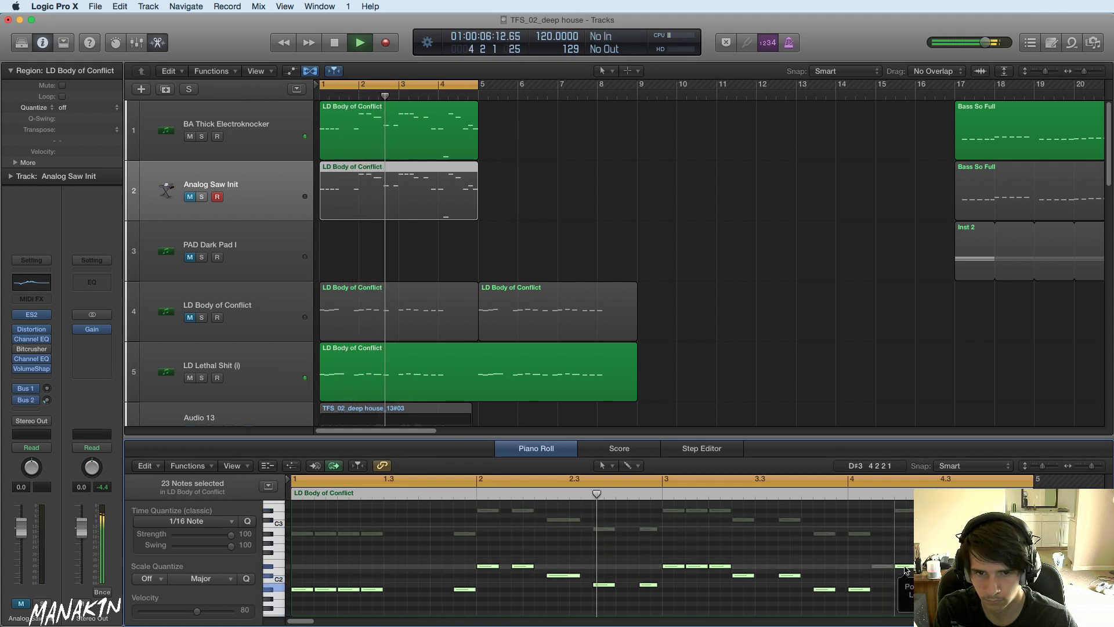
- Raise the low note at 4 1 3 in the Analog Saw Init region by two octaves' worth of rows to match the following note
click(908, 607)
scroll(908, 606, down, 5)
super+click(883, 518)
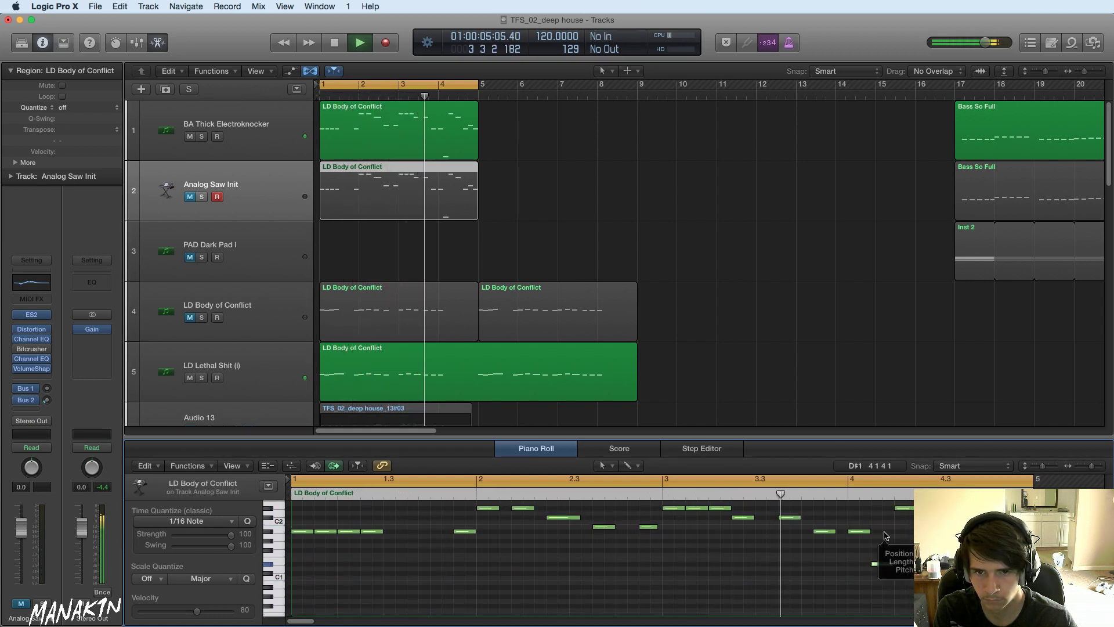
drag(885, 522, 886, 511)
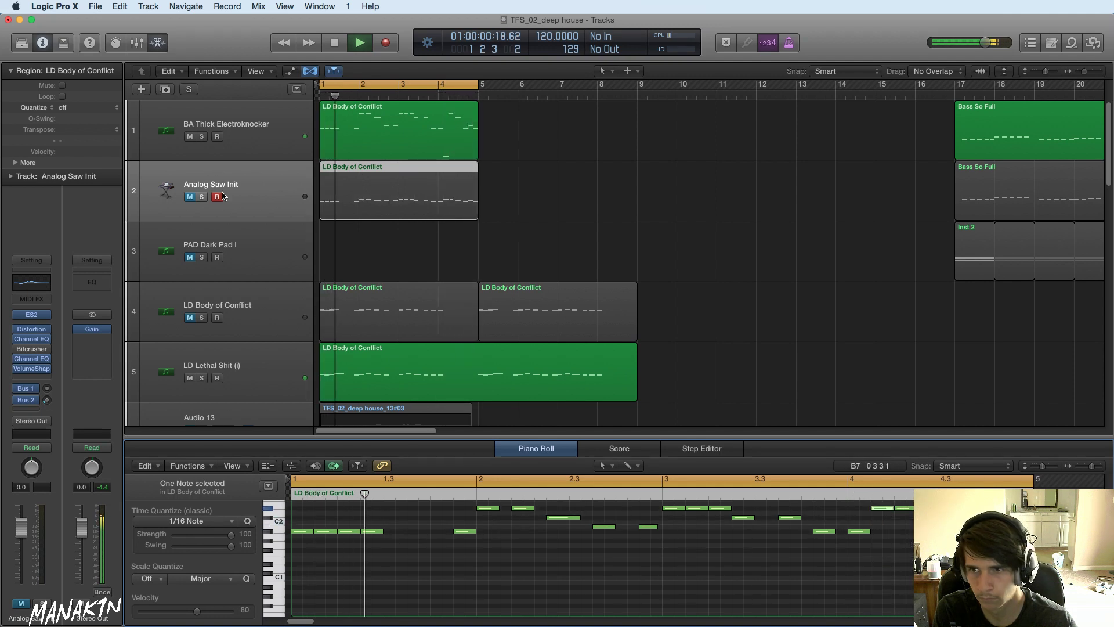
- Unmute Analog Saw Init, compare its region with BA Thick Electroknocker, and lower its note at 4 1 3 by one octave
click(189, 196)
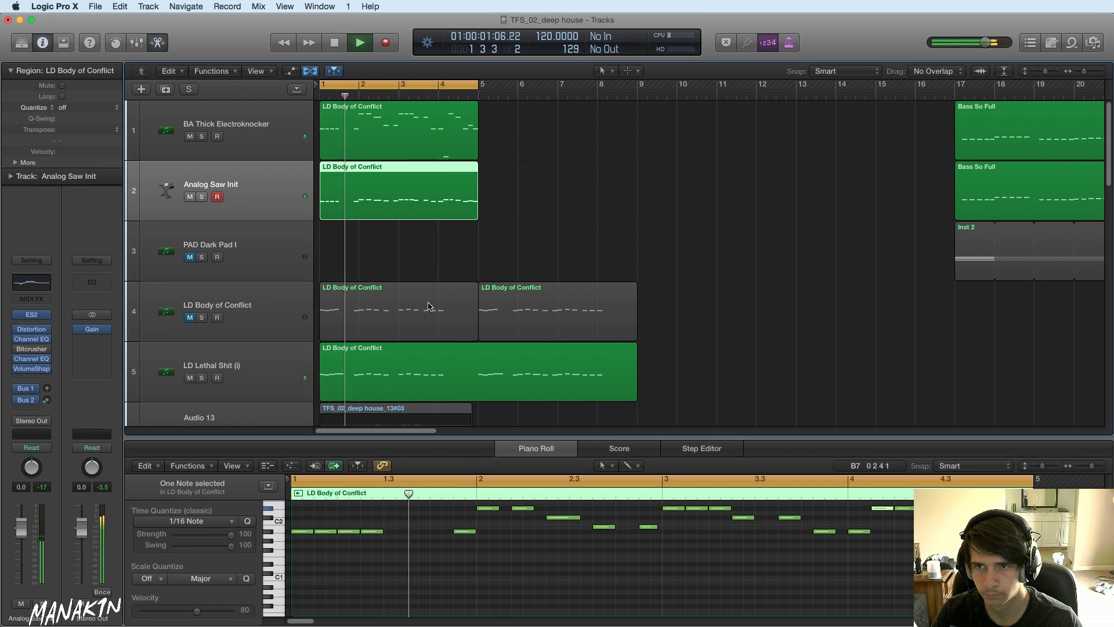
click(426, 114)
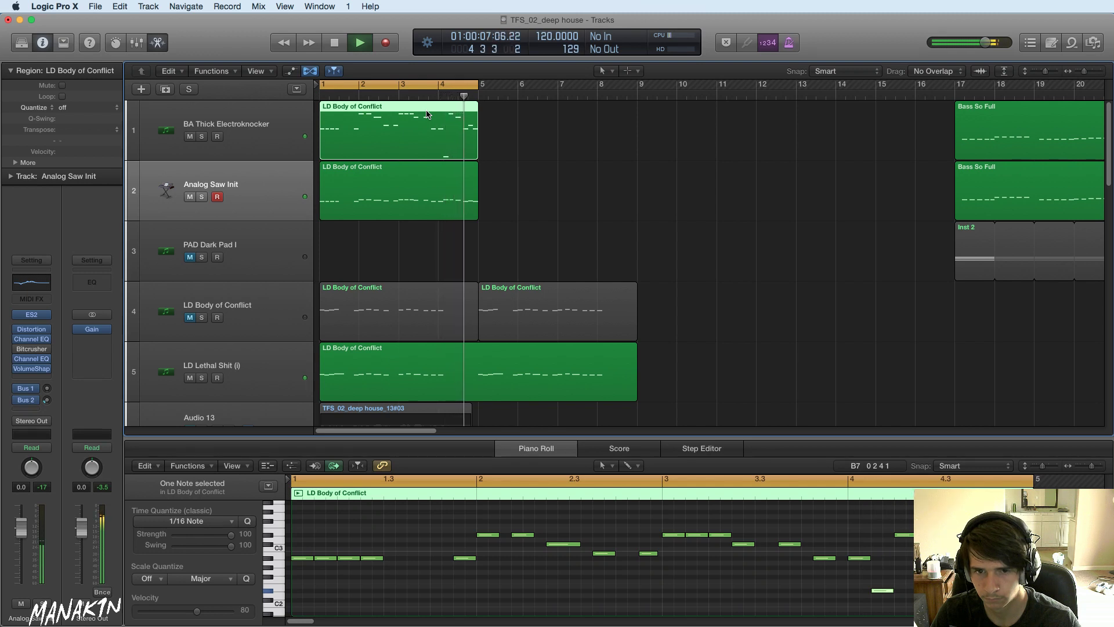
click(414, 165)
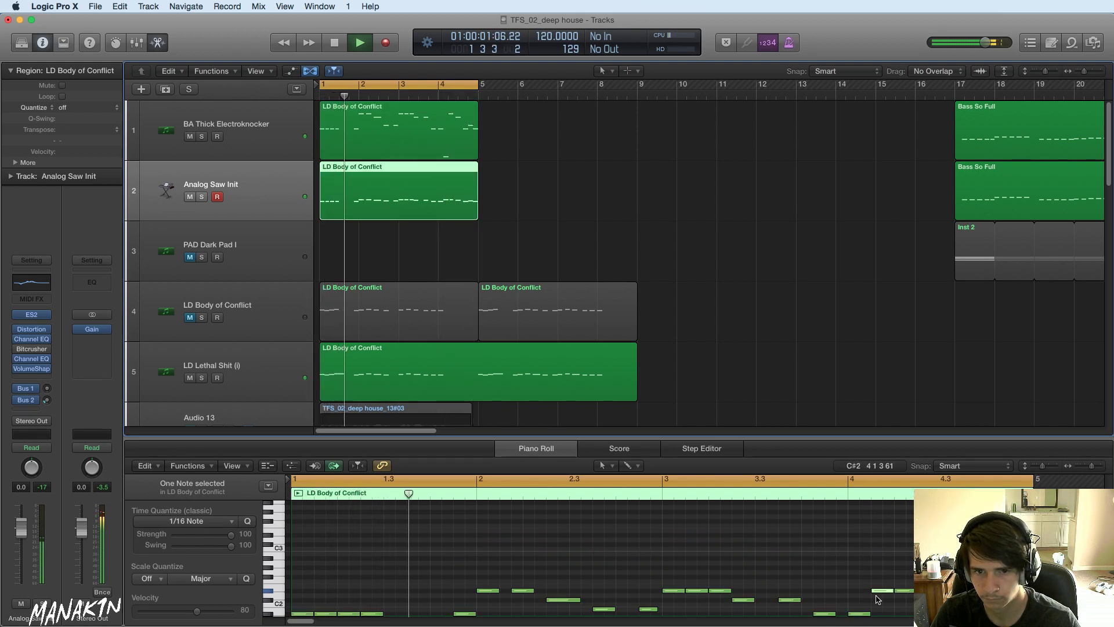
drag(881, 539, 884, 592)
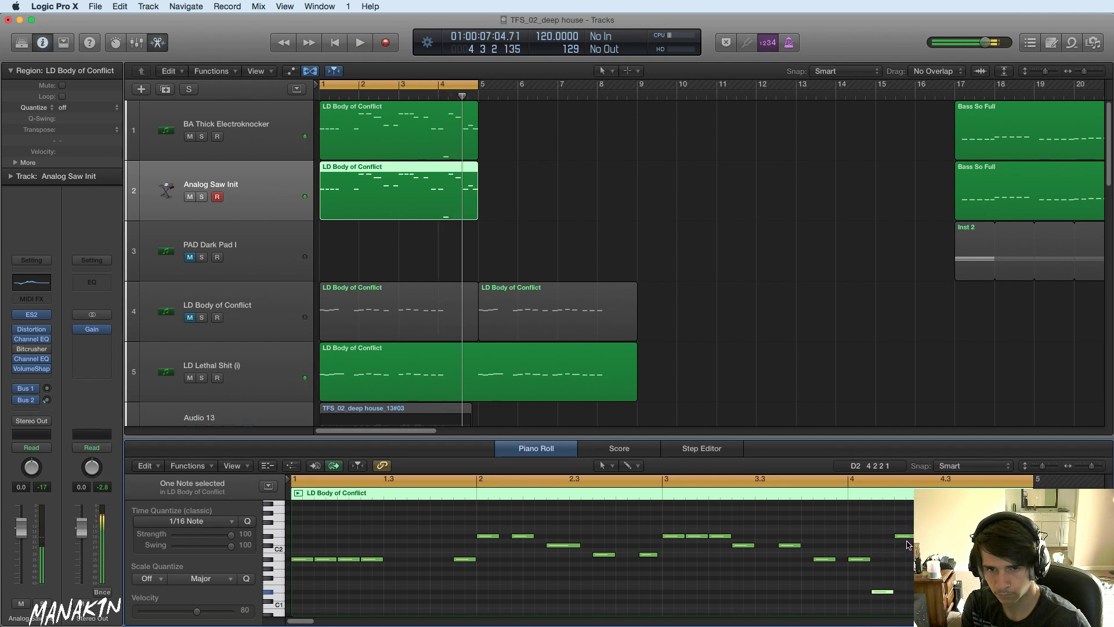
- Lower the note at 4 2 1 in both bass regions to two semitones below the note that starts bar 4
drag(908, 539, 909, 572)
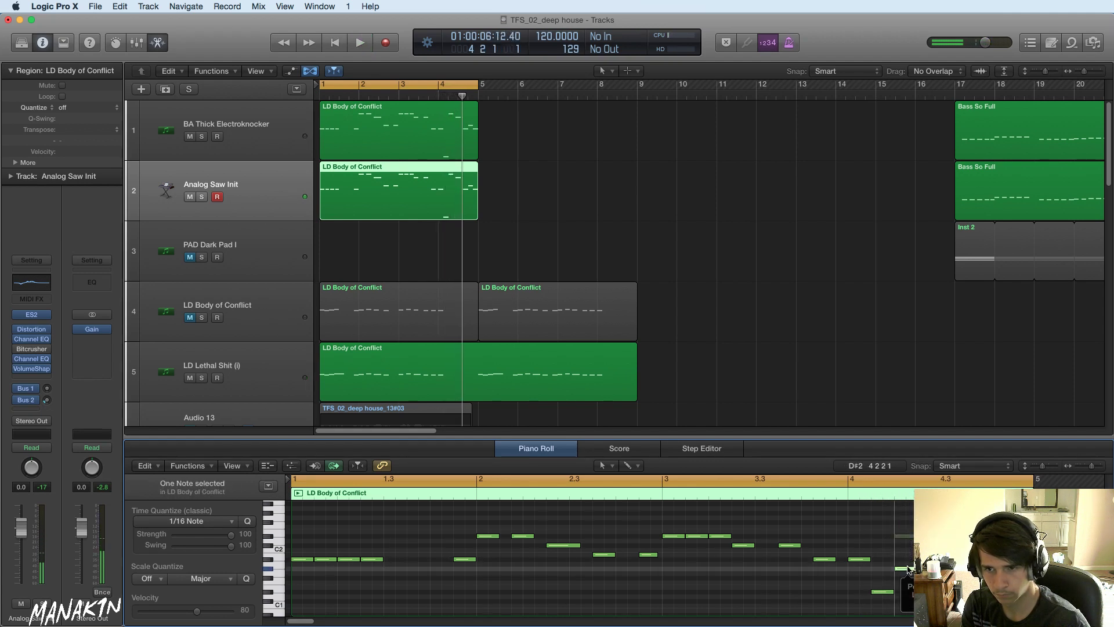
click(372, 133)
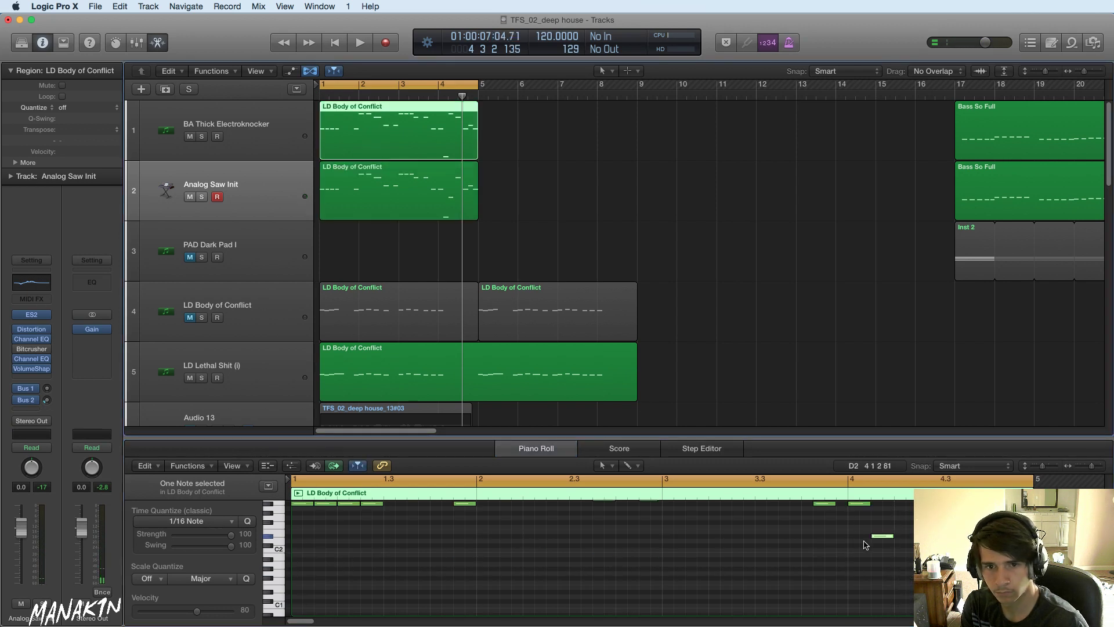
scroll(866, 544, up, 4)
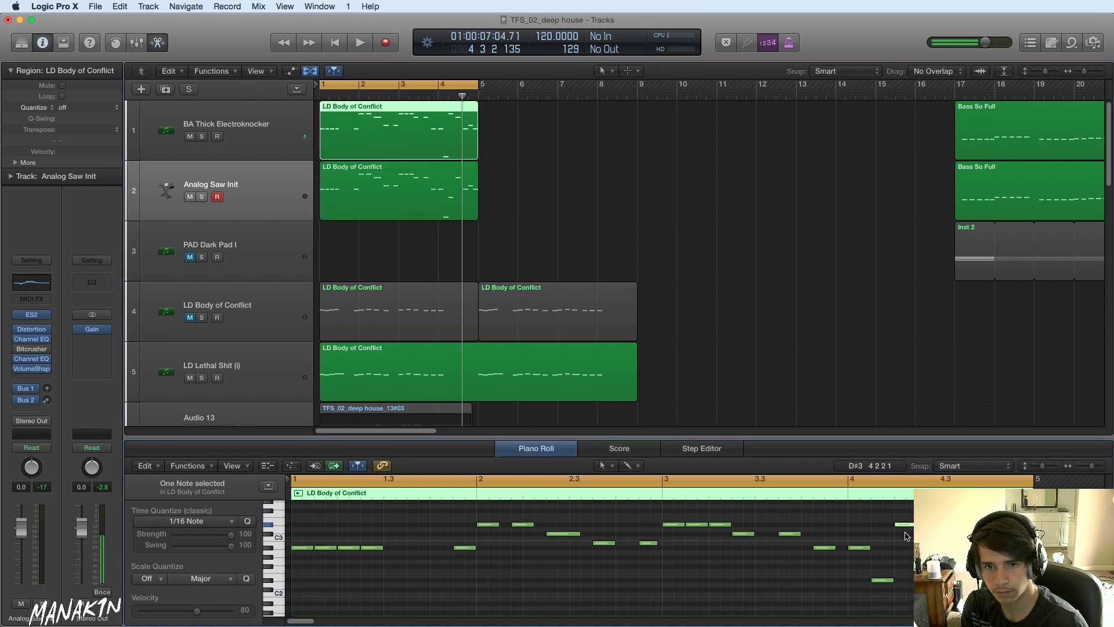
drag(906, 524, 907, 558)
- Play the edited bass loop and mute the LD Lethal Shit (i) track before stopping playback
key(shift+space)
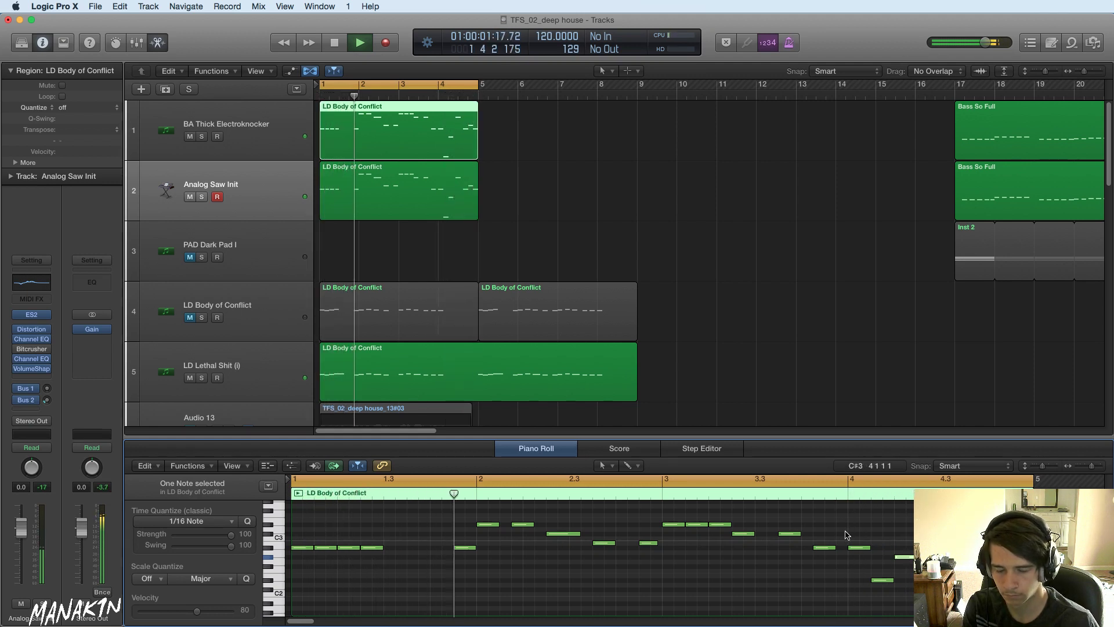
click(190, 378)
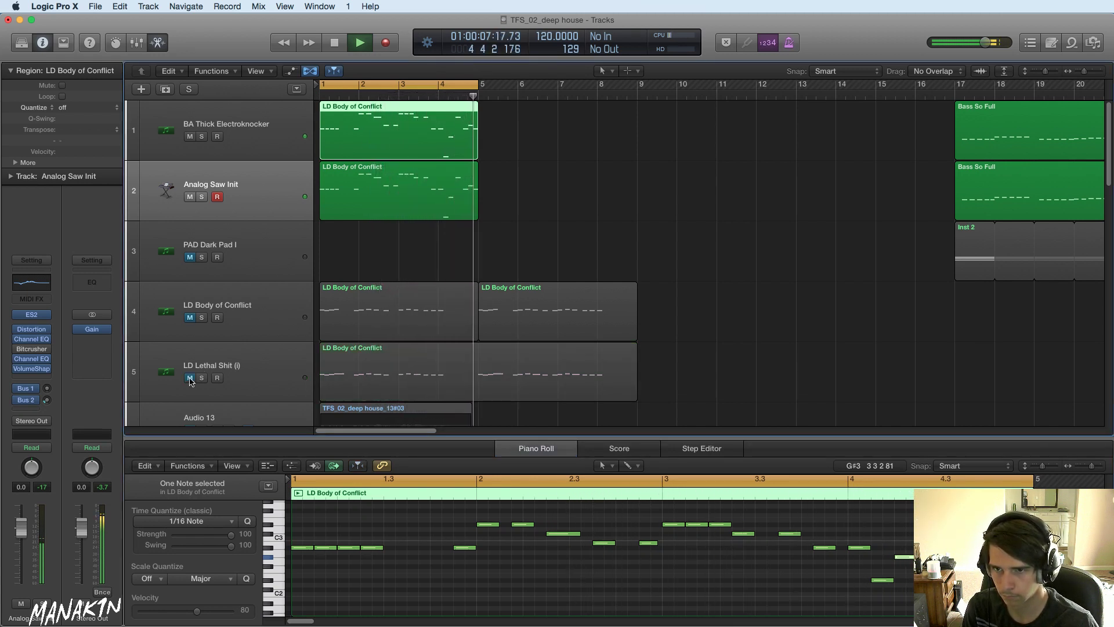
key(space)
- Delete the low note at 4 1 3 from the BA Thick Electroknocker and Analog Saw Init regions
drag(881, 554, 875, 597)
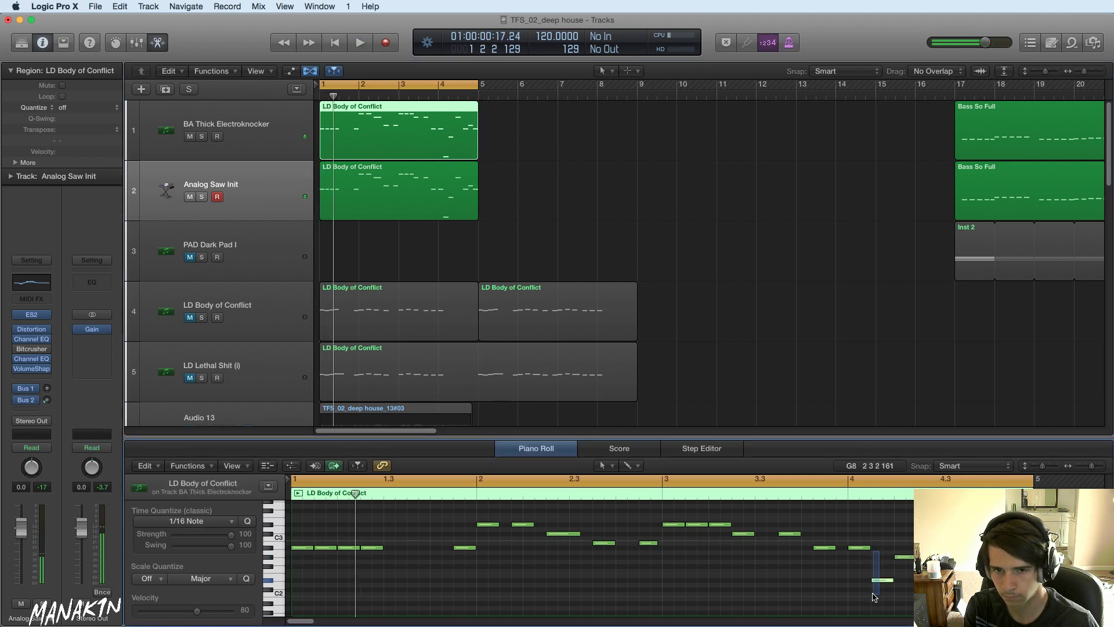
click(426, 196)
scroll(882, 592, down, 3)
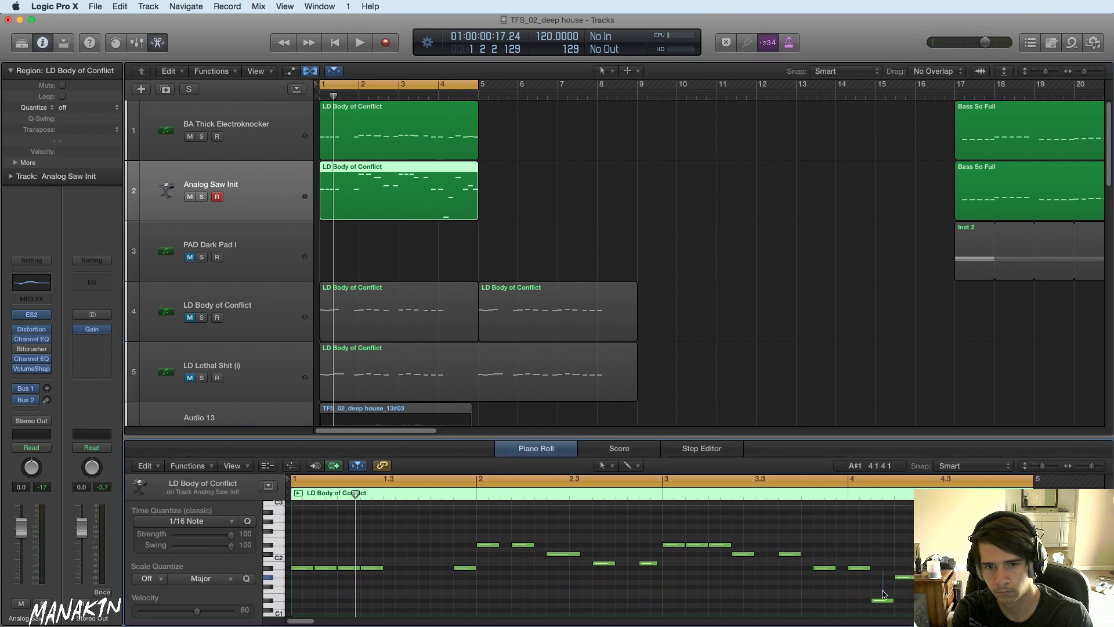
- Audition the Bass So Full regions at bar 17, and play the new four-bar bass loop from the start for comparison
key(space)
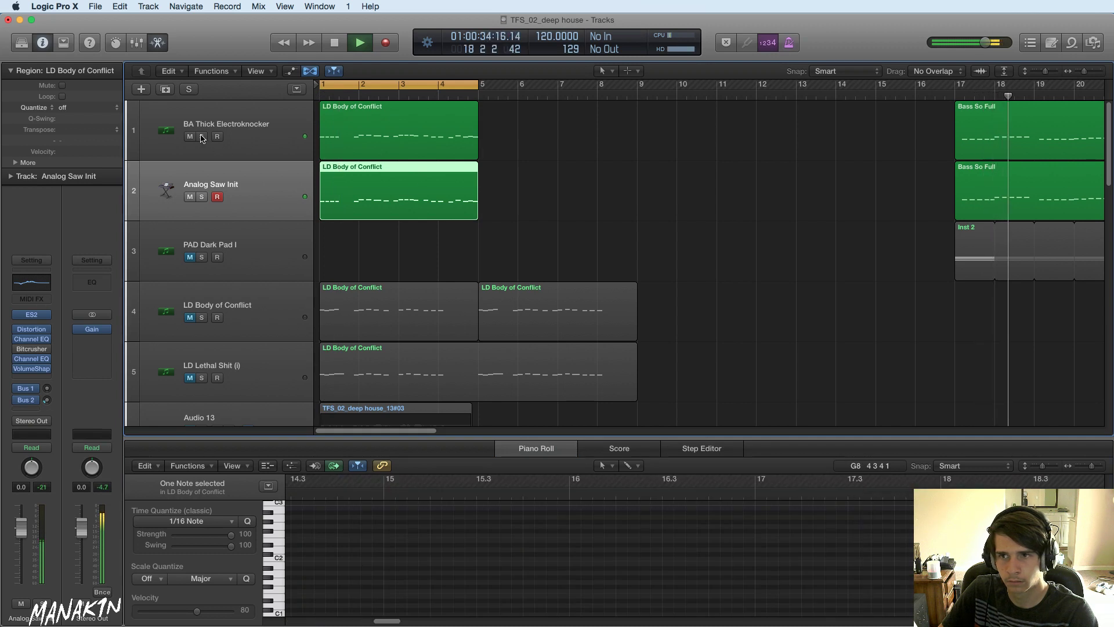
key(space)
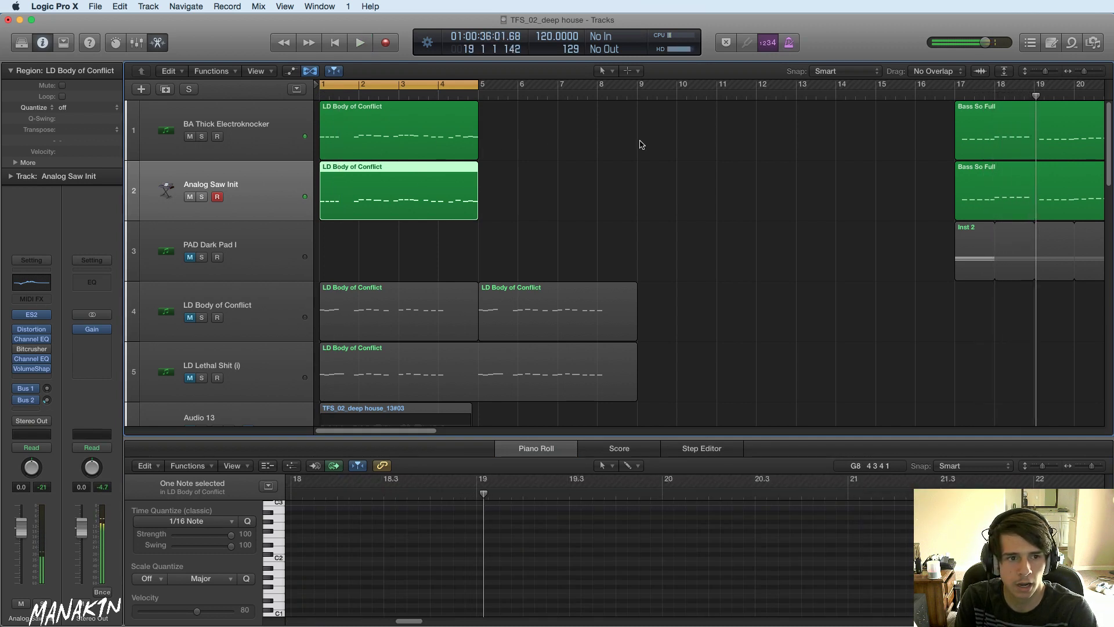
click(736, 188)
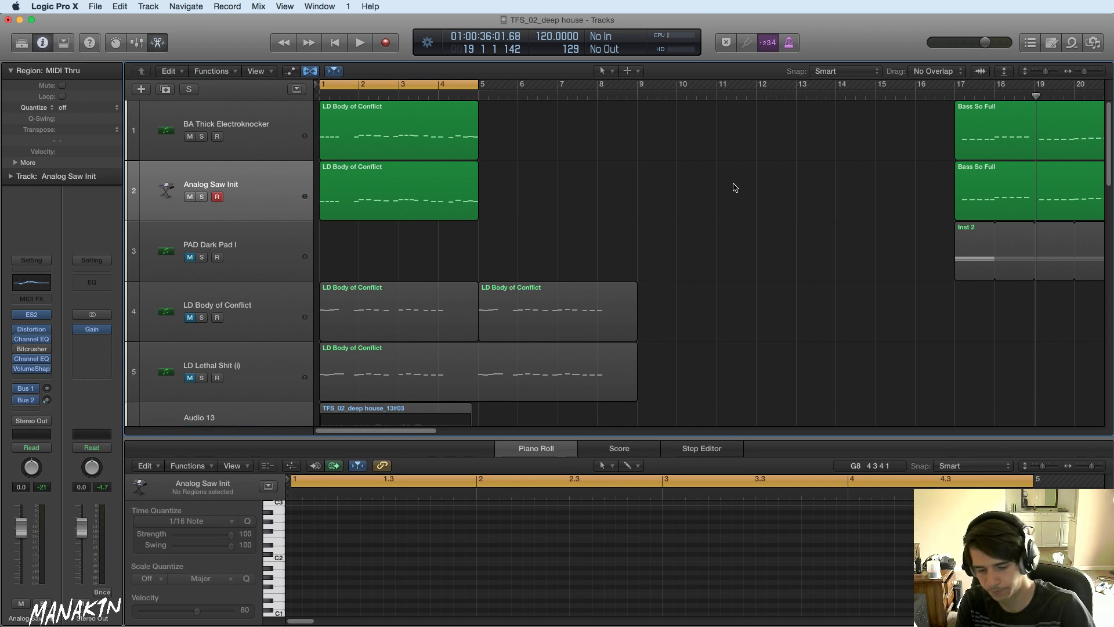
key(Return)
key(space)
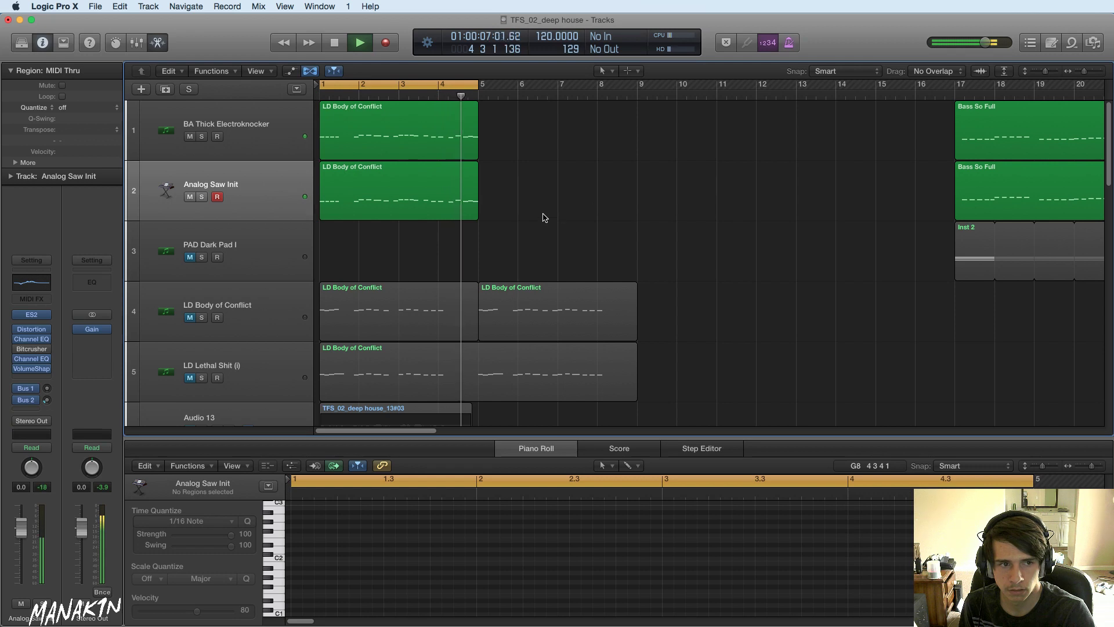
- Stop playback and raise the first note of bar 4 in the Analog Saw Init region to the pitch of the notes starting bar 3
click(426, 211)
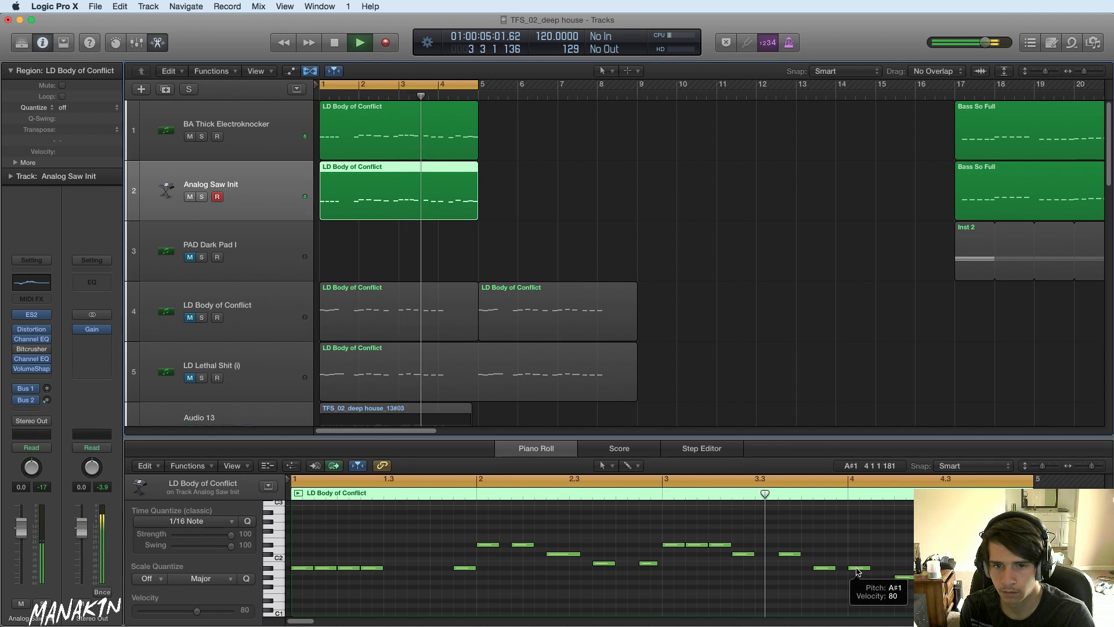
key(space)
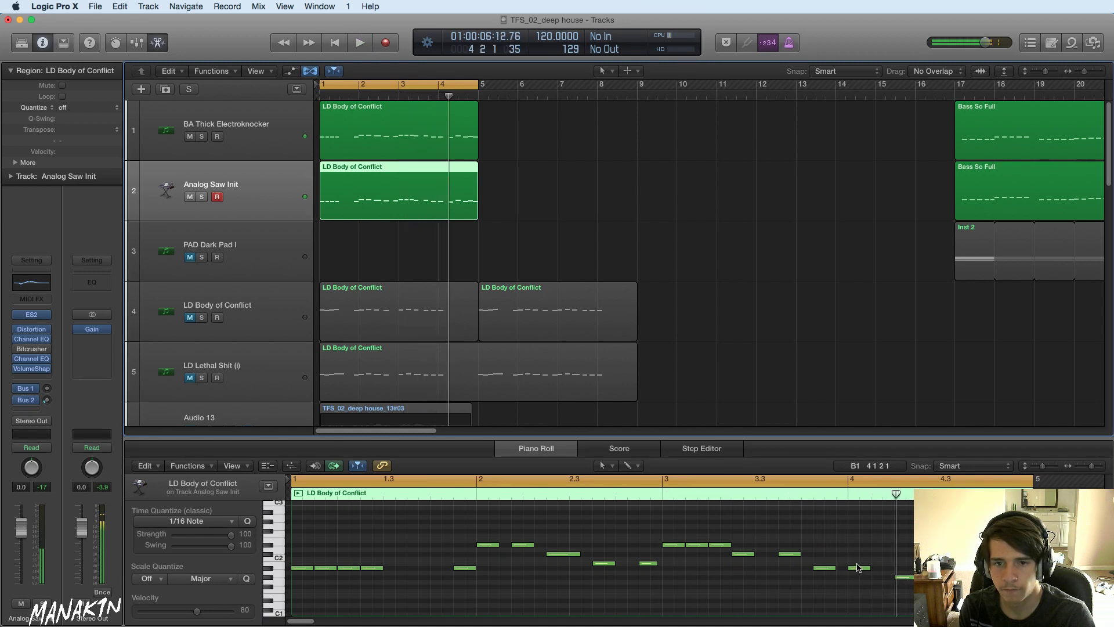
click(858, 568)
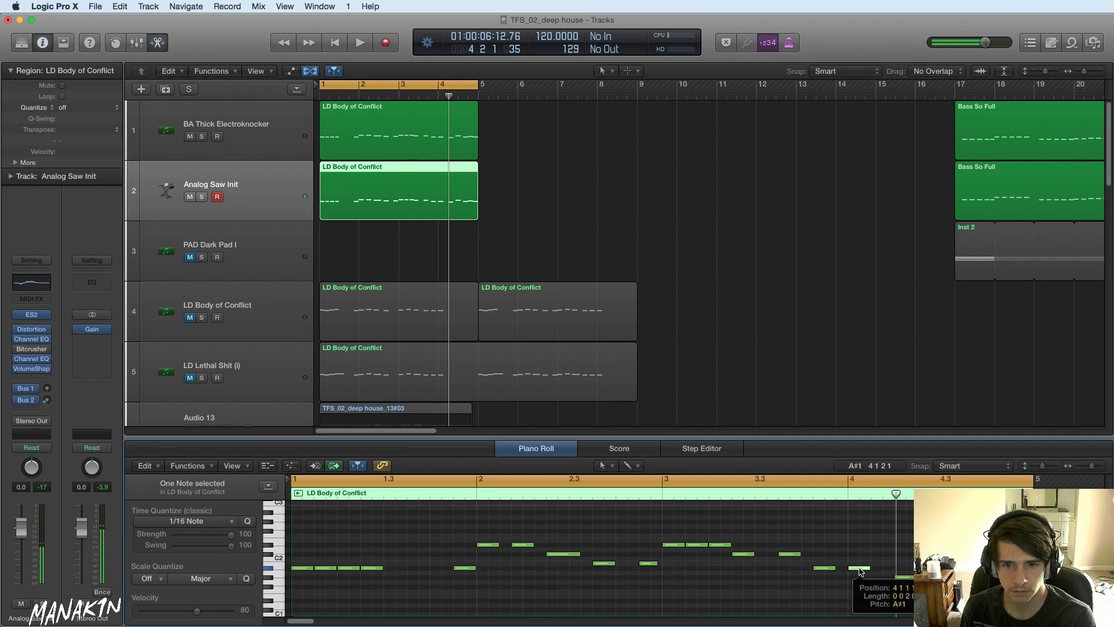
drag(861, 571, 861, 547)
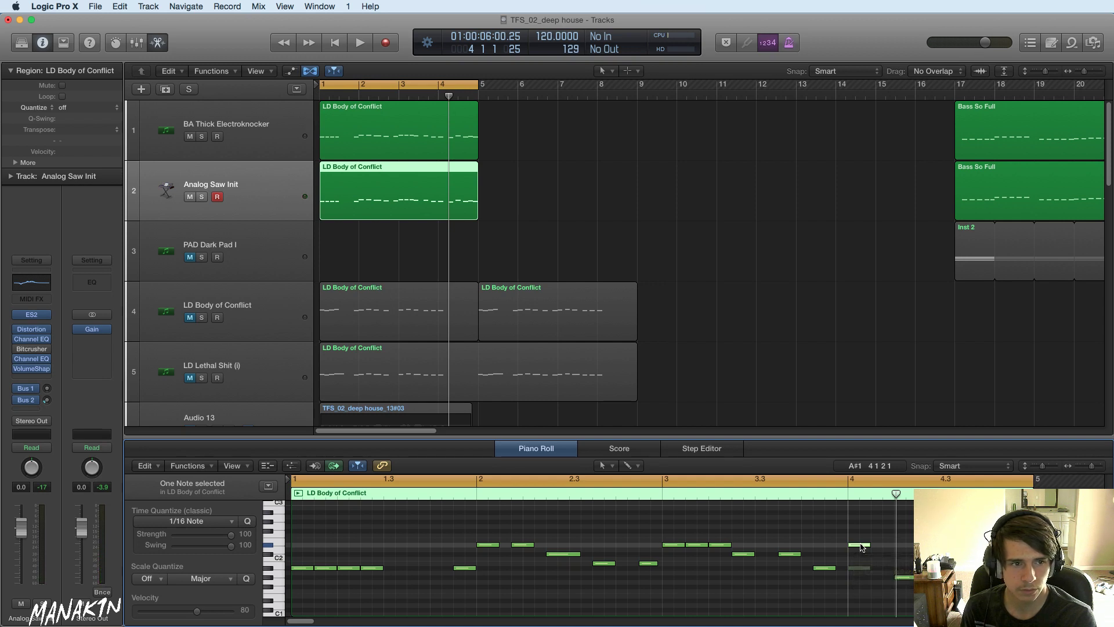
- Raise the first note of bar 4 in the BA Thick Electroknocker region to the pitch of the notes starting bar 3
drag(861, 546, 861, 547)
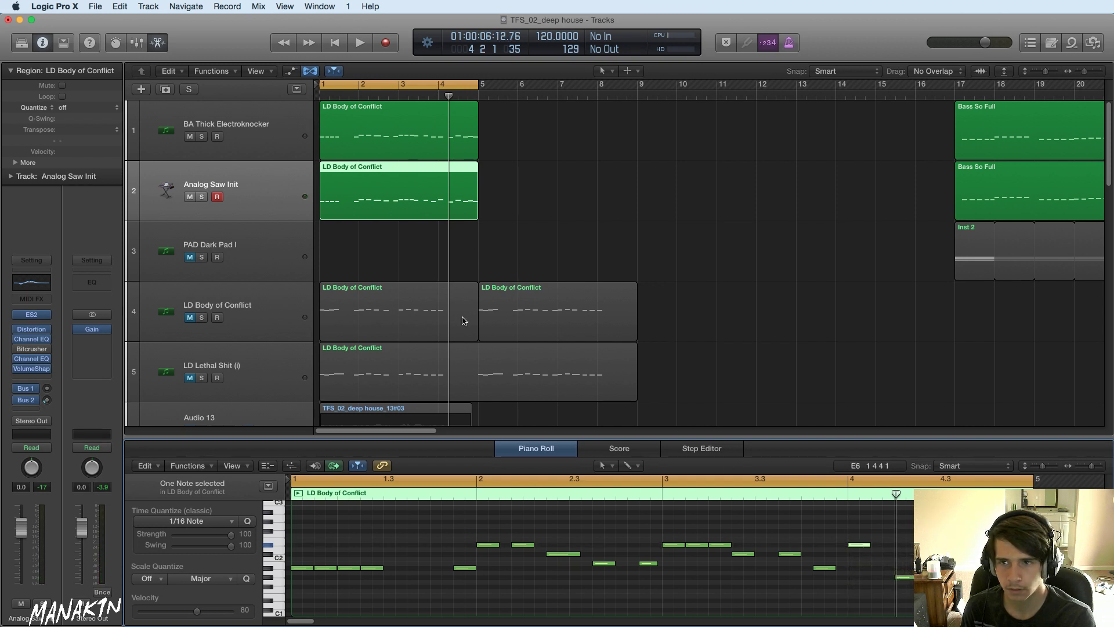
click(403, 140)
scroll(863, 546, up, 3)
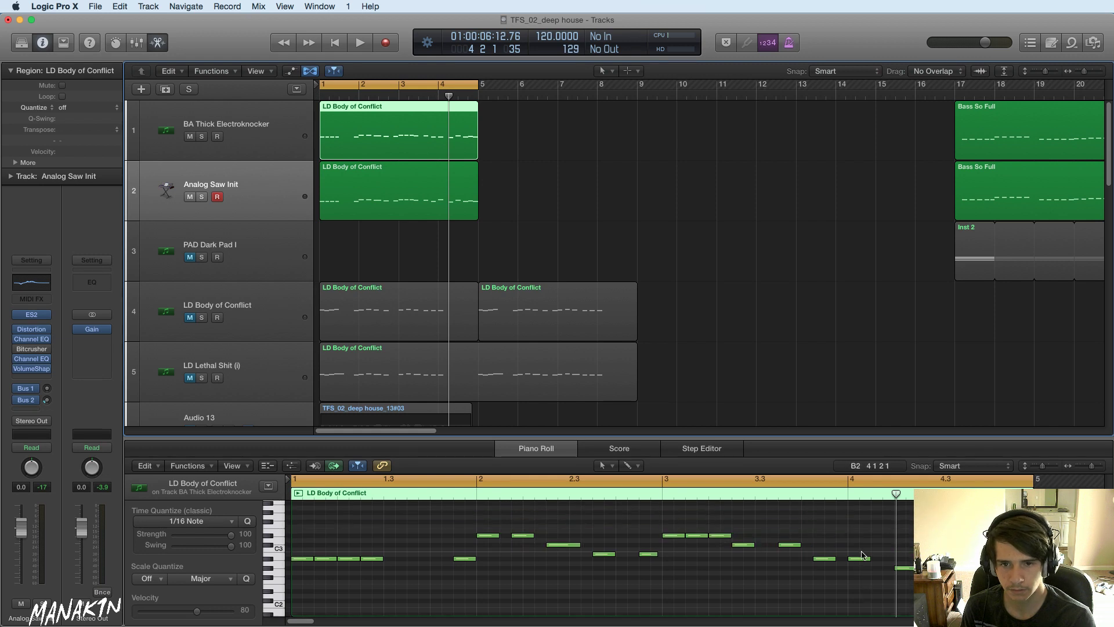
drag(863, 561, 861, 539)
- Play the four-bar bass loop, unmute the LD Lethal Shit (i) track to hear both together, and stop playback
key(space)
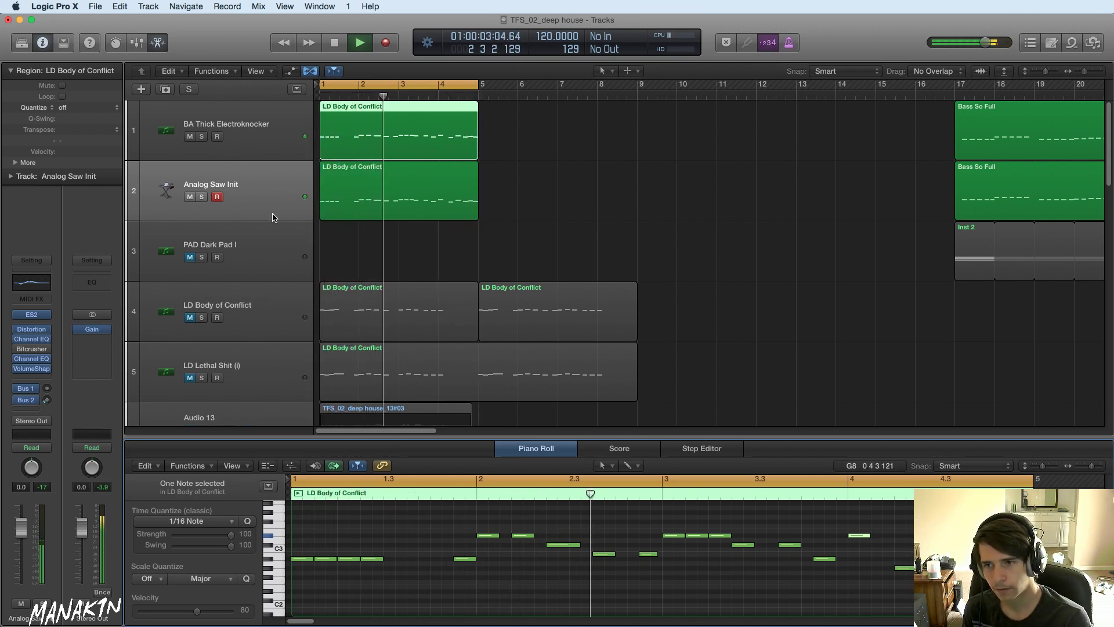
scroll(273, 213, down, 5)
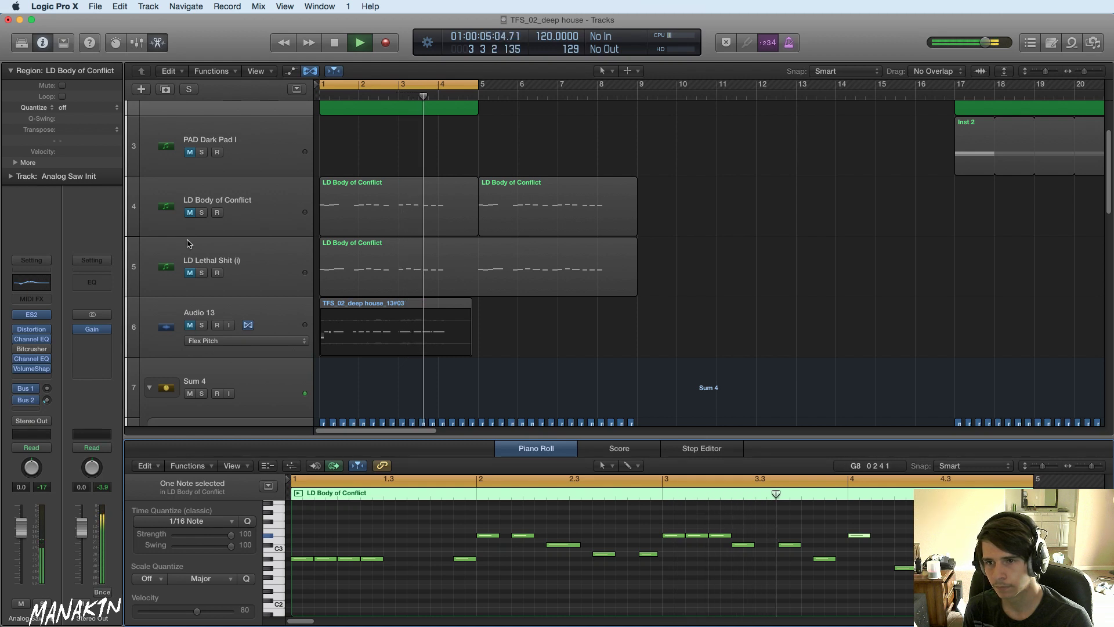
click(191, 272)
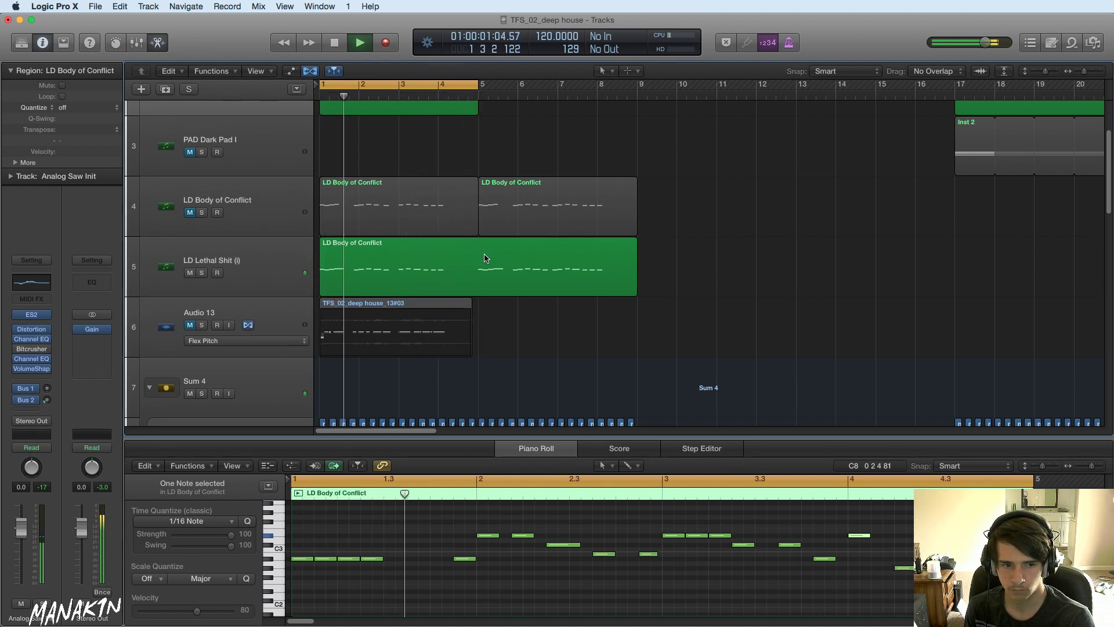
scroll(486, 258, up, 3)
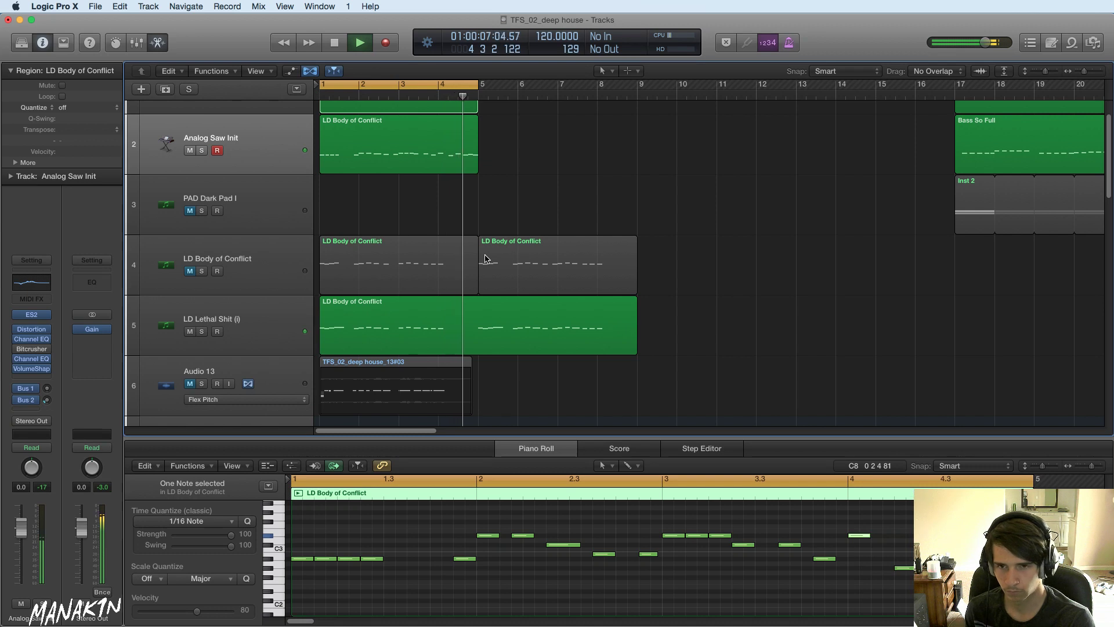
scroll(486, 244, up, 2)
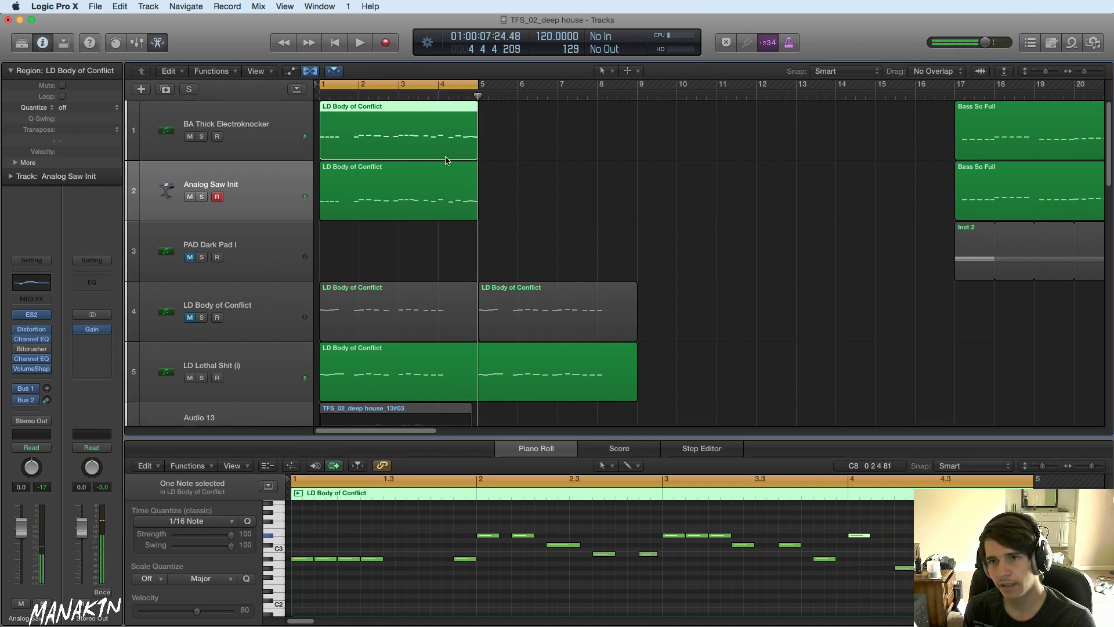
key(space)
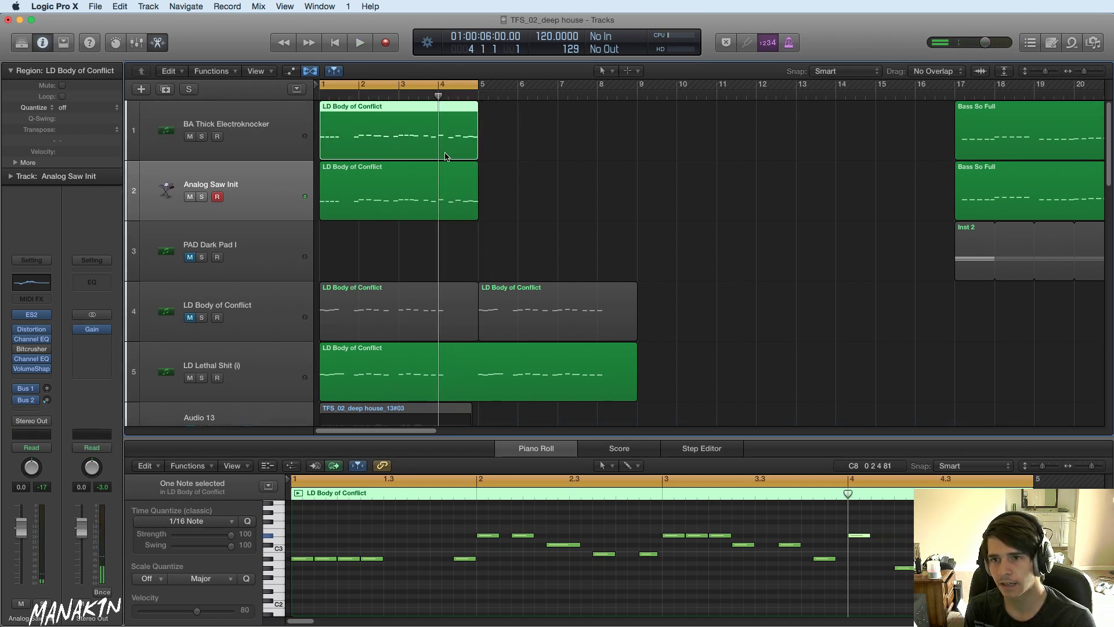
- Select the LD Lethal Shit (i) region and play the loop to check the lead's bar 4 against the bass
scroll(446, 243, down, 4)
click(446, 256)
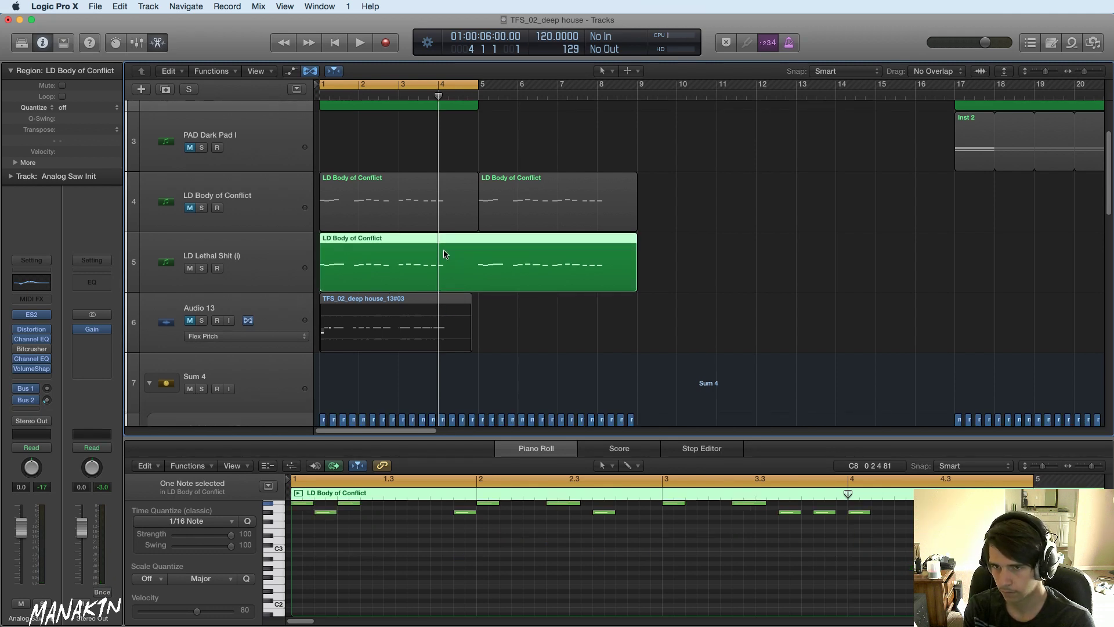
key(shift+space)
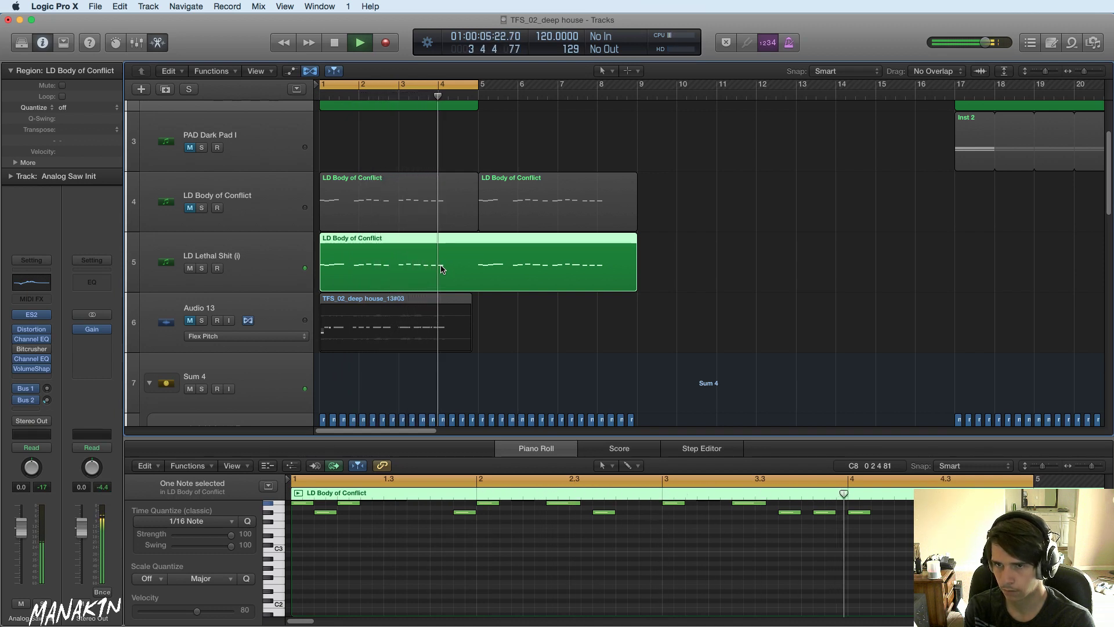
key(space)
- Lower the first note of bar 4 to A#, its original pitch, in the BA Thick Electroknocker and Analog Saw Init regions
scroll(443, 268, up, 3)
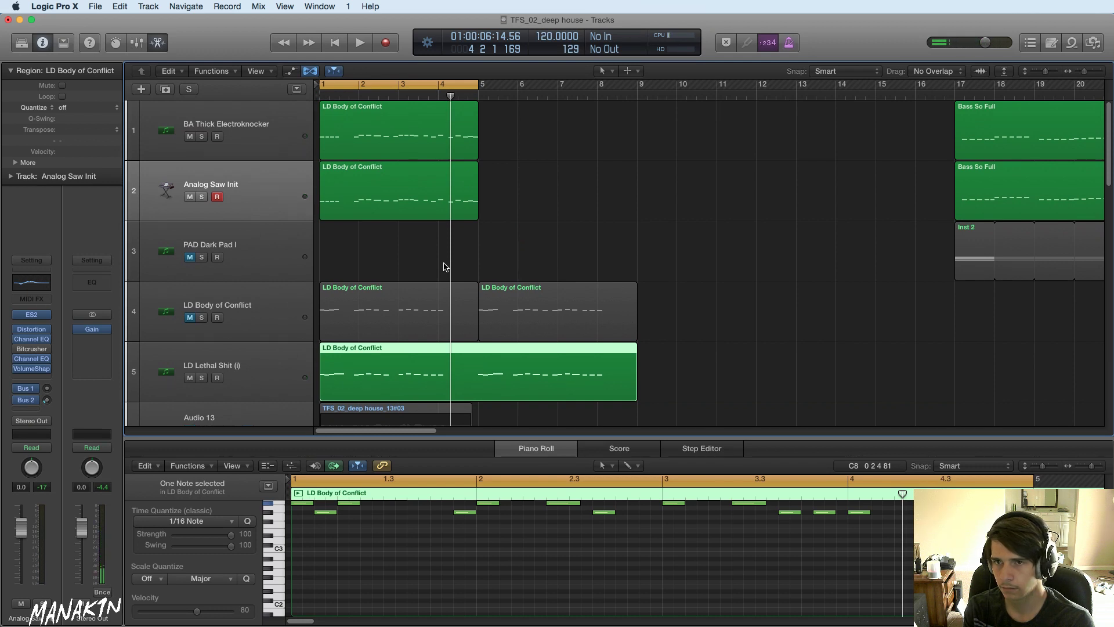
click(454, 133)
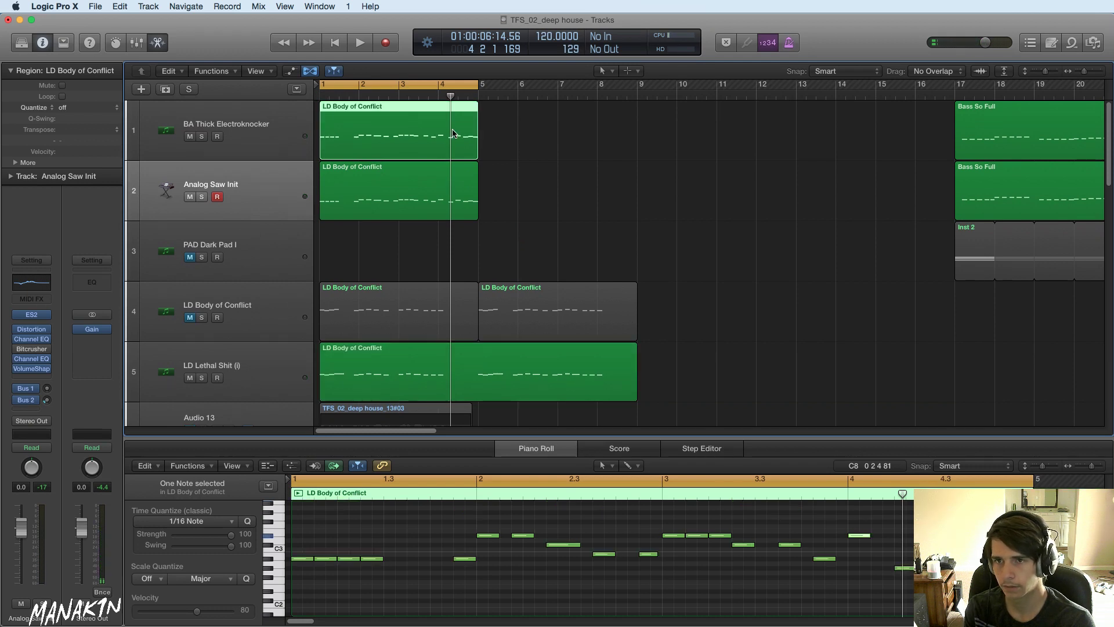
click(865, 526)
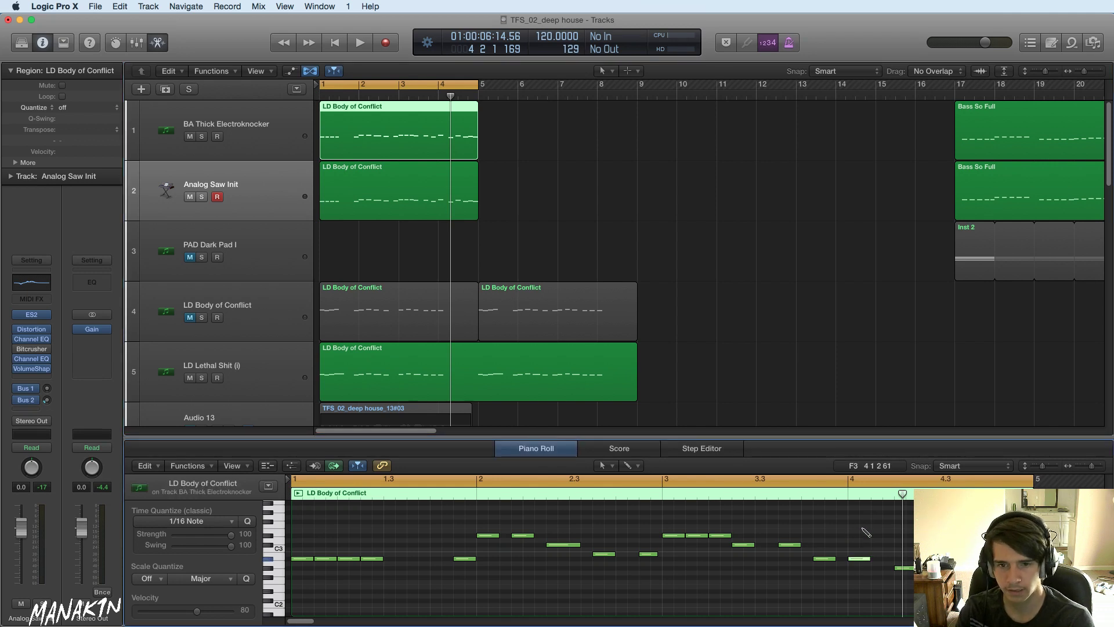
click(410, 181)
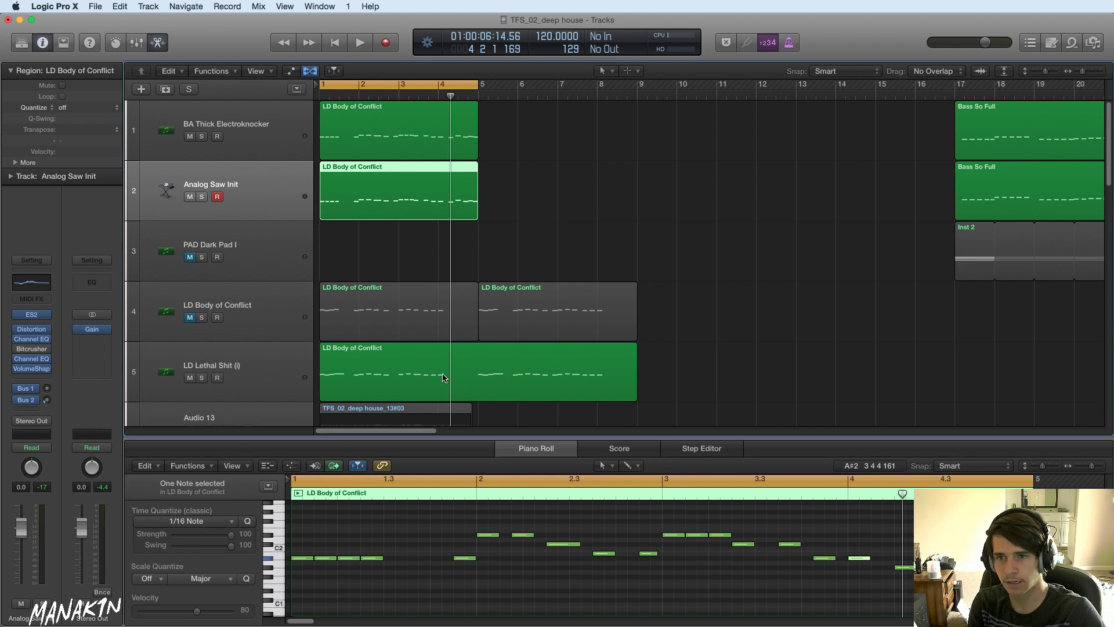
- Deselect the regions and audition the restored bass line together with the lead
click(629, 216)
key(space)
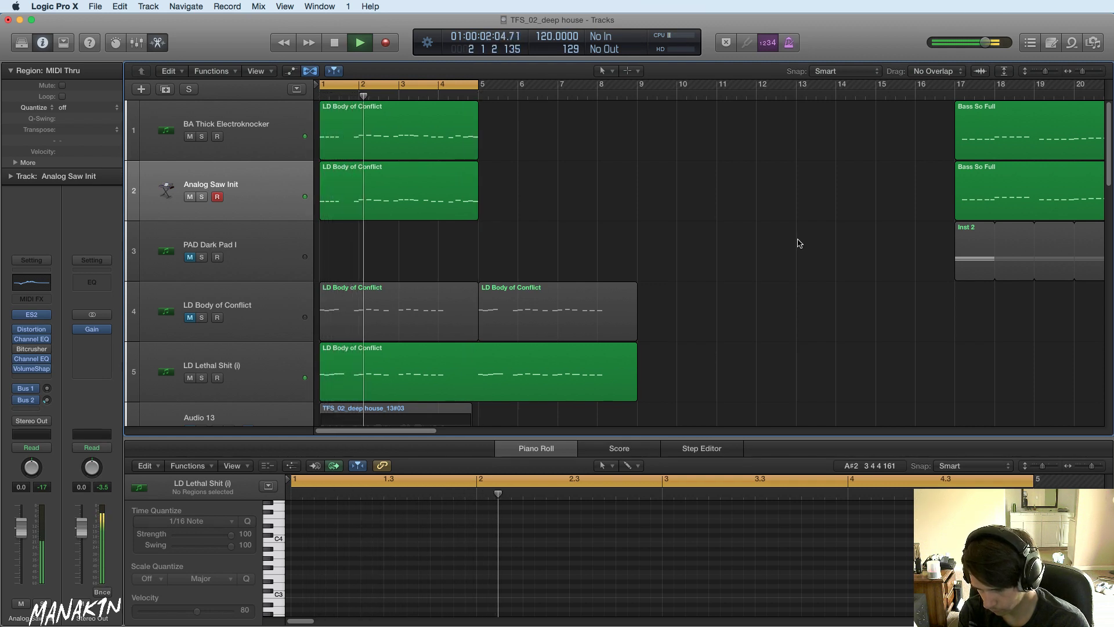
key(space)
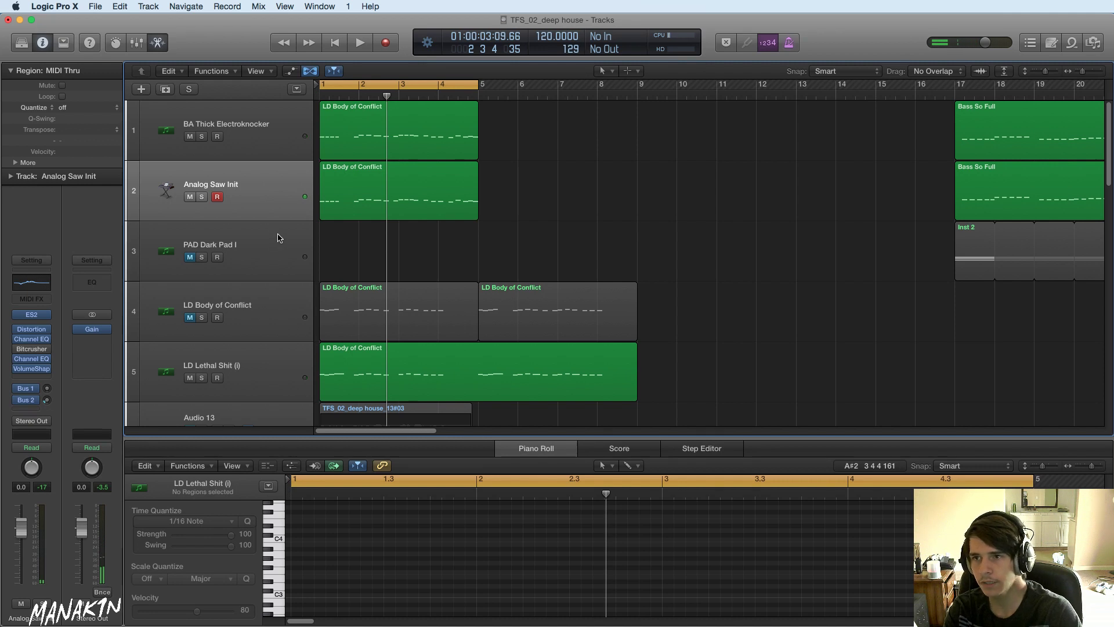
- Duplicate the Analog Saw Init track and copy its four-bar bass region onto the duplicate, auditioning it soloed
click(165, 89)
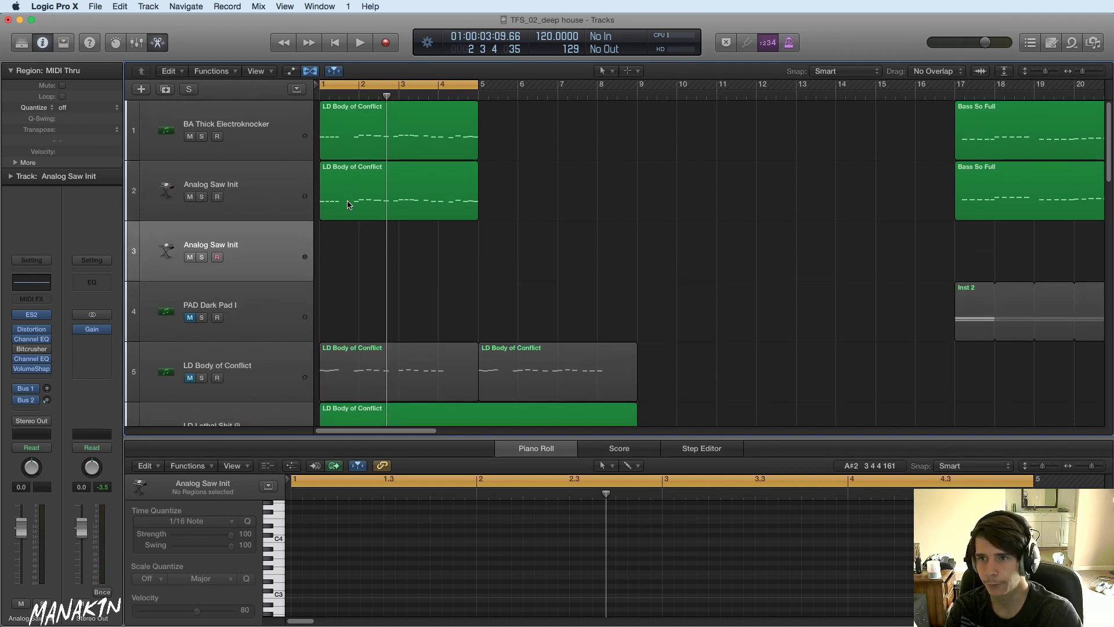
drag(360, 189, 365, 240)
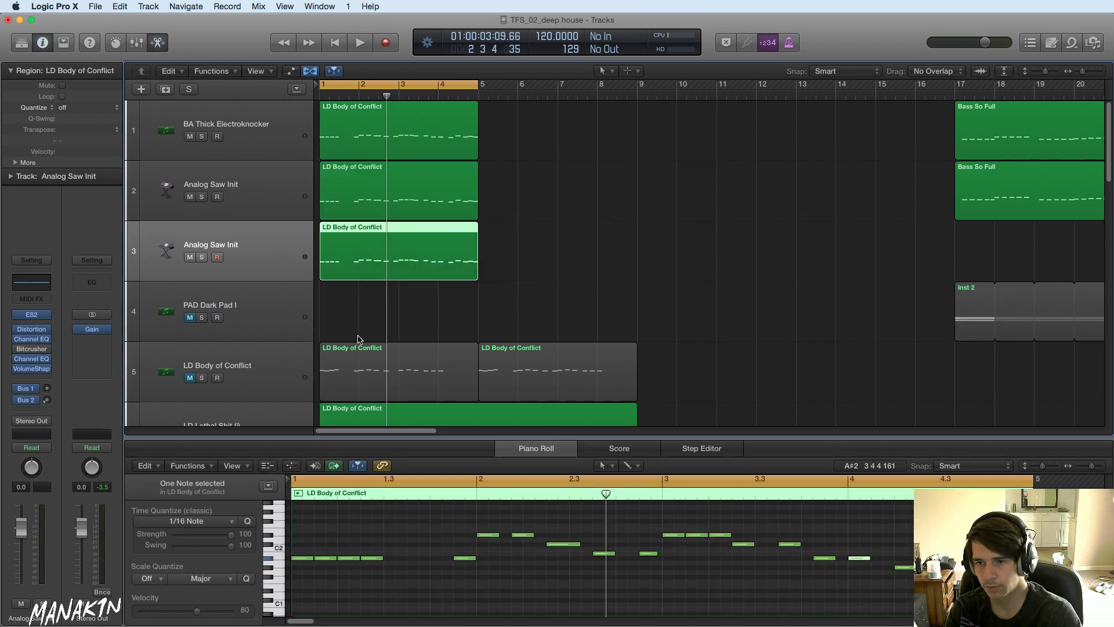
click(202, 257)
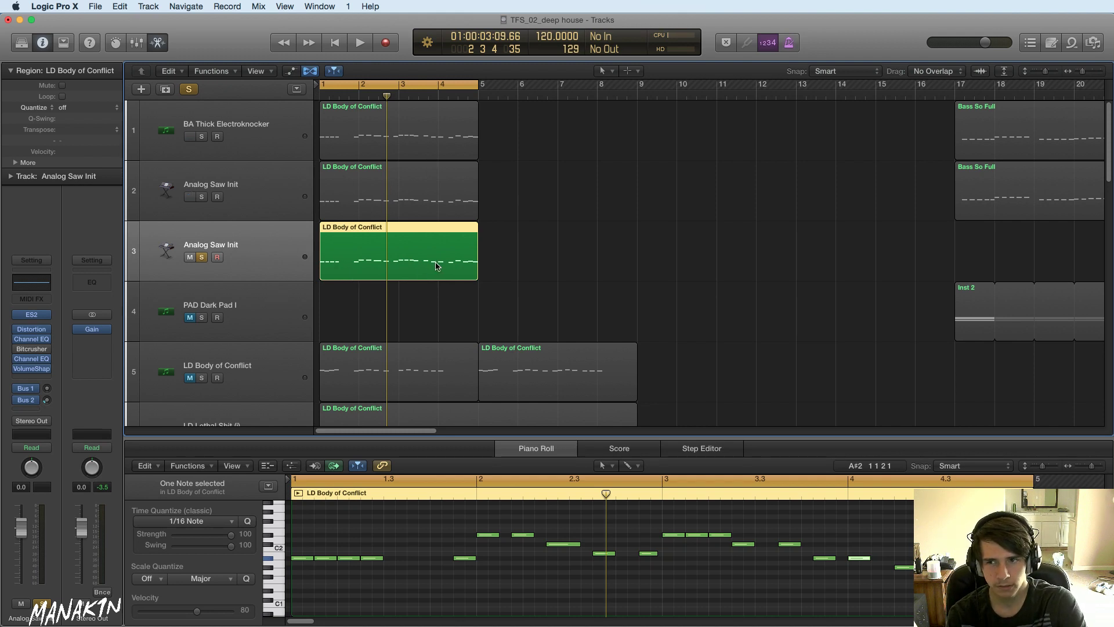
key(space)
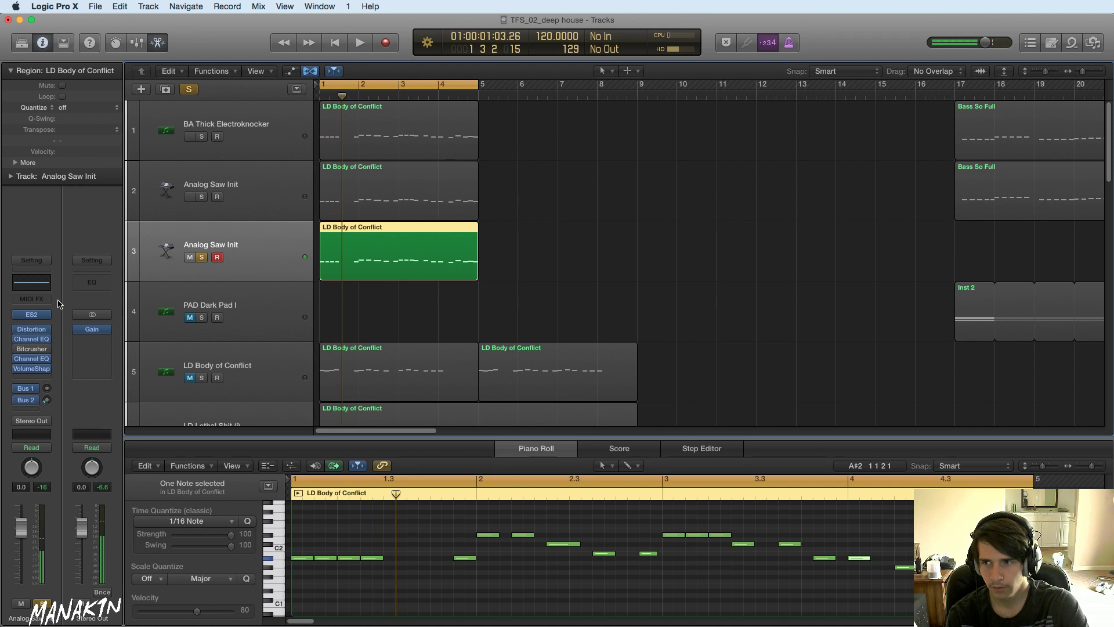
- Reset the duplicate track's channel strip and load the stereo Vintage Electric Piano as its instrument
click(32, 260)
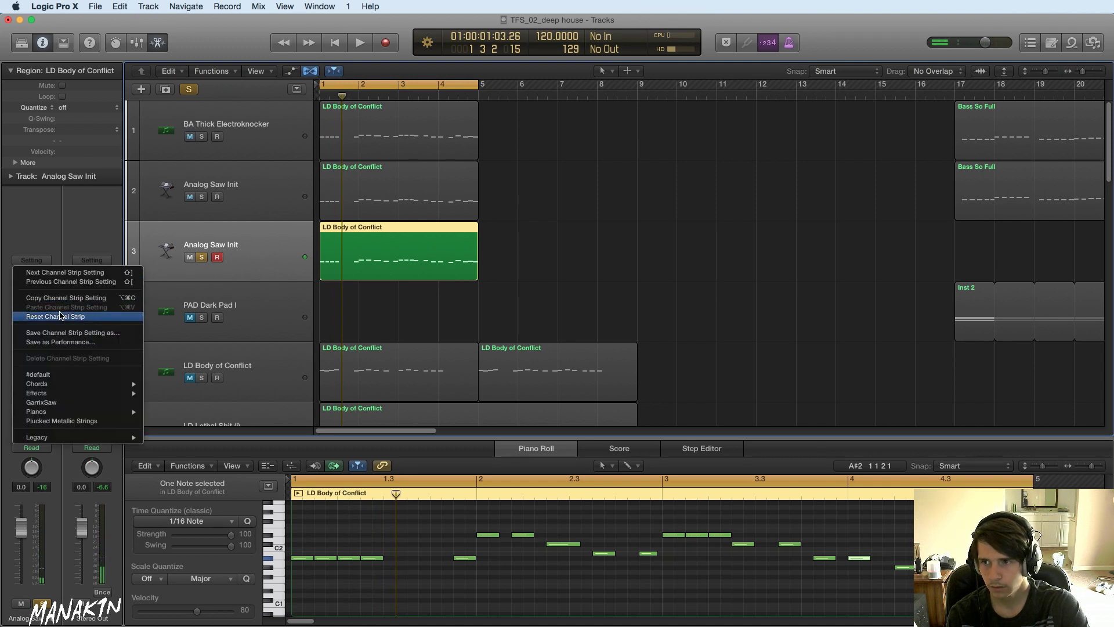
click(53, 317)
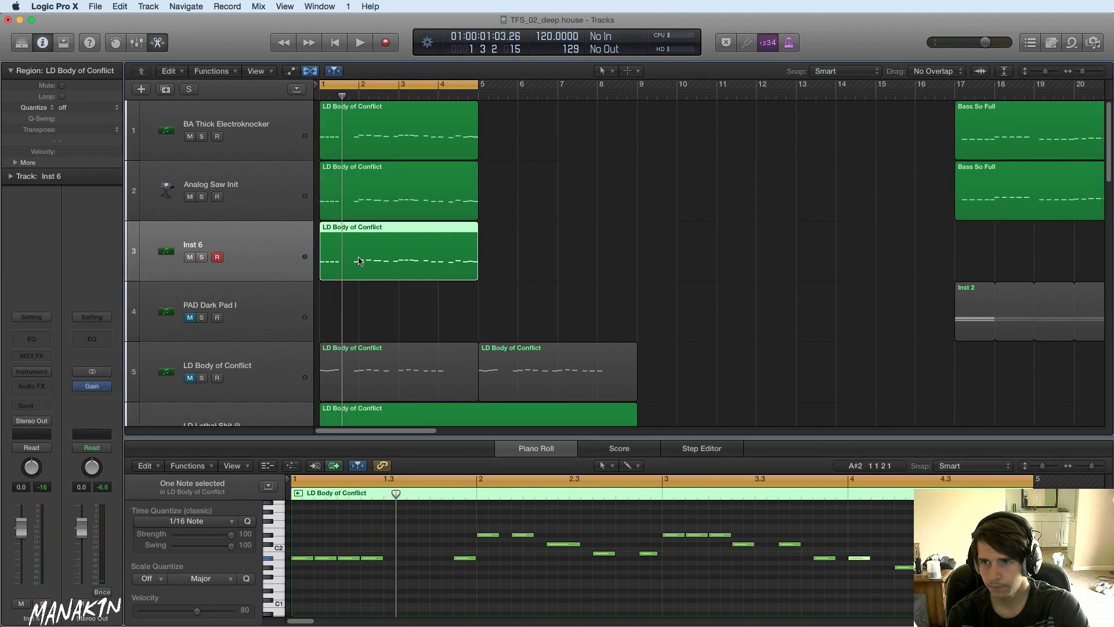
click(51, 369)
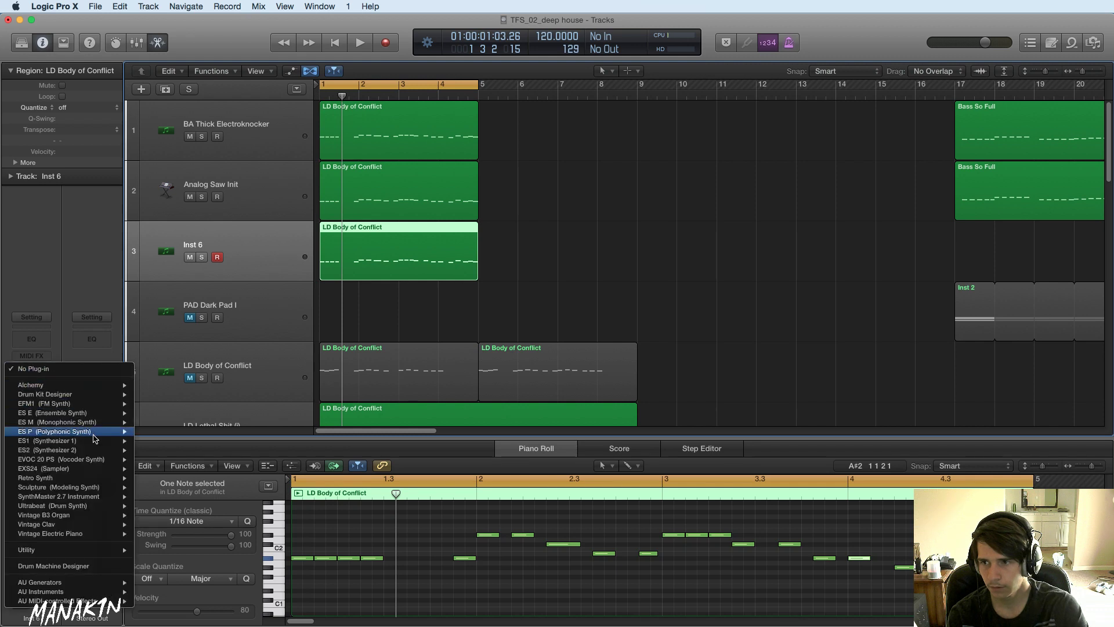
mouse_move(103, 468)
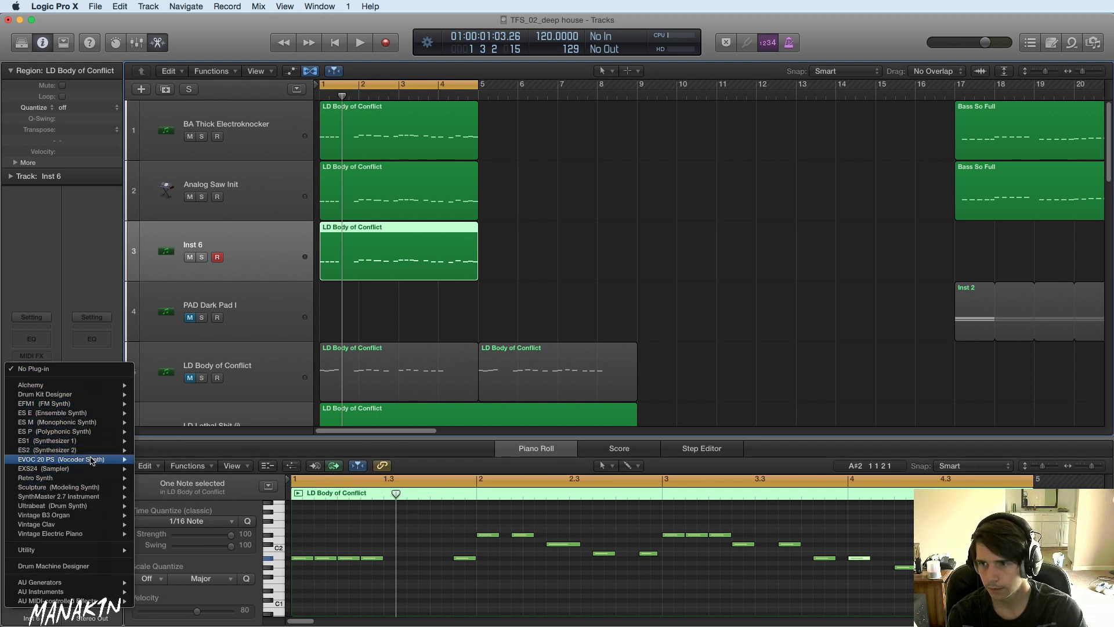
mouse_move(79, 445)
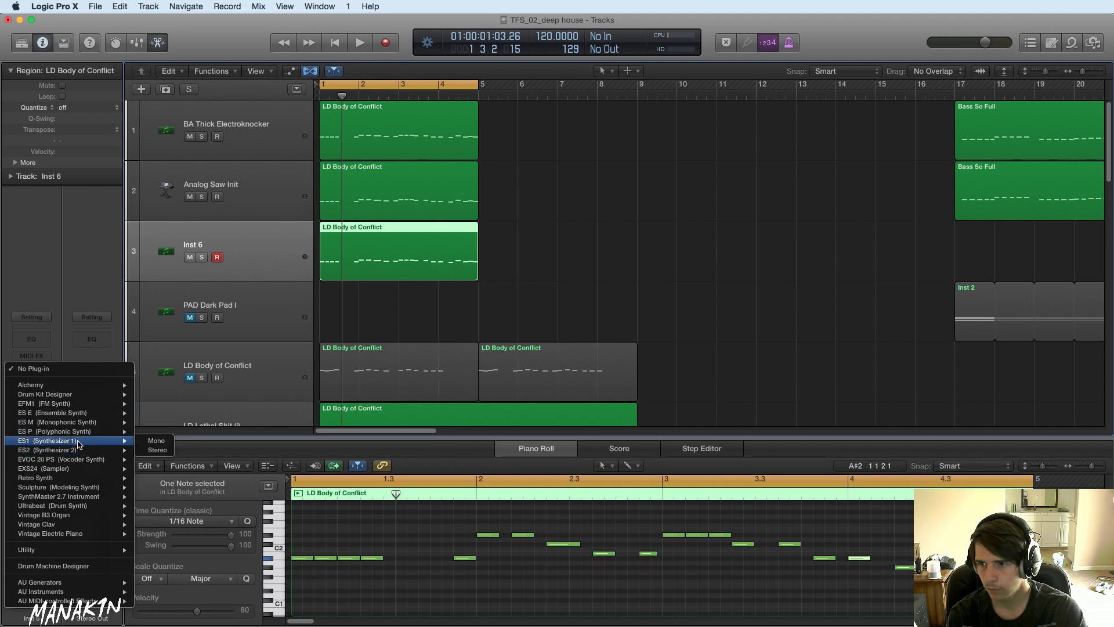
mouse_move(93, 538)
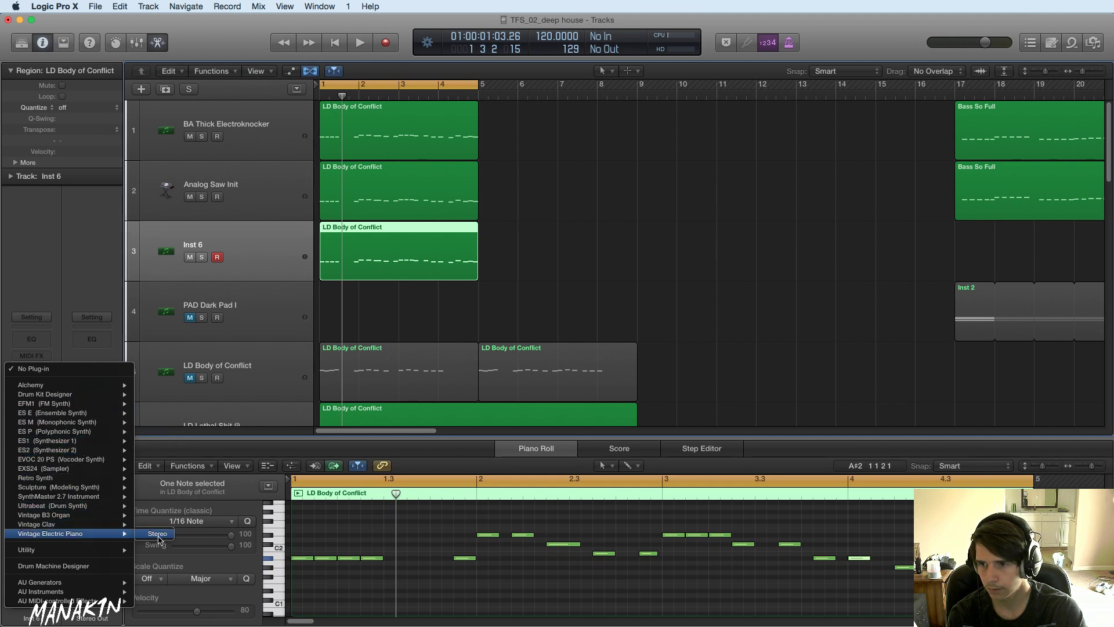
click(158, 535)
- Play the loop with the Vintage Electric Piano layer, stop playback and close the instrument window
key(space)
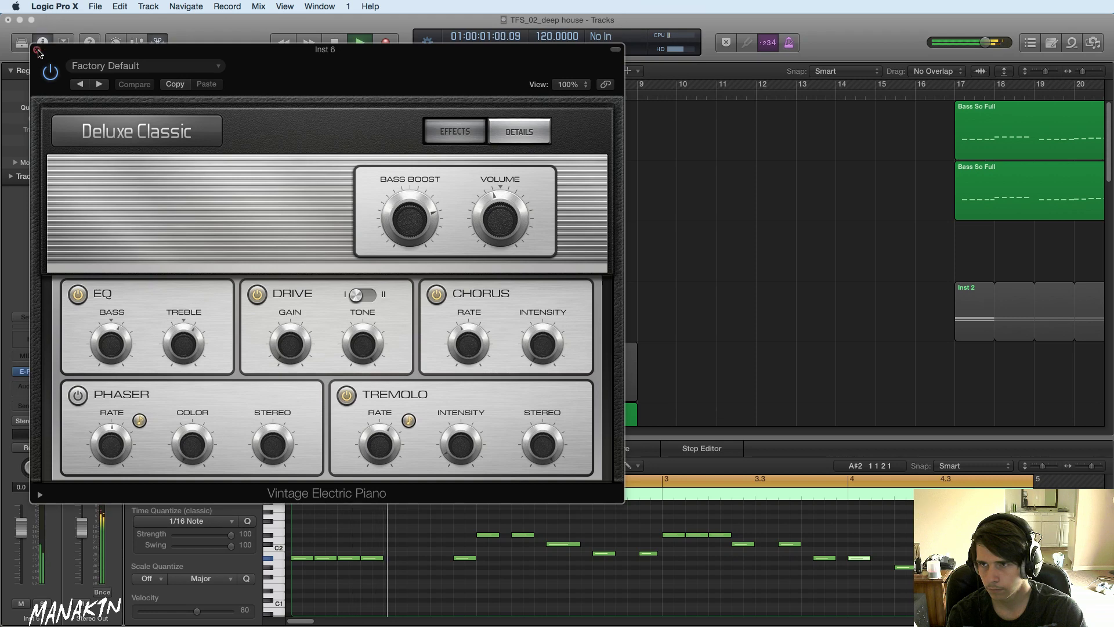
drag(39, 54, 508, 84)
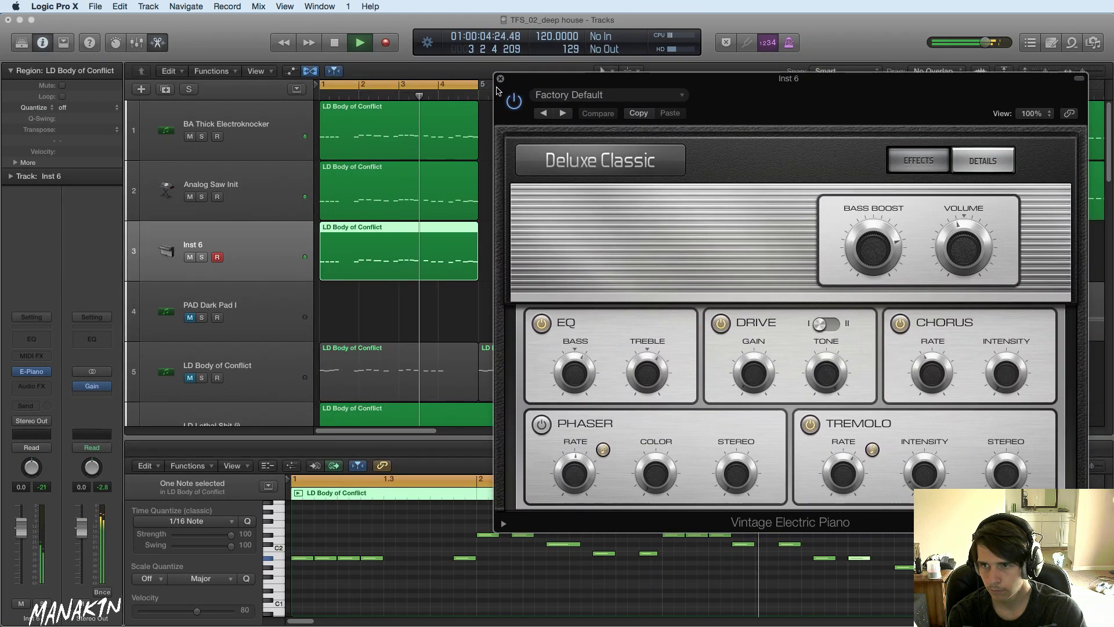
key(space)
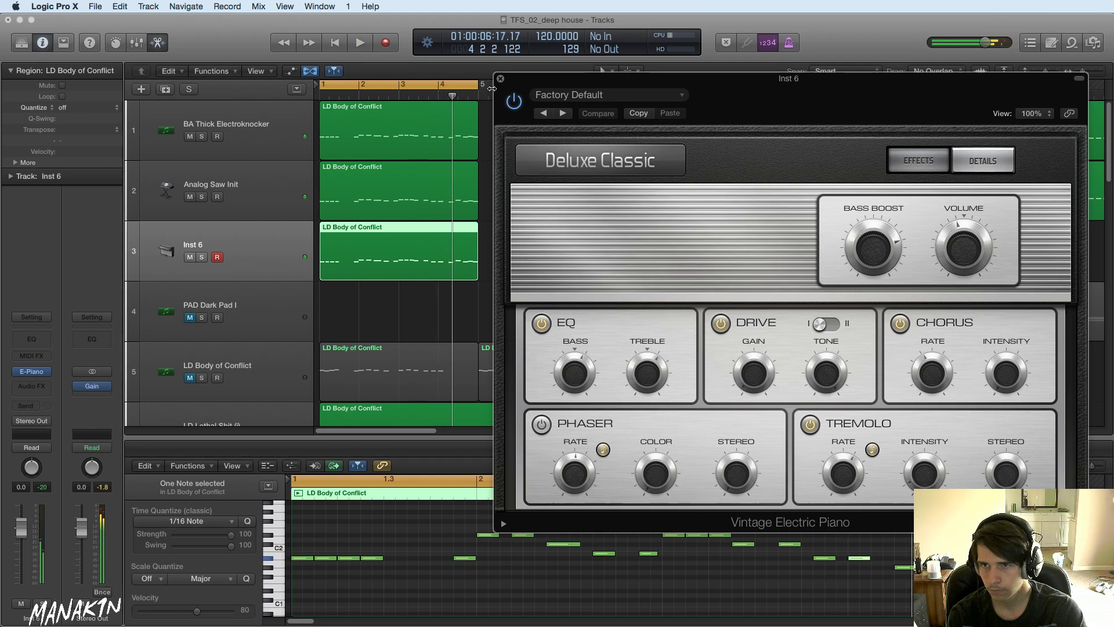
click(501, 80)
- Delete the second note of bar 3 in the Inst 6 region and move the following note a sixteenth earlier
click(698, 527)
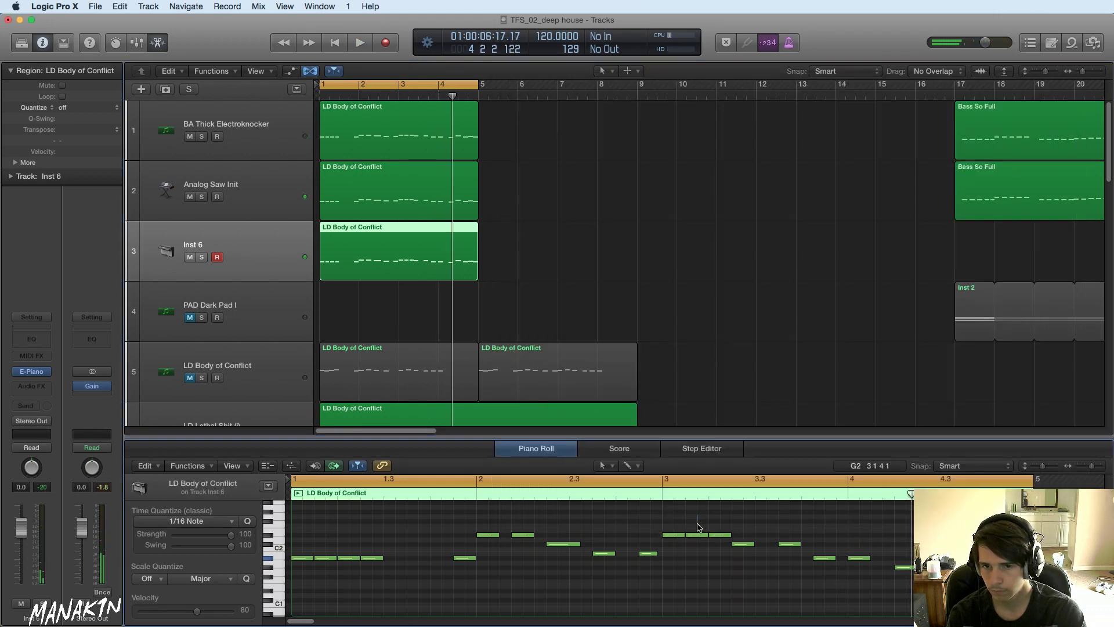
key(space)
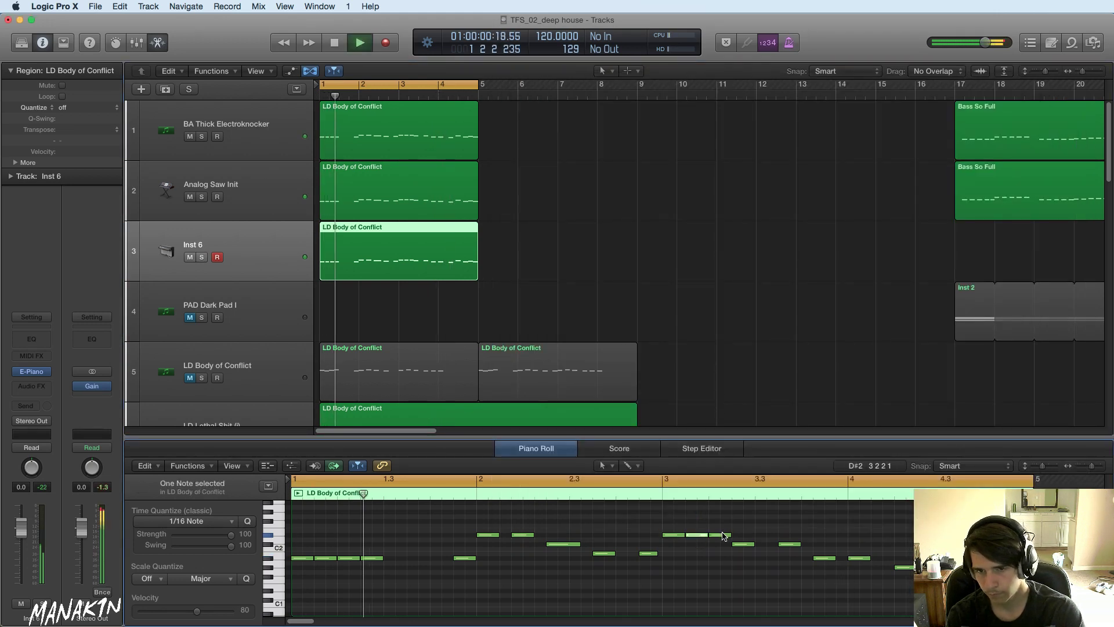
key(BackSpace)
drag(720, 535, 708, 535)
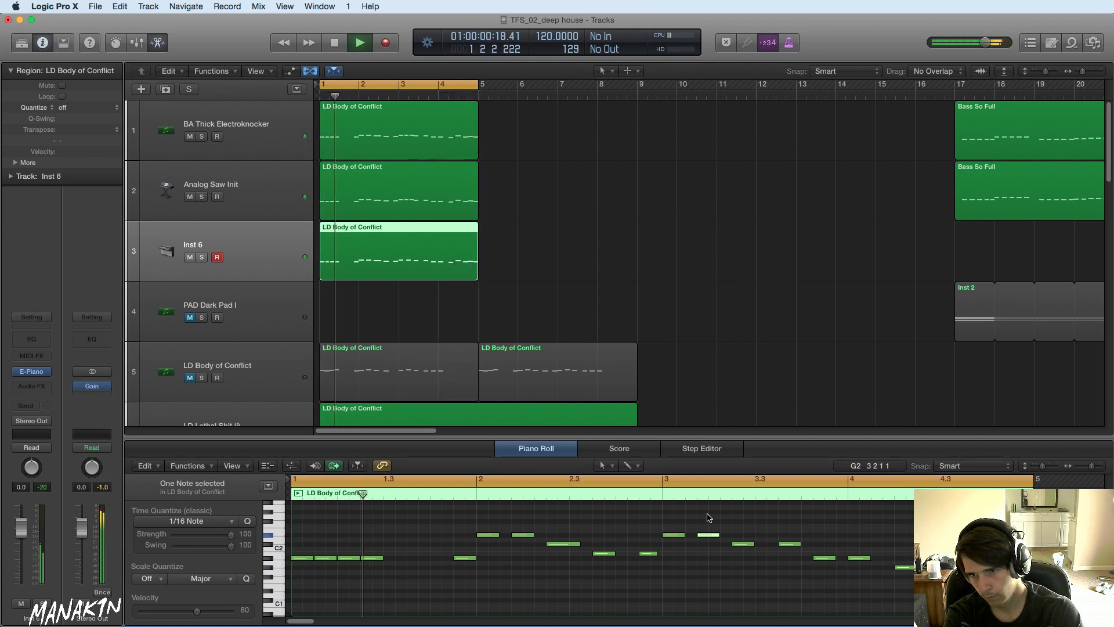
- Add notes at F2 and C#1 at the very start of the Inst 6 region and play the result
key(space)
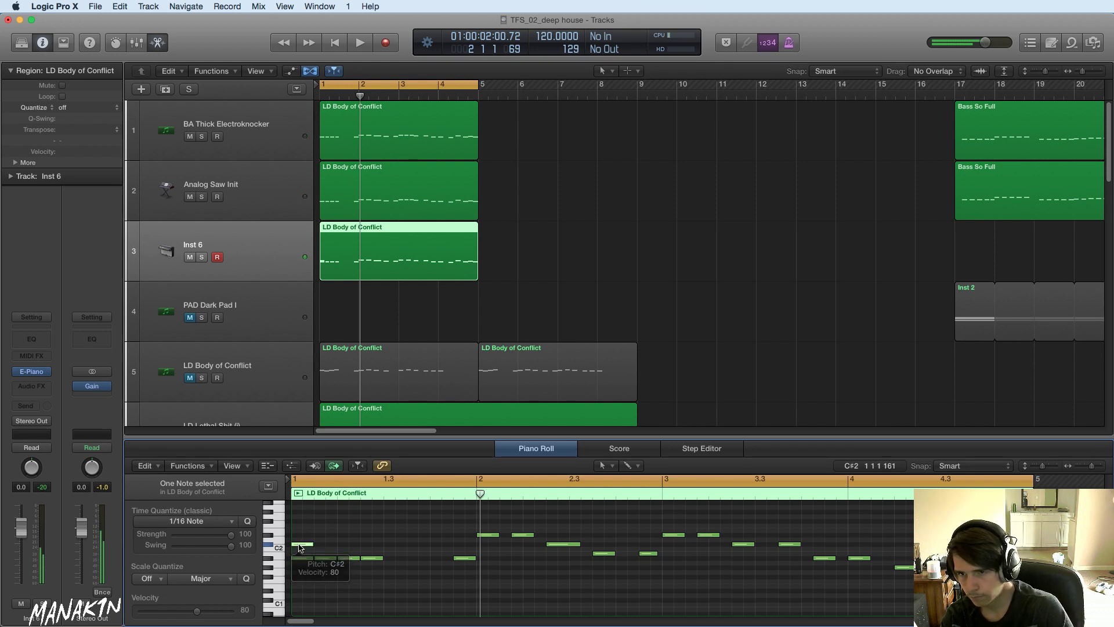
click(299, 547)
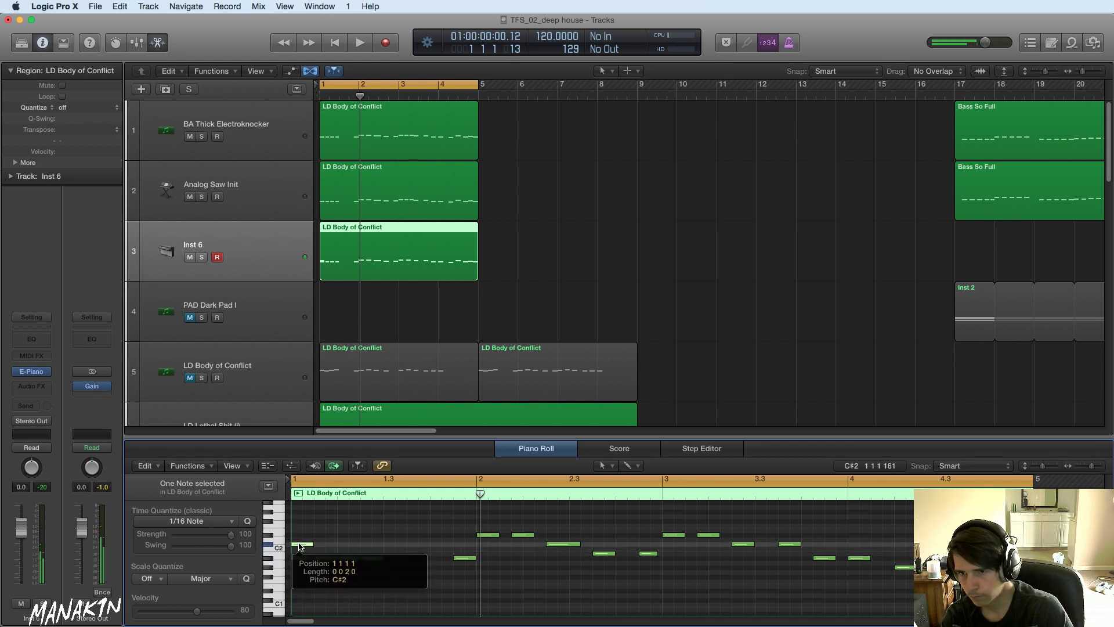
drag(303, 526, 299, 601)
key(space)
key(space)
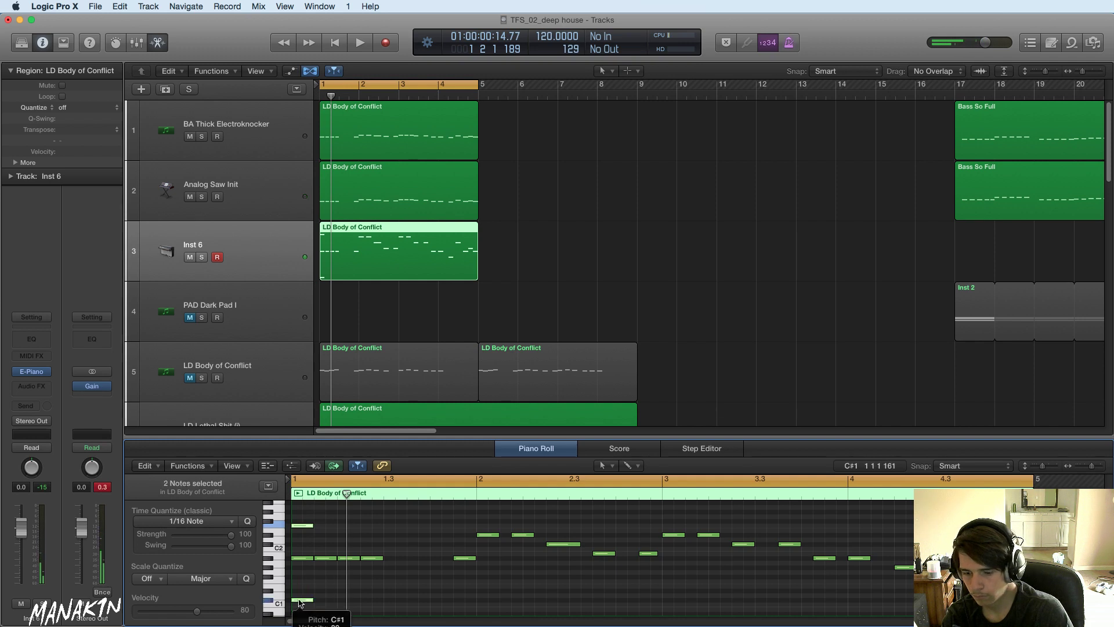
- Copy the F2 and C#1 note pair onto the other three A#1 notes of bar 1, forming four three-note chords
drag(300, 601, 324, 602)
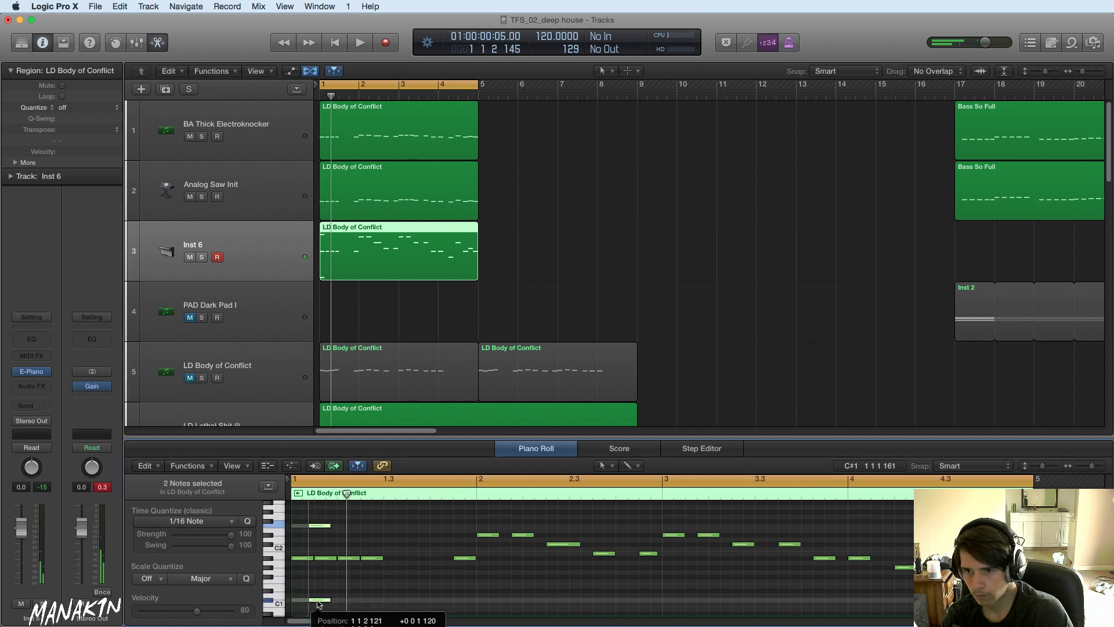
drag(299, 604, 297, 601)
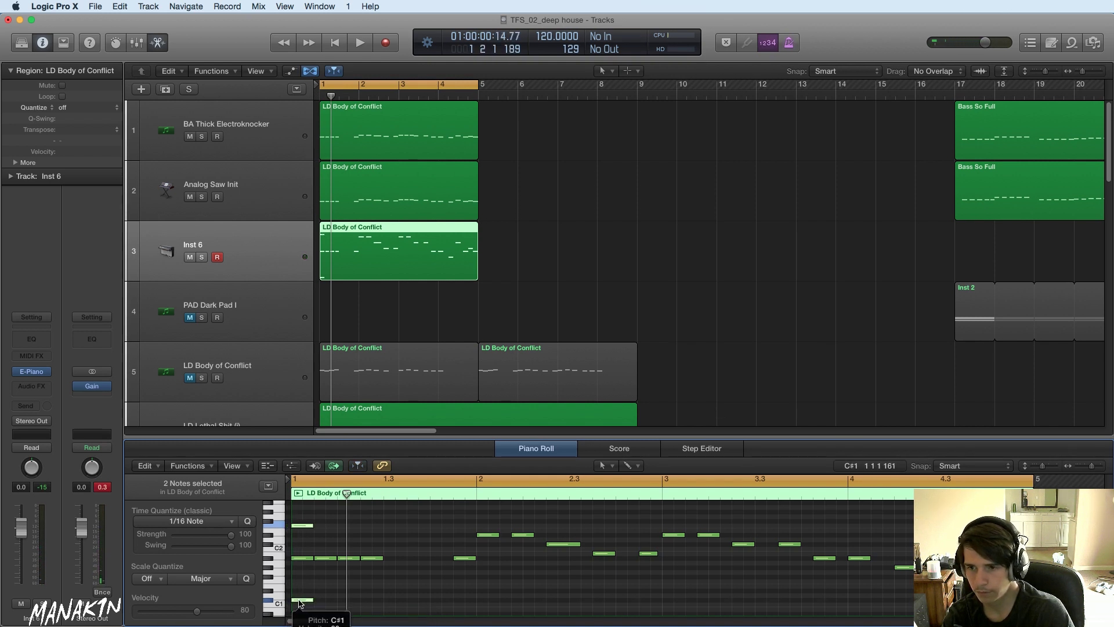
drag(299, 601, 324, 603)
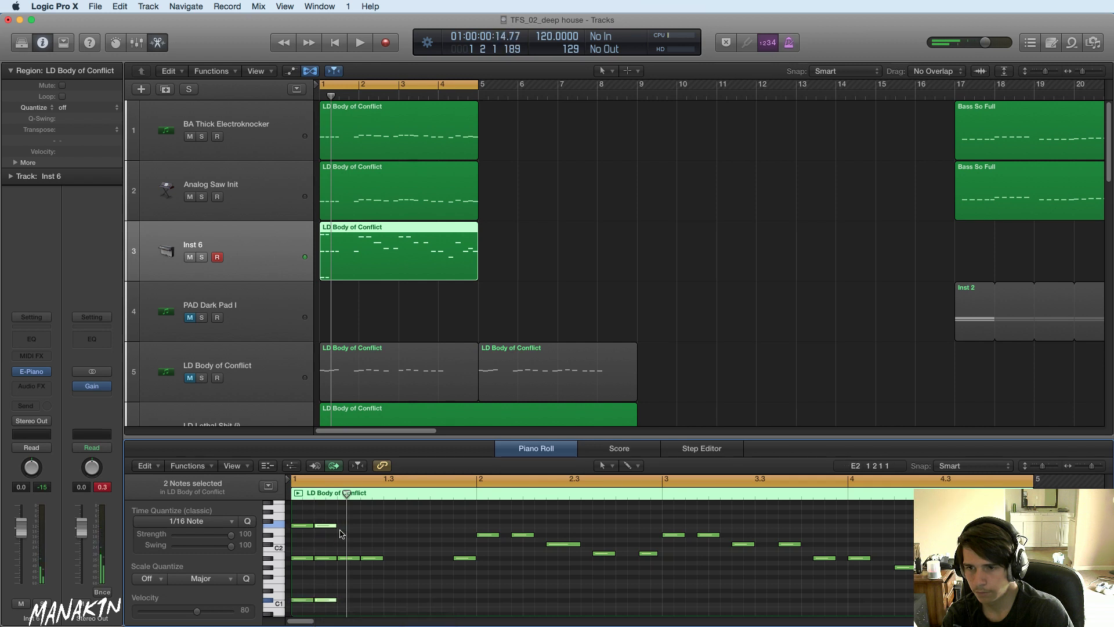
drag(326, 528, 373, 527)
- Transpose all notes of the Inst 6 region up one octave and play the result
click(383, 543)
key(super+a)
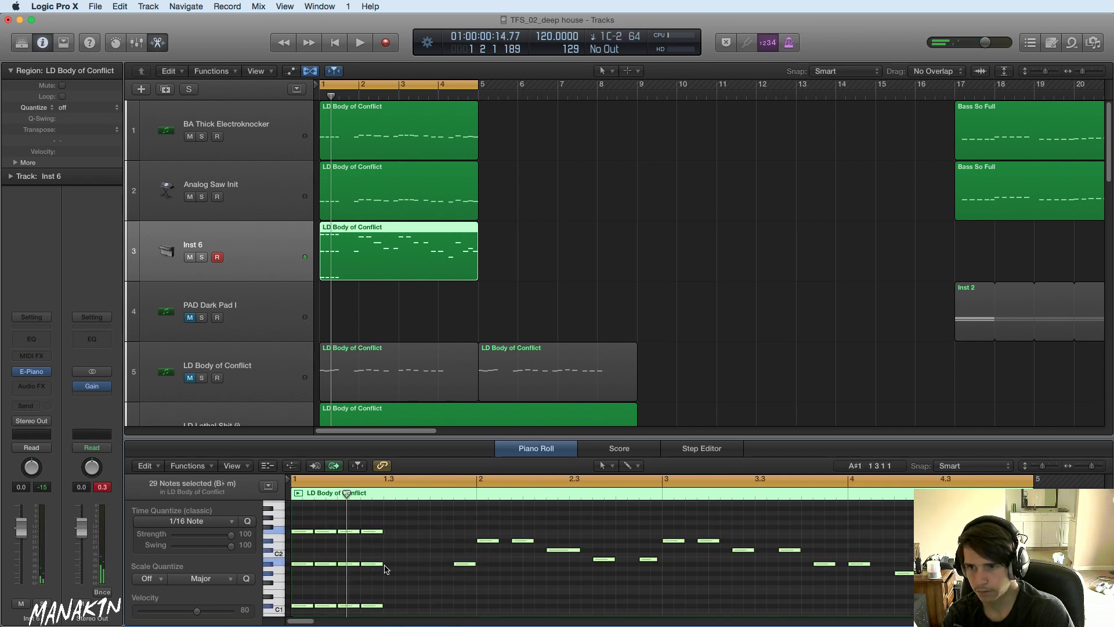
scroll(348, 575, up, 3)
drag(301, 603, 304, 549)
key(space)
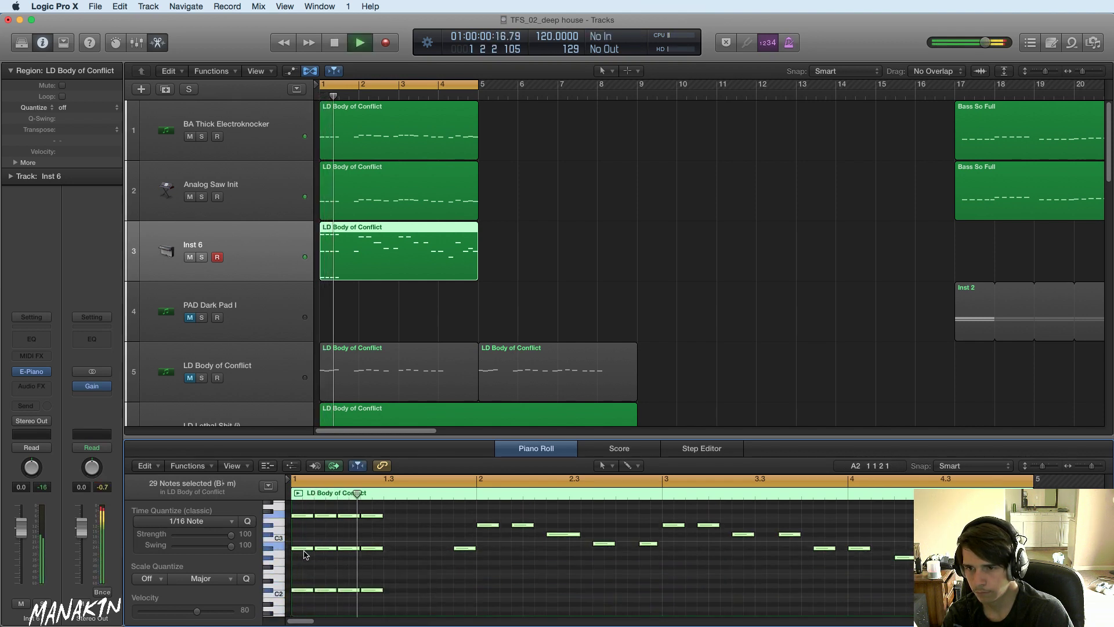
key(space)
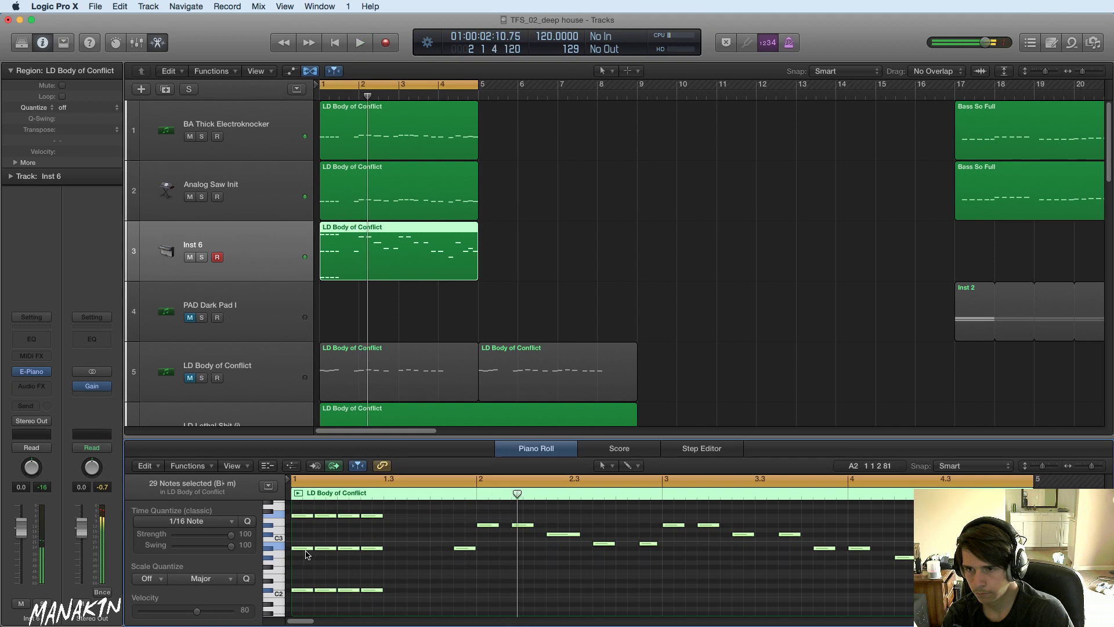
key(space)
key(space)
- Delete the second chord of bar 1, move the following chord a sixteenth earlier and play the result
click(324, 508)
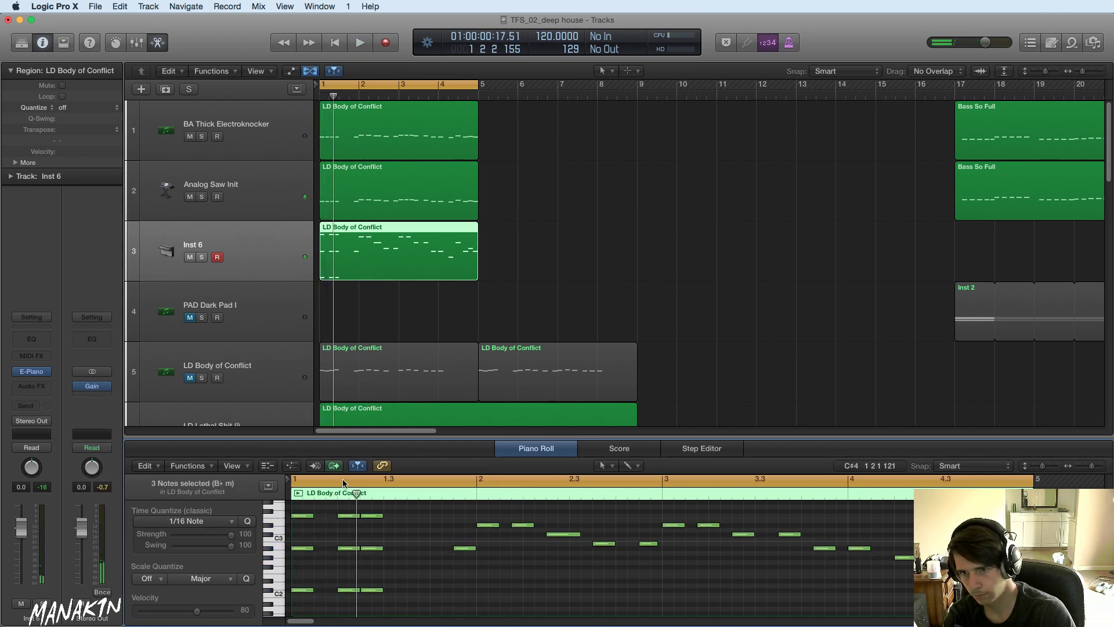
drag(328, 517, 340, 593)
key(space)
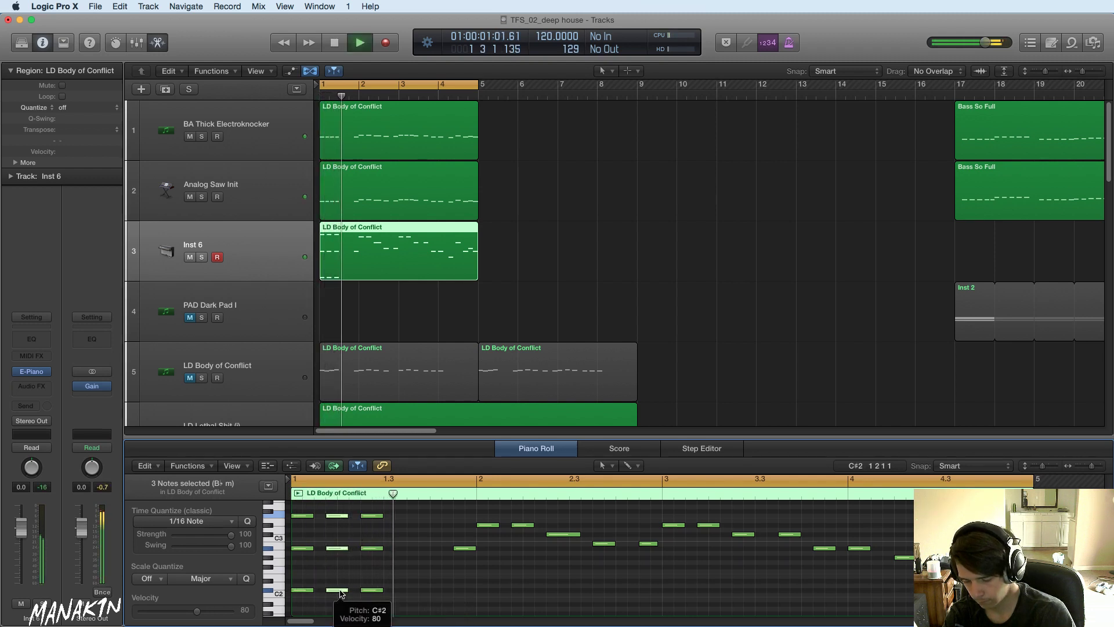
key(space)
- Copy the third chord of bar 1 three sixteenths later as a fourth chord and play the result
drag(388, 600, 406, 518)
key(space)
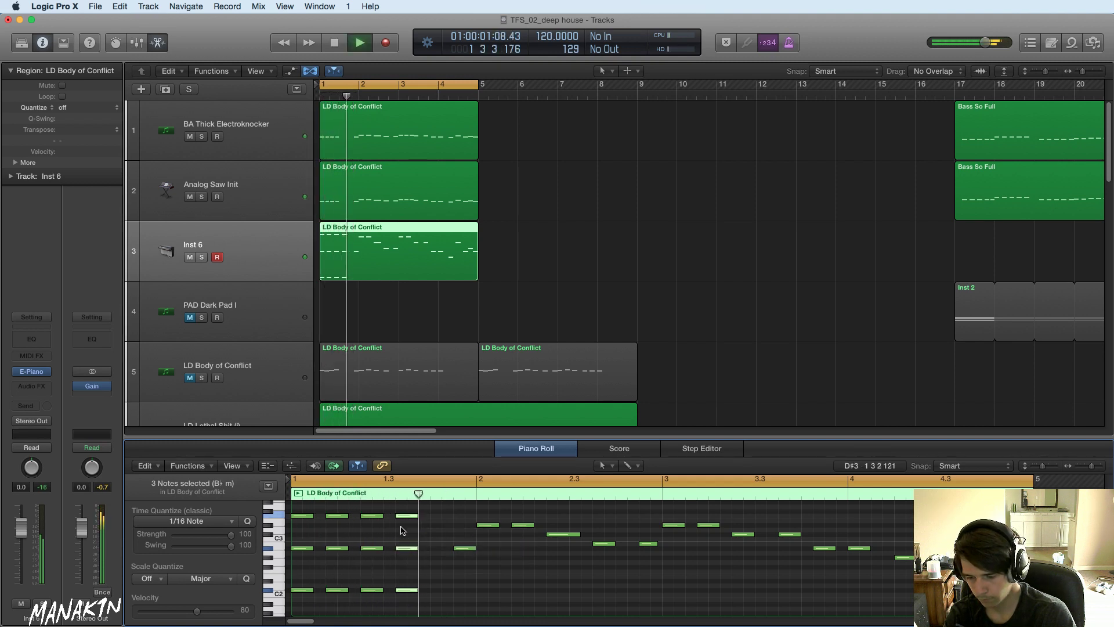
key(space)
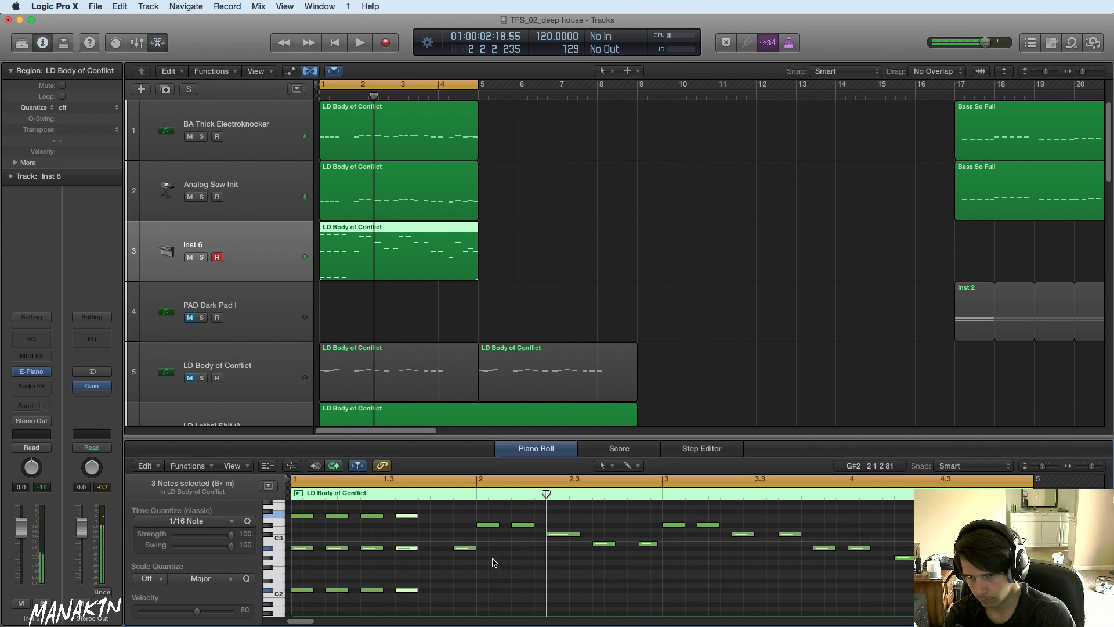
- Move the lowest note of all four bar 1 chords up two octaves to C#4 and play the result
scroll(493, 560, up, 2)
scroll(470, 558, down, 2)
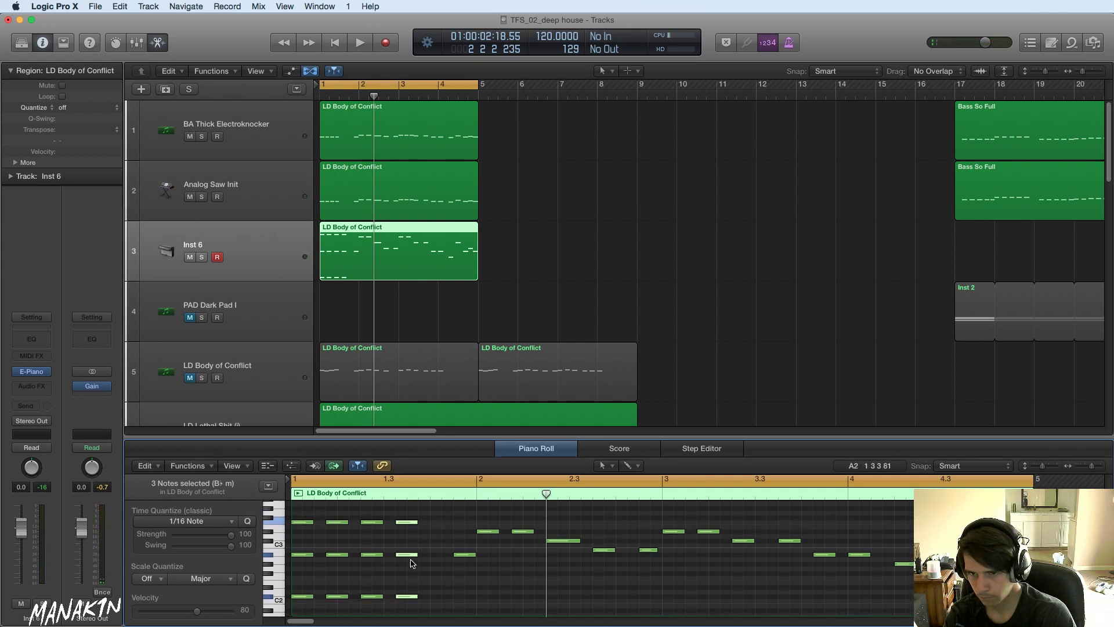
drag(422, 569, 288, 608)
drag(305, 597, 305, 511)
key(space)
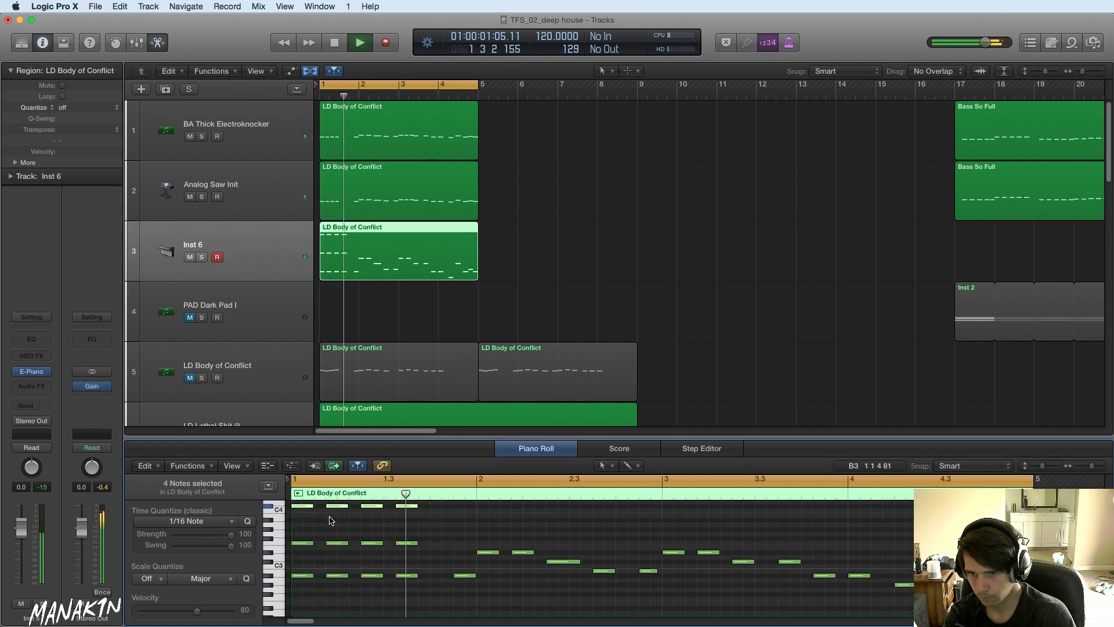
key(Return)
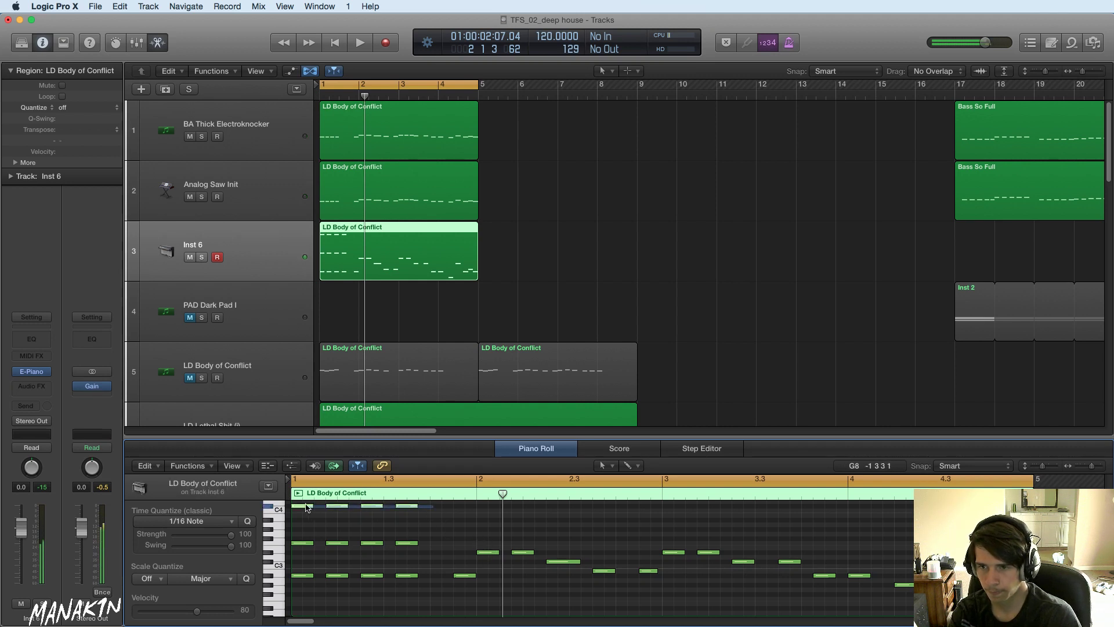
- Copy the four C#4 notes of bar 1 to the start of bar 2 at A#3 and play the result
drag(304, 509, 487, 521)
key(space)
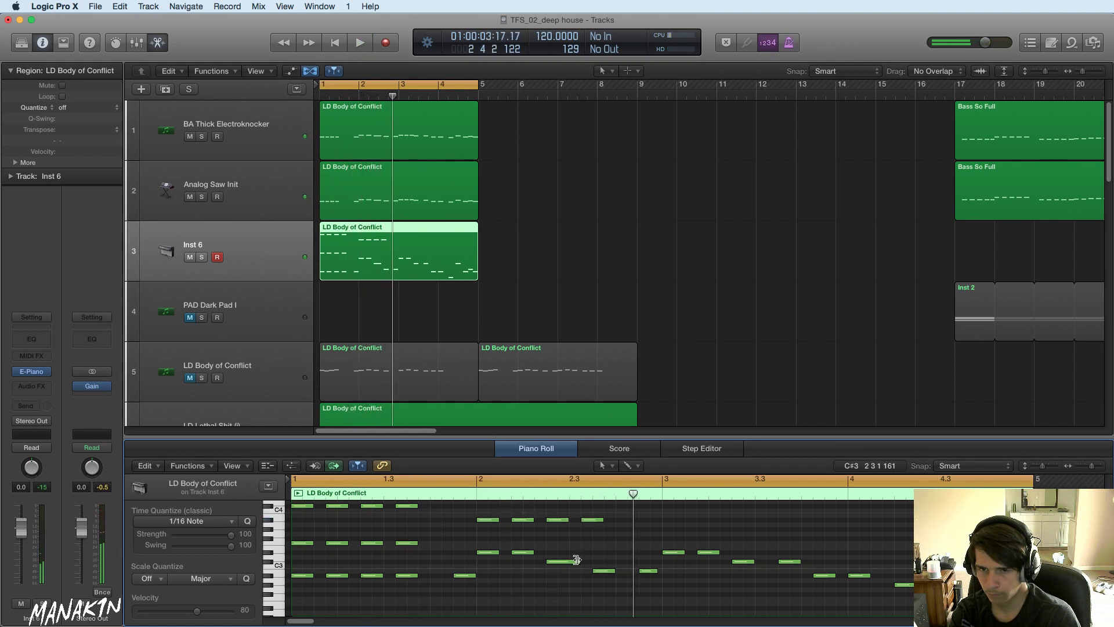
- Shorten the C#3 note in bar 2 to the other notes' length, move the following B2 note a sixteenth earlier and play
drag(576, 559, 564, 560)
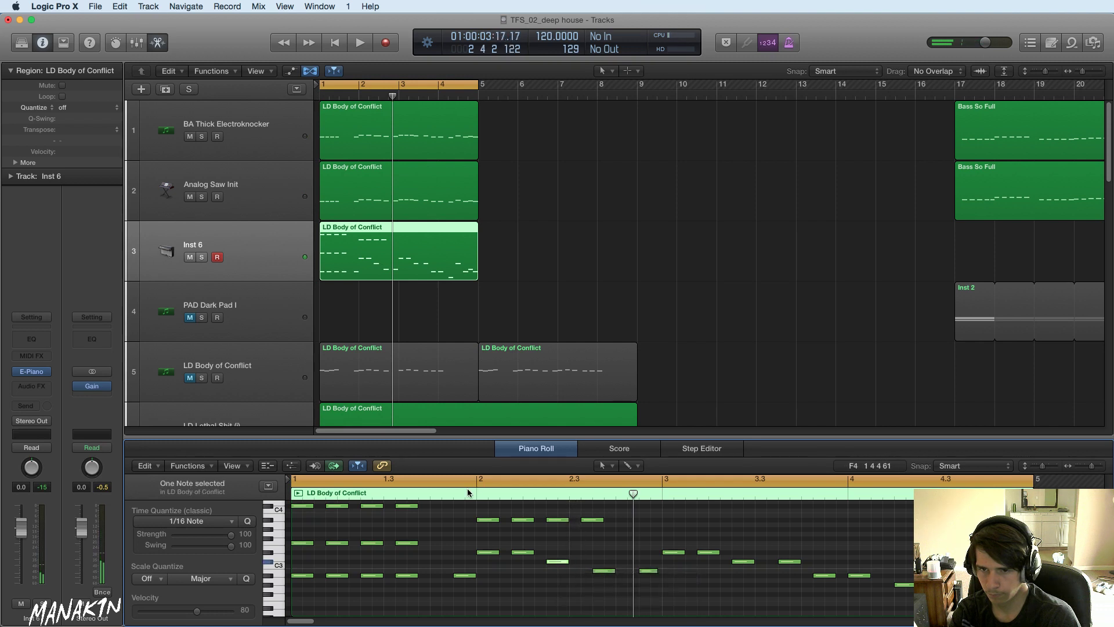
key(space)
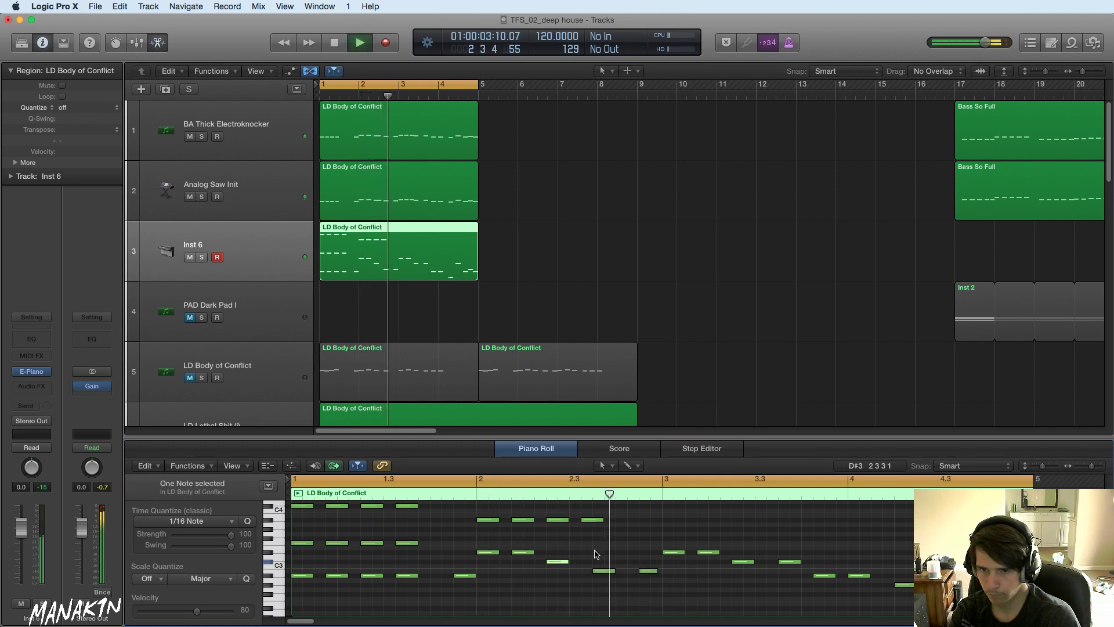
key(space)
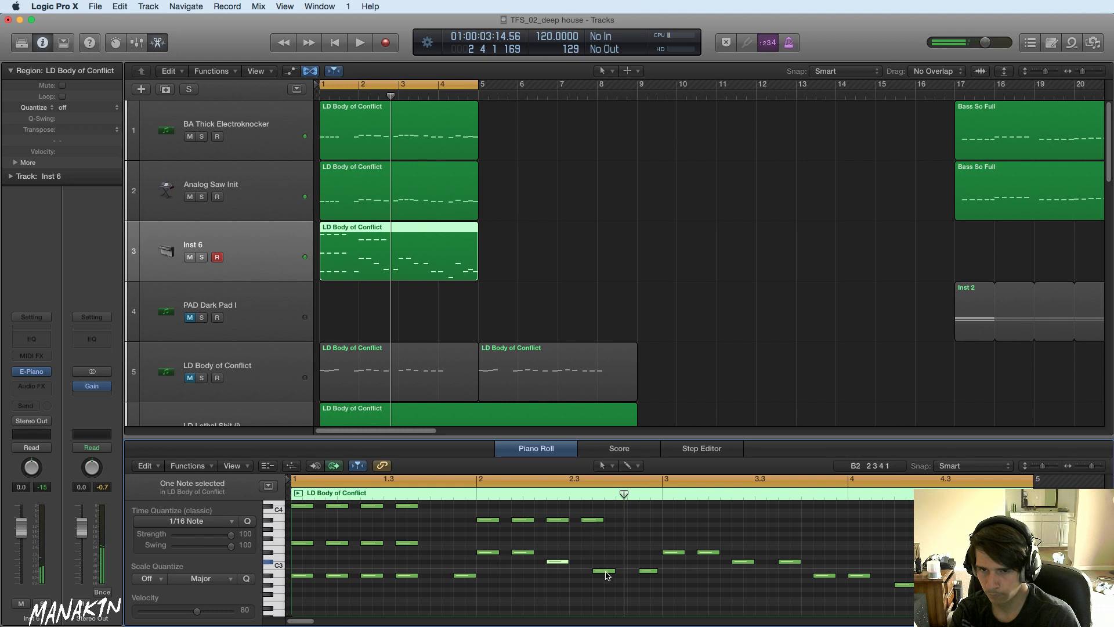
drag(606, 575, 594, 574)
key(space)
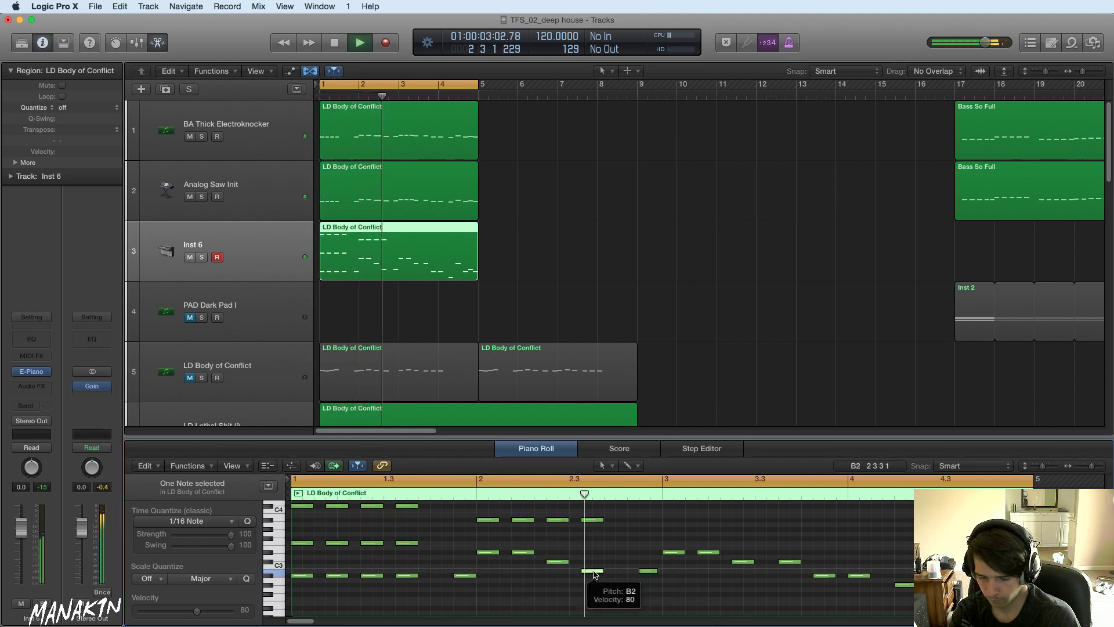
key(space)
key(space)
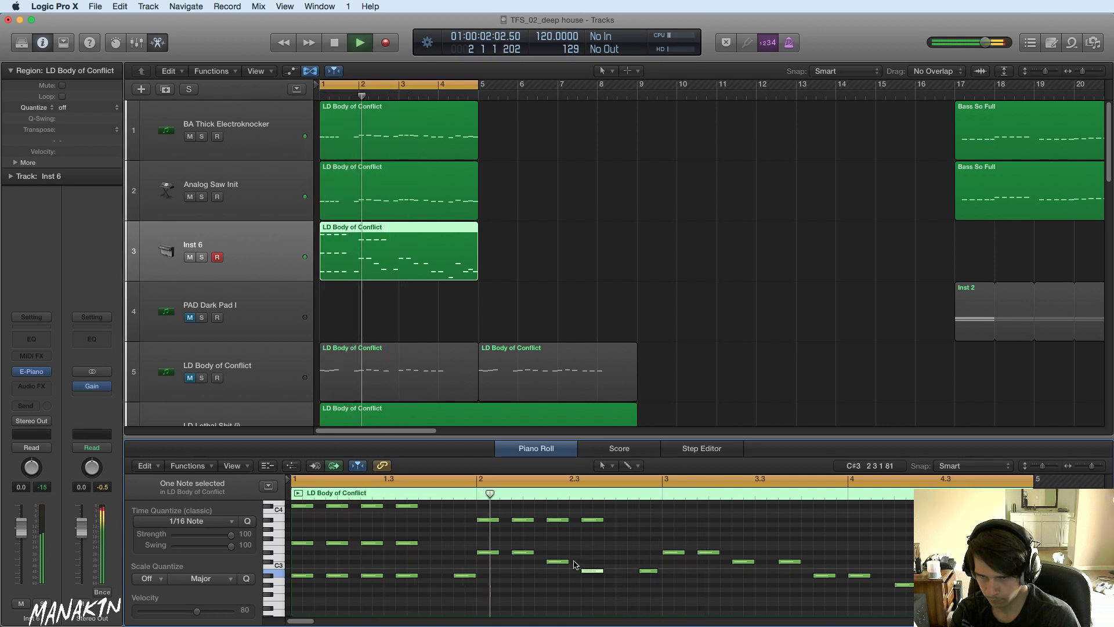
- Add G#2 notes under the first three chords of bar 2 and an A#2 note under the fourth, and play
key(space)
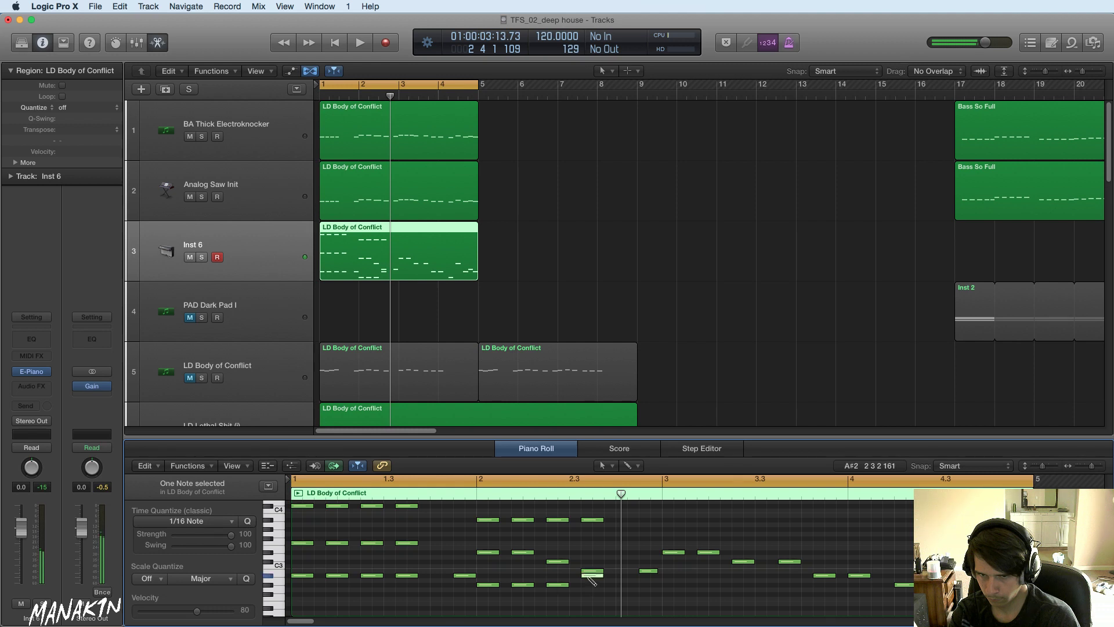
key(space)
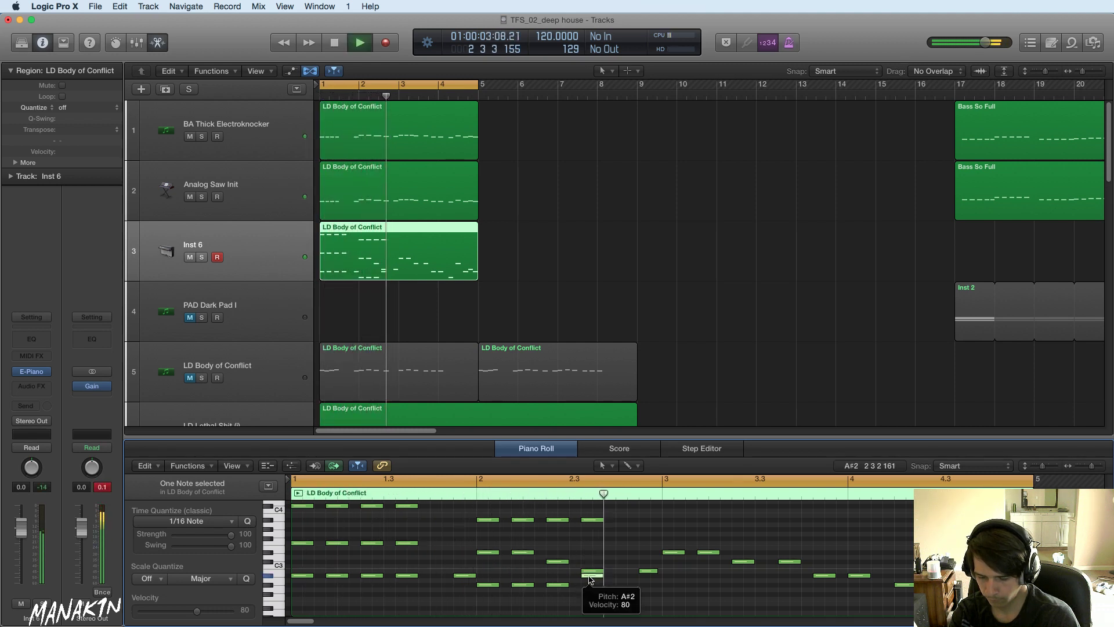
key(space)
- Try B1 as the lowest note of the fourth chord in bar 2 and play the result
drag(593, 575, 593, 619)
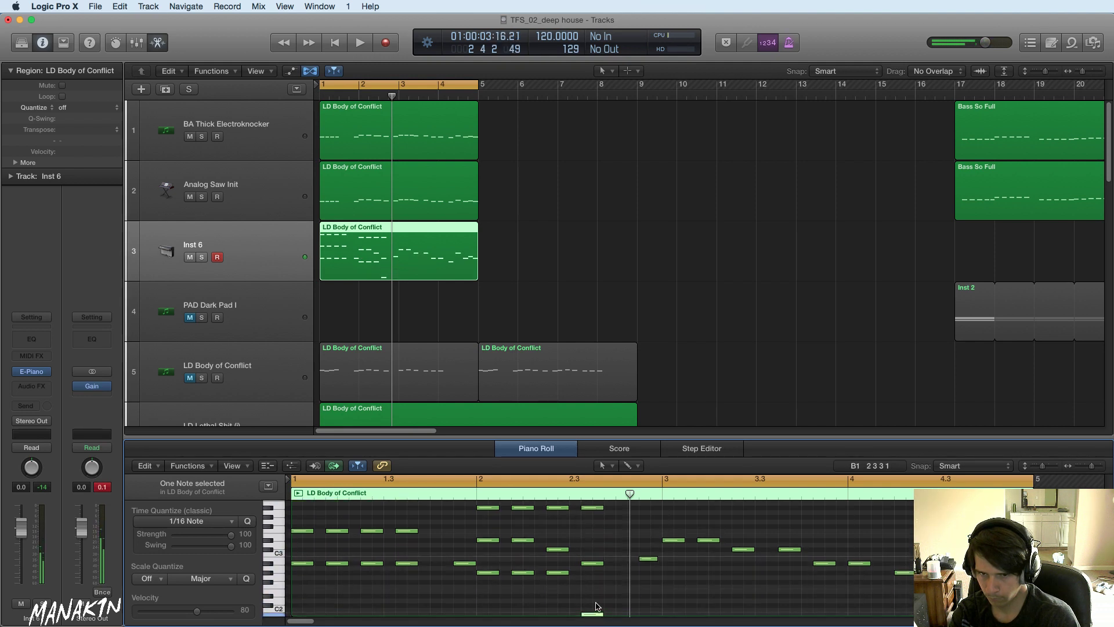
key(shift+space)
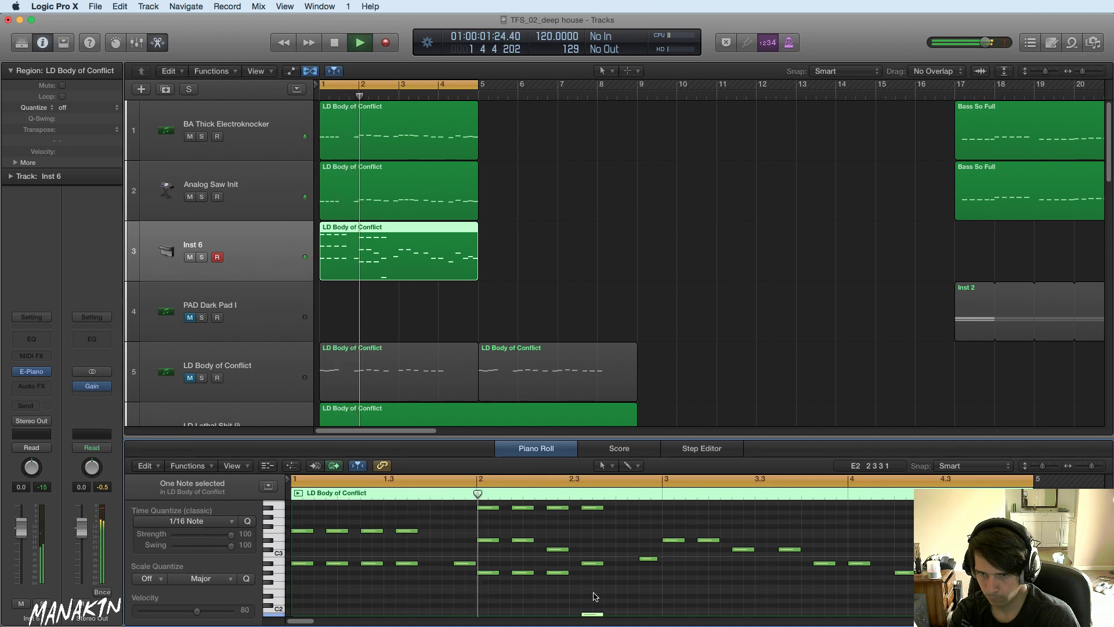
key(space)
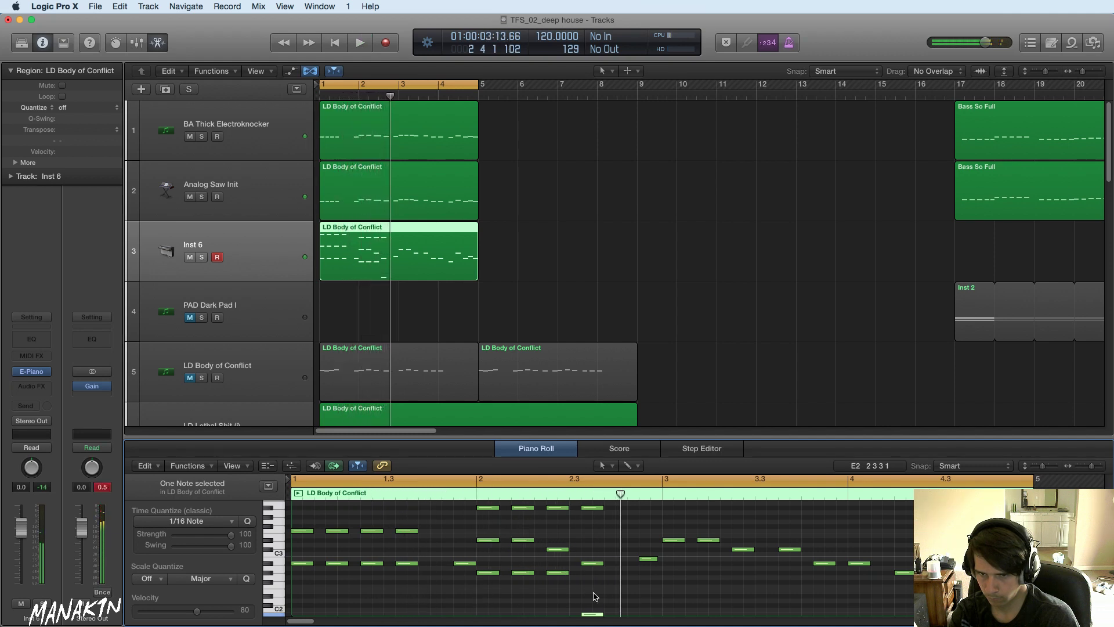
- Set the two lower notes of the fourth chord in bar 2 to F#2 and B2, and play from the start
drag(593, 617, 599, 581)
key(Return)
key(space)
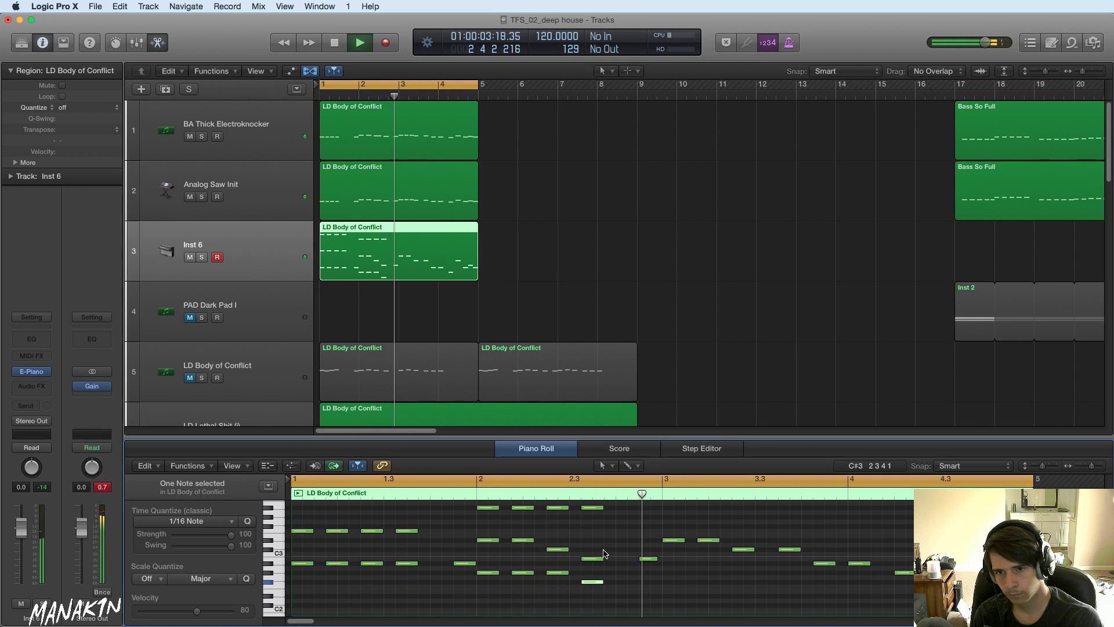
key(space)
- Lower the top note of bar 2's third chord to G#3 and of its fourth chord to F#3, and play the result
click(559, 509)
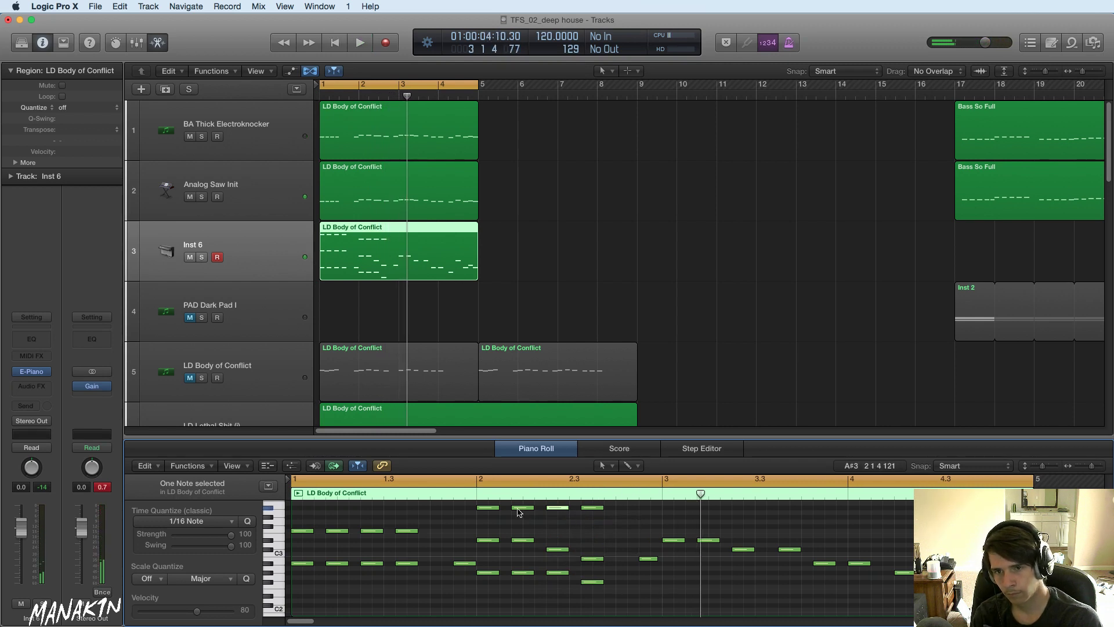
drag(561, 510, 597, 528)
key(space)
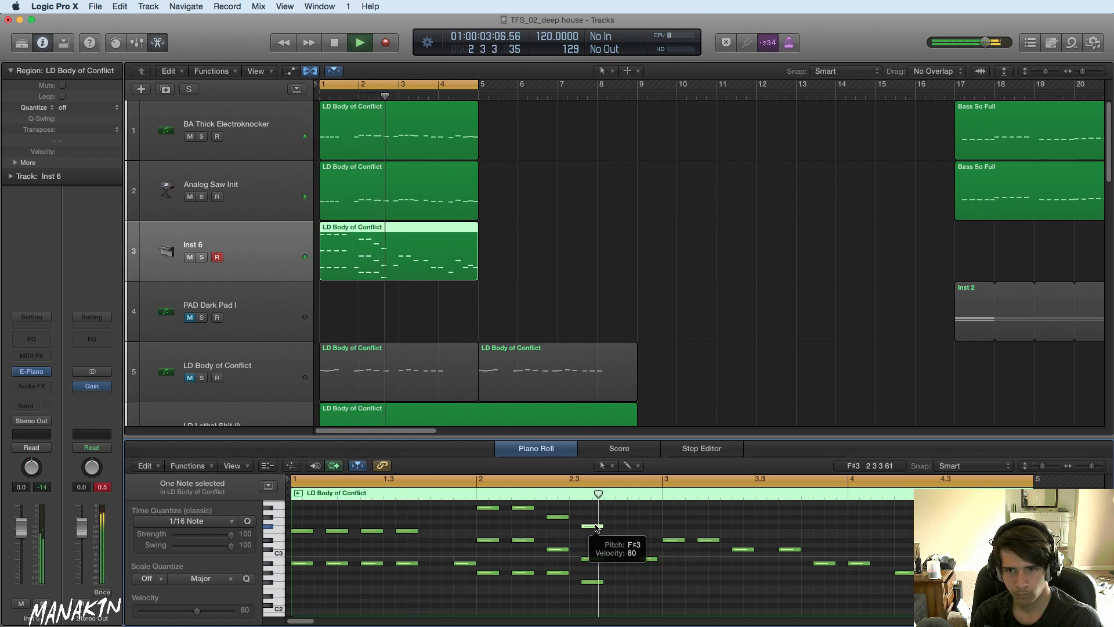
key(Return)
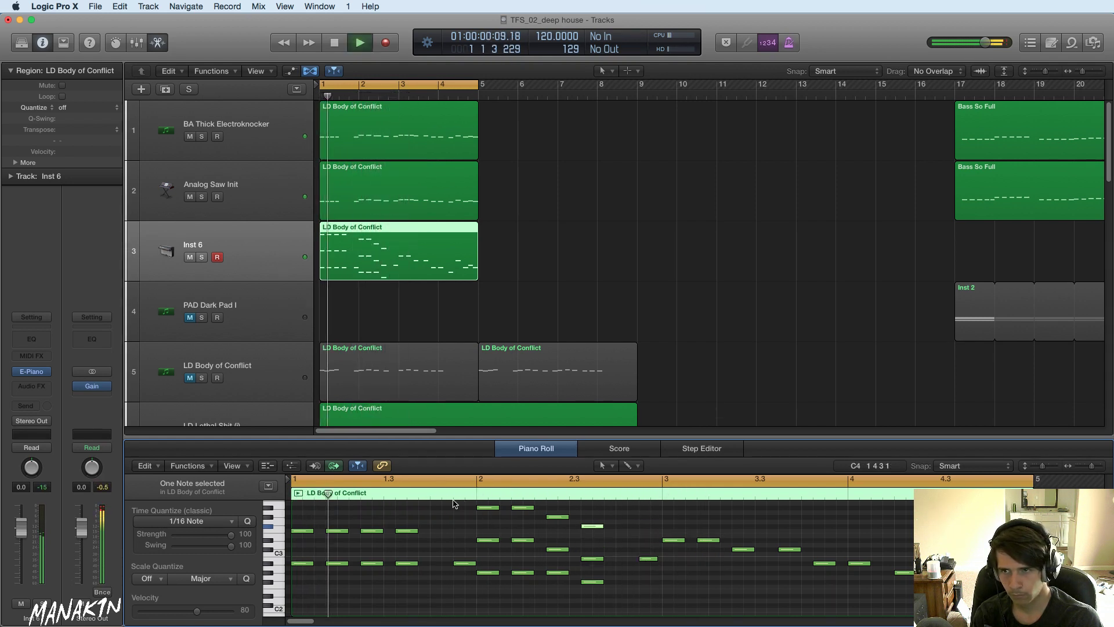
- Lower the Inst 6 track volume to -7.2 dB while playing the loop from the start
drag(25, 530, 25, 549)
key(Return)
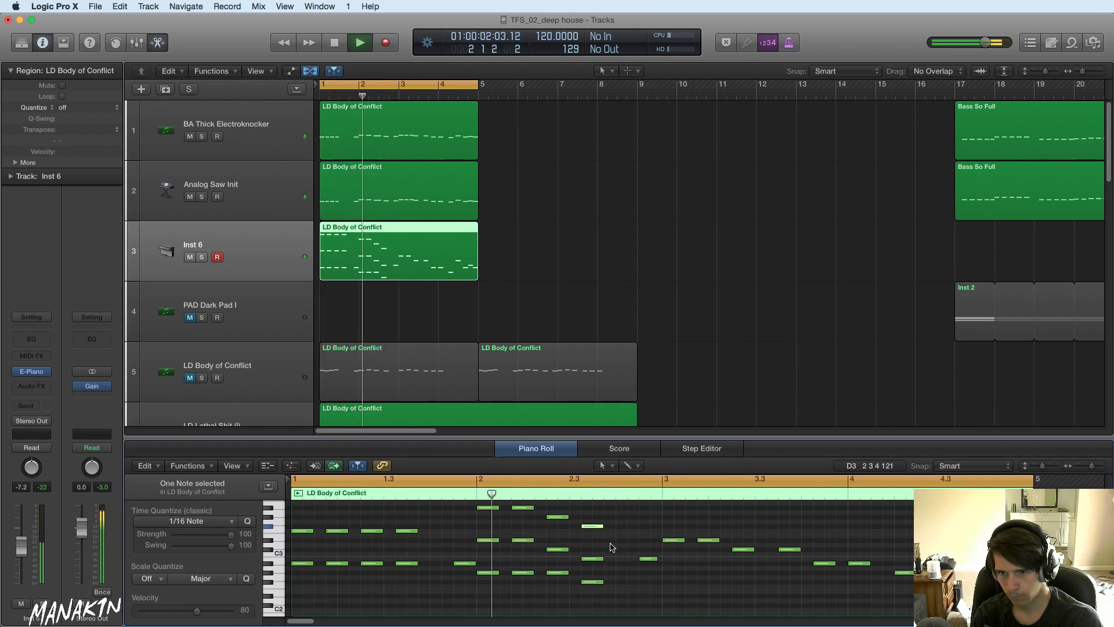
key(space)
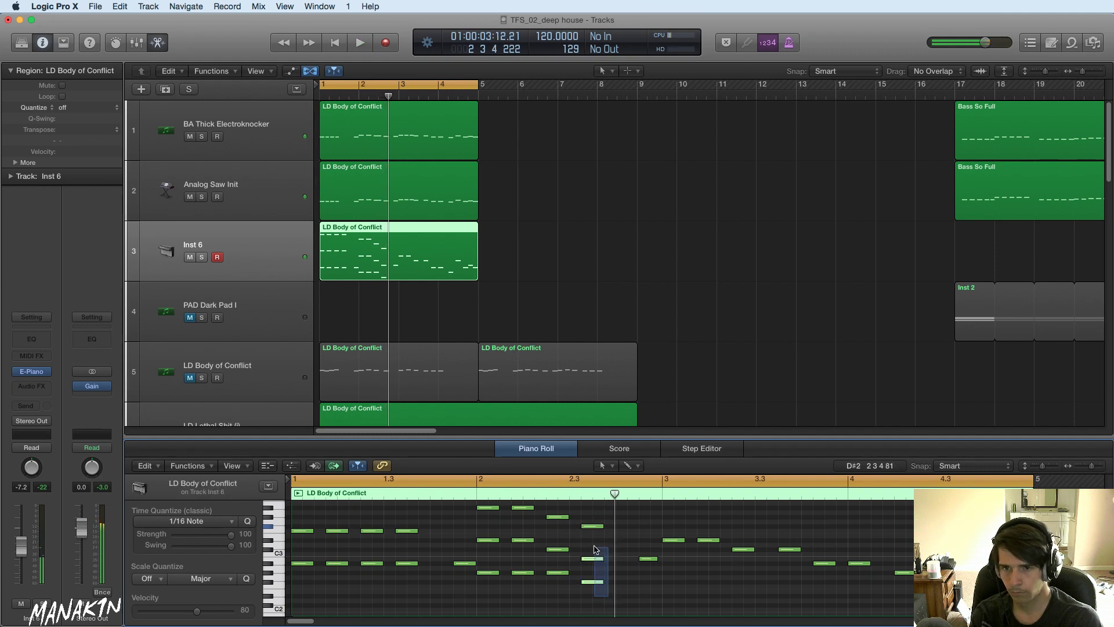
- Copy the fourth chord of bar 2 and the fourth chord of bar 1 to beat 4 of their own bars, and play
drag(594, 550, 627, 528)
key(space)
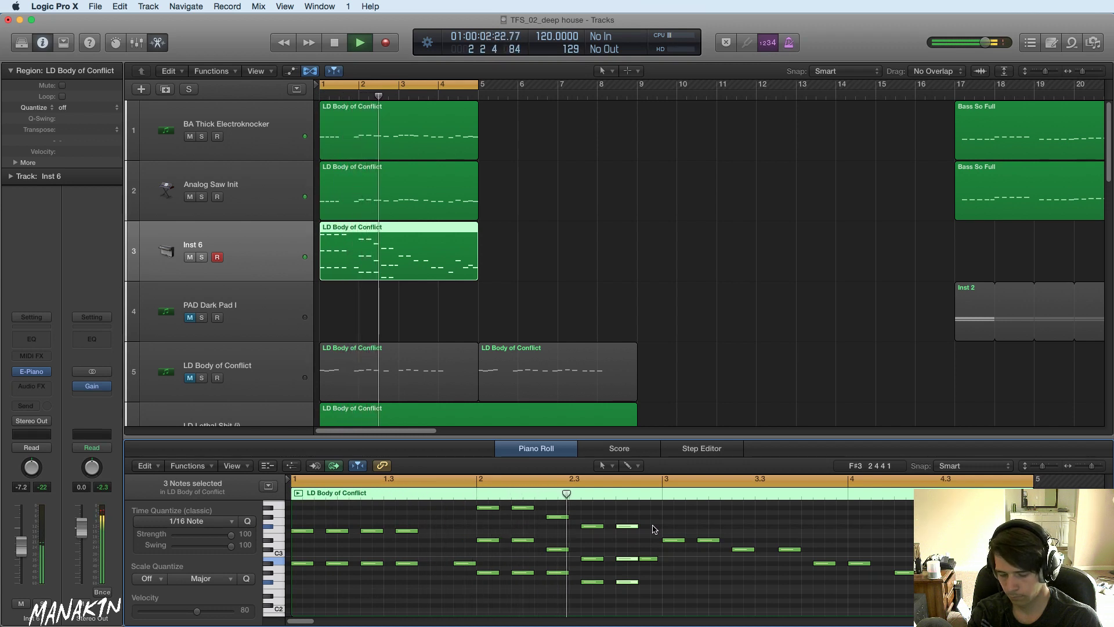
click(411, 584)
scroll(414, 540, up, 3)
drag(408, 554, 443, 554)
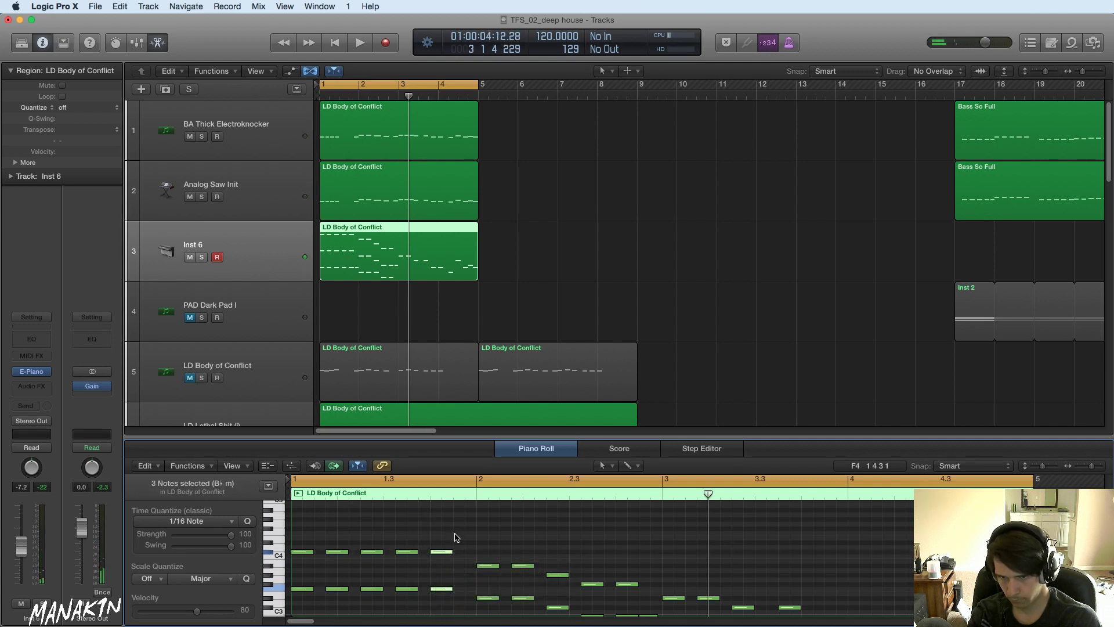
key(space)
- Continue listening to the loop and restart playback from the beginning of bar 3
scroll(455, 536, down, 2)
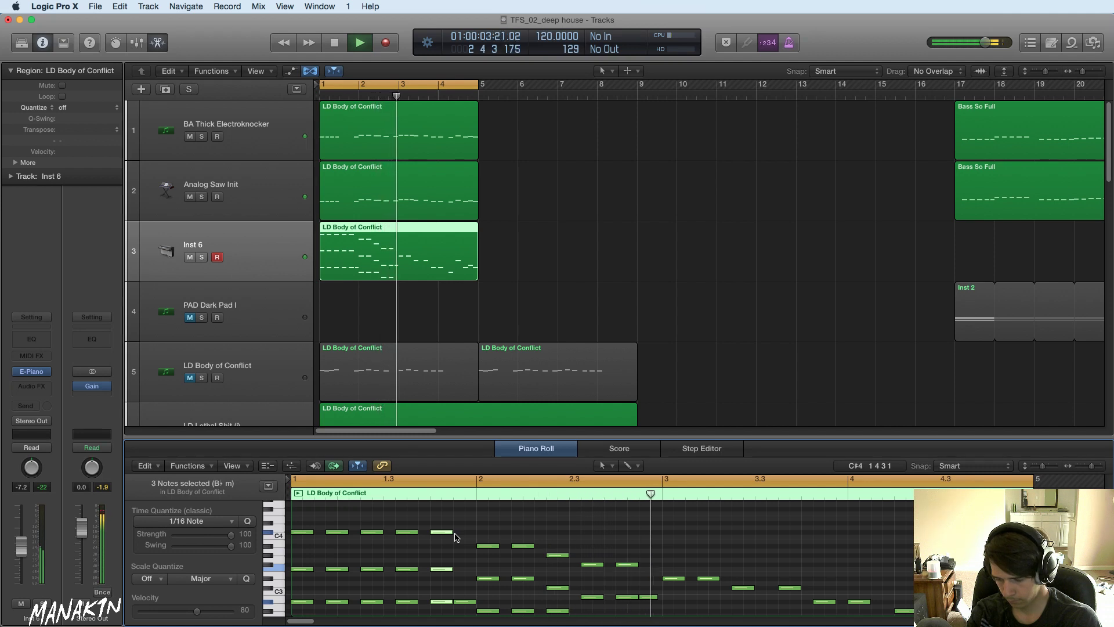
scroll(685, 538, down, 2)
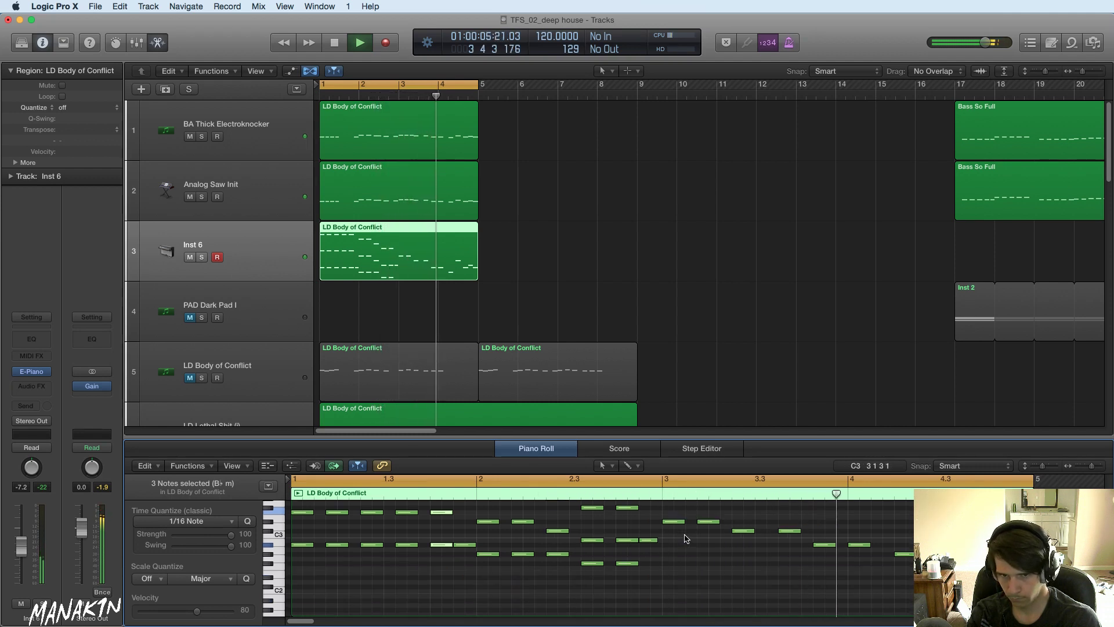
scroll(682, 537, up, 1)
click(663, 493)
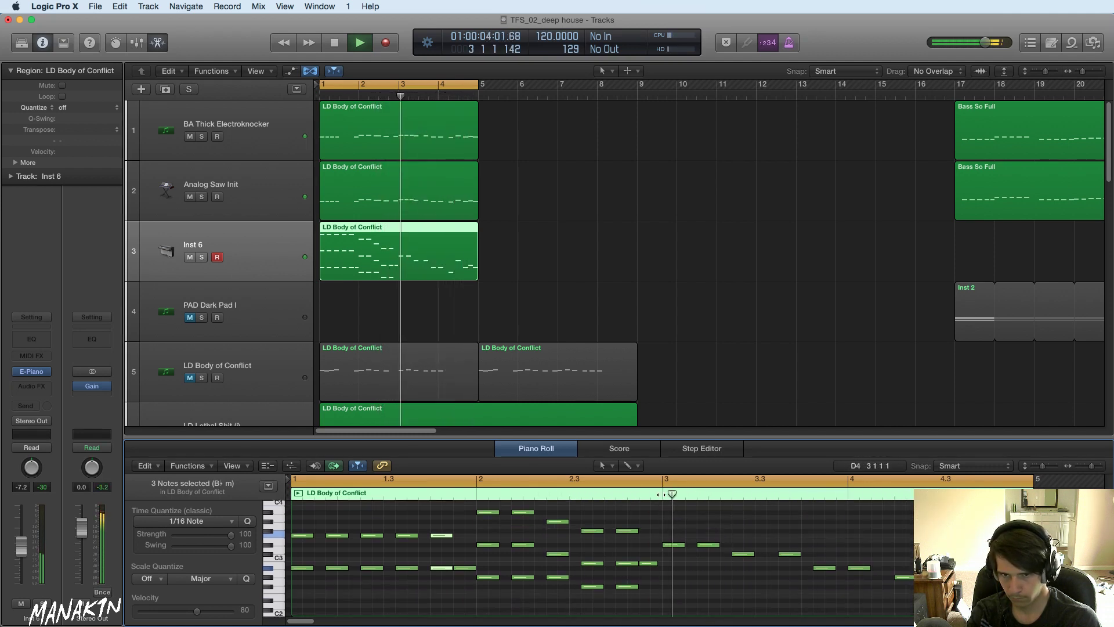
- Copy the top and bottom notes of bar 2's first two chords onto bar 3's first two notes, and play the result
key(space)
scroll(675, 556, up, 1)
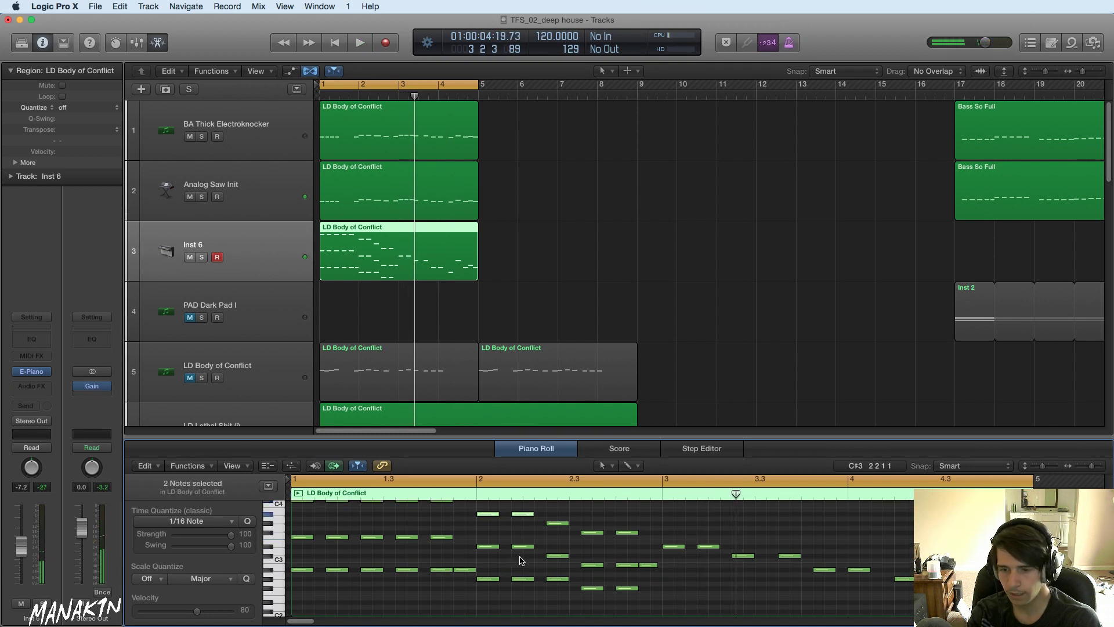
drag(489, 580, 671, 581)
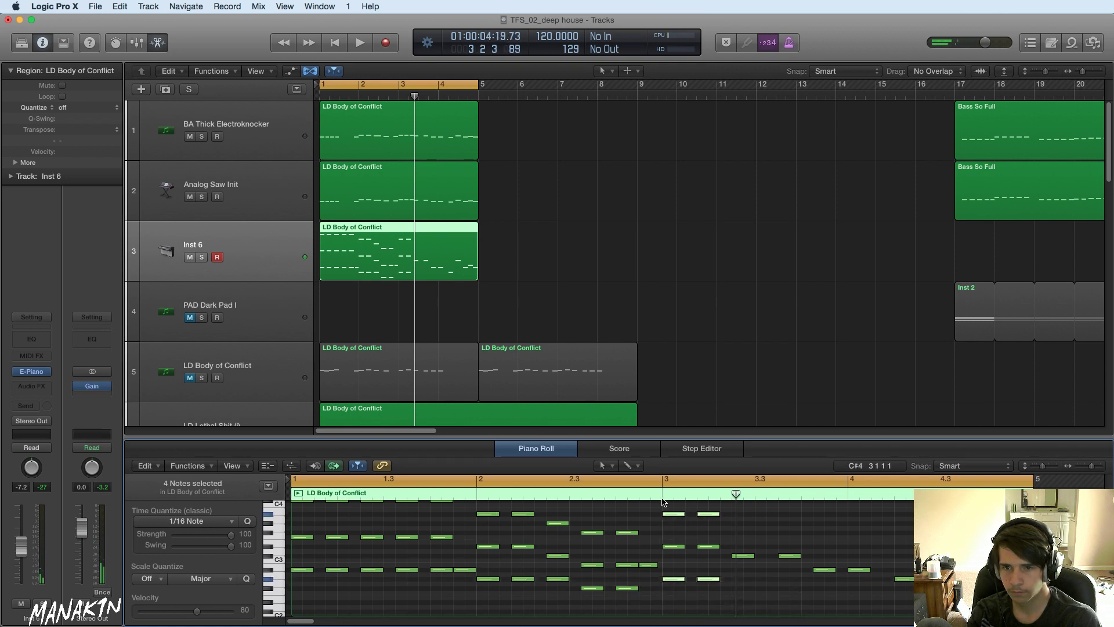
key(space)
key(space)
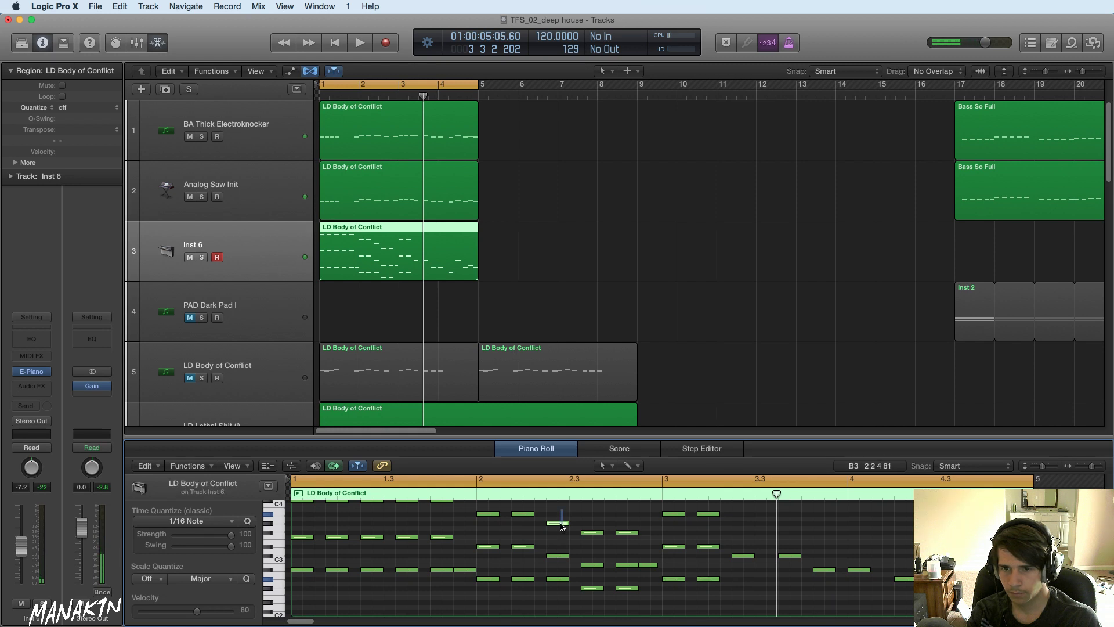
- Copy the G#3 and G#2 of bar 2's third chord onto bar 3's third and fourth notes, and play from bar 3
drag(558, 579, 789, 579)
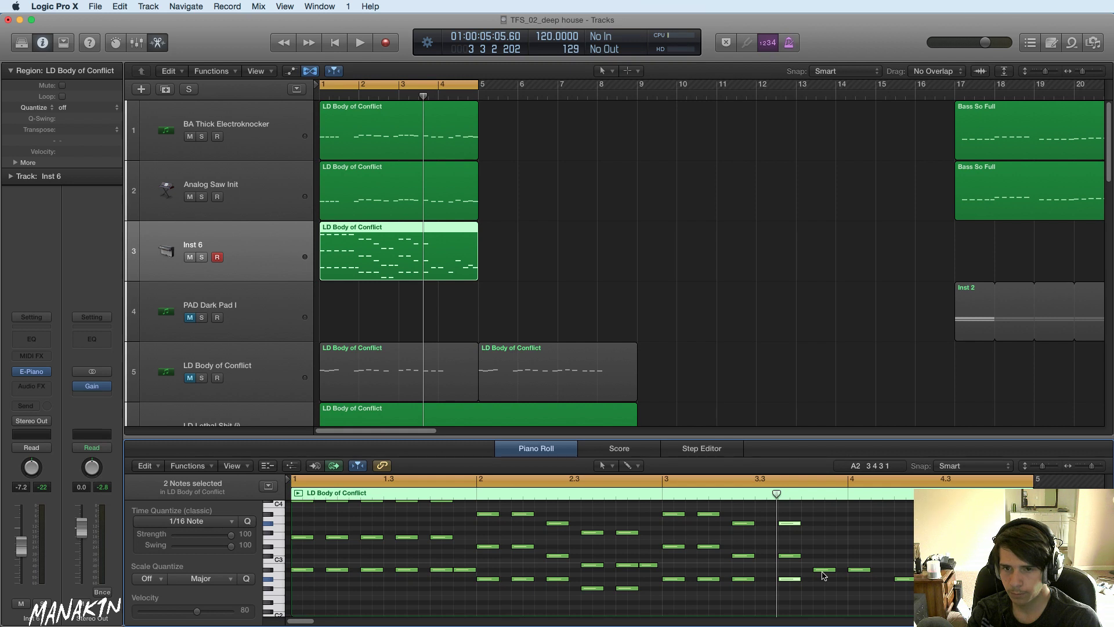
key(space)
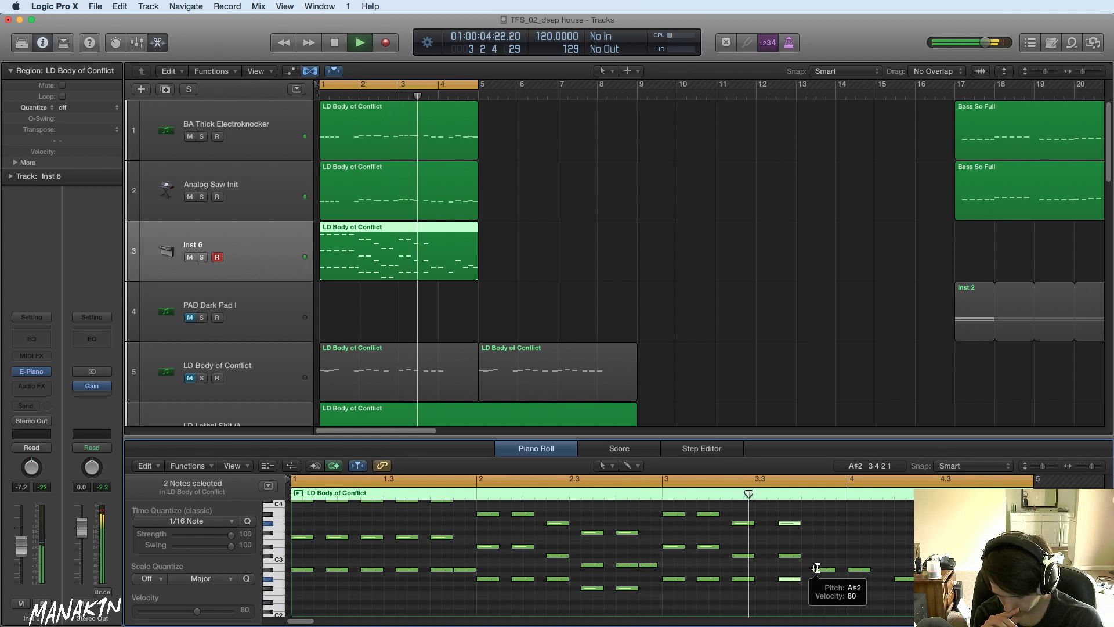
key(space)
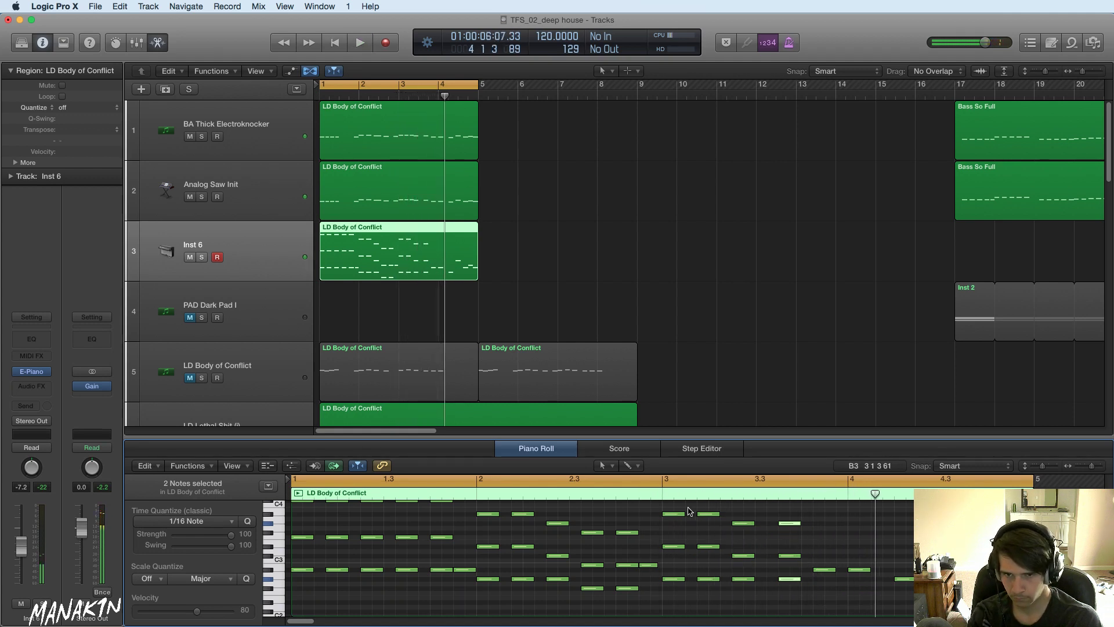
click(658, 496)
key(space)
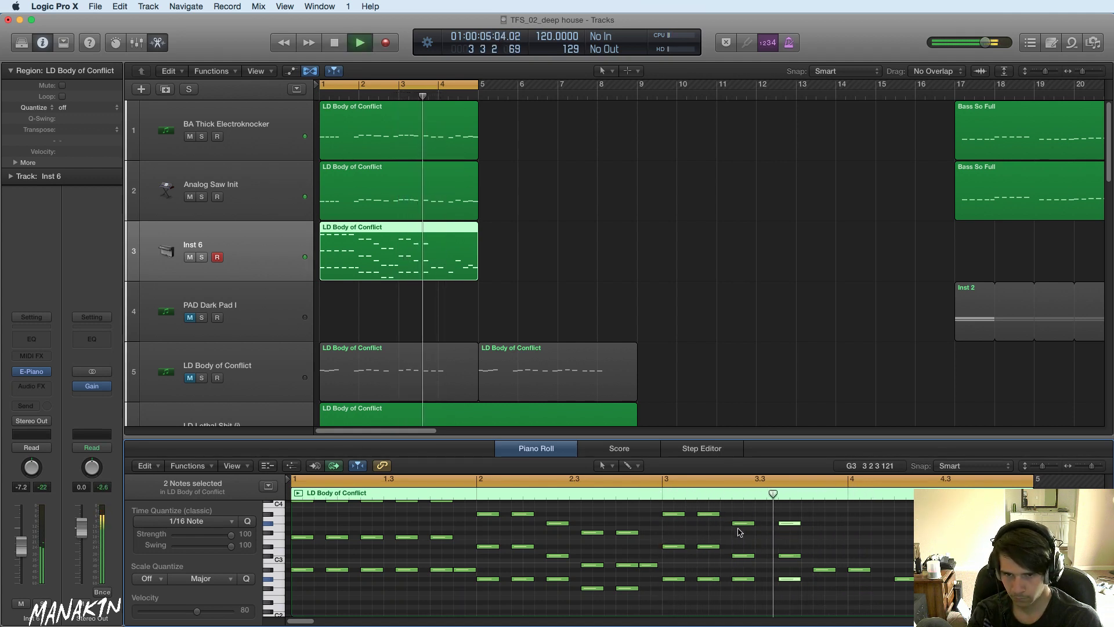
- Try bar 3's fourth chord one sixteenth earlier, undo the move, and compare both placements by playing from bar 3
drag(787, 562, 792, 585)
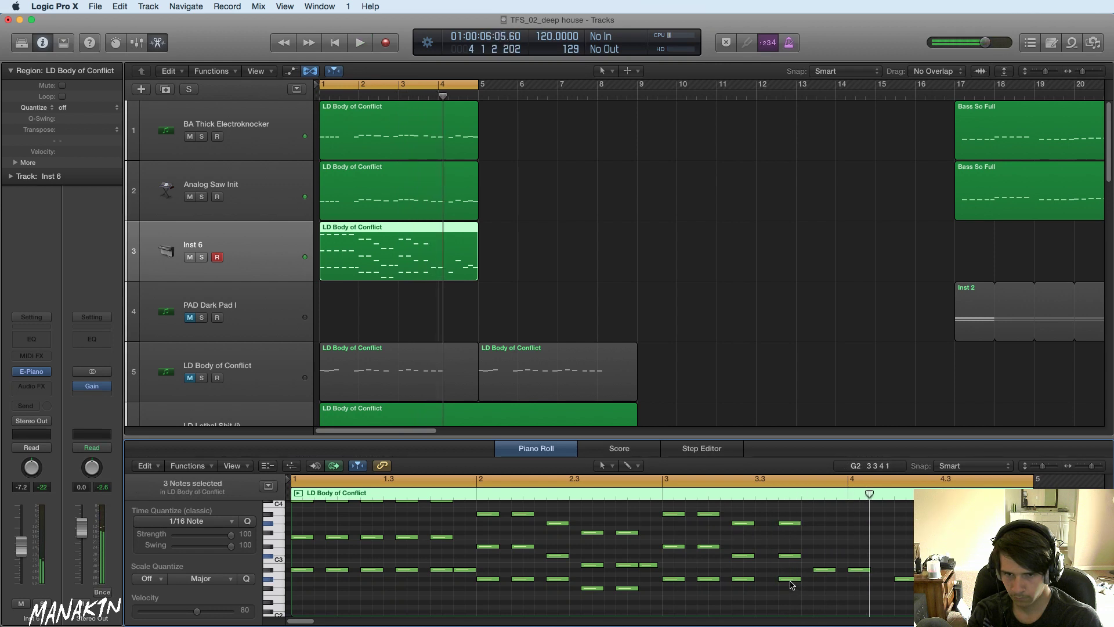
drag(783, 499, 778, 526)
key(space)
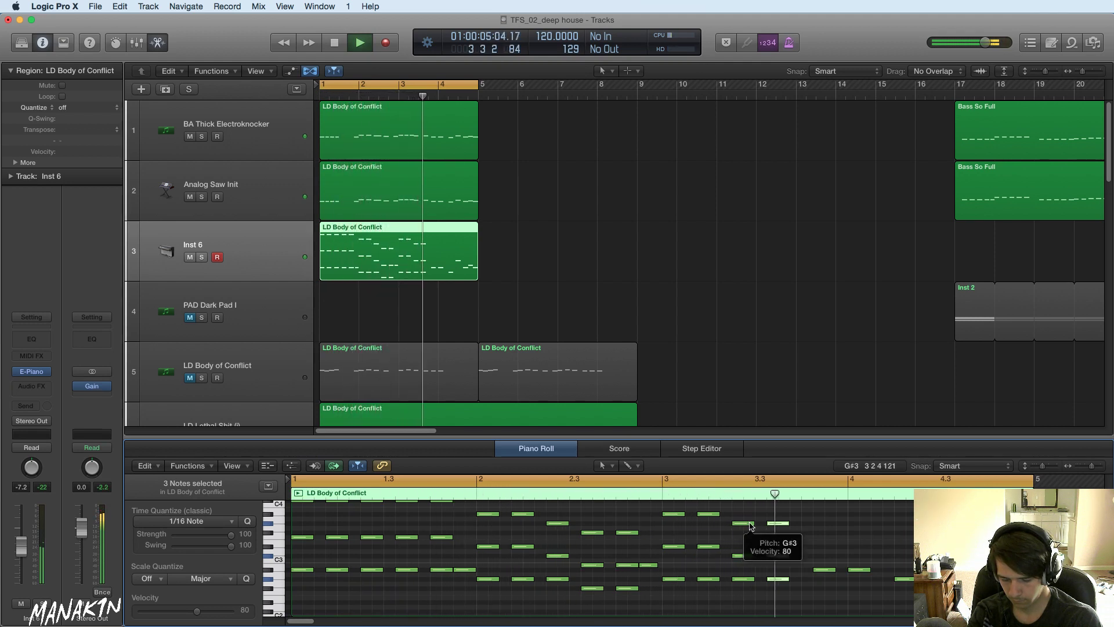
key(space)
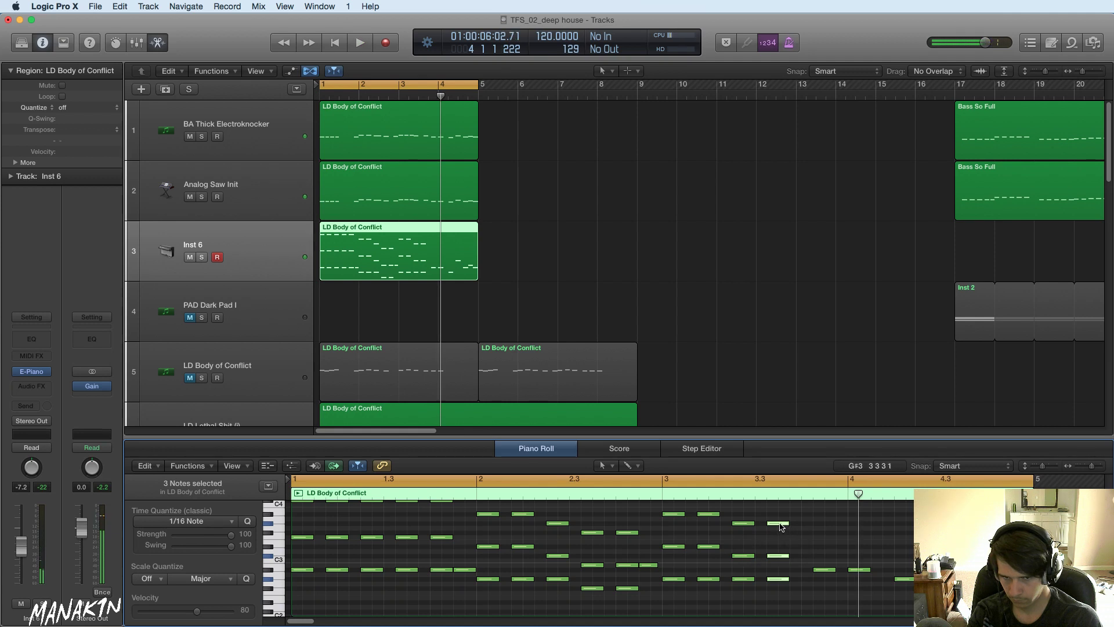
drag(781, 526, 781, 527)
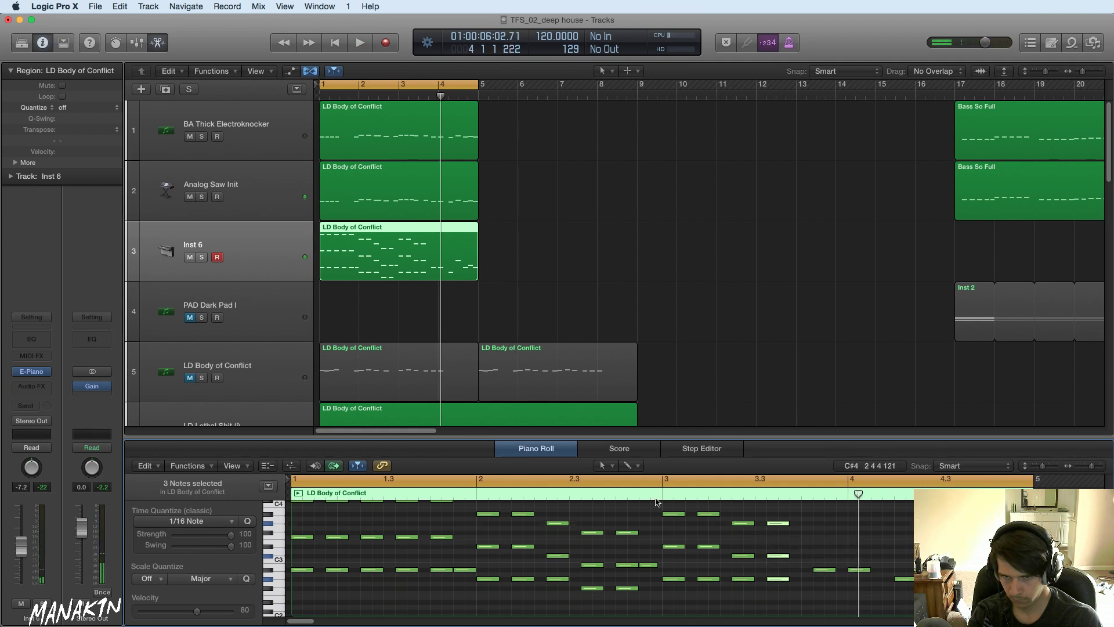
key(comma)
key(space)
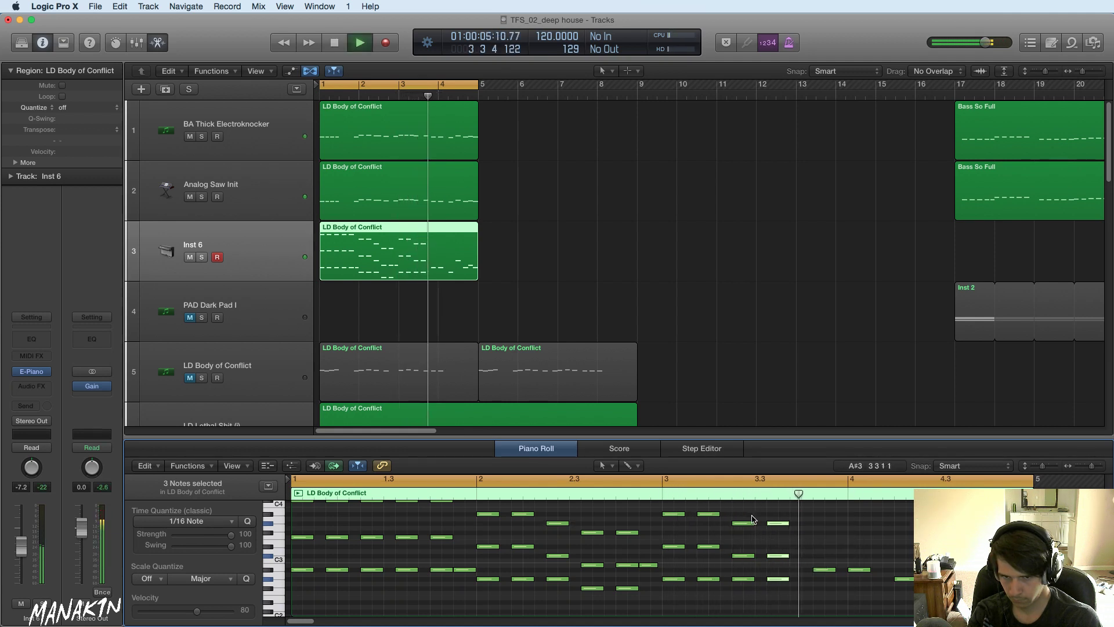
key(space)
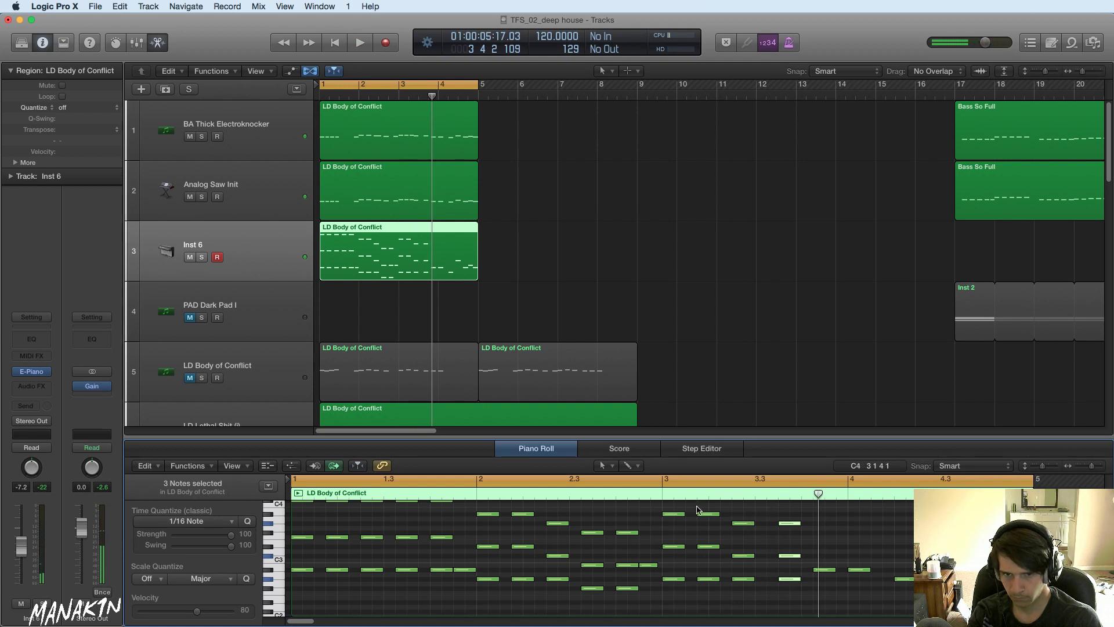
key(comma)
key(space)
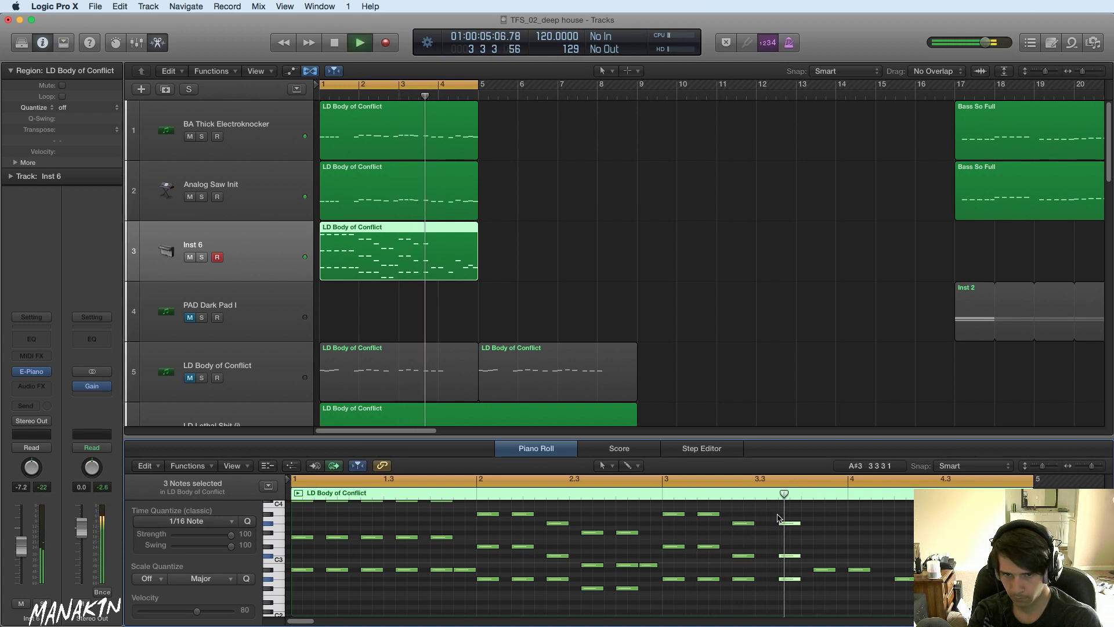
key(space)
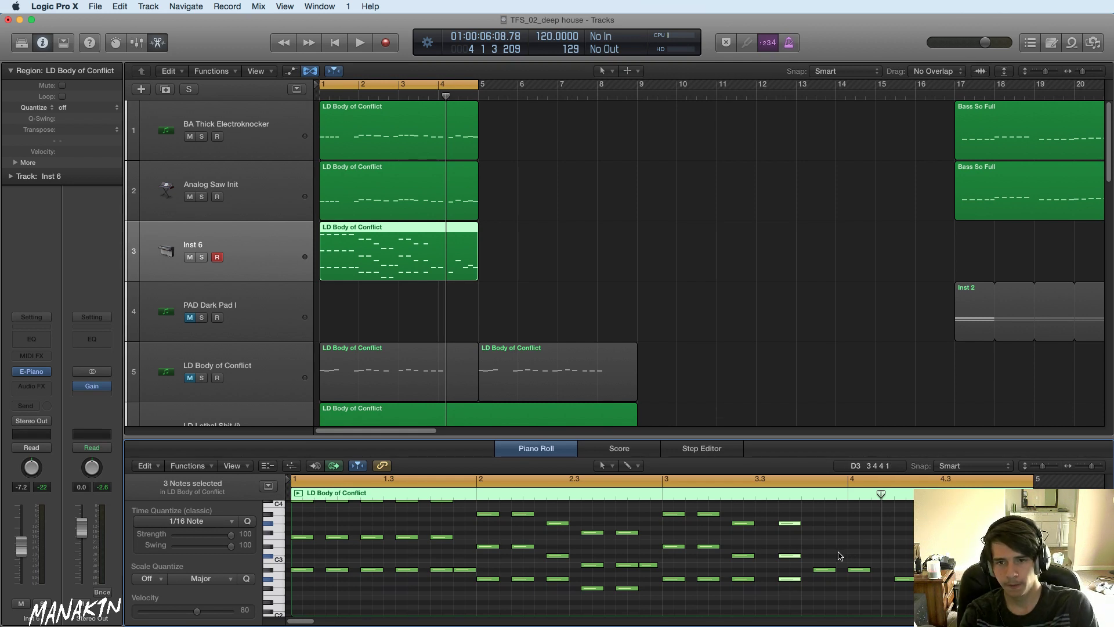
- Play the loop from the start, add an F3 above the last A#2 note of bar 1, and play again
key(space)
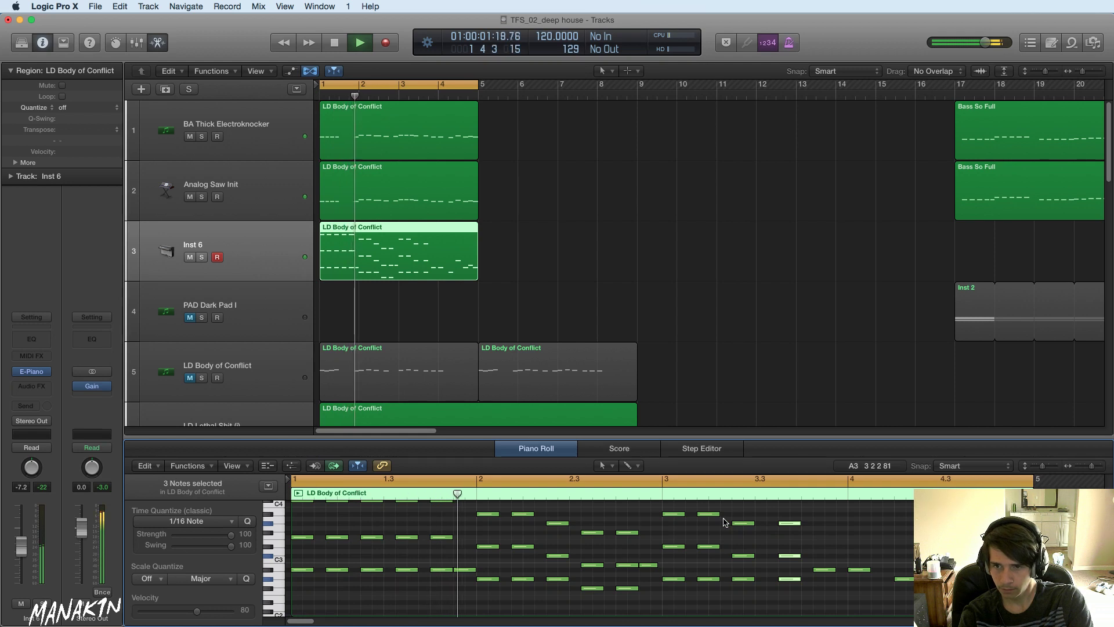
key(space)
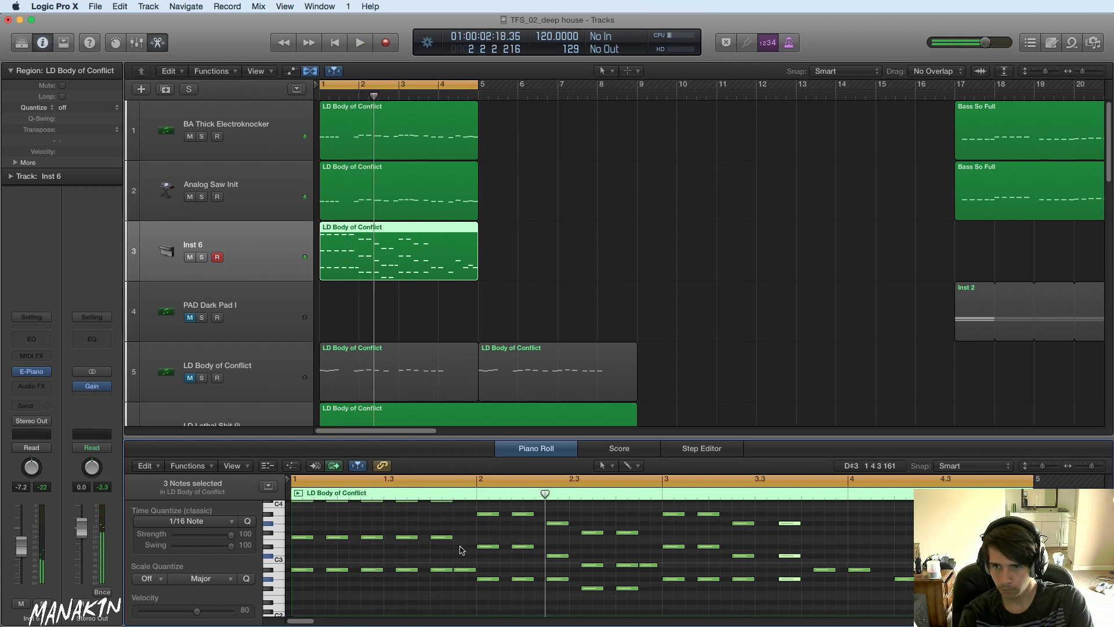
click(465, 537)
key(space)
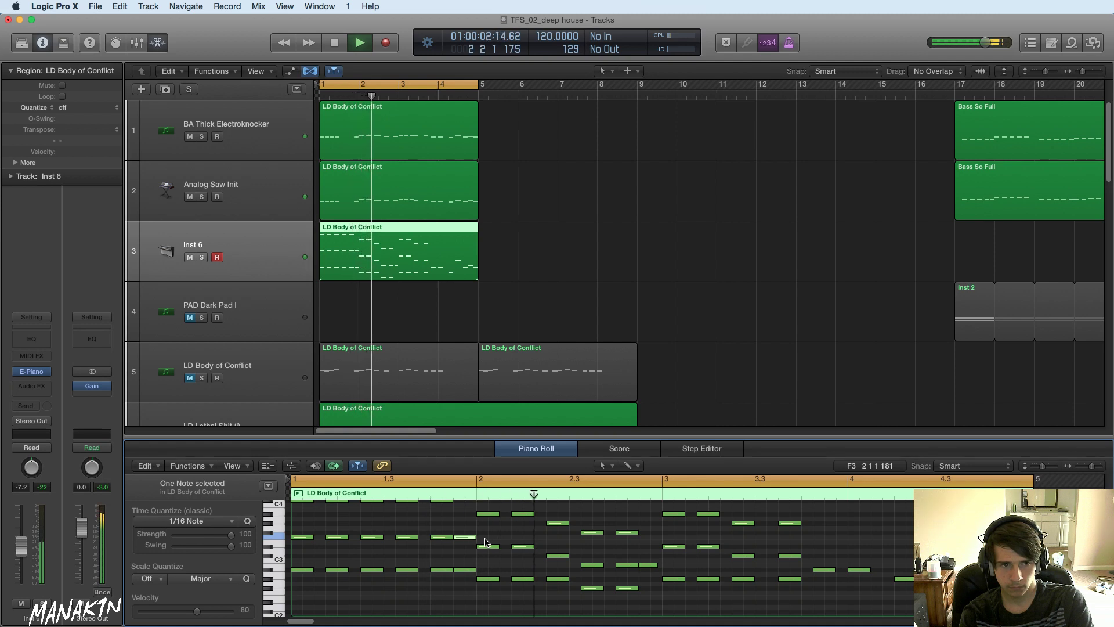
key(space)
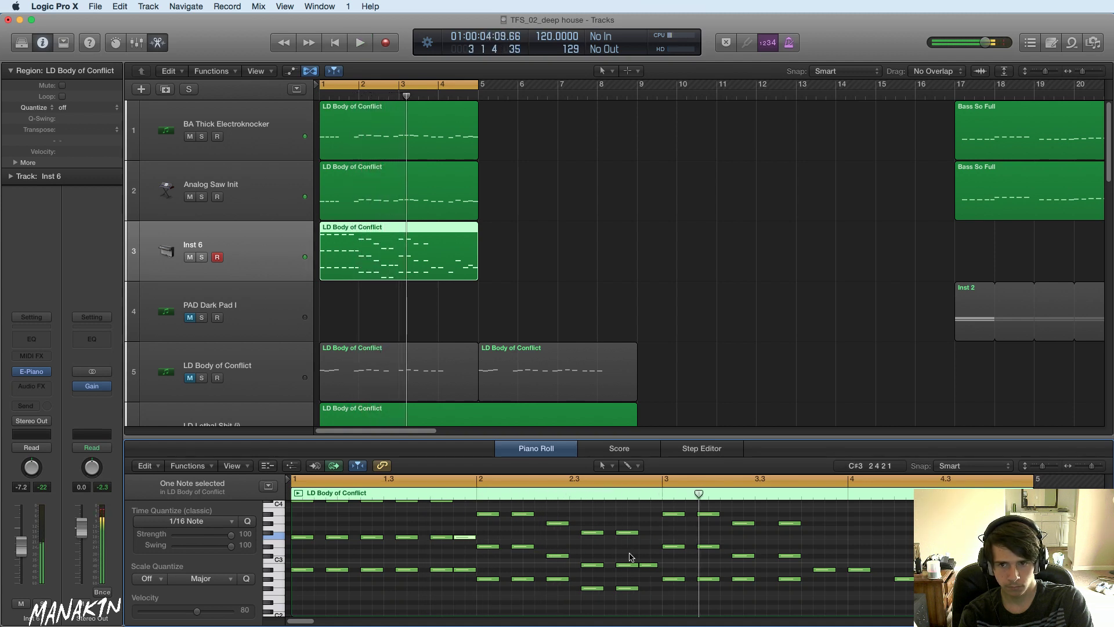
- Add a D#3 above bar 2's last note, lower bar 1's last F3 to D#3, and play the loop from the start
key(space)
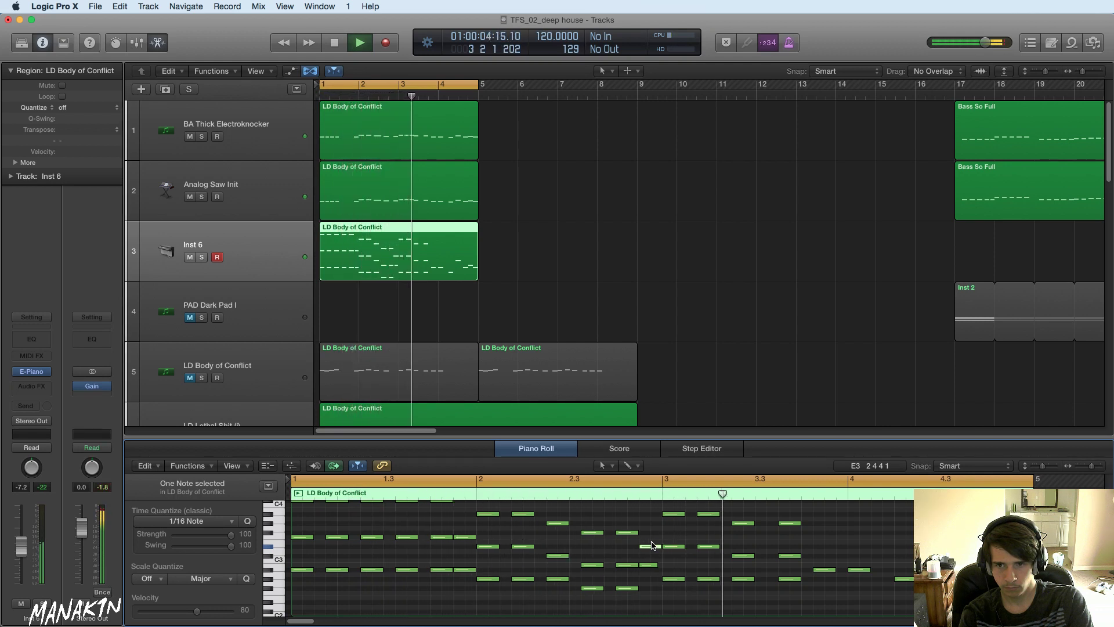
key(space)
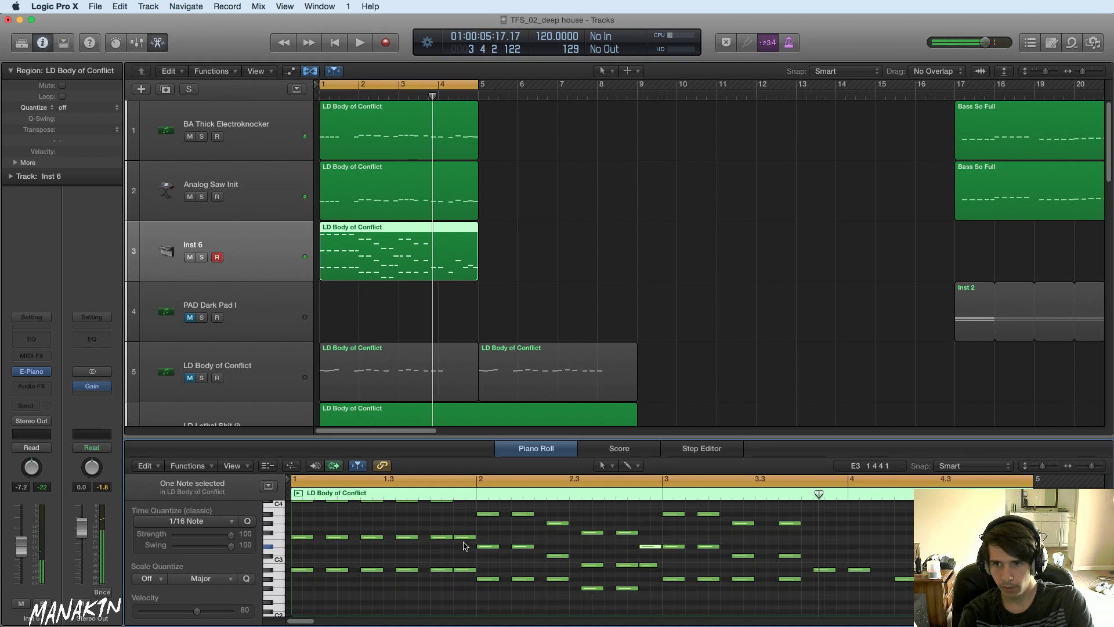
drag(464, 543, 464, 552)
key(Return)
key(space)
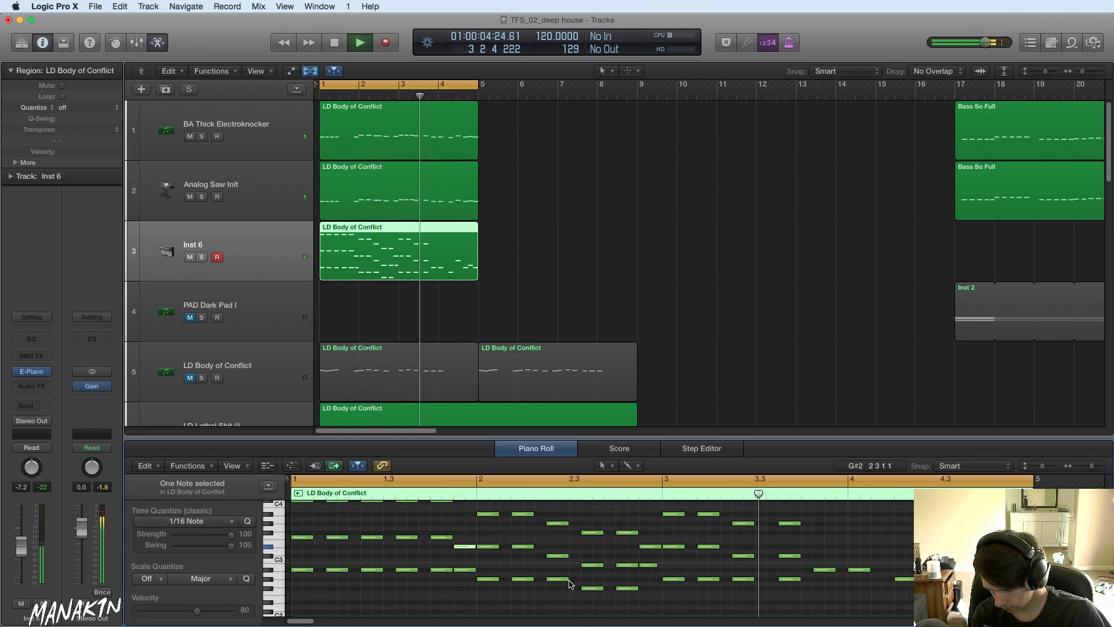
key(space)
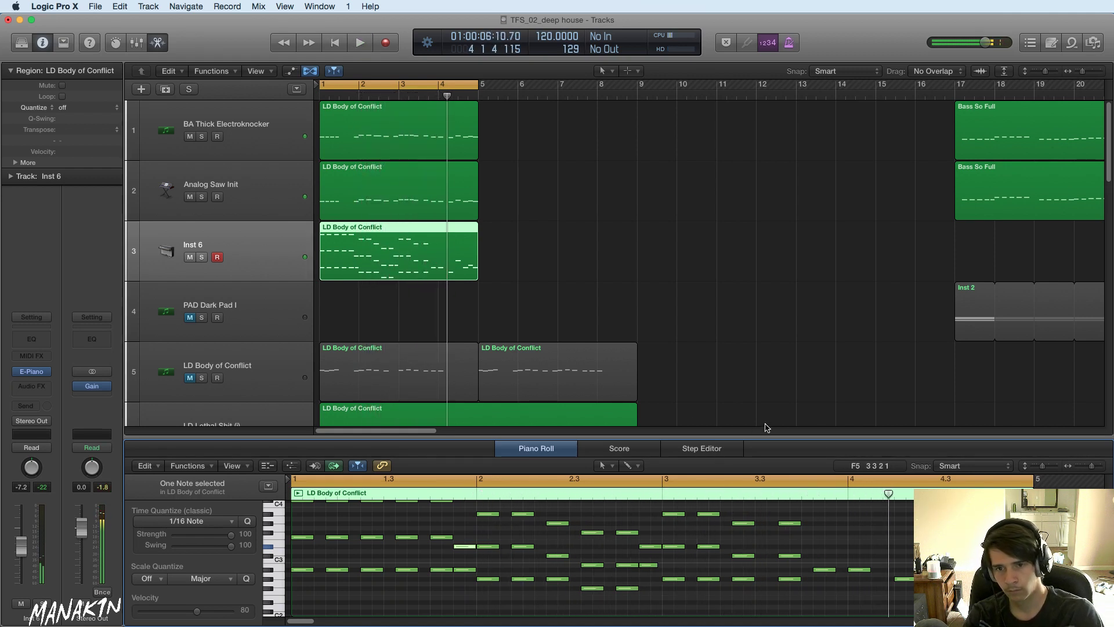
- Replay bar 3, move its fourth chord two sixteenths earlier to beat 3, and play the result
click(746, 479)
key(space)
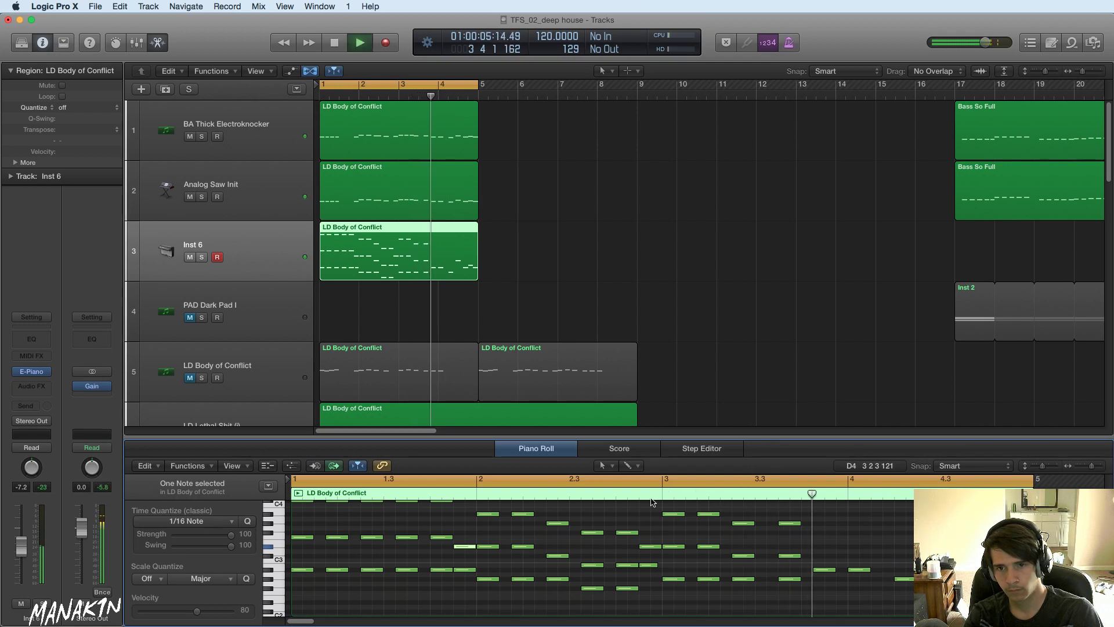
click(664, 481)
key(space)
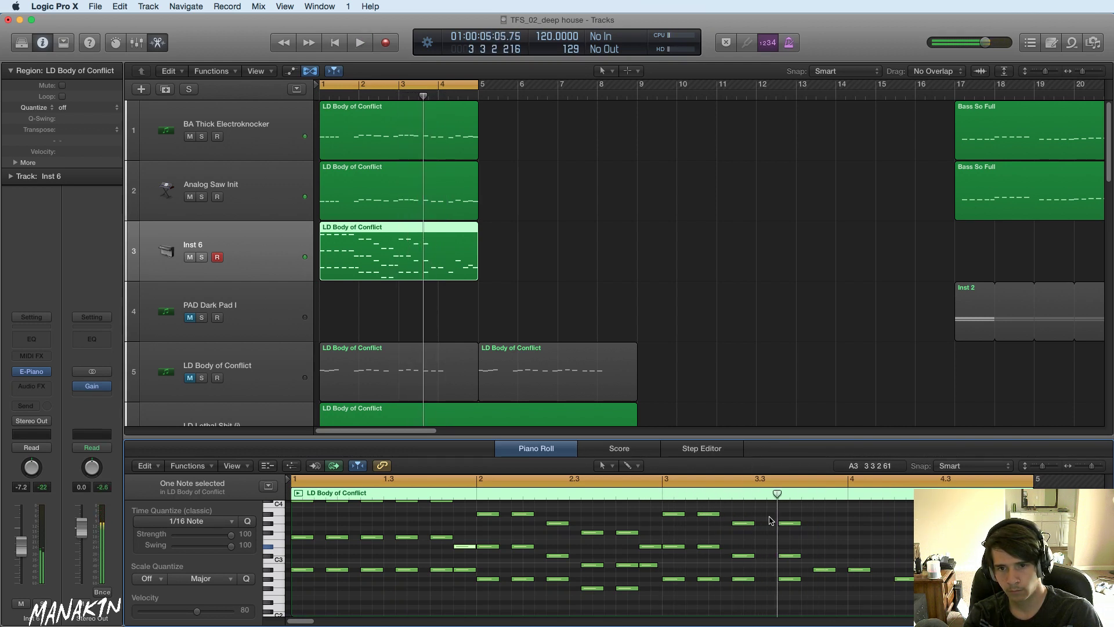
drag(787, 585, 763, 584)
key(space)
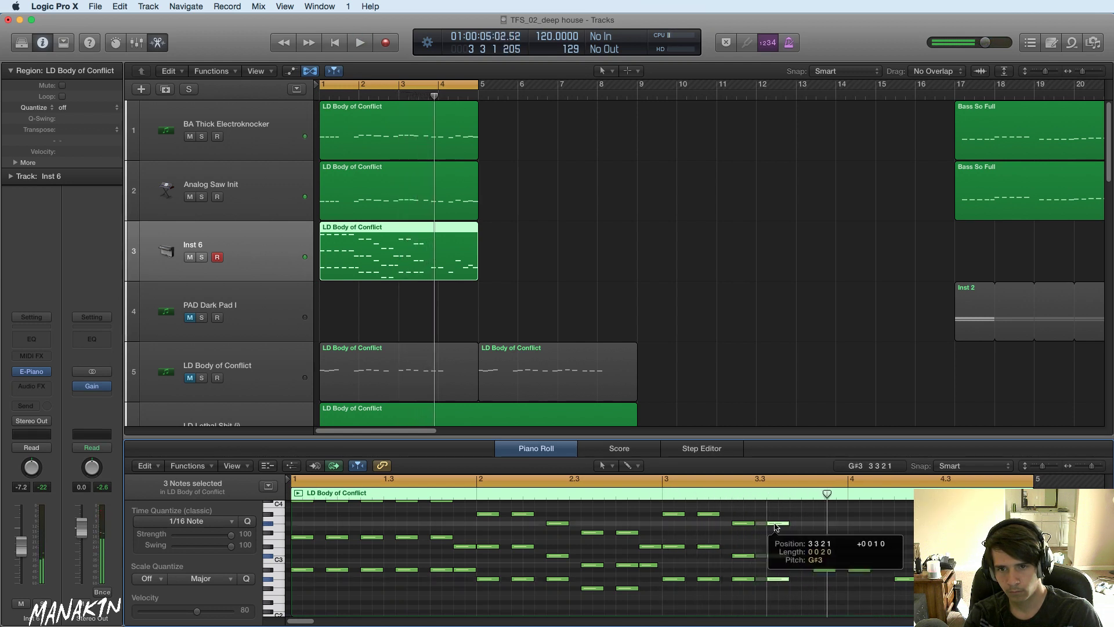
- Try bar 3's fourth chord one sixteenth after beat 3, at position 3 3 2 1, and play it from bar 3
drag(769, 524, 781, 524)
key(space)
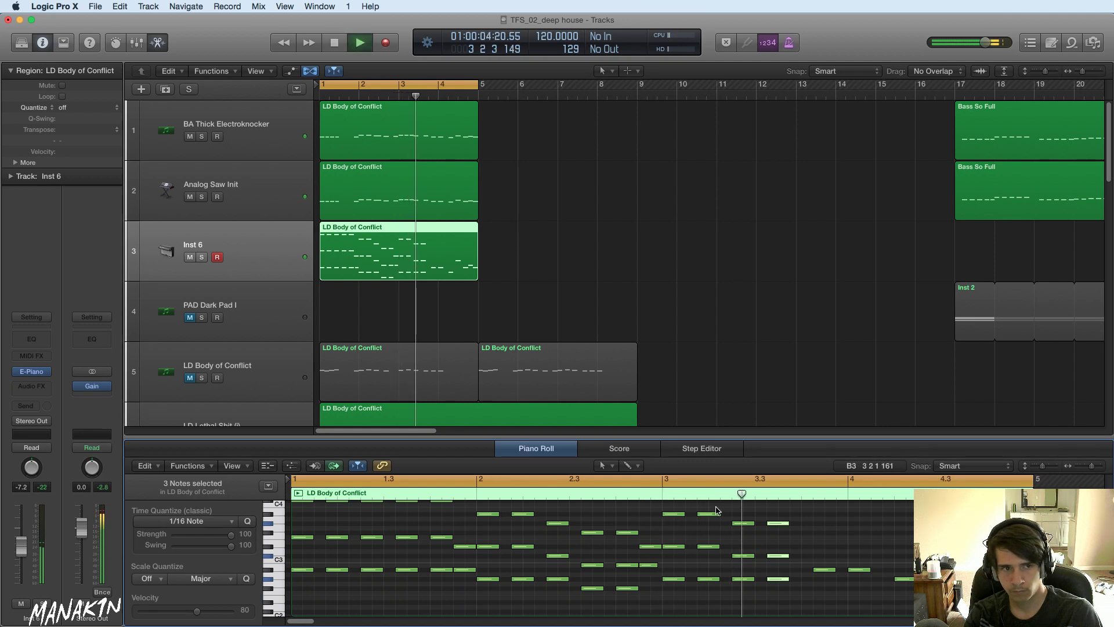
key(space)
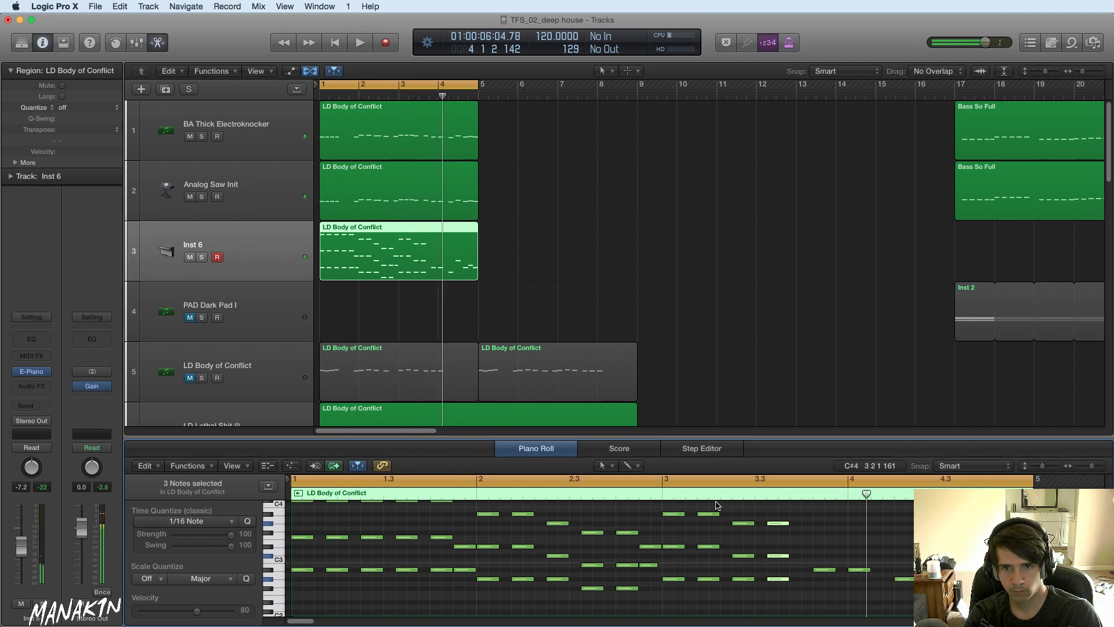
key(space)
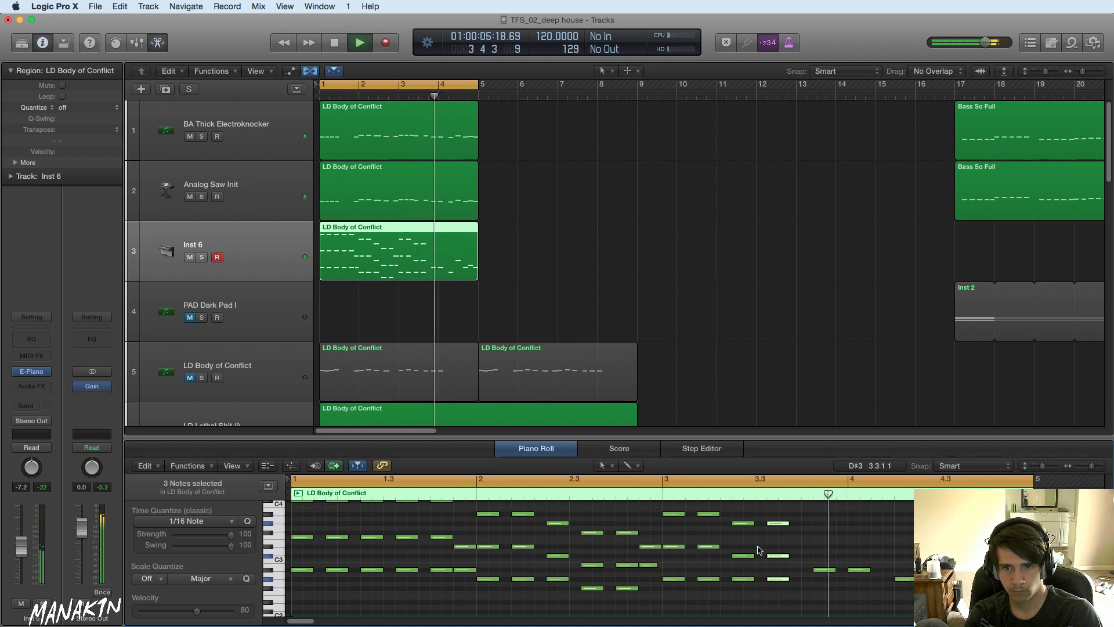
- Try moving bar 3's next A#2 note to beat 4, add F#2 and F3 to form a chord, and play from bar 3
drag(821, 573, 811, 573)
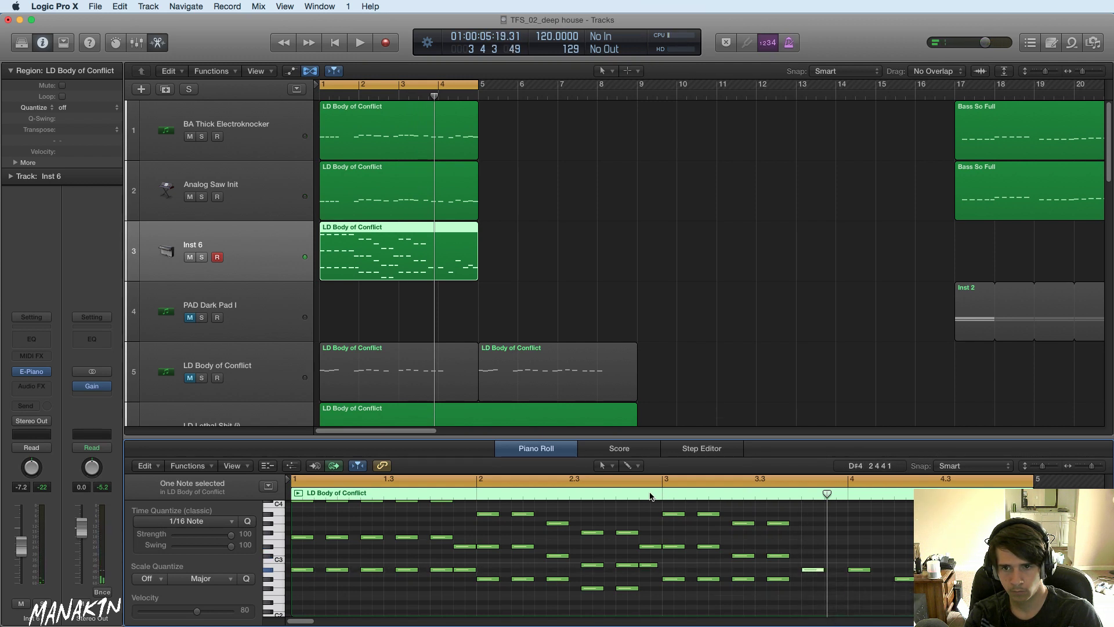
key(space)
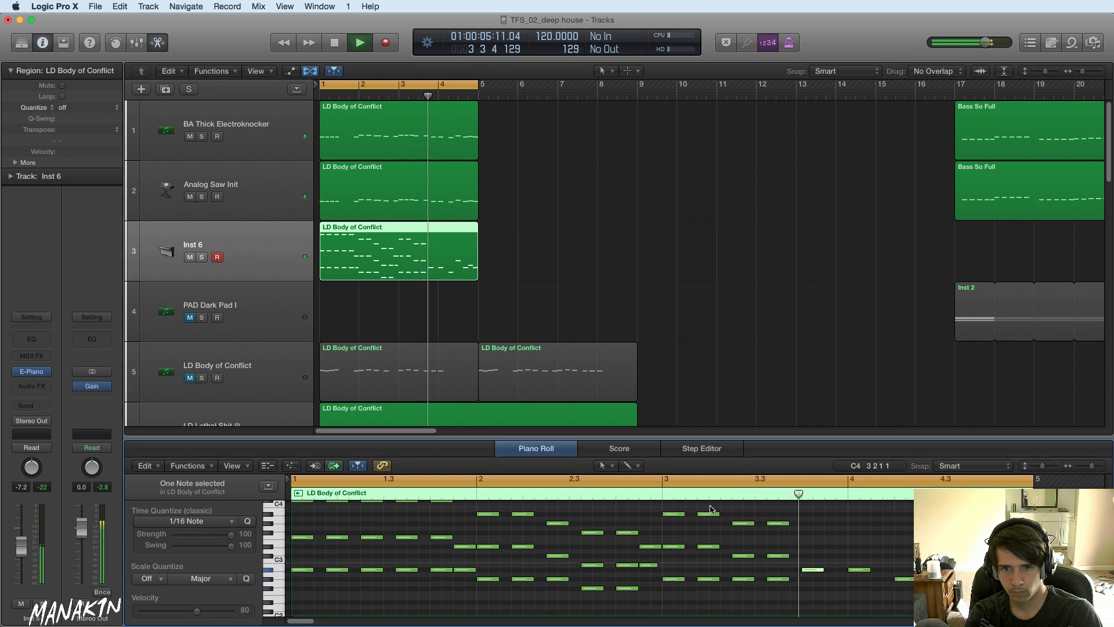
key(space)
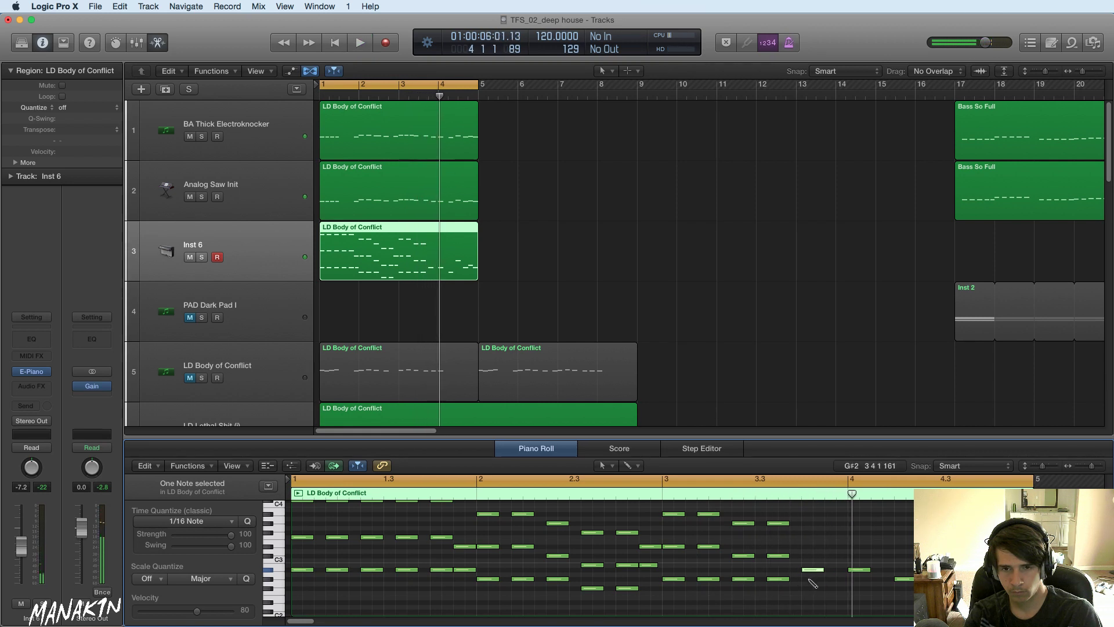
drag(811, 586, 811, 590)
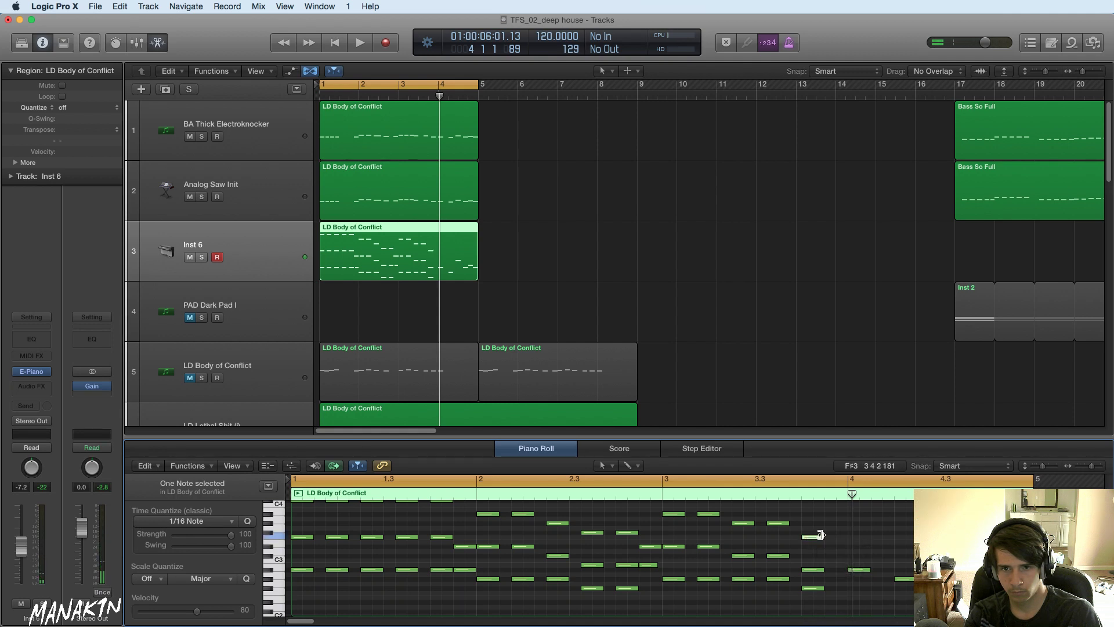
click(662, 497)
key(space)
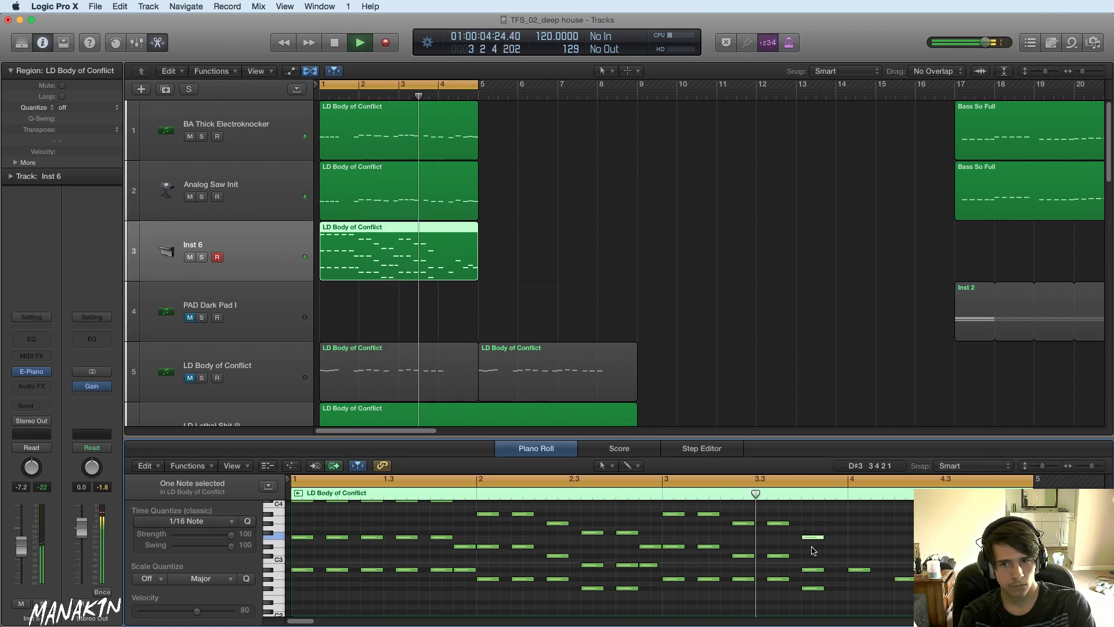
key(space)
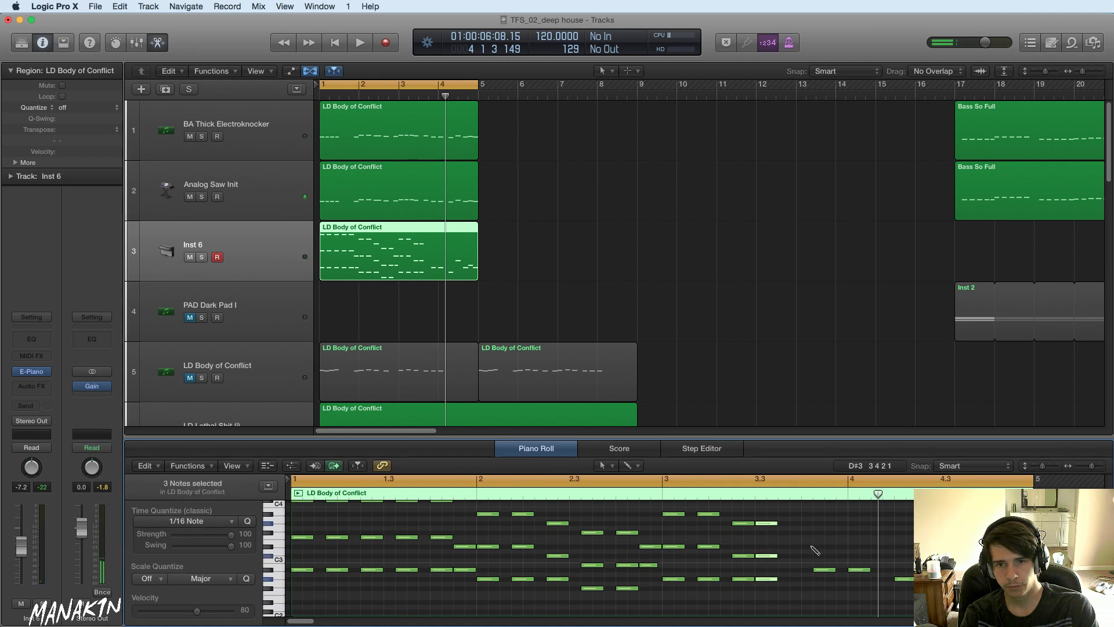
- Move bar 3's fourth chord two sixteenths later, to position 3 3 3 1, and play the result from bar 3
key(Return)
key(space)
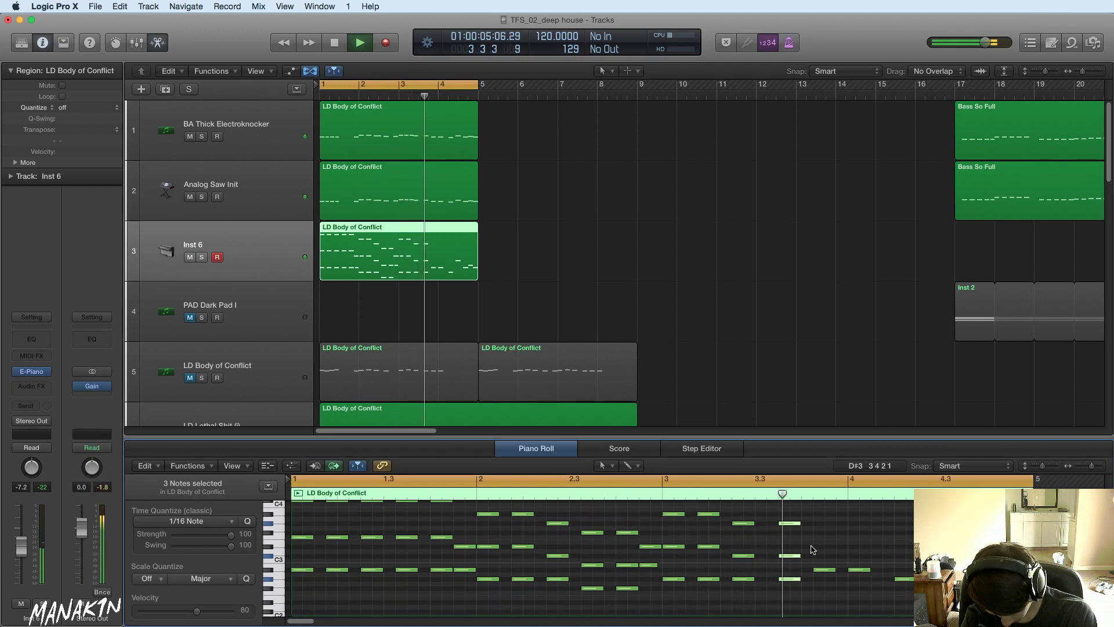
key(space)
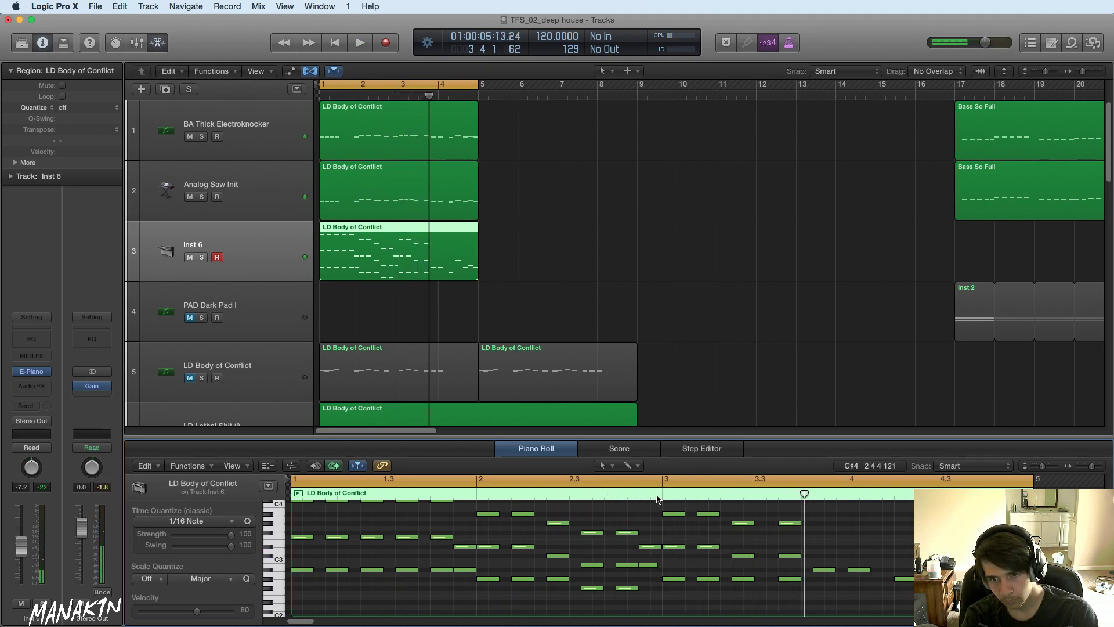
click(657, 496)
key(space)
key(space)
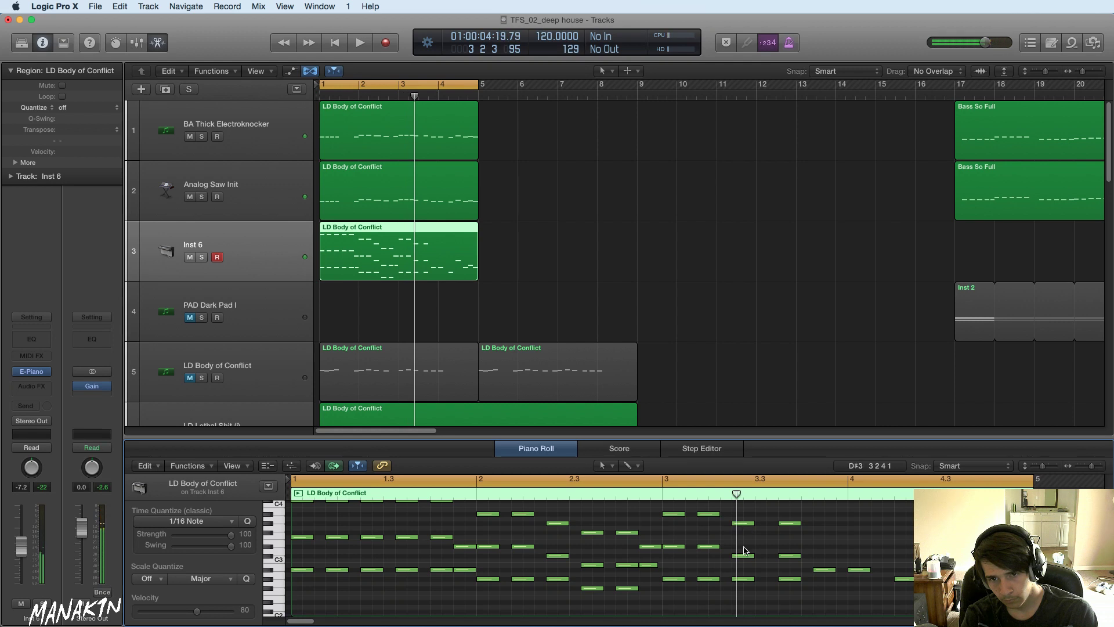
- Raise the top note of bar 3's third chord to C#4 and its bottom note to A#2, and play bar 3
drag(747, 525, 747, 511)
key(space)
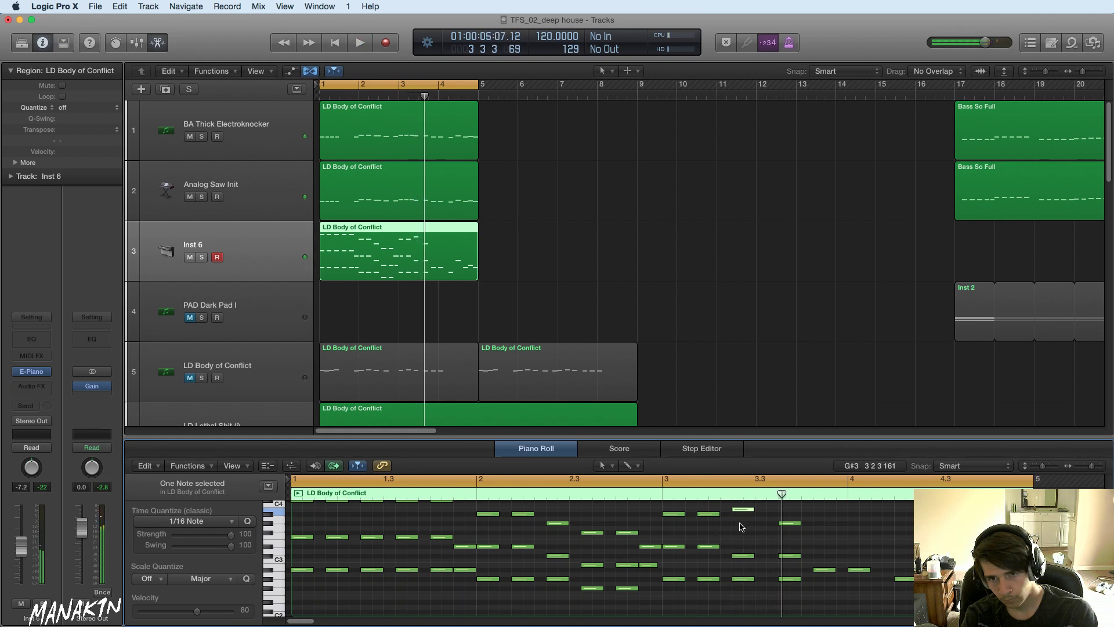
scroll(742, 526, up, 2)
drag(746, 534, 746, 524)
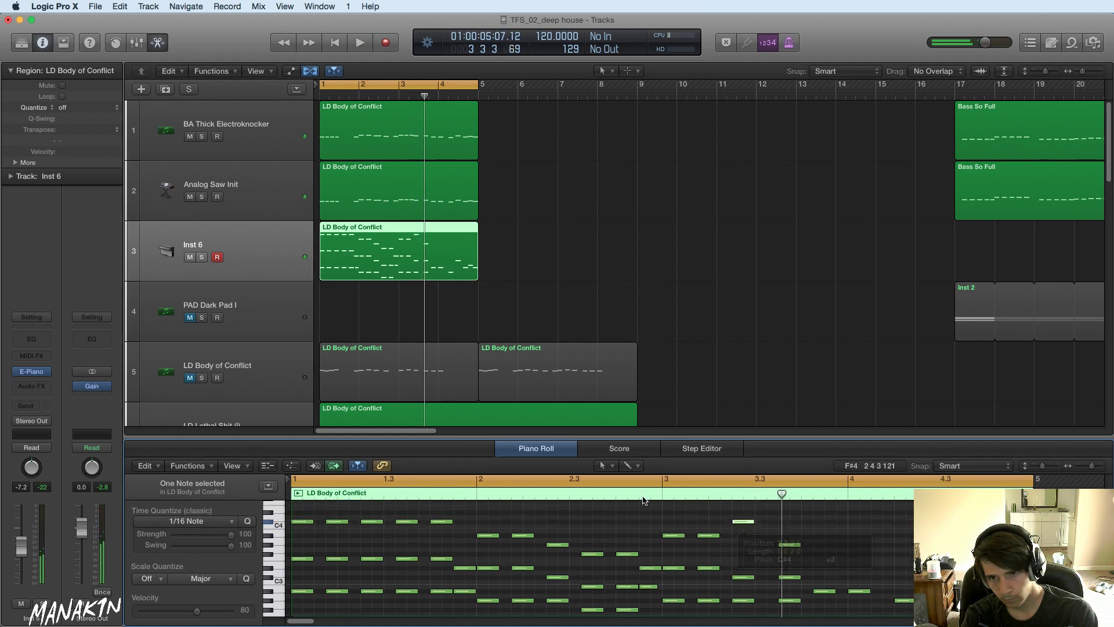
scroll(720, 522, down, 2)
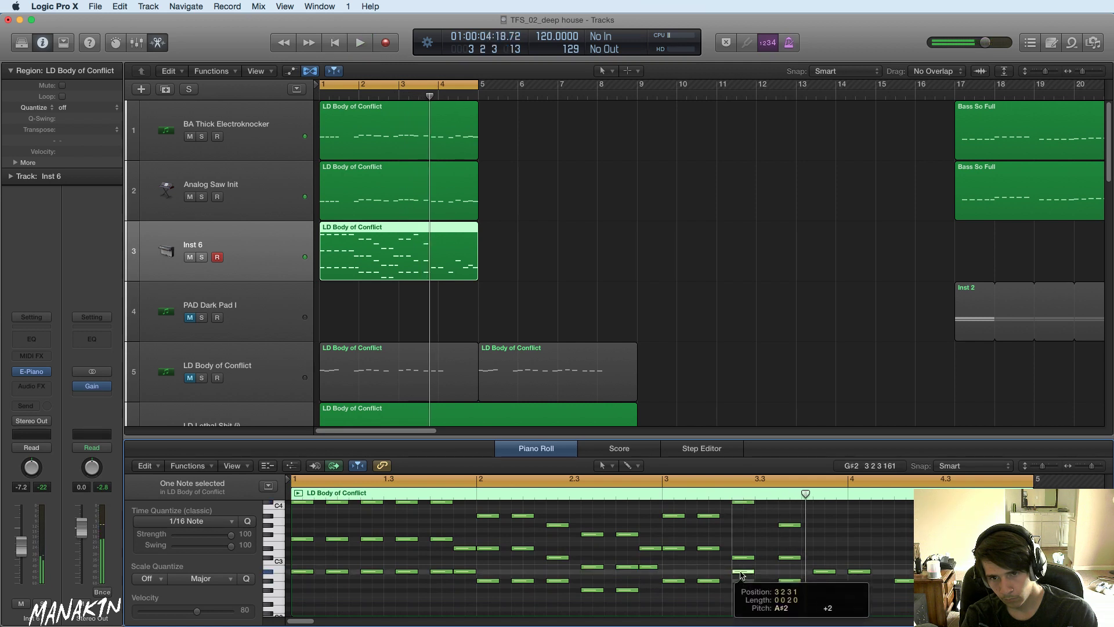
drag(741, 581, 741, 571)
key(space)
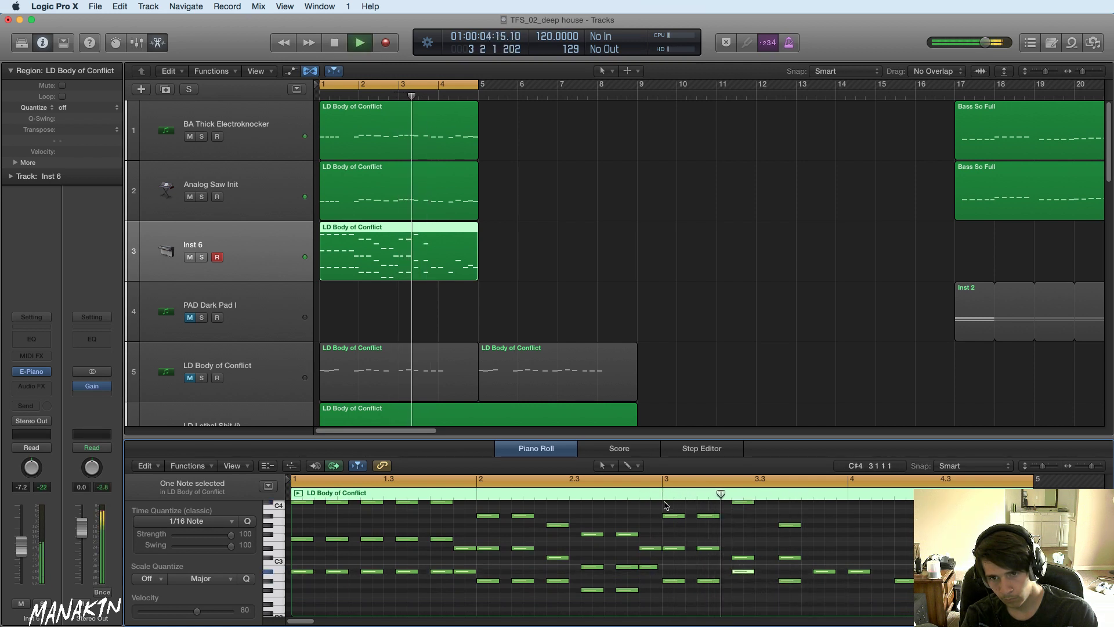
key(space)
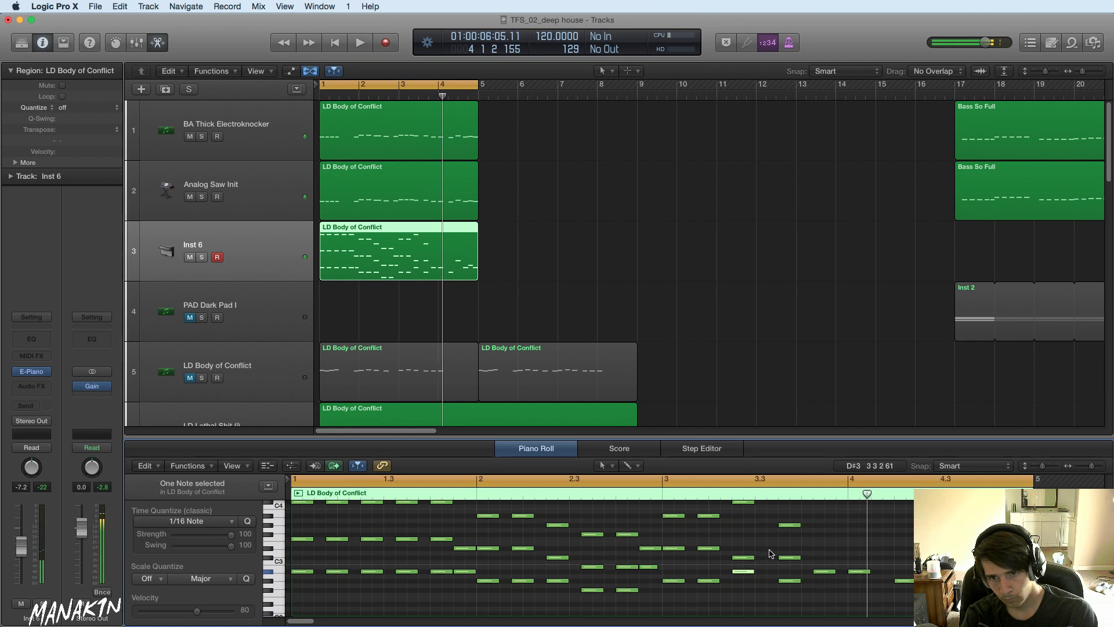
- Add D#3 notes above the A#2 notes at 3 4 2 1 and 4 1 1 1, lower both to C#3, and play the passage
key(space)
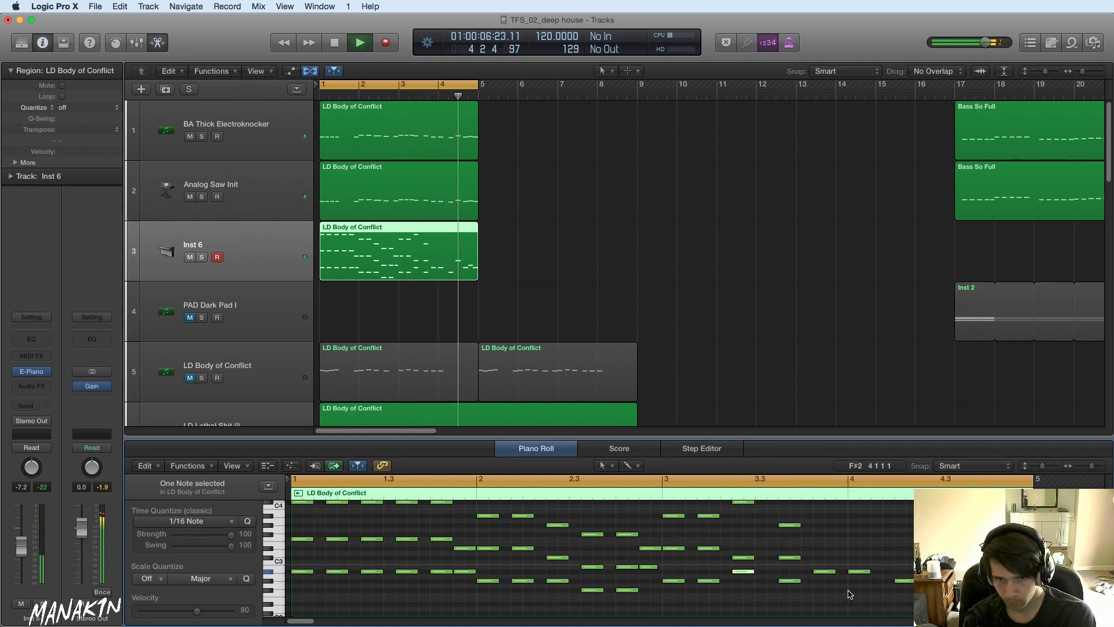
key(space)
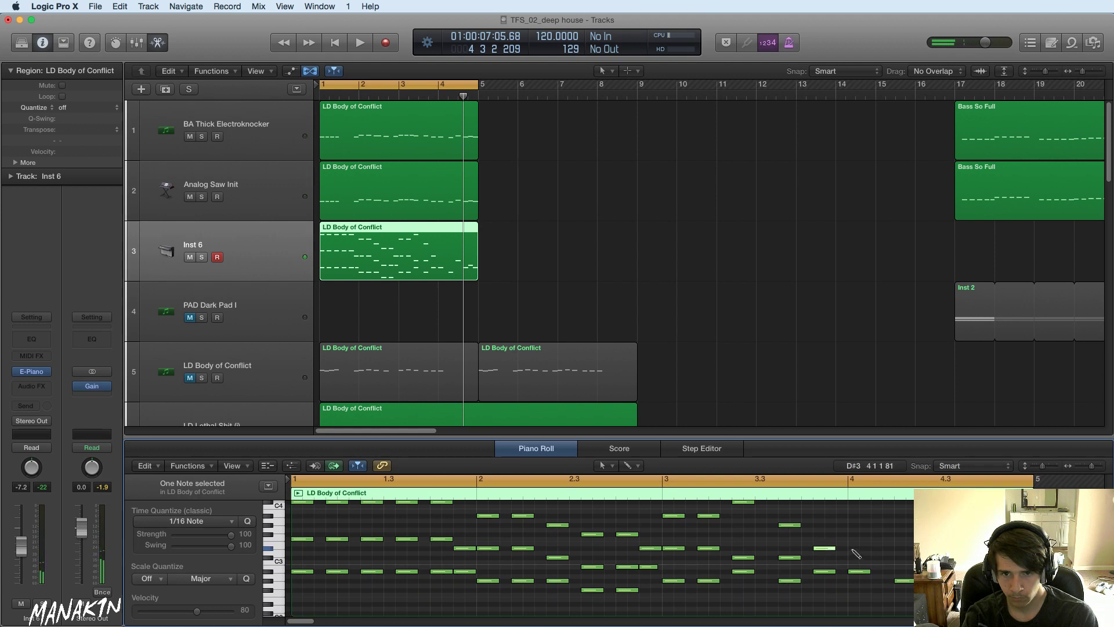
key(space)
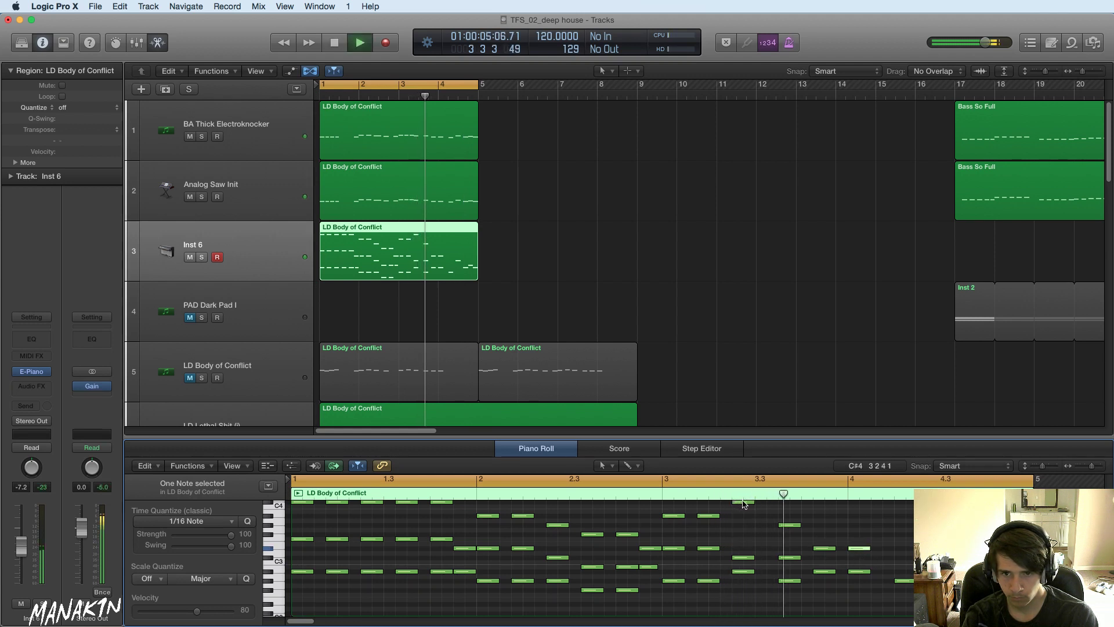
drag(871, 539, 824, 559)
key(space)
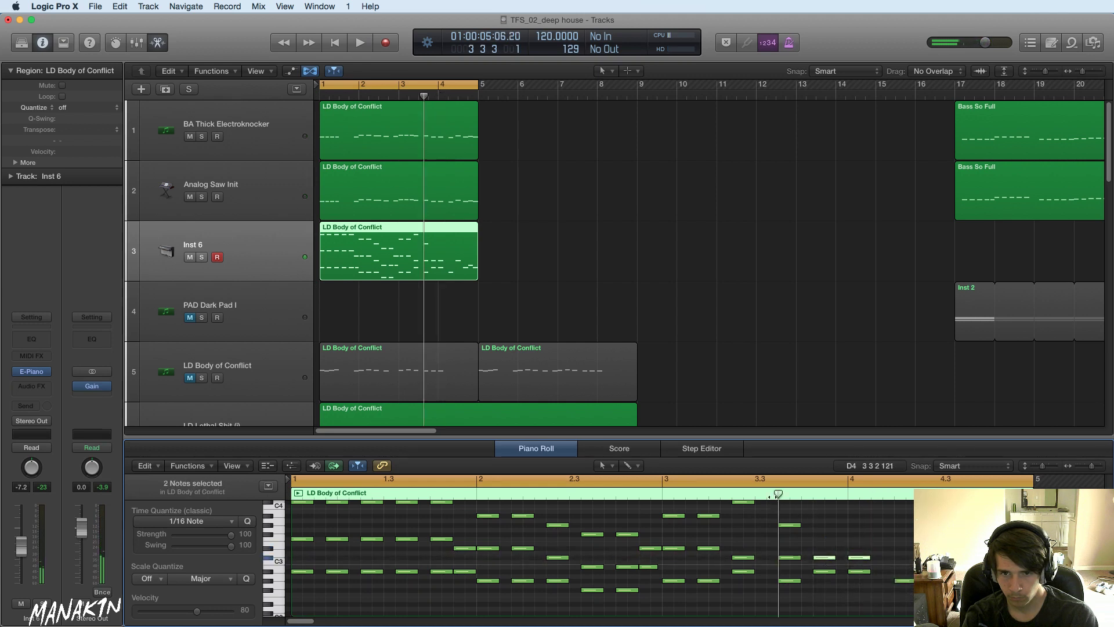
key(space)
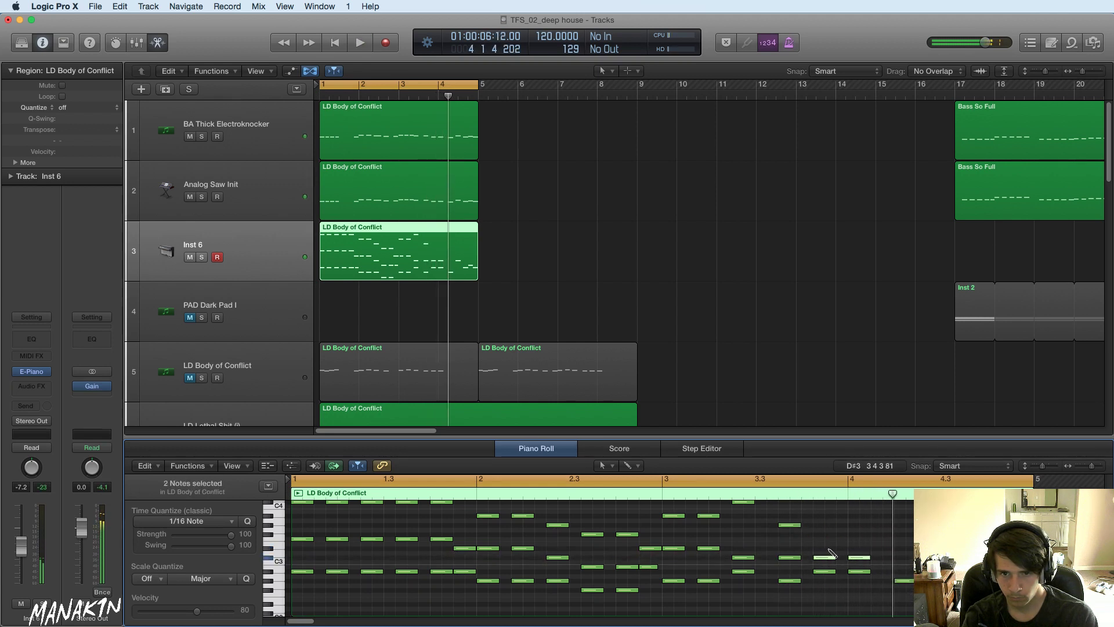
- Copy the two selected C#3 notes up to G#3 and play from bar 3's third beat
drag(826, 560, 826, 527)
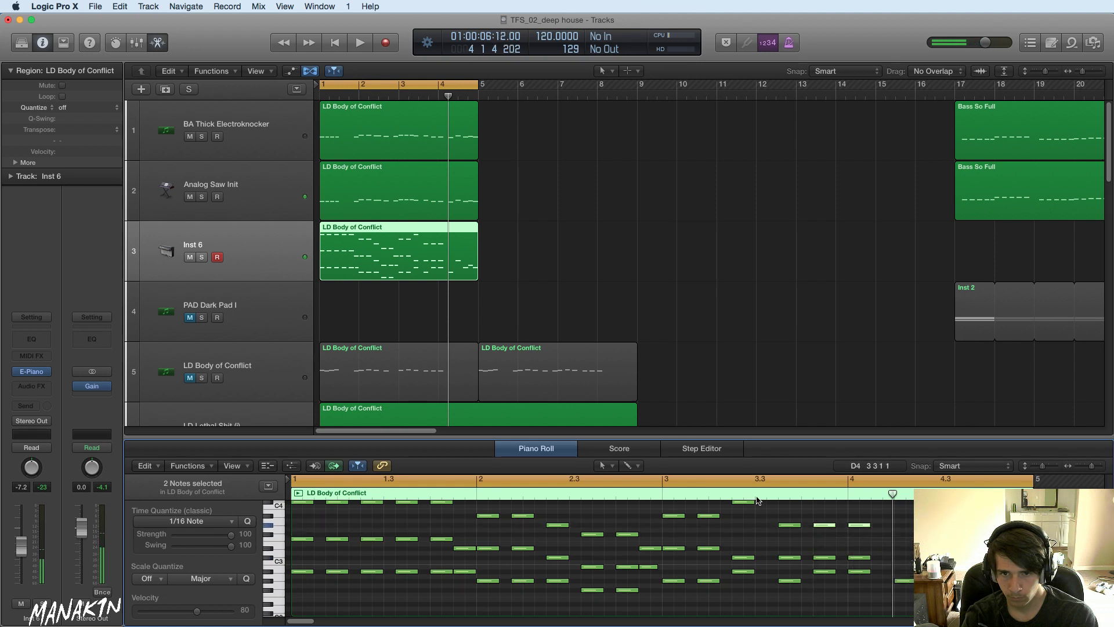
click(754, 495)
key(space)
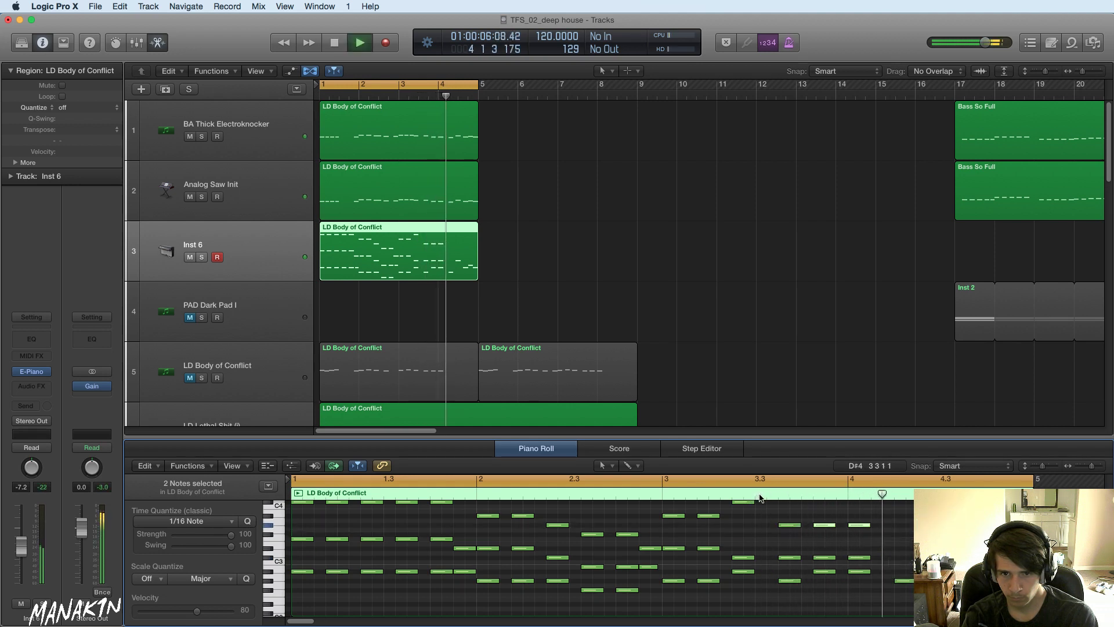
- Try raising the C#3 notes at 3 4 2 1 and 4 1 1 1 to D#3, and play from bar 3
drag(877, 562, 825, 550)
click(663, 494)
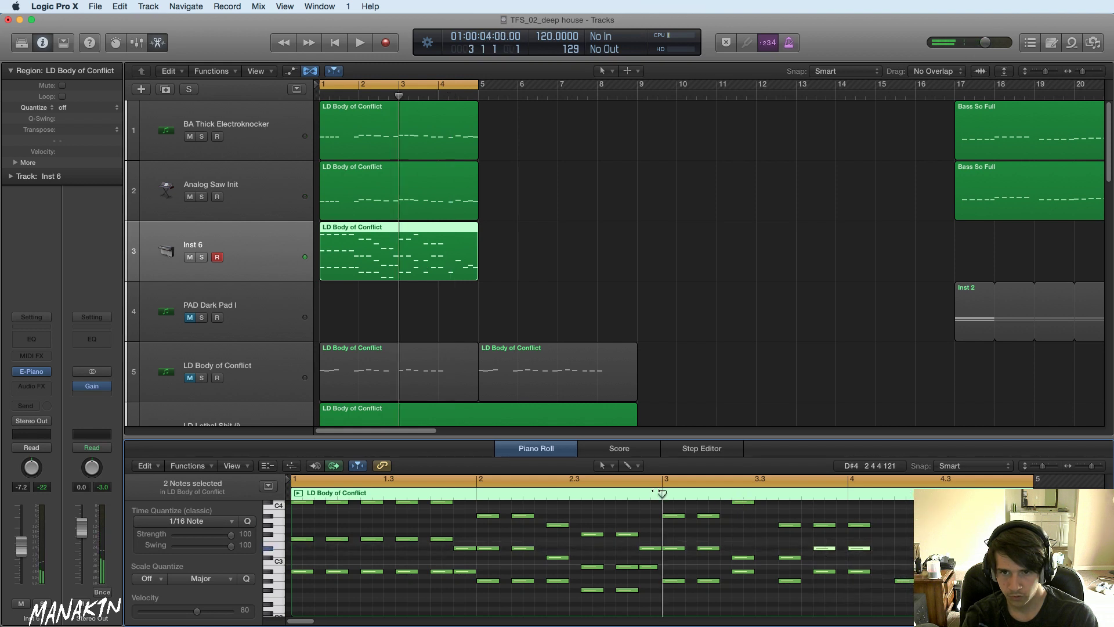
key(space)
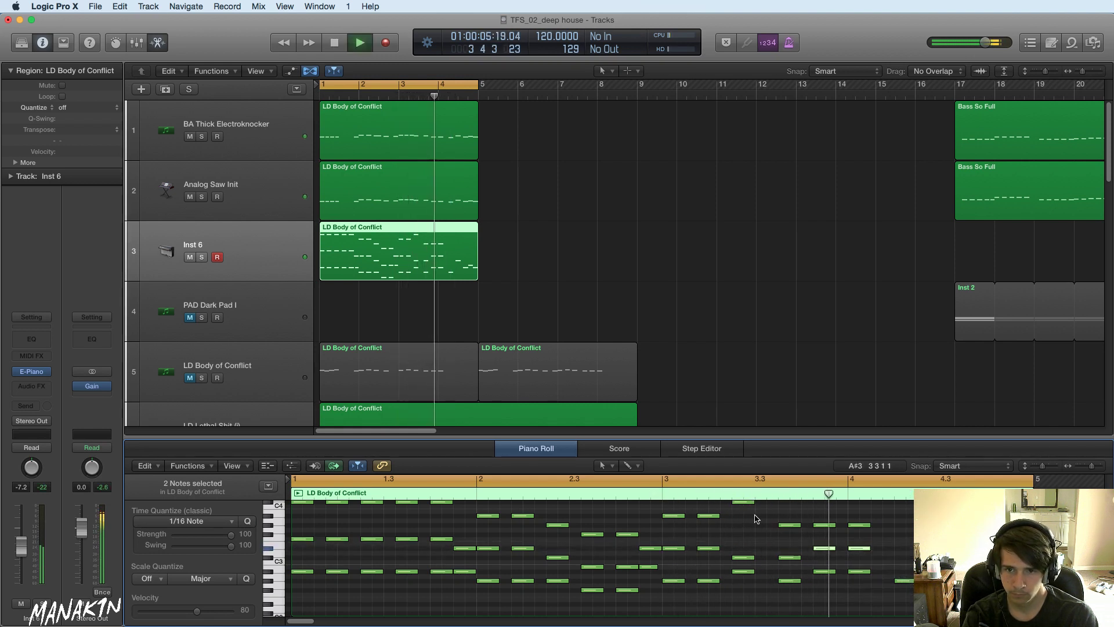
key(space)
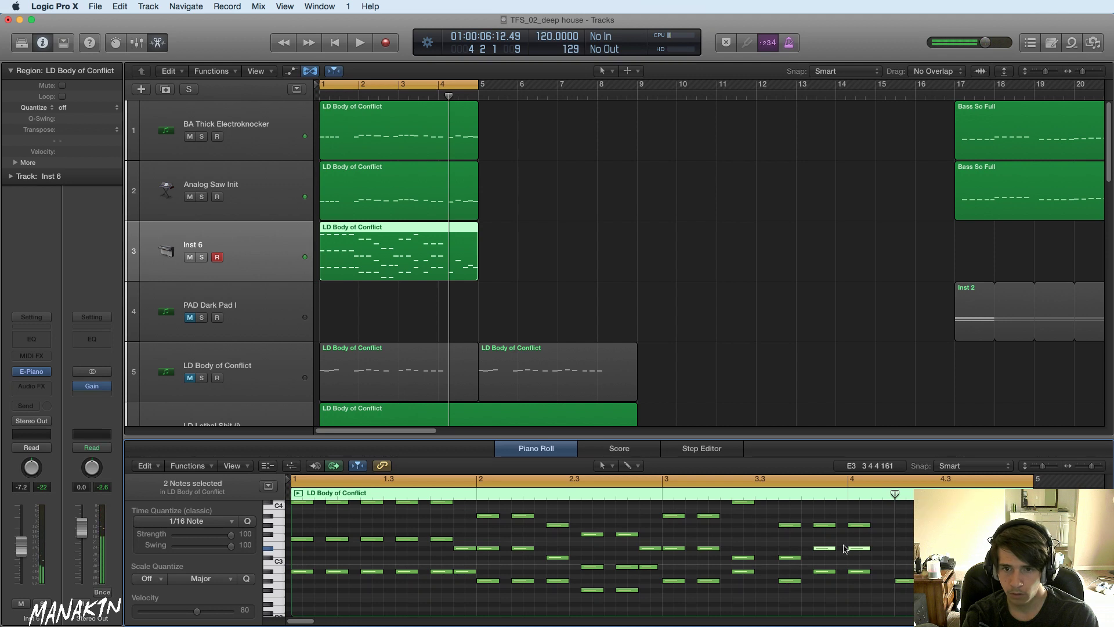
- Change the upper notes of the chords at 3 4 2 1 and 4 1 1 1 to F3 and A#3, and play from bar 3
scroll(841, 569, up, 2)
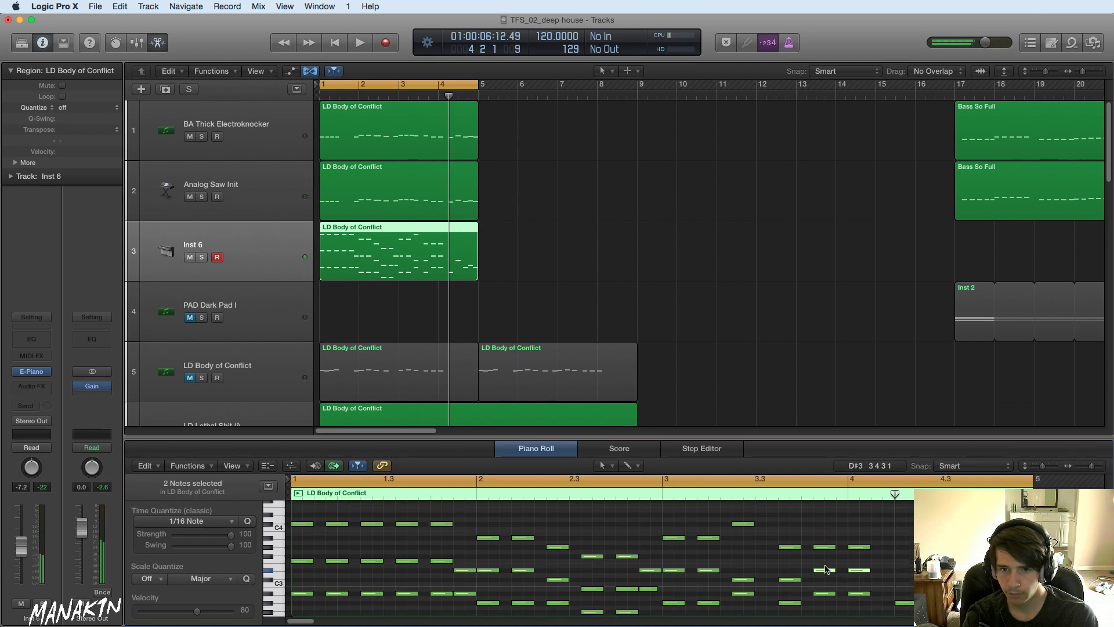
drag(826, 569, 831, 538)
click(651, 494)
key(space)
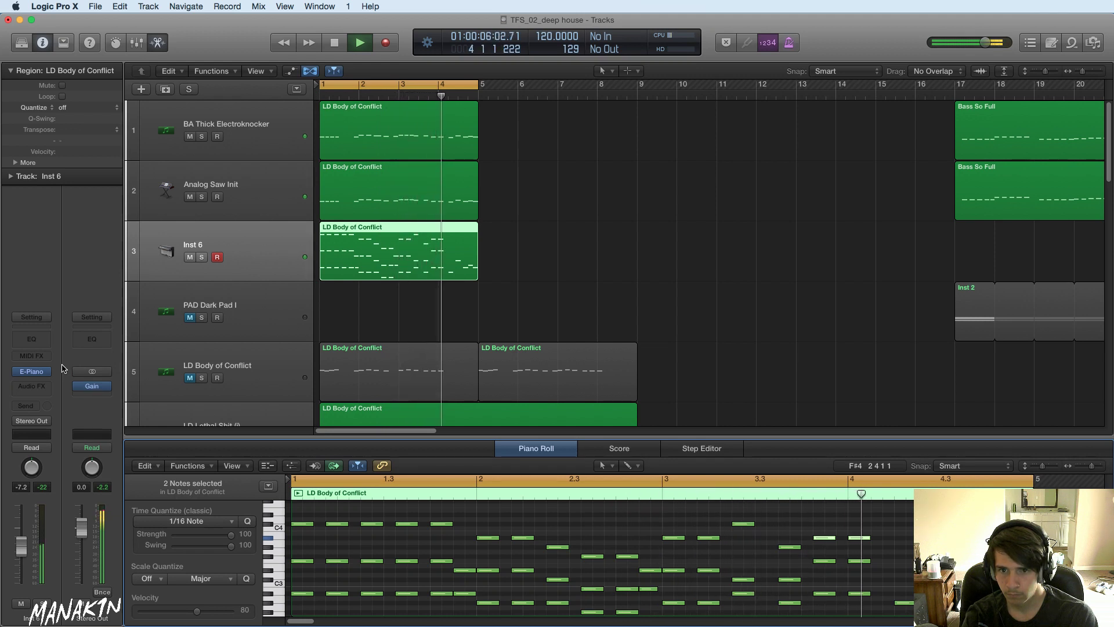
key(space)
- Try lowering the top note of bar 4's first chord to G#3, and play from bar 3's third beat
scroll(859, 528, down, 1)
click(861, 527)
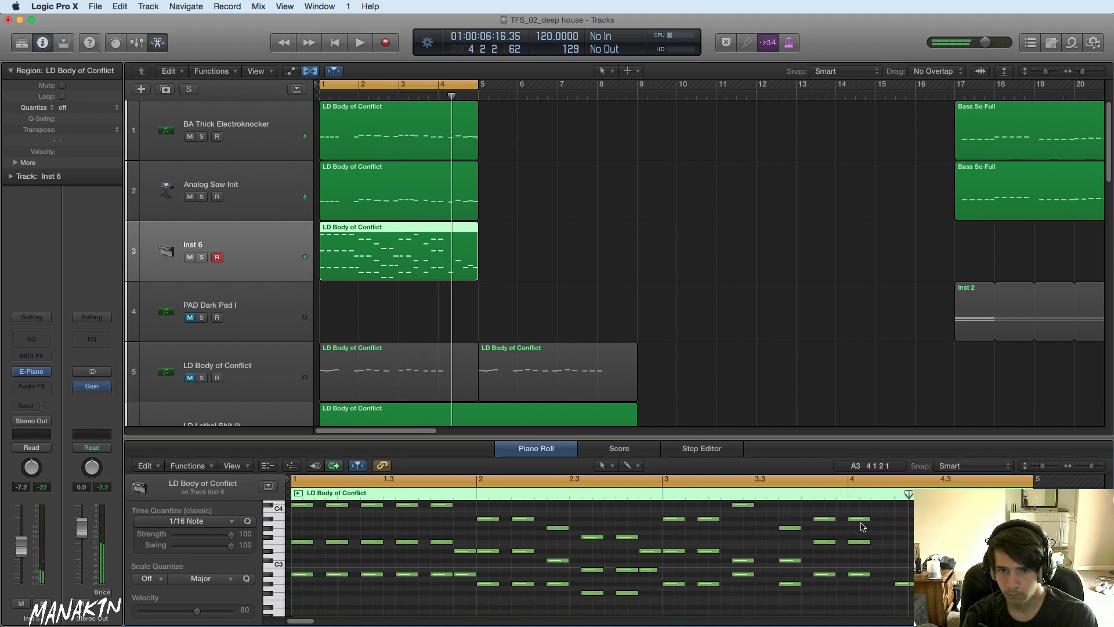
drag(859, 522, 859, 532)
double_click(765, 496)
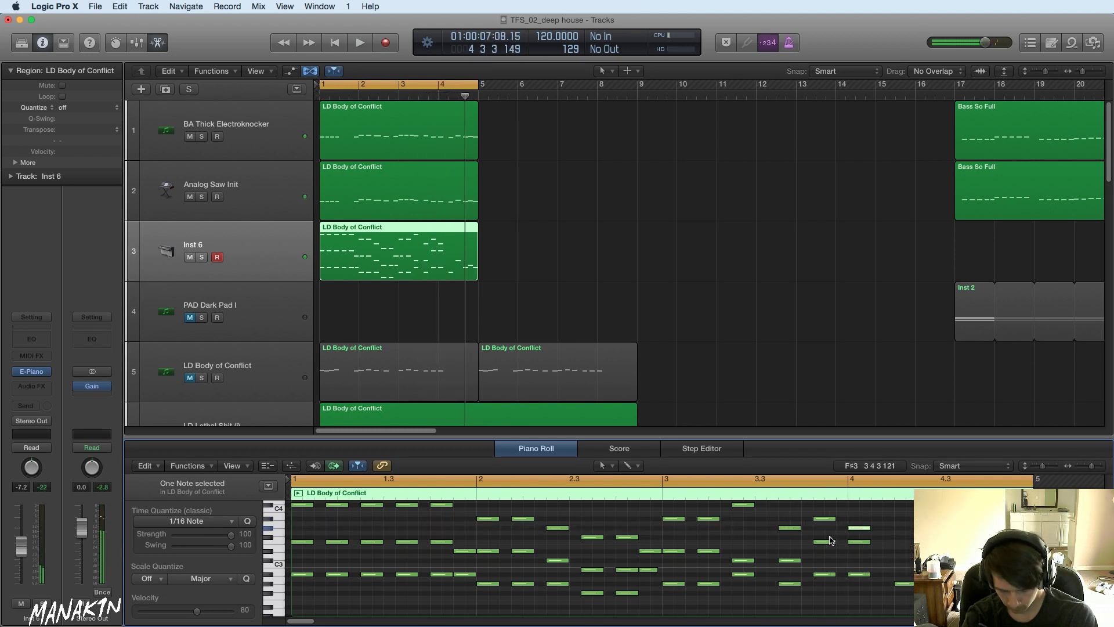
- Check the Vintage Electric Piano settings on Inst 6 and look through the available instruments while the loop plays
click(31, 371)
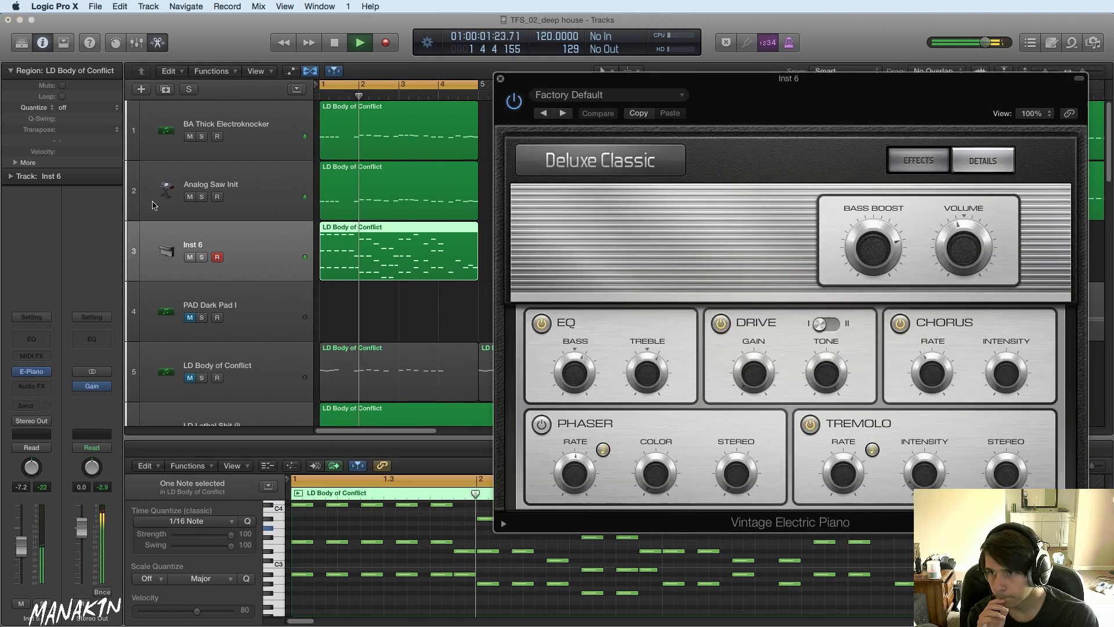
click(500, 79)
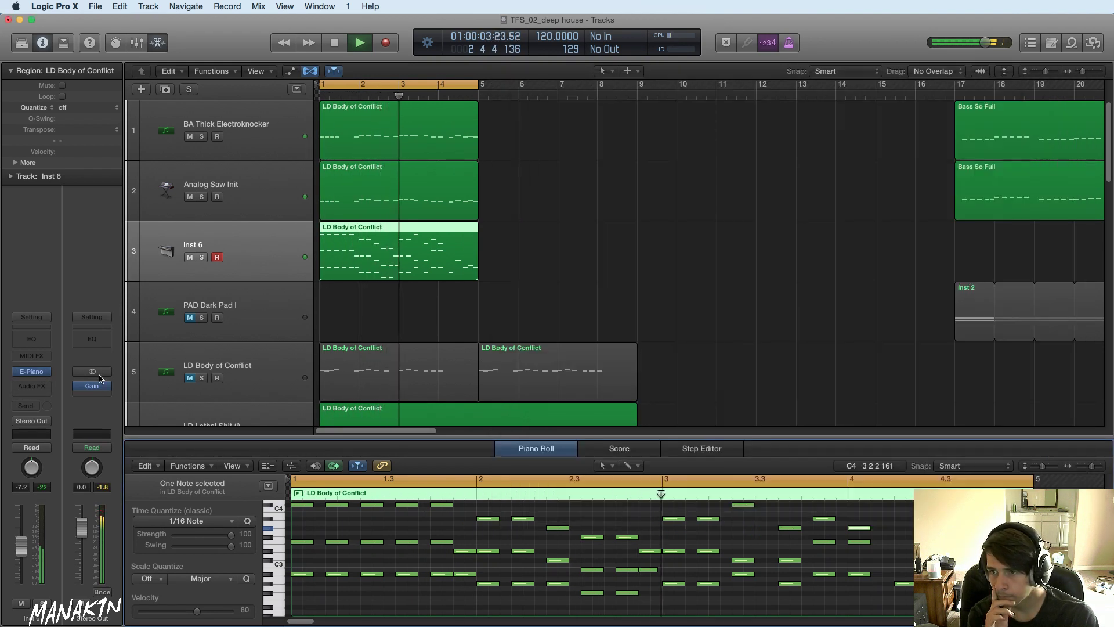
click(45, 374)
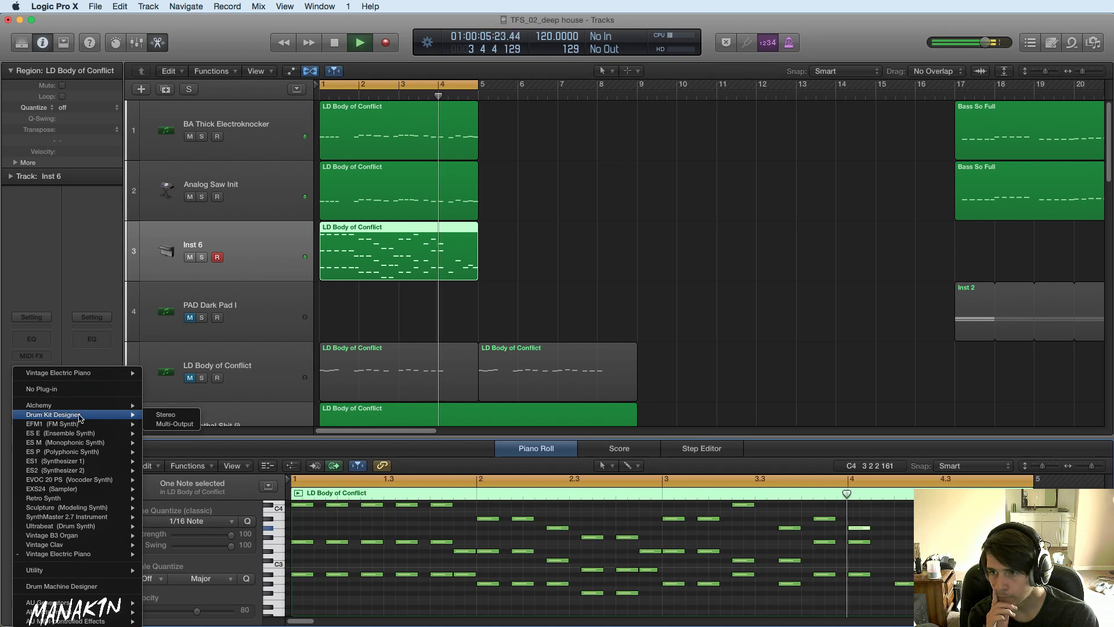
mouse_move(93, 427)
click(204, 265)
key(space)
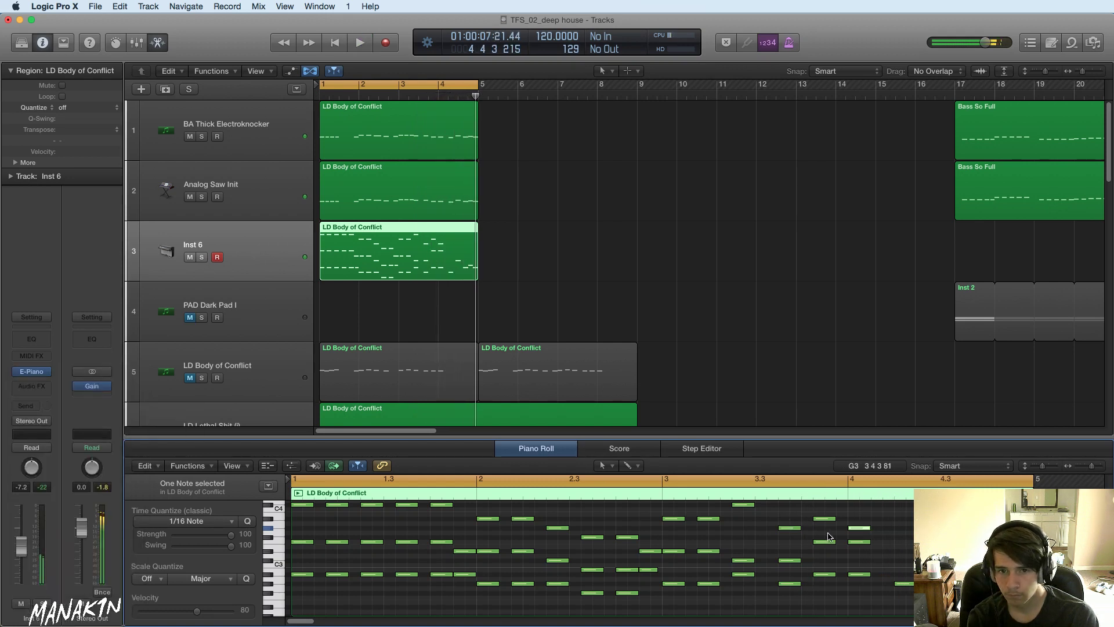
- Try lowering the middle note of bar 4's first chord to D#3, and play from bar 3's third beat
click(866, 544)
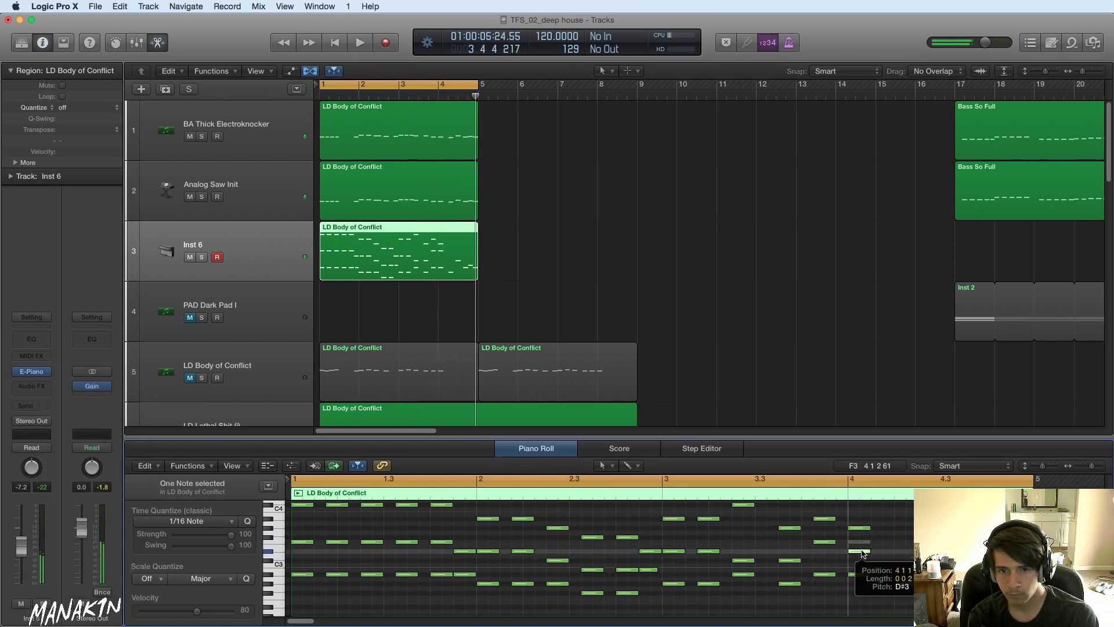
drag(865, 544, 865, 553)
click(766, 497)
key(space)
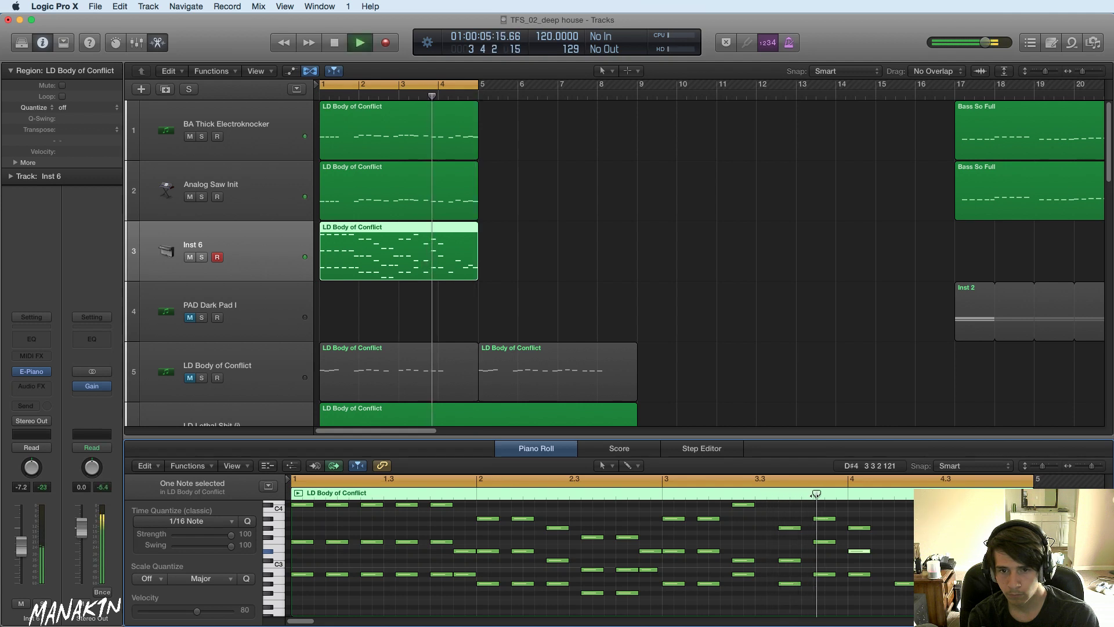
key(space)
- Lower the top note of bar 4's first chord to F#3 and play the change from bar 3's second half
drag(860, 530, 860, 539)
click(778, 498)
key(space)
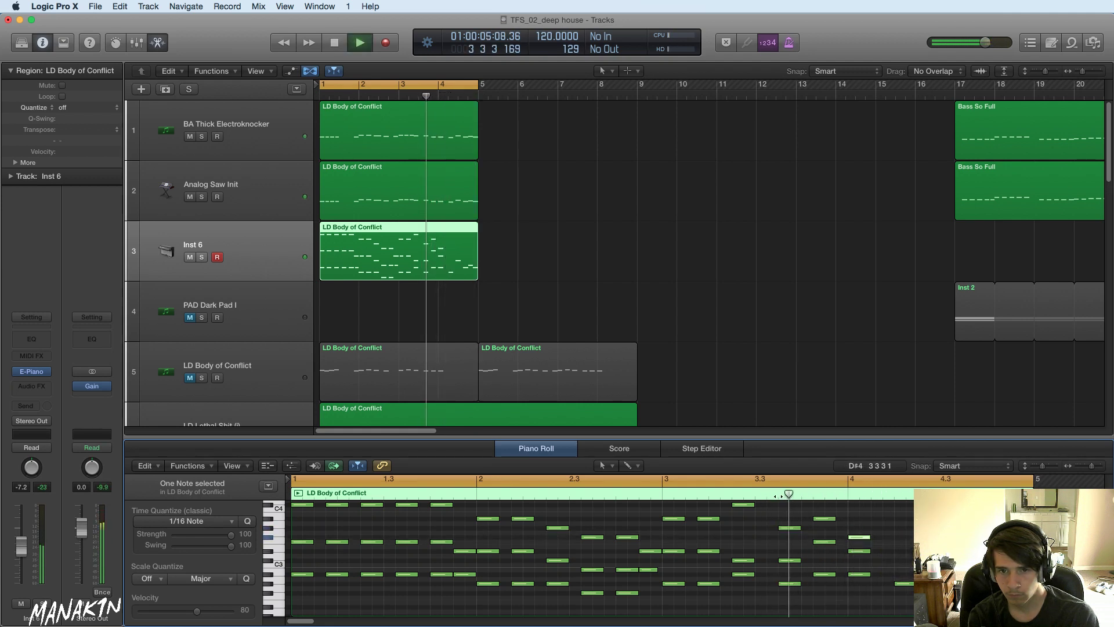
key(space)
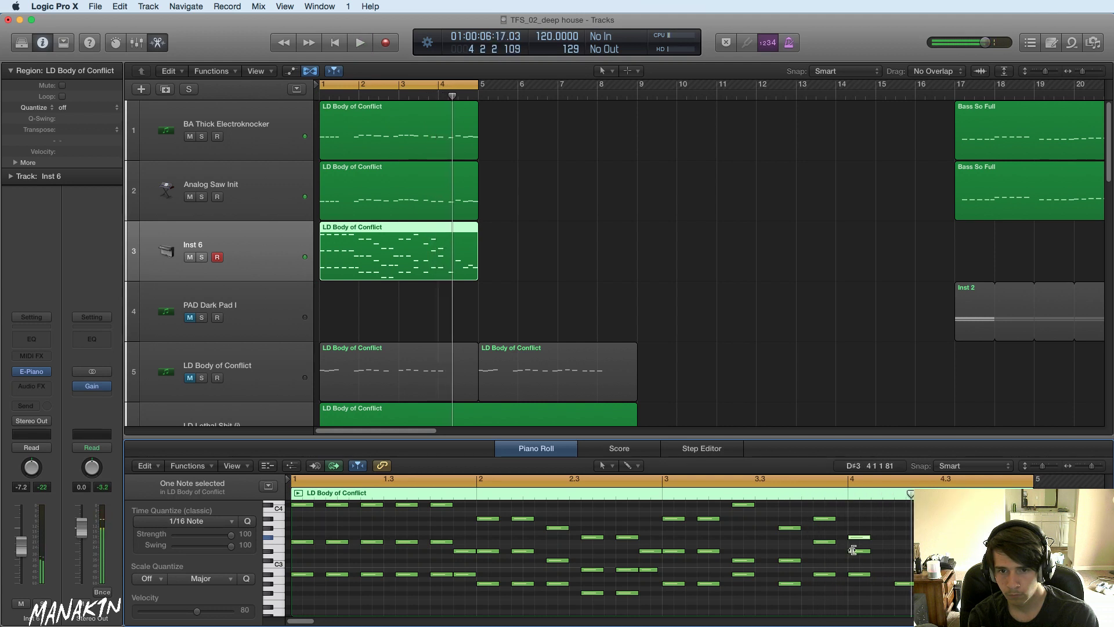
- Try lowering the middle note of bar 4's first chord to D3, and play from bar 3's second half
drag(860, 554, 860, 558)
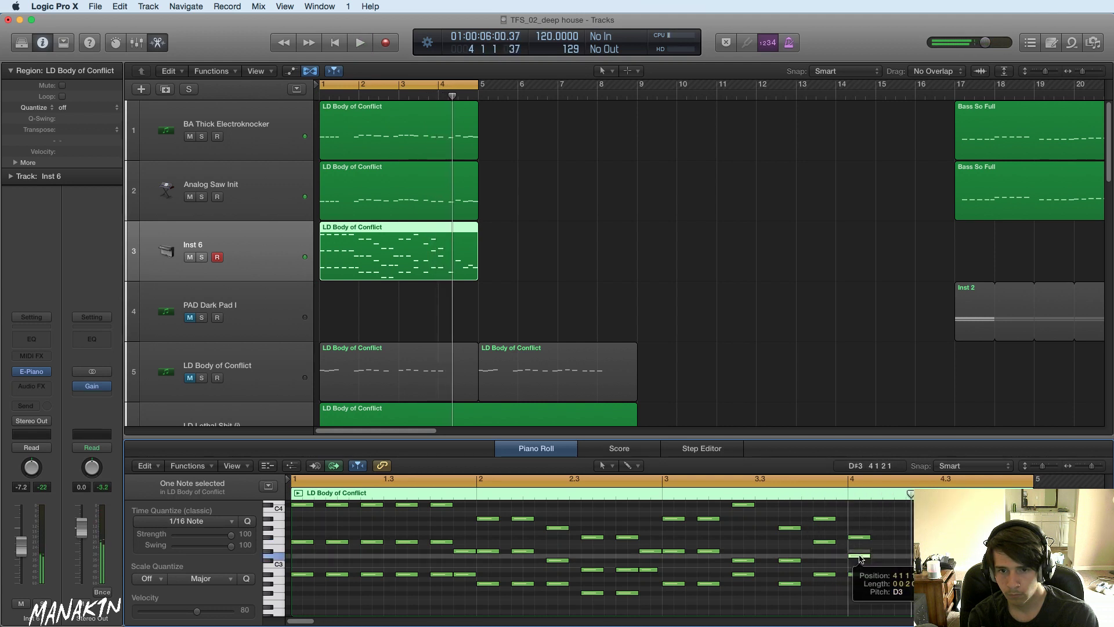
click(771, 498)
key(space)
key(space)
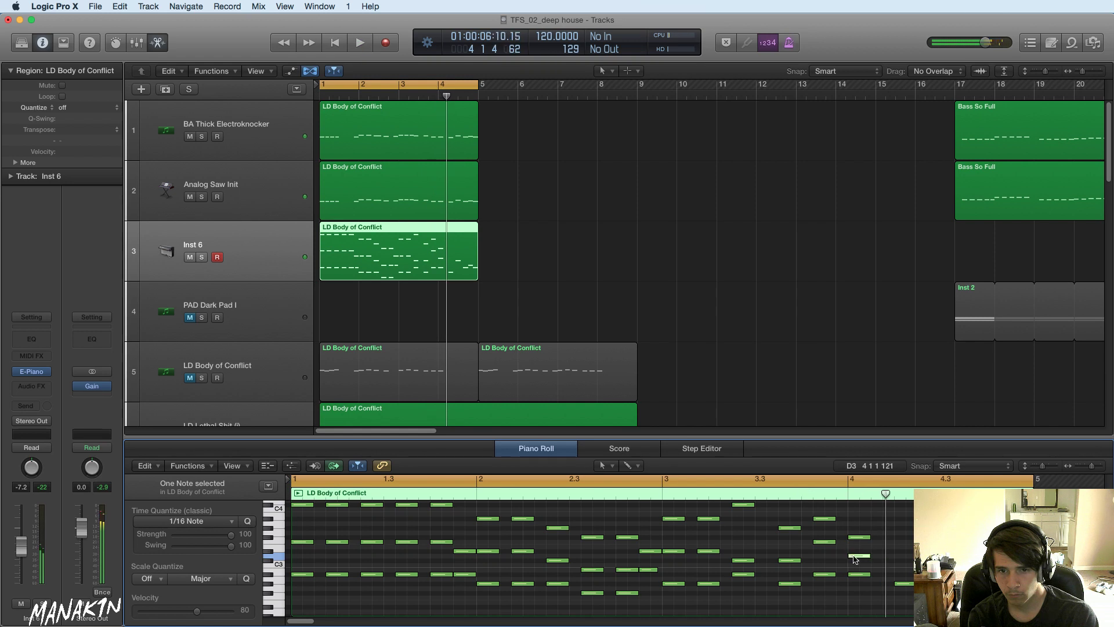
- Lower the middle note of bar 4's first chord to C#3, play the loop, and move that note far down below the A#2
drag(855, 558, 855, 563)
click(784, 492)
key(space)
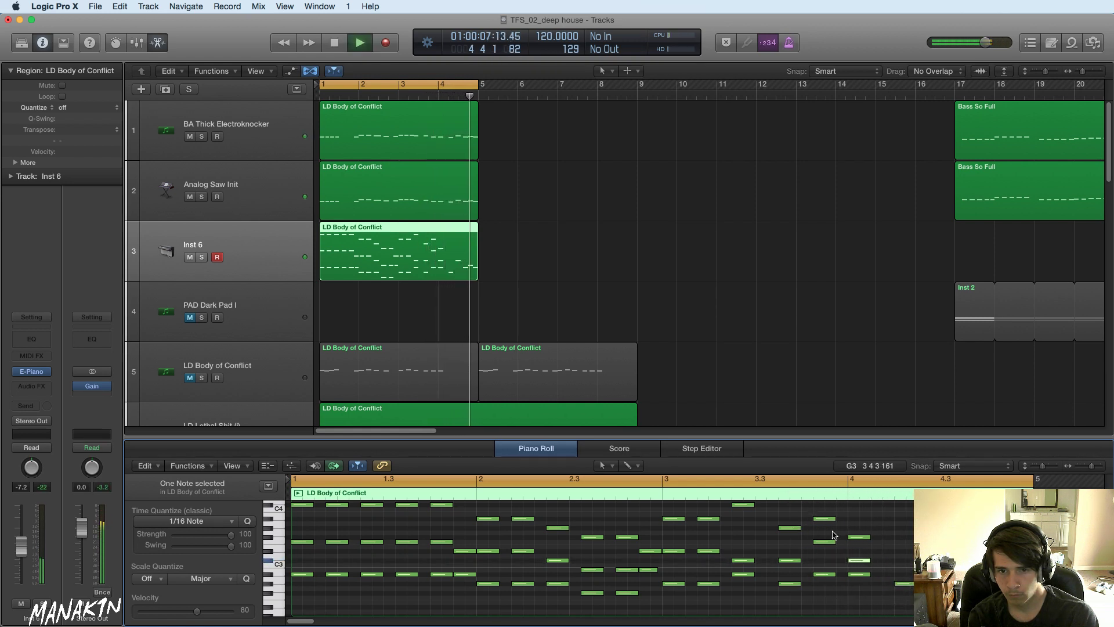
click(859, 561)
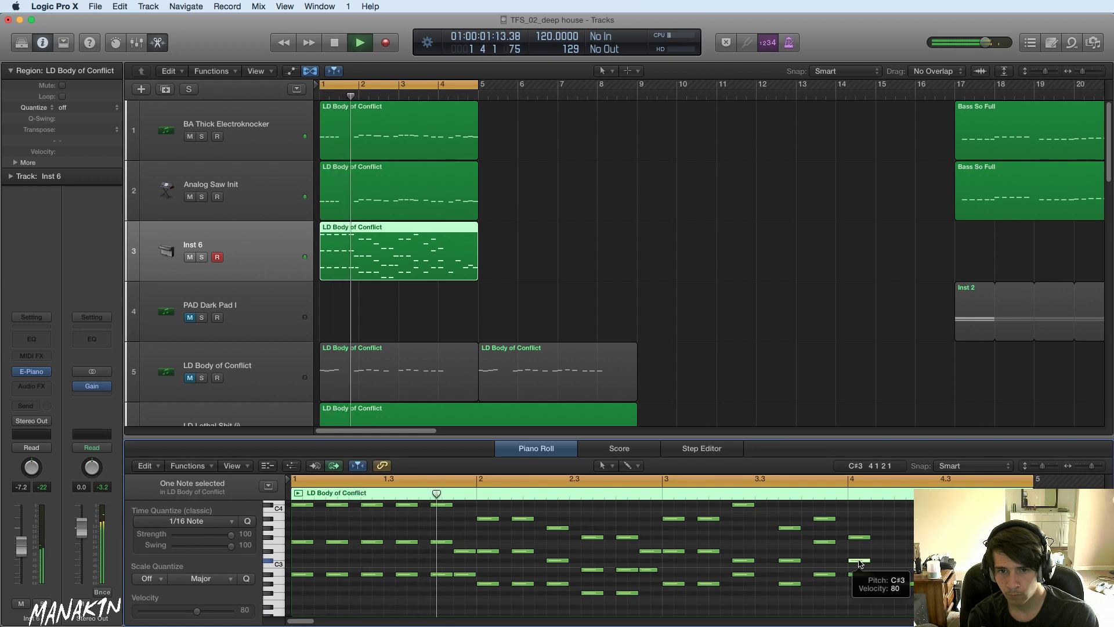
drag(858, 561, 862, 616)
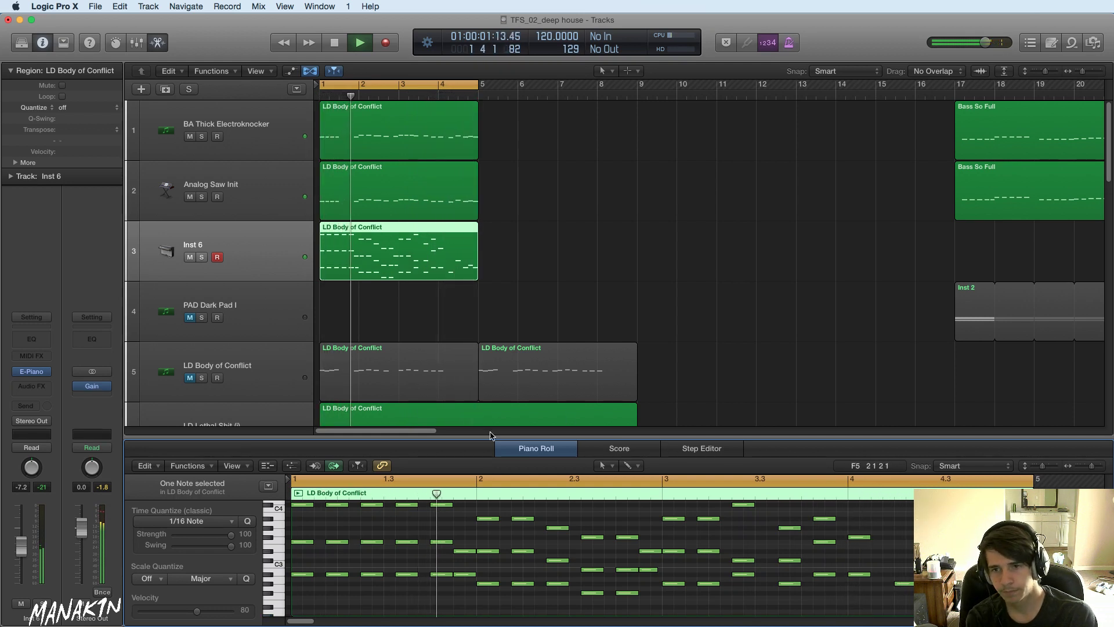
- Replace the Inst 6 track's electric piano with the SynthMaster 2.7 Instrument and lower the track volume to -17.4 dB
click(44, 371)
mouse_move(86, 456)
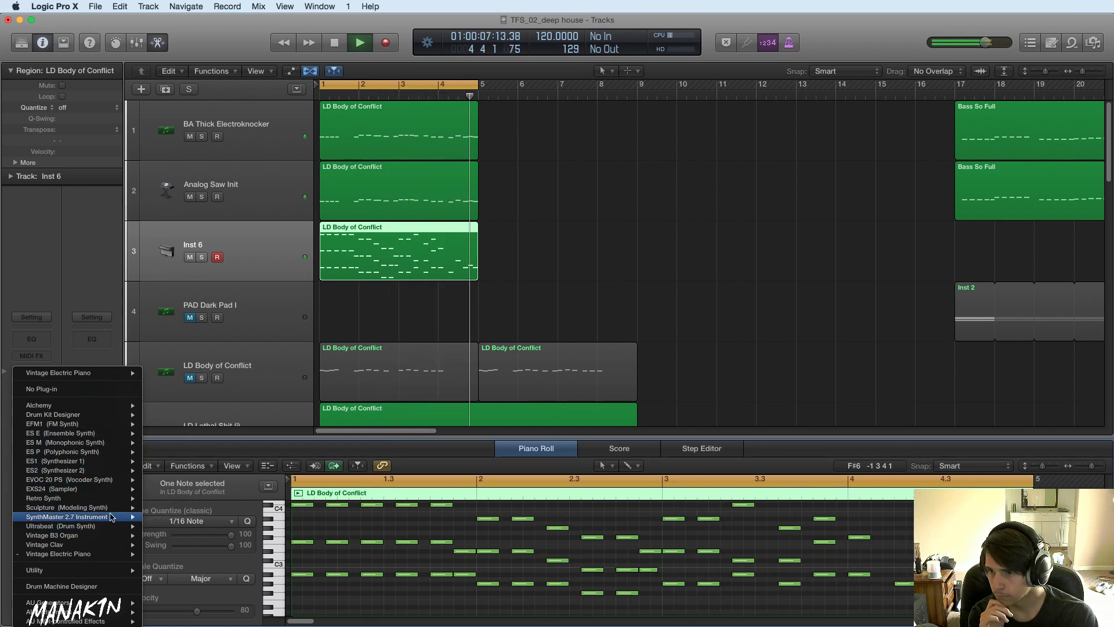
click(159, 516)
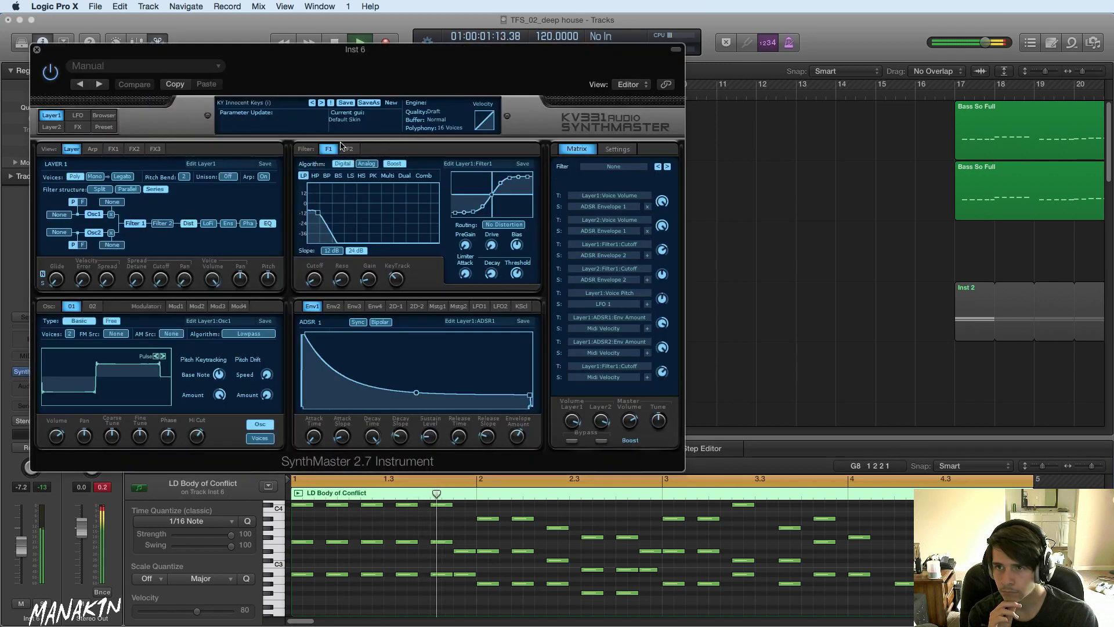
drag(328, 67, 577, 66)
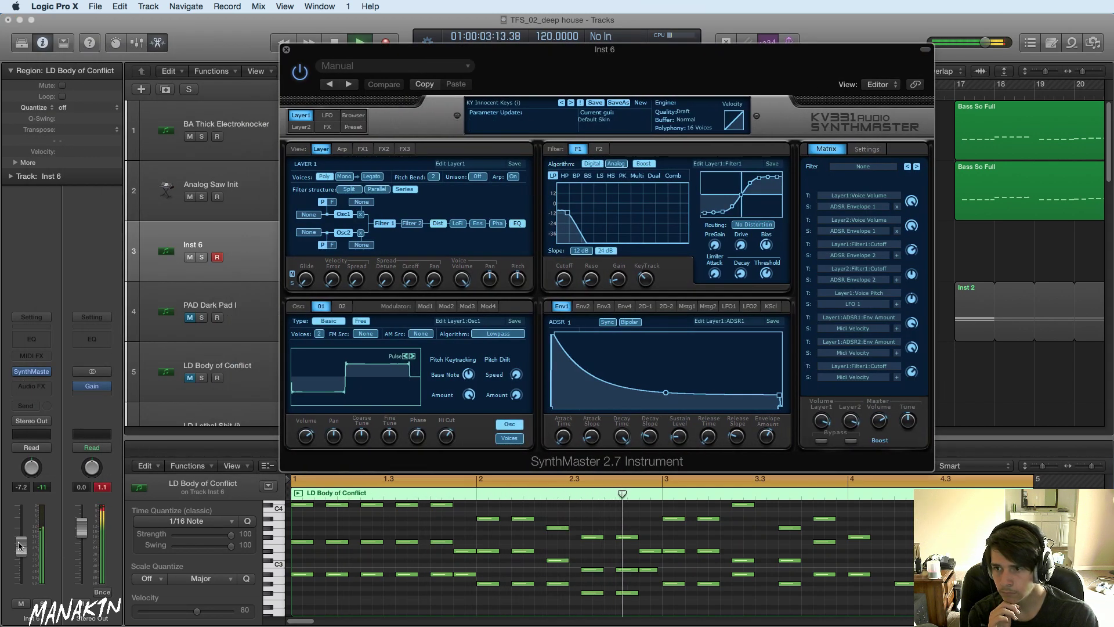
drag(20, 546, 21, 567)
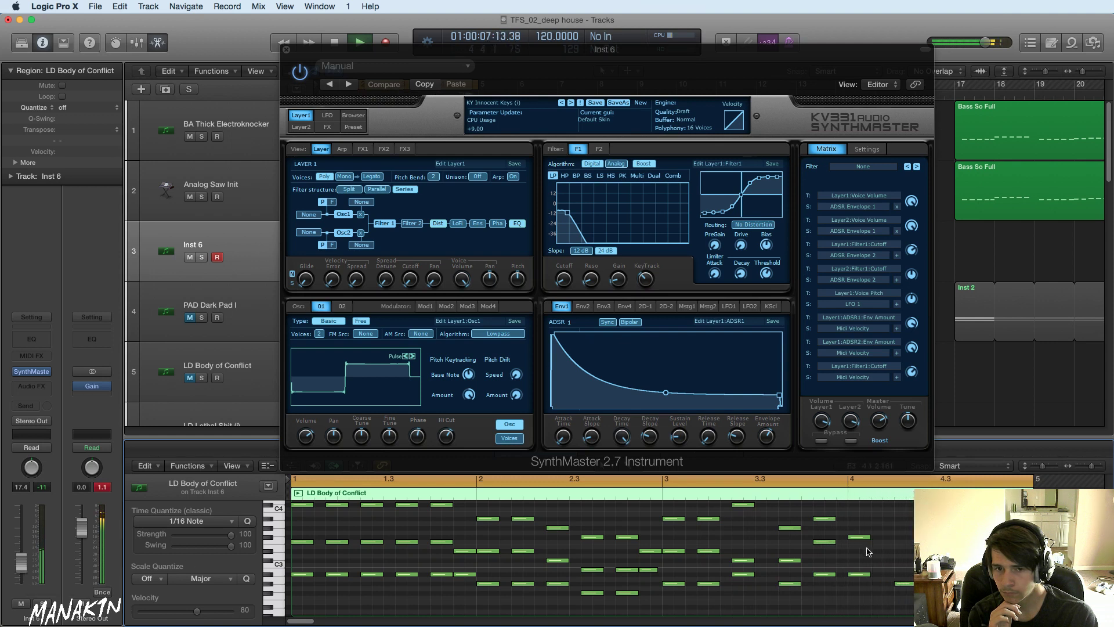
- Lower the F#3 of bar 4's first chord to D#3 and add a G#3 above it
drag(864, 539, 864, 552)
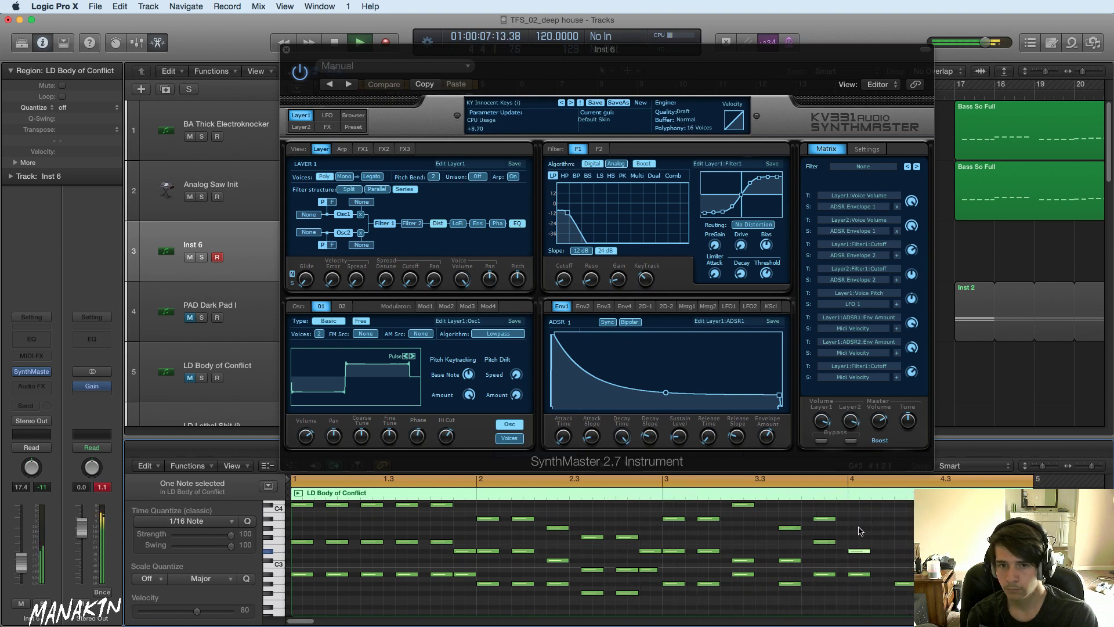
super+click(856, 527)
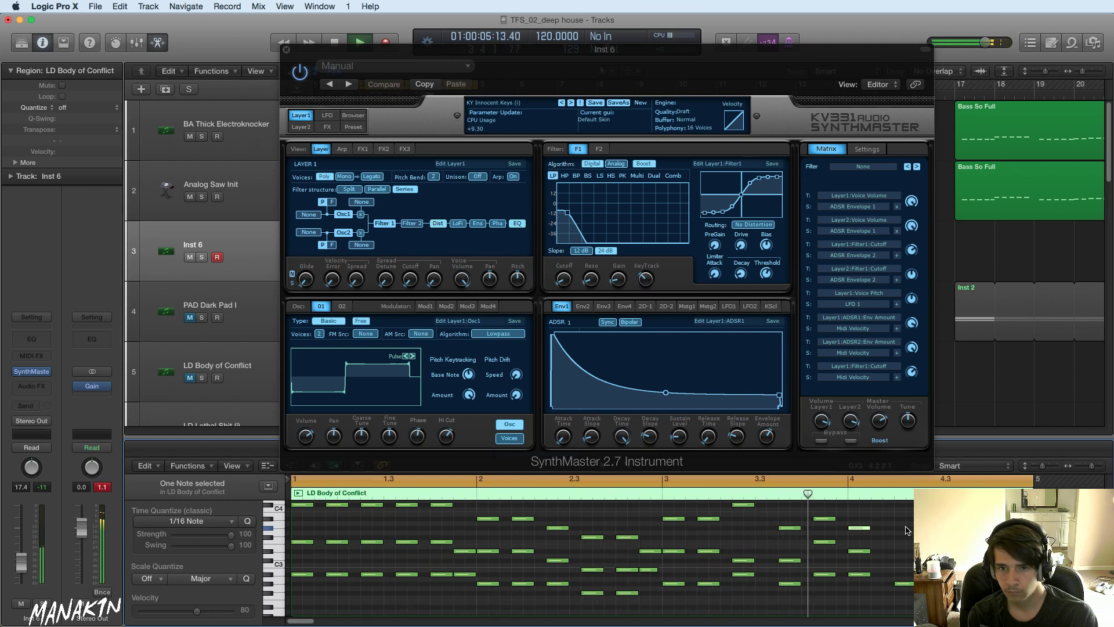
key(space)
- Try lowering the bottom note of bar 4's first chord to G#2 and the middle note to C#3, and play the change
drag(858, 575, 858, 585)
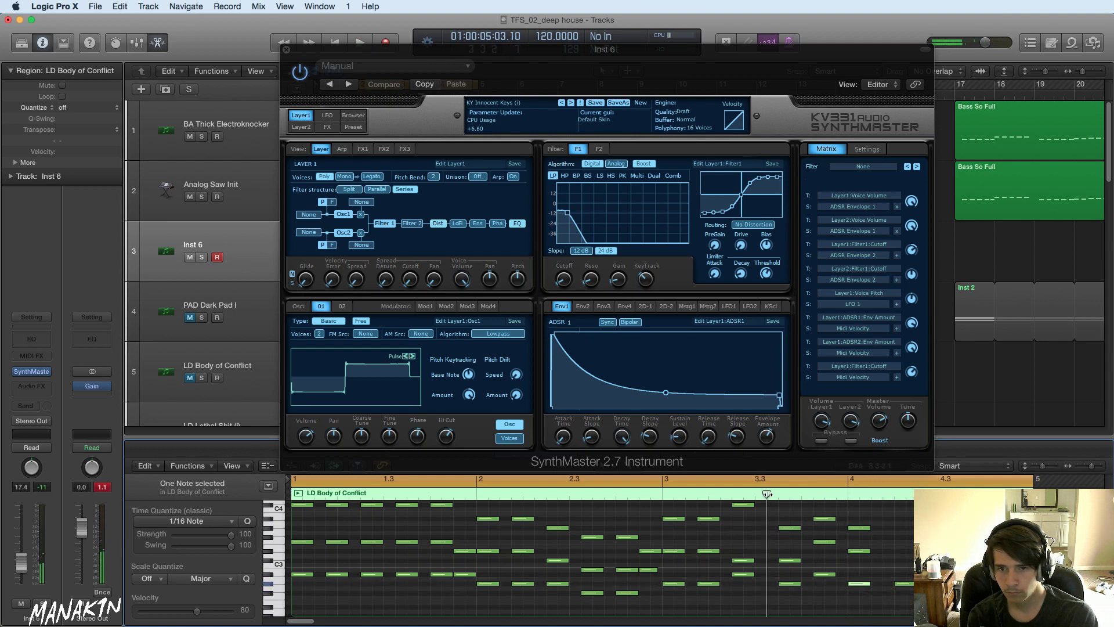
key(space)
key(space)
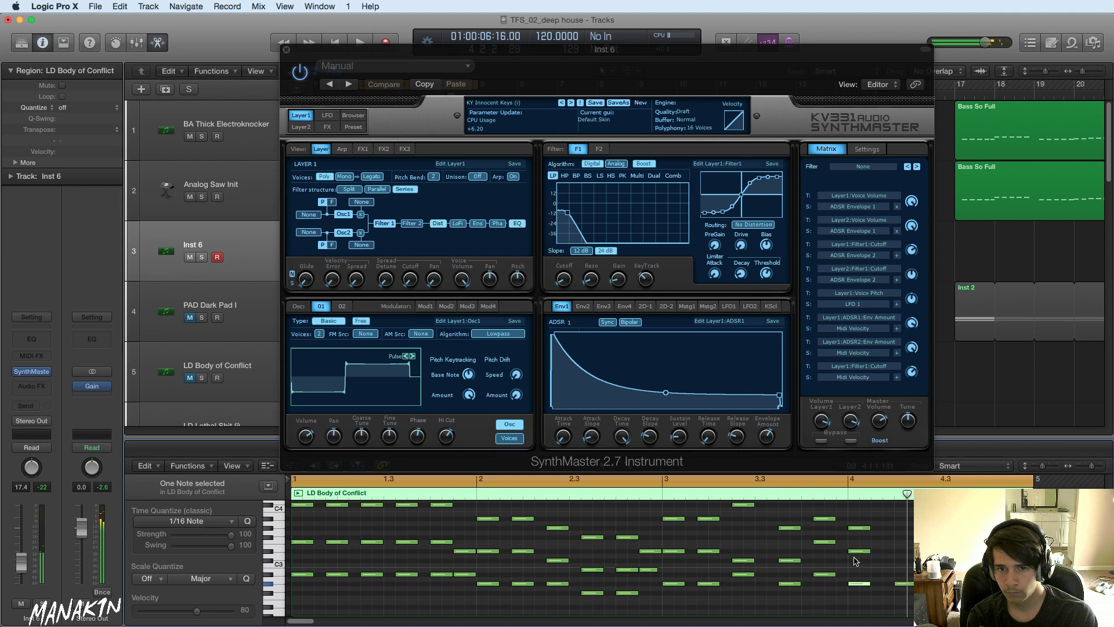
drag(858, 556, 858, 565)
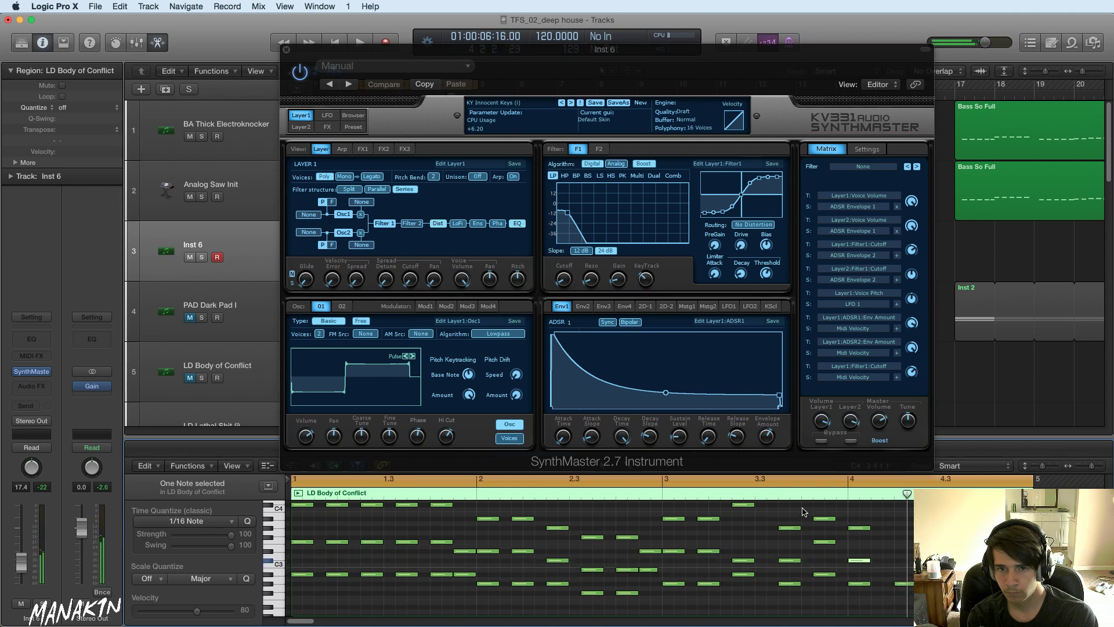
key(space)
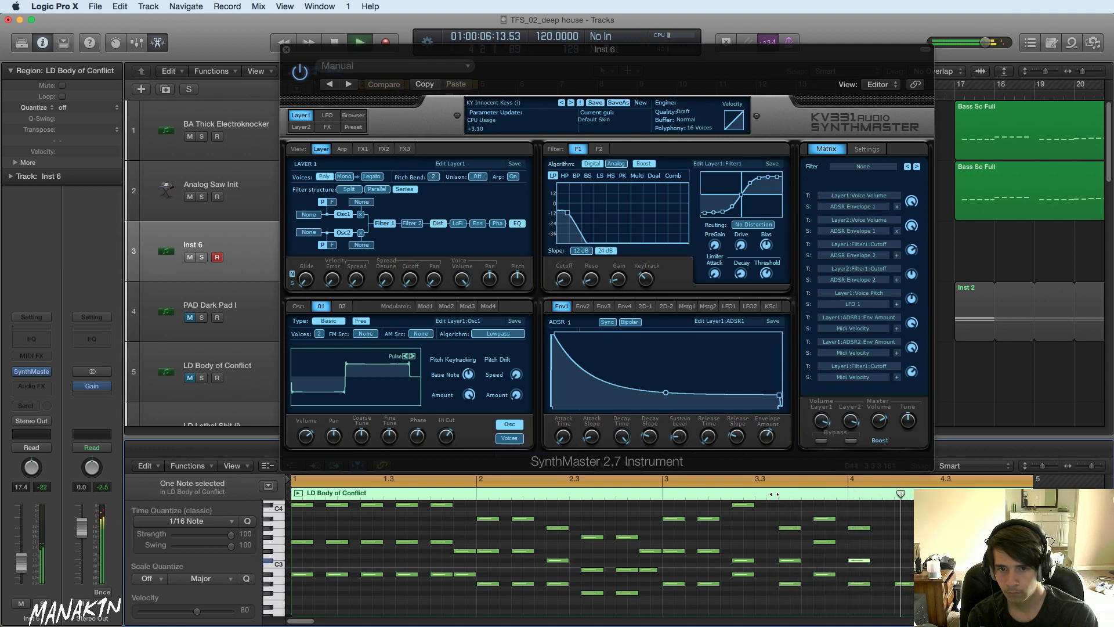
- Move the C#3 of bar 4's first chord down to A#2 and its G#2 up to F3, and play the change
drag(857, 561, 856, 575)
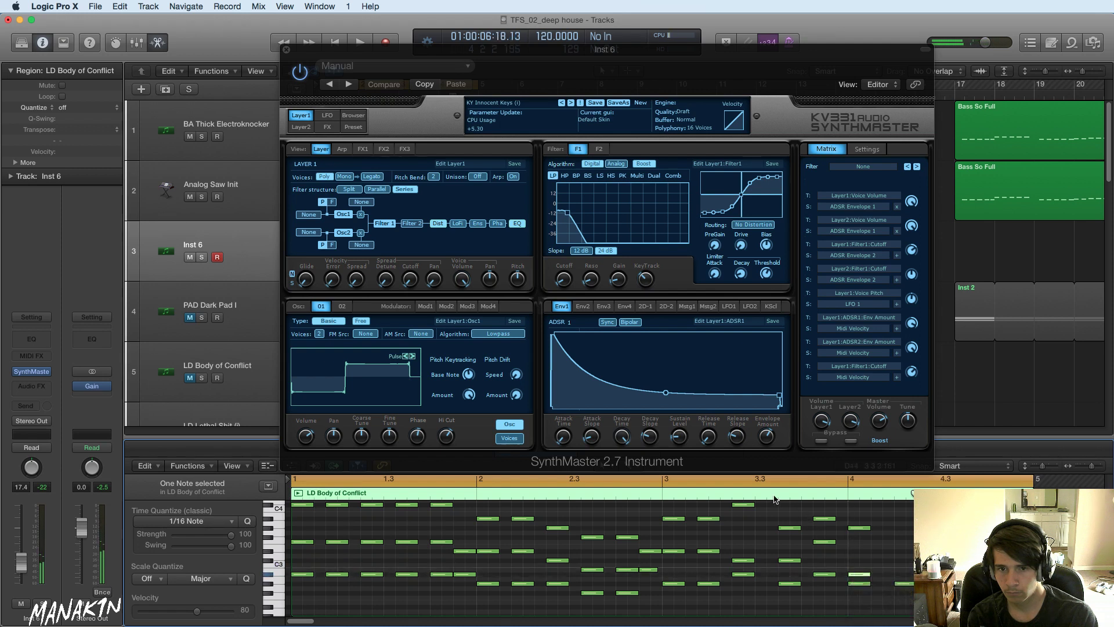
key(space)
key(space)
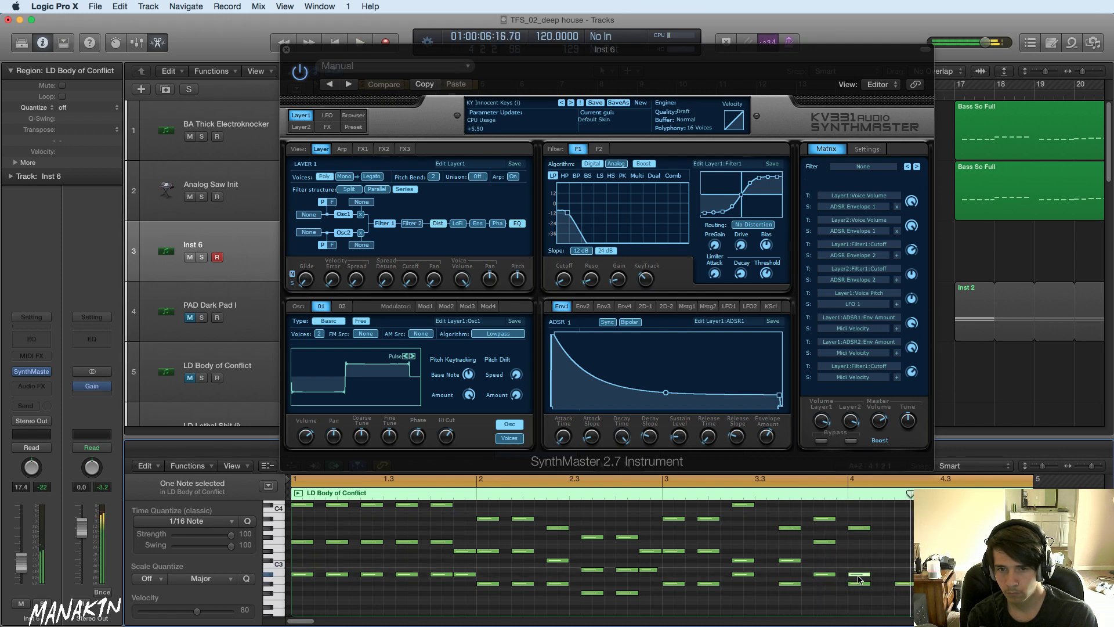
drag(860, 584, 859, 543)
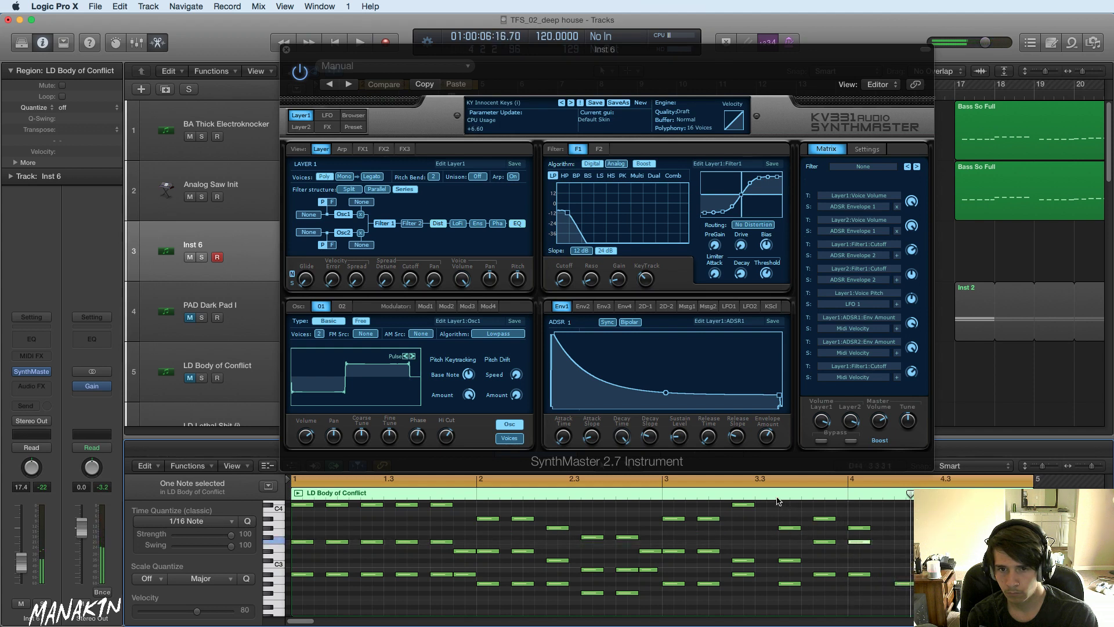
key(space)
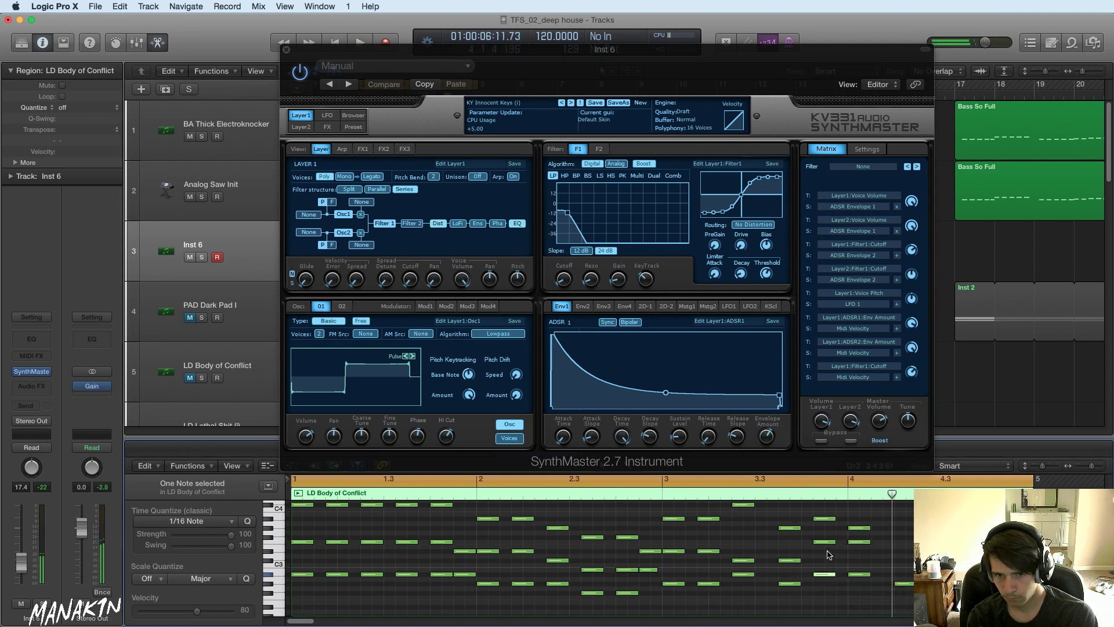
- Lower the top note of bar 3's last chord to G#3 and its middle note to D#3, and play the change
drag(828, 544, 832, 529)
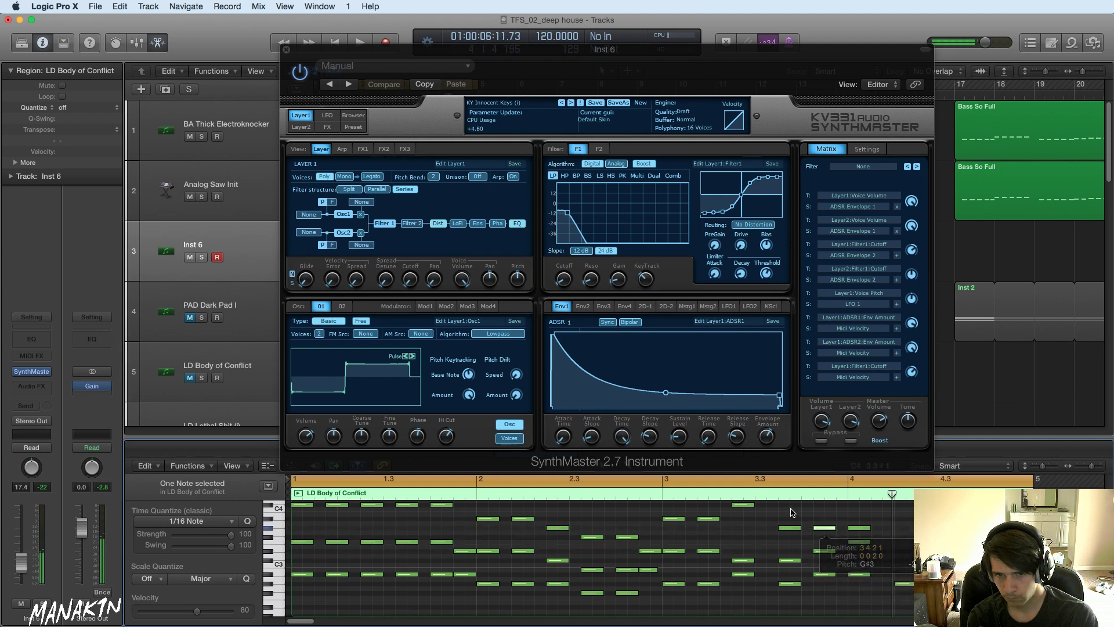
click(769, 505)
key(space)
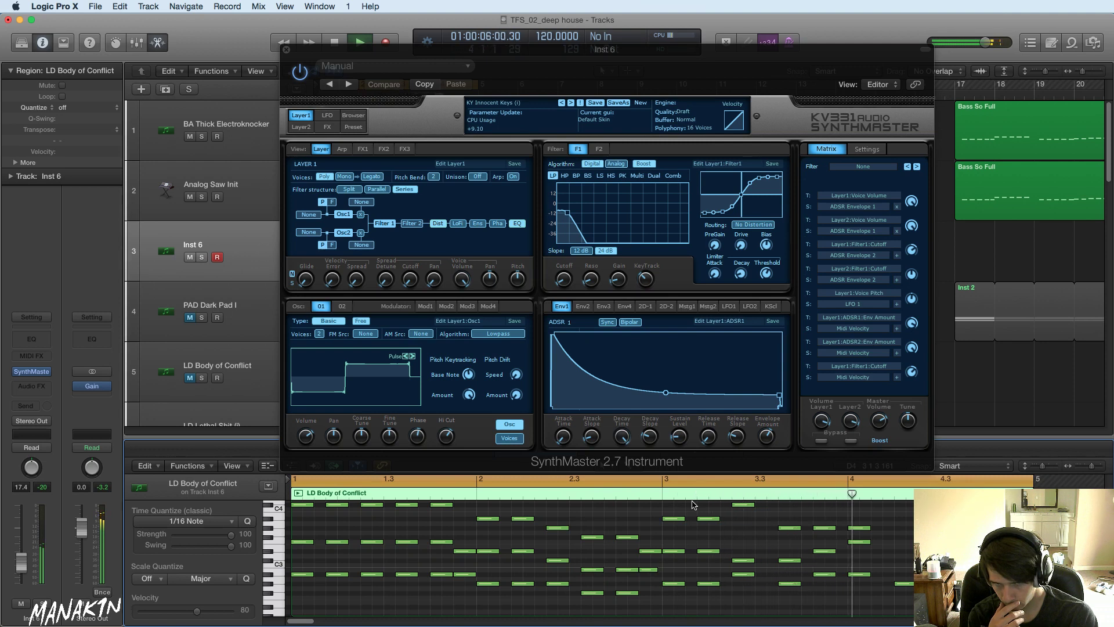
key(space)
- Lower the middle notes of bar 3's last chord and bar 4's first chord to C#3, and play the loop
drag(829, 554, 858, 560)
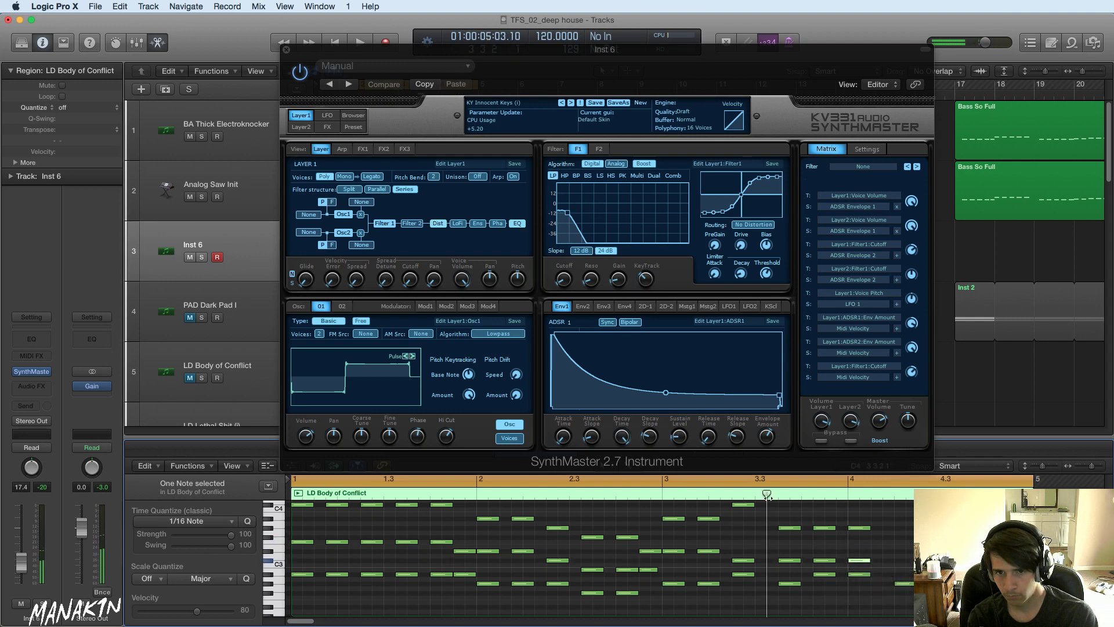
key(space)
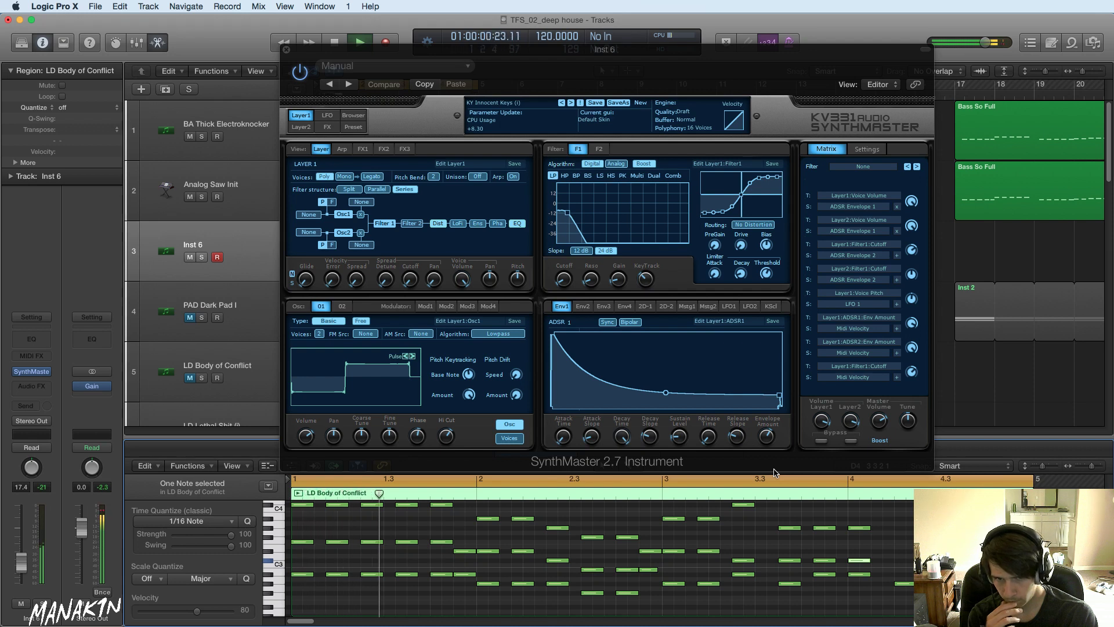
mouse_move(850, 574)
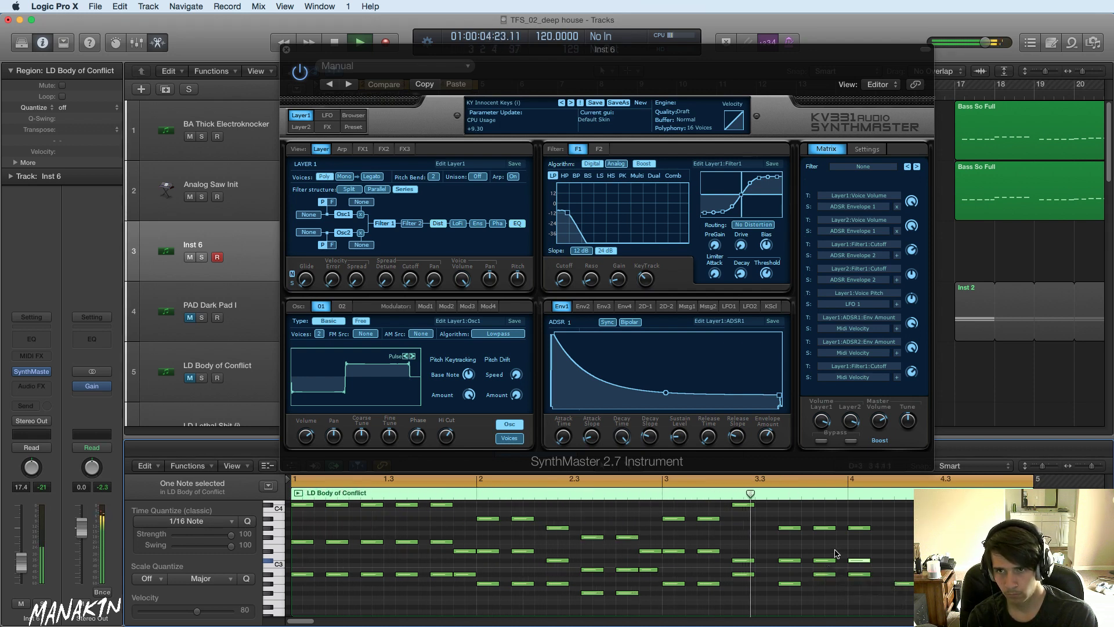
- Audition several KY keys presets in SynthMaster's preset browser while the loop plays, ending on KY Music Box I (i)
click(355, 118)
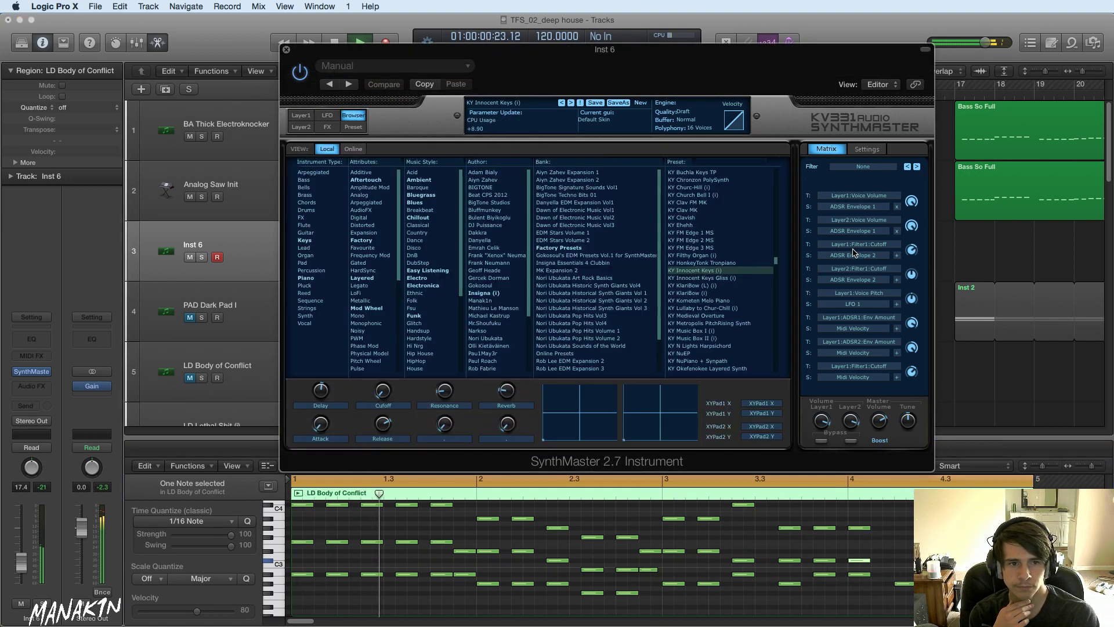
click(706, 279)
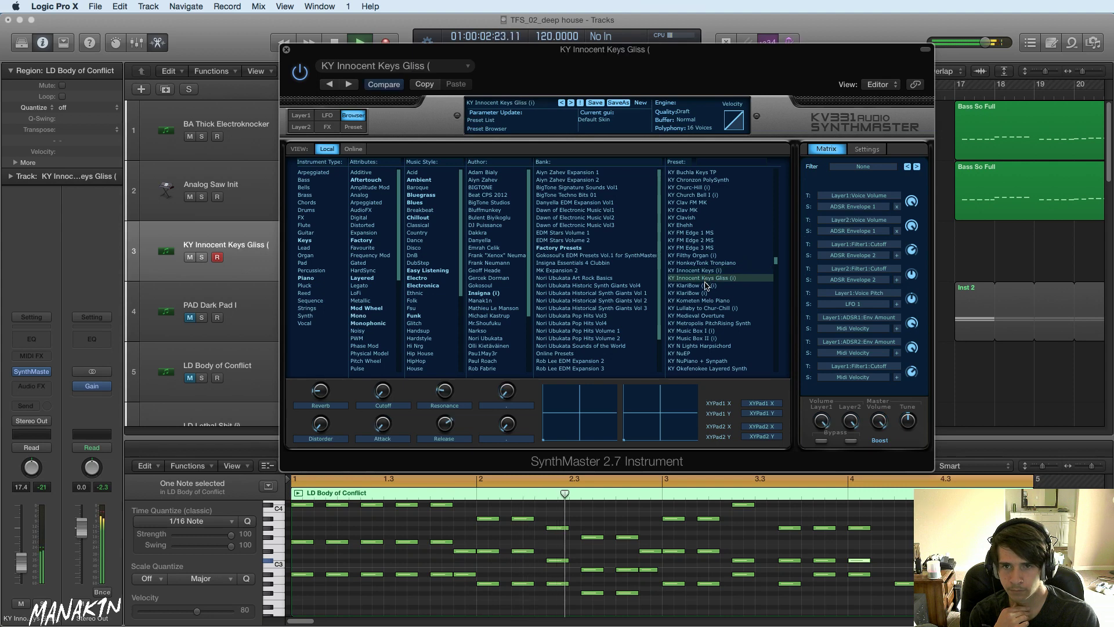
click(706, 285)
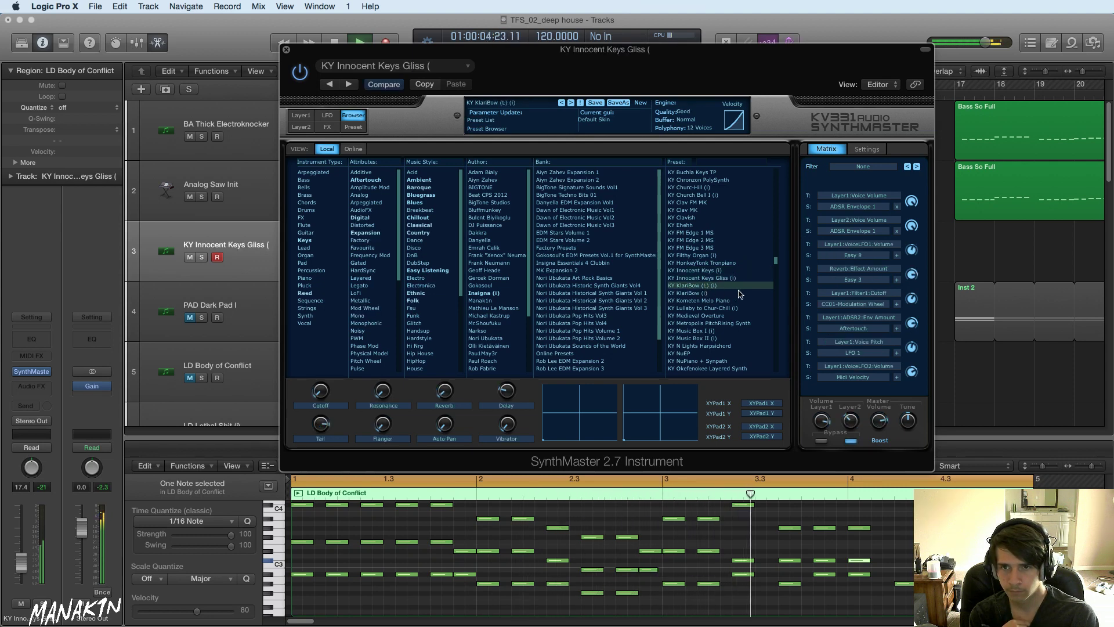
click(712, 293)
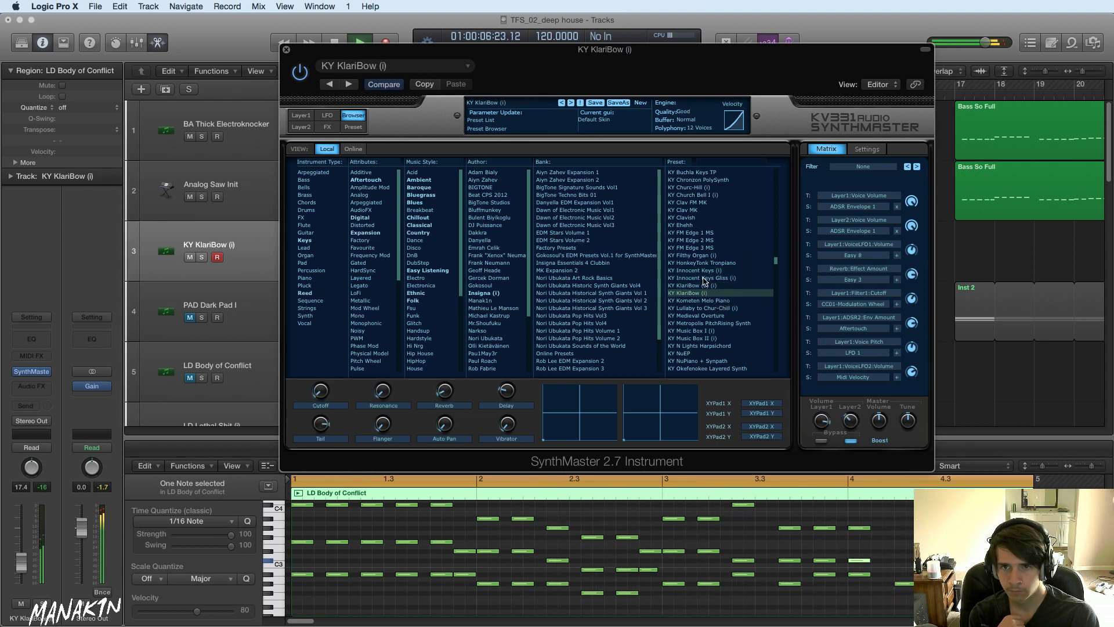
click(705, 247)
click(709, 240)
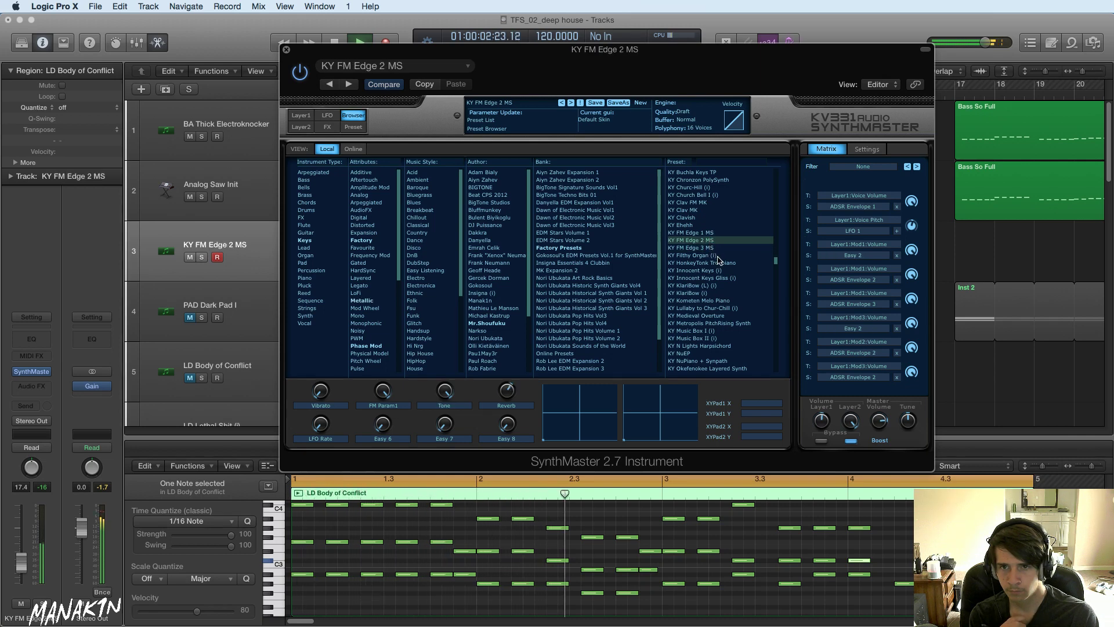
click(718, 256)
click(720, 263)
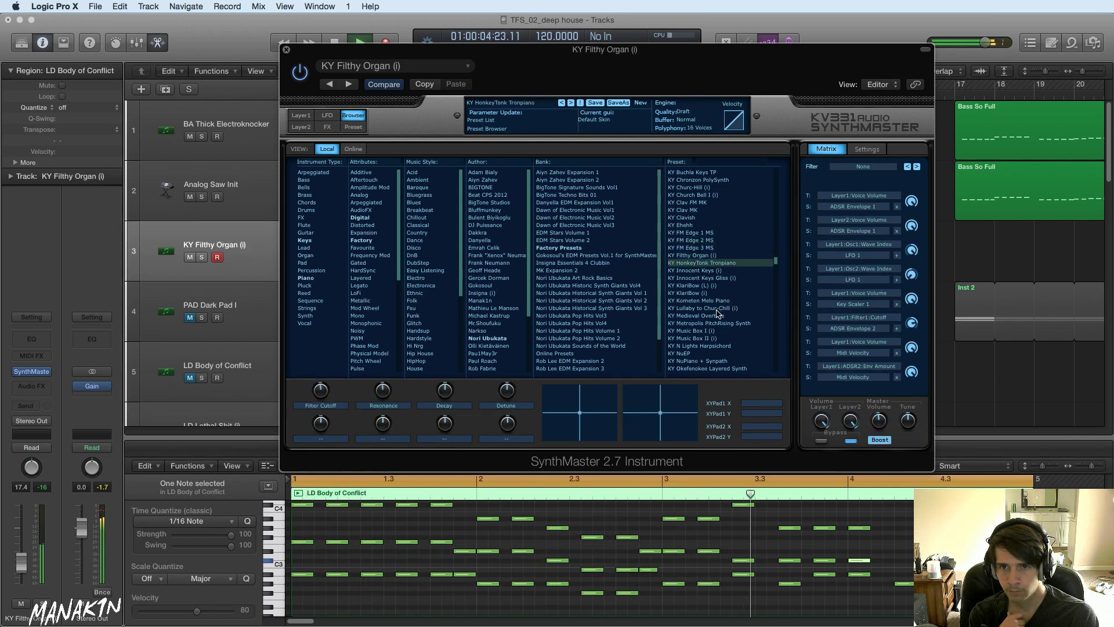
click(709, 300)
click(707, 309)
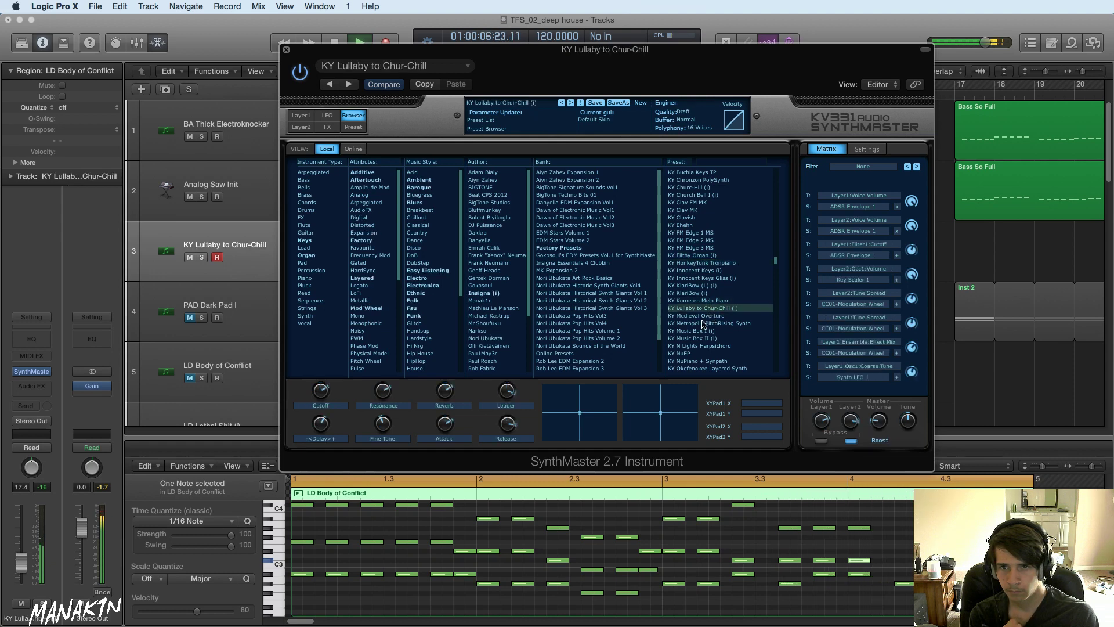
click(703, 323)
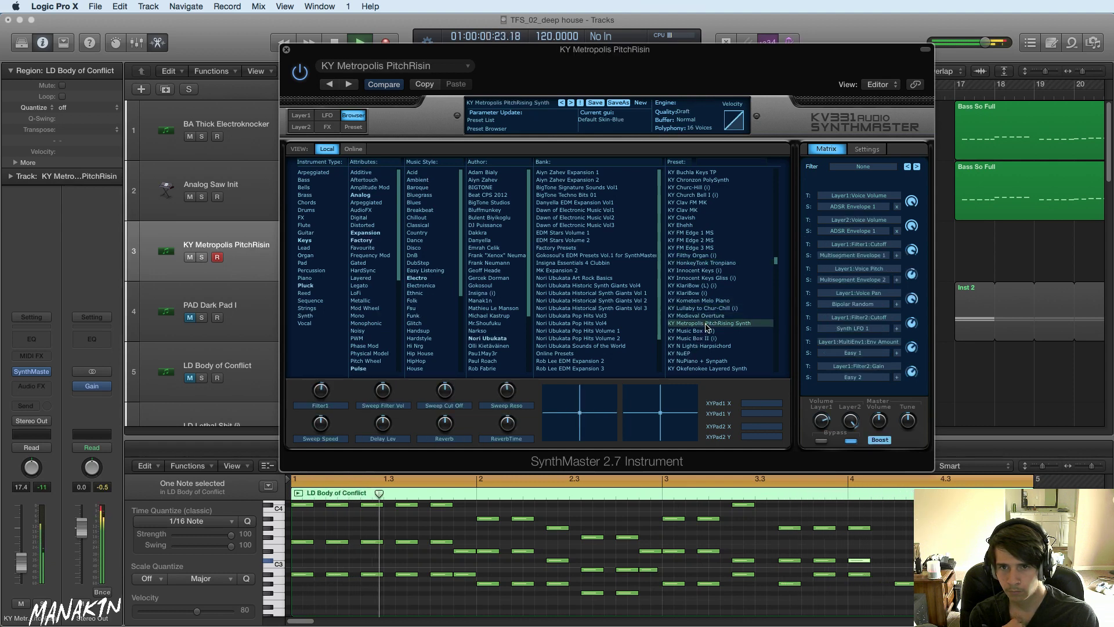
click(703, 346)
click(703, 331)
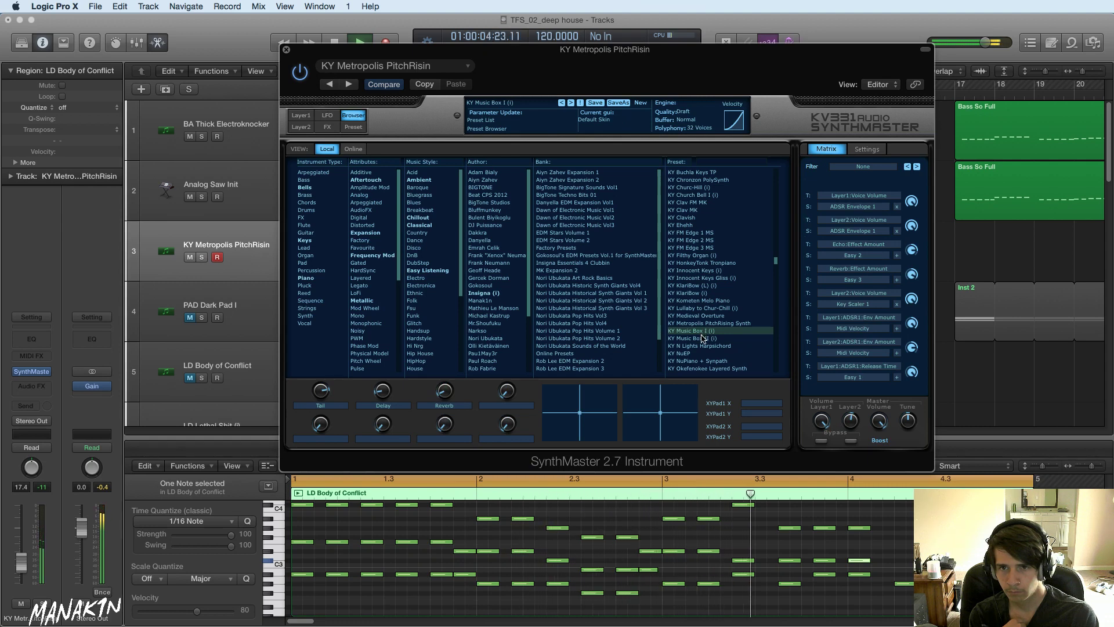
- Lower the top note of bar 3's third chord to A#3 and further to G#3, playing each change from bar 3
scroll(739, 525, up, 1)
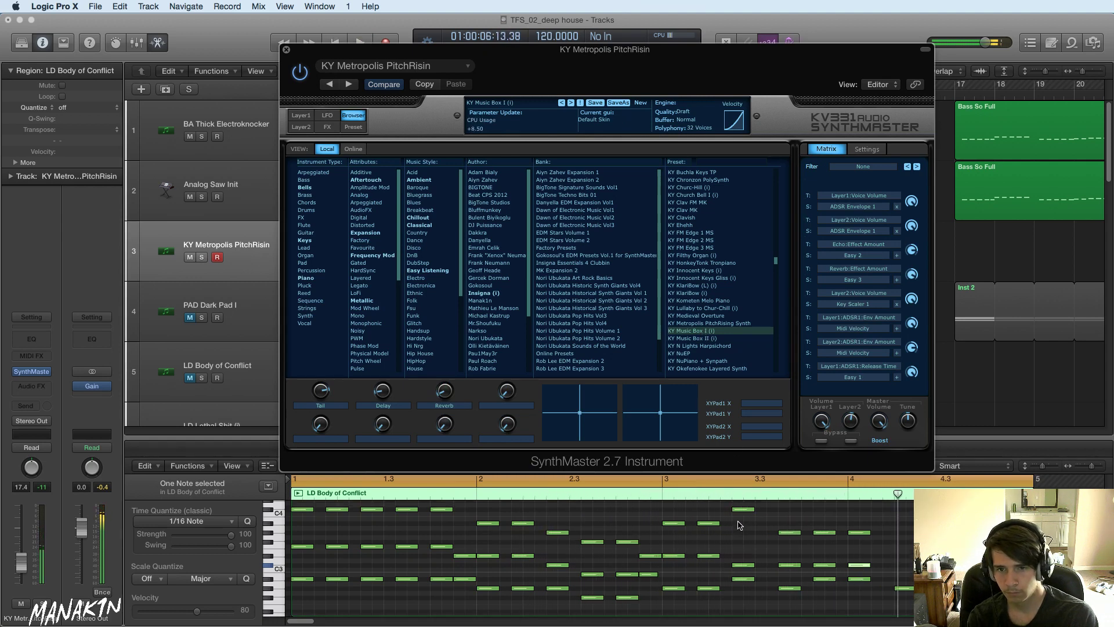
drag(744, 511, 744, 524)
key(space)
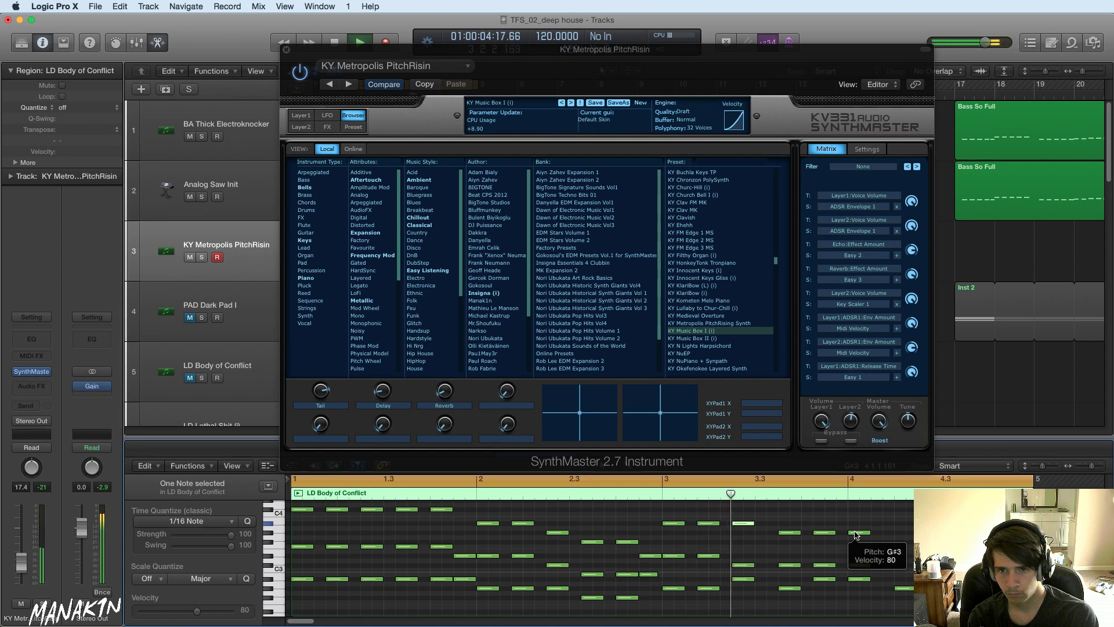
key(space)
drag(741, 524, 741, 532)
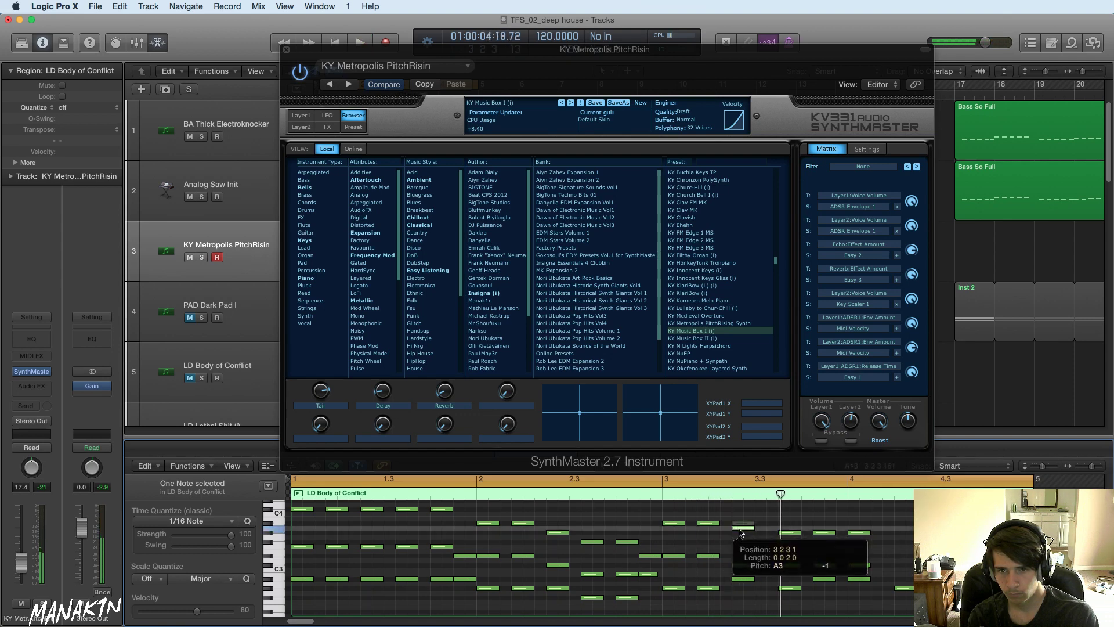
click(661, 498)
key(space)
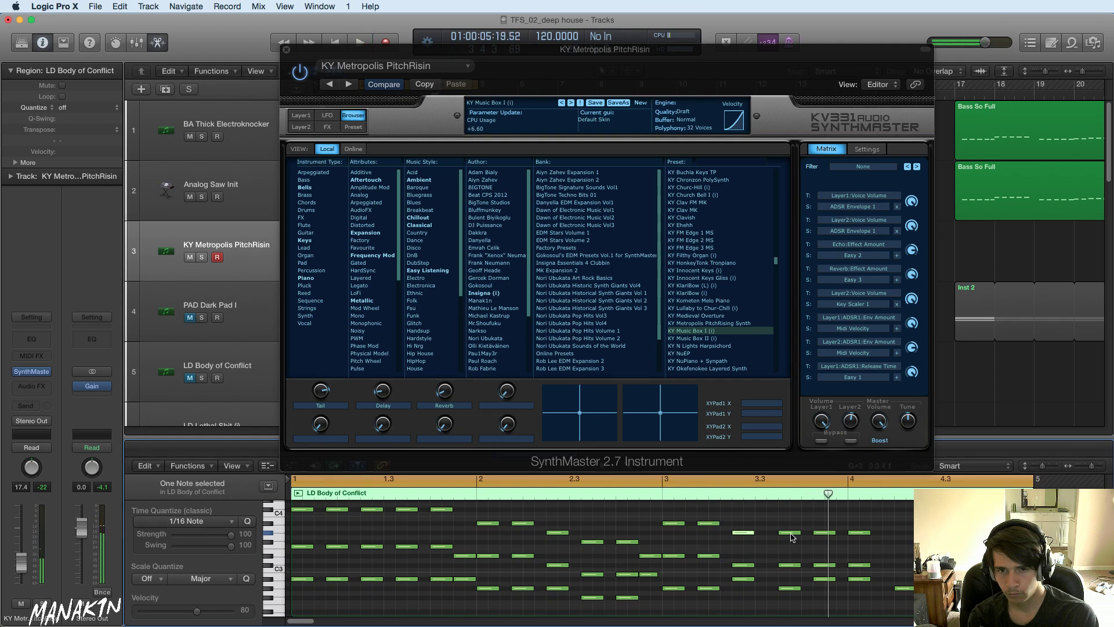
- Lower the top note of bar 3's fourth chord to F#3 and those of the following two chords to F3, playing the loop in between
drag(790, 532, 859, 545)
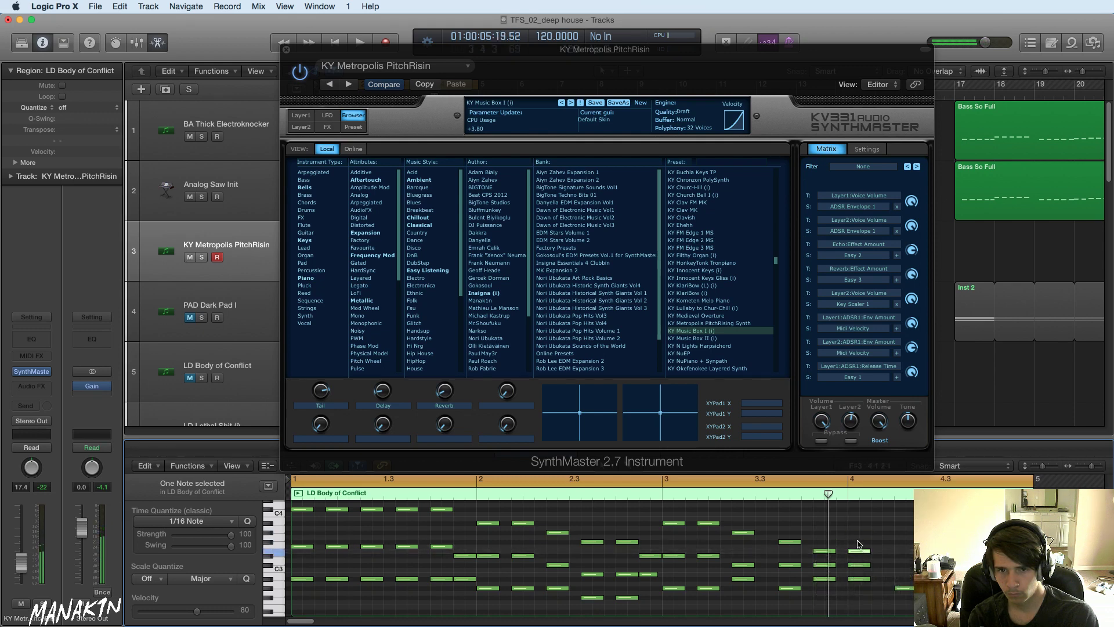
key(space)
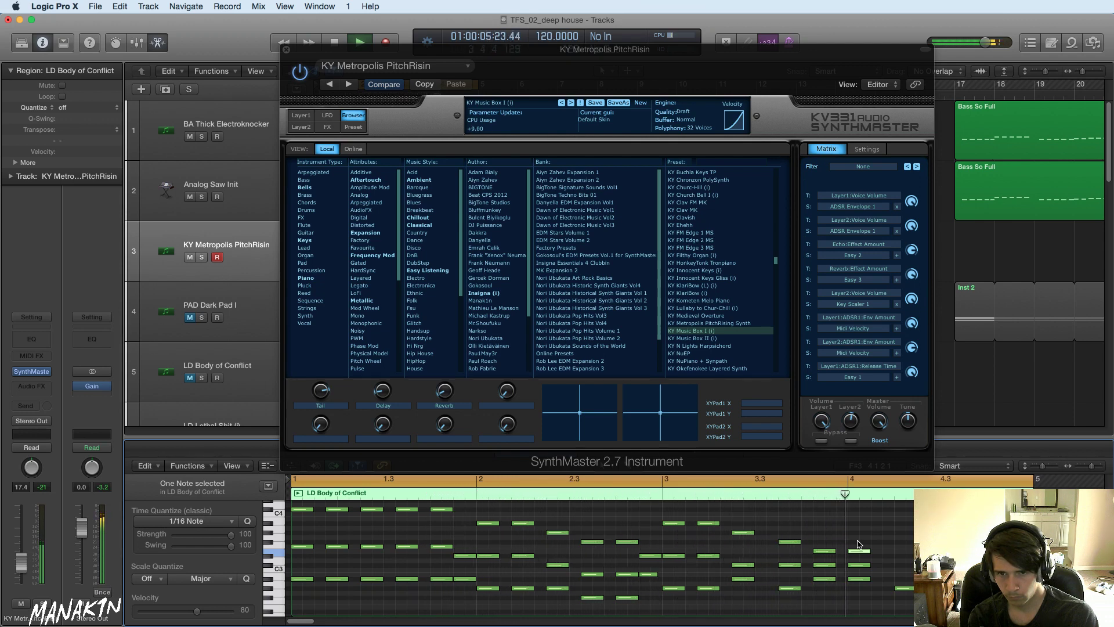
drag(863, 544, 823, 548)
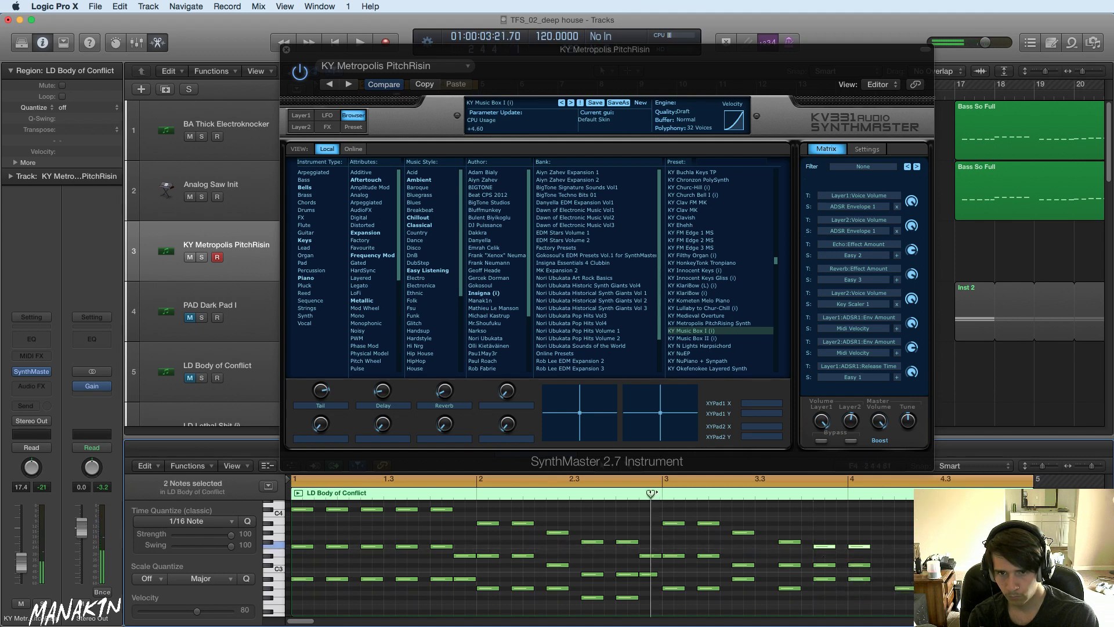
- Audition SynthMaster presets around KY Music Box I (i) while playing the loop, ending on KY Medieval Overture
key(space)
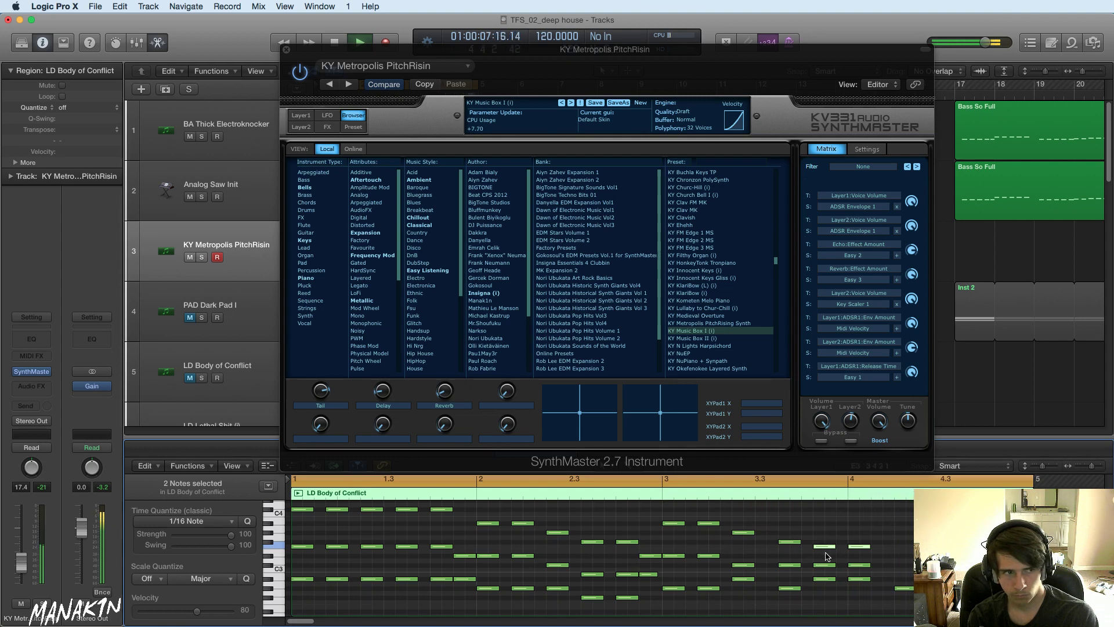
click(712, 339)
click(727, 345)
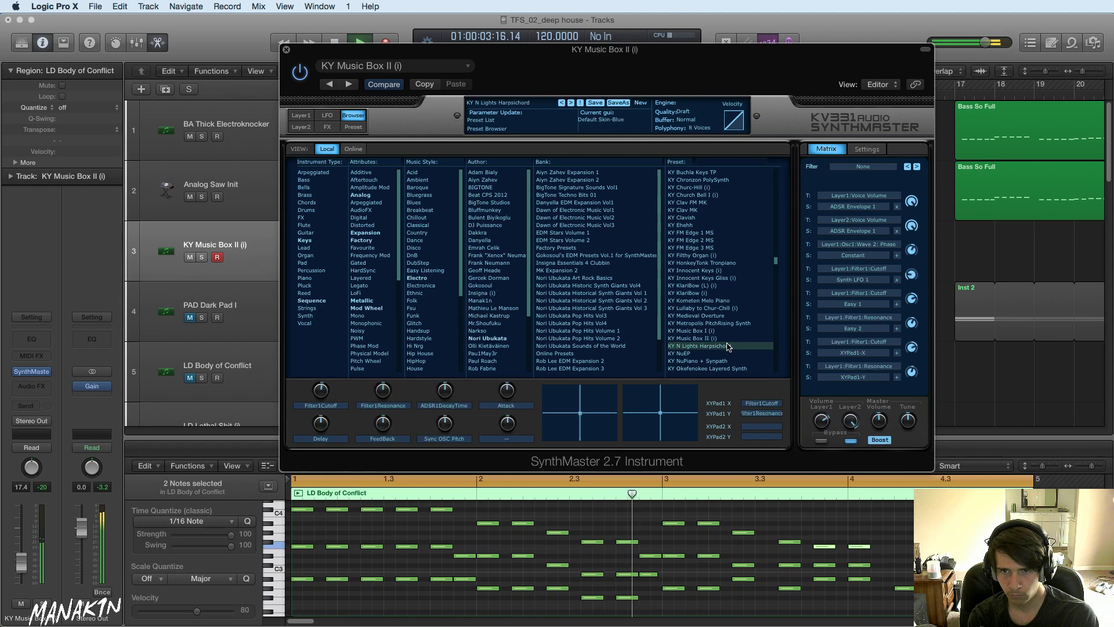
key(space)
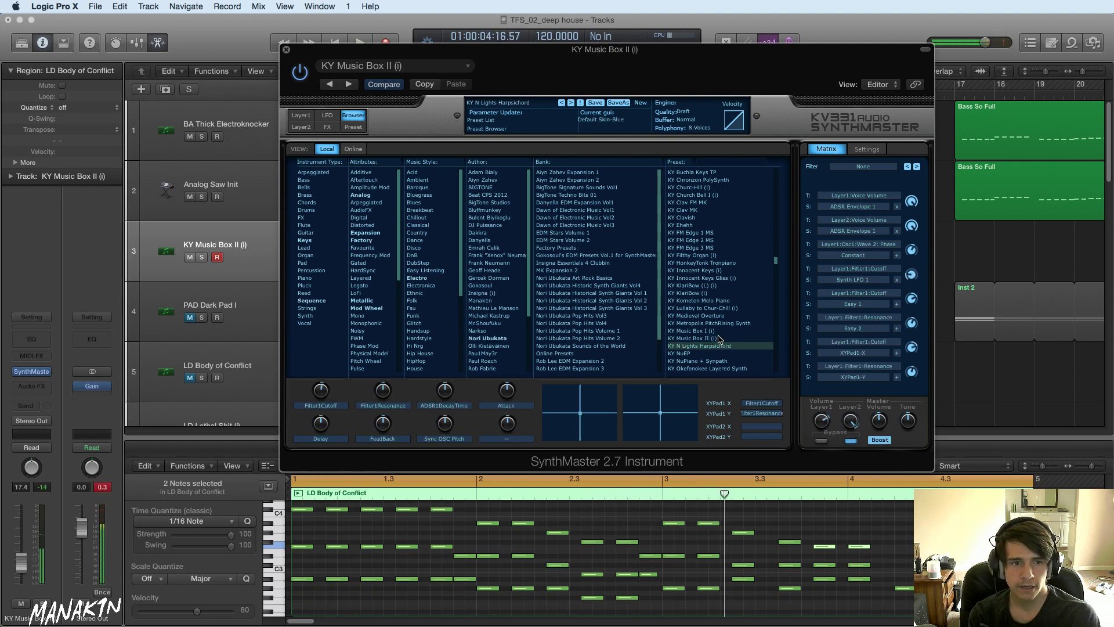
click(717, 333)
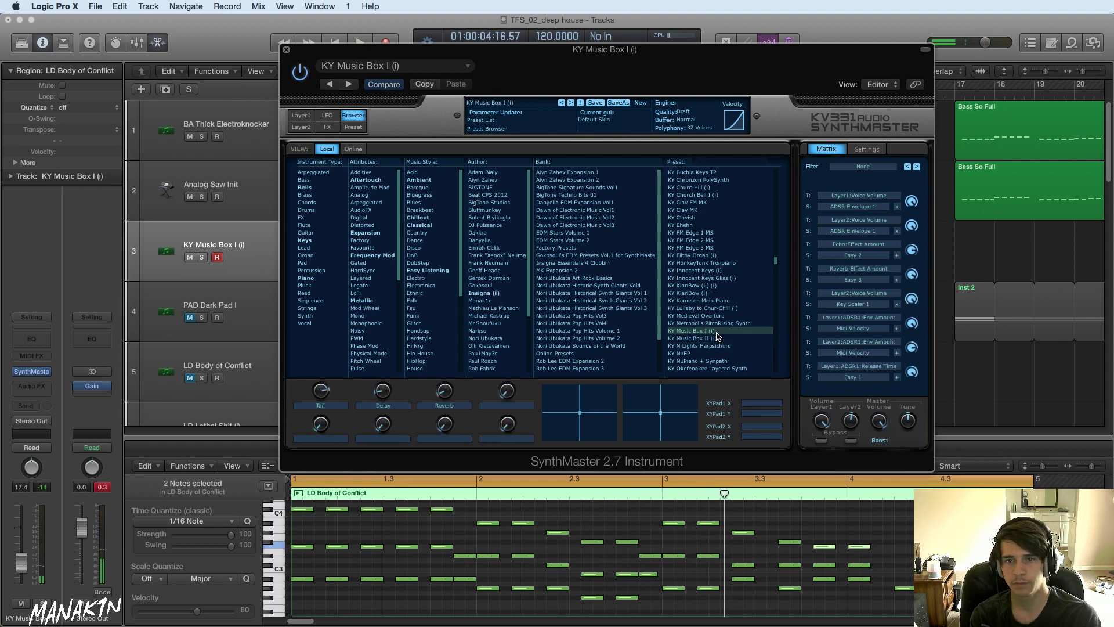
key(space)
click(719, 325)
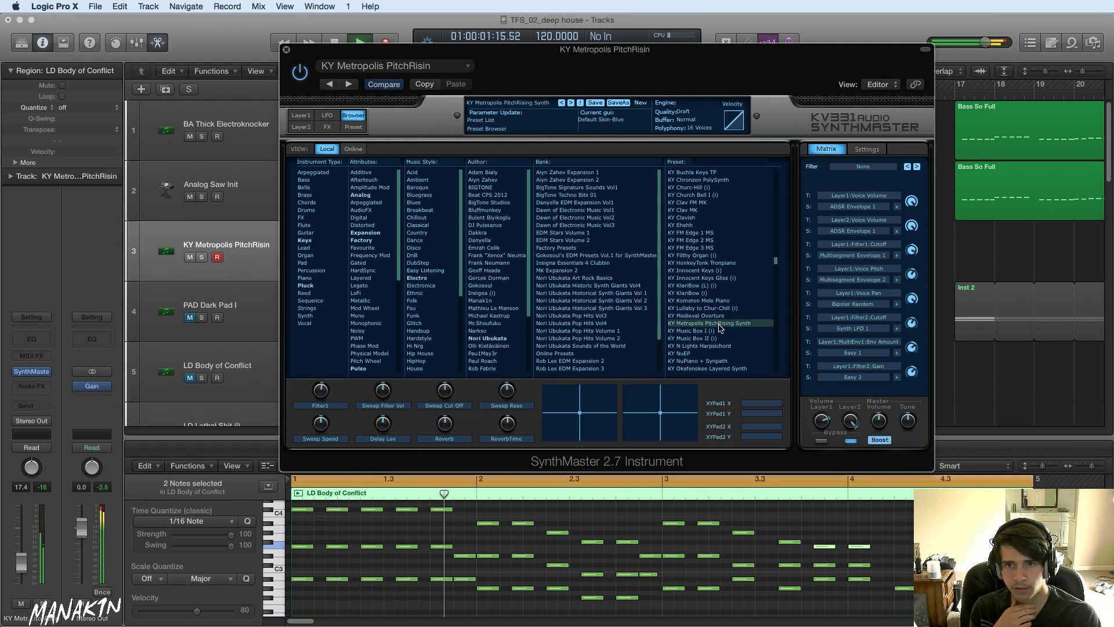
key(Up)
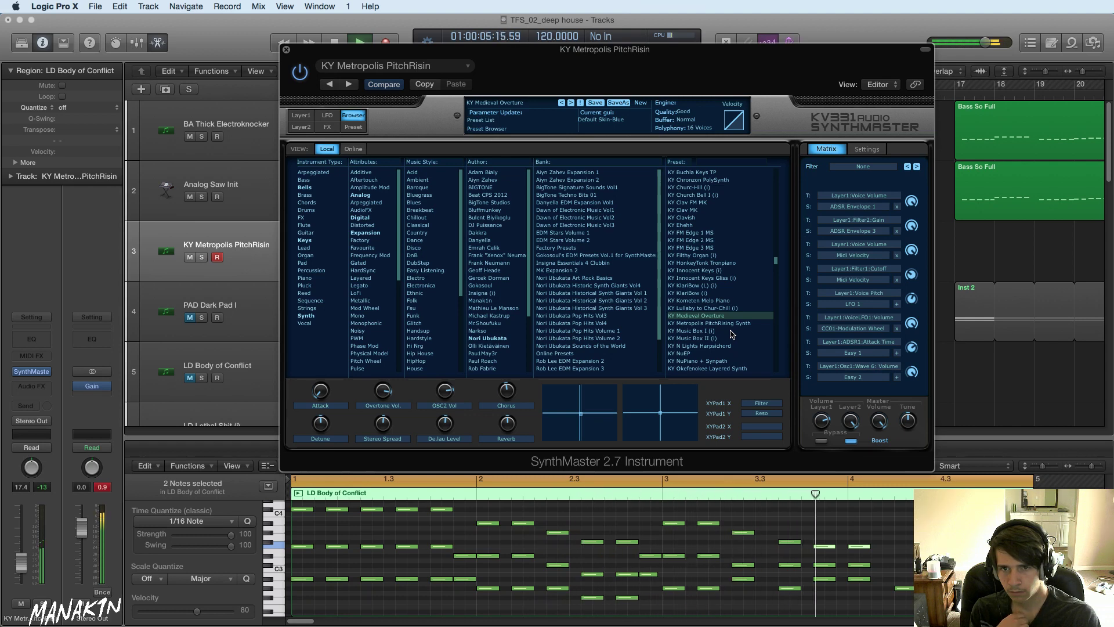
- Lower the middle notes of bar 3's last chord and bar 4's first chord to F#2, and play them with KY Music Box I (i)
click(866, 560)
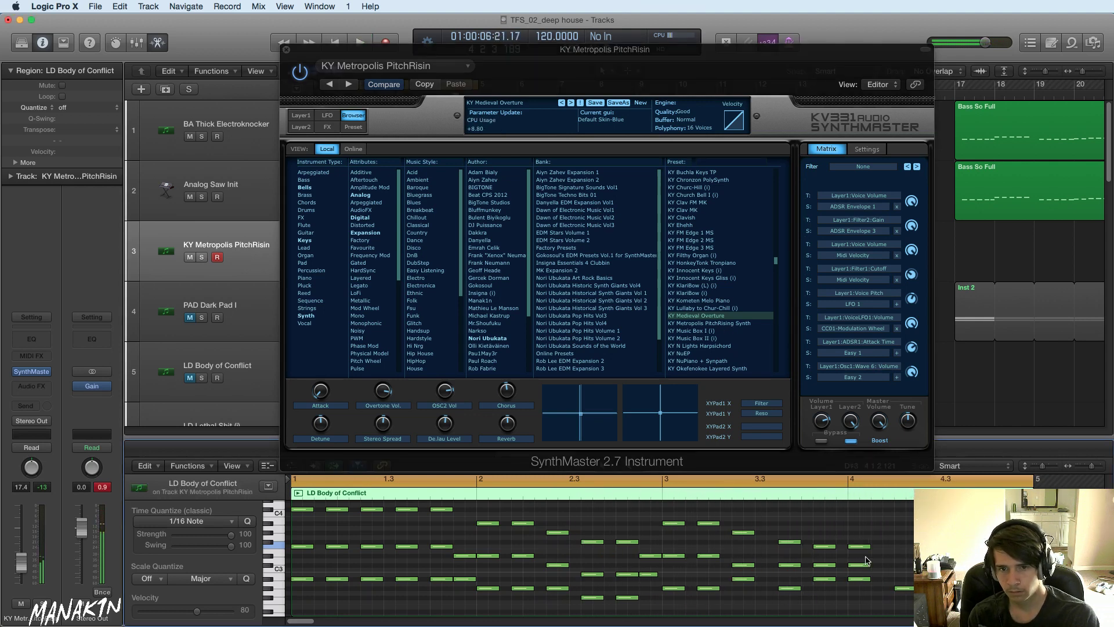
click(860, 563)
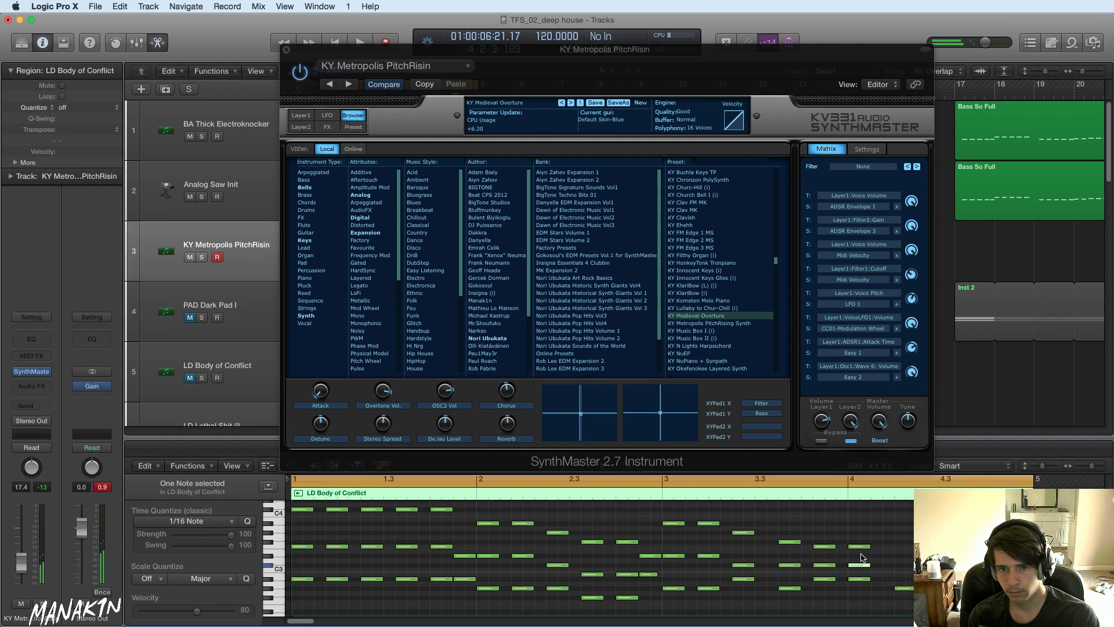
drag(861, 555, 827, 598)
key(space)
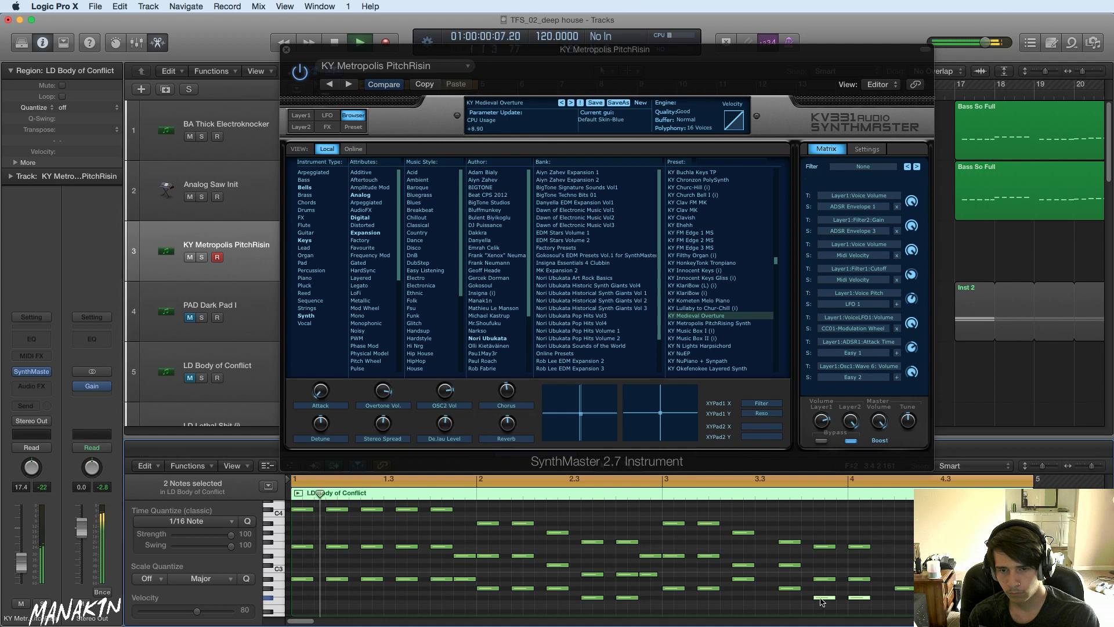
click(717, 331)
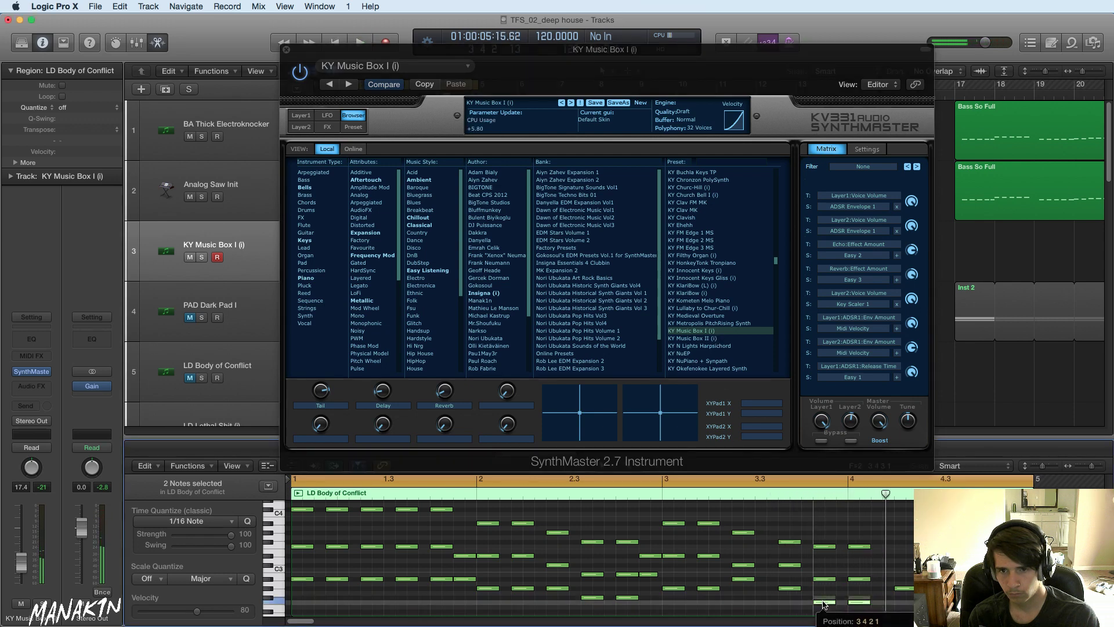
- Try the two lowered notes down at D#2, return them to F#2, and play from bar 3
drag(824, 604, 825, 611)
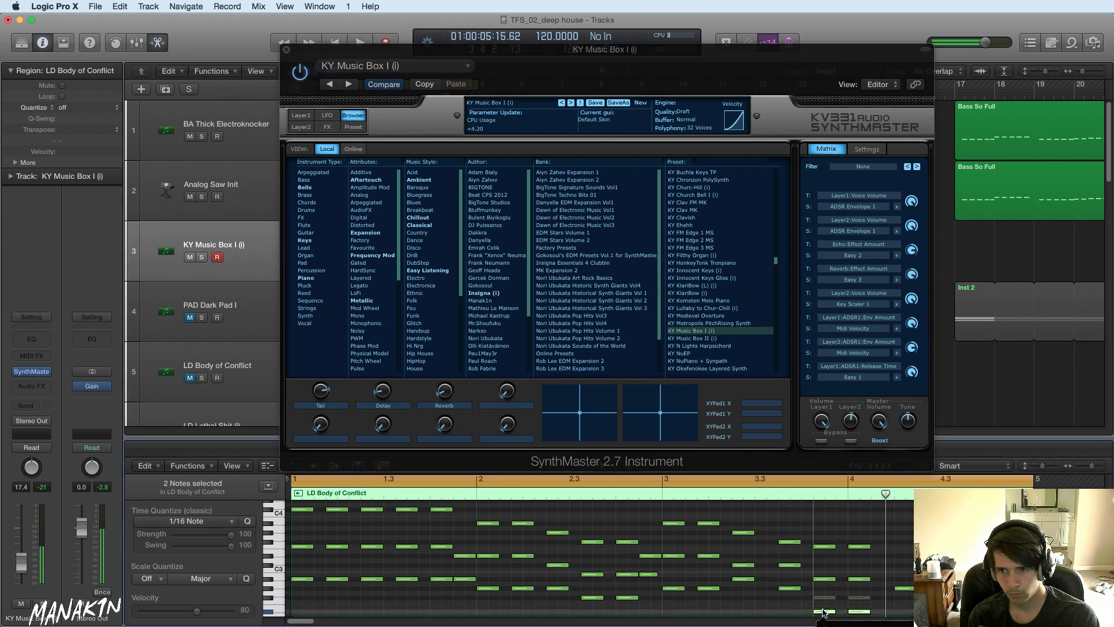
key(space)
scroll(815, 577, down, 2)
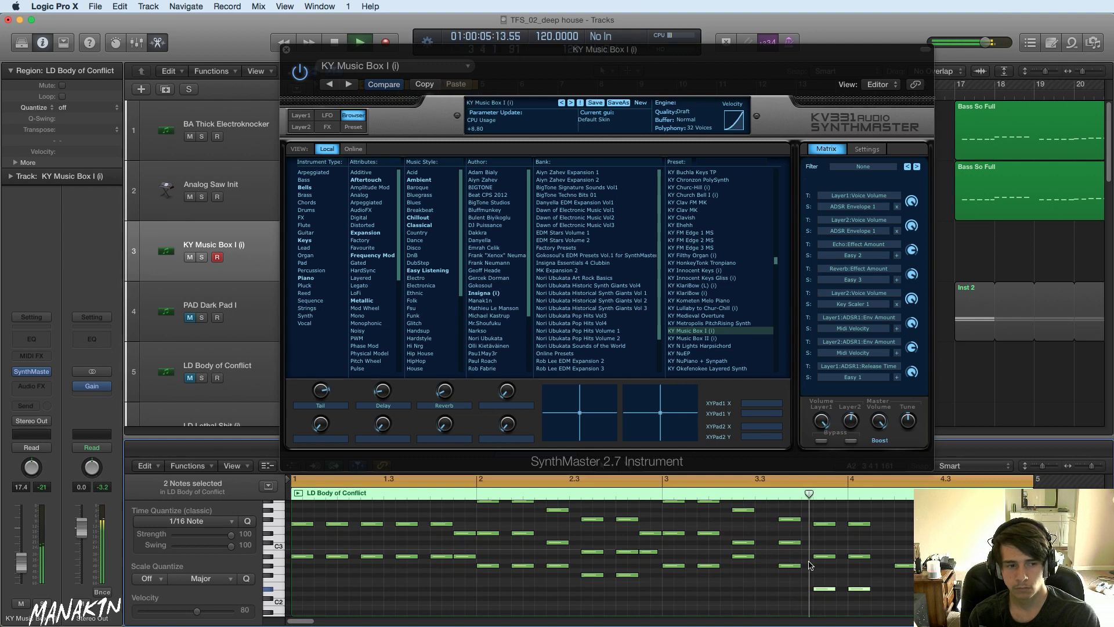
mouse_move(821, 589)
drag(821, 589, 822, 579)
click(667, 492)
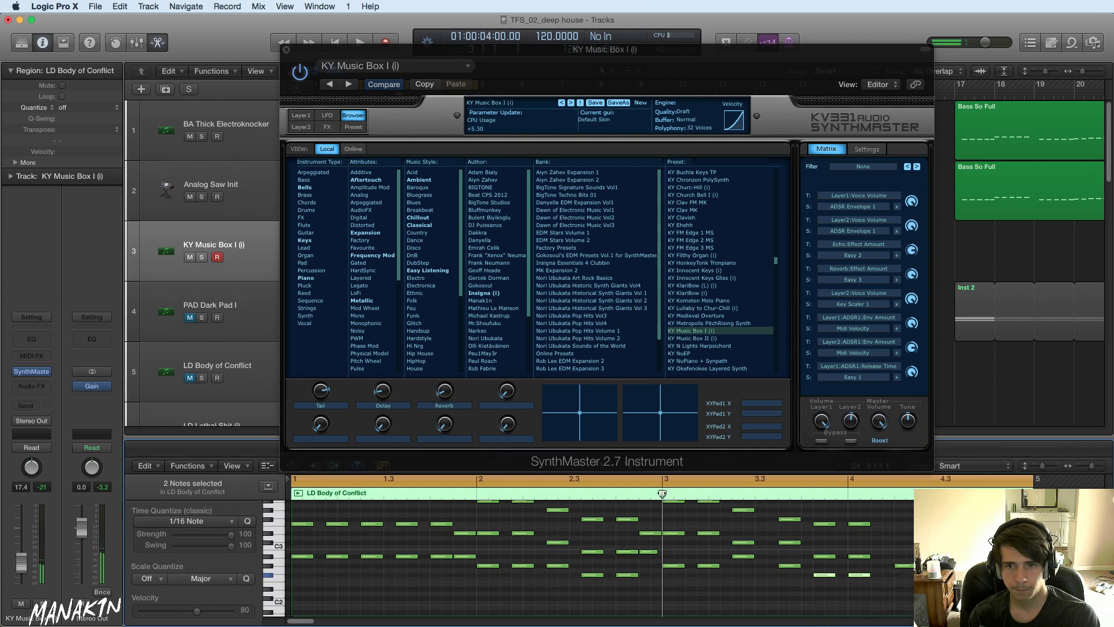
key(space)
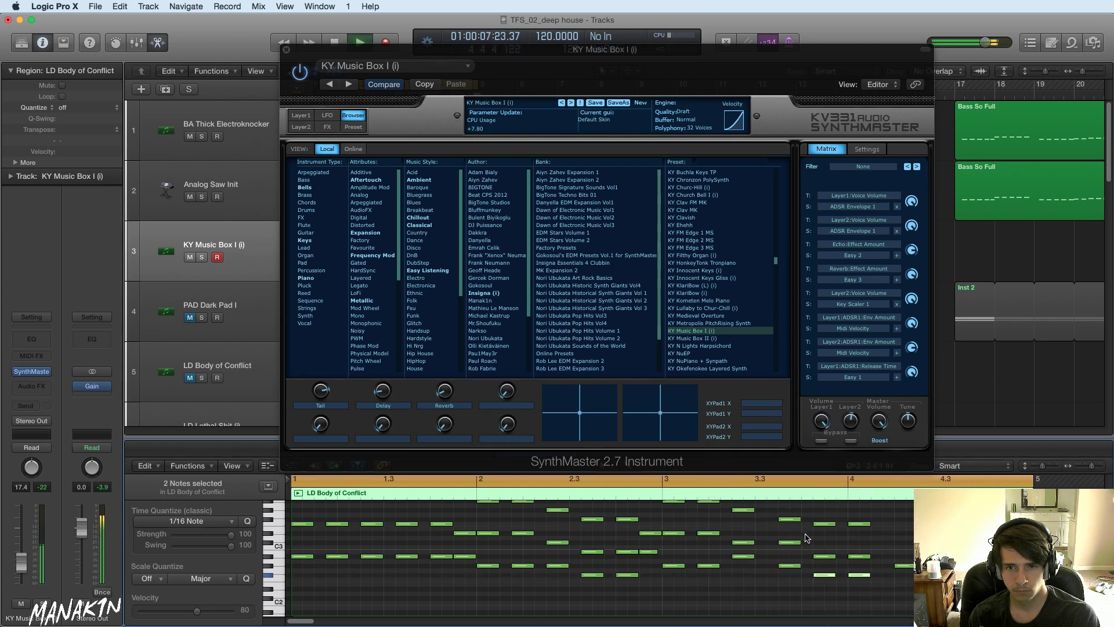
- Audition the KY presets from KY NuEP onward while the loop plays, ending on KY Tonight's the Night
click(722, 353)
scroll(722, 325, down, 3)
click(722, 293)
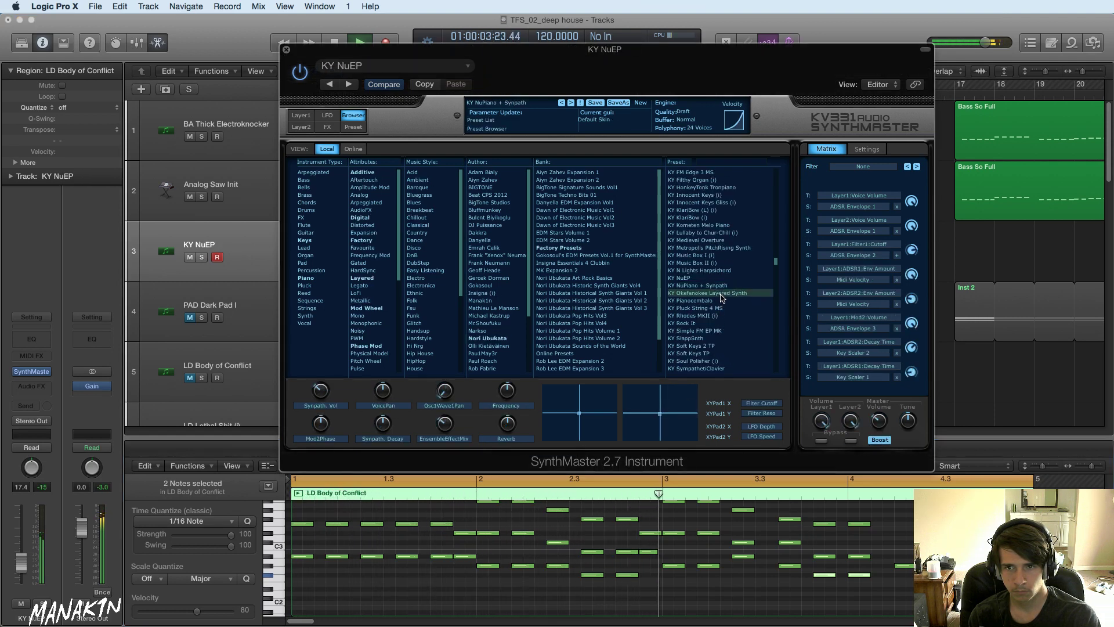
click(722, 301)
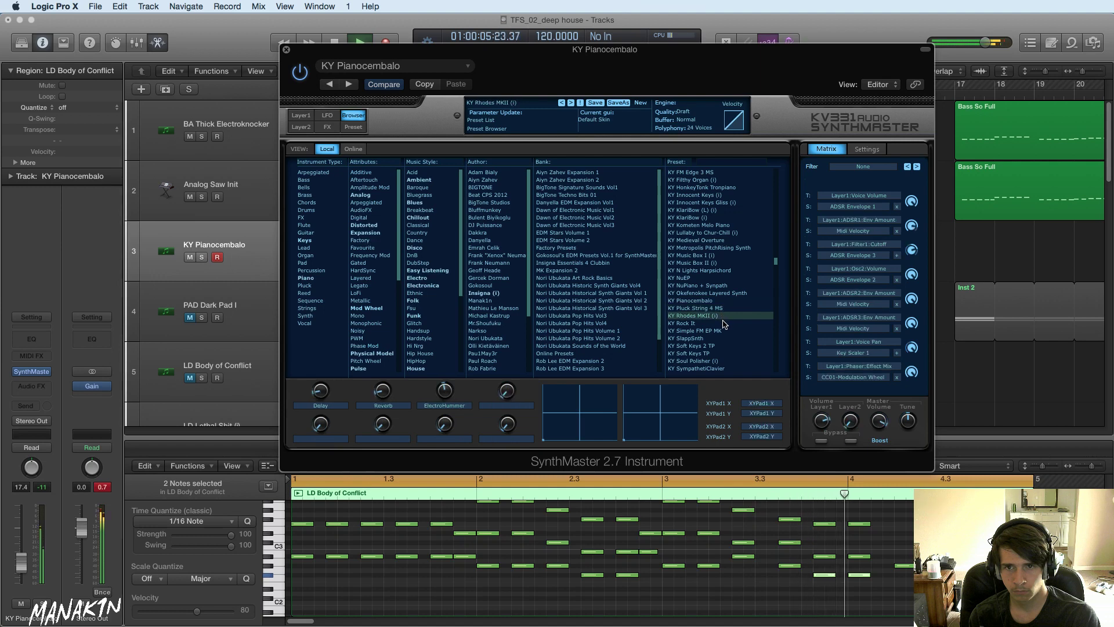
click(724, 323)
click(724, 331)
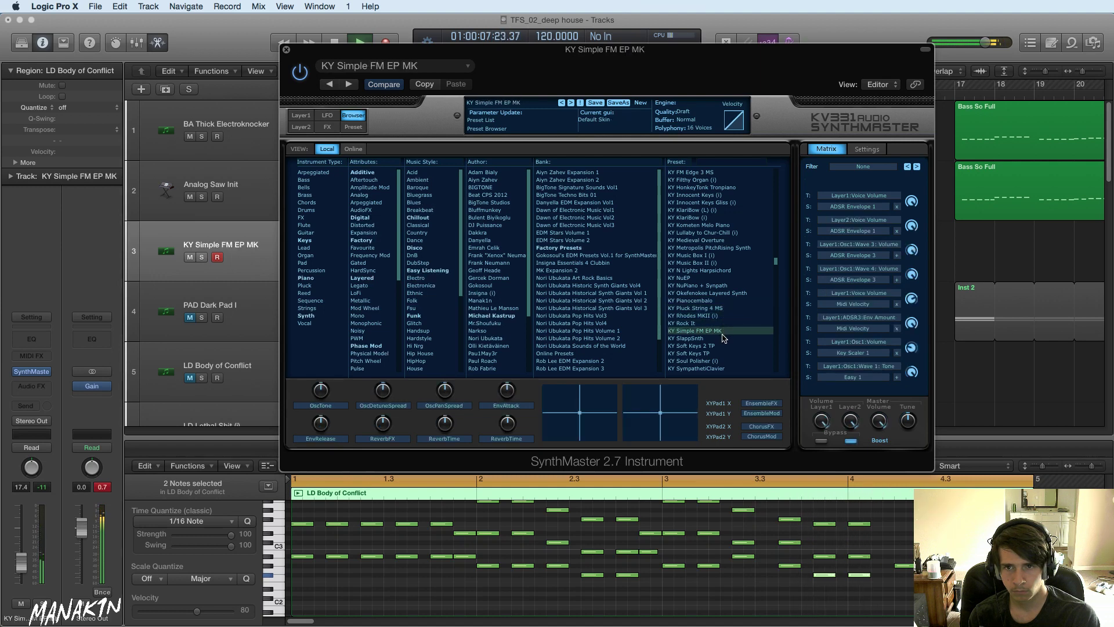
click(724, 338)
click(723, 346)
click(720, 353)
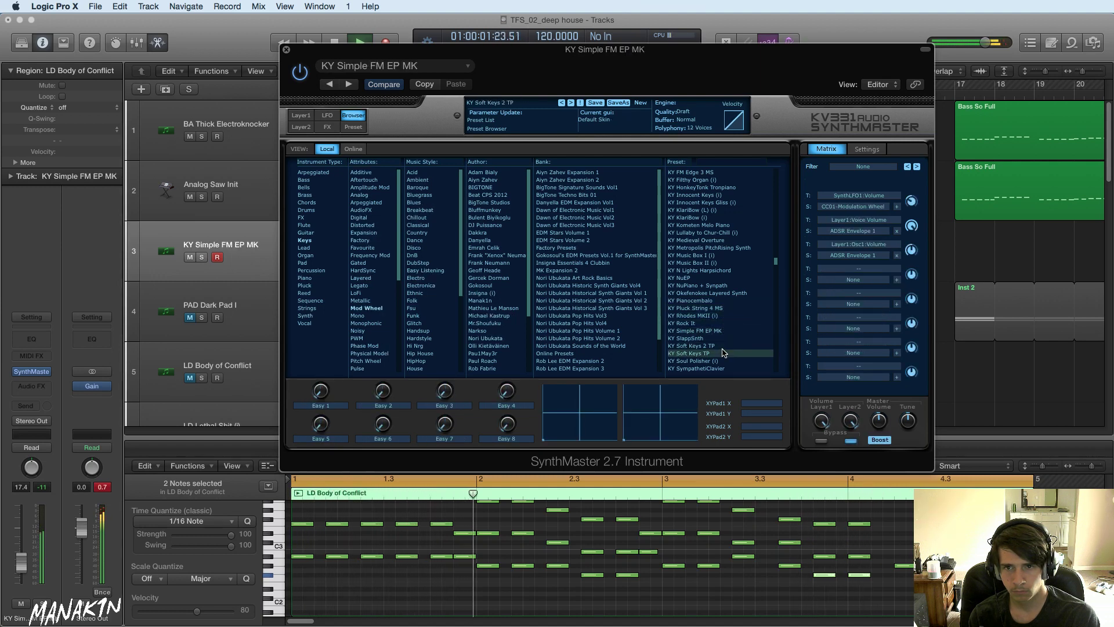
click(719, 361)
click(725, 300)
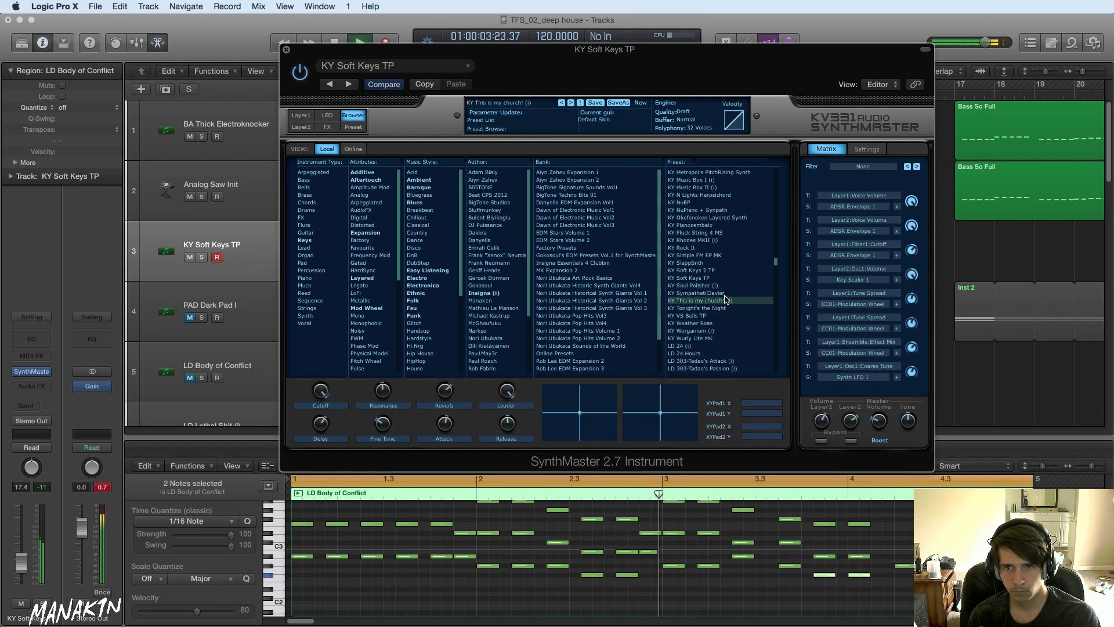
click(725, 294)
click(725, 308)
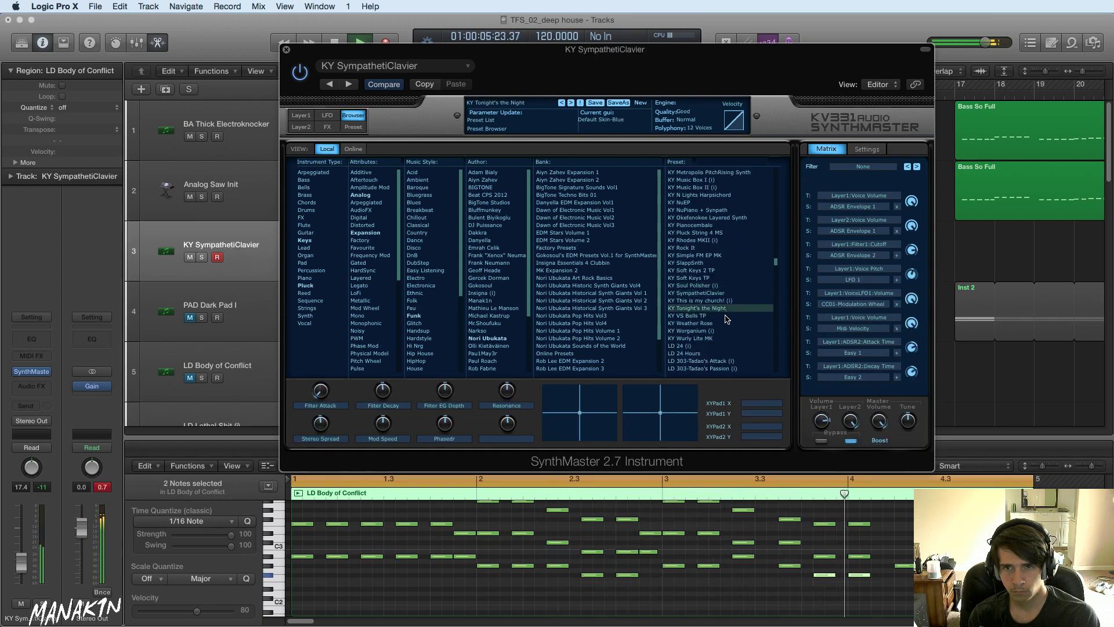
click(726, 316)
click(725, 308)
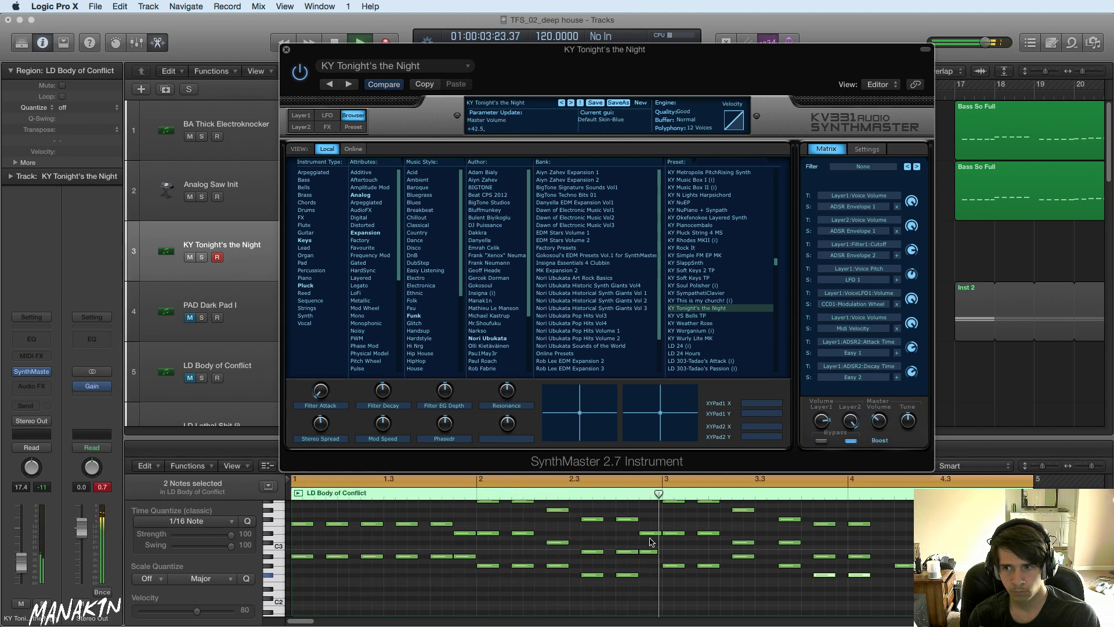
- Add a Channel EQ to the chord track with a high cut at 2800 Hz and 6 dB/Oct
click(20, 340)
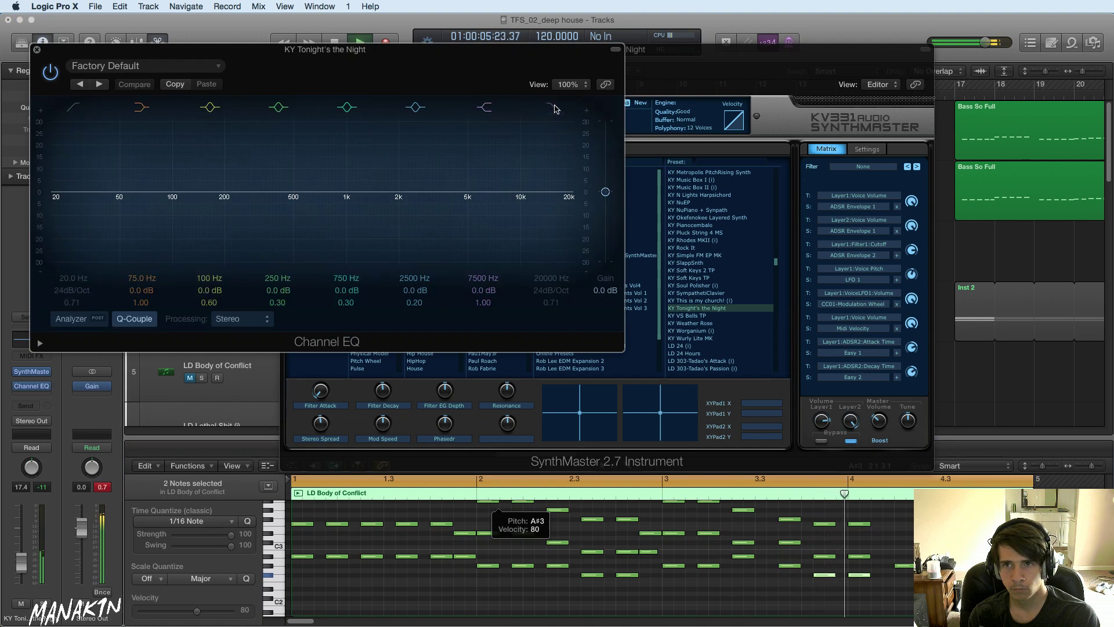
drag(566, 241, 475, 284)
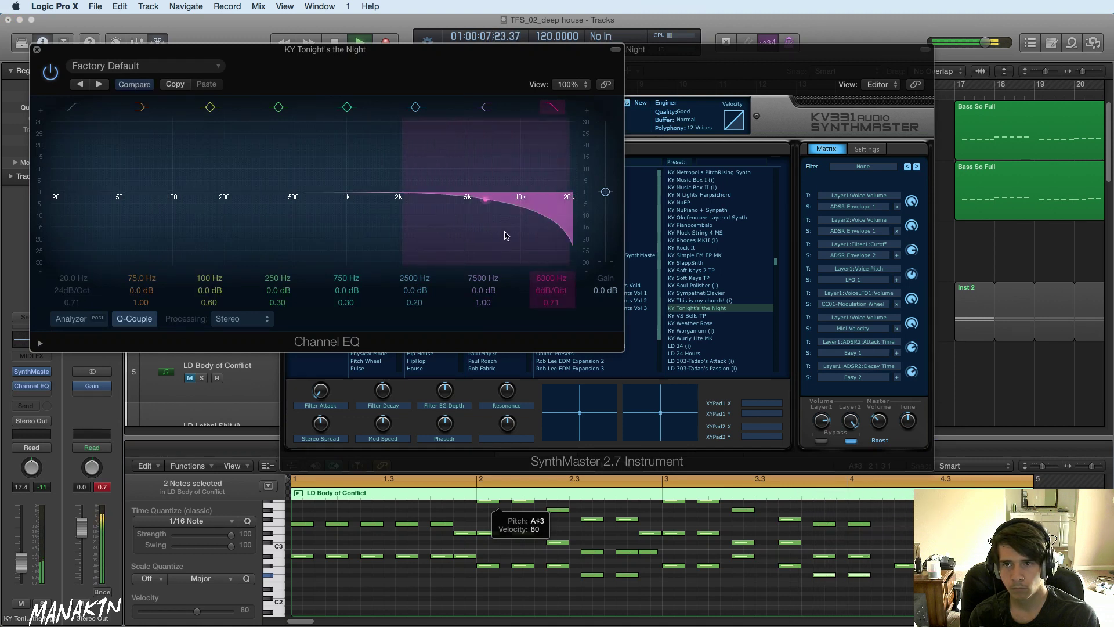
drag(506, 235, 442, 221)
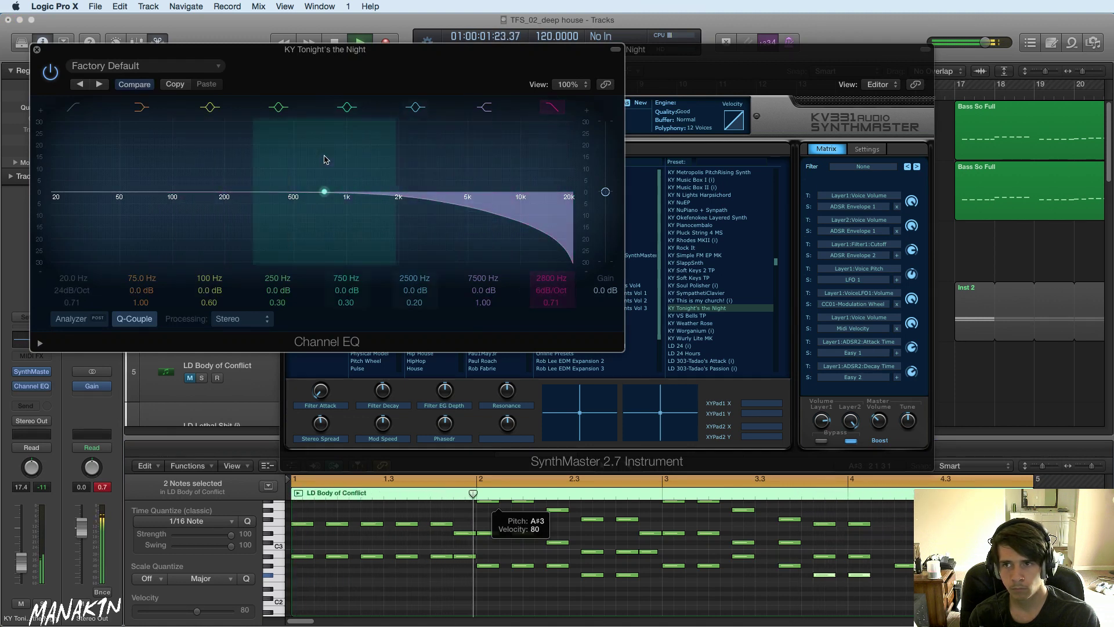
key(super+w)
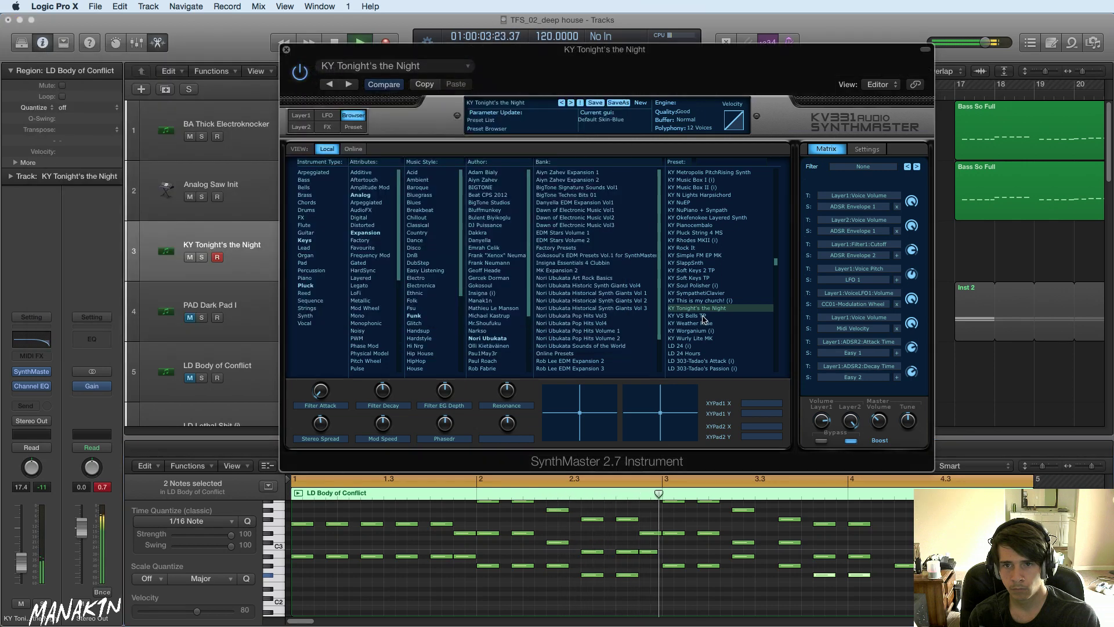
- Audition presets from KY VS Bells TP on through the LD lead sounds during playback, and load LD Density
click(703, 315)
click(715, 323)
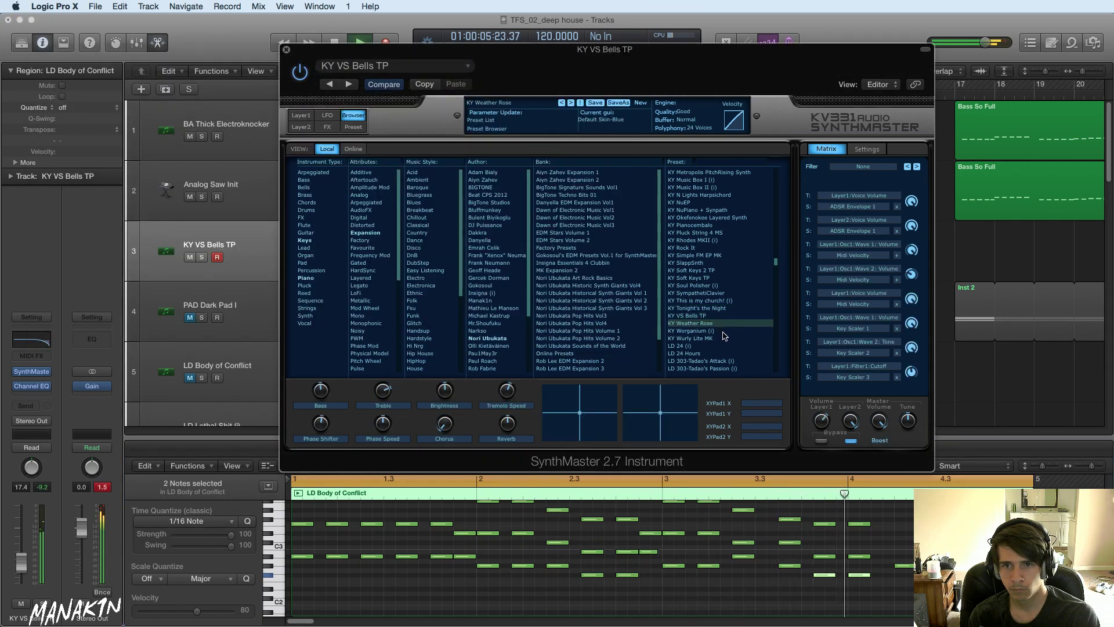
click(724, 332)
click(725, 340)
click(705, 353)
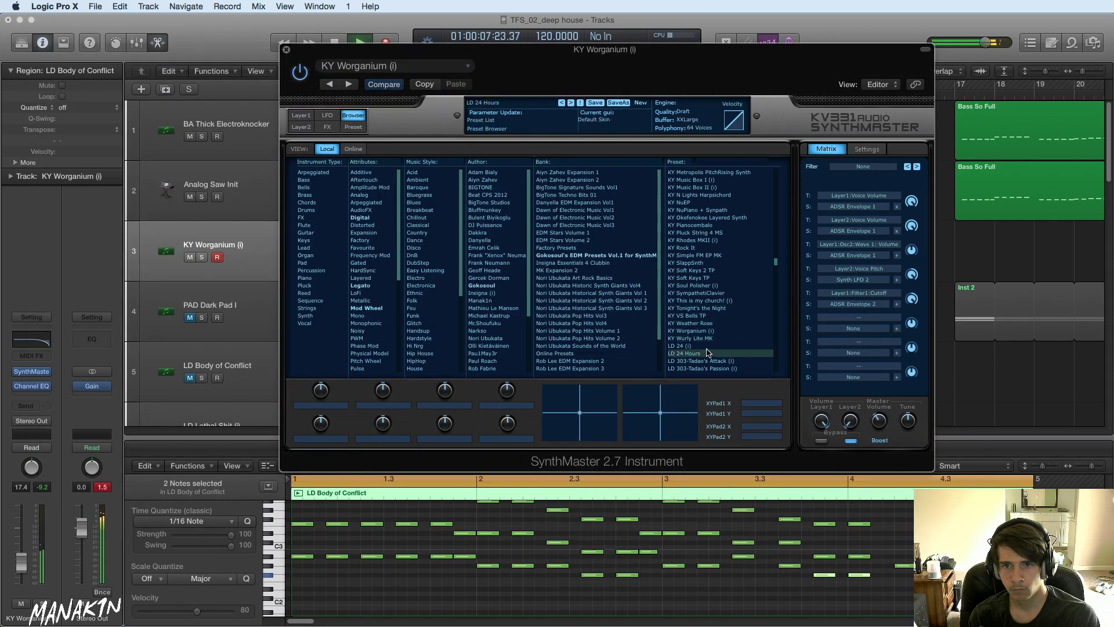
click(709, 324)
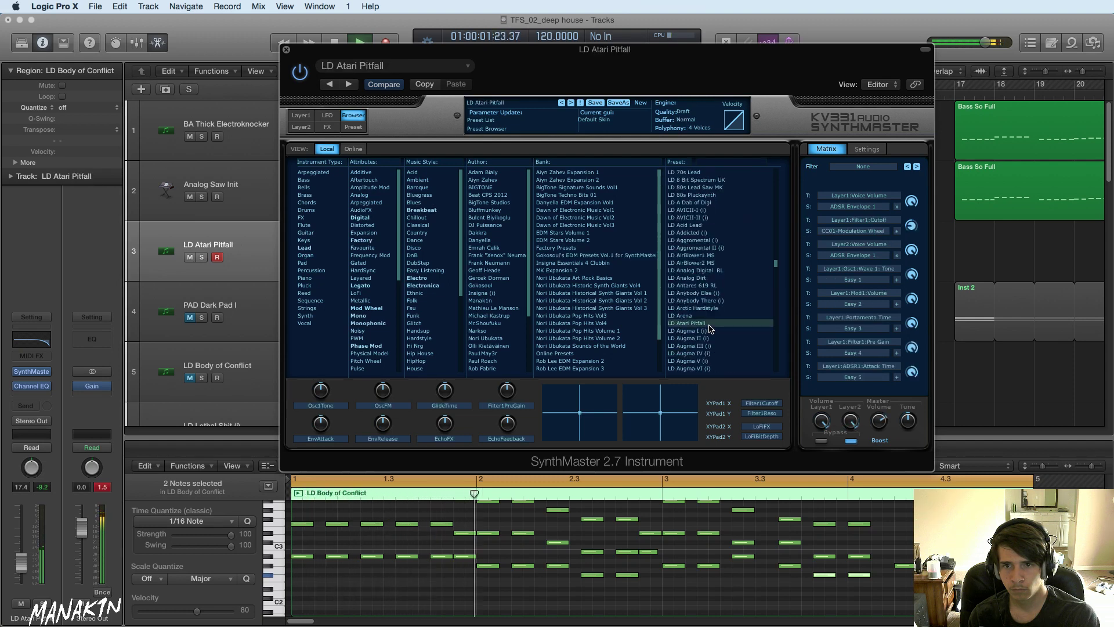
click(712, 339)
click(718, 240)
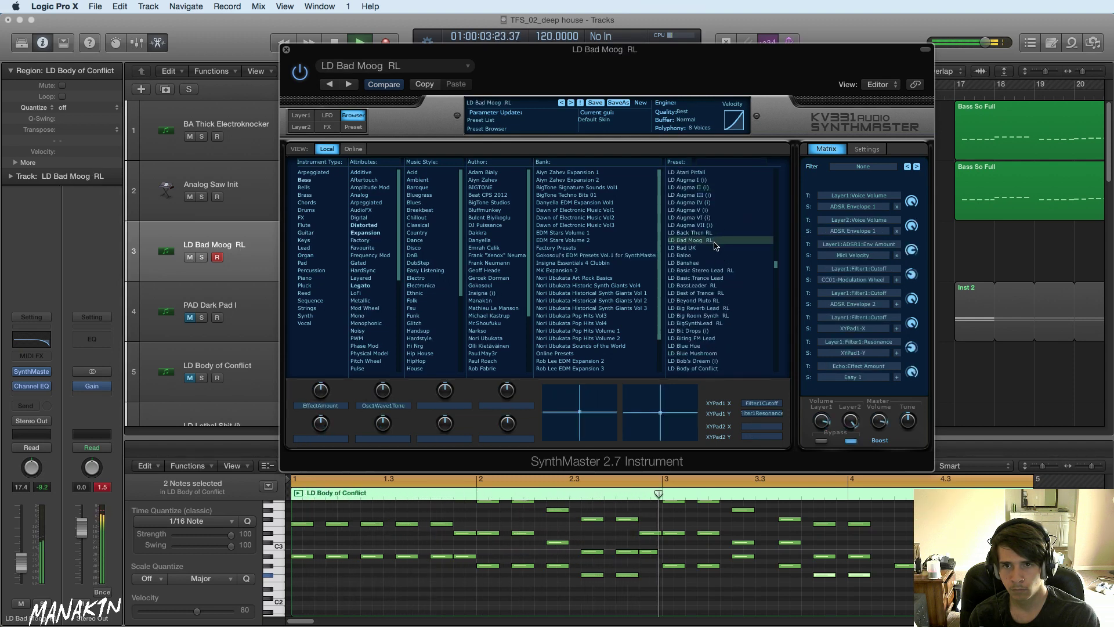
click(718, 247)
click(715, 271)
click(706, 301)
scroll(706, 303, down, 10)
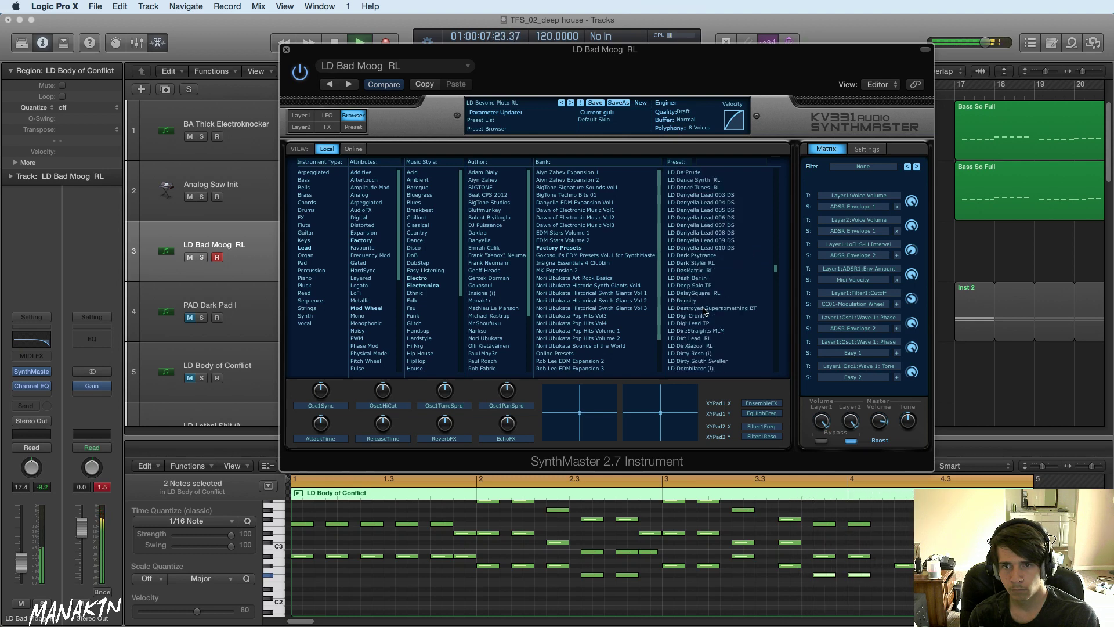
click(704, 300)
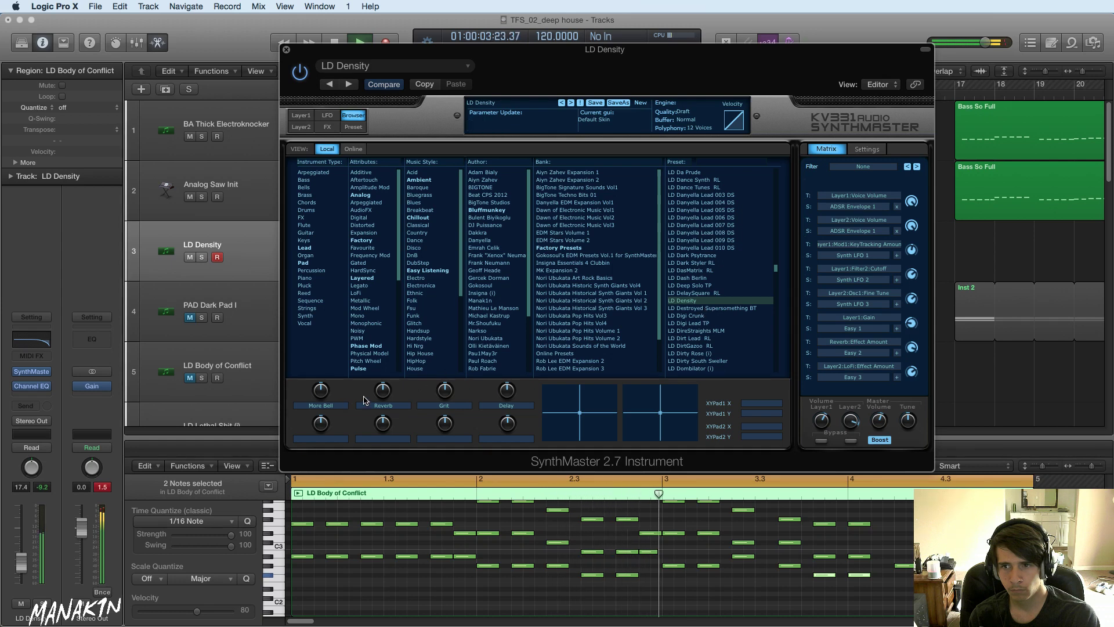
- Turn LD Density's Reverb and Delay all the way down and set Layer 1's ADSR 1 release time to about 1.1 s
drag(383, 392, 393, 466)
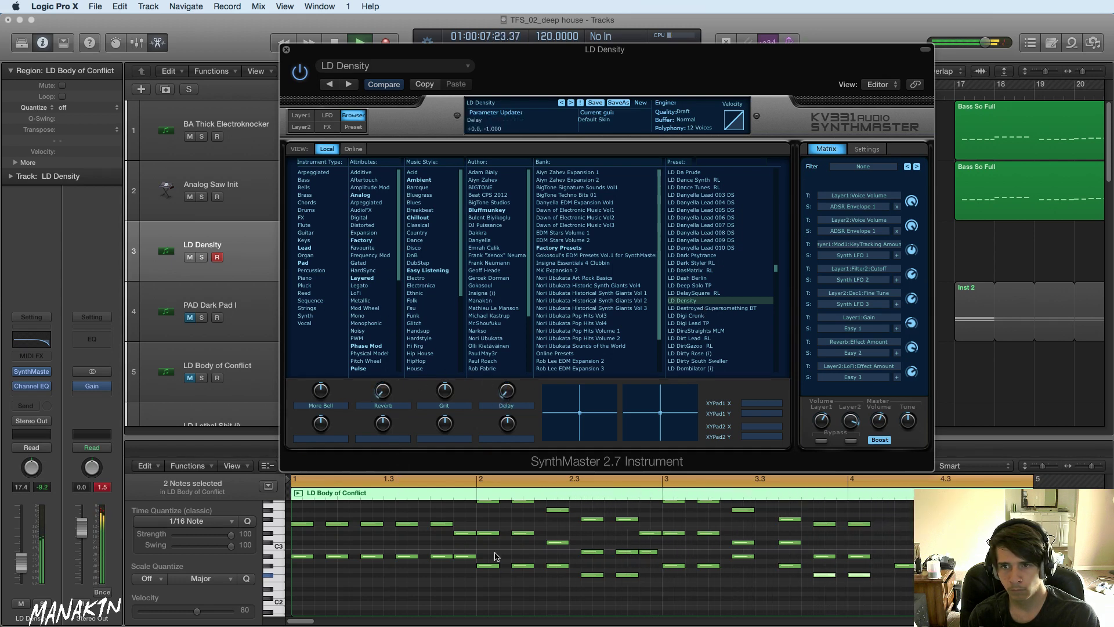
click(301, 115)
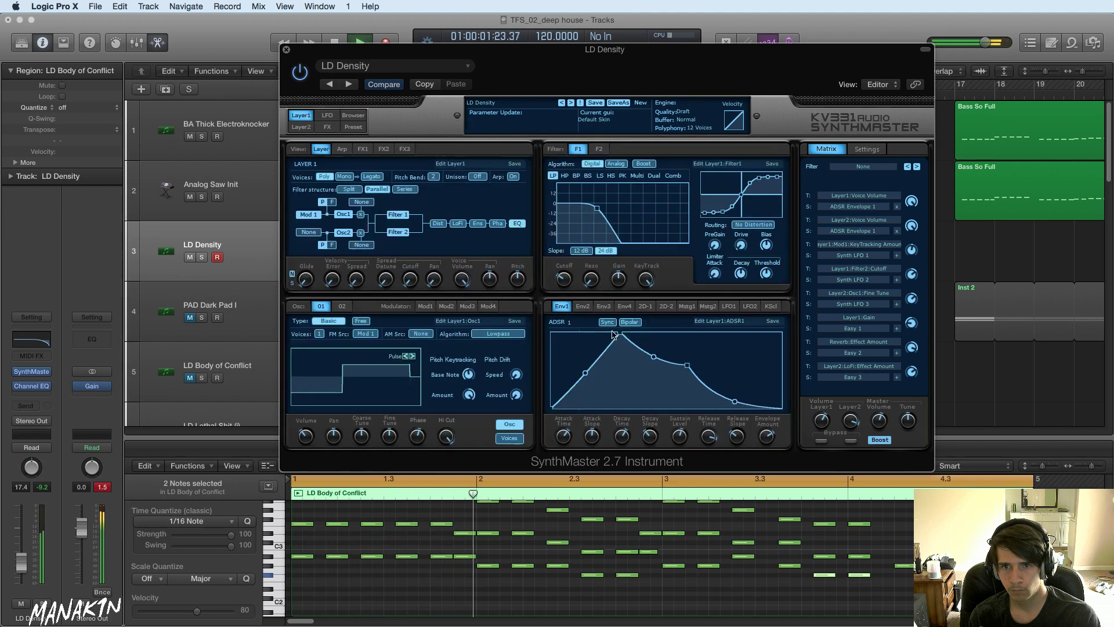
drag(709, 438, 710, 470)
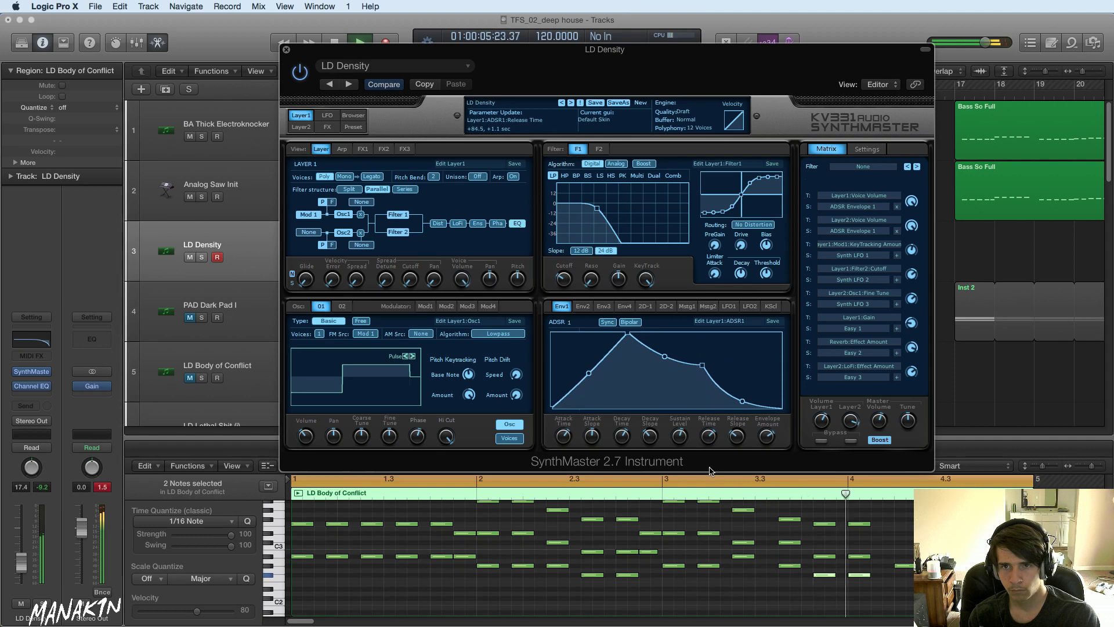
- Compare LD Density's two layers by bypassing them in turn, leaving Layer 1 bypassed, and set Layer 2's ADSR 1 release time to about 1.1 s
click(327, 127)
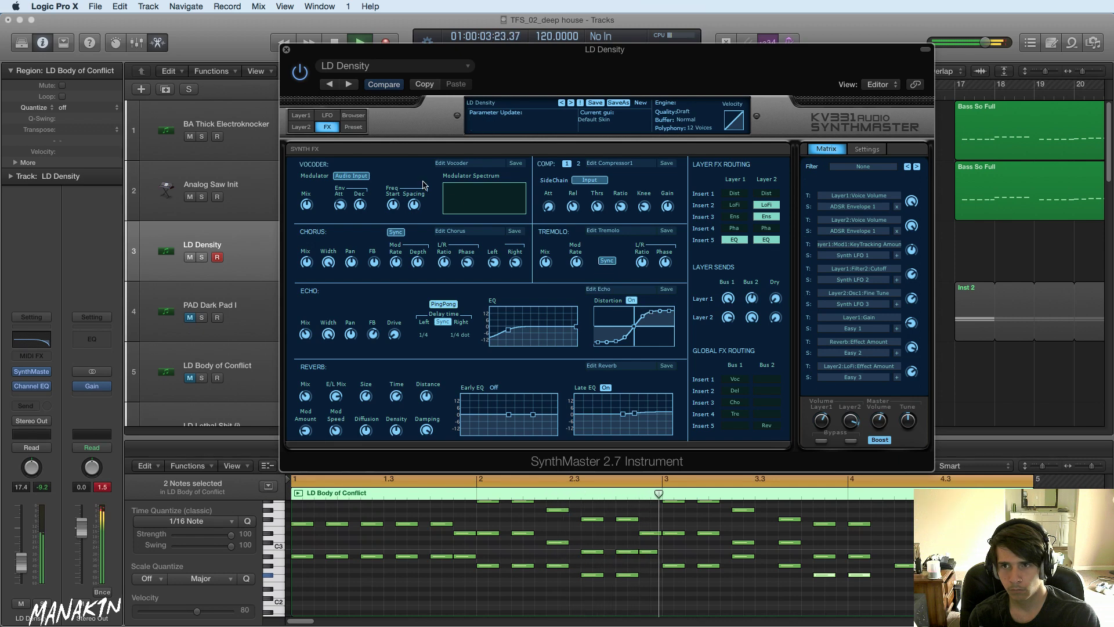
click(301, 114)
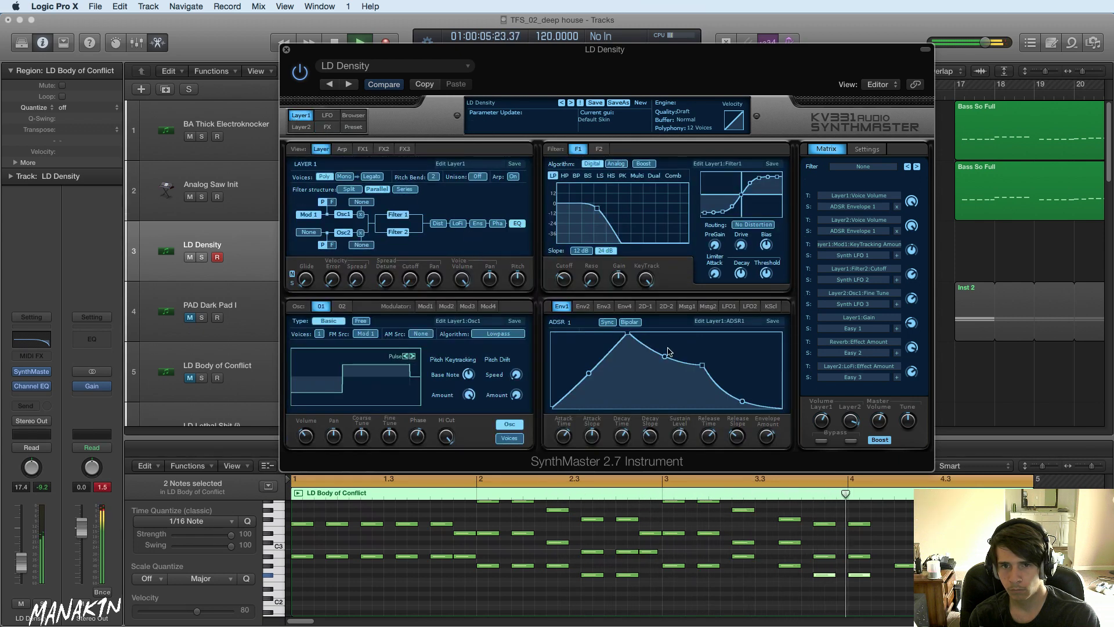
click(850, 441)
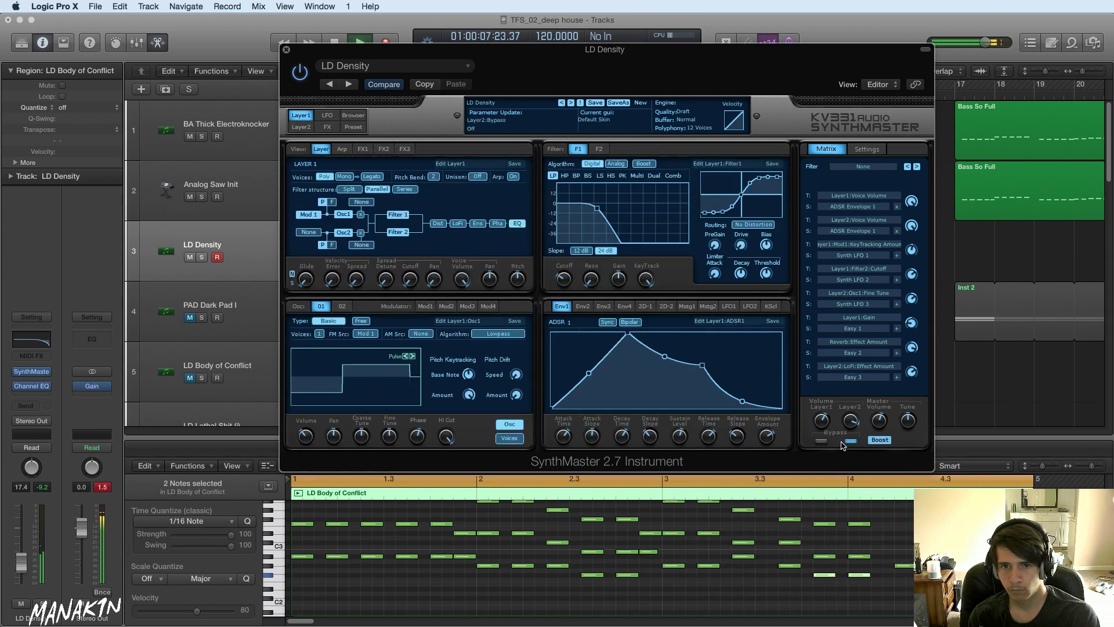
click(821, 441)
click(850, 441)
click(298, 116)
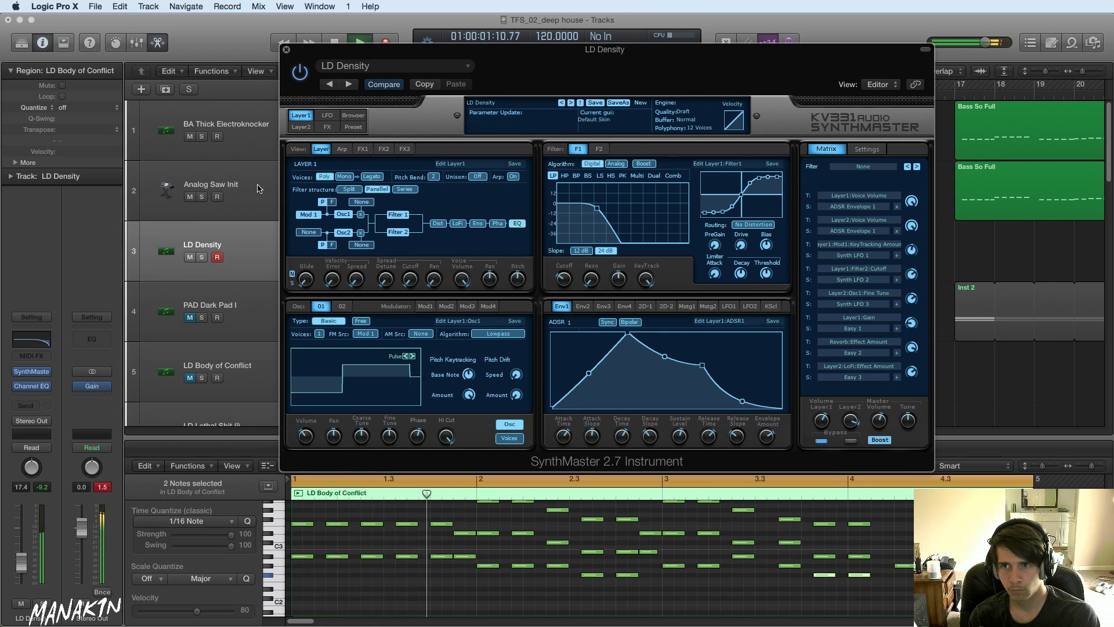
click(299, 127)
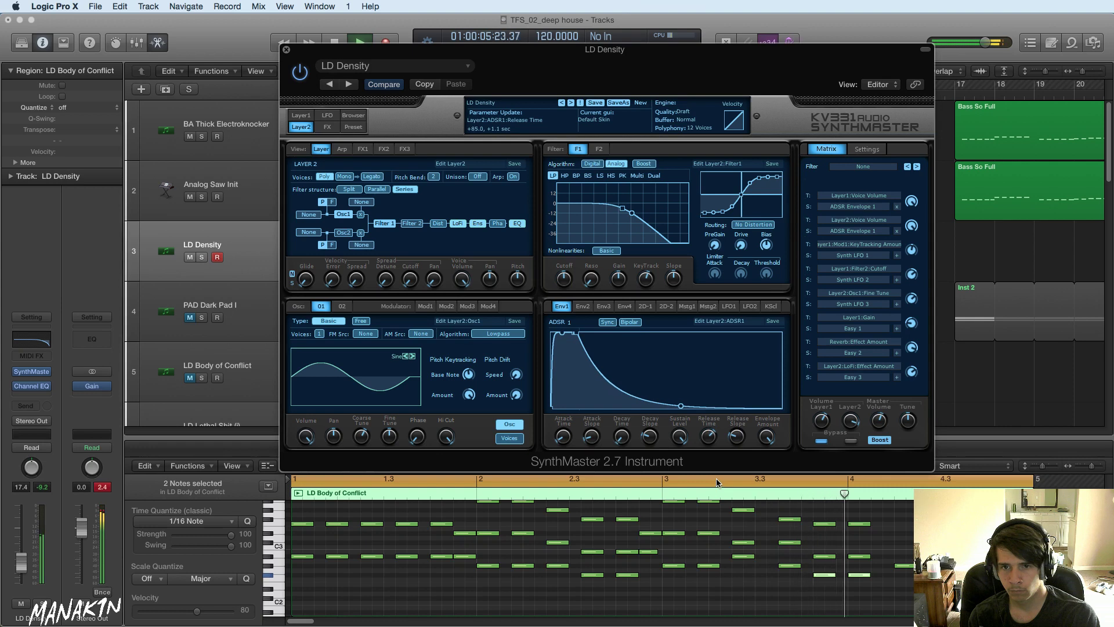
- Audition the lead presets from LD Destroyed Supersomething BT through LD Dombilator (i) while the loop plays
click(353, 115)
click(713, 308)
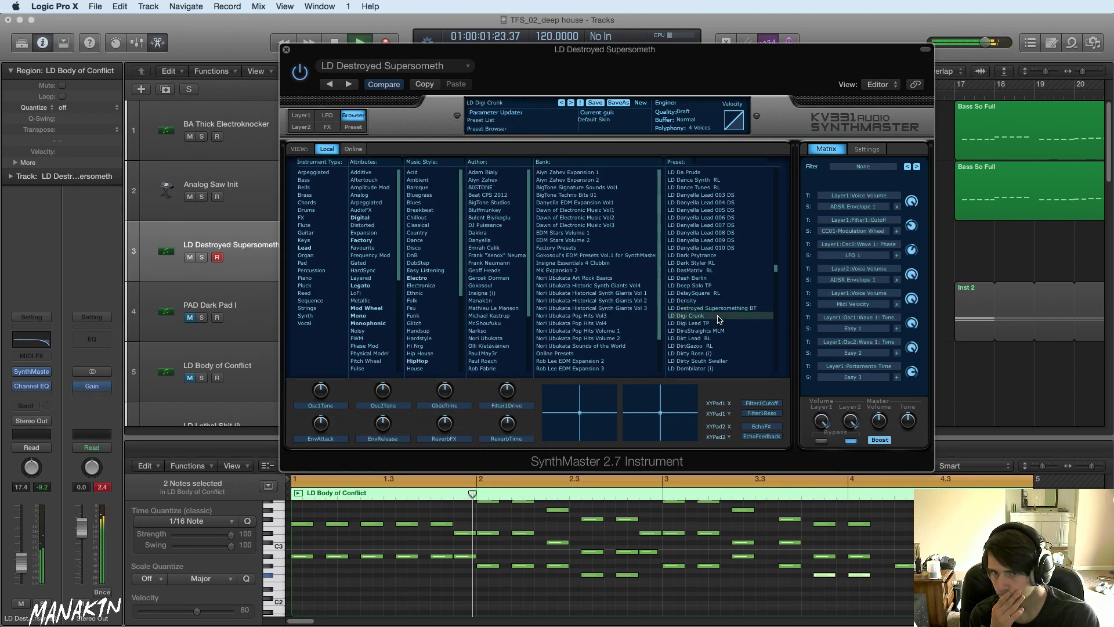
click(718, 316)
click(721, 323)
click(725, 331)
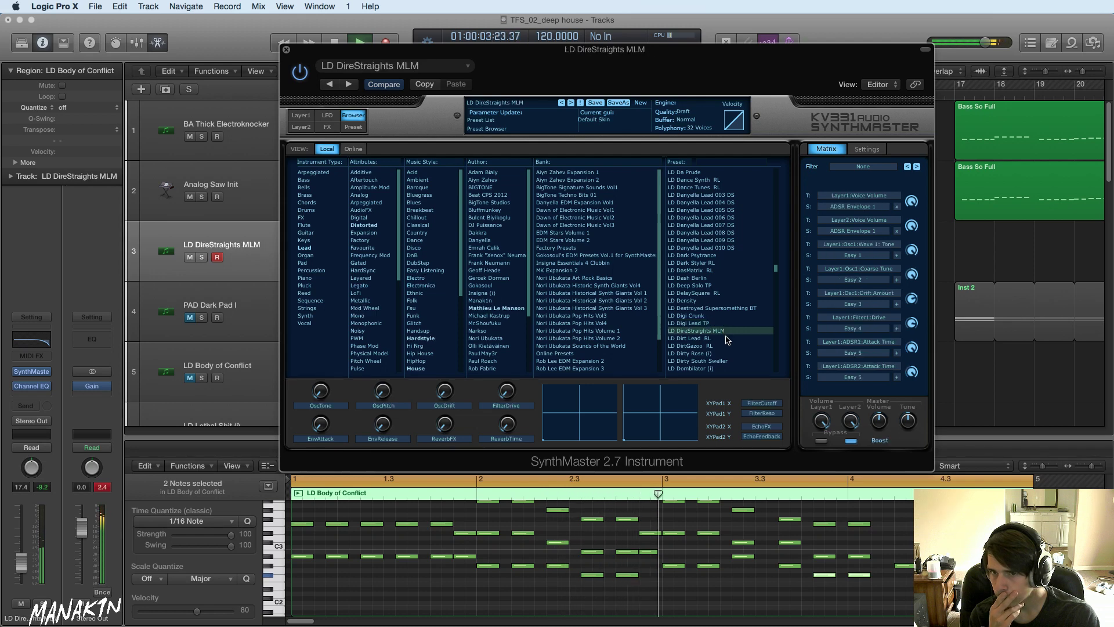
click(727, 338)
click(730, 346)
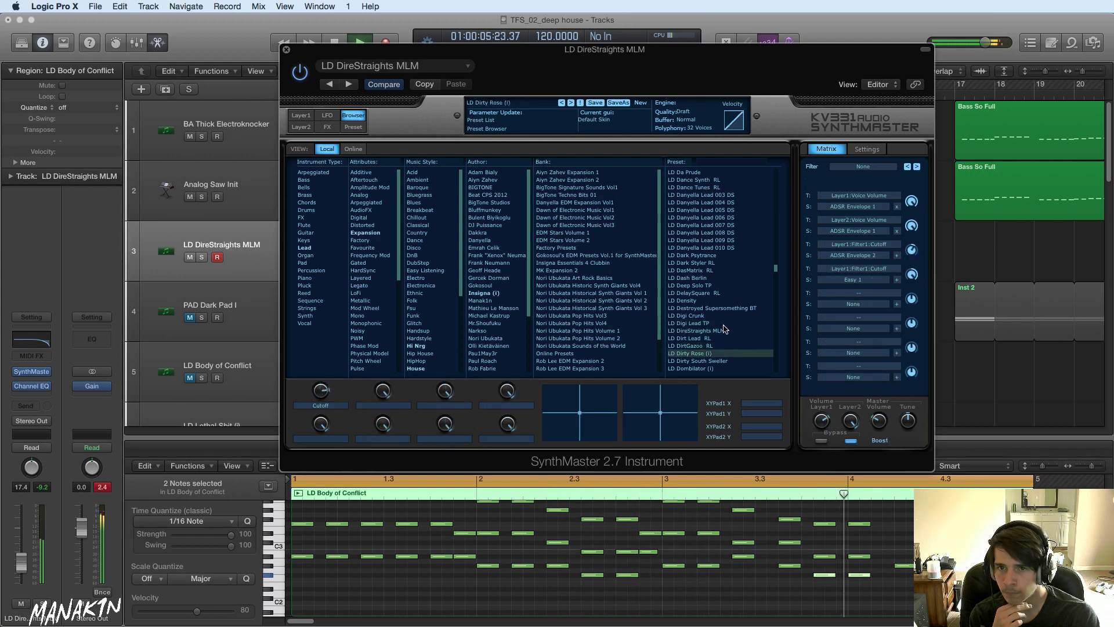
scroll(729, 338, down, 4)
click(720, 285)
click(719, 293)
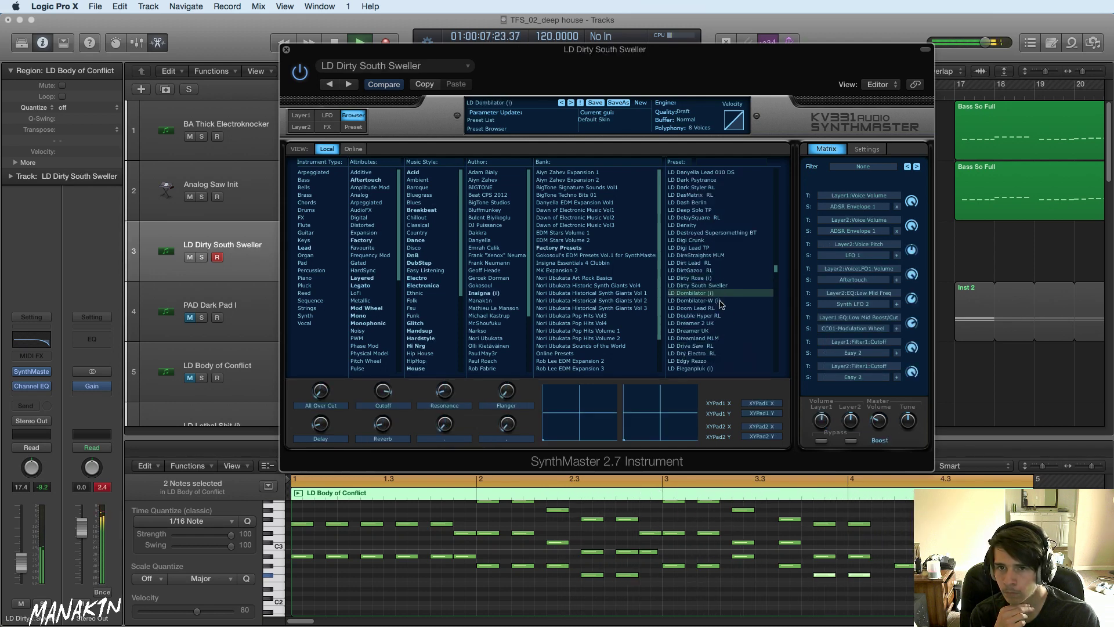
- Audition the lead presets from LD Dombilator-W (i) through LD Dry Electro RL during playback
click(721, 300)
click(722, 316)
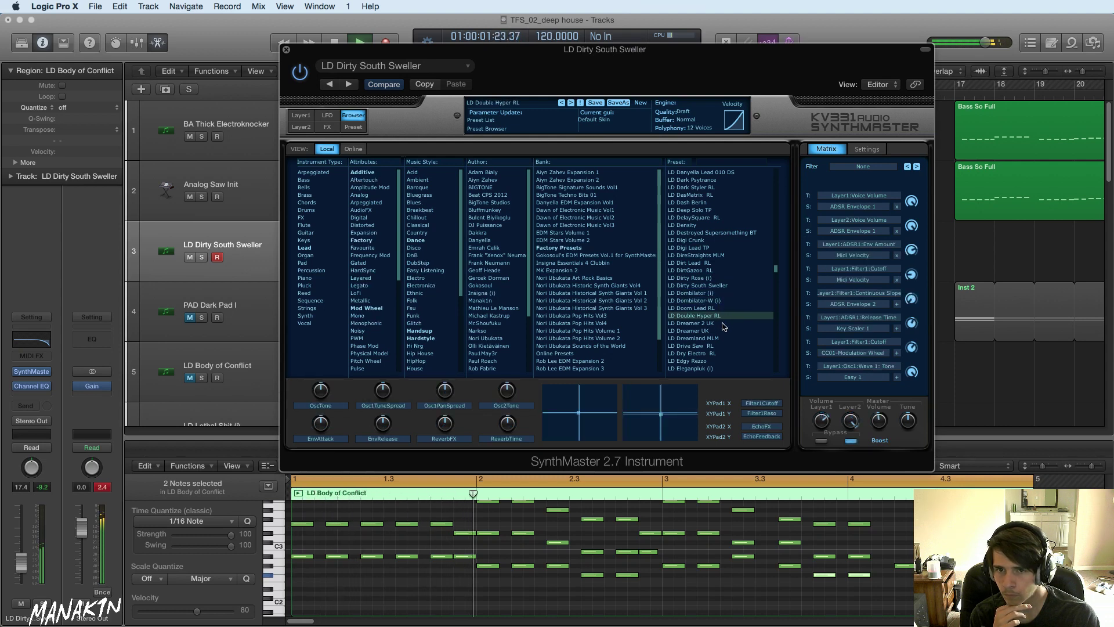
click(724, 322)
click(726, 330)
click(728, 337)
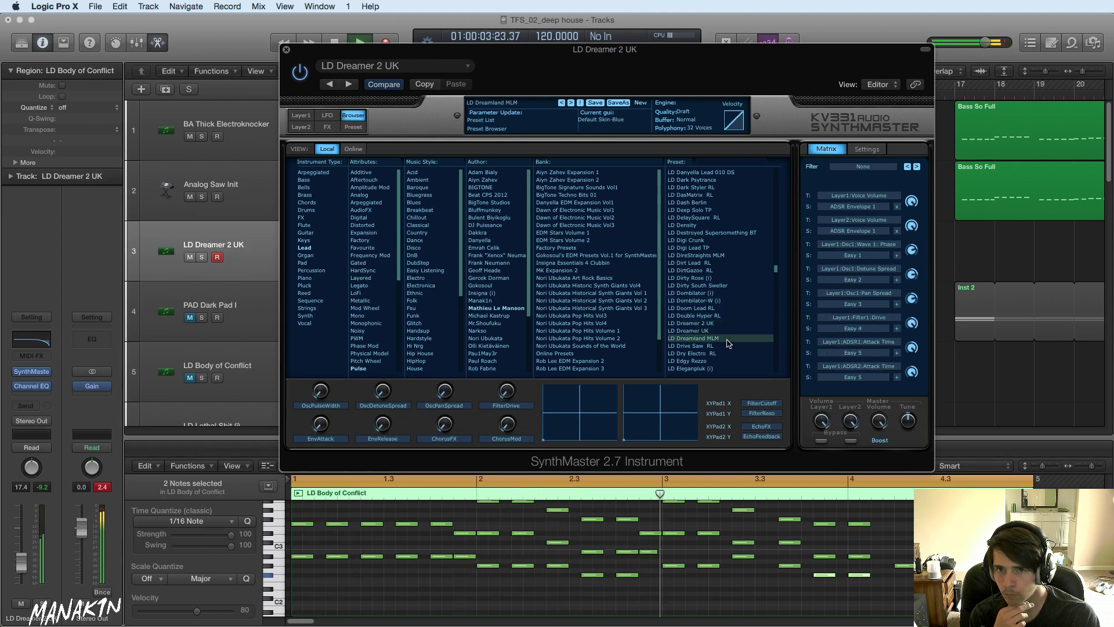
click(728, 345)
click(729, 352)
- Audition the lead presets from LD Edgy Rezzo through the LD Fast Lead sounds against the loop
scroll(725, 348, down, 3)
click(718, 285)
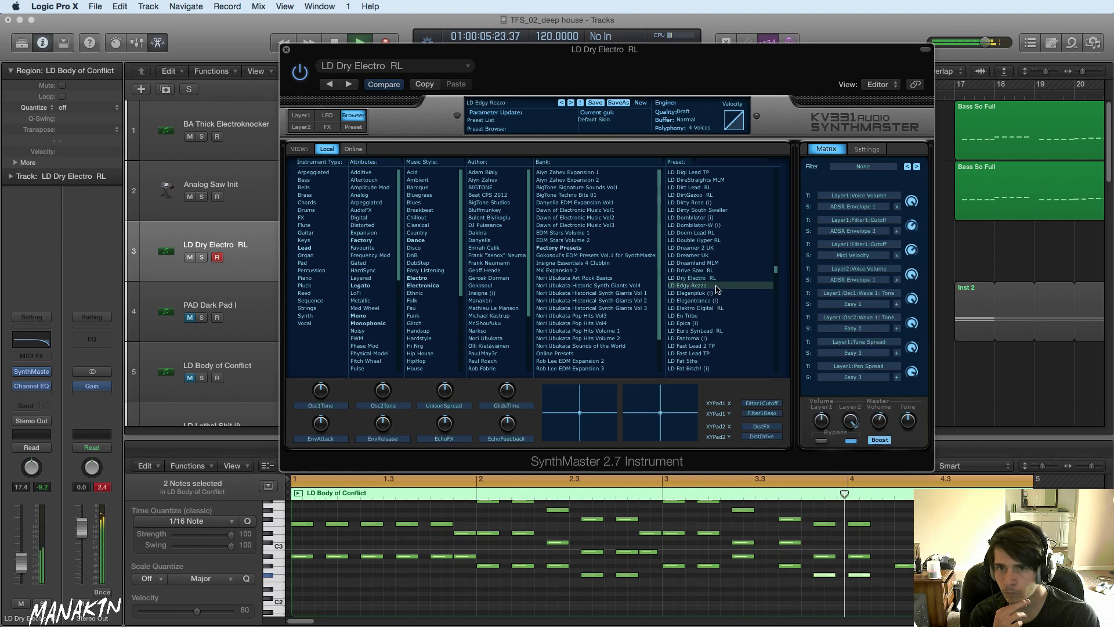
click(719, 293)
click(722, 301)
click(723, 309)
click(725, 315)
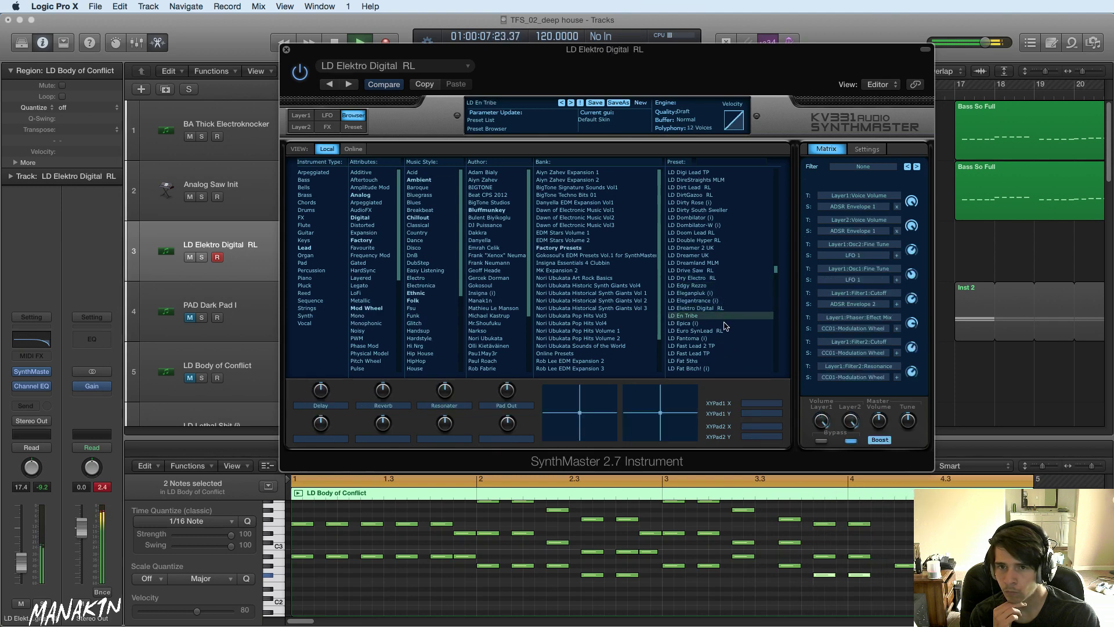
click(724, 323)
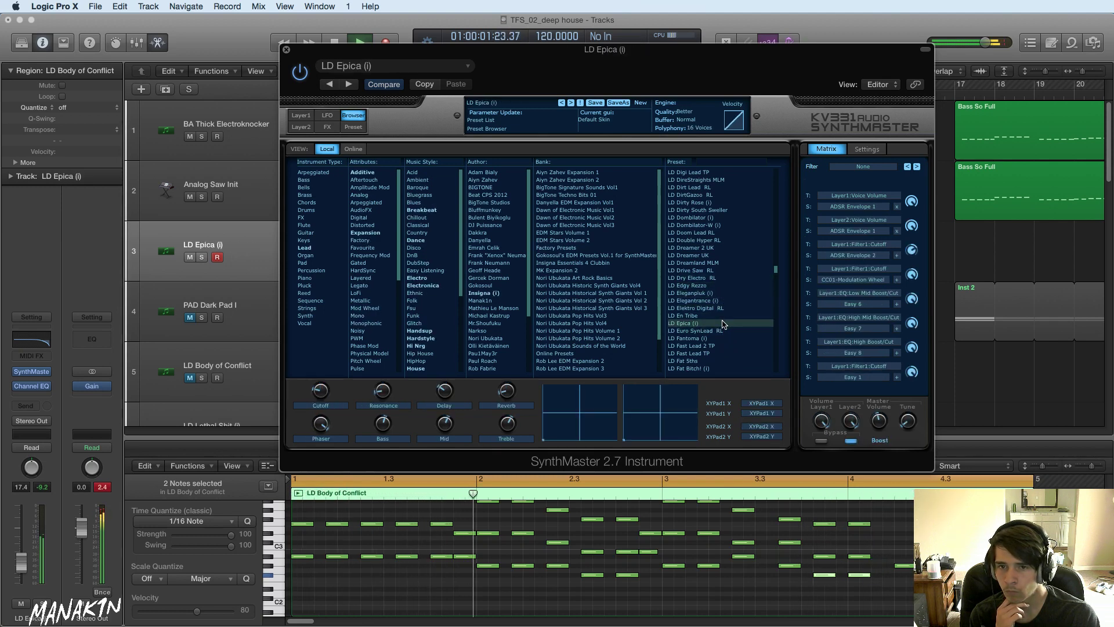
click(718, 339)
click(717, 346)
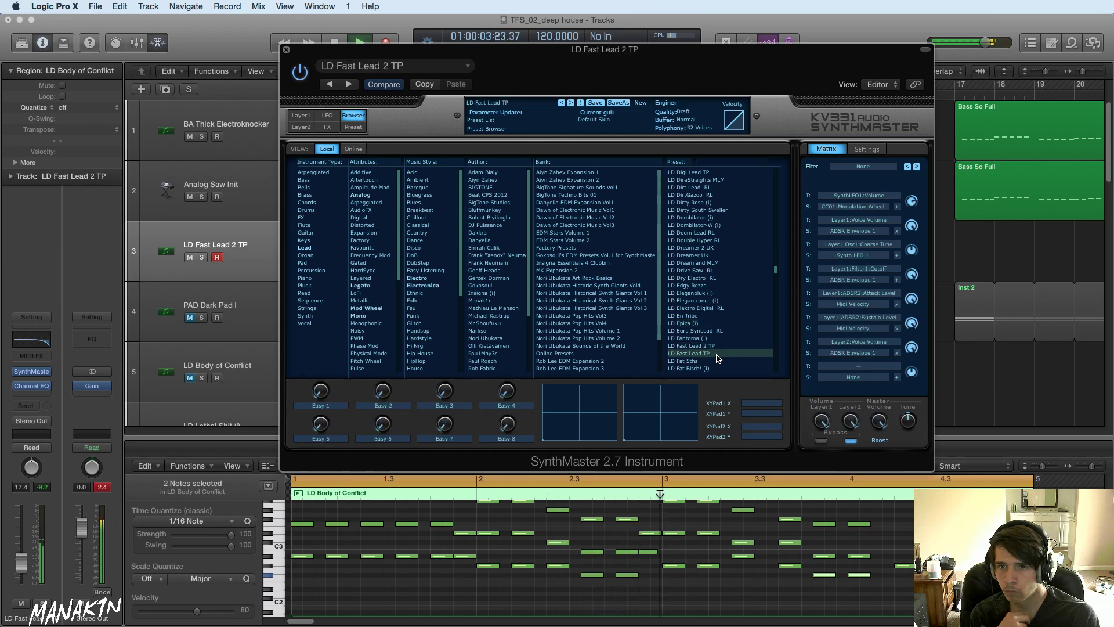
- Sample widely spaced lead presets further down the list, including LD JP-Kings II (i), LD Mono Digital RL and LD Omega Zero (i)
scroll(717, 324, down, 5)
click(713, 346)
scroll(713, 346, down, 5)
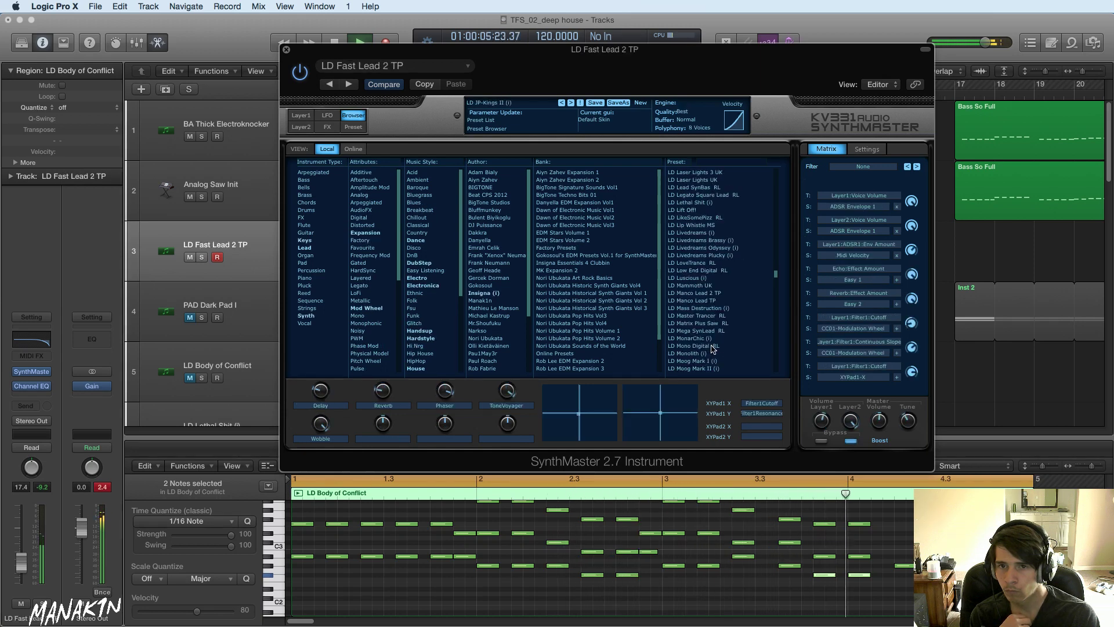
click(712, 345)
scroll(713, 347, down, 5)
click(712, 345)
scroll(713, 347, down, 5)
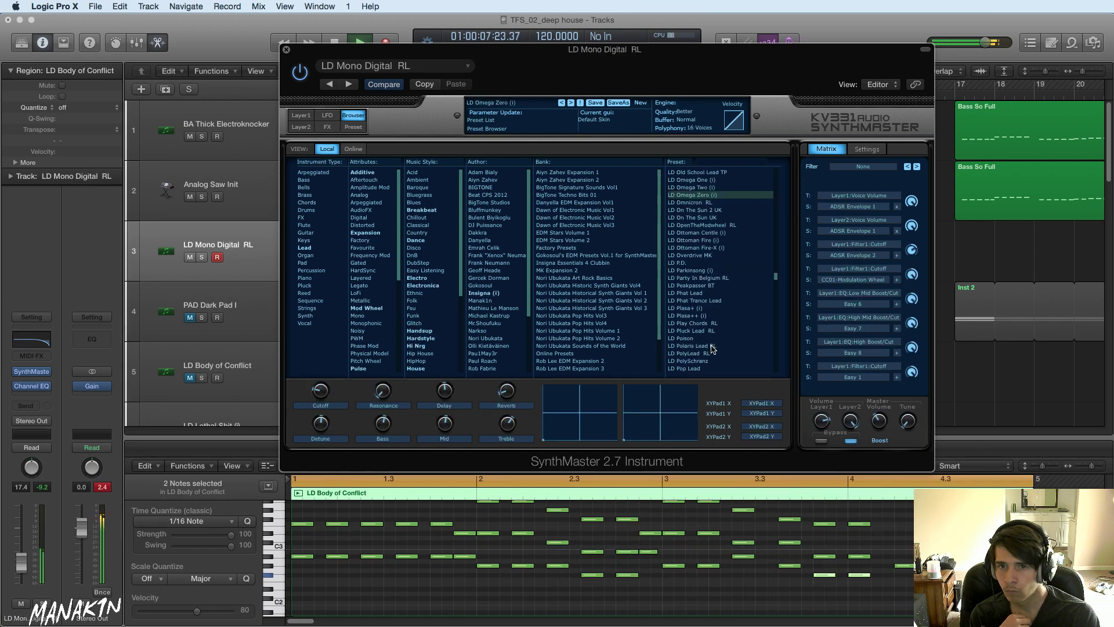
click(713, 346)
- Audition the lead presets from LD Prodigital (i) through LD Raver PWM while the loop keeps playing
scroll(713, 347, down, 5)
click(713, 240)
click(711, 255)
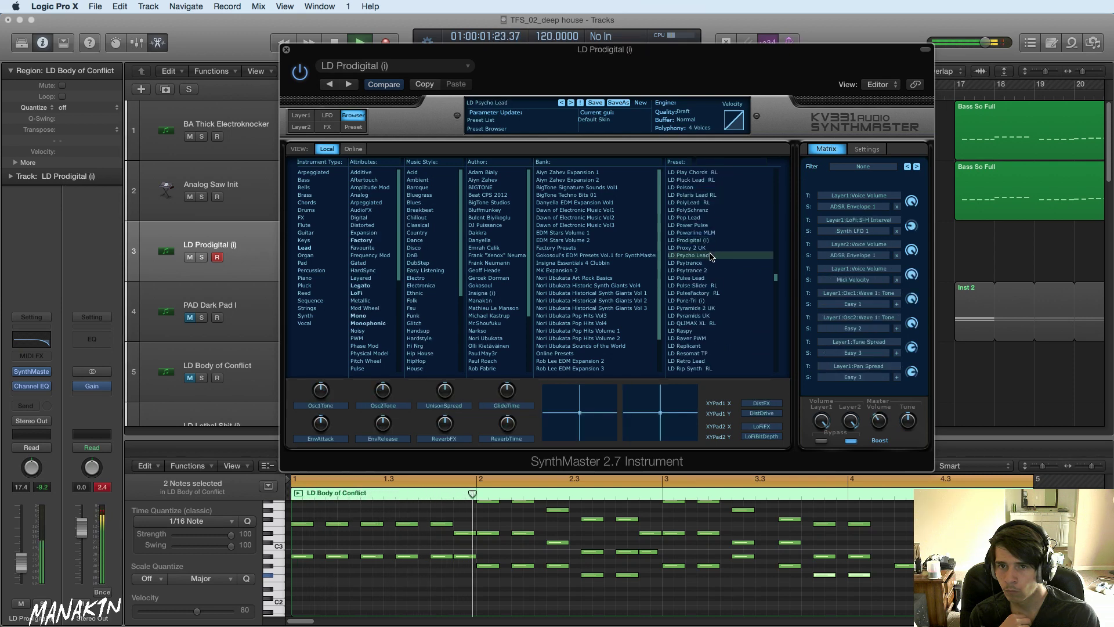
click(711, 263)
click(711, 270)
click(711, 278)
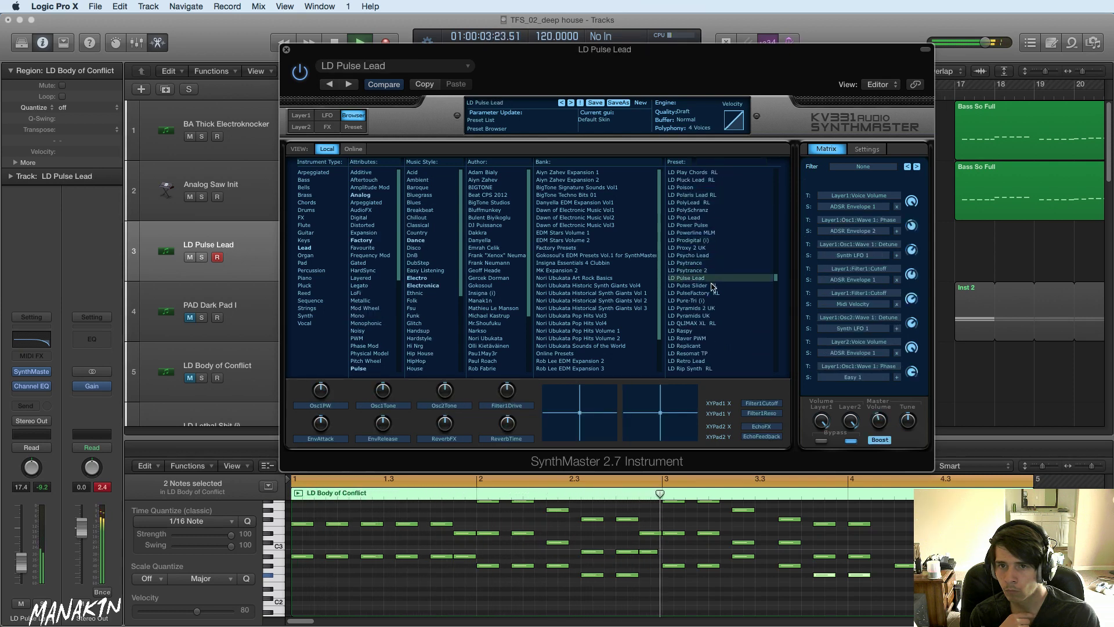
click(707, 300)
click(706, 323)
click(703, 337)
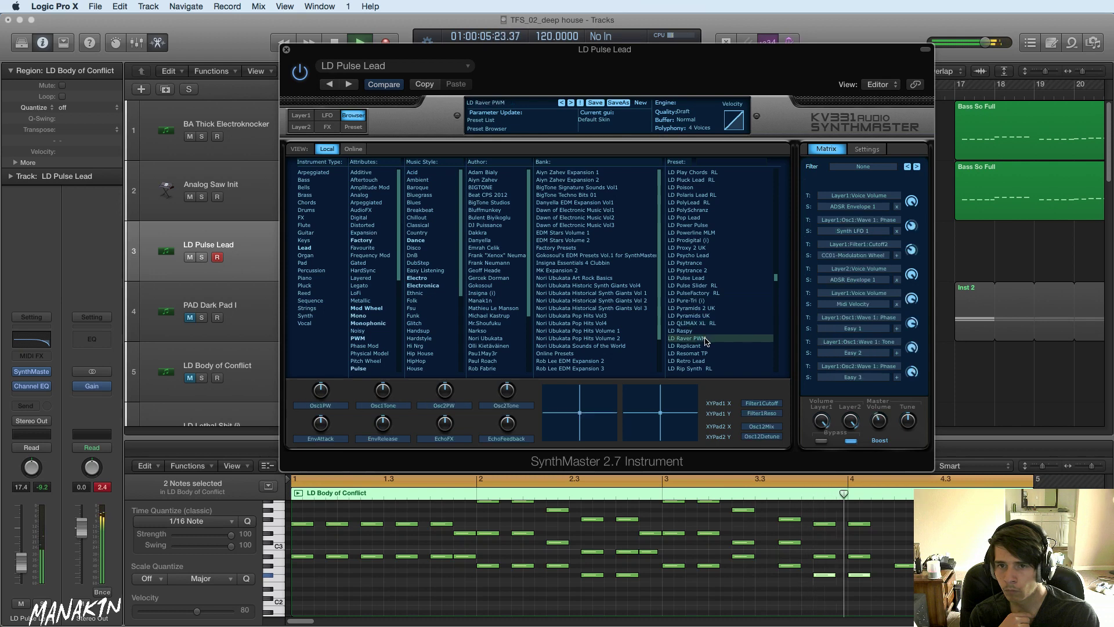
- Audition further lead presets from LD Rubber Johnny VS through LD Symmetry-U (i), including LD Sad Distance (i) and LD Strangus (i)
scroll(702, 313, down, 3)
click(699, 307)
click(696, 315)
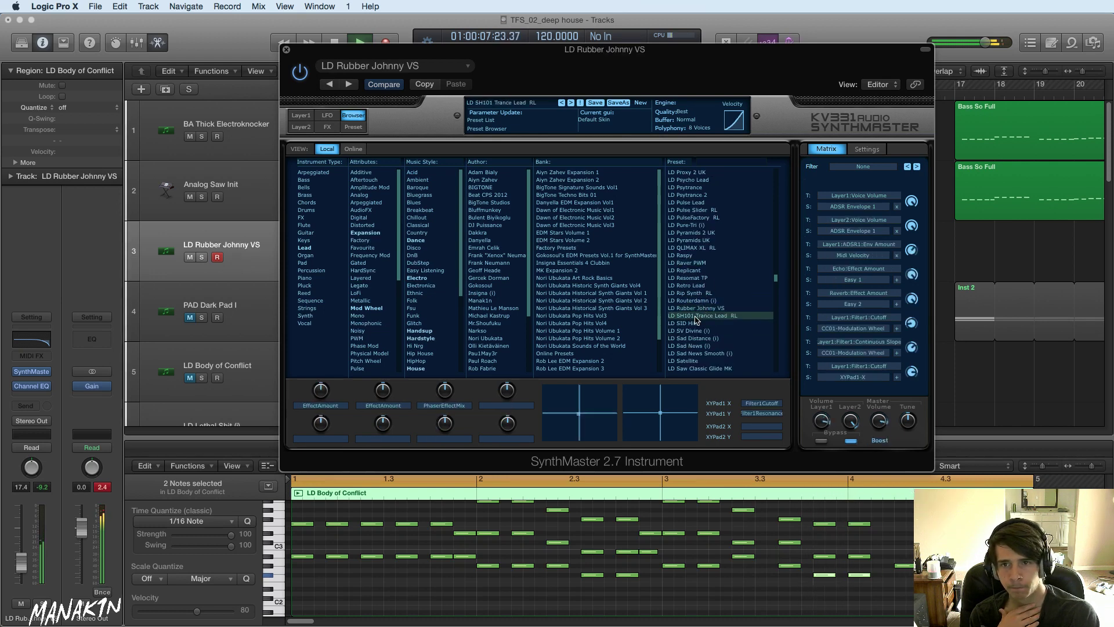
click(702, 338)
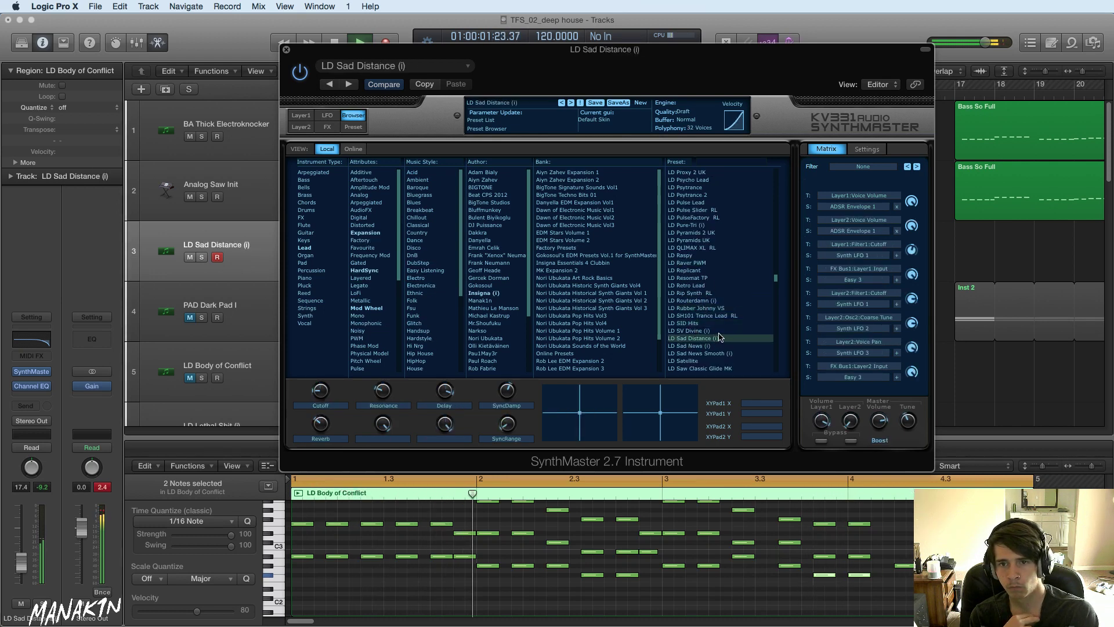
click(717, 345)
scroll(719, 342, down, 10)
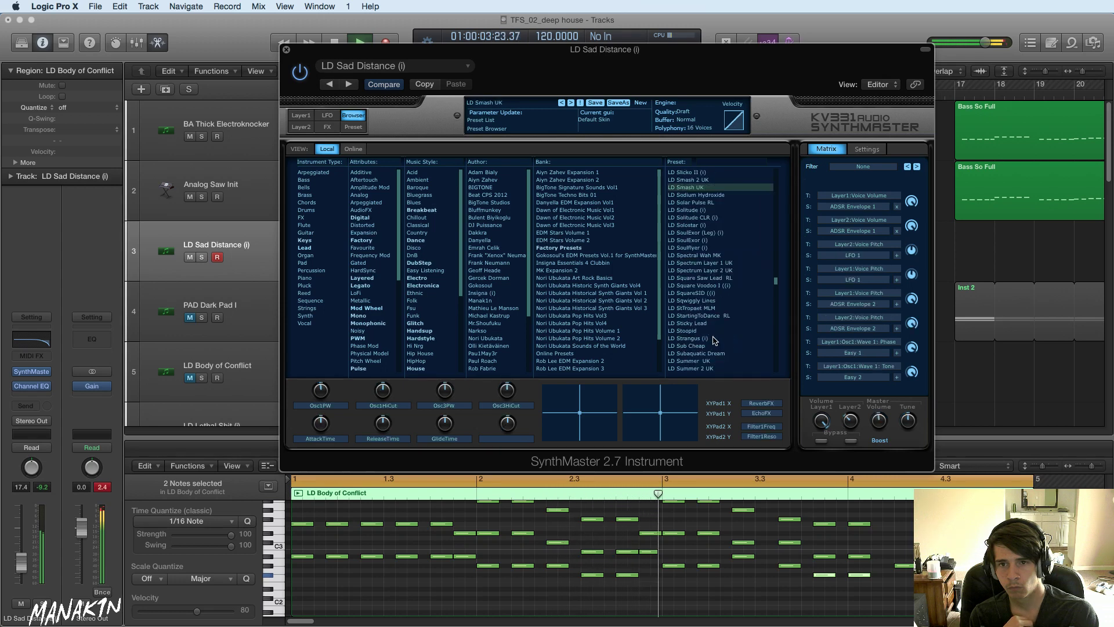
click(713, 338)
scroll(716, 342, down, 10)
click(717, 338)
click(722, 346)
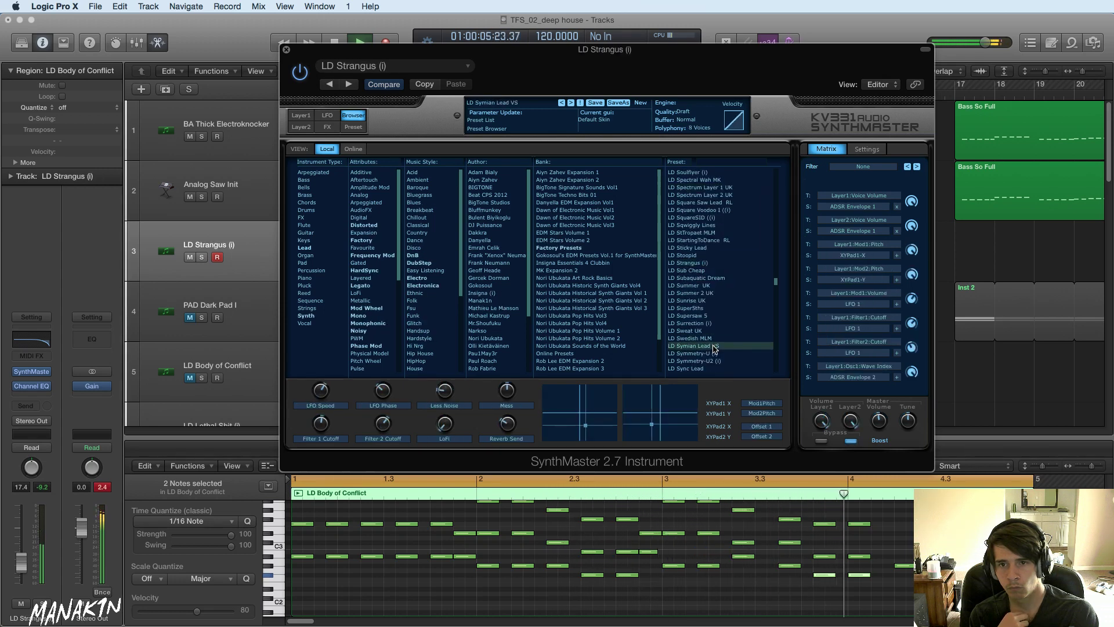
click(722, 354)
- Audition the remaining lead presets from LD Sync Lead onward, including LD System Saws RL and LD The Dance, and load LD Tone Techno RL
scroll(711, 325, down, 10)
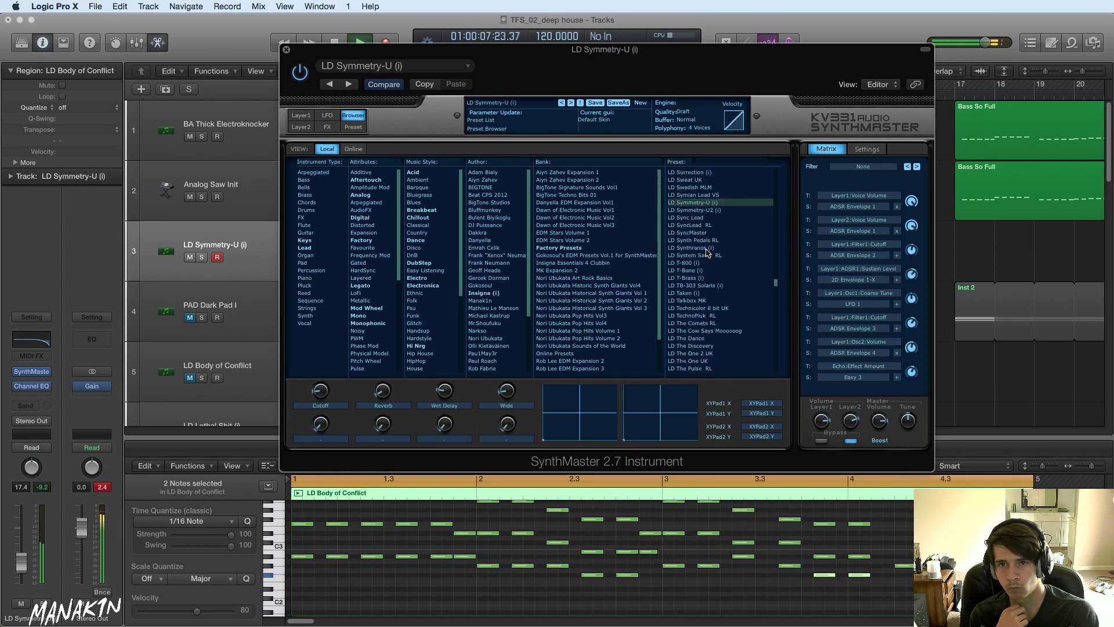
click(709, 218)
click(711, 225)
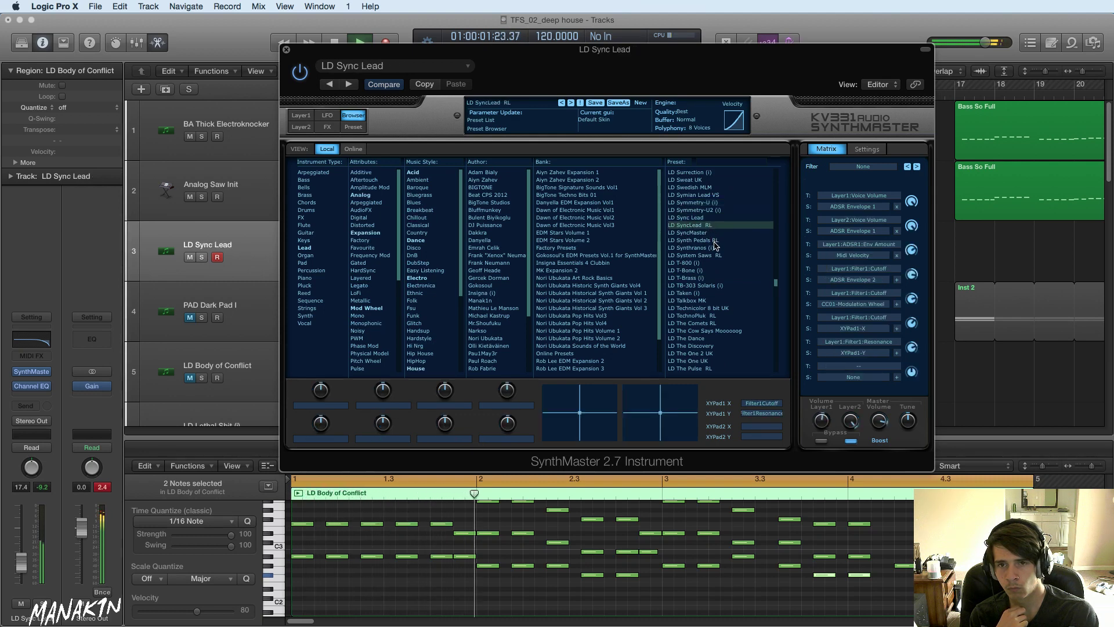
click(714, 241)
click(714, 255)
click(716, 271)
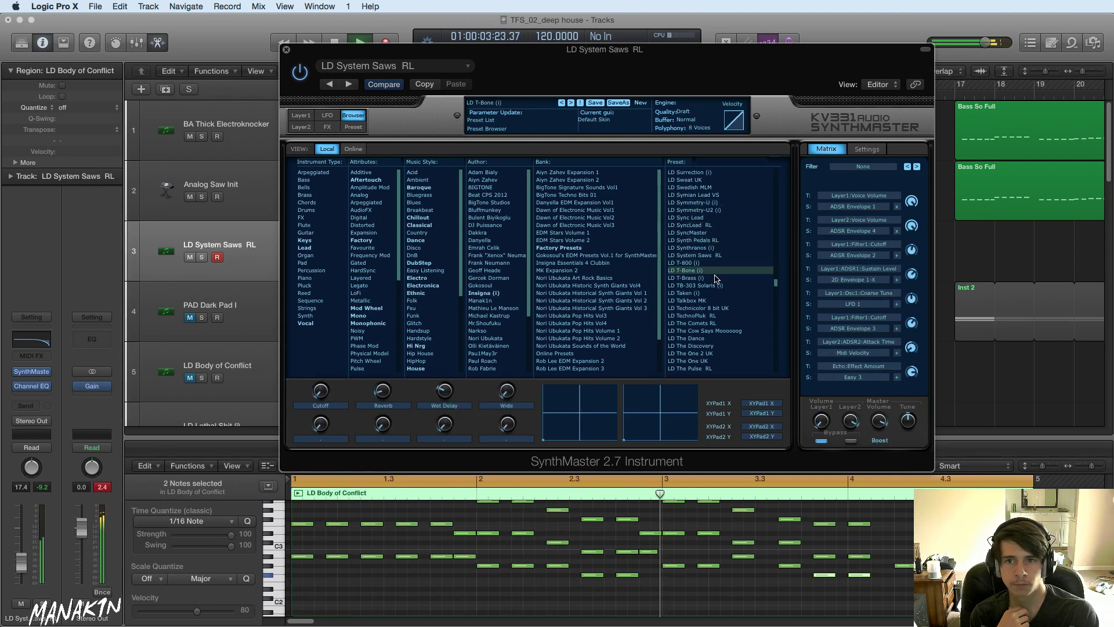
click(718, 294)
click(720, 316)
click(721, 338)
scroll(723, 313, down, 10)
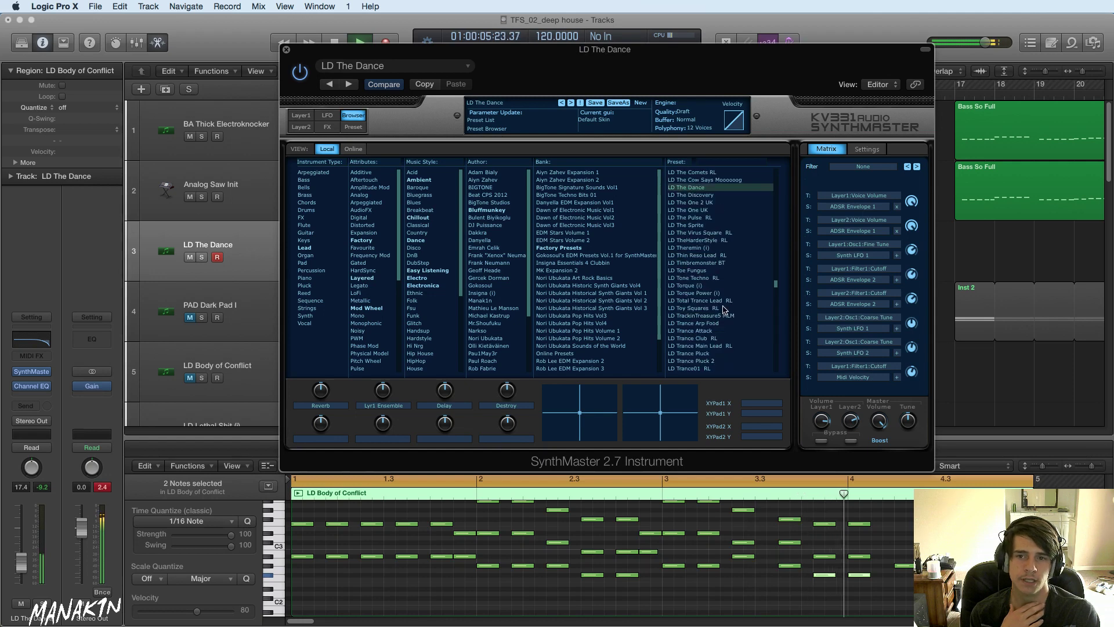
click(707, 278)
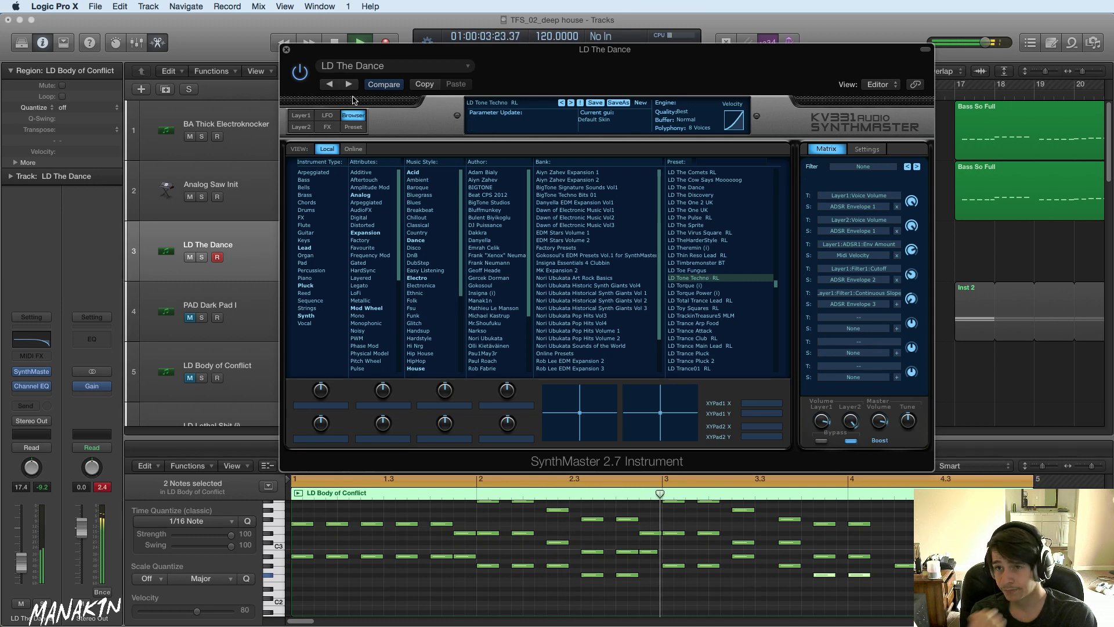
- Close the synth window and delete the four-bar chord region from track 3
click(287, 50)
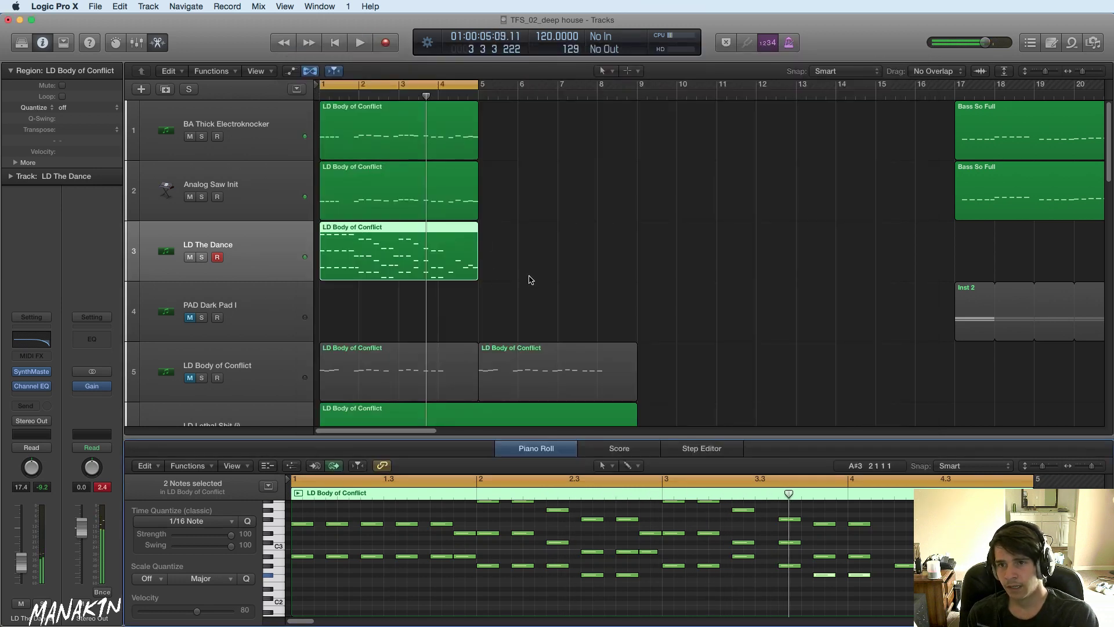
drag(656, 276, 301, 255)
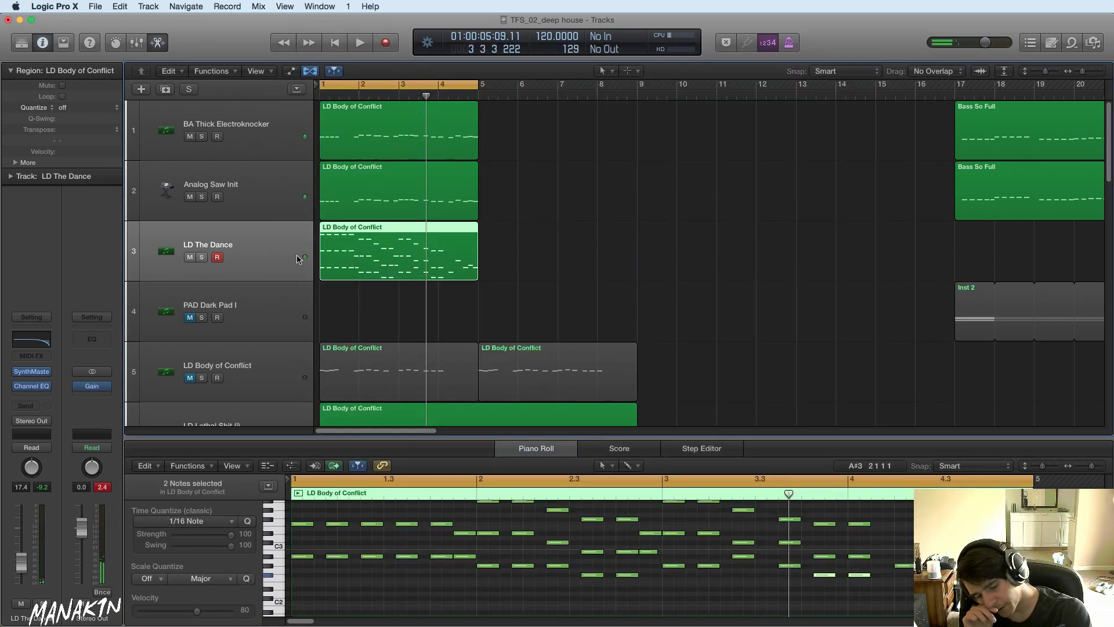
key(Delete)
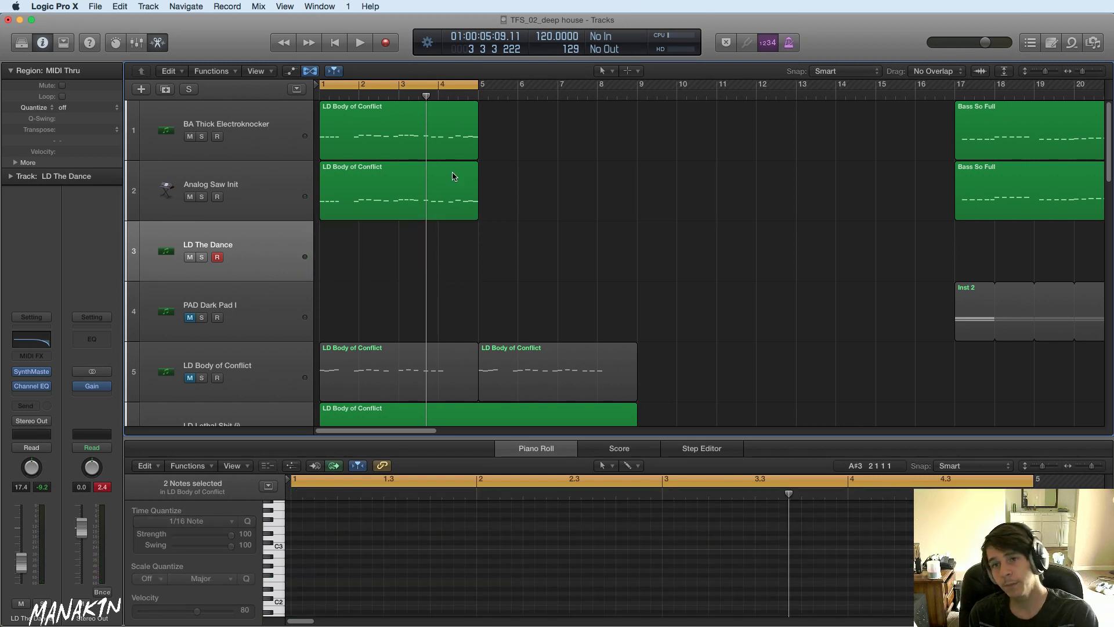
- Play the four-bar loop with only the two bass tracks to hear it without the chords
key(space)
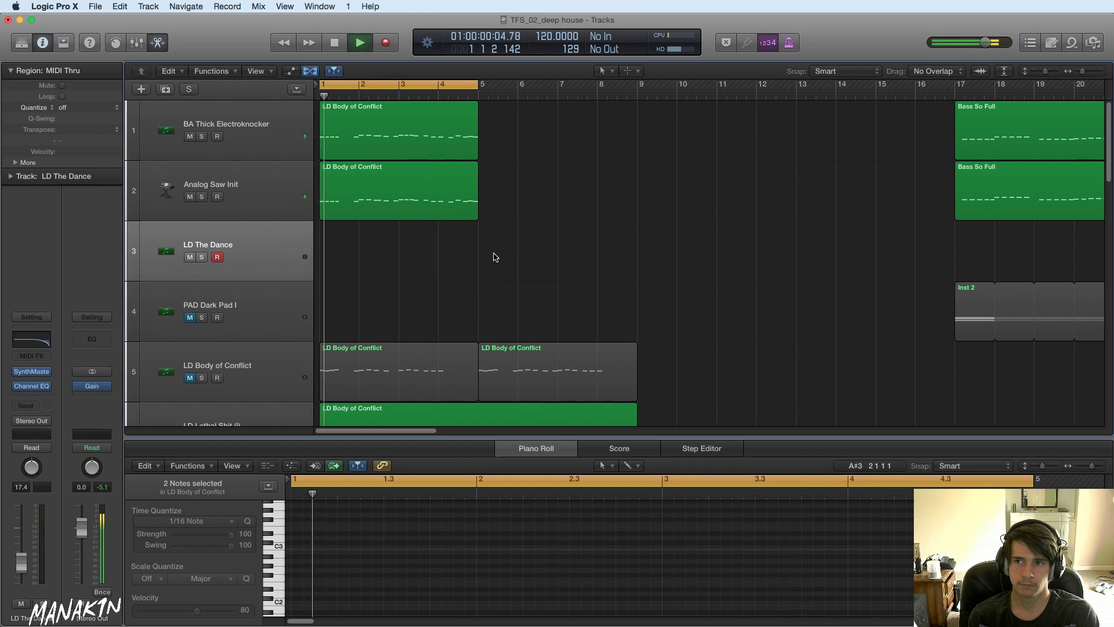
key(space)
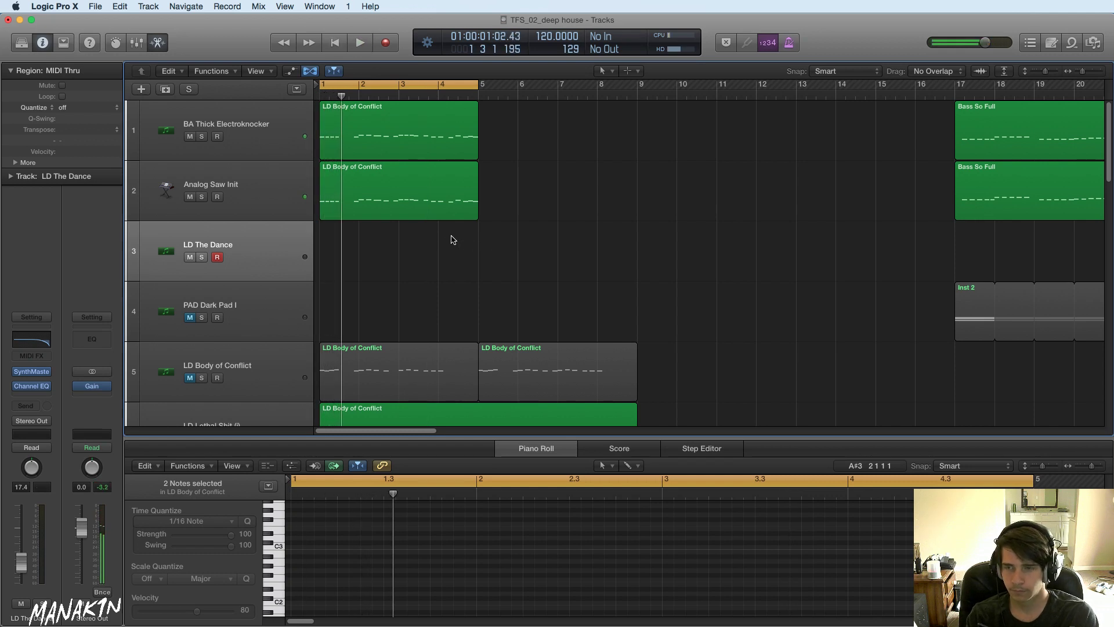
key(space)
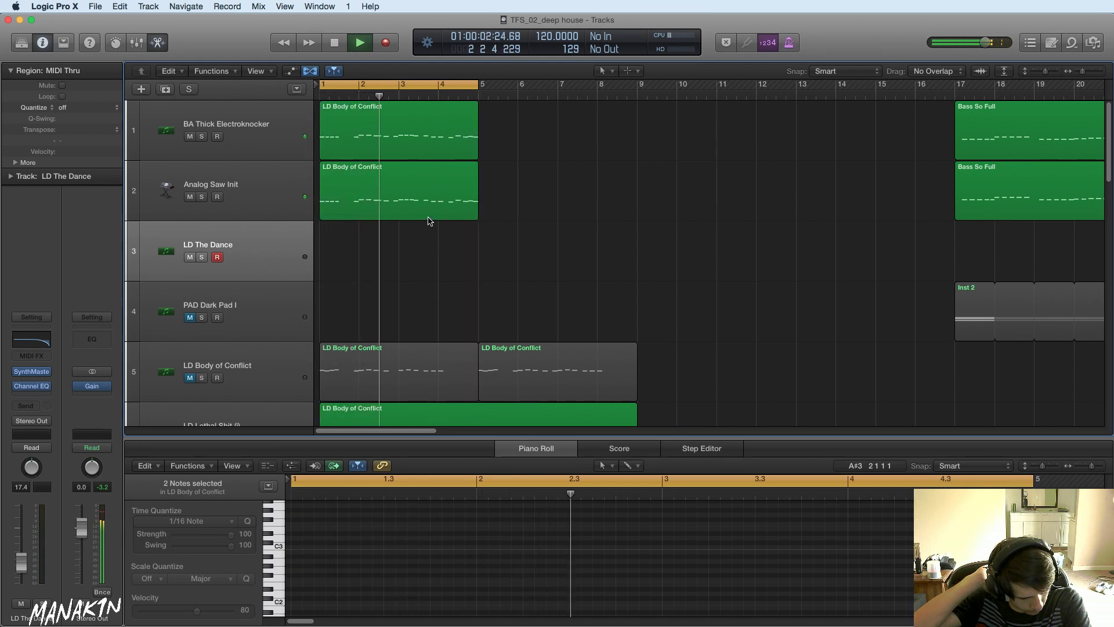
- Mute the two bass tracks during playback and unmute them to compare the loop with and without the bass
click(189, 136)
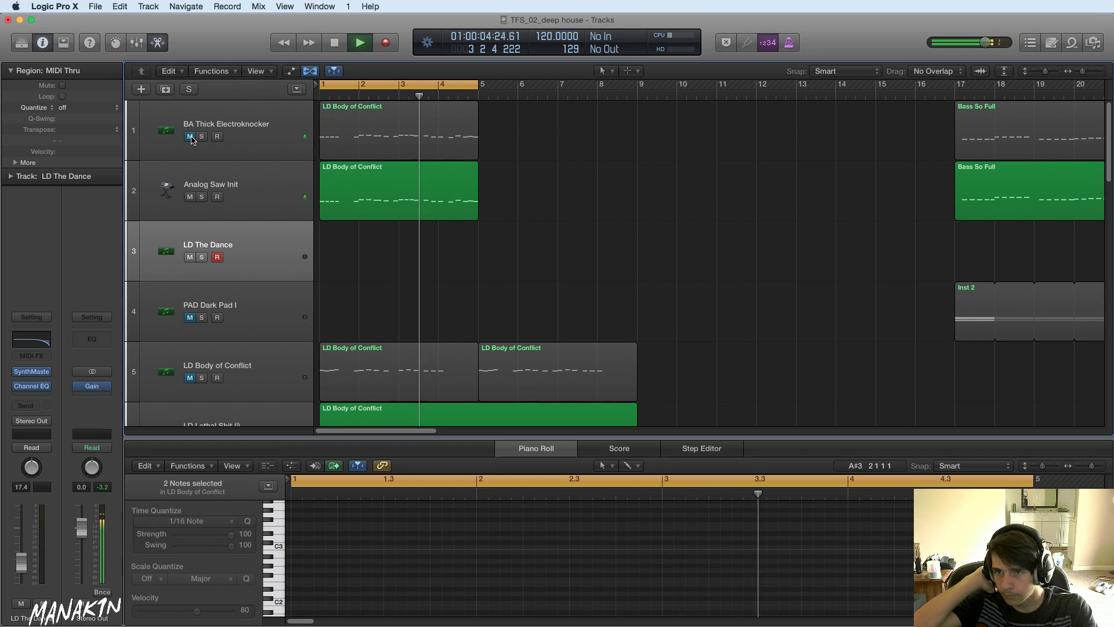
click(191, 196)
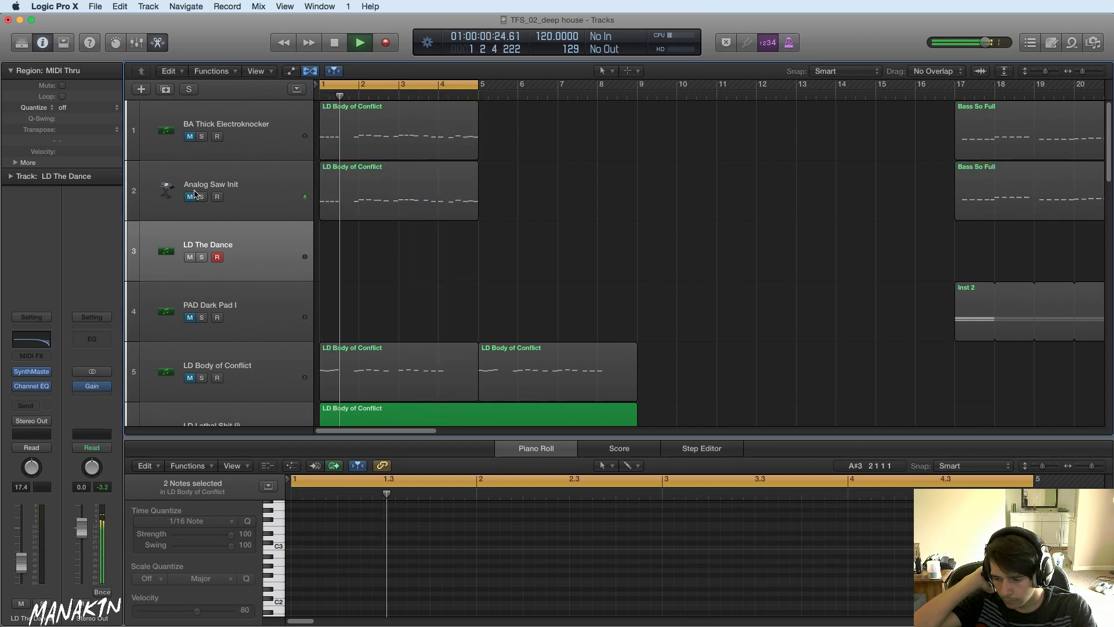
drag(190, 197, 190, 137)
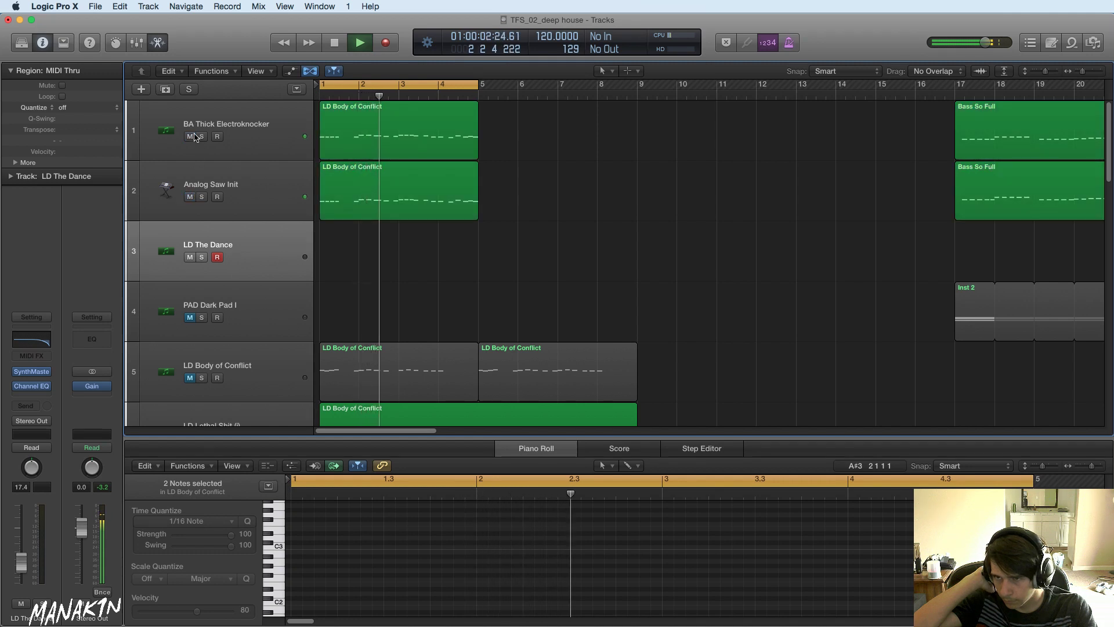
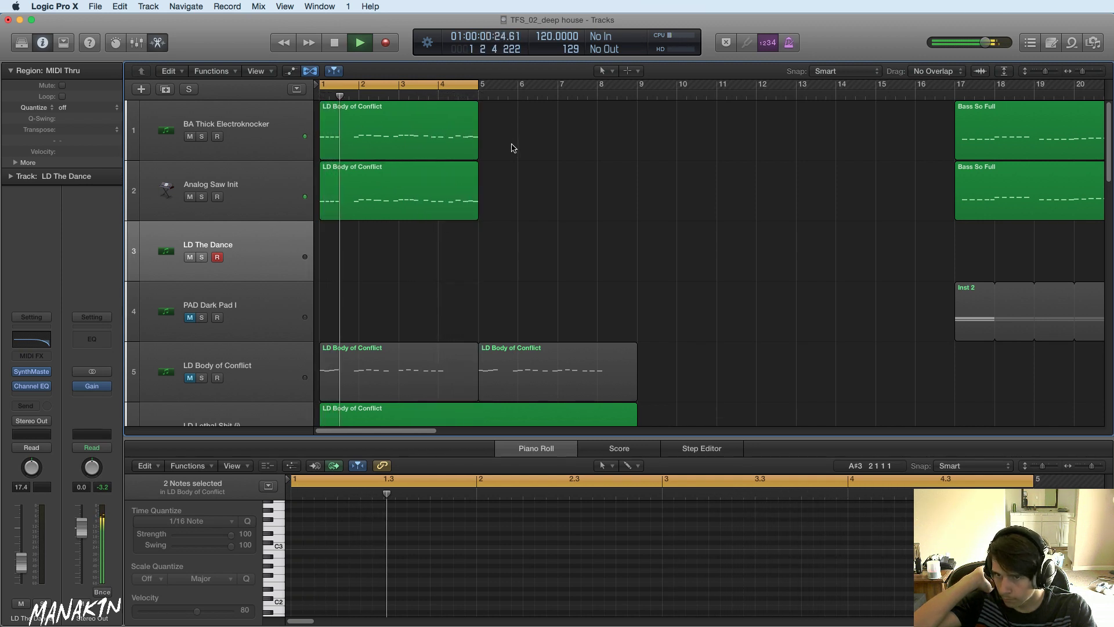
- Select the four-bar regions on both bass tracks and loop them out to bar 9
scroll(512, 150, down, 2)
scroll(512, 150, down, 3)
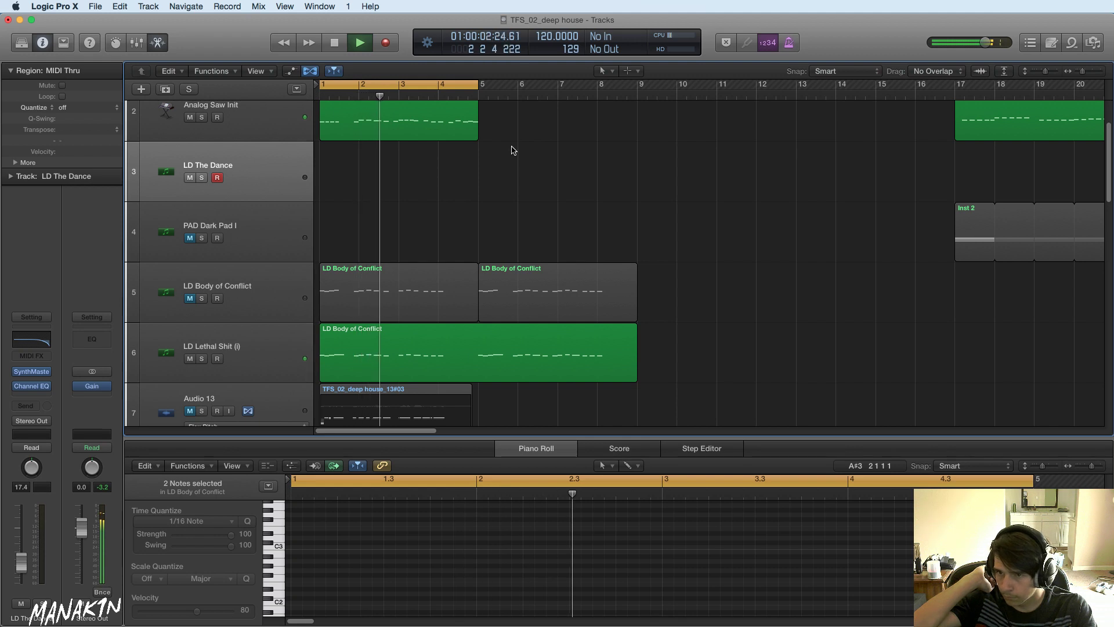
scroll(461, 116, up, 3)
scroll(487, 126, up, 2)
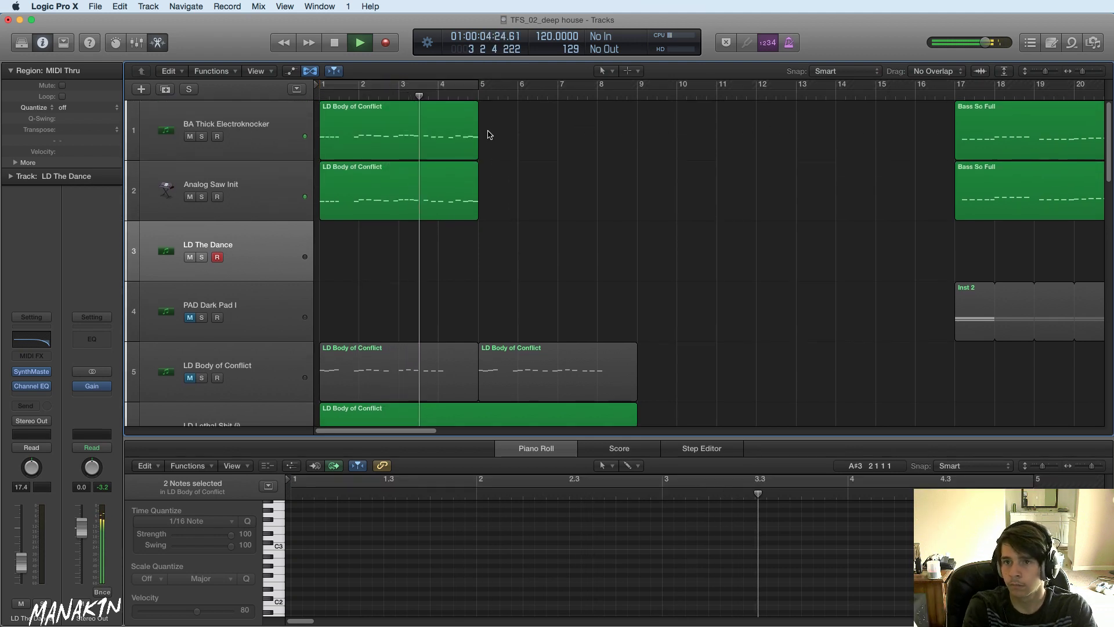
drag(499, 123, 443, 206)
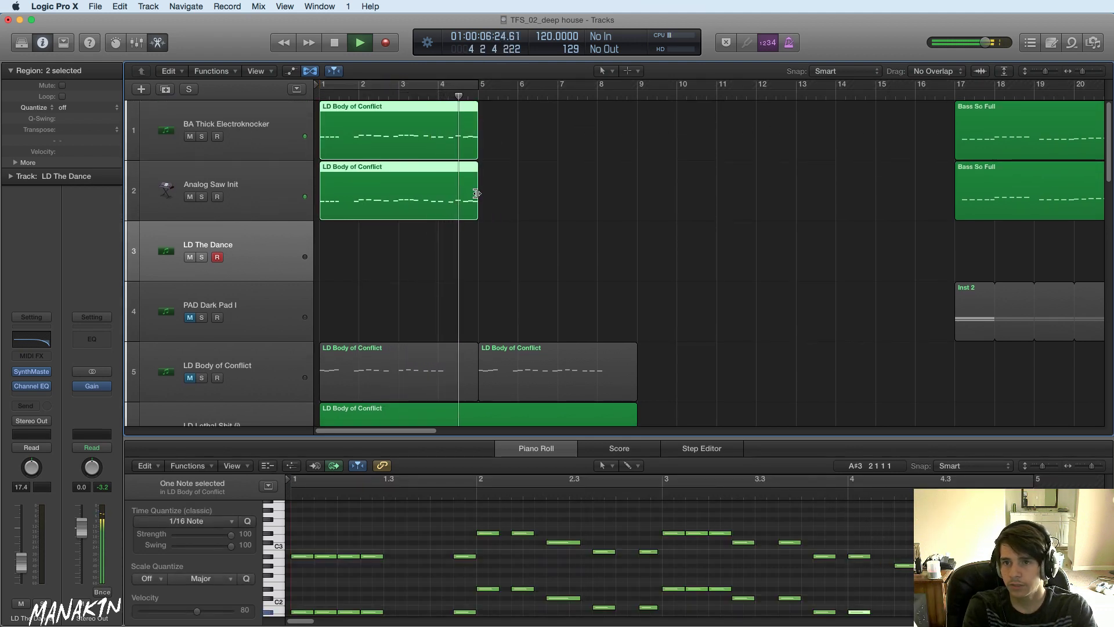
drag(472, 130, 642, 132)
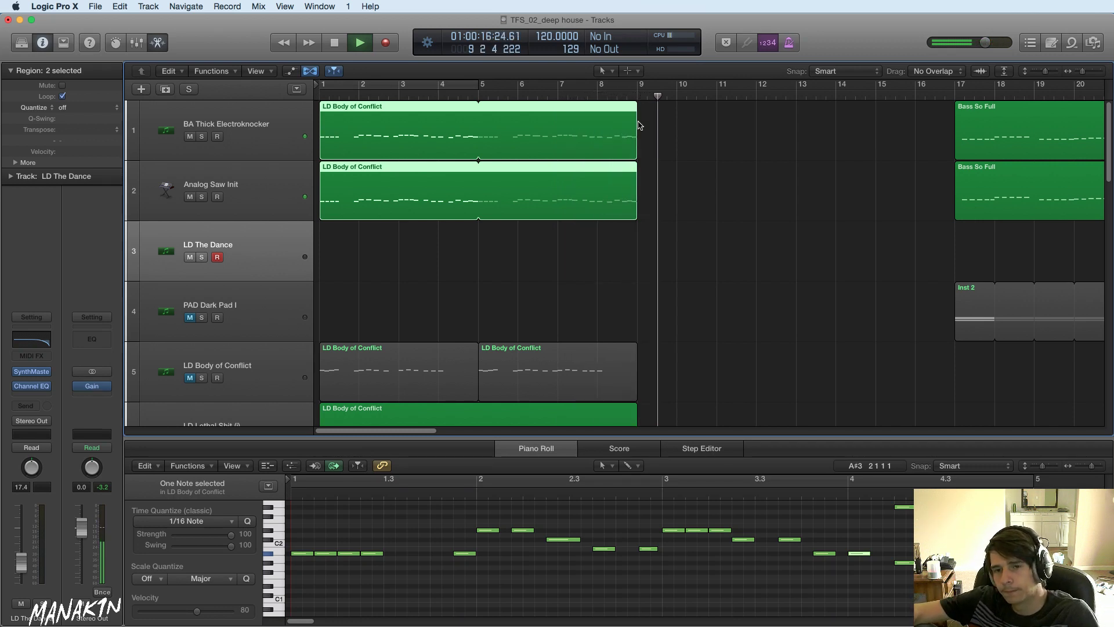
- Close the piano roll, audition the eight bars with the Sum 4 kick group muted, and stop playback
scroll(629, 284, down, 3)
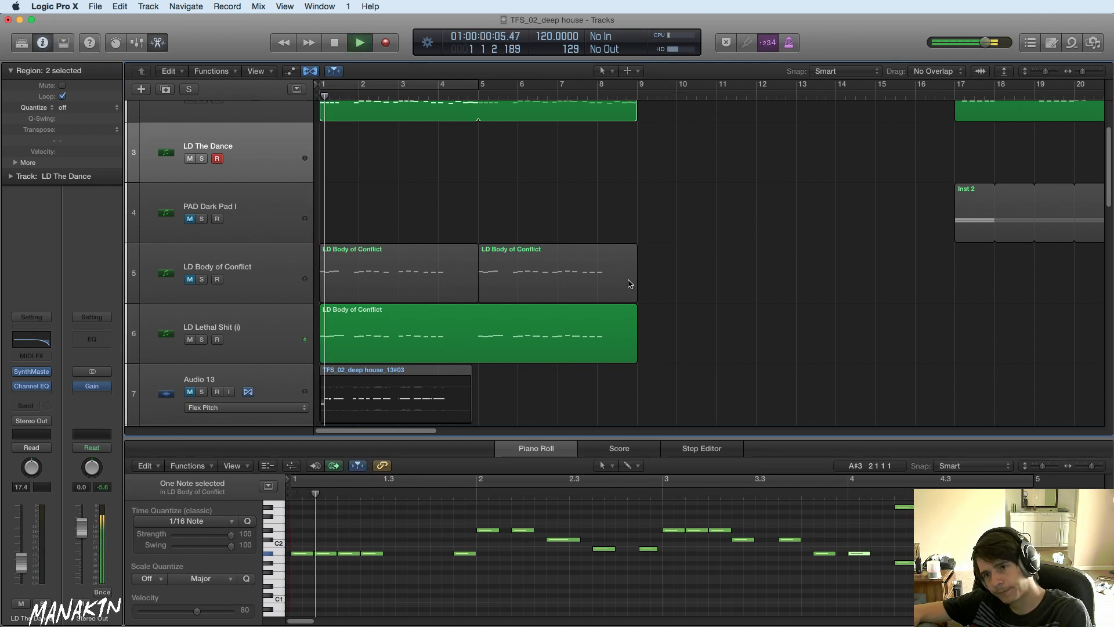
scroll(626, 271, down, 2)
key(p)
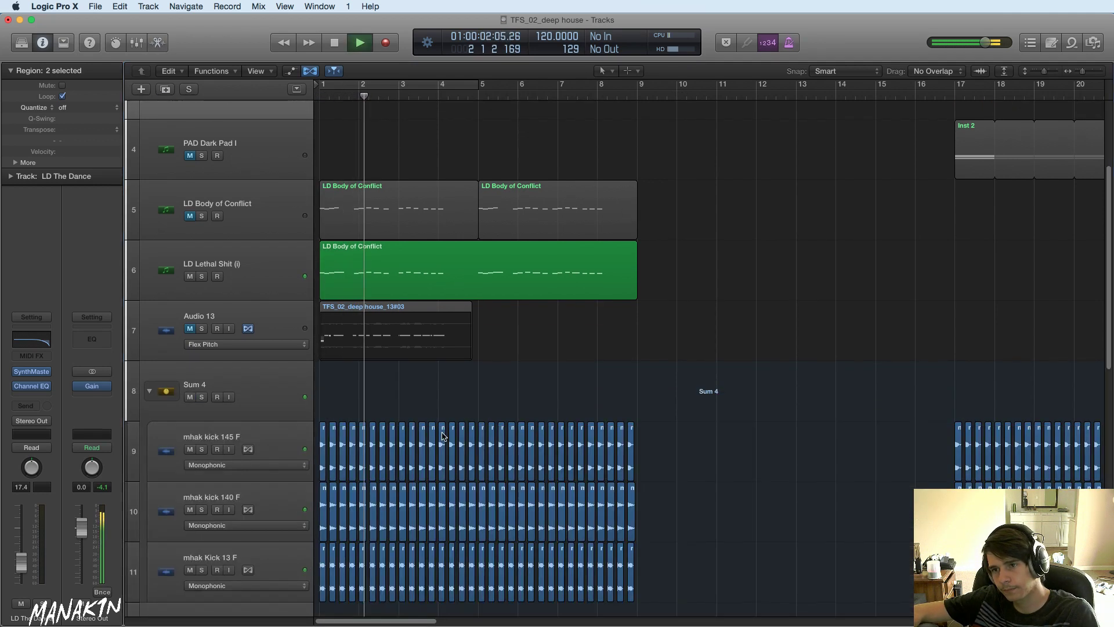
click(194, 396)
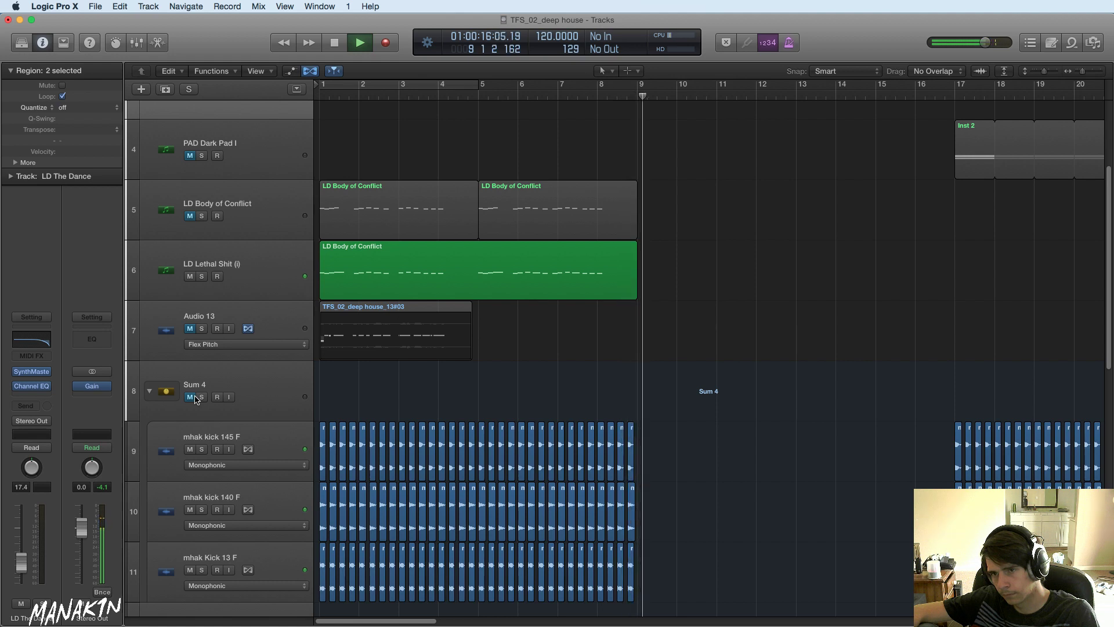
key(space)
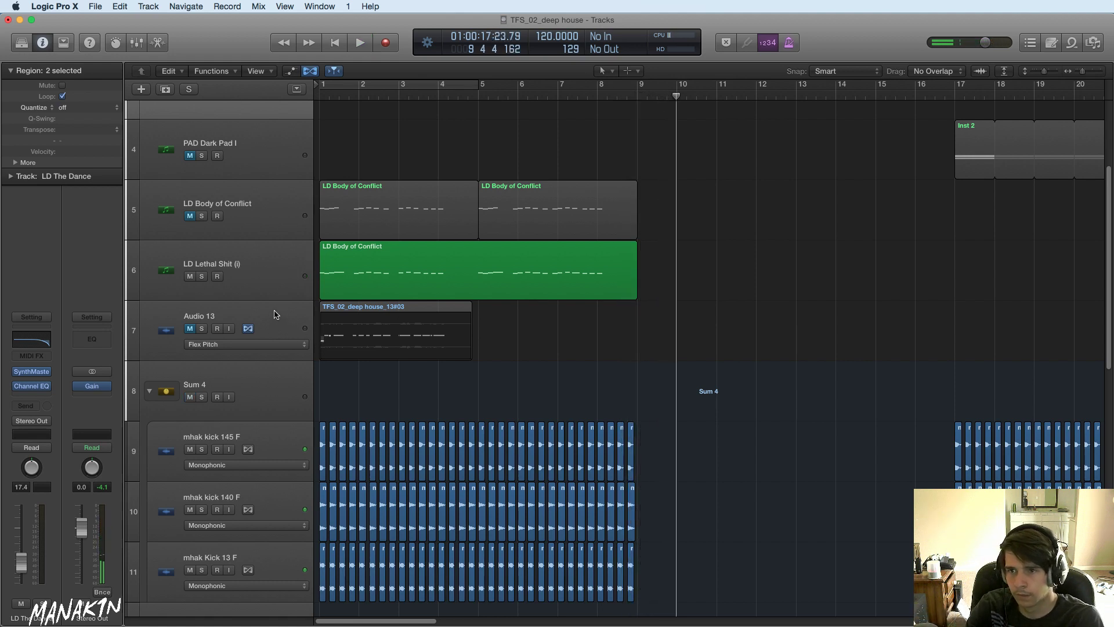
- Delete the recorded region on Audio 13 along with its audio file, and remove the empty Audio 13 track
click(275, 310)
key(Delete)
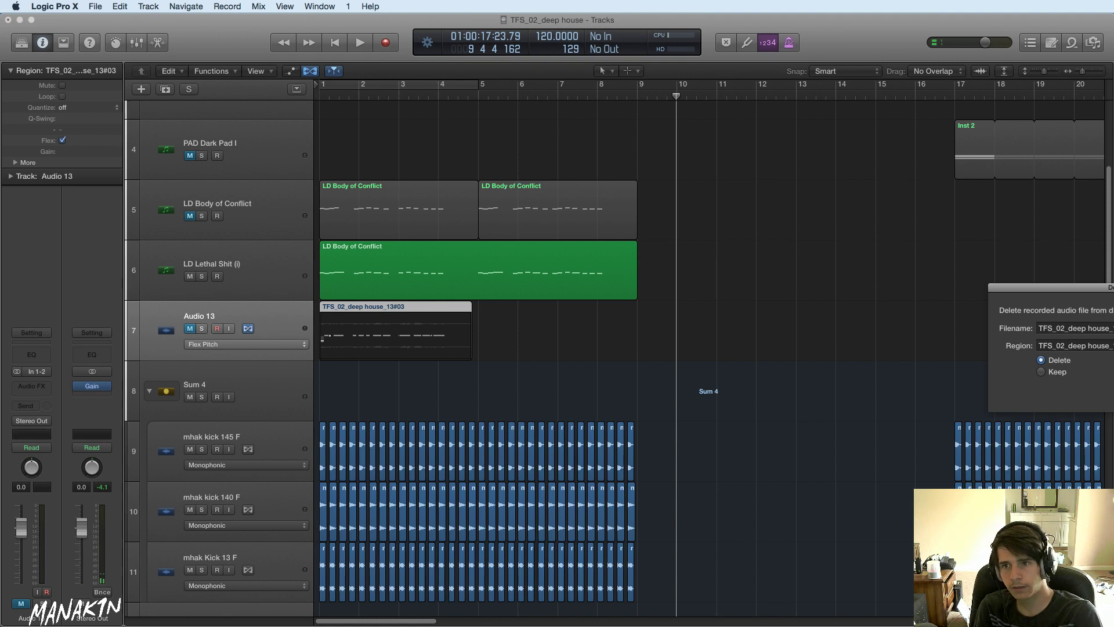
key(Return)
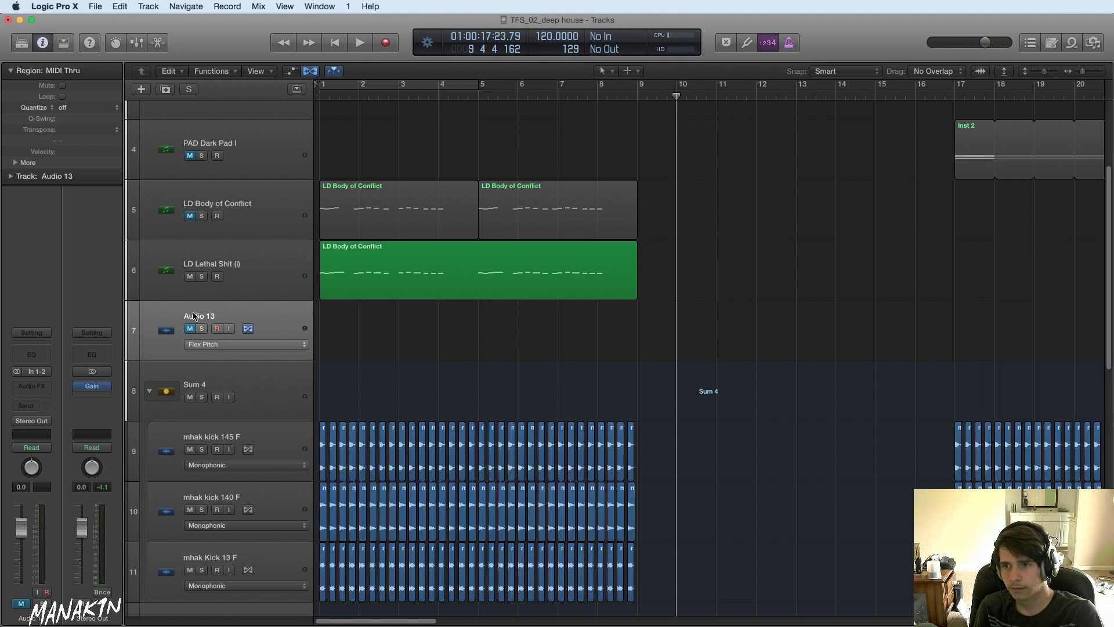
key(super+BackSpace)
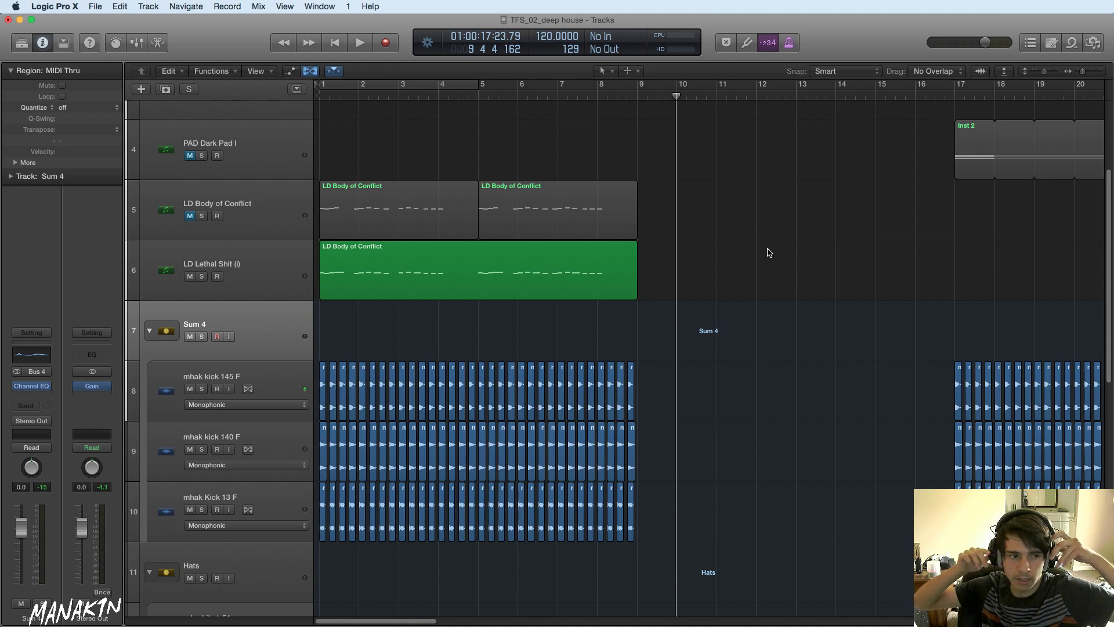
- Play from the start in cycle mode and extend the cycle range from bar 1 to bar 9
key(Return)
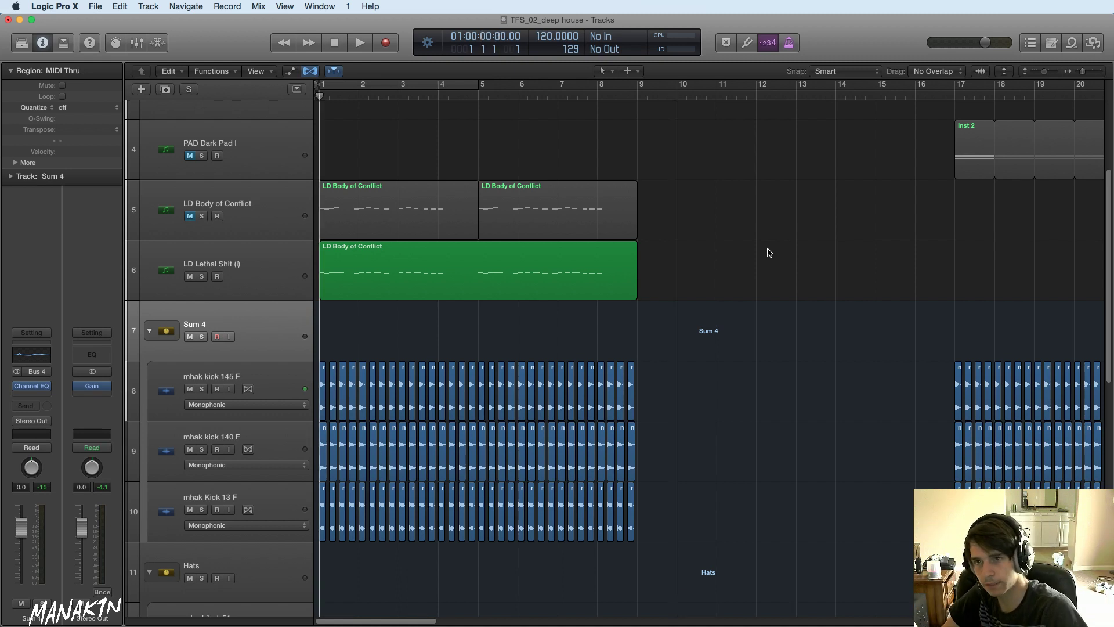
scroll(723, 227, up, 3)
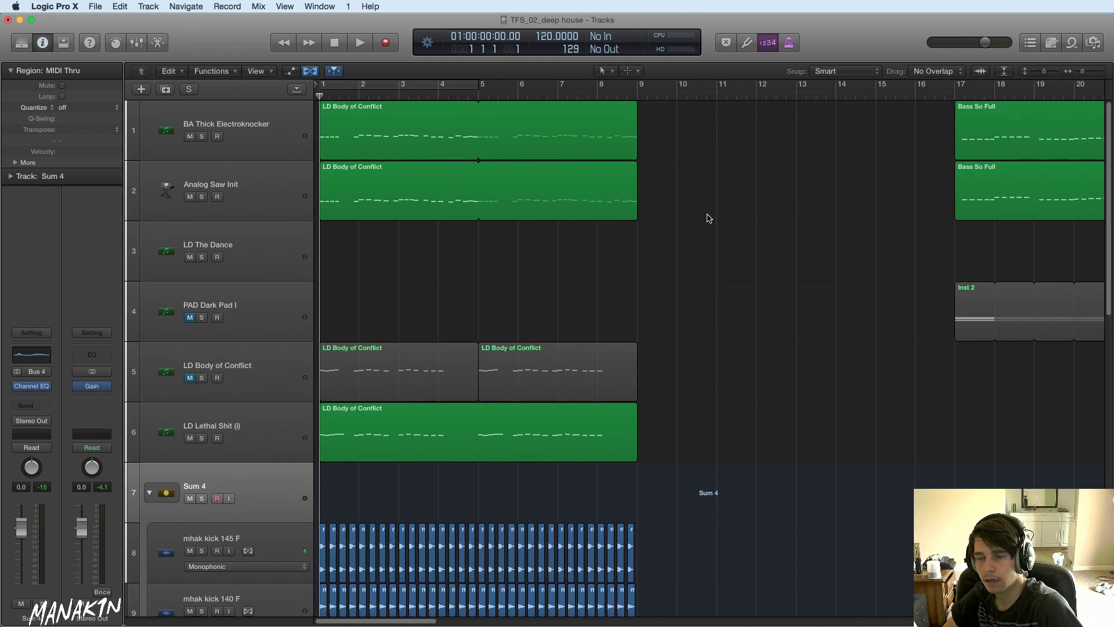
click(402, 86)
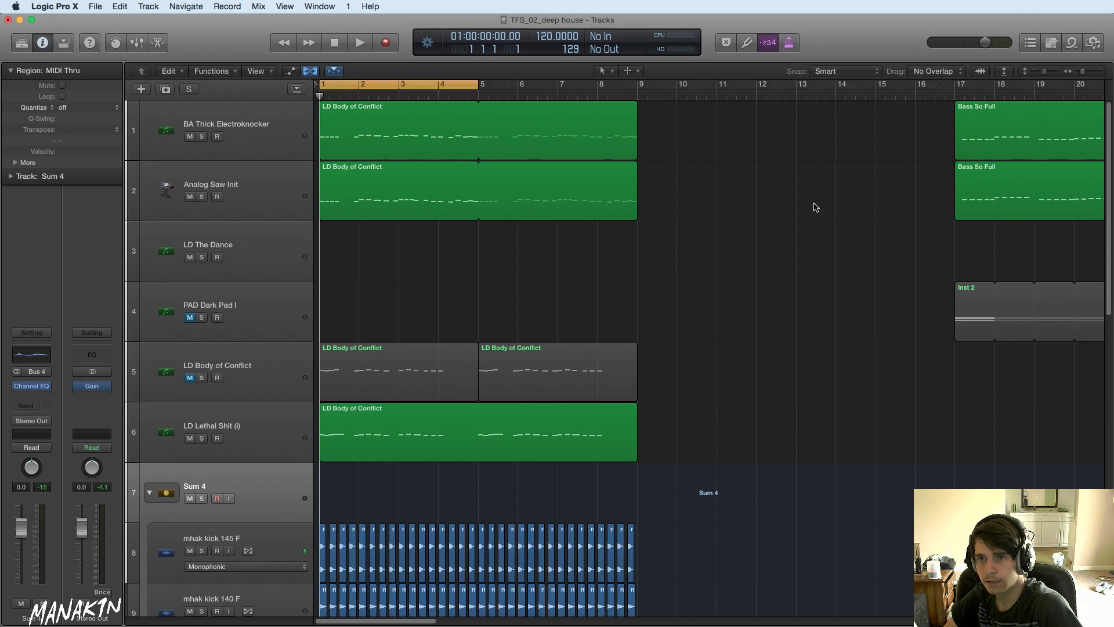
key(space)
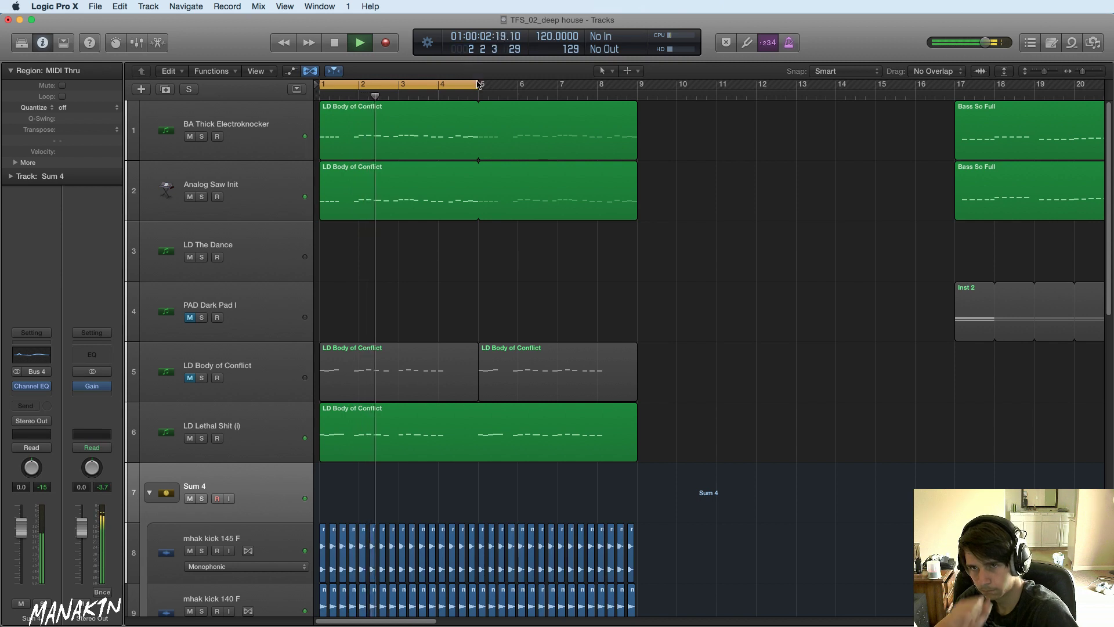
drag(477, 84, 703, 124)
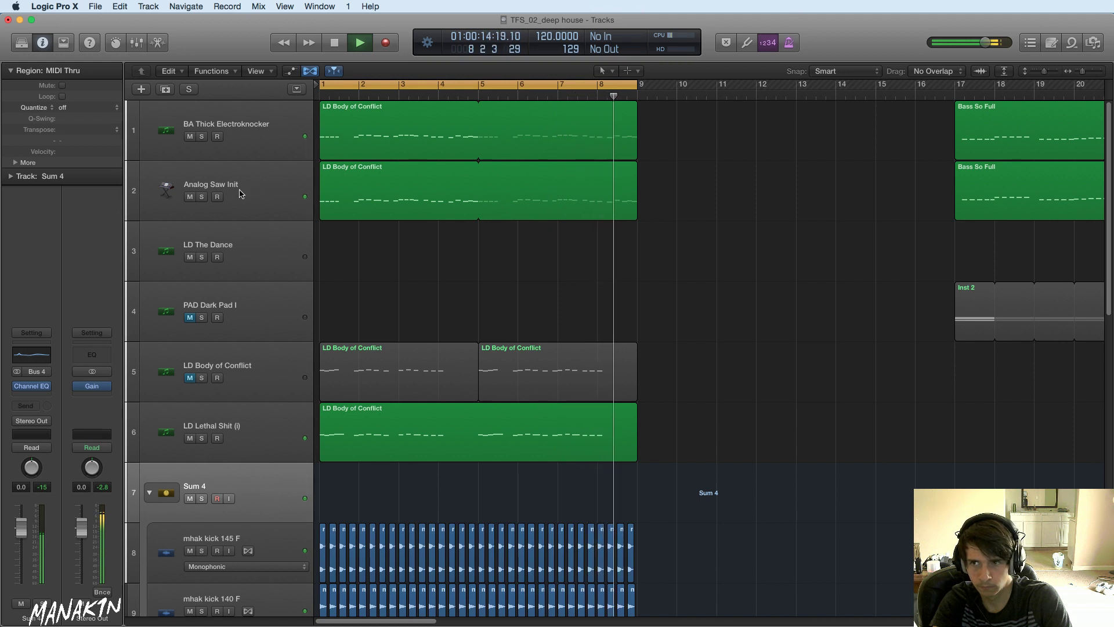
- Solo Analog Saw Init and slightly shorten the envelope 3 release in its ES2 synth
click(202, 196)
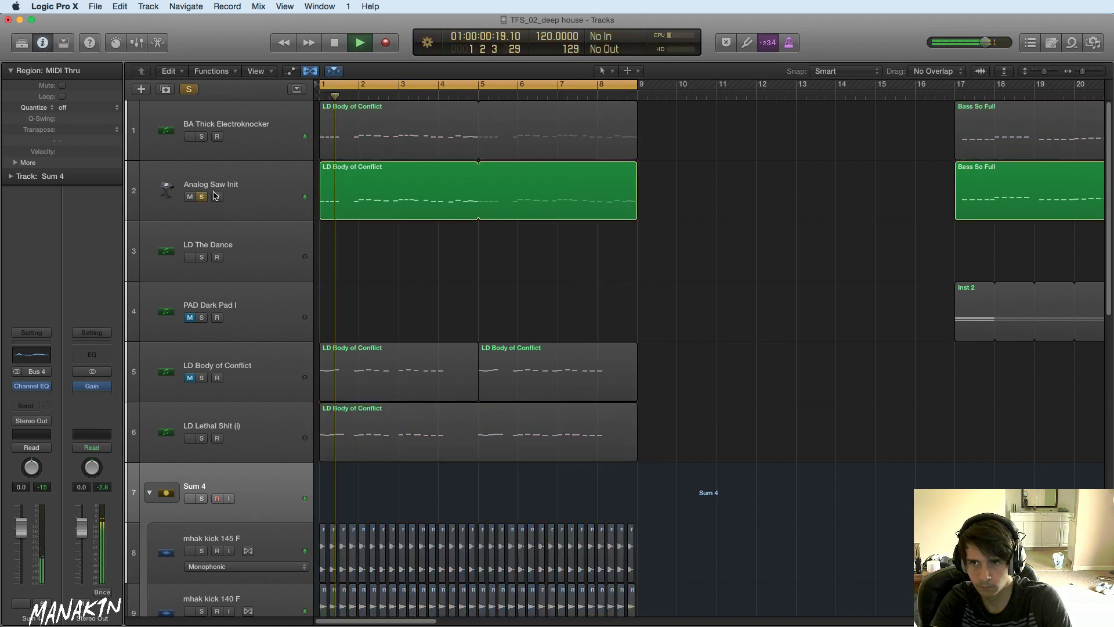
click(32, 386)
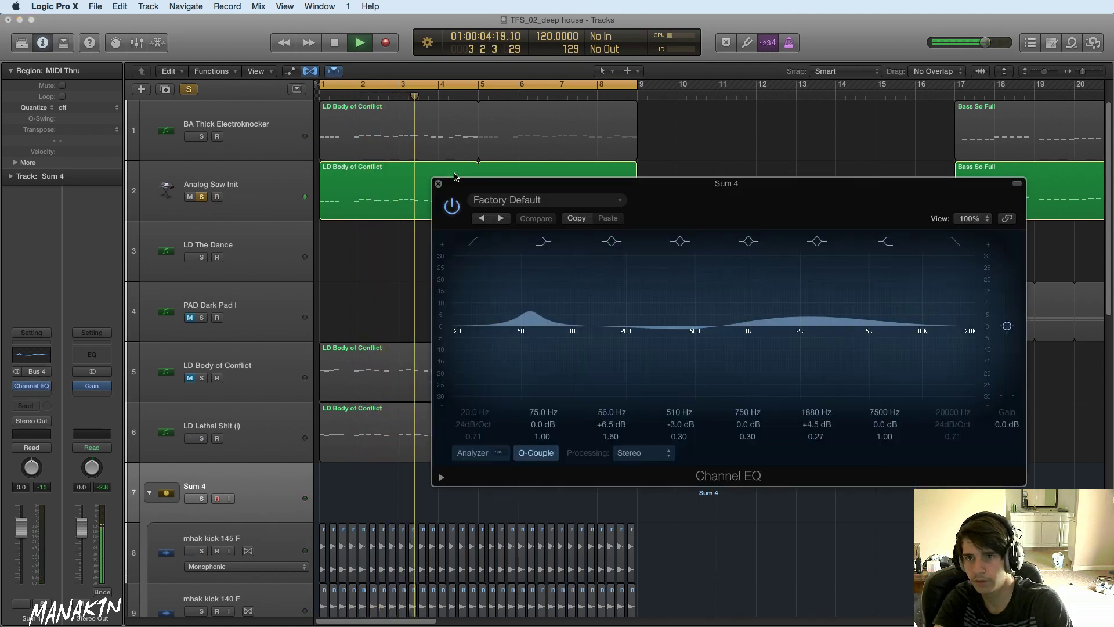
click(438, 183)
click(246, 178)
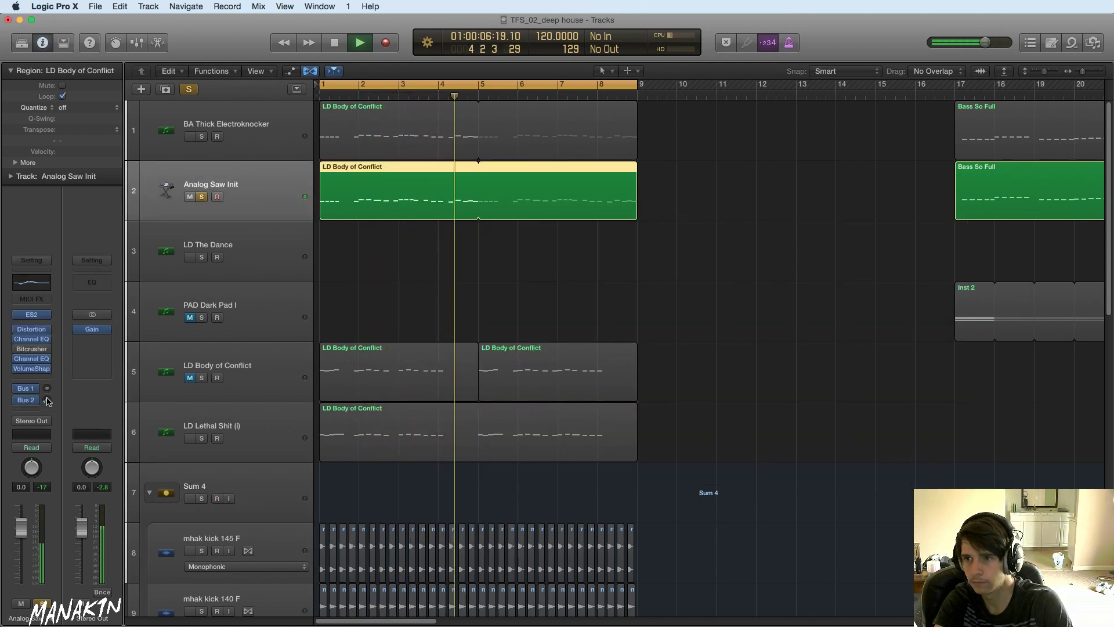
click(32, 315)
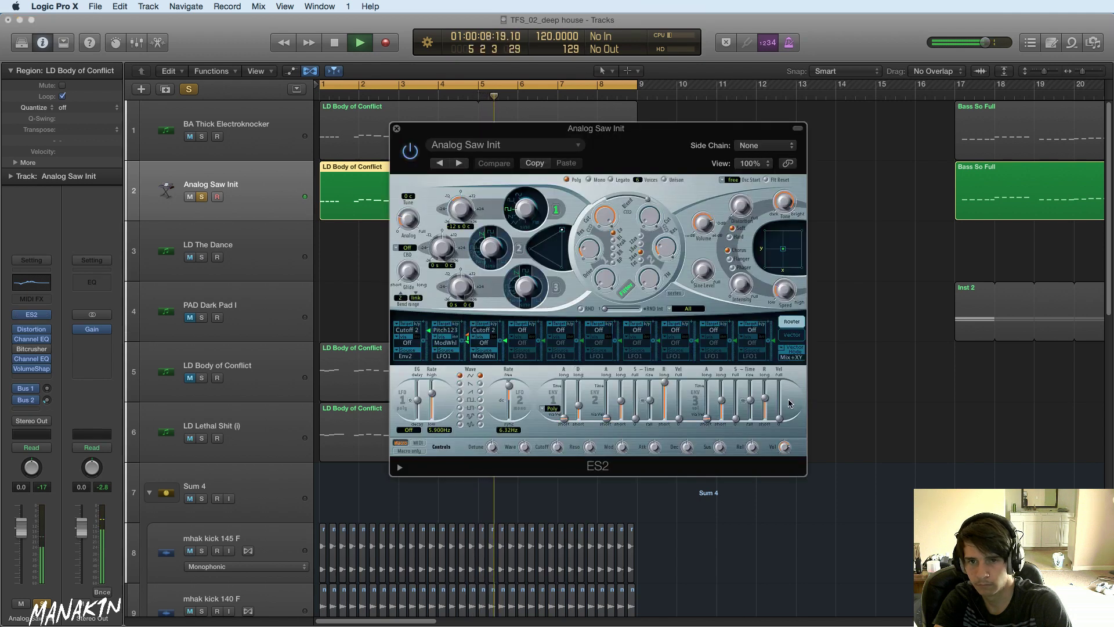
drag(765, 399, 766, 405)
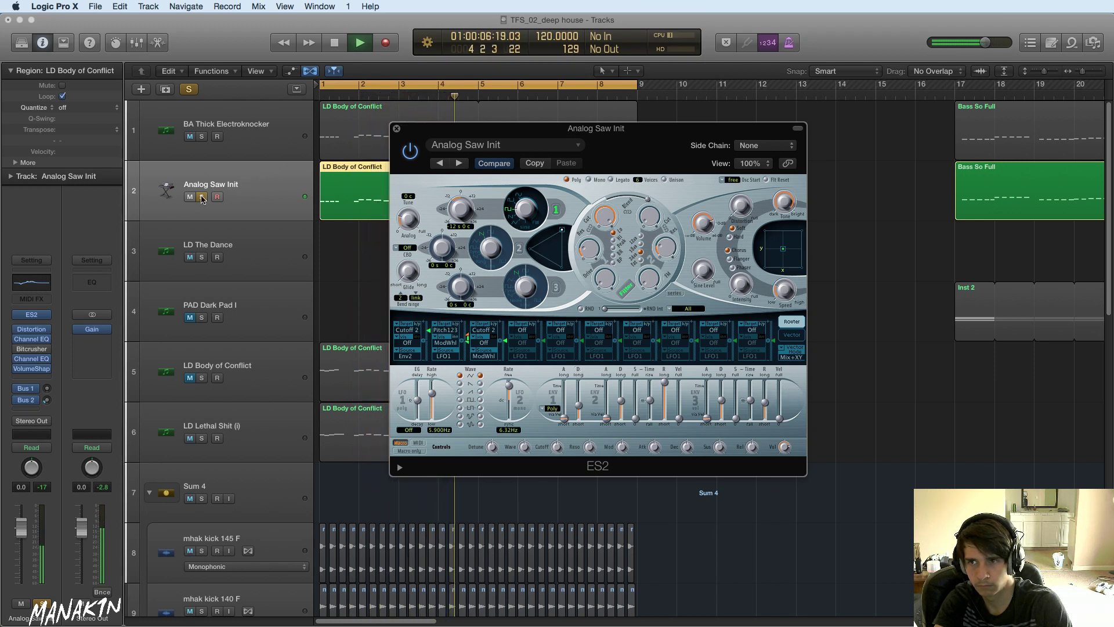
- Unsolo Analog Saw Init to hear the bass in the full mix and close the ES2 window
click(202, 197)
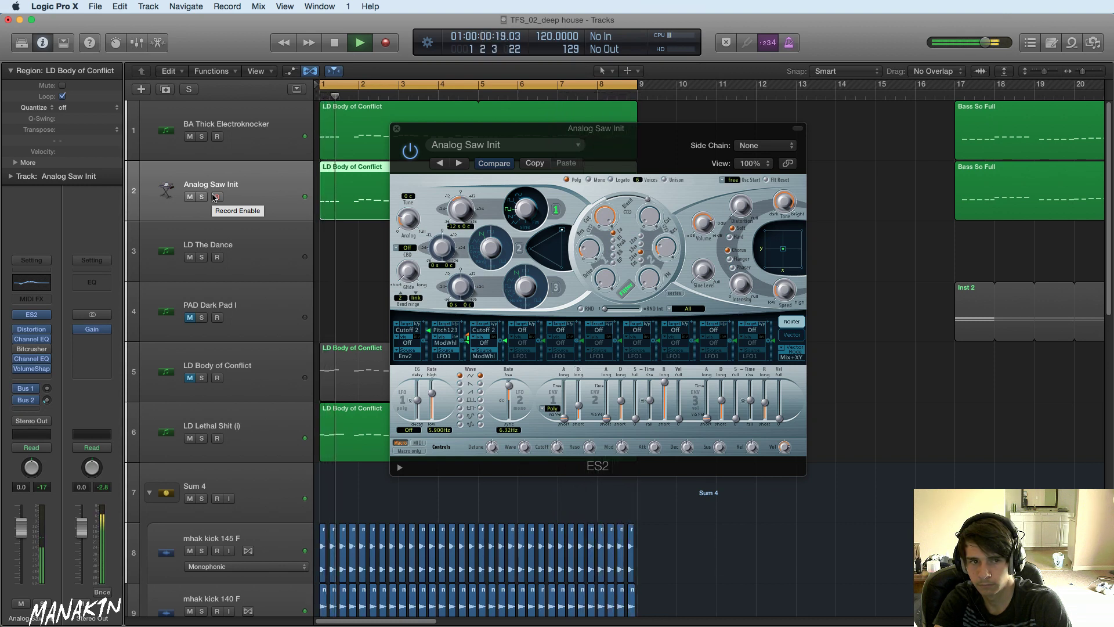
click(216, 197)
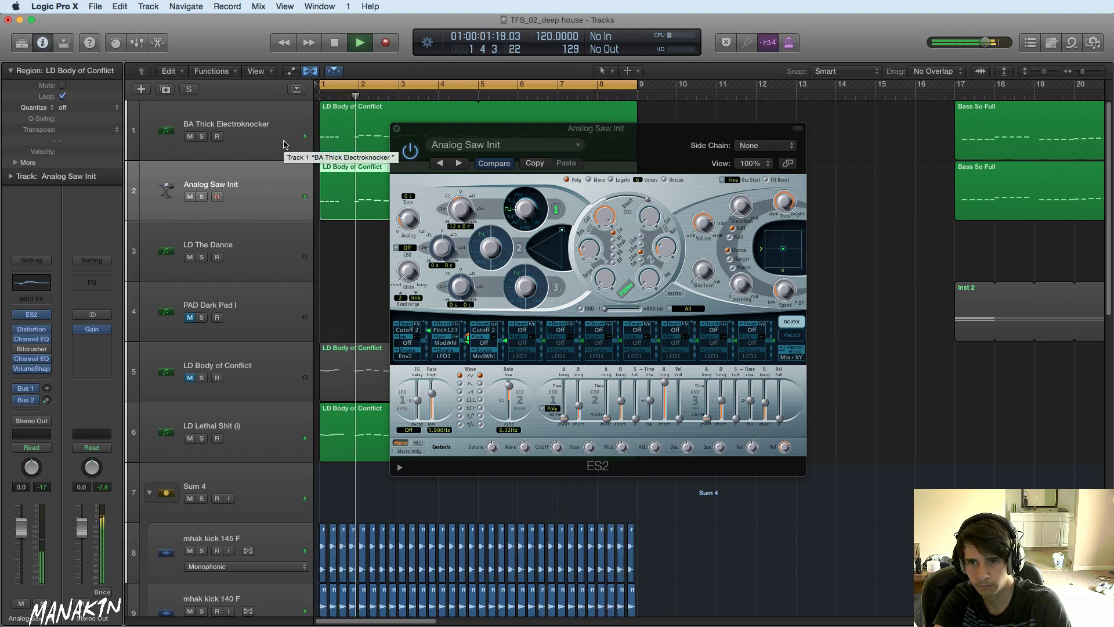
click(396, 128)
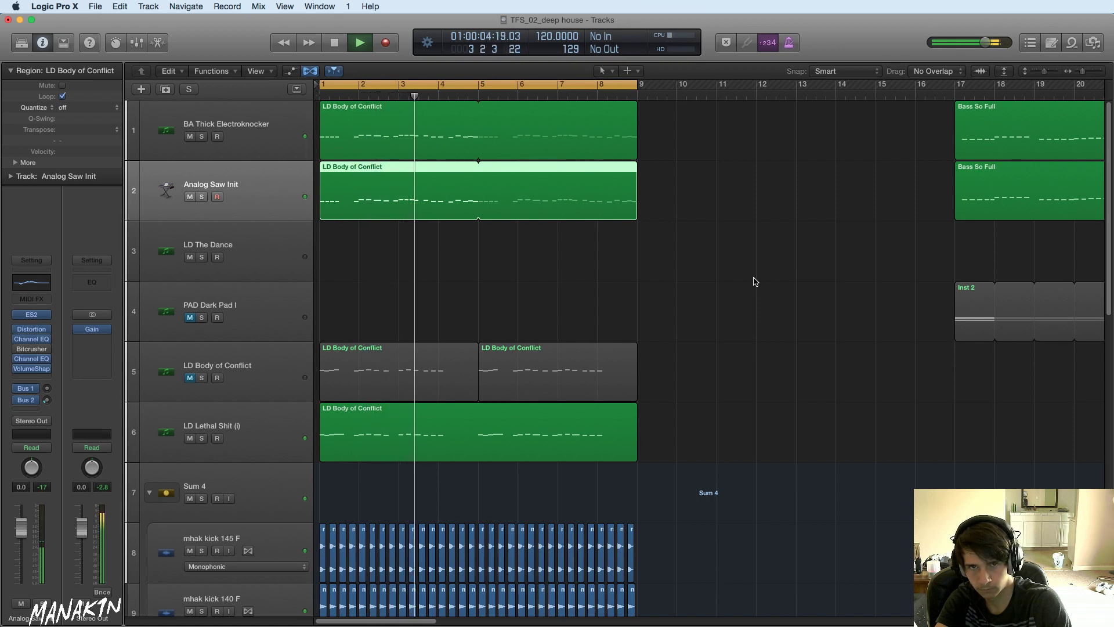
- Look over the arrangement from the lead tracks down to the hi-hats and stop playback
scroll(755, 281, down, 4)
scroll(755, 282, down, 12)
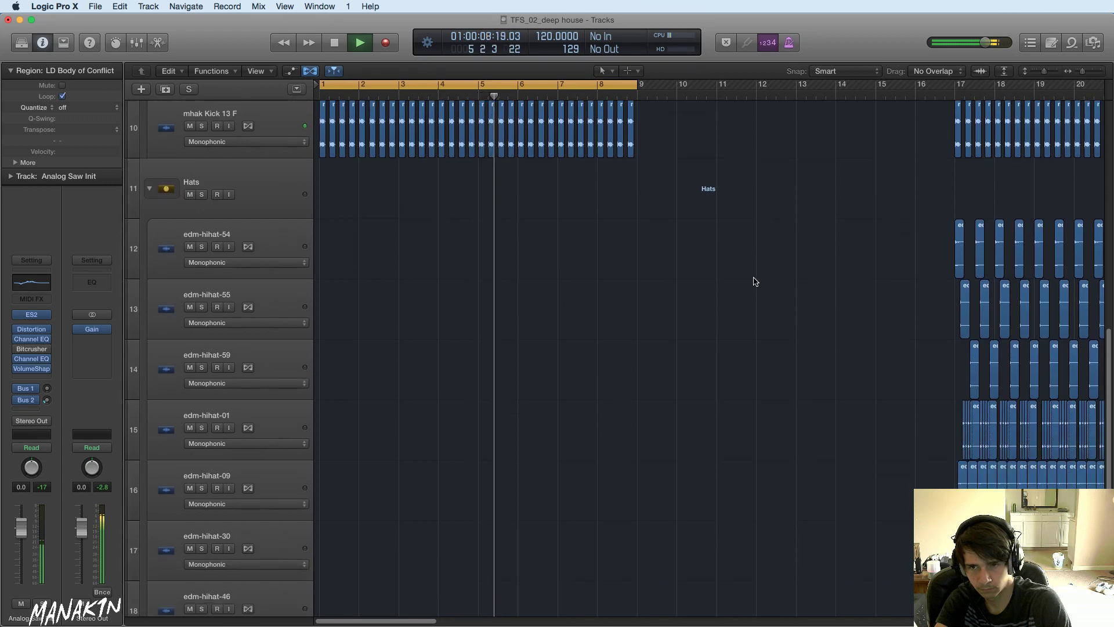
key(space)
scroll(755, 281, up, 5)
scroll(755, 282, up, 8)
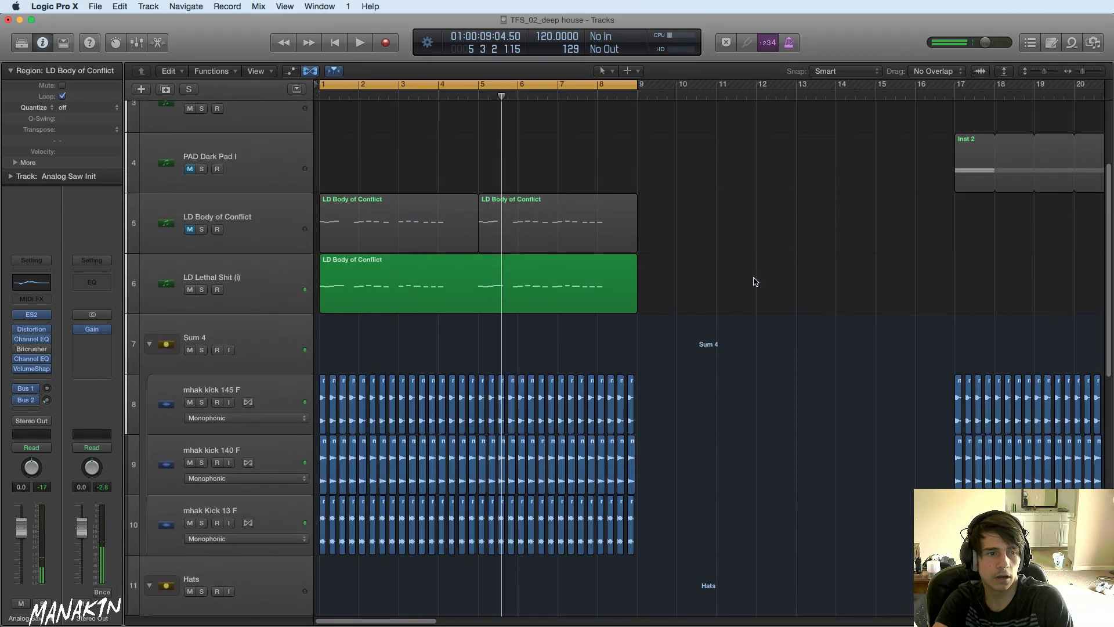